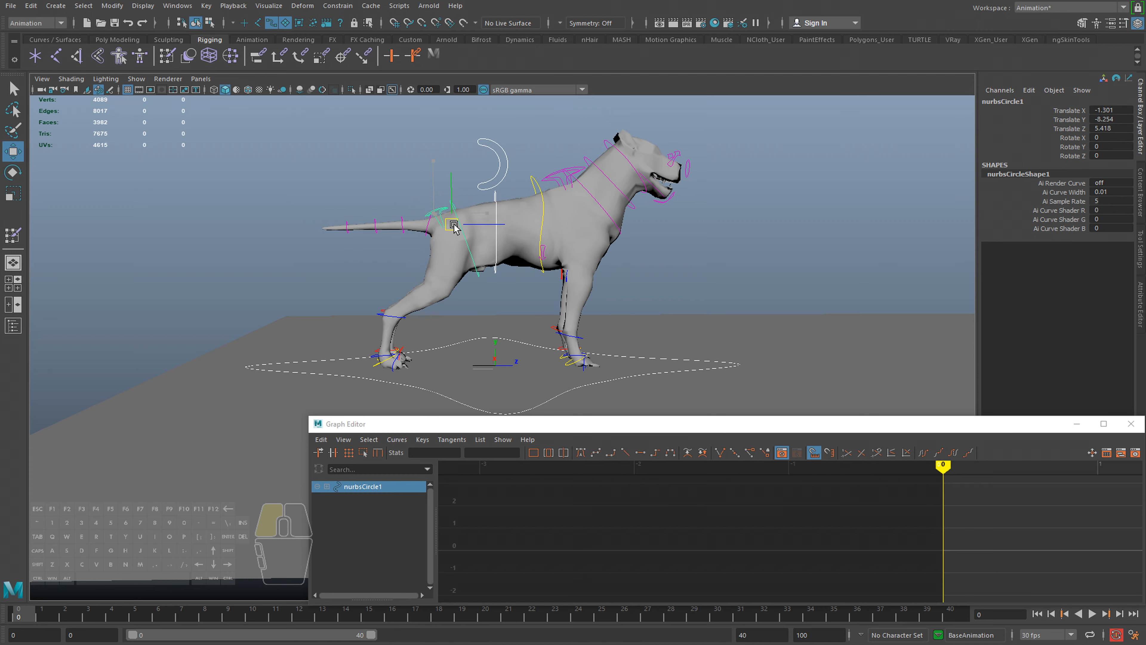
# Undo the hip body control's move, test rotating it about 24 degrees around X, and undo that too
pyautogui.hotkey('ctrl', 'z')
pyautogui.press('e')
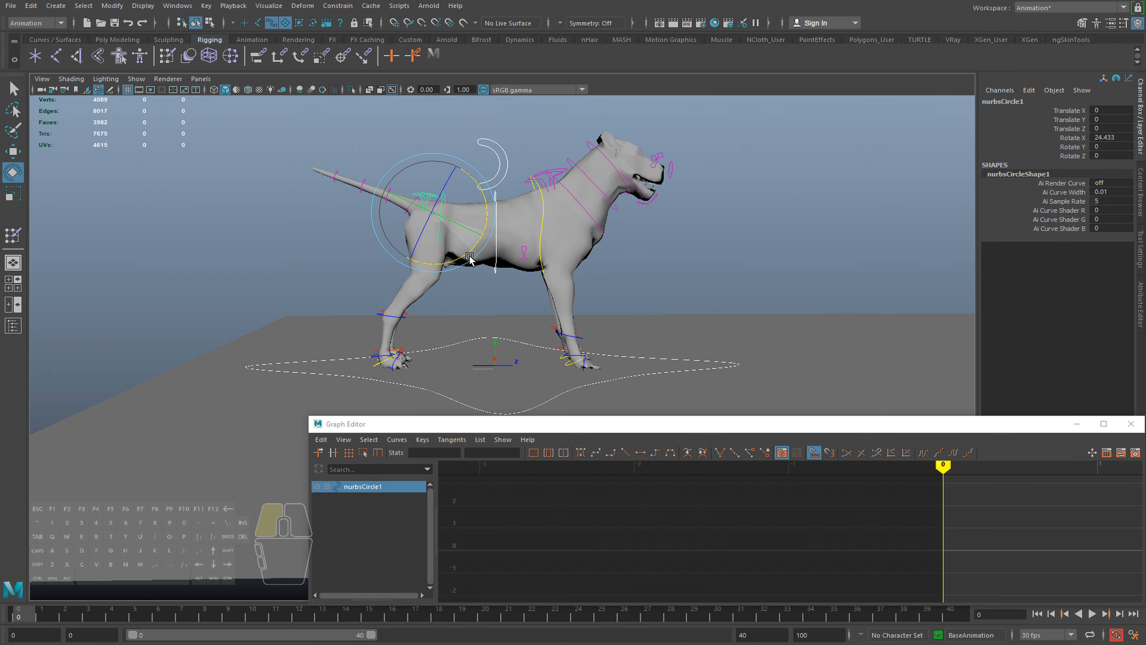
pyautogui.hotkey('ctrl', 'z')
pyautogui.press('q')
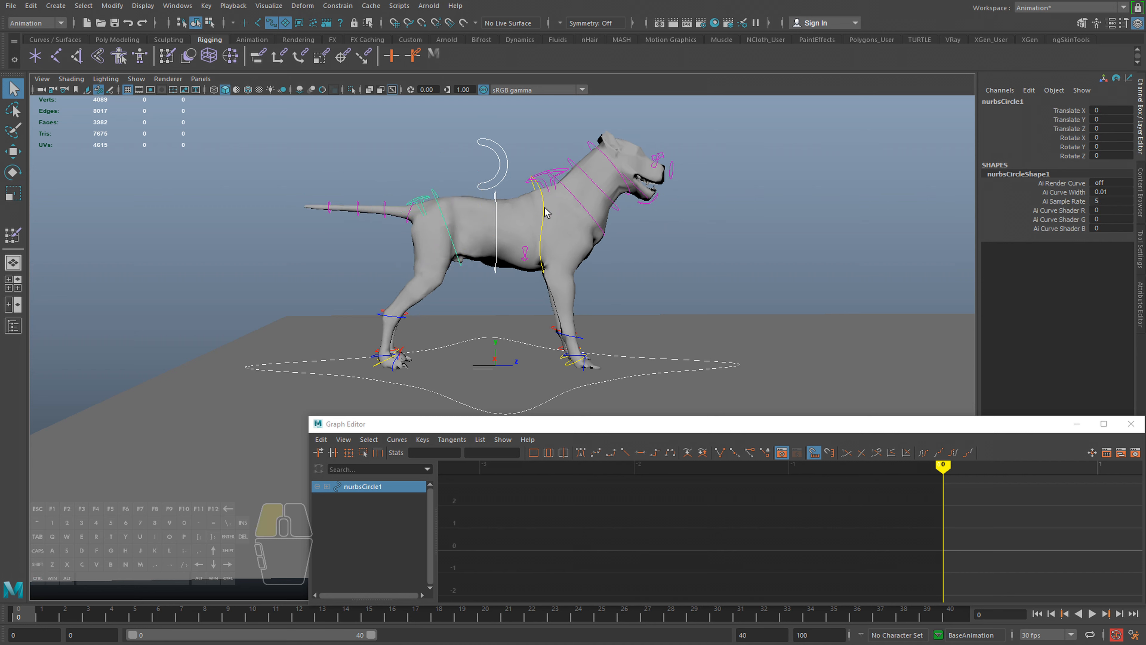
# Test moving the yellow chest control up and forward and rotating it freely, undoing each change
pyautogui.click(539, 235)
pyautogui.press('w')
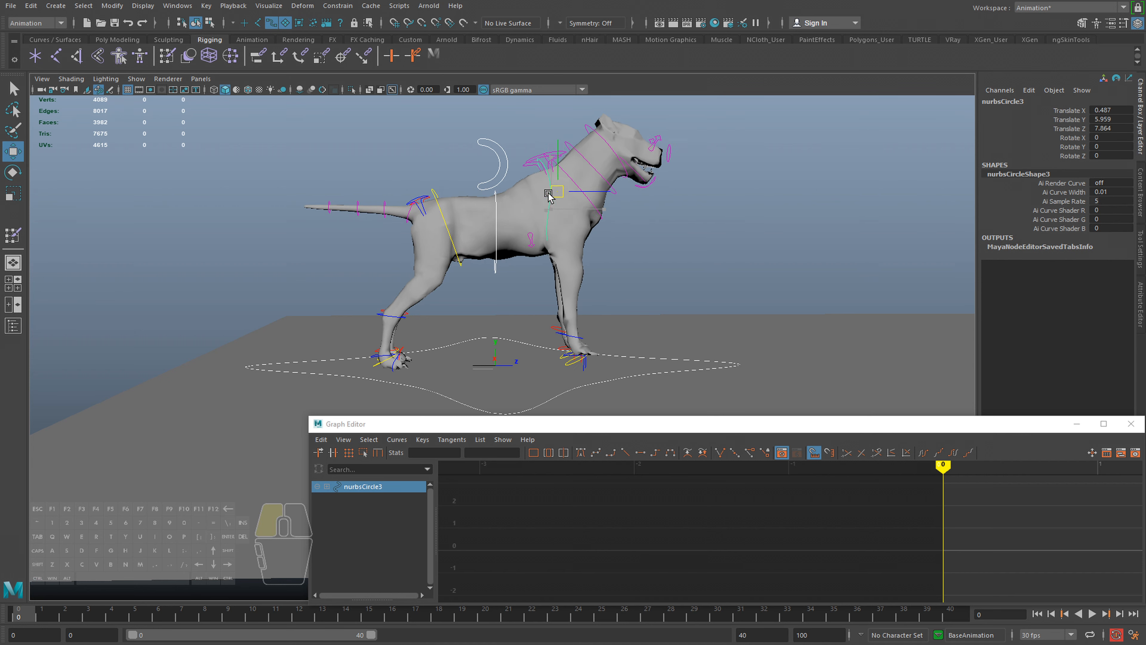
pyautogui.moveTo(531, 242); pyautogui.dragTo(588, 221)
pyautogui.press('e')
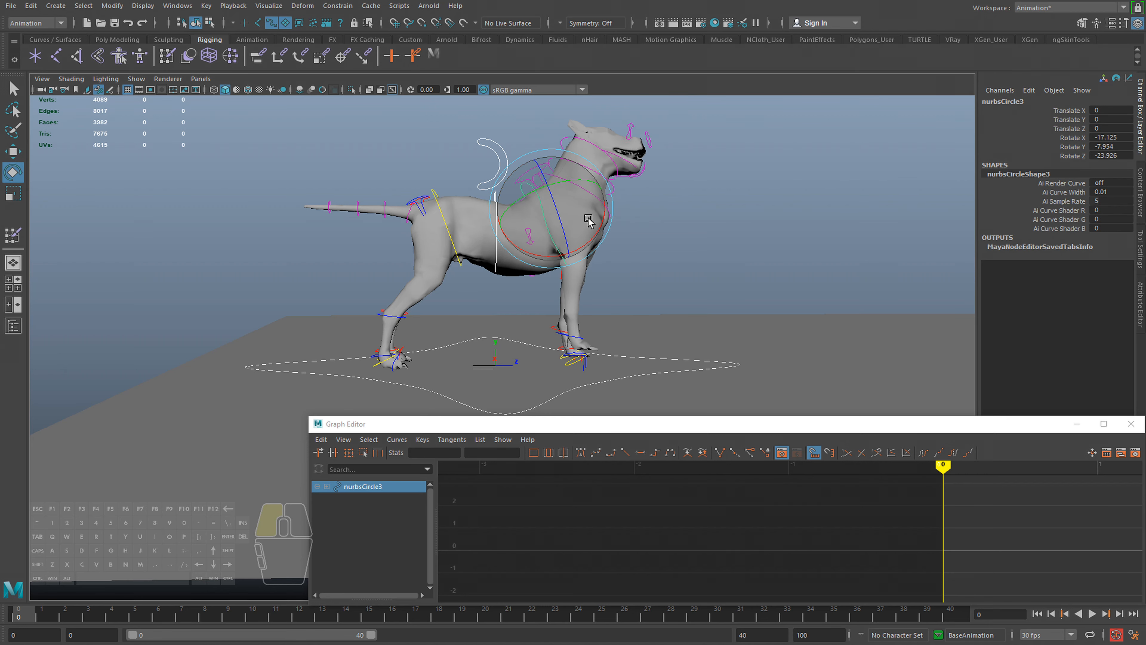
pyautogui.hotkey('ctrl', 'z')
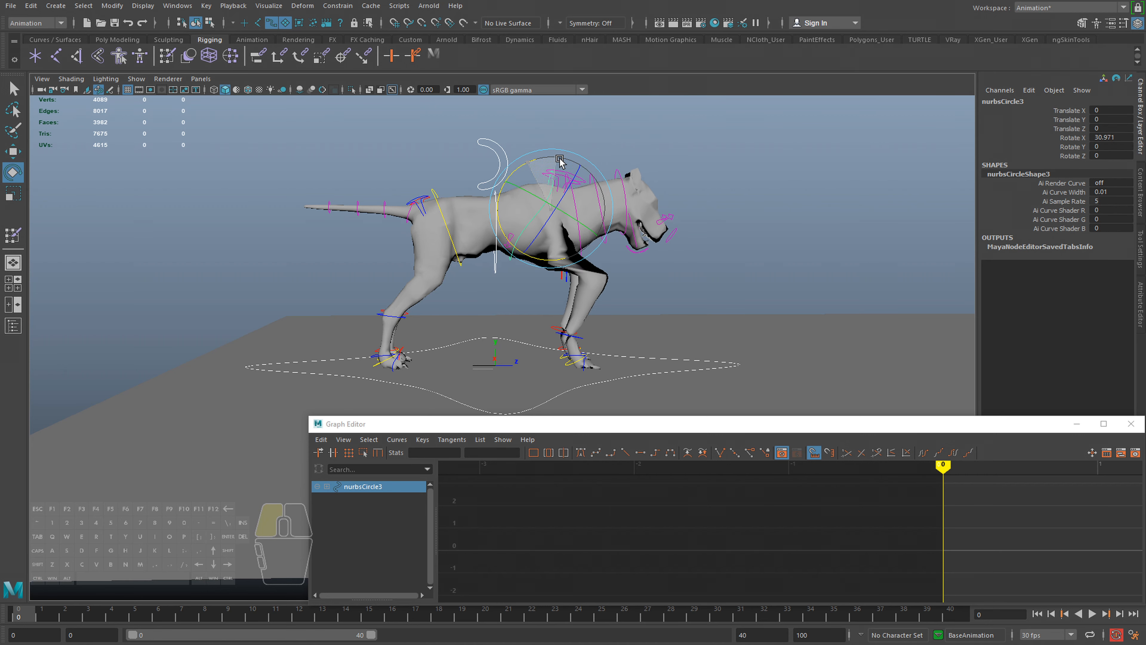
# Try bowing the chest by rotating its control about 66 degrees around X and lowering it about 25.6 units, and undo everything
pyautogui.moveTo(524, 148); pyautogui.dragTo(547, 207)
pyautogui.press('w')
pyautogui.press('e')
pyautogui.press('w')
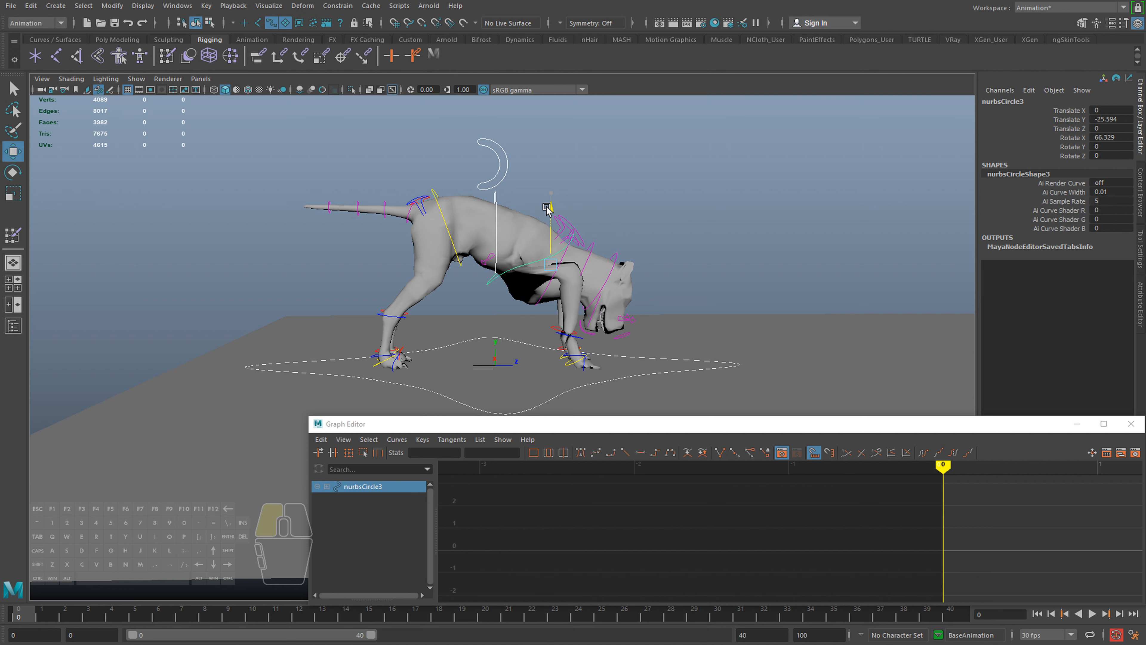
pyautogui.hotkey('ctrl', 'z')
pyautogui.hotkey('ctrl', 'z')
pyautogui.hotkey('ctrl', 'z')
pyautogui.hotkey('ctrl', 'z')
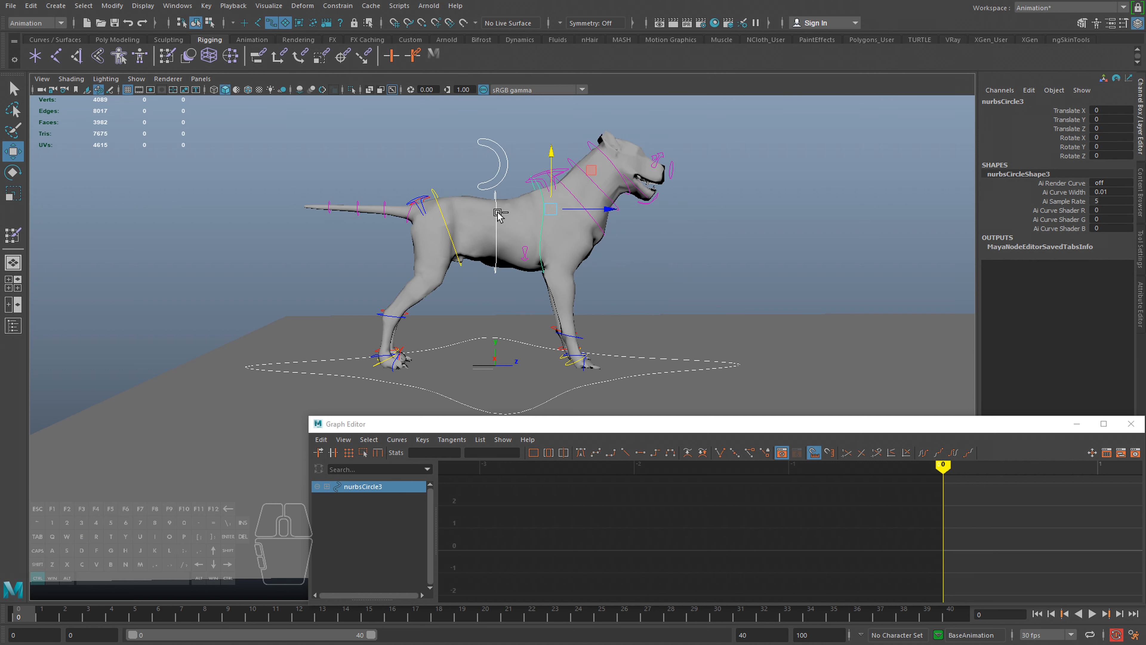
# Test moving the mid-body control and transforming the chest control, and undo the changes
pyautogui.click(501, 185)
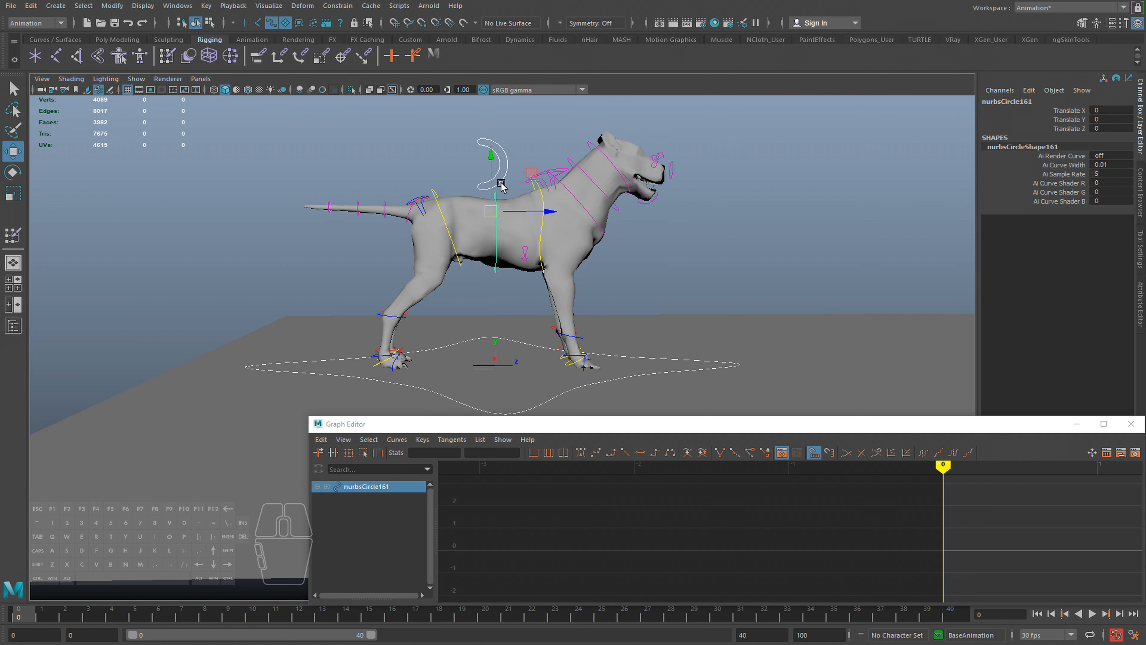
pyautogui.moveTo(492, 211); pyautogui.dragTo(548, 186)
pyautogui.press('q')
pyautogui.click(547, 221)
pyautogui.press('e')
pyautogui.press('w')
pyautogui.hotkey('ctrl', 'z')
pyautogui.hotkey('ctrl', 'z')
pyautogui.hotkey('ctrl', 'z')
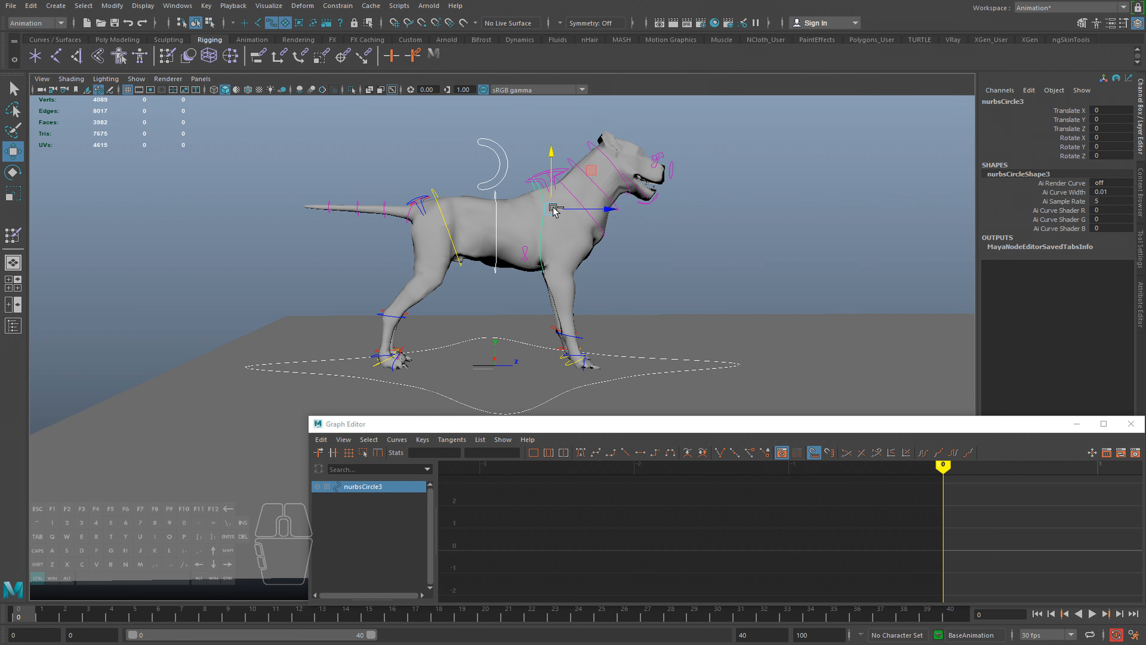
# Try bending the neck and head controls together by rotating them about 23 degrees around X, and undo the rotation
pyautogui.press('q')
pyautogui.click(596, 178)
pyautogui.press('e')
pyautogui.press('q')
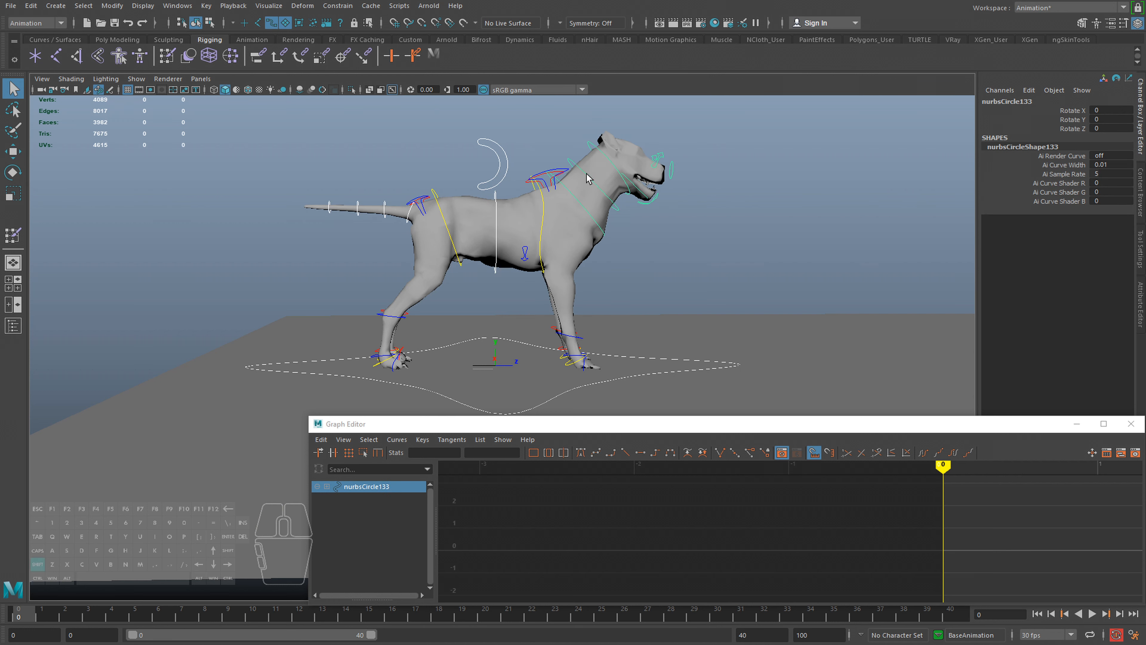
pyautogui.keyDown('shift'); pyautogui.click(591, 178); pyautogui.keyUp('shift')
pyautogui.press('e')
pyautogui.moveTo(574, 122); pyautogui.dragTo(605, 117)
pyautogui.hotkey('ctrl', 'z')
pyautogui.hotkey('ctrl', 'z')
pyautogui.hotkey('ctrl', 'z')
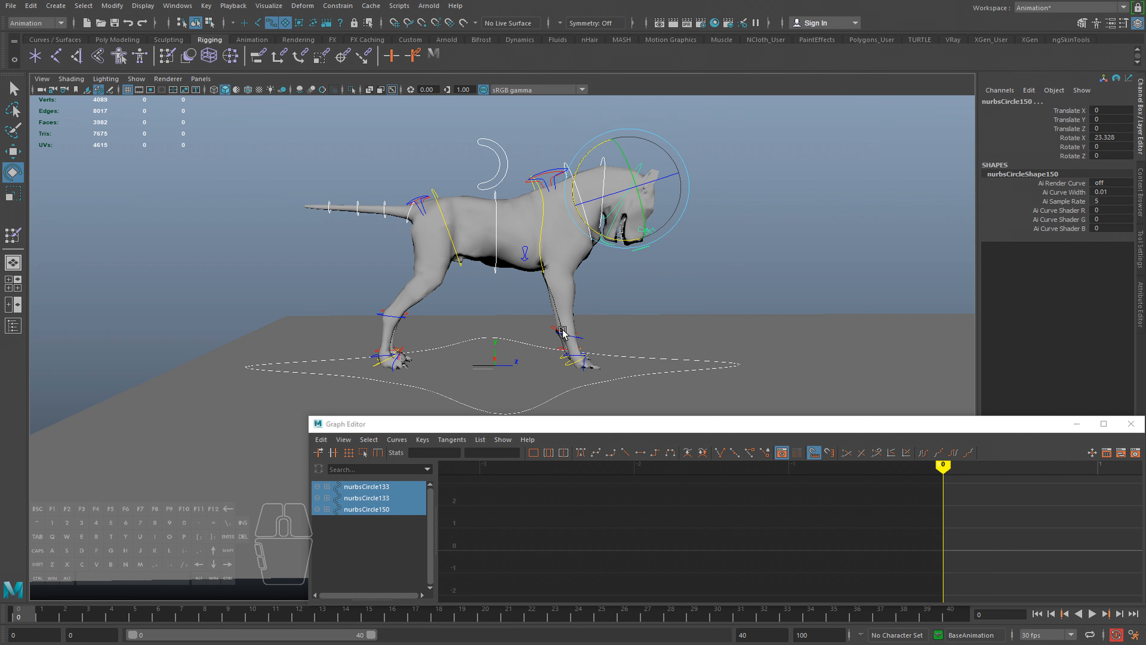
# Try lifting the front leg forward with its foot control, about 29 units up and 32 units along Z, and undo it
pyautogui.press('q')
pyautogui.click(566, 335)
pyautogui.press('w')
pyautogui.moveTo(576, 339); pyautogui.dragTo(617, 276)
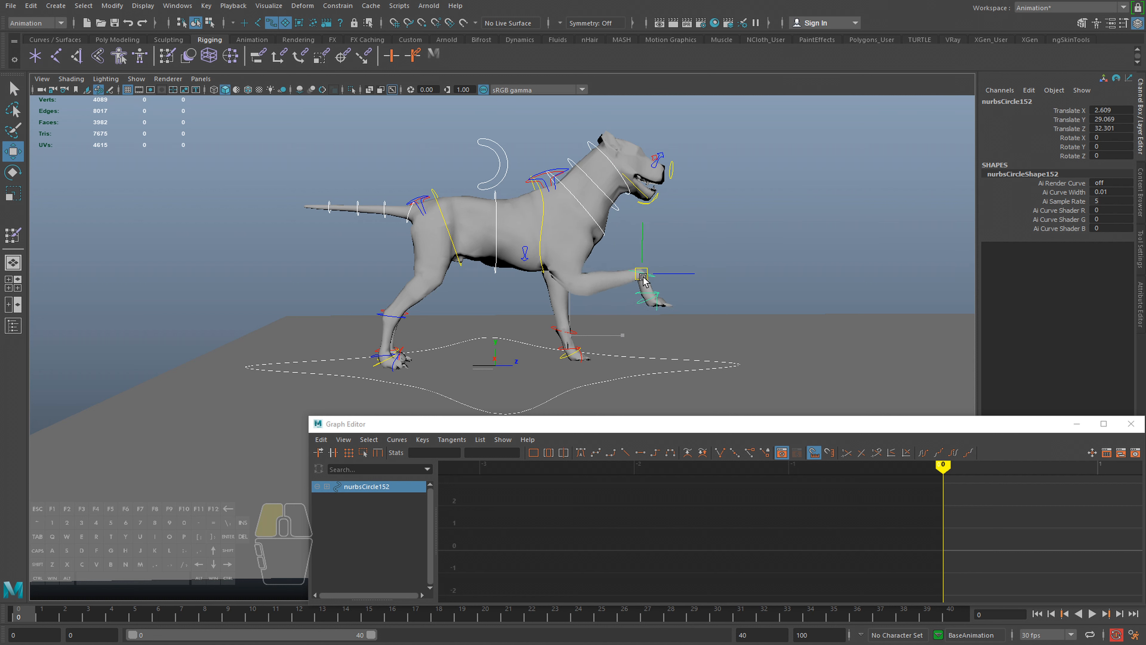
pyautogui.hotkey('ctrl', 'z')
# Test rotating the tail base control and the next tail control, undoing each rotation
pyautogui.click(410, 217)
pyautogui.press('q')
pyautogui.press('e')
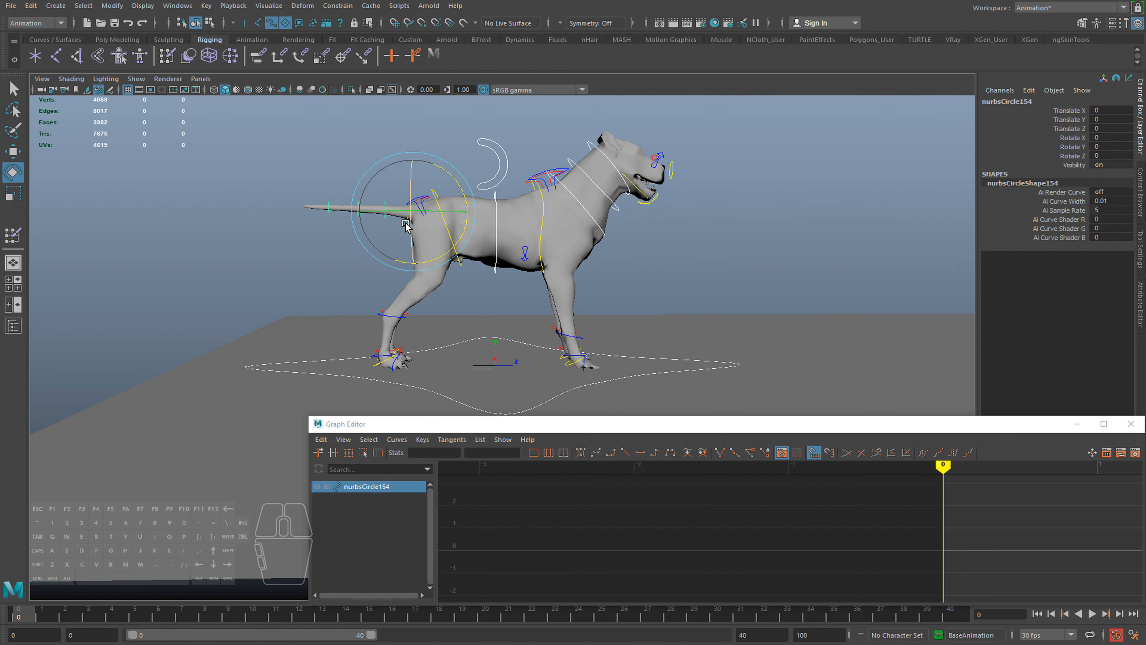
pyautogui.moveTo(433, 218)
pyautogui.mouseDown()
pyautogui.moveTo(448, 234)
pyautogui.moveTo(437, 221)
pyautogui.mouseUp()
pyautogui.hotkey('ctrl', 'z')
pyautogui.press('q')
pyautogui.click(387, 219)
pyautogui.press('e')
pyautogui.hotkey('ctrl', 'z')
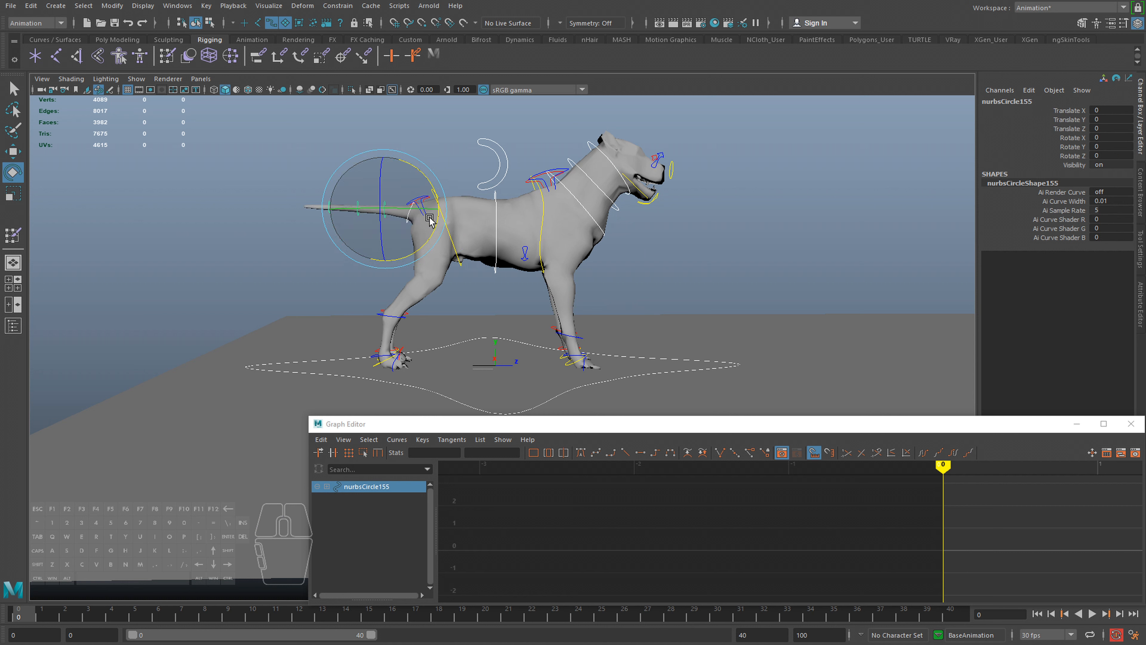
# Test moving and rotating the blue shoulder control above the front leg, undoing each change
pyautogui.keyDown('alt'); pyautogui.moveTo(521, 194); pyautogui.dragTo(550, 229); pyautogui.keyUp('alt')
pyautogui.press('q')
pyautogui.click(552, 196)
pyautogui.press('e')
pyautogui.press('w')
pyautogui.hotkey('ctrl', 'z')
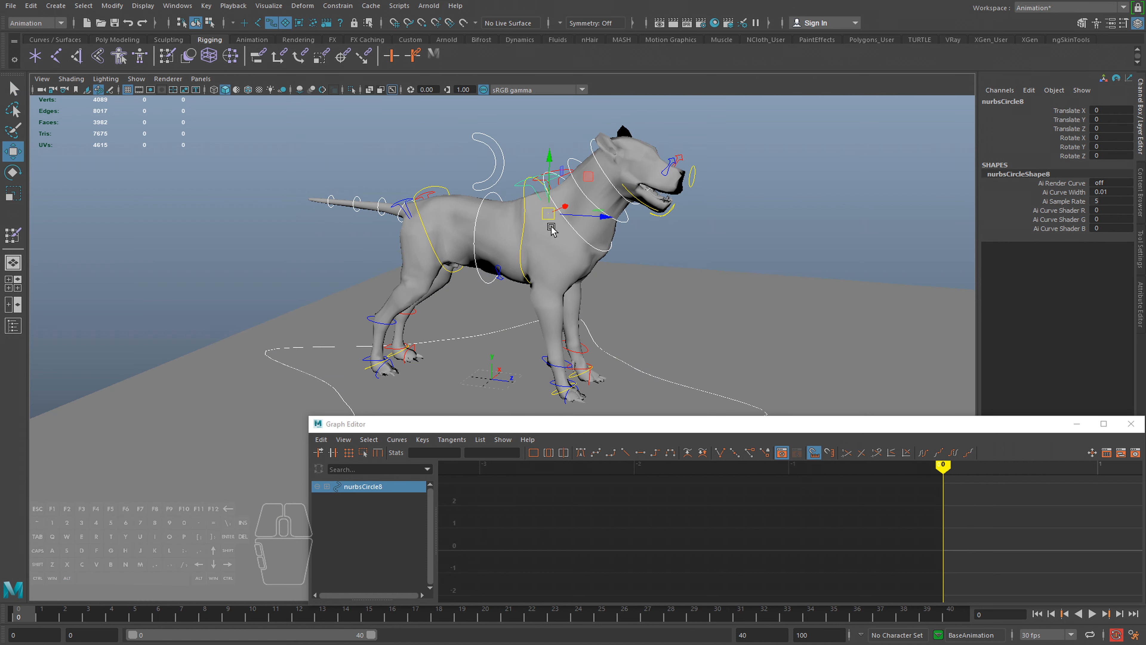
pyautogui.moveTo(554, 156); pyautogui.dragTo(545, 143)
pyautogui.hotkey('ctrl', 'z')
pyautogui.press('e')
pyautogui.keyDown('alt'); pyautogui.moveTo(535, 184); pyautogui.dragTo(577, 175); pyautogui.keyUp('alt')
pyautogui.hotkey('ctrl', 'z')
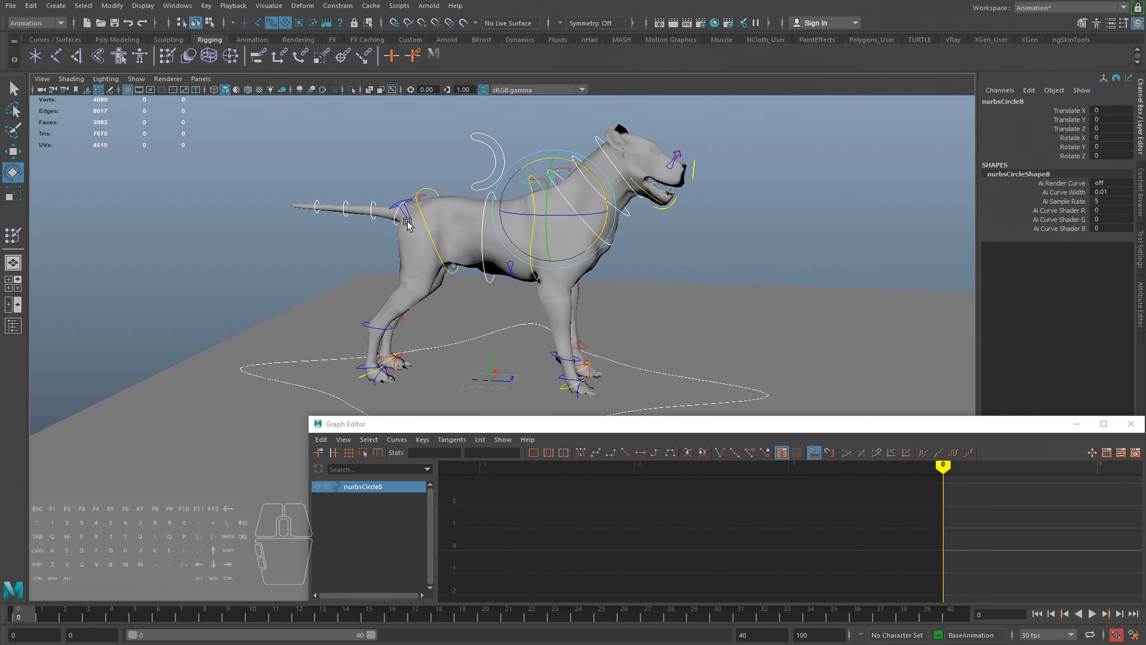
# Test moving the blue hip-side control near the tail and the blue shoulder control, undoing the moves
pyautogui.click(401, 203)
pyautogui.press('w')
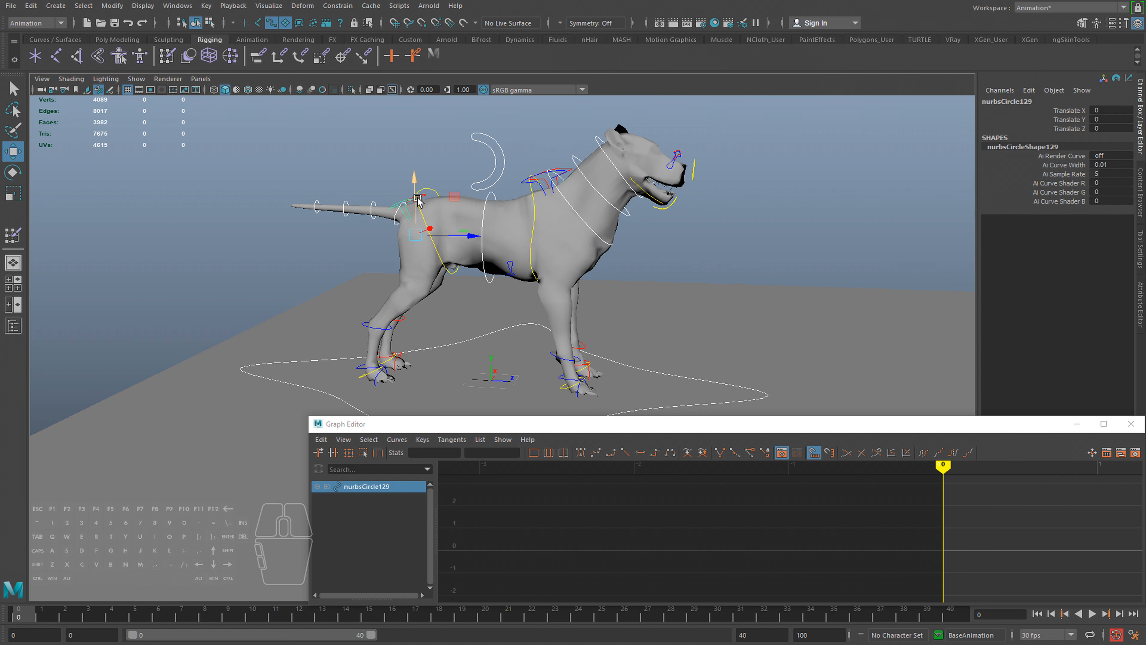
pyautogui.moveTo(418, 200); pyautogui.dragTo(472, 210)
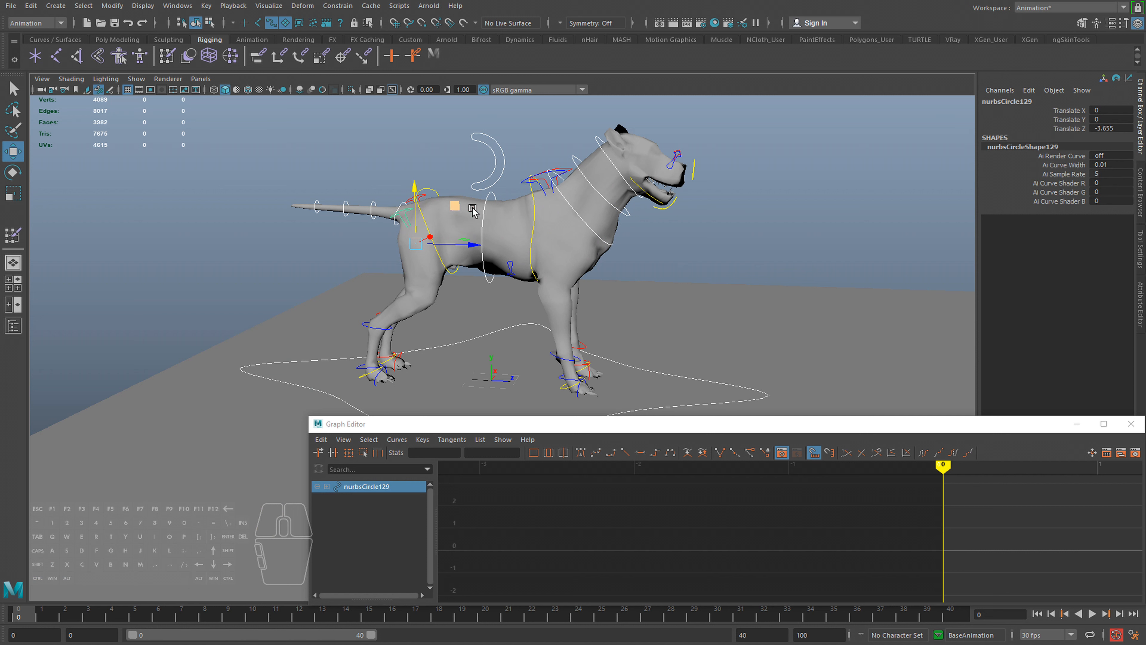
pyautogui.hotkey('ctrl', 'z')
pyautogui.click(538, 187)
pyautogui.click(542, 185)
pyautogui.moveTo(552, 158); pyautogui.dragTo(553, 170)
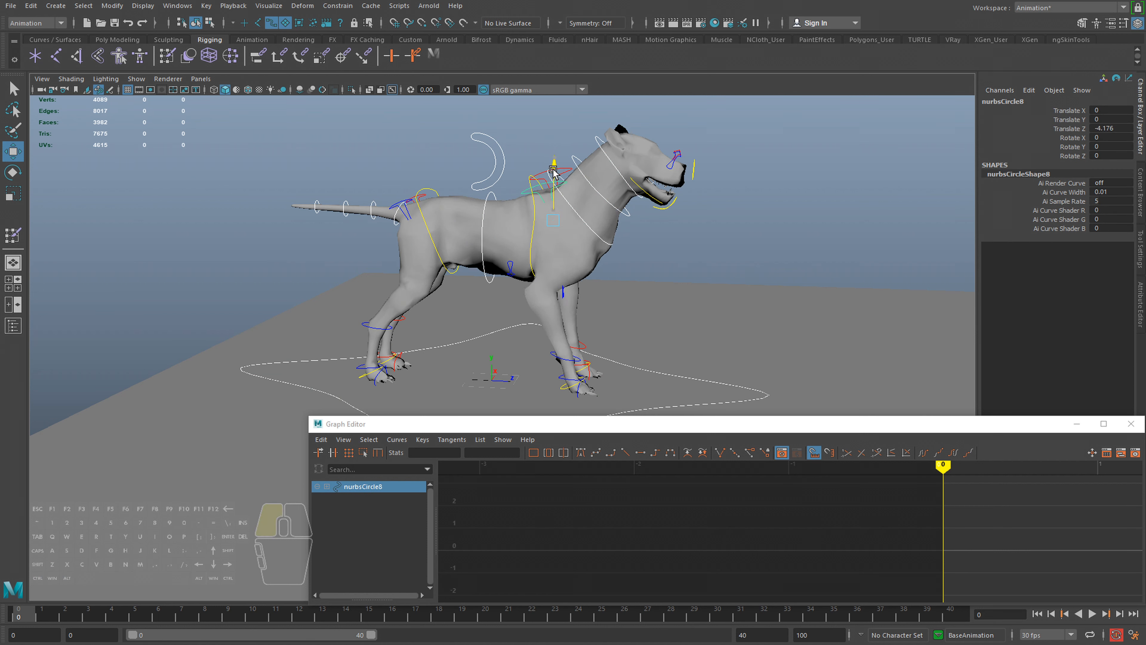
pyautogui.hotkey('ctrl', 'z')
pyautogui.click(407, 214)
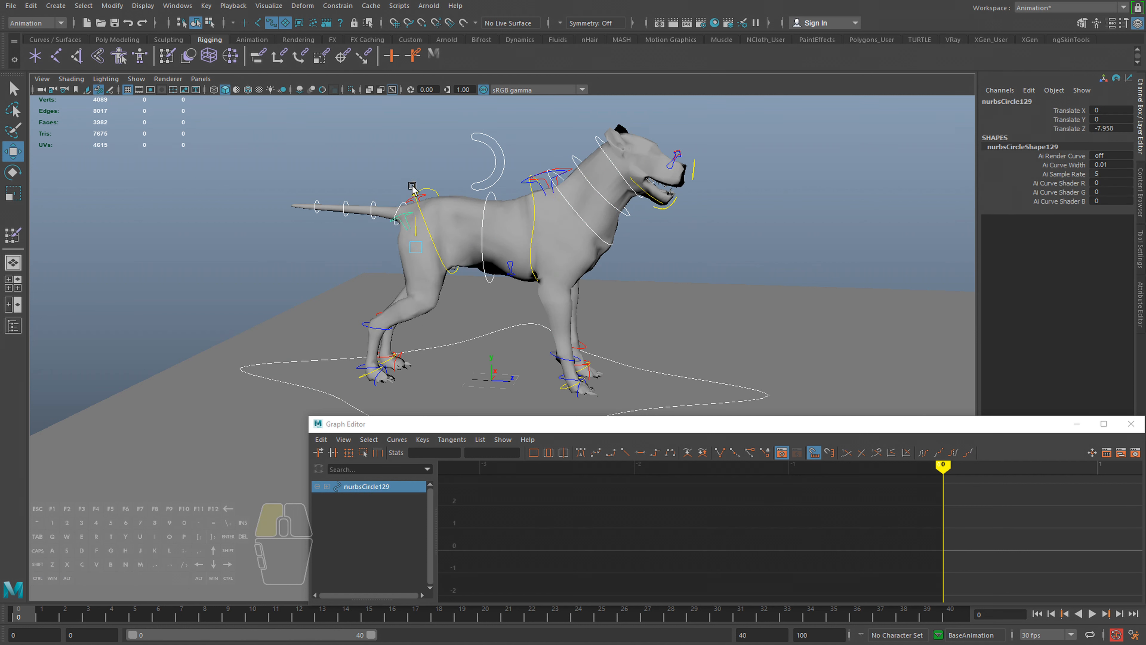
# Stretch the near hind leg backward about 30 units with its foot control and rotate the foot about 48 degrees around X
pyautogui.keyDown('alt'); pyautogui.moveTo(399, 224); pyautogui.dragTo(415, 229); pyautogui.keyUp('alt')
pyautogui.keyDown('alt'); pyautogui.moveTo(415, 229); pyautogui.dragTo(410, 149, button='middle'); pyautogui.keyUp('alt')
pyautogui.keyDown('alt'); pyautogui.moveTo(410, 149); pyautogui.dragTo(399, 240, button='right'); pyautogui.keyUp('alt')
pyautogui.click(388, 266)
pyautogui.press('w')
pyautogui.moveTo(371, 267); pyautogui.dragTo(349, 290)
pyautogui.press('e')
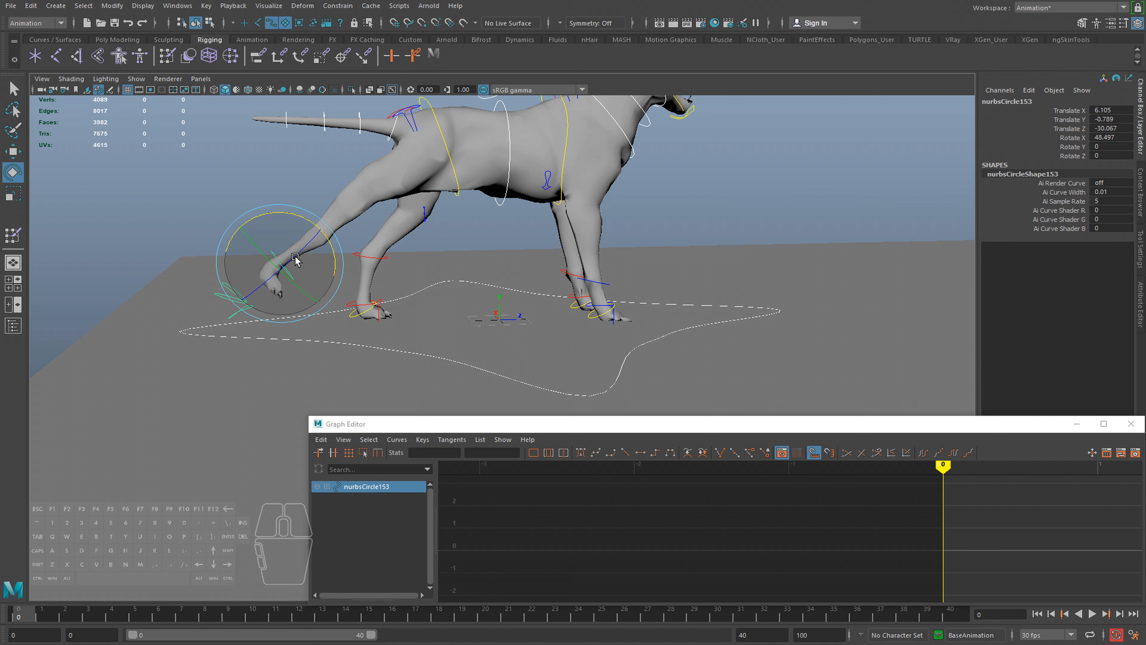
# Try rotating and moving the blue hip-side control of the stretched hind leg, undoing the change
pyautogui.click(413, 124)
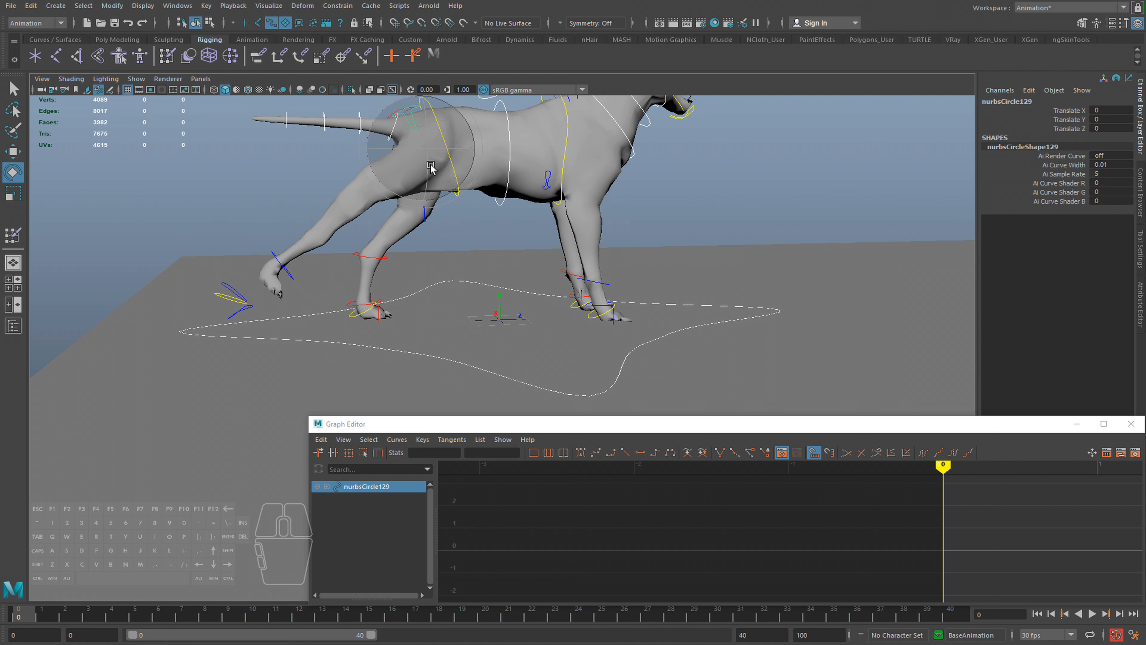
pyautogui.keyDown('alt'); pyautogui.moveTo(413, 124); pyautogui.dragTo(405, 124); pyautogui.keyUp('alt')
pyautogui.press('w')
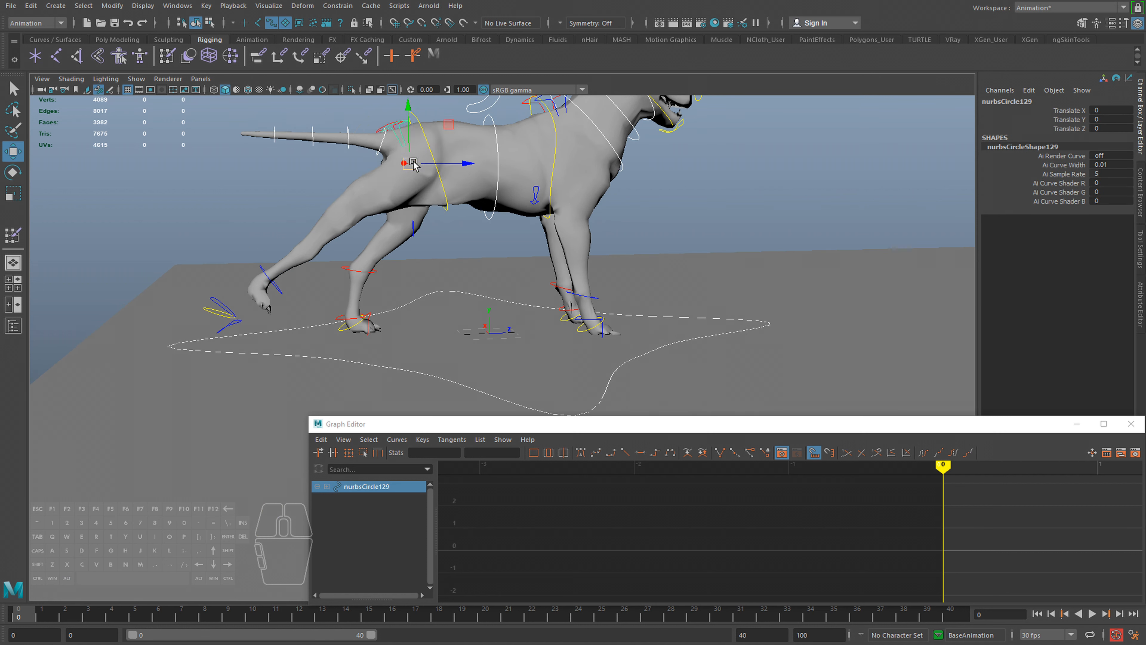
pyautogui.press('q')
pyautogui.click(417, 148)
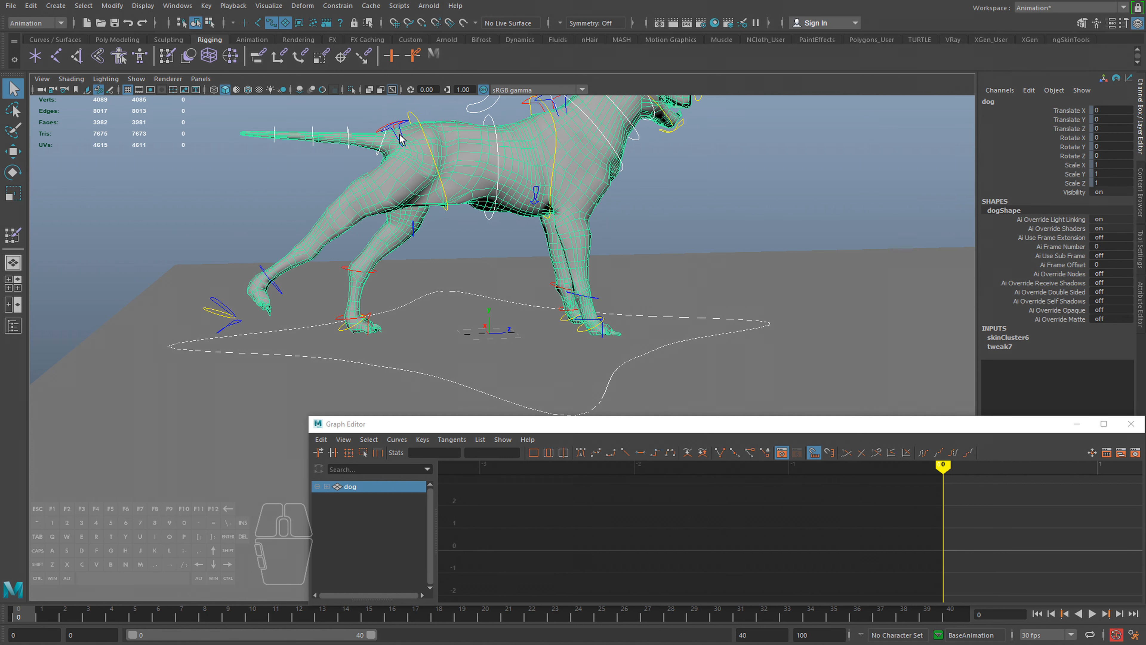
pyautogui.click(403, 138)
pyautogui.press('e')
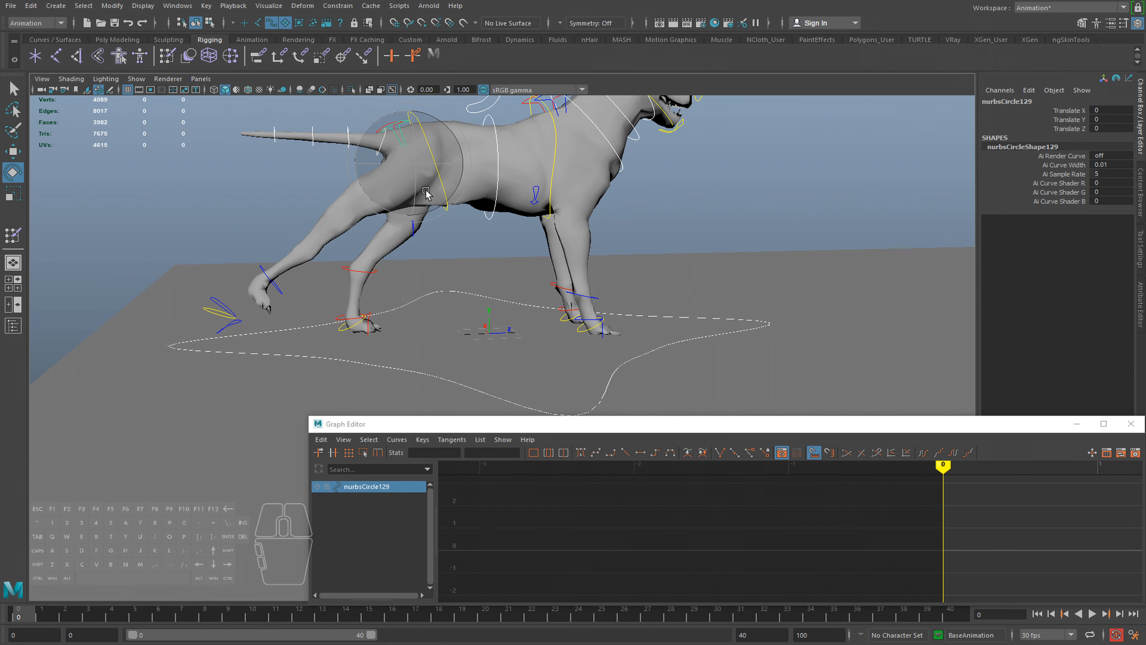
pyautogui.press('w')
pyautogui.moveTo(411, 172)
pyautogui.keyDown('alt'); pyautogui.mouseDown()
pyautogui.moveTo(487, 208)
pyautogui.moveTo(424, 199)
pyautogui.moveTo(403, 181)
pyautogui.moveTo(454, 164)
pyautogui.moveTo(427, 161)
pyautogui.moveTo(559, 164)
pyautogui.moveTo(420, 161)
pyautogui.mouseUp(); pyautogui.keyUp('alt')
pyautogui.hotkey('ctrl', 'z')
# Select both hip-side controls above the hind legs, nurbsCircle128 and nurbsCircle129
pyautogui.press('q')
pyautogui.click(573, 169)
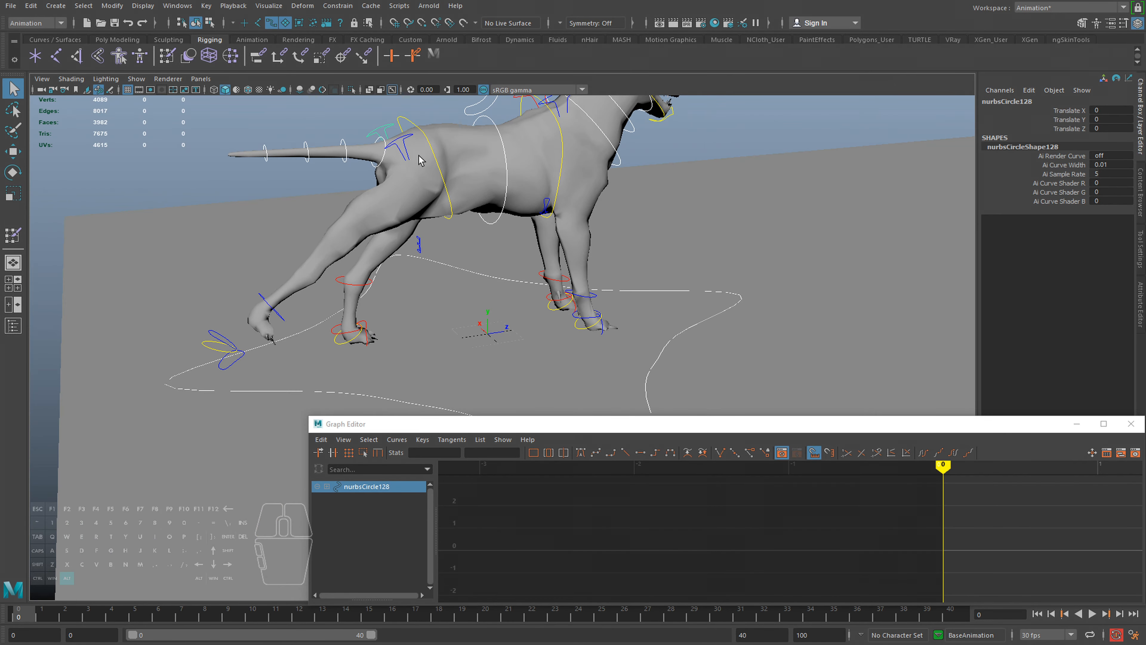
pyautogui.keyDown('alt'); pyautogui.moveTo(408, 137); pyautogui.dragTo(460, 205, button='middle'); pyautogui.keyUp('alt')
pyautogui.keyDown('alt'); pyautogui.moveTo(460, 205); pyautogui.dragTo(485, 209, button='right'); pyautogui.keyUp('alt')
pyautogui.keyDown('alt'); pyautogui.moveTo(485, 209); pyautogui.dragTo(472, 192); pyautogui.keyUp('alt')
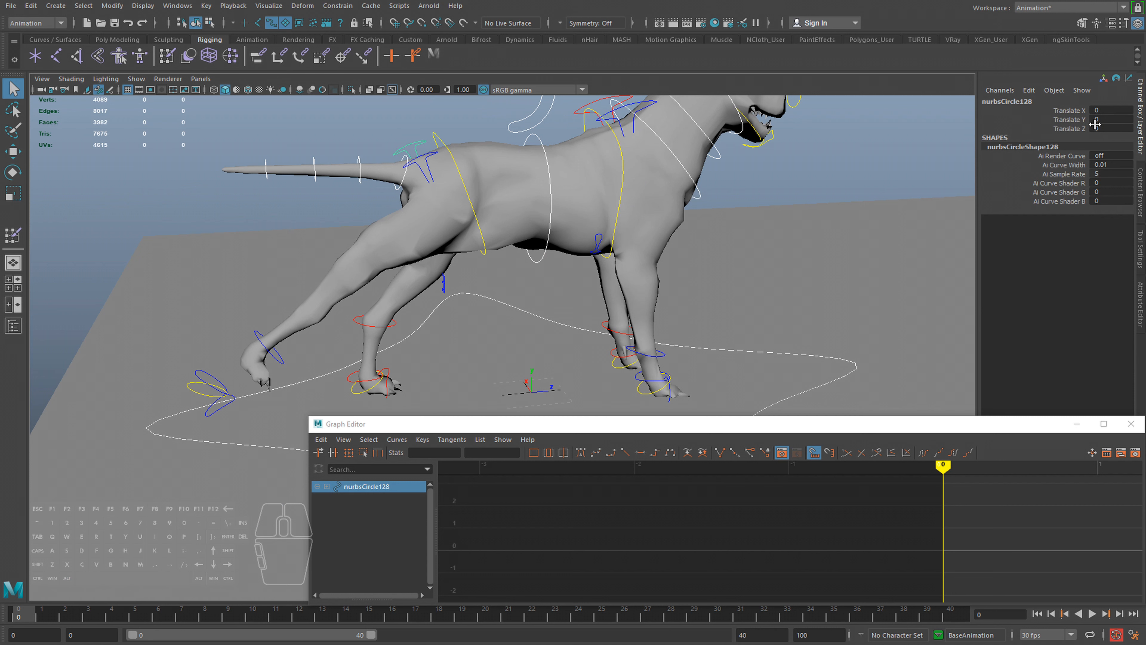
pyautogui.keyDown('shift'); pyautogui.click(423, 155); pyautogui.keyUp('shift')
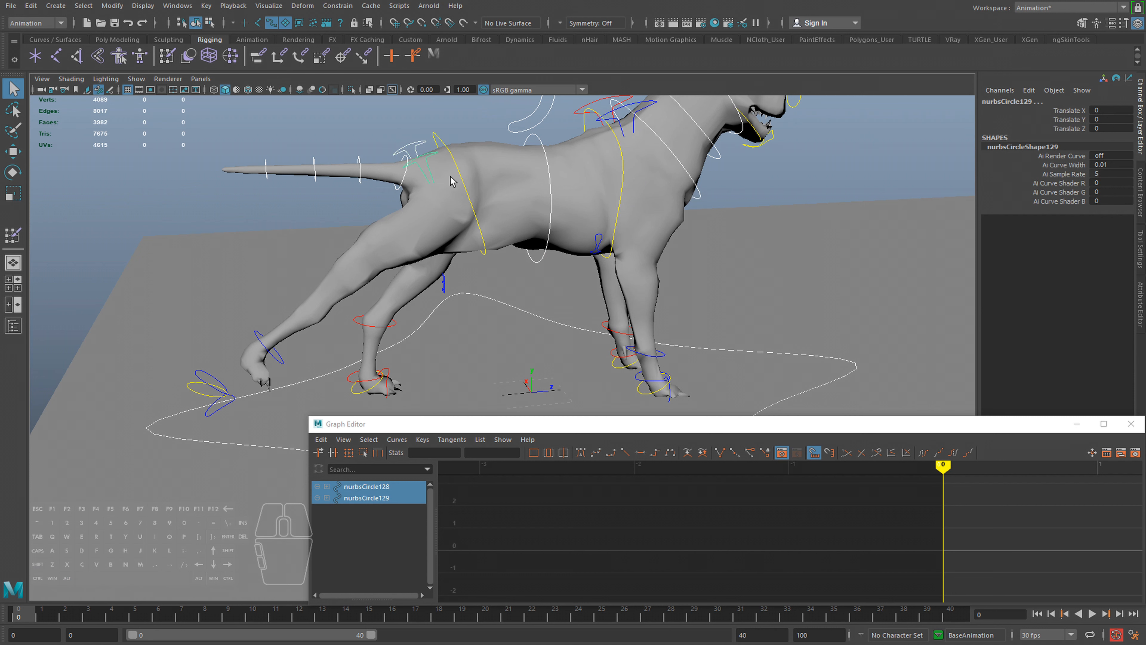
# Open Channel Control for the two selected hip-side controls
pyautogui.click(1029, 91)
pyautogui.click(1030, 90)
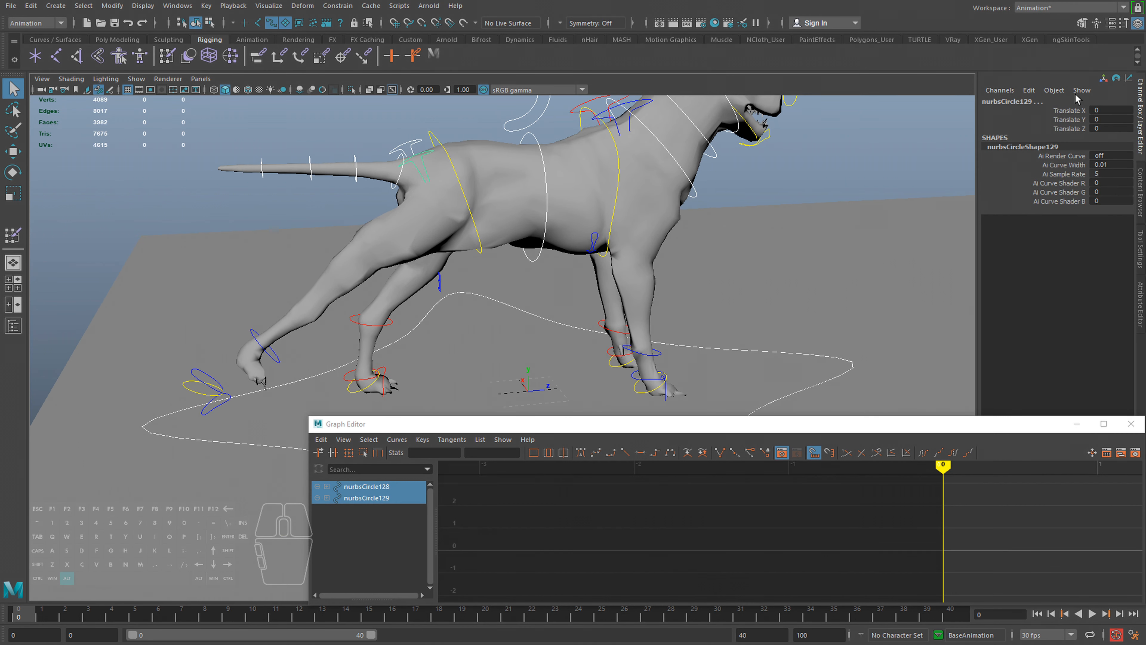
pyautogui.click(1031, 91)
pyautogui.keyDown('alt'); pyautogui.click(887, 158); pyautogui.keyUp('alt')
pyautogui.click(1063, 111)
pyautogui.keyDown('alt'); pyautogui.moveTo(491, 171); pyautogui.dragTo(468, 174, button='middle'); pyautogui.keyUp('alt')
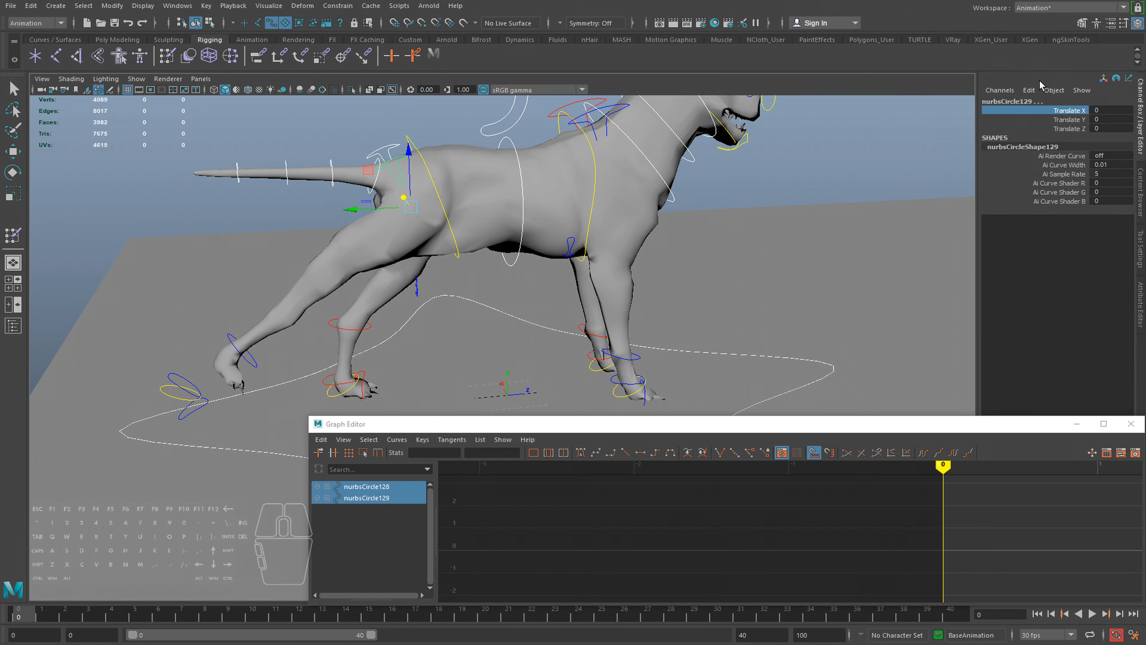
pyautogui.click(1031, 90)
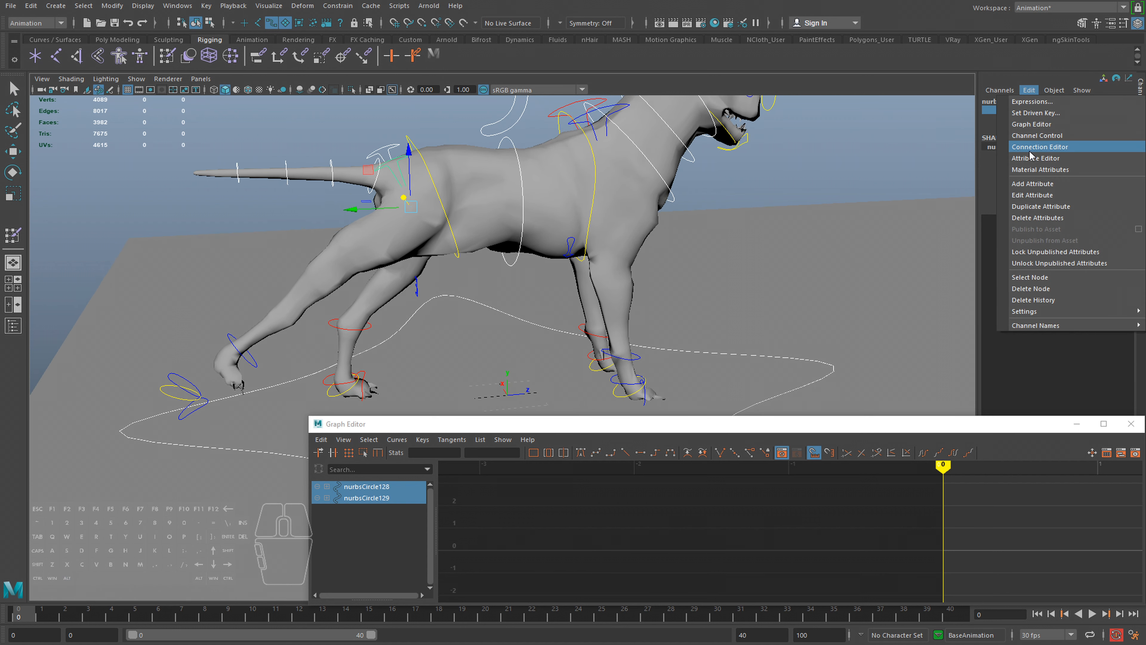
pyautogui.click(1034, 136)
# Make the Rotate X, Rotate Y and Rotate Z channels keyable on both selected hip-side controls
pyautogui.moveTo(753, 326); pyautogui.dragTo(747, 446)
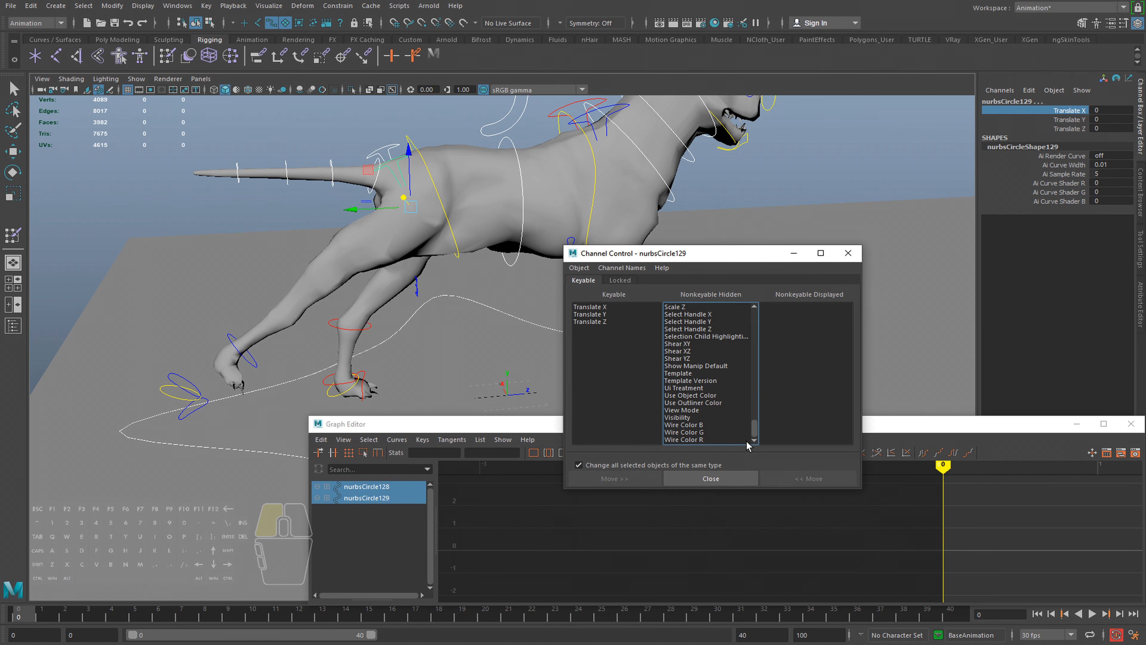
pyautogui.scroll(5, 694, 425)
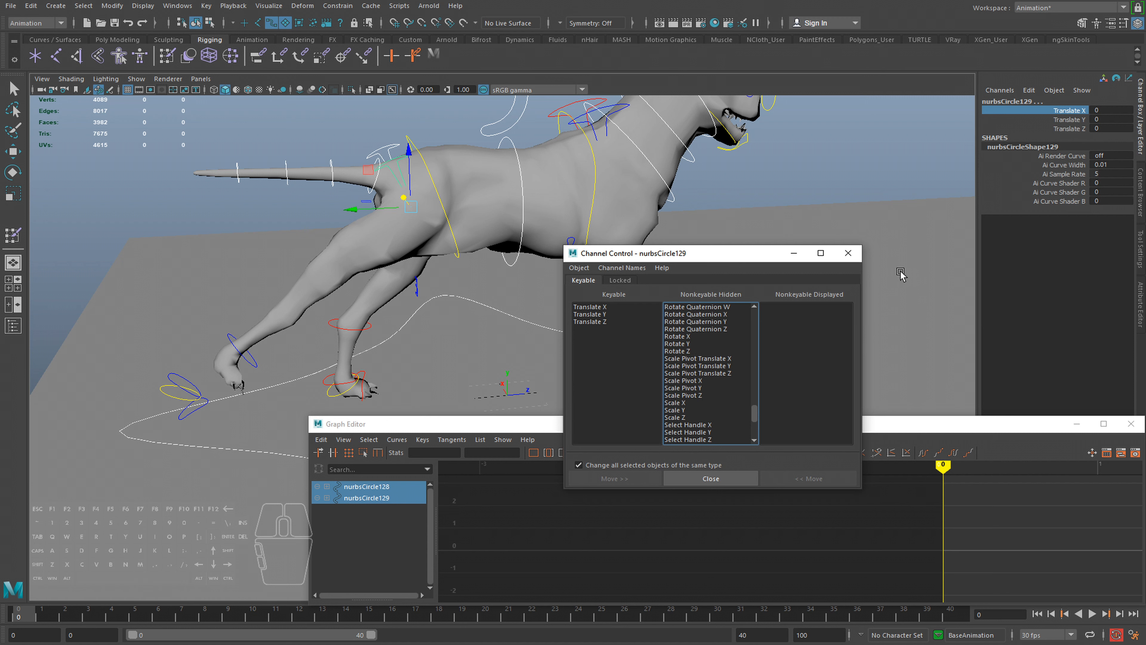
pyautogui.click(677, 336)
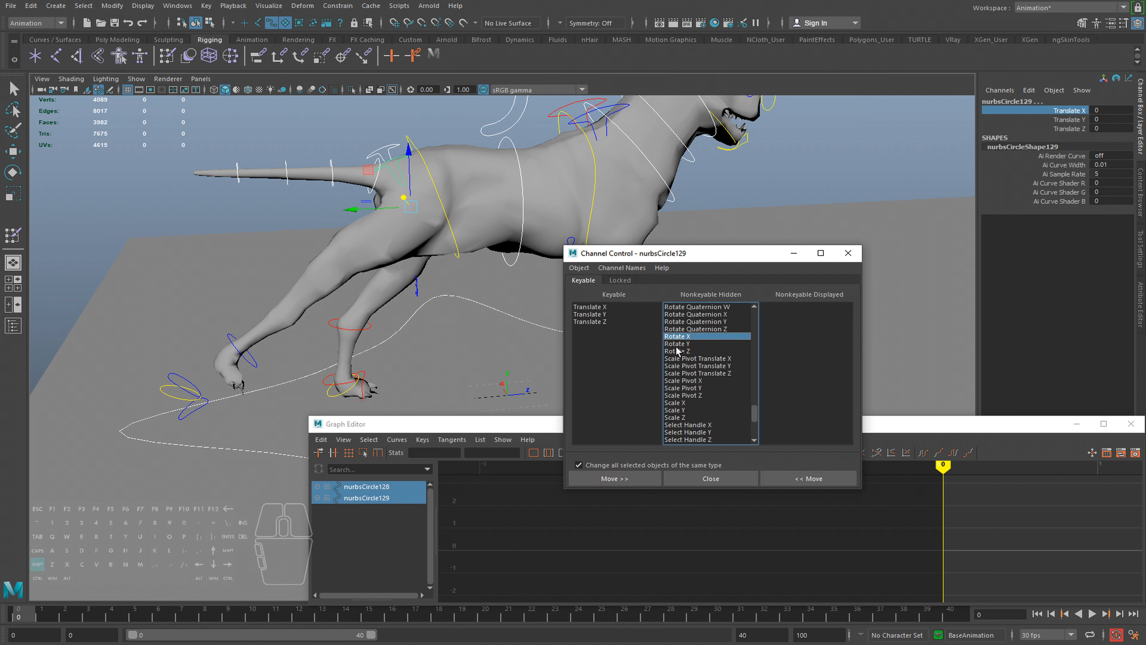
pyautogui.keyDown('shift'); pyautogui.click(678, 351); pyautogui.keyUp('shift')
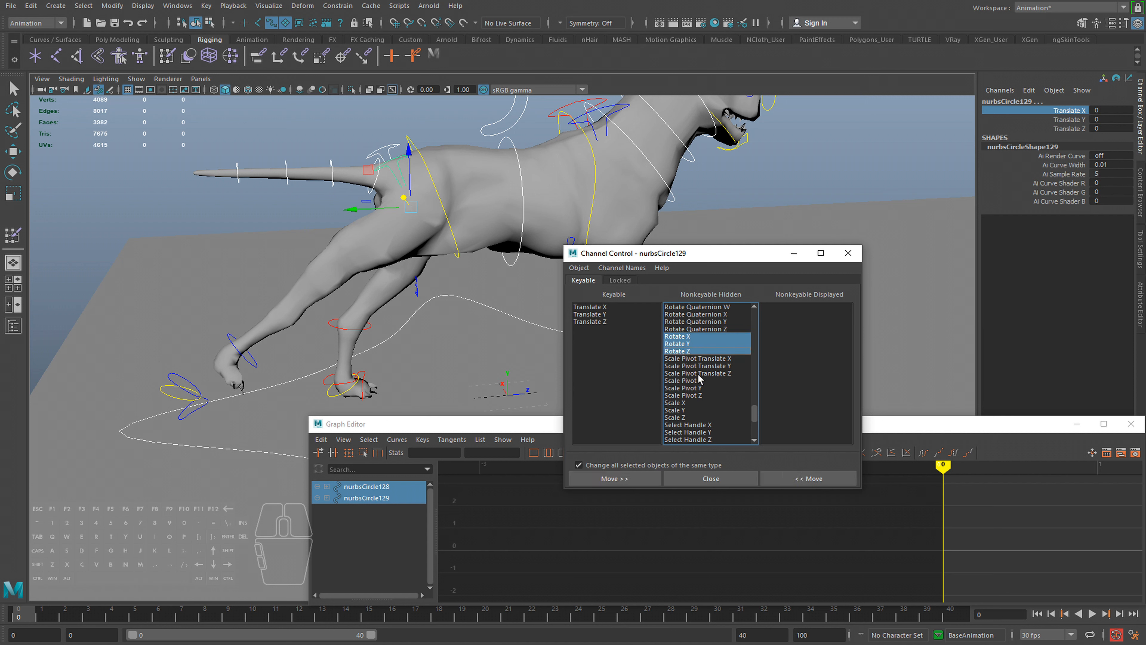
pyautogui.click(808, 479)
pyautogui.click(848, 253)
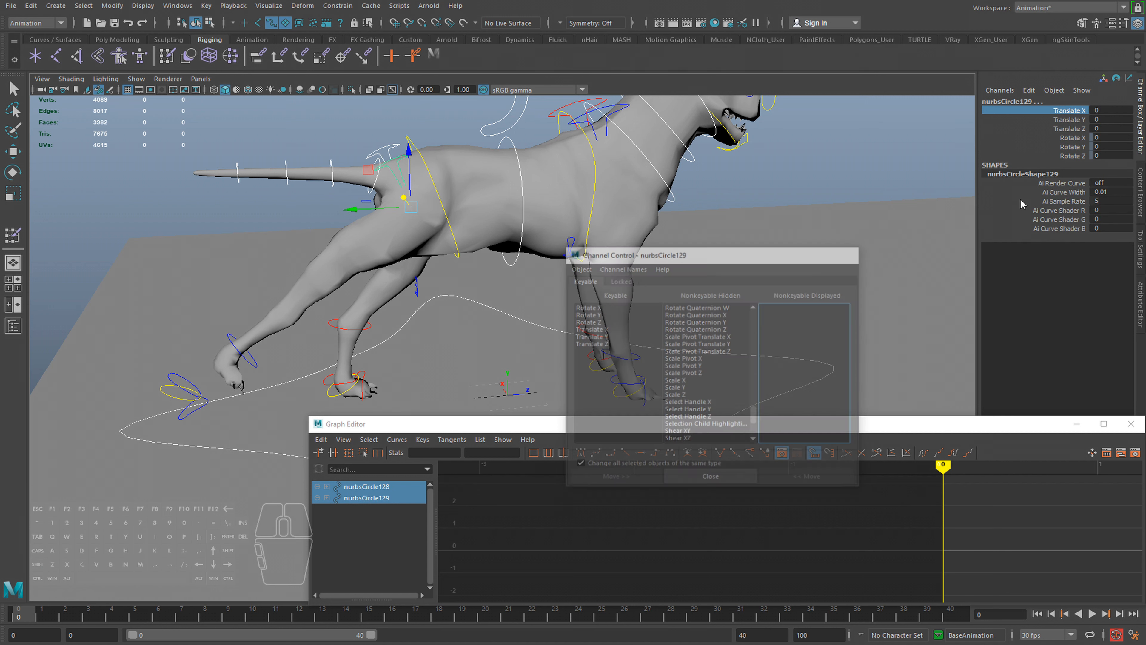
# Unlock the Rotate X, Rotate Y and Rotate Z channels of the two hip-side controls
pyautogui.click(1072, 137)
pyautogui.moveTo(1072, 146); pyautogui.dragTo(1074, 156)
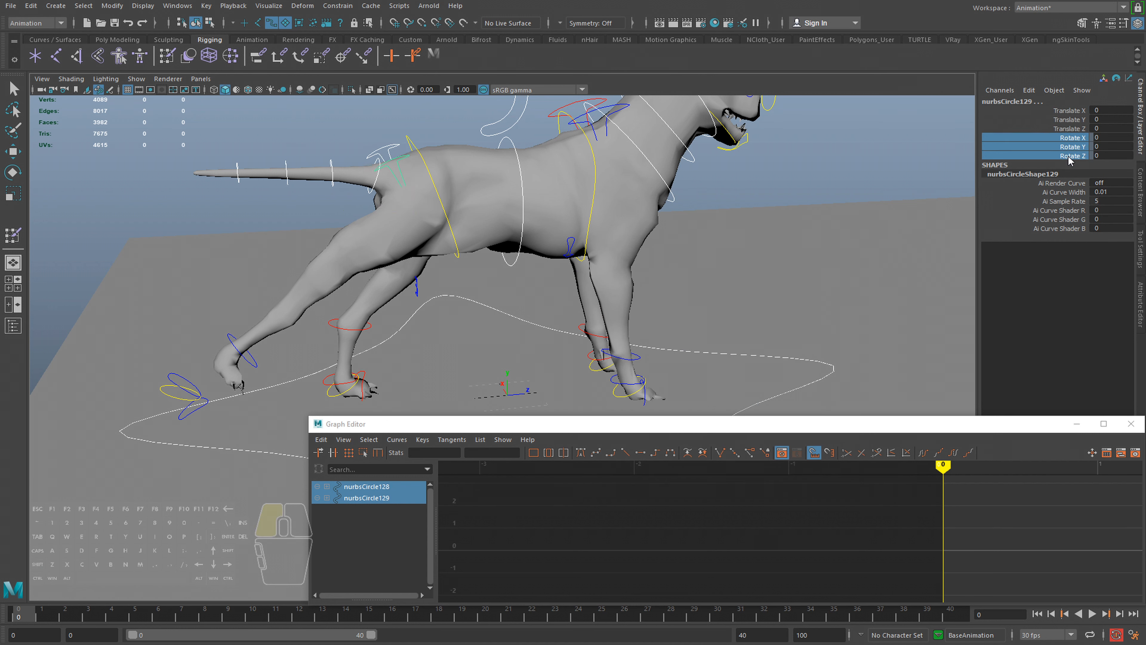
pyautogui.rightClick(1073, 155)
pyautogui.click(1034, 401)
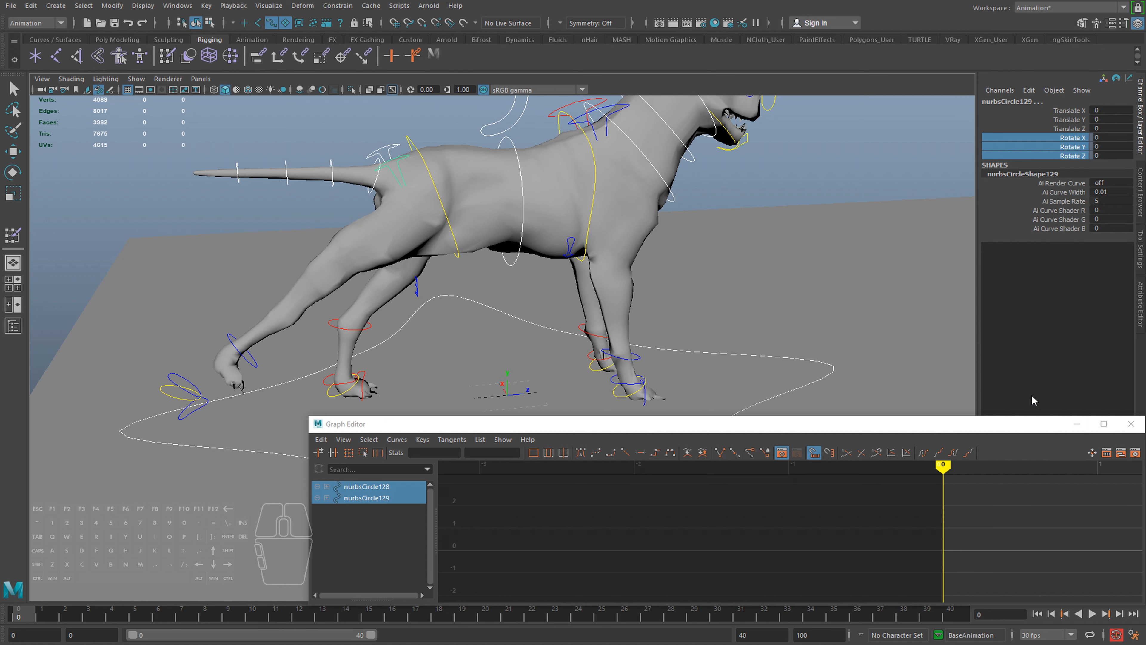
pyautogui.click(1058, 332)
# Try rotating both hip-side controls together, undo the rotation, and check them in wireframe and shaded display
pyautogui.keyDown('alt'); pyautogui.moveTo(410, 189); pyautogui.dragTo(422, 192, button='middle'); pyautogui.keyUp('alt')
pyautogui.press('e')
pyautogui.moveTo(453, 168); pyautogui.dragTo(451, 197)
pyautogui.hotkey('ctrl', 'z')
pyautogui.keyDown('alt'); pyautogui.moveTo(436, 200); pyautogui.dragTo(446, 222, button='middle'); pyautogui.keyUp('alt')
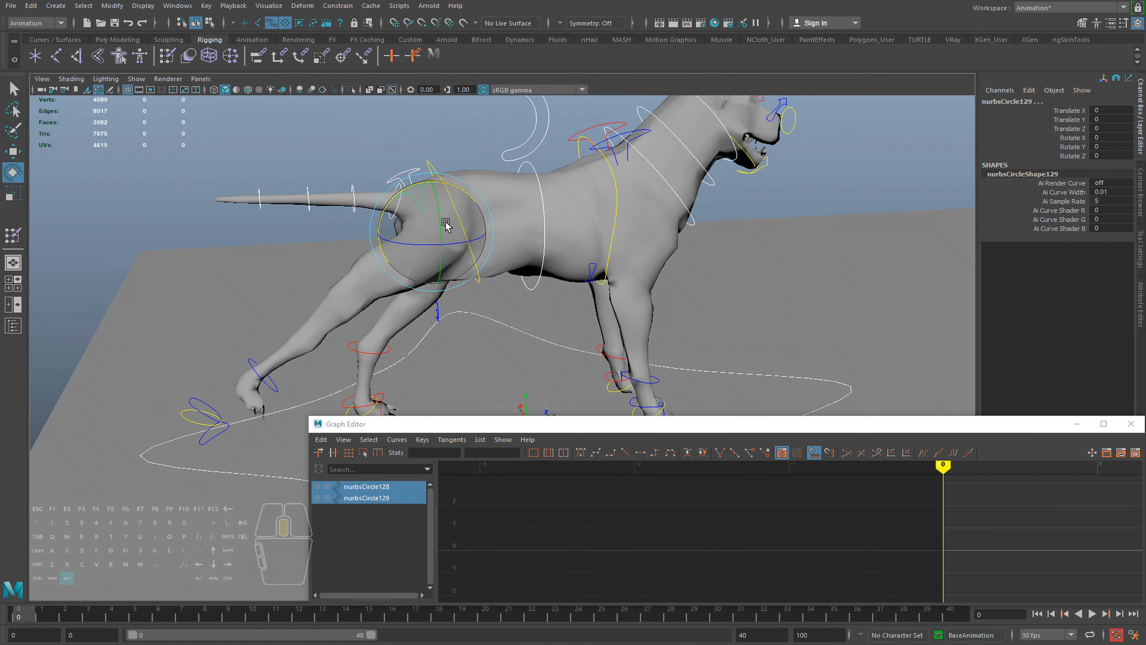
pyautogui.moveTo(446, 224)
pyautogui.keyDown('alt'); pyautogui.mouseDown()
pyautogui.moveTo(476, 244)
pyautogui.moveTo(453, 248)
pyautogui.moveTo(433, 227)
pyautogui.mouseUp(); pyautogui.keyUp('alt')
pyautogui.press('4')
pyautogui.press('5')
pyautogui.press('w')
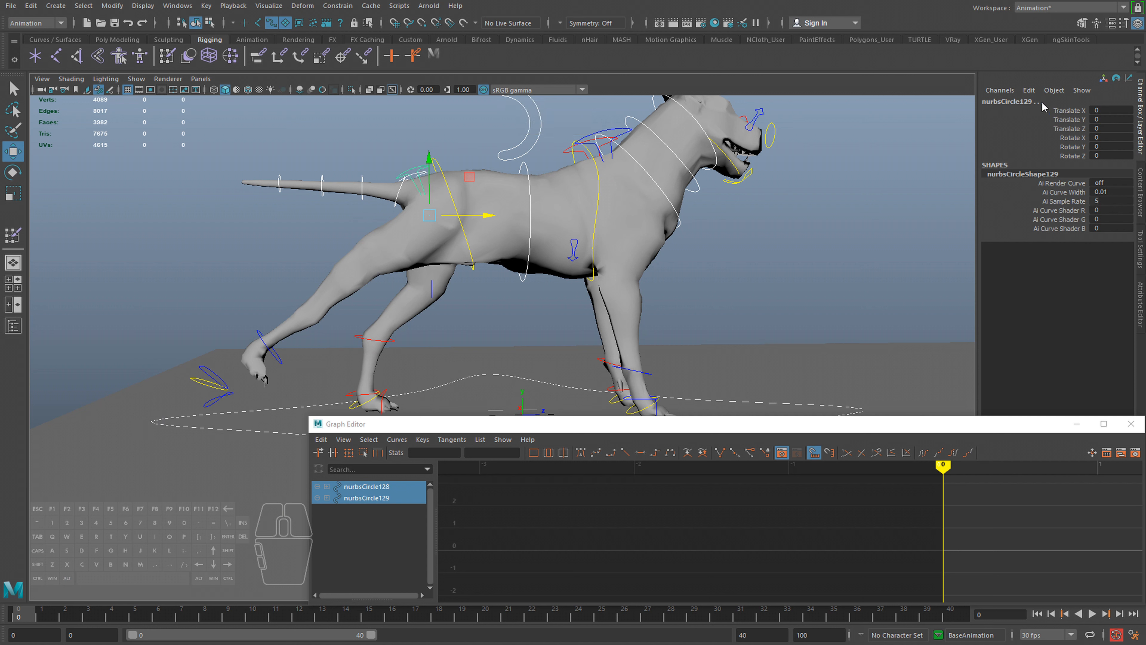
# Undo the rotation-channel changes on the hip-side controls and the stretched pose of the near hind leg
pyautogui.hotkey('ctrl', 'z')
pyautogui.hotkey('ctrl', 'z')
pyautogui.hotkey('ctrl', 'z')
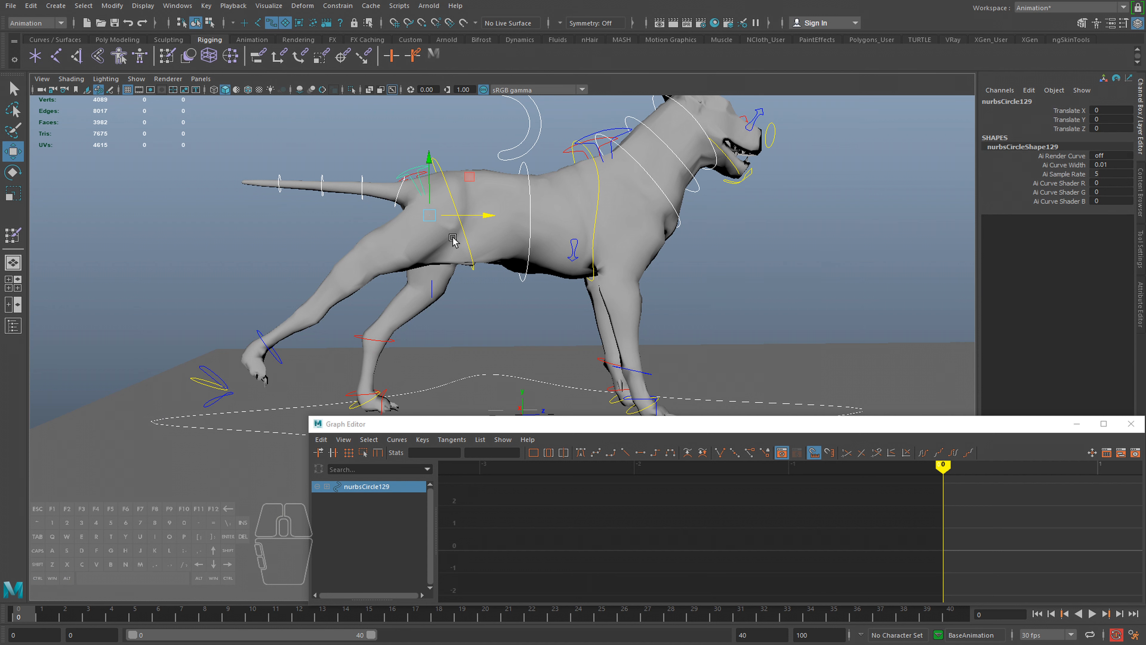
pyautogui.keyDown('alt'); pyautogui.moveTo(453, 240); pyautogui.dragTo(302, 331); pyautogui.keyUp('alt')
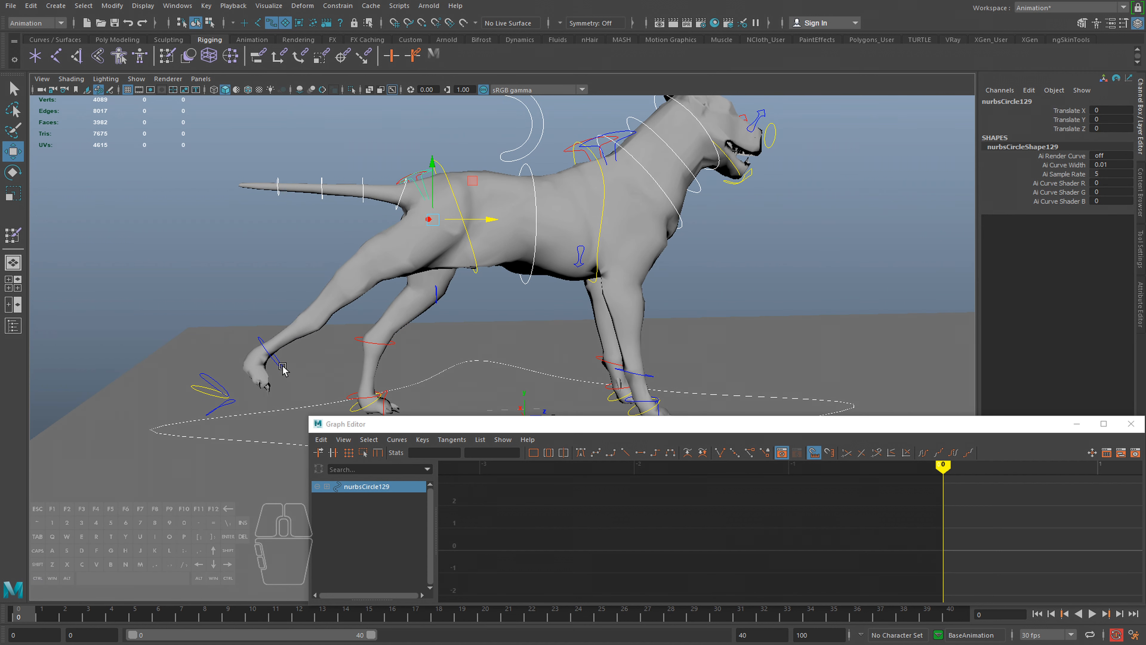
pyautogui.hotkey('ctrl', 'z')
pyautogui.hotkey('ctrl', 'z')
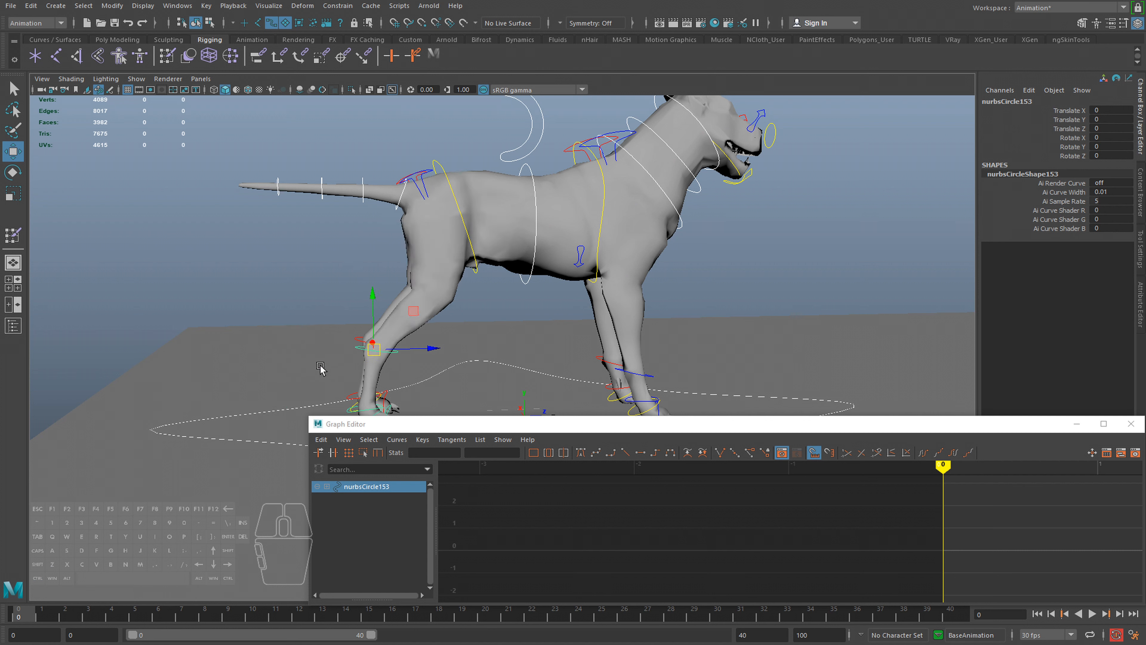
# Try stretching the near hind leg back about 25 units and shifting its hip-side control about 4 units up, undoing both
pyautogui.moveTo(377, 350); pyautogui.dragTo(286, 323)
pyautogui.click(428, 208)
pyautogui.moveTo(429, 219)
pyautogui.mouseDown()
pyautogui.moveTo(417, 225)
pyautogui.moveTo(427, 216)
pyautogui.mouseUp()
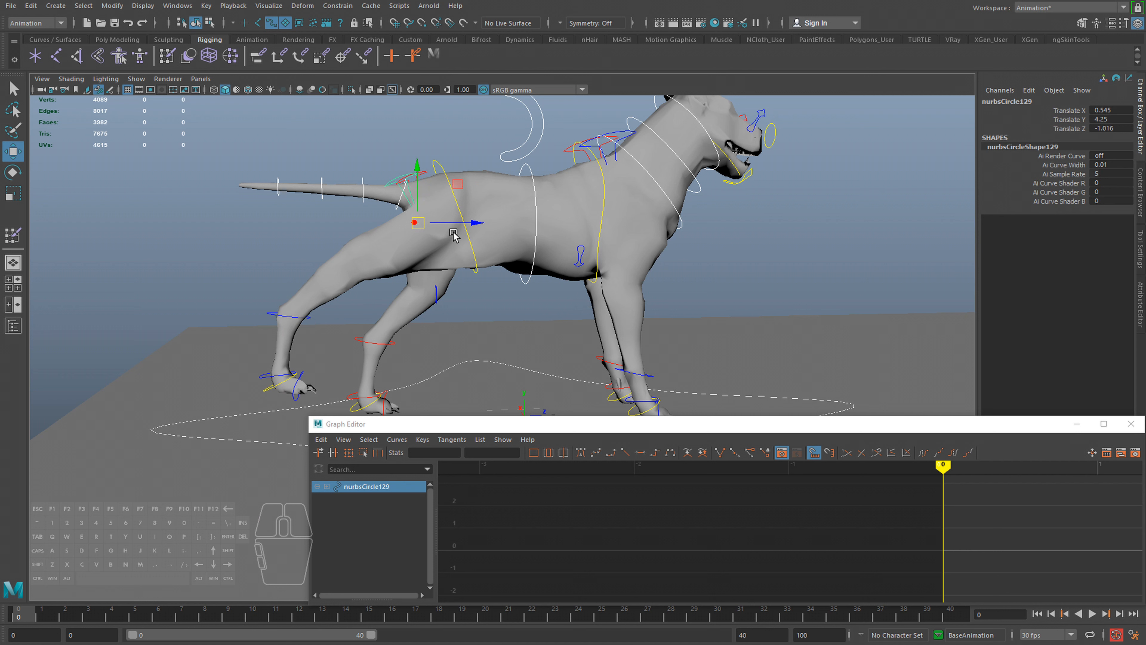
pyautogui.hotkey('ctrl', 'z')
pyautogui.hotkey('ctrl', 'z')
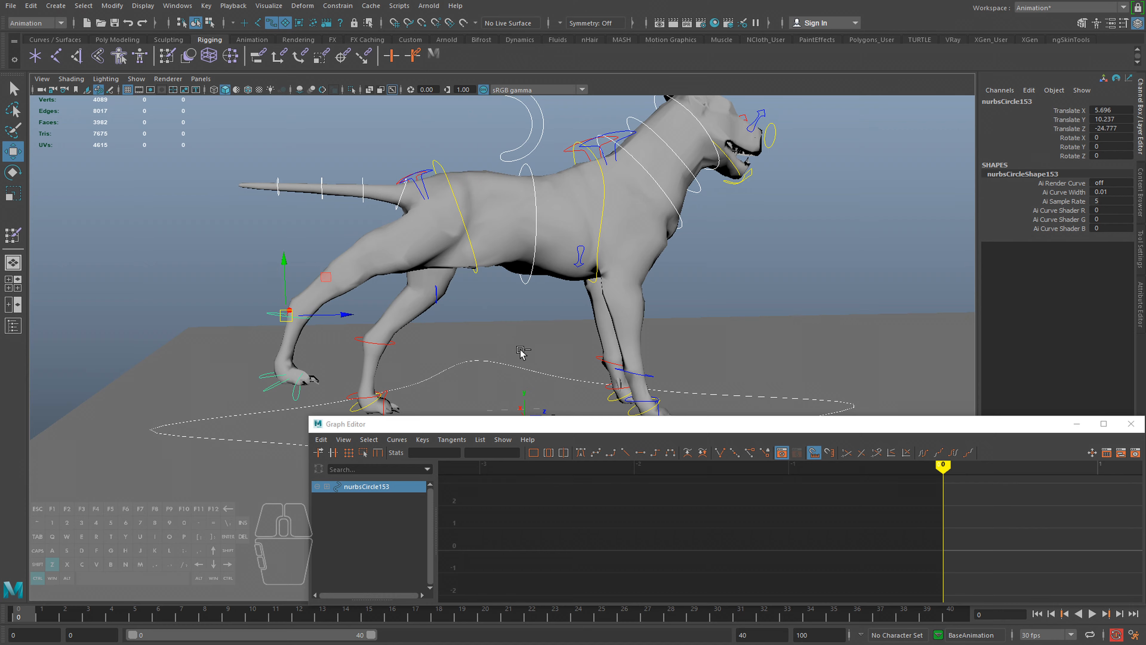
# Select both hind-leg knee controls, polyToCurve2 and polyToCurve4, in wireframe display and move them forward about 26.7 units along Z
pyautogui.press('4')
pyautogui.scroll(5, 496, 277)
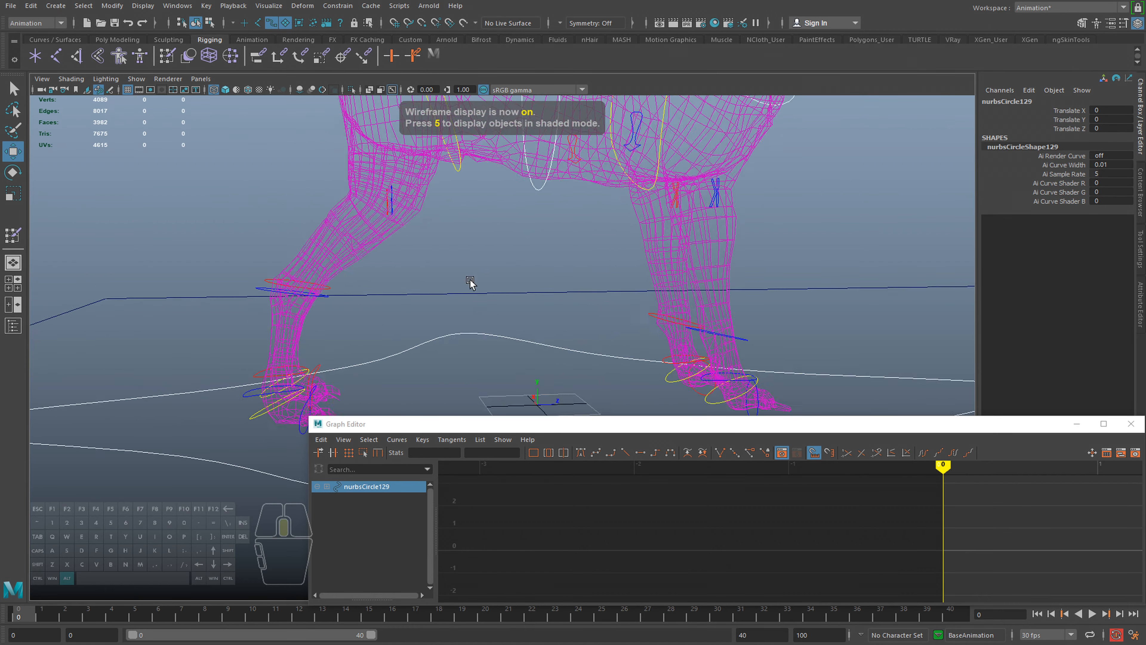
pyautogui.press('q')
pyautogui.click(427, 261)
pyautogui.press('w')
pyautogui.press('q')
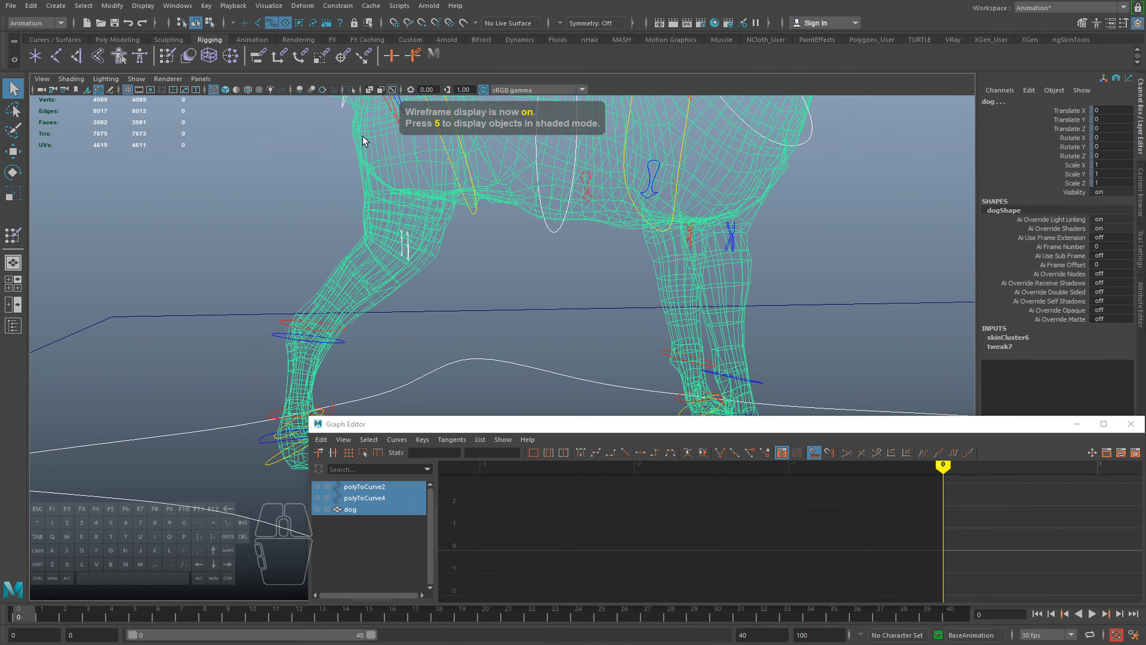
pyautogui.moveTo(407, 229); pyautogui.dragTo(390, 254)
pyautogui.press('w')
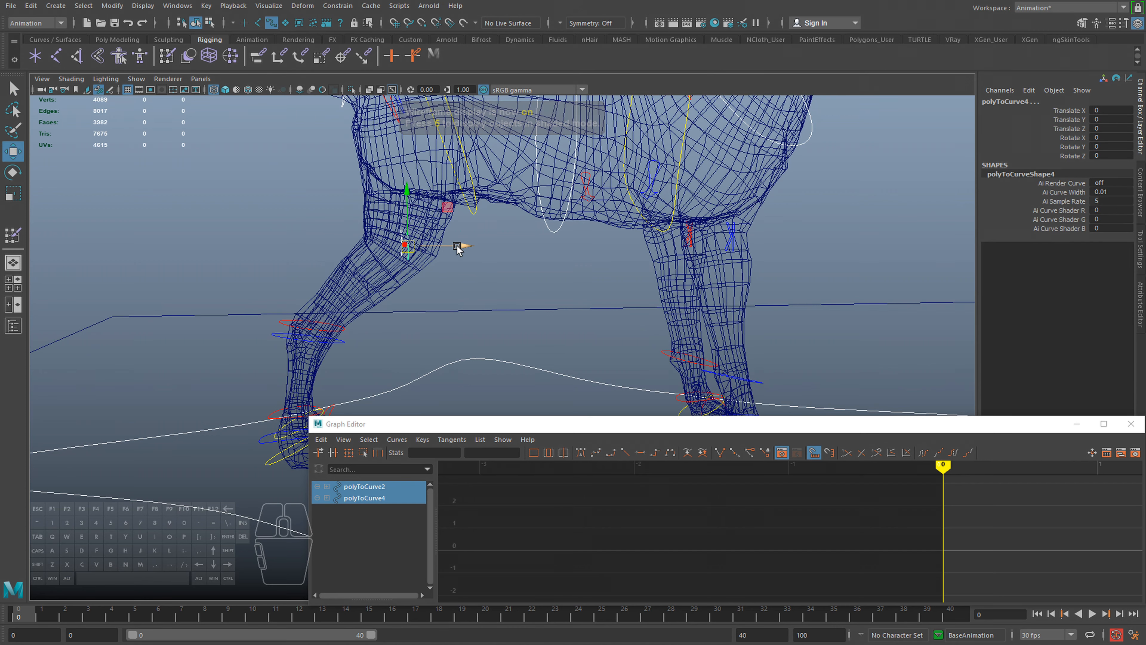
pyautogui.moveTo(462, 247); pyautogui.dragTo(602, 264)
# Examine the position of the moved knee controls relative to the hind legs from several angles in shaded and wireframe display
pyautogui.press('5')
pyautogui.keyDown('alt'); pyautogui.moveTo(384, 260); pyautogui.dragTo(478, 289); pyautogui.keyUp('alt')
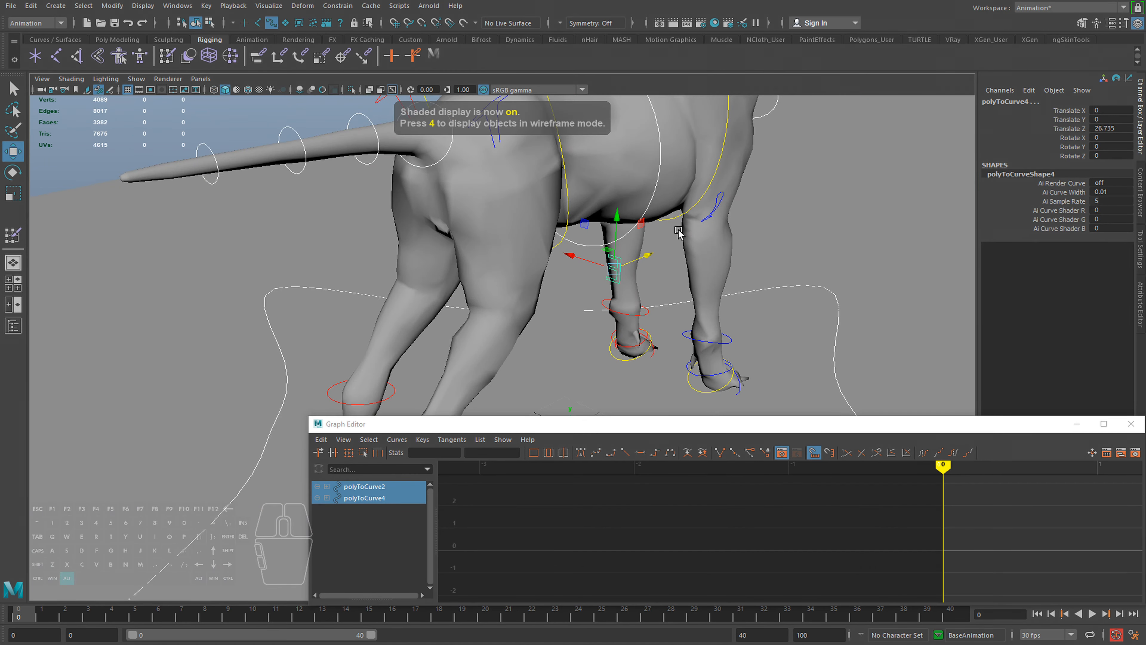
pyautogui.press('4')
pyautogui.moveTo(677, 229)
pyautogui.keyDown('alt'); pyautogui.mouseDown()
pyautogui.moveTo(593, 203)
pyautogui.moveTo(760, 273)
pyautogui.moveTo(645, 258)
pyautogui.mouseUp(); pyautogui.keyUp('alt')
pyautogui.press('5')
pyautogui.keyDown('alt'); pyautogui.moveTo(503, 291); pyautogui.dragTo(511, 275); pyautogui.keyUp('alt')
pyautogui.moveTo(555, 241); pyautogui.dragTo(394, 272)
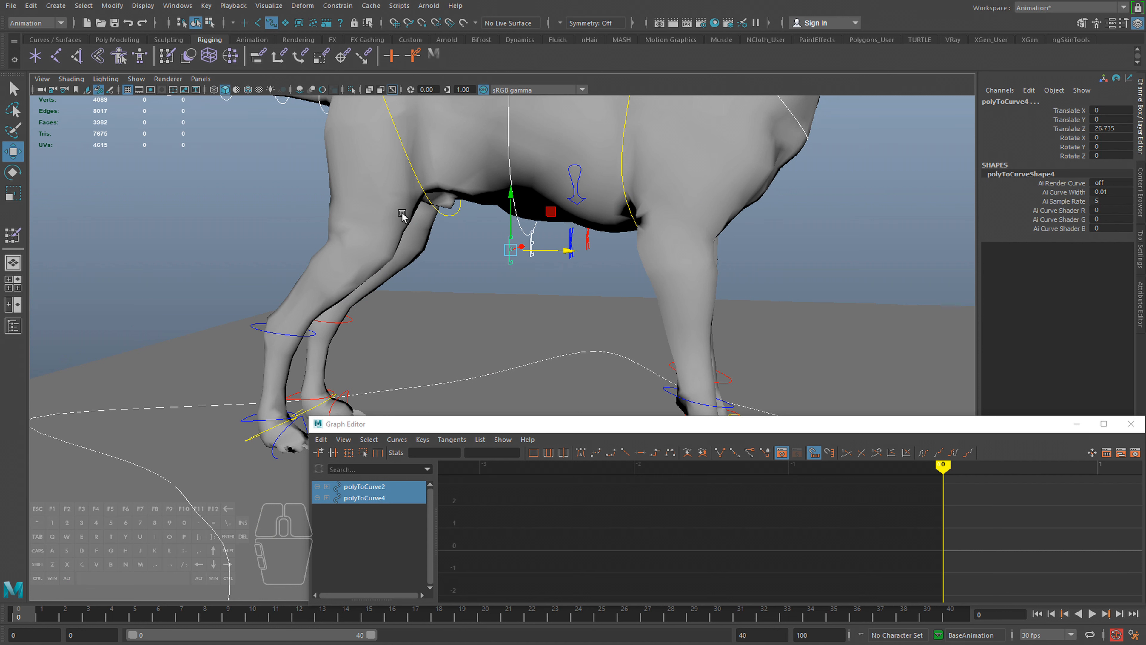
pyautogui.keyDown('alt'); pyautogui.moveTo(377, 257); pyautogui.dragTo(405, 220); pyautogui.keyUp('alt')
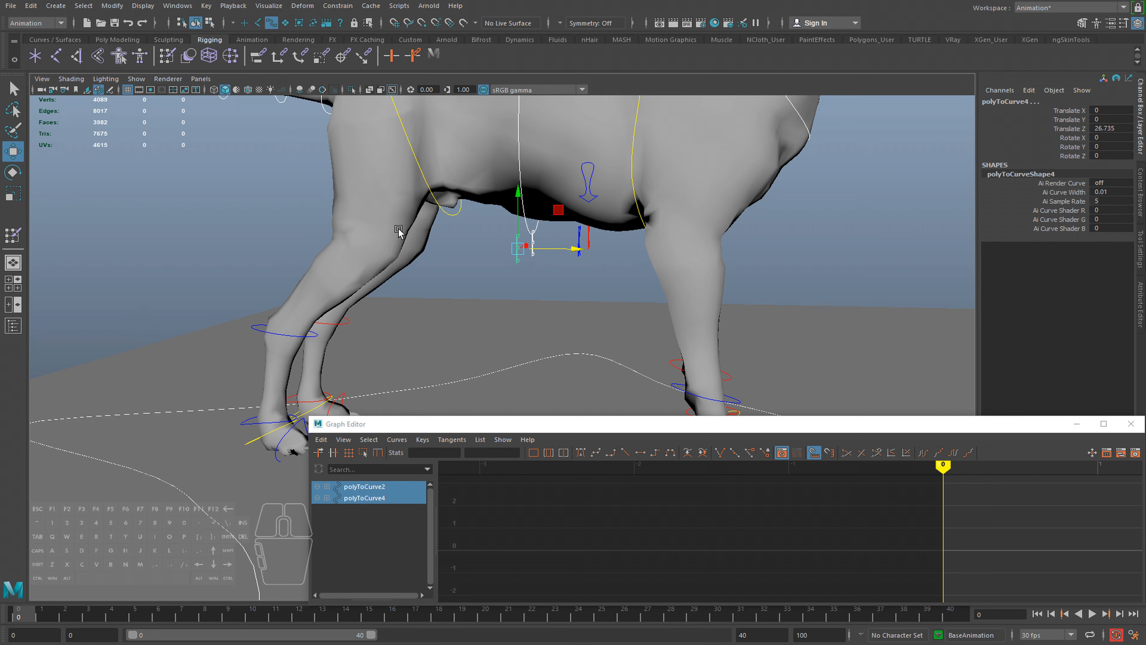
pyautogui.moveTo(384, 246)
pyautogui.keyDown('alt'); pyautogui.mouseDown()
pyautogui.moveTo(424, 263)
pyautogui.moveTo(386, 256)
pyautogui.mouseUp(); pyautogui.keyUp('alt')
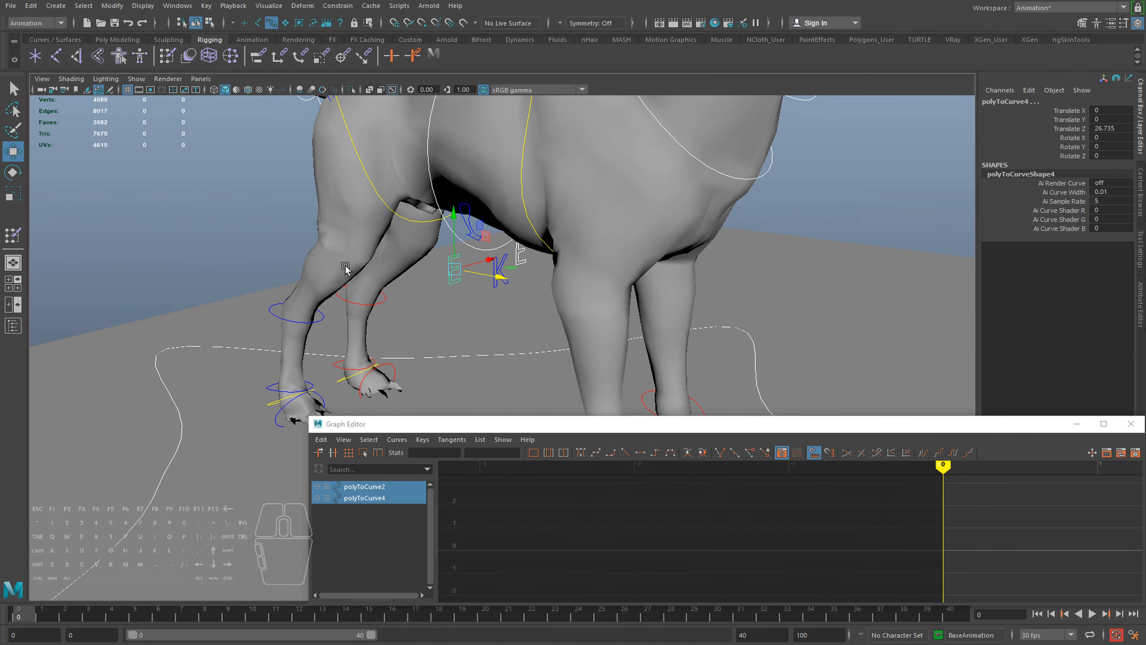
# Try raising both front legs about 9 units along Y with controls nurbsCircle152 and nurbsCircle43, undoing the move
pyautogui.keyDown('alt'); pyautogui.moveTo(346, 268); pyautogui.dragTo(619, 326); pyautogui.keyUp('alt')
pyautogui.press('q')
pyautogui.click(622, 323)
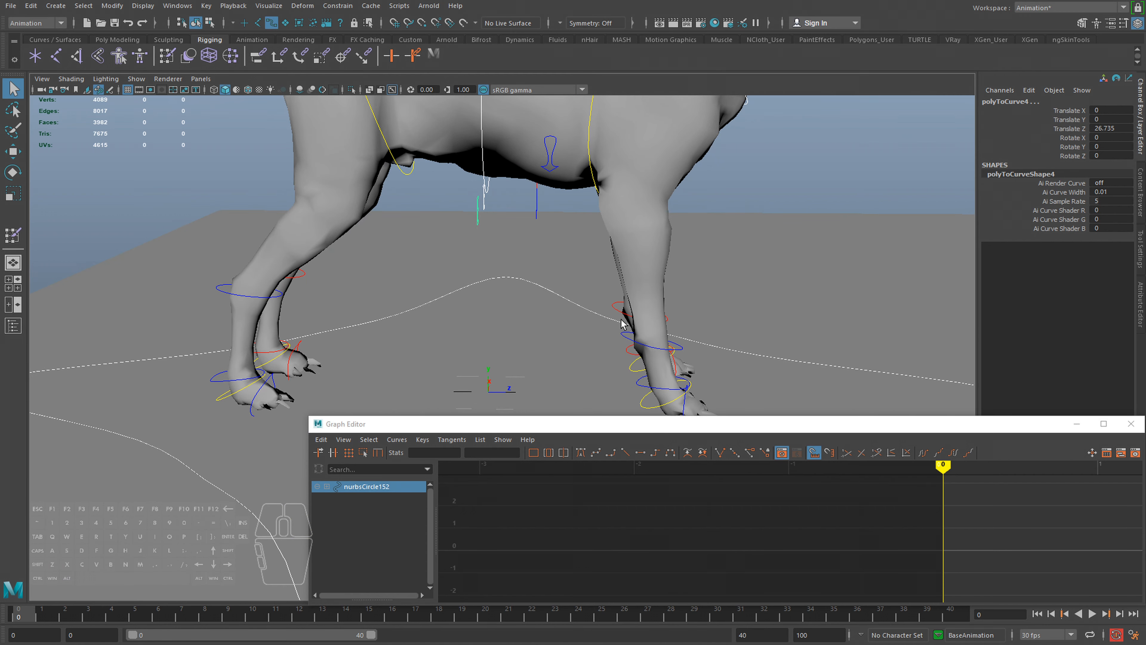
pyautogui.keyDown('shift'); pyautogui.click(619, 317); pyautogui.keyUp('shift')
pyautogui.press('w')
pyautogui.moveTo(639, 278); pyautogui.dragTo(611, 172)
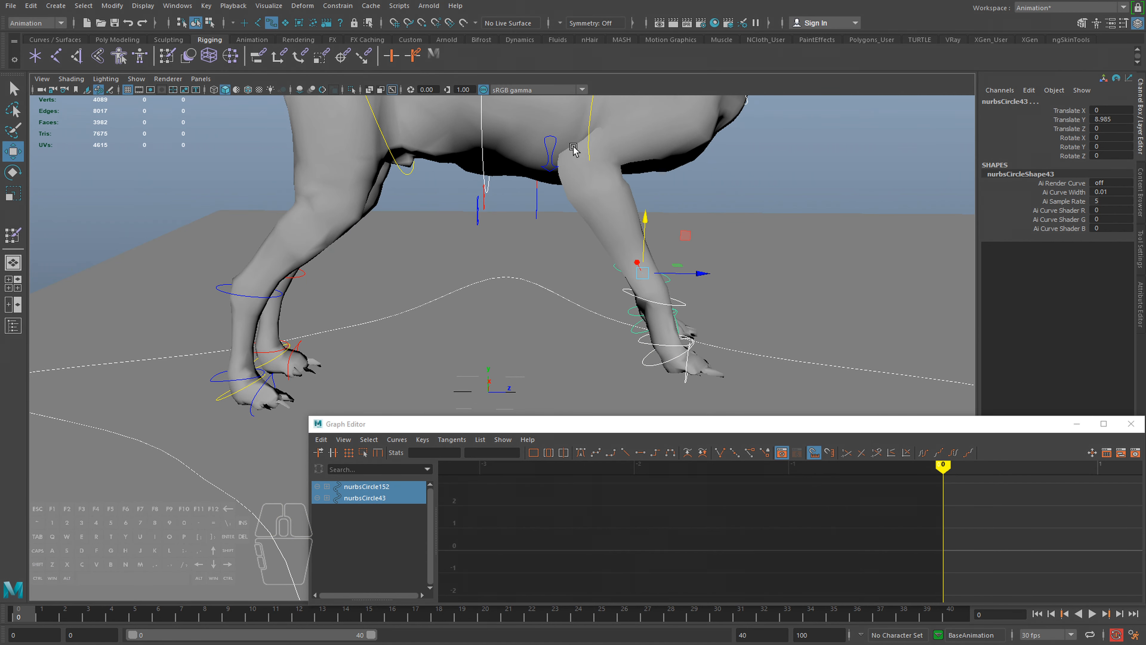
pyautogui.hotkey('ctrl', 'z')
# Select the near hind leg's knee control, polyToCurve4, and try moving it, undoing the change
pyautogui.keyDown('alt'); pyautogui.moveTo(551, 223); pyautogui.dragTo(513, 192); pyautogui.keyUp('alt')
pyautogui.press('q')
pyautogui.press('w')
pyautogui.hotkey('ctrl', 'z')
pyautogui.press('q')
pyautogui.click(562, 220)
pyautogui.press('w')
pyautogui.click(535, 230)
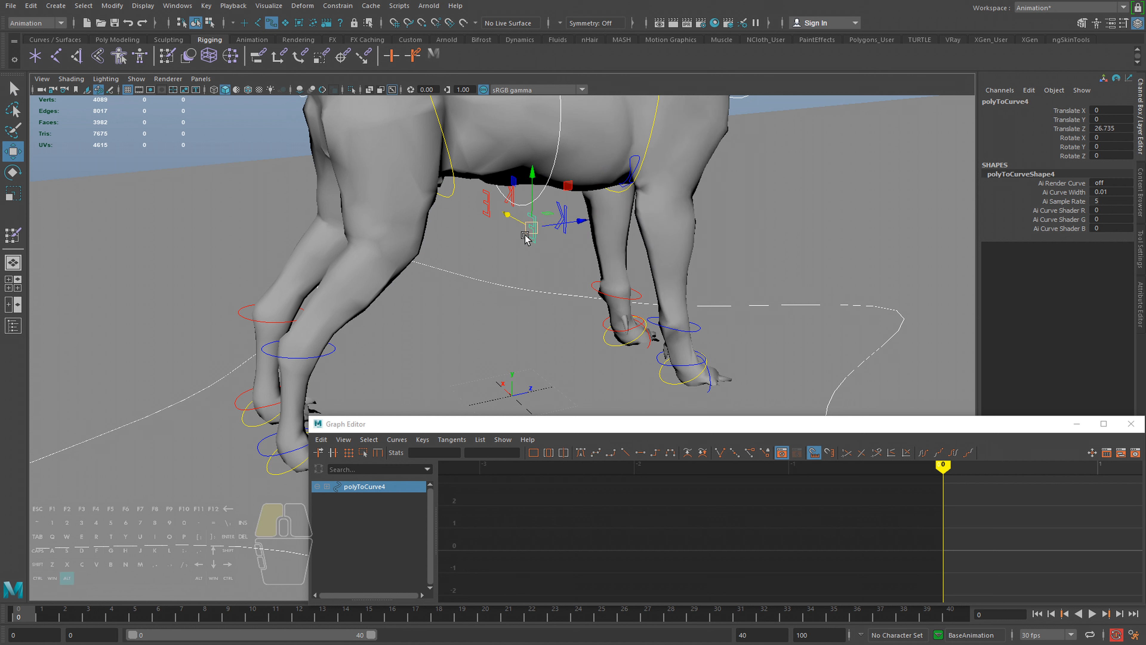
pyautogui.keyDown('alt'); pyautogui.moveTo(528, 236); pyautogui.dragTo(472, 191); pyautogui.keyUp('alt')
pyautogui.hotkey('ctrl', 'z')
pyautogui.scroll(-5, 509, 252)
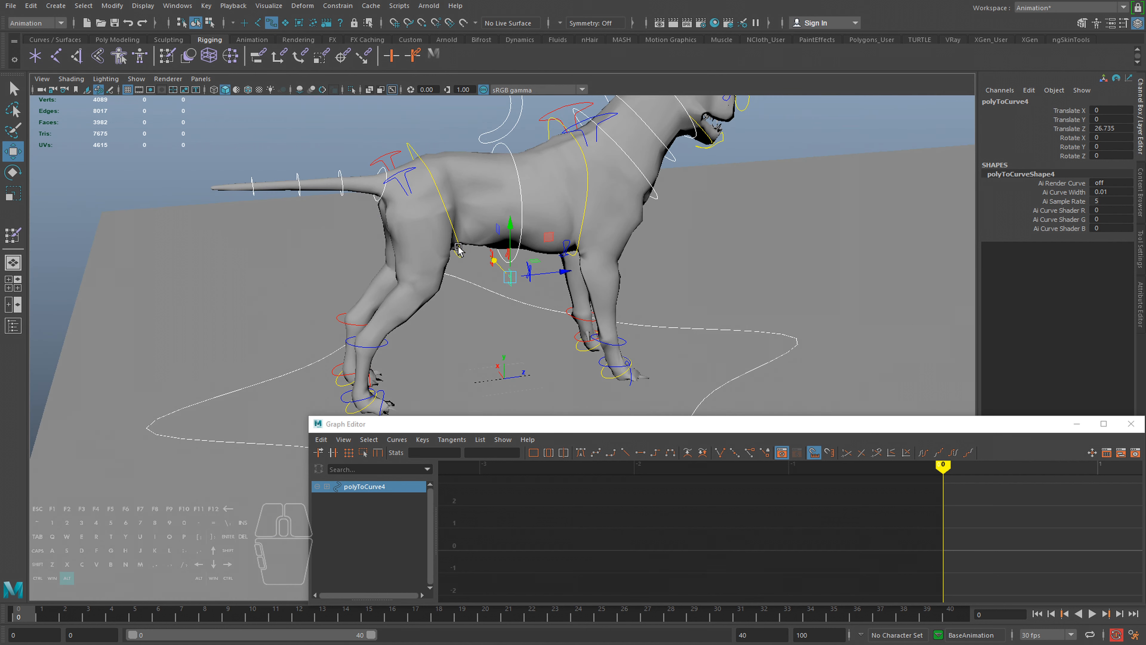
pyautogui.keyDown('alt'); pyautogui.moveTo(525, 307); pyautogui.dragTo(505, 265); pyautogui.keyUp('alt')
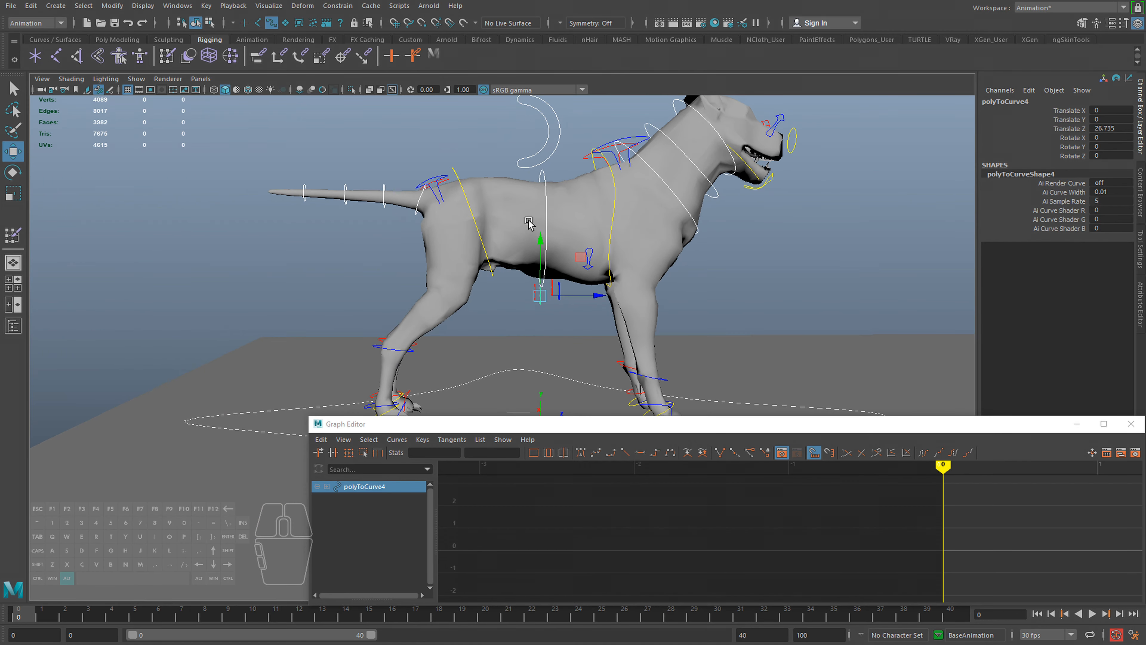
# Try rotating the control near the dog's shoulders, undoing the change
pyautogui.keyDown('alt'); pyautogui.moveTo(529, 222); pyautogui.dragTo(579, 241); pyautogui.keyUp('alt')
pyautogui.click(564, 173)
pyautogui.press('e')
pyautogui.moveTo(601, 151); pyautogui.dragTo(598, 171)
pyautogui.hotkey('ctrl', 'z')
# Try moving the near-side snout control, nurbsCircle160, about 3.3 units along Y to lift the upper lip, undoing the change
pyautogui.keyDown('alt'); pyautogui.moveTo(599, 168); pyautogui.dragTo(581, 257, button='middle'); pyautogui.keyUp('alt')
pyautogui.press('q')
pyautogui.click(604, 215)
pyautogui.press('w')
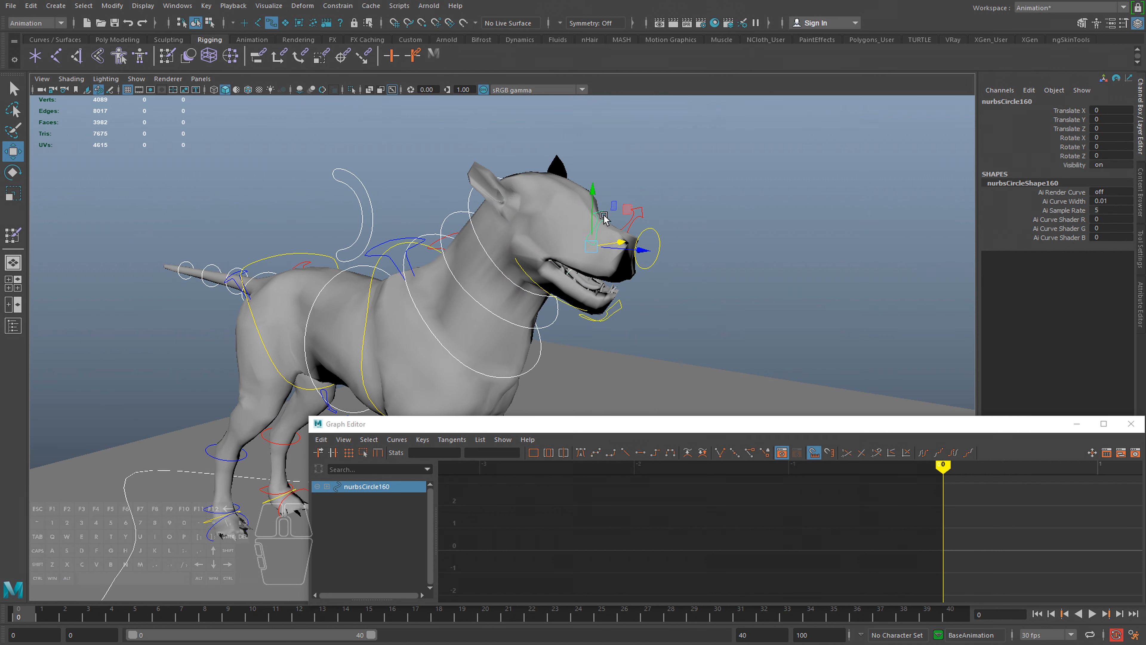
pyautogui.press('w')
pyautogui.moveTo(600, 215); pyautogui.dragTo(578, 206)
pyautogui.moveTo(579, 275); pyautogui.dragTo(581, 261)
pyautogui.hotkey('ctrl', 'z')
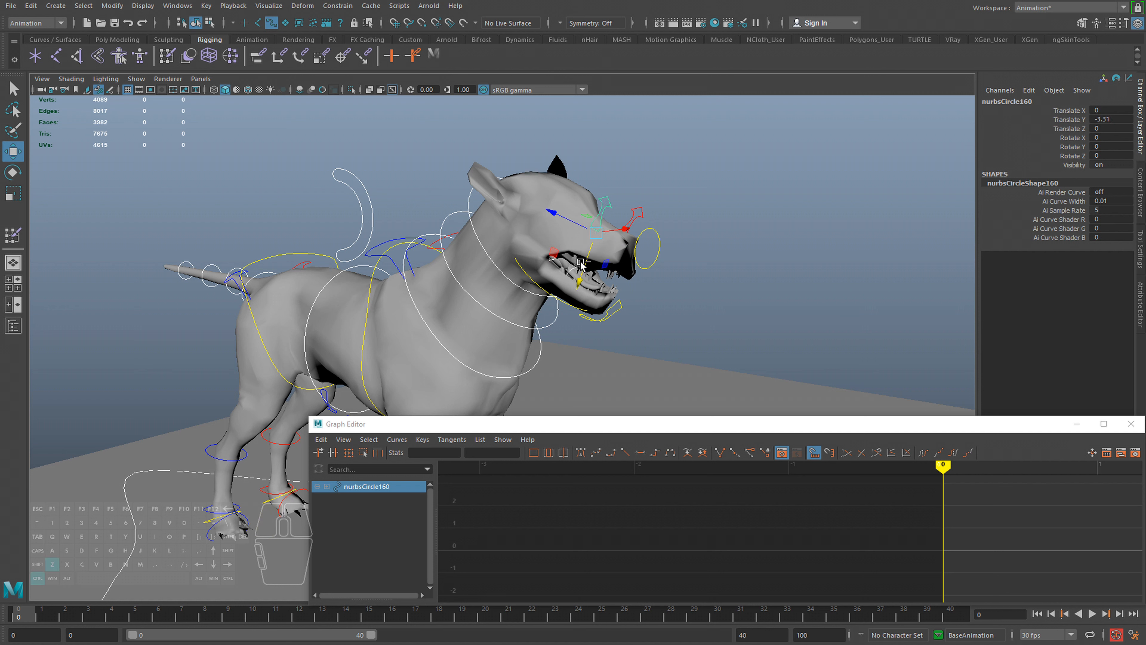
# Try moving the lower-jaw control, nurbsCircle151, undo the change, and switch to rotating it
pyautogui.keyDown('alt'); pyautogui.moveTo(644, 293); pyautogui.dragTo(645, 296, button='right'); pyautogui.keyUp('alt')
pyautogui.click(614, 314)
pyautogui.moveTo(614, 315)
pyautogui.keyDown('alt'); pyautogui.mouseDown()
pyautogui.moveTo(608, 299)
pyautogui.moveTo(624, 320)
pyautogui.moveTo(618, 307)
pyautogui.mouseUp(); pyautogui.keyUp('alt')
pyautogui.hotkey('ctrl', 'z')
pyautogui.keyDown('alt'); pyautogui.moveTo(617, 306); pyautogui.dragTo(621, 240, button='right'); pyautogui.keyUp('alt')
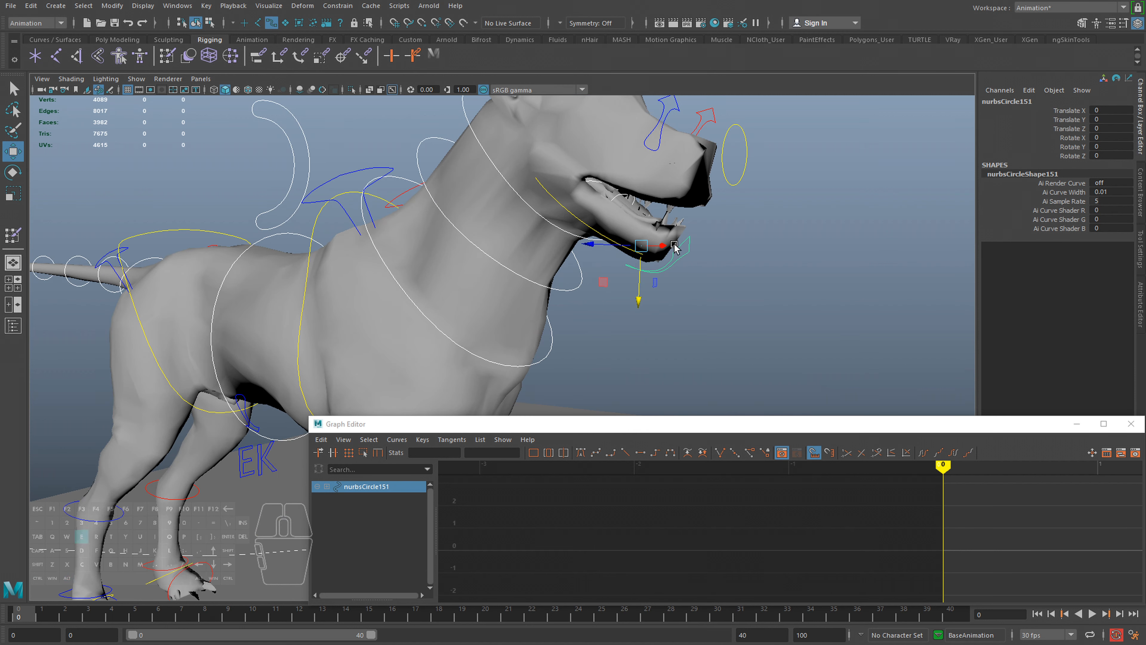
pyautogui.press('e')
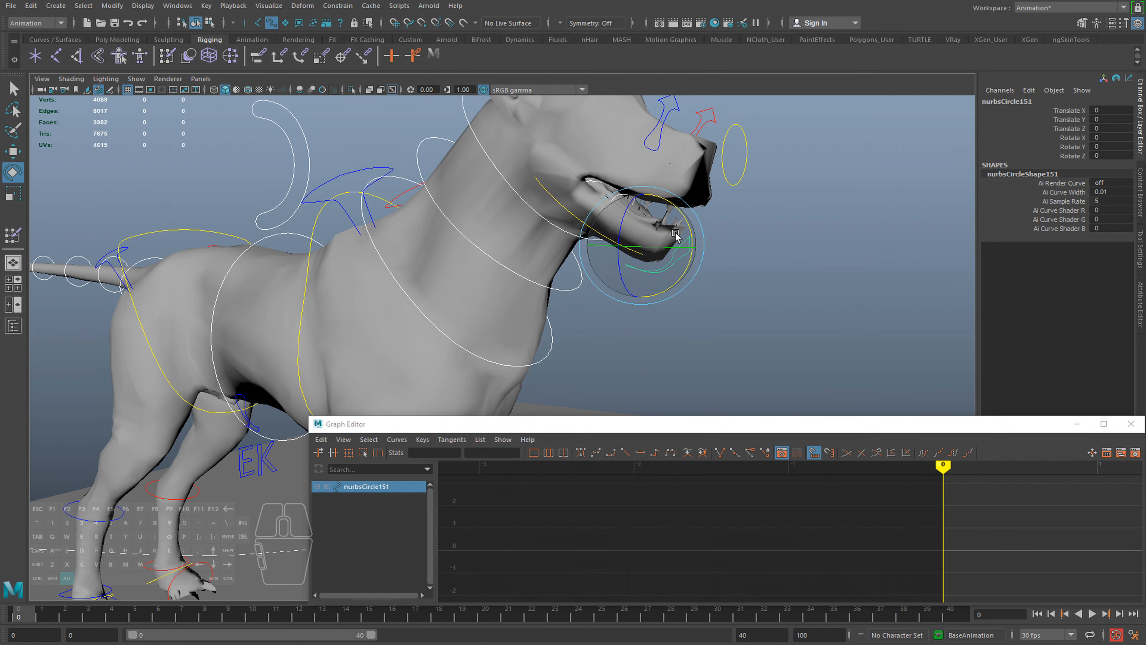
# Try moving the nose control, nurbsCircle135, in front of the muzzle, undoing the change
pyautogui.keyDown('alt'); pyautogui.moveTo(675, 235); pyautogui.dragTo(735, 231); pyautogui.keyUp('alt')
pyautogui.press('q')
pyautogui.press('w')
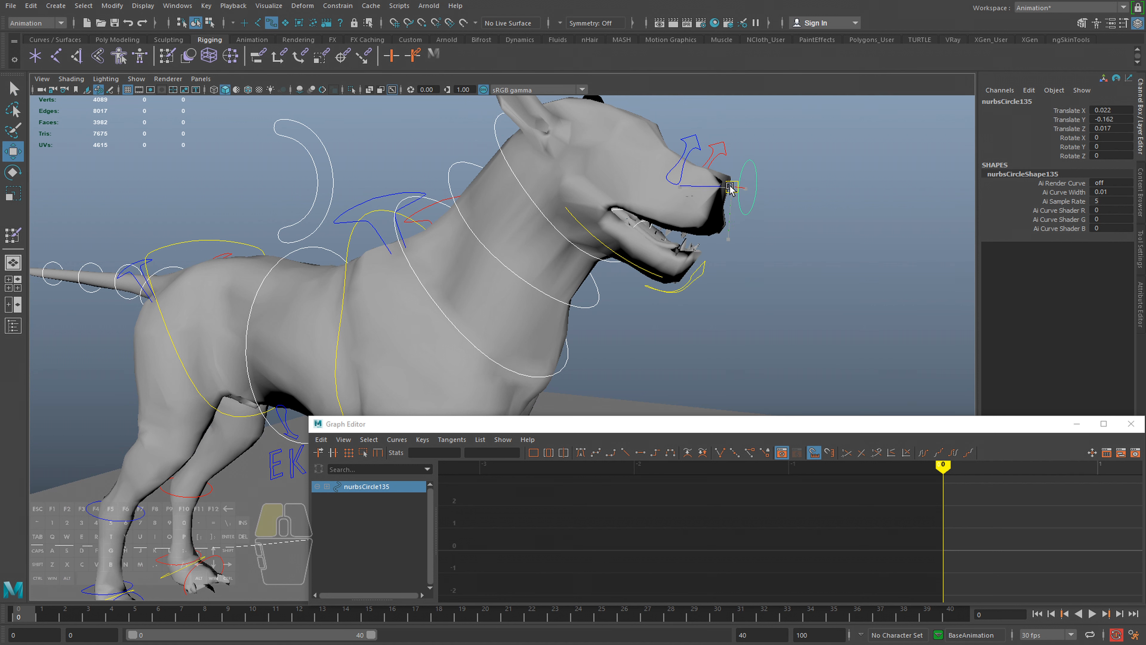
pyautogui.keyDown('alt'); pyautogui.moveTo(741, 206); pyautogui.dragTo(483, 254); pyautogui.keyUp('alt')
# Rotate the body about -38 degrees around X with Move_cc and move it about 17.7 units down and 12.6 back
pyautogui.press('q')
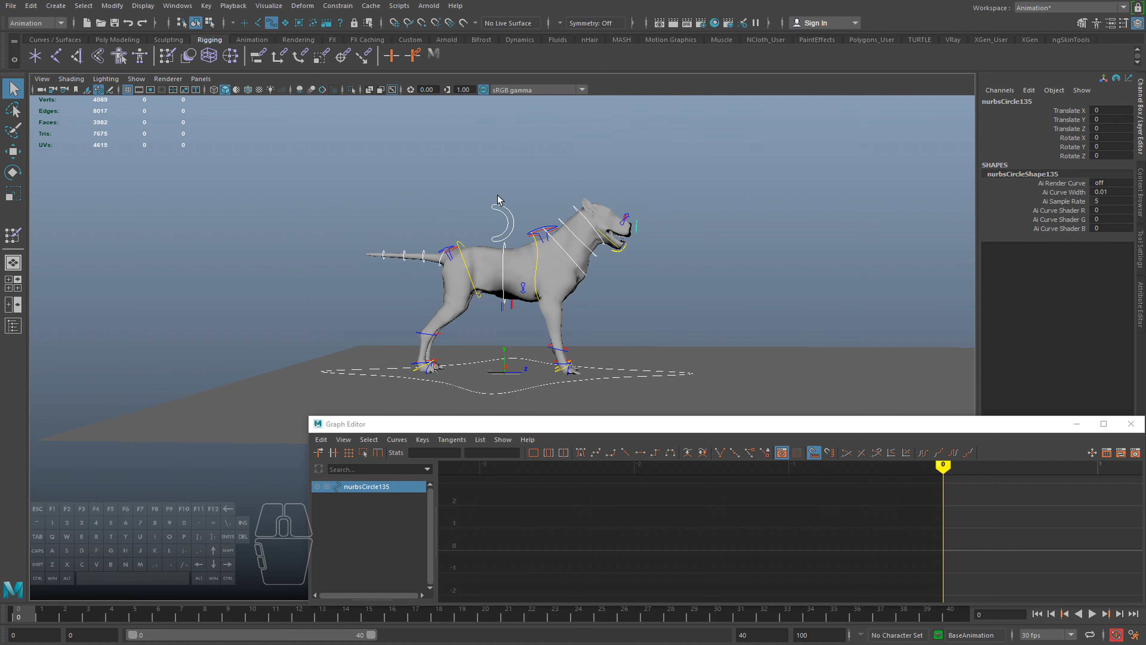
pyautogui.click(501, 201)
pyautogui.keyDown('alt'); pyautogui.moveTo(501, 201); pyautogui.dragTo(540, 217, button='right'); pyautogui.keyUp('alt')
pyautogui.press('e')
pyautogui.moveTo(545, 222); pyautogui.dragTo(508, 217)
pyautogui.press('w')
pyautogui.press('e')
pyautogui.press('w')
pyautogui.moveTo(472, 267)
pyautogui.mouseDown()
pyautogui.moveTo(469, 251)
pyautogui.moveTo(472, 275)
pyautogui.mouseUp()
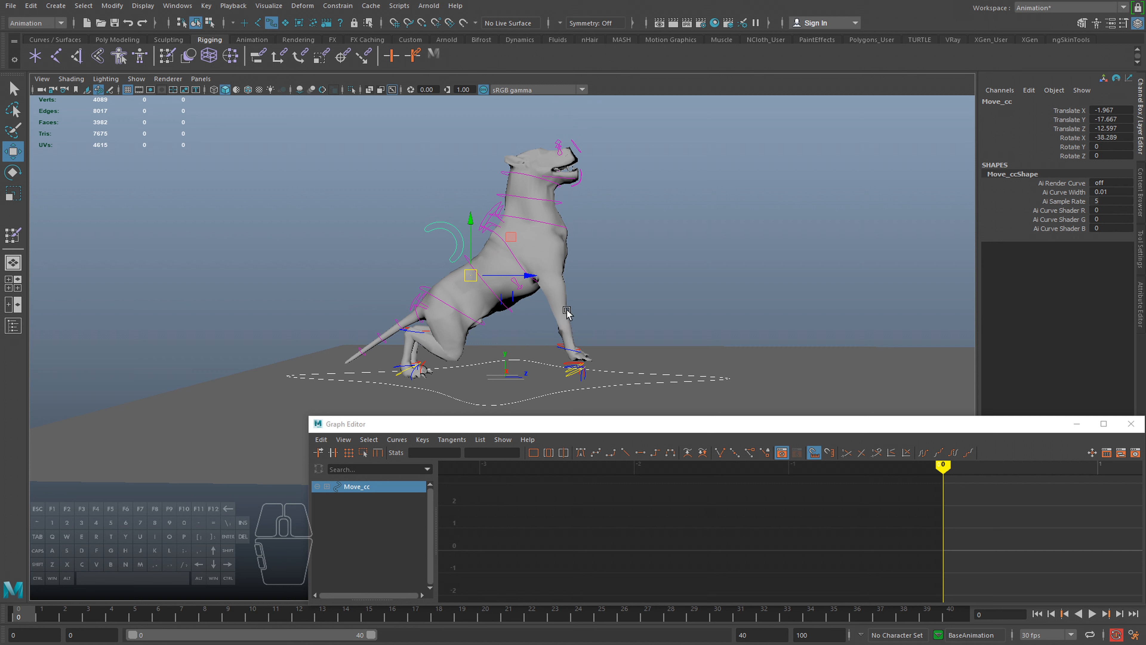
# Raise the tilted body with Move_cc to about 27.6 units in Translate Y
pyautogui.keyDown('alt'); pyautogui.moveTo(551, 306); pyautogui.dragTo(554, 329, button='middle'); pyautogui.keyUp('alt')
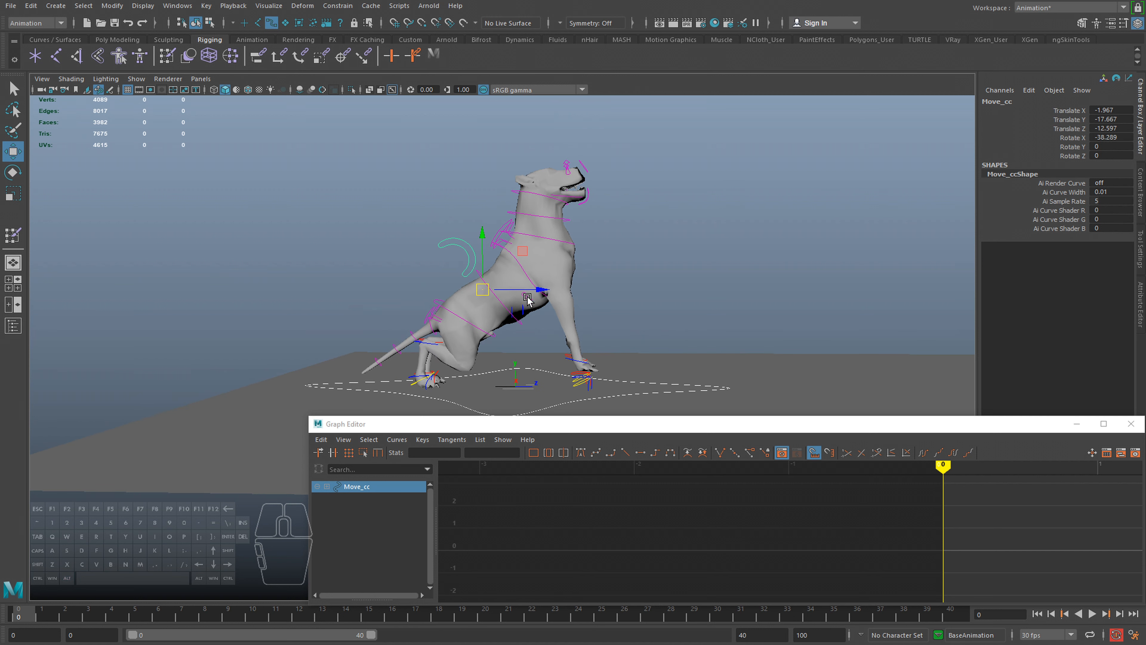
pyautogui.moveTo(546, 290); pyautogui.dragTo(483, 209)
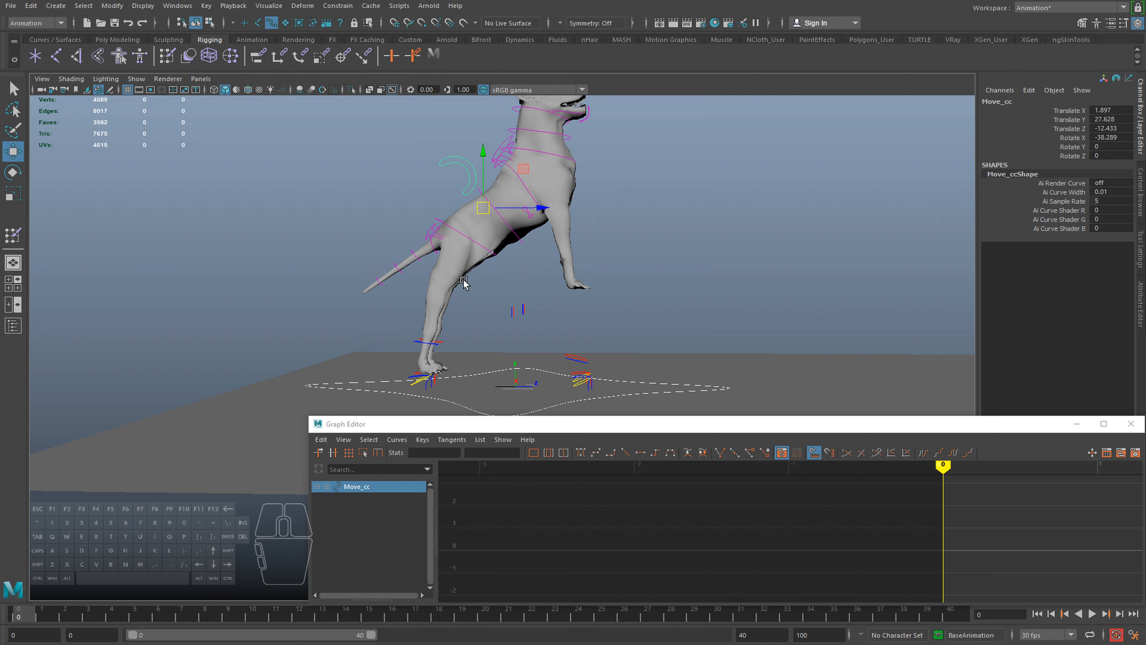
# Raise the body with Move_cc to about 60.5 in Translate Y and rotate it to about -62.5, -103.1 and 1.9 degrees
pyautogui.keyDown('alt'); pyautogui.moveTo(457, 268); pyautogui.dragTo(461, 323); pyautogui.keyUp('alt')
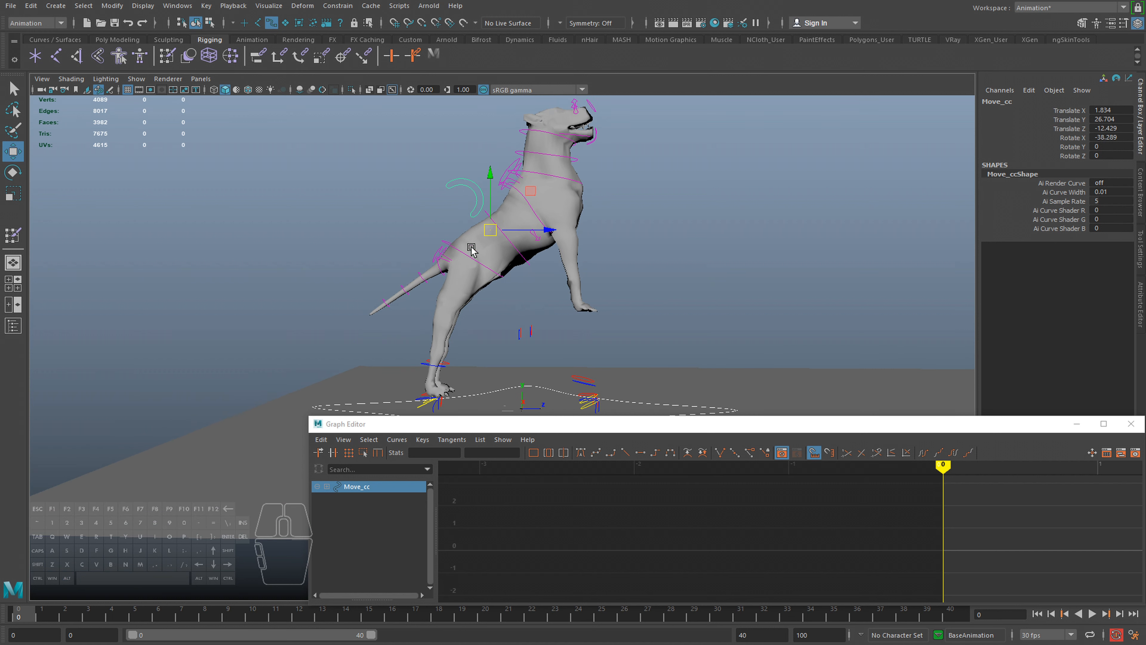
pyautogui.keyDown('alt'); pyautogui.moveTo(523, 234); pyautogui.dragTo(574, 257); pyautogui.keyUp('alt')
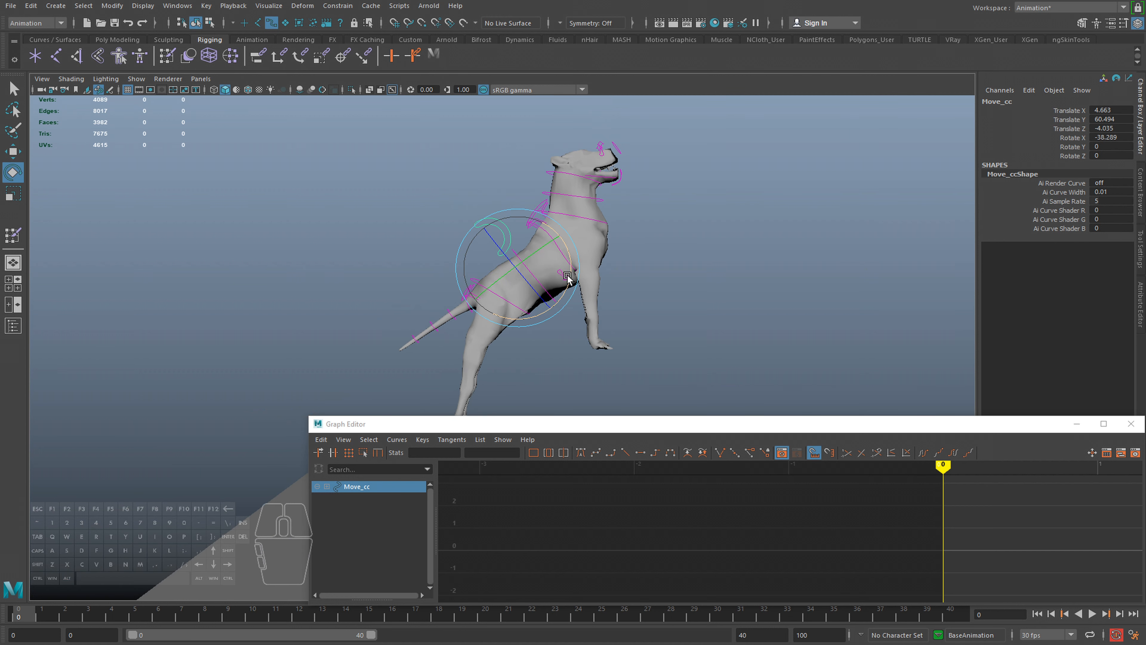
pyautogui.moveTo(564, 261); pyautogui.dragTo(553, 263)
pyautogui.moveTo(552, 263); pyautogui.dragTo(528, 202)
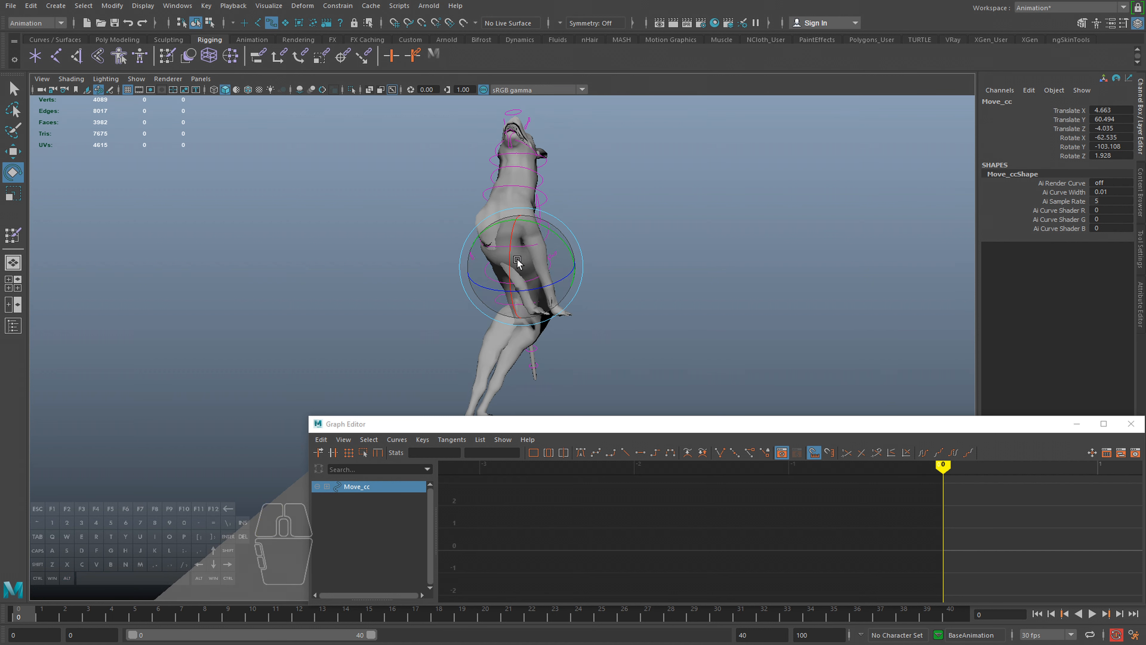
pyautogui.press('w')
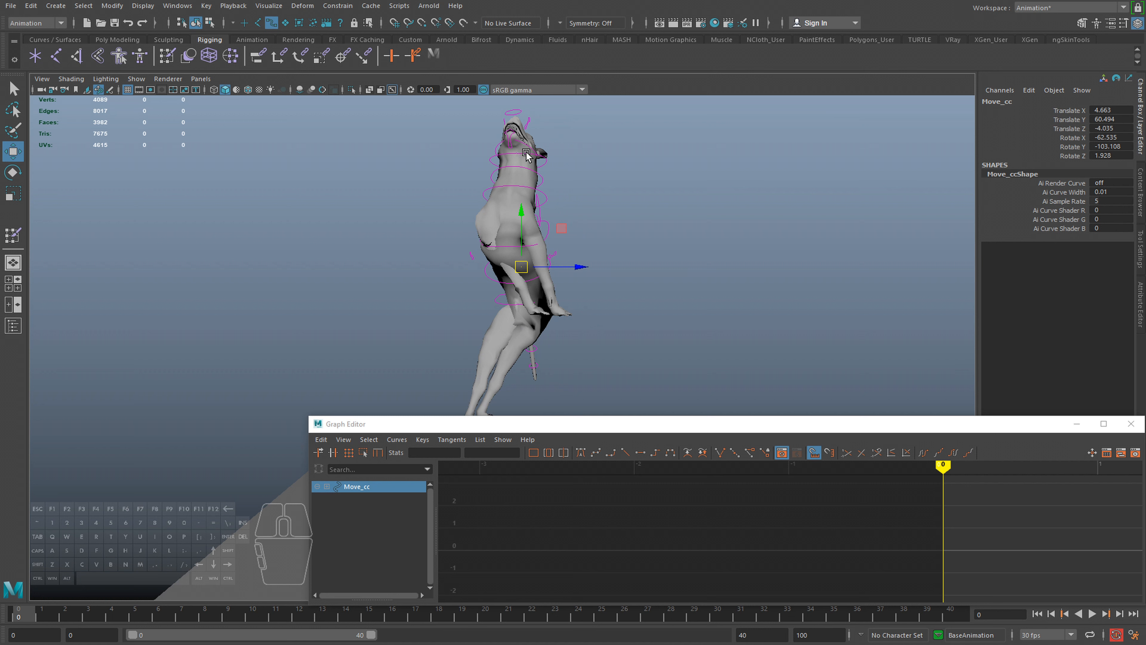
# Try rotating the neck and head controls nurbsCircle133 and nurbsCircle150 together, undoing the changes
pyautogui.click(532, 185)
pyautogui.press('q')
pyautogui.keyDown('shift'); pyautogui.click(541, 176); pyautogui.keyUp('shift')
pyautogui.keyDown('shift'); pyautogui.click(545, 163); pyautogui.keyUp('shift')
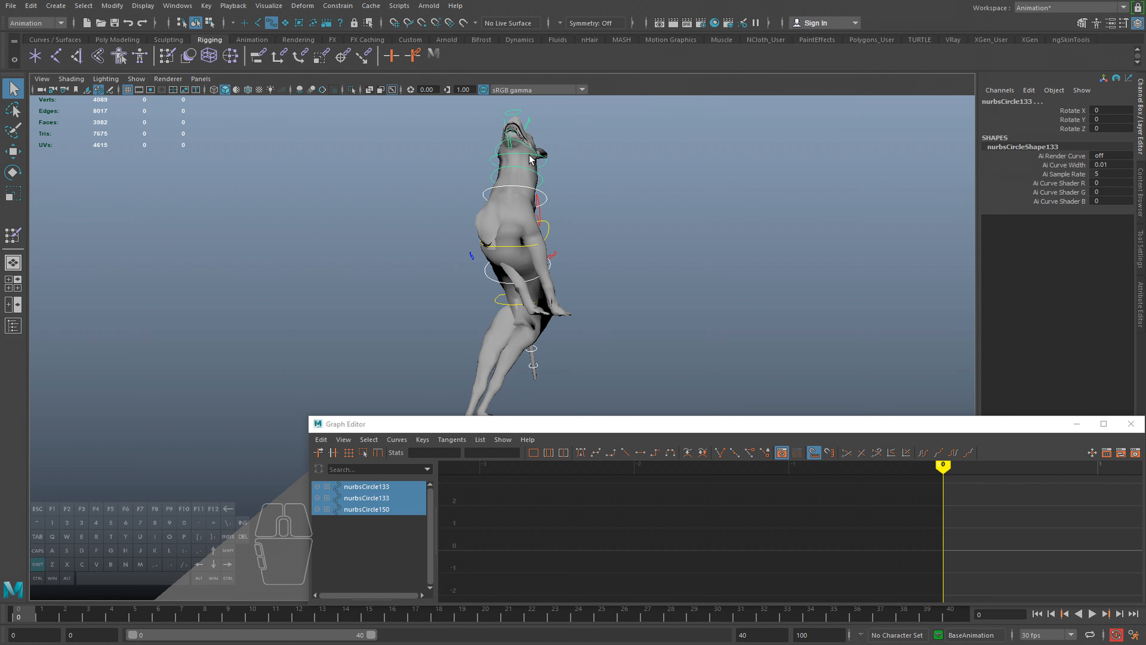
pyautogui.press('e')
pyautogui.moveTo(549, 179)
pyautogui.mouseDown()
pyautogui.moveTo(583, 163)
pyautogui.moveTo(536, 168)
pyautogui.mouseUp()
pyautogui.hotkey('ctrl', 'z')
pyautogui.hotkey('ctrl', 'z')
pyautogui.hotkey('ctrl', 'z')
pyautogui.hotkey('ctrl', 'z')
pyautogui.hotkey('ctrl', 'z')
pyautogui.hotkey('ctrl', 'z')
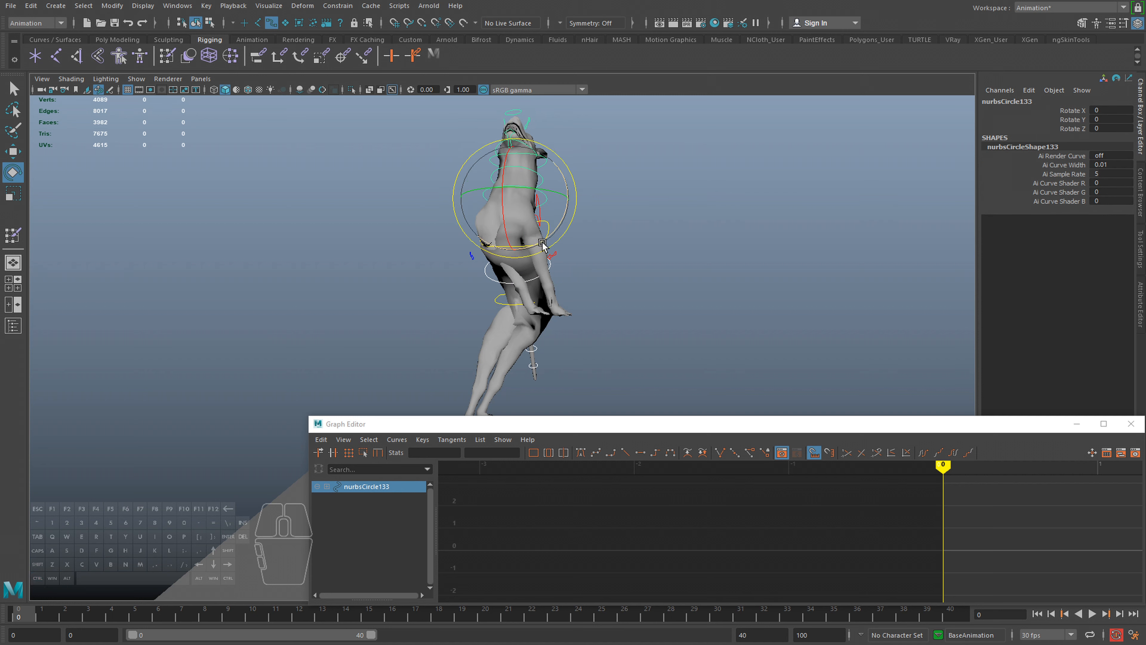
pyautogui.hotkey('ctrl', 'z')
# Turn the body with Move_cc to about -4.1, -170.5 and -9.7 degrees and lower it to about -31 in Translate Y
pyautogui.moveTo(557, 245); pyautogui.dragTo(495, 299)
pyautogui.press('w')
pyautogui.keyDown('alt'); pyautogui.moveTo(495, 299); pyautogui.dragTo(529, 229, button='middle'); pyautogui.keyUp('alt')
pyautogui.press('e')
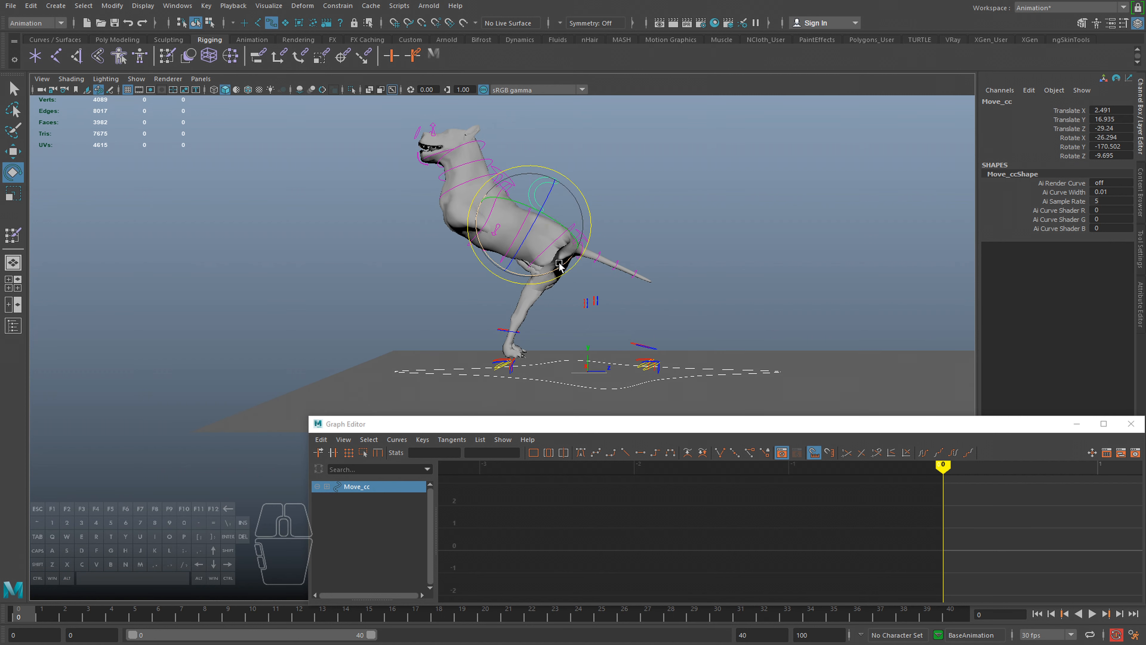
pyautogui.moveTo(555, 273); pyautogui.dragTo(506, 316)
pyautogui.press('w')
pyautogui.click(472, 305)
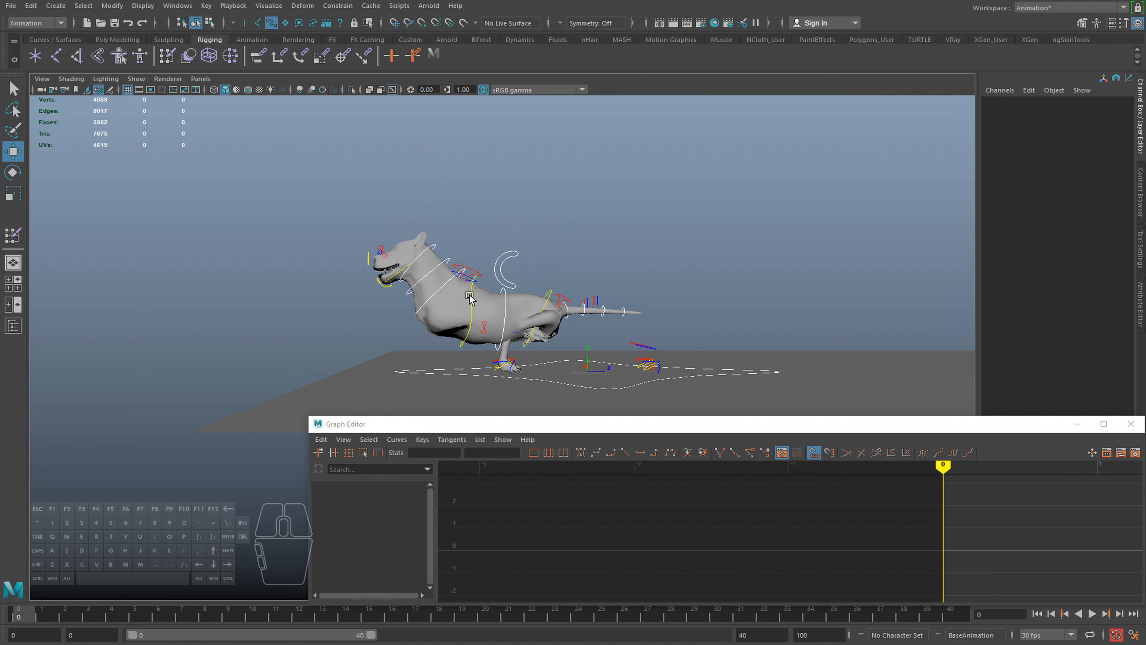
# Lower the chest control nurbsCircle3 to about -12.5 in Translate Y, rotate it about 35.8 degrees around X, and bend the neck controls downward
pyautogui.click(471, 298)
pyautogui.moveTo(460, 244); pyautogui.dragTo(456, 269)
pyautogui.press('e')
pyautogui.moveTo(497, 319); pyautogui.dragTo(433, 310)
pyautogui.press('q')
pyautogui.click(442, 310)
pyautogui.keyDown('shift'); pyautogui.click(431, 296); pyautogui.keyUp('shift')
pyautogui.press('e')
pyautogui.press('q')
pyautogui.click(468, 310)
pyautogui.press('e')
pyautogui.press('q')
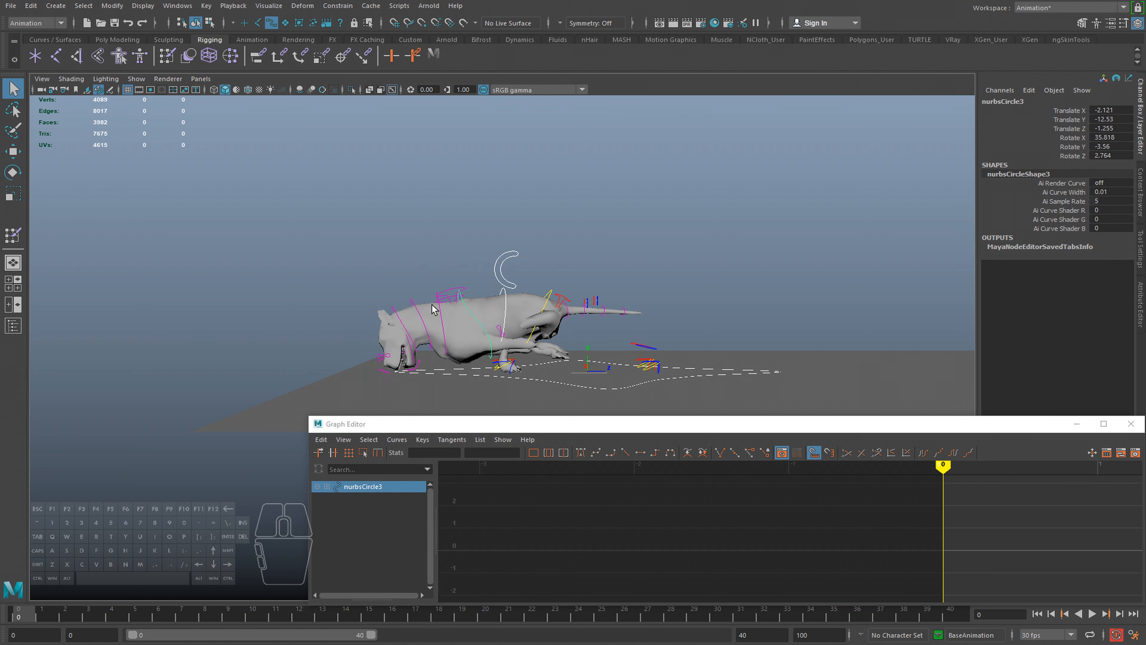
# Rotate the head control nurbsCircle150 to about -14.3 degrees around X
pyautogui.click(411, 329)
pyautogui.press('e')
pyautogui.click(429, 379)
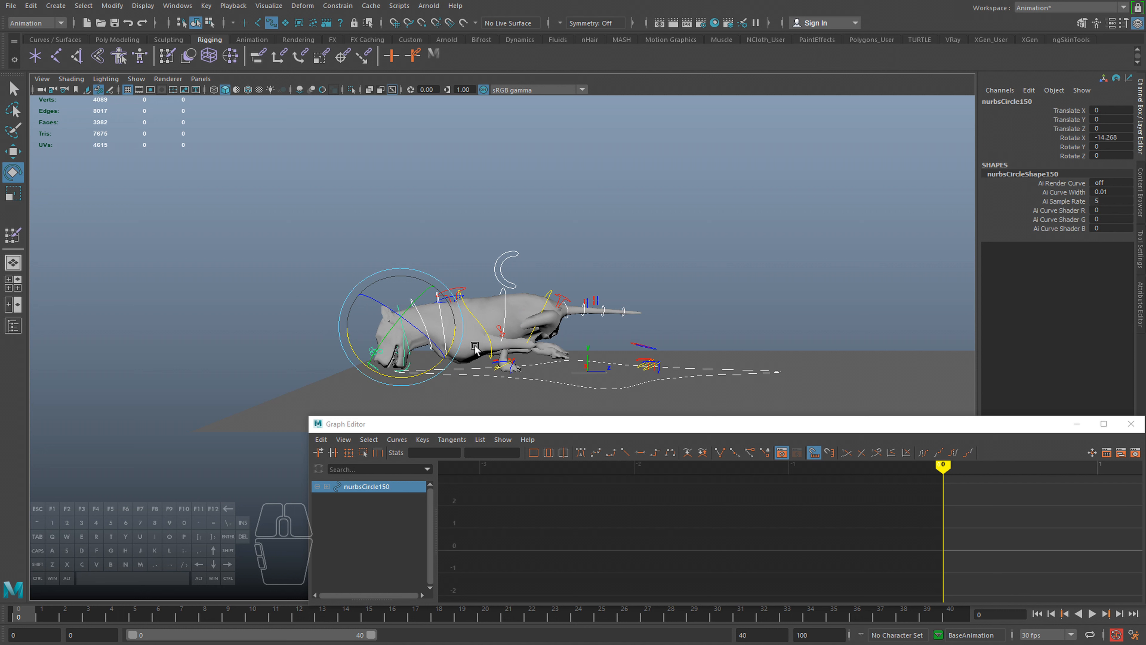
# Select Move_cc and raise the posed body to about 3.3 in Translate Y and -44.2 in Translate Z
pyautogui.press('q')
pyautogui.click(500, 264)
pyautogui.press('w')
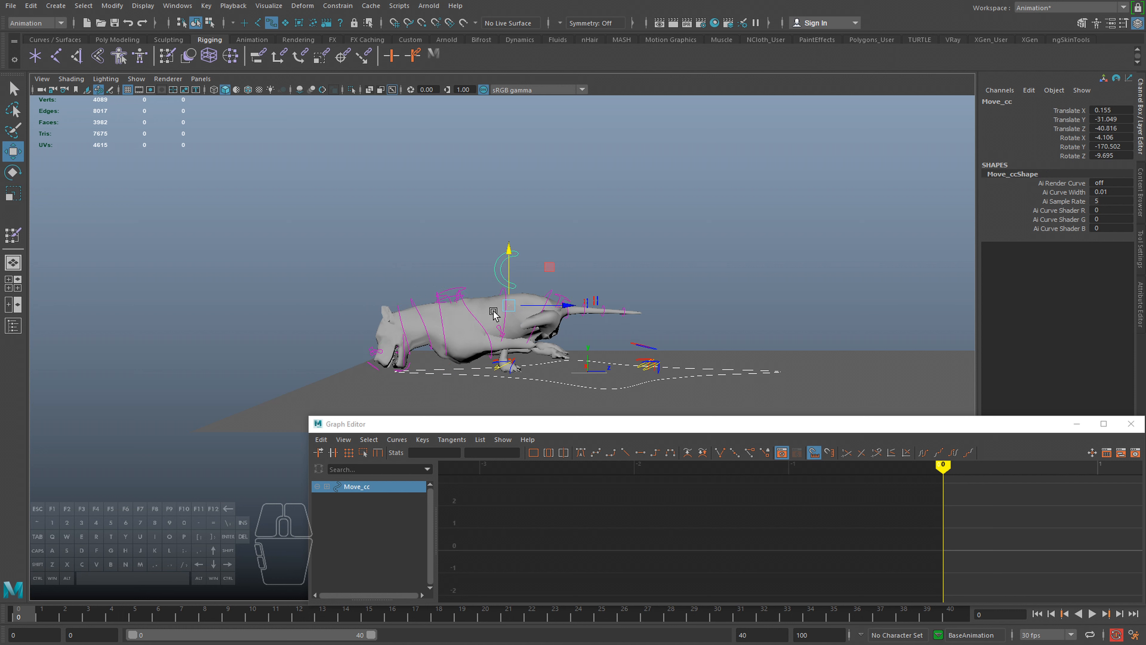
pyautogui.press('q')
pyautogui.press('w')
pyautogui.click(509, 300)
pyautogui.press('q')
pyautogui.click(500, 267)
pyautogui.press('w')
pyautogui.moveTo(506, 301); pyautogui.dragTo(500, 242)
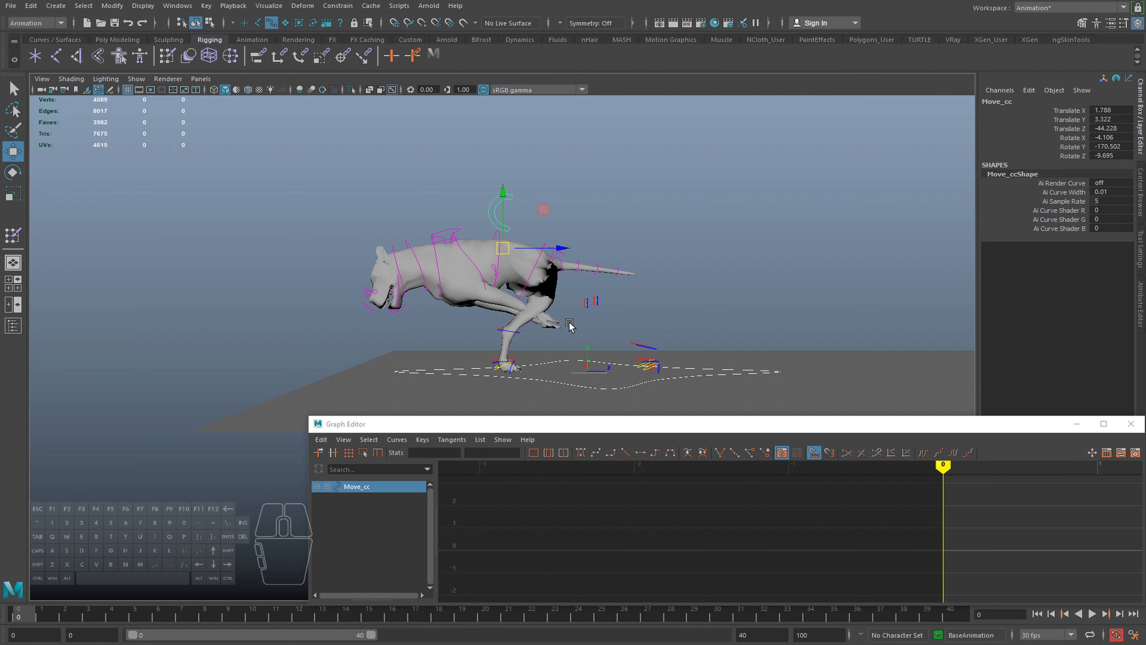
# Undo all the body, chest, neck and head pose changes back to the dog's default standing pose
pyautogui.hotkey('ctrl', 'z')
pyautogui.hotkey('ctrl', 'z')
pyautogui.hotkey('ctrl', 'z')
pyautogui.hotkey('ctrl', 'z')
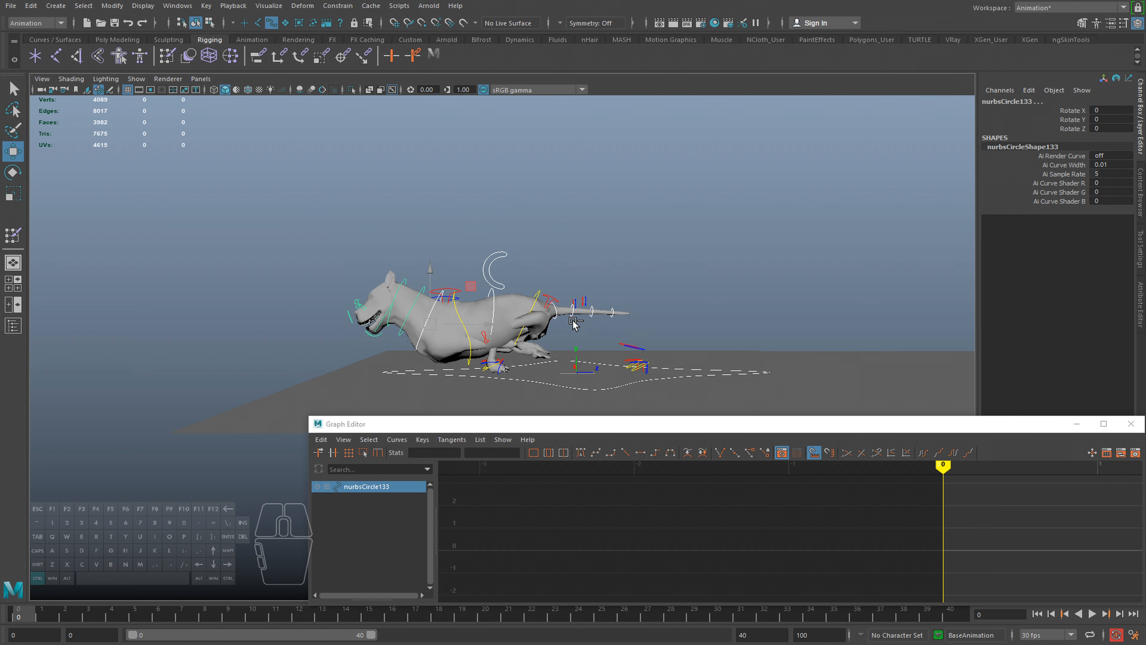
pyautogui.hotkey('ctrl', 'z')
pyautogui.hotkey('ctrl', 'z')
pyautogui.hotkey('ctrl', 'z')
pyautogui.hotkey('ctrl', 'z')
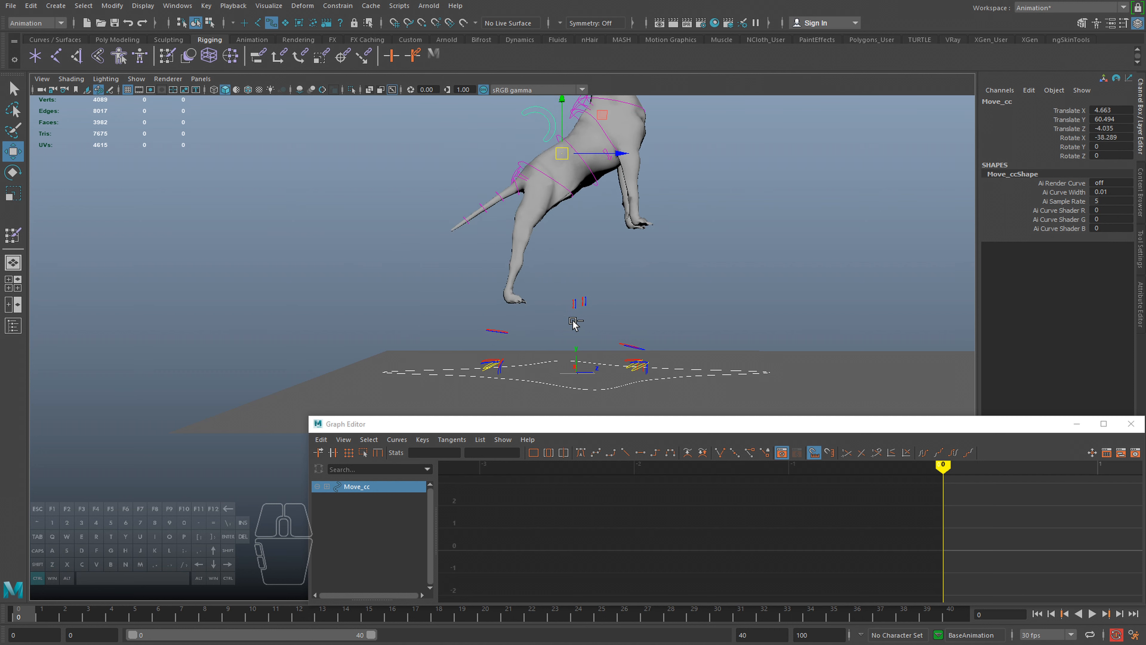
pyautogui.hotkey('ctrl', 'z')
pyautogui.hotkey('ctrl', 'z')
pyautogui.hotkey('ctrl', 'z')
pyautogui.hotkey('ctrl', 'z')
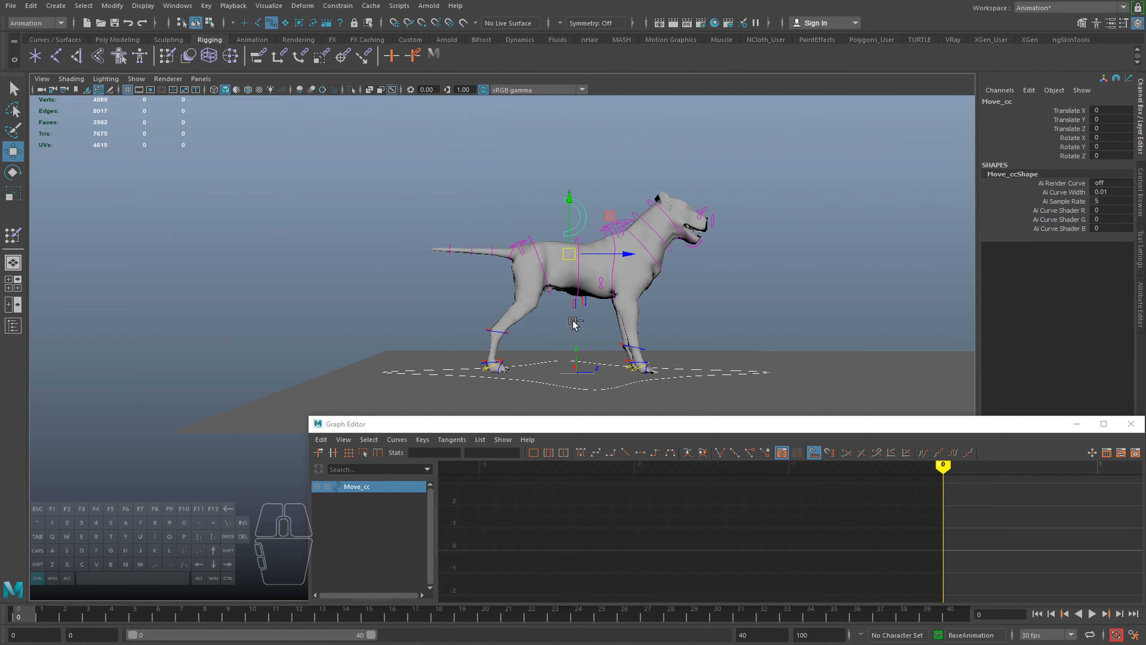
pyautogui.hotkey('ctrl', 'z')
pyautogui.keyDown('alt'); pyautogui.moveTo(680, 312); pyautogui.dragTo(674, 326, button='middle'); pyautogui.keyUp('alt')
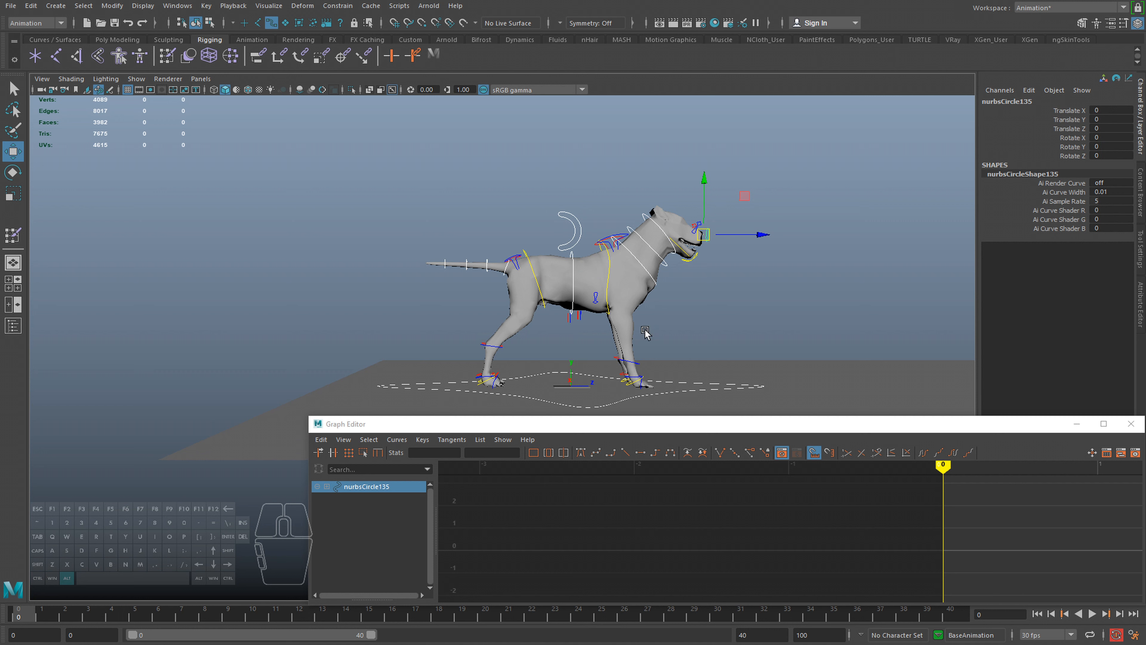
pyautogui.keyDown('alt'); pyautogui.moveTo(645, 333); pyautogui.dragTo(655, 342, button='middle'); pyautogui.keyUp('alt')
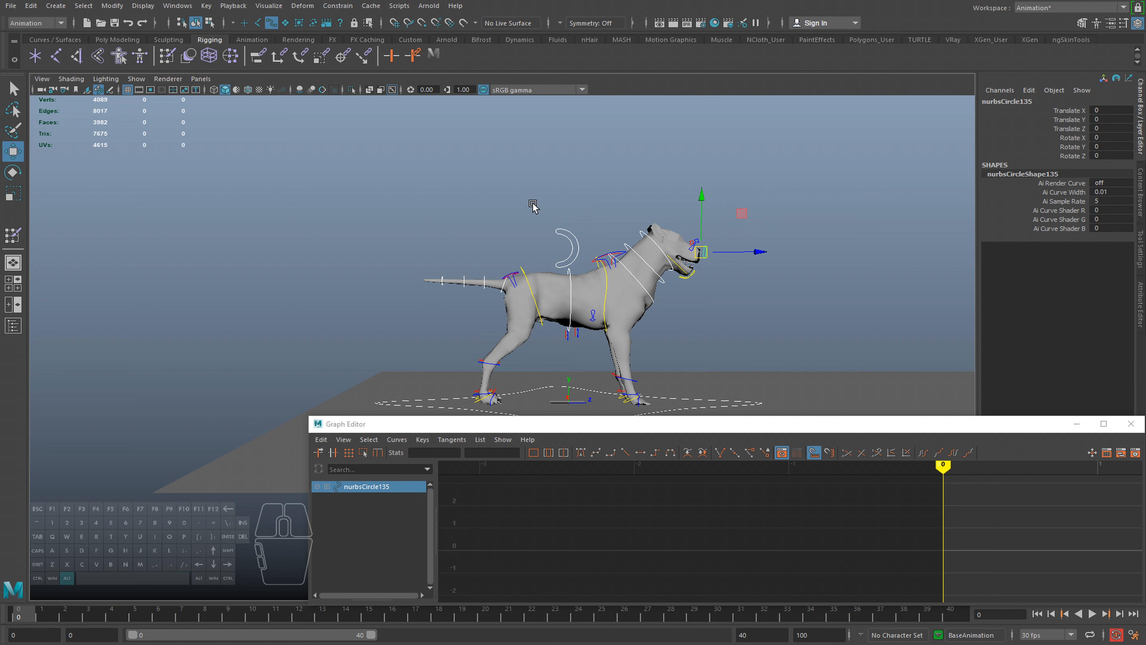
pyautogui.keyDown('alt'); pyautogui.moveTo(533, 206); pyautogui.dragTo(457, 223, button='middle'); pyautogui.keyUp('alt')
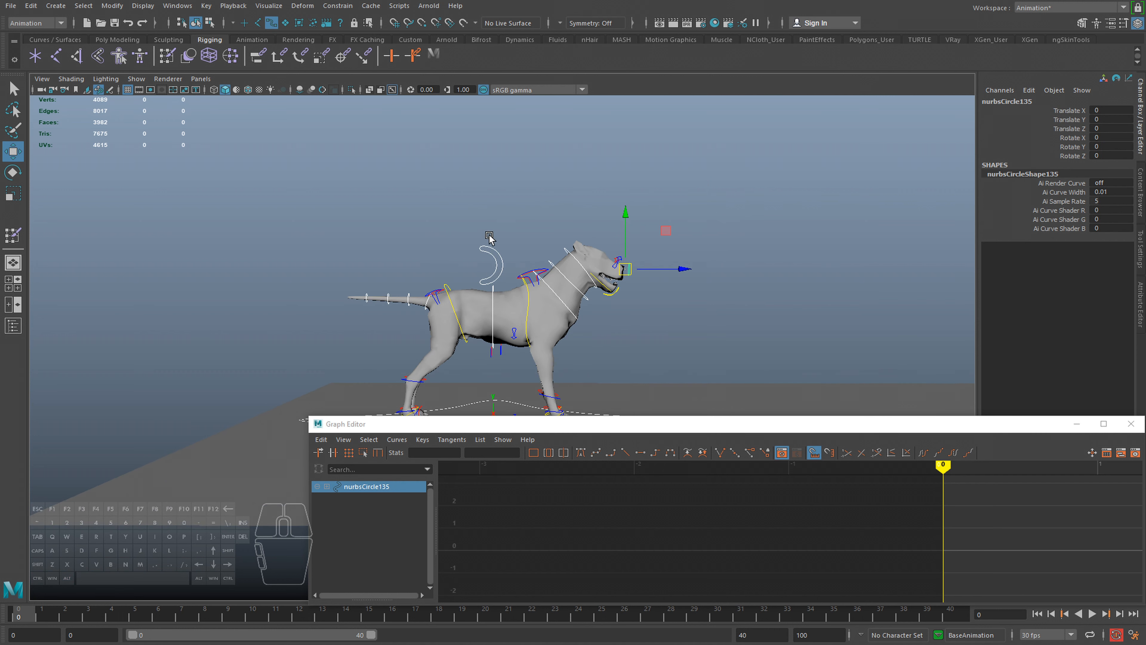
pyautogui.click(494, 244)
pyautogui.hotkey('ctrl', 'z')
pyautogui.moveTo(485, 231); pyautogui.dragTo(499, 256)
pyautogui.keyDown('alt'); pyautogui.moveTo(550, 323); pyautogui.dragTo(604, 282, button='middle'); pyautogui.keyUp('alt')
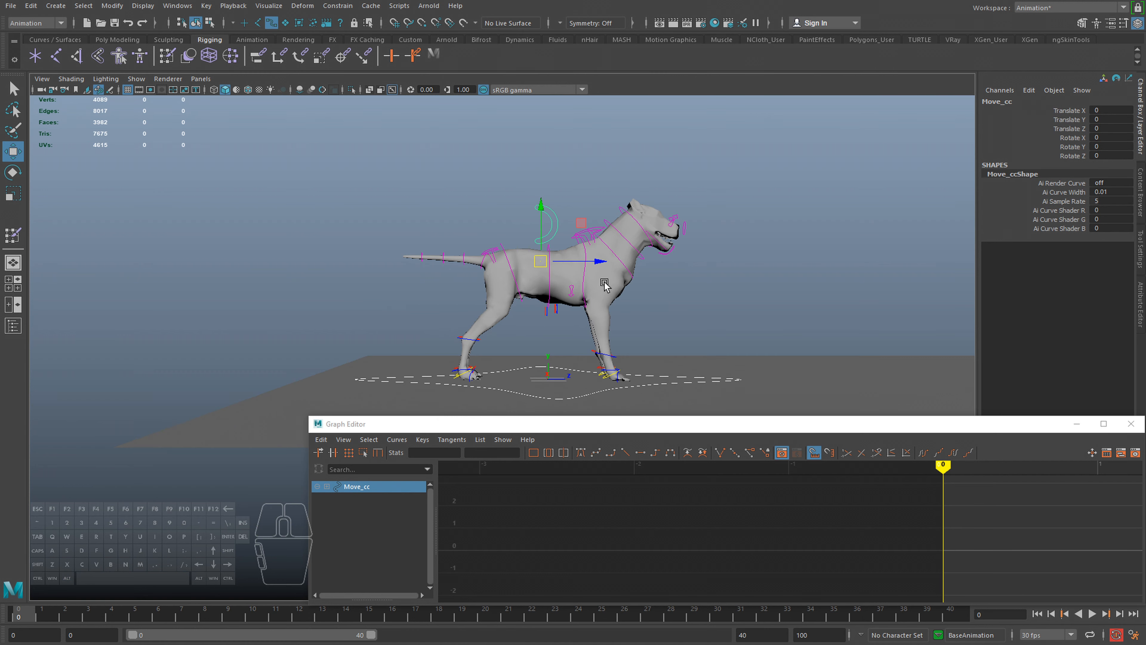
pyautogui.keyDown('alt'); pyautogui.moveTo(520, 254); pyautogui.dragTo(478, 314, button='middle'); pyautogui.keyUp('alt')
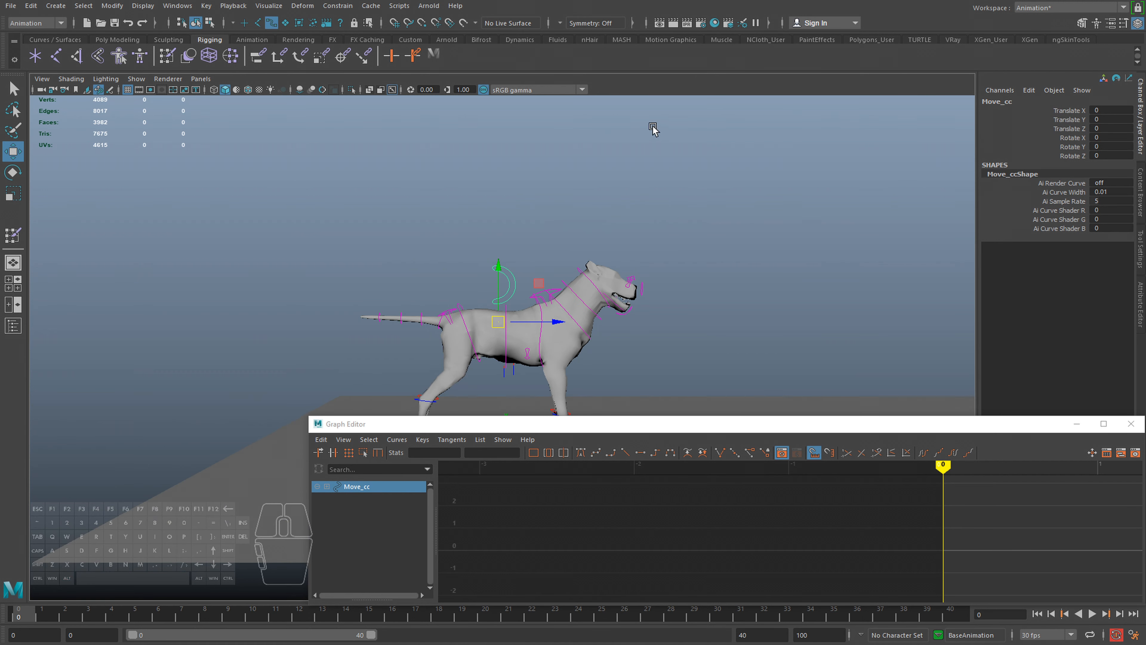
pyautogui.keyDown('alt'); pyautogui.moveTo(744, 221); pyautogui.dragTo(665, 211, button='middle'); pyautogui.keyUp('alt')
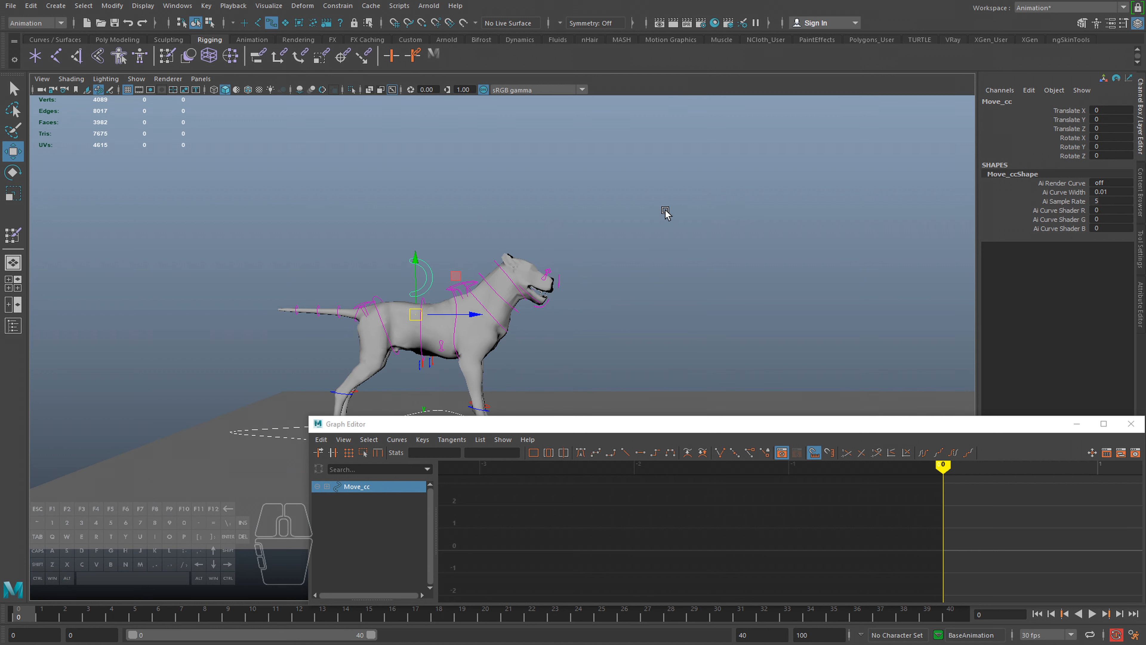
pyautogui.keyDown('alt'); pyautogui.moveTo(839, 269); pyautogui.dragTo(742, 256, button='middle'); pyautogui.keyUp('alt')
# Clear the selection and create a polygon sphere with a radius of about 7.6
pyautogui.keyDown('shift'); pyautogui.rightClick(761, 208); pyautogui.keyUp('shift')
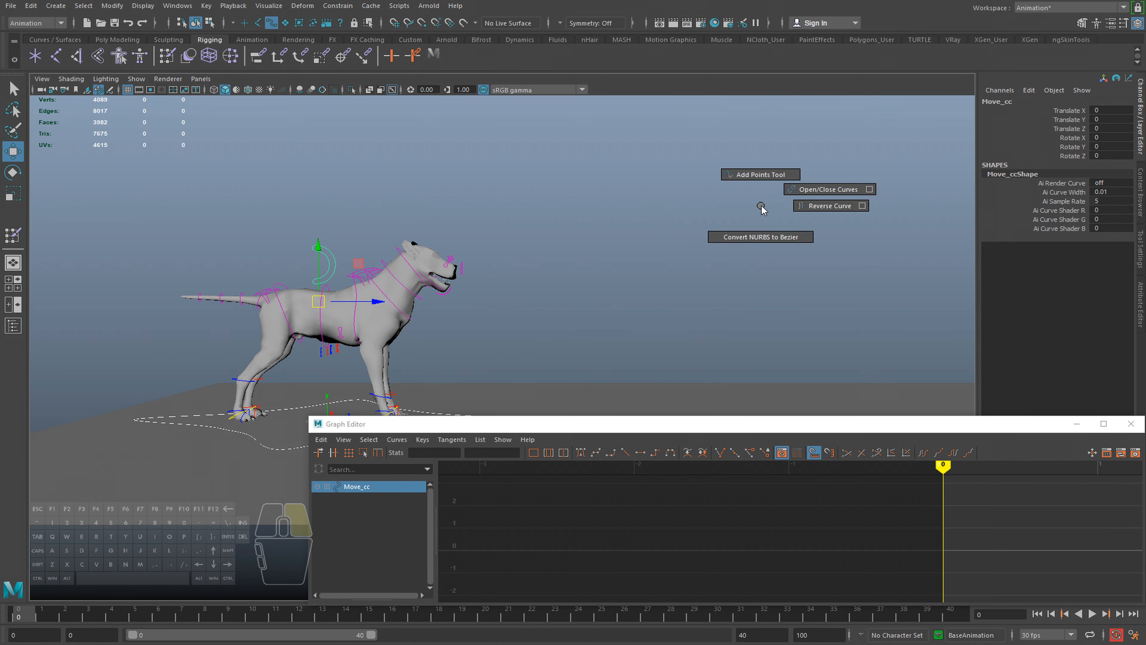
pyautogui.keyDown('shift'); pyautogui.rightClick(752, 227); pyautogui.keyUp('shift')
pyautogui.press('q')
pyautogui.click(684, 247)
pyautogui.keyDown('shift'); pyautogui.rightClick(740, 225); pyautogui.keyUp('shift')
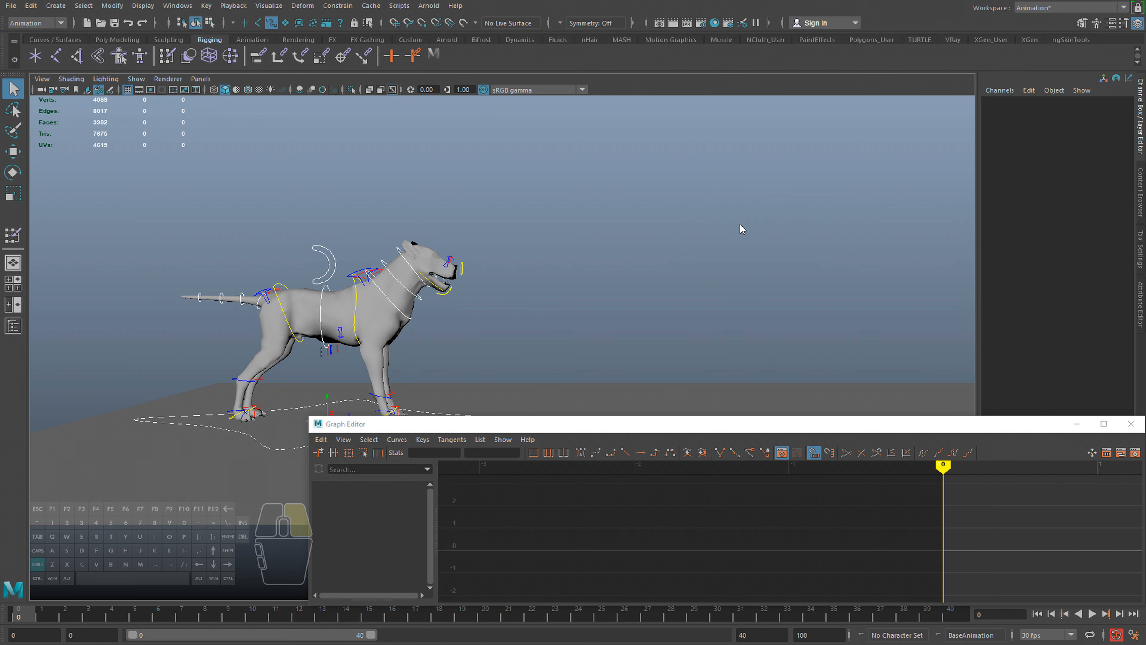
pyautogui.keyDown('shift'); pyautogui.moveTo(739, 224); pyautogui.dragTo(781, 225, button='right'); pyautogui.keyUp('shift')
# Move the sphere high up in front of the dog, to about 222.7 in Translate Y and 420.2 in Translate Z
pyautogui.moveTo(723, 305)
pyautogui.keyDown('alt'); pyautogui.mouseDown()
pyautogui.moveTo(666, 373)
pyautogui.moveTo(655, 275)
pyautogui.moveTo(714, 284)
pyautogui.mouseUp(); pyautogui.keyUp('alt')
pyautogui.press('w')
pyautogui.moveTo(583, 276); pyautogui.dragTo(479, 237)
pyautogui.keyDown('alt'); pyautogui.moveTo(481, 238); pyautogui.dragTo(517, 276); pyautogui.keyUp('alt')
pyautogui.moveTo(568, 409); pyautogui.dragTo(663, 220)
pyautogui.keyDown('alt'); pyautogui.moveTo(663, 220); pyautogui.dragTo(637, 193, button='right'); pyautogui.keyUp('alt')
pyautogui.keyDown('alt'); pyautogui.moveTo(637, 193); pyautogui.dragTo(815, 130); pyautogui.keyUp('alt')
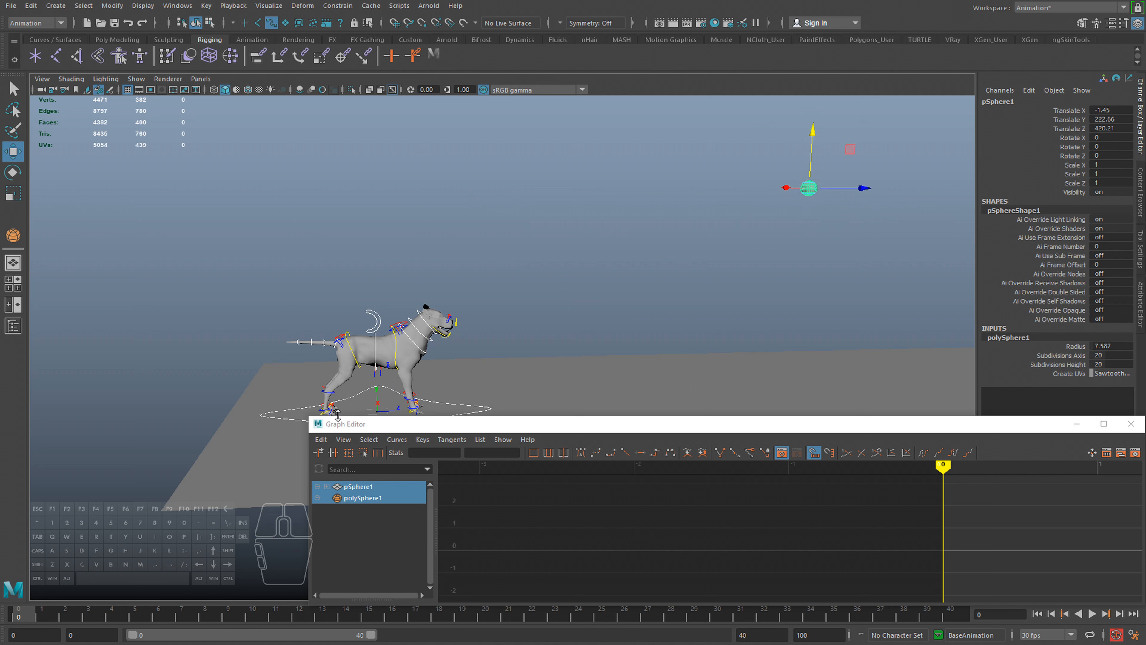
# Set a key on the sphere at frame 0 and play back the timeline
pyautogui.press('s')
pyautogui.keyDown('alt'); pyautogui.moveTo(453, 352); pyautogui.dragTo(429, 328, button='middle'); pyautogui.keyUp('alt')
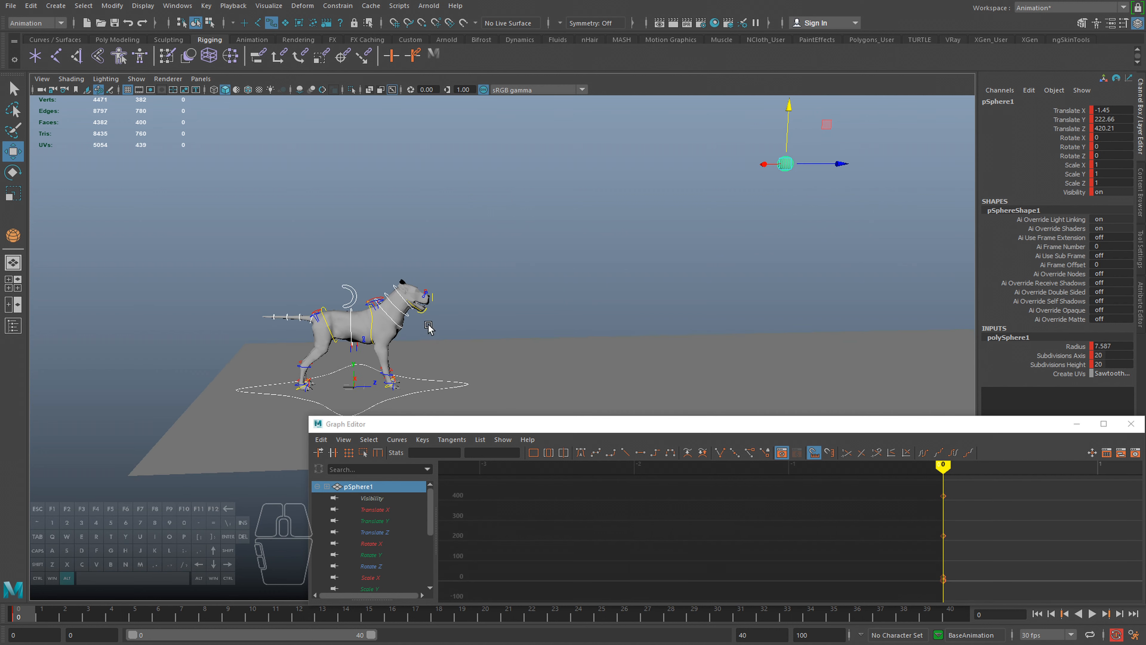
pyautogui.hotkey('alt', 'v')
pyautogui.hotkey('alt', 'v')
pyautogui.hotkey('alt', 'v')
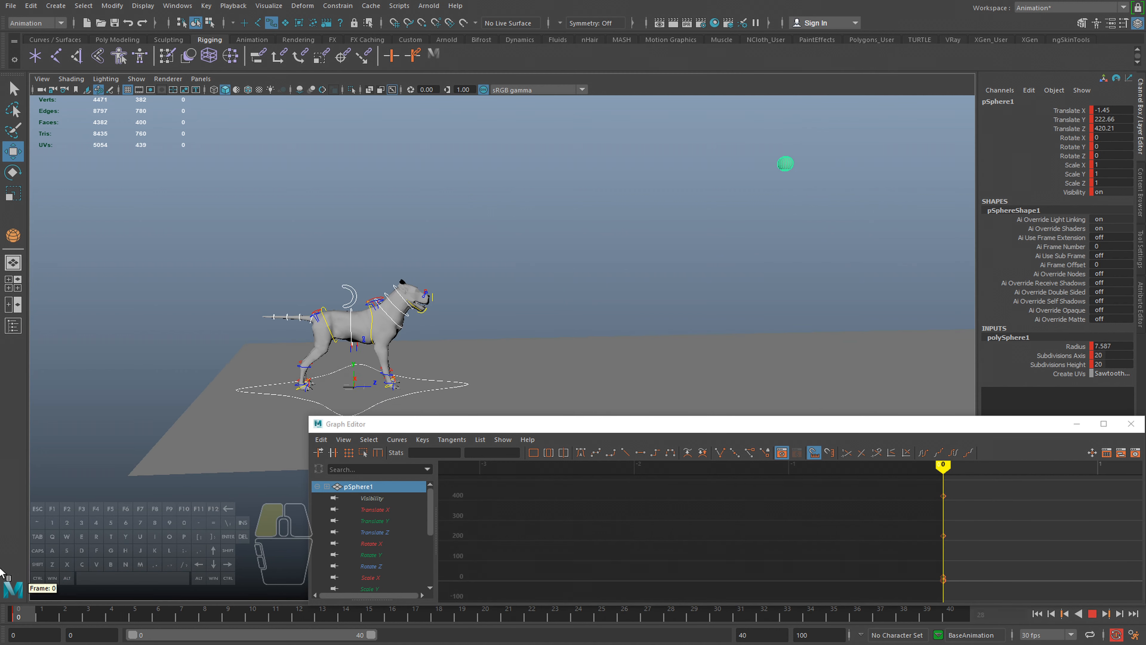
pyautogui.hotkey('alt', 'v')
# Key the sphere at frame 40 and move it behind the dog to about -233.6 in Translate Z
pyautogui.click(951, 616)
pyautogui.press('s')
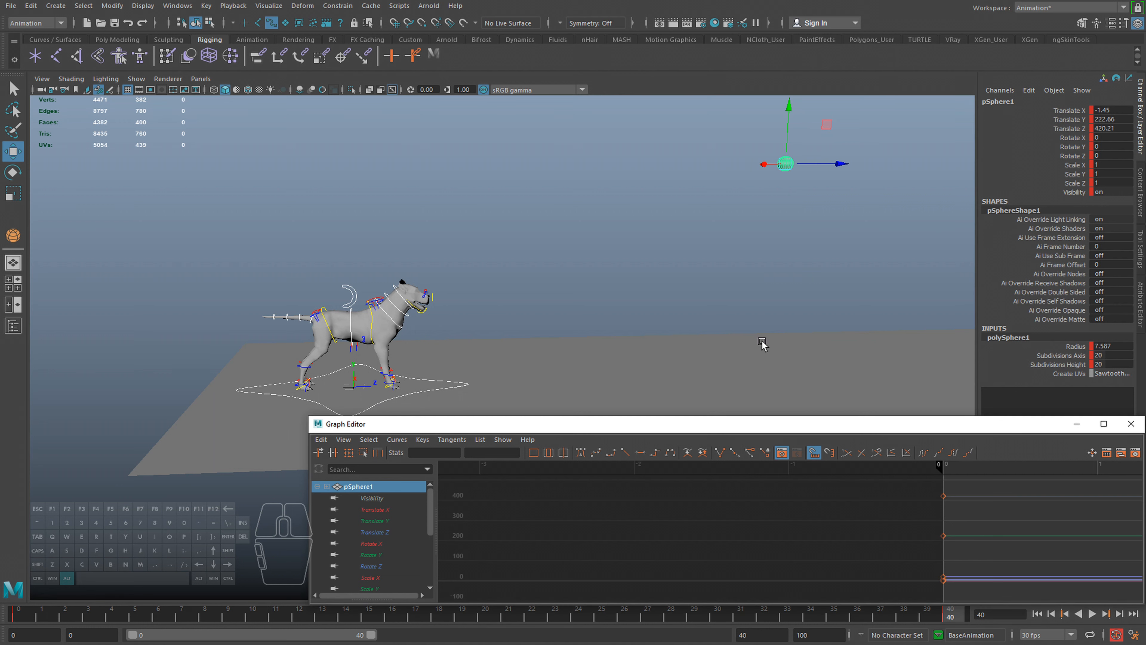
pyautogui.keyDown('alt'); pyautogui.moveTo(761, 340); pyautogui.dragTo(766, 409, button='middle'); pyautogui.keyUp('alt')
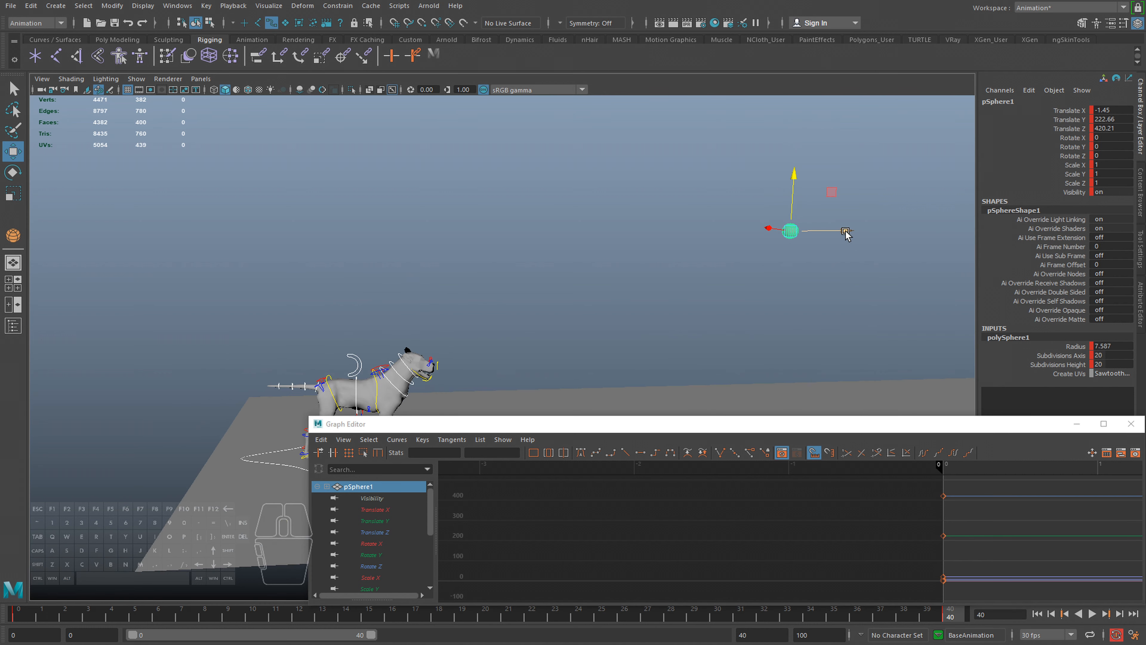
pyautogui.moveTo(845, 233); pyautogui.dragTo(151, 236)
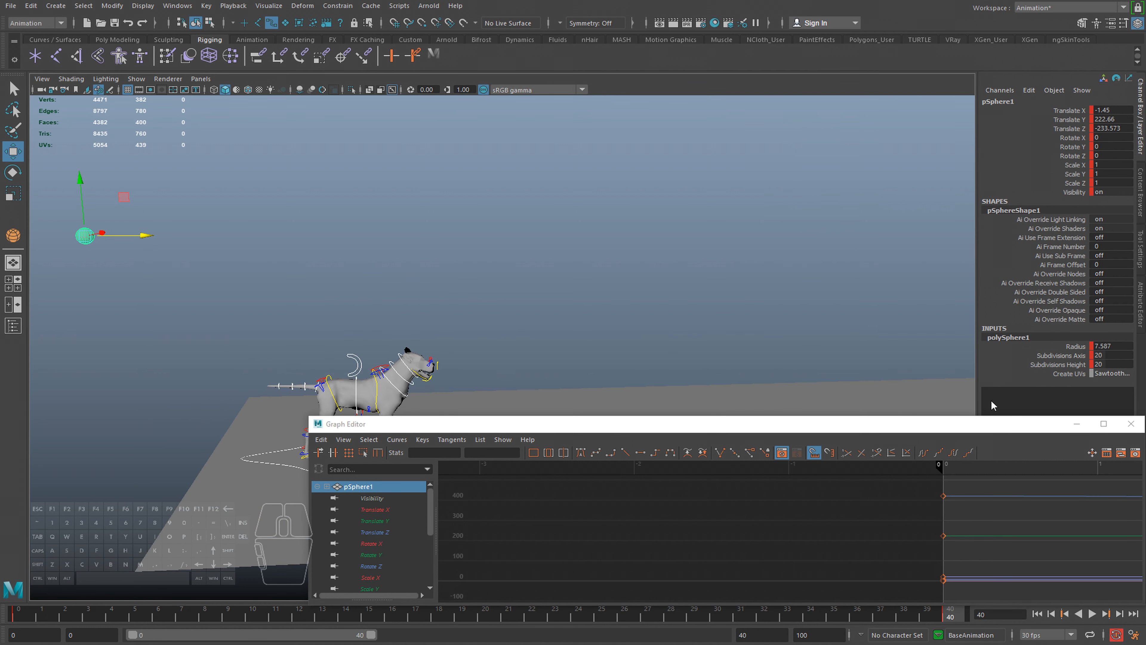
# Frame the sphere's animation curves, select all their keys, and set linear tangents
pyautogui.press('a')
pyautogui.keyDown('alt'); pyautogui.moveTo(743, 541); pyautogui.dragTo(722, 538, button='right'); pyautogui.keyUp('alt')
pyautogui.moveTo(596, 495); pyautogui.dragTo(740, 560)
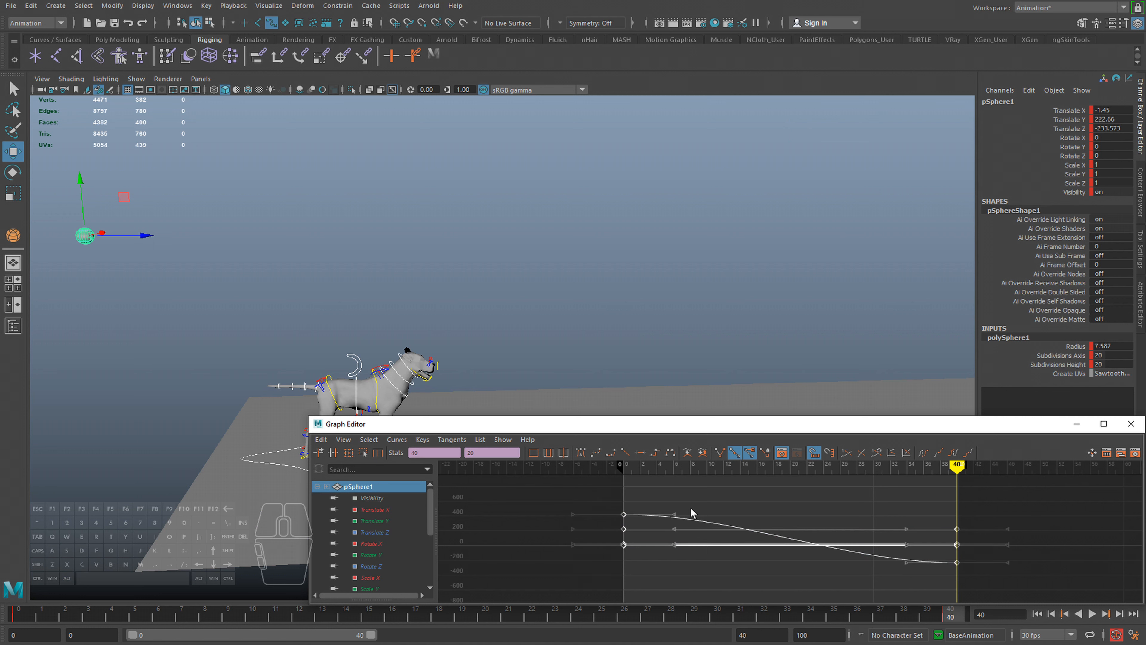
pyautogui.click(624, 453)
pyautogui.click(746, 511)
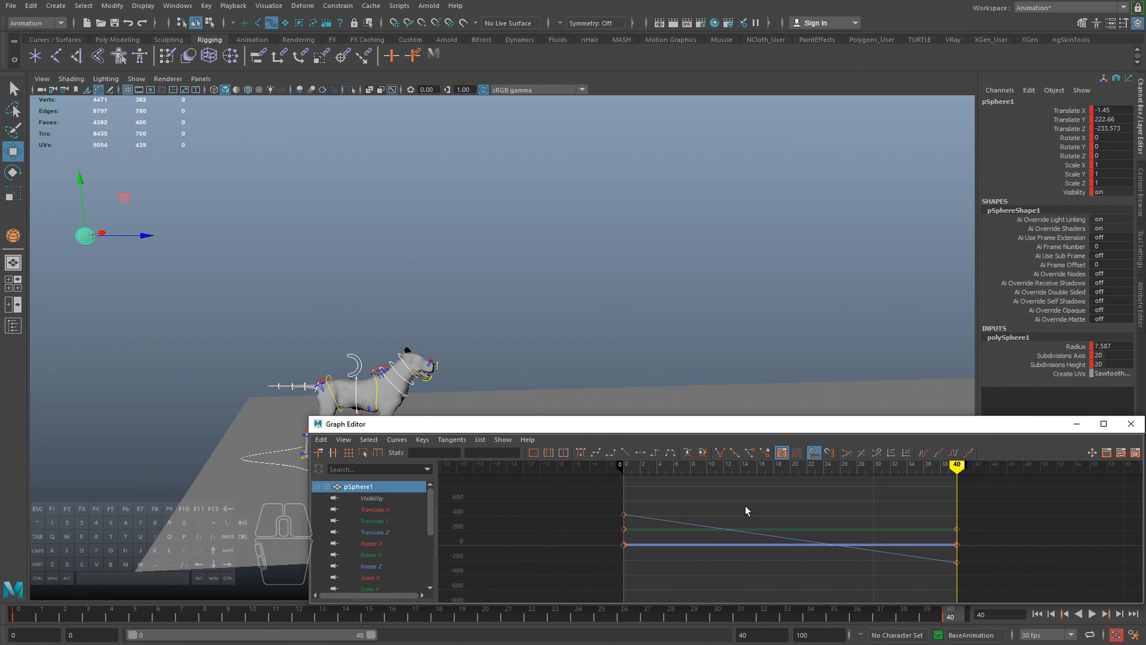
# Play back the sphere's motion, check frame 40, and at frame 0 move the sphere to about 483 in Translate Z
pyautogui.hotkey('alt', 'v')
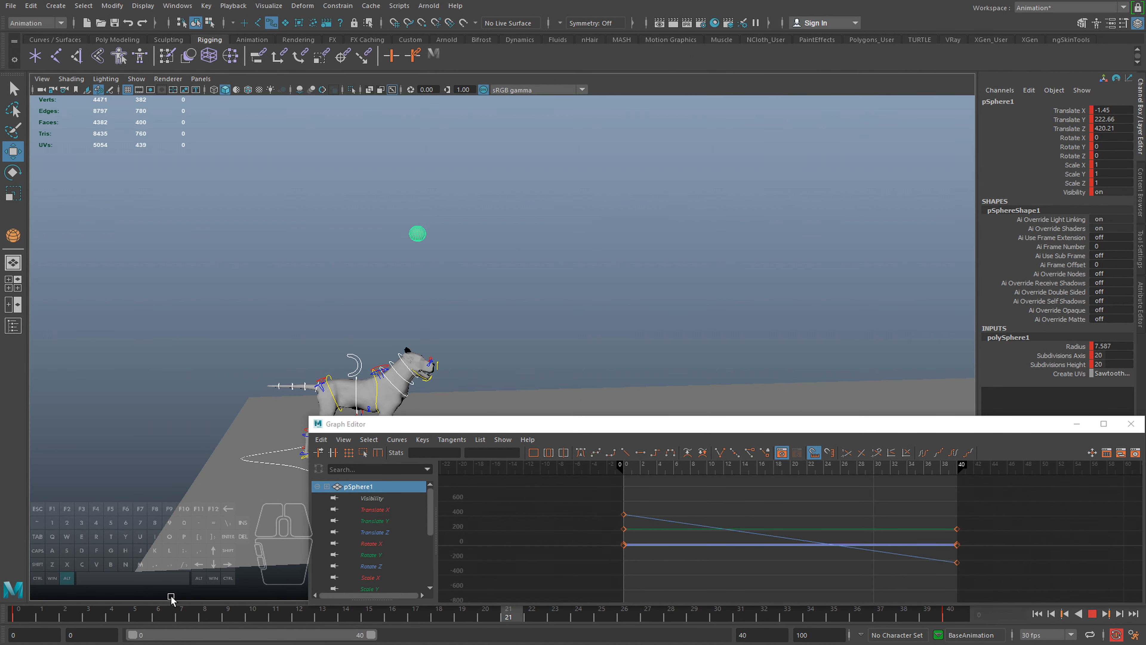
pyautogui.click(124, 619)
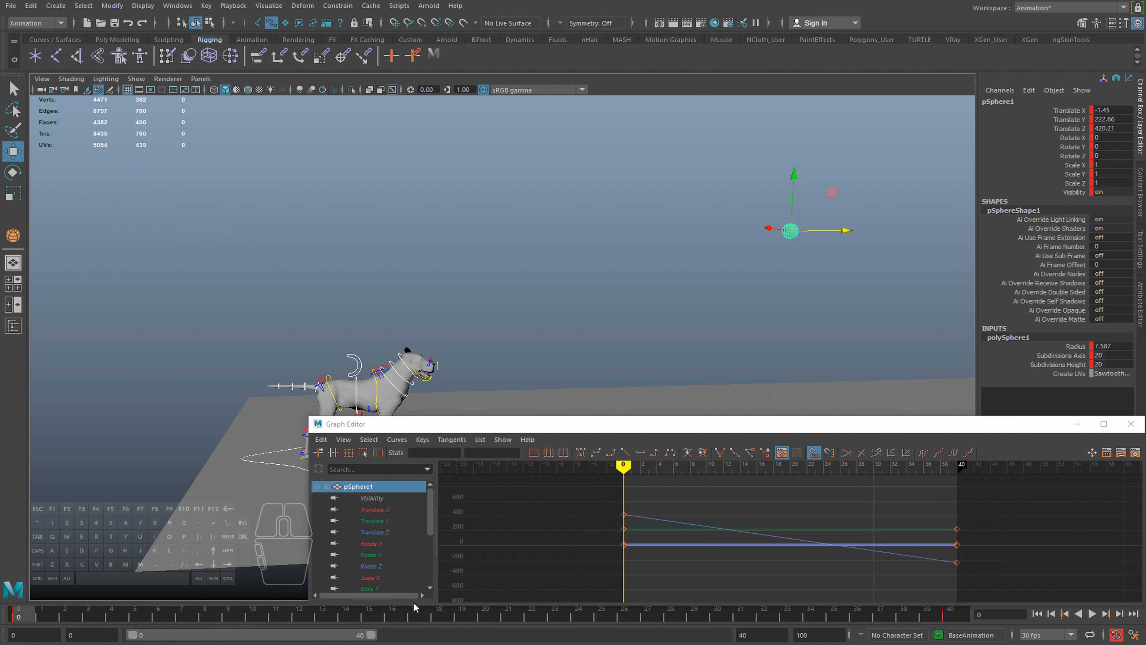
pyautogui.click(949, 625)
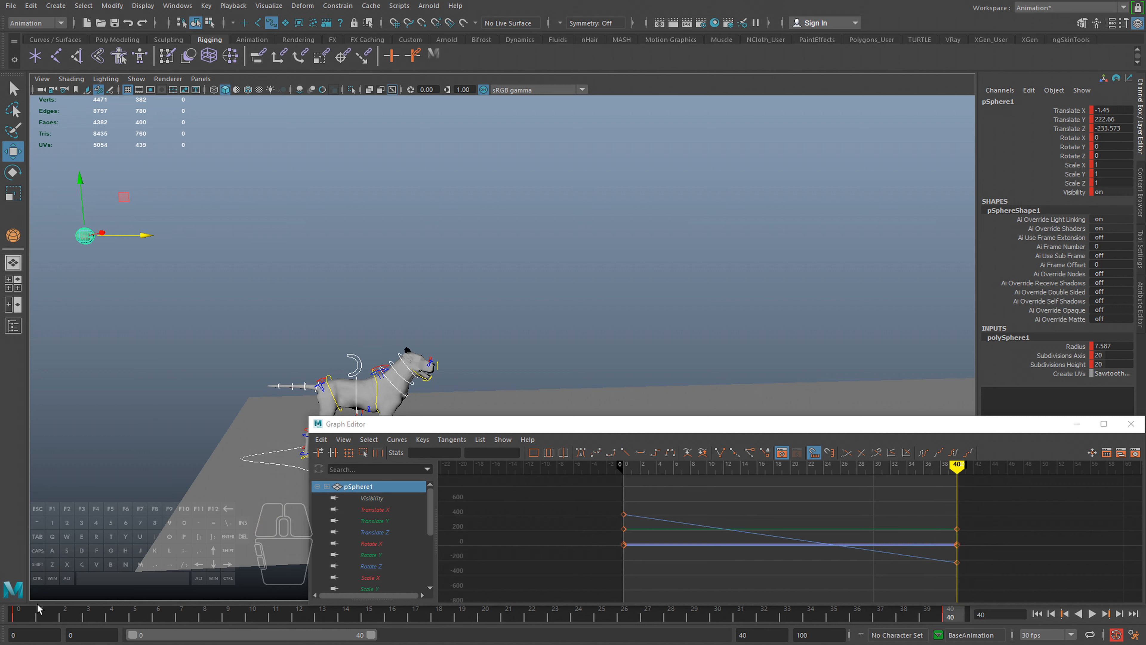
pyautogui.click(27, 614)
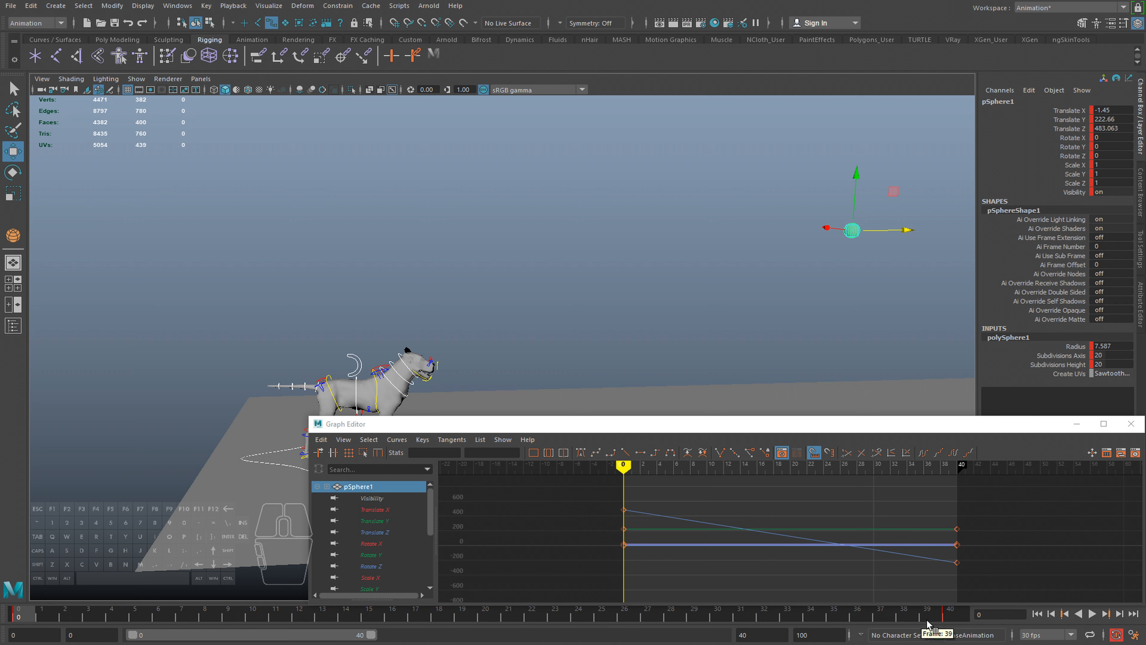
# At frame 40, move the sphere farther behind the dog to about -347 in Translate Z and play back the motion
pyautogui.click(949, 614)
pyautogui.moveTo(126, 246); pyautogui.dragTo(171, 546)
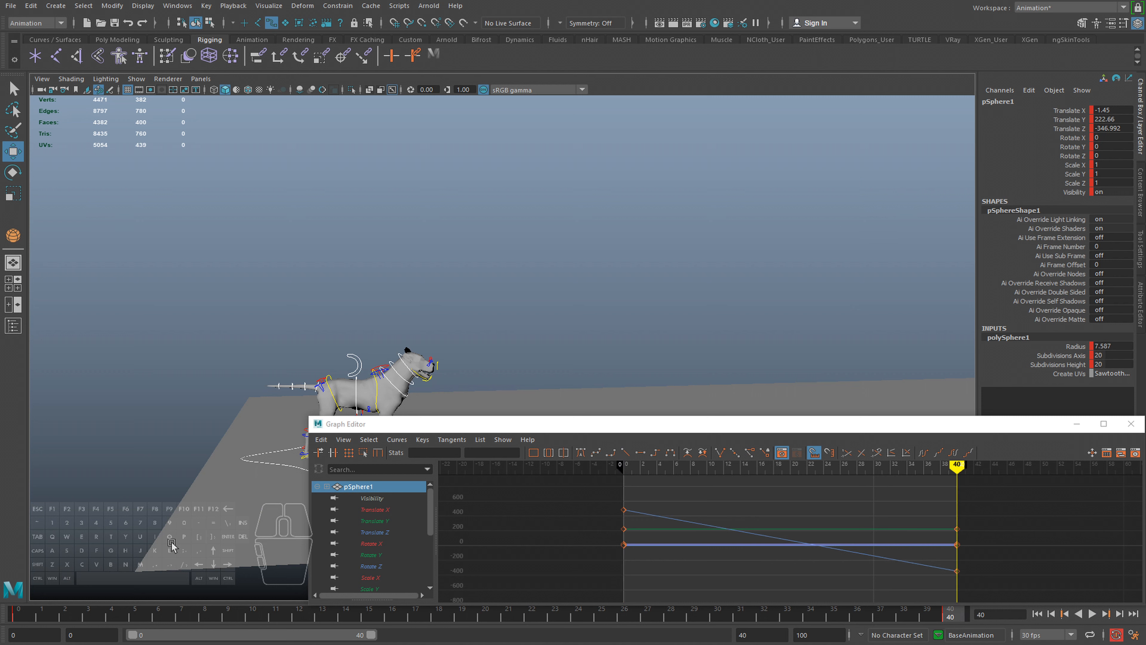
pyautogui.hotkey('alt', 'v')
pyautogui.hotkey('alt', 'v')
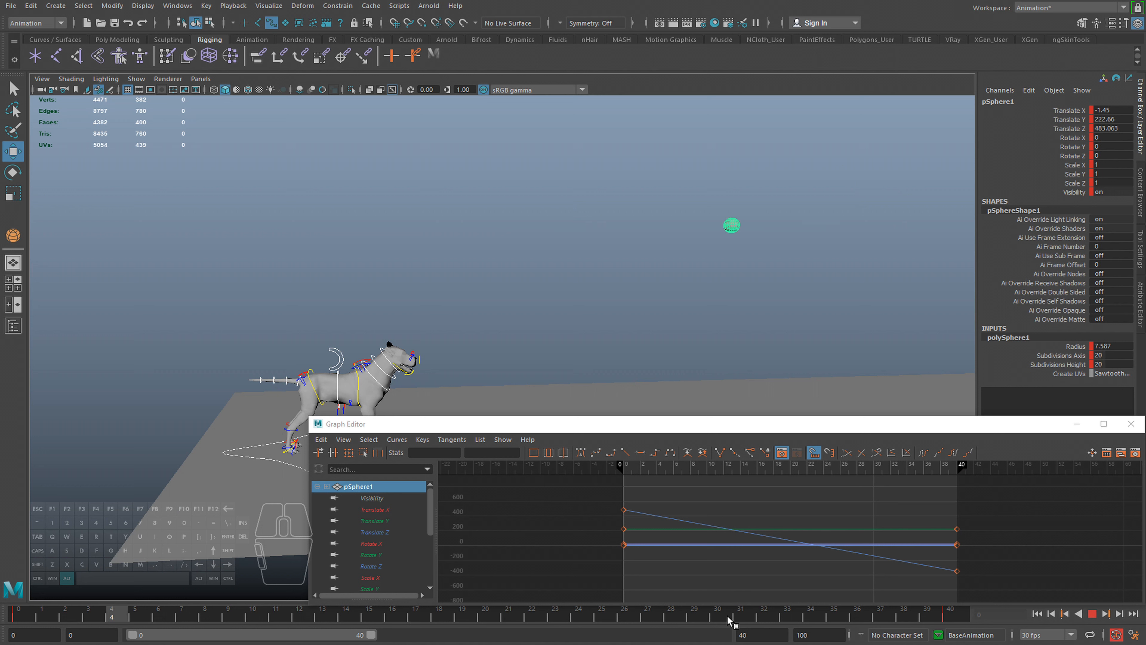
# Go to frame 10 to check the sphere's position in front of the dog, and play the motion again up to frame 20
pyautogui.click(993, 614)
pyautogui.write('10')
pyautogui.press('Return')
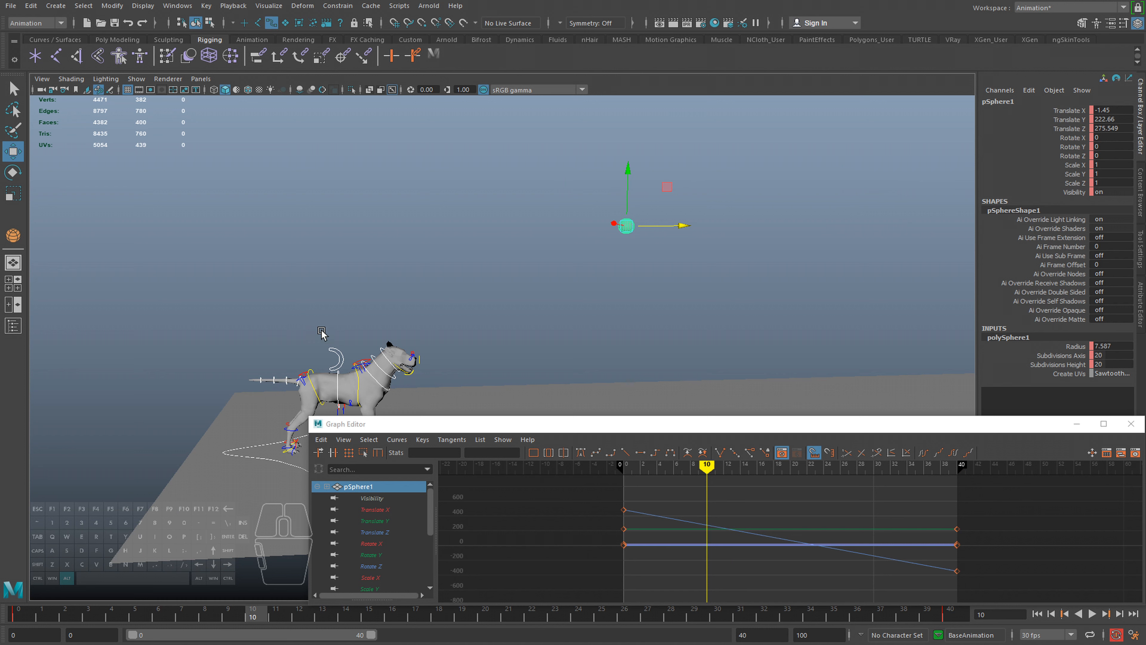
pyautogui.keyDown('alt'); pyautogui.moveTo(322, 334); pyautogui.dragTo(410, 244, button='middle'); pyautogui.keyUp('alt')
pyautogui.hotkey('alt', 'v')
pyautogui.hotkey('alt', 'v')
pyautogui.keyDown('alt'); pyautogui.moveTo(491, 309); pyautogui.dragTo(498, 360, button='middle'); pyautogui.keyUp('alt')
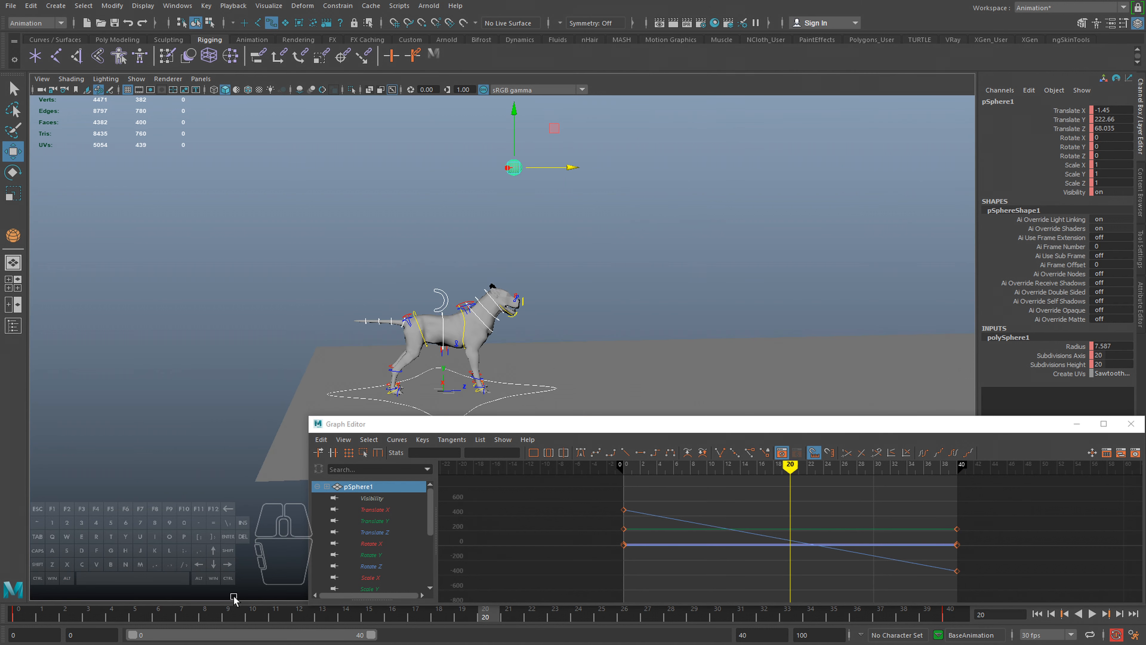
# Select both keys on the sphere's Translate Y curve and lower them to about 168.5, checking its height over the dog at frame 20
pyautogui.moveTo(181, 608)
pyautogui.mouseDown()
pyautogui.moveTo(32, 600)
pyautogui.moveTo(8, 585)
pyautogui.mouseUp()
pyautogui.click(375, 521)
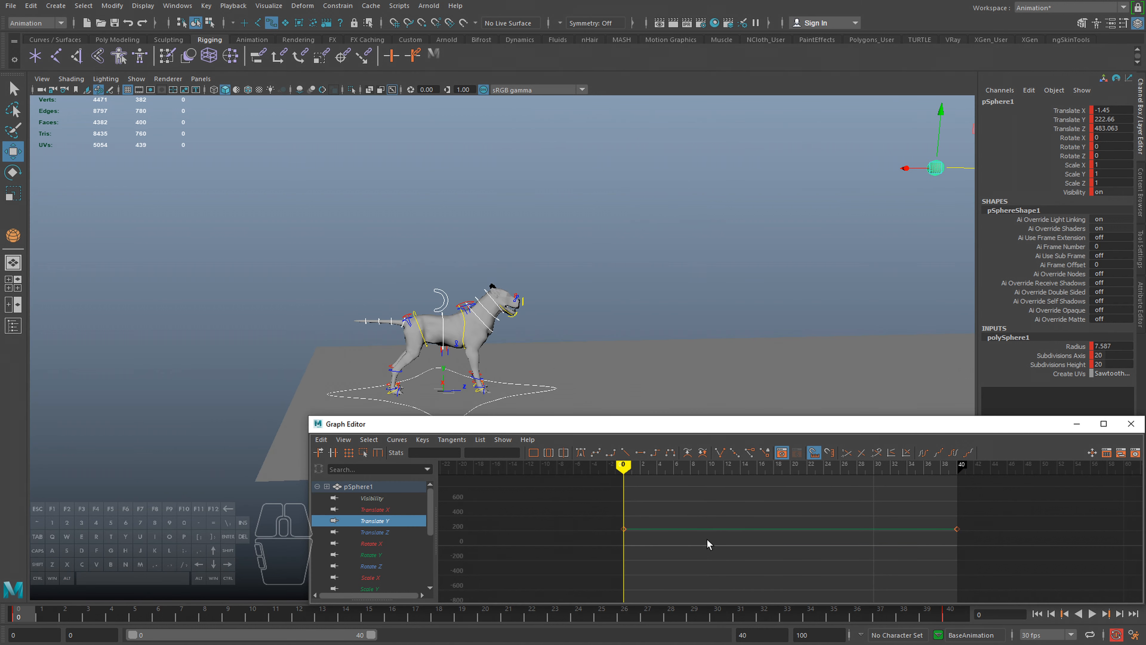
pyautogui.press('f')
pyautogui.moveTo(566, 506); pyautogui.dragTo(968, 603)
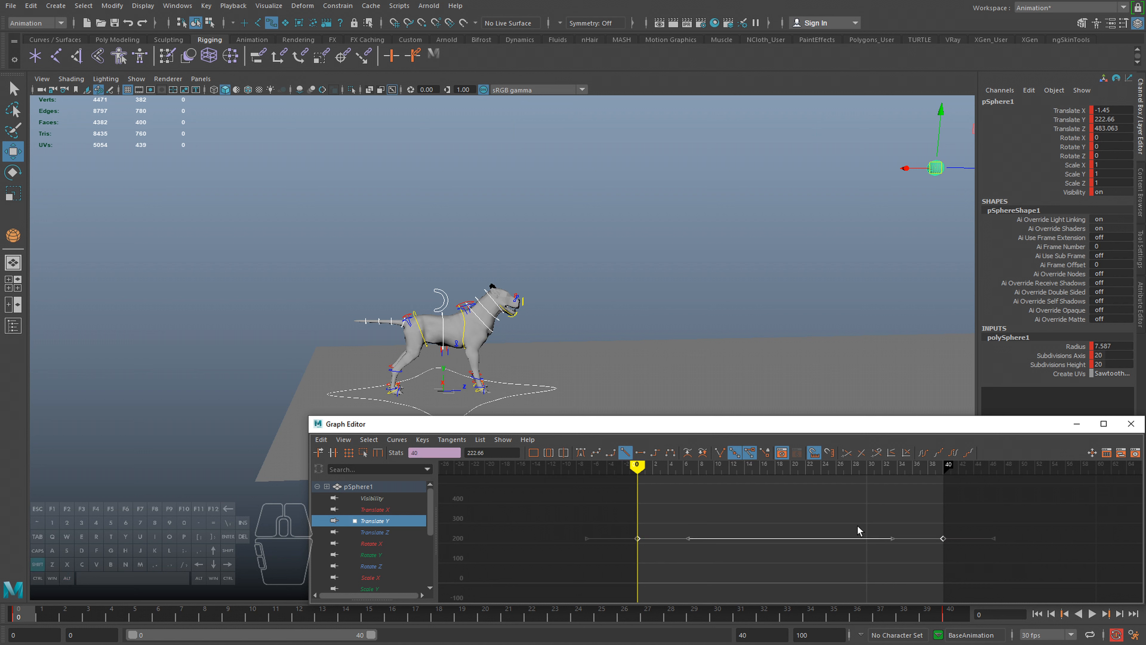
pyautogui.moveTo(860, 530)
pyautogui.keyDown('shift'); pyautogui.mouseDown(button='middle')
pyautogui.moveTo(865, 558)
pyautogui.moveTo(859, 543)
pyautogui.mouseUp(button='middle'); pyautogui.keyUp('shift')
pyautogui.moveTo(249, 617); pyautogui.dragTo(485, 637)
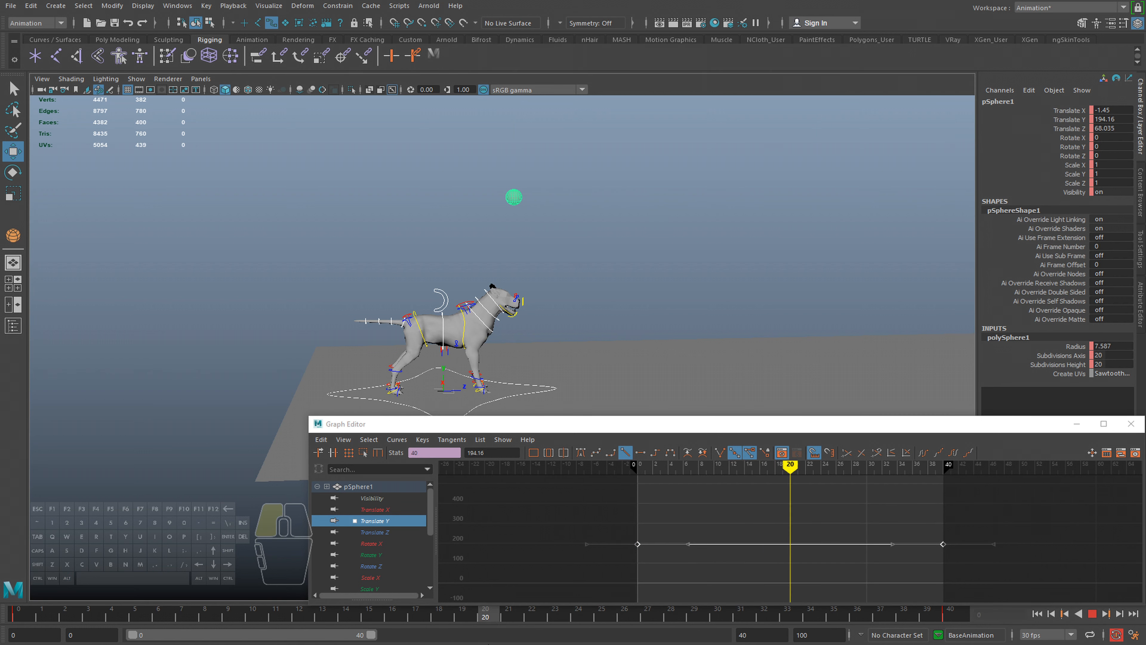
pyautogui.keyDown('shift'); pyautogui.moveTo(822, 514); pyautogui.dragTo(824, 518, button='middle'); pyautogui.keyUp('shift')
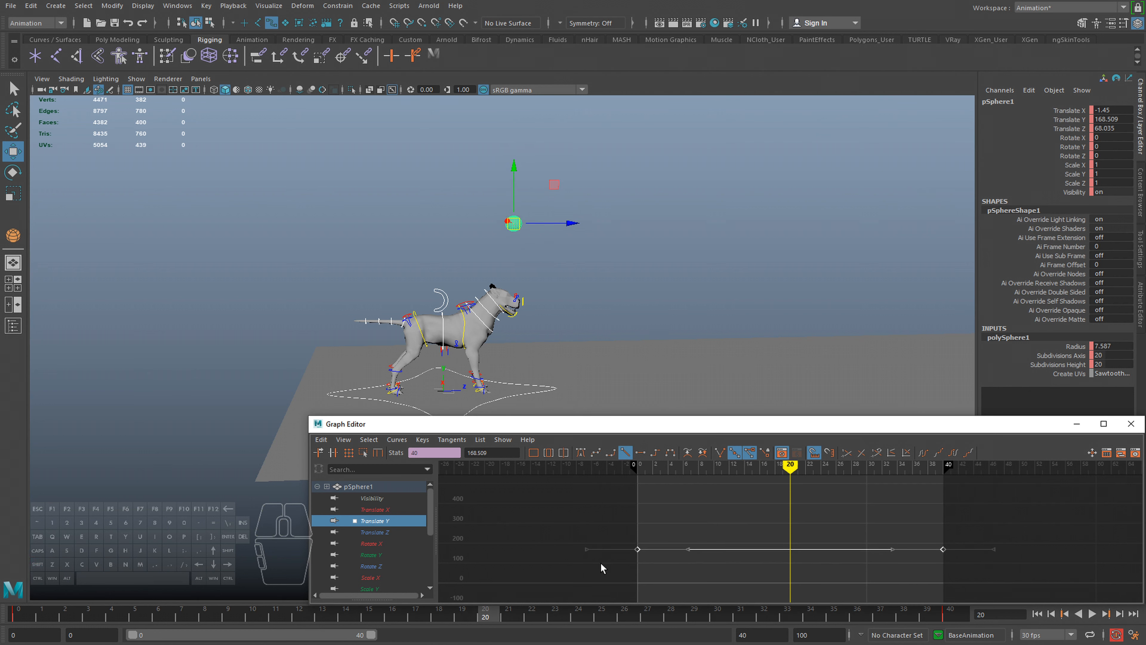
# Play back the sphere's lowered motion, return to frame 0, and deselect the sphere
pyautogui.hotkey('alt', 'v')
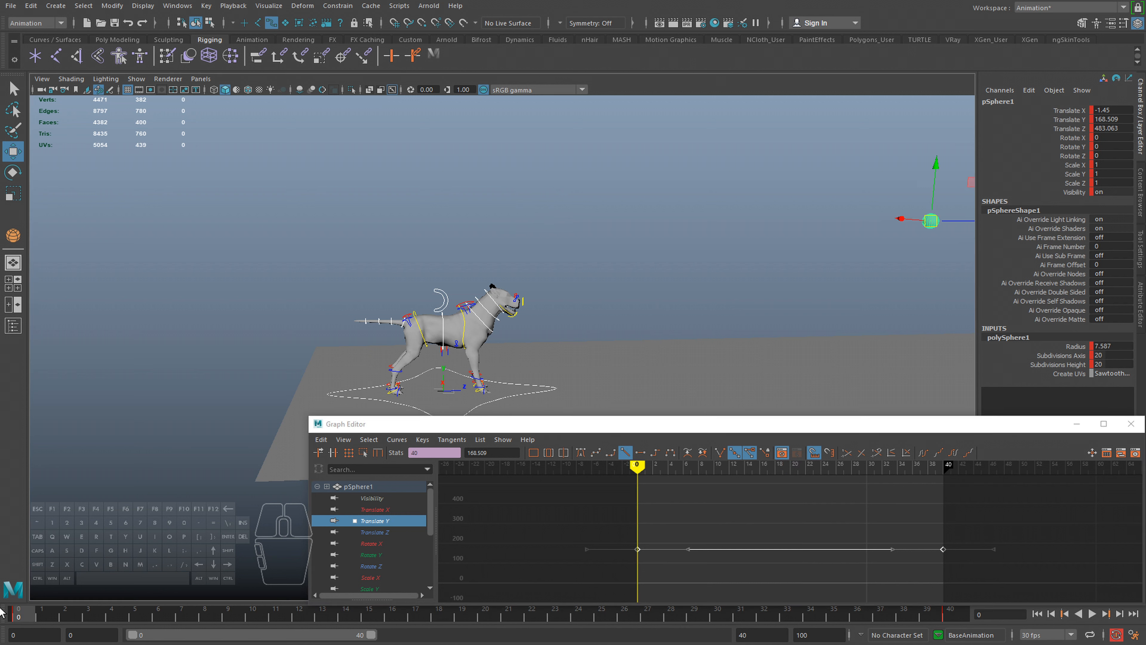
pyautogui.hotkey('alt', 'v')
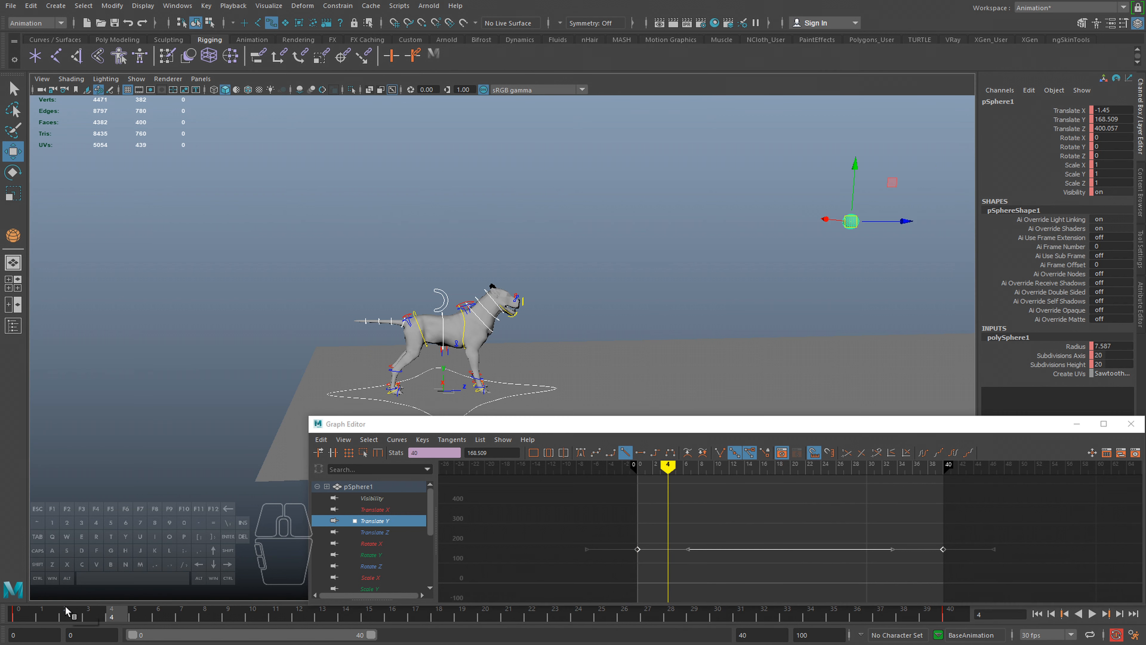
pyautogui.moveTo(55, 616); pyautogui.dragTo(25, 615)
pyautogui.press('q')
pyautogui.click(645, 207)
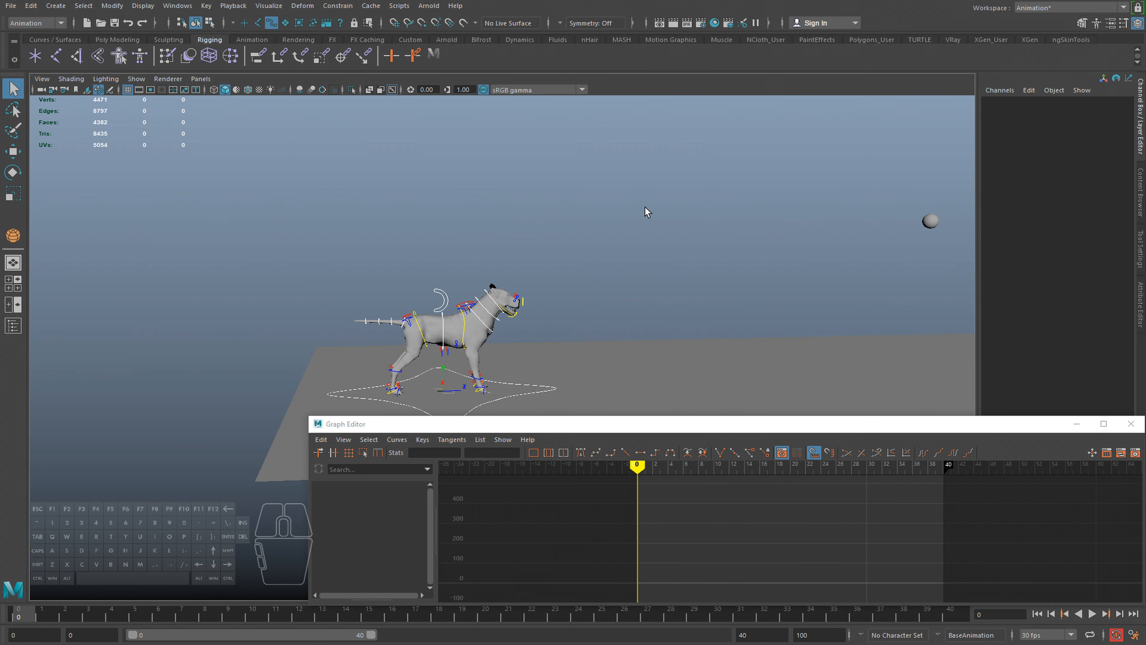
# Rotate the dog's tail control downward to about -67 in Rotate X
pyautogui.keyDown('alt'); pyautogui.moveTo(645, 207); pyautogui.dragTo(675, 158, button='middle'); pyautogui.keyUp('alt')
pyautogui.keyDown('alt'); pyautogui.moveTo(434, 256); pyautogui.dragTo(516, 265, button='right'); pyautogui.keyUp('alt')
pyautogui.moveTo(488, 149); pyautogui.dragTo(506, 180)
pyautogui.keyDown('alt'); pyautogui.moveTo(512, 226); pyautogui.dragTo(579, 220, button='right'); pyautogui.keyUp('alt')
pyautogui.keyDown('alt'); pyautogui.moveTo(580, 220); pyautogui.dragTo(567, 232, button='middle'); pyautogui.keyUp('alt')
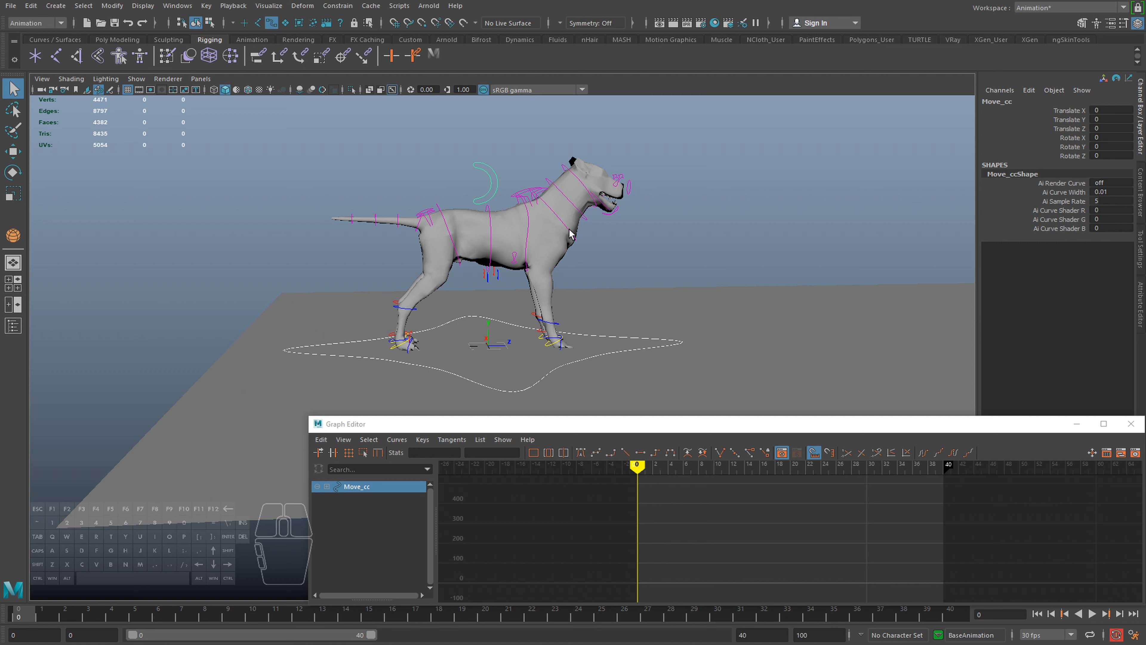
pyautogui.click(420, 221)
pyautogui.press('e')
pyautogui.moveTo(422, 199); pyautogui.dragTo(447, 240)
pyautogui.keyDown('alt'); pyautogui.moveTo(447, 240); pyautogui.dragTo(465, 262, button='right'); pyautogui.keyUp('alt')
# Rotate the lower tail control so the tail hangs straight down behind the hind legs
pyautogui.press('q')
pyautogui.click(412, 172)
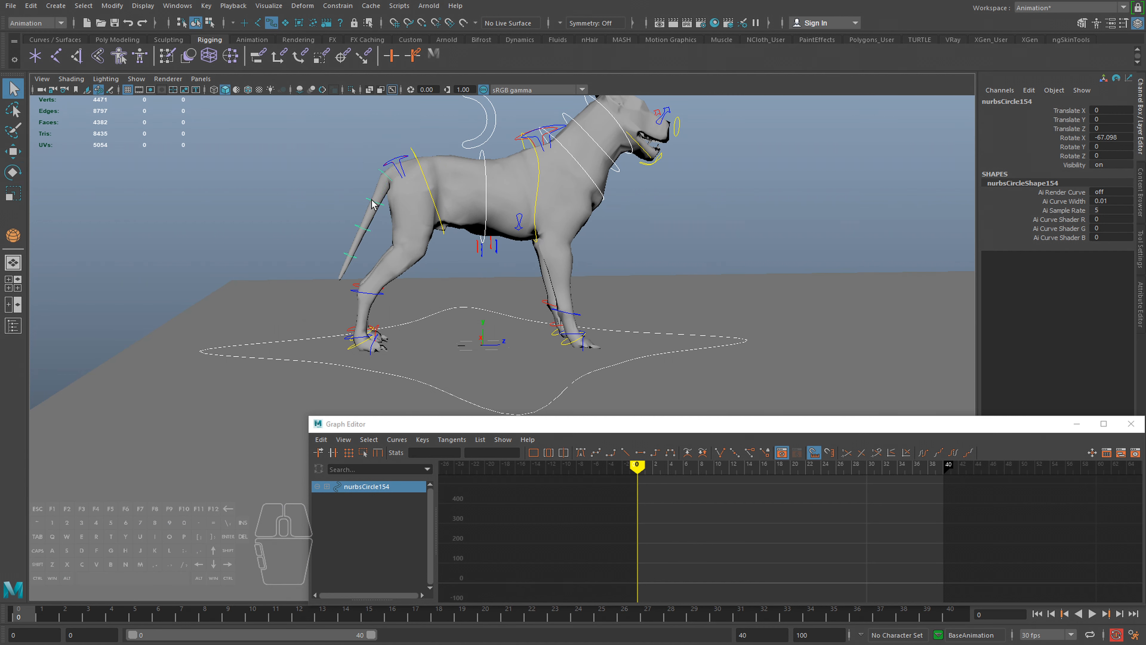
pyautogui.press('e')
pyautogui.moveTo(415, 170); pyautogui.dragTo(484, 204)
pyautogui.click(397, 251)
# Try moving the dog's body with the Move_cc control and undo the move
pyautogui.click(453, 149)
pyautogui.keyDown('alt'); pyautogui.moveTo(453, 148); pyautogui.dragTo(497, 170, button='middle'); pyautogui.keyUp('alt')
pyautogui.press('w')
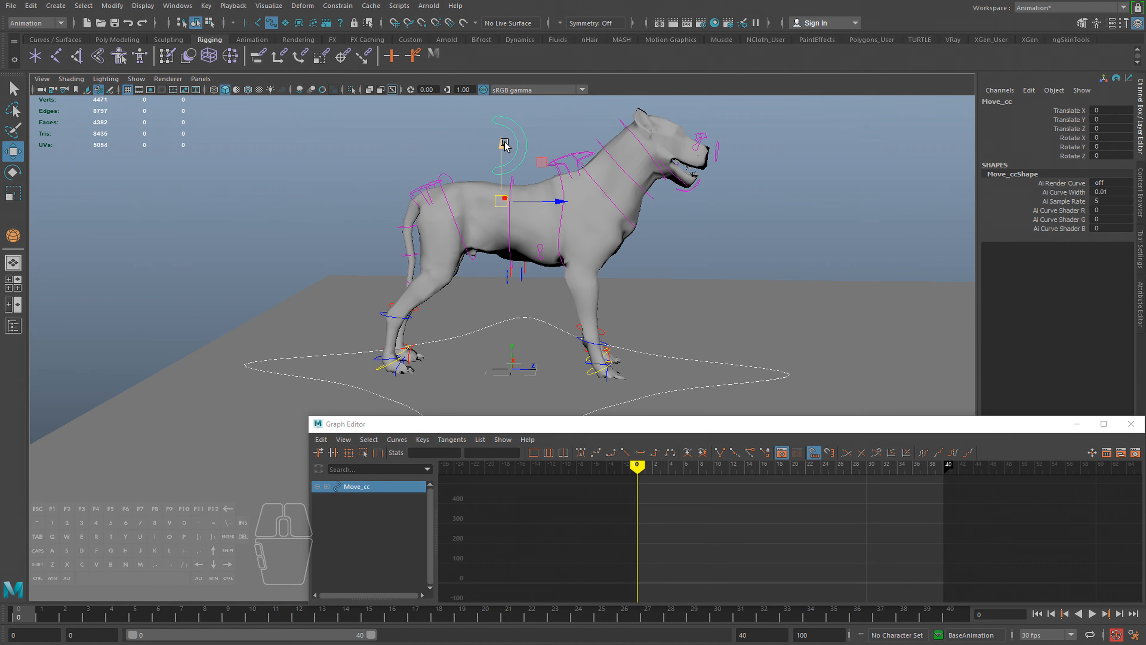
pyautogui.moveTo(503, 146); pyautogui.dragTo(543, 225)
pyautogui.hotkey('ctrl', 'z')
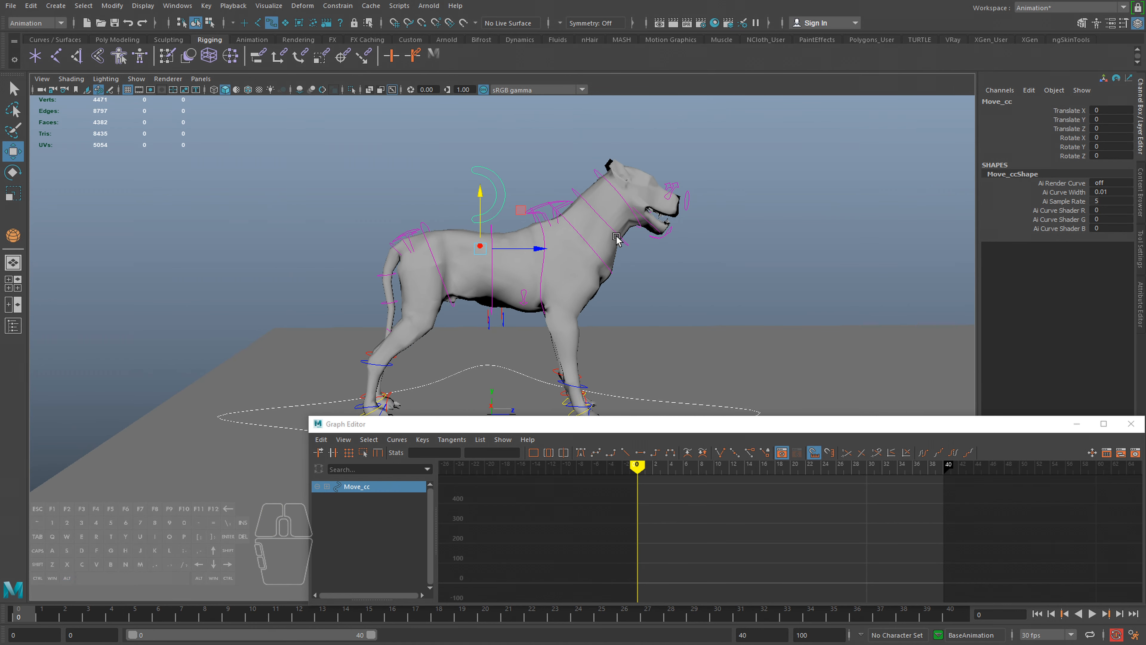
# Select all of the dog rig's controls and set a key on them at frame 0
pyautogui.keyDown('alt'); pyautogui.moveTo(669, 279); pyautogui.dragTo(567, 229); pyautogui.keyUp('alt')
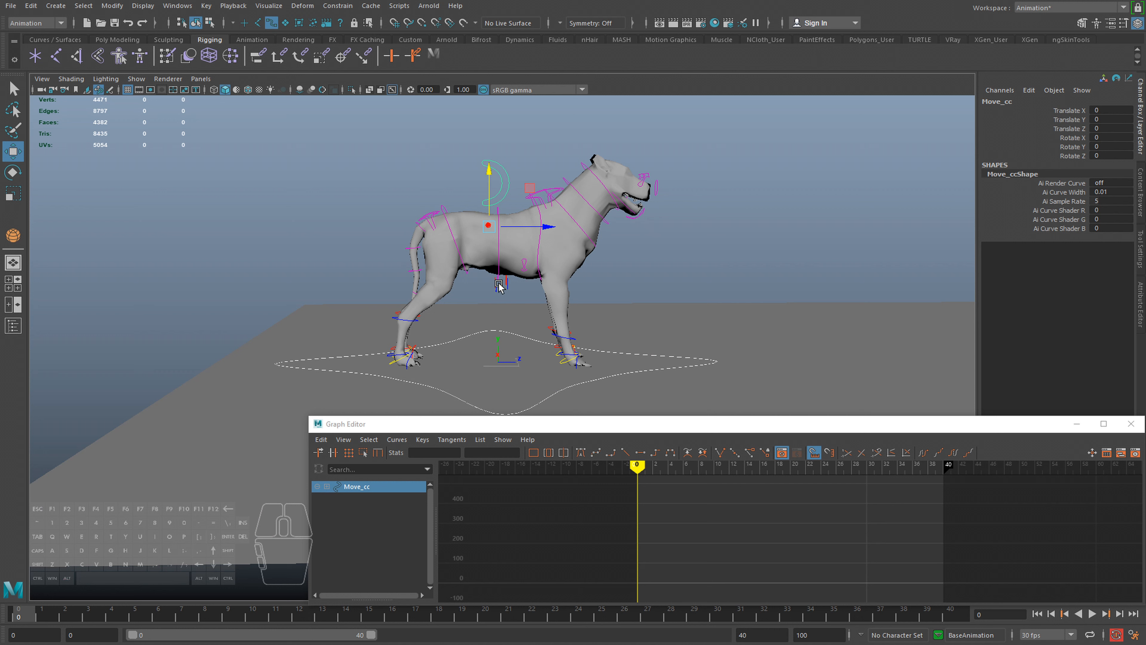
pyautogui.keyDown('alt'); pyautogui.moveTo(498, 286); pyautogui.dragTo(443, 253, button='right'); pyautogui.keyUp('alt')
pyautogui.moveTo(251, 146); pyautogui.dragTo(724, 398)
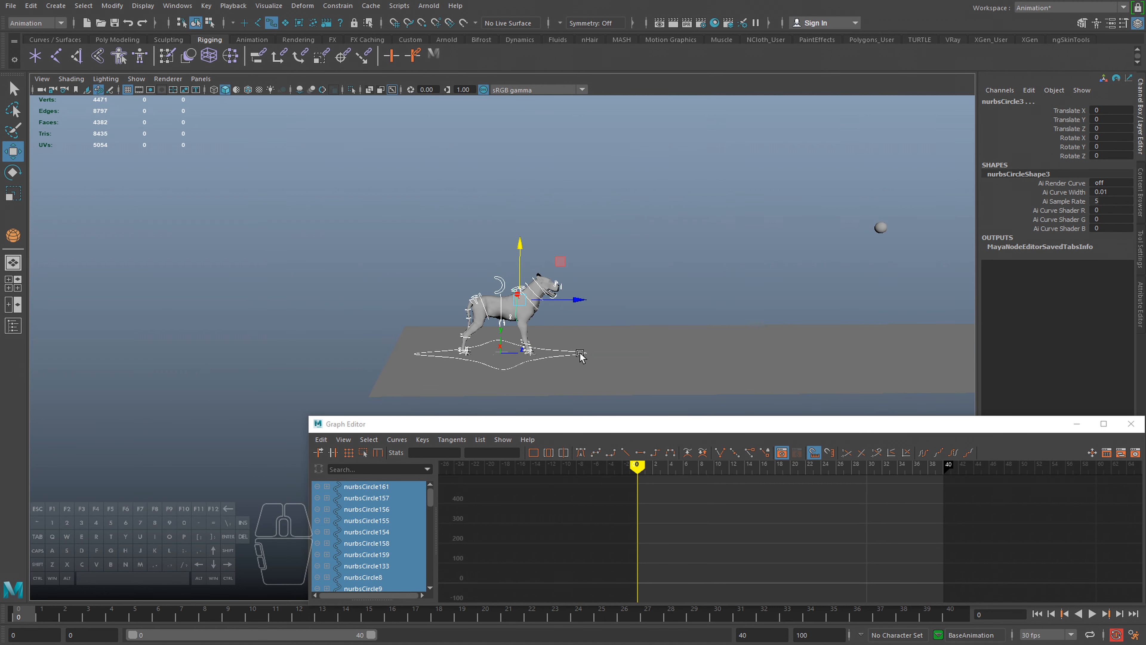
pyautogui.press('f')
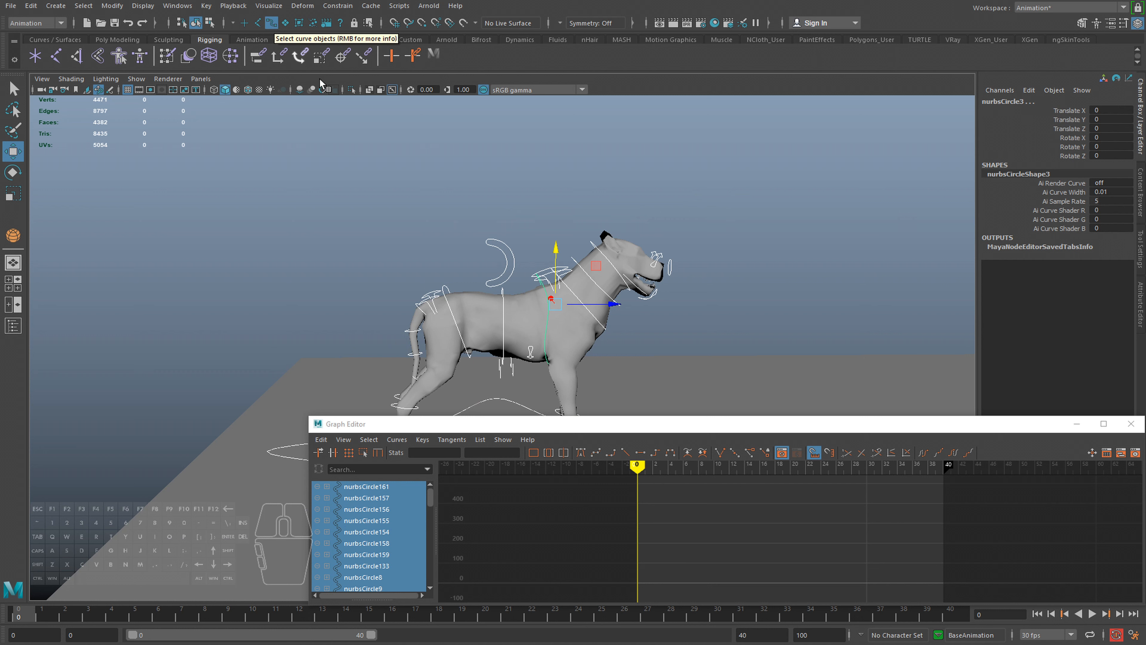
pyautogui.keyDown('alt'); pyautogui.moveTo(552, 267); pyautogui.dragTo(556, 219, button='middle'); pyautogui.keyUp('alt')
pyautogui.press('s')
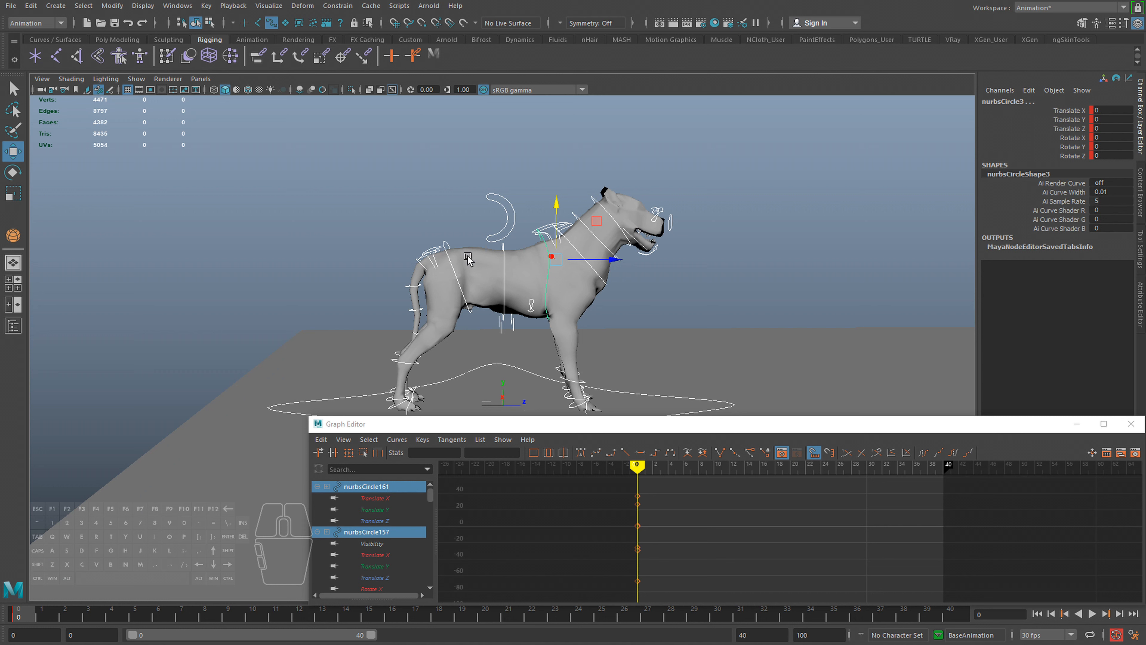
# Try lowering the dog's body with the Move_cc control to about -8.8 in Translate Y, and undo it
pyautogui.scroll(-5, 496, 260)
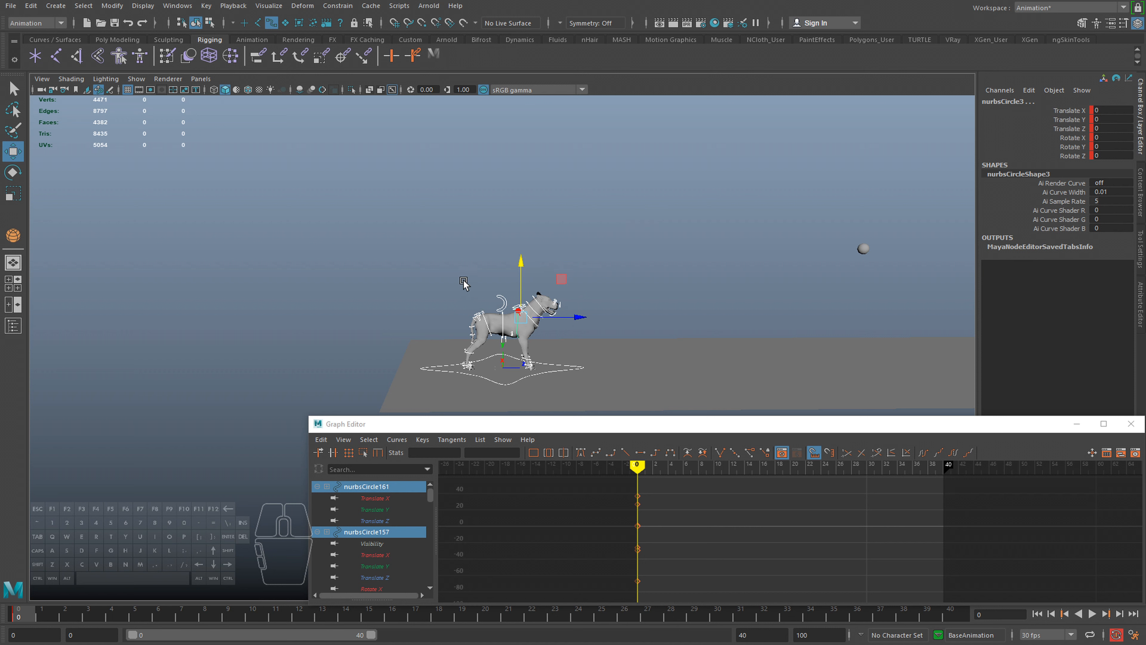
pyautogui.scroll(2, 464, 283)
pyautogui.click(502, 289)
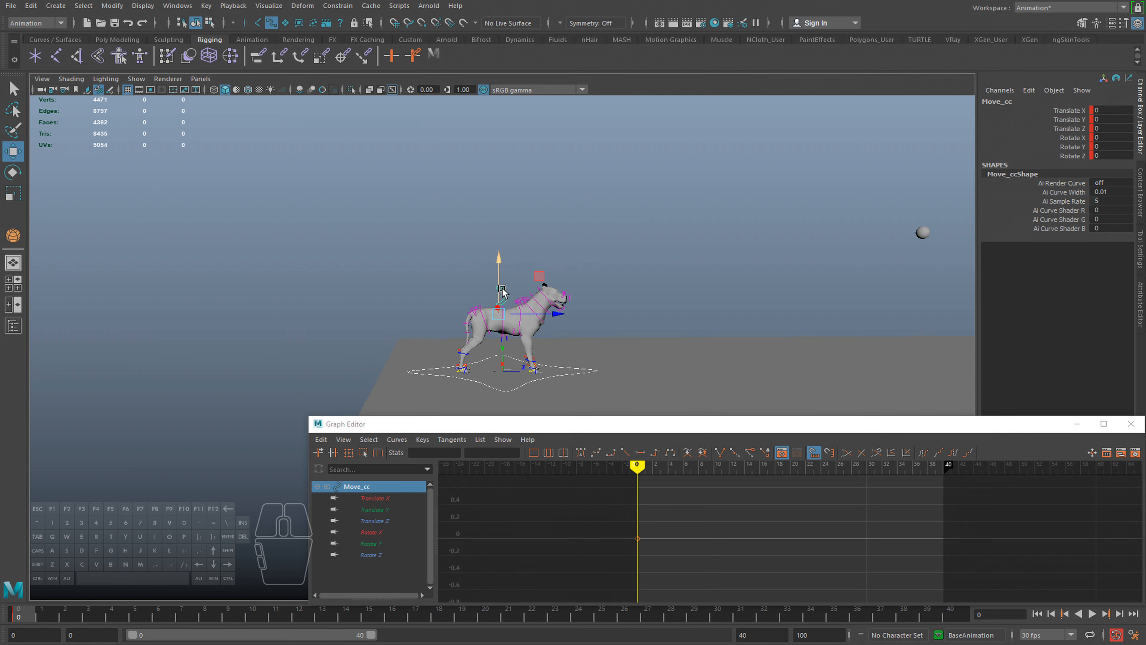
pyautogui.keyDown('alt'); pyautogui.moveTo(502, 315); pyautogui.dragTo(502, 294, button='middle'); pyautogui.keyUp('alt')
pyautogui.press('w')
pyautogui.moveTo(502, 295); pyautogui.dragTo(509, 299)
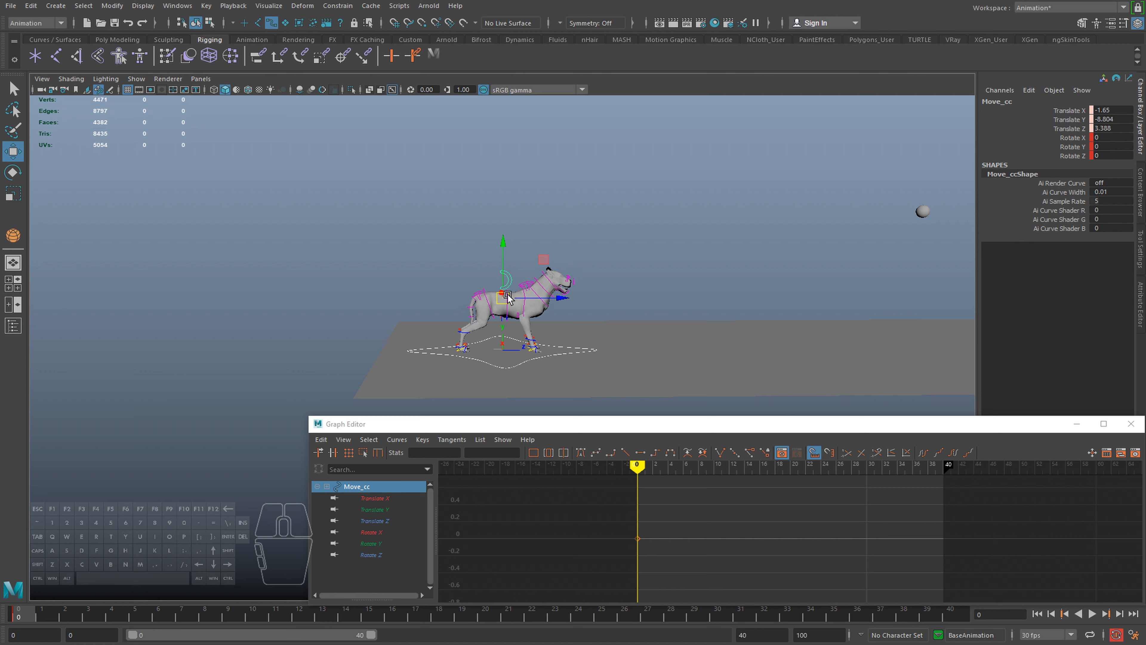
pyautogui.hotkey('ctrl', 'z')
# Check the frame rate among the working units in the general preferences and close them without changes
pyautogui.scroll(3, 448, 285)
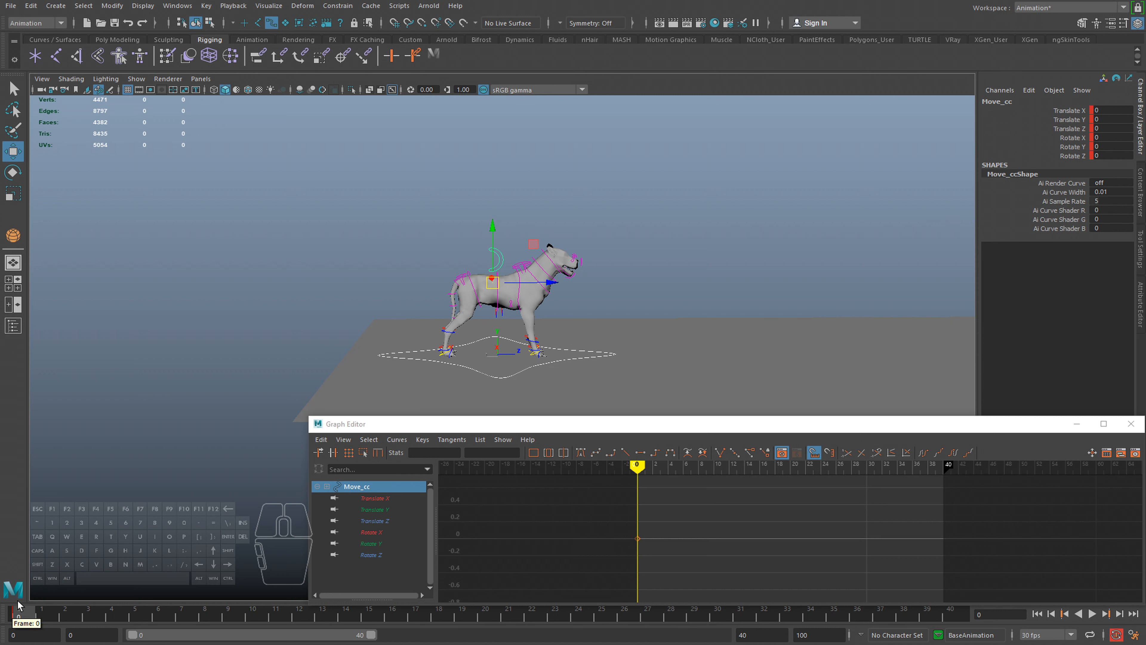
pyautogui.keyDown('alt'); pyautogui.moveTo(271, 388); pyautogui.dragTo(264, 359, button='middle'); pyautogui.keyUp('alt')
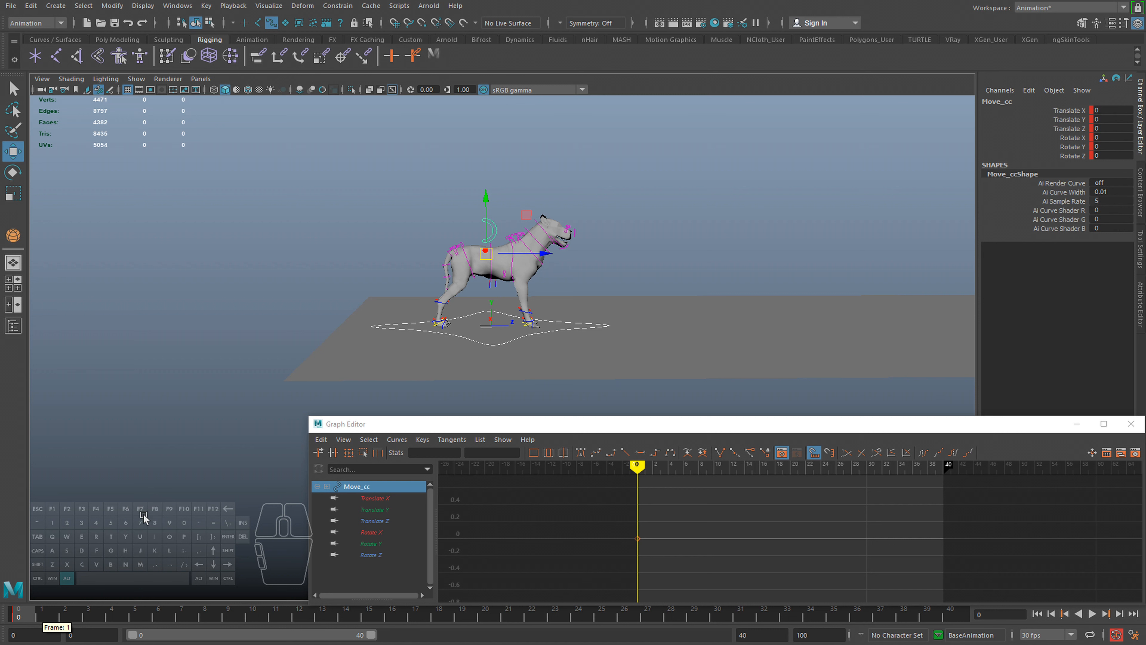
pyautogui.hotkey('alt', 'v')
pyautogui.click(1134, 639)
pyautogui.click(333, 275)
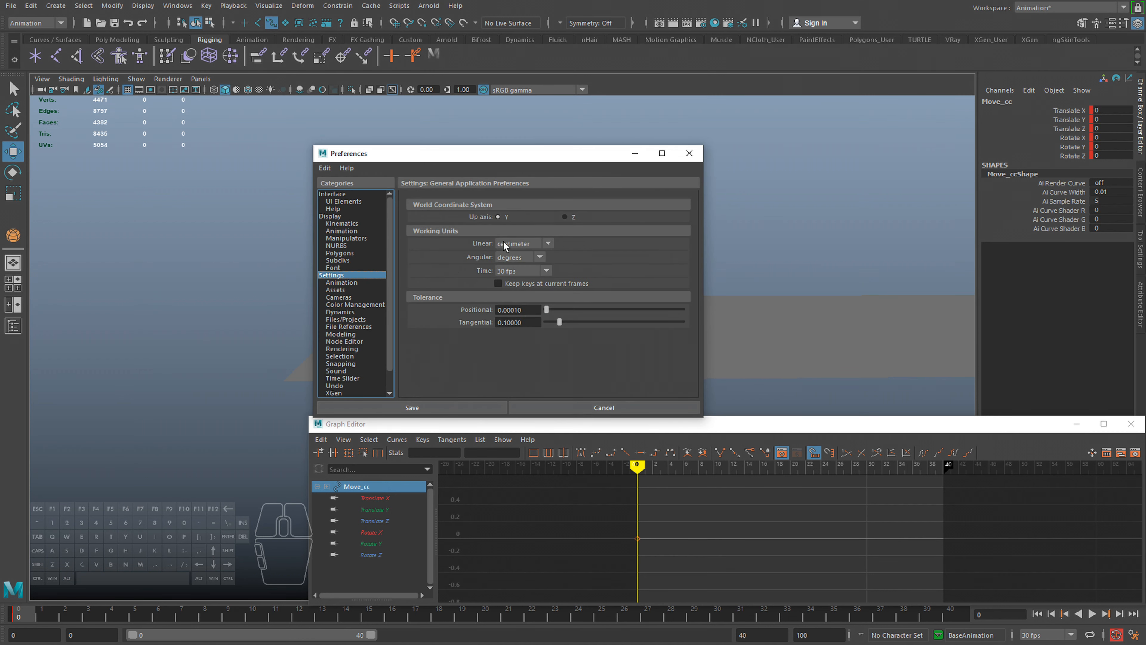
pyautogui.click(690, 154)
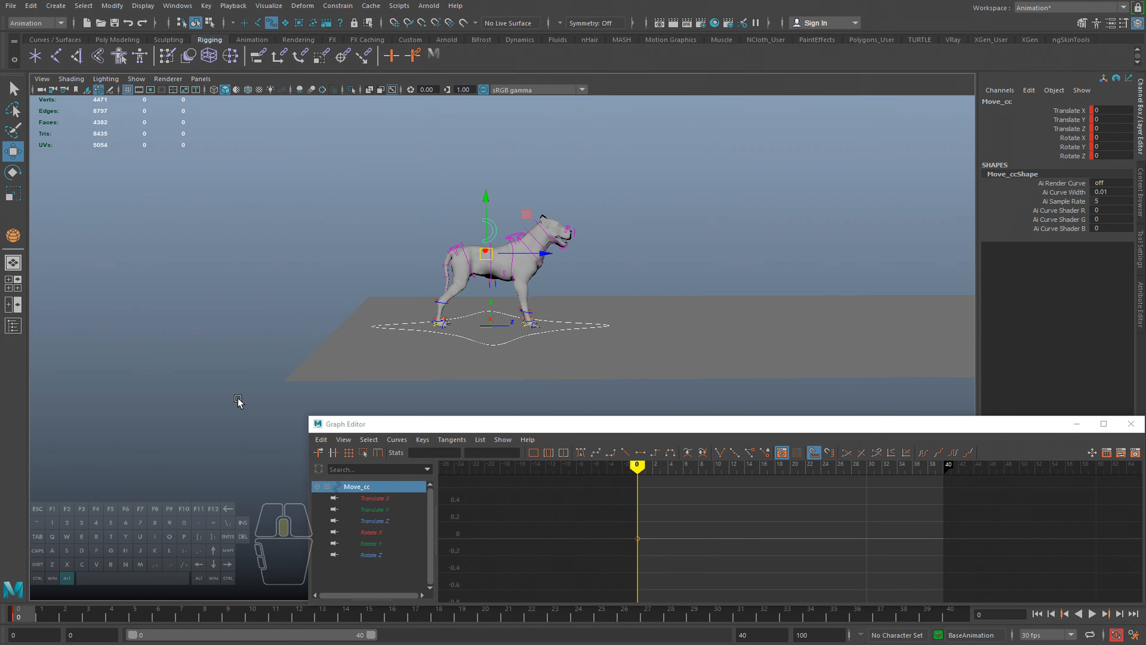
# Play back the scene to judge the timing of the sphere's approach, and return to frame 0
pyautogui.hotkey('alt', 'v')
pyautogui.click(27, 616)
pyautogui.hotkey('alt', 'v')
pyautogui.hotkey('alt', 'v')
pyautogui.moveTo(85, 614); pyautogui.dragTo(25, 613)
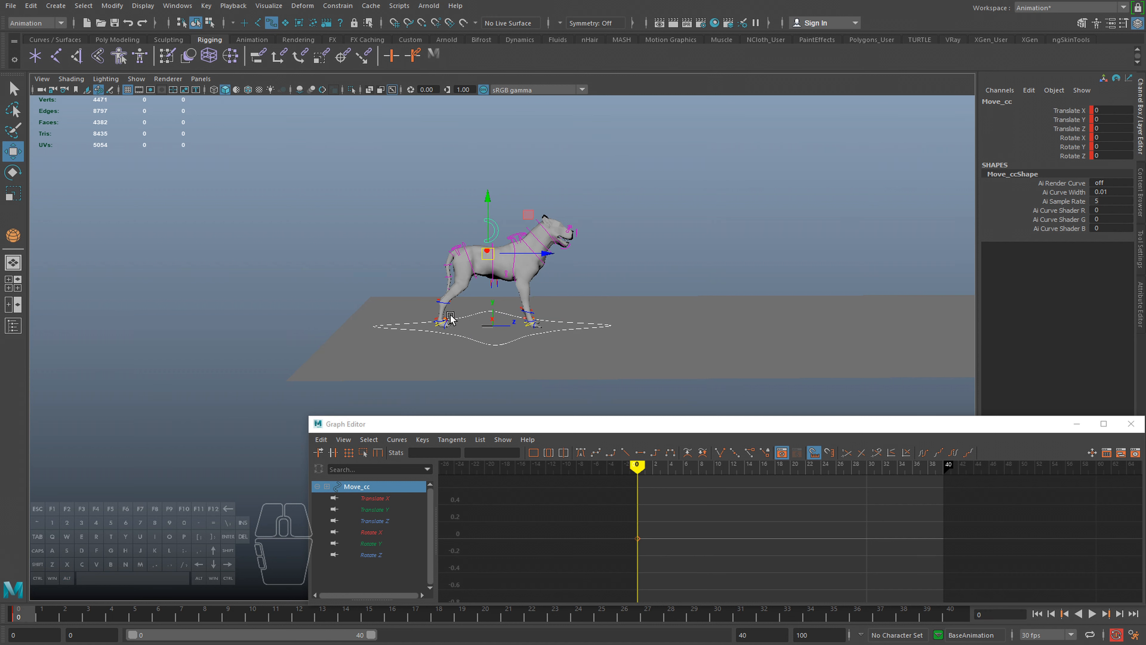
# Try a crouch with Move_cc at about -23.8 Translate Y, -22.1 Translate Z and -15.7 Rotate X, and undo it
pyautogui.moveTo(490, 257); pyautogui.dragTo(483, 283)
pyautogui.hotkey('ctrl', 'z')
pyautogui.moveTo(491, 257)
pyautogui.mouseDown()
pyautogui.moveTo(471, 279)
pyautogui.moveTo(512, 248)
pyautogui.moveTo(502, 243)
pyautogui.mouseUp()
pyautogui.press('e')
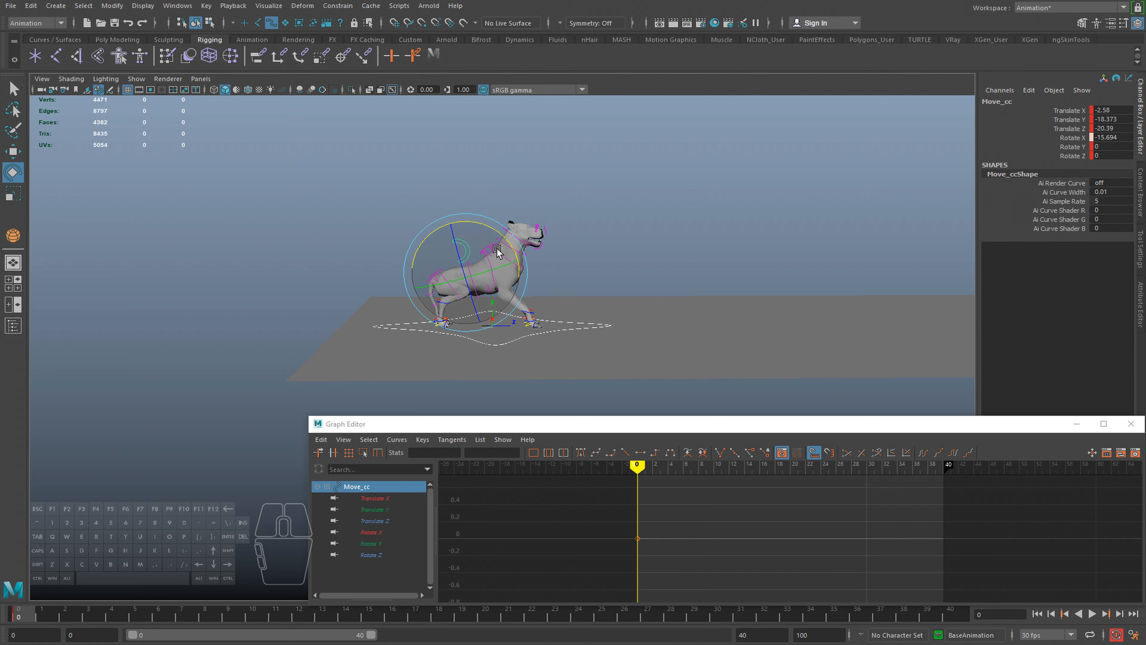
pyautogui.press('w')
pyautogui.moveTo(470, 282); pyautogui.dragTo(474, 287)
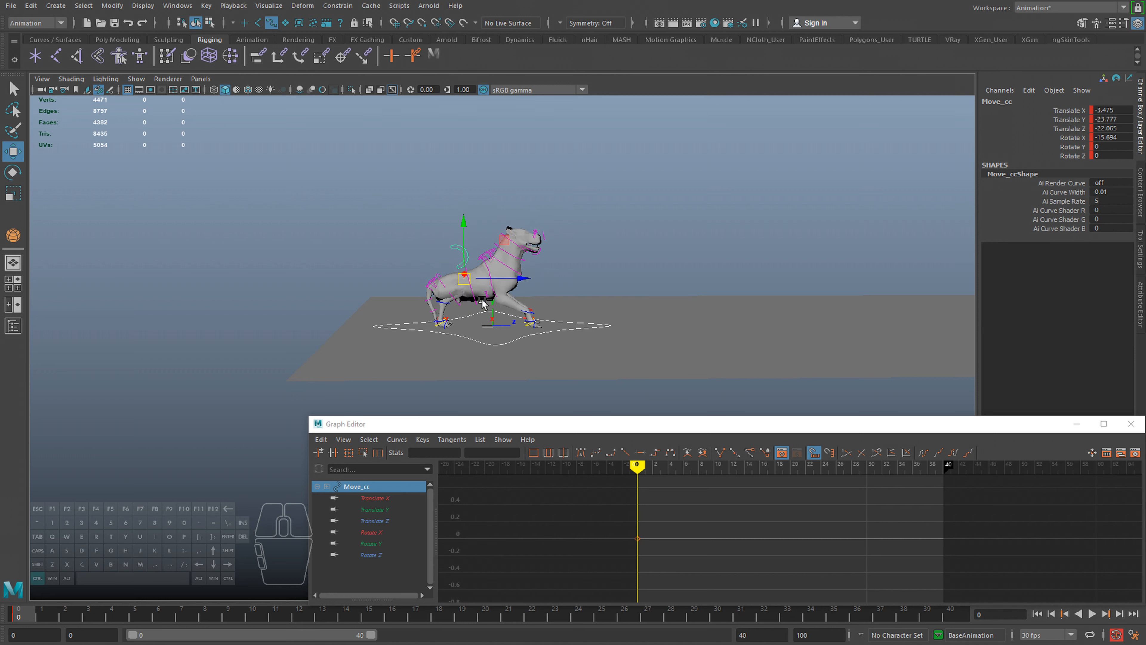
pyautogui.hotkey('ctrl', 'z')
pyautogui.hotkey('ctrl', 'z')
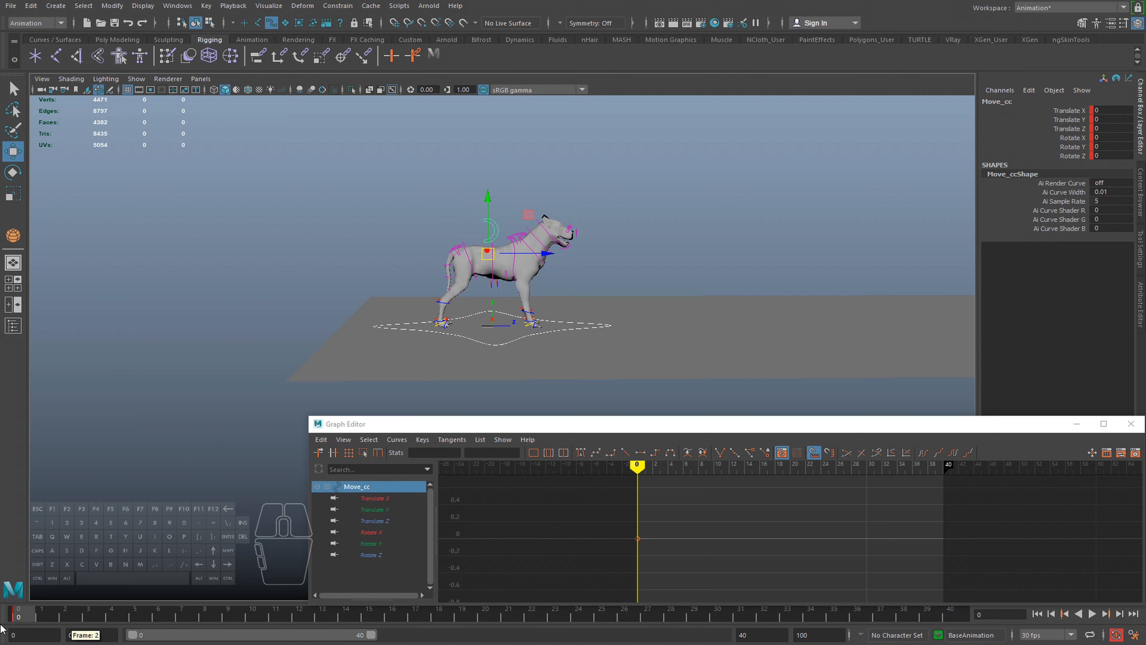
# Play back the sphere passing over the standing dog once more and return to frame 0
pyautogui.hotkey('alt', 'v')
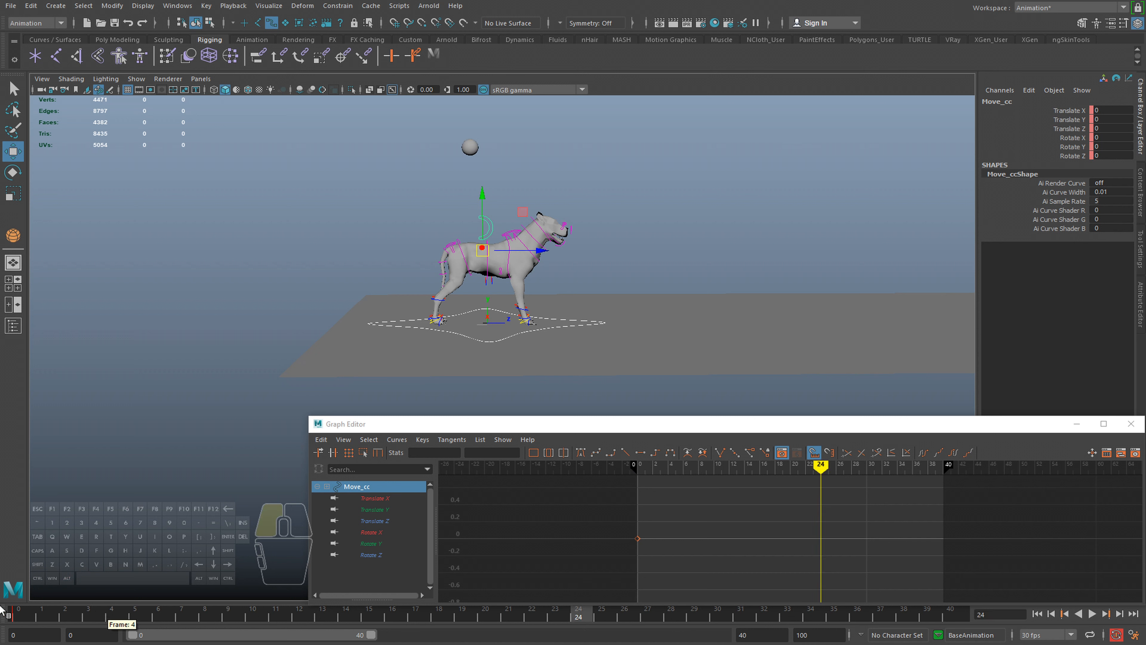
pyautogui.hotkey('alt', 'v')
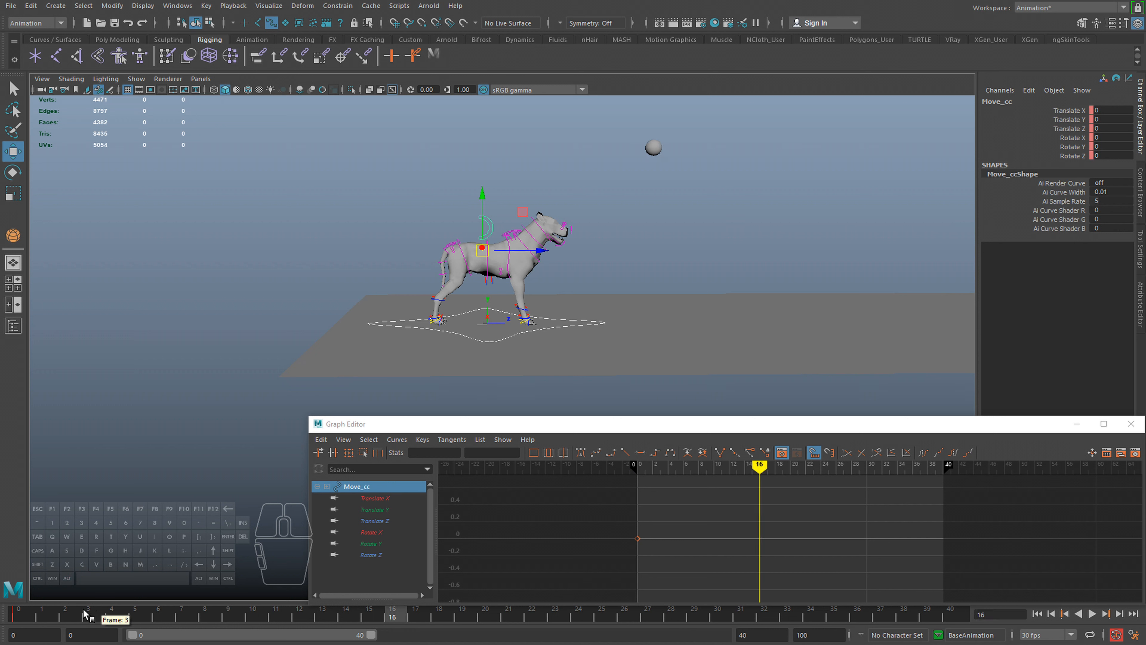
pyautogui.click(17, 613)
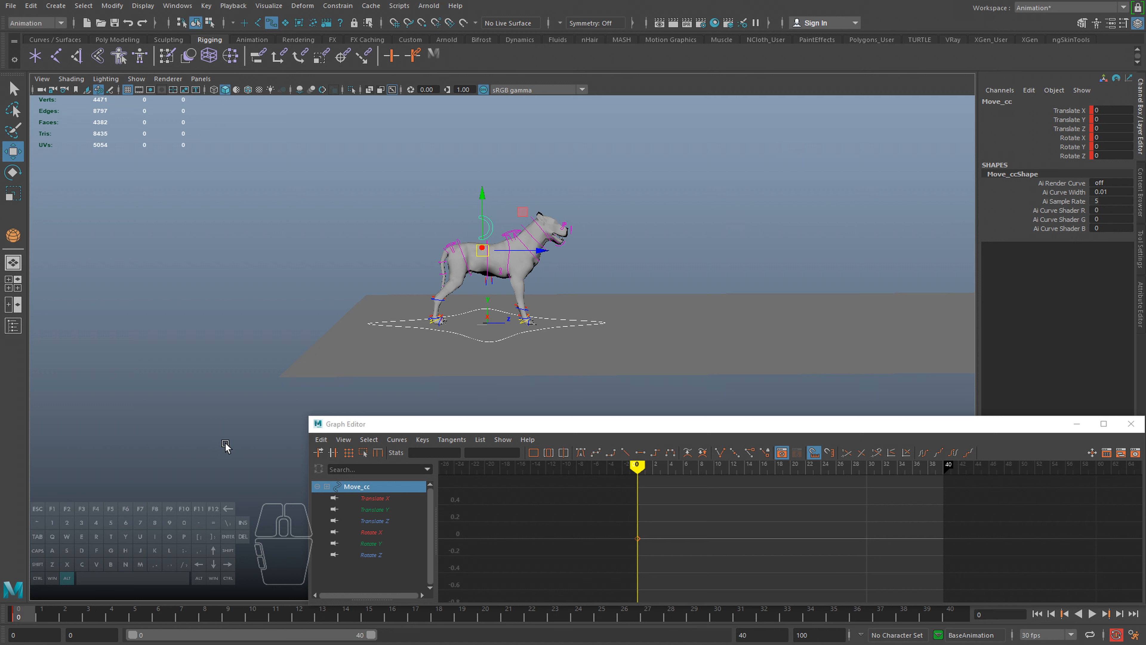
pyautogui.keyDown('alt'); pyautogui.moveTo(225, 447); pyautogui.dragTo(219, 441, button='middle'); pyautogui.keyUp('alt')
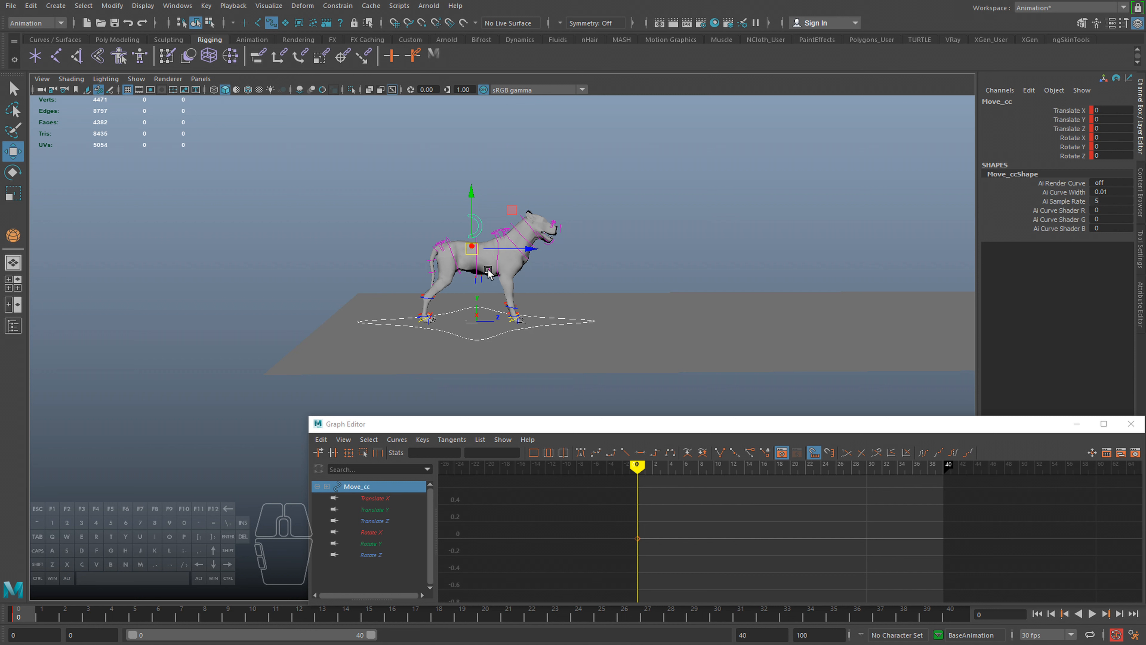
pyautogui.keyDown('alt'); pyautogui.moveTo(168, 445); pyautogui.dragTo(172, 445, button='middle'); pyautogui.keyUp('alt')
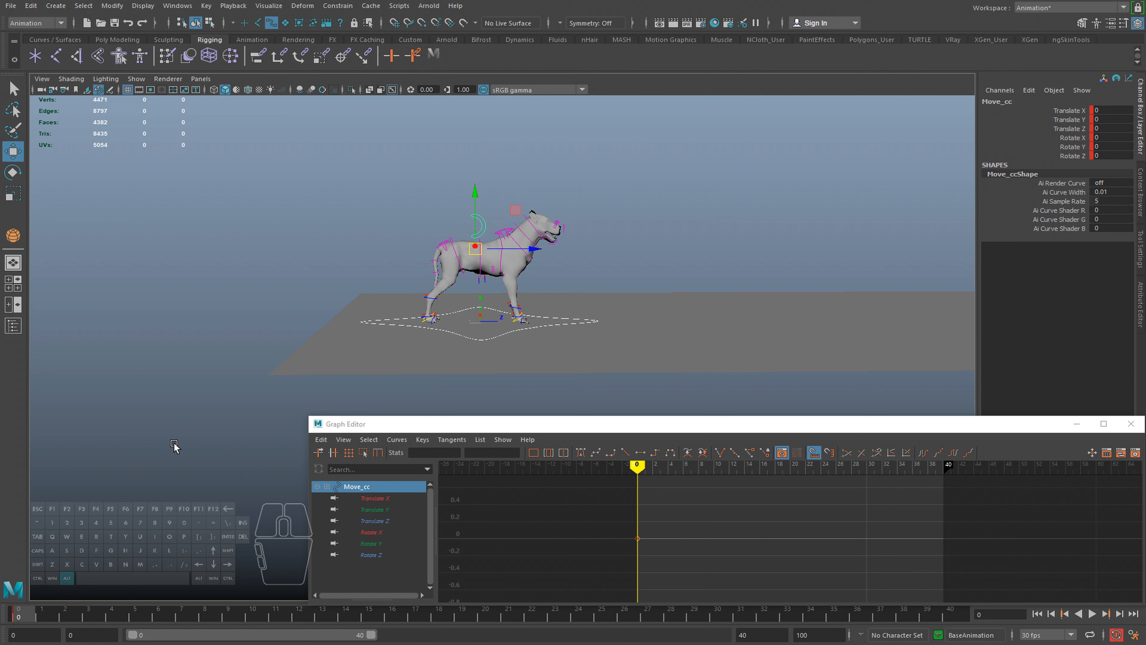
# At frame 6, move Move_cc to about -28 Translate Y and -18.2 Translate Z and tilt it to about -21.5 Rotate X
pyautogui.hotkey('alt', 'v')
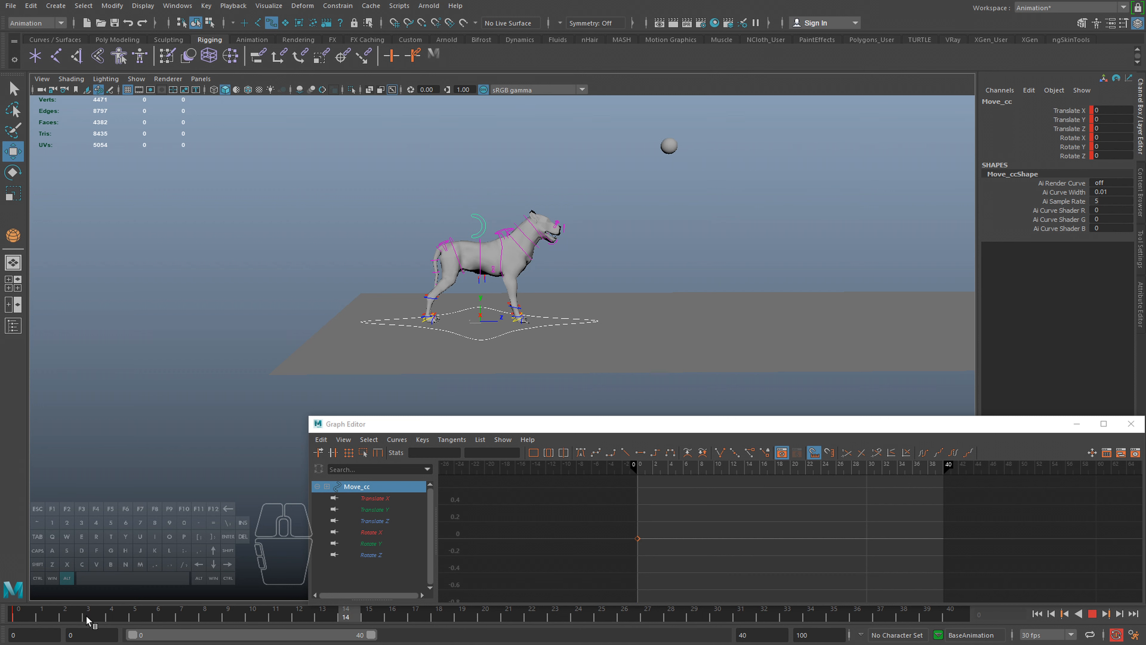
pyautogui.click(160, 617)
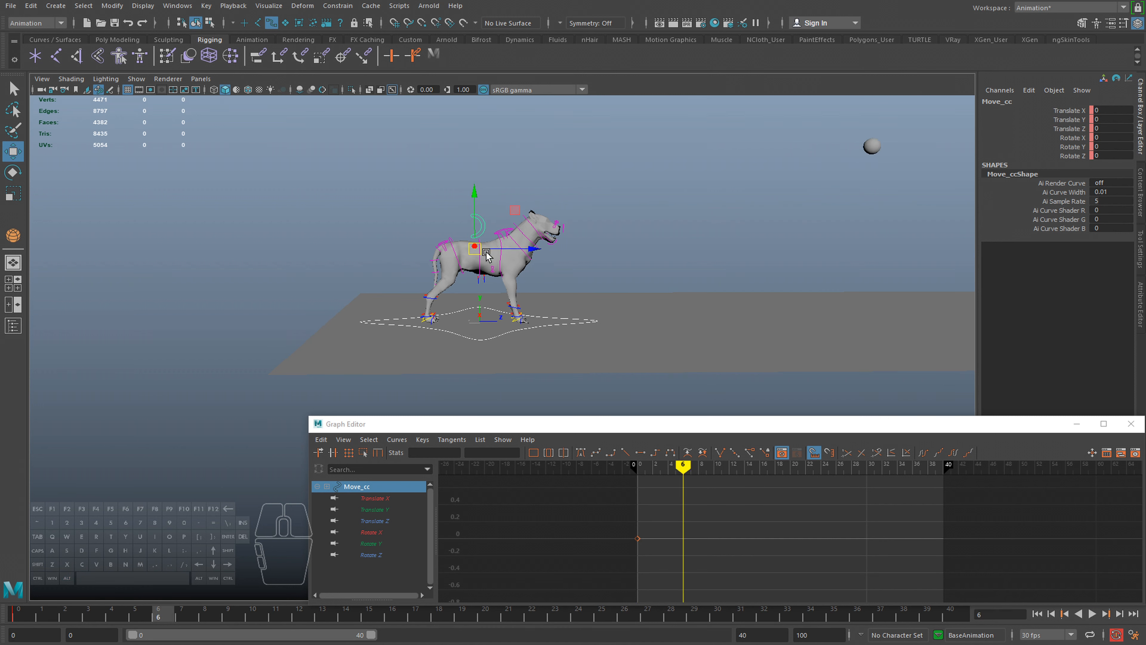
pyautogui.moveTo(476, 203); pyautogui.dragTo(476, 220)
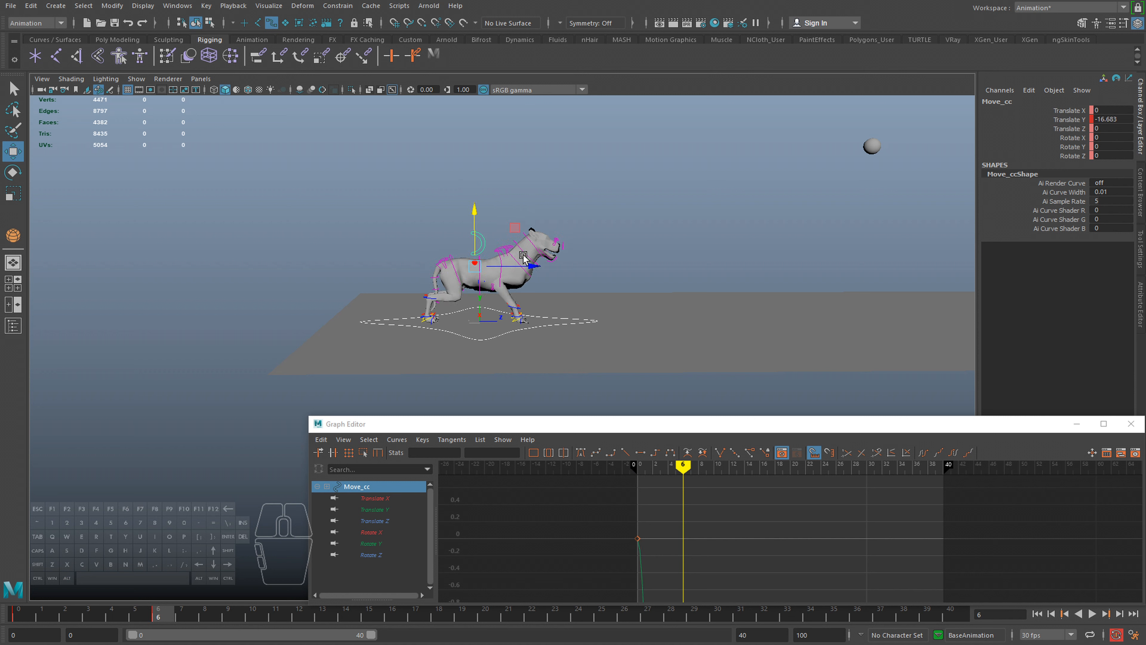
pyautogui.moveTo(524, 267); pyautogui.dragTo(450, 222)
pyautogui.press('e')
pyautogui.press('w')
pyautogui.press('f')
# Rotate both hind foot controls to about -59.3 on Rotate X at frame 6
pyautogui.keyDown('alt'); pyautogui.moveTo(515, 296); pyautogui.dragTo(458, 312, button='right'); pyautogui.keyUp('alt')
pyautogui.keyDown('alt'); pyautogui.moveTo(410, 324); pyautogui.dragTo(586, 210); pyautogui.keyUp('alt')
pyautogui.press('q')
pyautogui.click(403, 336)
pyautogui.keyDown('shift'); pyautogui.click(401, 337); pyautogui.keyUp('shift')
pyautogui.press('e')
# Lower the two controls polyToCurve4 and polyToCurve2 beneath the belly to about -26.8 Translate Y
pyautogui.press('4')
pyautogui.press('q')
pyautogui.click(658, 168)
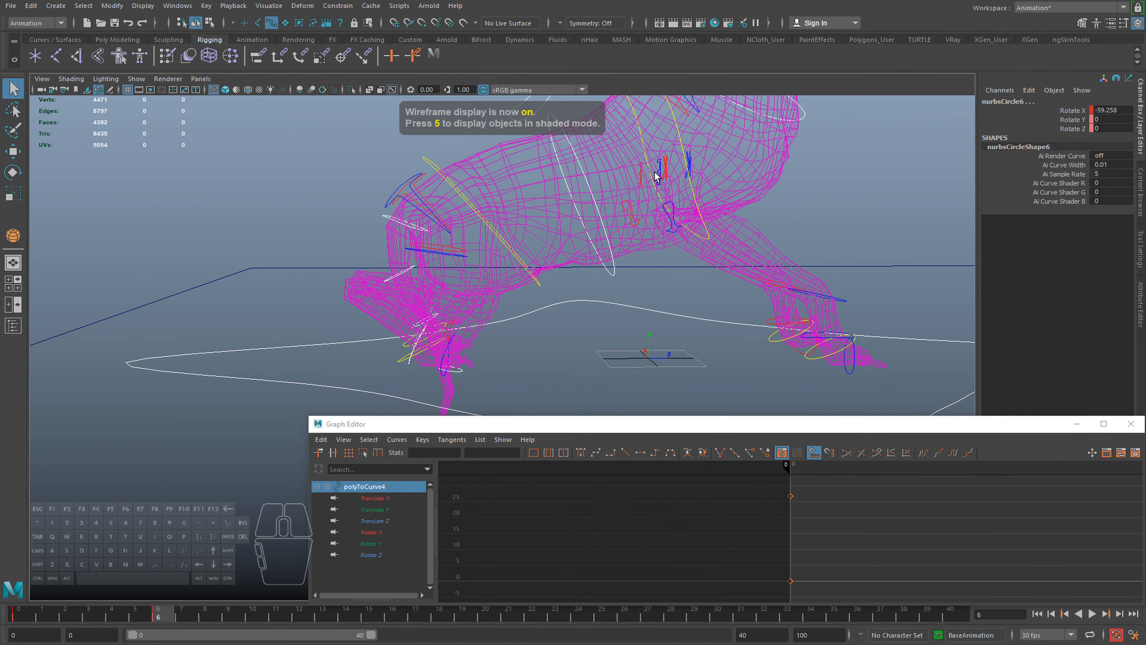
pyautogui.keyDown('shift'); pyautogui.click(639, 170); pyautogui.keyUp('shift')
pyautogui.press('5')
pyautogui.press('w')
pyautogui.moveTo(641, 137)
pyautogui.mouseDown()
pyautogui.moveTo(638, 249)
pyautogui.moveTo(604, 298)
pyautogui.moveTo(645, 311)
pyautogui.moveTo(661, 298)
pyautogui.mouseUp()
# Tilt the hip control nurbsCircle1 to about -17 Rotate X and shift it to about -1.8 Translate Y and -0.7 Translate Z
pyautogui.keyDown('alt'); pyautogui.moveTo(591, 293); pyautogui.dragTo(537, 274); pyautogui.keyUp('alt')
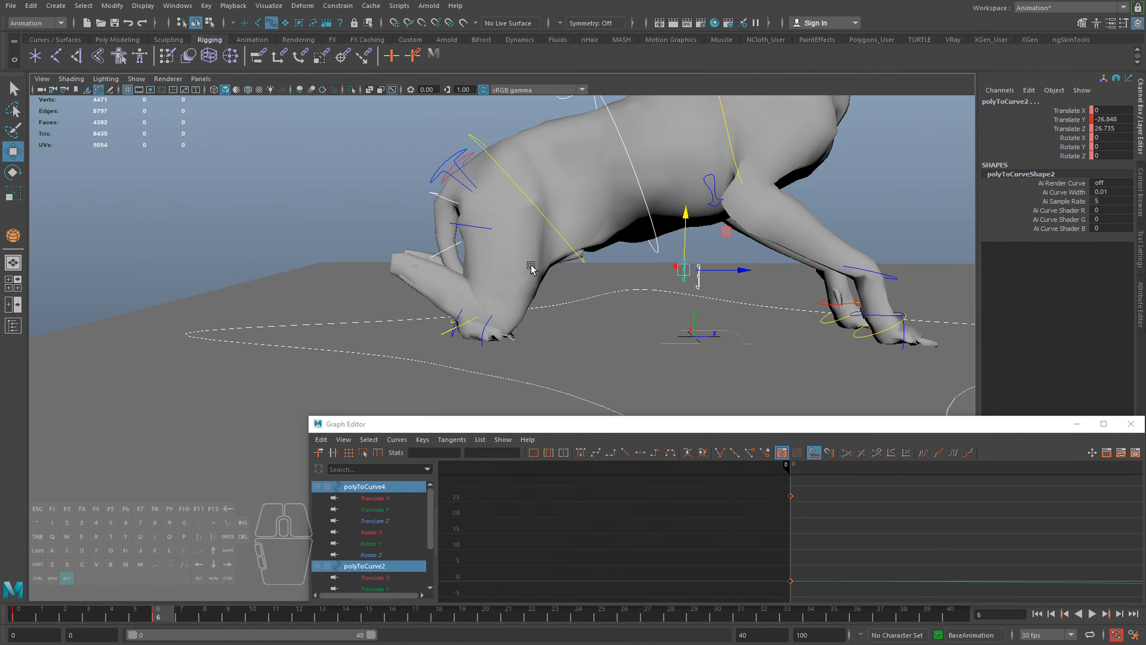
pyautogui.keyDown('alt'); pyautogui.moveTo(535, 219); pyautogui.dragTo(537, 245, button='middle'); pyautogui.keyUp('alt')
pyautogui.click(486, 197)
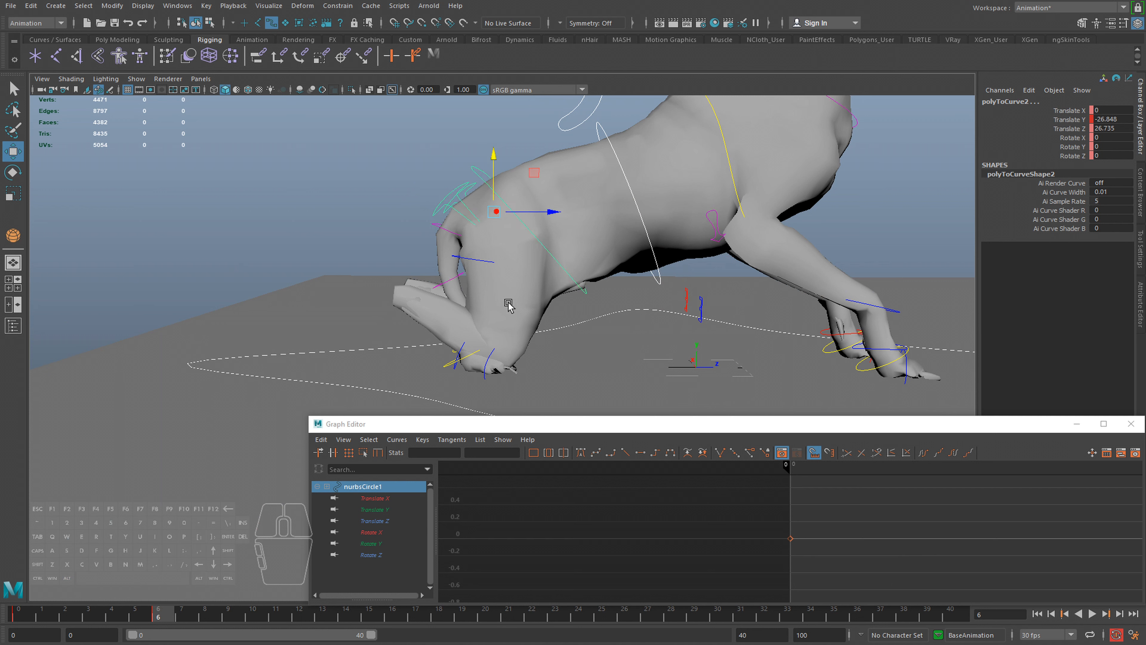
pyautogui.press('e')
pyautogui.moveTo(545, 212); pyautogui.dragTo(510, 212)
pyautogui.press('w')
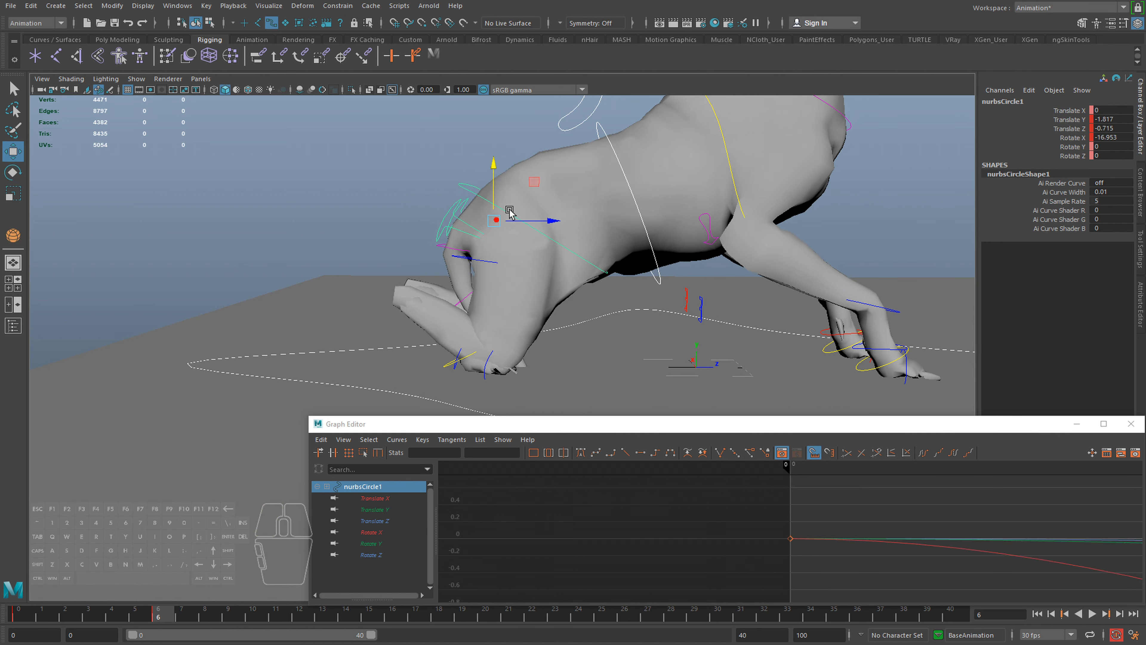
# Pull the body control Move_cc back to about -22.1 Translate Z
pyautogui.keyDown('alt'); pyautogui.moveTo(539, 289); pyautogui.dragTo(538, 280, button='middle'); pyautogui.keyUp('alt')
pyautogui.click(560, 108)
pyautogui.keyDown('alt'); pyautogui.moveTo(585, 136); pyautogui.dragTo(580, 181, button='middle'); pyautogui.keyUp('alt')
pyautogui.press('w')
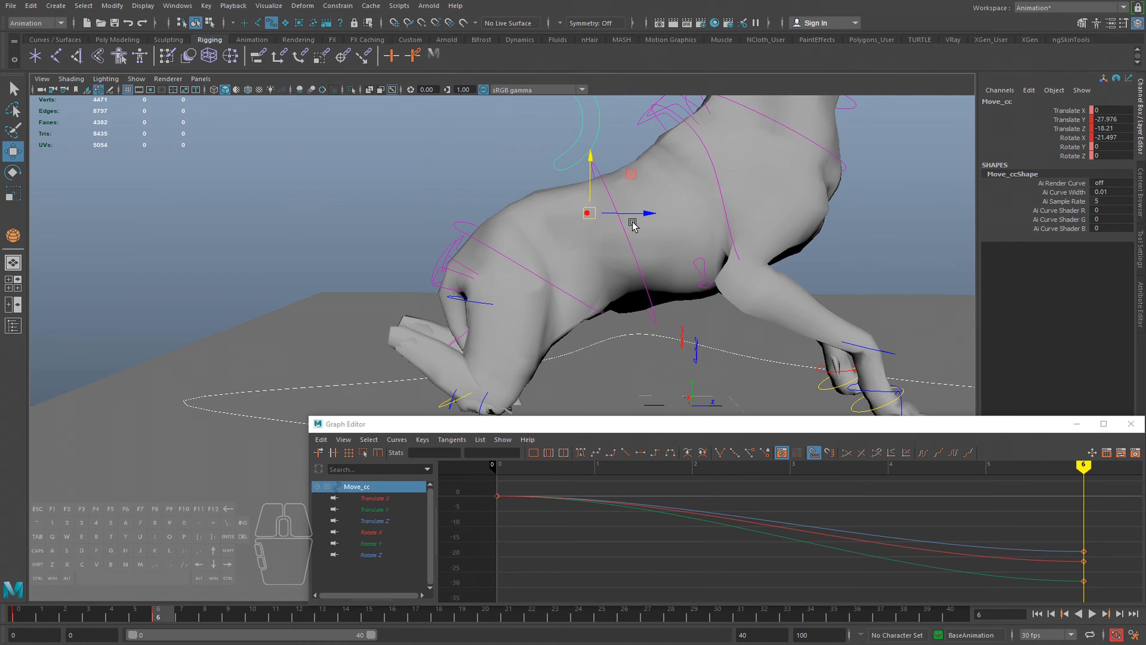
pyautogui.moveTo(642, 212); pyautogui.dragTo(600, 210)
# Readjust both hind foot controls to about -40.3 on Rotate X
pyautogui.keyDown('alt'); pyautogui.moveTo(599, 212); pyautogui.dragTo(553, 244, button='right'); pyautogui.keyUp('alt')
pyautogui.keyDown('alt'); pyautogui.moveTo(553, 244); pyautogui.dragTo(553, 205, button='middle'); pyautogui.keyUp('alt')
pyautogui.keyDown('alt'); pyautogui.moveTo(510, 384); pyautogui.dragTo(431, 344); pyautogui.keyUp('alt')
pyautogui.press('q')
pyautogui.click(431, 343)
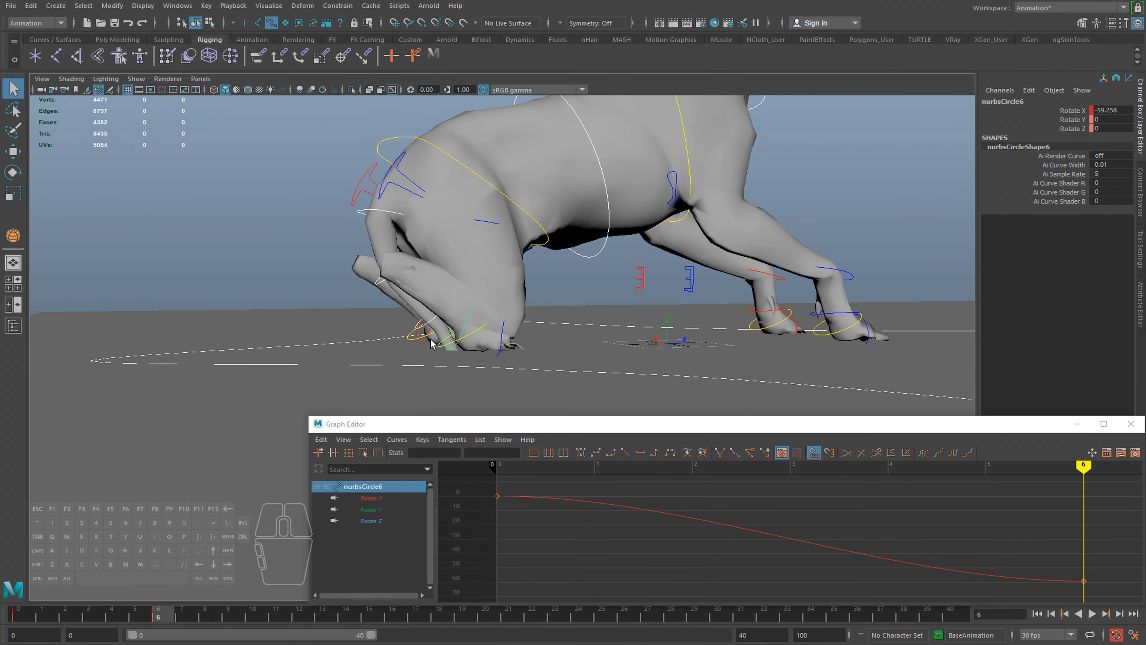
pyautogui.keyDown('shift'); pyautogui.click(418, 324); pyautogui.keyUp('shift')
pyautogui.press('e')
pyautogui.moveTo(403, 277); pyautogui.dragTo(611, 238)
# Raise the body control Move_cc slightly in the crouch pose
pyautogui.click(544, 143)
pyautogui.press('w')
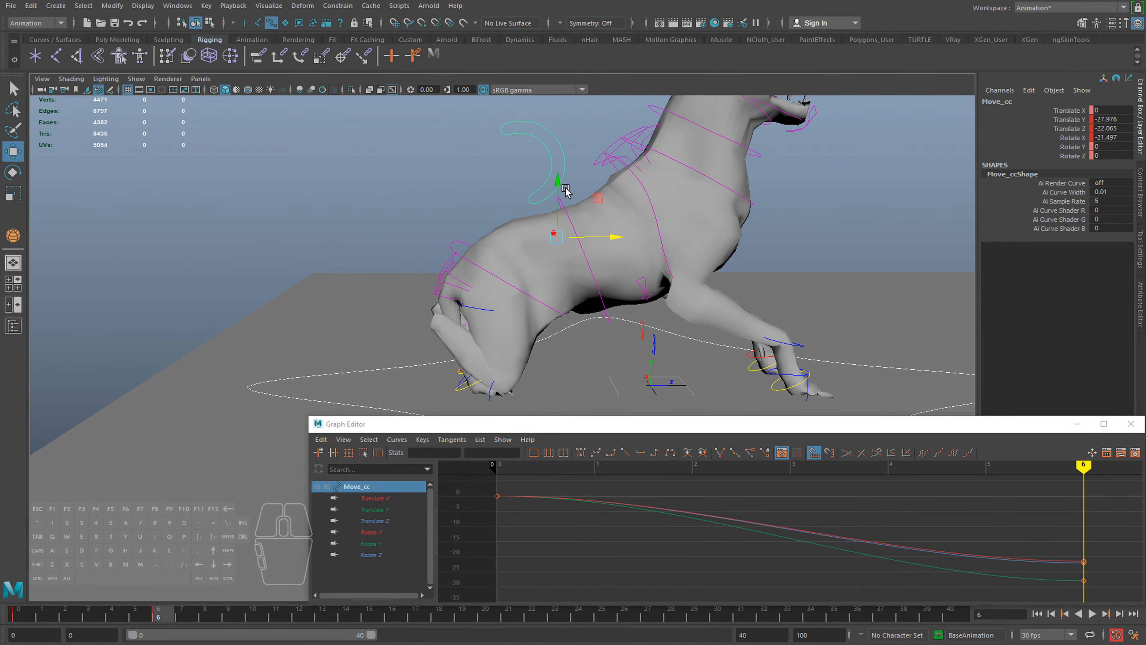
pyautogui.moveTo(558, 183); pyautogui.dragTo(558, 157)
# Rotate both hind foot controls further to about -53.5 on Rotate X
pyautogui.press('q')
pyautogui.keyDown('alt'); pyautogui.moveTo(458, 338); pyautogui.dragTo(465, 379); pyautogui.keyUp('alt')
pyautogui.click(464, 385)
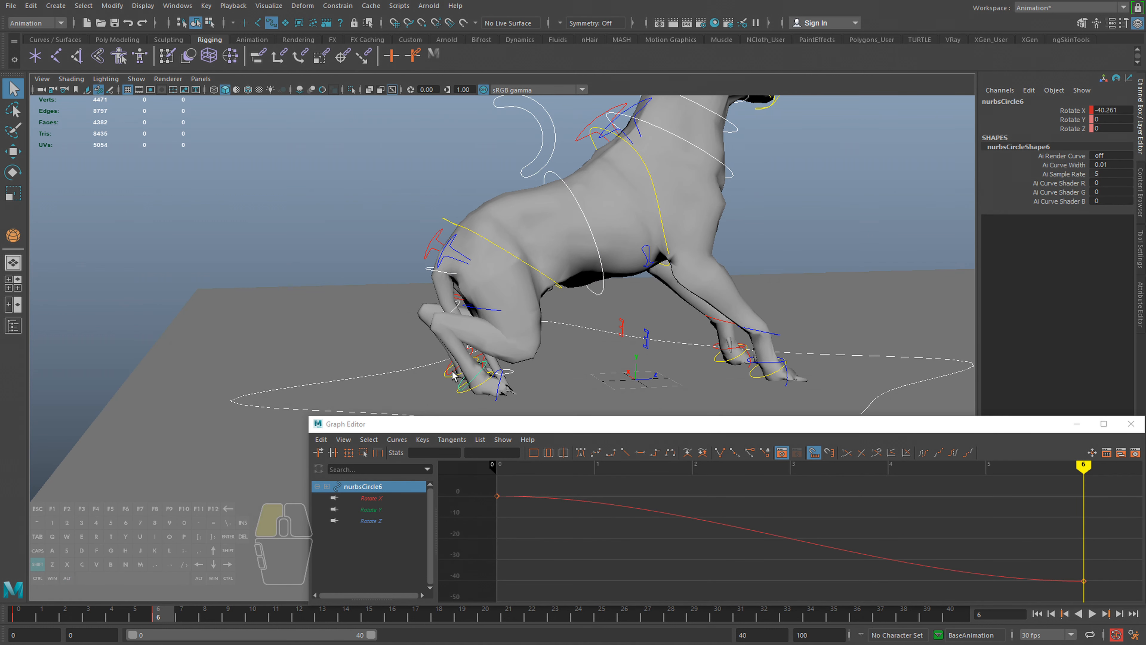
pyautogui.keyDown('shift'); pyautogui.click(453, 375); pyautogui.keyUp('shift')
pyautogui.press('e')
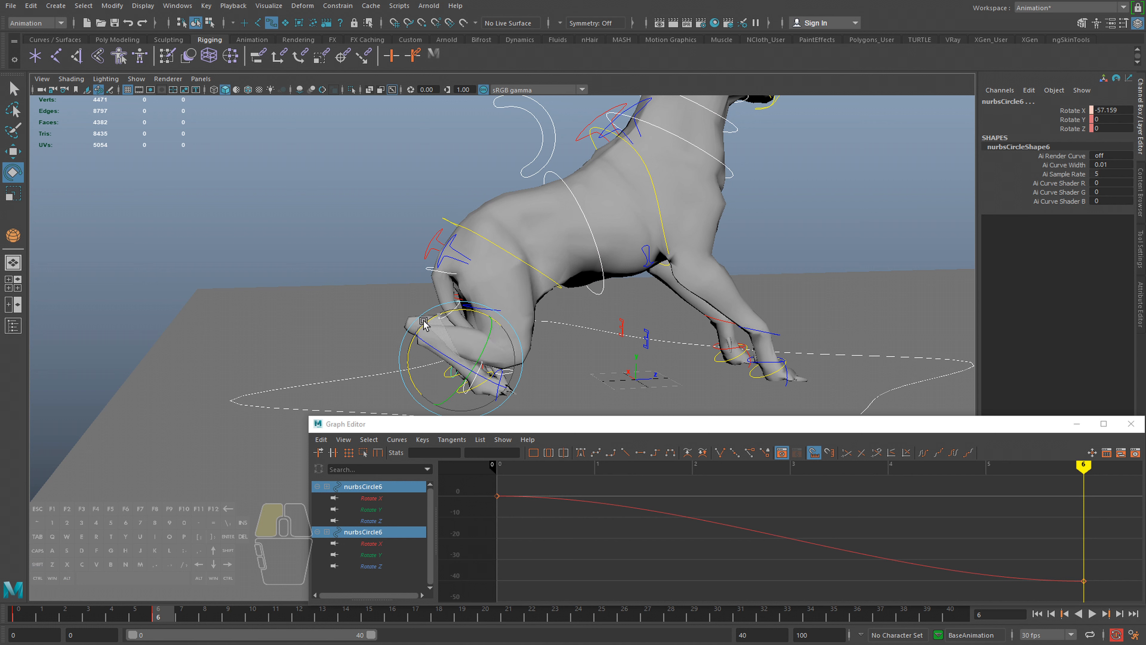
pyautogui.keyDown('alt'); pyautogui.moveTo(428, 321); pyautogui.dragTo(518, 192); pyautogui.keyUp('alt')
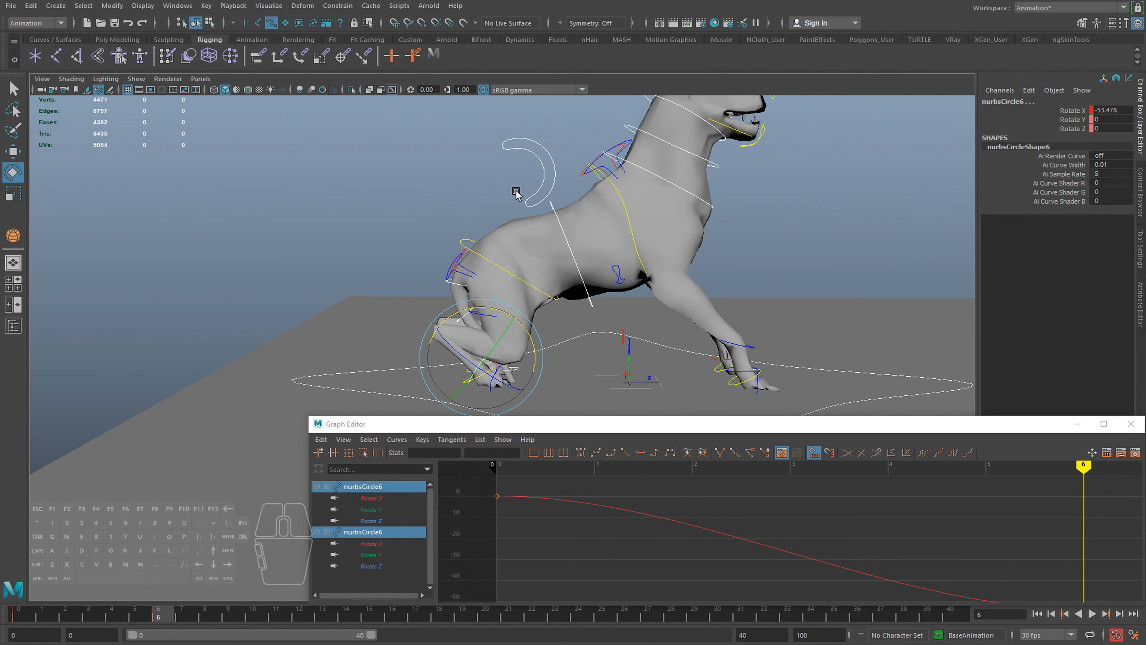
# Shift Move_cc slightly farther back along the Z axis
pyautogui.click(532, 165)
pyautogui.press('w')
pyautogui.moveTo(596, 230); pyautogui.dragTo(575, 235)
# Bend both hind foot controls to about -70.6 on Rotate X
pyautogui.click(479, 365)
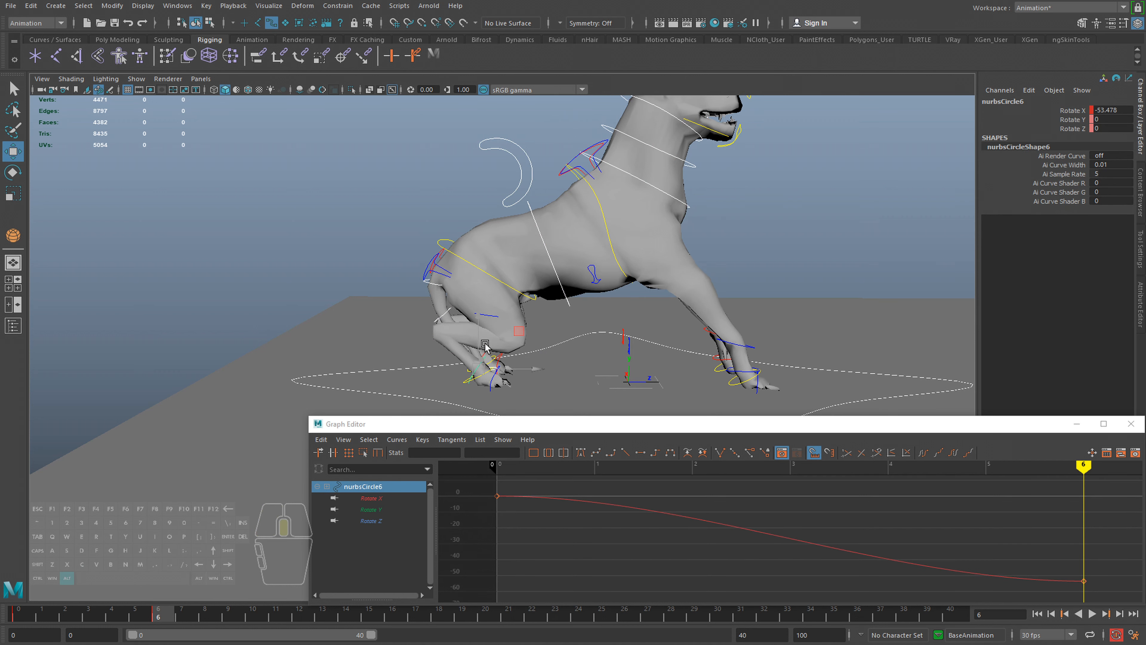
pyautogui.keyDown('alt'); pyautogui.moveTo(483, 362); pyautogui.dragTo(483, 322, button='middle'); pyautogui.keyUp('alt')
pyautogui.press('q')
pyautogui.keyDown('shift'); pyautogui.click(485, 314); pyautogui.keyUp('shift')
pyautogui.press('e')
pyautogui.moveTo(515, 277); pyautogui.dragTo(475, 265)
# Try rotating the near hind paw with controls nurbsCircle146 and nurbsCircle39, turning nurbsCircle39 to about 36.5 on Rotate X
pyautogui.keyDown('alt'); pyautogui.moveTo(485, 375); pyautogui.dragTo(500, 347, button='middle'); pyautogui.keyUp('alt')
pyautogui.keyDown('alt'); pyautogui.moveTo(500, 347); pyautogui.dragTo(563, 357, button='right'); pyautogui.keyUp('alt')
pyautogui.scroll(2, 472, 281)
pyautogui.keyDown('alt'); pyautogui.moveTo(472, 281); pyautogui.dragTo(516, 285); pyautogui.keyUp('alt')
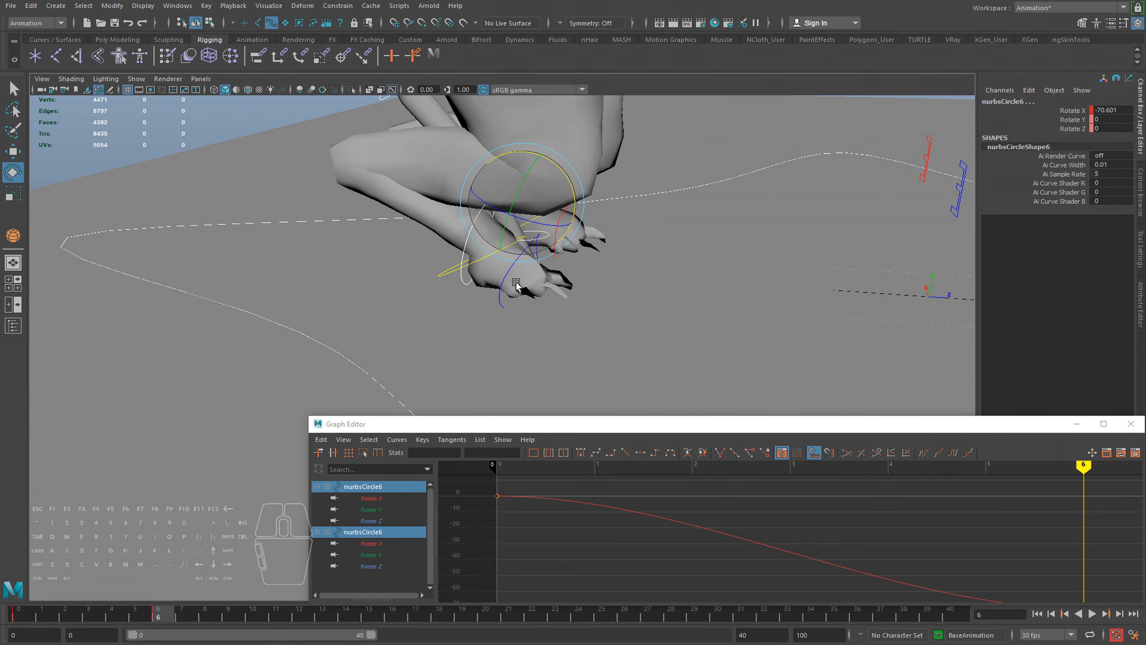
pyautogui.press('q')
pyautogui.moveTo(517, 244)
pyautogui.keyDown('alt'); pyautogui.mouseDown()
pyautogui.moveTo(526, 229)
pyautogui.moveTo(552, 240)
pyautogui.moveTo(498, 246)
pyautogui.mouseUp(); pyautogui.keyUp('alt')
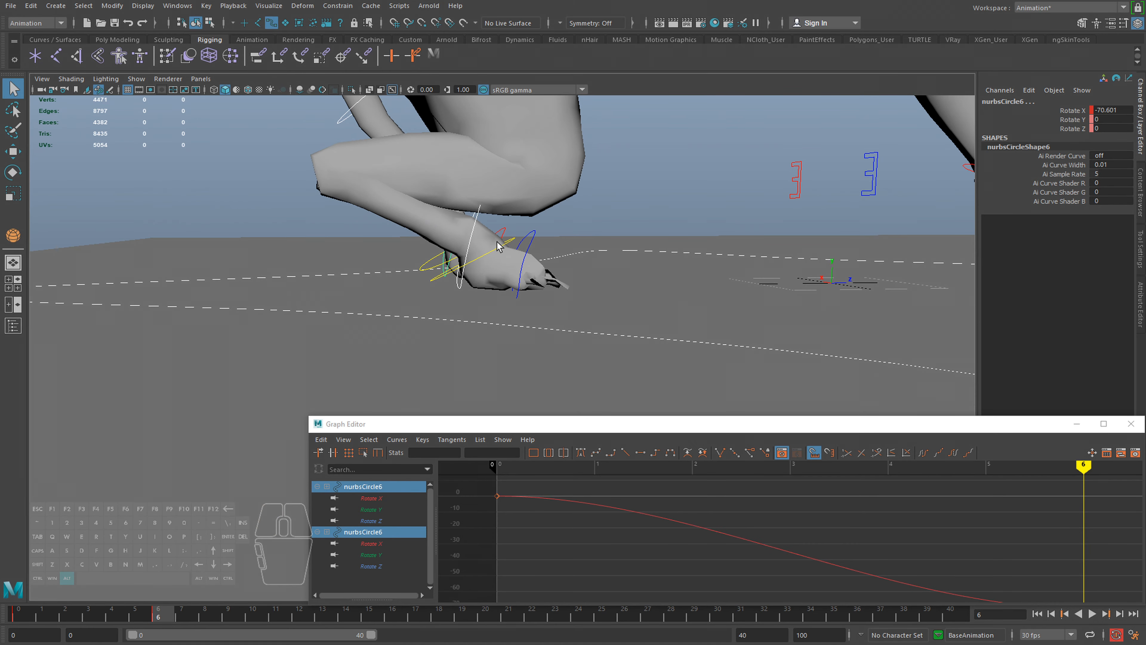
pyautogui.click(486, 256)
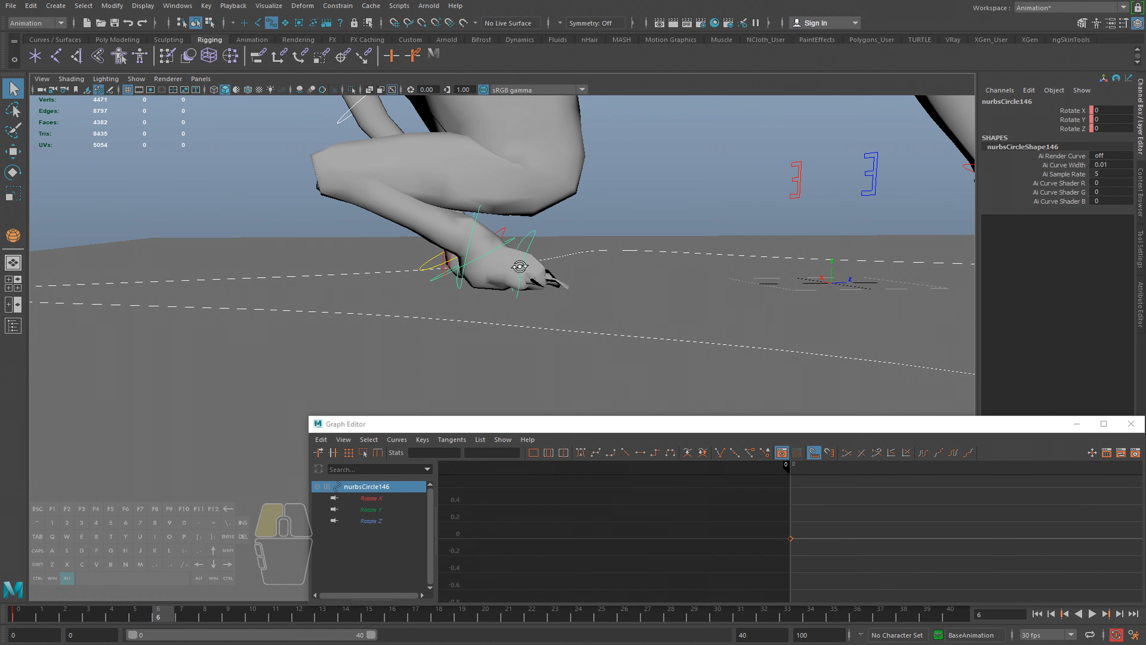
pyautogui.press('e')
pyautogui.moveTo(501, 194); pyautogui.dragTo(479, 187)
pyautogui.press('q')
pyautogui.click(532, 254)
pyautogui.press('e')
pyautogui.moveTo(550, 223); pyautogui.dragTo(444, 285)
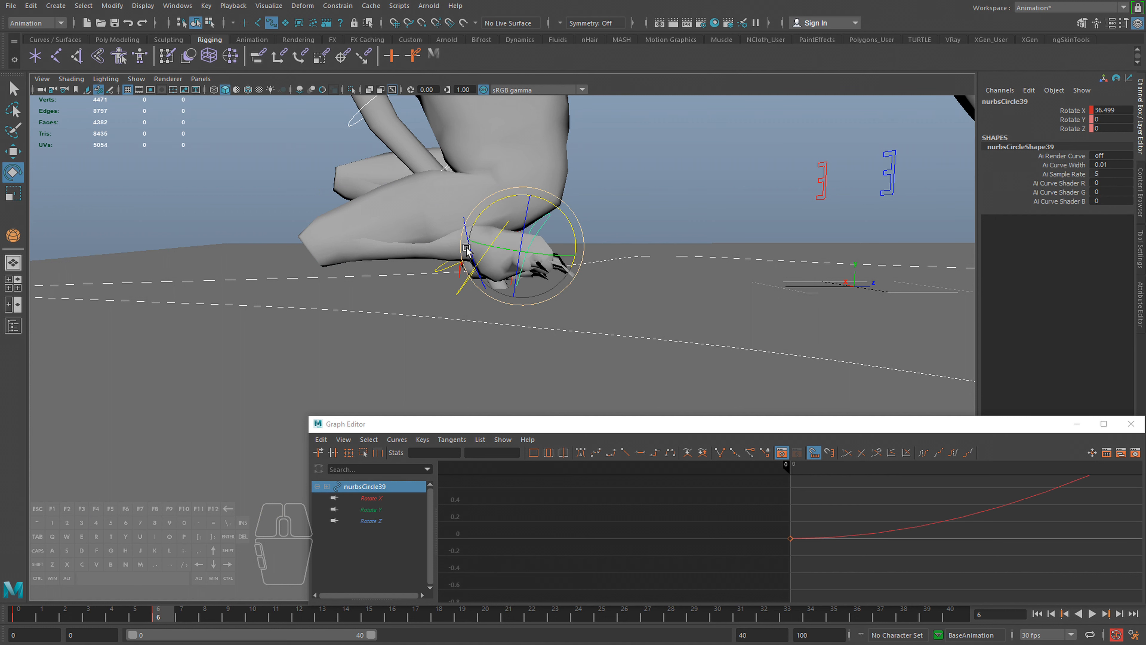
# Try lowering nurbsCircle153 at the near hind leg to about -2.7 Translate Y
pyautogui.press('q')
pyautogui.click(467, 231)
pyautogui.keyDown('alt'); pyautogui.moveTo(411, 164); pyautogui.dragTo(409, 219, button='middle'); pyautogui.keyUp('alt')
pyautogui.press('w')
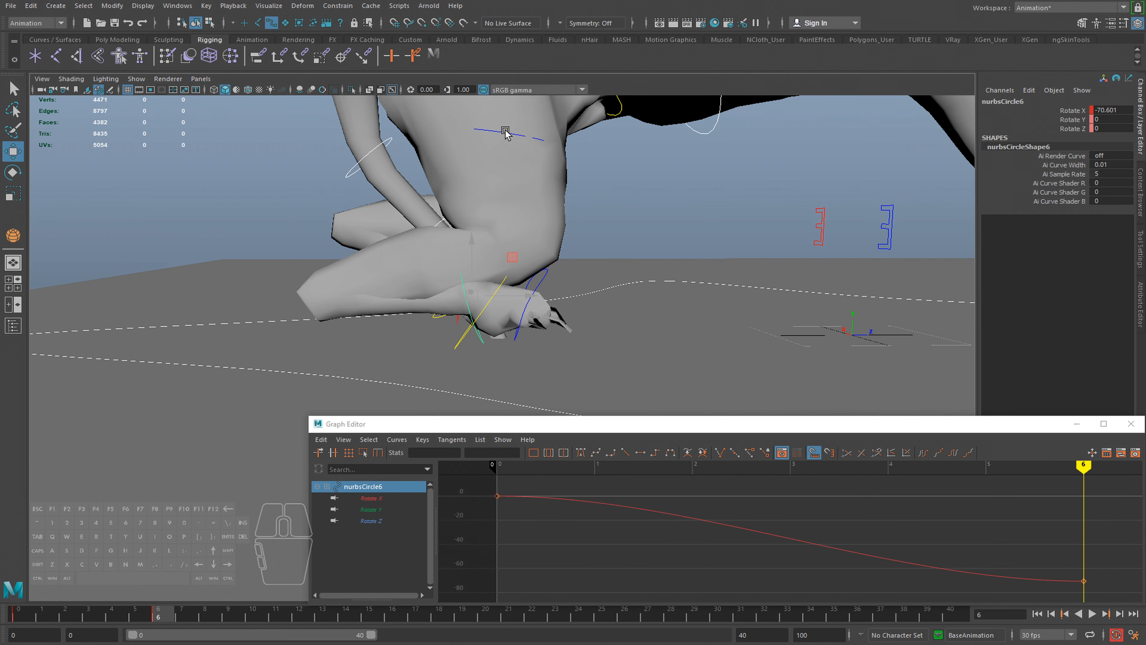
pyautogui.click(506, 133)
pyautogui.moveTo(493, 104); pyautogui.dragTo(490, 132)
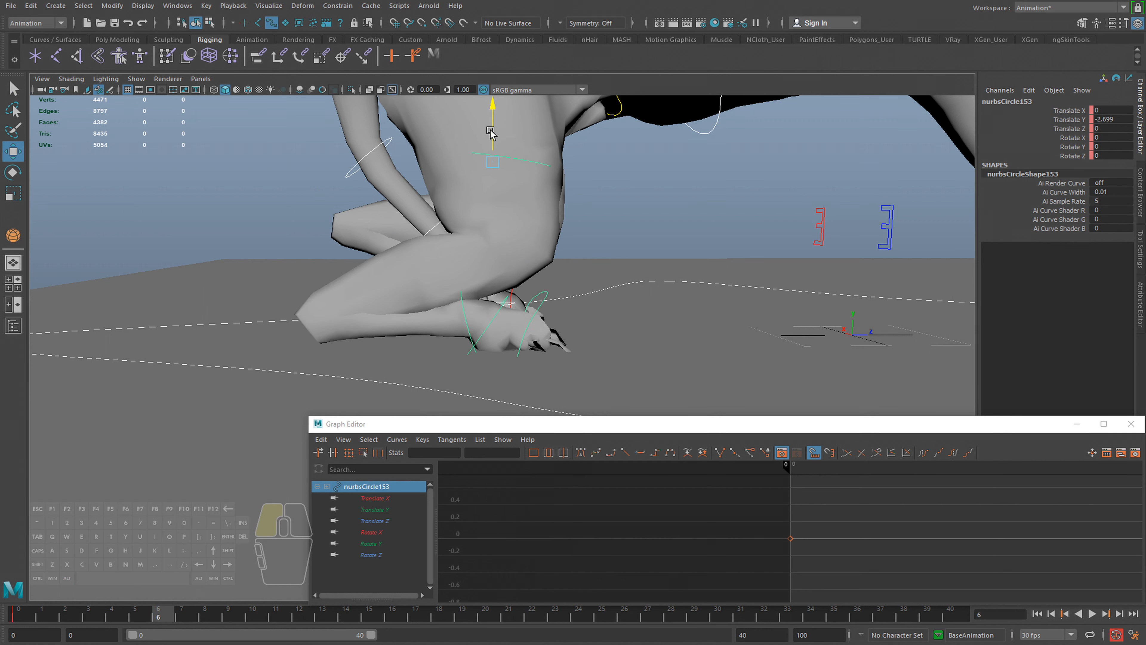
# Undo the trial edits to the near hind leg and paw, keeping the foot controls at about -70.6 Rotate X
pyautogui.hotkey('ctrl', 'z')
pyautogui.hotkey('ctrl', 'z')
pyautogui.hotkey('ctrl', 'z')
pyautogui.hotkey('ctrl', 'z')
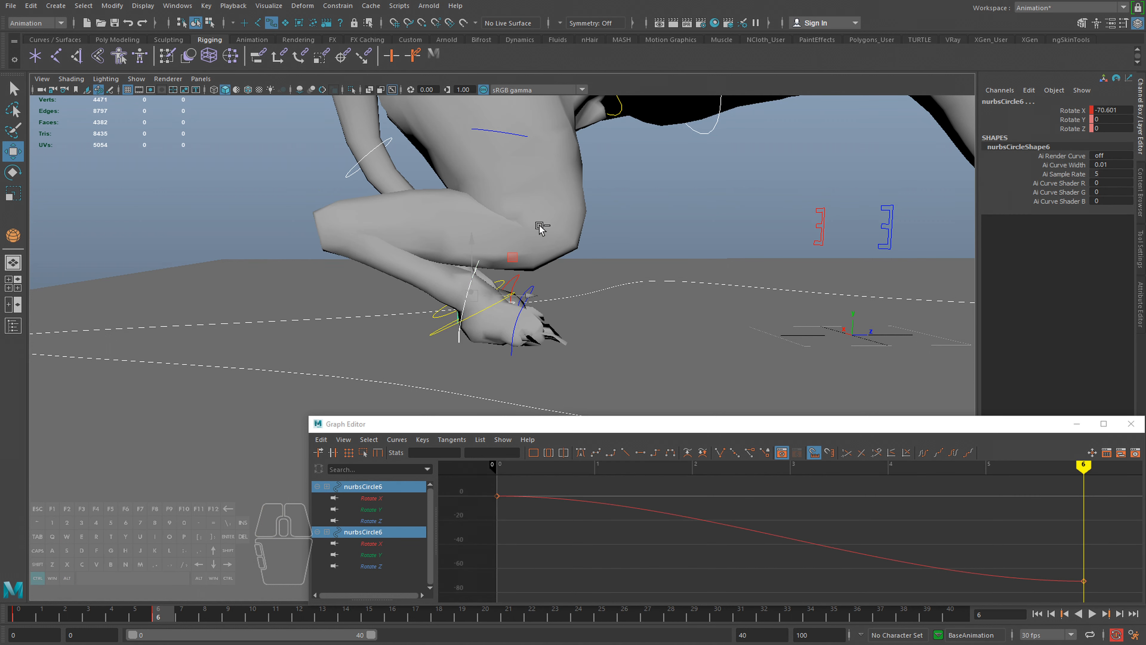
pyautogui.hotkey('shift', 'z')
pyautogui.hotkey('ctrl', 'z')
pyautogui.hotkey('ctrl', 'z')
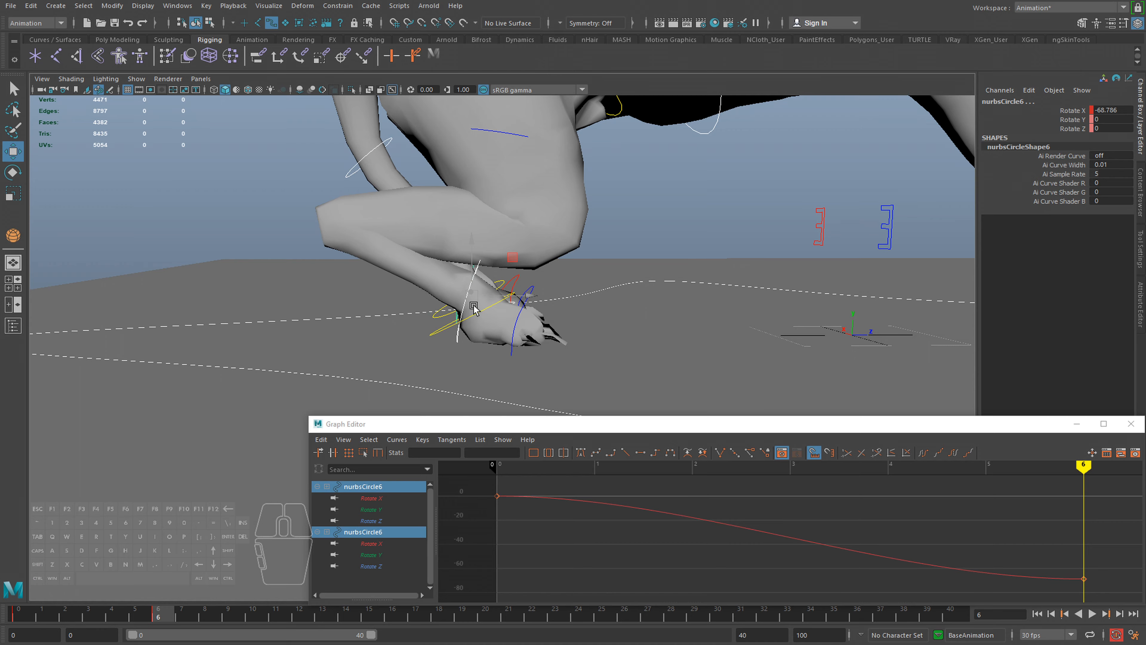
pyautogui.hotkey('shift', 'z')
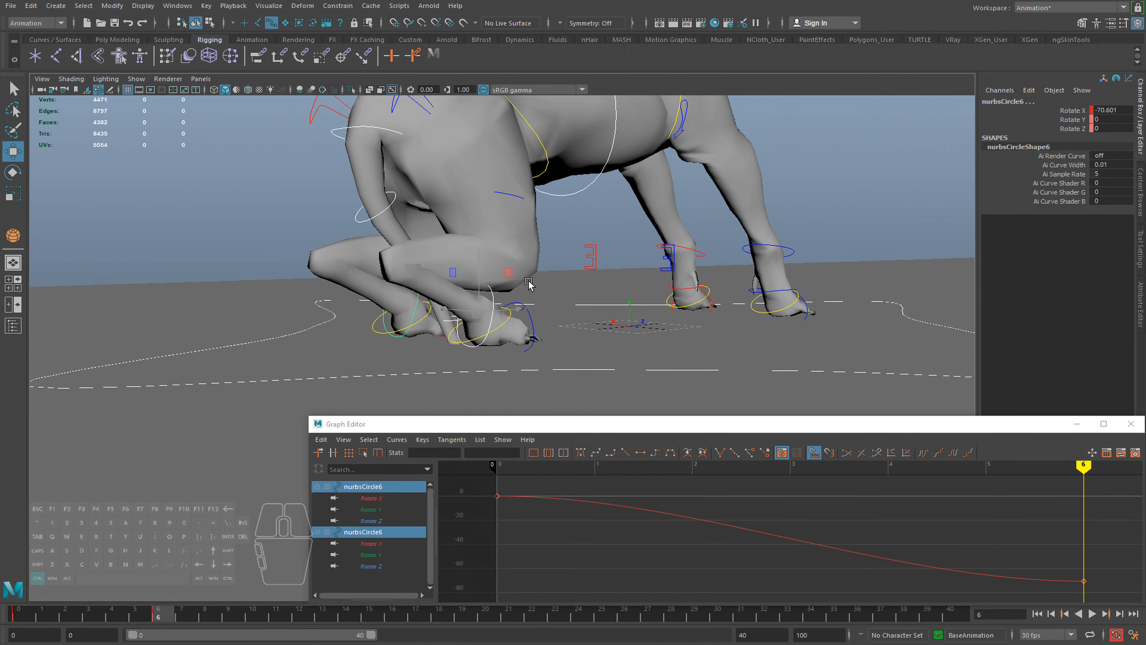
# Deepen the crouch by moving Move_cc to about -25.8 Translate Y and -32.6 Translate Z
pyautogui.keyDown('alt'); pyautogui.moveTo(529, 284); pyautogui.dragTo(480, 303); pyautogui.keyUp('alt')
pyautogui.keyDown('alt'); pyautogui.moveTo(479, 303); pyautogui.dragTo(419, 232, button='right'); pyautogui.keyUp('alt')
pyautogui.keyDown('alt'); pyautogui.moveTo(420, 231); pyautogui.dragTo(506, 143); pyautogui.keyUp('alt')
pyautogui.keyDown('alt'); pyautogui.moveTo(507, 143); pyautogui.dragTo(508, 169, button='middle'); pyautogui.keyUp('alt')
pyautogui.moveTo(527, 131); pyautogui.dragTo(594, 210)
pyautogui.moveTo(550, 149); pyautogui.dragTo(549, 158)
pyautogui.moveTo(604, 214); pyautogui.dragTo(594, 216)
pyautogui.moveTo(540, 158); pyautogui.dragTo(540, 169)
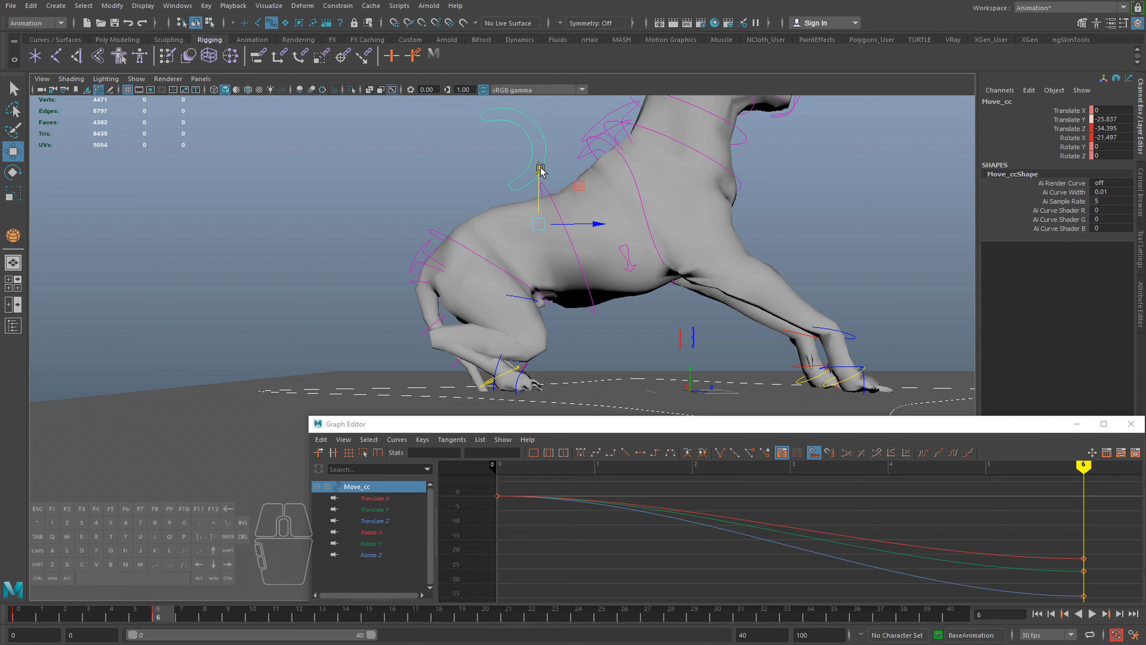
pyautogui.keyDown('alt'); pyautogui.moveTo(607, 253); pyautogui.dragTo(579, 230, button='right'); pyautogui.keyUp('alt')
pyautogui.moveTo(590, 243); pyautogui.dragTo(597, 244)
pyautogui.keyDown('alt'); pyautogui.moveTo(671, 283); pyautogui.dragTo(621, 298, button='right'); pyautogui.keyUp('alt')
pyautogui.keyDown('alt'); pyautogui.moveTo(622, 298); pyautogui.dragTo(570, 256, button='middle'); pyautogui.keyUp('alt')
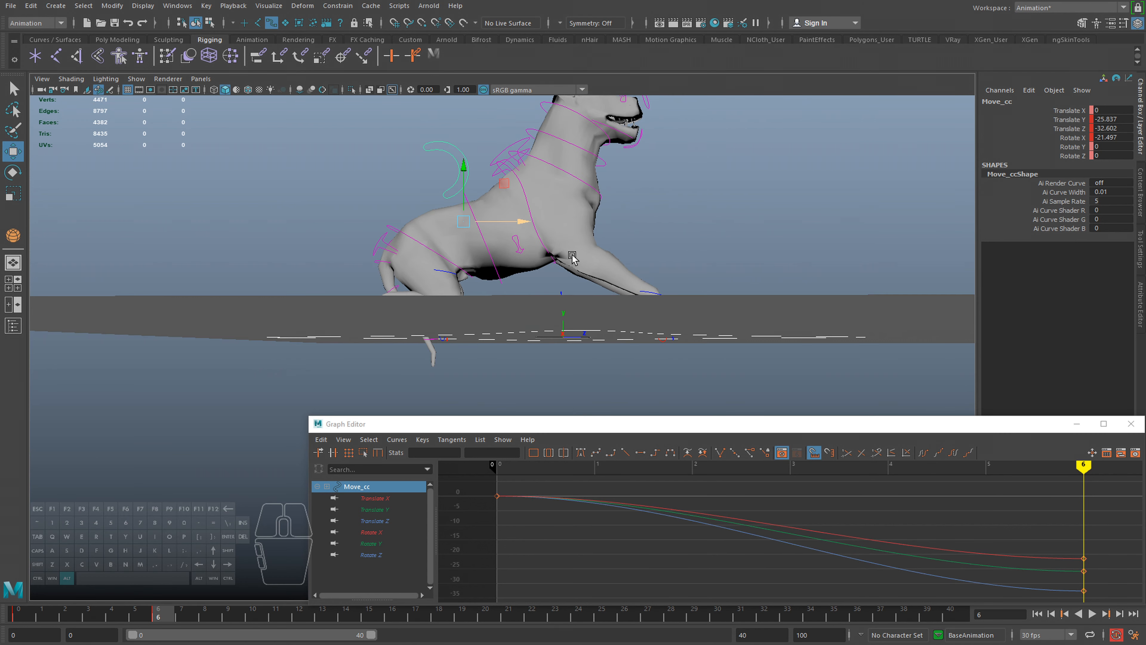
# Rotate both front foot controls to about -25.3 Rotate X, 3.2 Rotate Y and 1.5 Rotate Z
pyautogui.keyDown('alt'); pyautogui.moveTo(571, 256); pyautogui.dragTo(591, 289); pyautogui.keyUp('alt')
pyautogui.keyDown('alt'); pyautogui.moveTo(610, 294); pyautogui.dragTo(663, 310, button='right'); pyautogui.keyUp('alt')
pyautogui.press('q')
pyautogui.click(702, 311)
pyautogui.keyDown('shift'); pyautogui.click(682, 313); pyautogui.keyUp('shift')
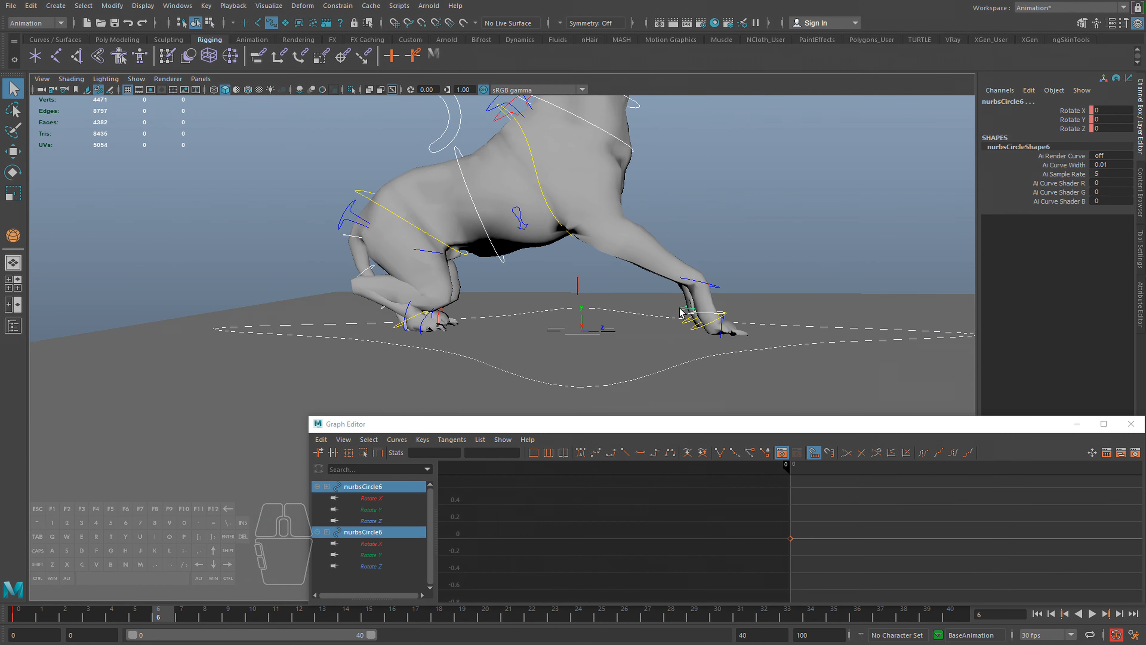
pyautogui.press('e')
pyautogui.moveTo(684, 277); pyautogui.dragTo(650, 278)
# Play back the move into the crouch to judge it, and return to frame 6
pyautogui.keyDown('alt'); pyautogui.moveTo(576, 337); pyautogui.dragTo(553, 310, button='right'); pyautogui.keyUp('alt')
pyautogui.keyDown('alt'); pyautogui.moveTo(552, 309); pyautogui.dragTo(546, 334, button='middle'); pyautogui.keyUp('alt')
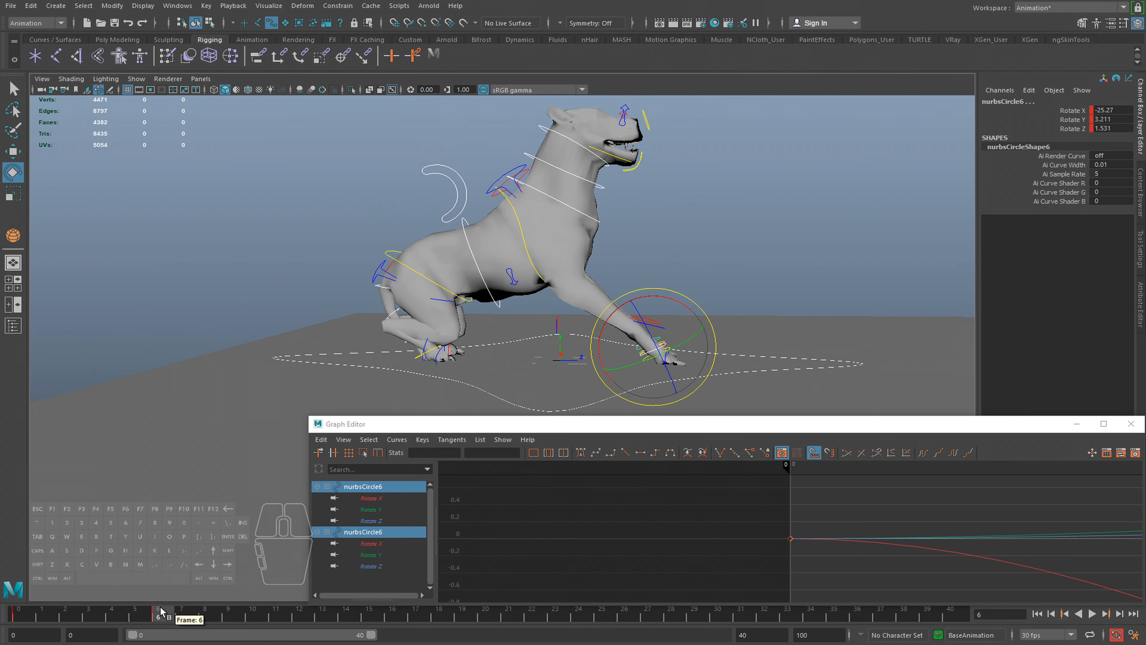
pyautogui.hotkey('alt', 'v')
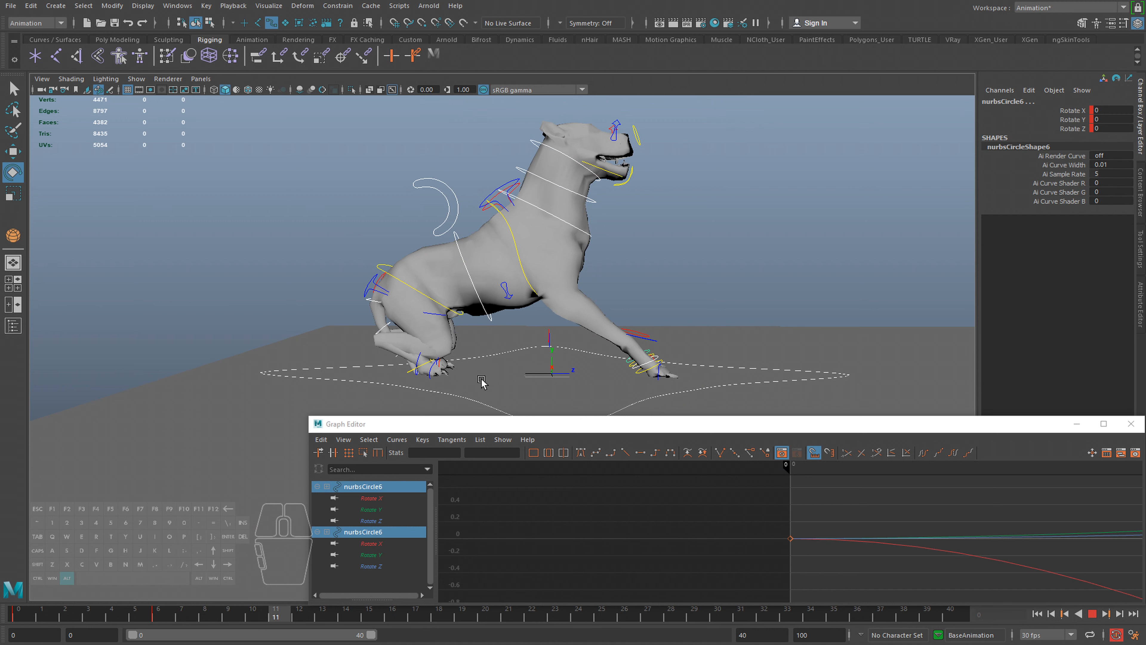
pyautogui.hotkey('alt', 'shift', 'v')
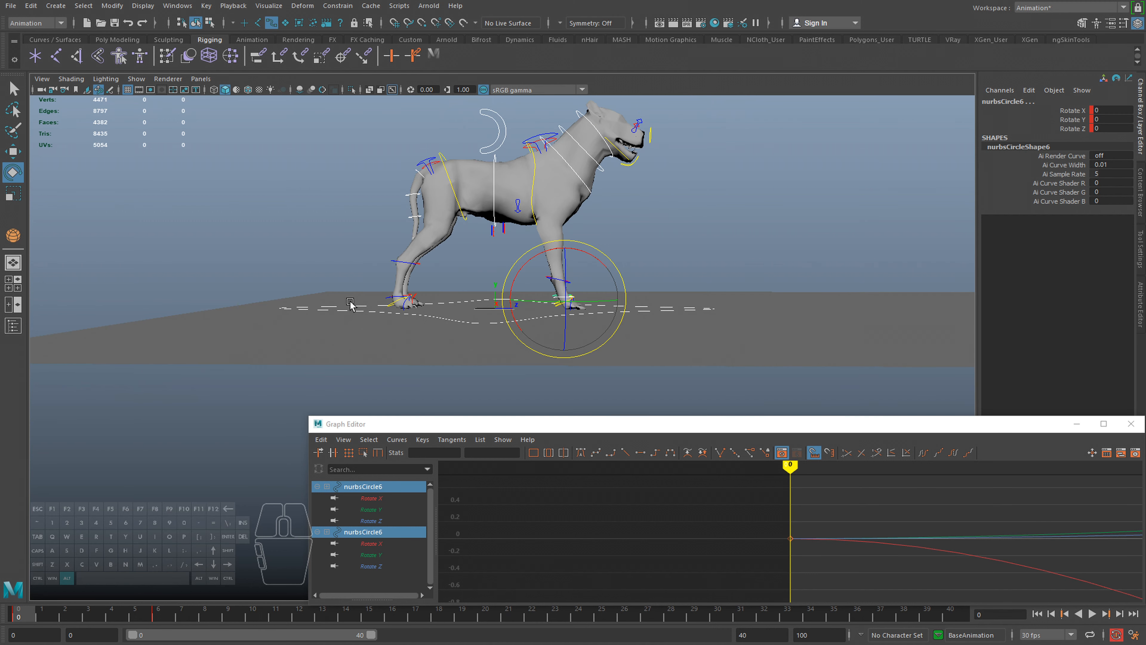
pyautogui.click(161, 616)
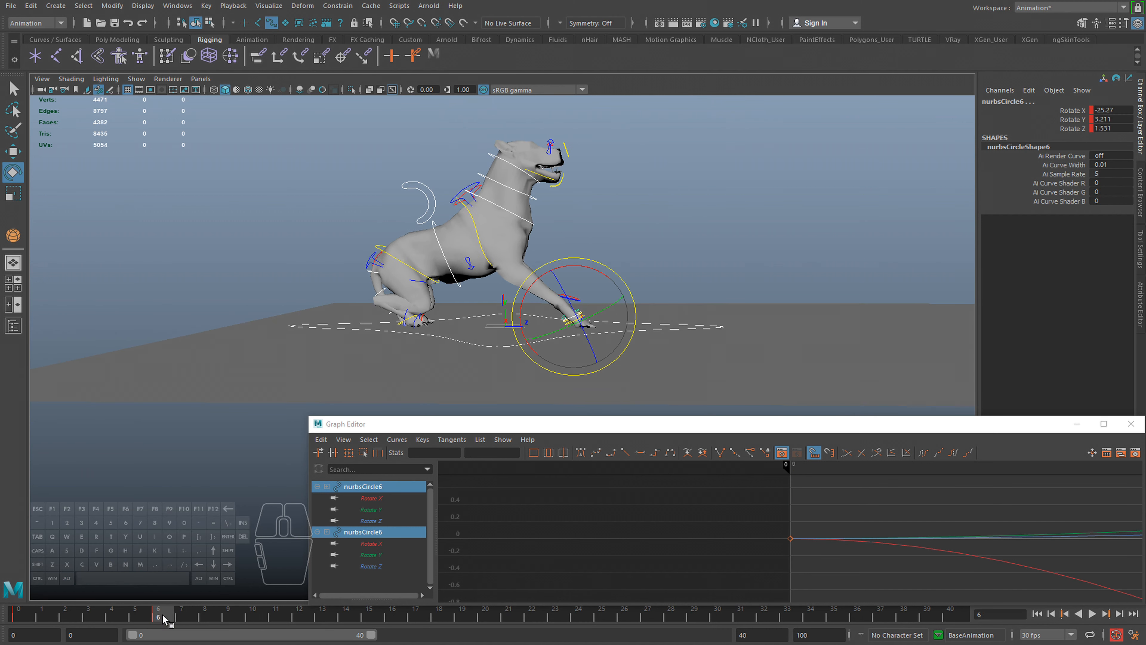
pyautogui.hotkey('alt', 'v')
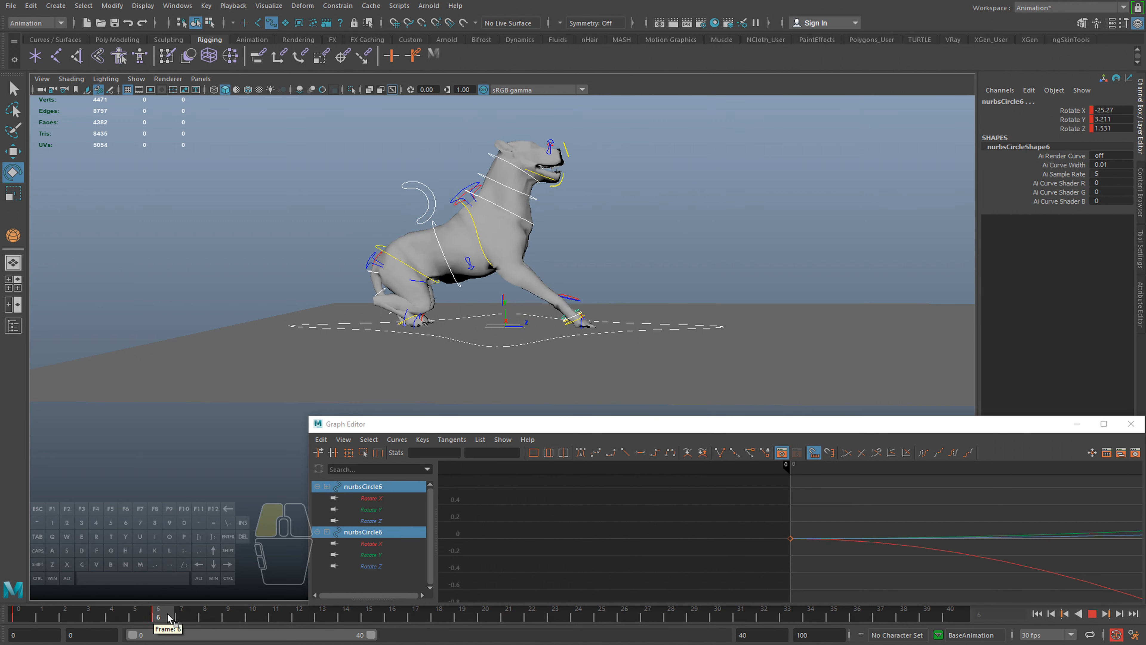
pyautogui.hotkey('alt', 'v')
# Move the body control Move_cc forward to about -18.2 Translate Z
pyautogui.press('w')
pyautogui.click(473, 231)
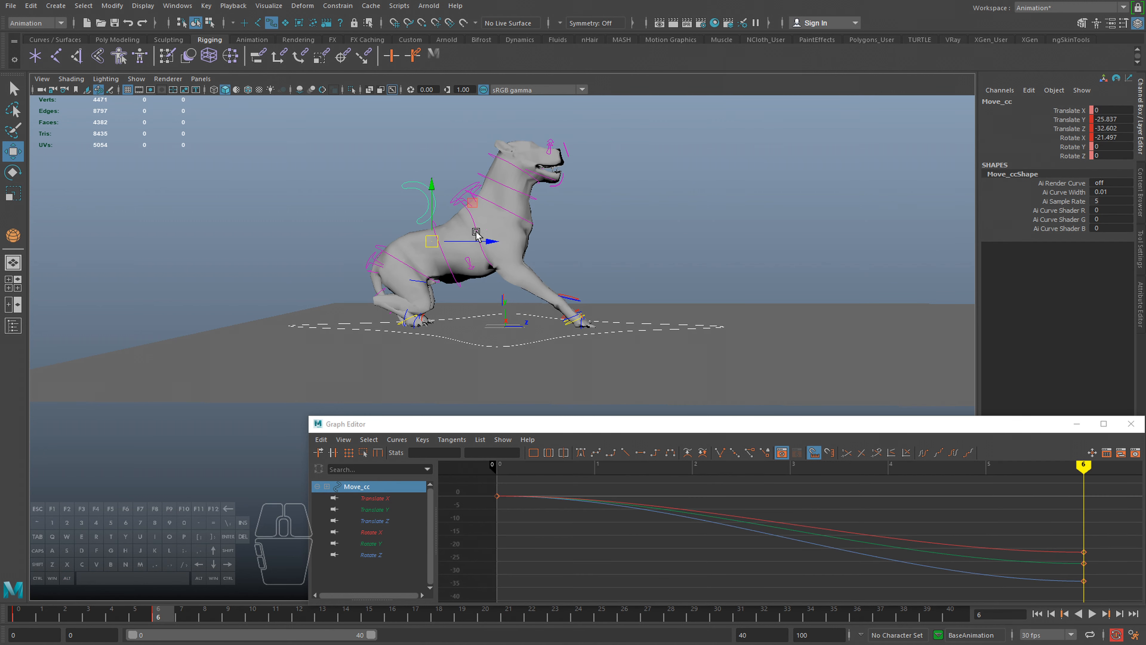
pyautogui.moveTo(492, 242); pyautogui.dragTo(512, 240)
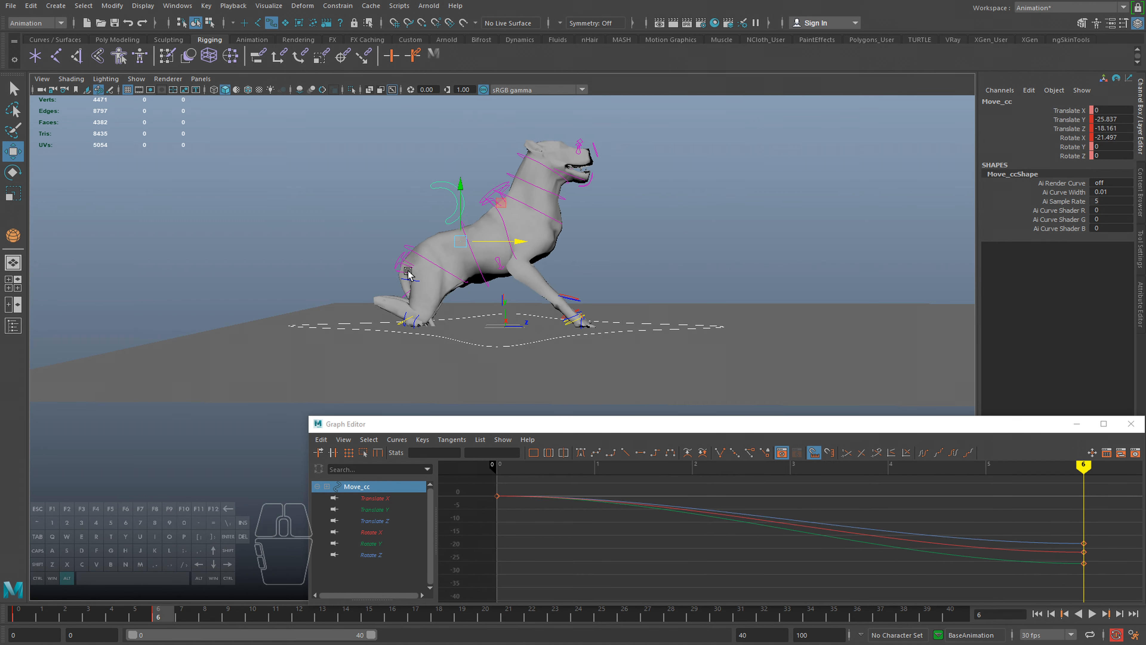
# Rotate both rear foot controls back to about -14.3 Rotate X, 0.6 Rotate Y and 0 Rotate Z
pyautogui.keyDown('alt'); pyautogui.moveTo(424, 312); pyautogui.dragTo(452, 287, button='middle'); pyautogui.keyUp('alt')
pyautogui.keyDown('alt'); pyautogui.moveTo(451, 287); pyautogui.dragTo(471, 316, button='right'); pyautogui.keyUp('alt')
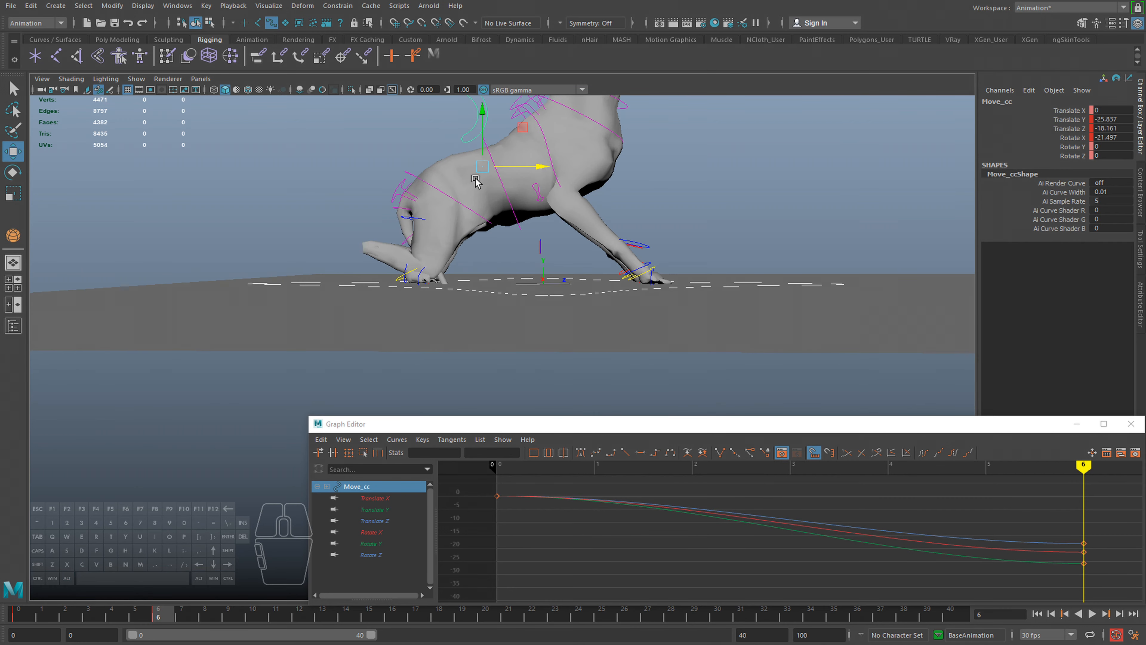
pyautogui.keyDown('alt'); pyautogui.moveTo(476, 182); pyautogui.dragTo(532, 208); pyautogui.keyUp('alt')
pyautogui.press('q')
pyautogui.click(432, 273)
pyautogui.keyDown('alt'); pyautogui.moveTo(376, 276); pyautogui.dragTo(392, 240, button='right'); pyautogui.keyUp('alt')
pyautogui.keyDown('alt'); pyautogui.moveTo(392, 240); pyautogui.dragTo(460, 261, button='middle'); pyautogui.keyUp('alt')
pyautogui.keyDown('alt'); pyautogui.moveTo(467, 239); pyautogui.dragTo(473, 240, button='right'); pyautogui.keyUp('alt')
pyautogui.press('4')
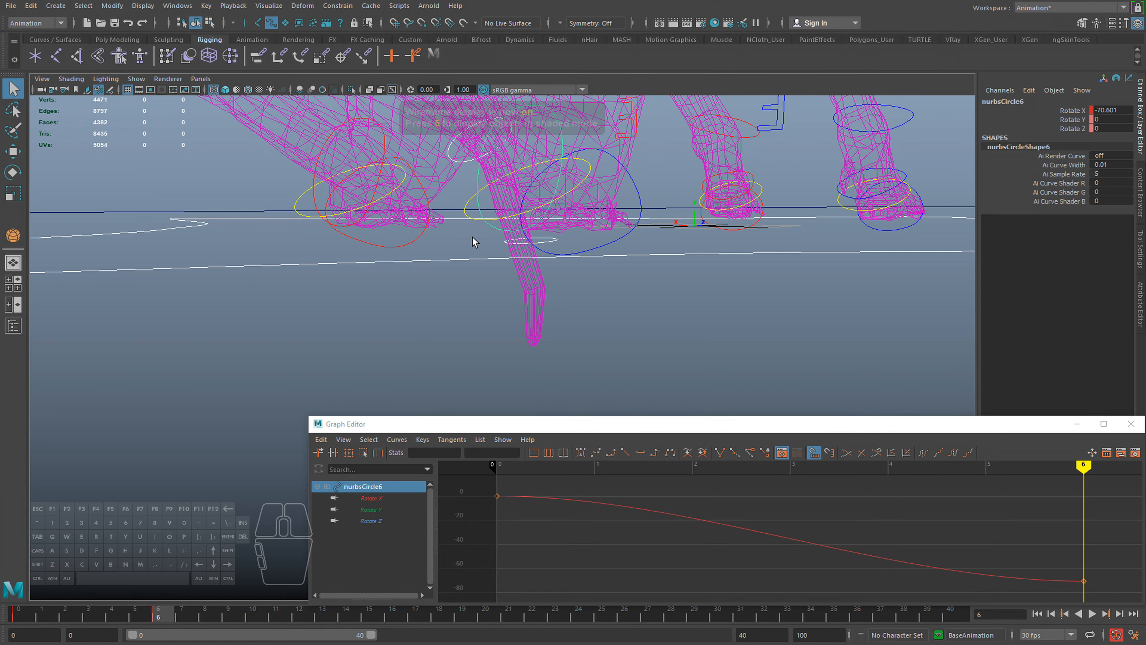
pyautogui.keyDown('alt'); pyautogui.moveTo(413, 195); pyautogui.dragTo(423, 222, button='middle'); pyautogui.keyUp('alt')
pyautogui.press('5')
pyautogui.keyDown('shift'); pyautogui.click(399, 193); pyautogui.keyUp('shift')
pyautogui.keyDown('alt'); pyautogui.moveTo(528, 226); pyautogui.dragTo(497, 222, button='right'); pyautogui.keyUp('alt')
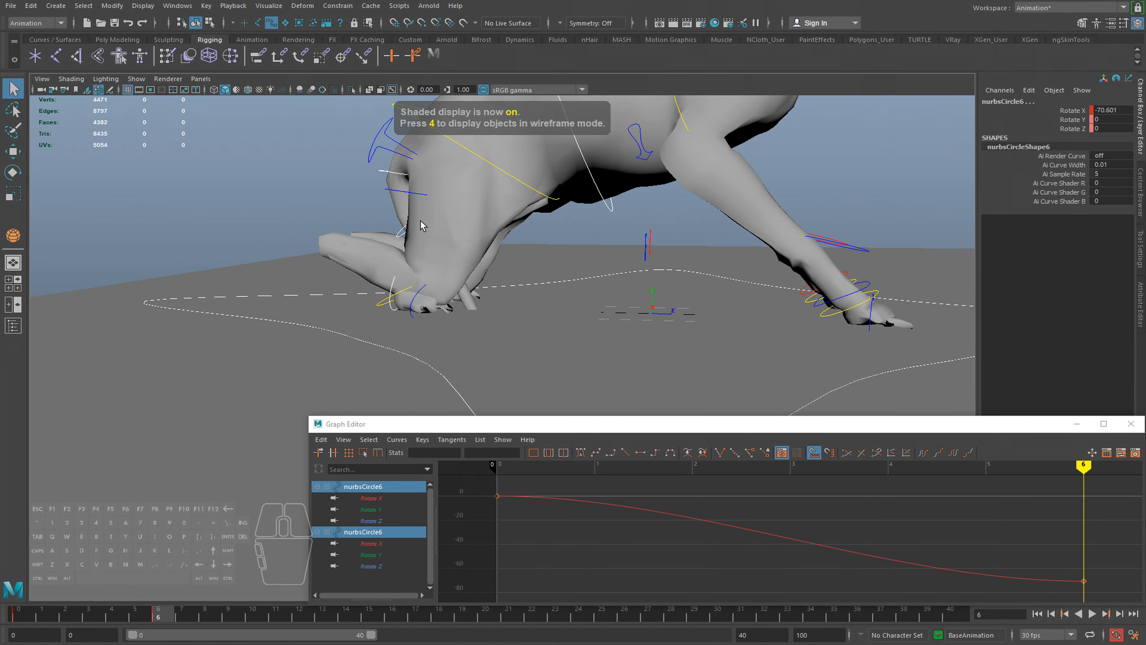
pyautogui.press('e')
pyautogui.moveTo(474, 252); pyautogui.dragTo(485, 274)
pyautogui.keyDown('alt'); pyautogui.moveTo(476, 266); pyautogui.dragTo(345, 220, button='right'); pyautogui.keyUp('alt')
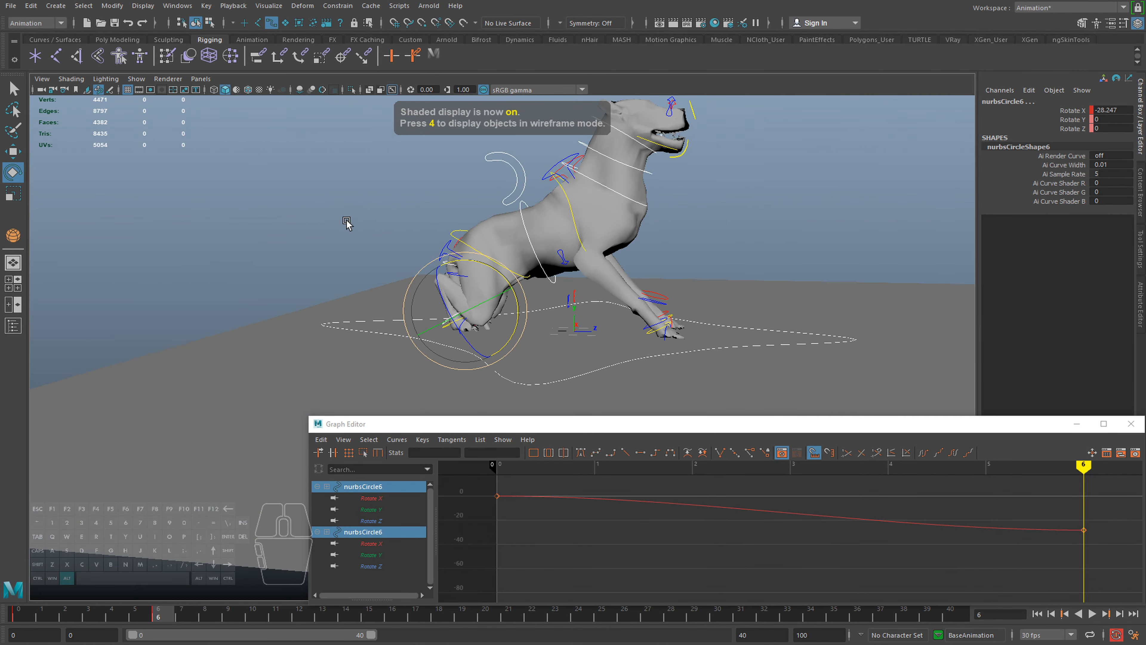
pyautogui.keyDown('alt'); pyautogui.moveTo(346, 221); pyautogui.dragTo(417, 256); pyautogui.keyUp('alt')
pyautogui.moveTo(494, 283)
pyautogui.mouseDown()
pyautogui.moveTo(541, 297)
pyautogui.moveTo(502, 304)
pyautogui.moveTo(507, 295)
pyautogui.mouseUp()
pyautogui.press('q')
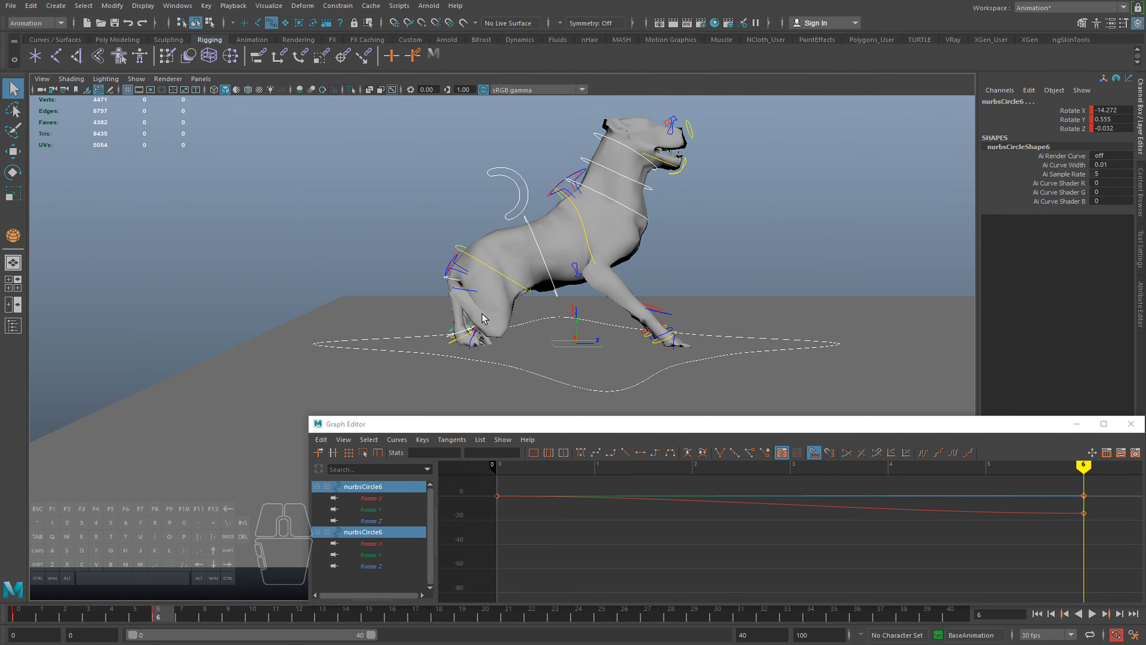
# Overlay the wireframe on the shaded dog to inspect the rear leg mesh, and turn the overlay off again
pyautogui.click(89, 77)
pyautogui.click(99, 195)
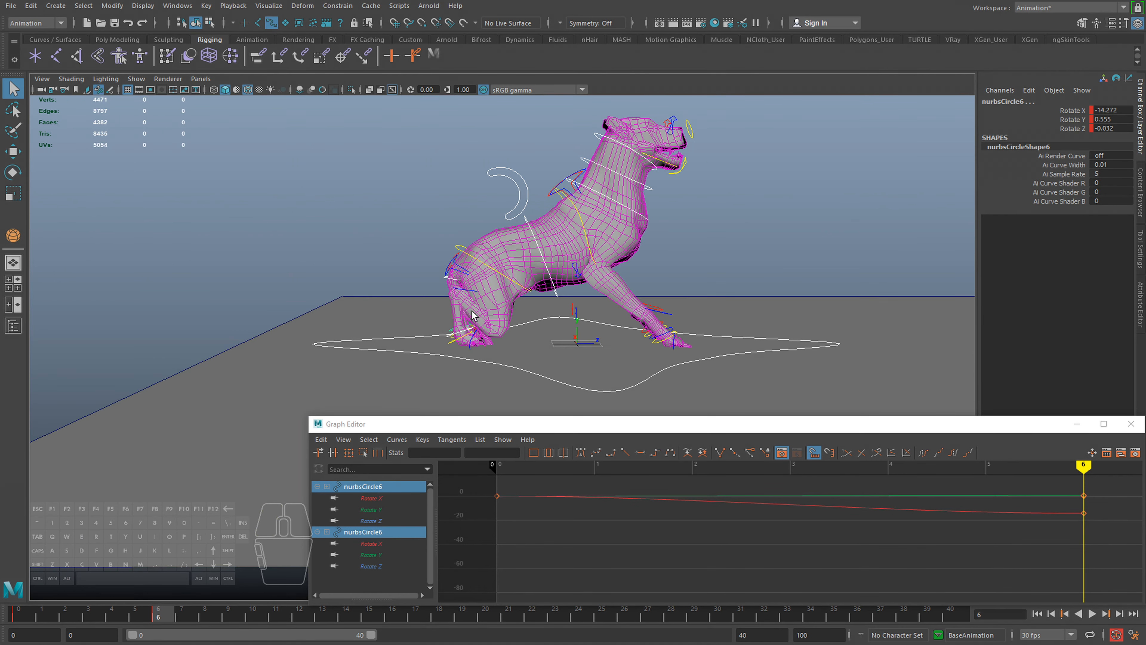
pyautogui.click(371, 290)
pyautogui.keyDown('alt'); pyautogui.moveTo(371, 290); pyautogui.dragTo(461, 300, button='right'); pyautogui.keyUp('alt')
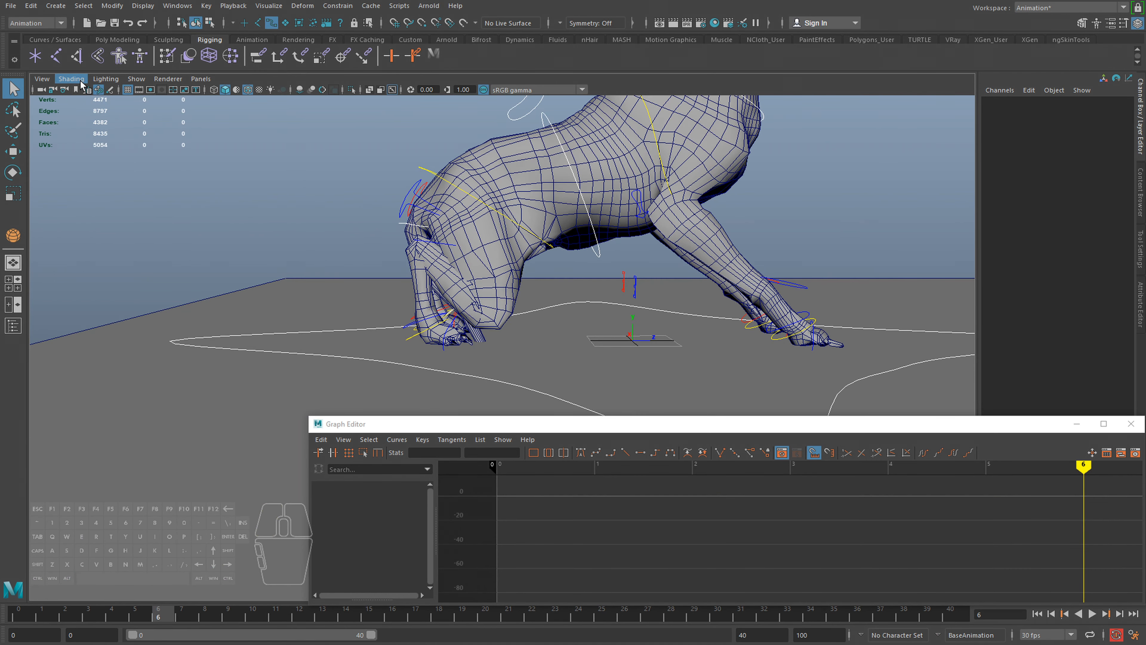
pyautogui.click(82, 83)
pyautogui.click(88, 180)
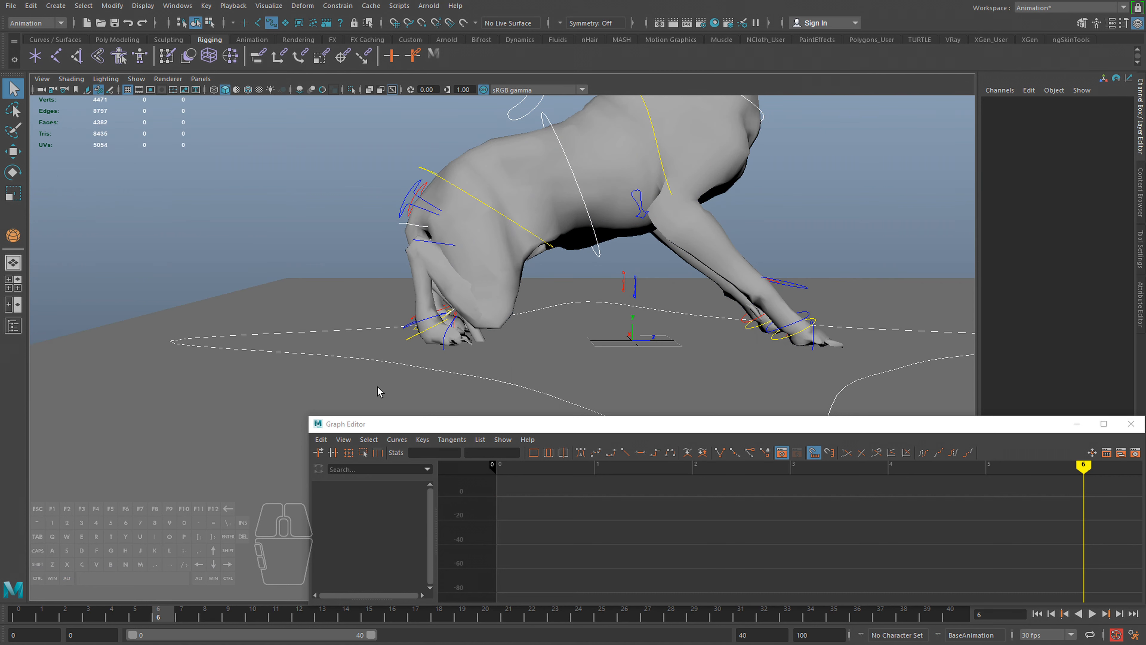
# Play back the motion from frame 0 to judge the crouch, and return to frame 6
pyautogui.moveTo(157, 615); pyautogui.dragTo(16, 614)
pyautogui.keyDown('alt'); pyautogui.moveTo(443, 294); pyautogui.dragTo(366, 298, button='right'); pyautogui.keyUp('alt')
pyautogui.hotkey('alt', 'v')
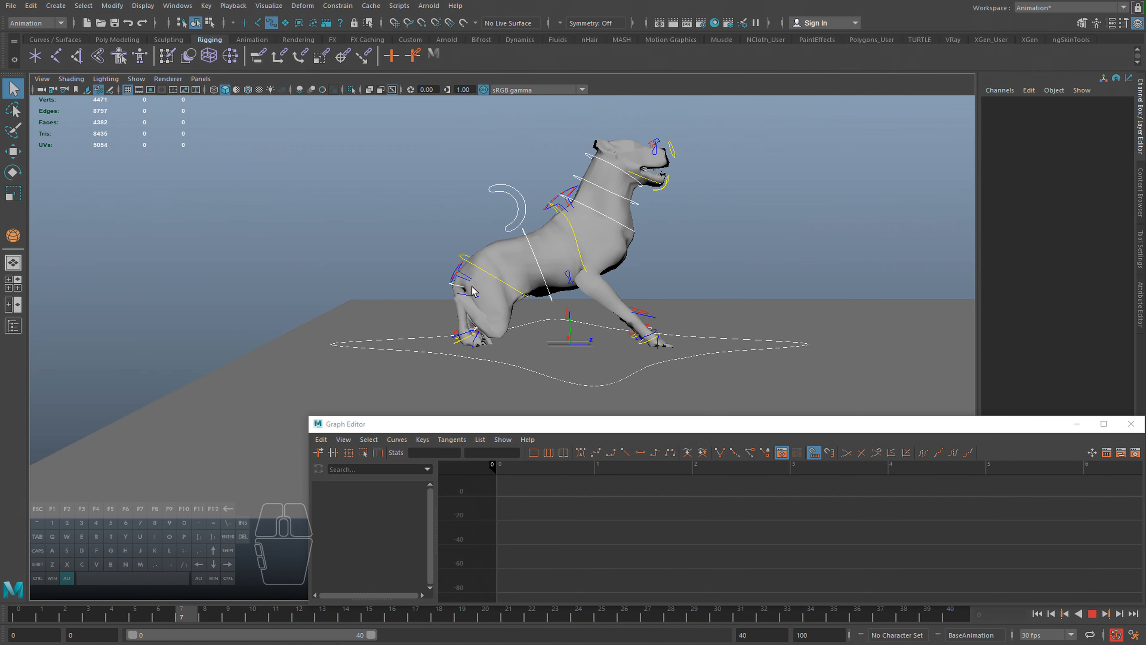
pyautogui.moveTo(90, 615); pyautogui.dragTo(170, 619)
pyautogui.keyDown('alt'); pyautogui.moveTo(470, 289); pyautogui.dragTo(551, 263, button='right'); pyautogui.keyUp('alt')
pyautogui.keyDown('alt'); pyautogui.moveTo(550, 263); pyautogui.dragTo(529, 289, button='middle'); pyautogui.keyUp('alt')
pyautogui.keyDown('alt'); pyautogui.moveTo(555, 177); pyautogui.dragTo(448, 265); pyautogui.keyUp('alt')
pyautogui.keyDown('alt'); pyautogui.moveTo(366, 287); pyautogui.dragTo(380, 280); pyautogui.keyUp('alt')
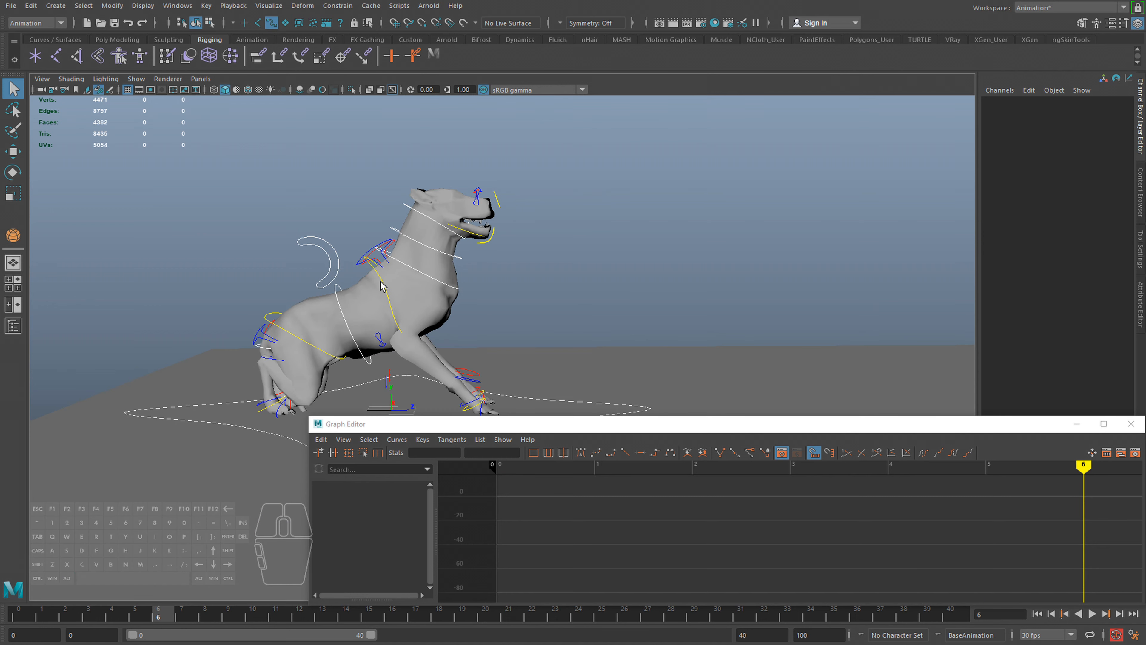
# Rotate the chest control nurbsCircle3 forward and move it to about -1.25 Translate Y and -0.29 Translate Z
pyautogui.click(381, 281)
pyautogui.press('e')
pyautogui.moveTo(430, 240); pyautogui.dragTo(442, 248)
pyautogui.press('w')
pyautogui.moveTo(396, 289); pyautogui.dragTo(392, 248)
# Try to move the mid-back control nurbsCircle161 along its upright axis, and undo the move
pyautogui.click(338, 296)
pyautogui.moveTo(321, 260)
pyautogui.mouseDown()
pyautogui.moveTo(315, 251)
pyautogui.moveTo(330, 284)
pyautogui.moveTo(326, 275)
pyautogui.mouseUp()
pyautogui.hotkey('ctrl', 'z')
pyautogui.hotkey('ctrl', 'z')
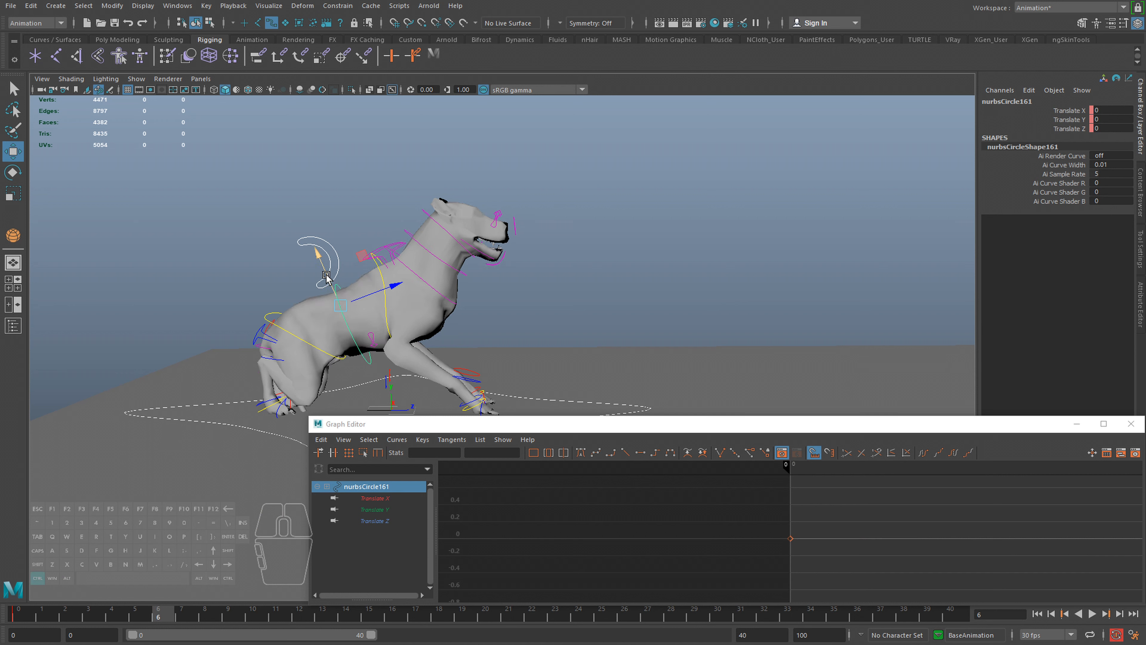
# Rotate the chest control nurbsCircle3 back to about 2.4 Rotate X
pyautogui.click(386, 276)
pyautogui.press('e')
pyautogui.moveTo(427, 267); pyautogui.dragTo(433, 242)
pyautogui.press('q')
# Try rotating the chest control to about 37.4 and to about -47.3 Rotate X, undoing each rotation
pyautogui.click(439, 286)
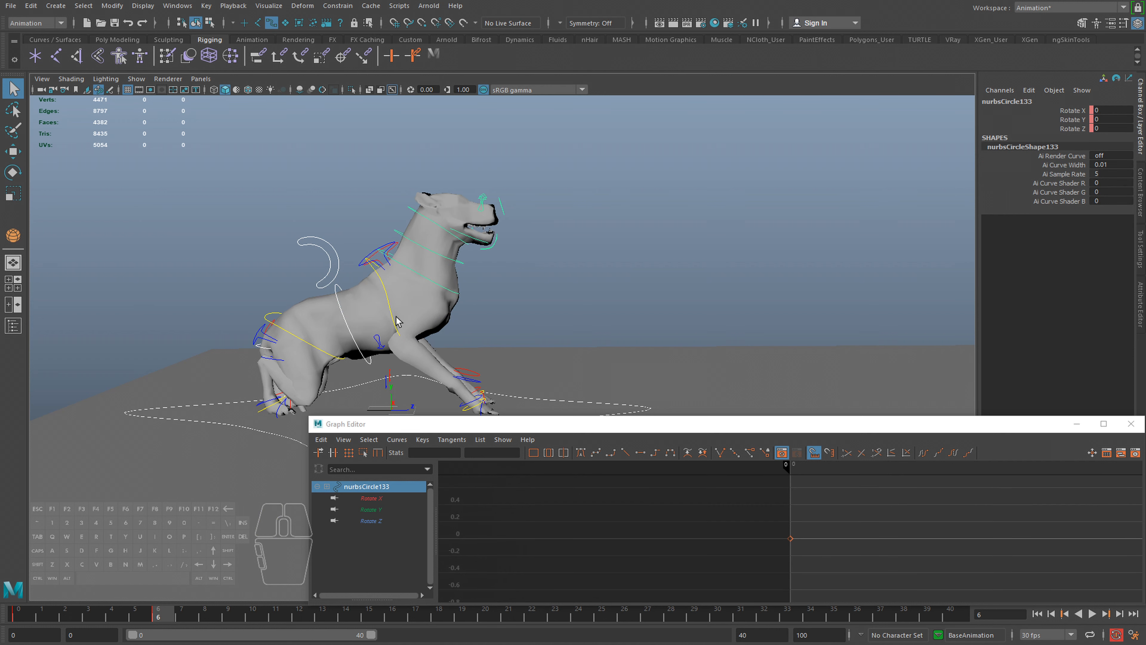
pyautogui.click(407, 281)
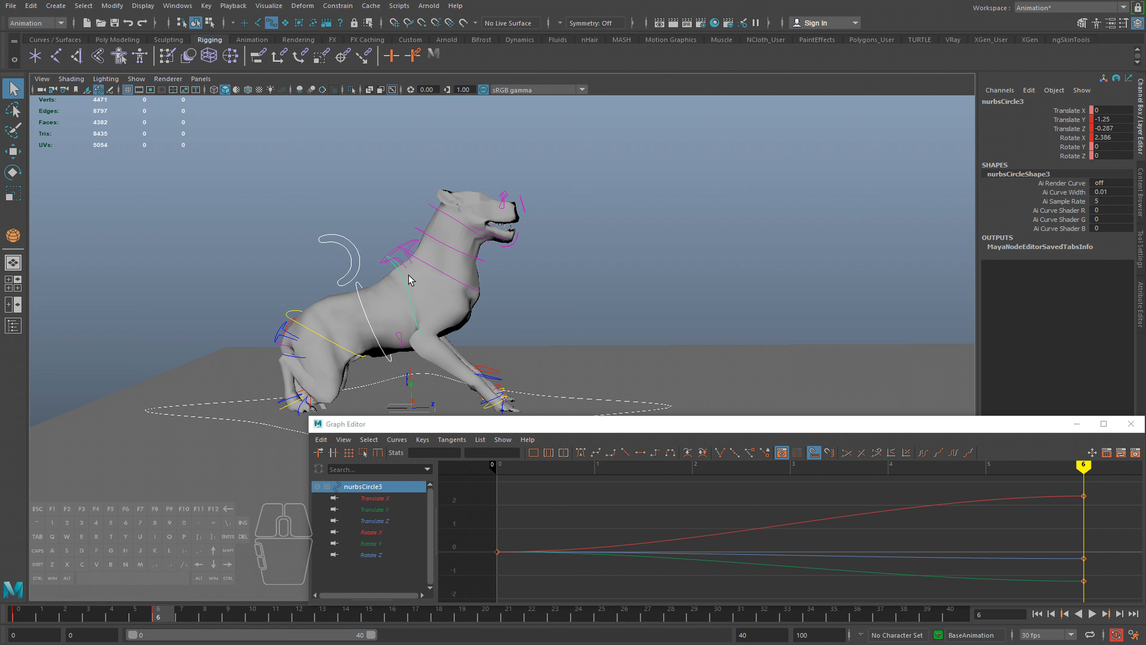
pyautogui.press('e')
pyautogui.moveTo(456, 244); pyautogui.dragTo(445, 261)
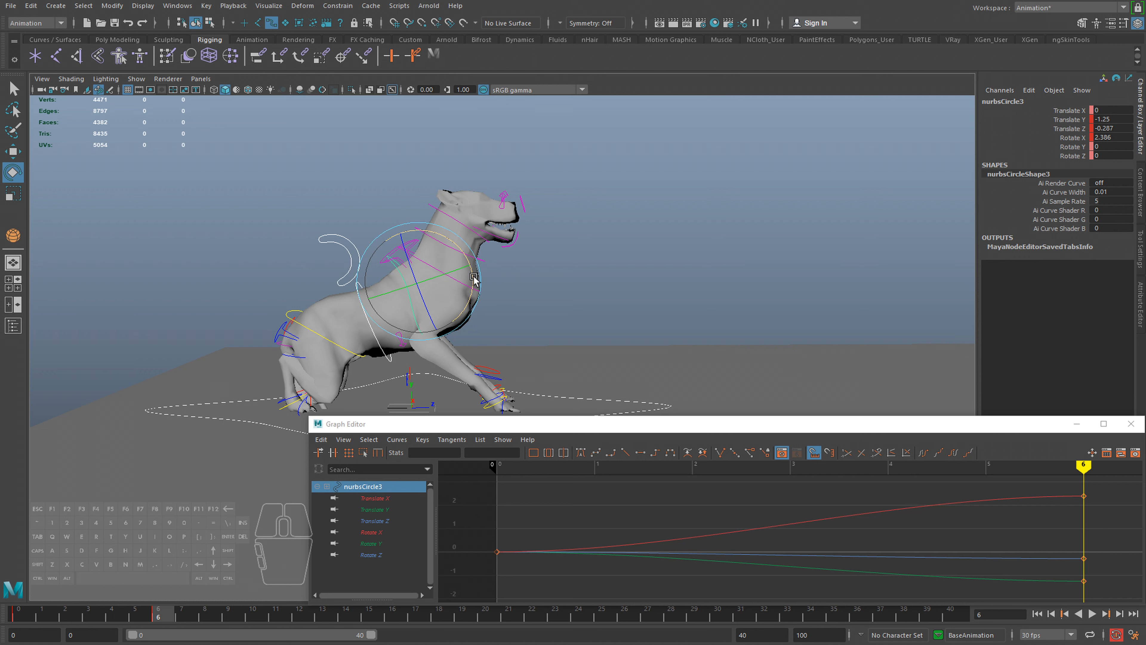
pyautogui.keyDown('alt'); pyautogui.moveTo(468, 283); pyautogui.dragTo(491, 274, button='middle'); pyautogui.keyUp('alt')
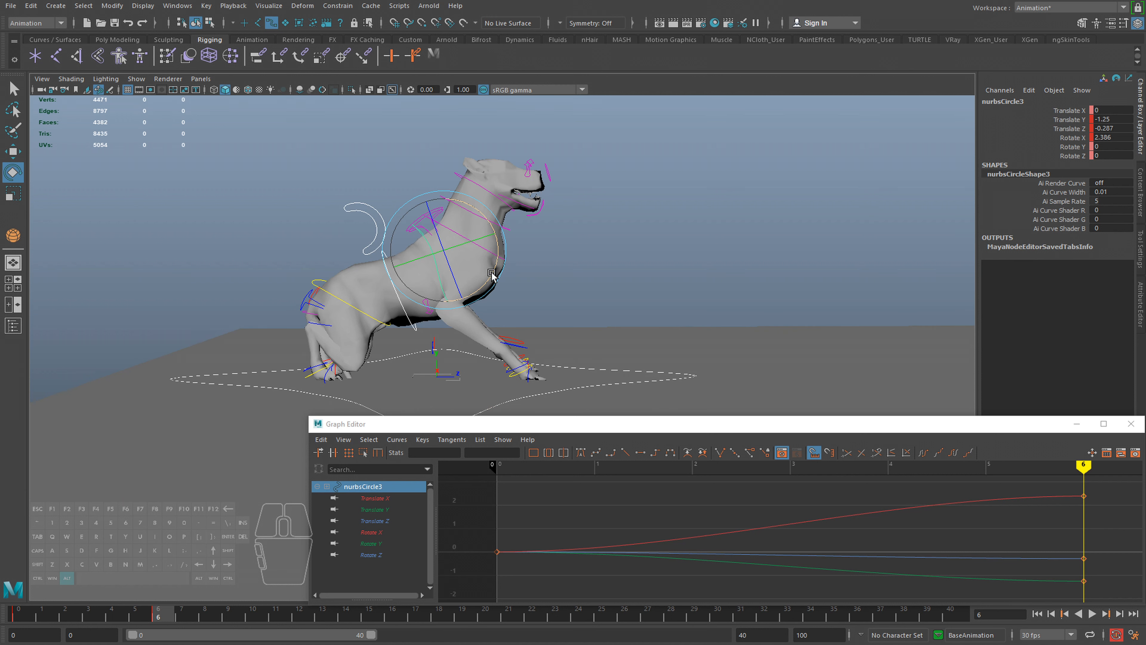
pyautogui.moveTo(478, 211); pyautogui.dragTo(493, 240)
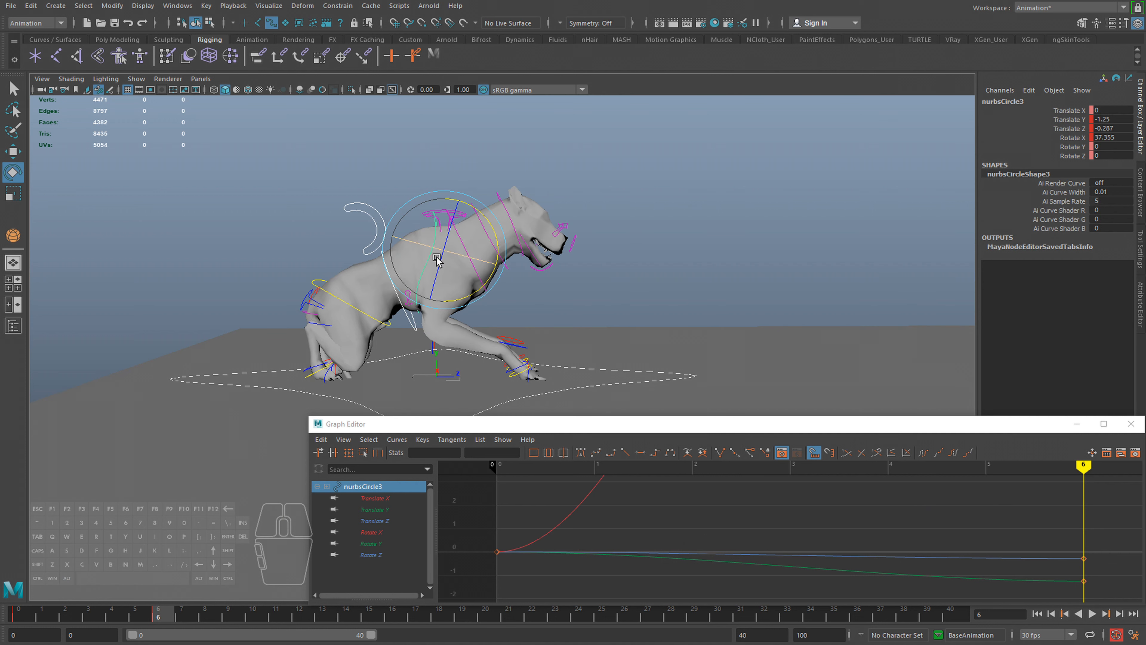
pyautogui.hotkey('ctrl', 'z')
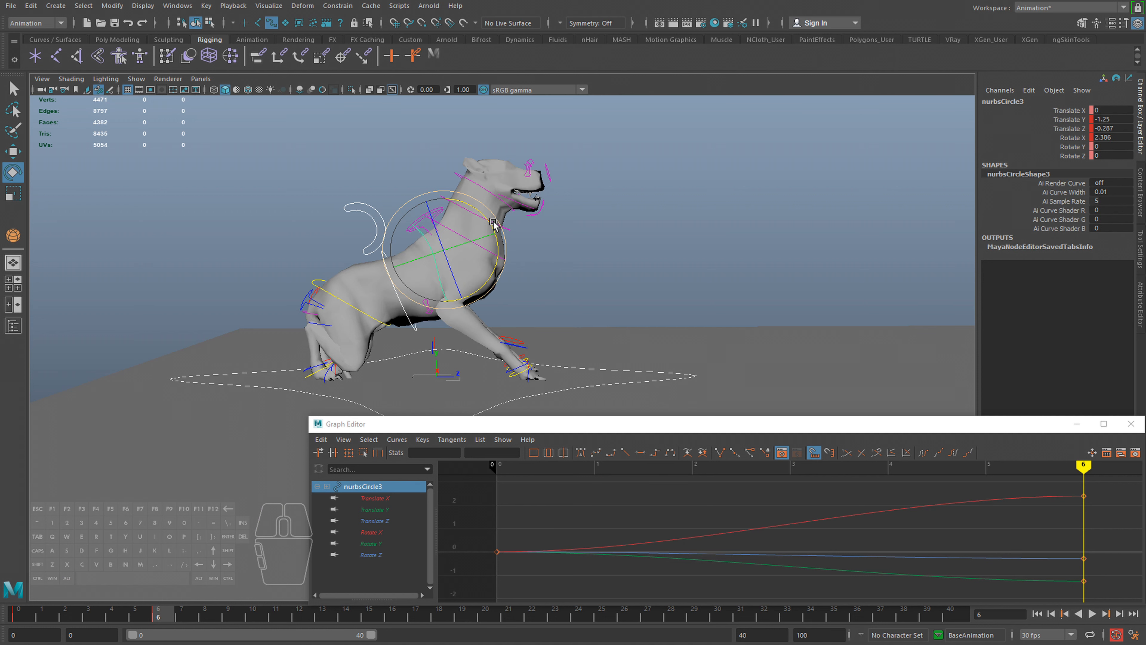
pyautogui.moveTo(494, 224); pyautogui.dragTo(441, 203)
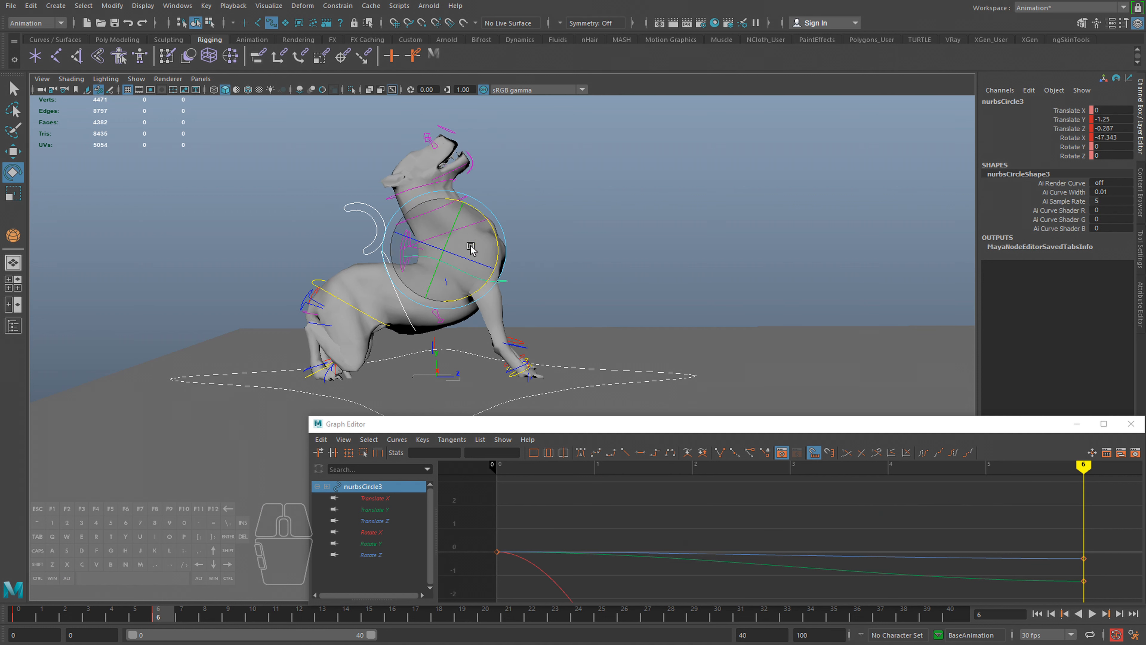
pyautogui.hotkey('ctrl', 'z')
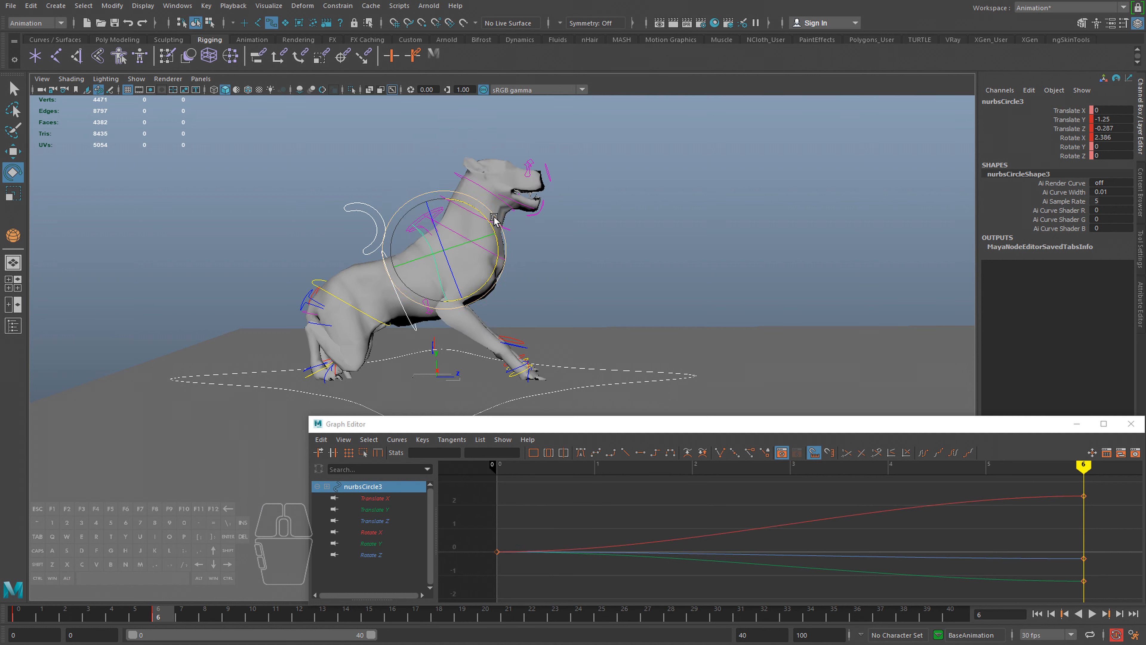
# Rotate the lower neck control nurbsCircle133 forward to lower the dog's neck
pyautogui.press('q')
pyautogui.click(495, 247)
pyautogui.click(493, 253)
pyautogui.press('e')
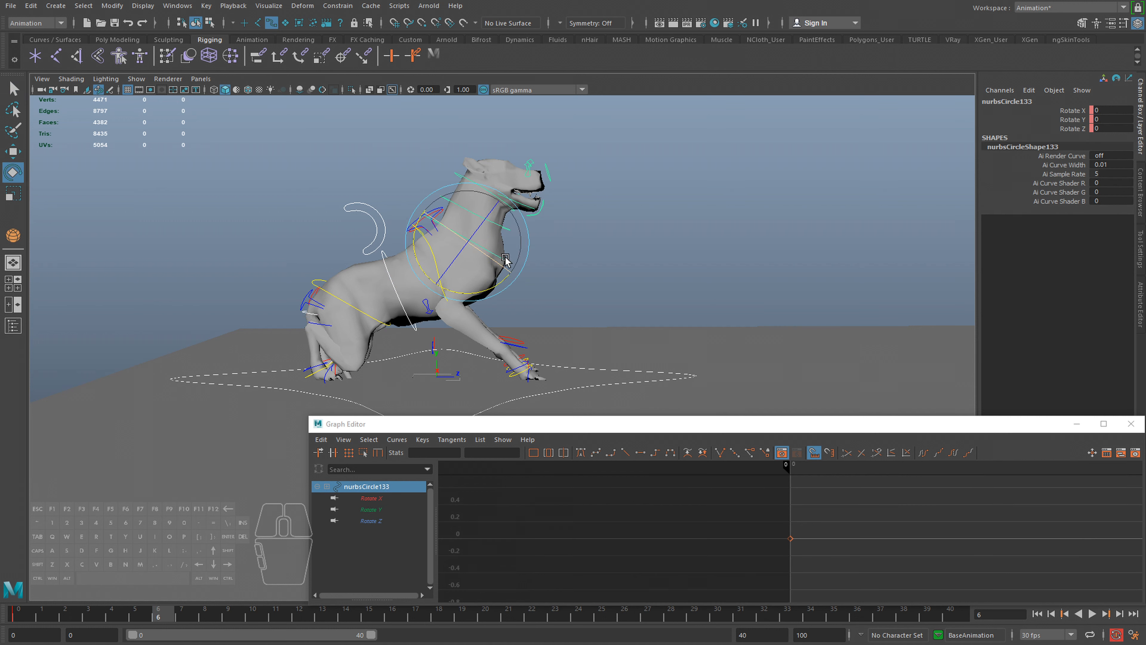
pyautogui.moveTo(500, 283); pyautogui.dragTo(486, 298)
pyautogui.press('q')
# Adjust the upper neck and head controls so the dog's head tilts upward
pyautogui.click(504, 210)
pyautogui.press('e')
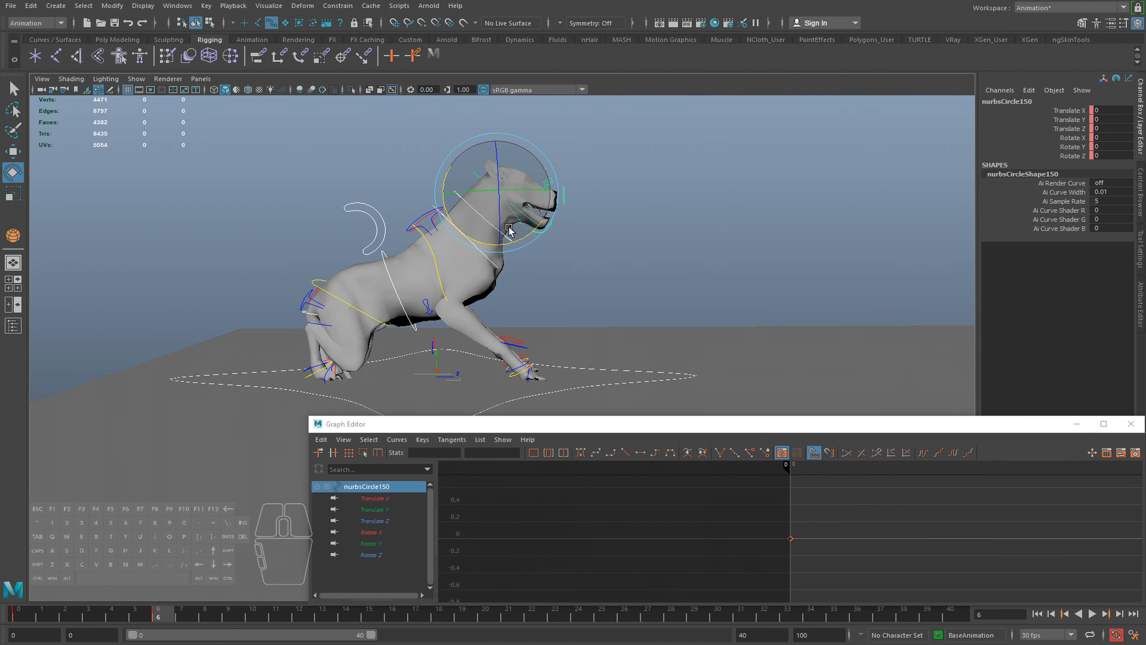
pyautogui.moveTo(516, 241); pyautogui.dragTo(544, 221)
pyautogui.hotkey('ctrl', 'z')
pyautogui.press('q')
pyautogui.keyDown('shift'); pyautogui.click(510, 240); pyautogui.keyUp('shift')
pyautogui.press('e')
pyautogui.press('q')
pyautogui.click(502, 194)
pyautogui.press('e')
# Set the chest control nurbsCircle3 to about 4.2 Rotate X, undoing the excess adjustments
pyautogui.keyDown('alt'); pyautogui.moveTo(489, 285); pyautogui.dragTo(537, 299); pyautogui.keyUp('alt')
pyautogui.press('q')
pyautogui.click(509, 276)
pyautogui.press('e')
pyautogui.hotkey('ctrl', 'z')
pyautogui.hotkey('ctrl', 'z')
pyautogui.press('q')
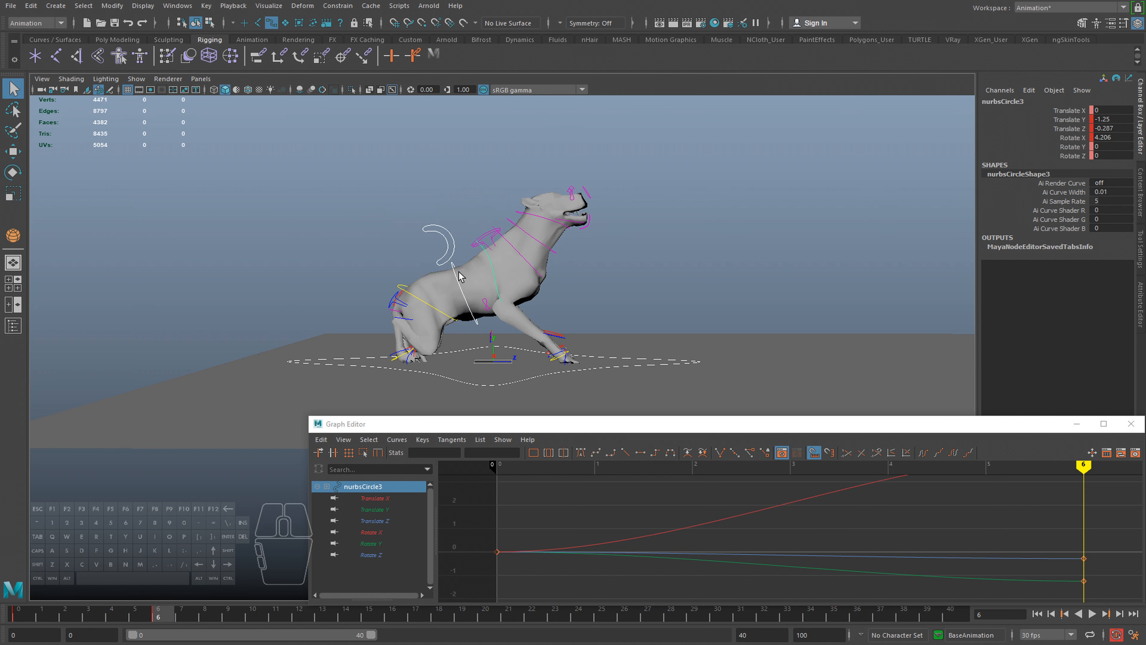
# Try raising the mid-back control nurbsCircle161 to about 10.5 Translate Y, and undo it
pyautogui.click(454, 270)
pyautogui.press('w')
pyautogui.moveTo(441, 235); pyautogui.dragTo(438, 217)
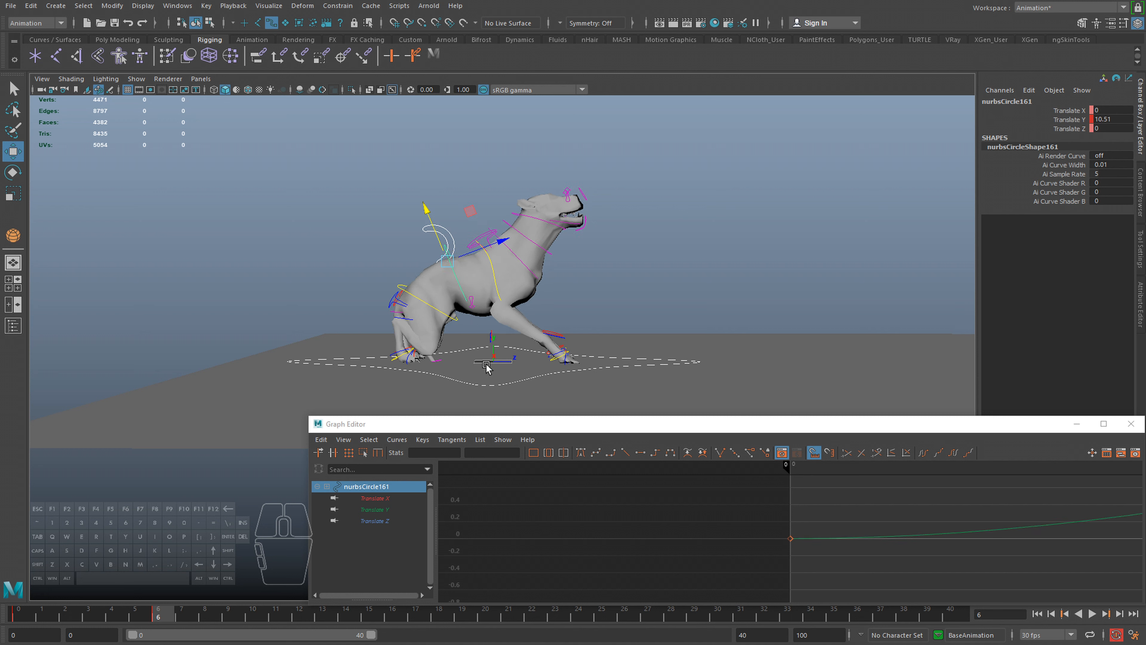
pyautogui.hotkey('ctrl', 'z')
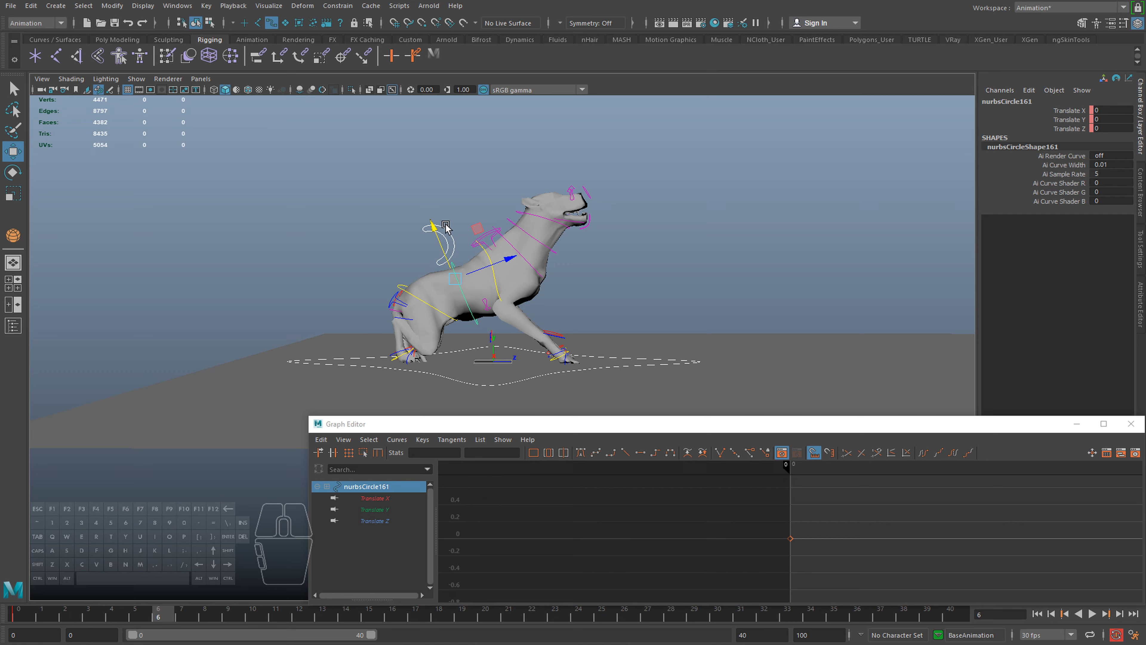
# Rotate both rear foot controls to about -19.9 Rotate X and key them at frame 6
pyautogui.keyDown('alt'); pyautogui.moveTo(445, 228); pyautogui.dragTo(565, 260); pyautogui.keyUp('alt')
pyautogui.keyDown('alt'); pyautogui.moveTo(446, 334); pyautogui.dragTo(485, 332); pyautogui.keyUp('alt')
pyautogui.keyDown('alt'); pyautogui.moveTo(380, 365); pyautogui.dragTo(423, 303, button='middle'); pyautogui.keyUp('alt')
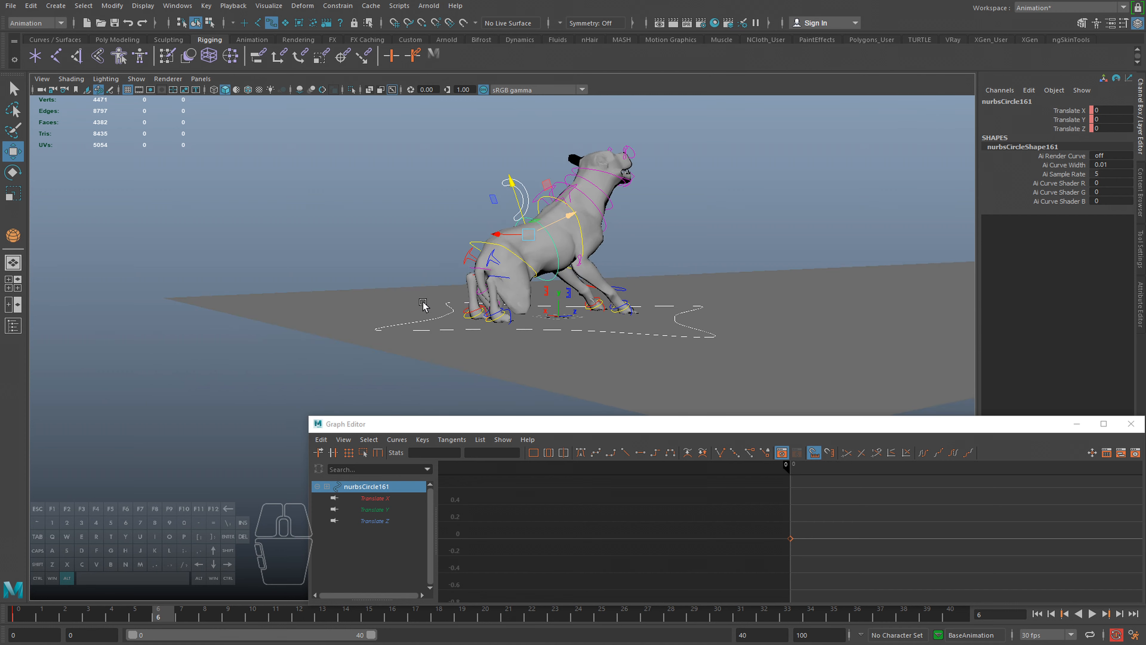
pyautogui.keyDown('alt'); pyautogui.moveTo(423, 303); pyautogui.dragTo(484, 307, button='right'); pyautogui.keyUp('alt')
pyautogui.press('q')
pyautogui.click(498, 305)
pyautogui.keyDown('shift'); pyautogui.click(459, 300); pyautogui.keyUp('shift')
pyautogui.keyDown('alt'); pyautogui.moveTo(492, 302); pyautogui.dragTo(471, 296); pyautogui.keyUp('alt')
pyautogui.press('e')
pyautogui.moveTo(466, 245); pyautogui.dragTo(472, 274)
pyautogui.scroll(-3, 476, 265)
pyautogui.keyDown('alt'); pyautogui.moveTo(544, 321); pyautogui.dragTo(535, 313); pyautogui.keyUp('alt')
pyautogui.press('s')
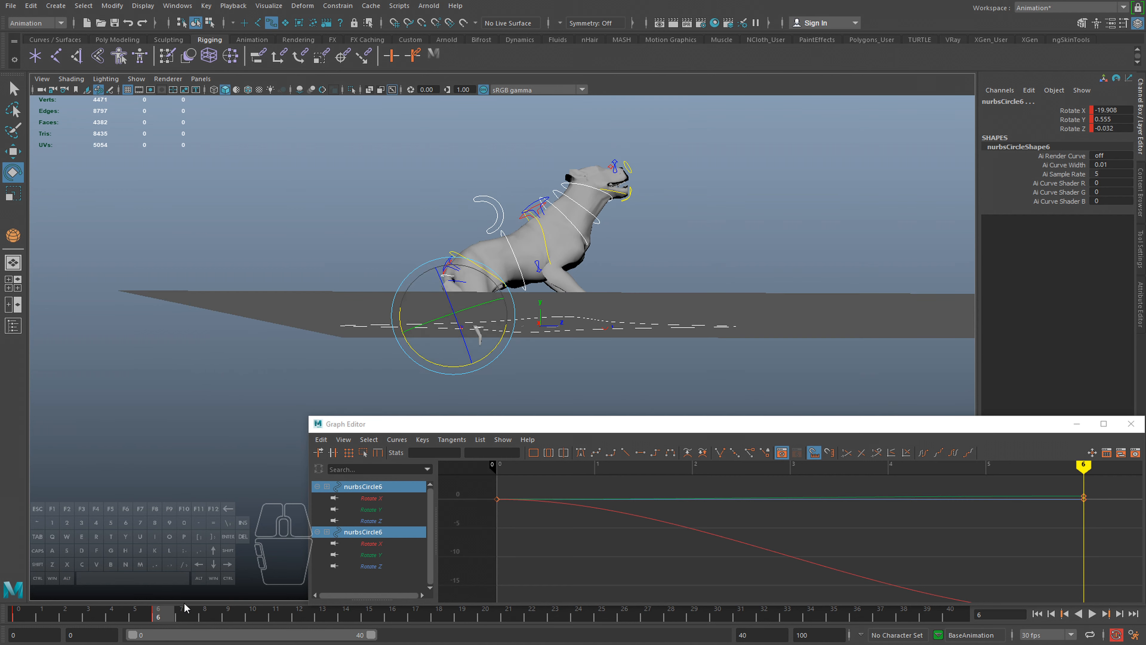
# Play the move into the crouch from frame 0 several times to judge its timing, and return to frame 6
pyautogui.click(19, 614)
pyautogui.keyDown('alt'); pyautogui.moveTo(31, 559); pyautogui.dragTo(35, 582); pyautogui.keyUp('alt')
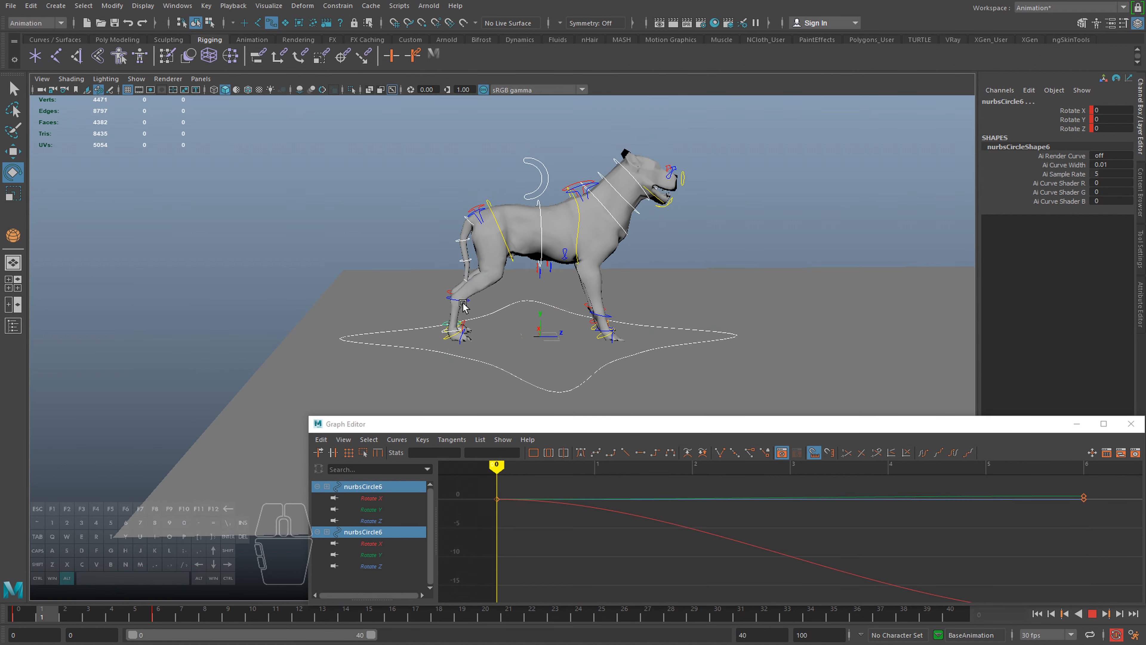
pyautogui.hotkey('alt', 'v')
pyautogui.hotkey('alt', 'v')
pyautogui.moveTo(118, 618); pyautogui.dragTo(1, 551)
pyautogui.hotkey('alt', 'v')
pyautogui.hotkey('alt', 'v')
pyautogui.moveTo(96, 617); pyautogui.dragTo(3, 601)
pyautogui.hotkey('alt', 'v')
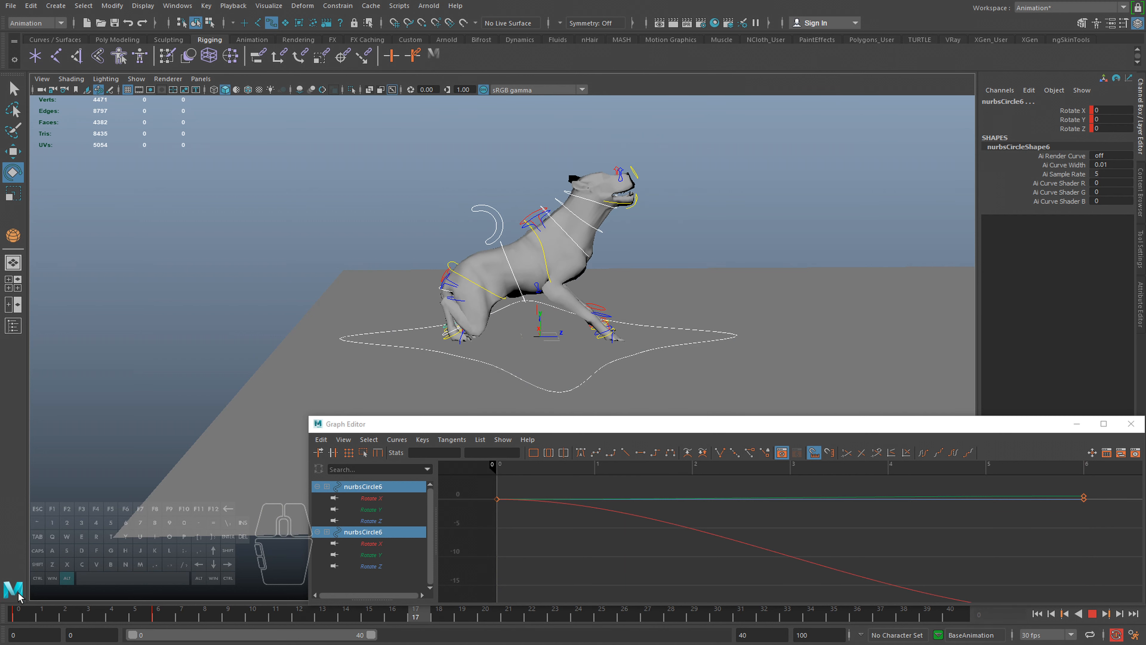
pyautogui.hotkey('alt', 'v')
pyautogui.moveTo(38, 613)
pyautogui.mouseDown()
pyautogui.moveTo(163, 629)
pyautogui.moveTo(17, 610)
pyautogui.mouseUp()
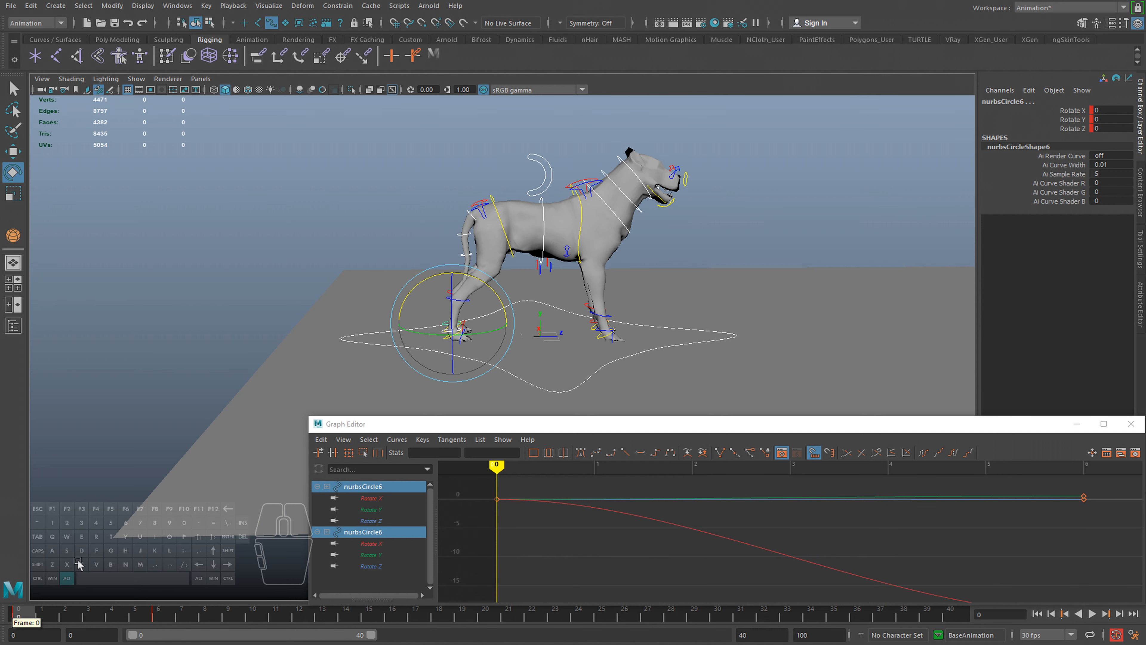
pyautogui.keyDown('alt'); pyautogui.moveTo(79, 565); pyautogui.dragTo(265, 528); pyautogui.keyUp('alt')
pyautogui.hotkey('alt', 'v')
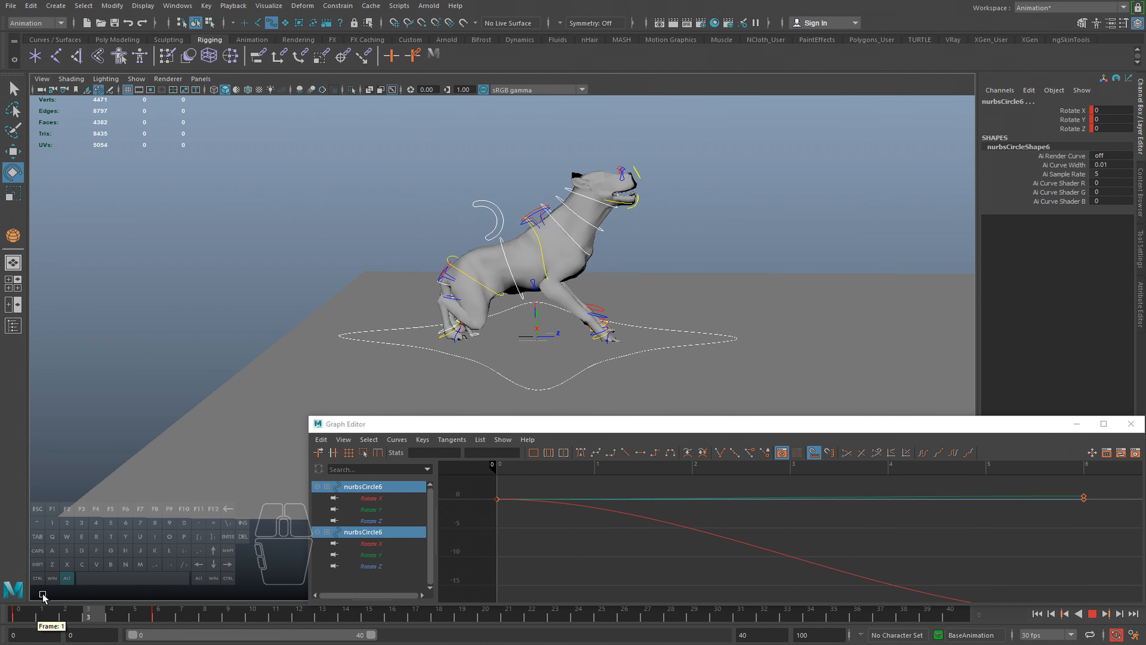
pyautogui.click(158, 614)
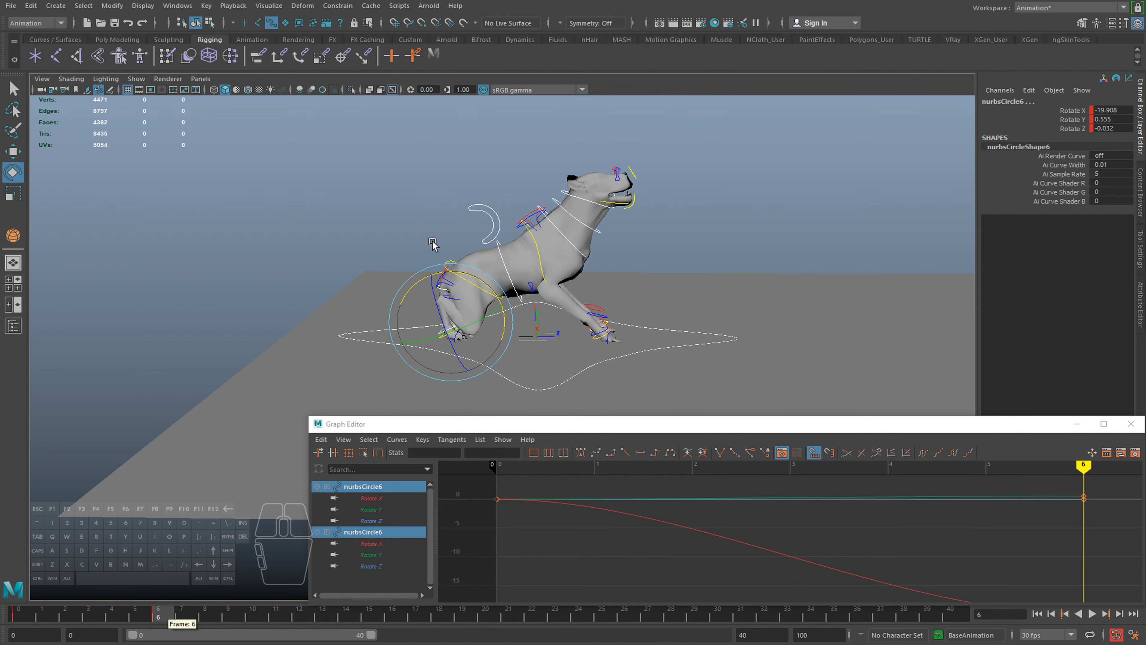
# Select the body control Move_cc at frame 6 and save the scene
pyautogui.click(477, 208)
pyautogui.keyDown('alt'); pyautogui.moveTo(477, 340); pyautogui.dragTo(549, 365); pyautogui.keyUp('alt')
pyautogui.moveTo(177, 614)
pyautogui.mouseDown()
pyautogui.moveTo(20, 614)
pyautogui.moveTo(158, 615)
pyautogui.mouseUp()
pyautogui.hotkey('ctrl', 's')
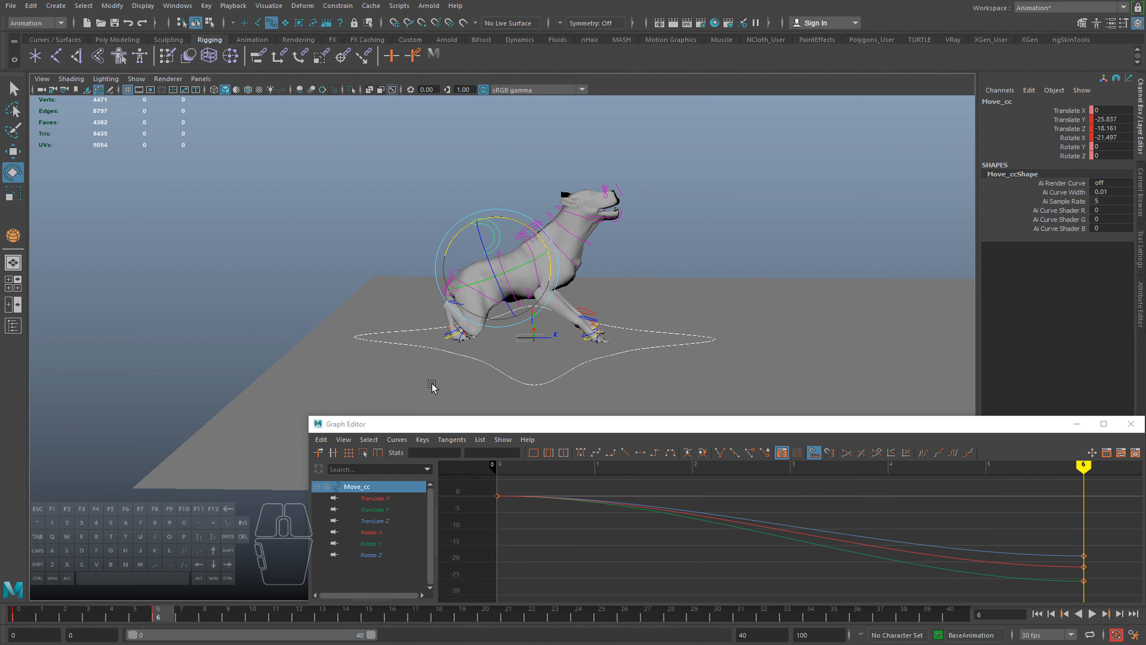
# At frame 8, pose the body control Move_cc at about -26.2 Translate Y and -17.4 Rotate X
pyautogui.keyDown('alt'); pyautogui.moveTo(432, 387); pyautogui.dragTo(452, 322); pyautogui.keyUp('alt')
pyautogui.moveTo(174, 614); pyautogui.dragTo(204, 615)
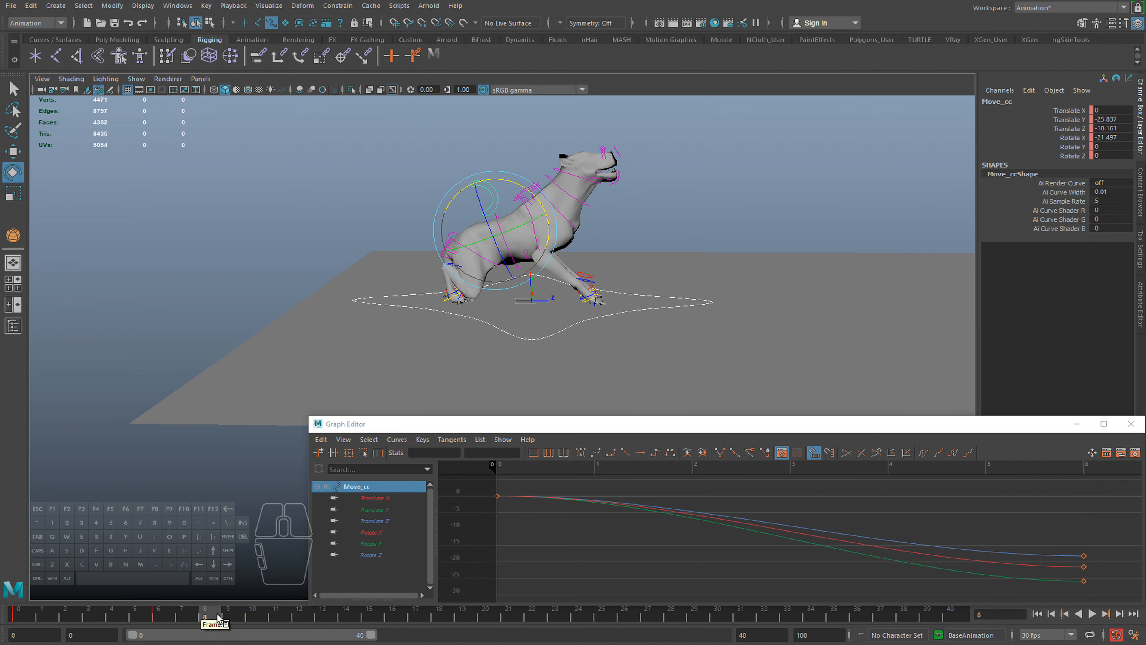
pyautogui.keyDown('alt'); pyautogui.moveTo(567, 212); pyautogui.dragTo(555, 274); pyautogui.keyUp('alt')
pyautogui.moveTo(525, 205); pyautogui.dragTo(505, 195)
pyautogui.press('w')
pyautogui.press('w')
pyautogui.moveTo(210, 621)
pyautogui.mouseDown()
pyautogui.moveTo(166, 618)
pyautogui.moveTo(218, 617)
pyautogui.mouseUp()
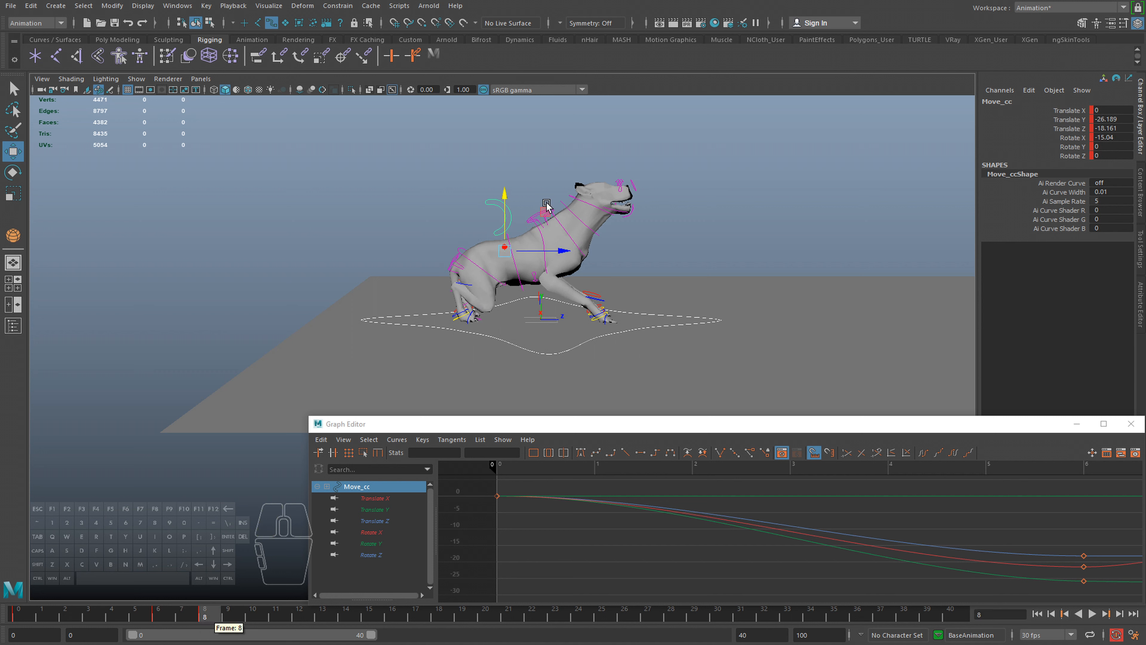
pyautogui.press('e')
pyautogui.moveTo(538, 209); pyautogui.dragTo(537, 208)
pyautogui.press('a')
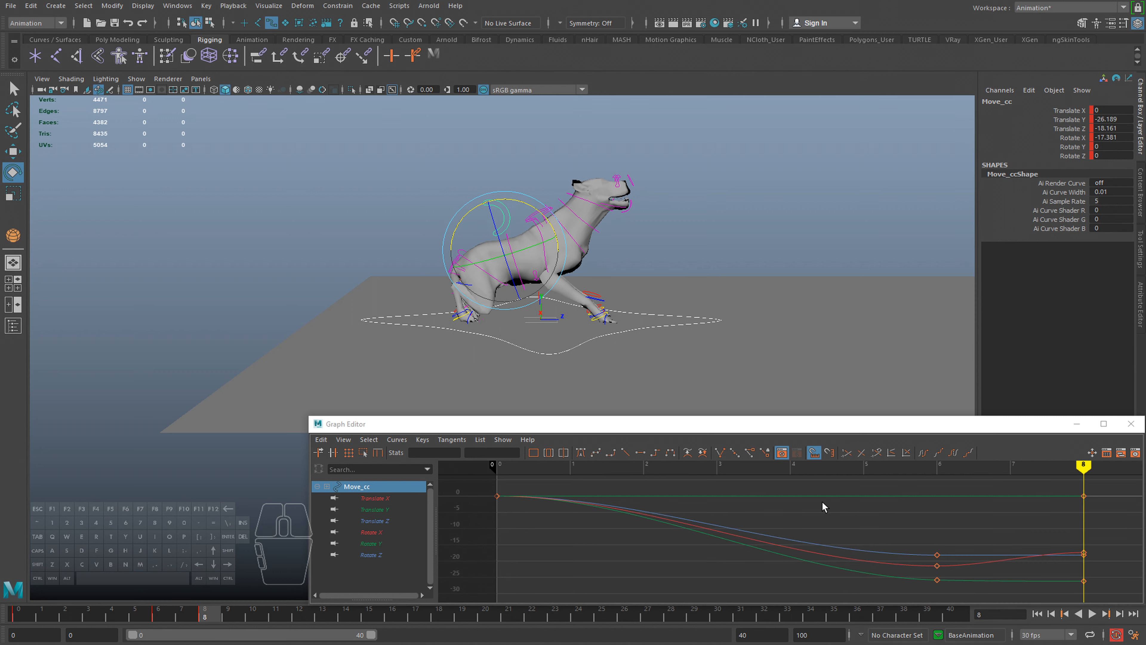
# Play and scrub the animation from frame 0 to judge the transition between frames 6 and 8, and return to frame 6
pyautogui.hotkey('alt', 'v')
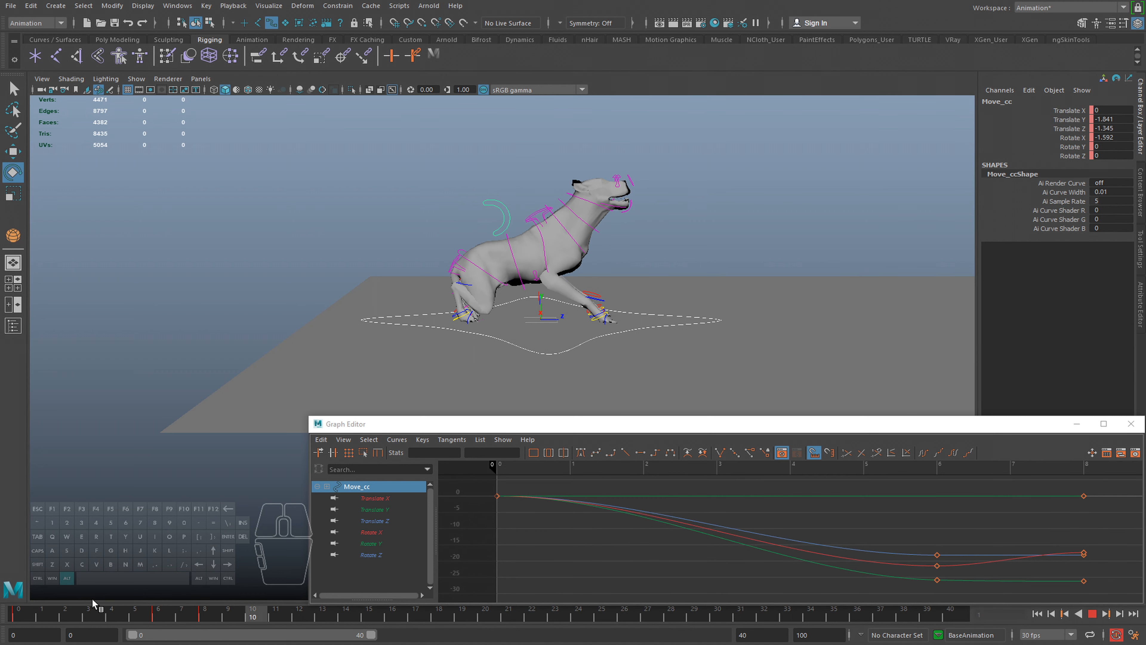
pyautogui.moveTo(153, 618); pyautogui.dragTo(13, 617)
pyautogui.hotkey('alt', 'v')
pyautogui.moveTo(195, 619)
pyautogui.mouseDown()
pyautogui.moveTo(133, 621)
pyautogui.moveTo(205, 620)
pyautogui.moveTo(112, 607)
pyautogui.moveTo(219, 622)
pyautogui.mouseUp()
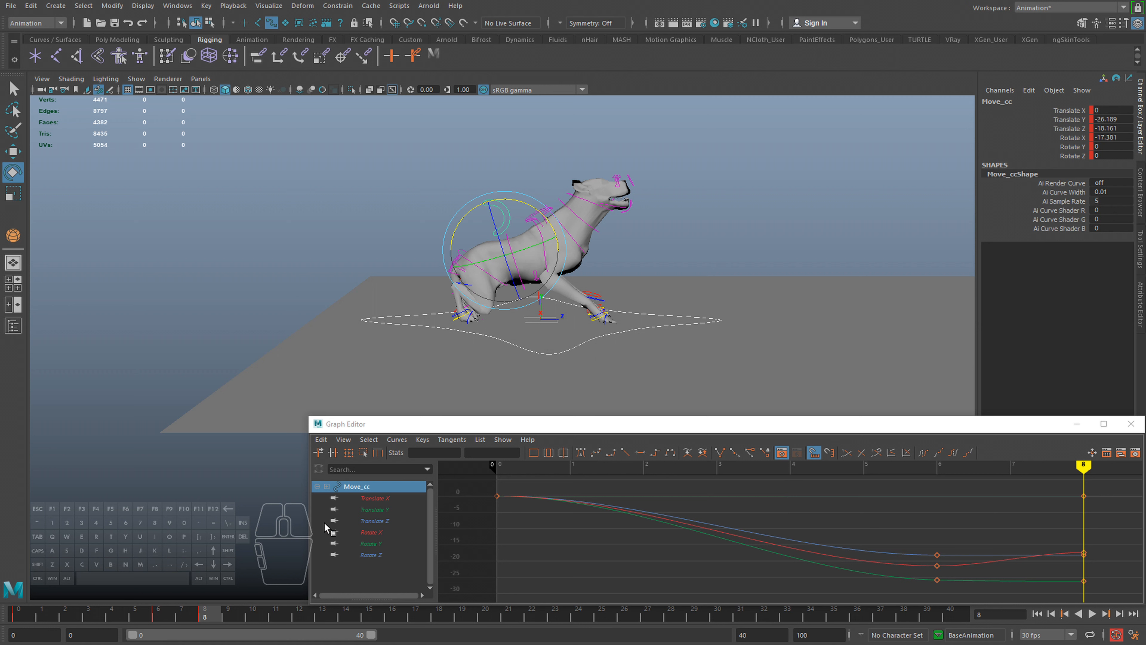
pyautogui.moveTo(215, 621)
pyautogui.mouseDown()
pyautogui.moveTo(91, 619)
pyautogui.moveTo(230, 618)
pyautogui.moveTo(88, 619)
pyautogui.mouseUp()
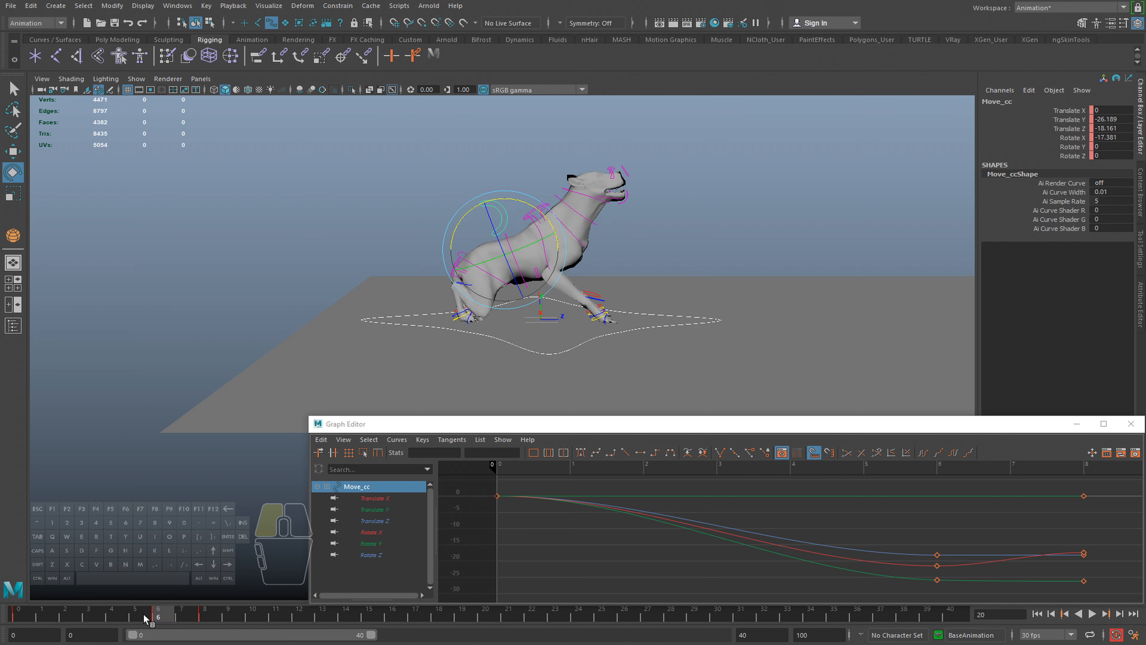
pyautogui.click(158, 615)
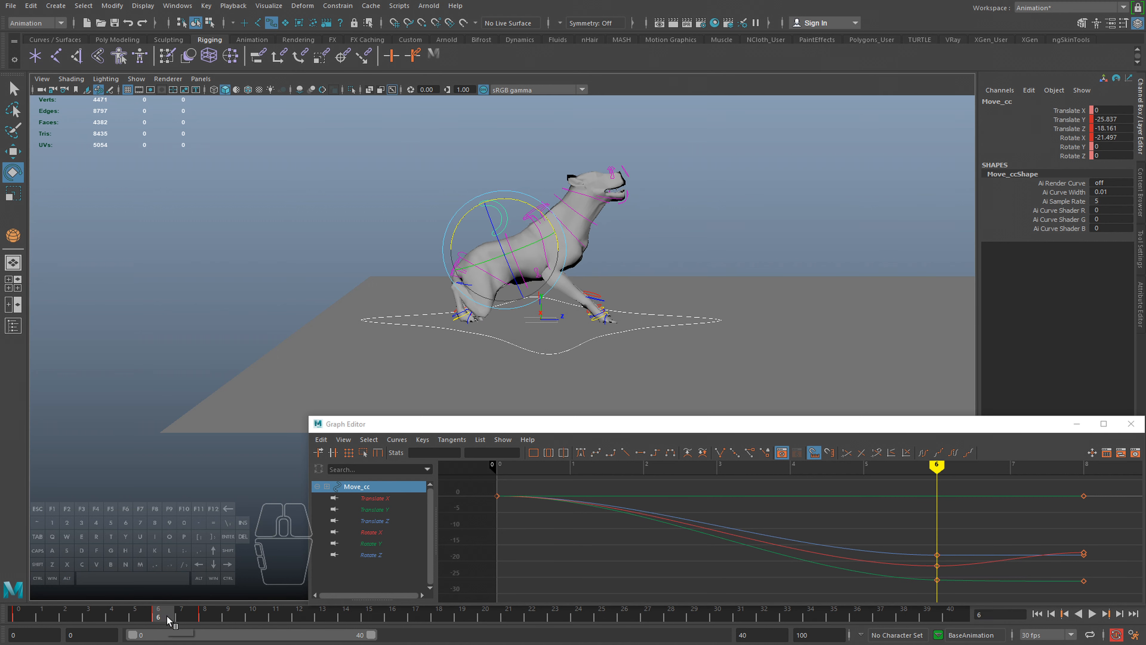
# Try Move_cc's frame 8 keys at frame 9, play the result, and move the keys back to frame 8
pyautogui.keyDown('alt'); pyautogui.moveTo(787, 549); pyautogui.dragTo(638, 557, button='middle'); pyautogui.keyUp('alt')
pyautogui.moveTo(912, 492); pyautogui.dragTo(957, 599)
pyautogui.press('w')
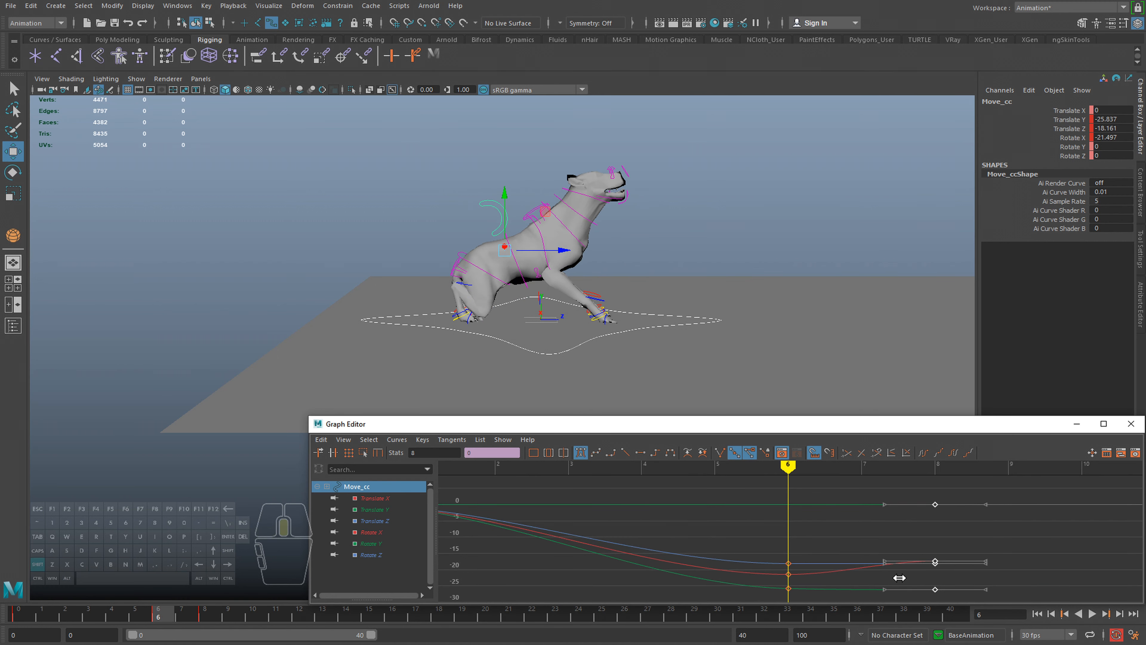
pyautogui.keyDown('shift'); pyautogui.moveTo(925, 580); pyautogui.dragTo(999, 579, button='middle'); pyautogui.keyUp('shift')
pyautogui.hotkey('alt', 'v')
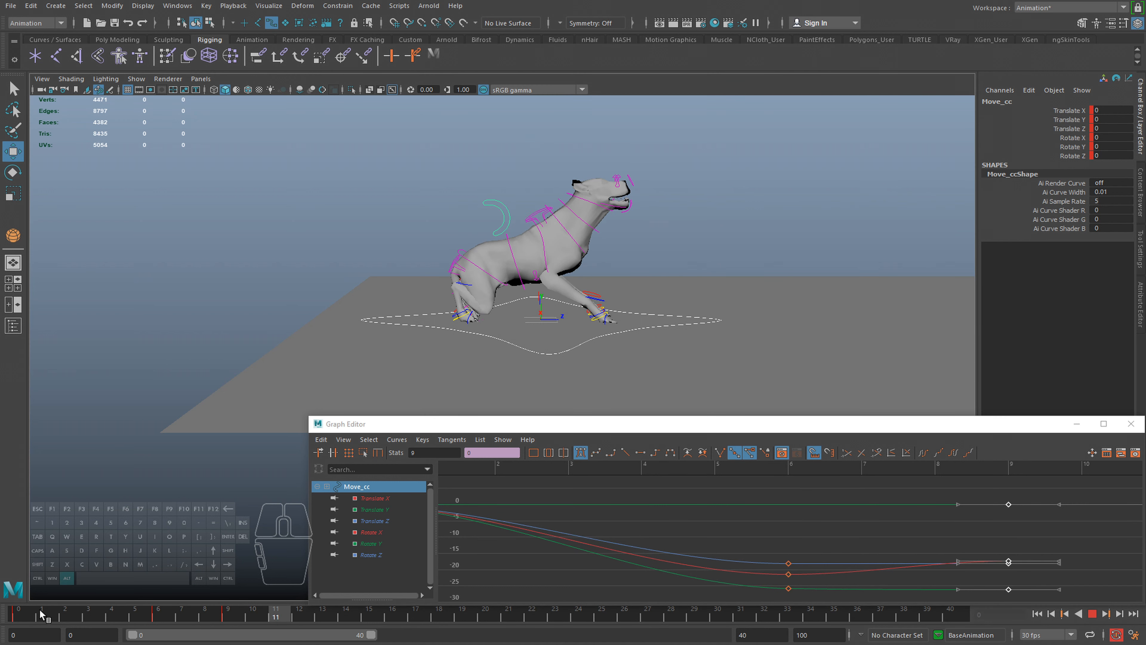
pyautogui.hotkey('alt', 'v')
pyautogui.keyDown('shift'); pyautogui.moveTo(878, 519); pyautogui.dragTo(805, 519, button='middle'); pyautogui.keyUp('shift')
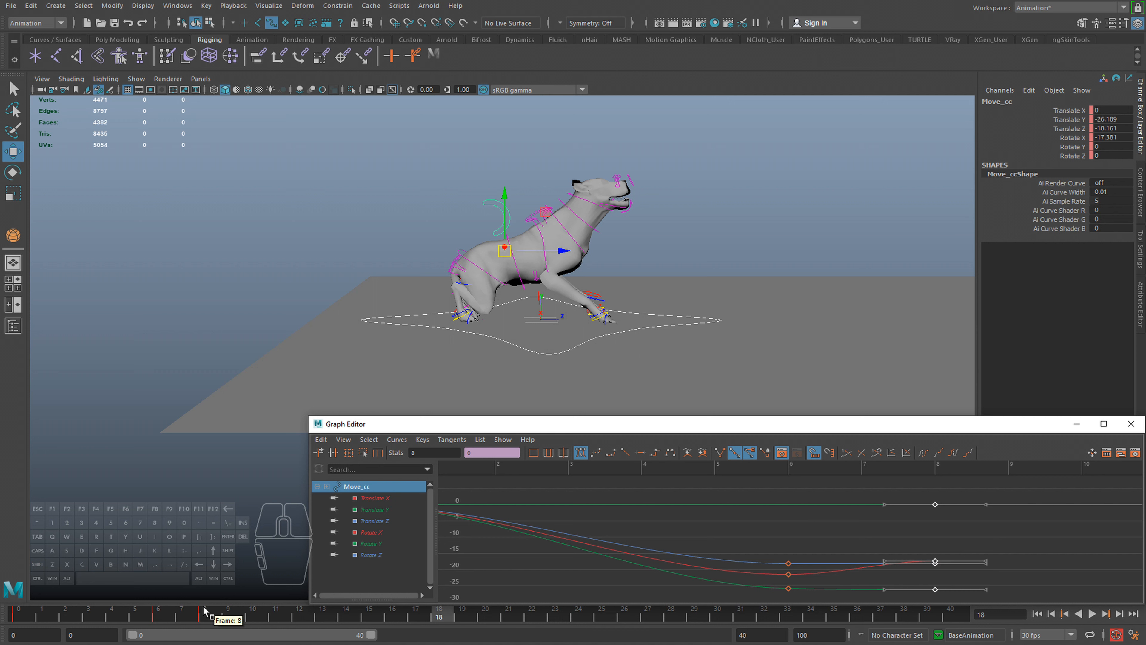
# Play the crouch several times from the start with the flying sphere in view, and return to frame 6
pyautogui.click(158, 614)
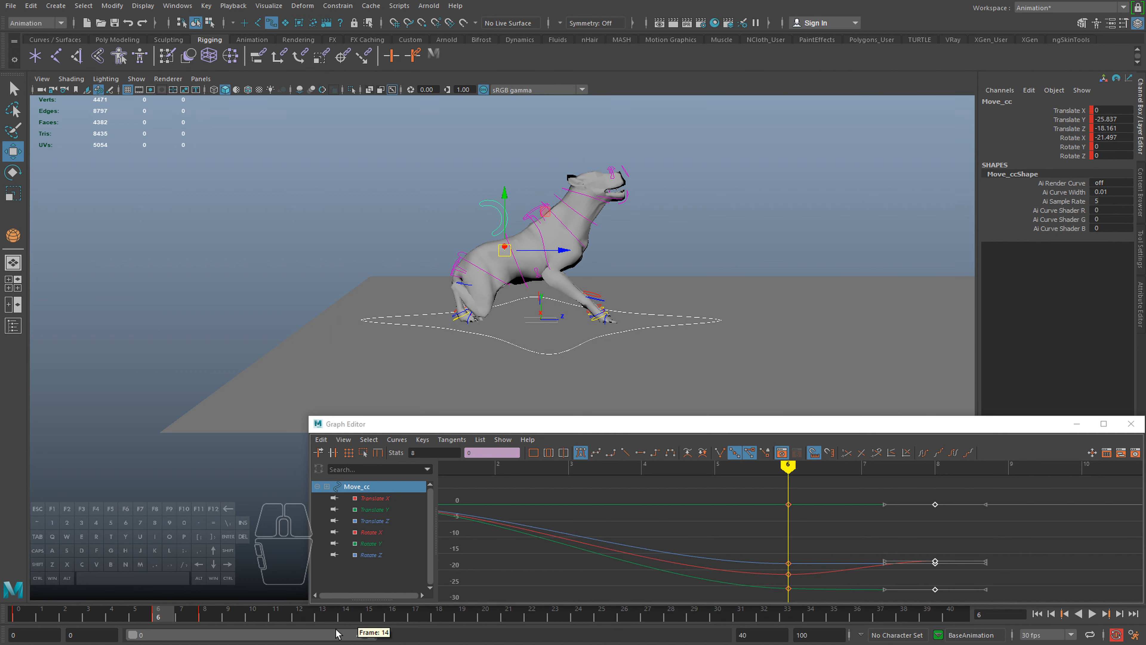
pyautogui.click(618, 528)
pyautogui.hotkey('alt', 'v')
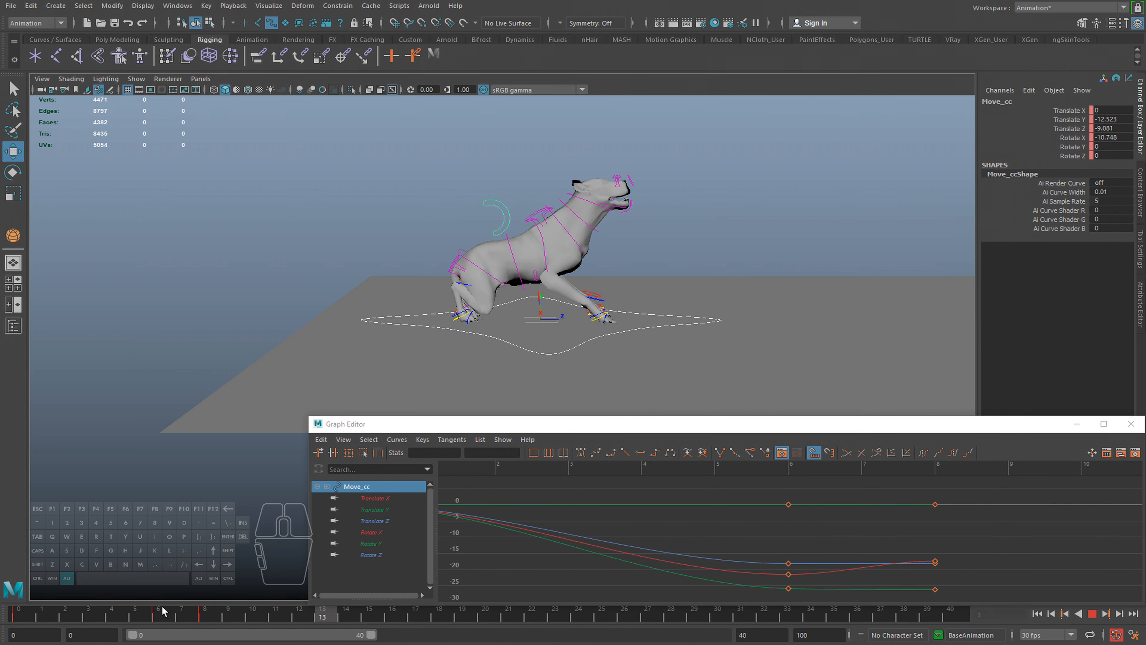
pyautogui.click(159, 614)
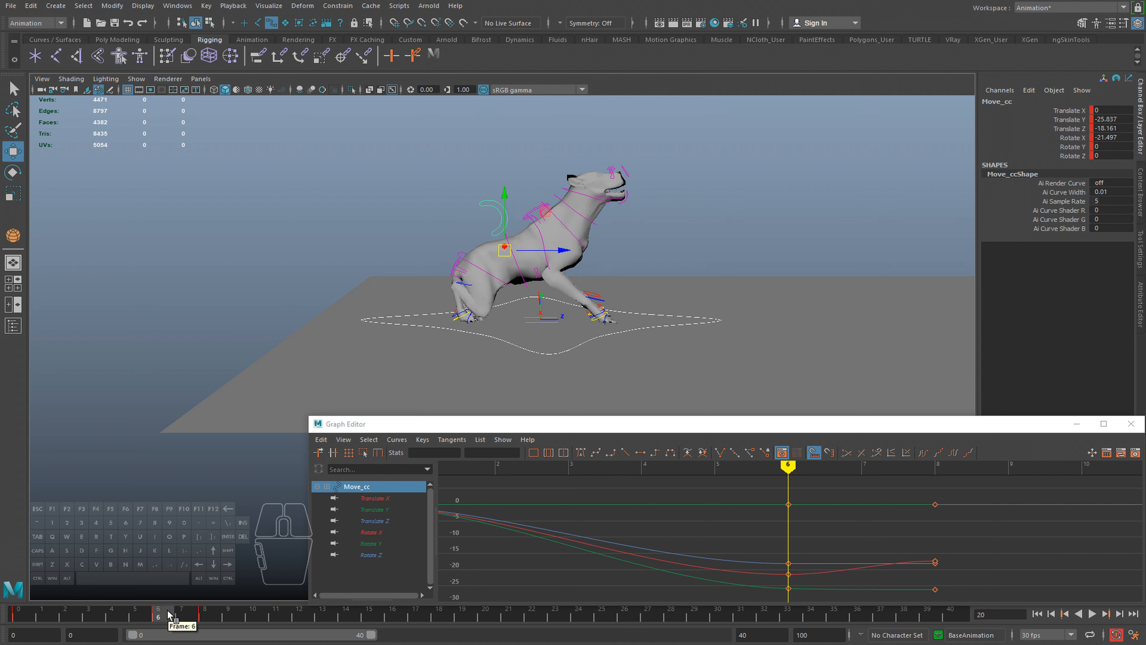
pyautogui.scroll(-3, 353, 354)
pyautogui.keyDown('alt'); pyautogui.moveTo(353, 354); pyautogui.dragTo(317, 364, button='middle'); pyautogui.keyUp('alt')
pyautogui.hotkey('alt', 'v')
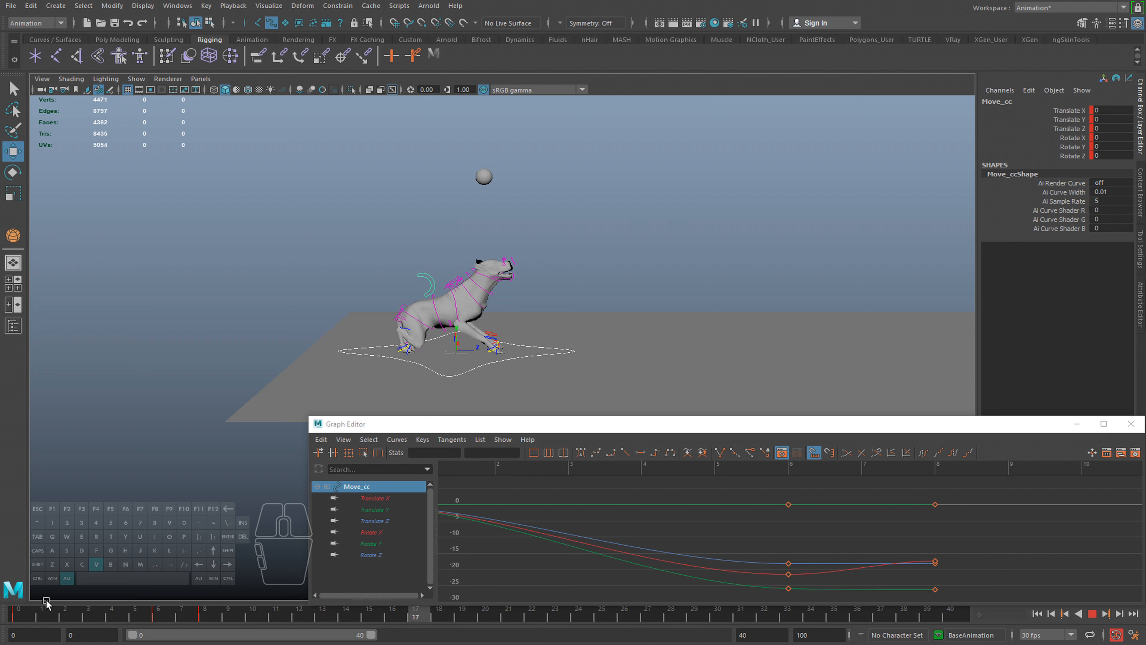
pyautogui.hotkey('alt', 'v')
pyautogui.click(22, 612)
pyautogui.hotkey('alt', 'v')
pyautogui.hotkey('alt', 'v')
pyautogui.click(158, 615)
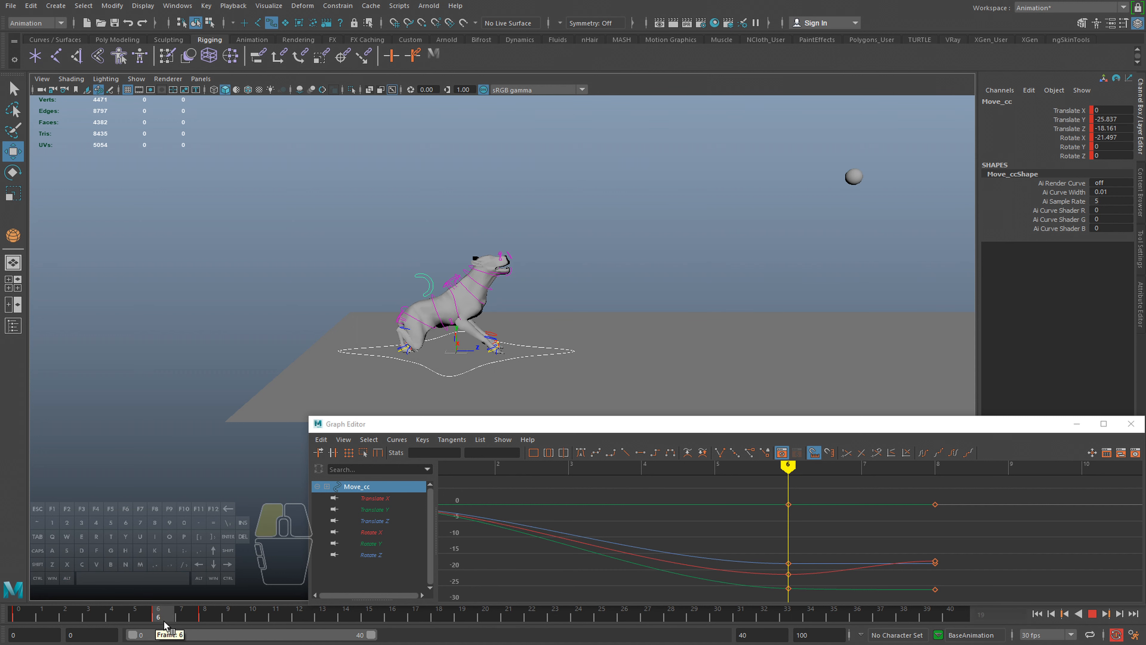
# Key Move_cc at frame 13 with its frame 8 pose, and play the animation from the start to check the timing
pyautogui.moveTo(174, 618); pyautogui.dragTo(319, 621)
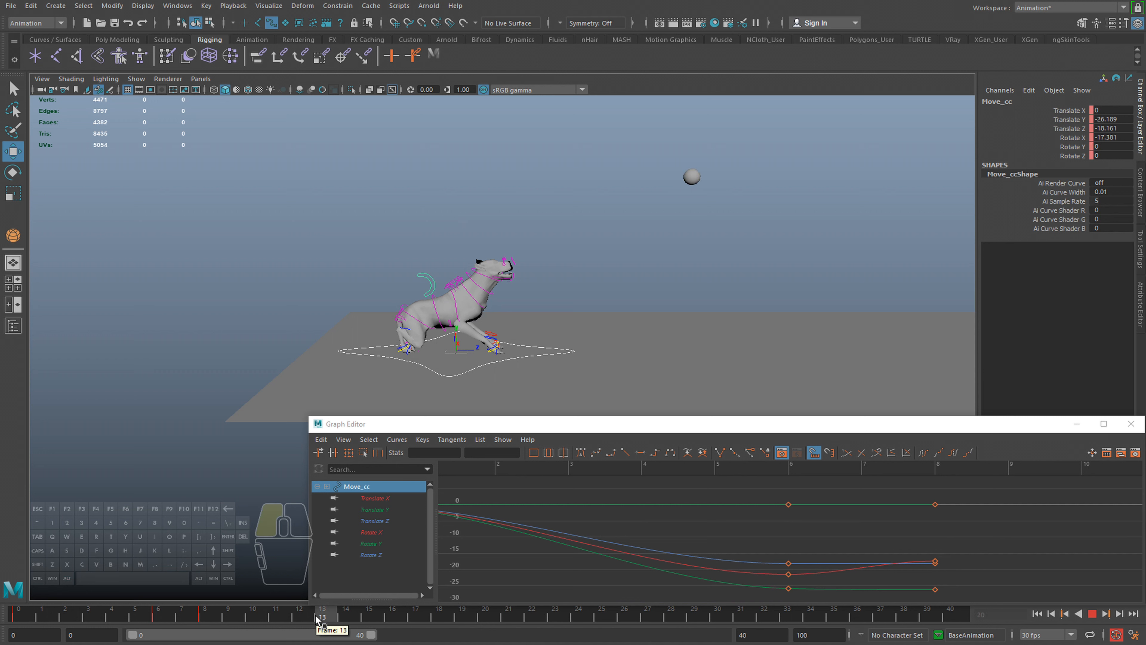
pyautogui.moveTo(319, 621); pyautogui.dragTo(349, 621)
pyautogui.press(',')
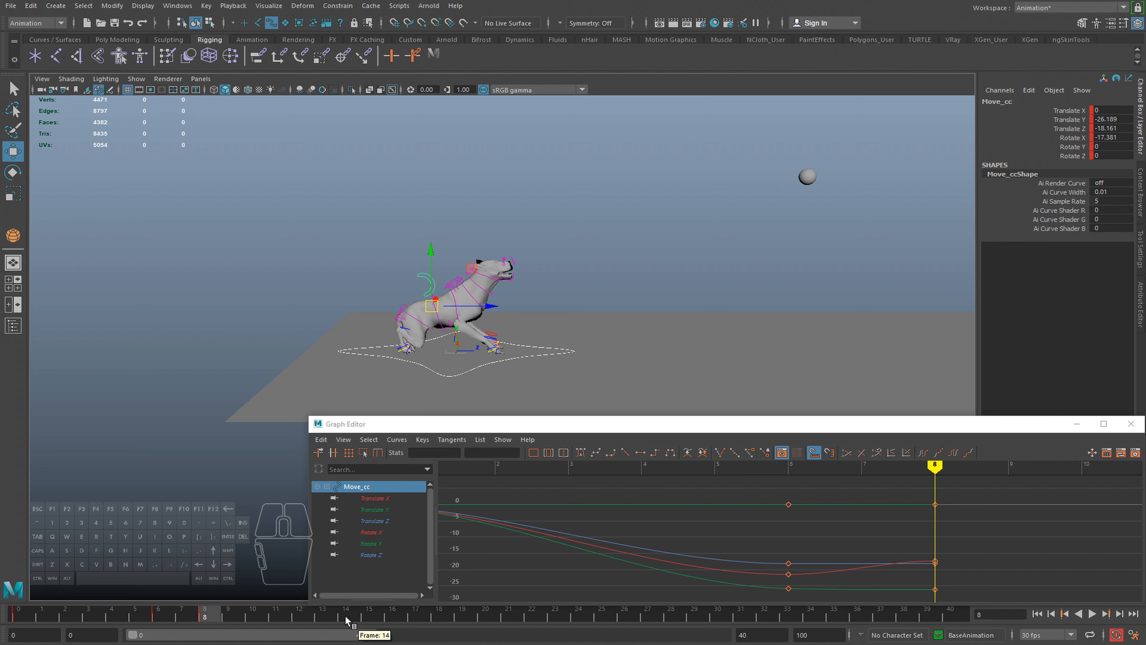
pyautogui.click(326, 617)
pyautogui.keyDown('alt'); pyautogui.moveTo(572, 355); pyautogui.dragTo(563, 336, button='middle'); pyautogui.keyUp('alt')
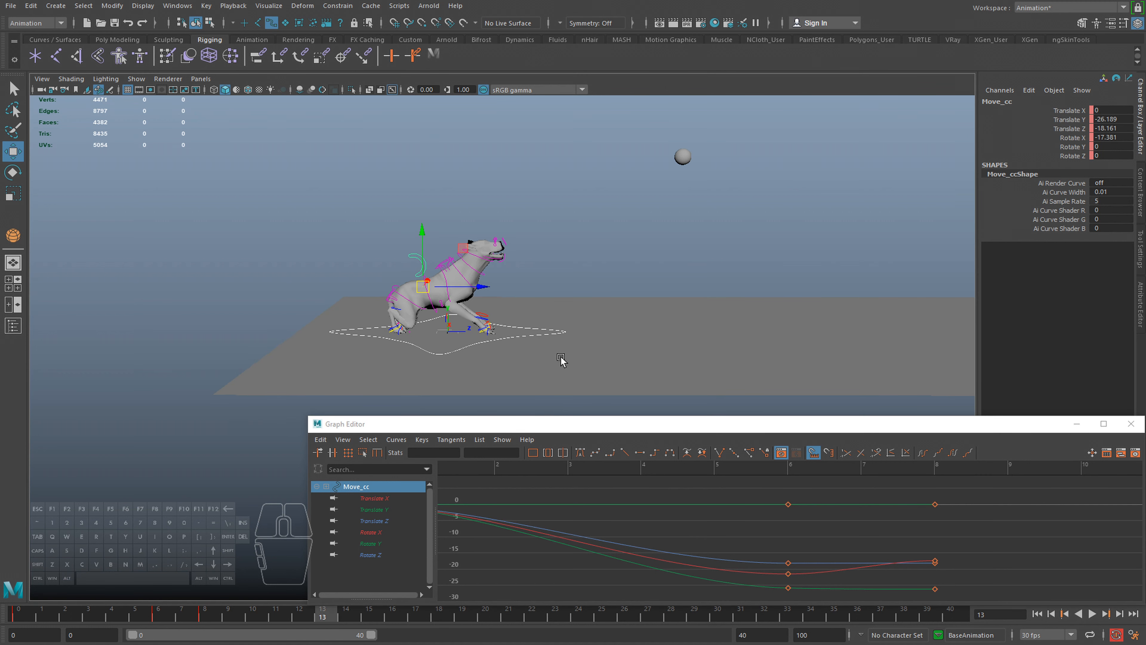
pyautogui.press('s')
pyautogui.keyDown('alt'); pyautogui.moveTo(573, 274); pyautogui.dragTo(592, 301, button='middle'); pyautogui.keyUp('alt')
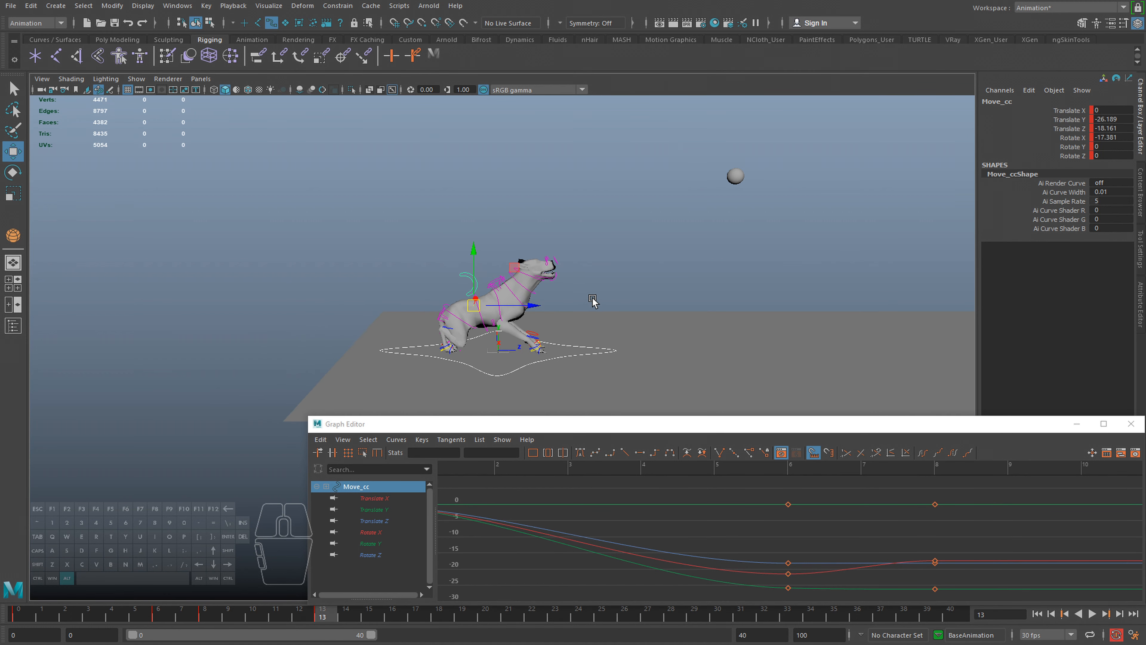
pyautogui.moveTo(217, 611); pyautogui.dragTo(20, 607)
pyautogui.hotkey('alt', 'v')
pyautogui.click(323, 617)
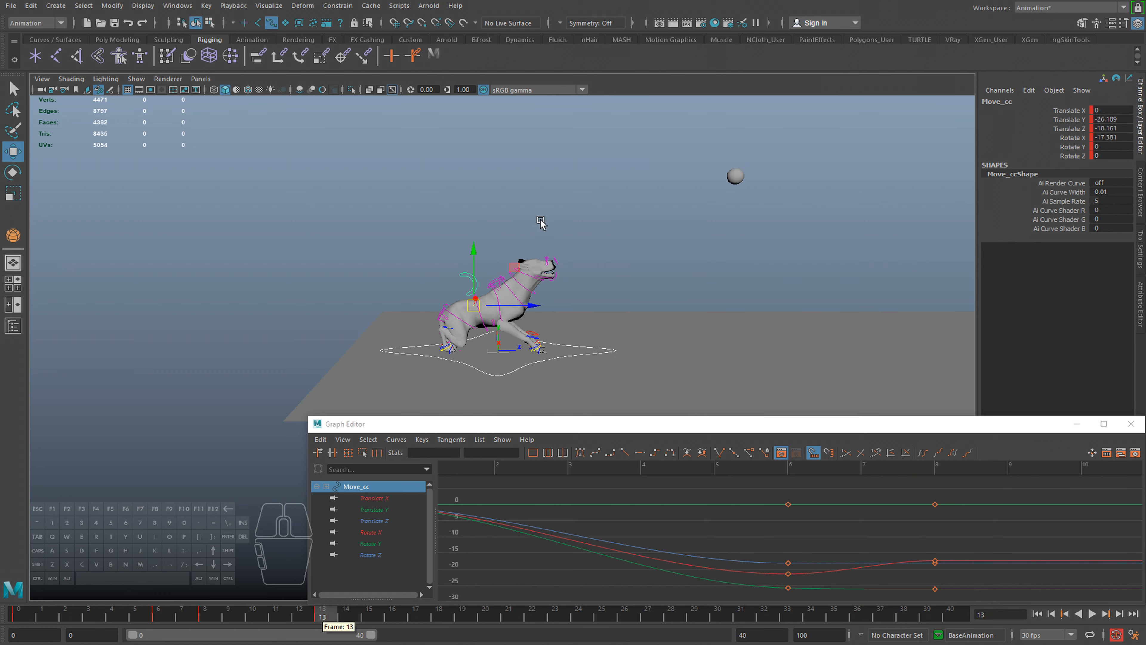
# Make surfaces selectable in the viewport and select the flying sphere pSphere1
pyautogui.click(714, 158)
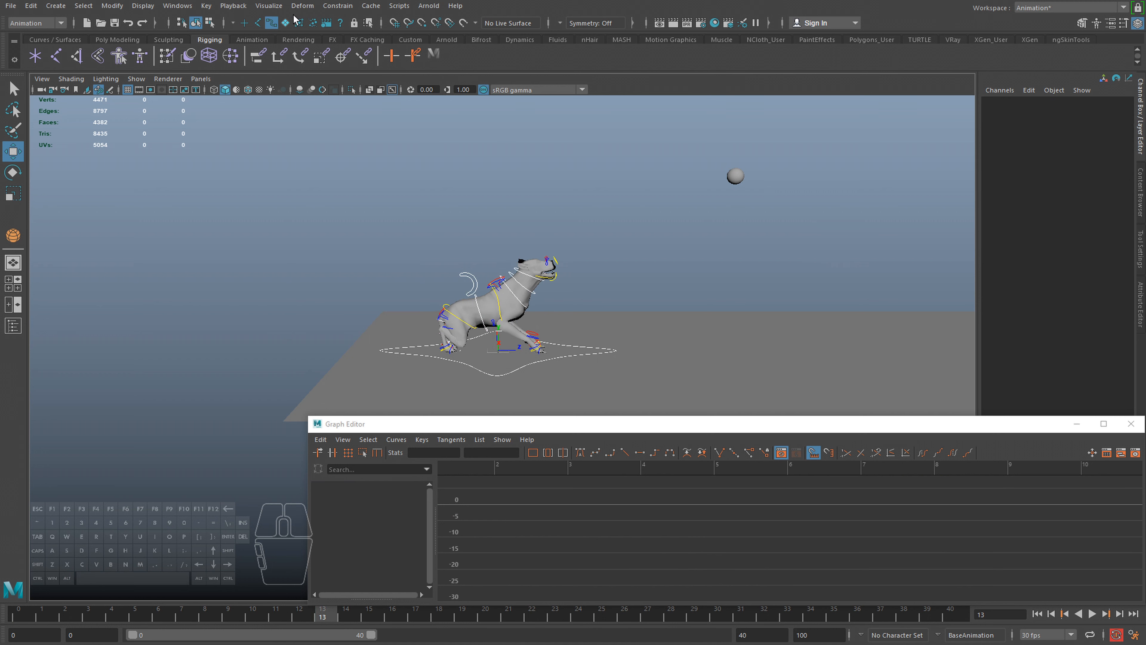
pyautogui.click(286, 23)
pyautogui.moveTo(638, 151); pyautogui.dragTo(745, 201)
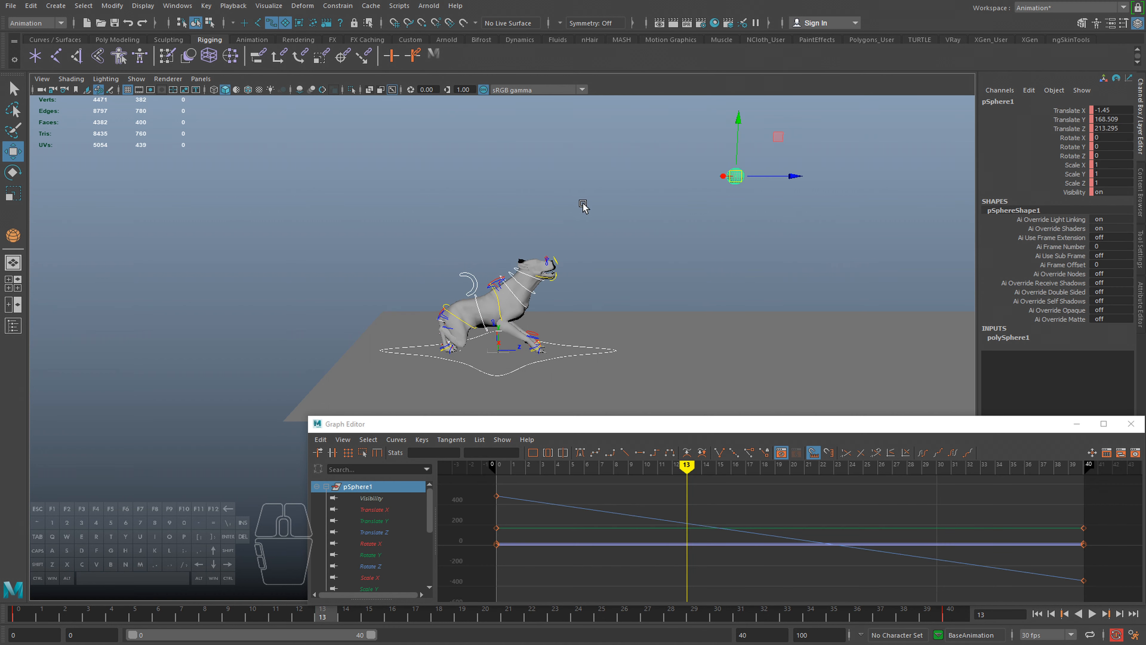
# Lower both Translate Z keys of pSphere1 together, bringing the frame 40 key to about -460.4, and play back the sphere's flight
pyautogui.moveTo(299, 610); pyautogui.dragTo(322, 612)
pyautogui.click(371, 533)
pyautogui.press('a')
pyautogui.moveTo(545, 487); pyautogui.dragTo(1002, 605)
pyautogui.keyDown('shift'); pyautogui.moveTo(842, 569); pyautogui.dragTo(822, 552, button='middle'); pyautogui.keyUp('shift')
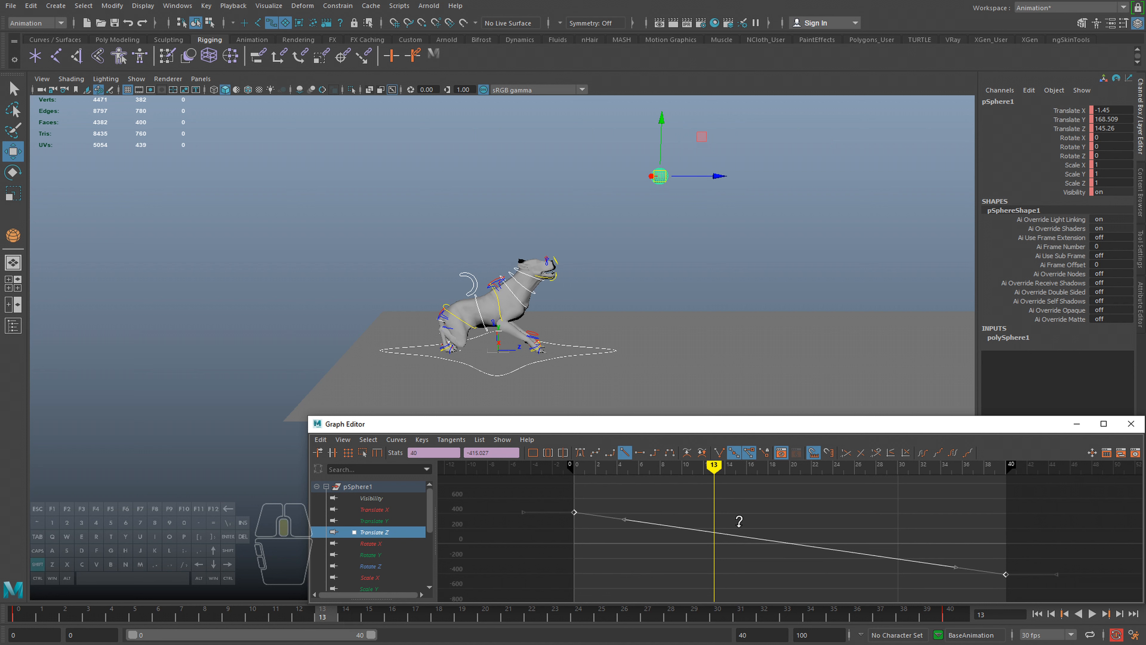
pyautogui.keyDown('shift'); pyautogui.moveTo(739, 522); pyautogui.dragTo(739, 531, button='middle'); pyautogui.keyUp('shift')
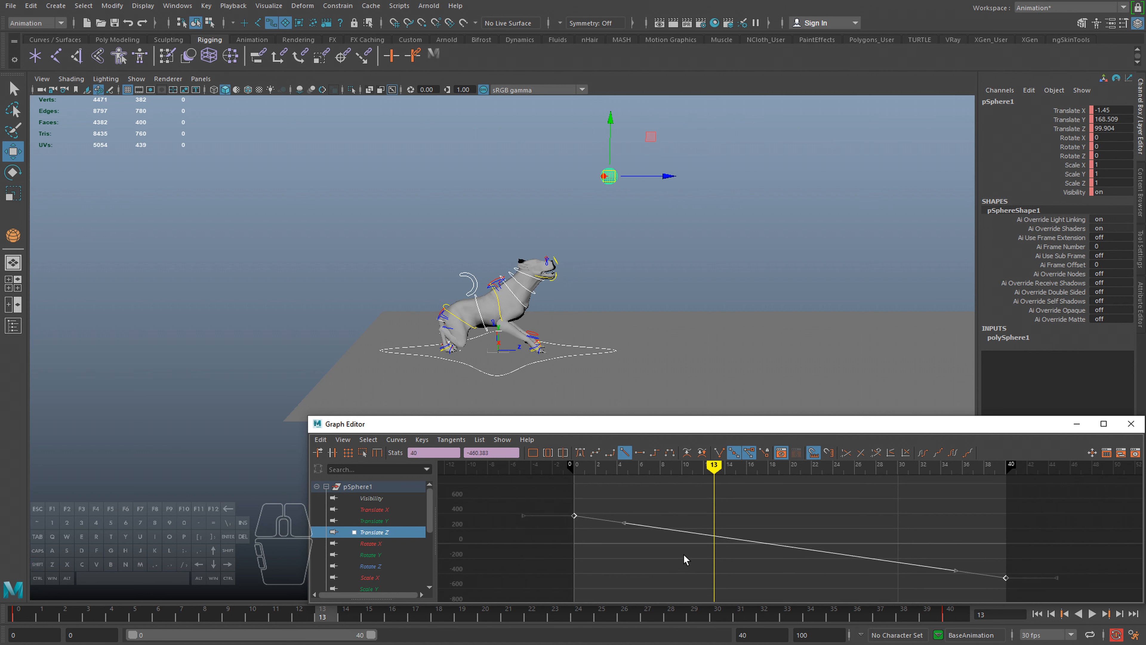
pyautogui.click(232, 612)
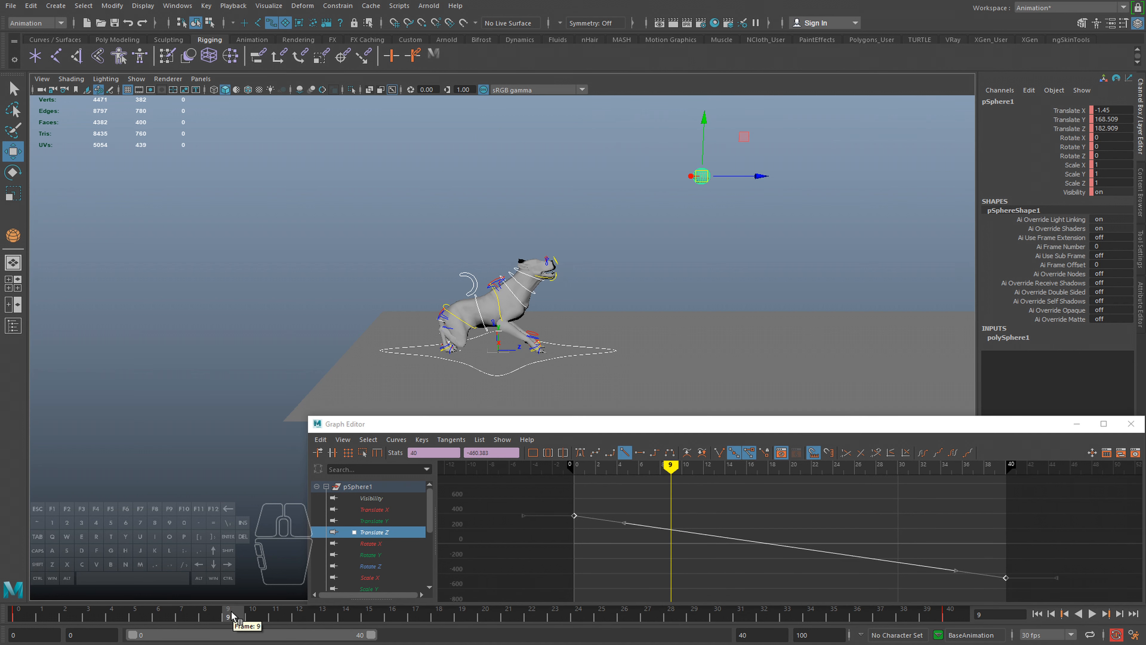
pyautogui.hotkey('alt', 'v')
pyautogui.hotkey('alt', 'v')
pyautogui.click(198, 612)
pyautogui.moveTo(197, 614); pyautogui.dragTo(135, 613)
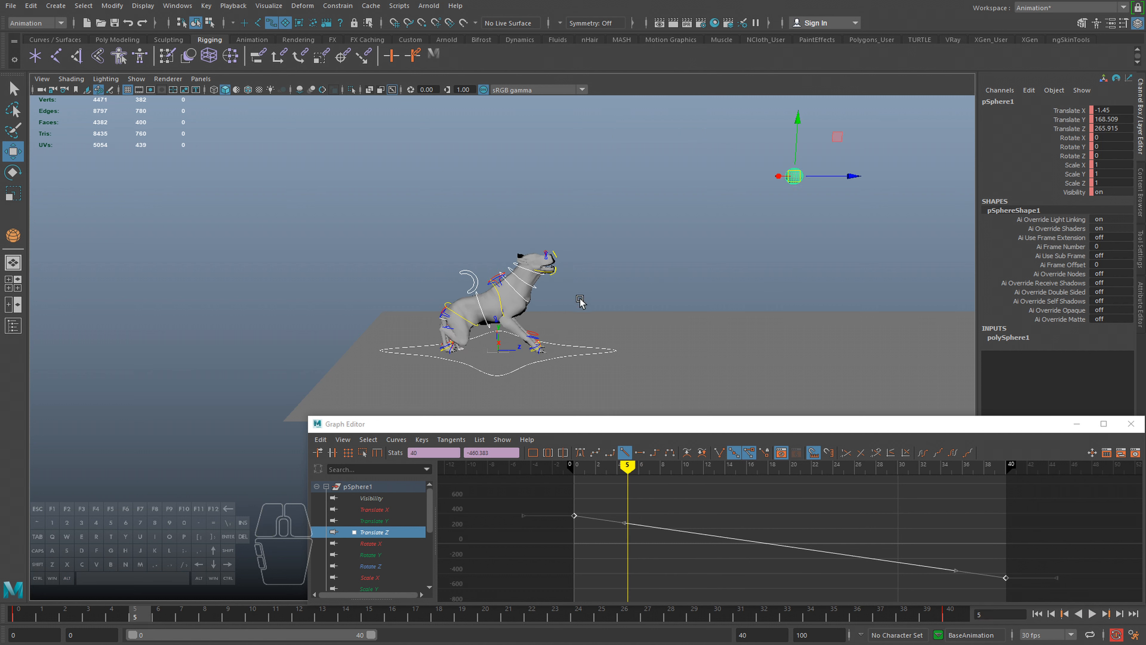
# Pose Move_cc in a leap at frame 13 at about 54.3 Translate Y, with Rotate X -36.8, Y -26.7 and Z -11.5
pyautogui.click(479, 237)
pyautogui.click(468, 272)
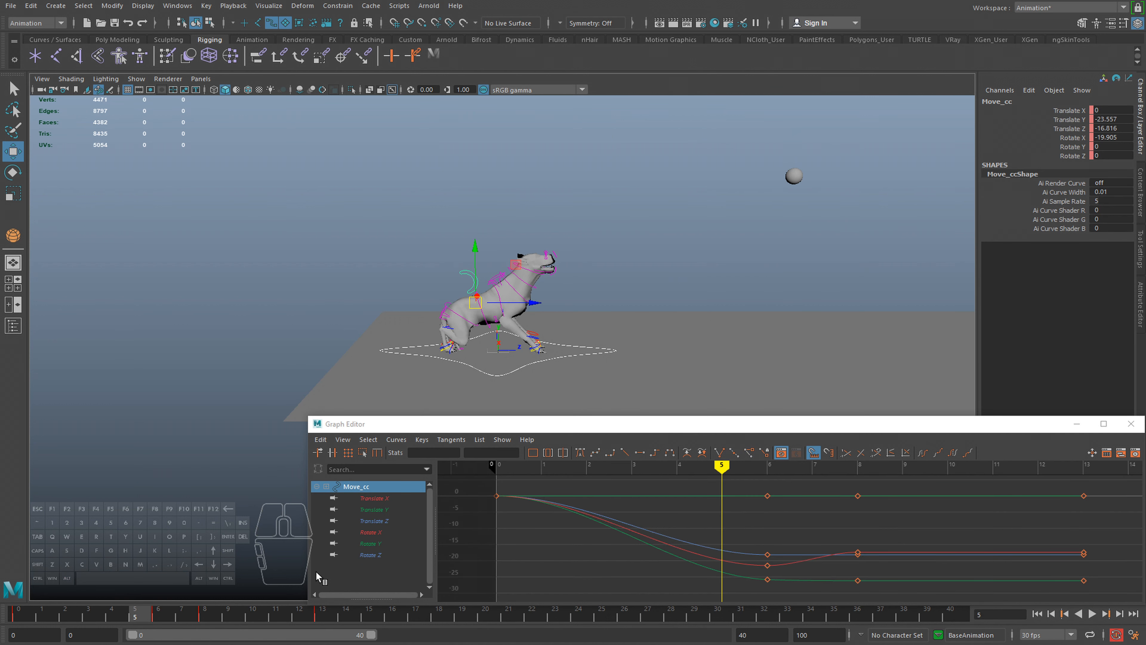
pyautogui.click(162, 615)
pyautogui.moveTo(161, 615); pyautogui.dragTo(322, 615)
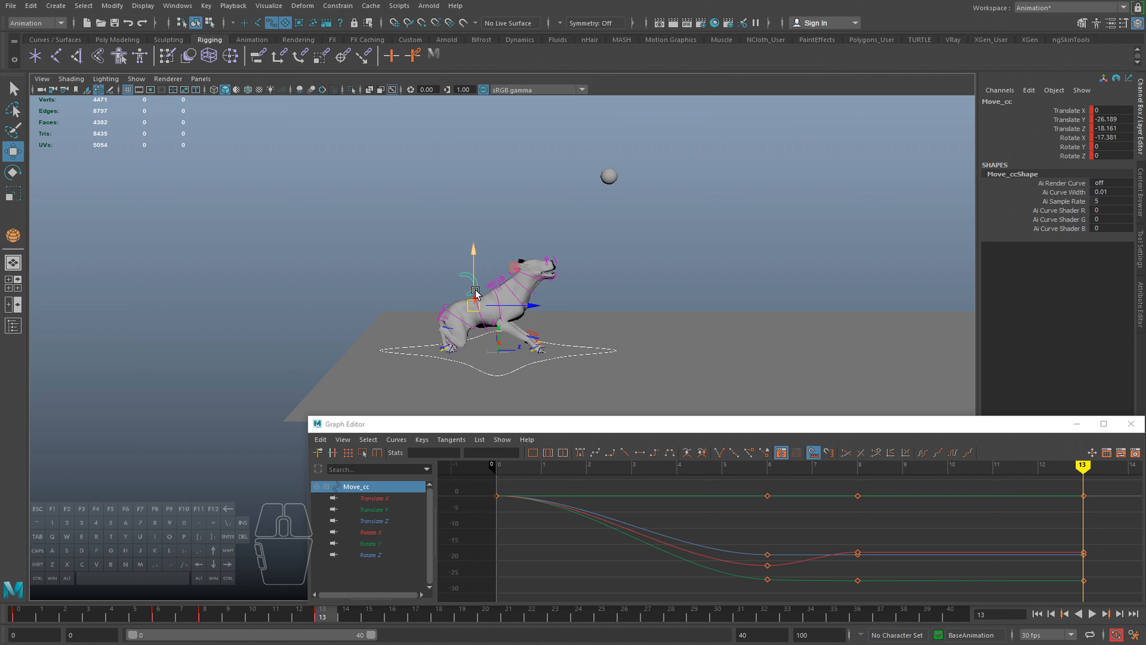
pyautogui.moveTo(479, 253); pyautogui.dragTo(480, 194)
pyautogui.press('e')
pyautogui.moveTo(518, 256); pyautogui.dragTo(496, 256)
pyautogui.press('w')
pyautogui.moveTo(474, 186); pyautogui.dragTo(588, 239)
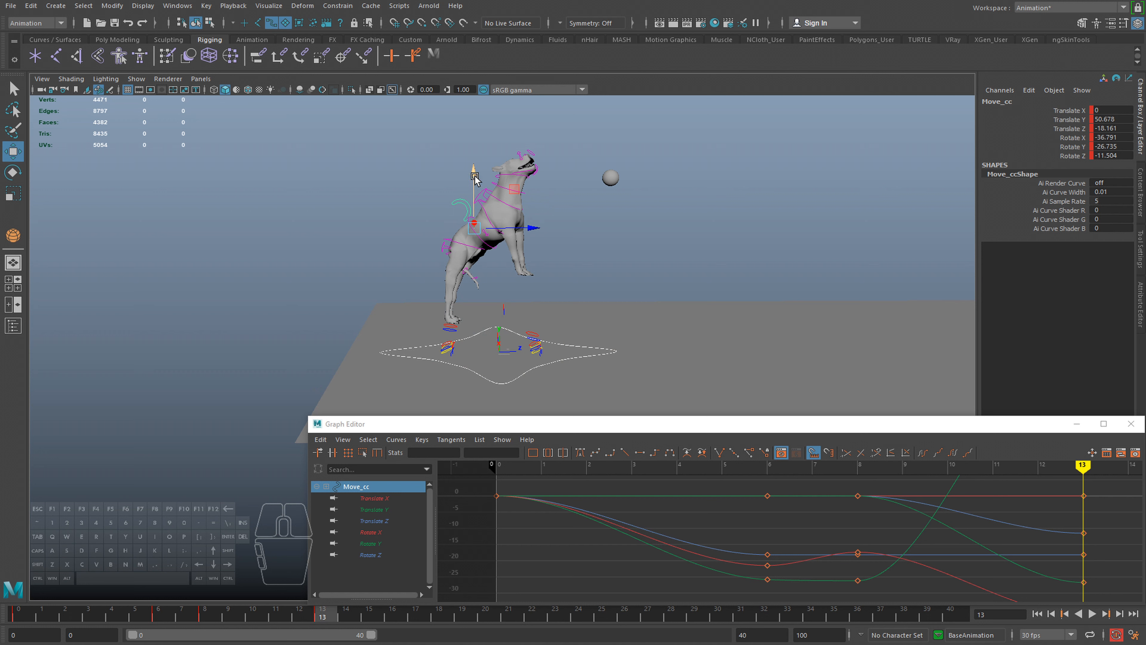
pyautogui.moveTo(476, 177); pyautogui.dragTo(475, 171)
# Raise both Translate Y keys of pSphere1 to about 189 and play the animation with the higher sphere path
pyautogui.click(610, 179)
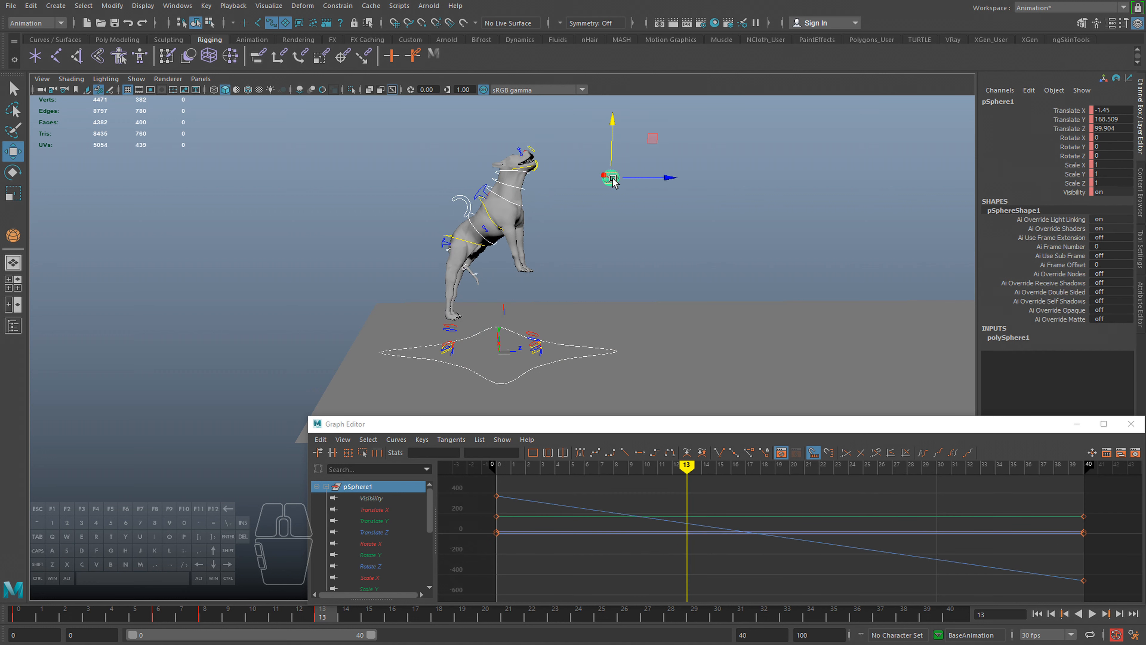
pyautogui.click(384, 519)
pyautogui.keyDown('alt'); pyautogui.scroll(-3, 650, 549); pyautogui.keyUp('alt')
pyautogui.moveTo(557, 510); pyautogui.dragTo(1087, 599)
pyautogui.keyDown('shift'); pyautogui.moveTo(810, 567); pyautogui.dragTo(806, 558, button='middle'); pyautogui.keyUp('shift')
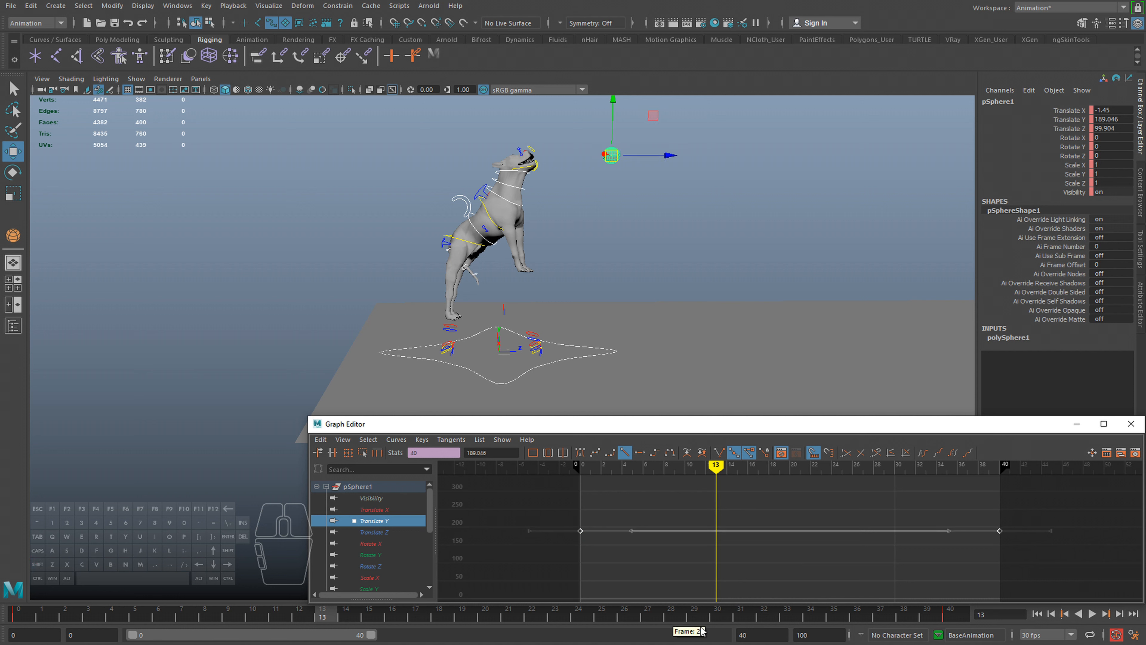
pyautogui.moveTo(334, 628); pyautogui.dragTo(81, 612)
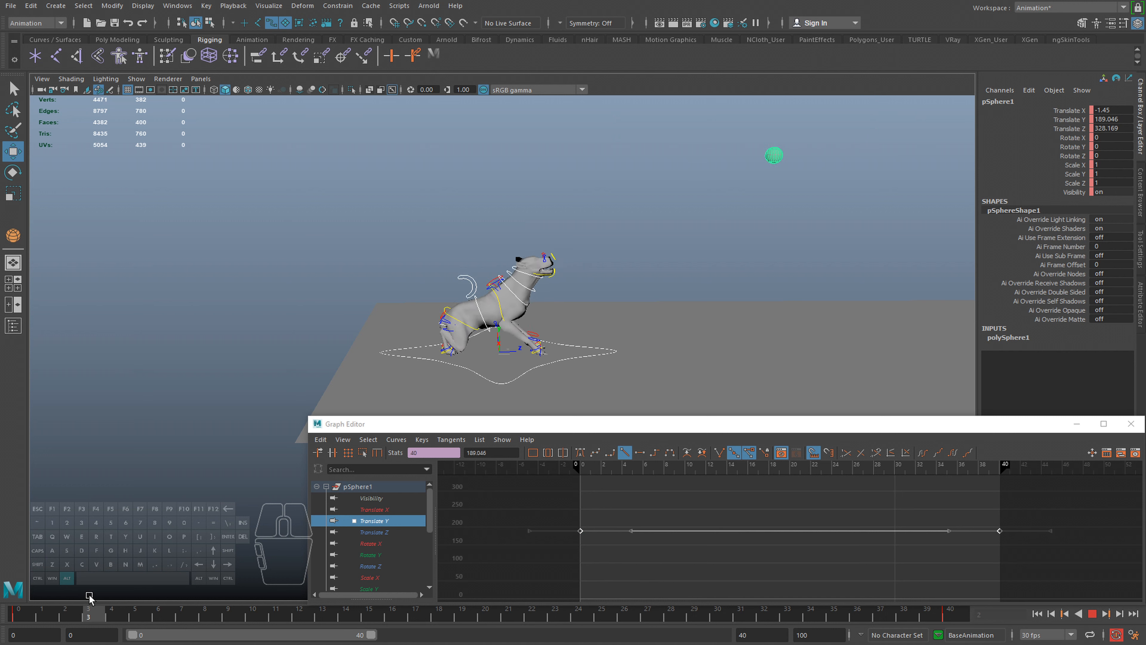
pyautogui.hotkey('alt', 'v')
# Select Move_cc, check the leap in playback, and lower the body control slightly at frame 8
pyautogui.press('q')
pyautogui.click(459, 202)
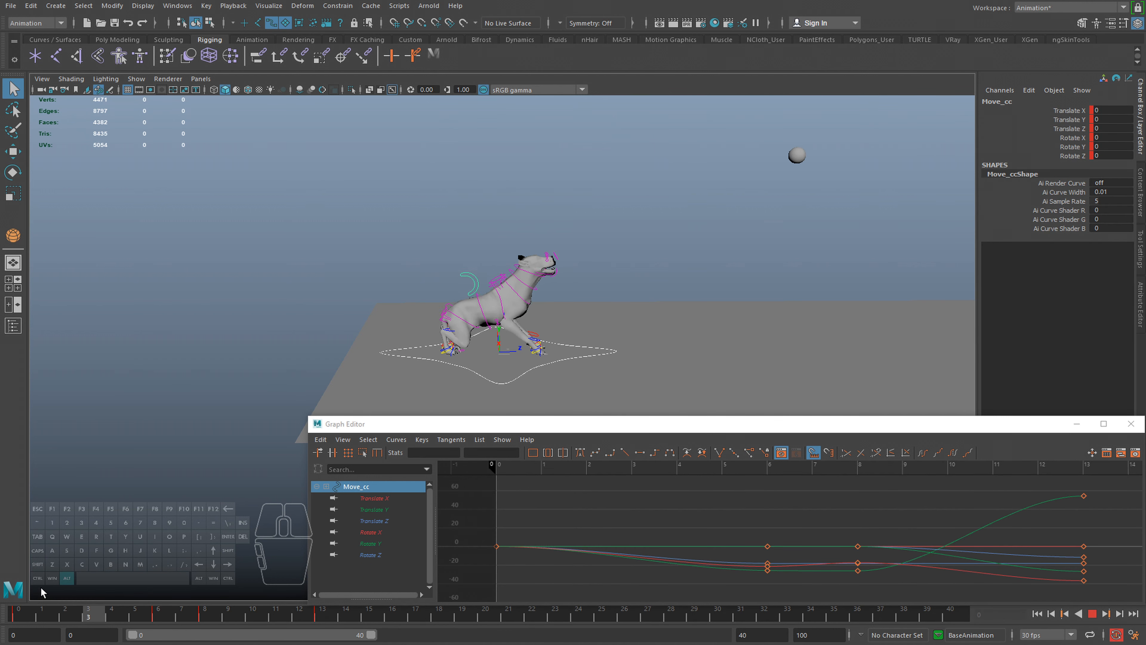
pyautogui.moveTo(198, 620); pyautogui.dragTo(267, 623)
pyautogui.hotkey('alt', 'v')
pyautogui.moveTo(127, 619); pyautogui.dragTo(204, 620)
pyautogui.press('w')
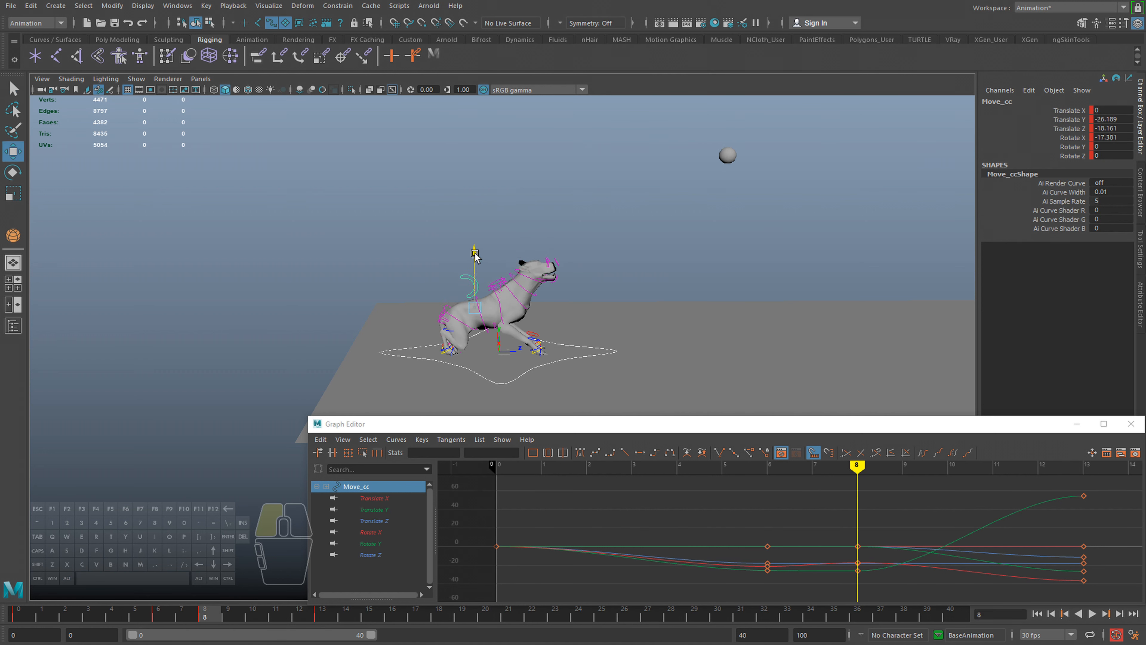
pyautogui.moveTo(475, 255); pyautogui.dragTo(475, 257)
# Play and scrub the jump from frame 0 with a closer view of the dog to judge its timing
pyautogui.moveTo(147, 617); pyautogui.dragTo(39, 620)
pyautogui.hotkey('alt', 'v')
pyautogui.keyDown('alt'); pyautogui.moveTo(405, 291); pyautogui.dragTo(489, 297, button='right'); pyautogui.keyUp('alt')
pyautogui.keyDown('alt'); pyautogui.moveTo(488, 297); pyautogui.dragTo(504, 270); pyautogui.keyUp('alt')
pyautogui.press('Escape')
pyautogui.keyDown('alt'); pyautogui.moveTo(504, 270); pyautogui.dragTo(517, 310, button='middle'); pyautogui.keyUp('alt')
pyautogui.keyDown('alt'); pyautogui.moveTo(517, 310); pyautogui.dragTo(506, 307, button='right'); pyautogui.keyUp('alt')
pyautogui.hotkey('alt', 'v')
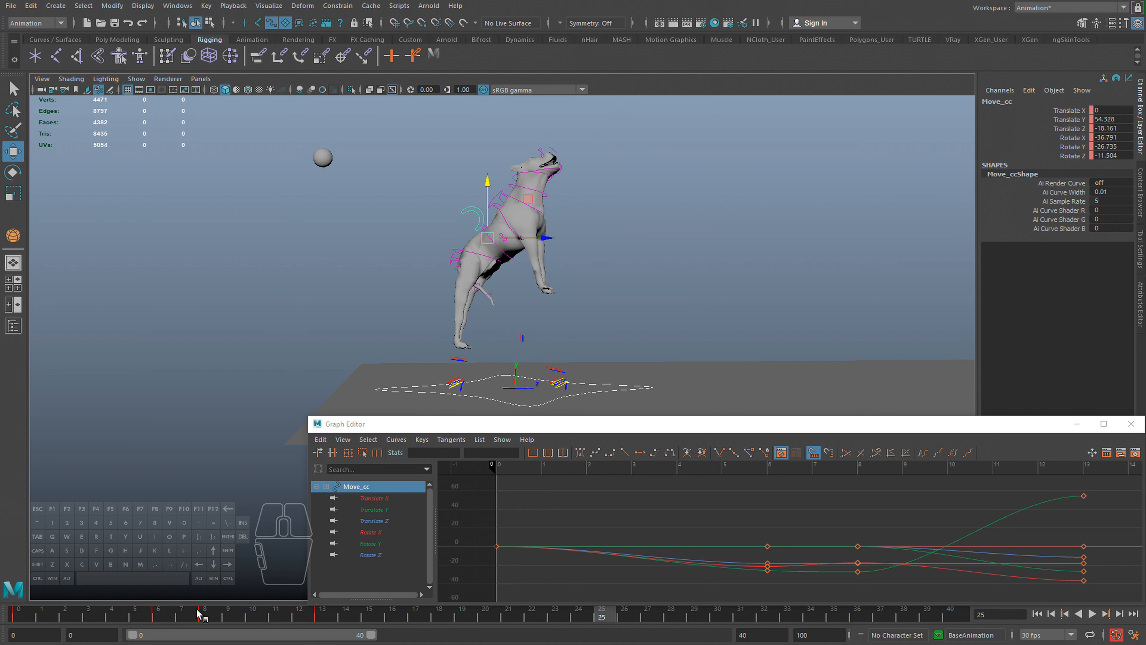
pyautogui.click(214, 618)
pyautogui.moveTo(214, 619); pyautogui.dragTo(90, 618)
pyautogui.hotkey('alt', 'v')
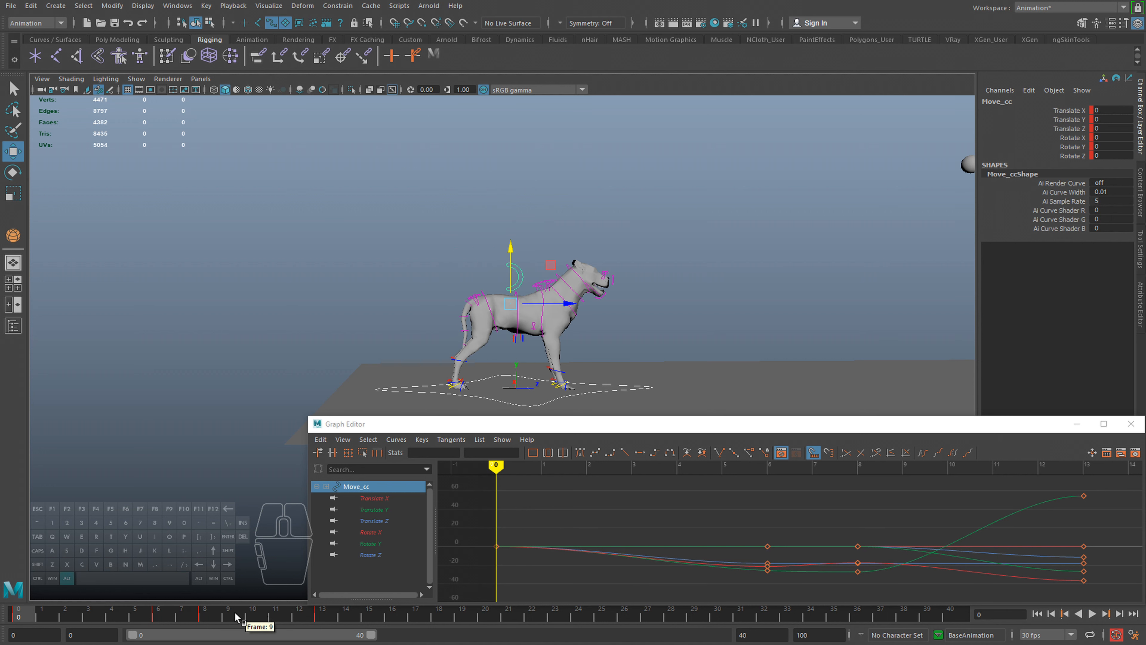
# Shift all Move_cc jump keys from frame 13 to frame 14 in the Graph Editor and play the animation
pyautogui.moveTo(236, 617); pyautogui.dragTo(323, 620)
pyautogui.keyDown('alt'); pyautogui.moveTo(722, 548); pyautogui.dragTo(724, 525, button='middle'); pyautogui.keyUp('alt')
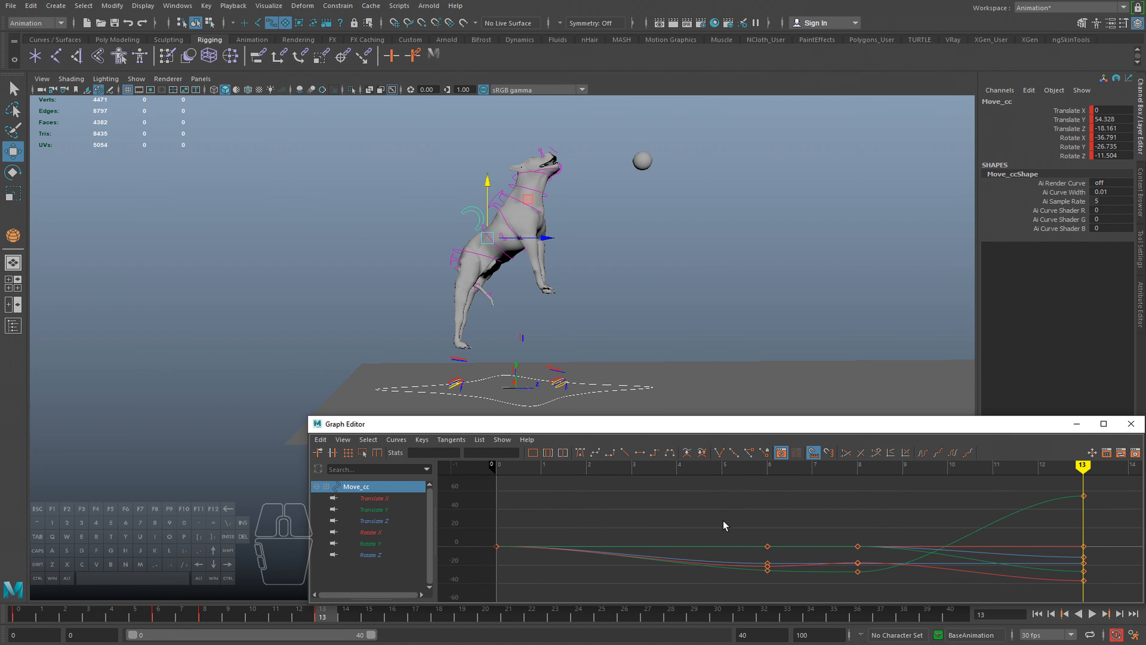
pyautogui.keyDown('alt'); pyautogui.moveTo(812, 523); pyautogui.dragTo(655, 537, button='middle'); pyautogui.keyUp('alt')
pyautogui.keyDown('alt'); pyautogui.moveTo(655, 538); pyautogui.dragTo(621, 534, button='right'); pyautogui.keyUp('alt')
pyautogui.moveTo(868, 492); pyautogui.dragTo(961, 603)
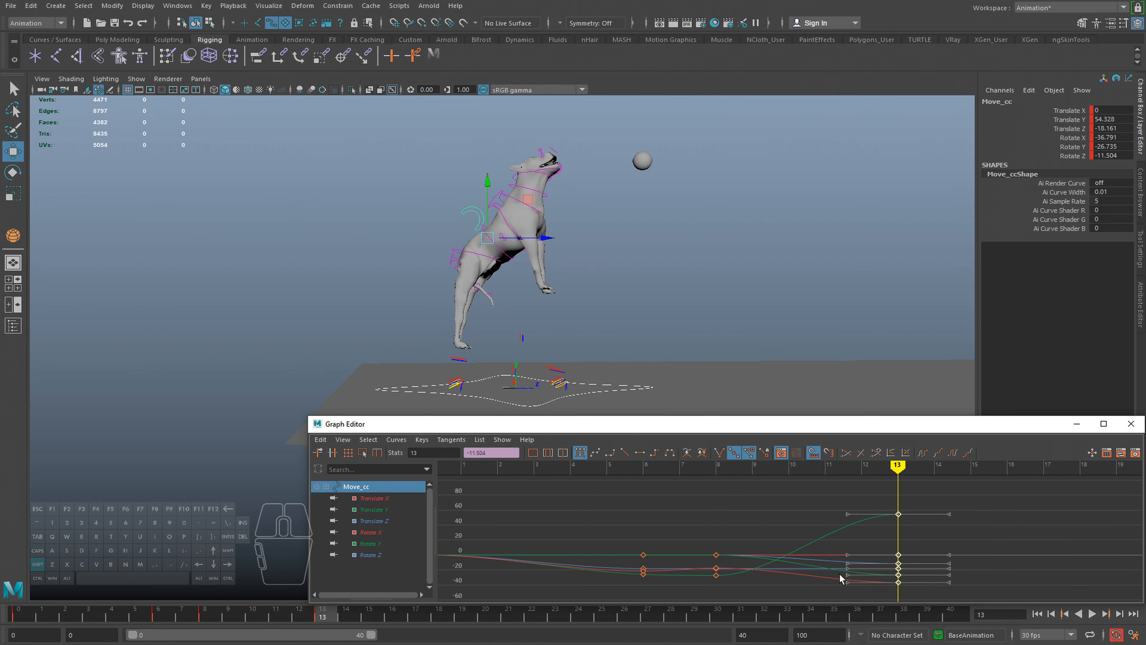
pyautogui.keyDown('shift'); pyautogui.moveTo(842, 577); pyautogui.dragTo(878, 577, button='middle'); pyautogui.keyUp('shift')
pyautogui.hotkey('alt', 'v')
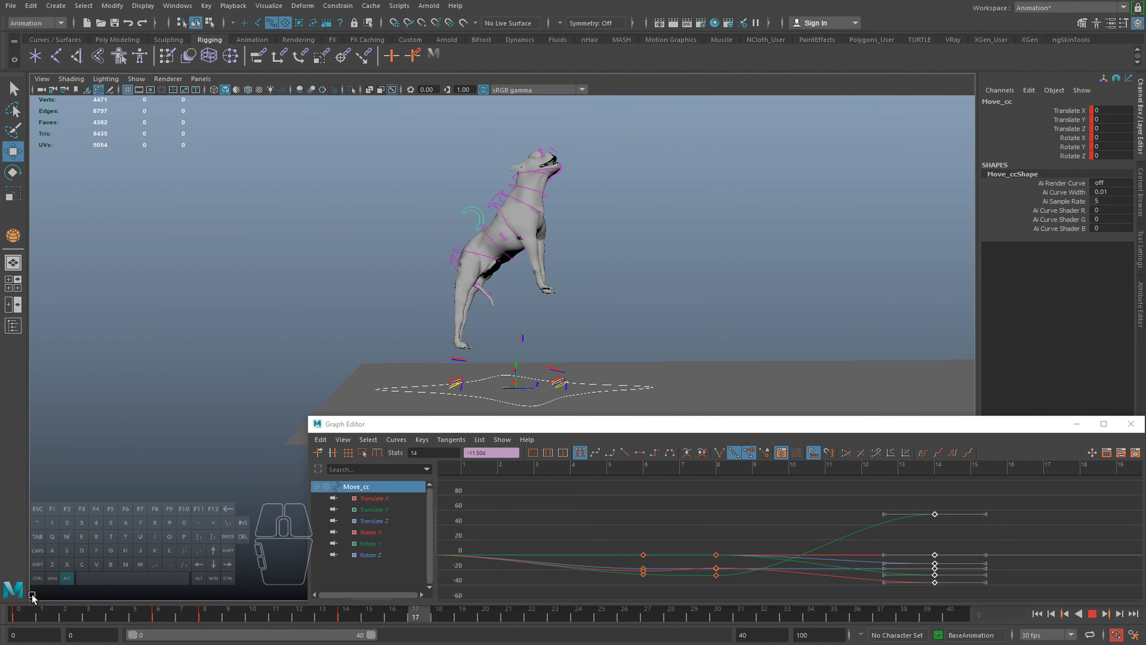
pyautogui.hotkey('alt', 'v')
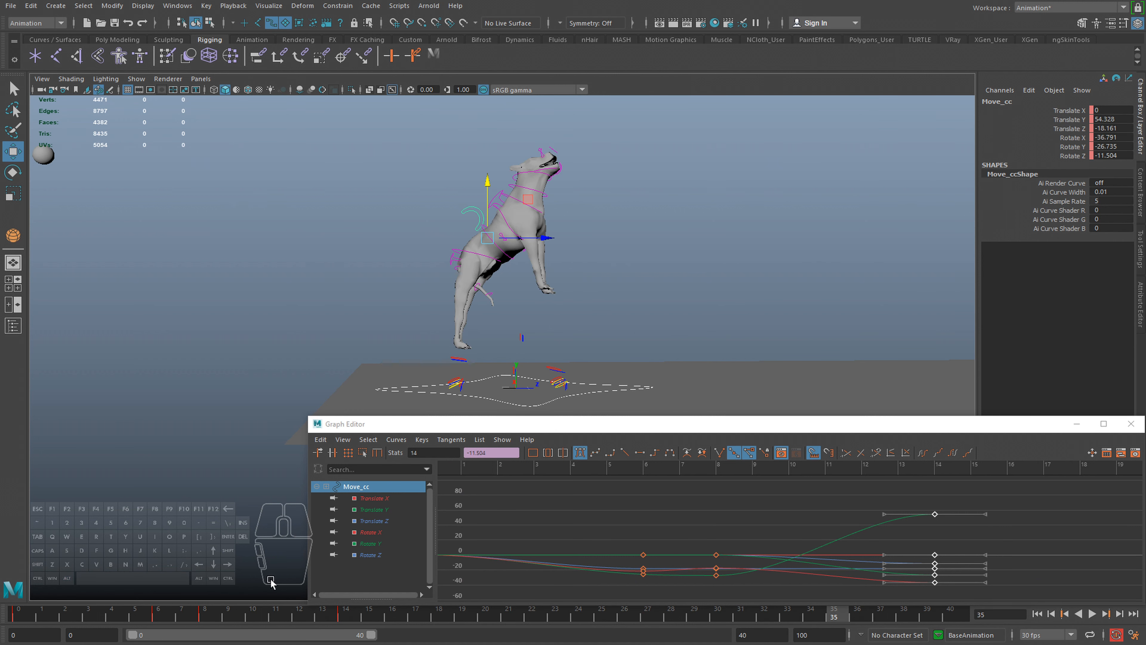
# Delay the Move_cc jump keys by one more frame to frame 15 and check the timing in playback
pyautogui.keyDown('shift'); pyautogui.moveTo(739, 562); pyautogui.dragTo(775, 562, button='middle'); pyautogui.keyUp('shift')
pyautogui.hotkey('alt', 'v')
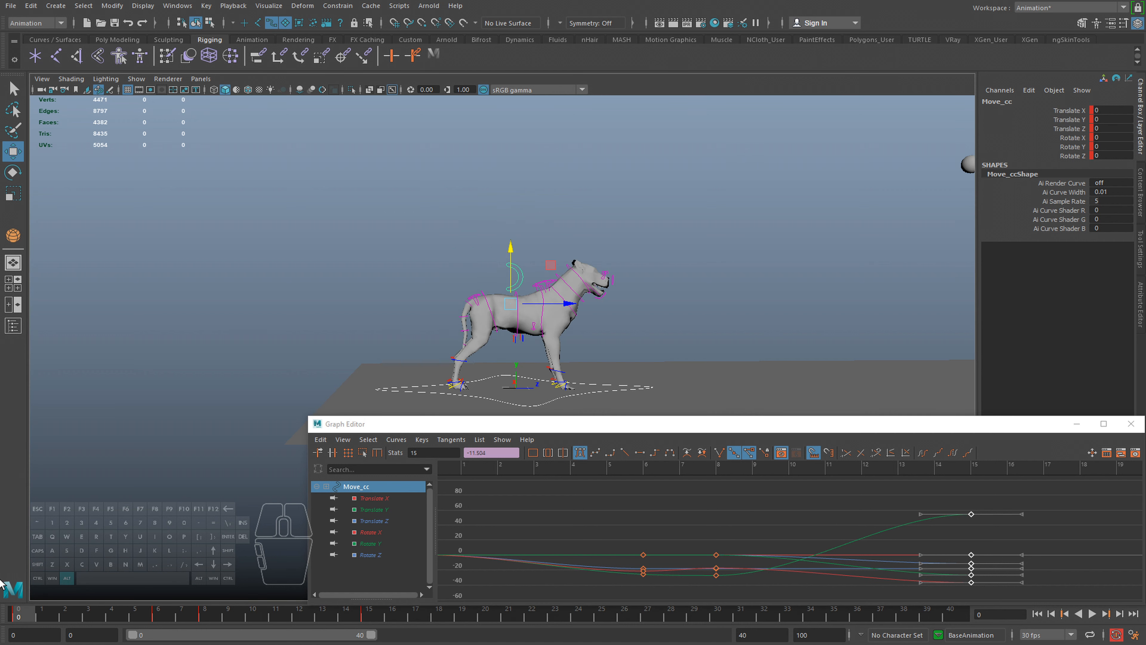
pyautogui.hotkey('alt', 'v')
pyautogui.click(18, 618)
pyautogui.hotkey('alt', 'v')
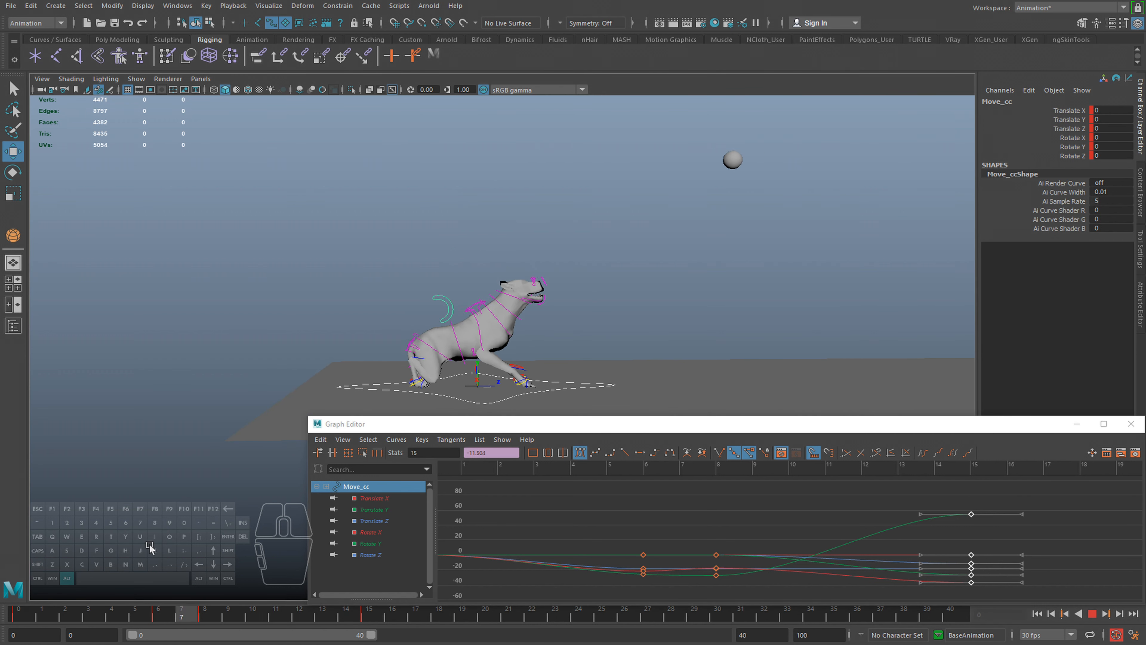
pyautogui.click(129, 617)
pyautogui.moveTo(129, 618); pyautogui.dragTo(182, 611)
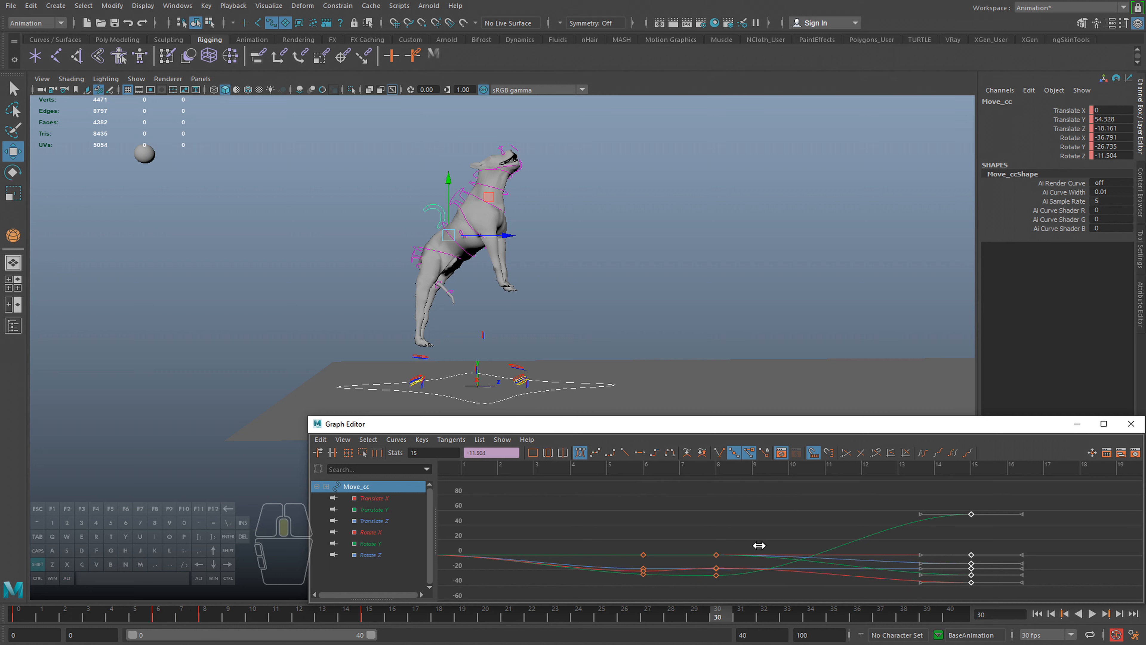
# Retime the Move_cc jump keys to frame 16, and play and scrub the leap against the sphere's path
pyautogui.keyDown('shift'); pyautogui.moveTo(760, 546); pyautogui.dragTo(781, 544, button='middle'); pyautogui.keyUp('shift')
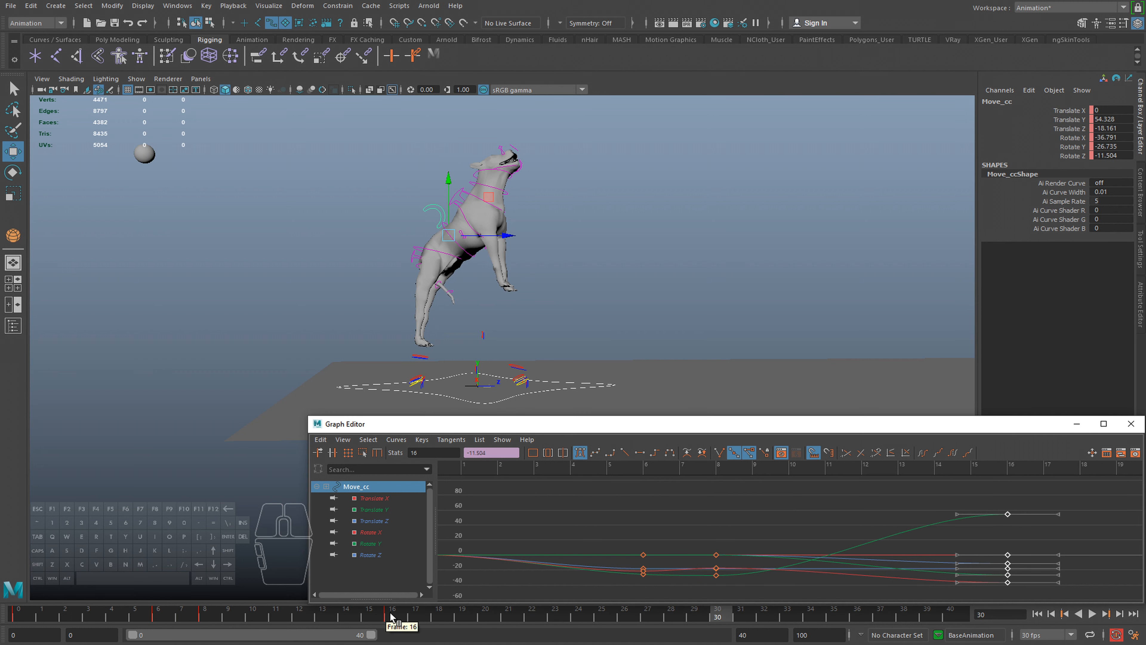
pyautogui.moveTo(391, 618); pyautogui.dragTo(219, 617)
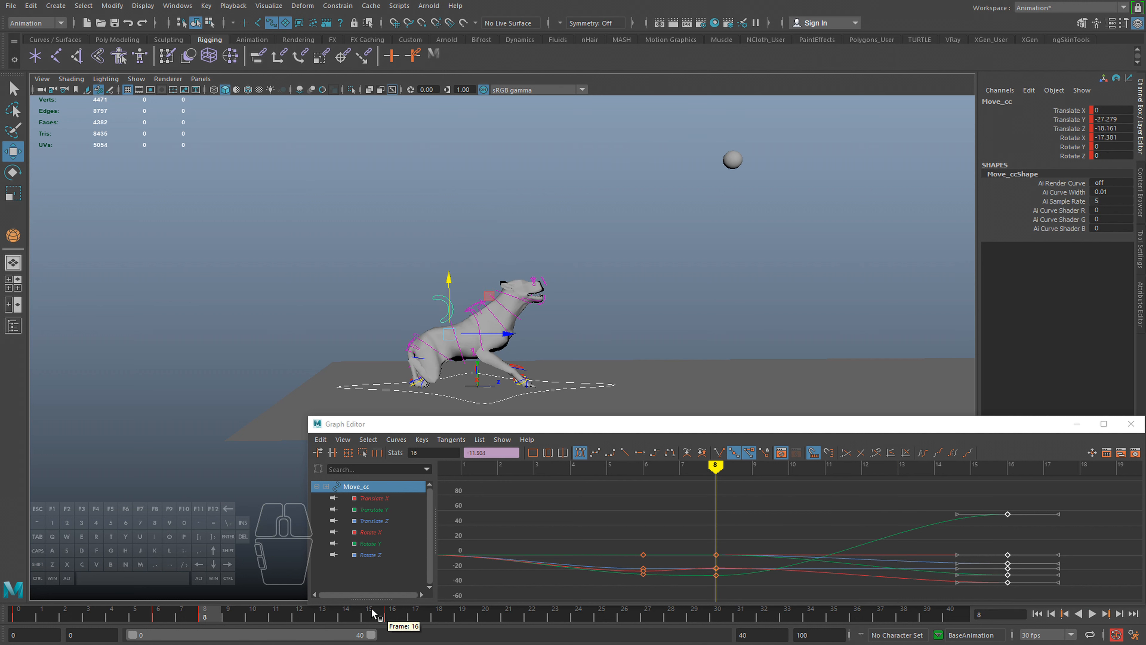
pyautogui.hotkey('alt', 'v')
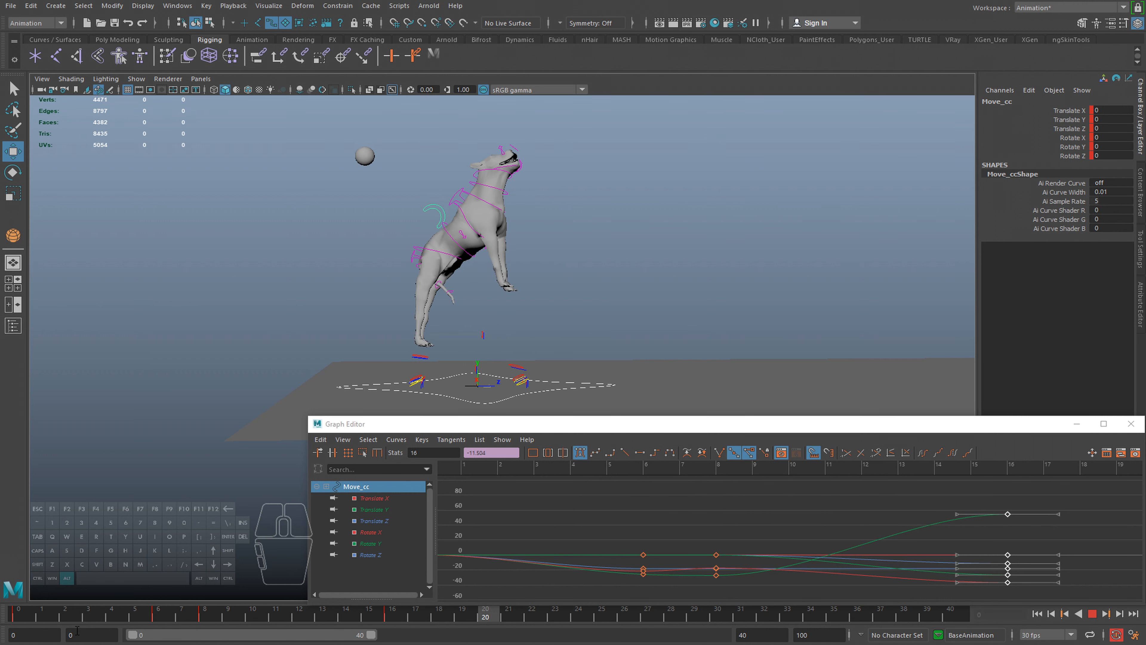
pyautogui.hotkey('alt', 'v')
pyautogui.moveTo(120, 617); pyautogui.dragTo(260, 623)
pyautogui.moveTo(267, 617); pyautogui.dragTo(392, 622)
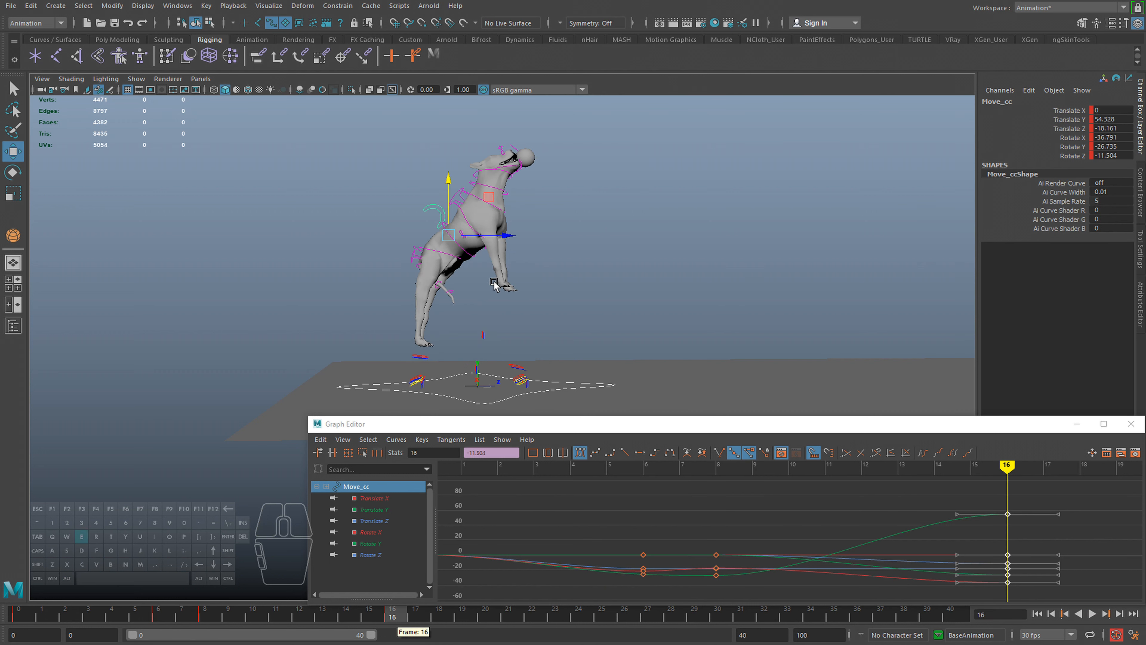
# Twist Move_cc at frame 16 to about Rotate X -27.5, Y -56.9 and Z -30.5, checking the turn in playback
pyautogui.press('e')
pyautogui.moveTo(480, 253); pyautogui.dragTo(459, 224)
pyautogui.press('s')
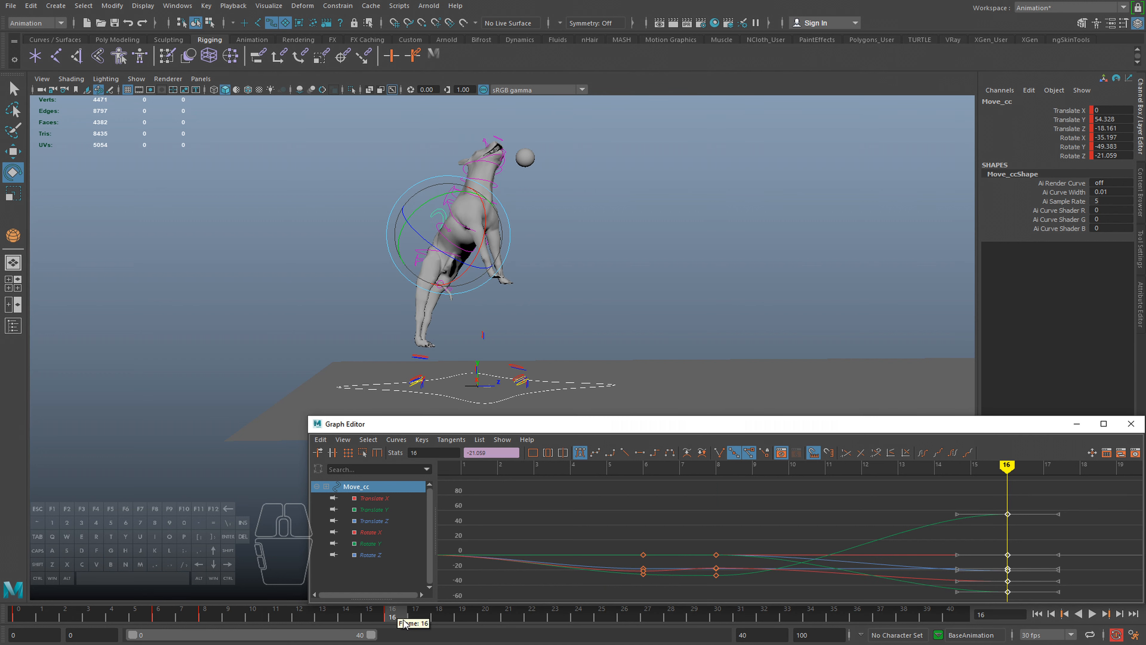
pyautogui.moveTo(387, 610); pyautogui.dragTo(164, 591)
pyautogui.hotkey('alt', 'v')
pyautogui.hotkey('alt', 'v')
pyautogui.click(389, 614)
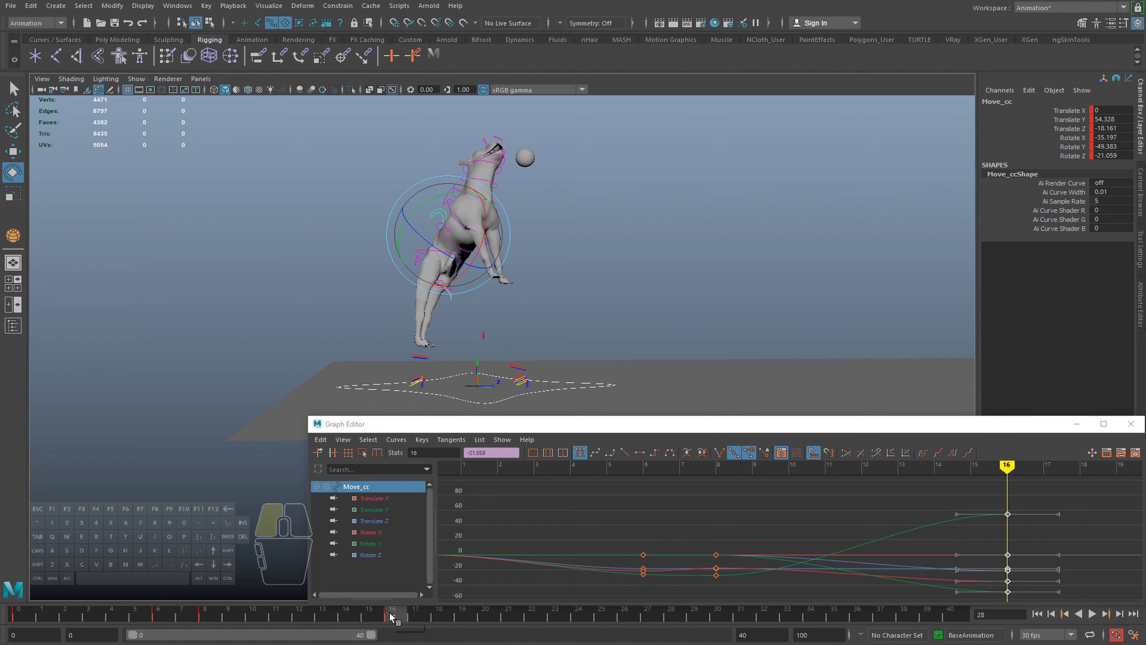
pyautogui.press('e')
pyautogui.moveTo(478, 273); pyautogui.dragTo(461, 244)
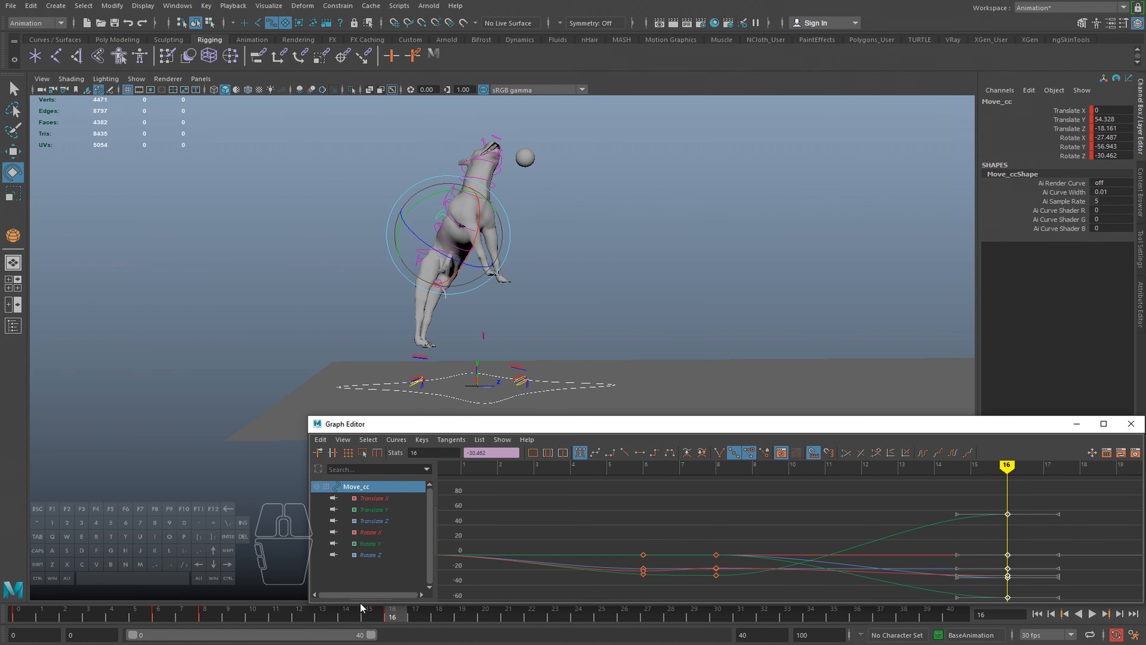
# Examine the dog's twist from behind and above, scrubbing between the start pose, the crouch and frame 13
pyautogui.moveTo(362, 608); pyautogui.dragTo(204, 611)
pyautogui.press('f')
pyautogui.keyDown('alt'); pyautogui.moveTo(393, 366); pyautogui.dragTo(481, 389); pyautogui.keyUp('alt')
pyautogui.keyDown('alt'); pyautogui.moveTo(481, 390); pyautogui.dragTo(149, 241, button='right'); pyautogui.keyUp('alt')
pyautogui.keyDown('alt'); pyautogui.moveTo(500, 246); pyautogui.dragTo(503, 184, button='middle'); pyautogui.keyUp('alt')
pyautogui.keyDown('alt'); pyautogui.moveTo(502, 183); pyautogui.dragTo(477, 248); pyautogui.keyUp('alt')
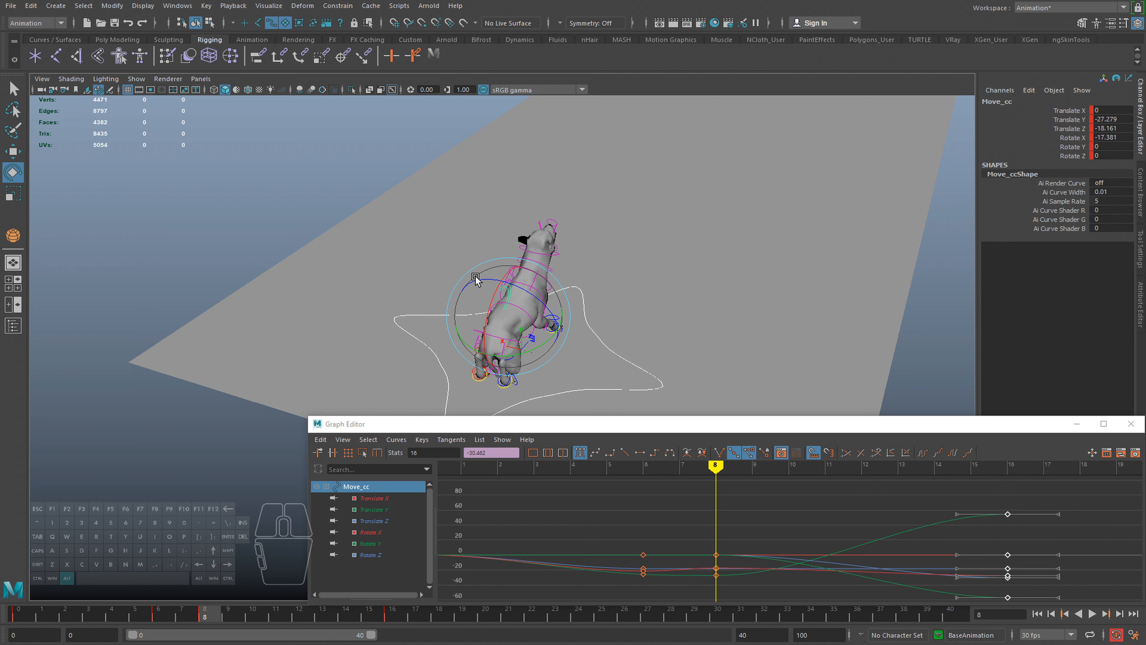
pyautogui.click(19, 613)
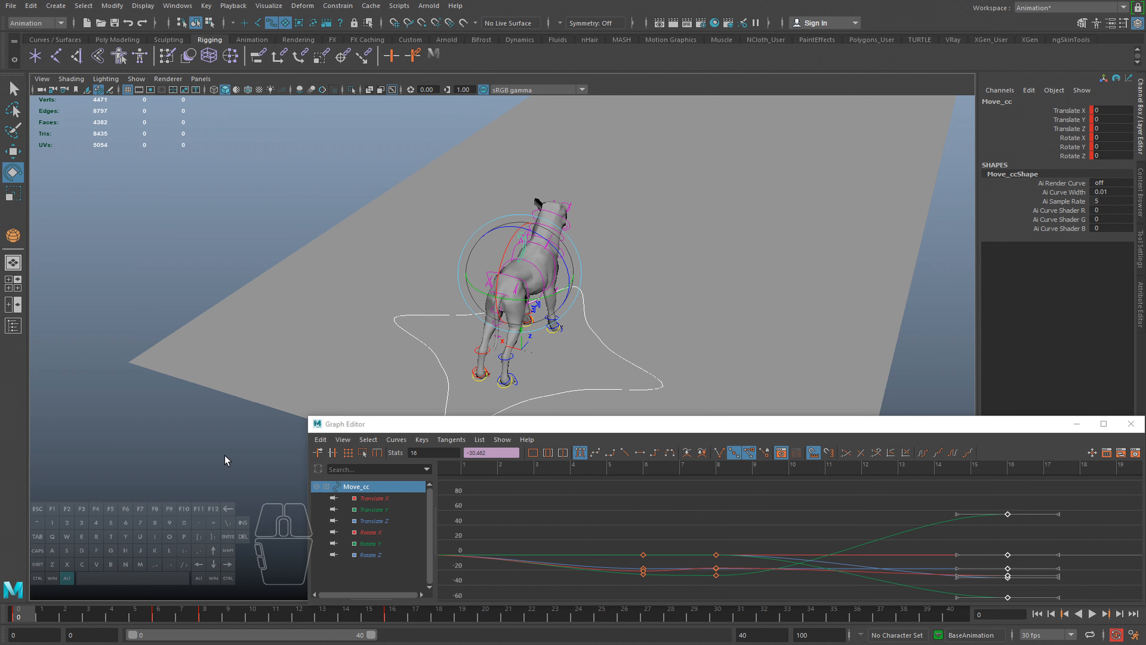
pyautogui.keyDown('alt'); pyautogui.moveTo(224, 457); pyautogui.dragTo(376, 381); pyautogui.keyUp('alt')
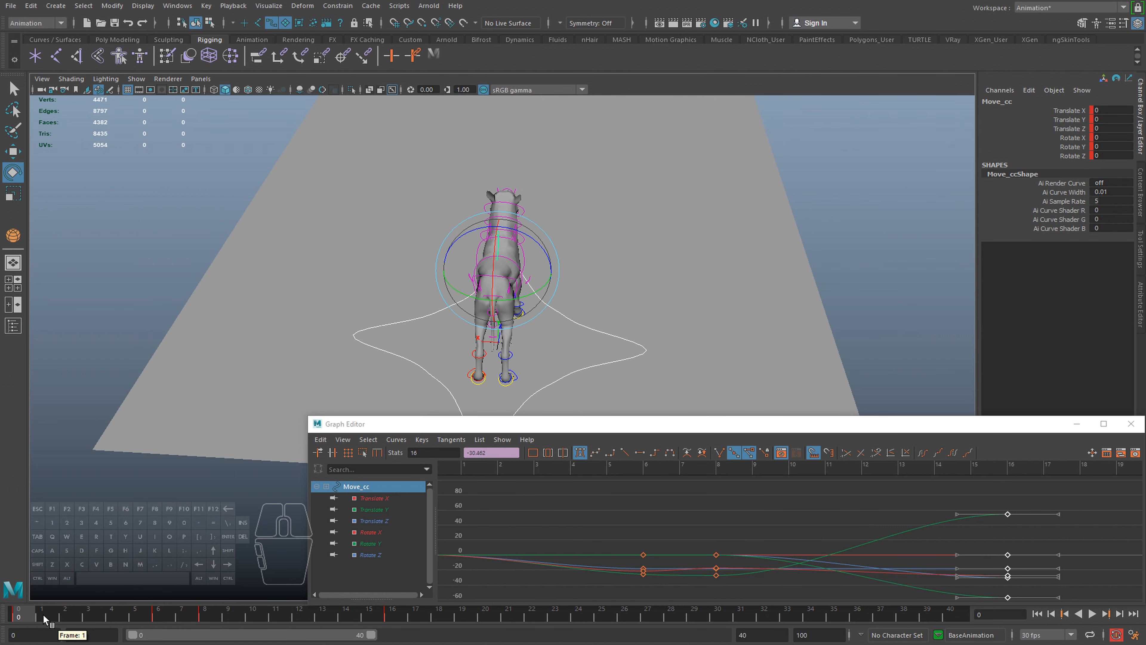
pyautogui.moveTo(43, 618); pyautogui.dragTo(326, 602)
pyautogui.keyDown('alt'); pyautogui.moveTo(423, 312); pyautogui.dragTo(489, 319); pyautogui.keyUp('alt')
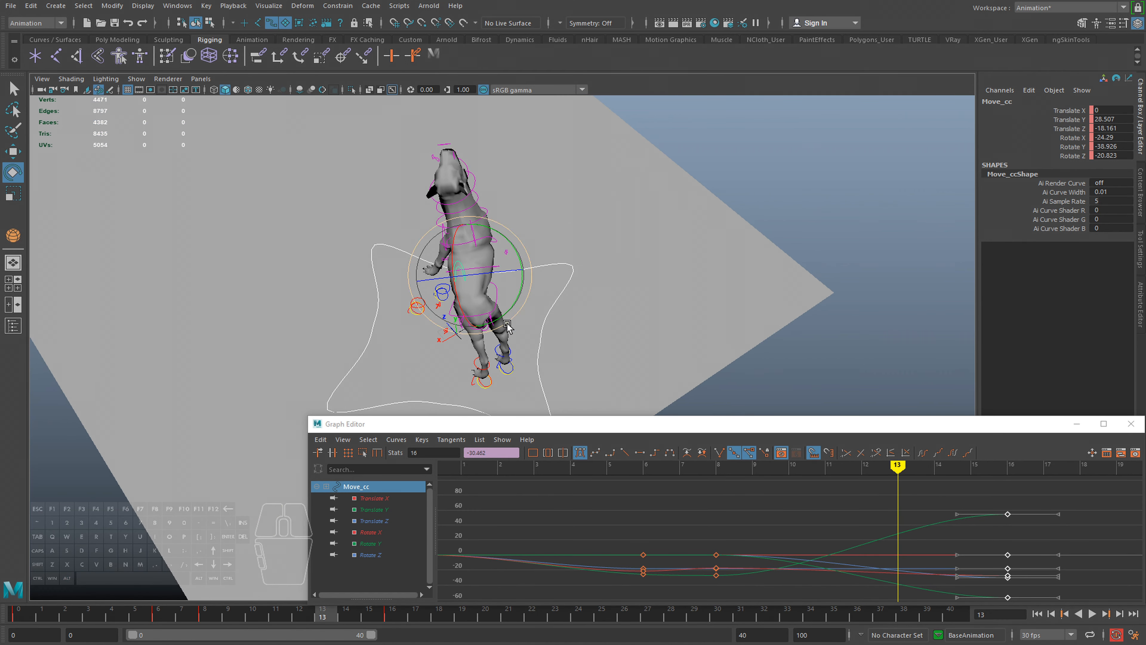
# Try to reposition the two hind foot controls at frame 13
pyautogui.press('q')
pyautogui.click(501, 359)
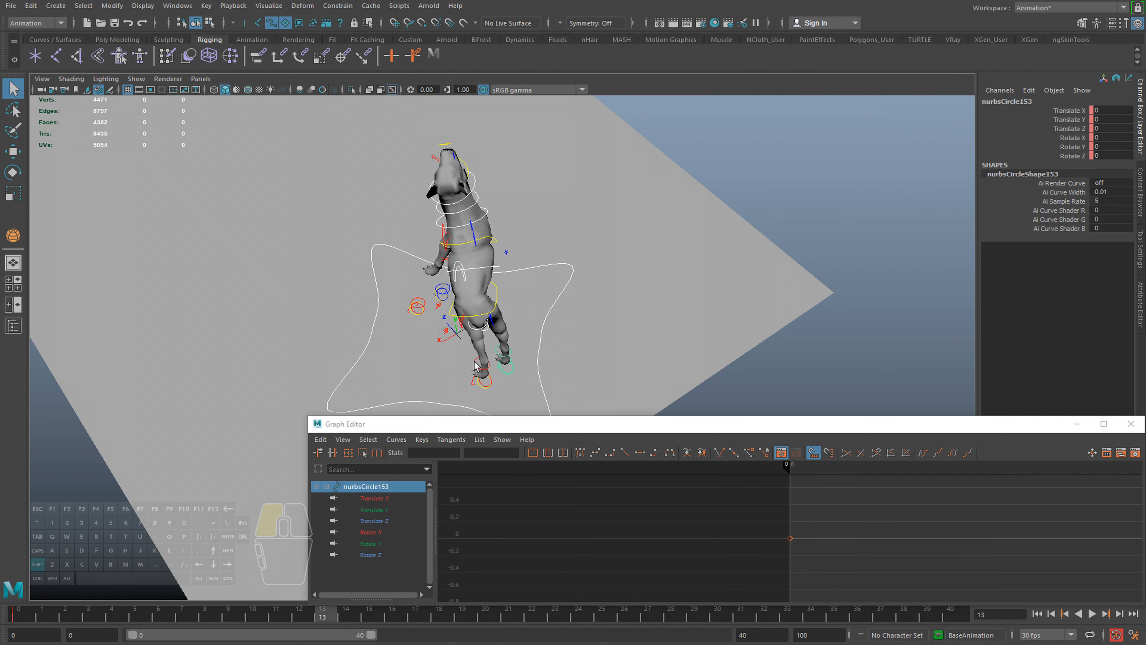
pyautogui.keyDown('shift'); pyautogui.click(475, 364); pyautogui.keyUp('shift')
pyautogui.press('w')
pyautogui.moveTo(482, 363); pyautogui.dragTo(437, 367)
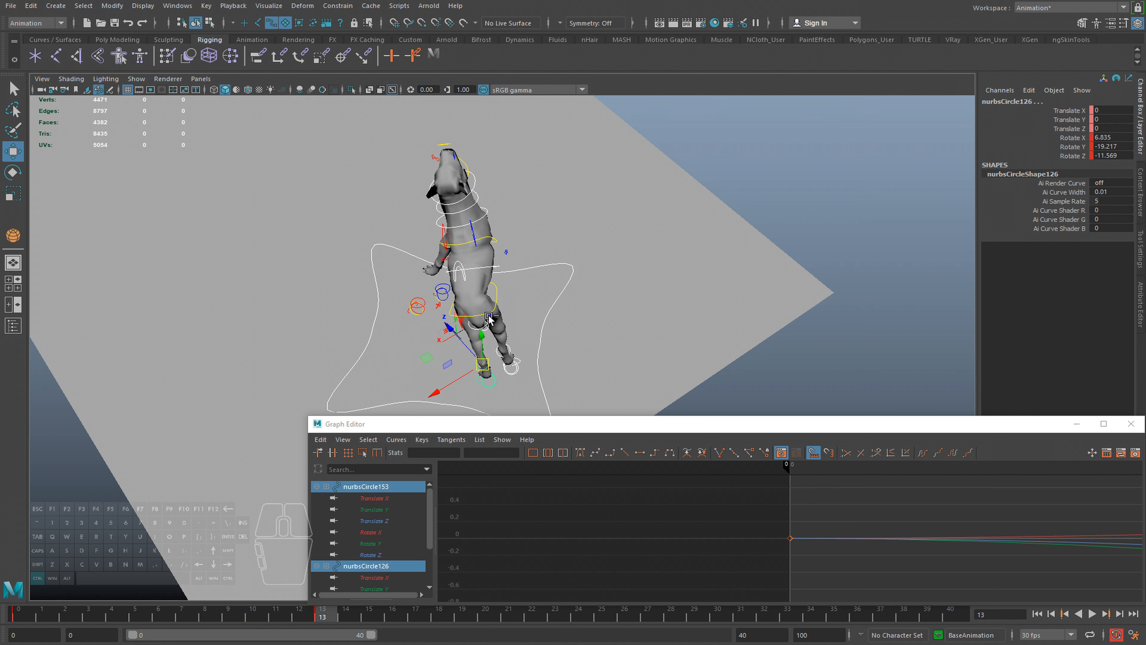
pyautogui.hotkey('ctrl', 'z')
pyautogui.hotkey('ctrl', 'z')
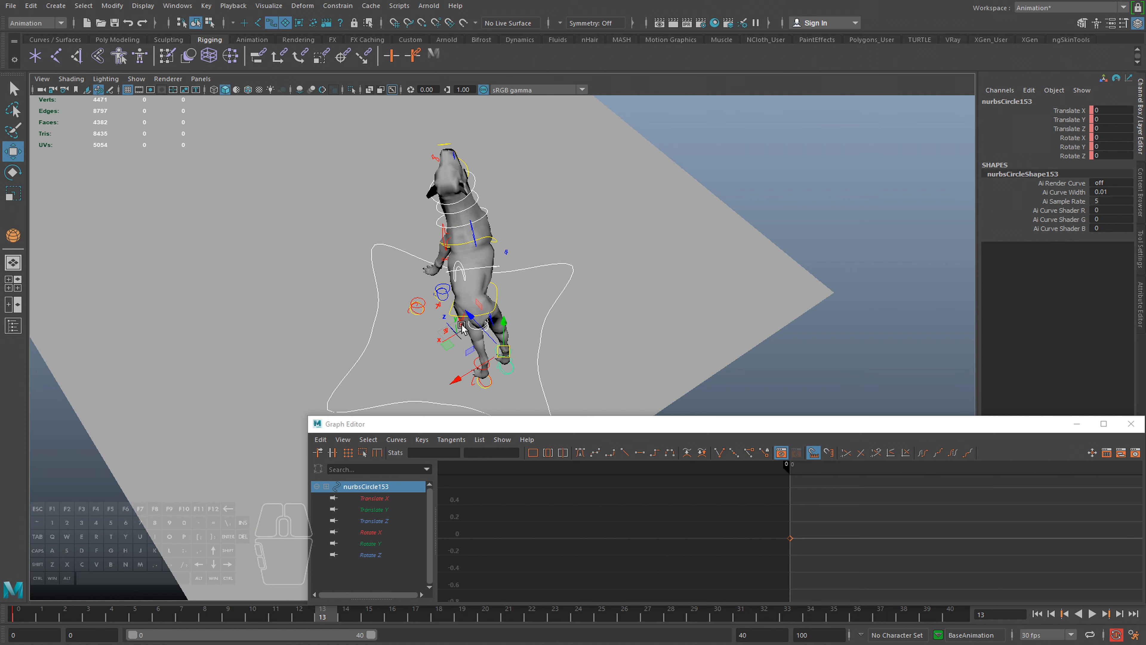
pyautogui.hotkey('ctrl', 'z')
pyautogui.hotkey('ctrl', 'z')
# Turn Move_cc in the frame 6 crouch to about Rotate X -21.6, Y 6.3 and Z -2.5, opposite to the leap's twist
pyautogui.keyDown('alt'); pyautogui.moveTo(455, 309); pyautogui.dragTo(471, 318); pyautogui.keyUp('alt')
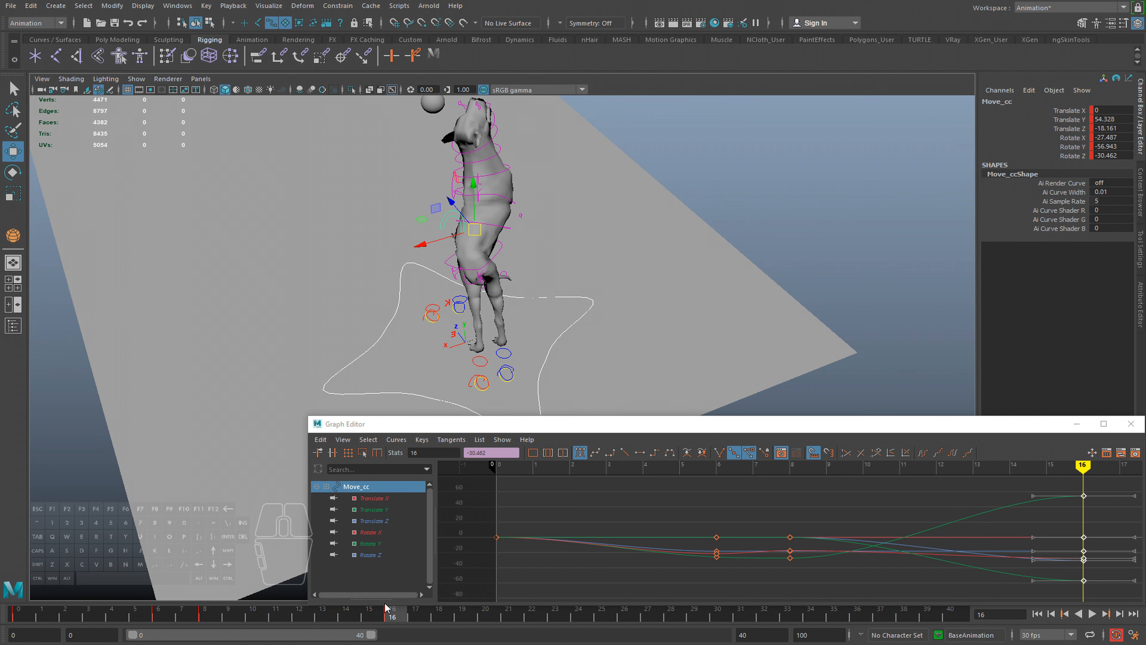
pyautogui.moveTo(379, 615); pyautogui.dragTo(158, 617)
pyautogui.keyDown('alt'); pyautogui.moveTo(452, 344); pyautogui.dragTo(461, 403); pyautogui.keyUp('alt')
pyautogui.moveTo(201, 614)
pyautogui.mouseDown()
pyautogui.moveTo(351, 614)
pyautogui.moveTo(60, 596)
pyautogui.moveTo(158, 617)
pyautogui.moveTo(368, 616)
pyautogui.moveTo(18, 617)
pyautogui.moveTo(158, 617)
pyautogui.mouseUp()
pyautogui.press('e')
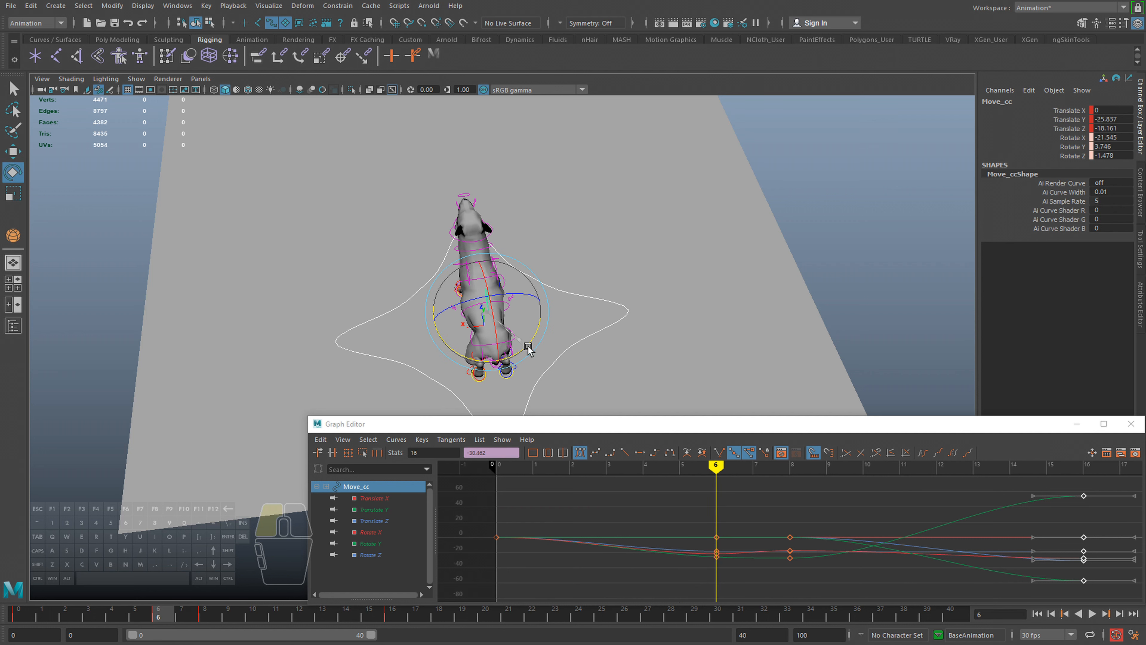
pyautogui.moveTo(528, 349); pyautogui.dragTo(524, 351)
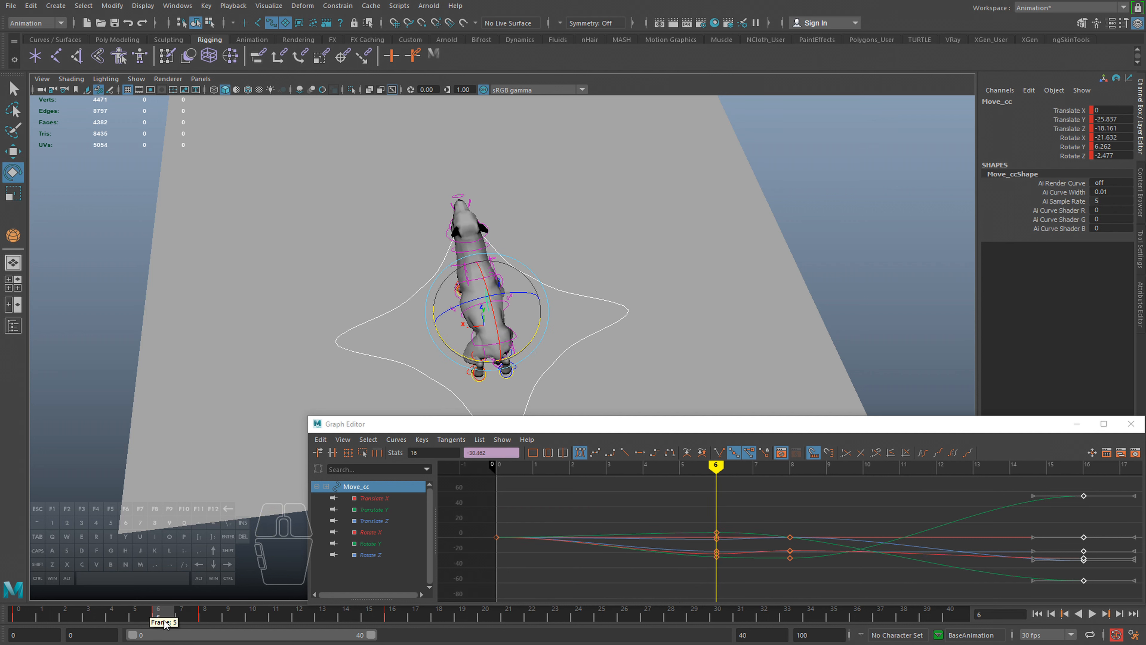
# Give Move_cc a similar counter-turn of about 6 degrees in Rotate Y at frame 8 and play the animation
pyautogui.moveTo(165, 623)
pyautogui.mouseDown()
pyautogui.moveTo(21, 618)
pyautogui.moveTo(210, 620)
pyautogui.mouseUp()
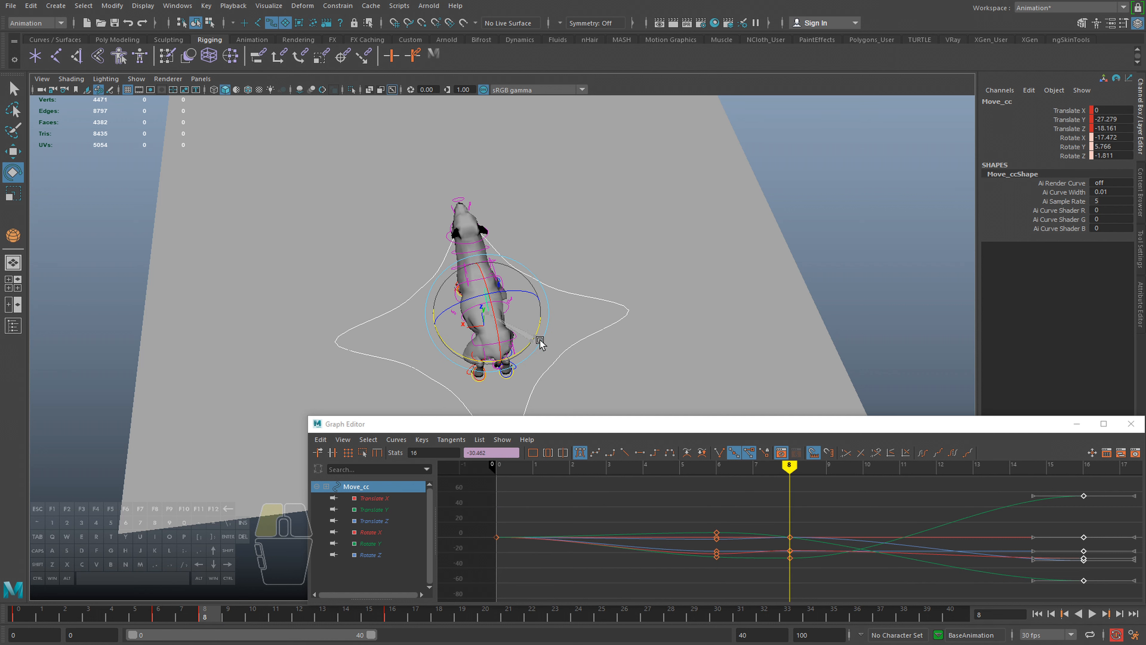
pyautogui.moveTo(541, 343); pyautogui.dragTo(547, 346)
pyautogui.hotkey('alt', 'v')
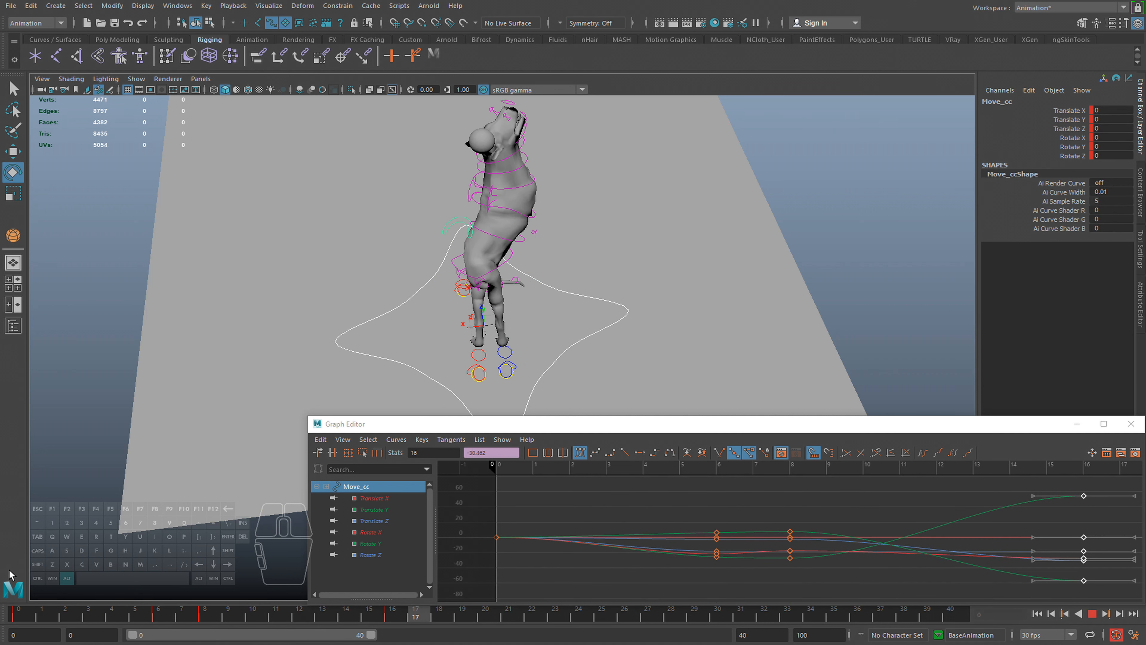
# Strengthen the Move_cc counter-turn at frame 6 to about Rotate X -21.8, Y 9.3 and Z -3.7, and check it from the side
pyautogui.moveTo(80, 620)
pyautogui.mouseDown()
pyautogui.moveTo(14, 617)
pyautogui.moveTo(299, 623)
pyautogui.moveTo(112, 622)
pyautogui.moveTo(158, 623)
pyautogui.mouseUp()
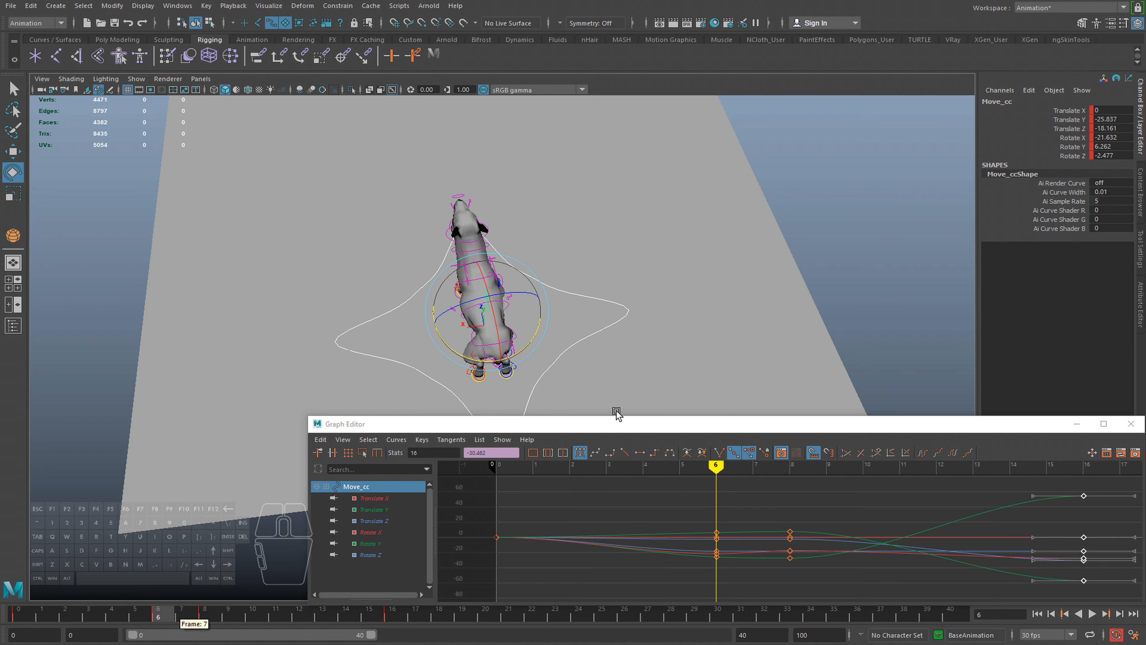
pyautogui.moveTo(529, 343); pyautogui.dragTo(528, 326)
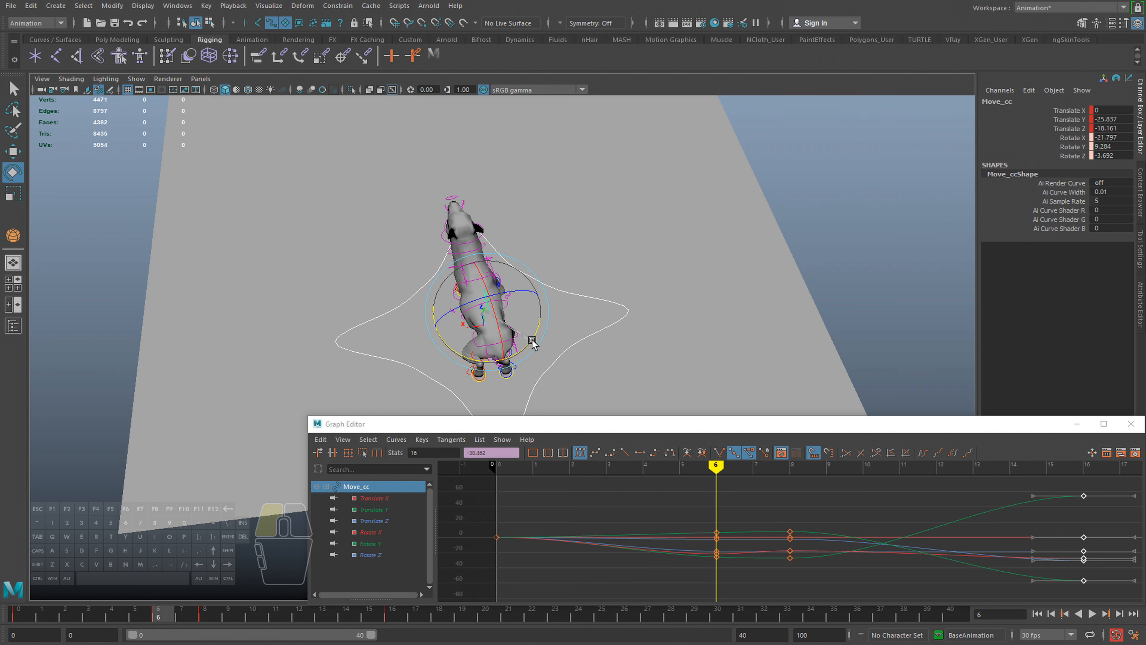
pyautogui.keyDown('alt'); pyautogui.moveTo(397, 293); pyautogui.dragTo(428, 216); pyautogui.keyUp('alt')
pyautogui.keyDown('alt'); pyautogui.moveTo(576, 249); pyautogui.dragTo(596, 291); pyautogui.keyUp('alt')
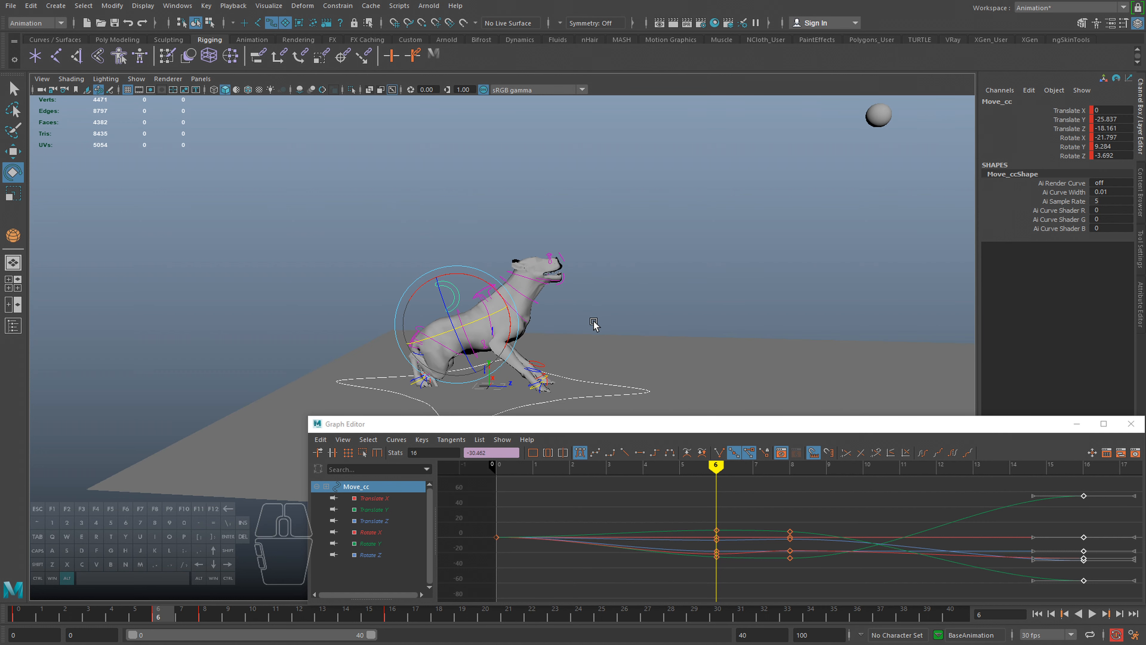
pyautogui.keyDown('alt'); pyautogui.moveTo(600, 342); pyautogui.dragTo(591, 344); pyautogui.keyUp('alt')
# Try raising the Move_cc body control straight up at frame 0
pyautogui.moveTo(116, 613); pyautogui.dragTo(18, 614)
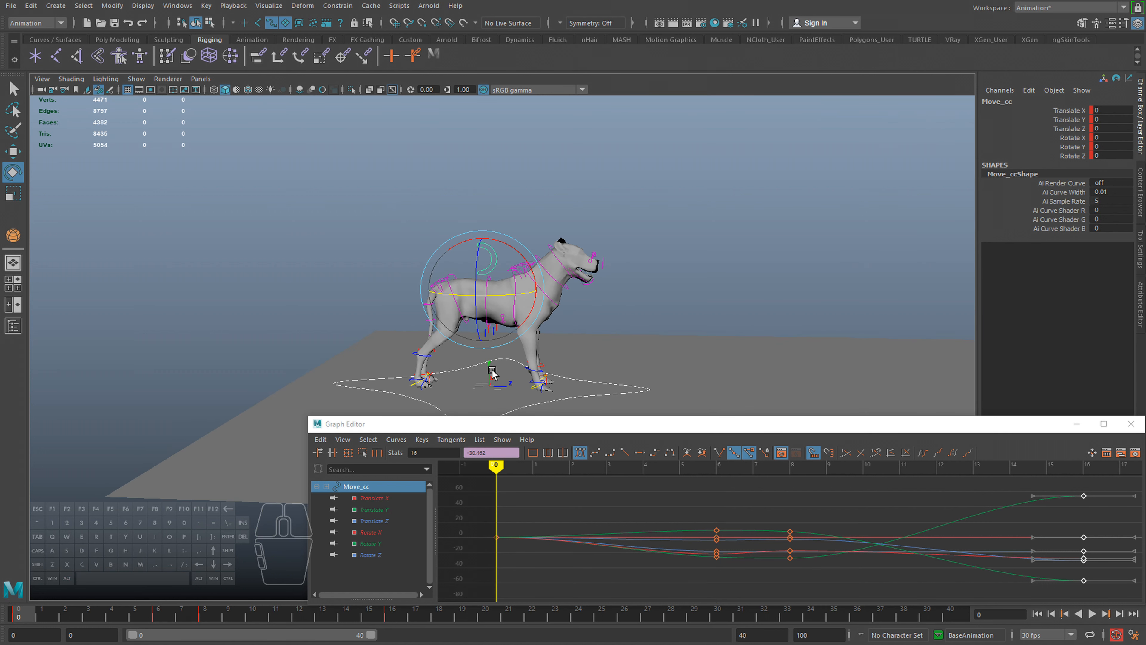
pyautogui.press('w')
pyautogui.moveTo(484, 228); pyautogui.dragTo(483, 158)
pyautogui.hotkey('ctrl', 'z')
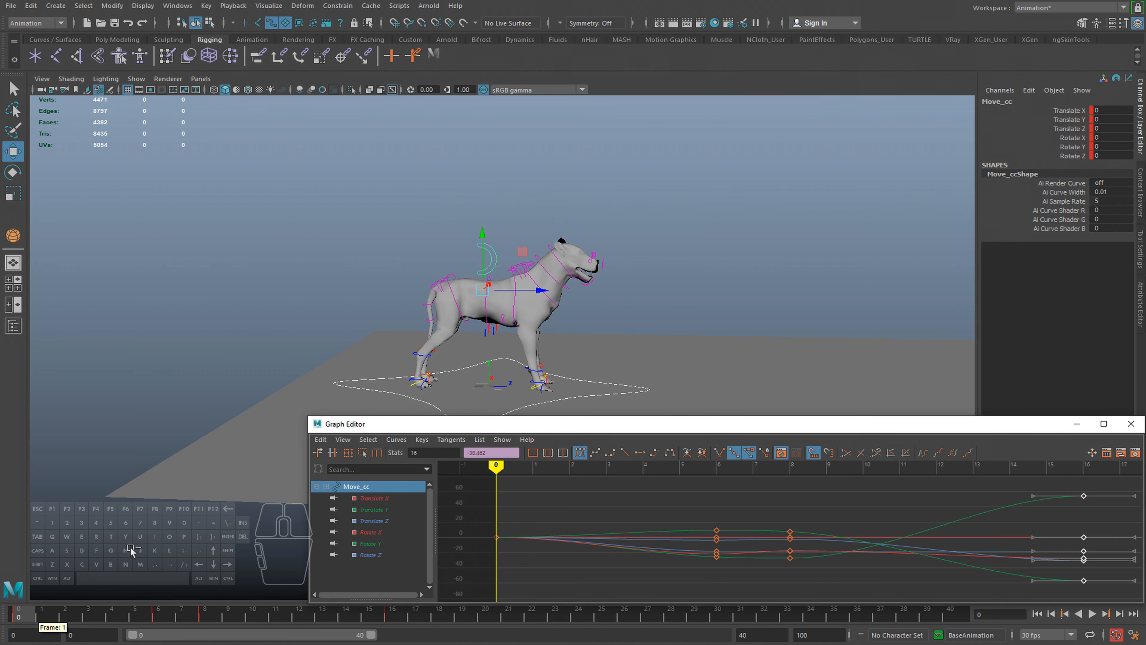
pyautogui.keyDown('alt'); pyautogui.moveTo(252, 365); pyautogui.dragTo(276, 341, button='middle'); pyautogui.keyUp('alt')
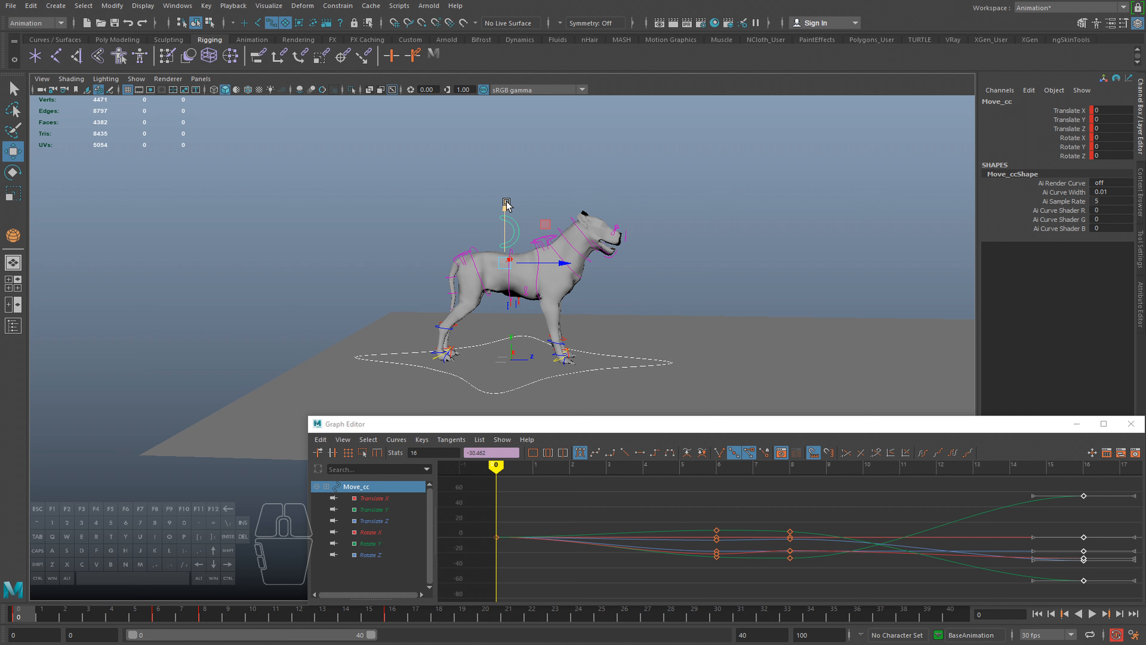
pyautogui.moveTo(506, 204); pyautogui.dragTo(520, 149)
pyautogui.hotkey('ctrl', 'z')
# Play the leap from frame 0 and review the body's counter-turn and twist from behind
pyautogui.moveTo(26, 619)
pyautogui.mouseDown()
pyautogui.moveTo(92, 616)
pyautogui.moveTo(27, 617)
pyautogui.mouseUp()
pyautogui.hotkey('alt', 'v')
pyautogui.hotkey('alt', 'v')
pyautogui.keyDown('alt'); pyautogui.moveTo(411, 281); pyautogui.dragTo(497, 364); pyautogui.keyUp('alt')
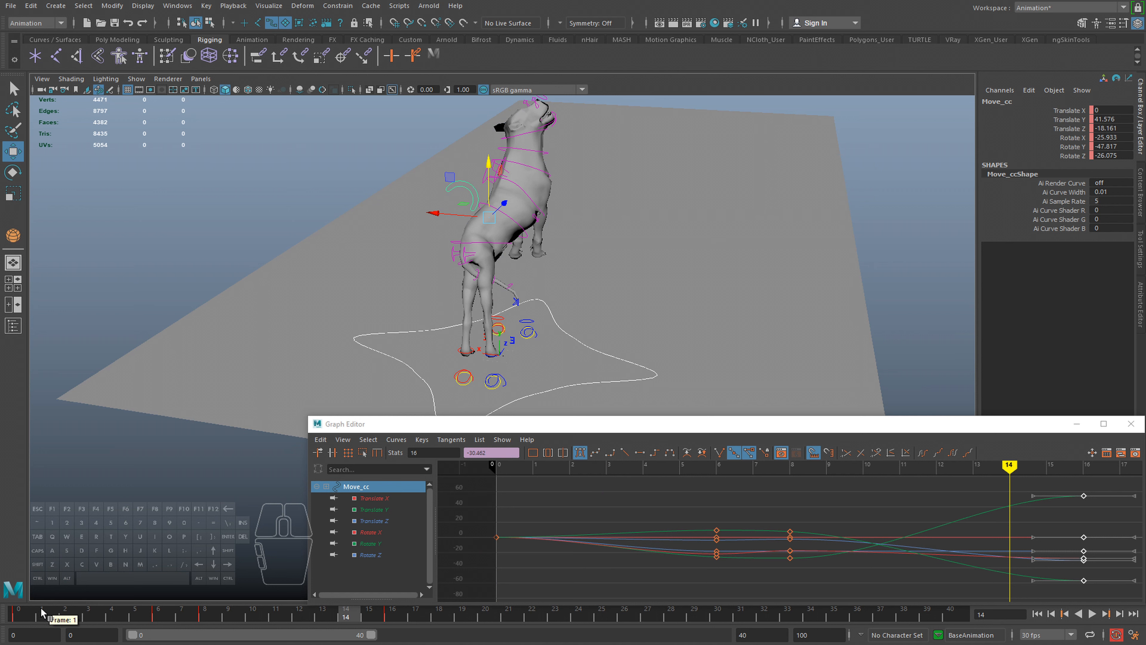
pyautogui.click(25, 615)
pyautogui.keyDown('alt'); pyautogui.moveTo(400, 285); pyautogui.dragTo(415, 289); pyautogui.keyUp('alt')
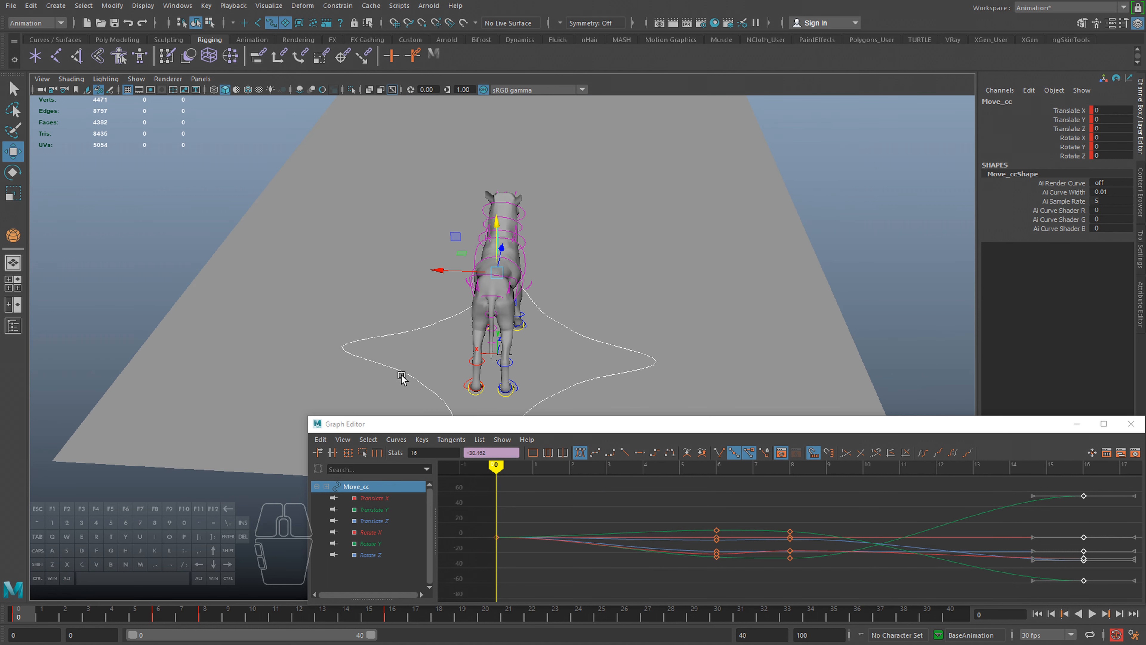
pyautogui.hotkey('alt', 'v')
pyautogui.keyDown('alt'); pyautogui.moveTo(486, 270); pyautogui.dragTo(491, 291); pyautogui.keyUp('alt')
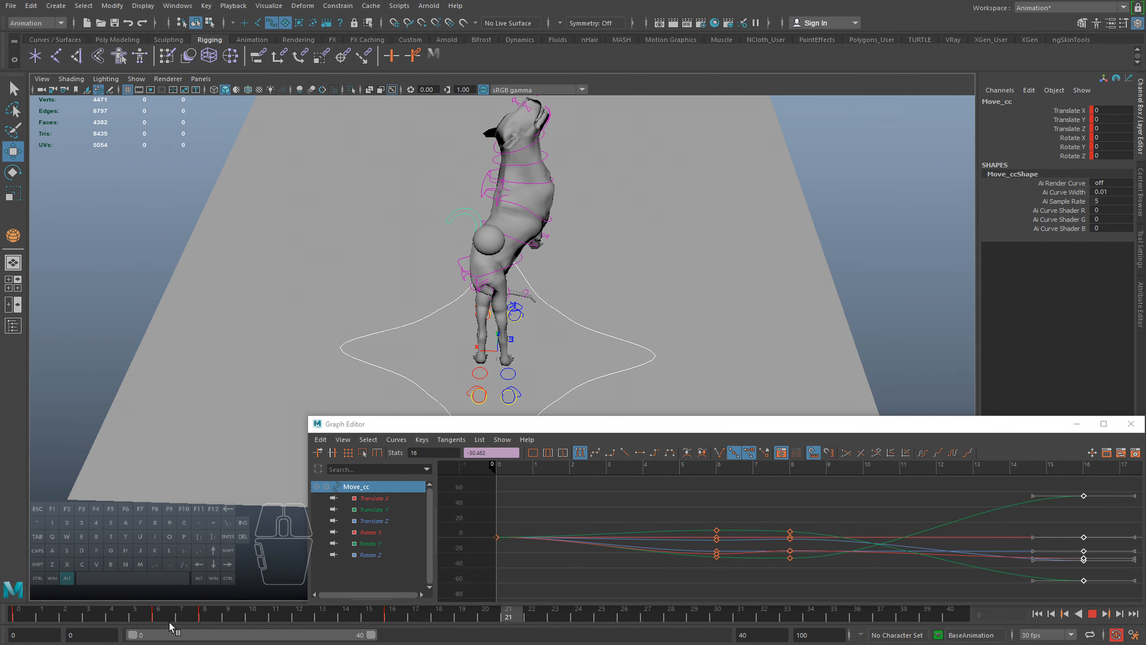
# Adjust the Move_cc counter-turn to about Rotate X -20.2, Y 12.4, Z 4.5 at frame 6 and X -15.7, Y 11, Z 9.1 at frame 8
pyautogui.hotkey('alt', 'v')
pyautogui.click(22, 615)
pyautogui.hotkey('alt', 'v')
pyautogui.moveTo(68, 615); pyautogui.dragTo(156, 615)
pyautogui.keyDown('alt'); pyautogui.moveTo(558, 304); pyautogui.dragTo(536, 261); pyautogui.keyUp('alt')
pyautogui.press('e')
pyautogui.moveTo(169, 618); pyautogui.dragTo(205, 615)
pyautogui.press('e')
pyautogui.moveTo(530, 265); pyautogui.dragTo(537, 267)
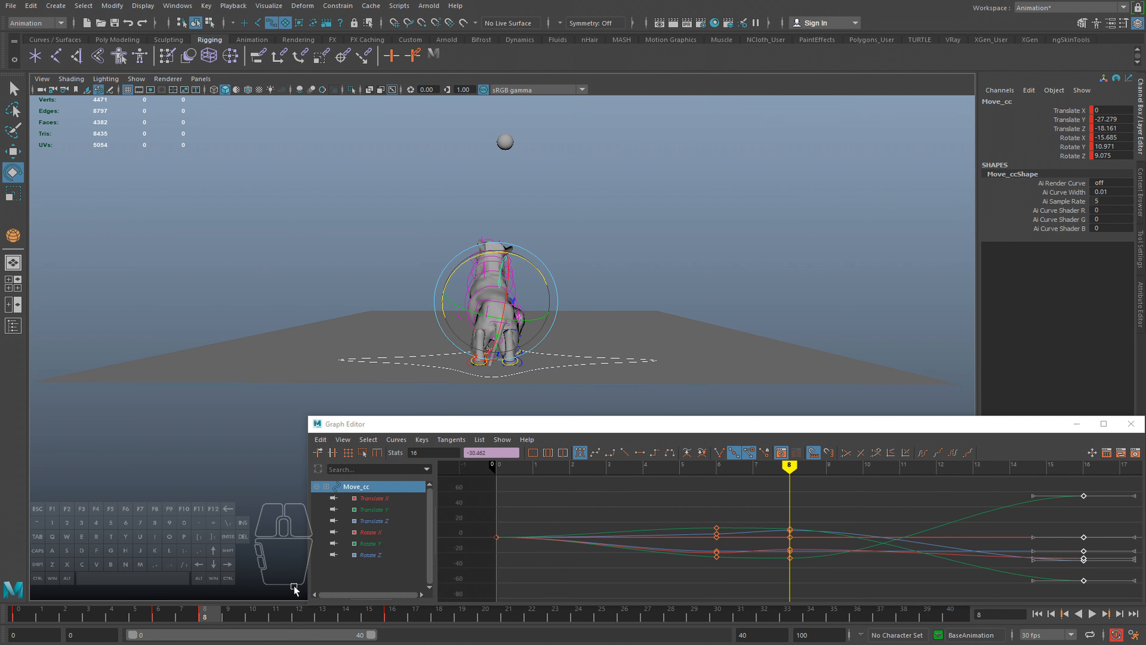
# Hide the rig's NURBS control curves in the viewport and play the leap from behind
pyautogui.hotkey('alt', 'v')
pyautogui.moveTo(66, 619); pyautogui.dragTo(4, 614)
pyautogui.hotkey('alt', 'v')
pyautogui.hotkey('alt', 'v')
pyautogui.click(19, 615)
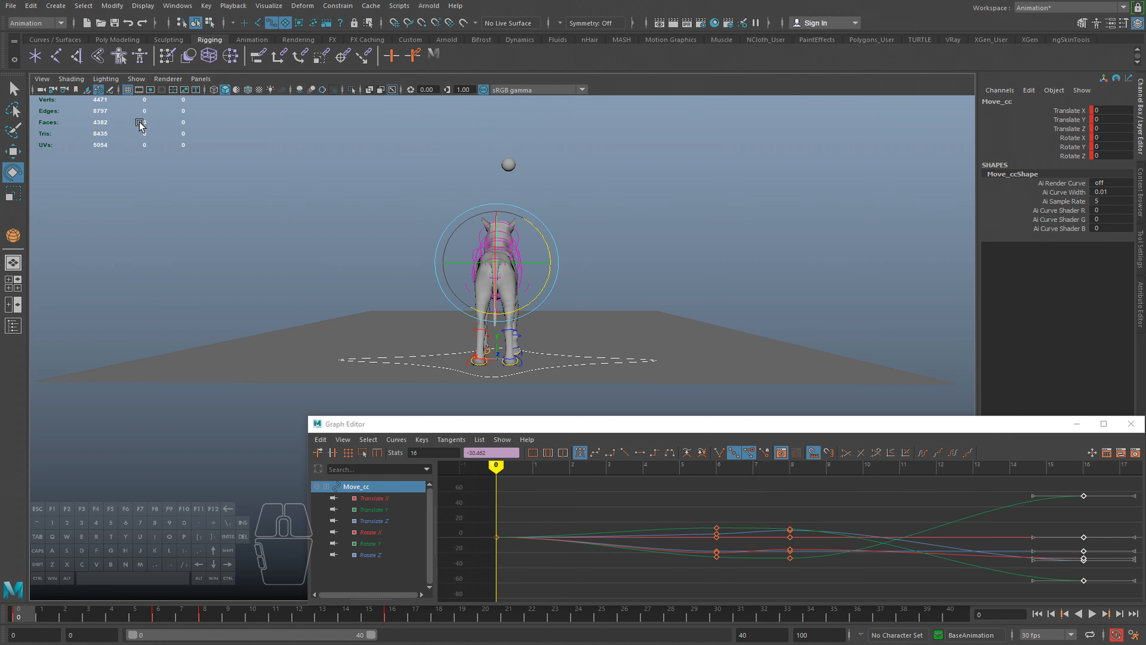
pyautogui.click(136, 85)
pyautogui.click(153, 156)
pyautogui.hotkey('alt', 'v')
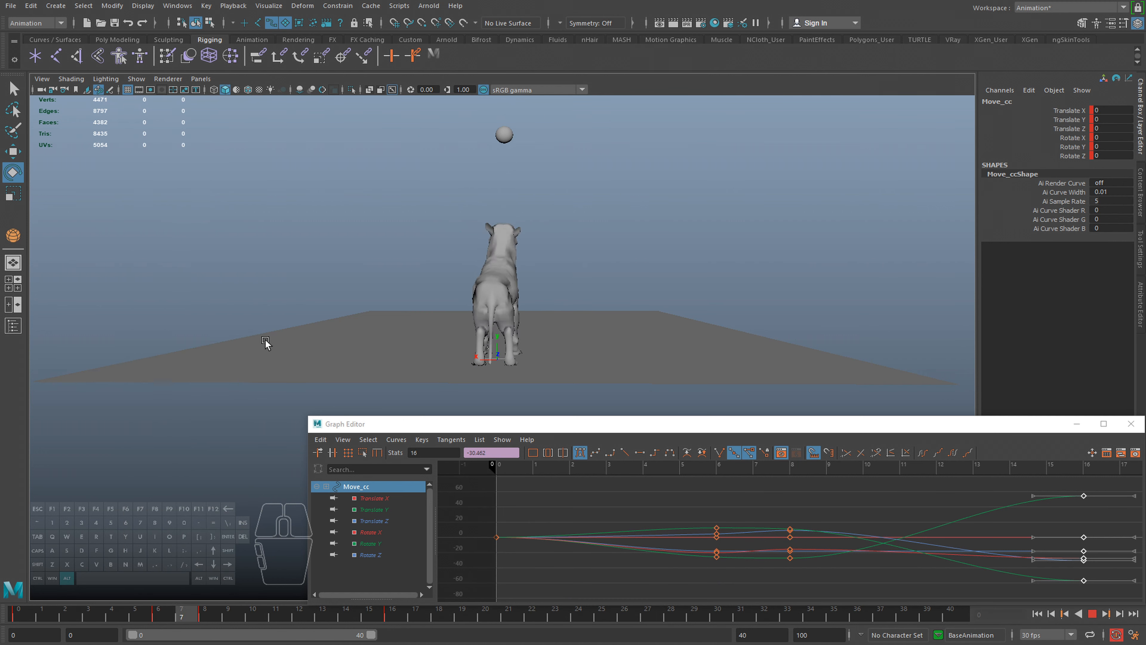
pyautogui.hotkey('alt', 'v')
pyautogui.moveTo(59, 613); pyautogui.dragTo(322, 621)
pyautogui.hotkey('alt', 'v')
pyautogui.hotkey('alt', 'v')
pyautogui.hotkey('alt', 'v')
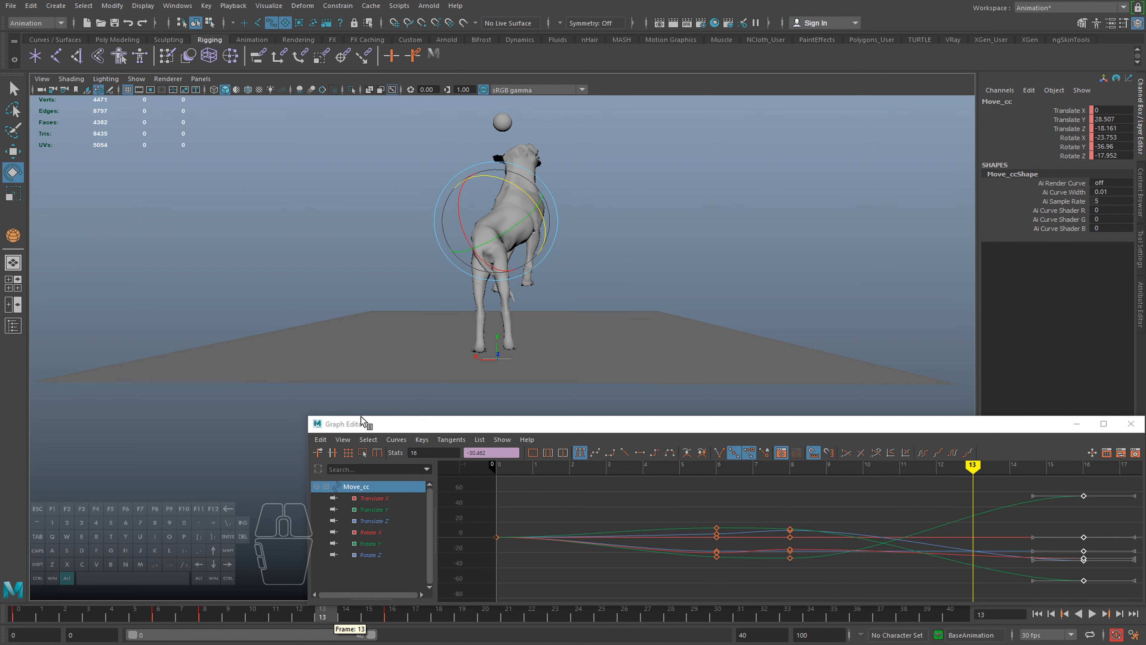
# Play the leap seen from above and scrub the crouch frames to examine the path of the body
pyautogui.click(397, 625)
pyautogui.keyDown('alt'); pyautogui.moveTo(529, 335); pyautogui.dragTo(416, 357); pyautogui.keyUp('alt')
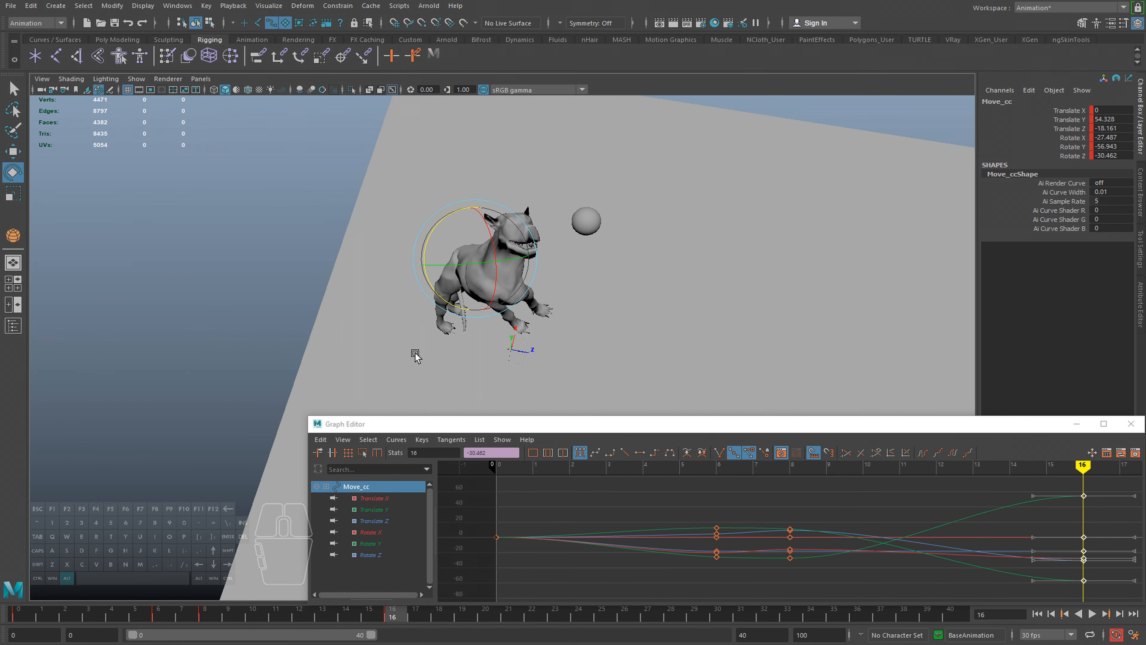
pyautogui.hotkey('alt', 'v')
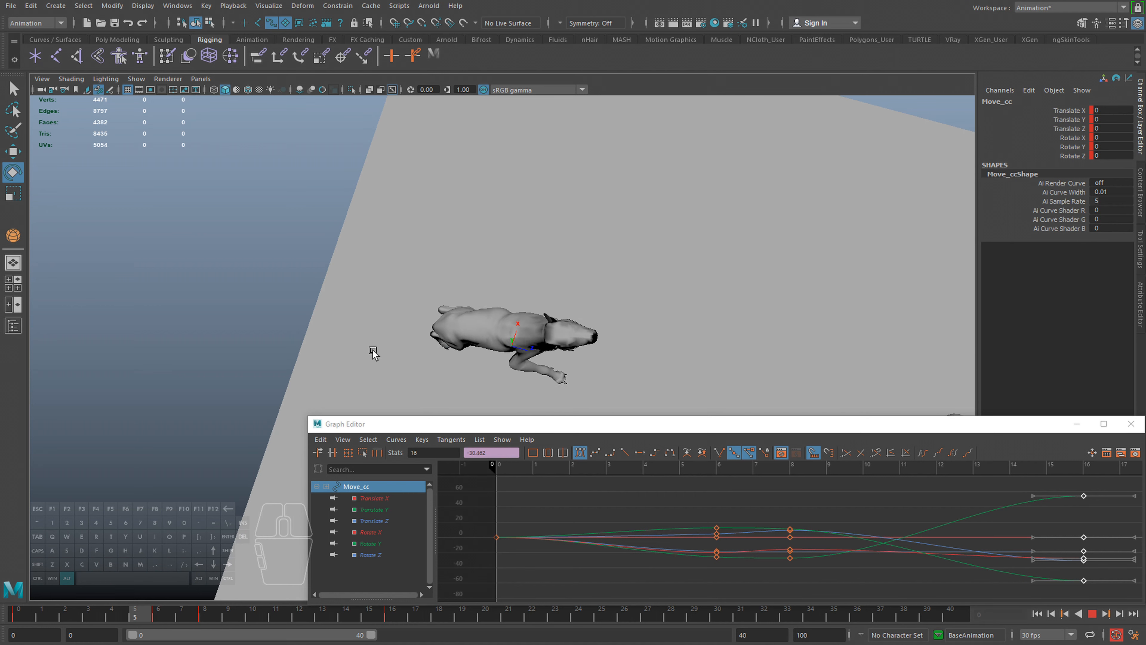
pyautogui.hotkey('alt', 'v')
pyautogui.click(31, 608)
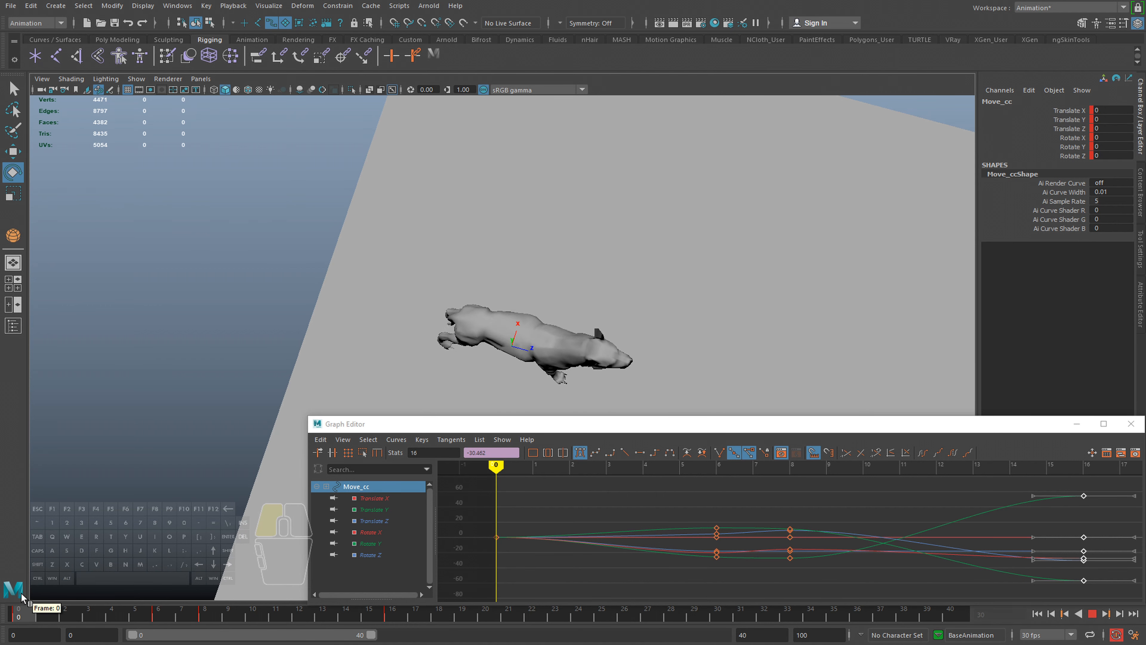
pyautogui.hotkey('alt', 'v')
pyautogui.hotkey('alt', 'v')
pyautogui.click(70, 616)
pyautogui.moveTo(70, 617); pyautogui.dragTo(144, 611)
# Try shifting Move_cc sideways at frame 6, first to about 3.5 and then about -6.2 in Translate X
pyautogui.keyDown('alt'); pyautogui.moveTo(397, 336); pyautogui.dragTo(539, 317); pyautogui.keyUp('alt')
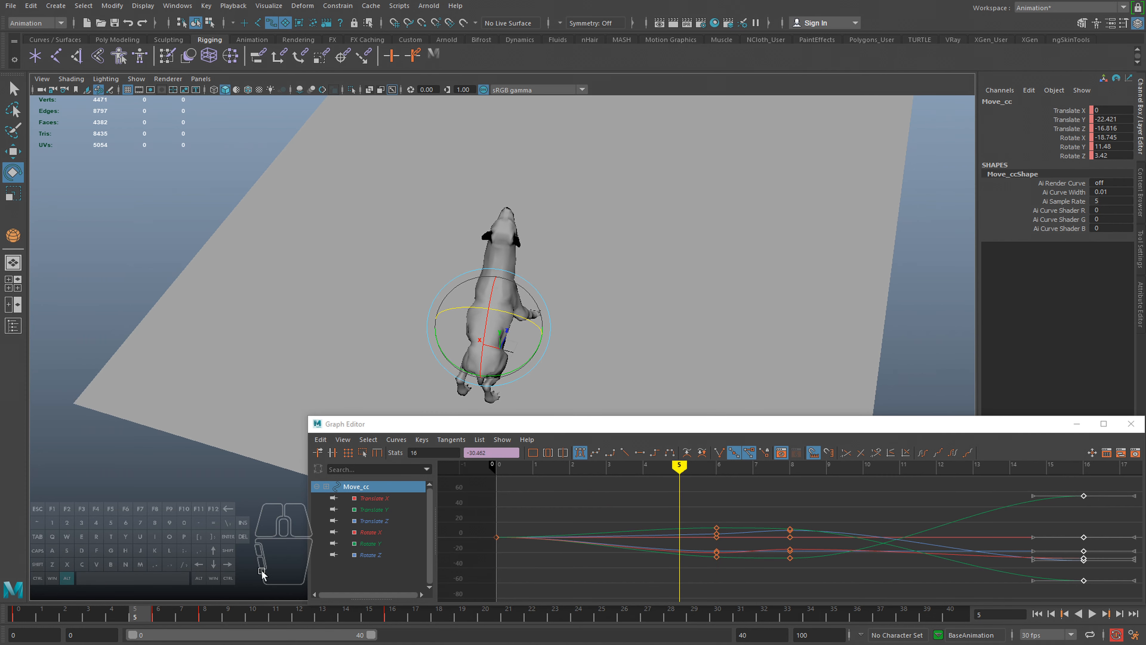
pyautogui.moveTo(142, 613)
pyautogui.mouseDown()
pyautogui.moveTo(42, 607)
pyautogui.moveTo(160, 608)
pyautogui.mouseUp()
pyautogui.keyDown('alt'); pyautogui.moveTo(477, 272); pyautogui.dragTo(510, 272); pyautogui.keyUp('alt')
pyautogui.moveTo(162, 617)
pyautogui.mouseDown()
pyautogui.moveTo(19, 614)
pyautogui.moveTo(159, 614)
pyautogui.mouseUp()
pyautogui.press('w')
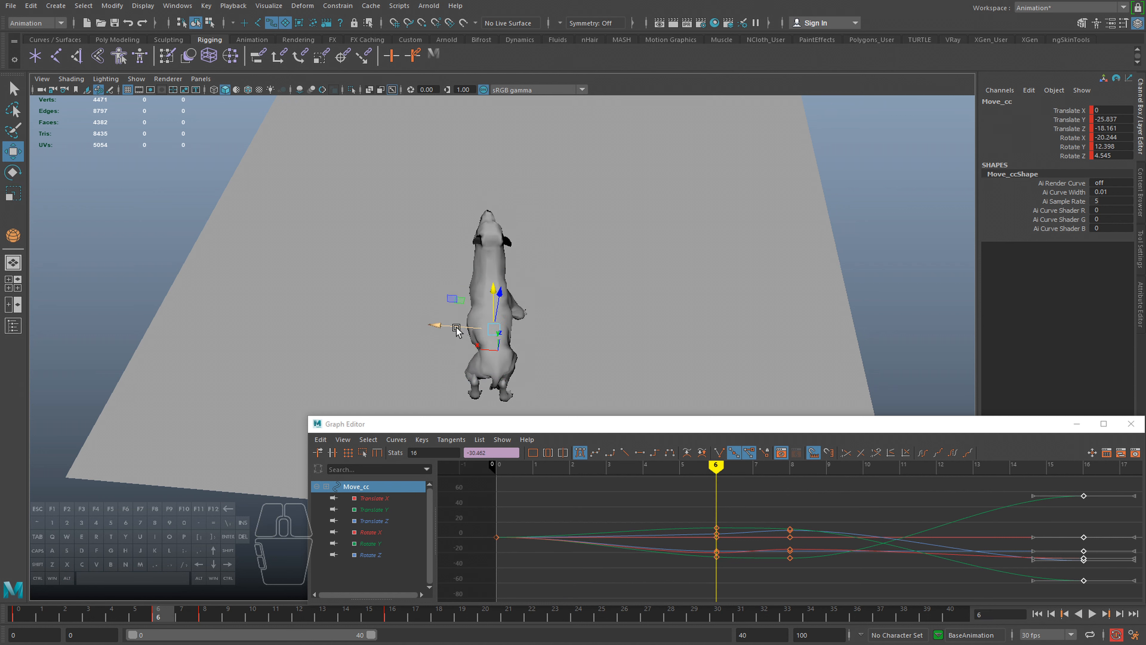
pyautogui.moveTo(456, 330); pyautogui.dragTo(450, 329)
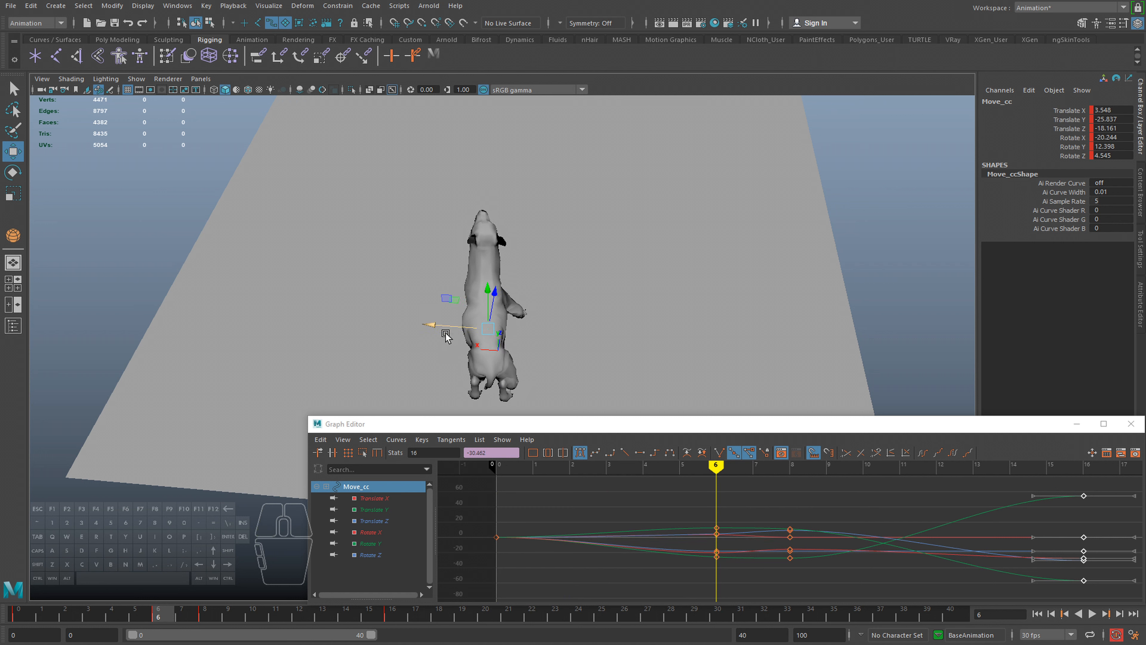
pyautogui.moveTo(103, 617); pyautogui.dragTo(142, 610)
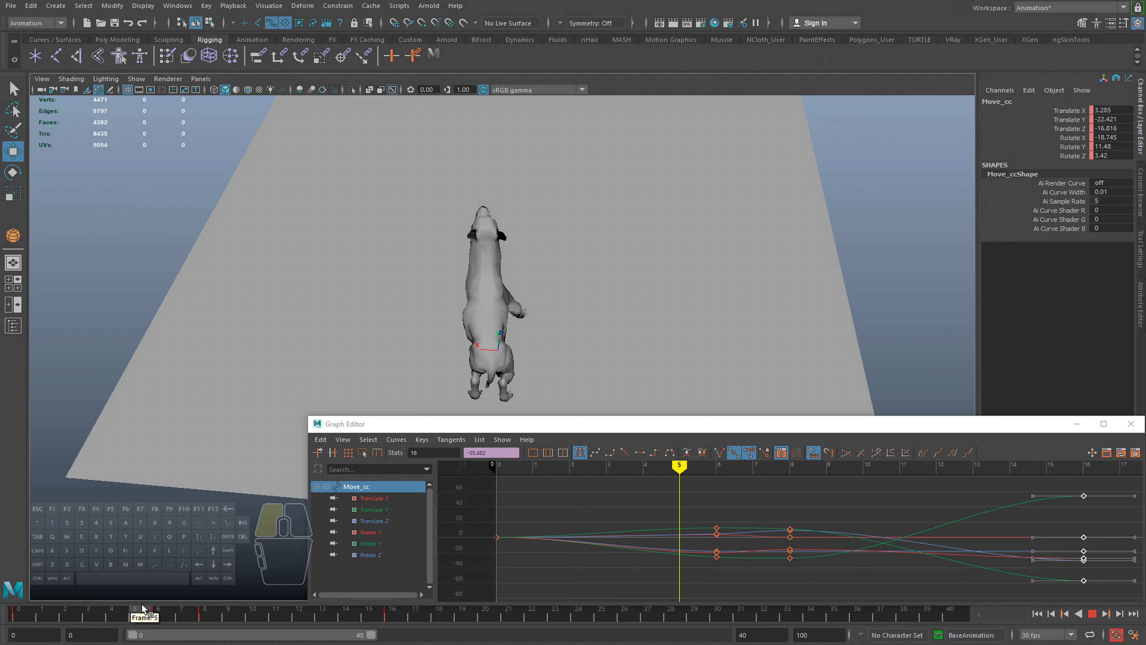
pyautogui.moveTo(142, 607); pyautogui.dragTo(158, 609)
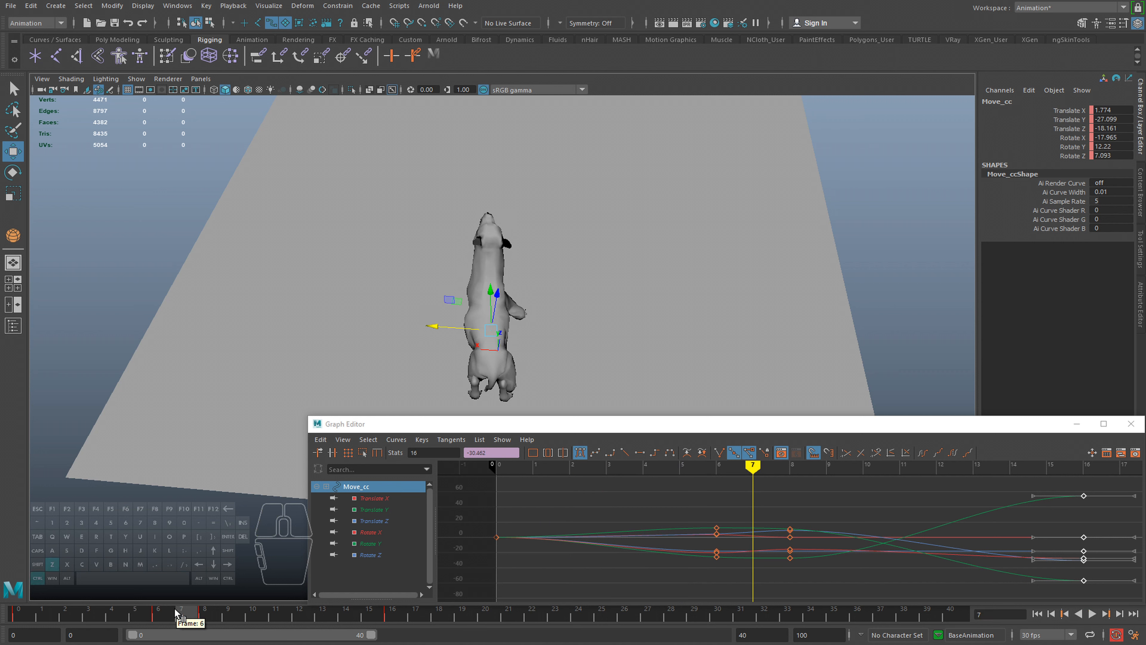
pyautogui.moveTo(447, 326); pyautogui.dragTo(452, 325)
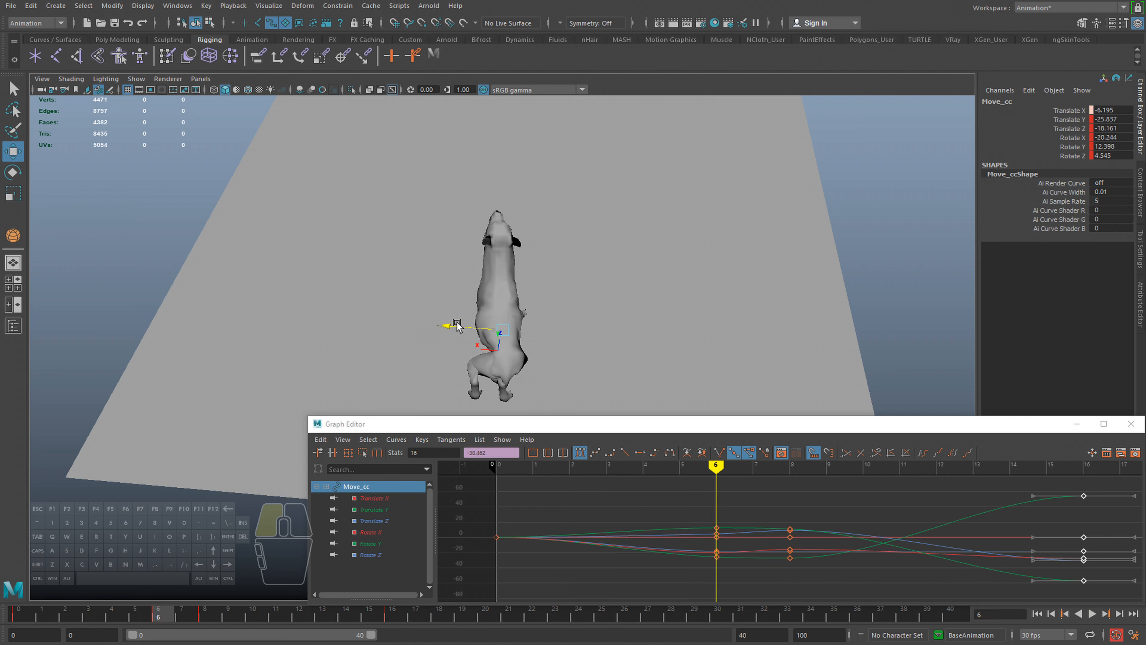
pyautogui.moveTo(156, 616)
pyautogui.mouseDown()
pyautogui.moveTo(41, 615)
pyautogui.moveTo(159, 615)
pyautogui.mouseUp()
pyautogui.hotkey('ctrl', 'z')
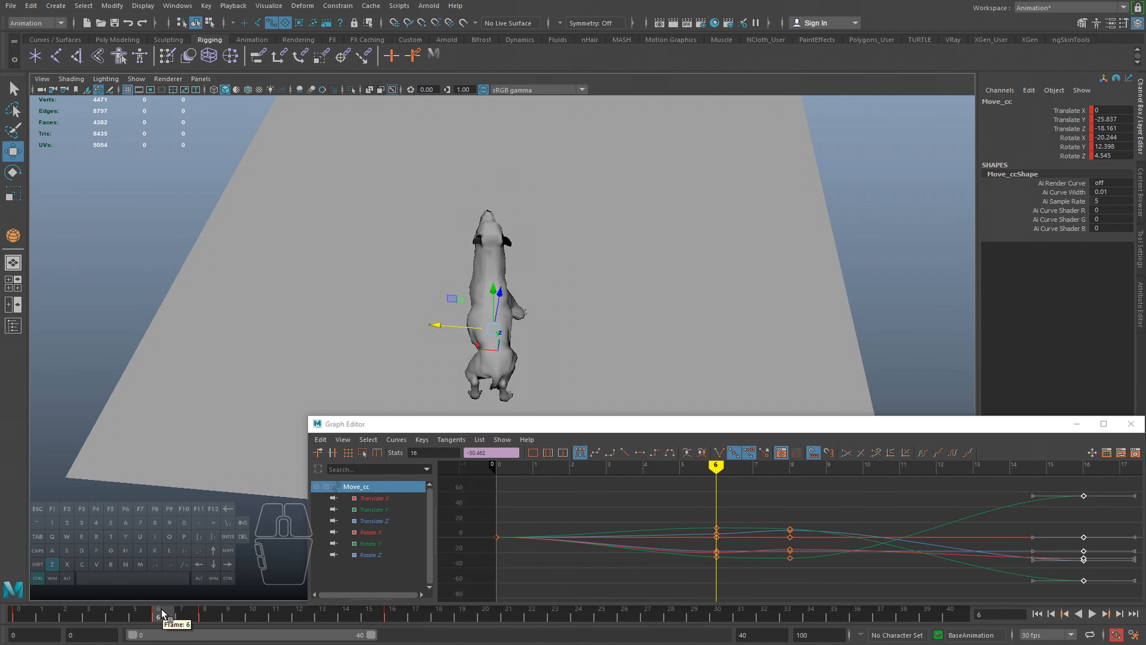
# Play and scrub the counter-turn from above, then examine it from a lower rear angle
pyautogui.hotkey('alt', 'v')
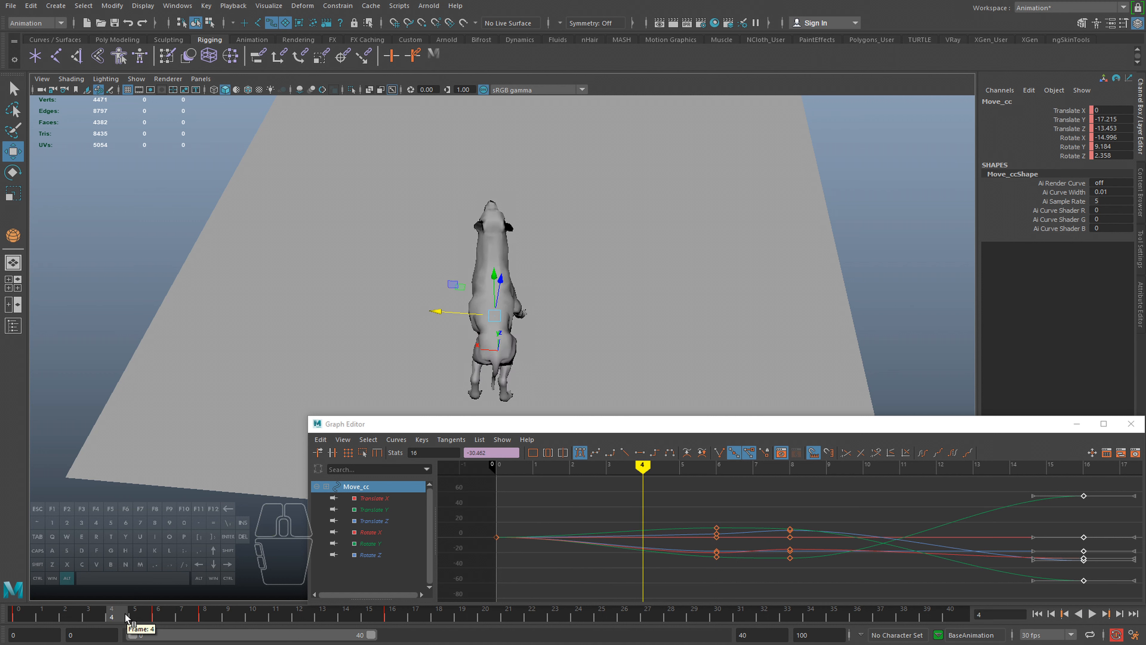
pyautogui.hotkey('alt', 'v')
pyautogui.moveTo(145, 616); pyautogui.dragTo(169, 616)
pyautogui.keyDown('alt'); pyautogui.moveTo(370, 402); pyautogui.dragTo(296, 482); pyautogui.keyUp('alt')
pyautogui.moveTo(28, 614); pyautogui.dragTo(368, 619)
pyautogui.hotkey('alt', 'shift', 'v')
pyautogui.keyDown('alt'); pyautogui.moveTo(303, 280); pyautogui.dragTo(418, 259); pyautogui.keyUp('alt')
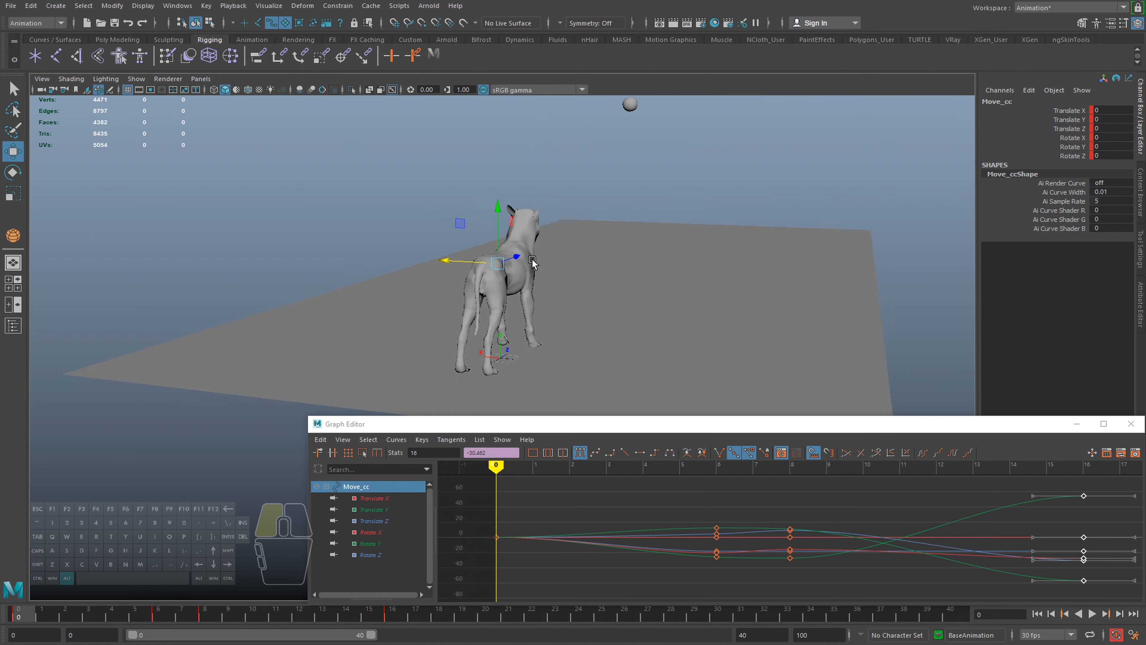
# Play the leap in side view and compare the crouch at frame 8 with the jump pose at frame 16
pyautogui.hotkey('alt', 'v')
pyautogui.hotkey('alt', 'v')
pyautogui.keyDown('alt'); pyautogui.moveTo(494, 291); pyautogui.dragTo(519, 276); pyautogui.keyUp('alt')
pyautogui.keyDown('alt'); pyautogui.moveTo(519, 275); pyautogui.dragTo(580, 309, button='middle'); pyautogui.keyUp('alt')
pyautogui.keyDown('alt'); pyautogui.moveTo(580, 309); pyautogui.dragTo(589, 319, button='right'); pyautogui.keyUp('alt')
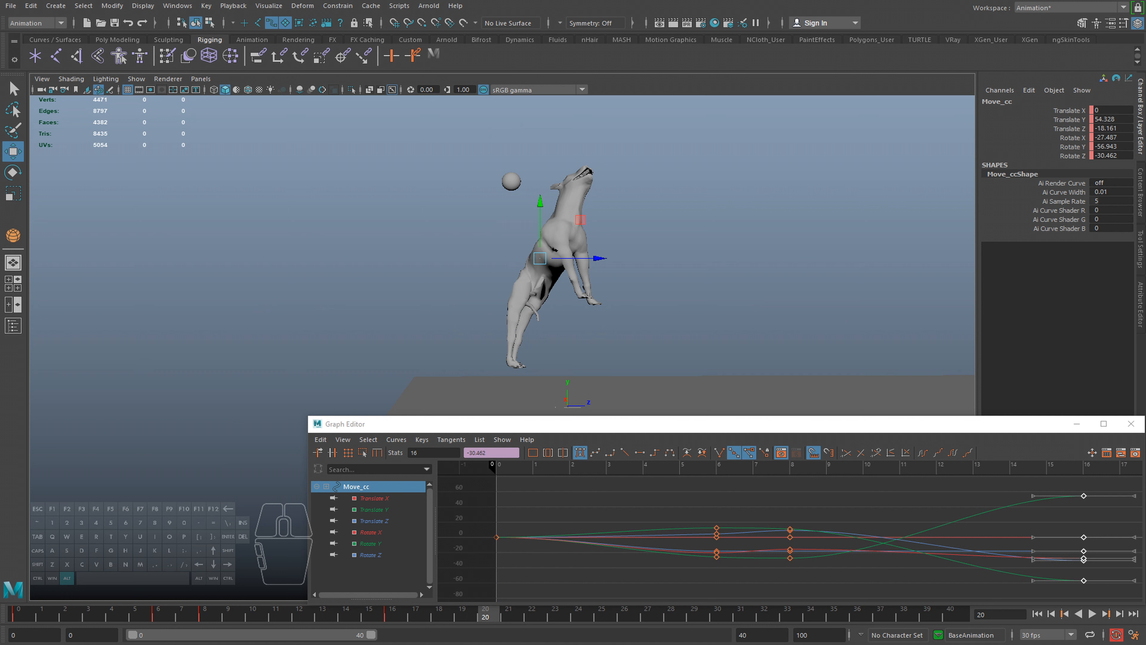
pyautogui.moveTo(255, 612); pyautogui.dragTo(164, 609)
pyautogui.hotkey('alt', 'v')
pyautogui.hotkey('alt', 'v')
pyautogui.moveTo(394, 617); pyautogui.dragTo(302, 615)
pyautogui.hotkey('alt', 'v')
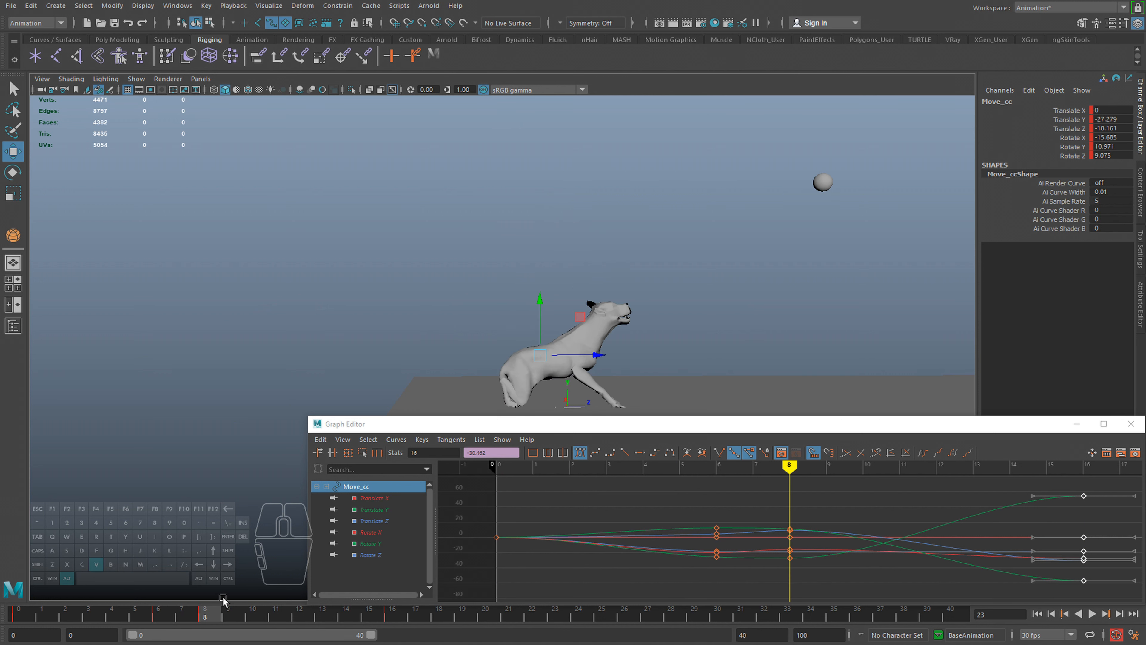
pyautogui.click(392, 614)
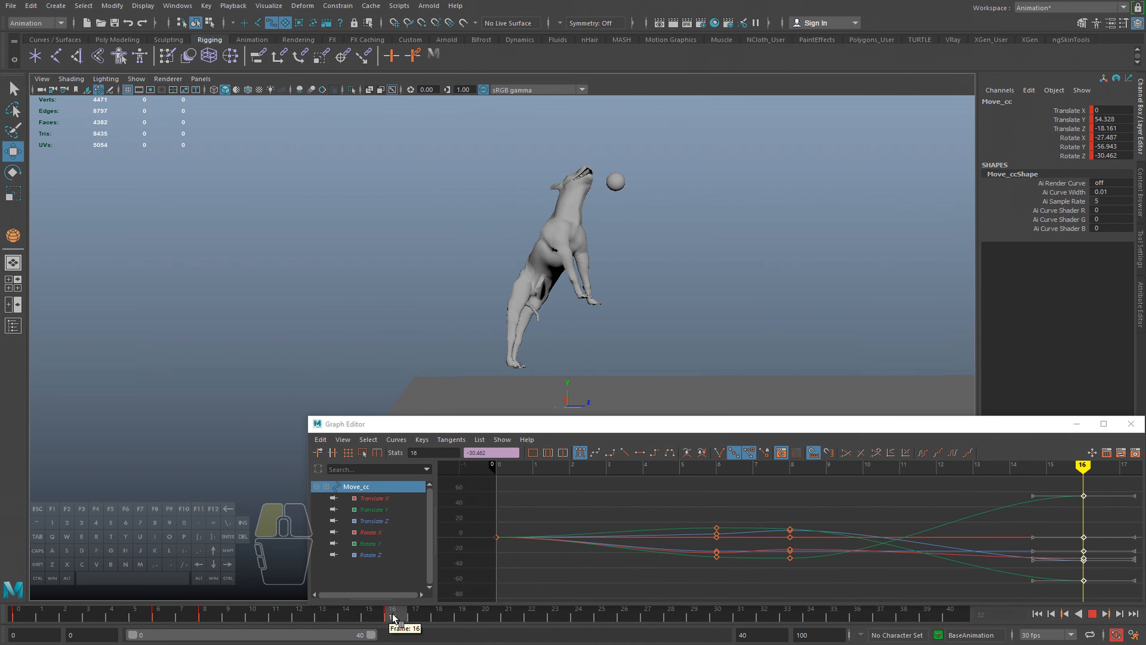
# Try moving the Move_cc body control far backward and far forward along Z at frame 16
pyautogui.moveTo(605, 258); pyautogui.dragTo(482, 258)
pyautogui.hotkey('ctrl', 'z')
pyautogui.moveTo(369, 615)
pyautogui.mouseDown()
pyautogui.moveTo(105, 588)
pyautogui.moveTo(392, 613)
pyautogui.mouseUp()
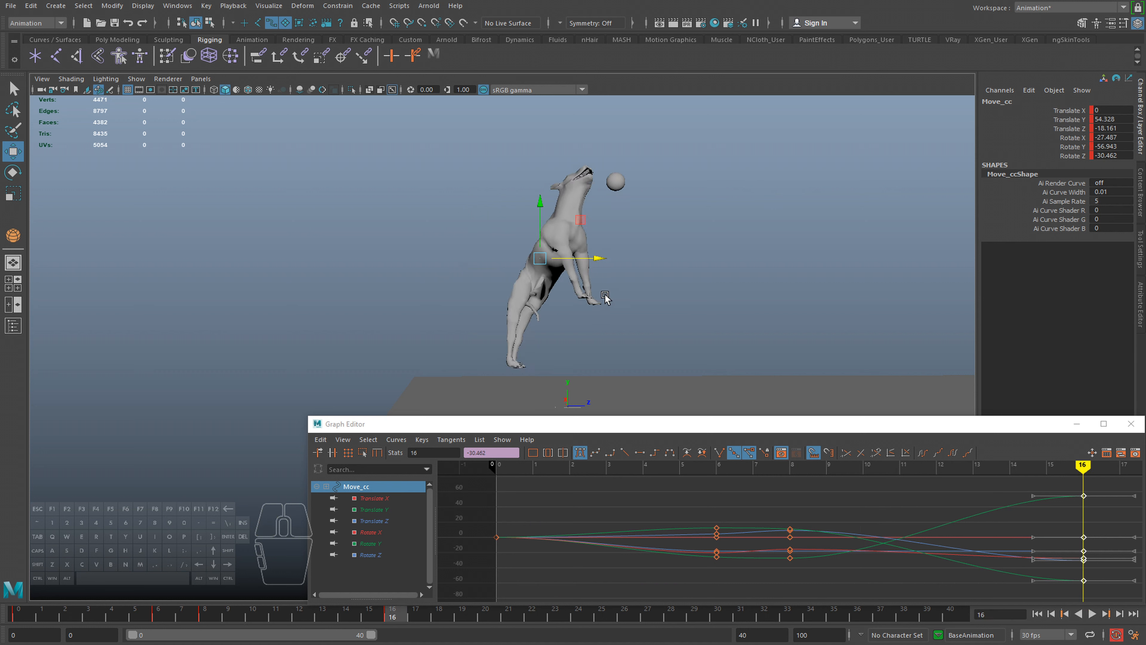
pyautogui.moveTo(597, 258); pyautogui.dragTo(730, 258)
pyautogui.hotkey('ctrl', 'z')
# Pull Move_cc back to about -49.7 in Translate Z at frame 16 and play the leap
pyautogui.moveTo(395, 616)
pyautogui.mouseDown()
pyautogui.moveTo(247, 598)
pyautogui.moveTo(183, 615)
pyautogui.moveTo(392, 617)
pyautogui.mouseUp()
pyautogui.moveTo(323, 614); pyautogui.dragTo(253, 614)
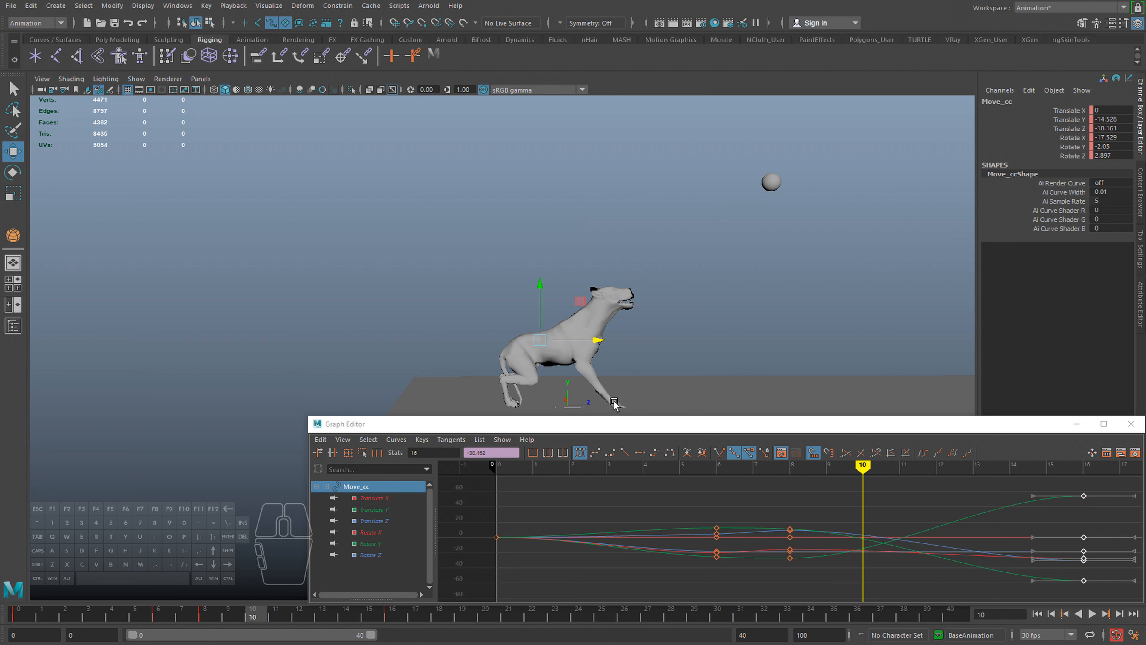
pyautogui.moveTo(268, 610); pyautogui.dragTo(214, 620)
pyautogui.press('s')
pyautogui.moveTo(242, 617); pyautogui.dragTo(391, 628)
pyautogui.moveTo(574, 276); pyautogui.dragTo(530, 365)
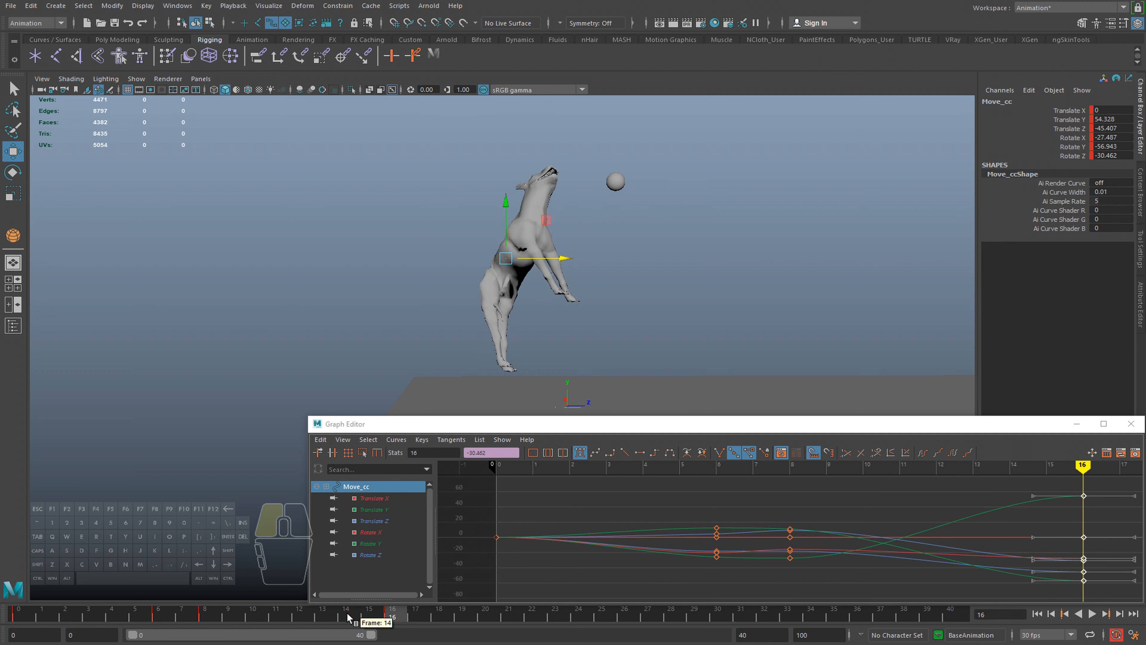
pyautogui.hotkey('alt', 'v')
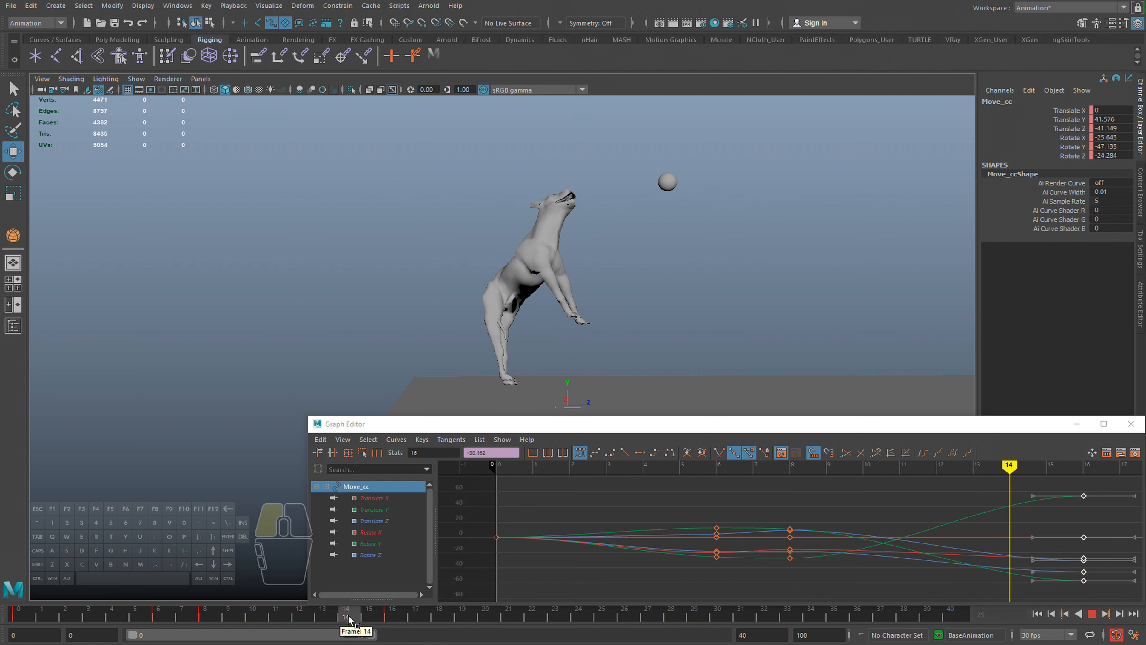
pyautogui.click(392, 617)
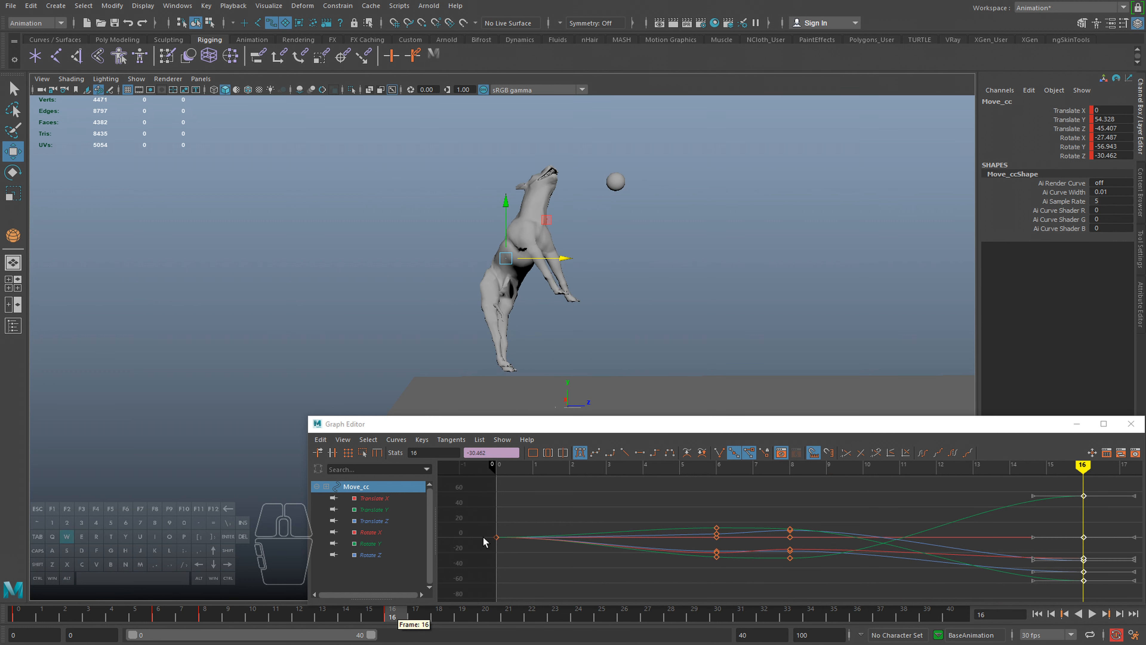
pyautogui.hotkey('alt', 'v')
pyautogui.click(76, 603)
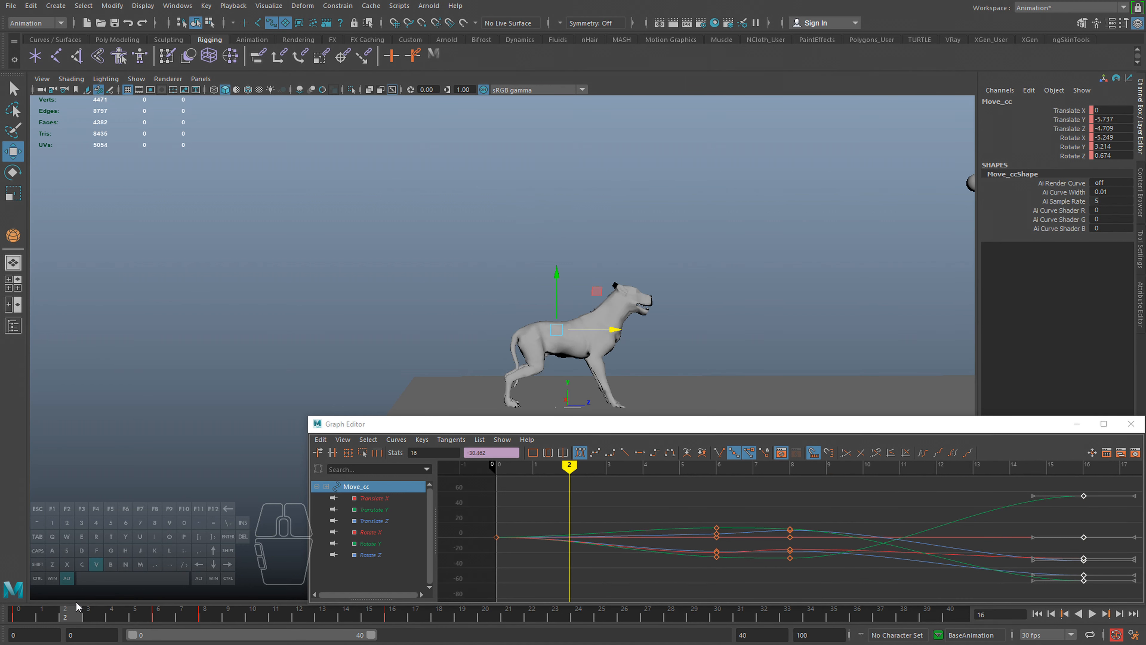
pyautogui.hotkey('alt', 'v')
# Tilt the body more upright at frame 16 by rotating Move_cc to about Rotate X -50.7, Y -61.4 and Z -10.4
pyautogui.click(392, 617)
pyautogui.press('e')
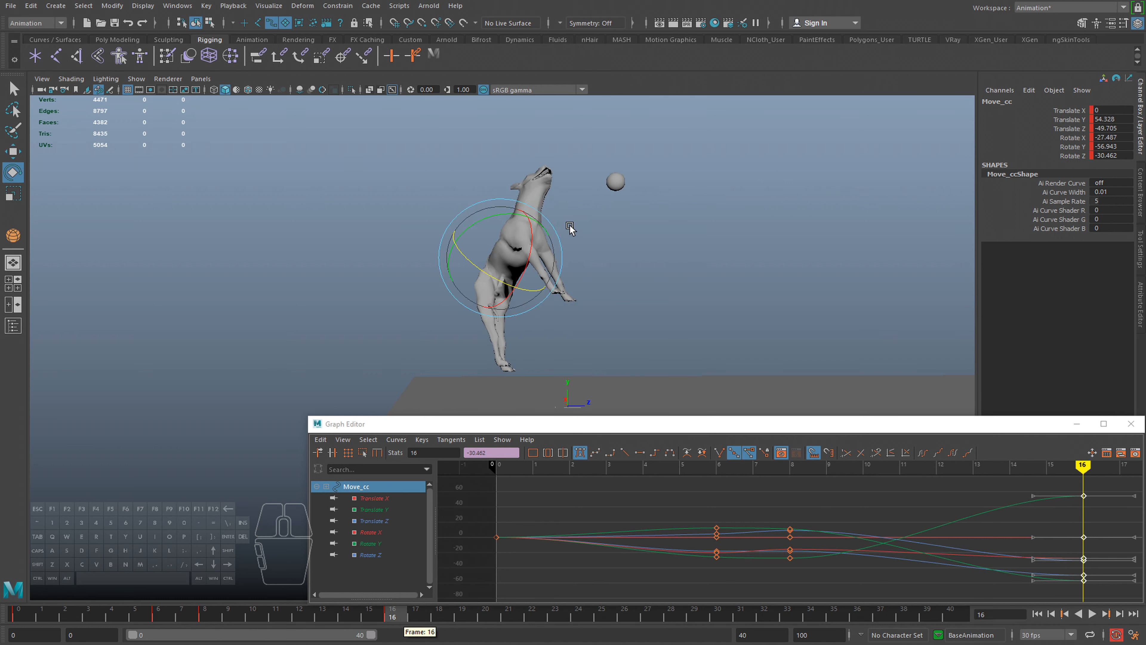
pyautogui.press('e')
pyautogui.moveTo(554, 227); pyautogui.dragTo(519, 230)
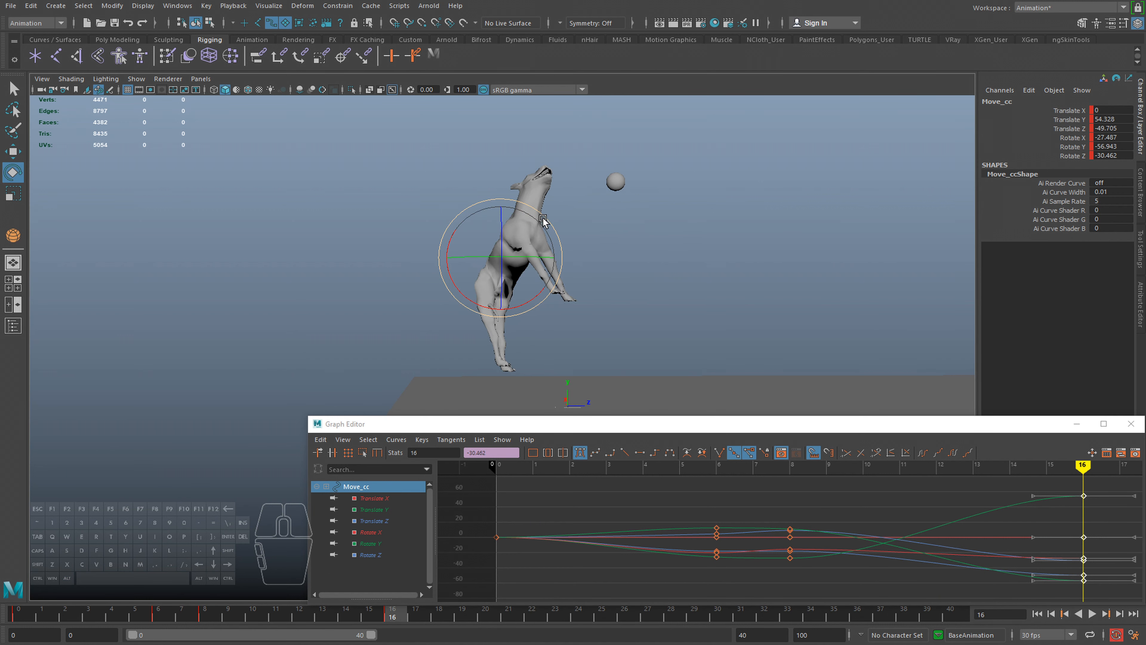
pyautogui.moveTo(535, 298); pyautogui.dragTo(544, 299)
# Play the leap in side view and scrub the frames around the jump to examine its timing against the sphere
pyautogui.click(158, 617)
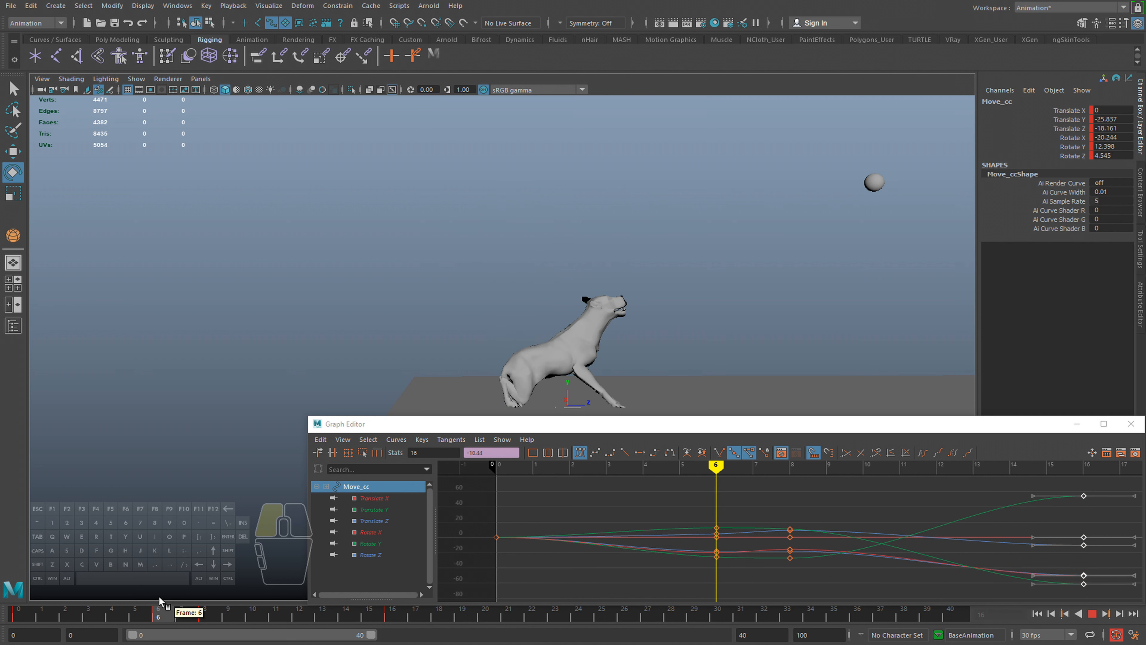
pyautogui.hotkey('alt', 'v')
pyautogui.hotkey('alt', 'v')
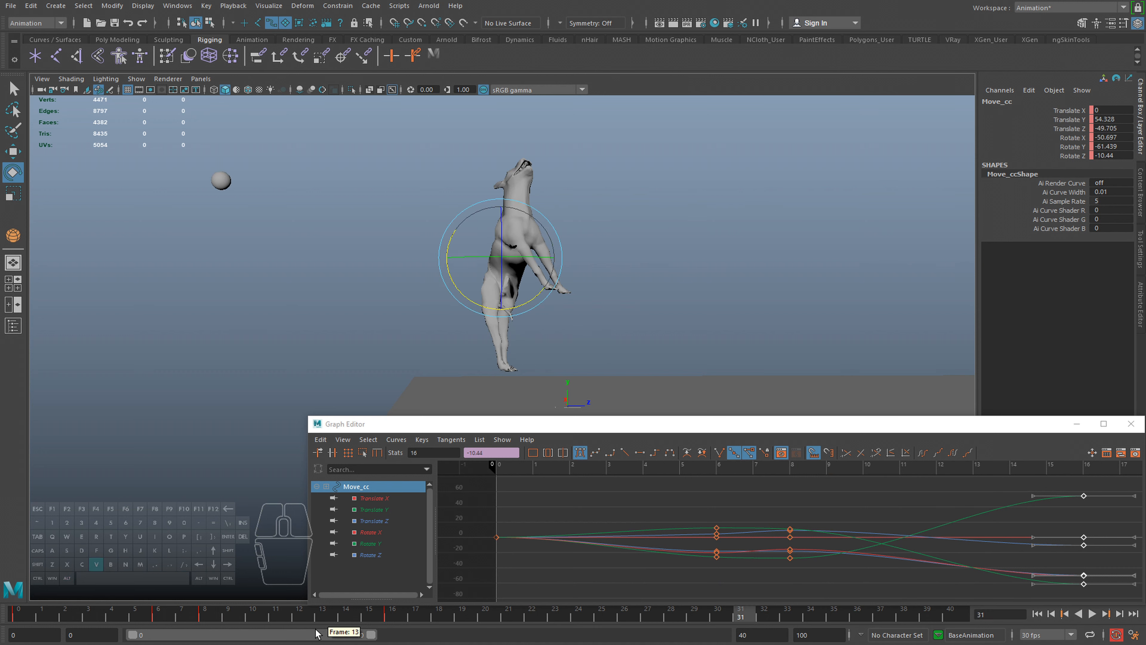
pyautogui.moveTo(374, 616); pyautogui.dragTo(408, 619)
pyautogui.hotkey('alt', 'v')
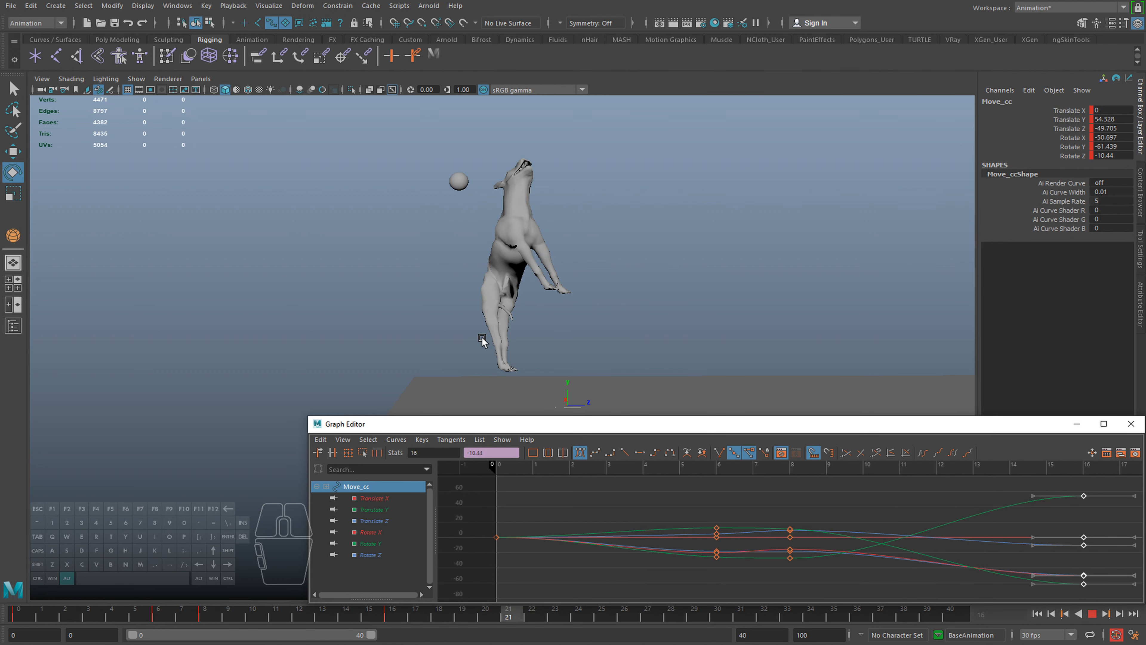
pyautogui.click(425, 620)
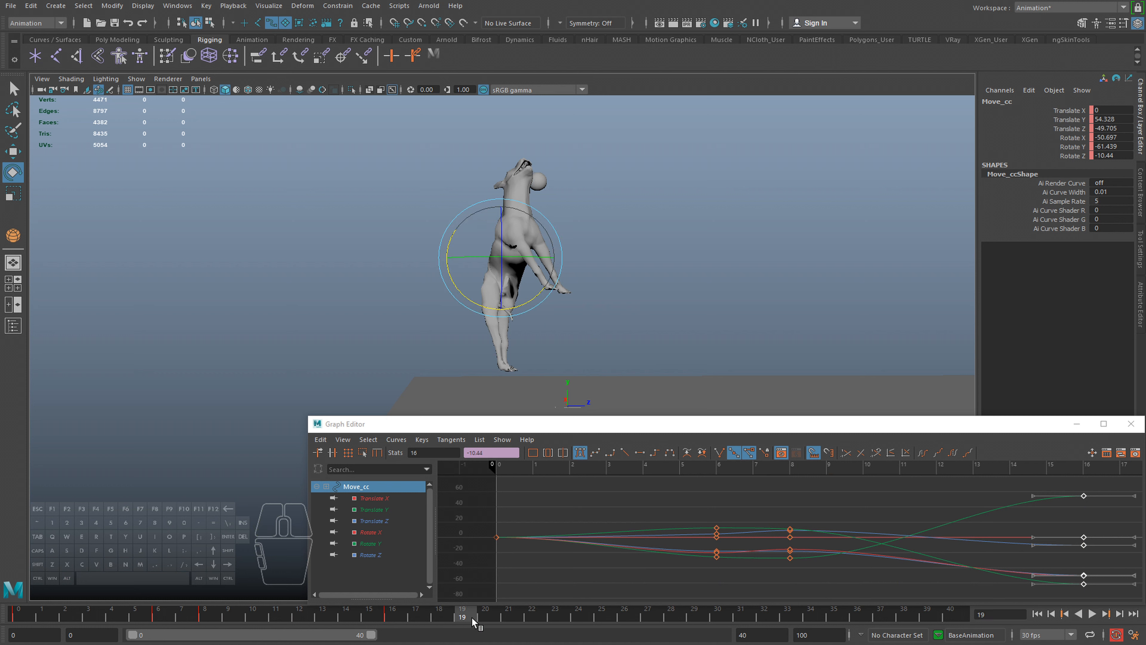
pyautogui.moveTo(472, 623); pyautogui.dragTo(495, 618)
pyautogui.moveTo(410, 599)
pyautogui.mouseDown()
pyautogui.moveTo(385, 604)
pyautogui.moveTo(422, 619)
pyautogui.moveTo(484, 615)
pyautogui.moveTo(319, 609)
pyautogui.moveTo(528, 609)
pyautogui.moveTo(293, 611)
pyautogui.mouseUp()
pyautogui.hotkey('alt', 'v')
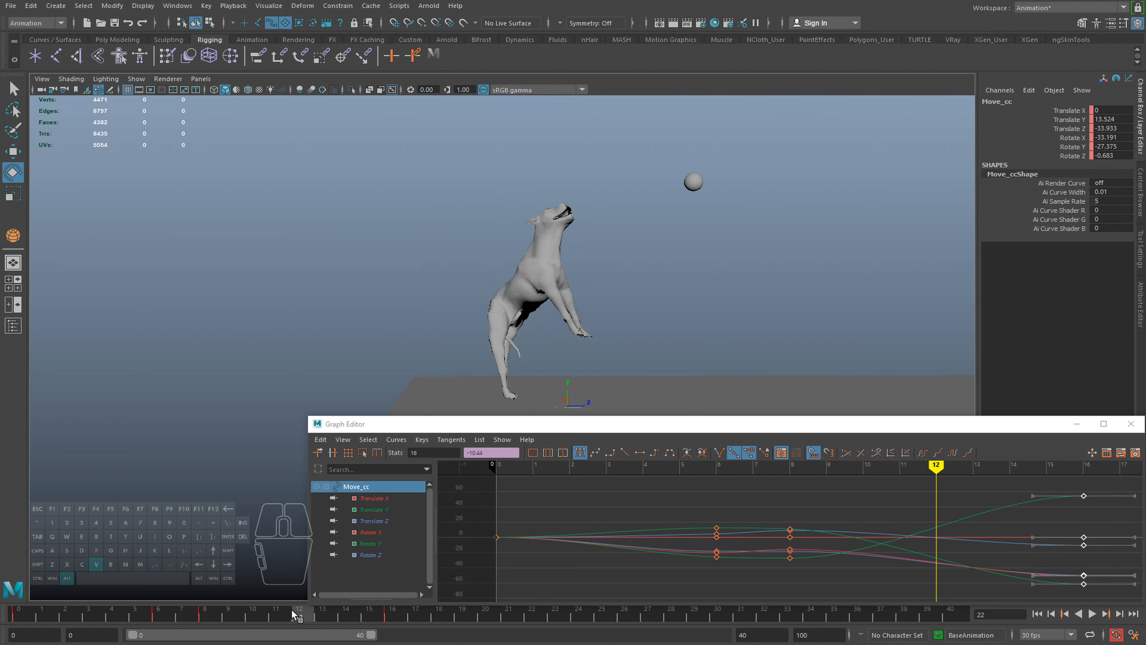
pyautogui.hotkey('alt', 'v')
# Turn the body around at frame 22 by rotating Move_cc to about Rotate X 142.1, Y -39.4 and Z -190.4, then play the leap
pyautogui.moveTo(379, 621); pyautogui.dragTo(531, 624)
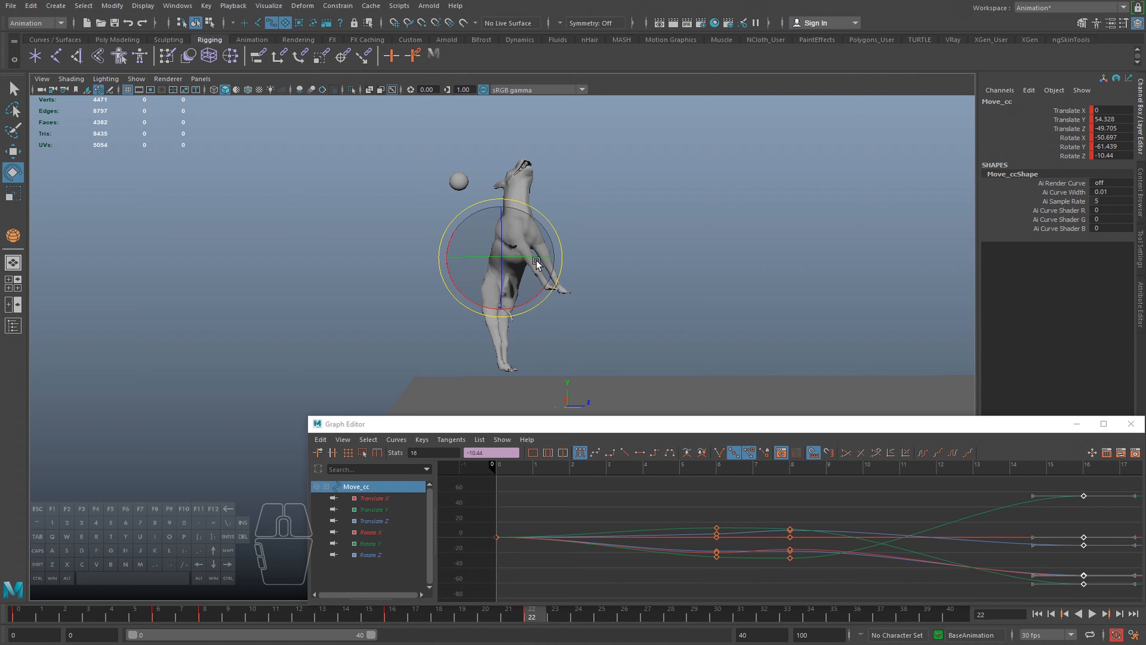
pyautogui.moveTo(527, 258); pyautogui.dragTo(470, 261)
pyautogui.press('z')
pyautogui.press('e')
pyautogui.press('z')
pyautogui.press('e')
pyautogui.keyDown('alt'); pyautogui.moveTo(469, 262); pyautogui.dragTo(404, 260); pyautogui.keyUp('alt')
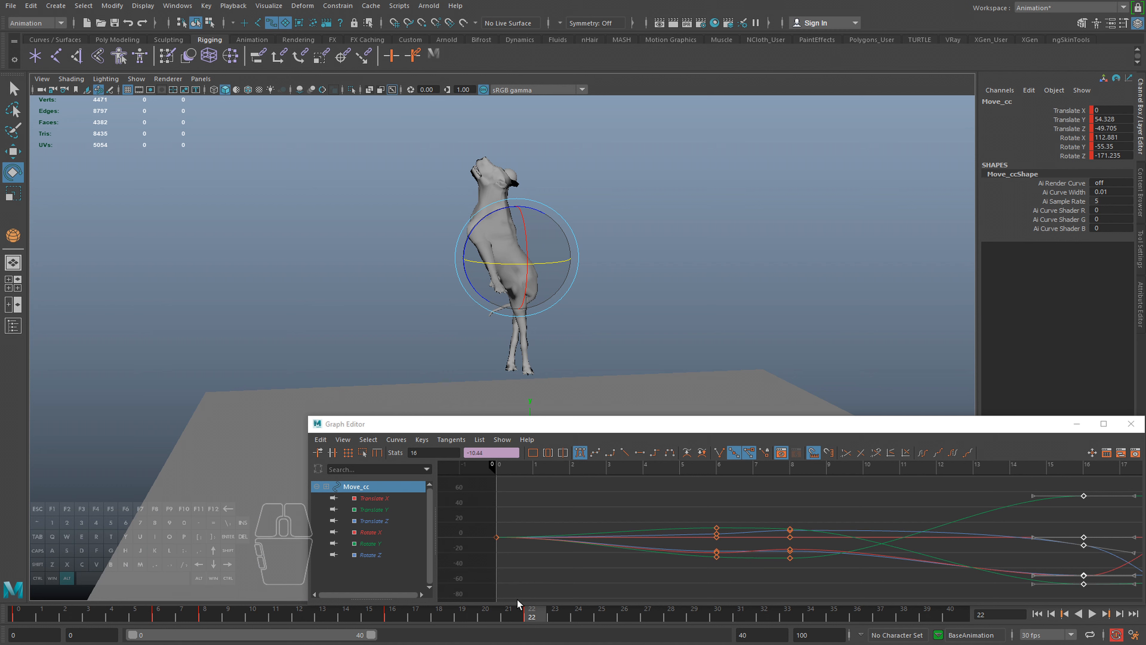
pyautogui.keyDown('alt'); pyautogui.moveTo(496, 246); pyautogui.dragTo(564, 288); pyautogui.keyUp('alt')
pyautogui.moveTo(542, 284); pyautogui.dragTo(517, 221)
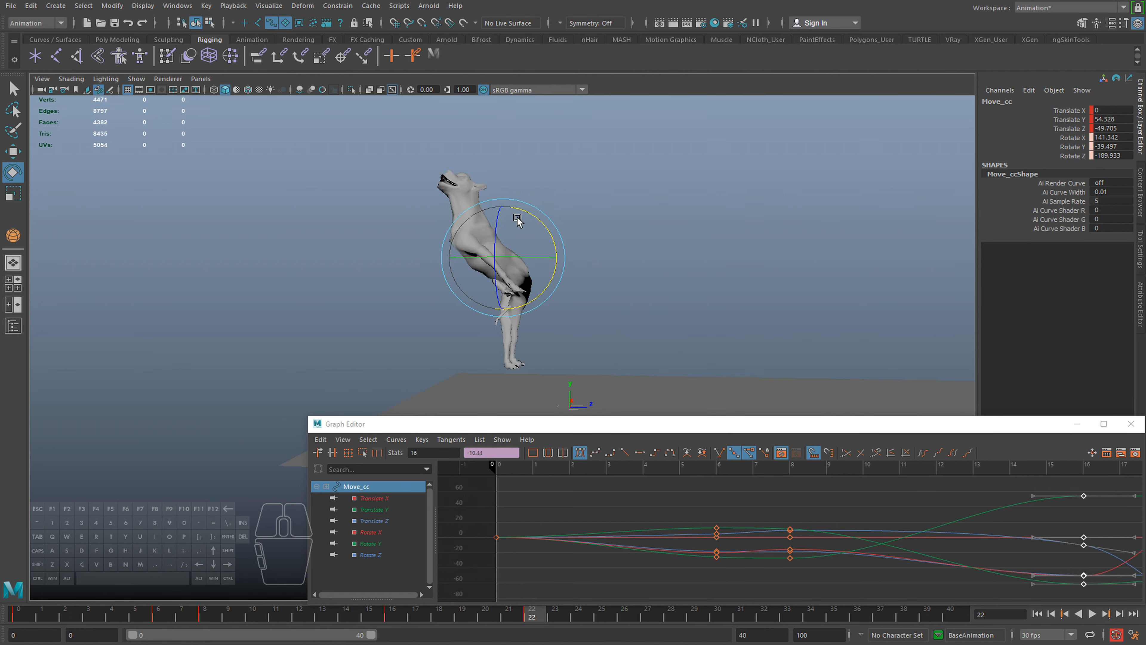
pyautogui.hotkey('alt', 'v')
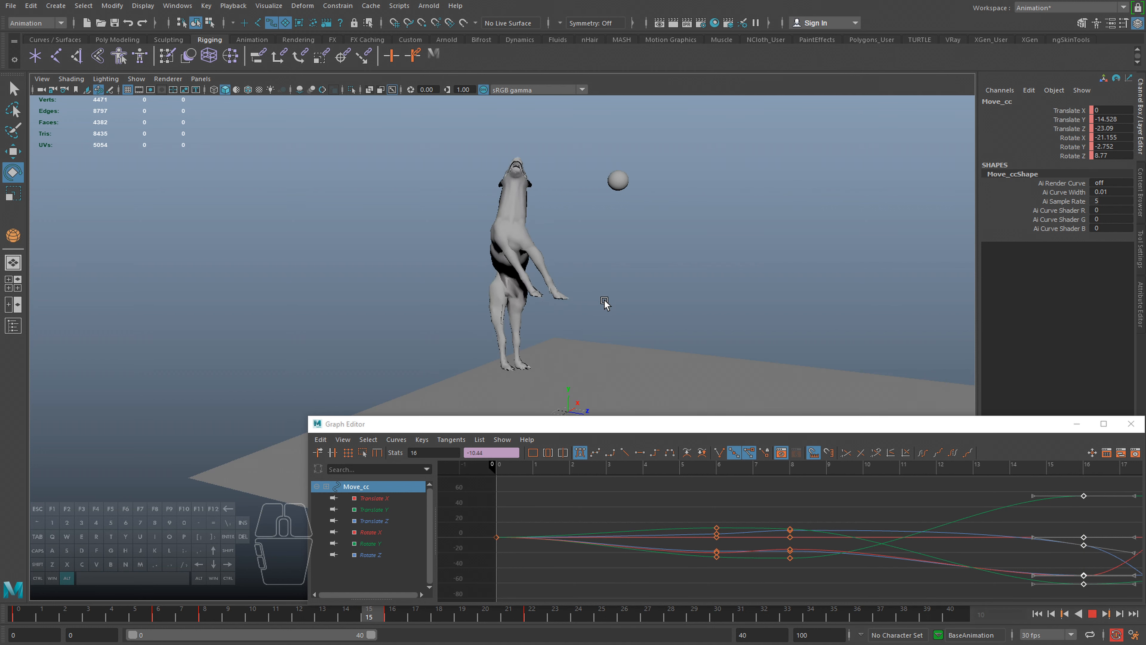
pyautogui.moveTo(334, 620); pyautogui.dragTo(530, 626)
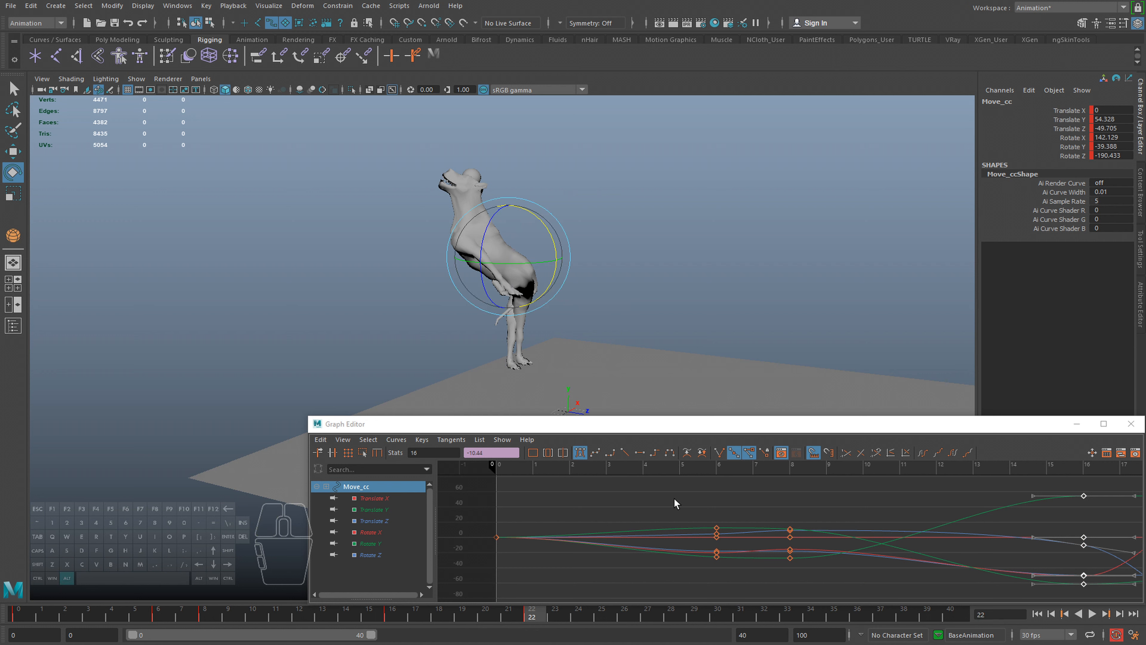
# Select all of Move_cc's animation curves and apply the Euler Filter to clean up the rotation between frames 16 and 22
pyautogui.keyDown('alt'); pyautogui.moveTo(676, 505); pyautogui.dragTo(567, 519, button='middle'); pyautogui.keyUp('alt')
pyautogui.press('a')
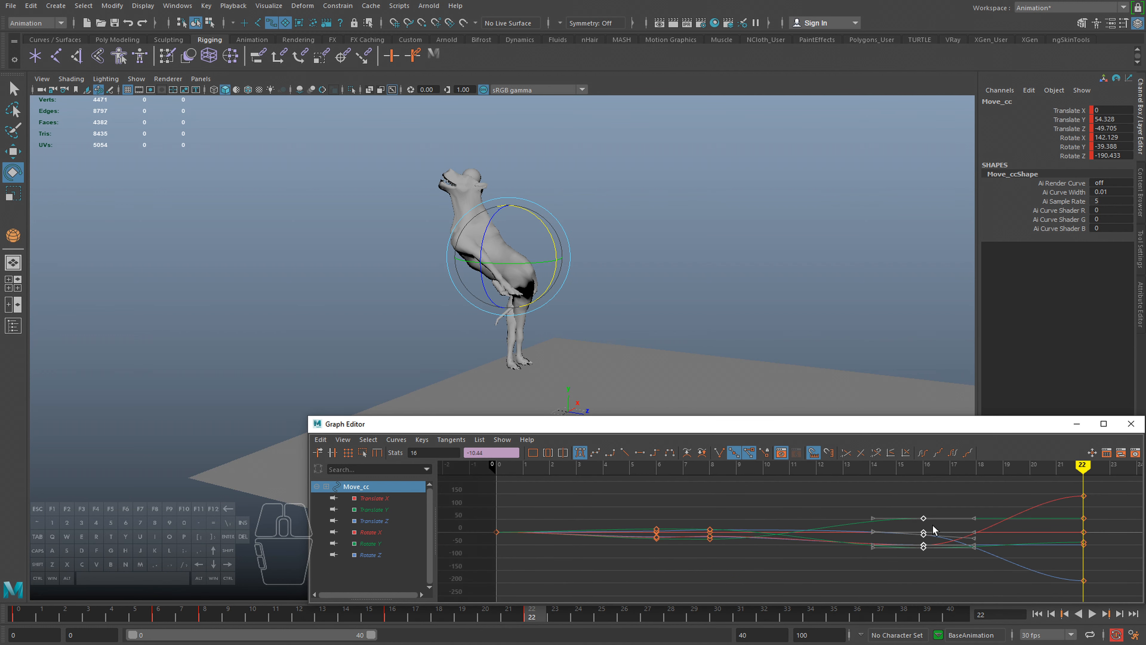
pyautogui.moveTo(624, 616); pyautogui.dragTo(472, 624)
pyautogui.keyDown('alt'); pyautogui.moveTo(770, 538); pyautogui.dragTo(645, 526, button='right'); pyautogui.keyUp('alt')
pyautogui.moveTo(645, 526); pyautogui.dragTo(853, 560)
pyautogui.press('f')
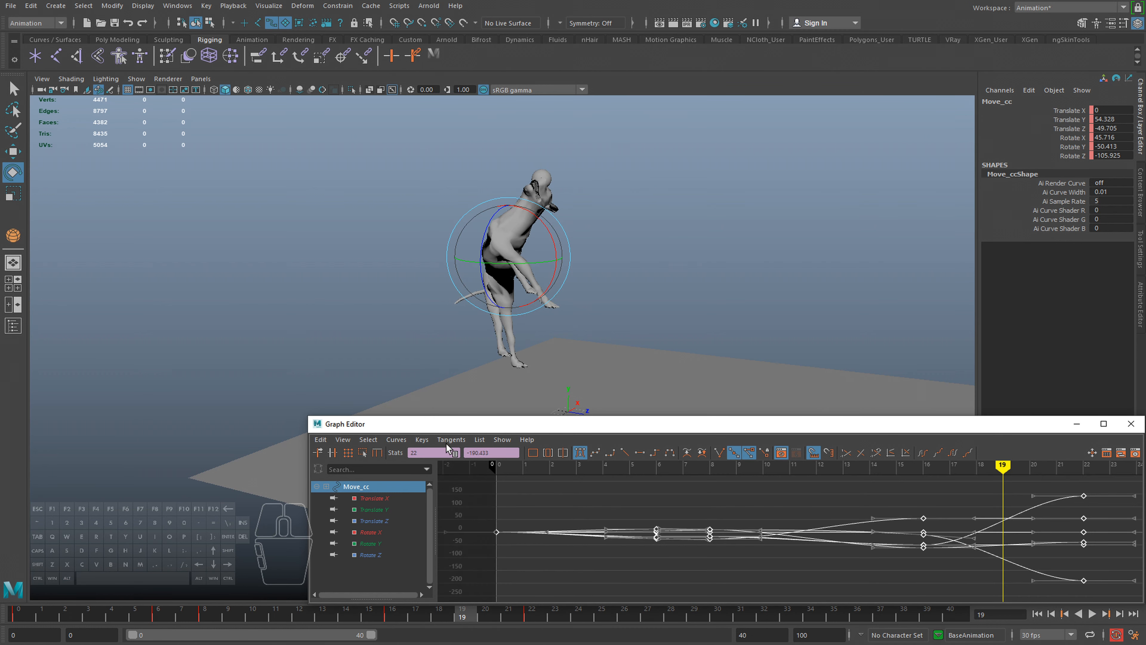
pyautogui.click(396, 439)
pyautogui.click(413, 590)
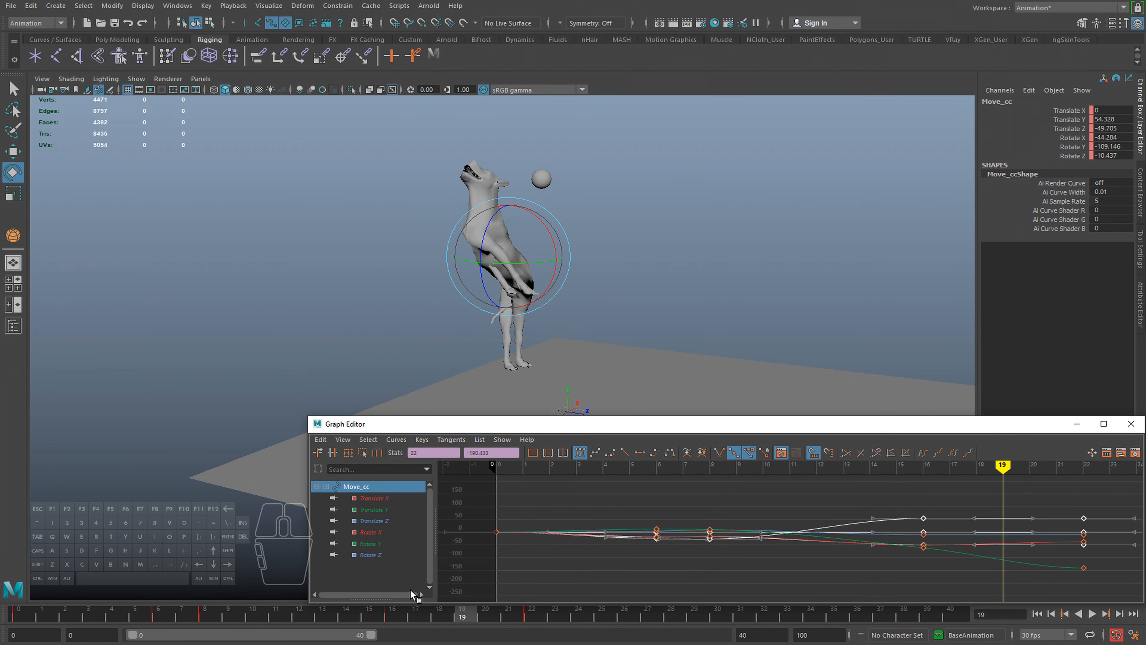
pyautogui.click(816, 568)
# Play the leap in side view and scrub up to frame 22 to examine the filtered turn
pyautogui.click(346, 624)
pyautogui.hotkey('alt', 'v')
pyautogui.keyDown('alt'); pyautogui.moveTo(560, 383); pyautogui.dragTo(604, 360); pyautogui.keyUp('alt')
pyautogui.hotkey('alt', 'v')
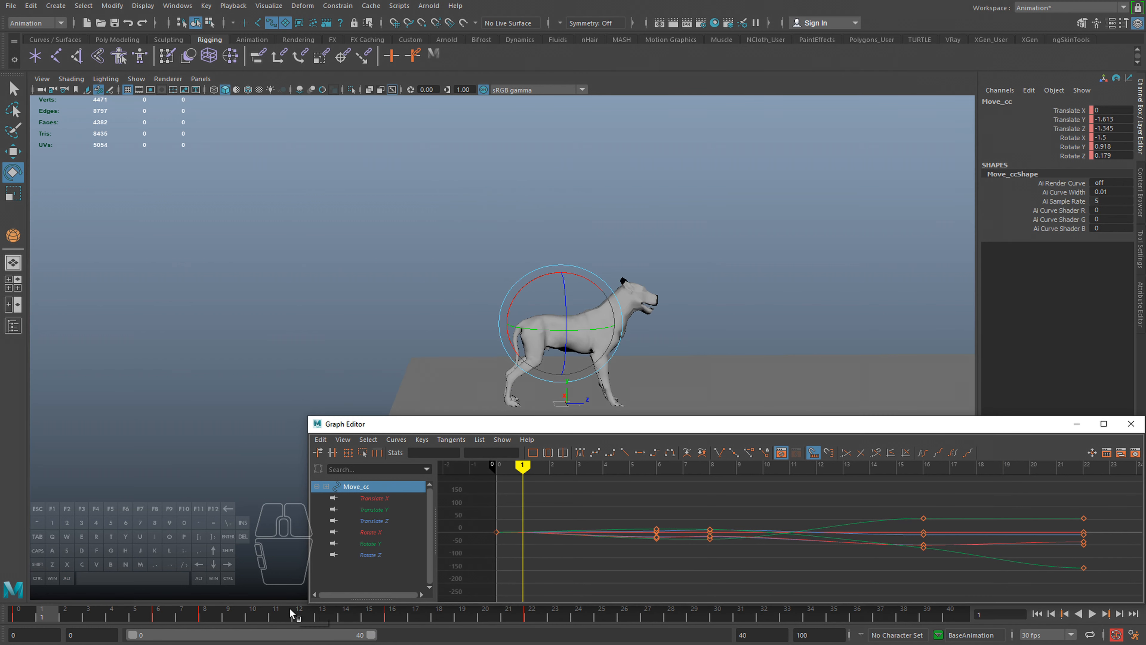
pyautogui.hotkey('alt', 'v')
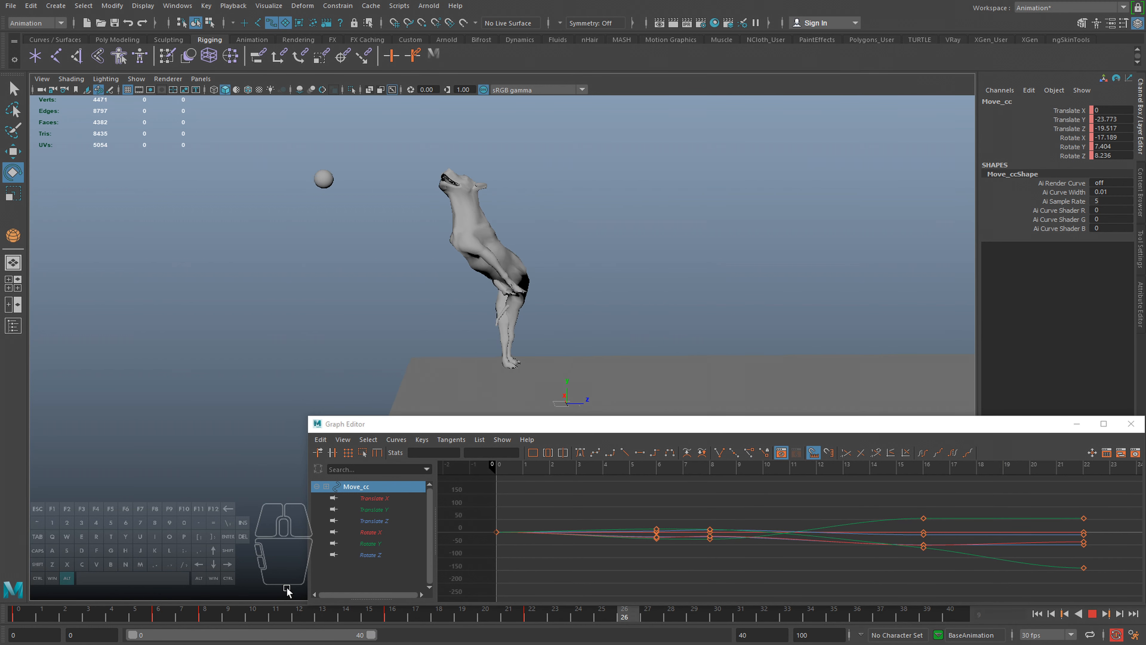
pyautogui.moveTo(366, 615); pyautogui.dragTo(531, 615)
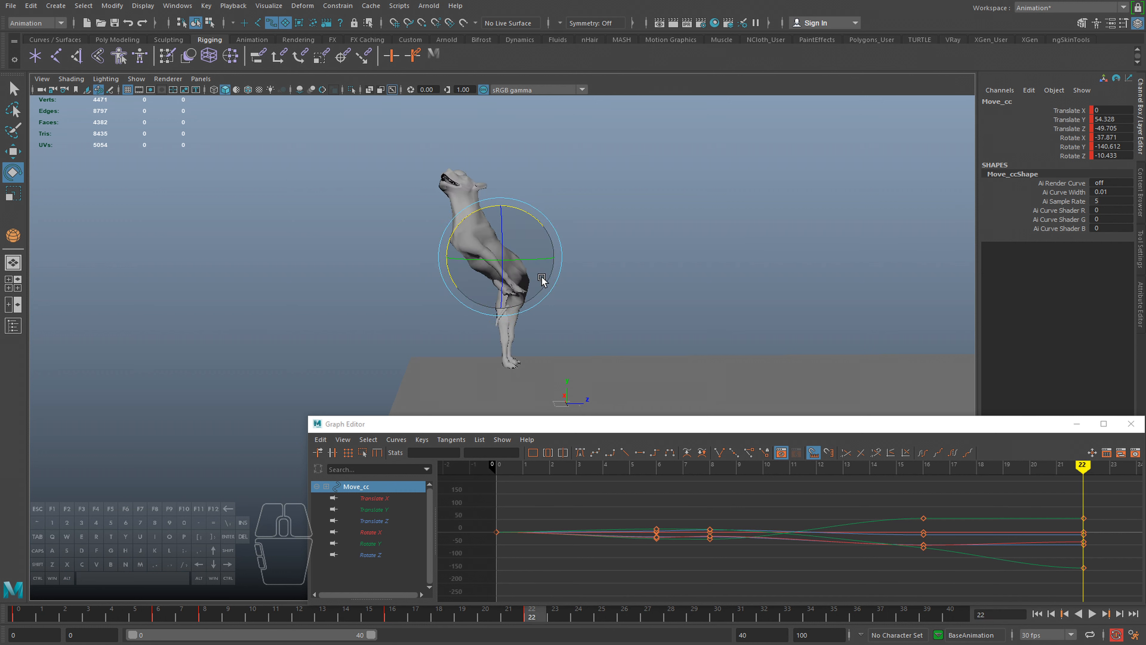
pyautogui.moveTo(490, 628); pyautogui.dragTo(529, 619)
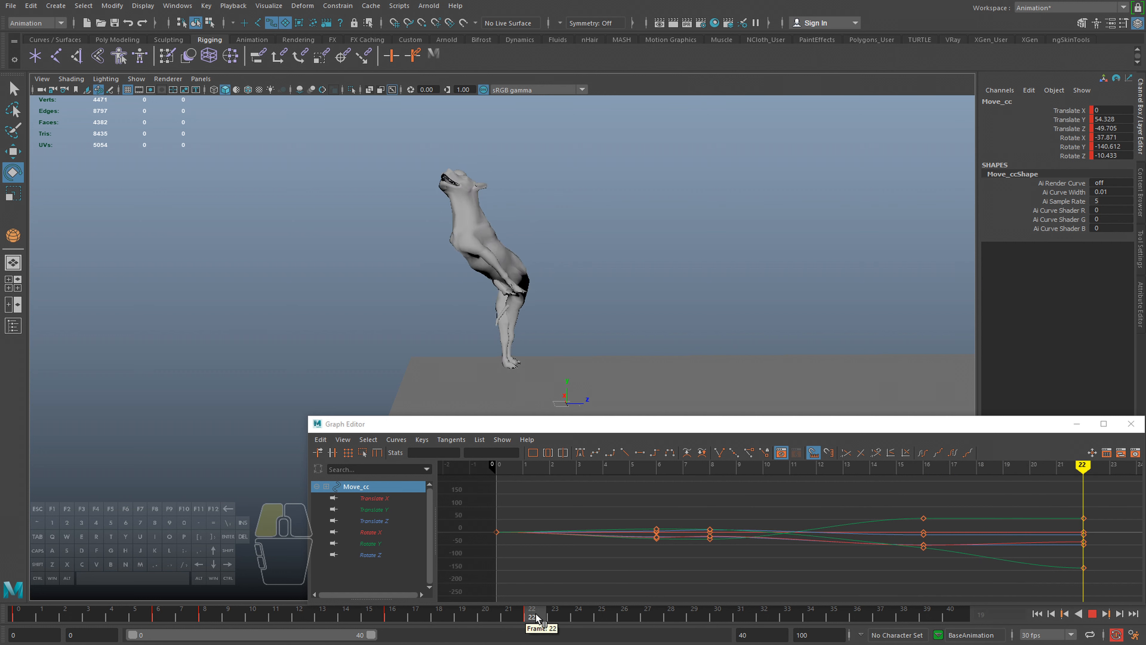
# Tilt the body more horizontal at frame 22 with Move_cc Rotate X about -8.8, raise Translate Y to about 70.9, and play the leap
pyautogui.press('e')
pyautogui.moveTo(490, 330); pyautogui.dragTo(479, 217)
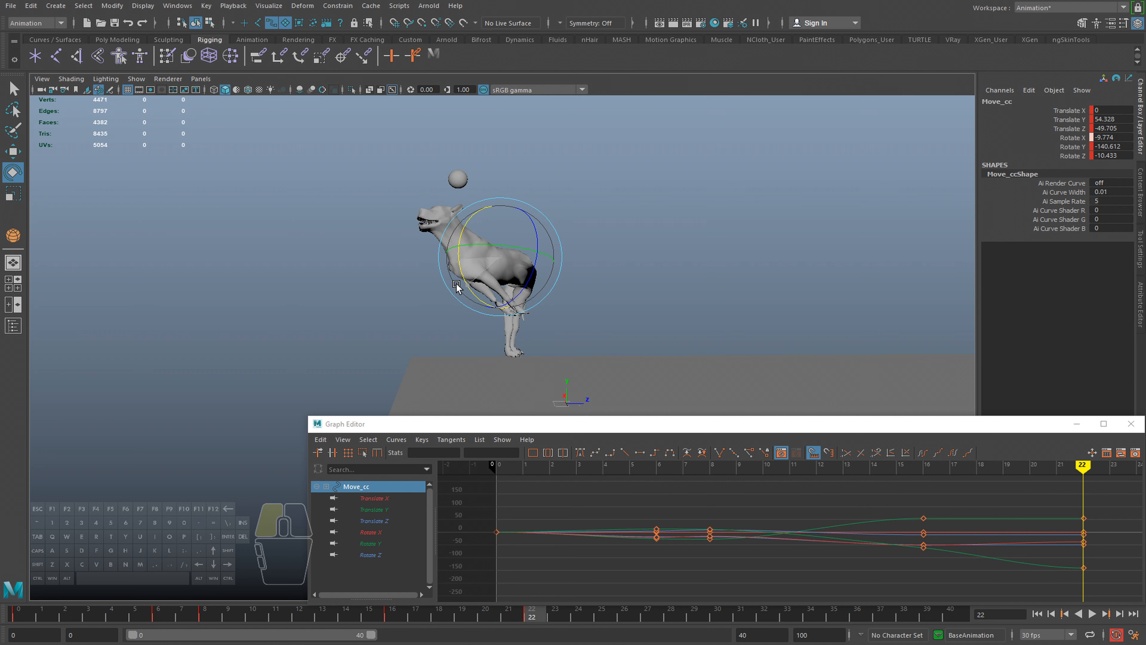
pyautogui.moveTo(483, 231); pyautogui.dragTo(474, 212)
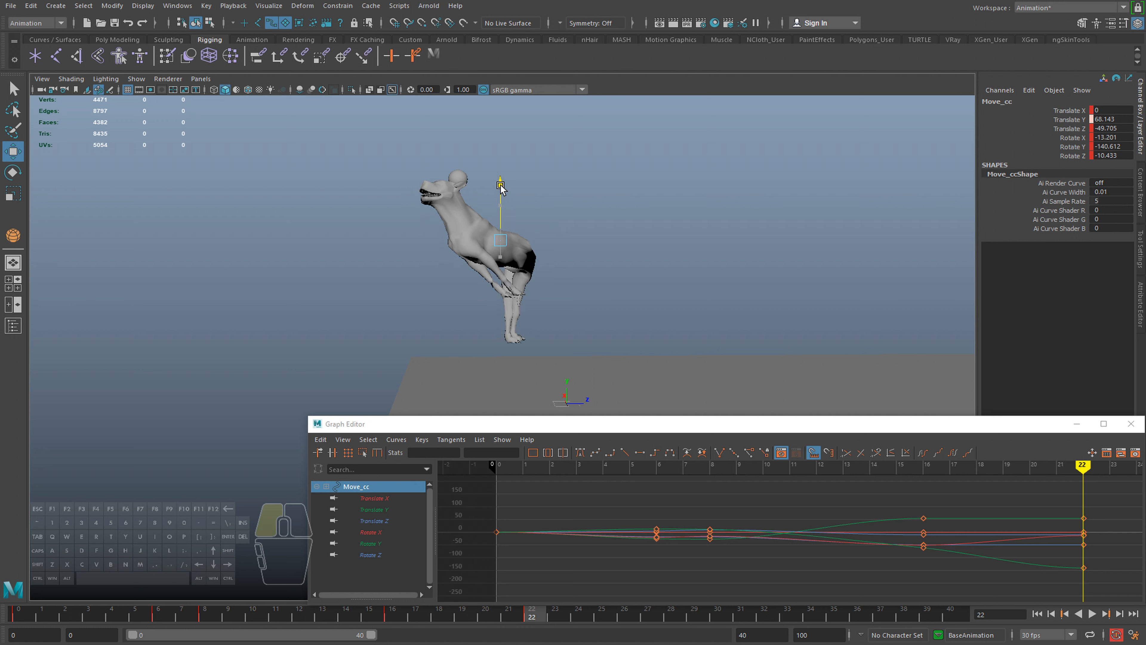
pyautogui.moveTo(536, 605); pyautogui.dragTo(442, 602)
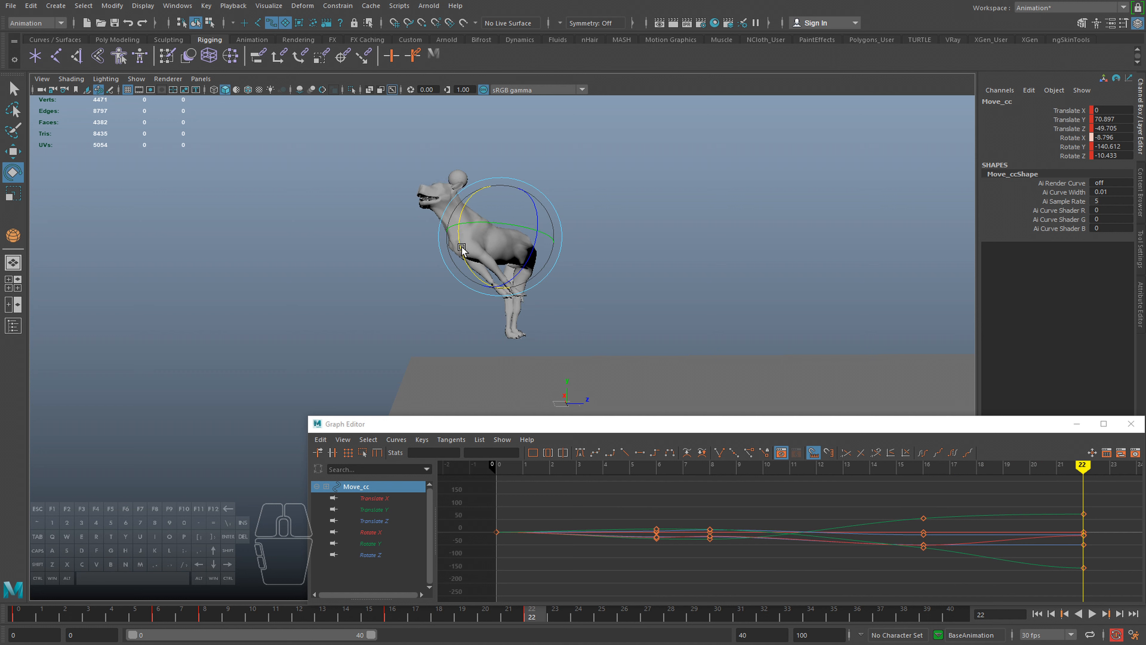
pyautogui.hotkey('alt', 'v')
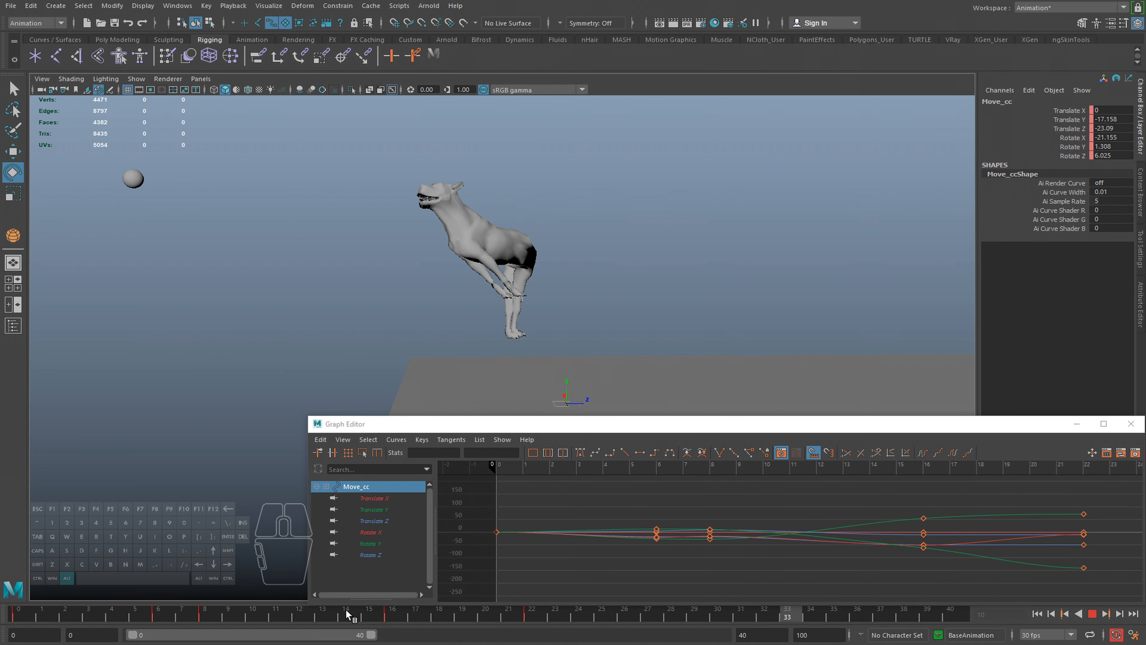
pyautogui.hotkey('alt', 'v')
# Switch the Rotate tool to World axis orientation, then play the leap and scrub to around frame 16
pyautogui.press('e')
pyautogui.moveTo(483, 238); pyautogui.dragTo(477, 239)
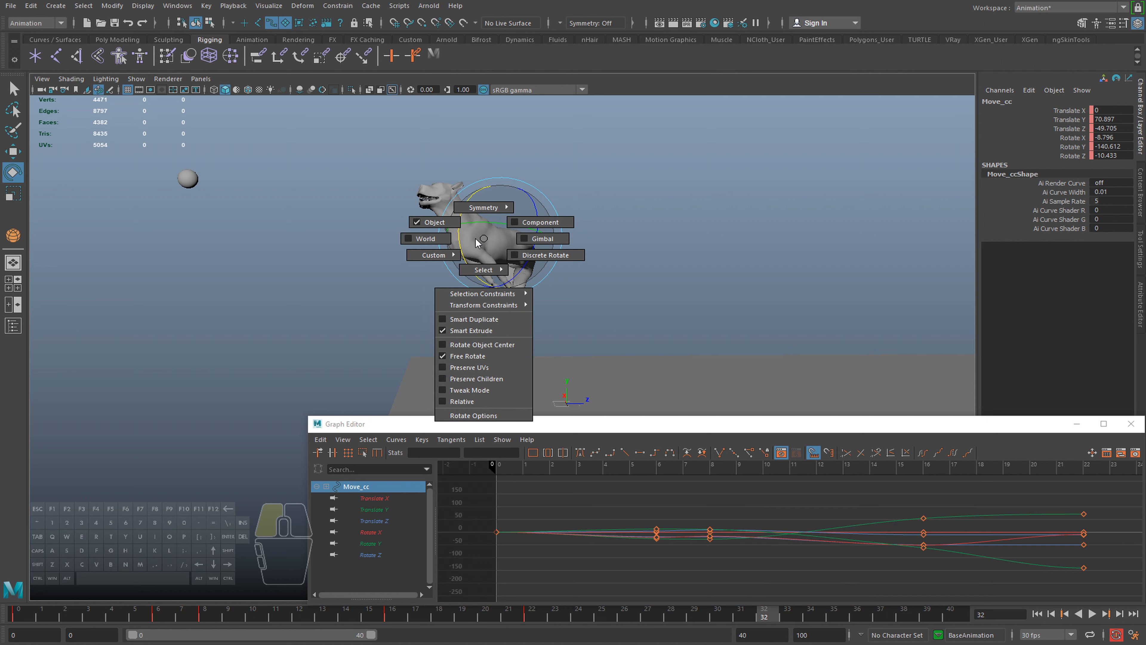
pyautogui.hotkey('alt', 'v')
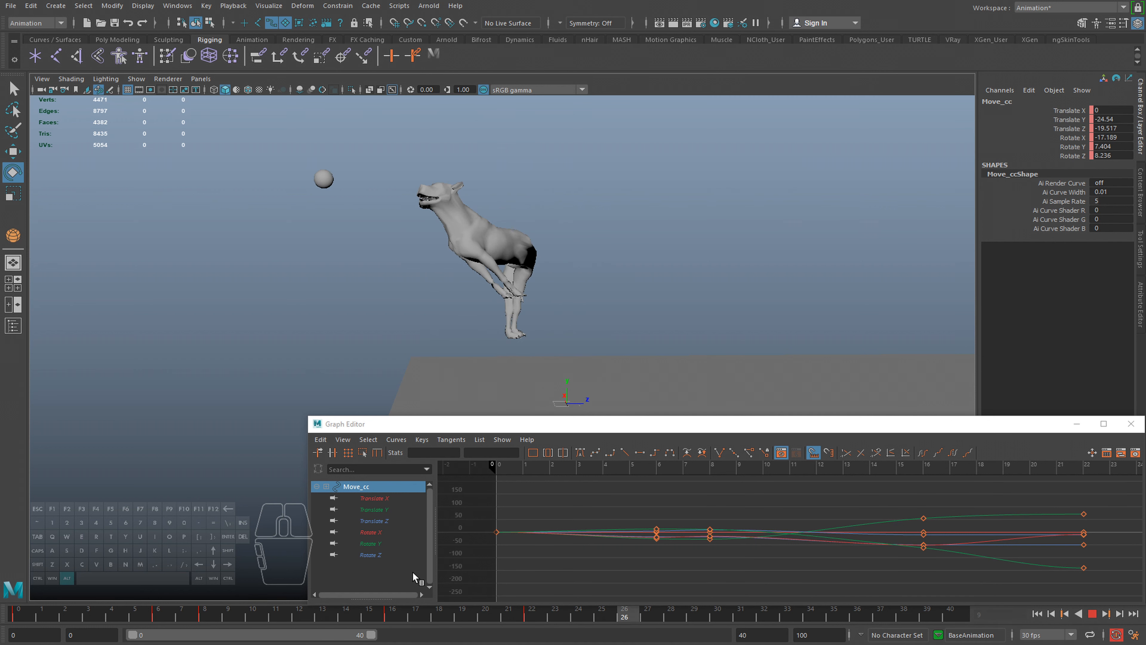
pyautogui.hotkey('alt', 'v')
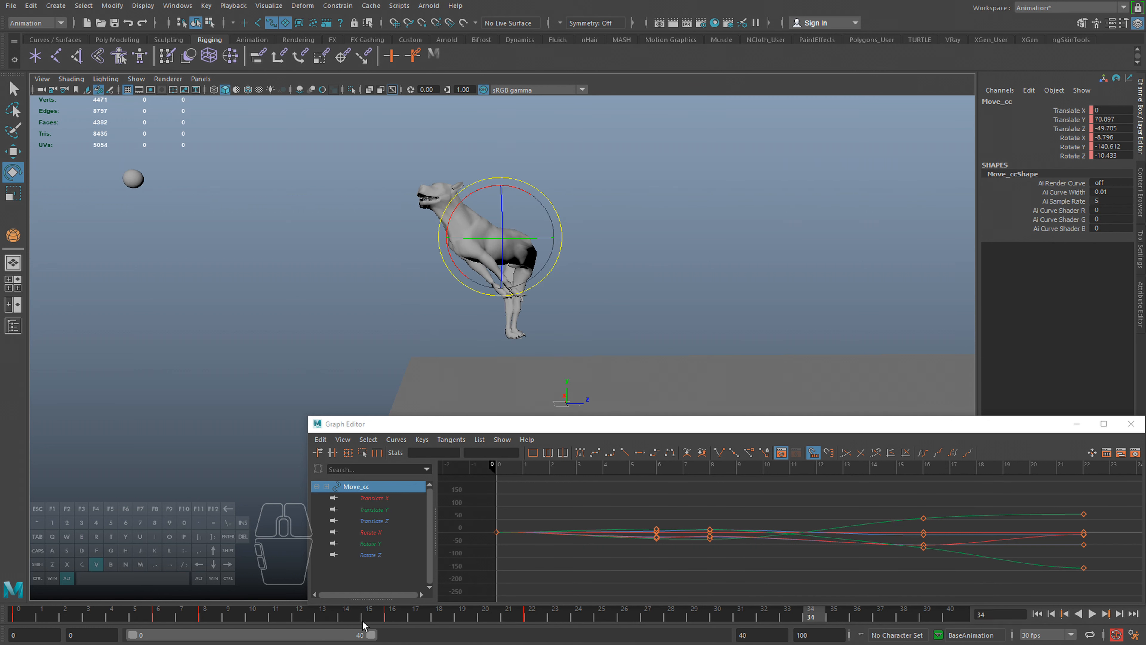
pyautogui.moveTo(363, 626)
pyautogui.mouseDown()
pyautogui.moveTo(485, 618)
pyautogui.moveTo(206, 613)
pyautogui.moveTo(391, 619)
pyautogui.moveTo(260, 619)
pyautogui.moveTo(412, 634)
pyautogui.moveTo(280, 621)
pyautogui.moveTo(371, 626)
pyautogui.mouseUp()
pyautogui.press('s')
pyautogui.hotkey('alt', 'v')
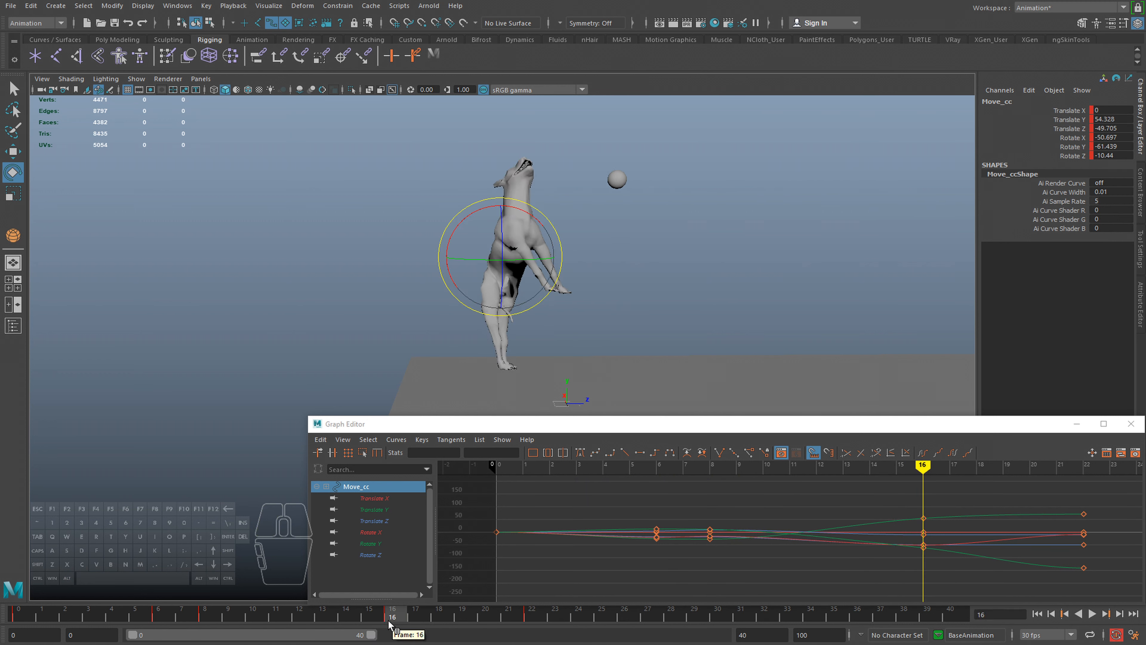
# Try turning the body further around the vertical world axis at frame 16 with Move_cc
pyautogui.moveTo(401, 623)
pyautogui.mouseDown()
pyautogui.moveTo(540, 627)
pyautogui.moveTo(301, 598)
pyautogui.moveTo(207, 614)
pyautogui.moveTo(272, 603)
pyautogui.moveTo(695, 614)
pyautogui.moveTo(276, 614)
pyautogui.moveTo(468, 614)
pyautogui.moveTo(302, 614)
pyautogui.moveTo(392, 614)
pyautogui.mouseUp()
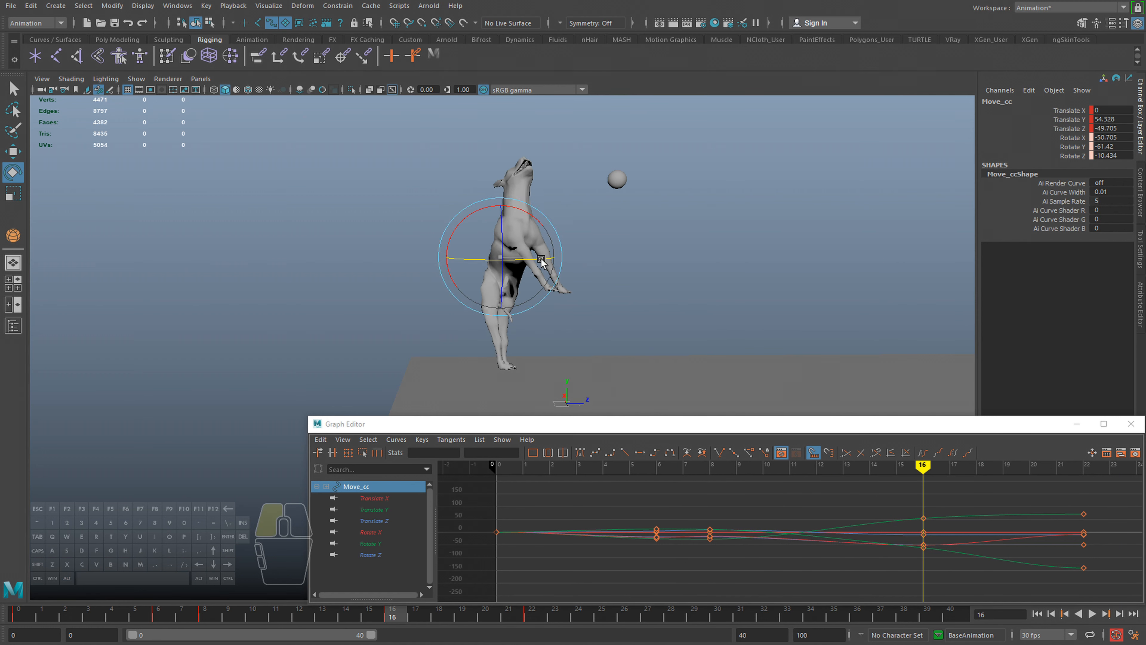
pyautogui.moveTo(529, 261); pyautogui.dragTo(527, 263)
pyautogui.hotkey('alt', 'v')
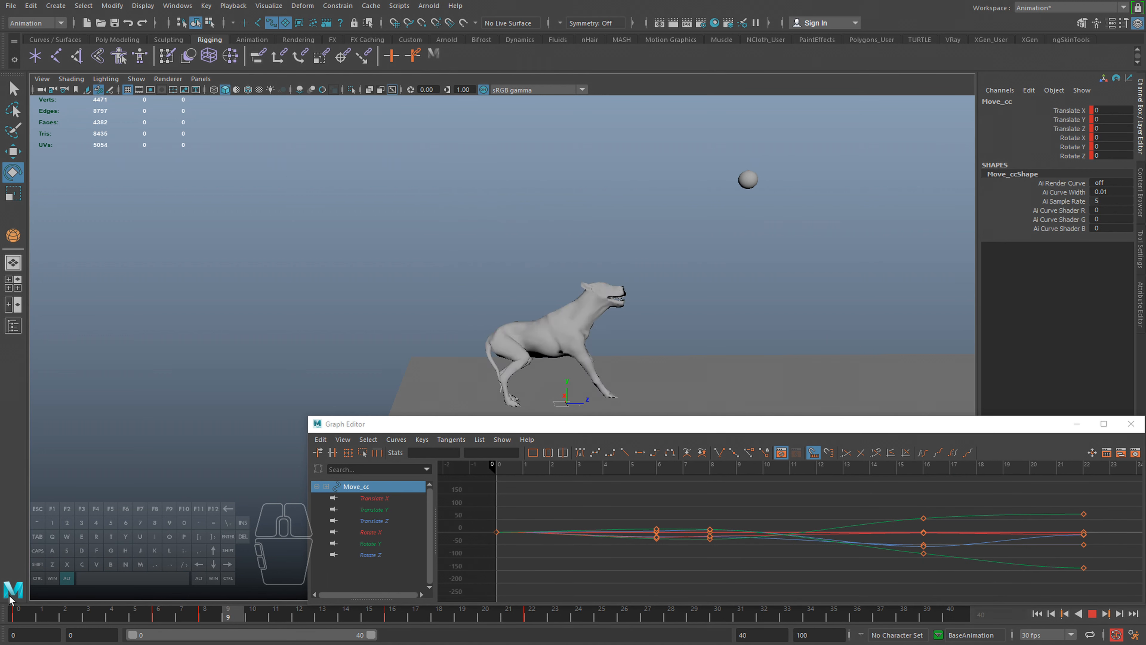
# Play and scrub the leap from several angles to examine the body's turn before, at and after frame 16
pyautogui.moveTo(269, 620); pyautogui.dragTo(403, 611)
pyautogui.keyDown('alt'); pyautogui.moveTo(565, 312); pyautogui.dragTo(447, 326); pyautogui.keyUp('alt')
pyautogui.moveTo(327, 615); pyautogui.dragTo(212, 615)
pyautogui.hotkey('alt', 'v')
pyautogui.hotkey('alt', 'v')
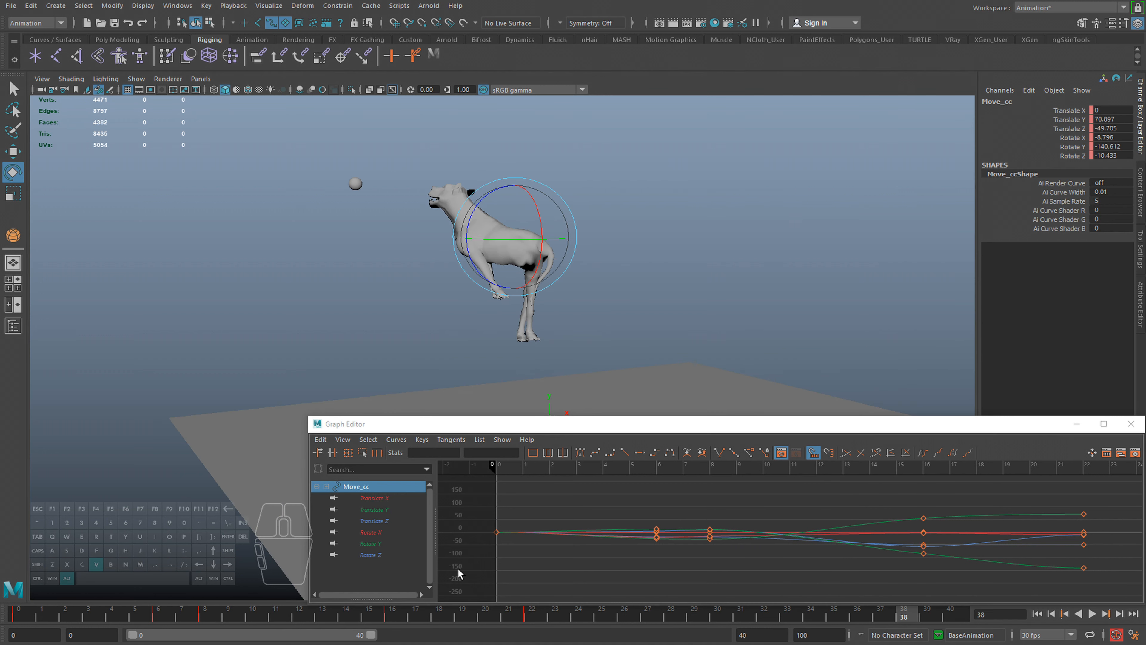
pyautogui.moveTo(408, 606)
pyautogui.mouseDown()
pyautogui.moveTo(334, 616)
pyautogui.moveTo(389, 602)
pyautogui.mouseUp()
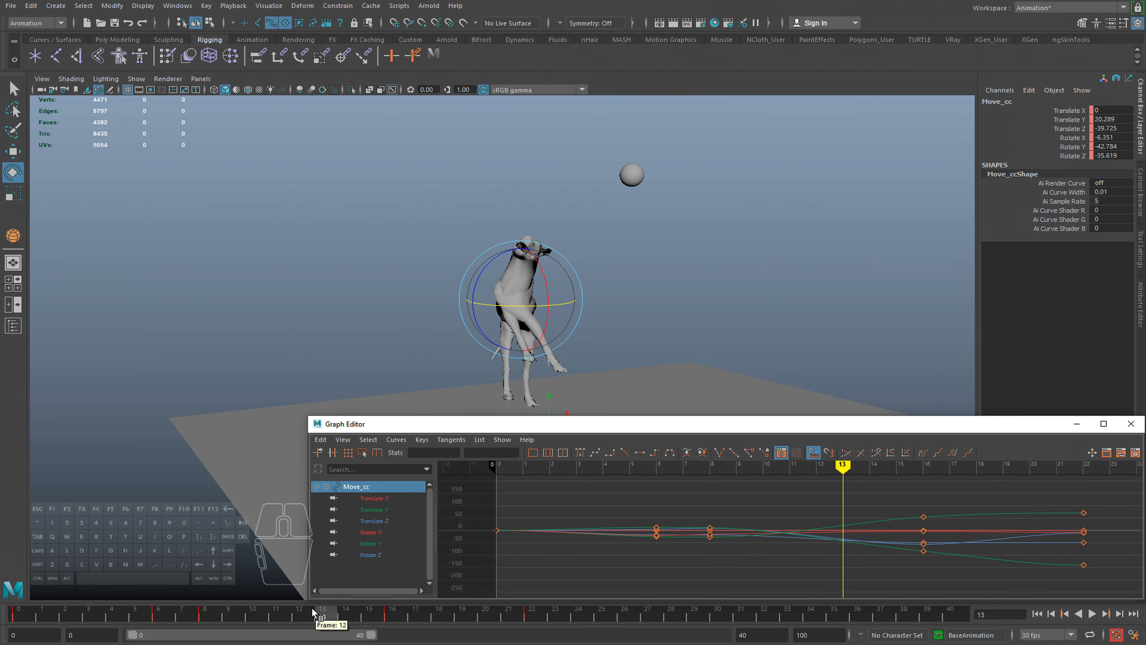
pyautogui.moveTo(311, 612); pyautogui.dragTo(233, 614)
pyautogui.keyDown('alt'); pyautogui.moveTo(445, 384); pyautogui.dragTo(576, 363); pyautogui.keyUp('alt')
pyautogui.hotkey('alt', 'v')
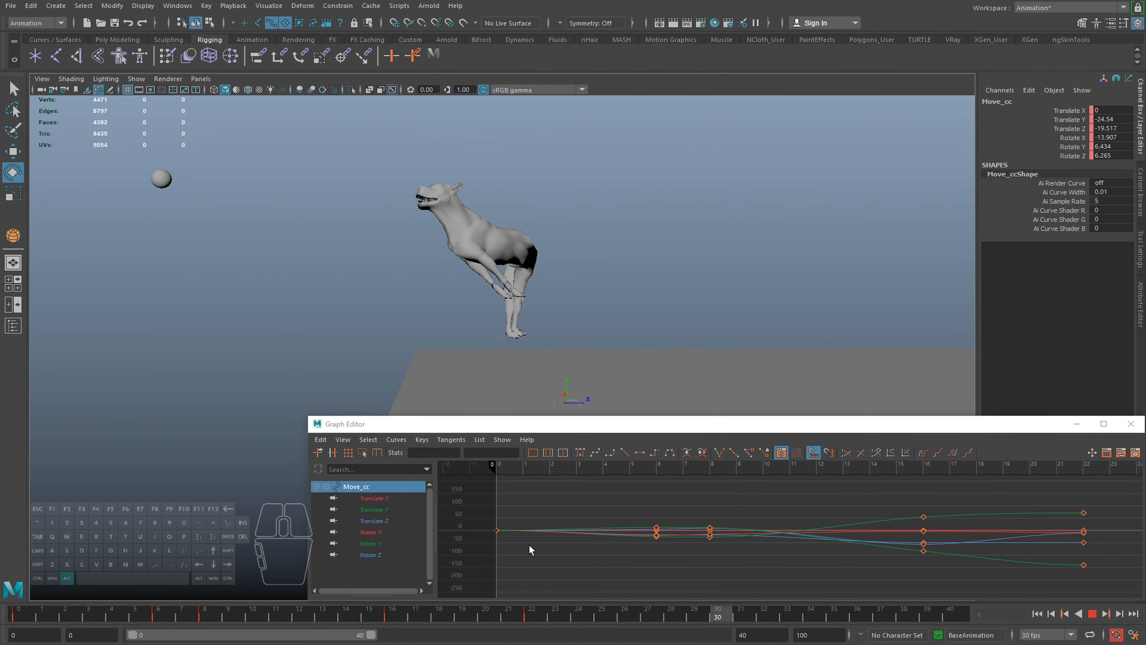
pyautogui.keyDown('alt'); pyautogui.moveTo(486, 256); pyautogui.dragTo(644, 332); pyautogui.keyUp('alt')
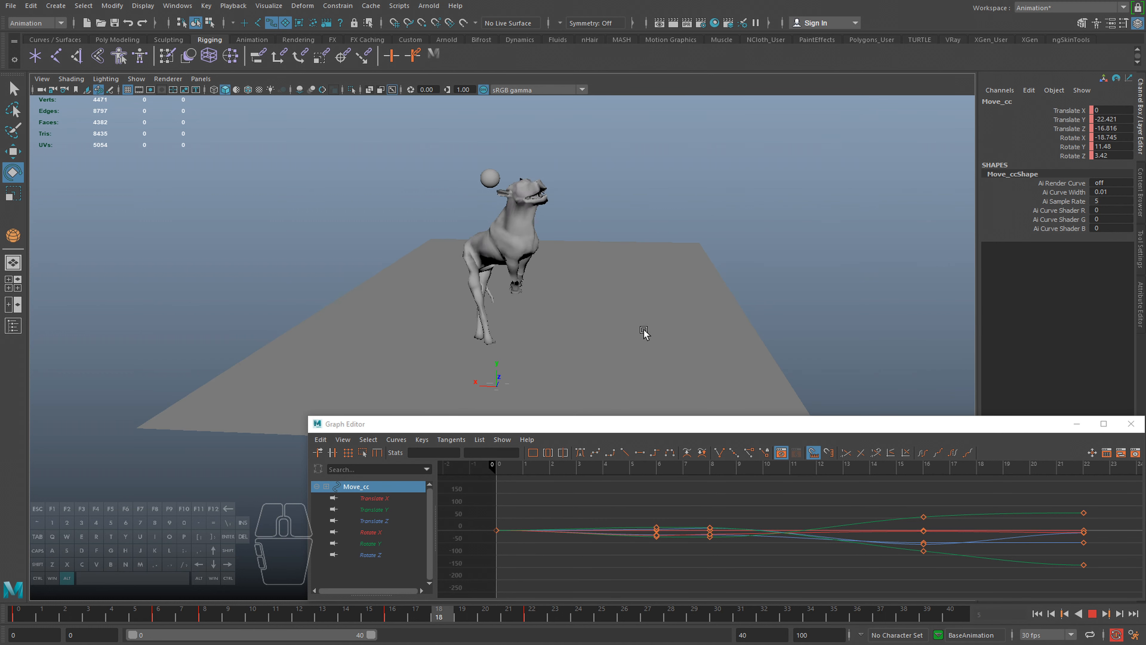
pyautogui.click(377, 620)
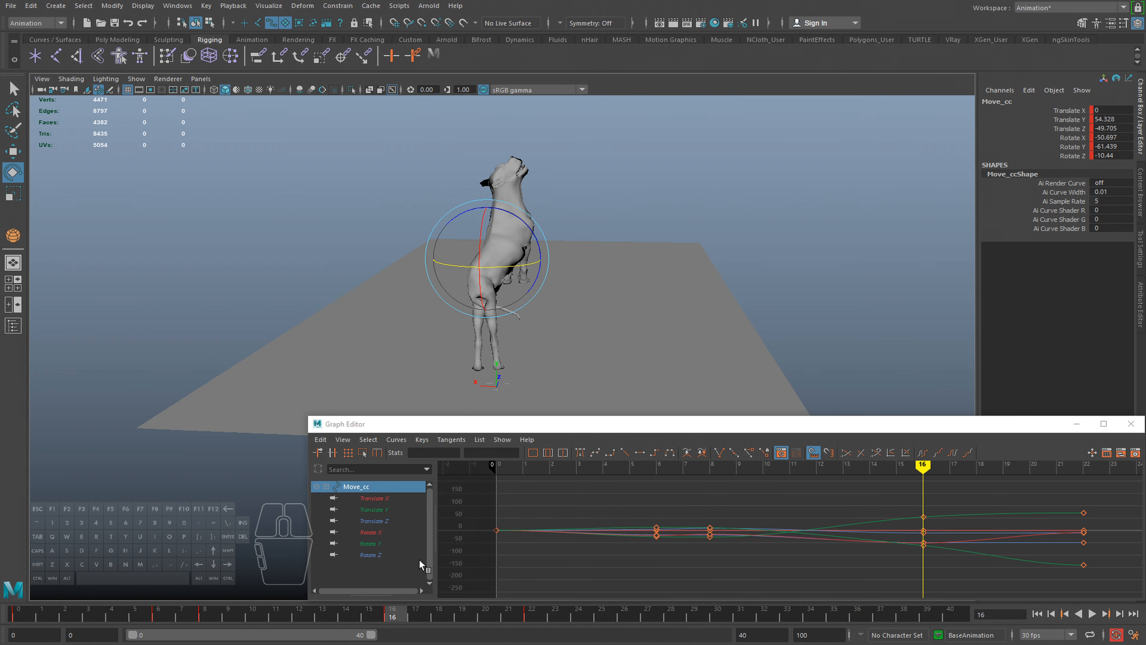
pyautogui.click(65, 614)
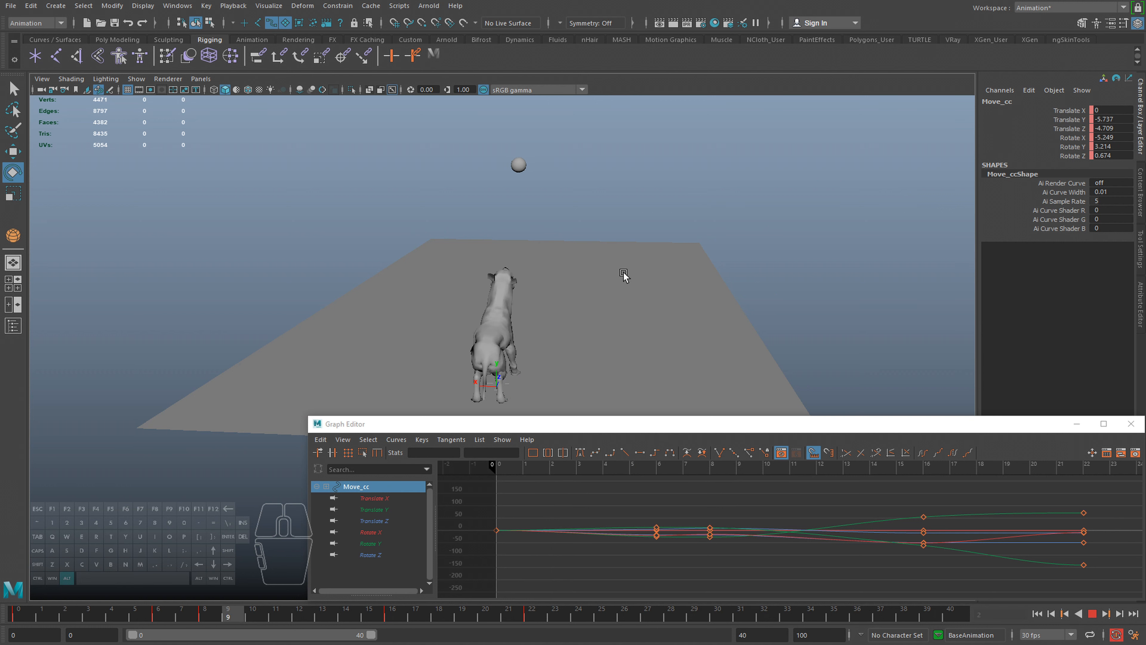
# Adjust the turn at frame 22 by rotating Move_cc to about Rotate X -5.1, Y -128.1 and Z -13.1, then play the leap
pyautogui.click(534, 617)
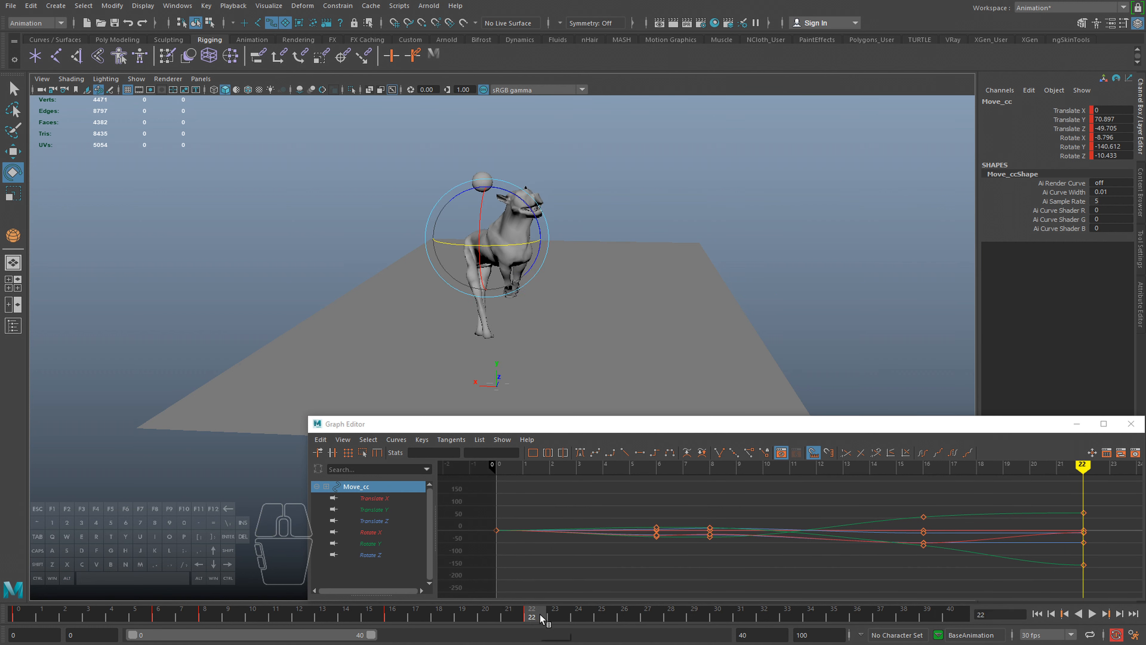
pyautogui.keyDown('alt'); pyautogui.moveTo(496, 325); pyautogui.dragTo(493, 268); pyautogui.keyUp('alt')
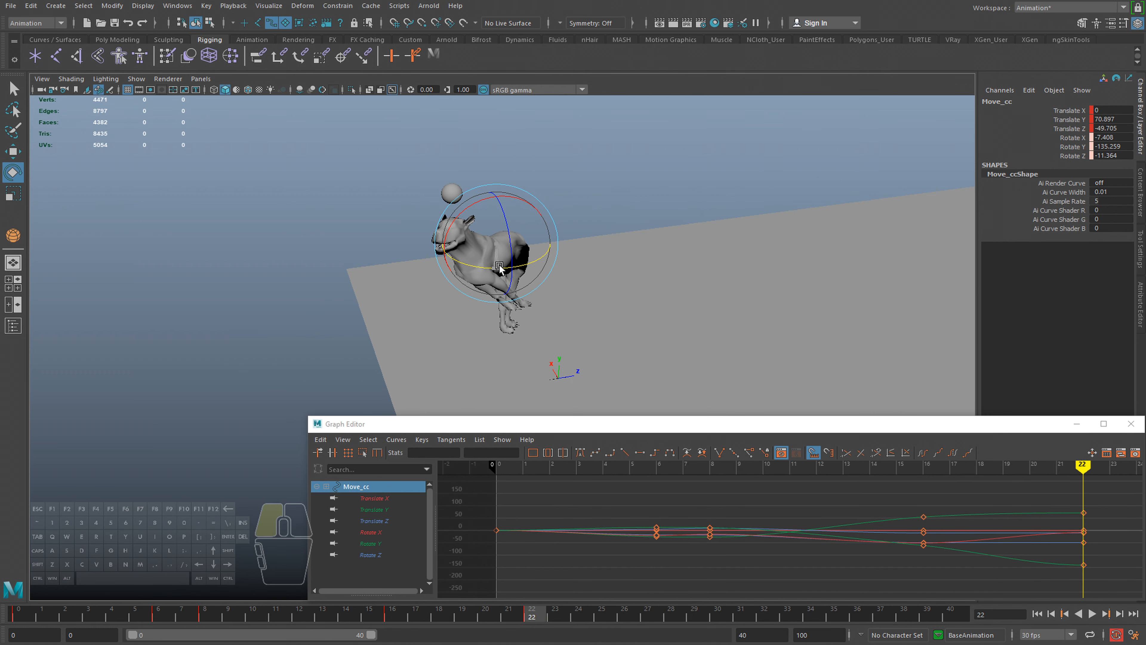
pyautogui.moveTo(532, 617); pyautogui.dragTo(276, 610)
pyautogui.keyDown('alt'); pyautogui.moveTo(526, 332); pyautogui.dragTo(569, 283); pyautogui.keyUp('alt')
pyautogui.hotkey('alt', 'v')
pyautogui.moveTo(358, 614); pyautogui.dragTo(306, 608)
pyautogui.hotkey('alt', 'v')
# Turn Move_cc slightly around the vertical world axis at frame 16, play the leap, and frame all its curves at frame 22
pyautogui.click(391, 615)
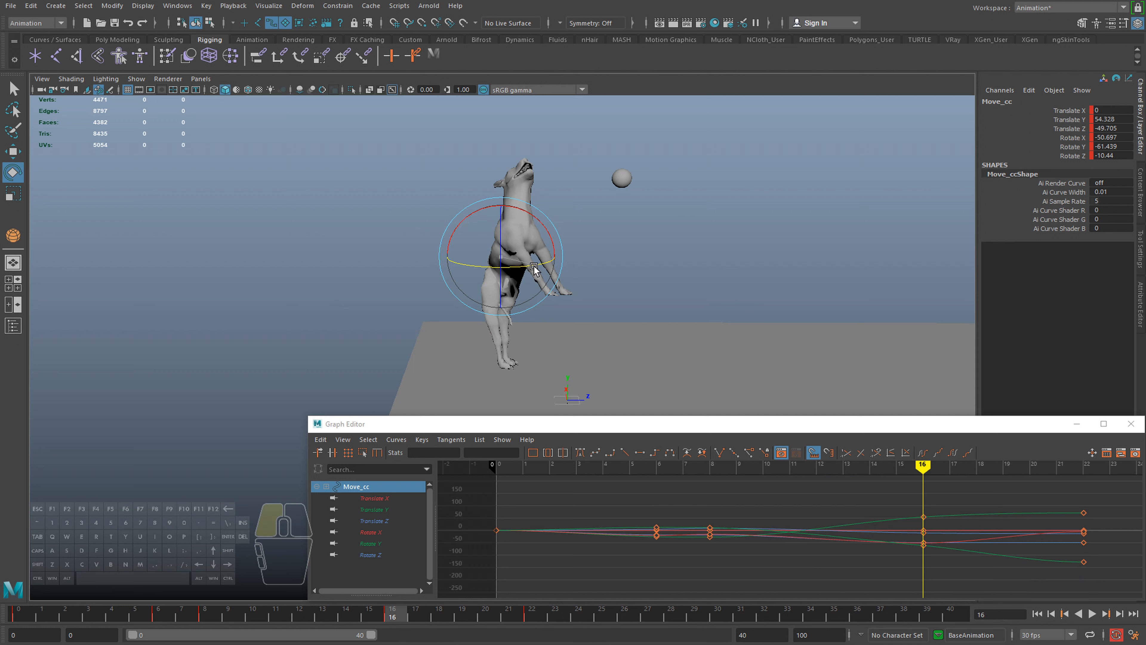
pyautogui.moveTo(530, 270); pyautogui.dragTo(533, 272)
pyautogui.hotkey('alt', 'v')
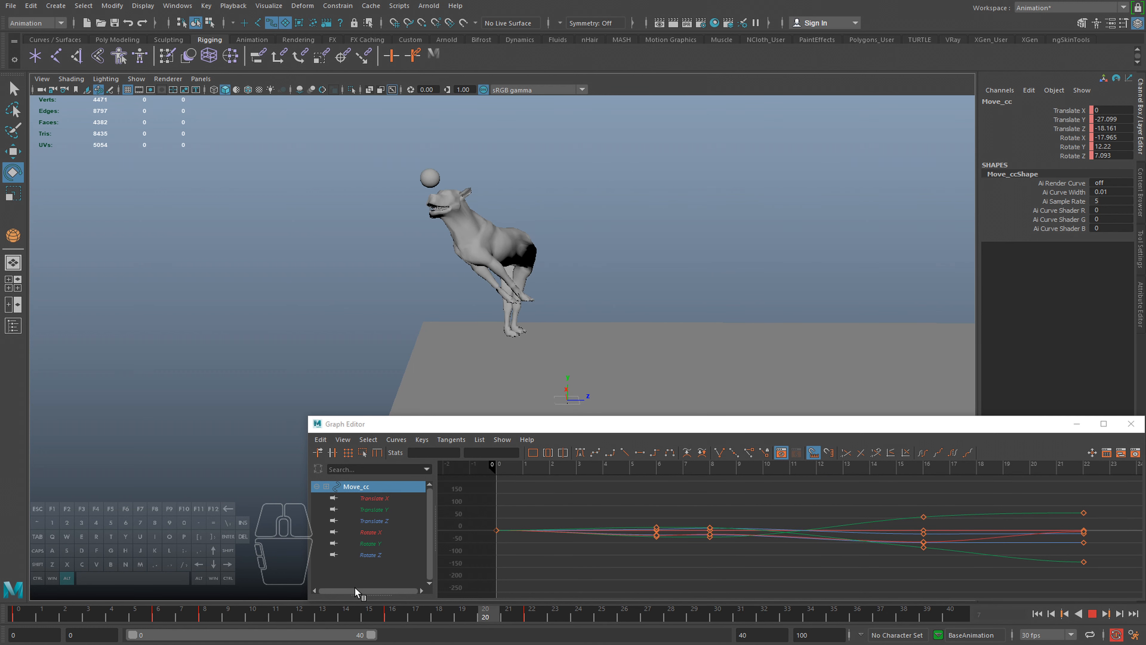
pyautogui.hotkey('alt', 'v')
pyautogui.click(537, 610)
pyautogui.press('a')
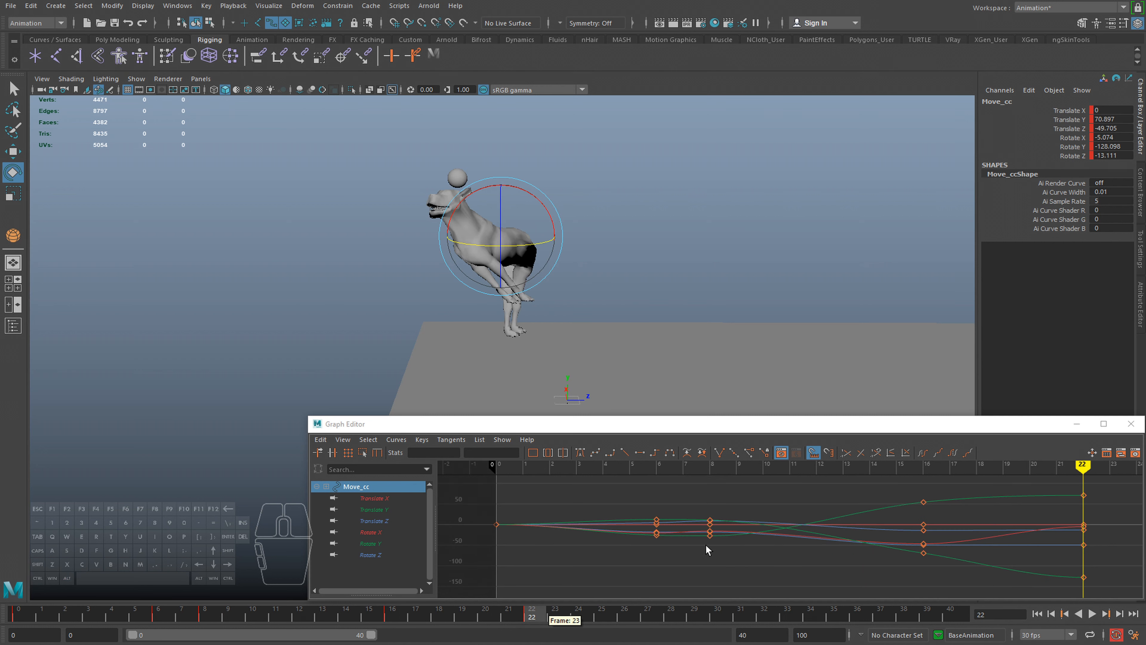
# Shift the last set of Move_cc keys to frame 23 in the graph editor and play the animation back
pyautogui.keyDown('alt'); pyautogui.moveTo(1028, 503); pyautogui.dragTo(867, 516, button='middle'); pyautogui.keyUp('alt')
pyautogui.moveTo(874, 598); pyautogui.dragTo(871, 596)
pyautogui.keyDown('shift'); pyautogui.moveTo(867, 581); pyautogui.dragTo(886, 568, button='middle'); pyautogui.keyUp('shift')
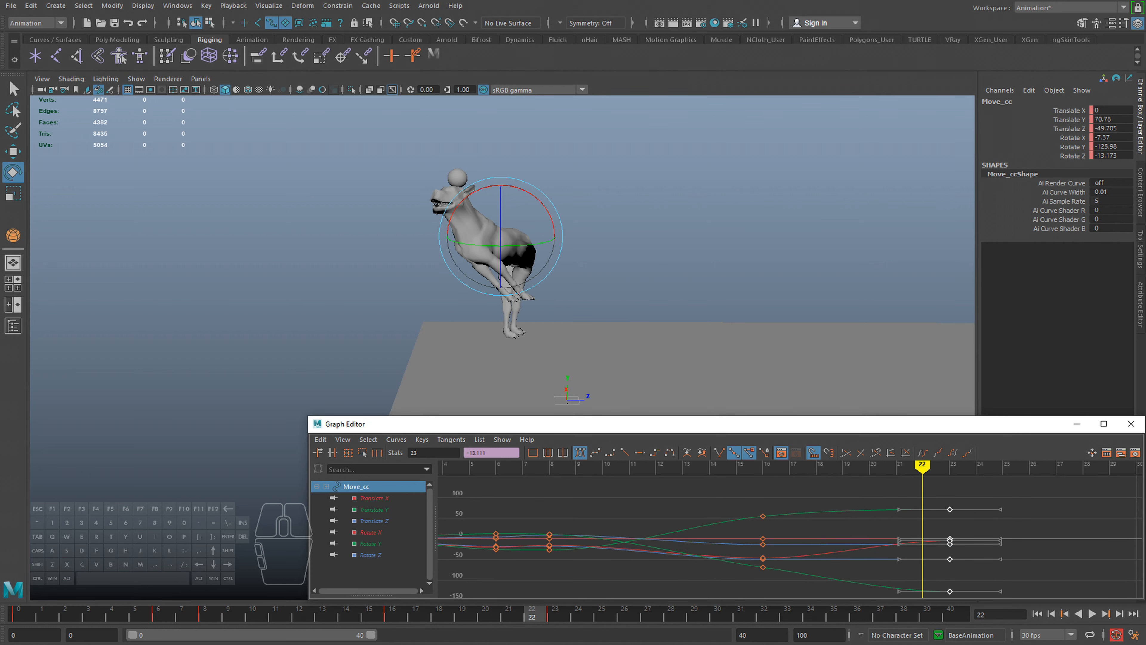
pyautogui.moveTo(458, 608); pyautogui.dragTo(354, 608)
pyautogui.hotkey('alt', 'v')
pyautogui.hotkey('alt', 'v')
# Raise Move_cc at frame 23 to a Translate Y of about 88.3 and play the jump back
pyautogui.moveTo(194, 606); pyautogui.dragTo(449, 586)
pyautogui.moveTo(522, 594); pyautogui.dragTo(556, 601)
pyautogui.press('w')
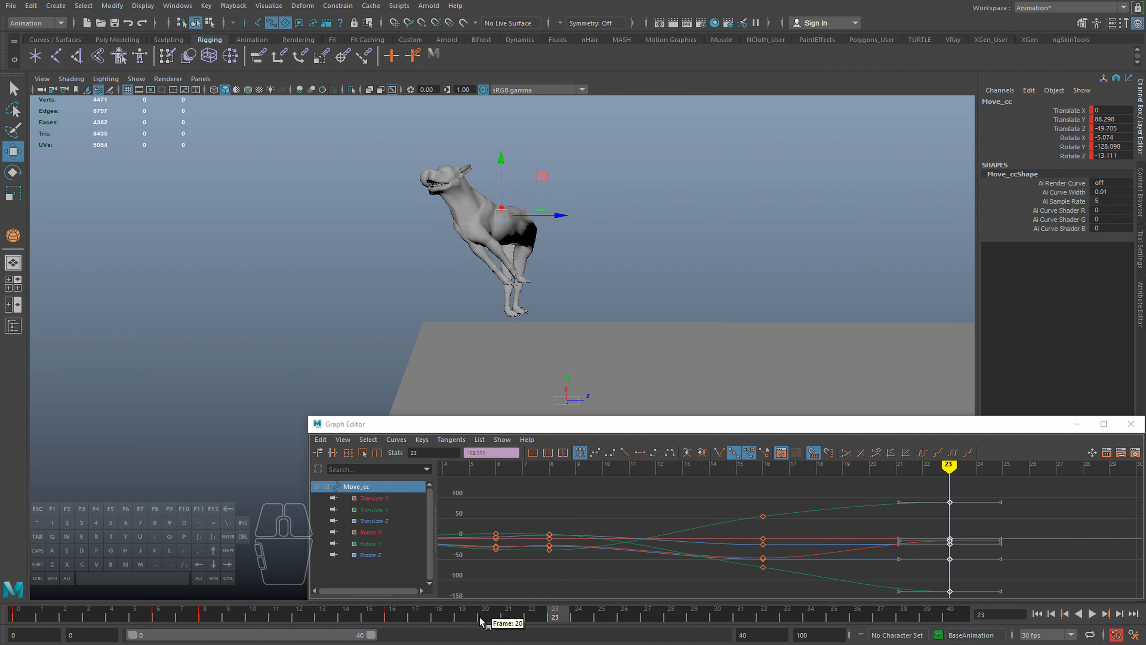
pyautogui.click(229, 608)
pyautogui.hotkey('alt', 'v')
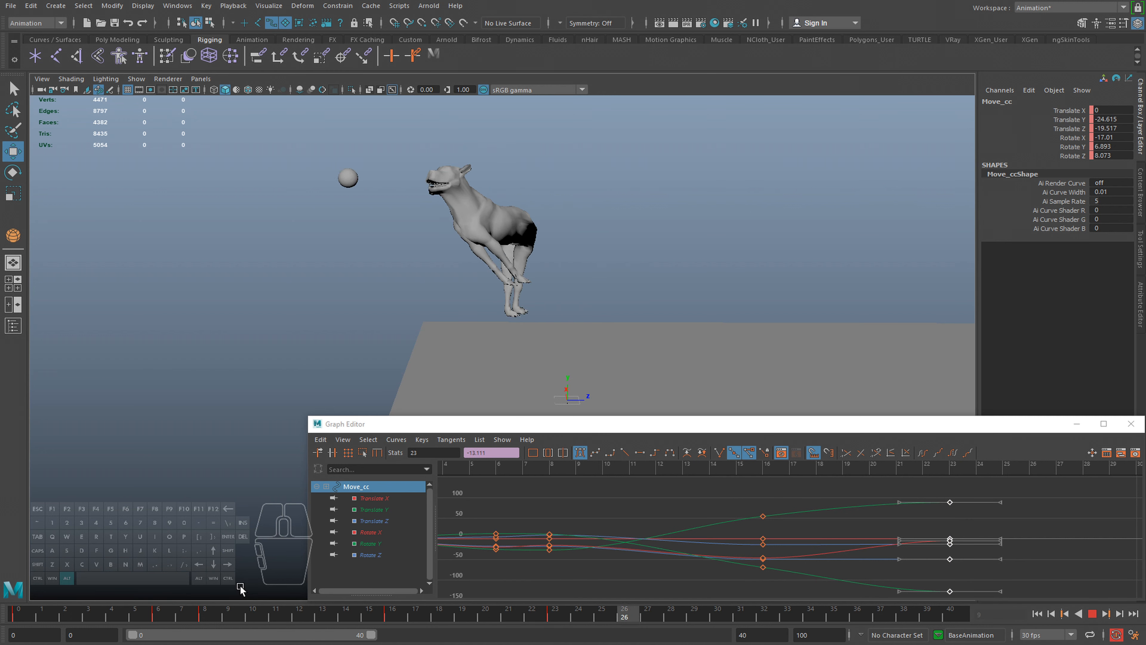
pyautogui.hotkey('alt', 'v')
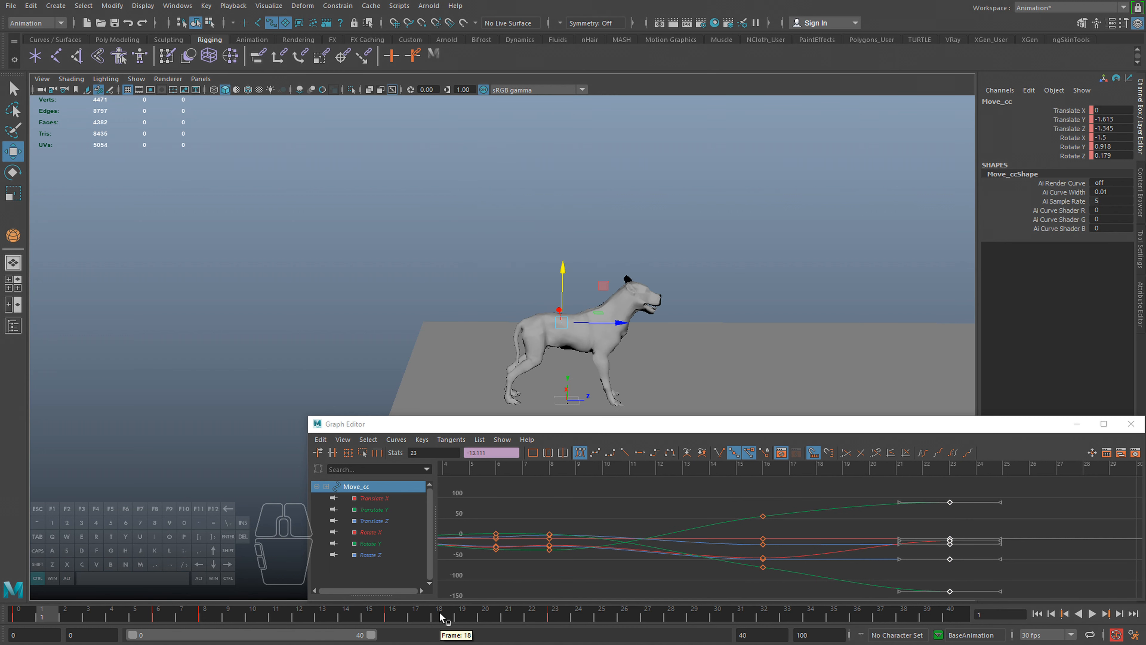
pyautogui.hotkey('alt', 'v')
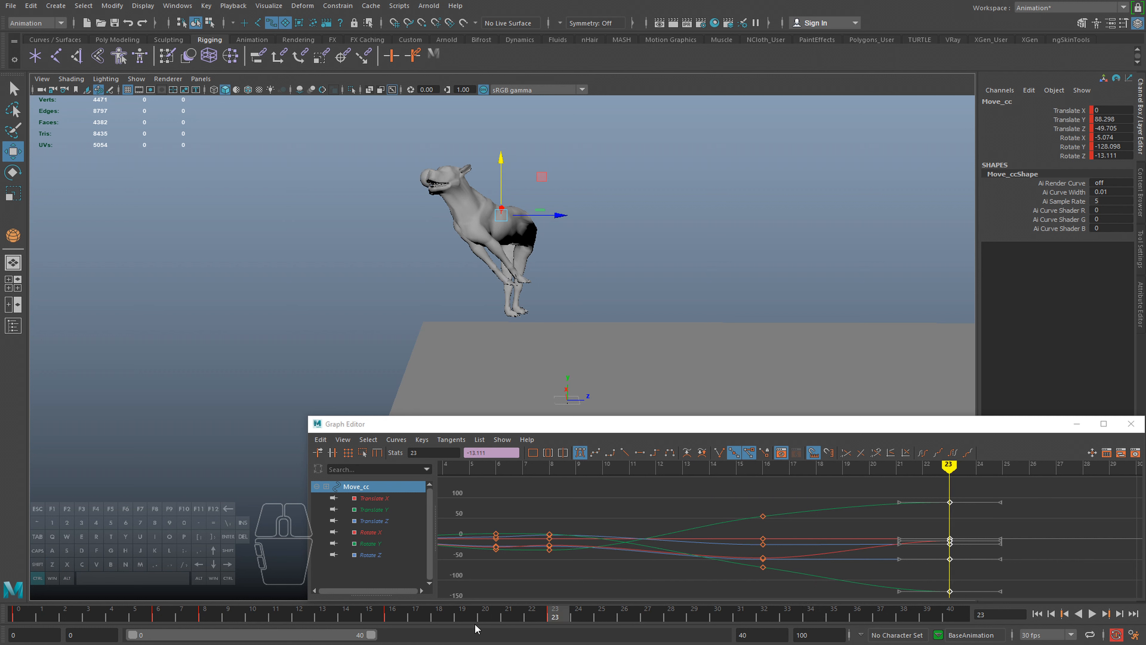
# Rotate Move_cc at frame 23 to about 5.4 in X, lower it to about 68.6 in Translate Y, and review the motion
pyautogui.keyDown('alt'); pyautogui.moveTo(526, 297); pyautogui.dragTo(437, 208); pyautogui.keyUp('alt')
pyautogui.press('e')
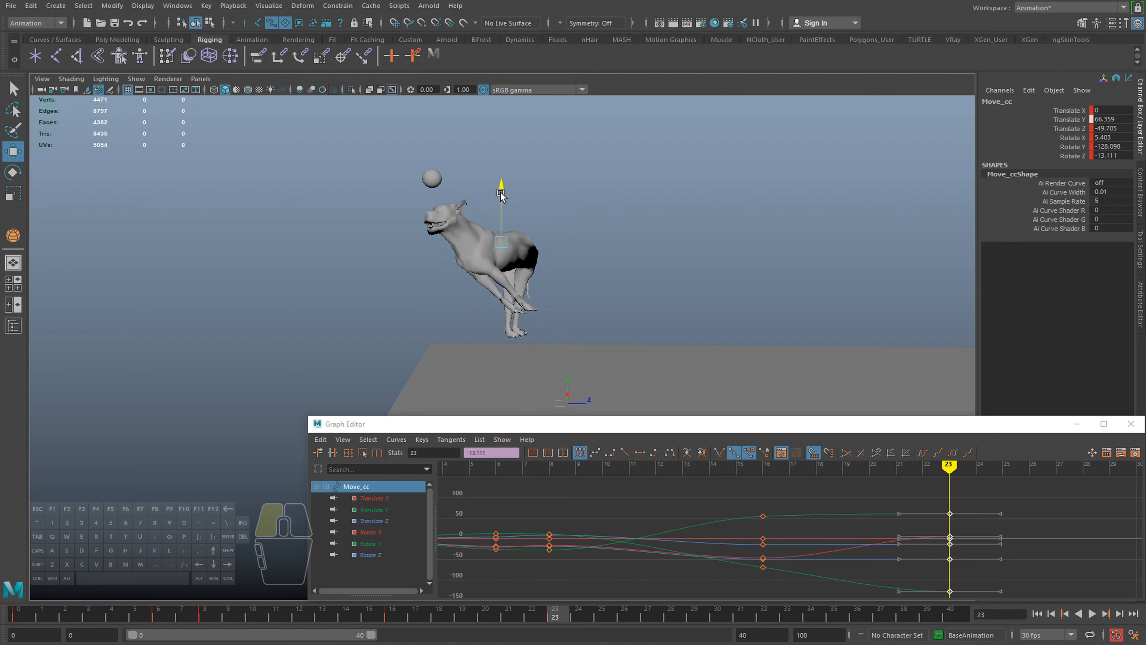
pyautogui.hotkey('alt', 'v')
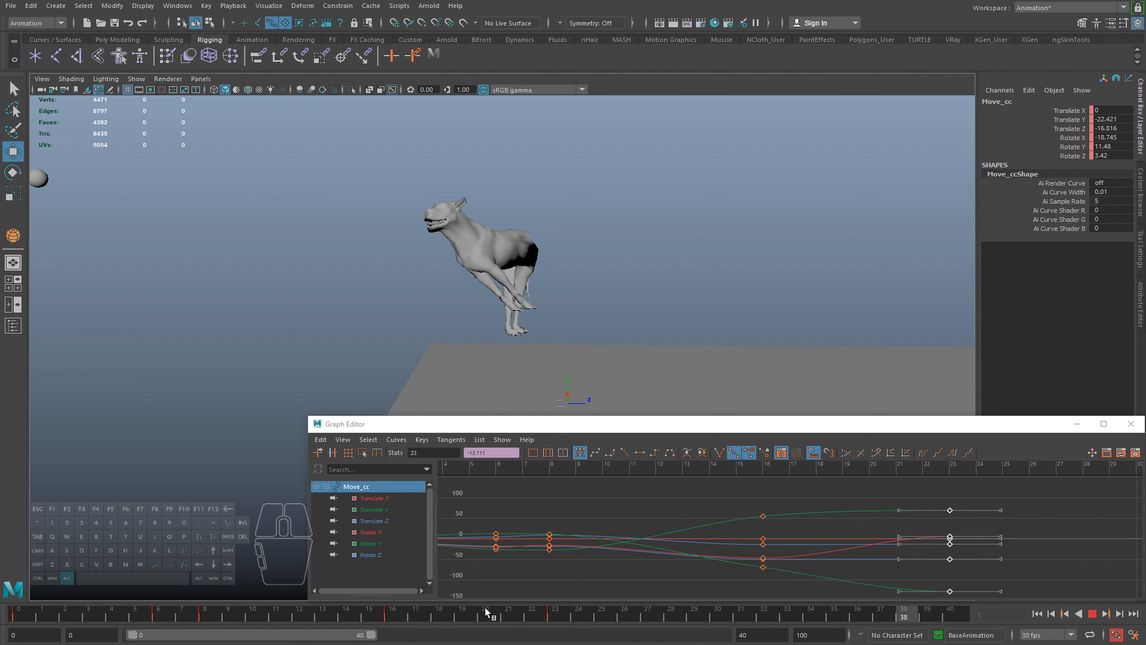
pyautogui.moveTo(486, 612); pyautogui.dragTo(453, 620)
pyautogui.moveTo(494, 625); pyautogui.dragTo(555, 619)
# Raise Move_cc at frame 23 to a Translate Y of about 73.2 and replay the animation
pyautogui.press('e')
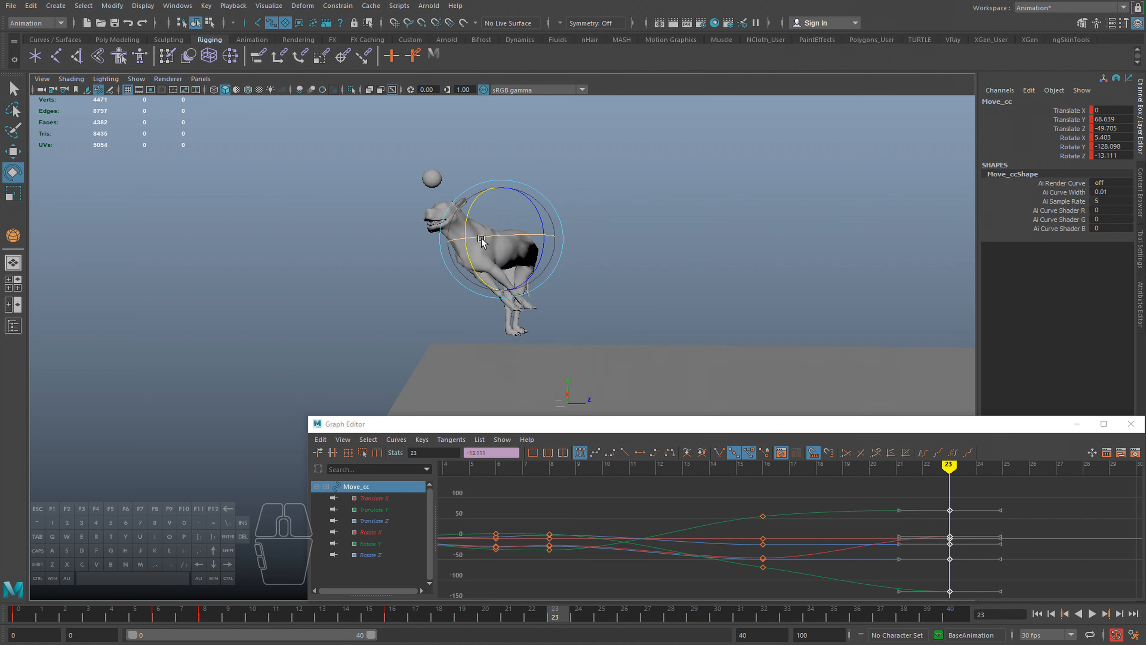
pyautogui.press('w')
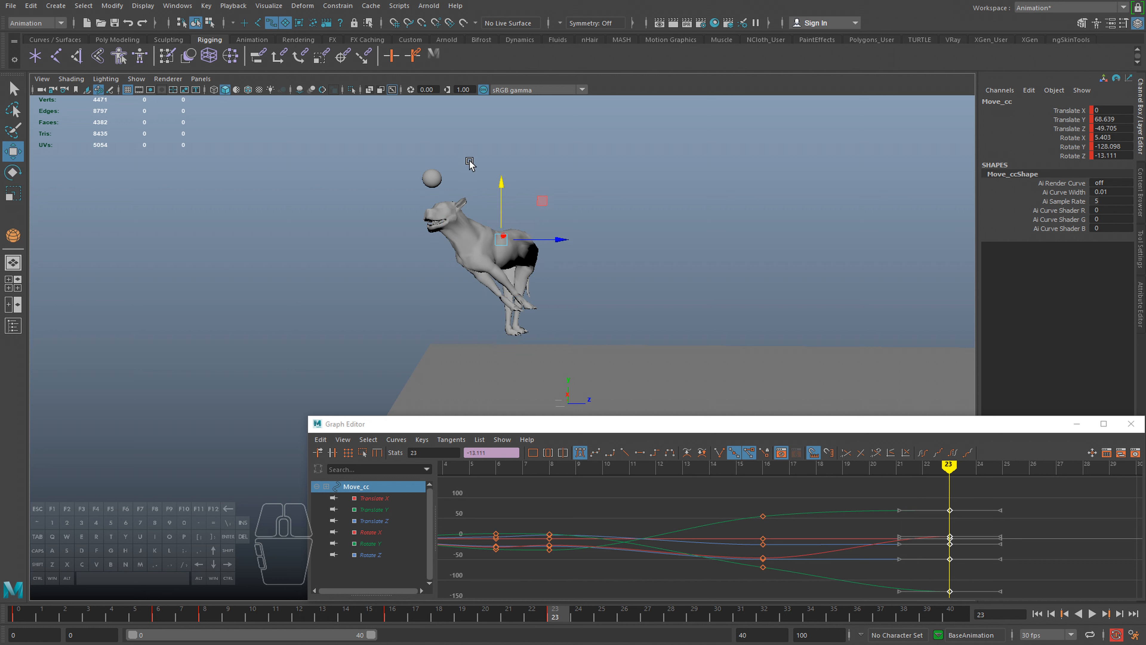
pyautogui.moveTo(500, 175); pyautogui.dragTo(501, 177)
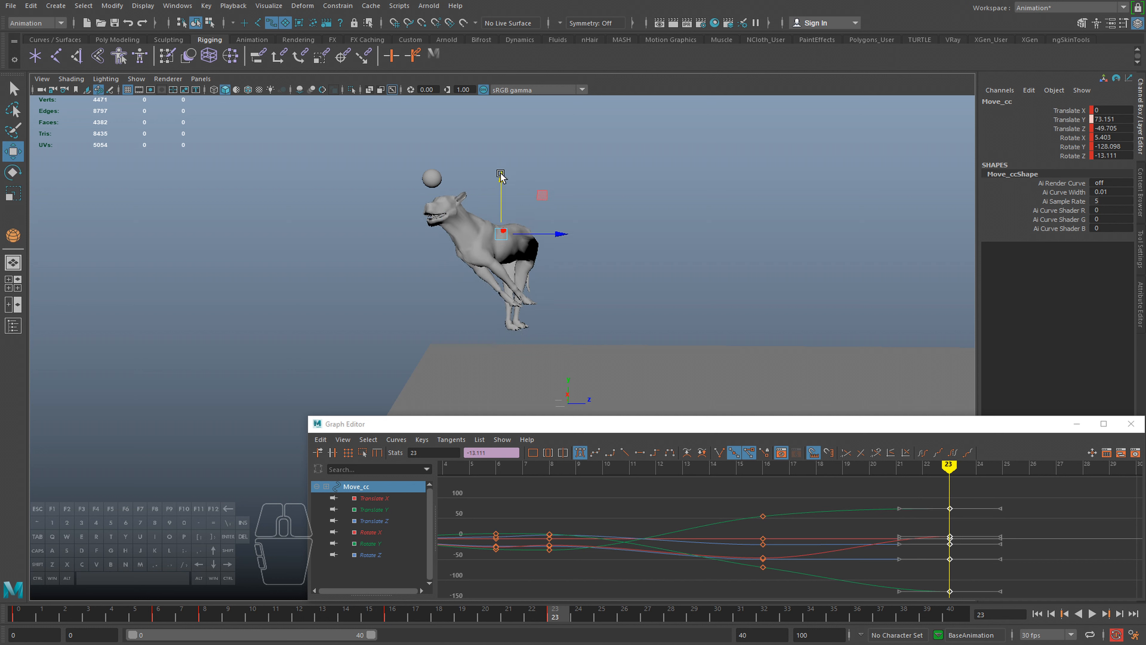
pyautogui.moveTo(219, 615); pyautogui.dragTo(117, 615)
pyautogui.hotkey('alt', 'v')
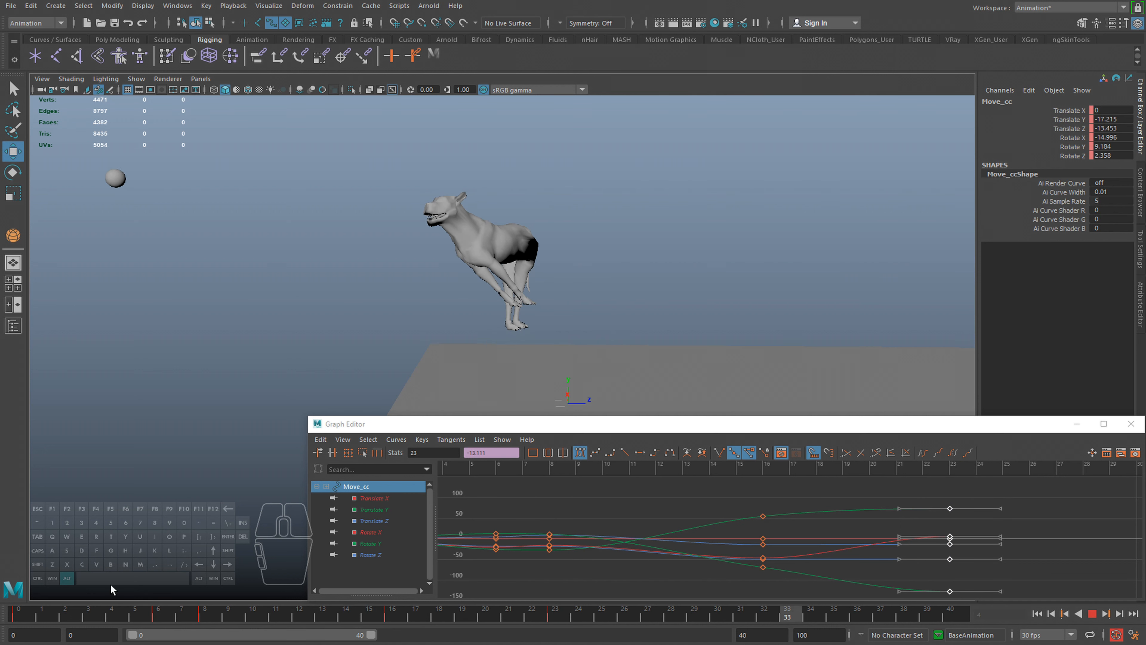
pyautogui.hotkey('alt', 'v')
pyautogui.moveTo(406, 610); pyautogui.dragTo(554, 616)
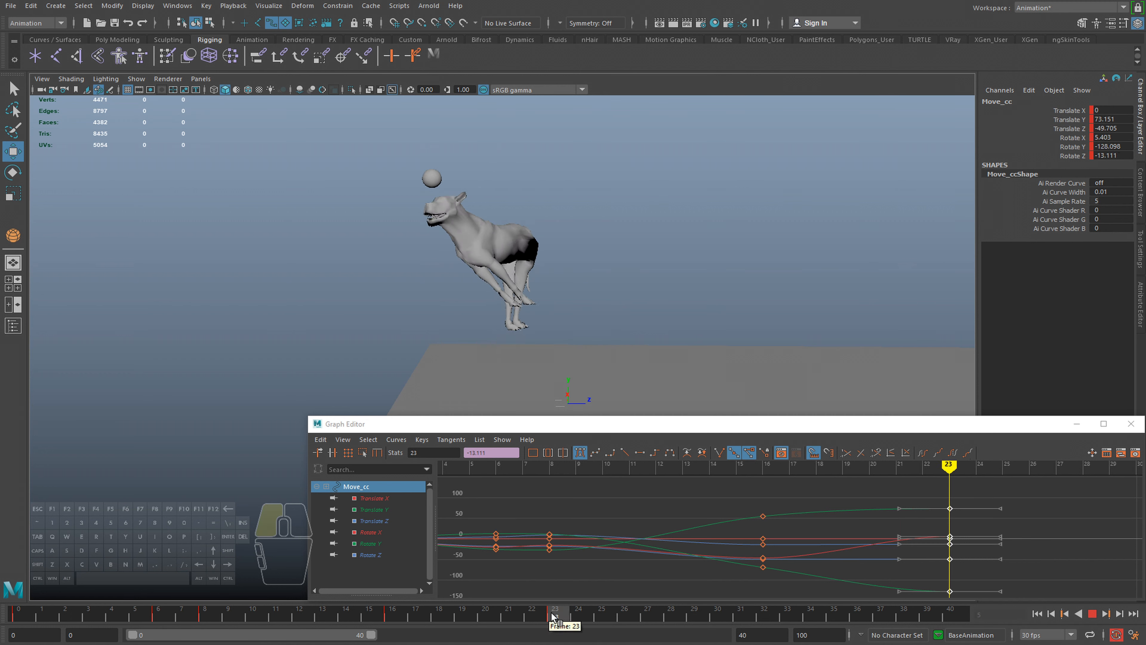
pyautogui.hotkey('alt', 'v')
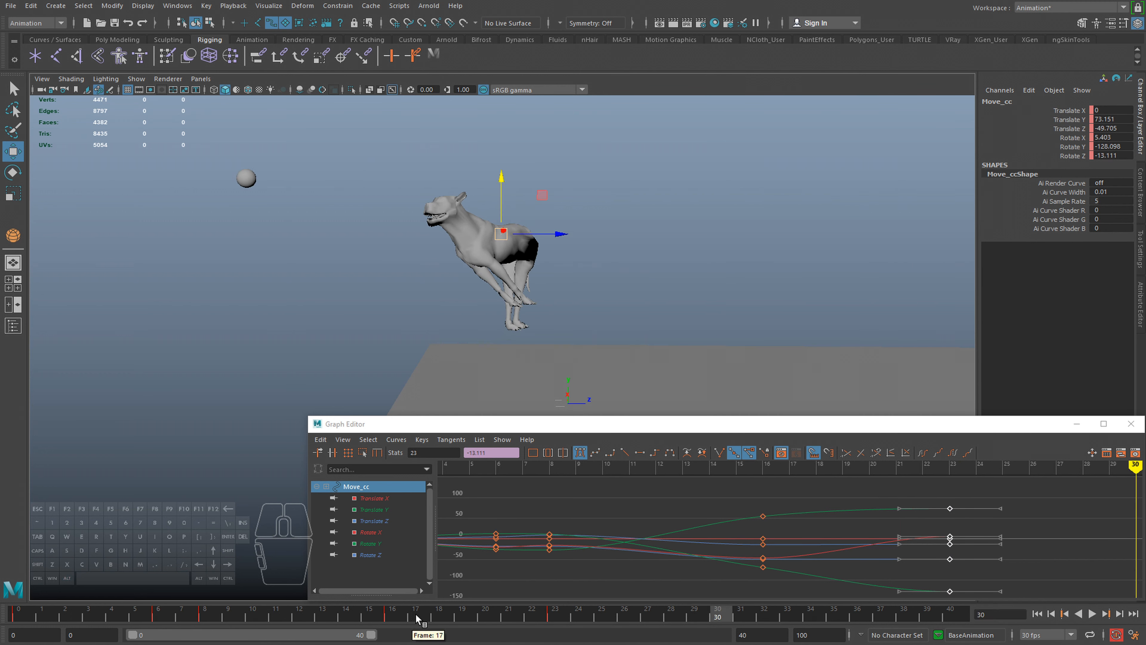
# Rotate Move_cc at frame 16 to about -35.8 in X, -78 in Y and -24.5 in Z, and review the motion
pyautogui.click(395, 615)
pyautogui.press('e')
pyautogui.click(588, 279)
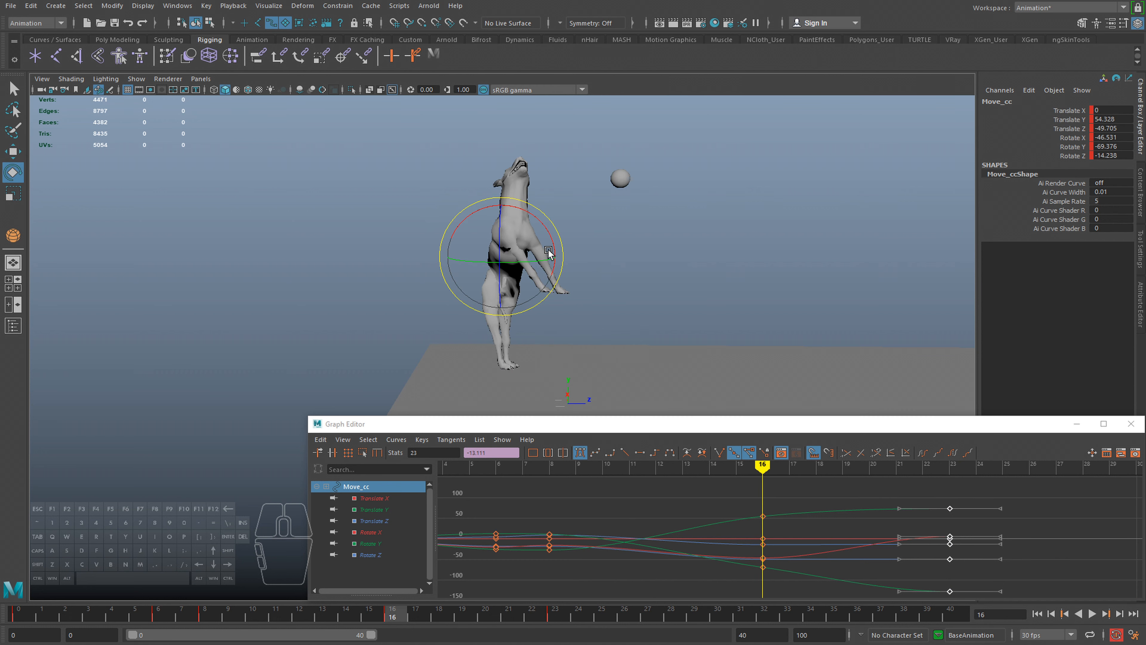
pyautogui.moveTo(541, 260); pyautogui.dragTo(537, 260)
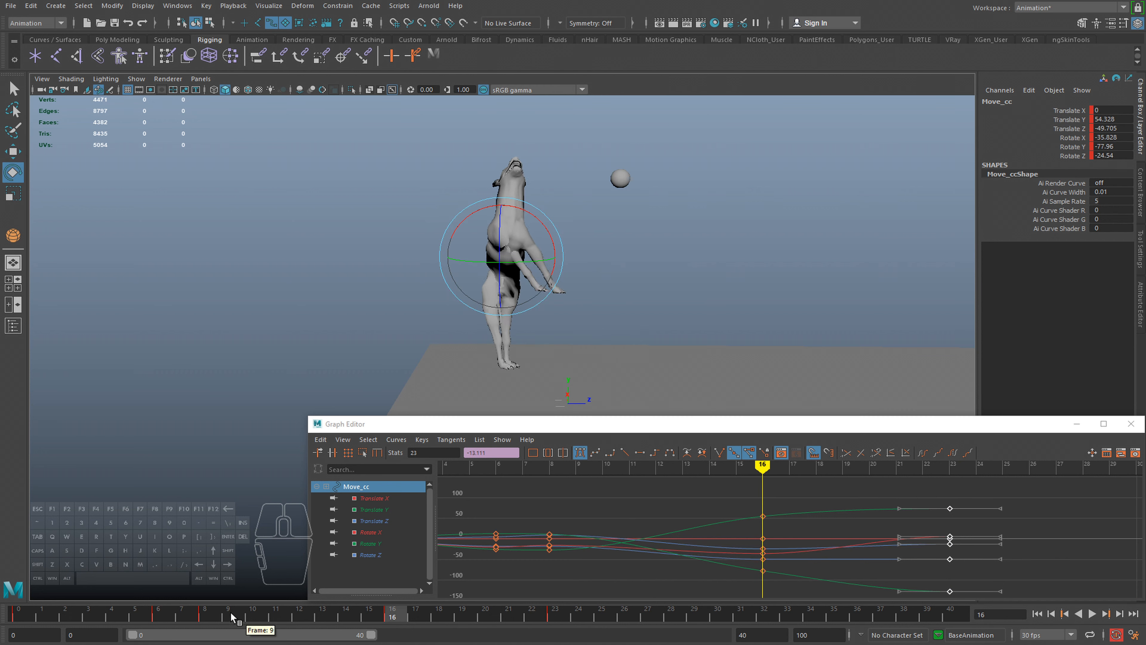
pyautogui.click(205, 615)
pyautogui.hotkey('alt', 'v')
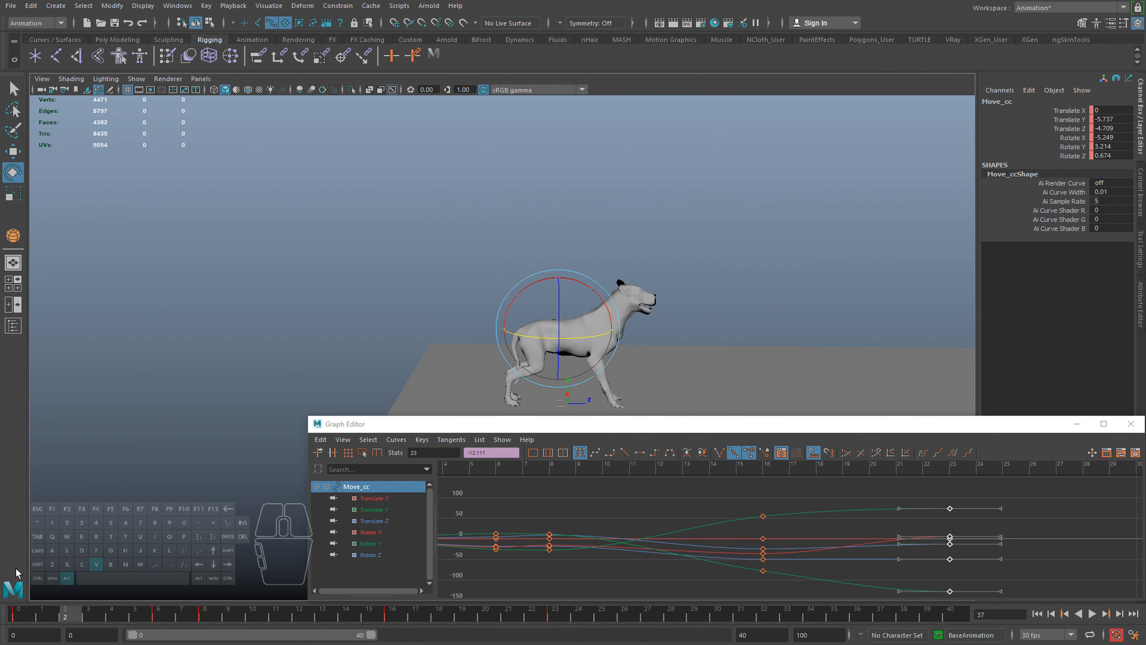
pyautogui.hotkey('alt', 'v')
pyautogui.moveTo(255, 619); pyautogui.dragTo(213, 617)
# Shift the last two sets of Move_cc keys one frame earlier, to frames 15 and 22, and play the animation back
pyautogui.click(487, 616)
pyautogui.keyDown('alt'); pyautogui.moveTo(805, 544); pyautogui.dragTo(948, 532, button='middle'); pyautogui.keyUp('alt')
pyautogui.keyDown('alt'); pyautogui.moveTo(783, 538); pyautogui.dragTo(747, 542, button='right'); pyautogui.keyUp('alt')
pyautogui.moveTo(1104, 624); pyautogui.dragTo(989, 573)
pyautogui.press('w')
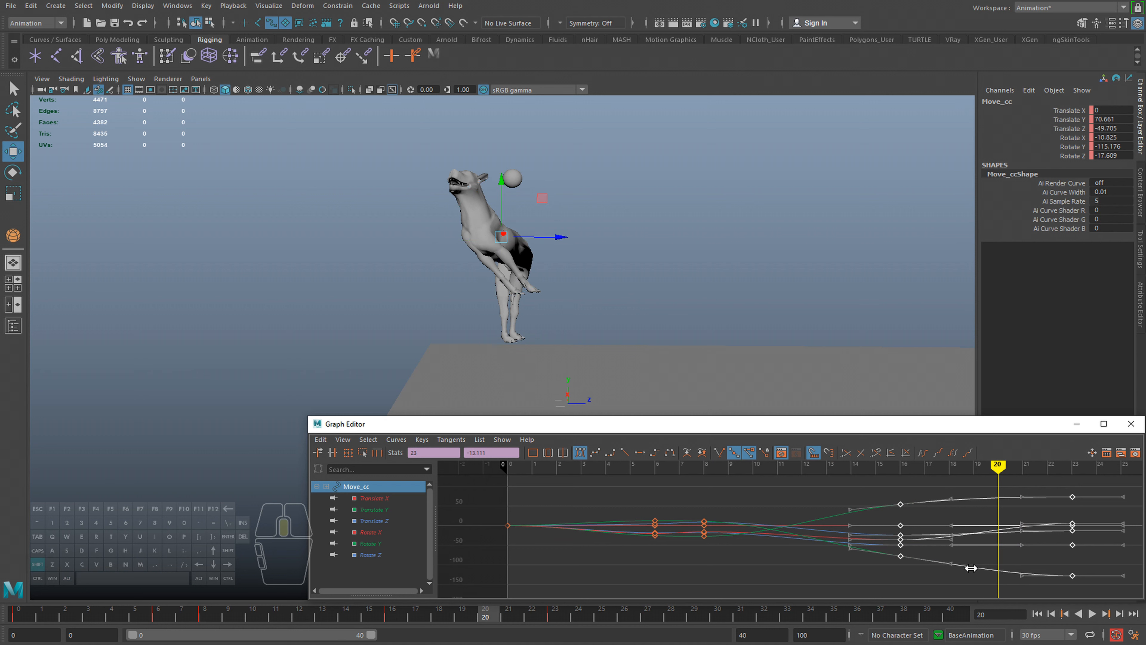
pyautogui.keyDown('shift'); pyautogui.moveTo(972, 568); pyautogui.dragTo(959, 571, button='middle'); pyautogui.keyUp('shift')
pyautogui.moveTo(272, 617); pyautogui.dragTo(18, 617)
pyautogui.hotkey('alt', 'v')
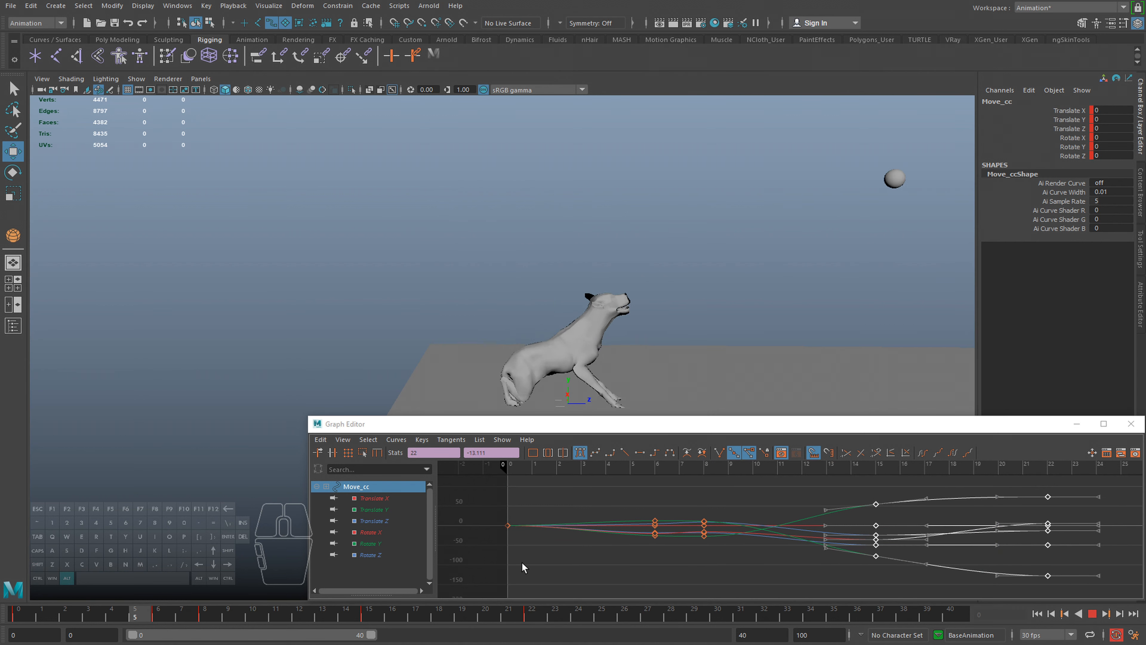
pyautogui.click(660, 567)
pyautogui.hotkey('alt', 'v')
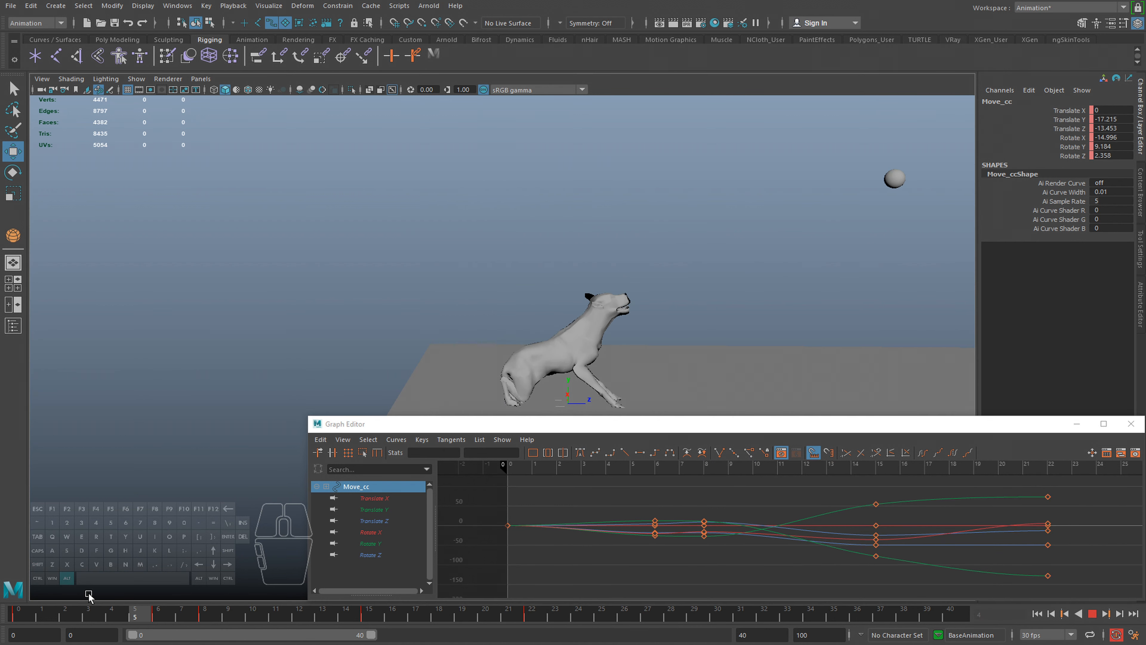
pyautogui.hotkey('alt', 'v')
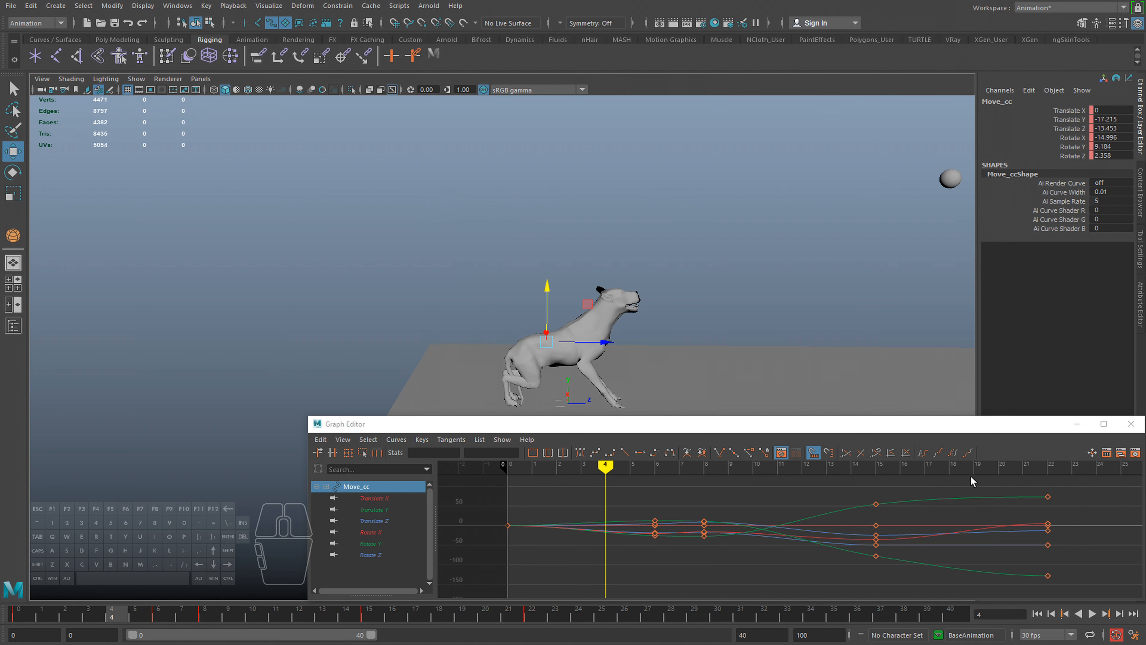
# Move only the last set of Move_cc keys back to frame 23 and check the timing in playback
pyautogui.moveTo(972, 481); pyautogui.dragTo(1083, 586)
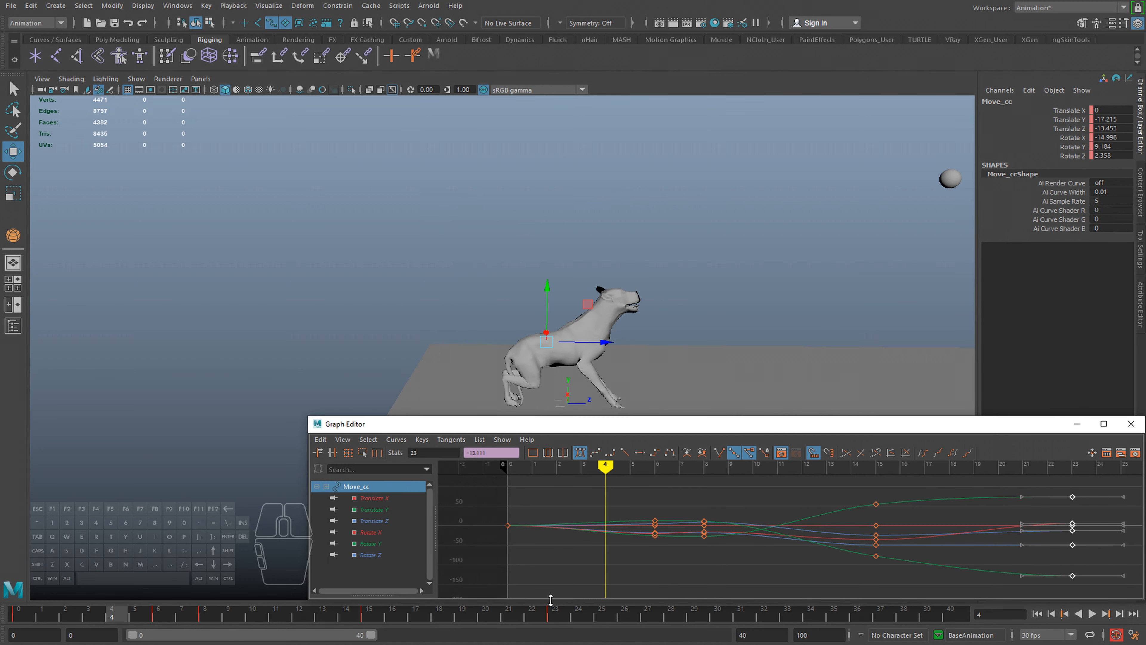
pyautogui.hotkey('alt', 'v')
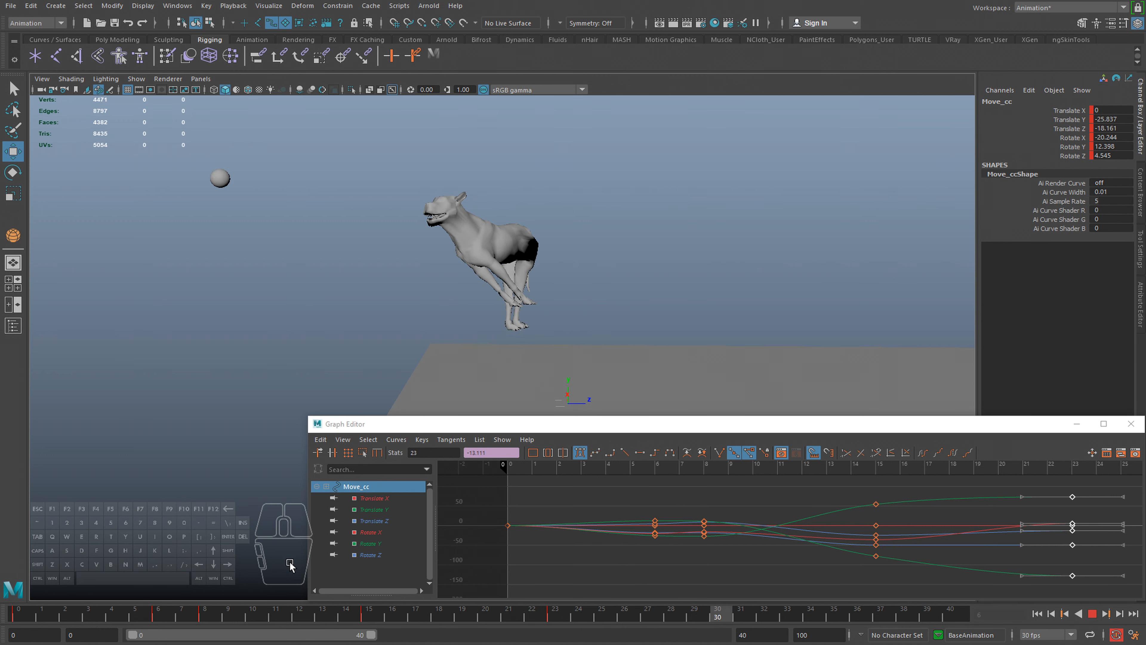
pyautogui.hotkey('alt', 'v')
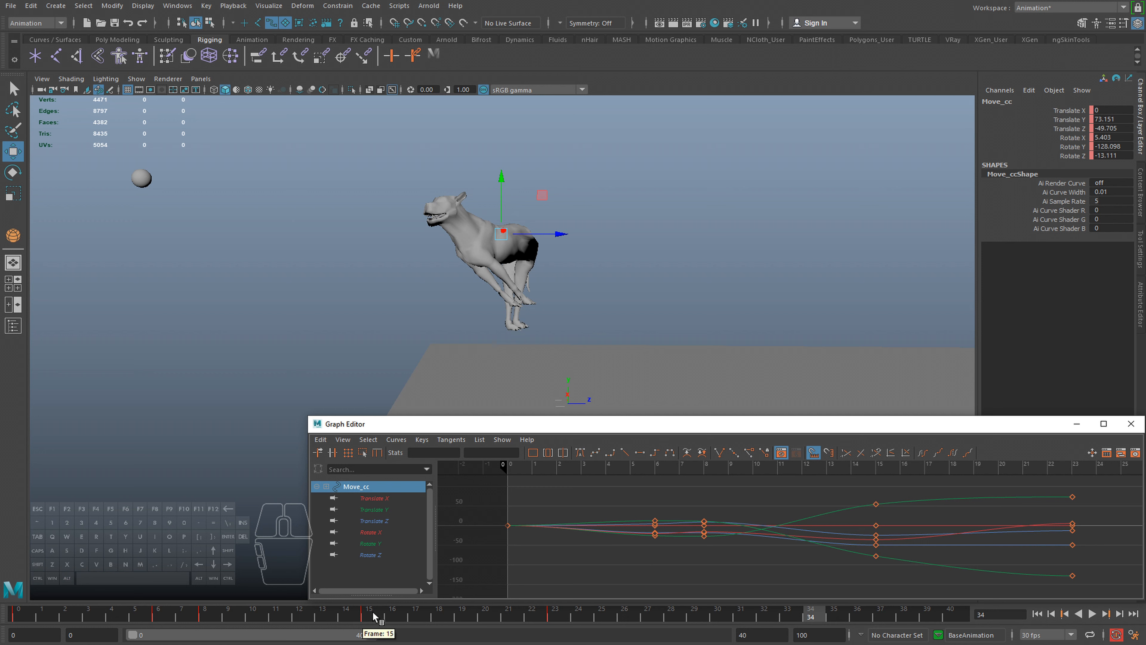
pyautogui.hotkey('alt', 'v')
pyautogui.hotkey('alt', 'shift', 'v')
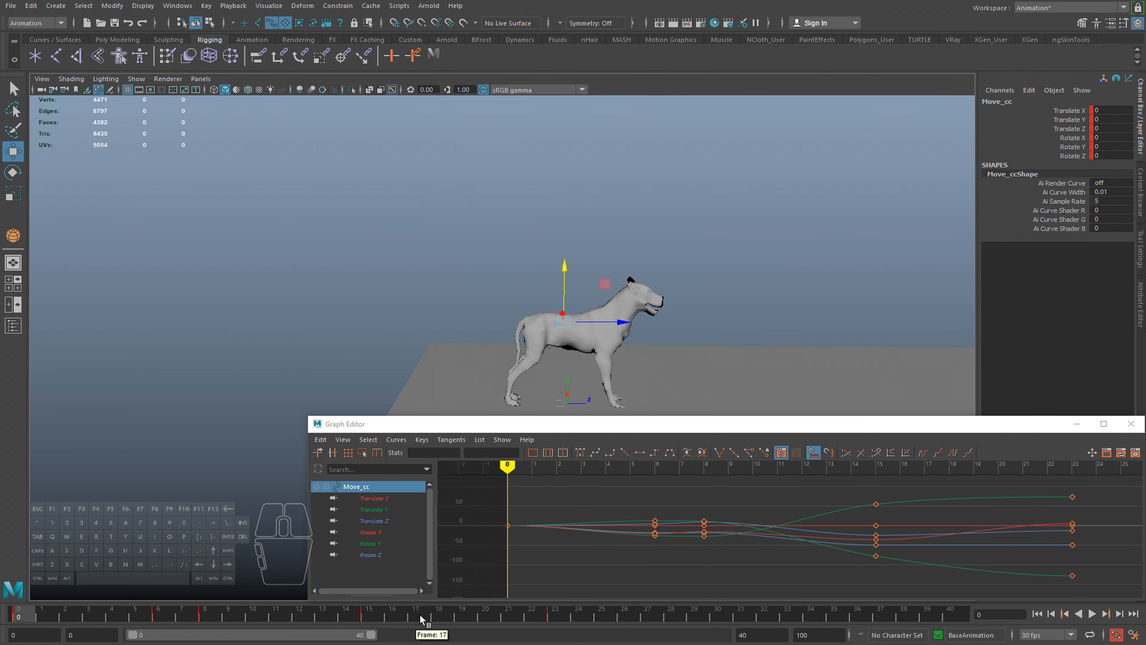
# Rotate Move_cc at frame 23 to about -4.2 in X and preview the jump
pyautogui.moveTo(420, 619); pyautogui.dragTo(555, 618)
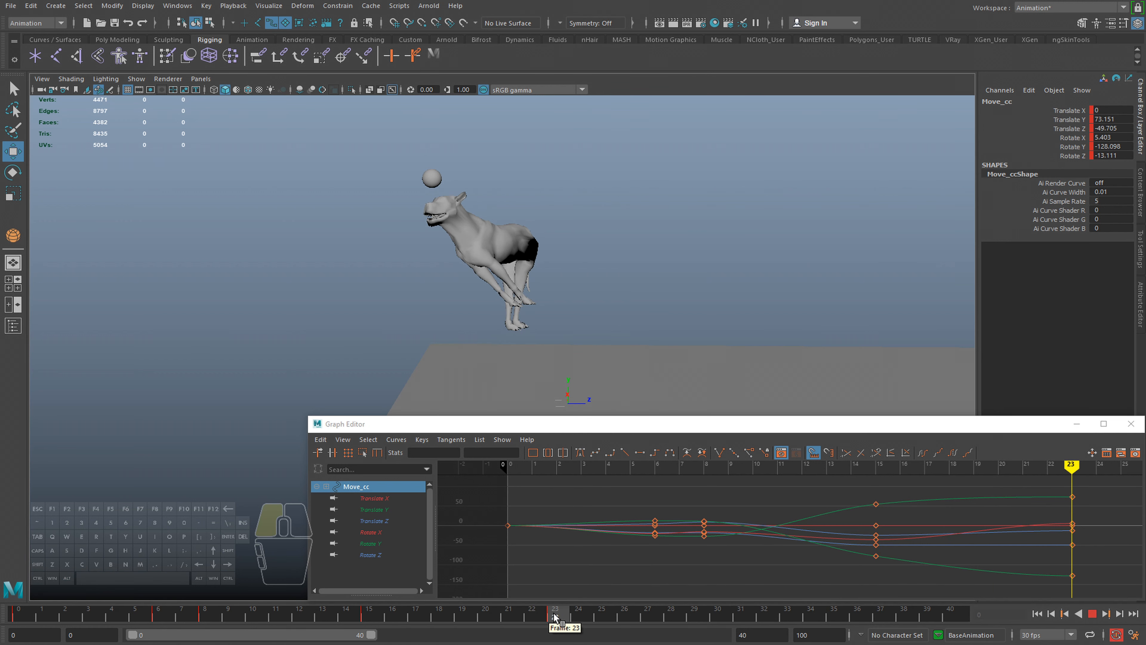
pyautogui.press('e')
pyautogui.moveTo(491, 251); pyautogui.dragTo(474, 191)
pyautogui.press('w')
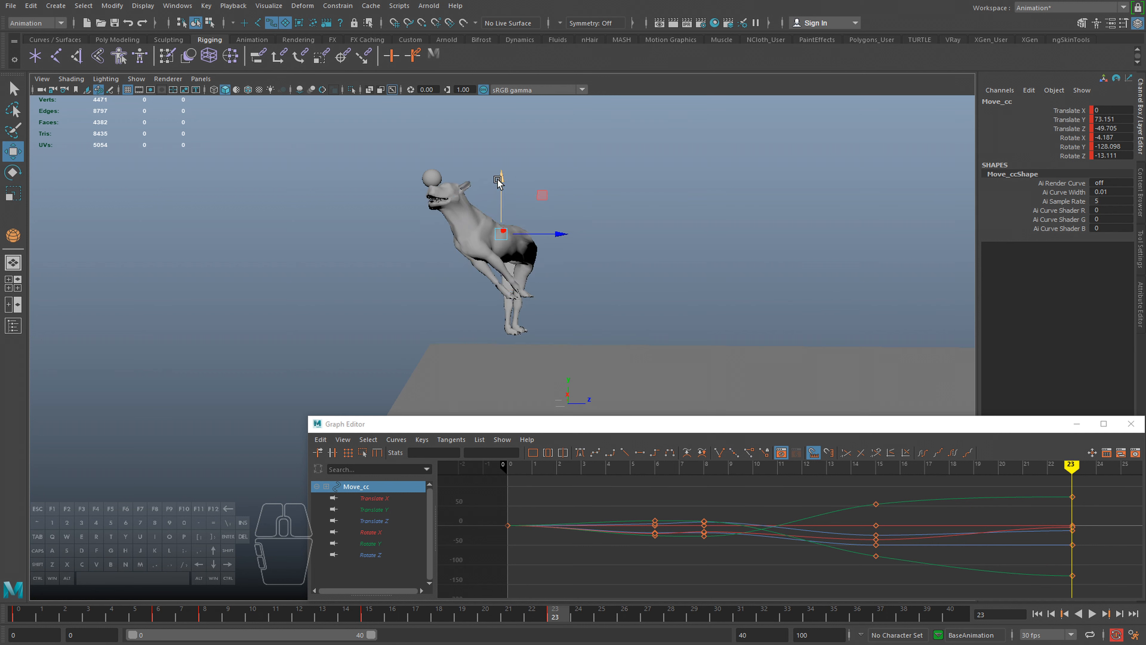
pyautogui.hotkey('alt', 'v')
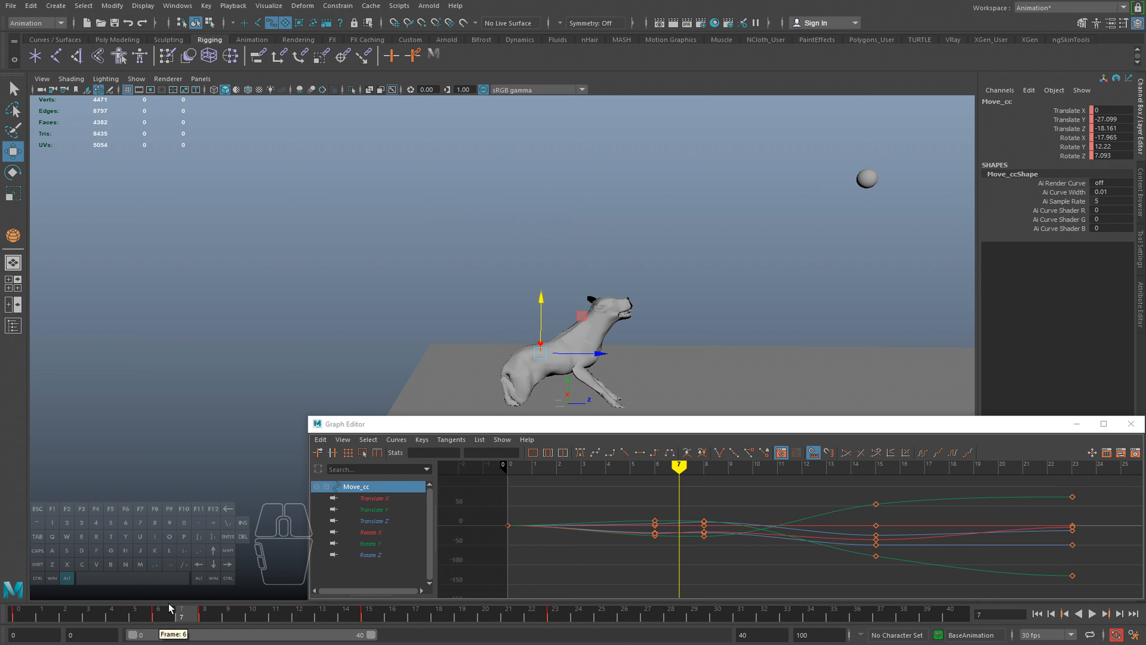
# Rotate Move_cc at frame 23 to about -12.3 in X, key the pose, and play the jump back
pyautogui.click(556, 615)
pyautogui.keyDown('alt'); pyautogui.moveTo(569, 307); pyautogui.dragTo(568, 284); pyautogui.keyUp('alt')
pyautogui.press('e')
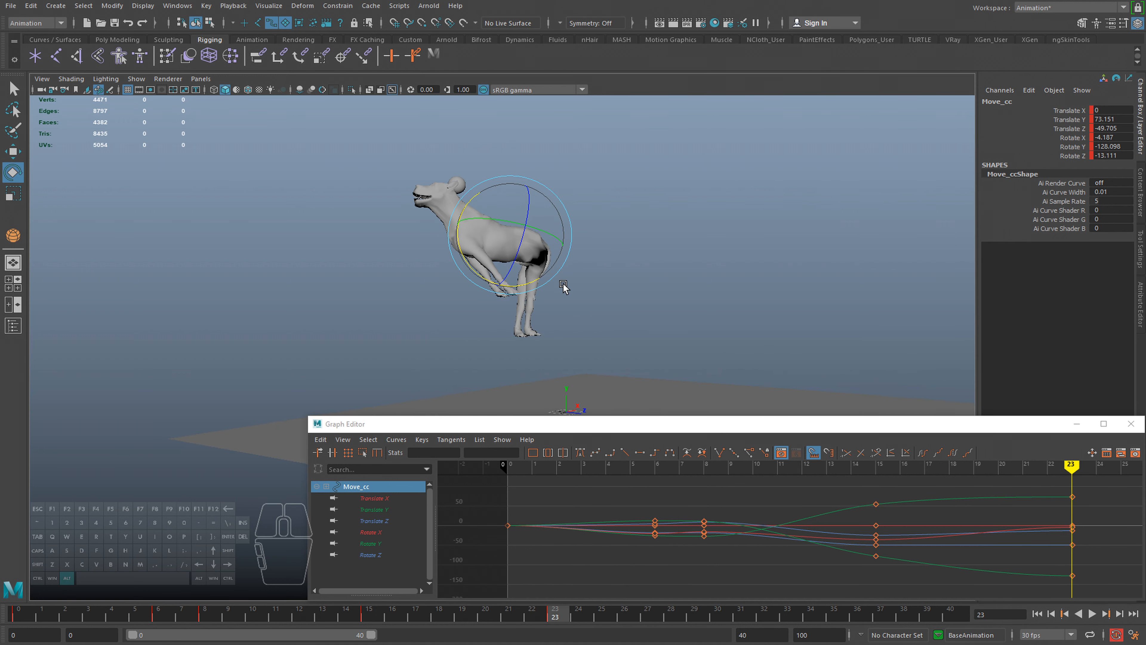
pyautogui.keyDown('alt'); pyautogui.moveTo(501, 292); pyautogui.dragTo(474, 266); pyautogui.keyUp('alt')
pyautogui.press('w')
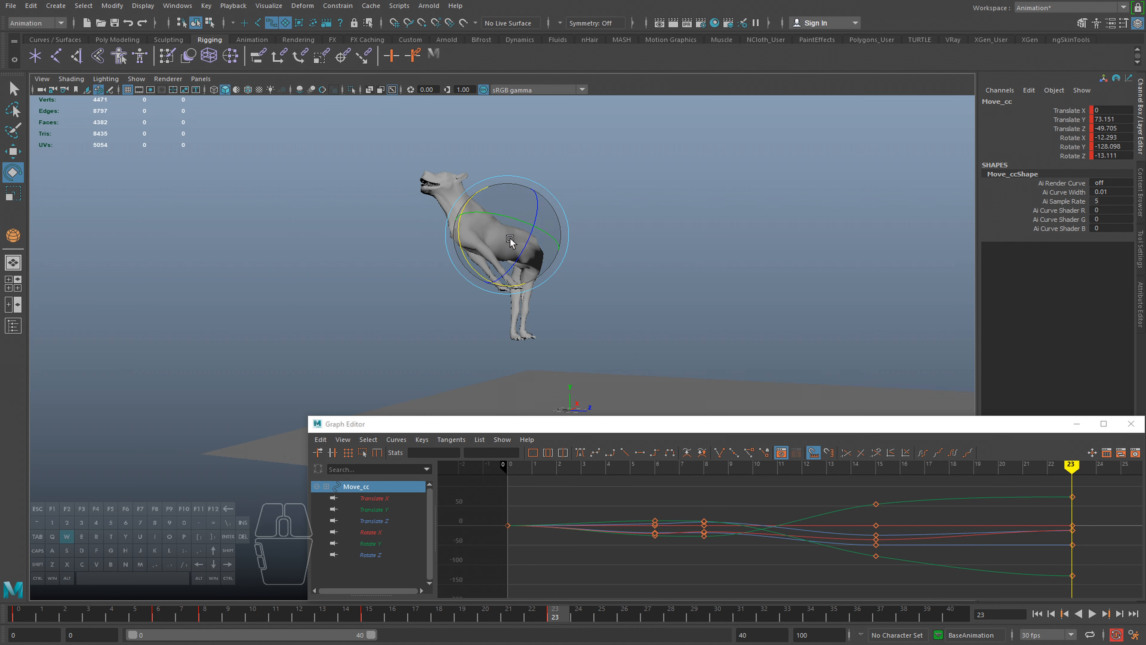
pyautogui.press('s')
pyautogui.moveTo(456, 622); pyautogui.dragTo(156, 591)
pyautogui.hotkey('alt', 'v')
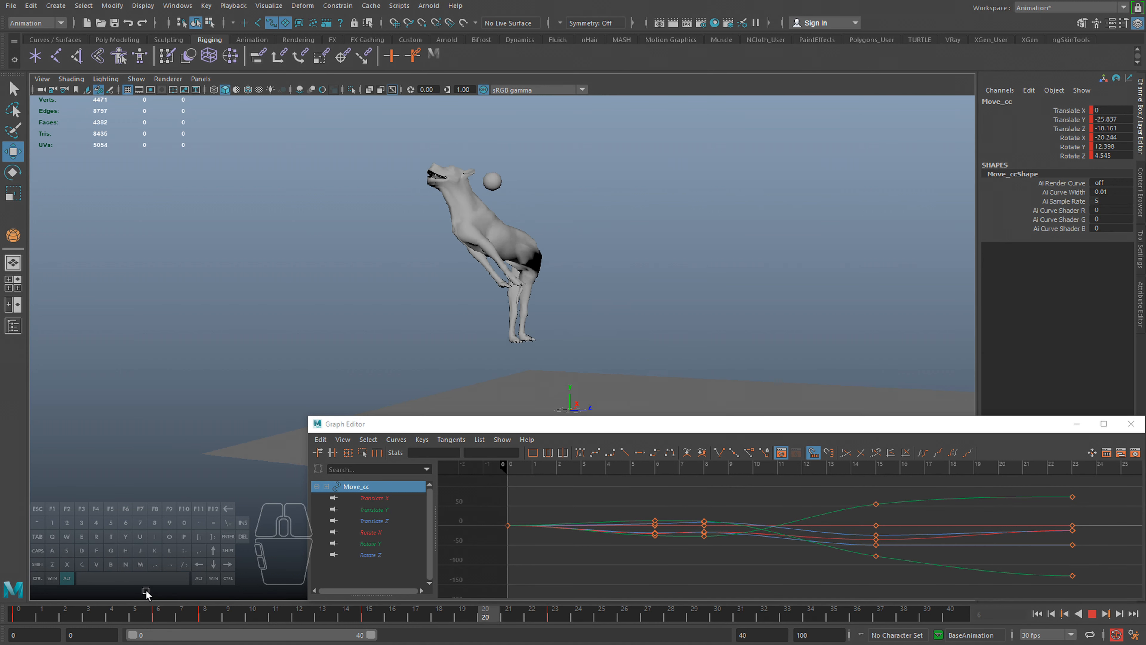
pyautogui.hotkey('alt', 'v')
# Shift the last set of Move_cc keys to frame 22 in the graph editor and replay the animation
pyautogui.click(412, 618)
pyautogui.moveTo(1032, 484); pyautogui.dragTo(1098, 587)
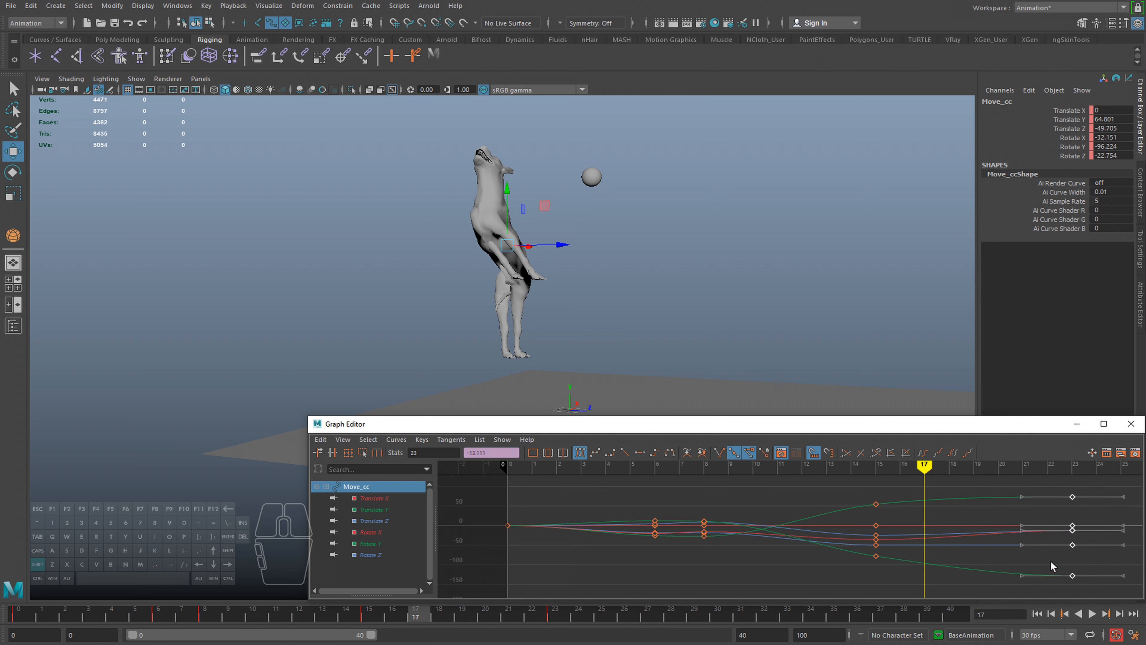
pyautogui.keyDown('shift'); pyautogui.moveTo(1051, 564); pyautogui.dragTo(1014, 559, button='middle'); pyautogui.keyUp('shift')
pyautogui.hotkey('alt', 'v')
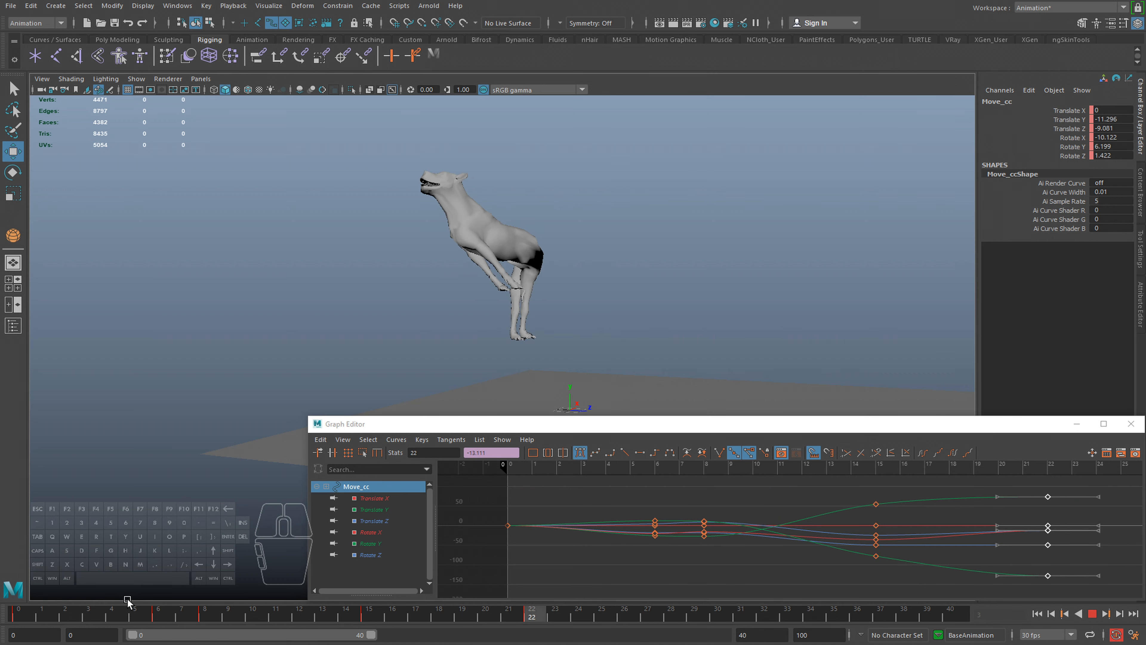
pyautogui.hotkey('alt', 'v')
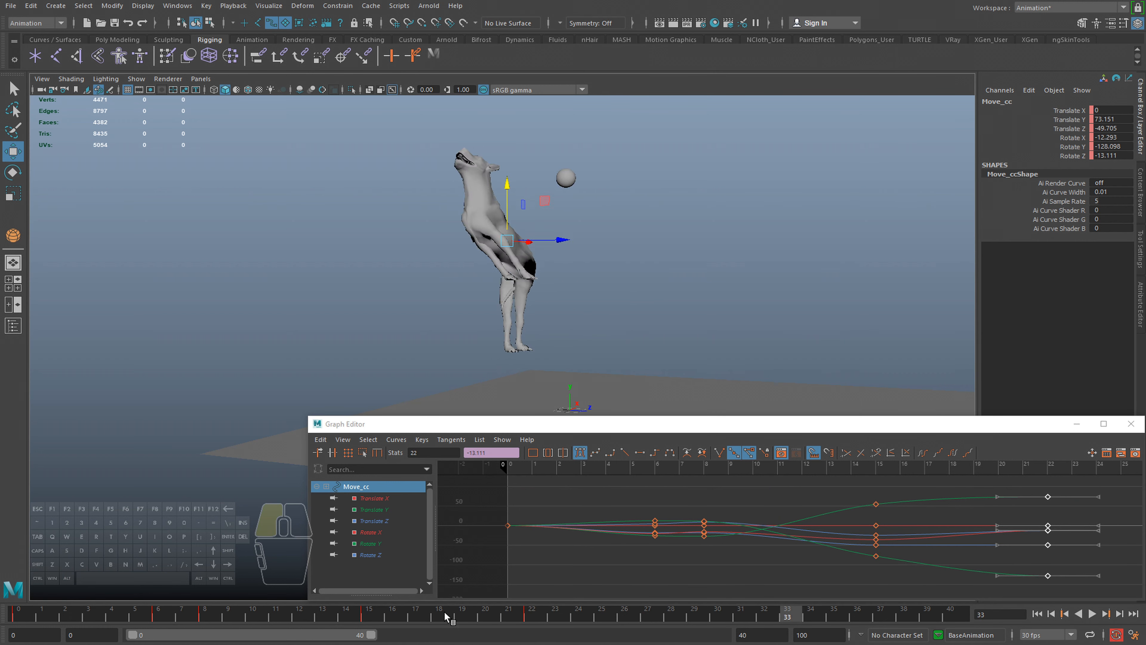
# Review the motion, and raise Move_cc at frame 22 to a Translate Y of about 79.2
pyautogui.click(277, 605)
pyautogui.hotkey('alt', 'v')
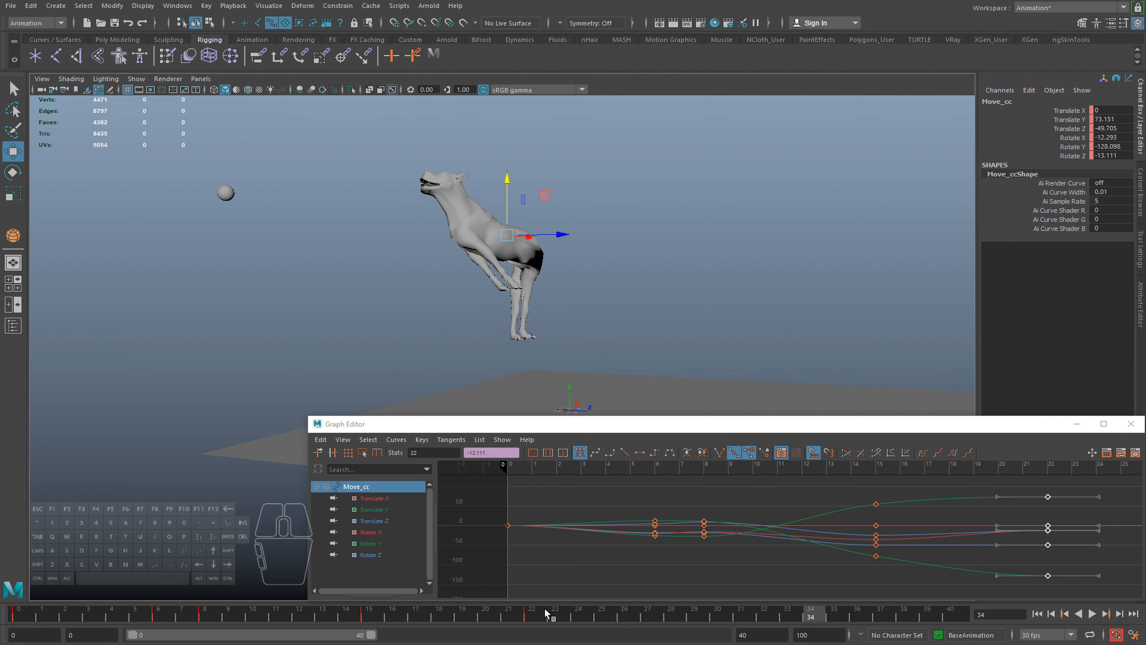
pyautogui.click(537, 612)
pyautogui.moveTo(518, 202); pyautogui.dragTo(518, 195)
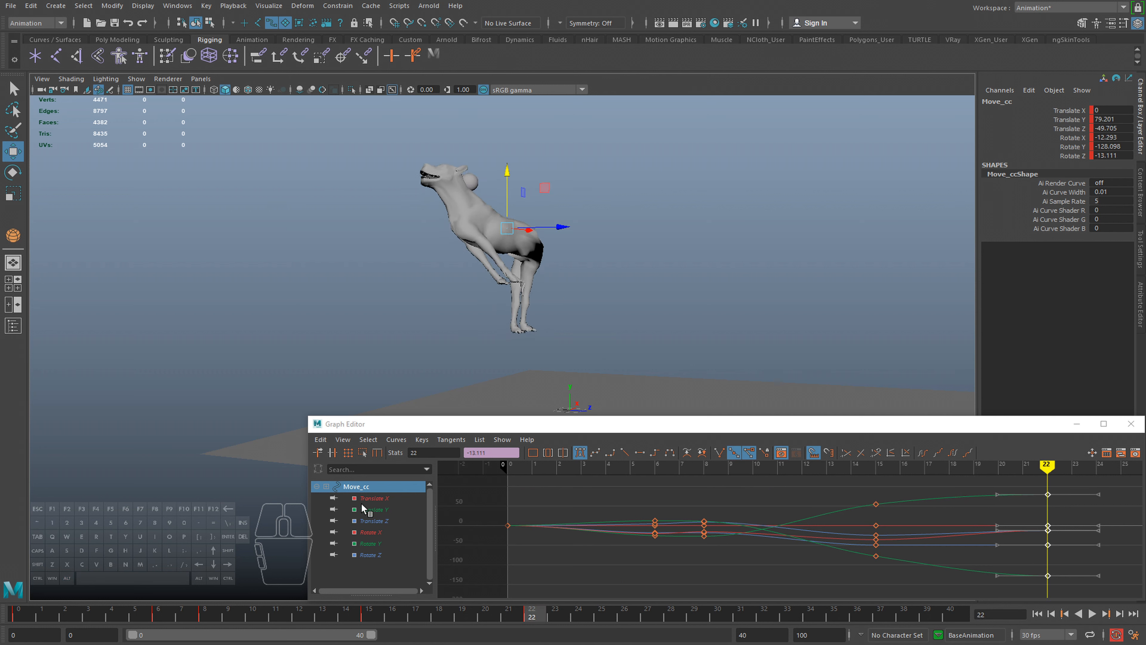
# Play back the jump, shift the last set of Move_cc keys to frame 21 in the graph editor, and replay it
pyautogui.hotkey('alt', 'v')
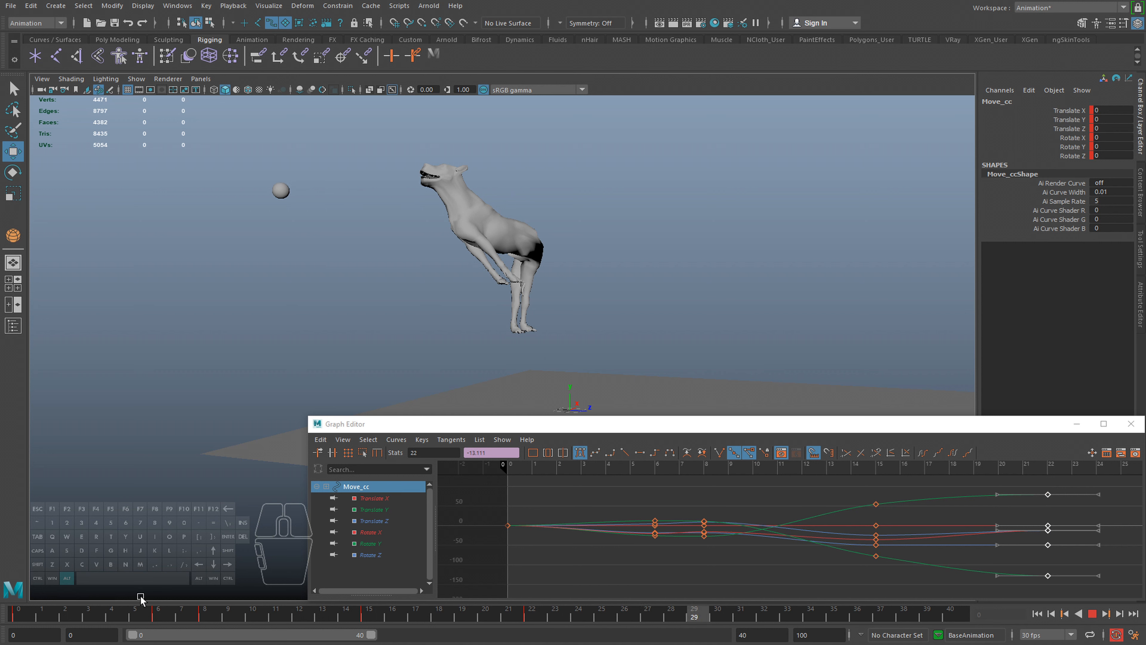
pyautogui.click(365, 615)
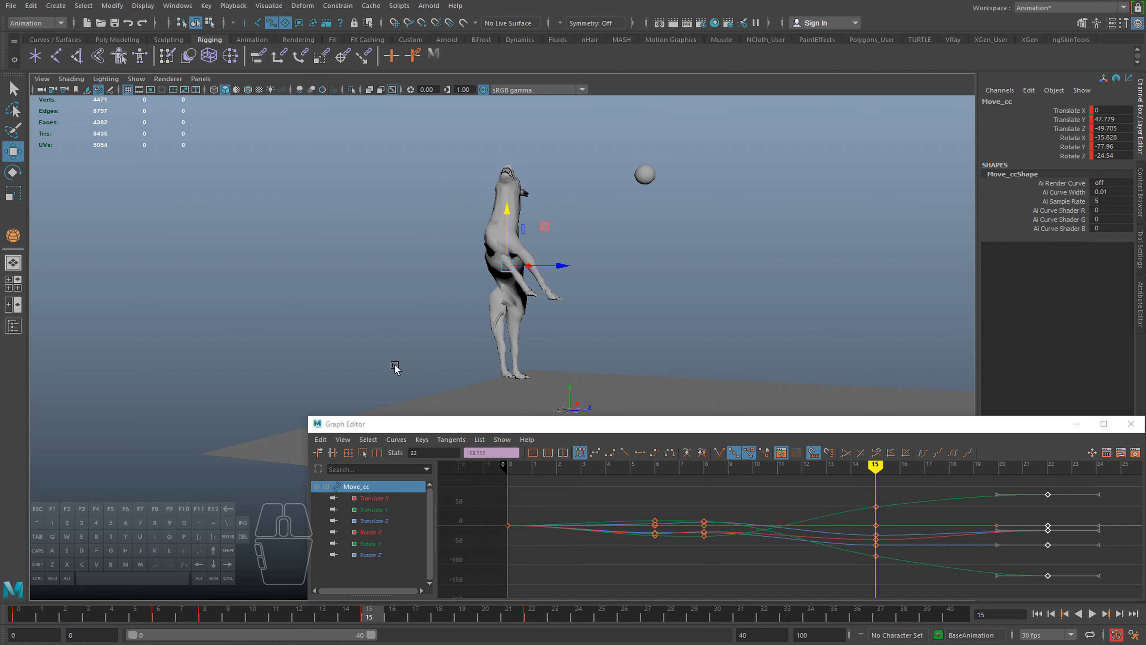
pyautogui.hotkey('alt', 'v')
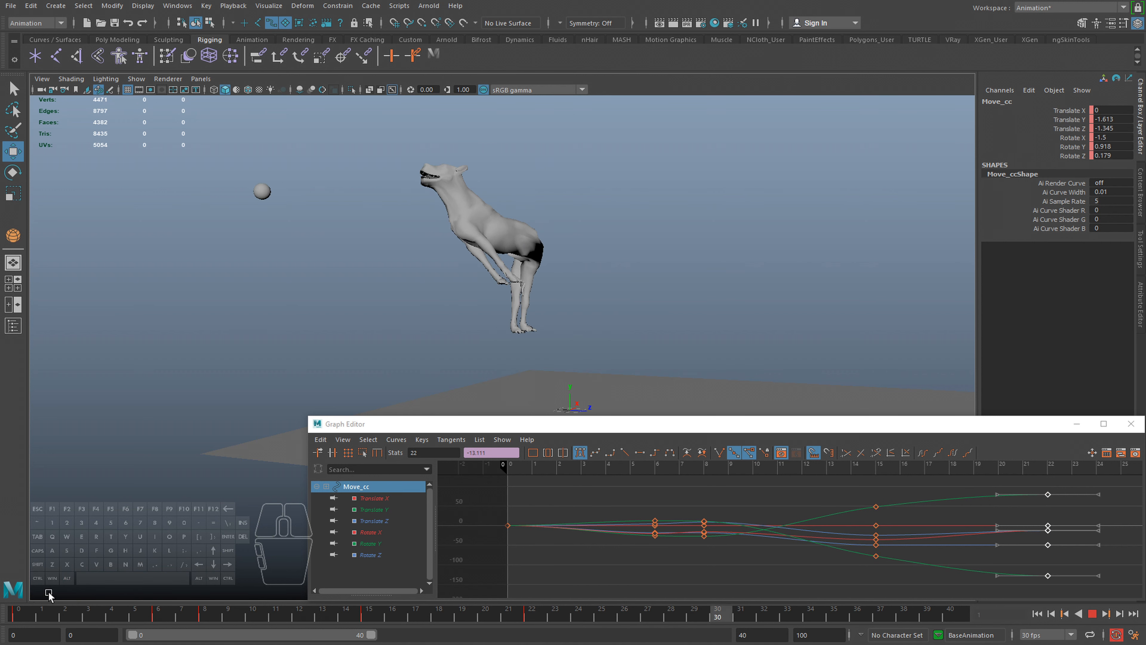
pyautogui.hotkey('alt', 'v')
pyautogui.keyDown('shift'); pyautogui.moveTo(952, 509); pyautogui.dragTo(954, 508, button='middle'); pyautogui.keyUp('shift')
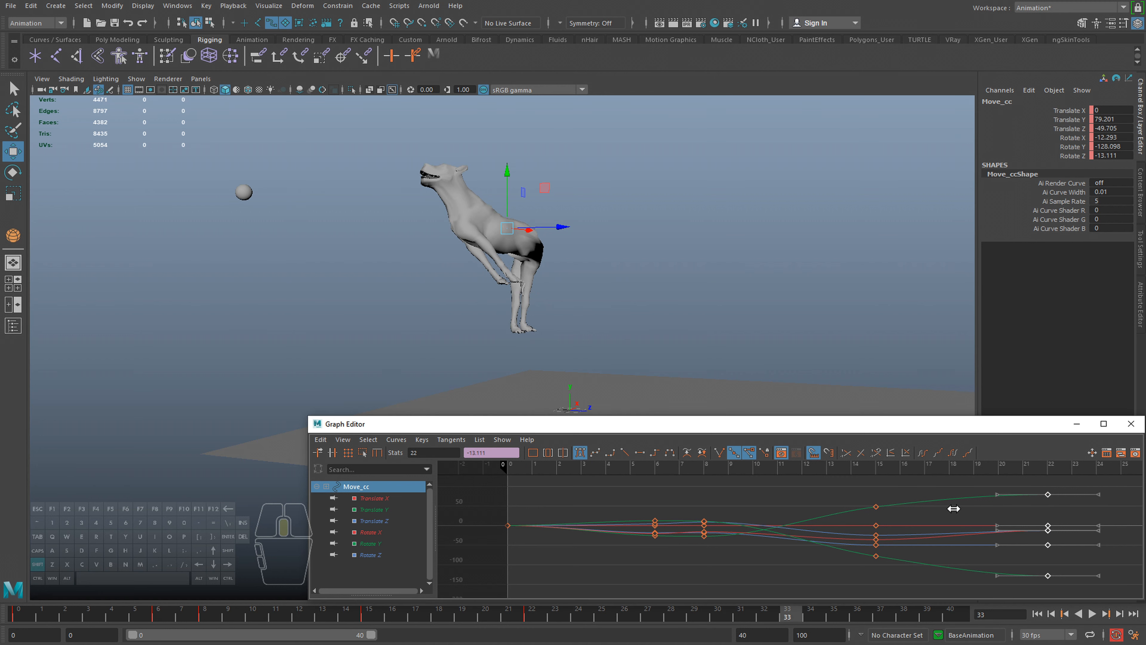
pyautogui.hotkey('alt', 'v')
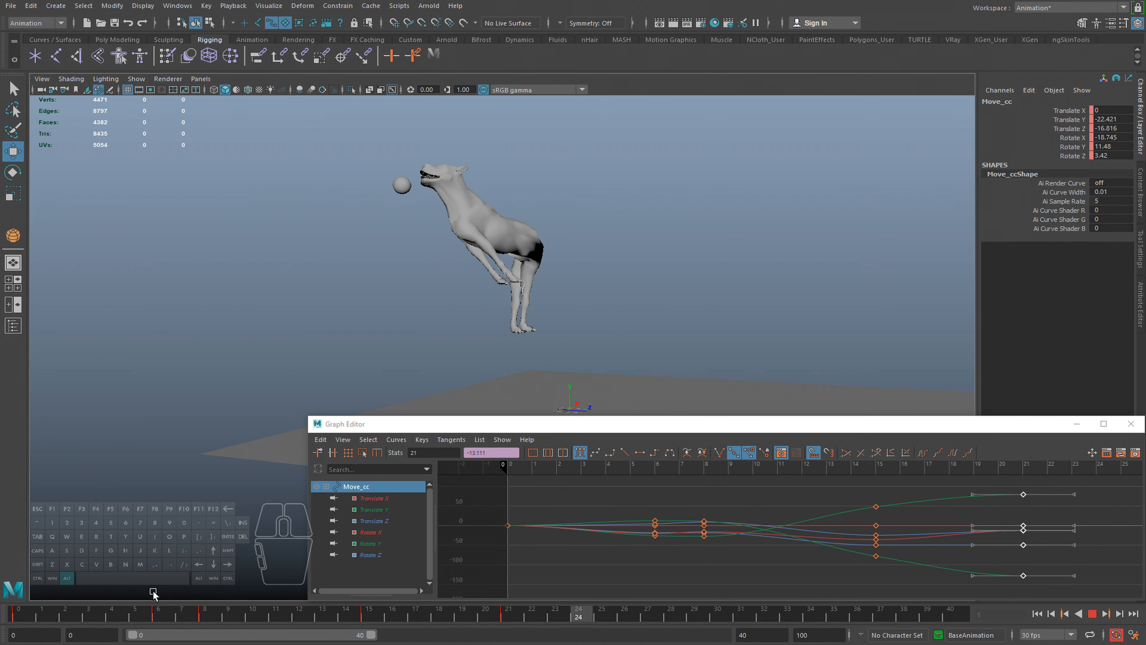
pyautogui.click(509, 617)
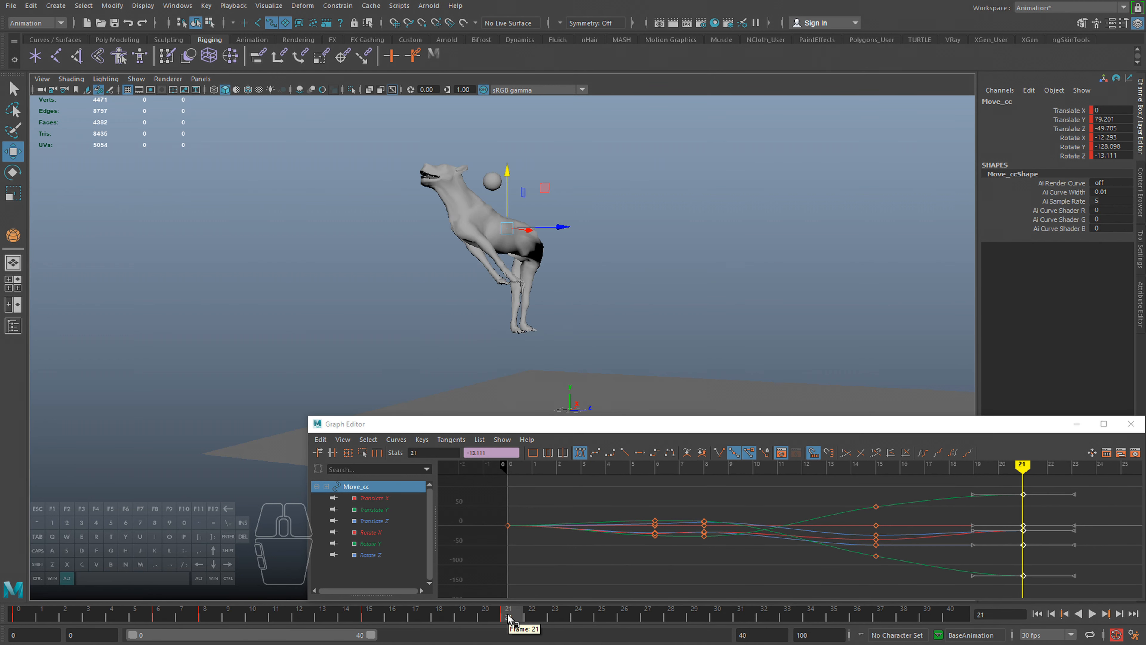
pyautogui.hotkey('alt', 'v')
pyautogui.hotkey('alt', 'v')
# At frame 27, rotate Move_cc to about -20.2 in X, -163.2 in Y and -8.4 in Z
pyautogui.click(538, 622)
pyautogui.click(625, 619)
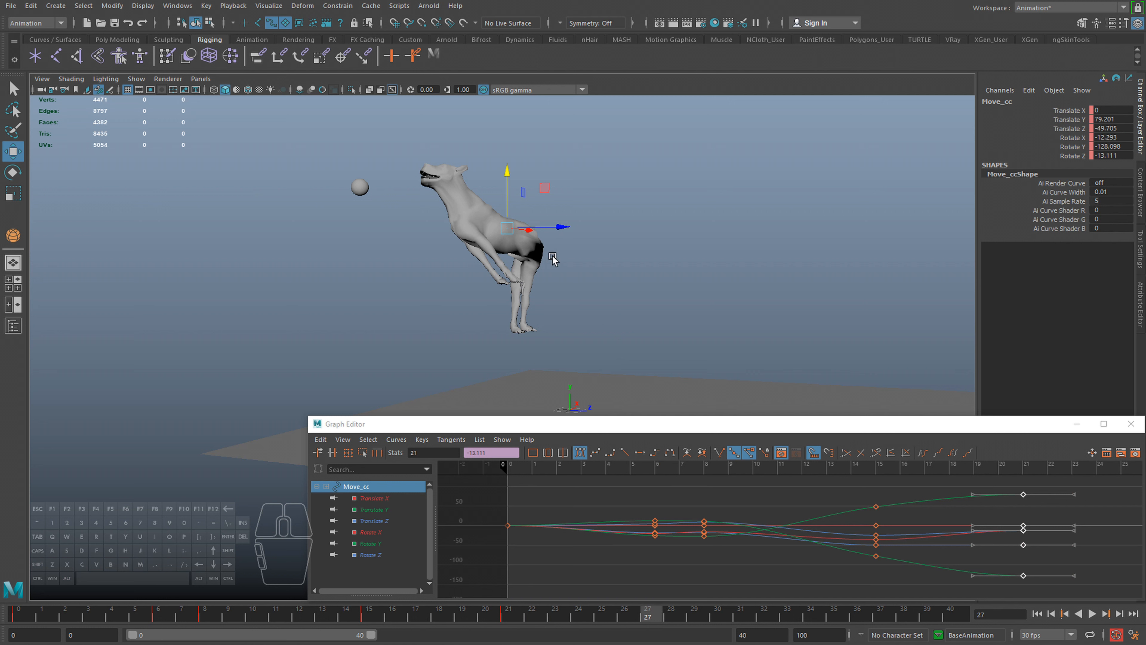
pyautogui.keyDown('alt'); pyautogui.moveTo(553, 260); pyautogui.dragTo(639, 302); pyautogui.keyUp('alt')
pyautogui.press('e')
pyautogui.moveTo(719, 248); pyautogui.dragTo(670, 276)
pyautogui.keyDown('alt'); pyautogui.moveTo(670, 277); pyautogui.dragTo(610, 277); pyautogui.keyUp('alt')
pyautogui.keyDown('alt'); pyautogui.moveTo(610, 278); pyautogui.dragTo(599, 282); pyautogui.keyUp('alt')
pyautogui.press('w')
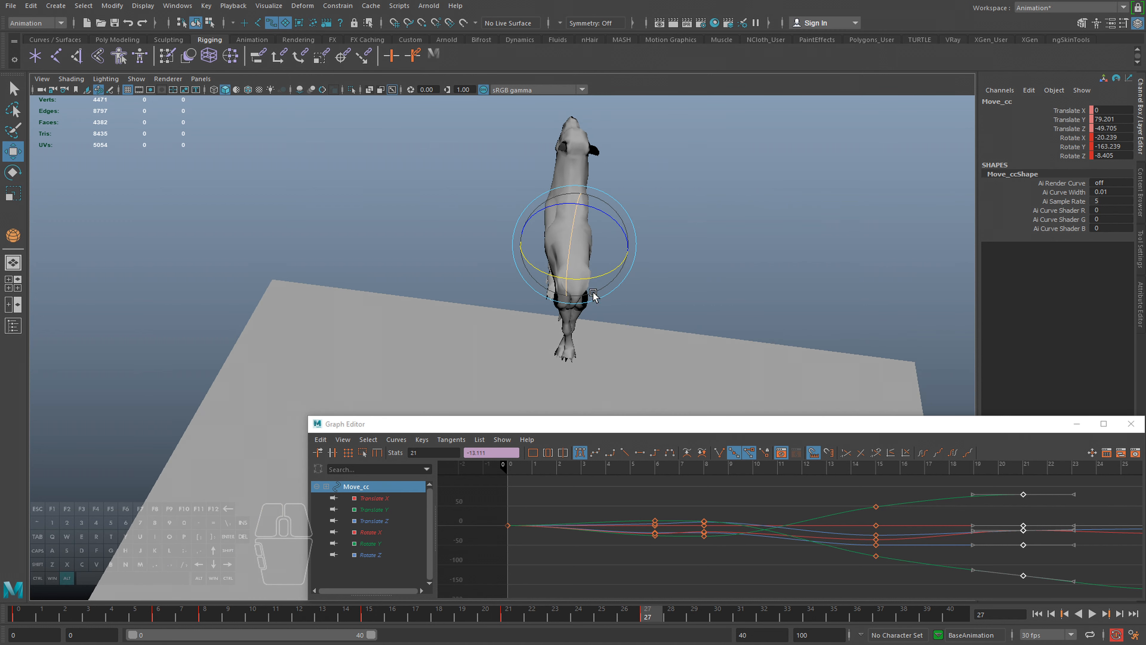
# Lower Move_cc at frame 27 to a Translate Y of about 5.4
pyautogui.keyDown('alt'); pyautogui.moveTo(581, 240); pyautogui.dragTo(612, 144); pyautogui.keyUp('alt')
pyautogui.keyDown('alt'); pyautogui.moveTo(669, 224); pyautogui.dragTo(596, 223); pyautogui.keyUp('alt')
pyautogui.moveTo(596, 223); pyautogui.dragTo(577, 246, button='middle')
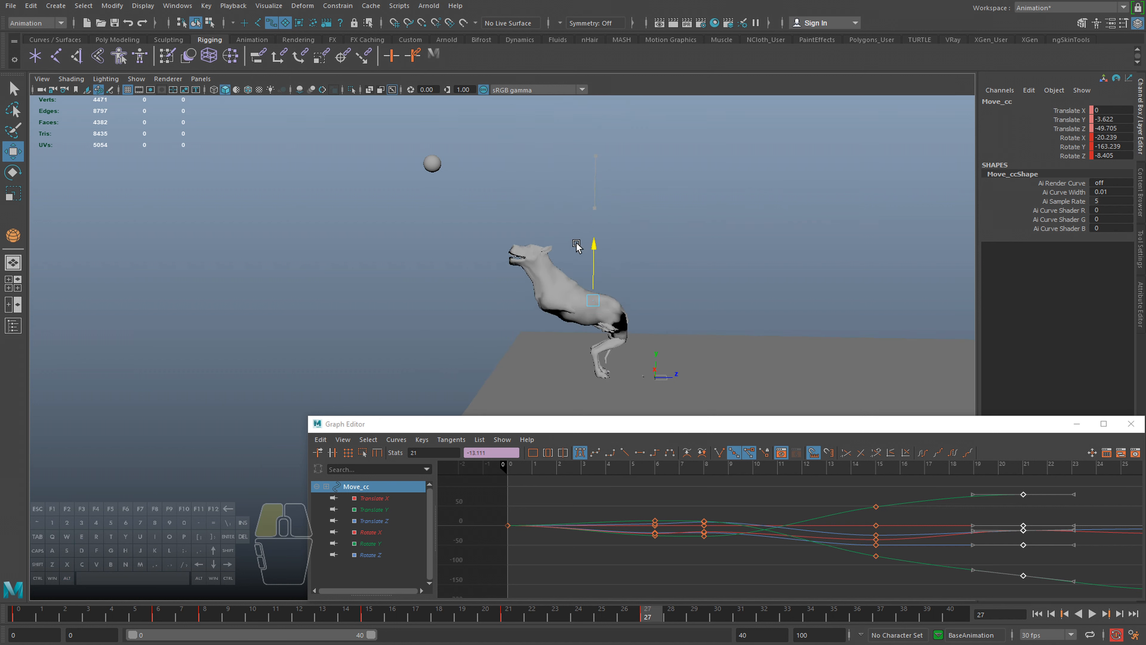
pyautogui.moveTo(576, 246); pyautogui.dragTo(579, 238)
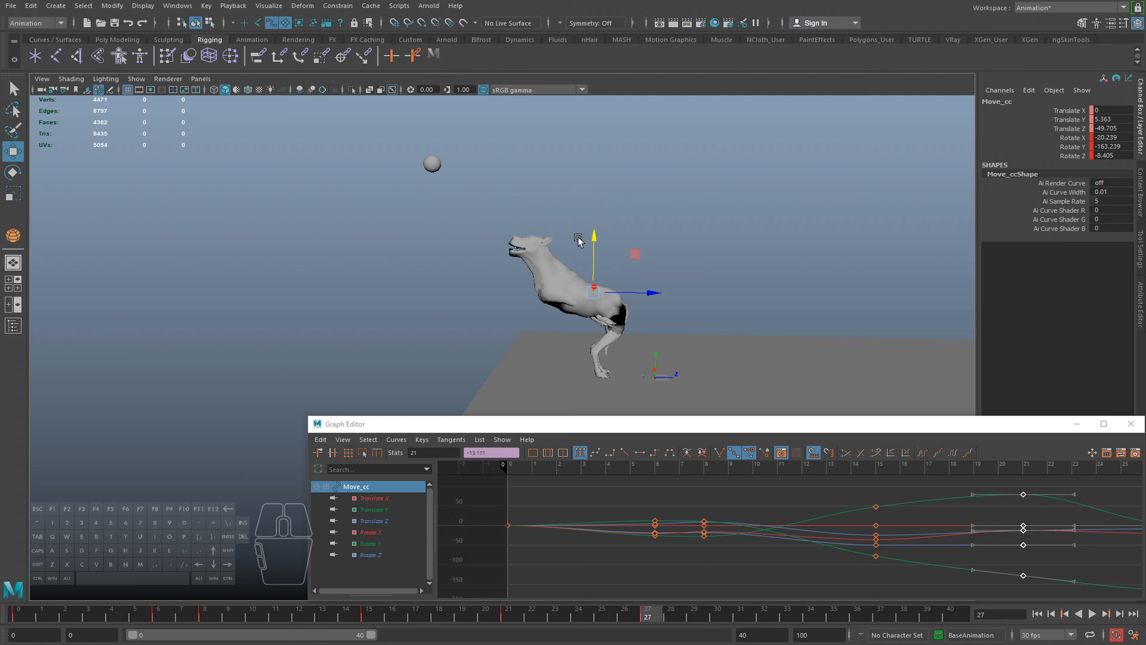
# Level the dog's body at frame 27 by rotating Move_cc to about -3.5 in X
pyautogui.press('e')
pyautogui.keyDown('alt'); pyautogui.moveTo(615, 313); pyautogui.dragTo(547, 271); pyautogui.keyUp('alt')
pyautogui.press('e')
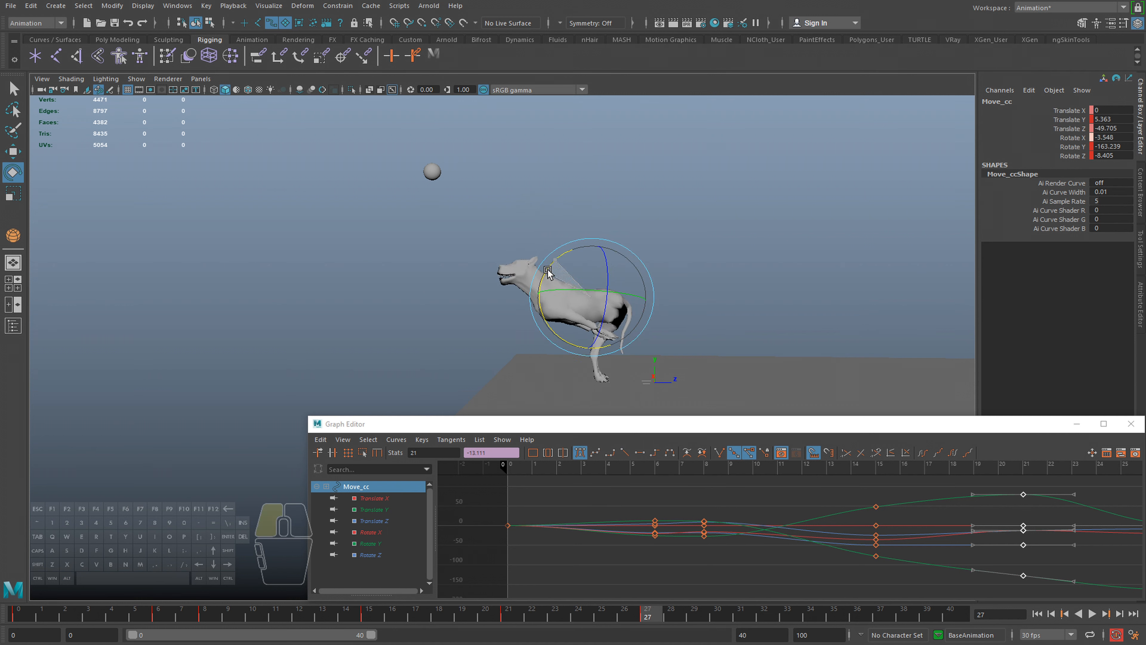
pyautogui.keyDown('alt'); pyautogui.moveTo(653, 370); pyautogui.dragTo(592, 307); pyautogui.keyUp('alt')
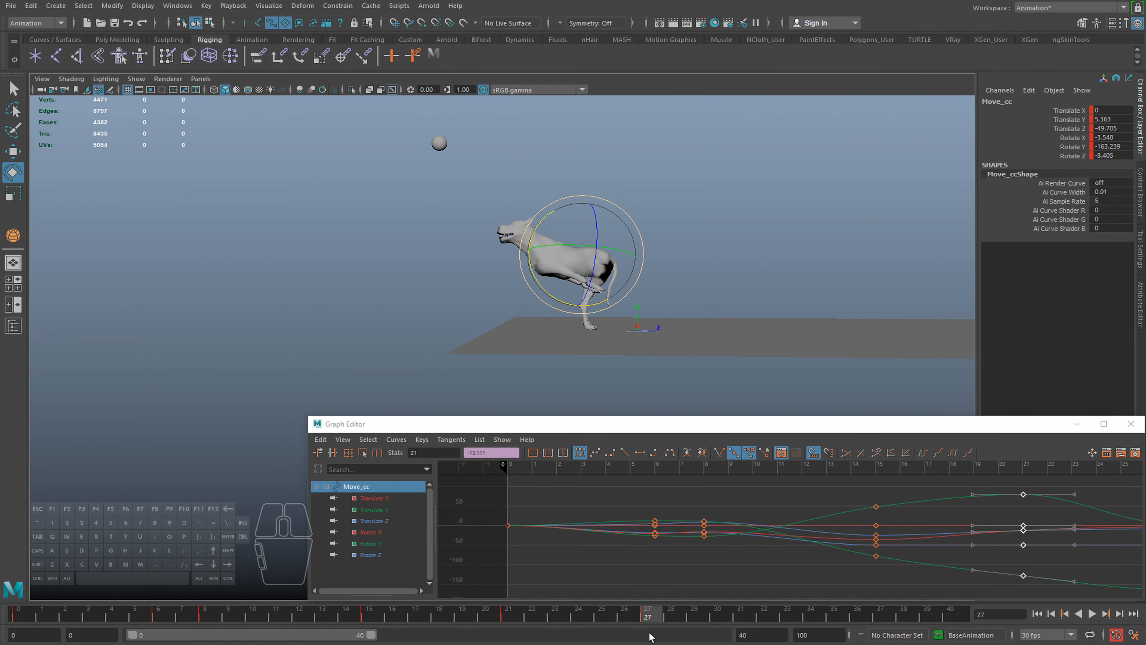
# Play back the jump with the new landing pose and save the scene
pyautogui.hotkey('alt', 'v')
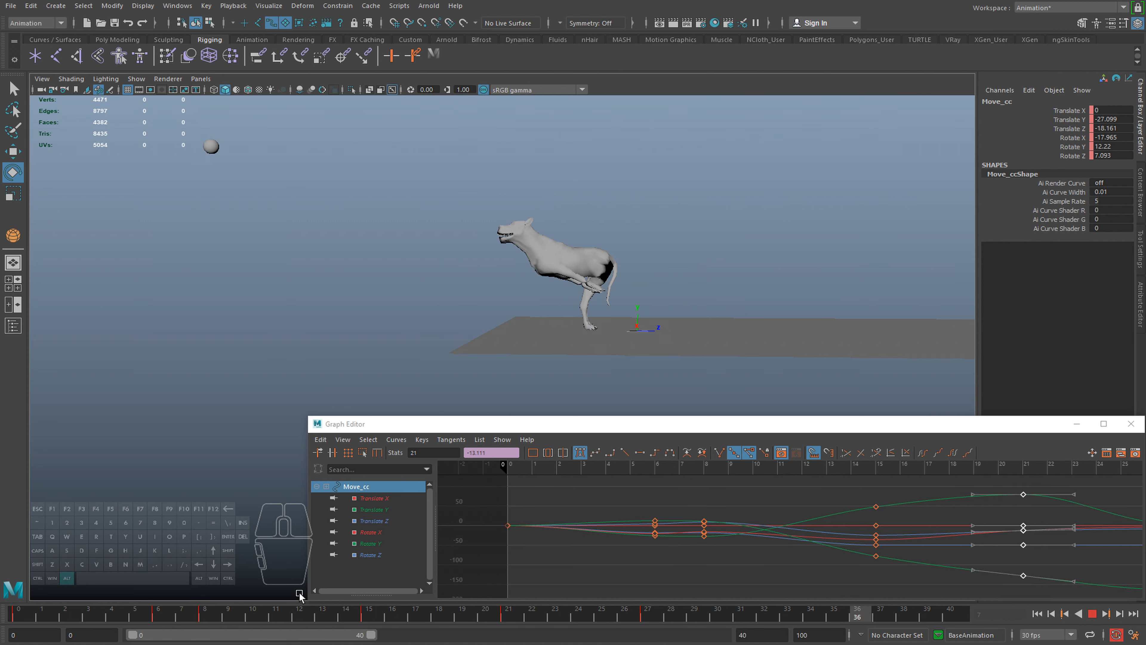
pyautogui.moveTo(445, 617)
pyautogui.mouseDown()
pyautogui.moveTo(462, 619)
pyautogui.moveTo(362, 610)
pyautogui.mouseUp()
pyautogui.keyDown('alt'); pyautogui.moveTo(609, 255); pyautogui.dragTo(598, 266, button='middle'); pyautogui.keyUp('alt')
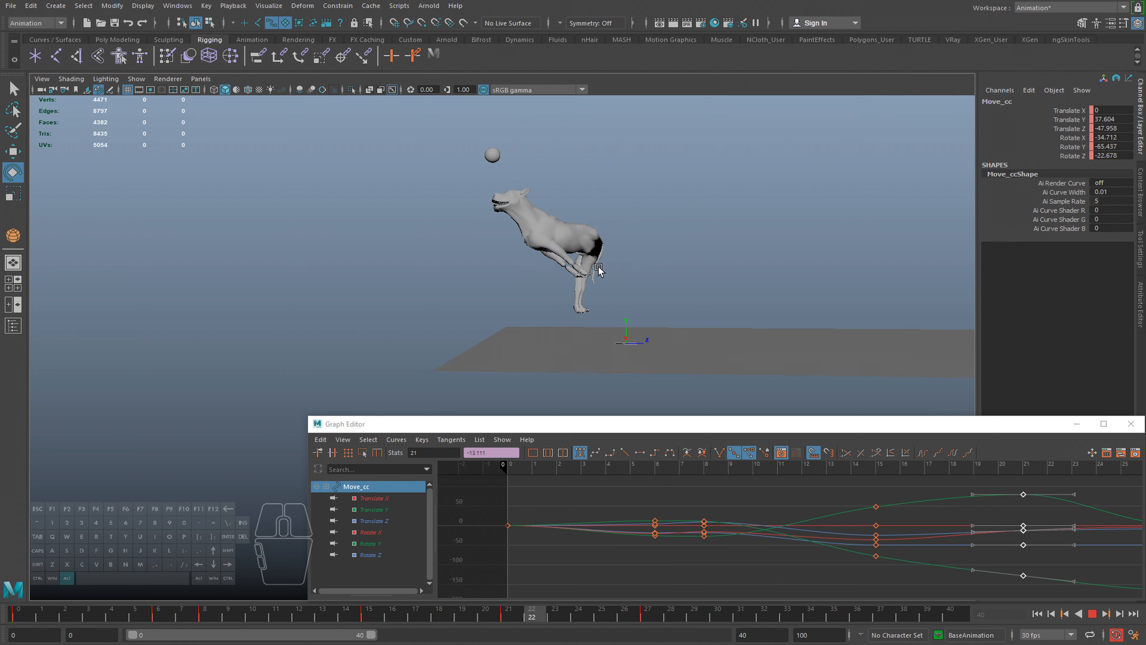
pyautogui.hotkey('ctrl', 's')
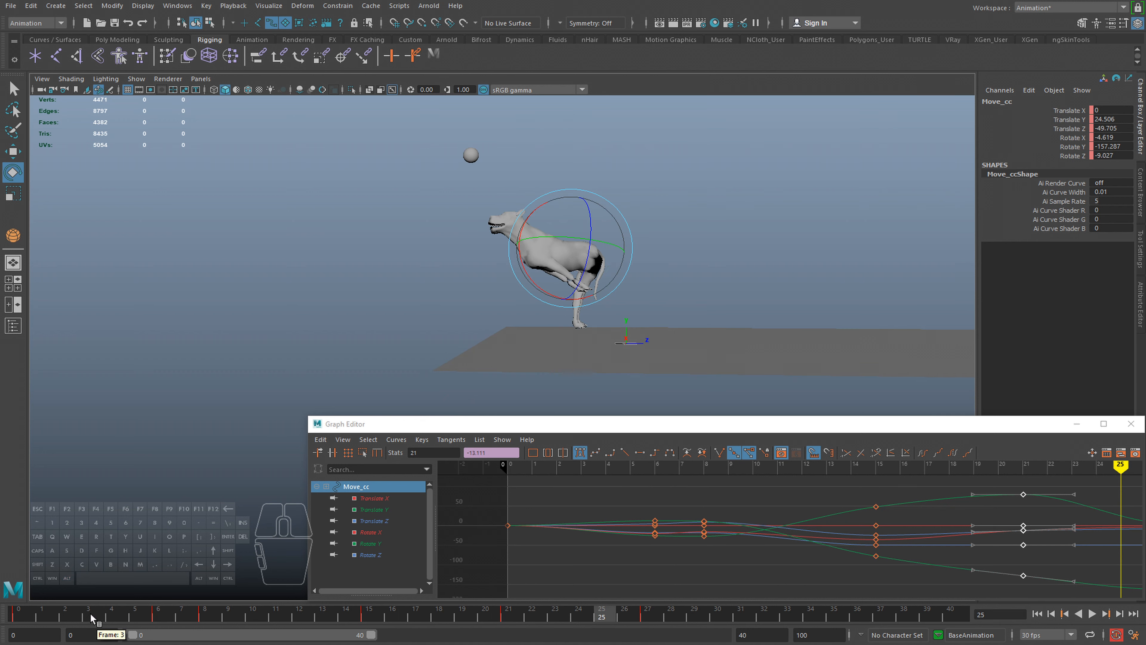
# Replay and scrub the jump from start to landing, examining its timing against the ball and the Move_cc curves through frame 27
pyautogui.click(24, 612)
pyautogui.hotkey('alt', 'v')
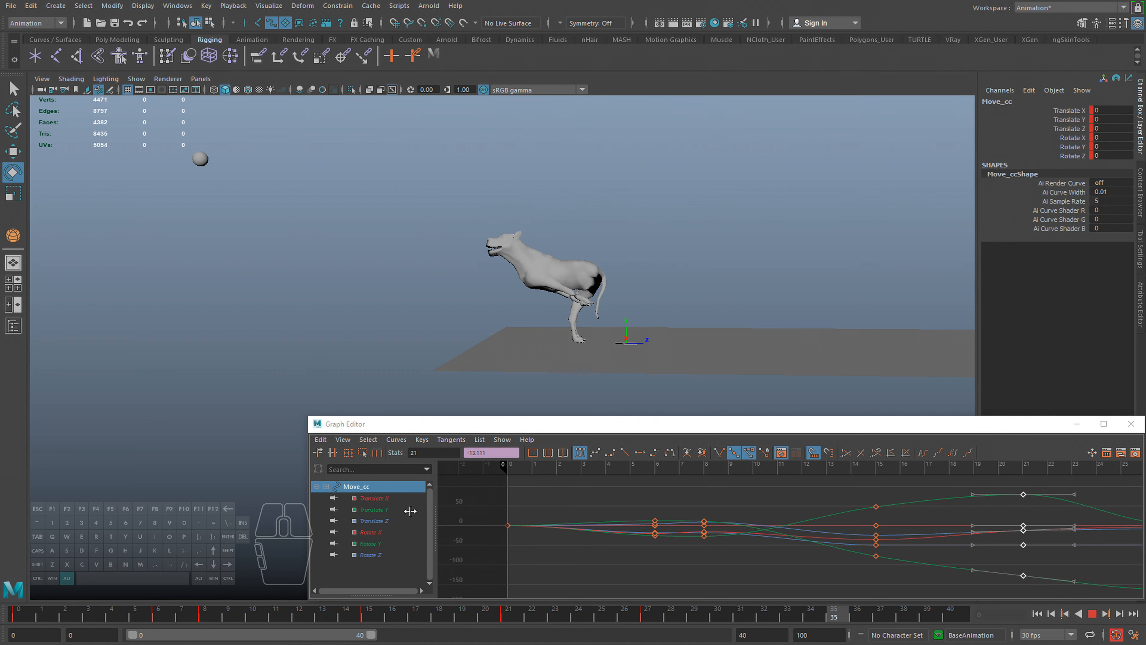
pyautogui.hotkey('alt', 'v')
pyautogui.click(50, 613)
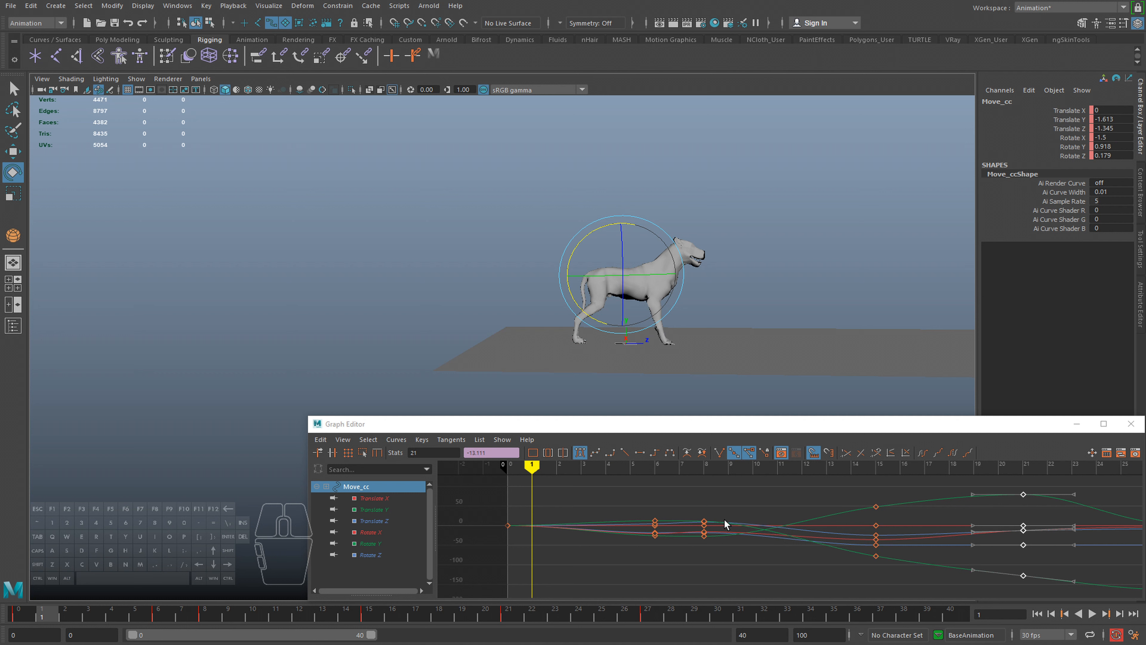
pyautogui.click(961, 510)
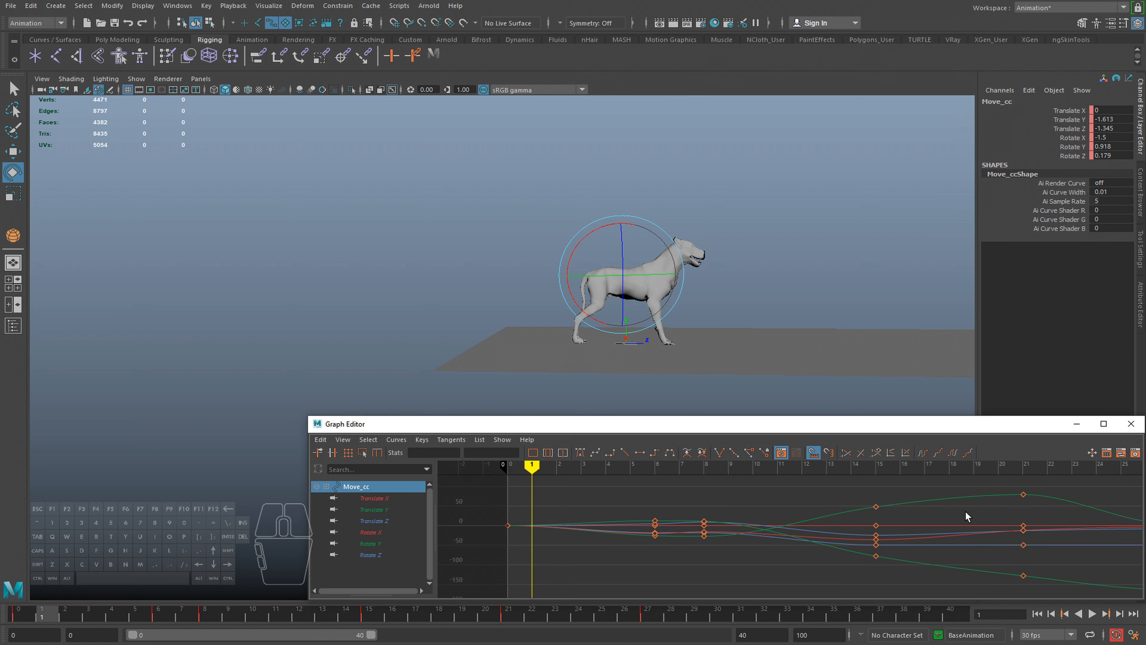
pyautogui.keyDown('alt'); pyautogui.moveTo(967, 528); pyautogui.dragTo(860, 536, button='middle'); pyautogui.keyUp('alt')
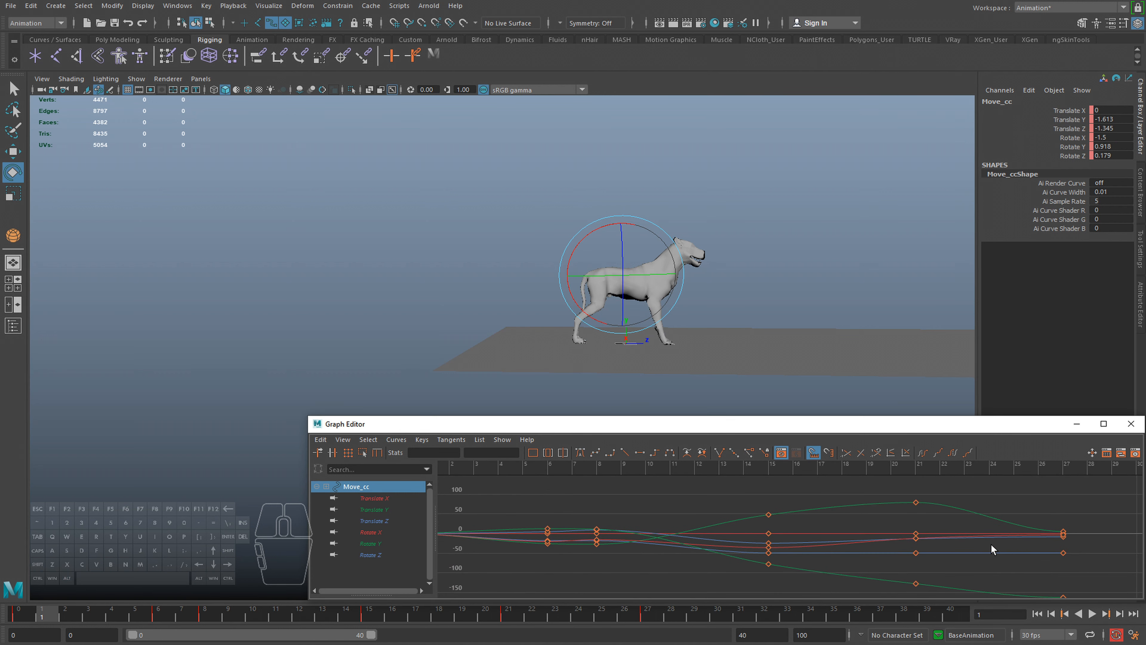
pyautogui.hotkey('alt', 'v')
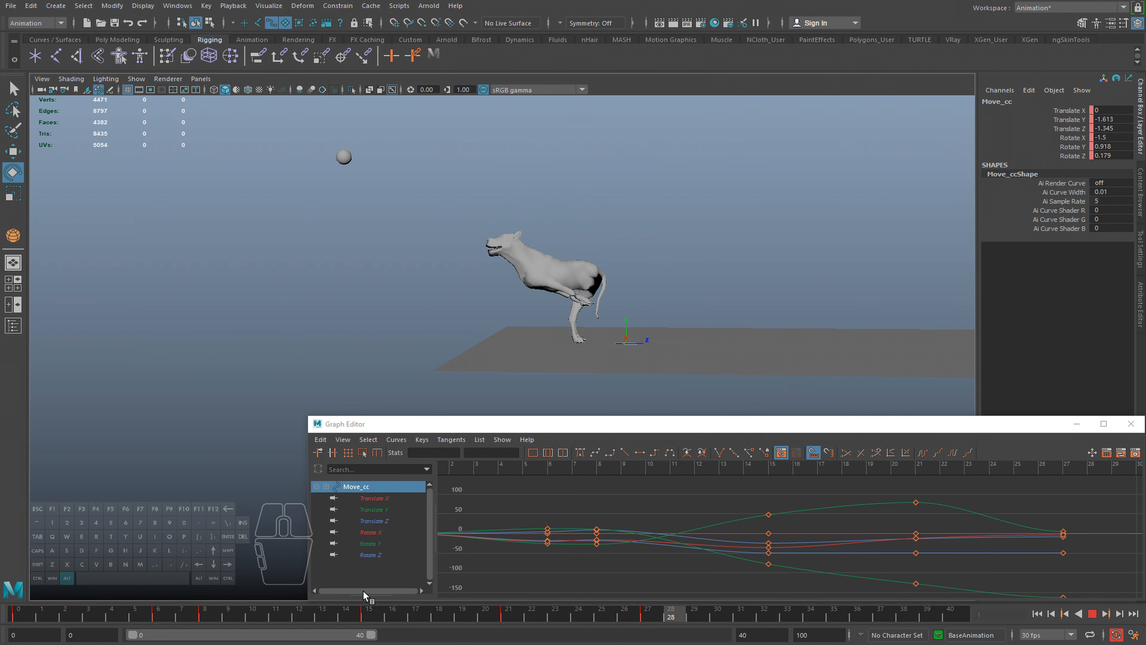
pyautogui.hotkey('alt', 'v')
pyautogui.moveTo(143, 610); pyautogui.dragTo(21, 608)
pyautogui.hotkey('alt', 'v')
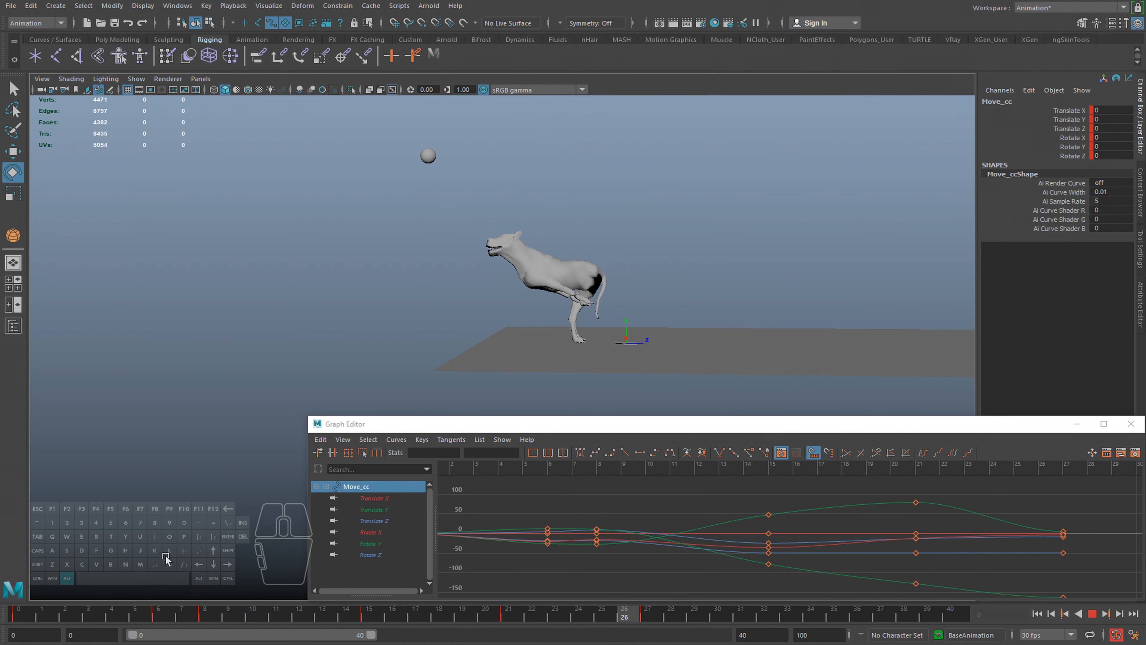
pyautogui.click(124, 617)
pyautogui.hotkey('alt', 'v')
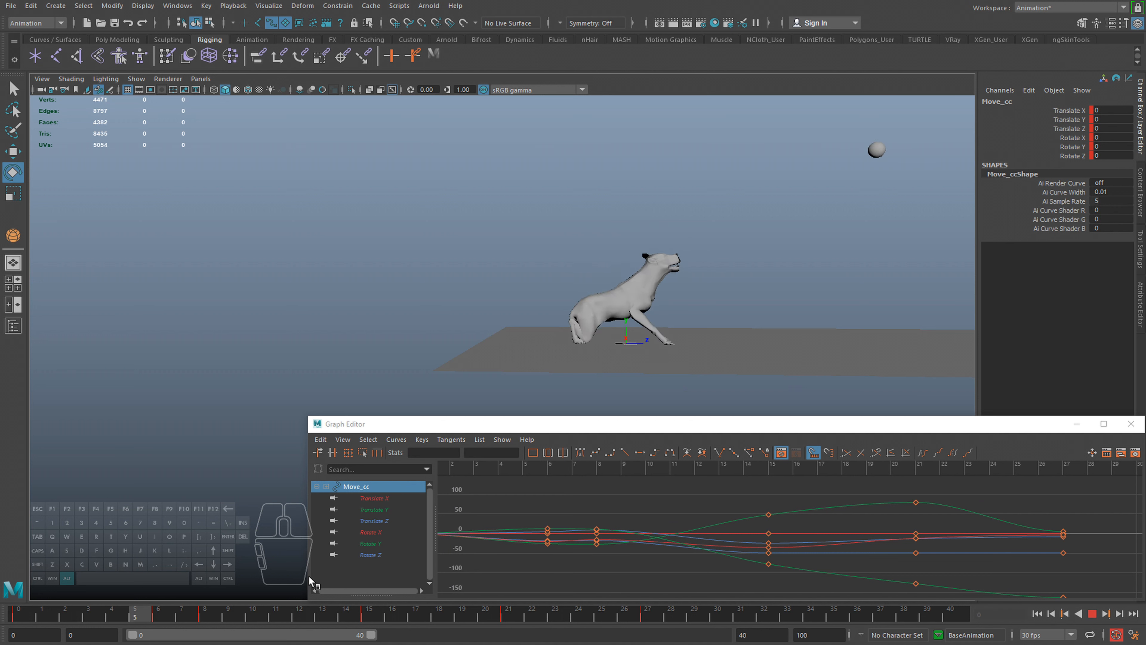
pyautogui.click(512, 619)
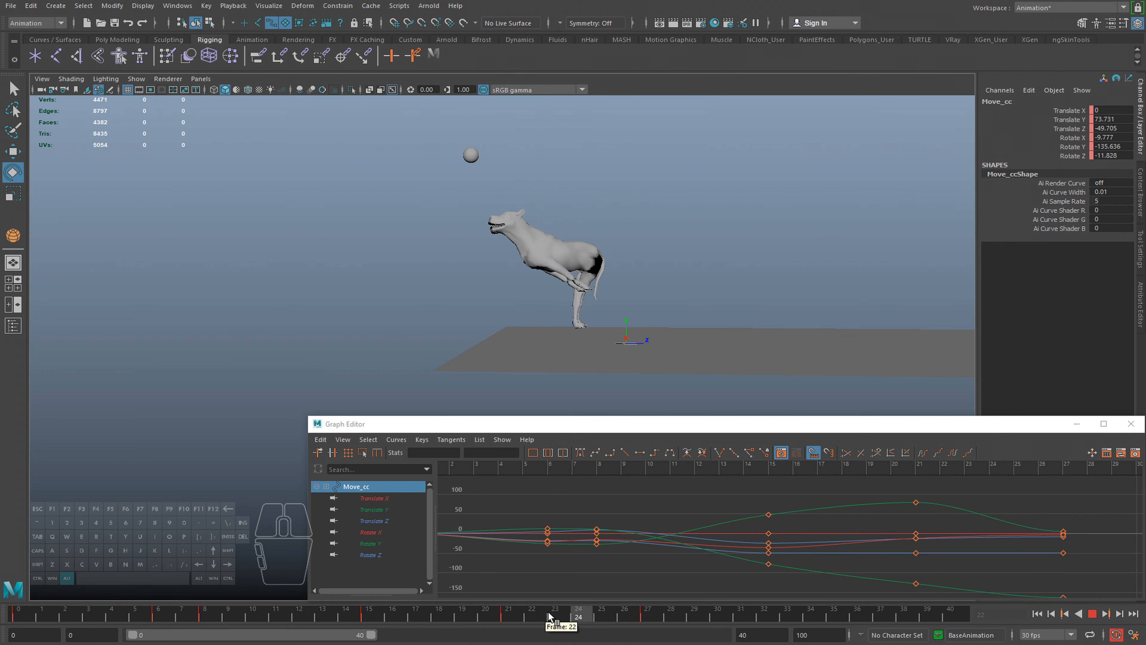
pyautogui.click(519, 621)
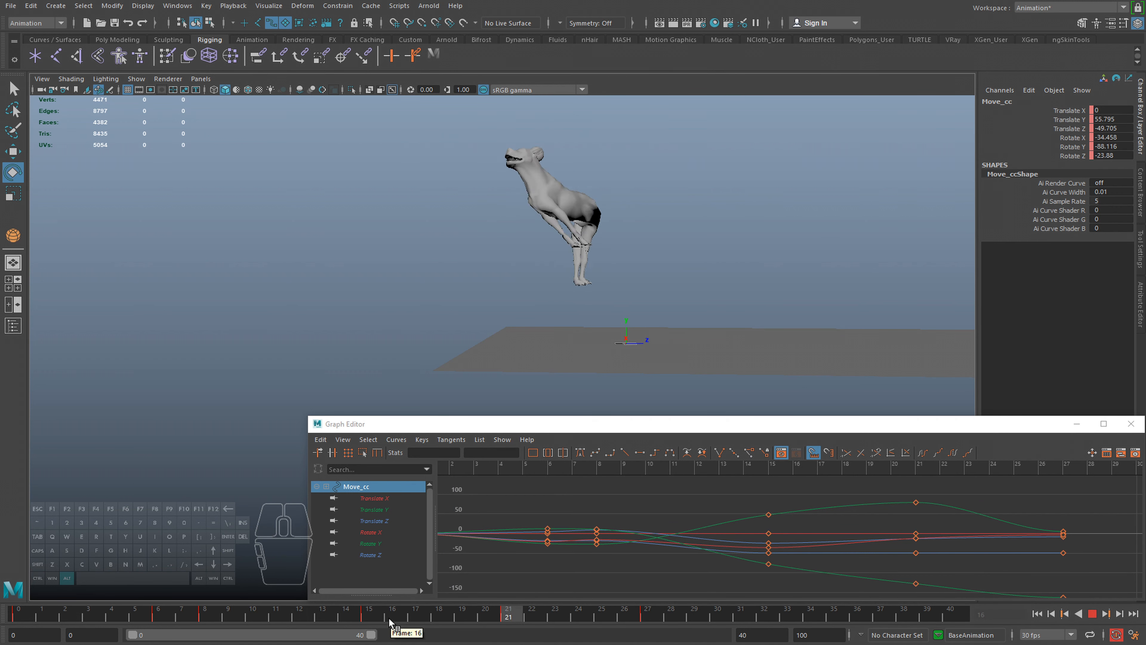
pyautogui.click(541, 616)
pyautogui.moveTo(540, 613); pyautogui.dragTo(656, 609)
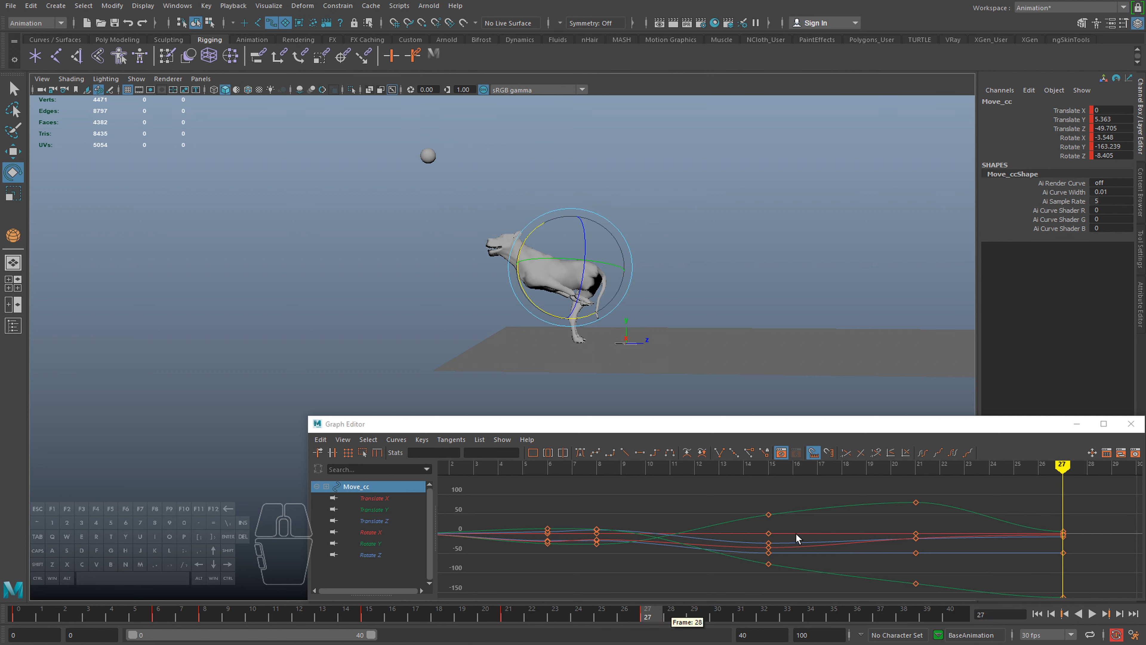
pyautogui.hotkey('alt', 'v')
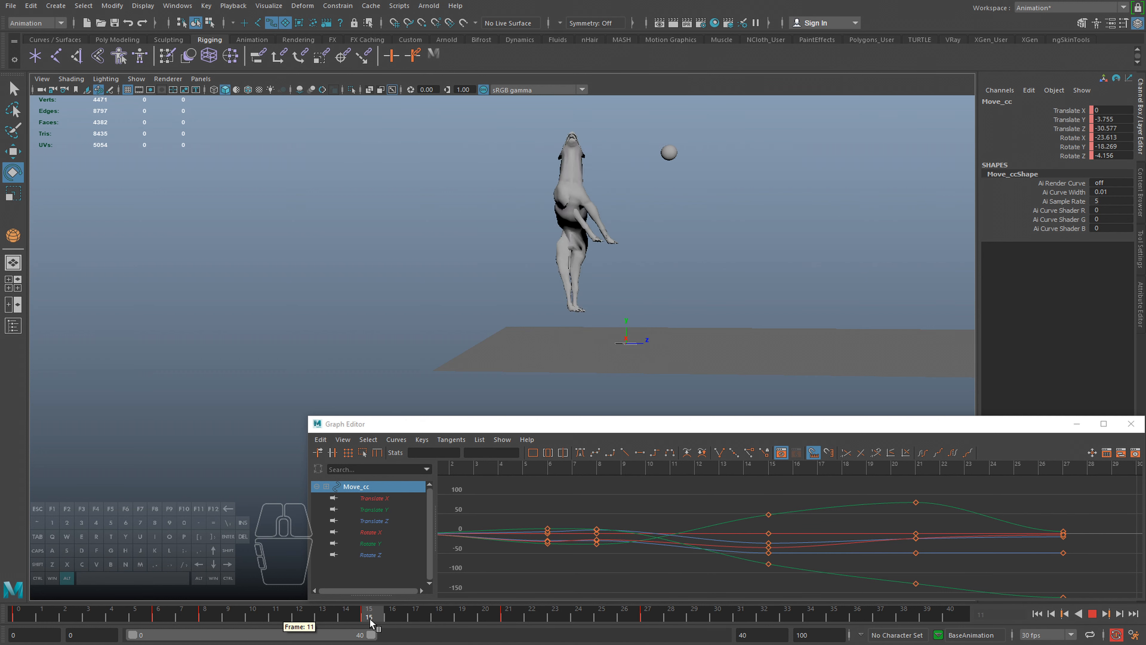
pyautogui.hotkey('alt', 'v')
# Shift the frame 21 Move_cc keys to frame 20 in the graph editor and replay the jump
pyautogui.moveTo(877, 491); pyautogui.dragTo(933, 591)
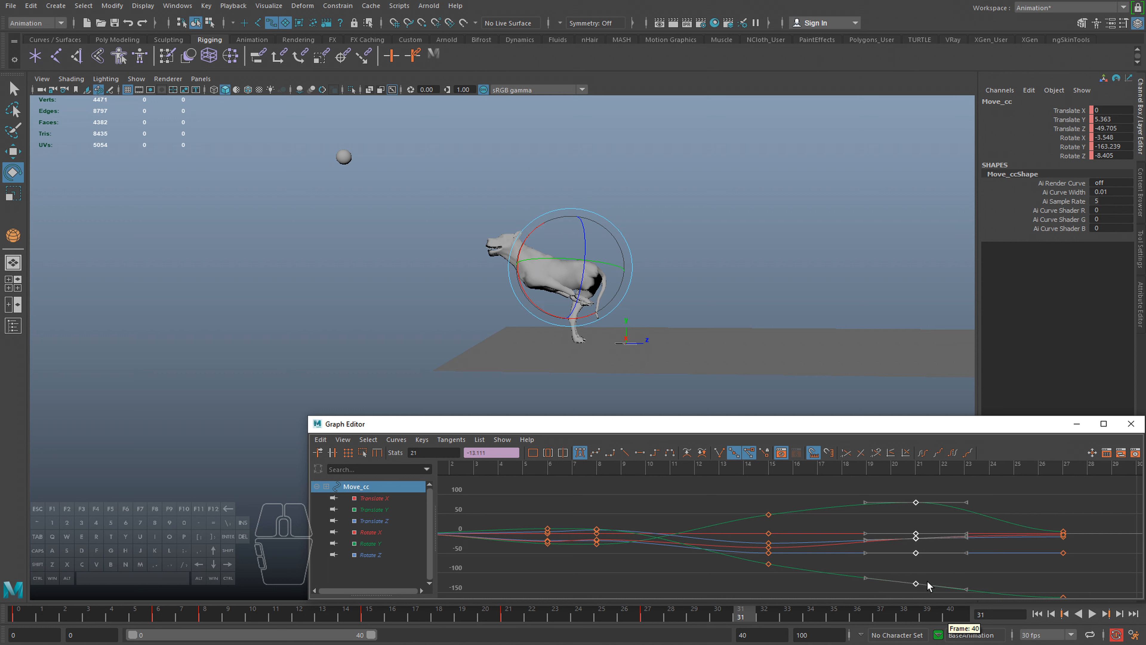
pyautogui.keyDown('shift'); pyautogui.moveTo(932, 576); pyautogui.dragTo(907, 576, button='middle'); pyautogui.keyUp('shift')
pyautogui.moveTo(395, 617); pyautogui.dragTo(559, 615)
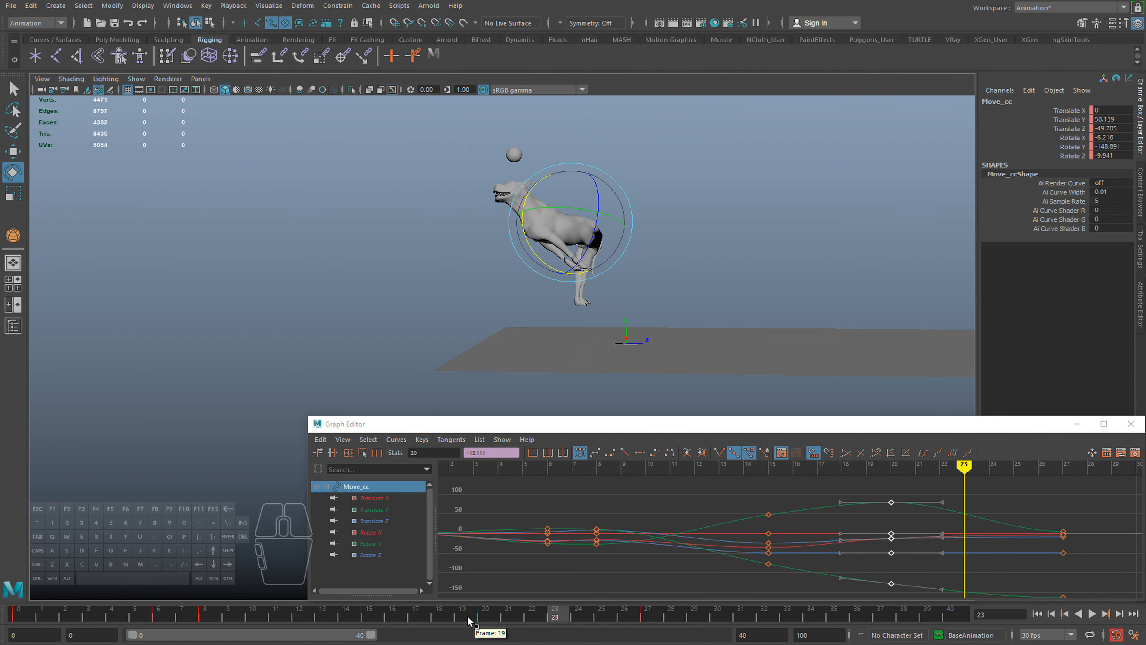
pyautogui.hotkey('alt', 'v')
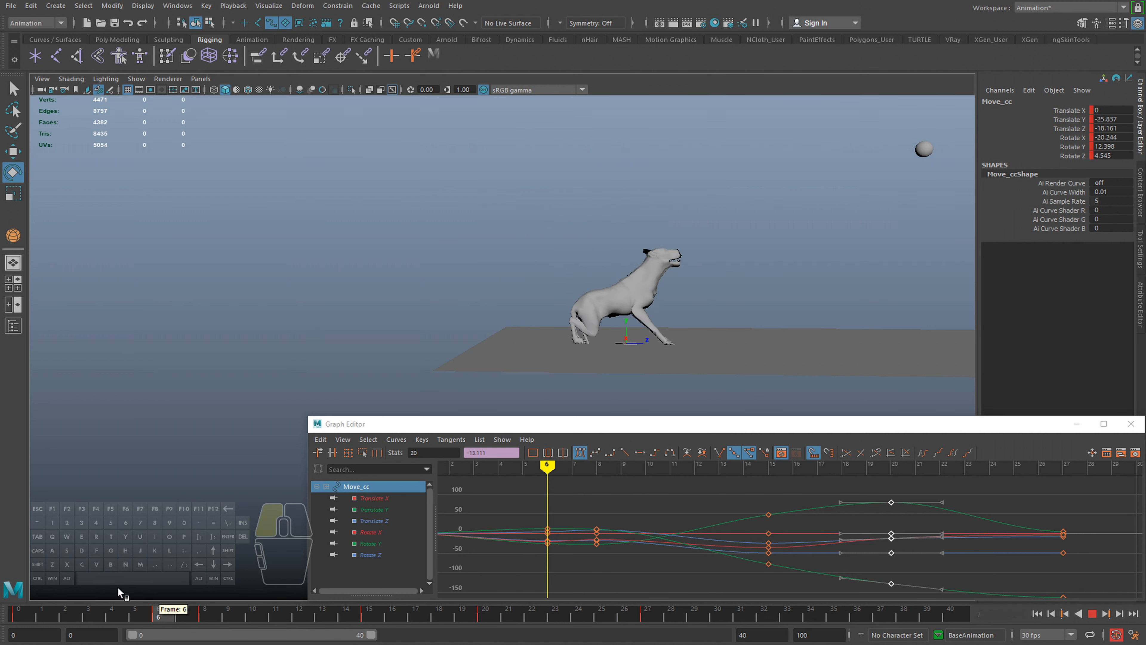
pyautogui.hotkey('alt', 'v')
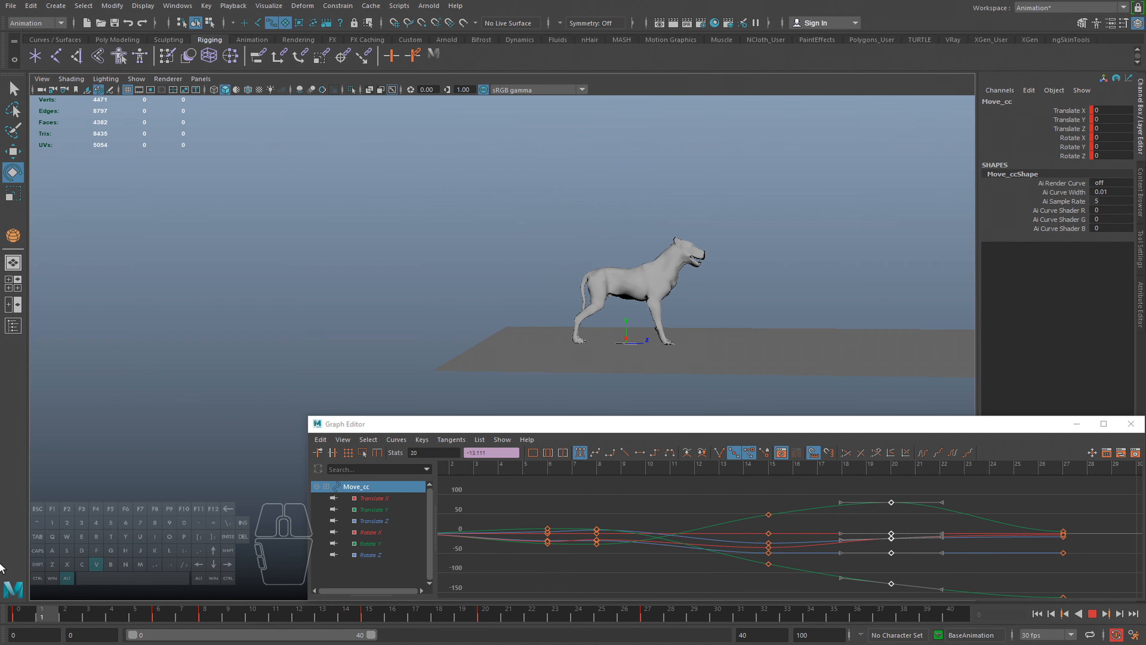
pyautogui.hotkey('alt', 'v')
pyautogui.moveTo(216, 615); pyautogui.dragTo(1, 576)
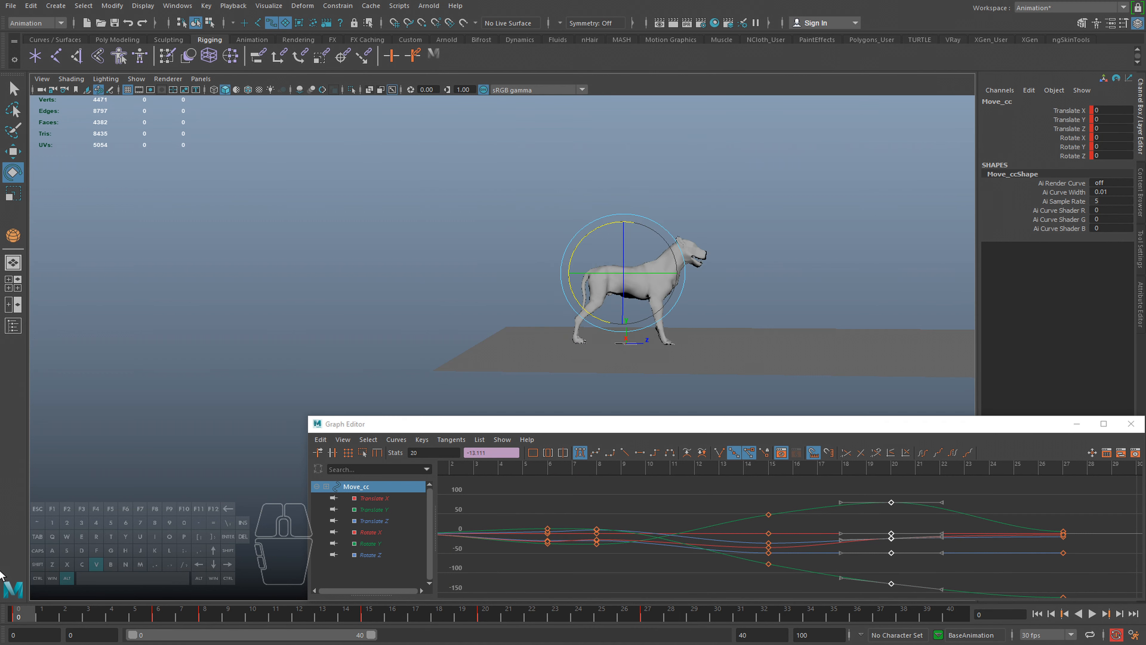
pyautogui.hotkey('alt', 'v')
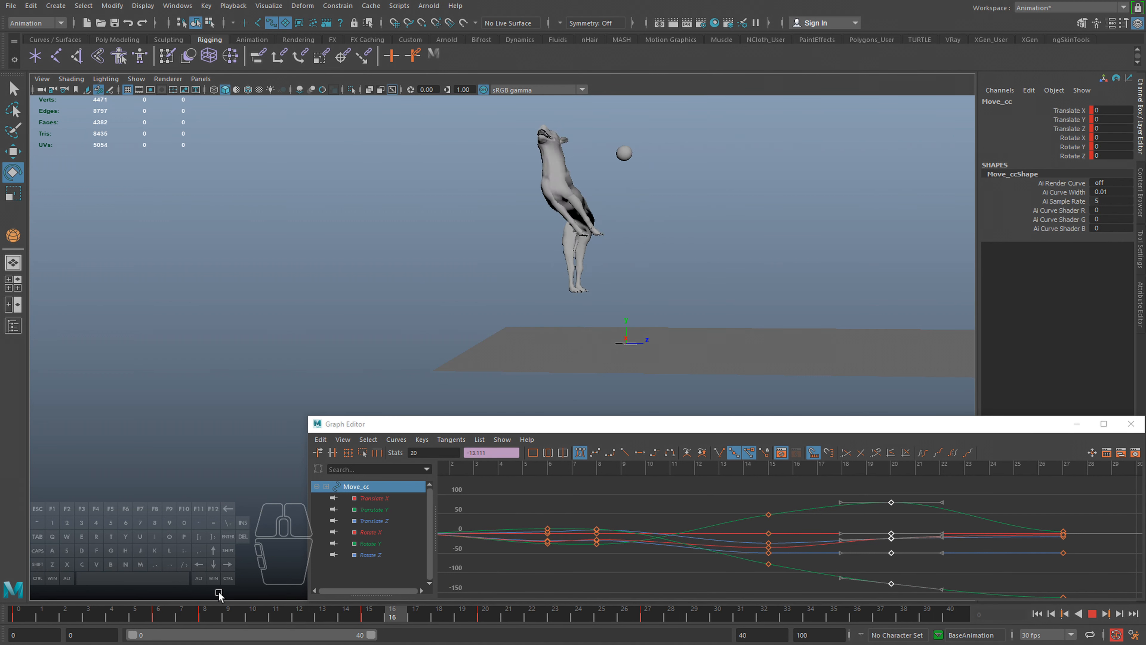
# At frame 30, rotate Move_cc to about -1.3 in X and lower it to a Translate Y of about -27.4
pyautogui.moveTo(580, 615); pyautogui.dragTo(655, 620)
pyautogui.press('s')
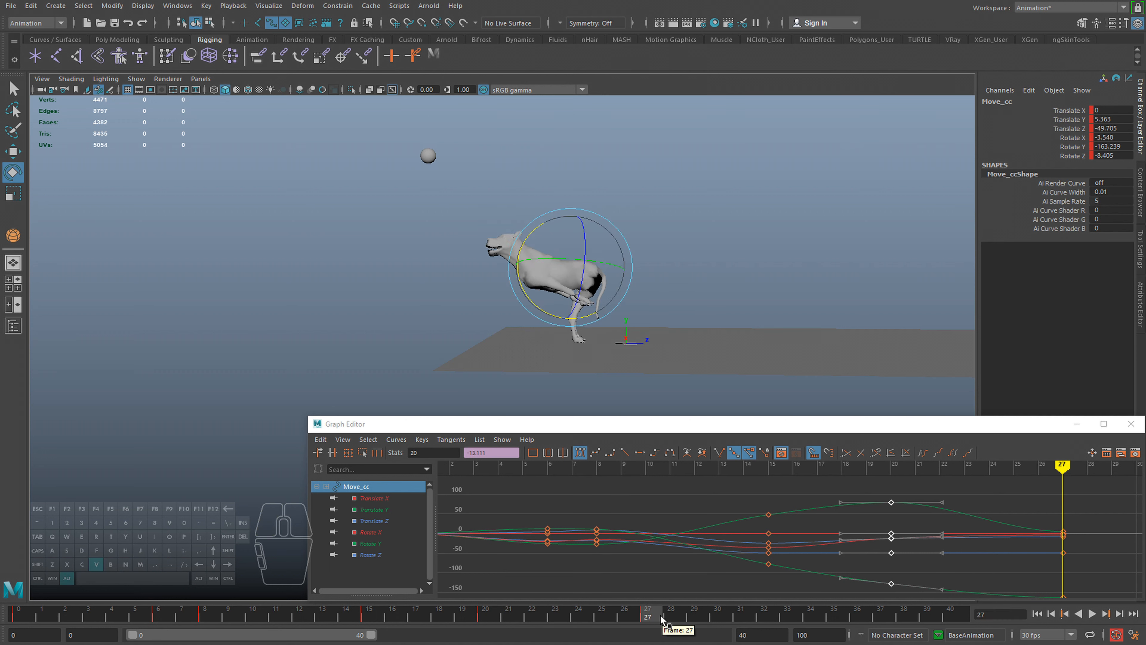
pyautogui.click(718, 616)
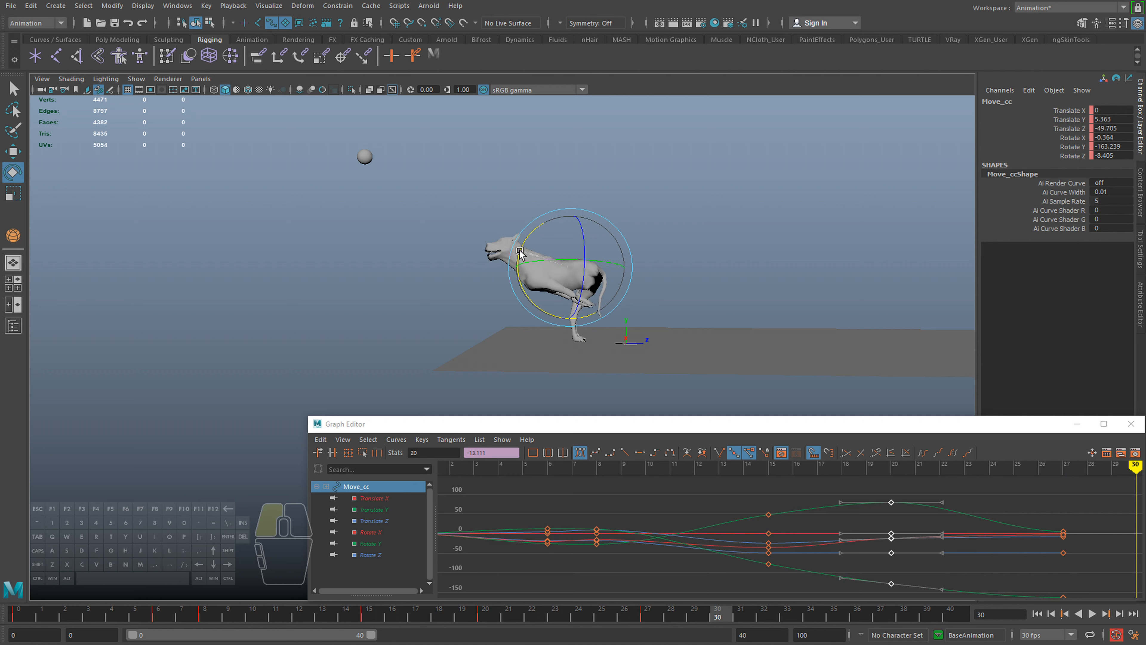
pyautogui.moveTo(570, 217); pyautogui.dragTo(568, 245)
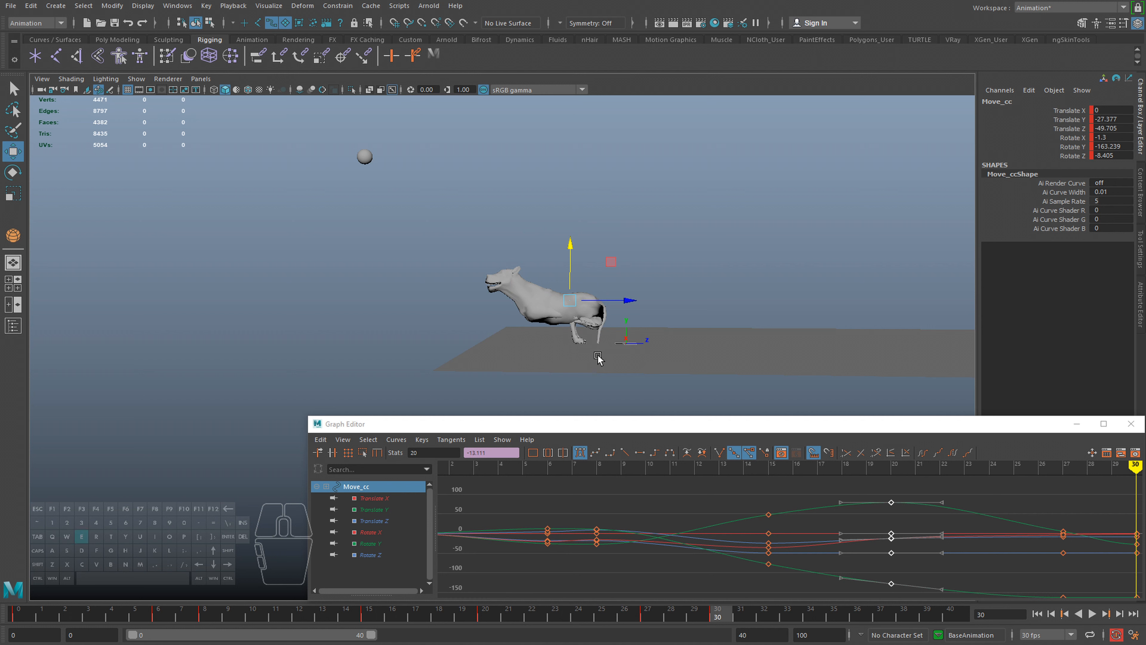
# At frame 30, rotate Move_cc to about 5.3 in X, play back the jump and scrub on to frame 35
pyautogui.press('e')
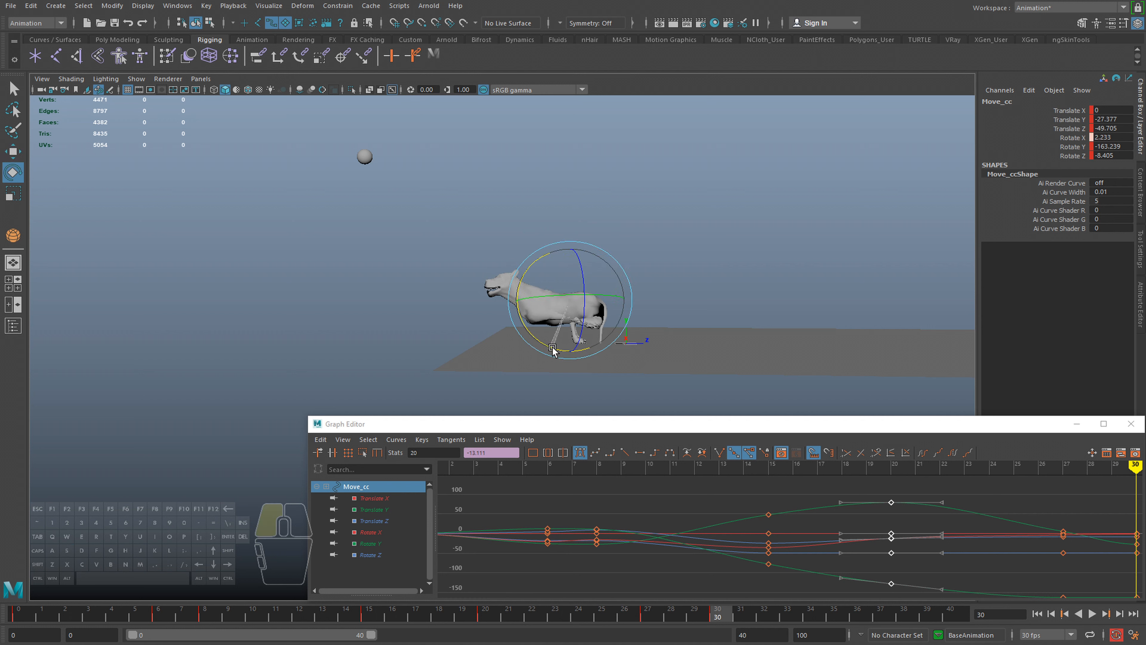
pyautogui.moveTo(705, 619); pyautogui.dragTo(445, 615)
pyautogui.hotkey('alt', 'v')
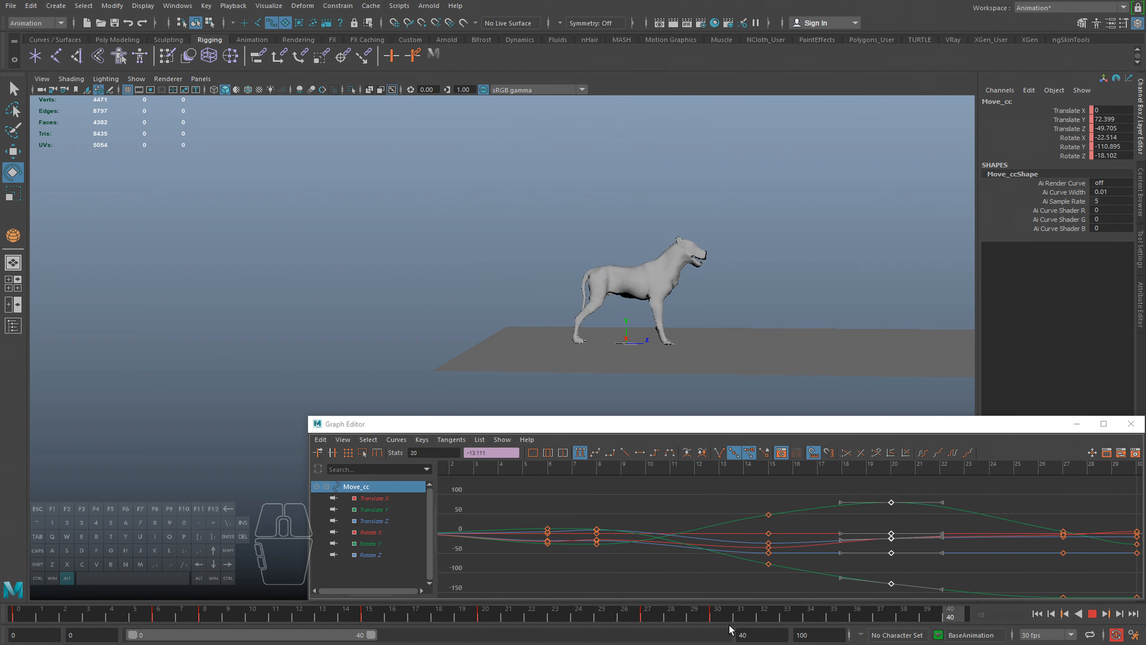
pyautogui.moveTo(730, 615); pyautogui.dragTo(821, 622)
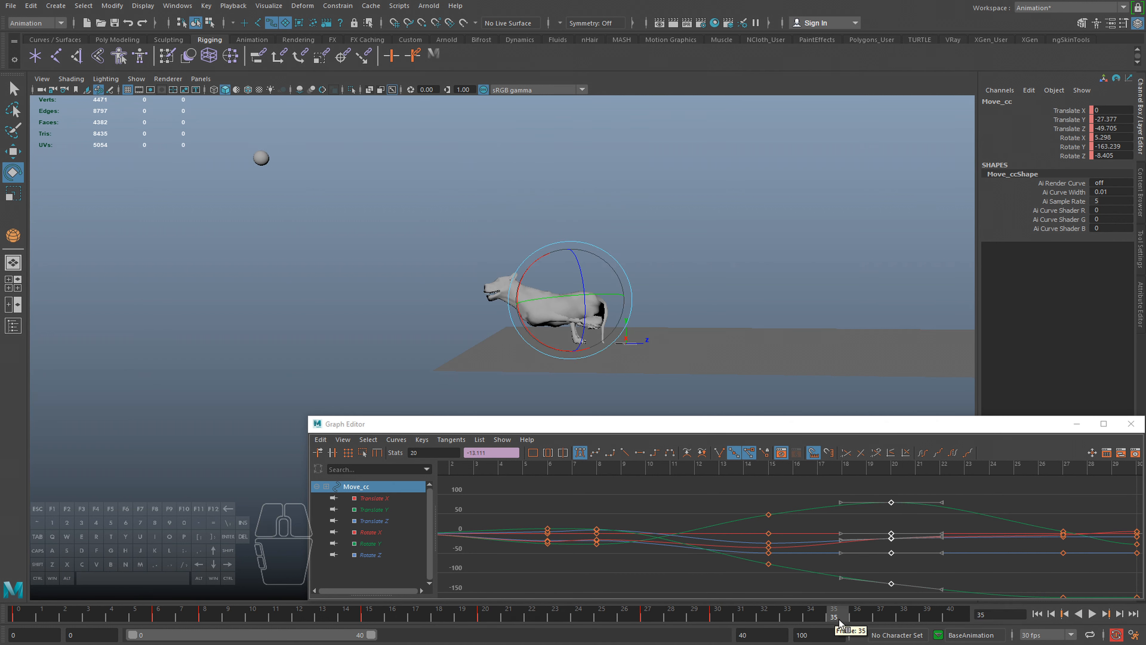
# Copy Move_cc's frame 0 pose to frame 35, set Rotate Y to -180, shift it back in Z over the hind legs and check the motion
pyautogui.moveTo(811, 618); pyautogui.dragTo(3, 613)
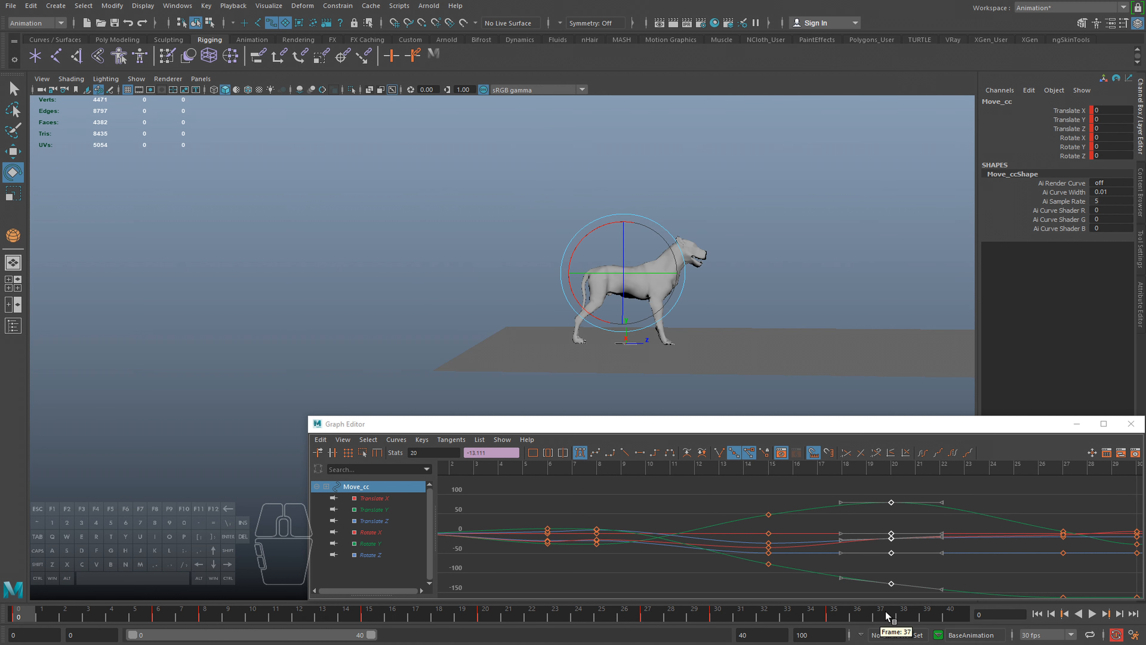
pyautogui.moveTo(799, 615); pyautogui.dragTo(834, 616)
pyautogui.moveTo(652, 261); pyautogui.dragTo(588, 279)
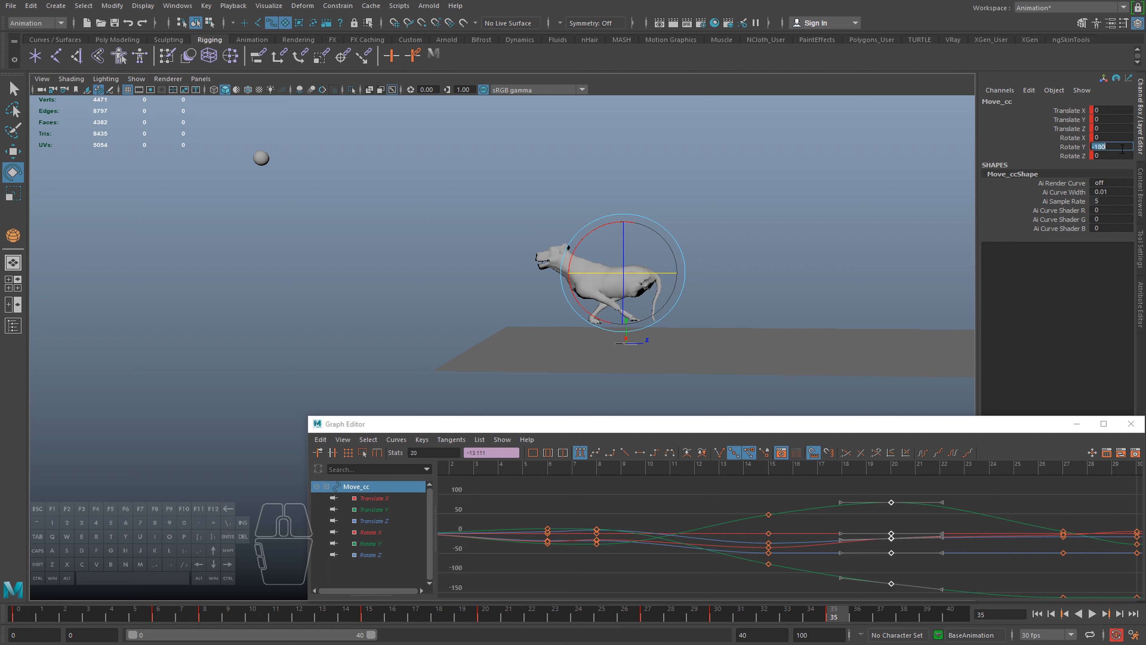
pyautogui.keyDown('alt'); pyautogui.moveTo(716, 319); pyautogui.dragTo(703, 321, button='middle'); pyautogui.keyUp('alt')
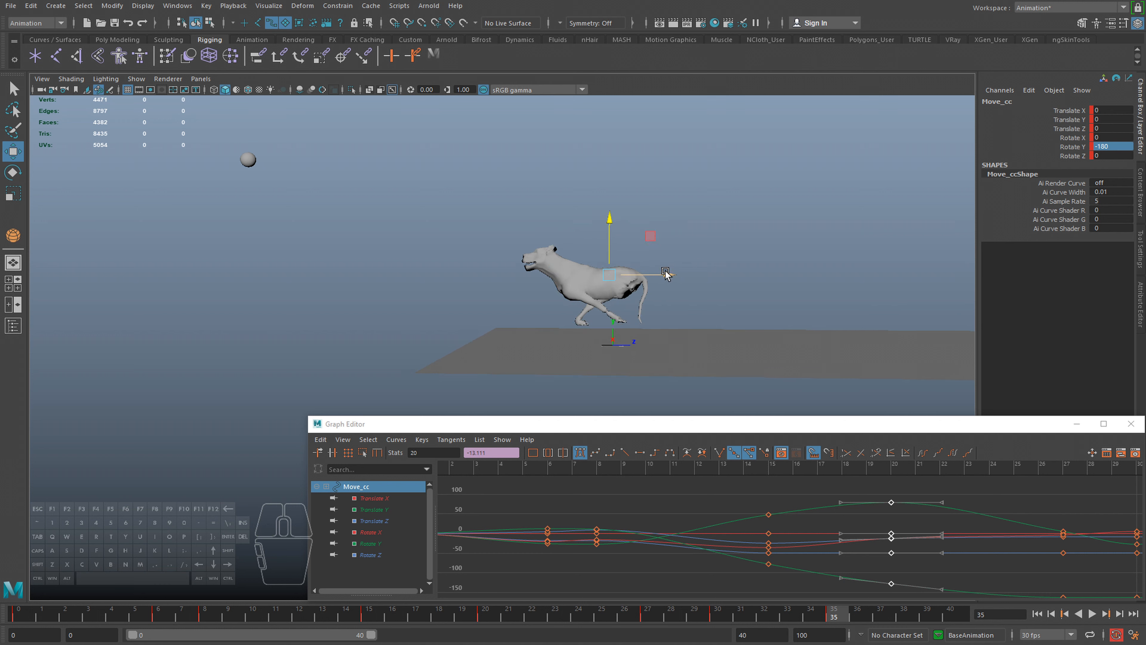
pyautogui.moveTo(665, 272); pyautogui.dragTo(609, 276)
pyautogui.hotkey('alt', 'v')
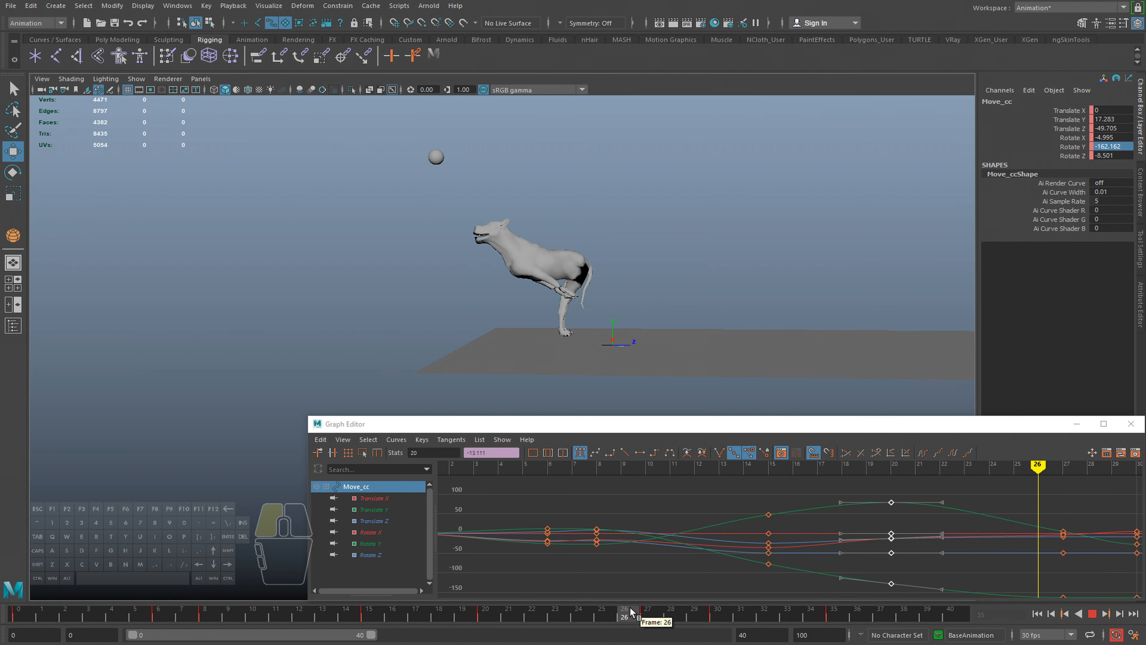
pyautogui.click(842, 626)
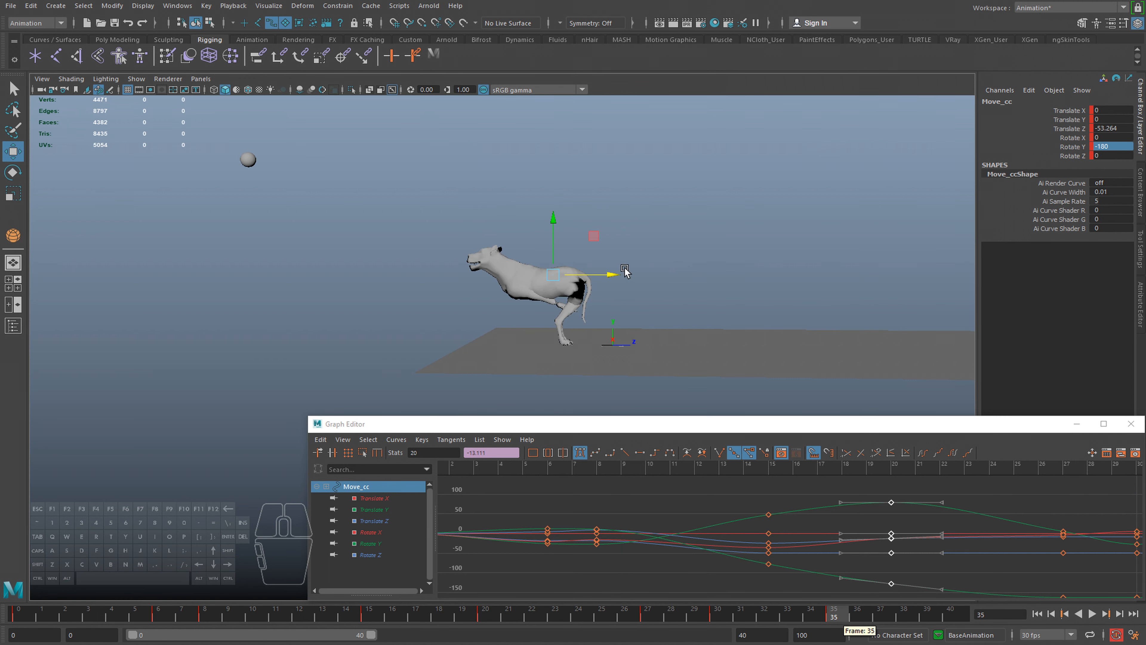
pyautogui.moveTo(785, 626); pyautogui.dragTo(532, 626)
# At frame 30, tilt Move_cc to a Rotate X of about 10.2 and replay the jump
pyautogui.press('a')
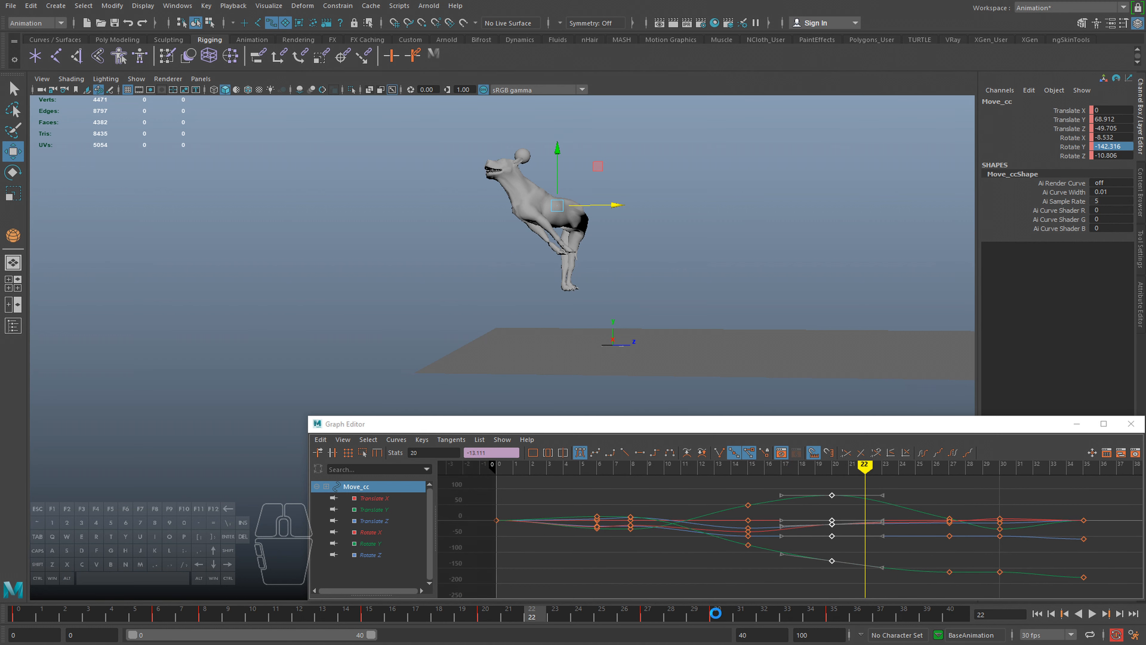
pyautogui.click(883, 555)
pyautogui.hotkey('alt', 'v')
pyautogui.hotkey('alt', 'v')
pyautogui.moveTo(594, 622); pyautogui.dragTo(718, 623)
pyautogui.press('e')
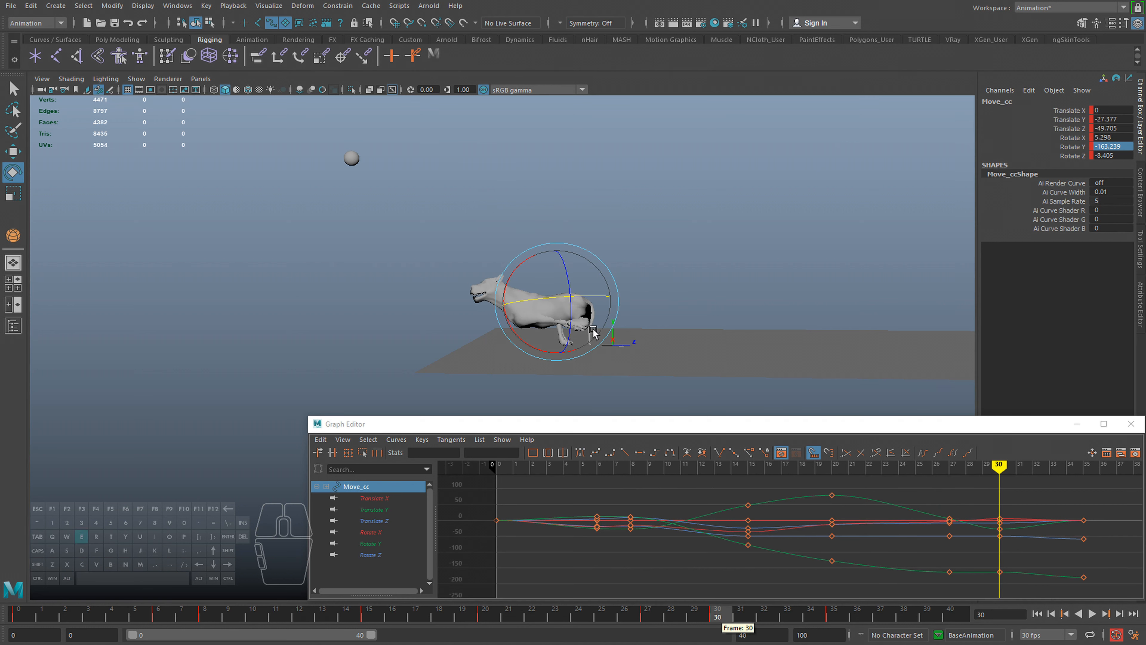
pyautogui.hotkey('alt', 'v')
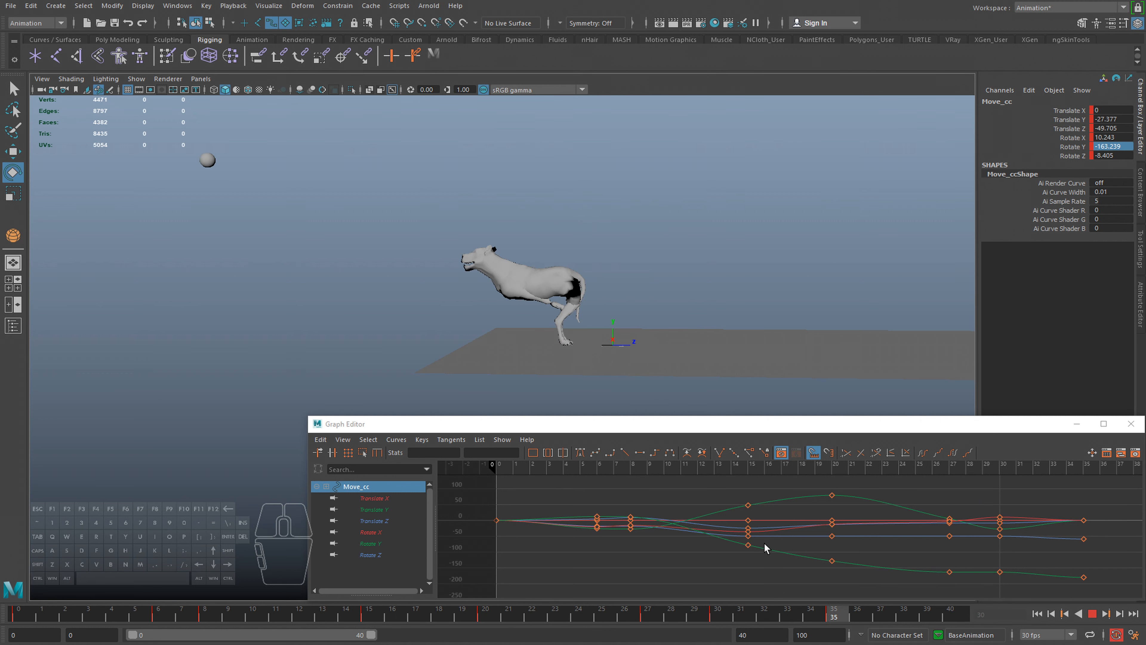
pyautogui.click(707, 466)
# Show NURBS curves in the viewport and return to the start frame
pyautogui.click(135, 79)
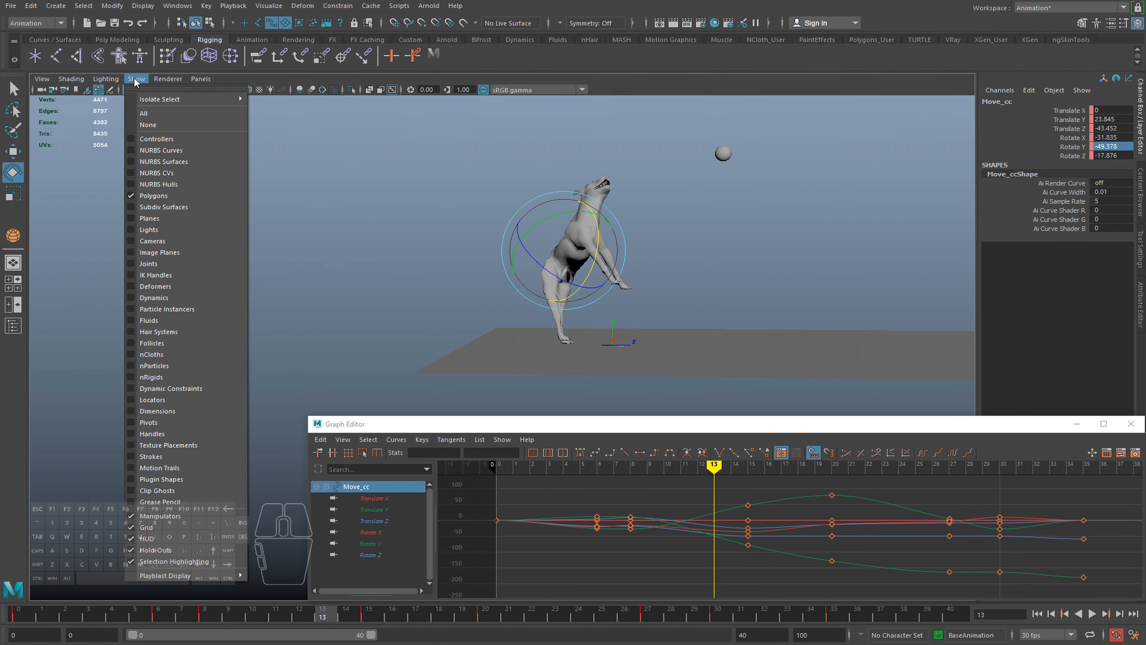
pyautogui.click(145, 151)
pyautogui.hotkey('alt', 'shift', 'v')
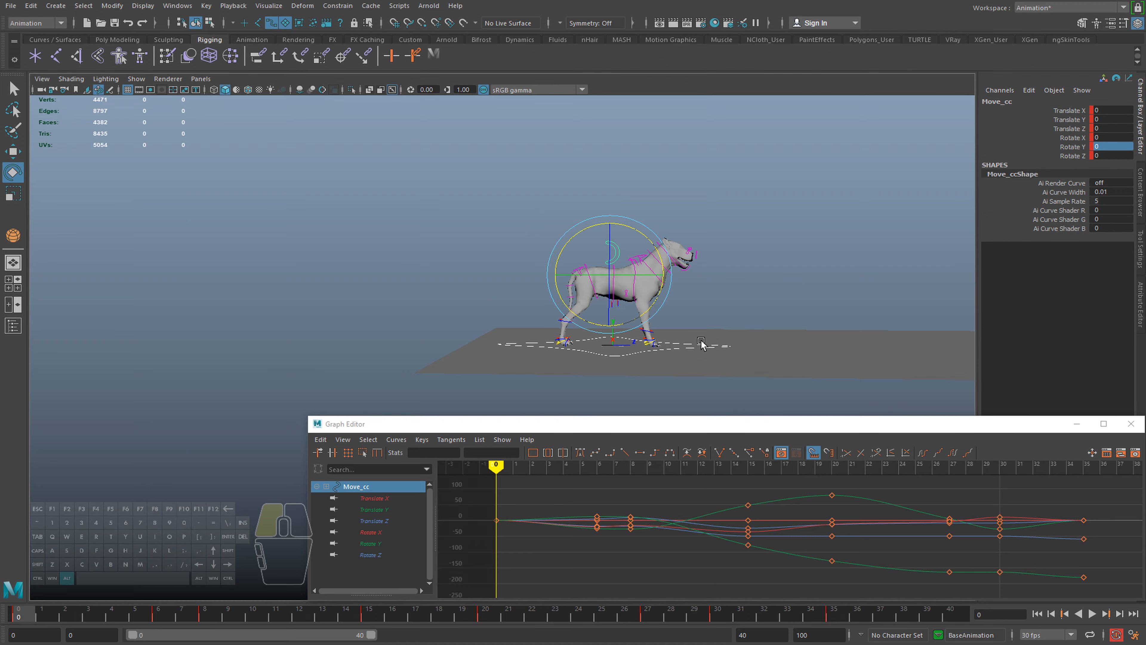
# Play back the jump from above and examine the dog's turn around frames 20 to 25
pyautogui.keyDown('alt'); pyautogui.moveTo(701, 344); pyautogui.dragTo(726, 409); pyautogui.keyUp('alt')
pyautogui.hotkey('alt', 'v')
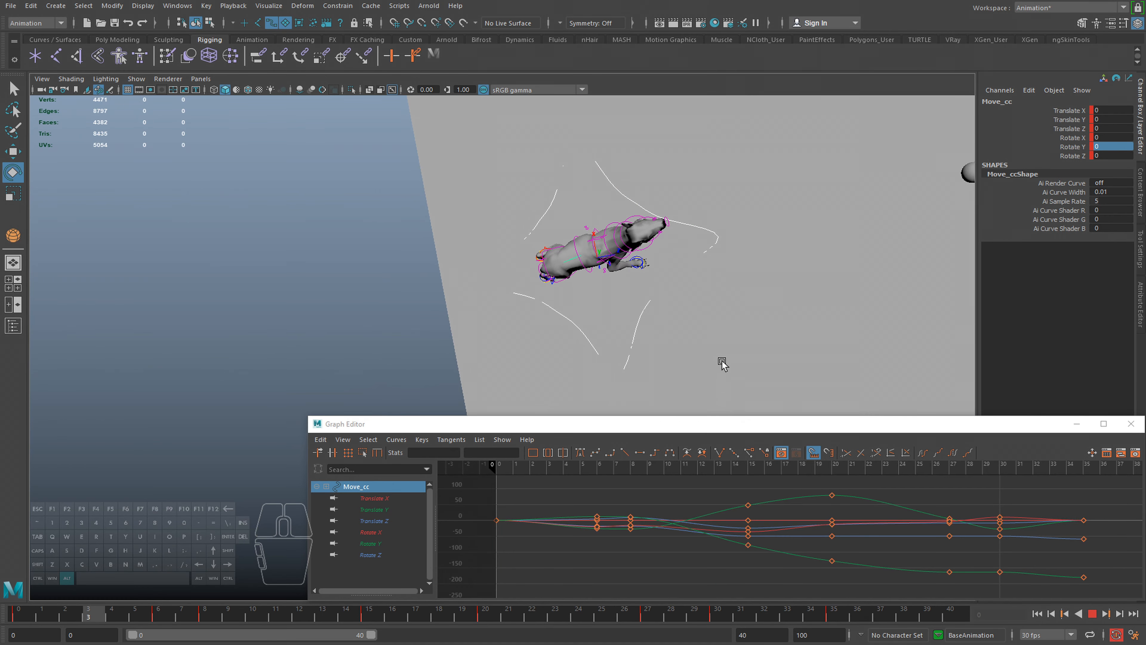
pyautogui.keyDown('alt'); pyautogui.moveTo(719, 353); pyautogui.dragTo(677, 420); pyautogui.keyUp('alt')
pyautogui.hotkey('alt', 'v')
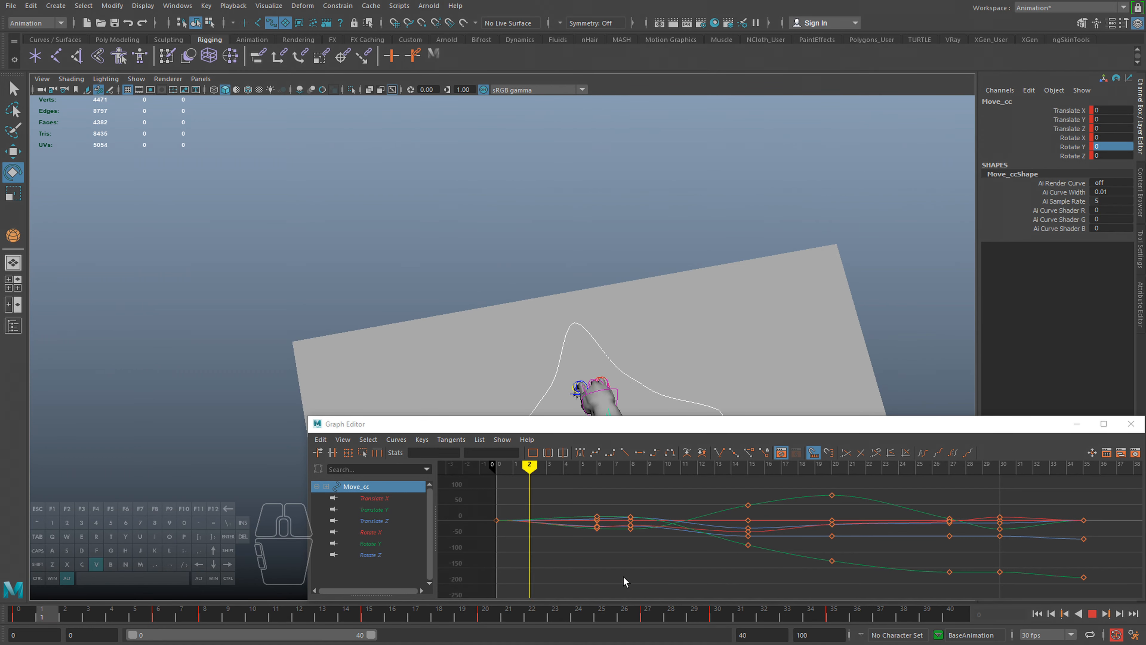
pyautogui.moveTo(604, 615)
pyautogui.mouseDown()
pyautogui.moveTo(562, 621)
pyautogui.moveTo(603, 615)
pyautogui.mouseUp()
pyautogui.keyDown('alt'); pyautogui.moveTo(696, 245); pyautogui.dragTo(625, 280, button='middle'); pyautogui.keyUp('alt')
pyautogui.press('e')
pyautogui.moveTo(559, 297); pyautogui.dragTo(502, 298)
pyautogui.moveTo(513, 609); pyautogui.dragTo(486, 614)
pyautogui.hotkey('alt', 'v')
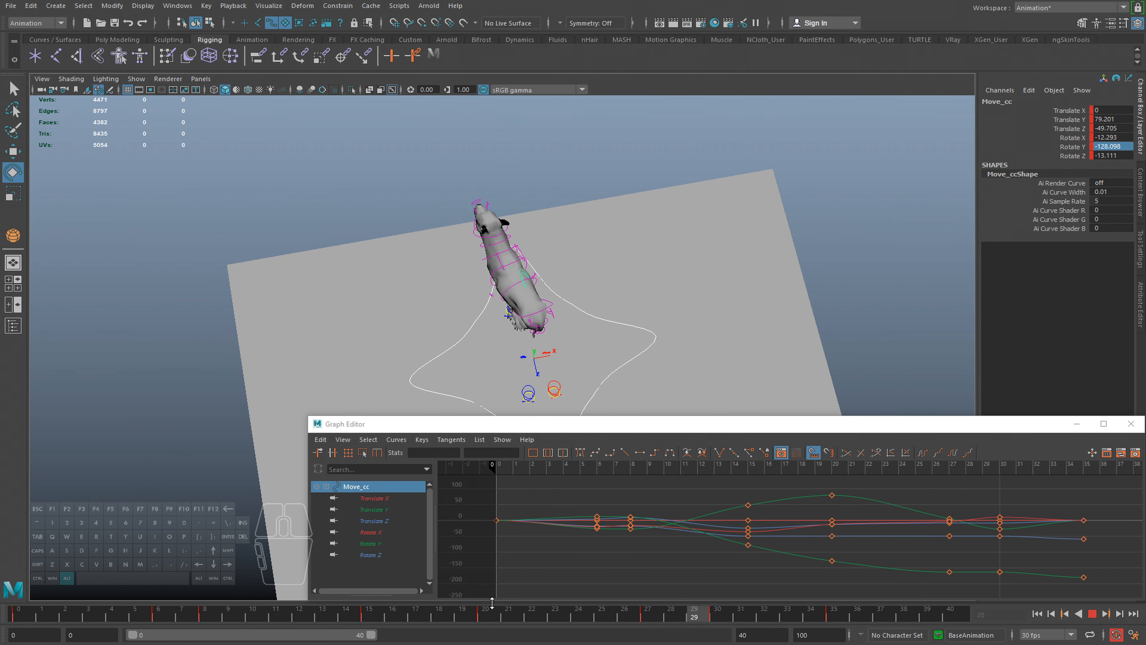
# At frame 30, turn Move_cc to a Rotate Y of about -176.2 in the view from above and replay the landing
pyautogui.click(646, 613)
pyautogui.moveTo(646, 613); pyautogui.dragTo(721, 623)
pyautogui.keyDown('alt'); pyautogui.moveTo(614, 349); pyautogui.dragTo(575, 335); pyautogui.keyUp('alt')
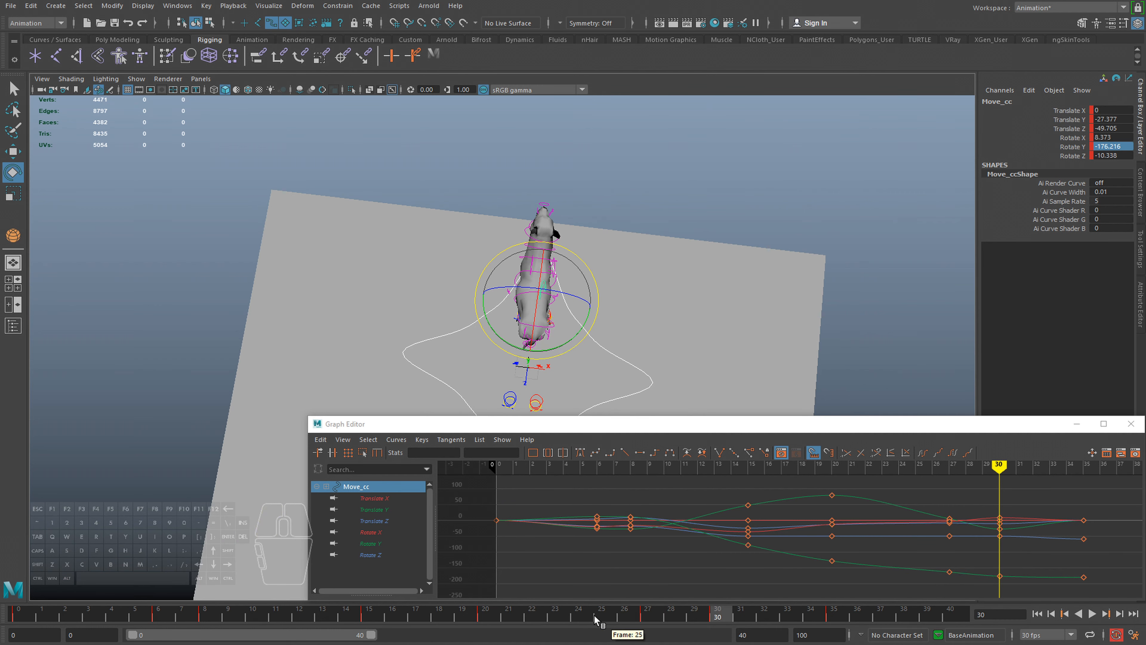
pyautogui.click(574, 619)
pyautogui.hotkey('alt', 'v')
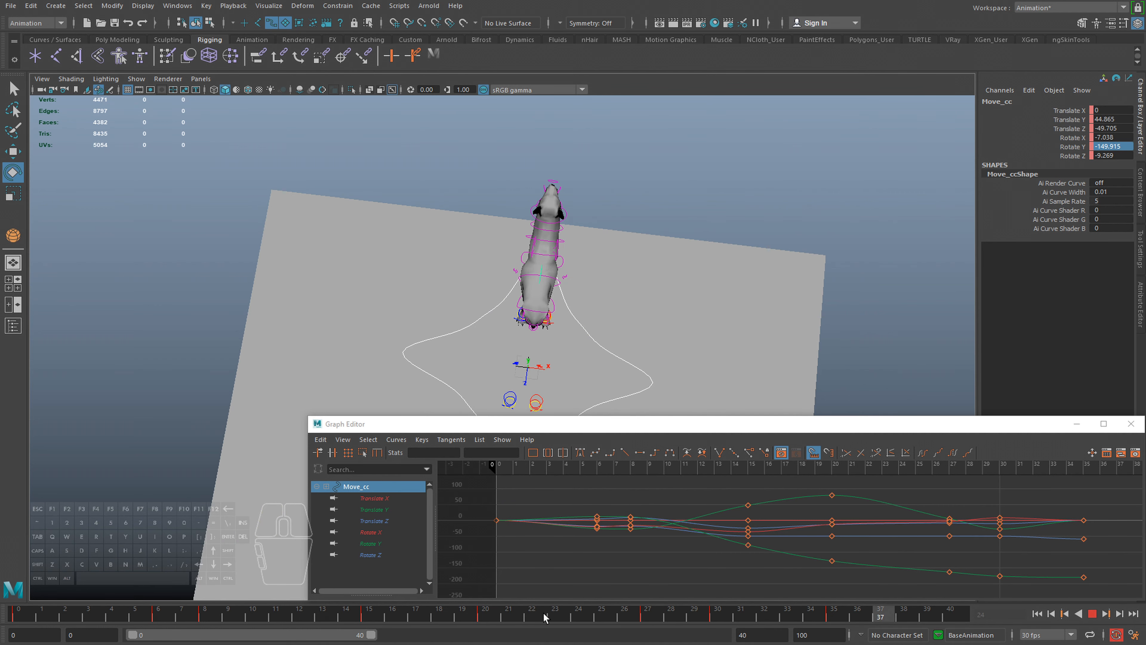
# Refine Move_cc's turn at frame 30 to a Rotate Y of about -184.2 and replay the jump from above and the side
pyautogui.click(729, 615)
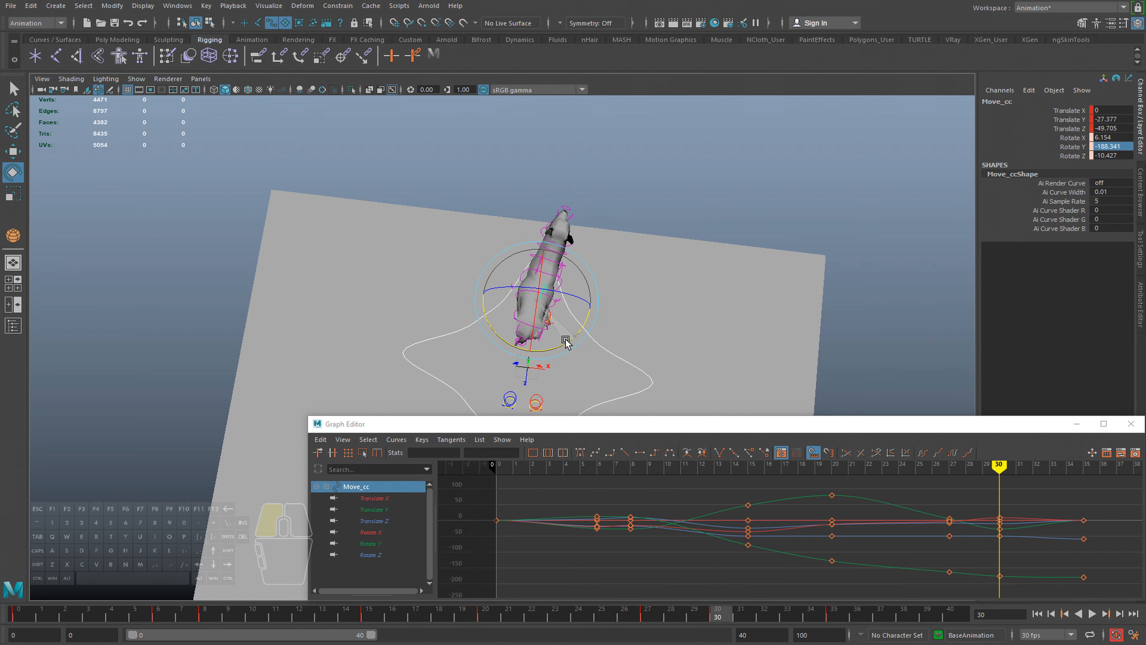
pyautogui.click(570, 616)
pyautogui.hotkey('alt', 'v')
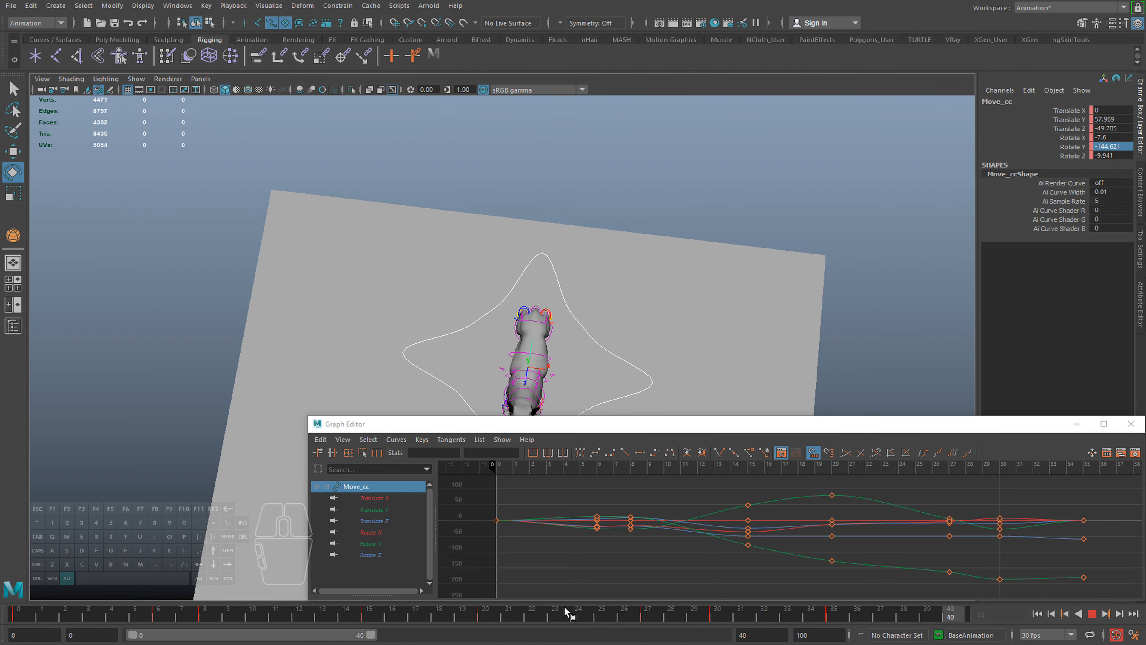
pyautogui.click(712, 616)
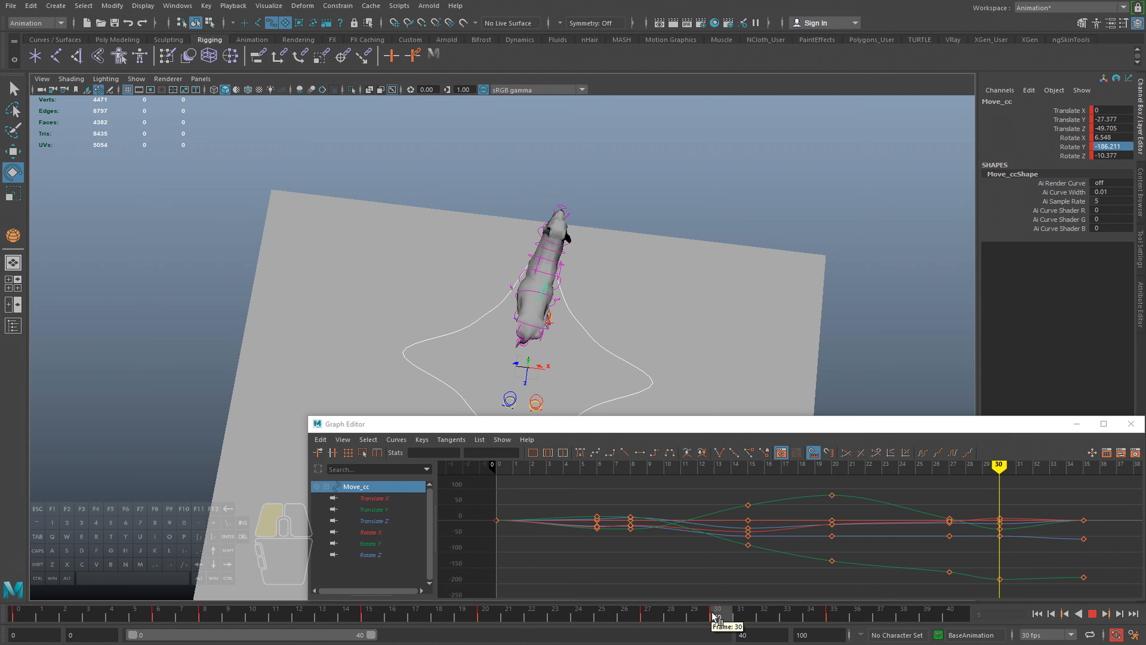
pyautogui.hotkey('alt', 'v')
pyautogui.keyDown('alt'); pyautogui.moveTo(627, 410); pyautogui.dragTo(711, 322); pyautogui.keyUp('alt')
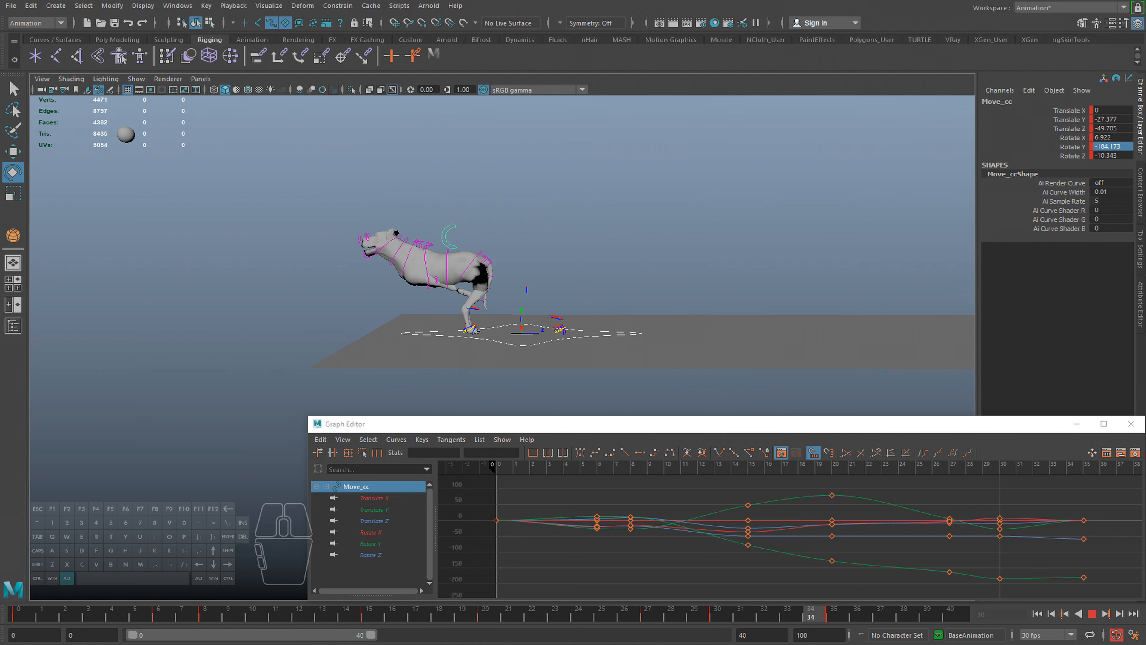
pyautogui.hotkey('alt', 'v')
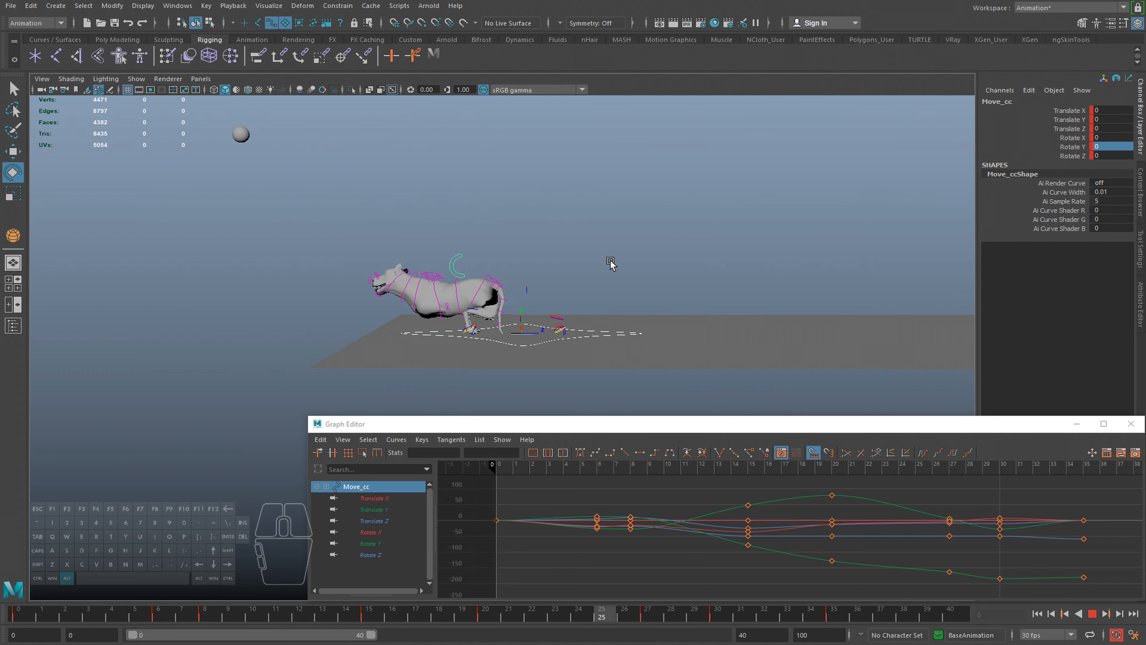
pyautogui.hotkey('alt', 'v')
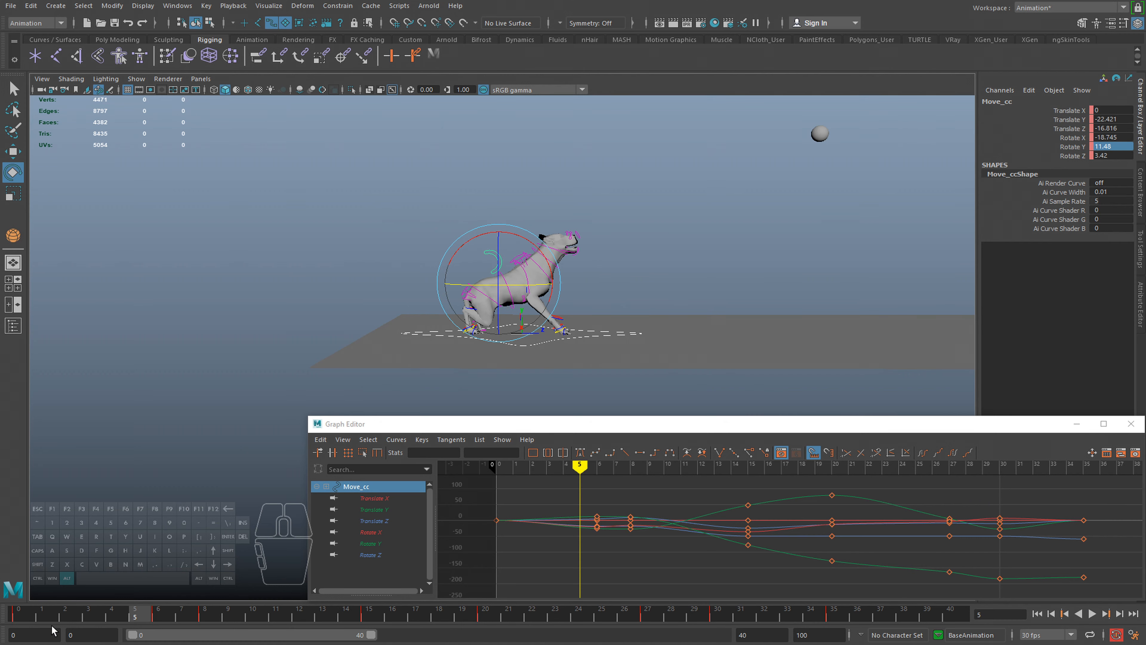
# Examine the crouch and takeoff from behind, above and the side, replaying the jump and scrubbing its first frames
pyautogui.click(74, 612)
pyautogui.moveTo(74, 612); pyautogui.dragTo(2, 573)
pyautogui.keyDown('alt'); pyautogui.moveTo(456, 261); pyautogui.dragTo(604, 274); pyautogui.keyUp('alt')
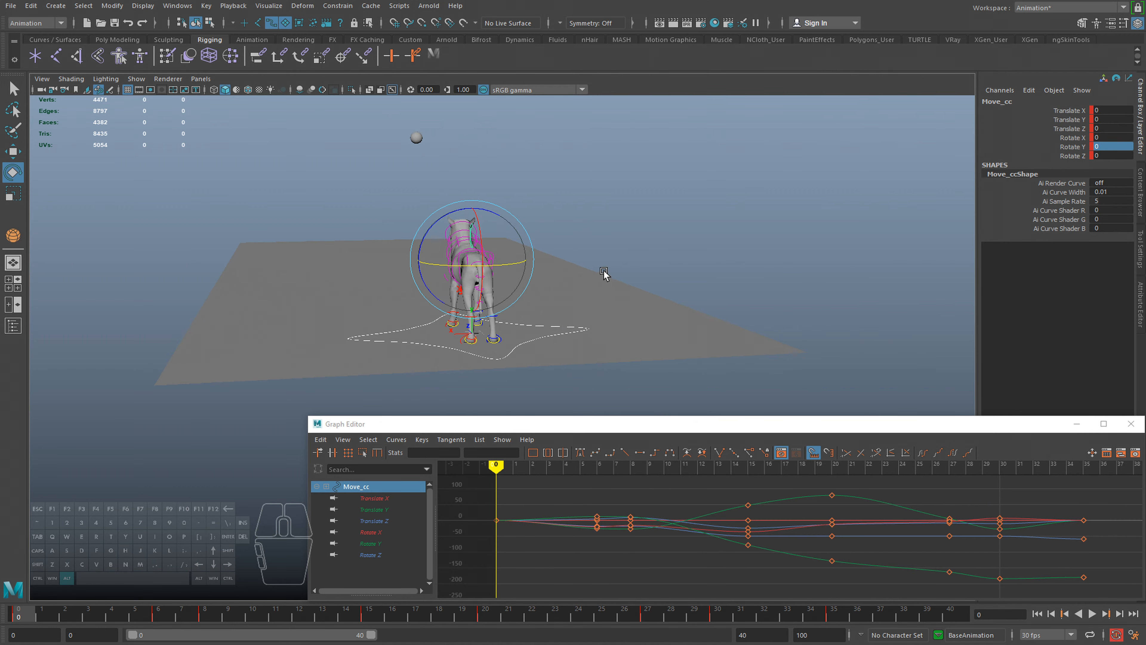
pyautogui.hotkey('alt', 'v')
pyautogui.keyDown('alt'); pyautogui.moveTo(535, 266); pyautogui.dragTo(542, 353); pyautogui.keyUp('alt')
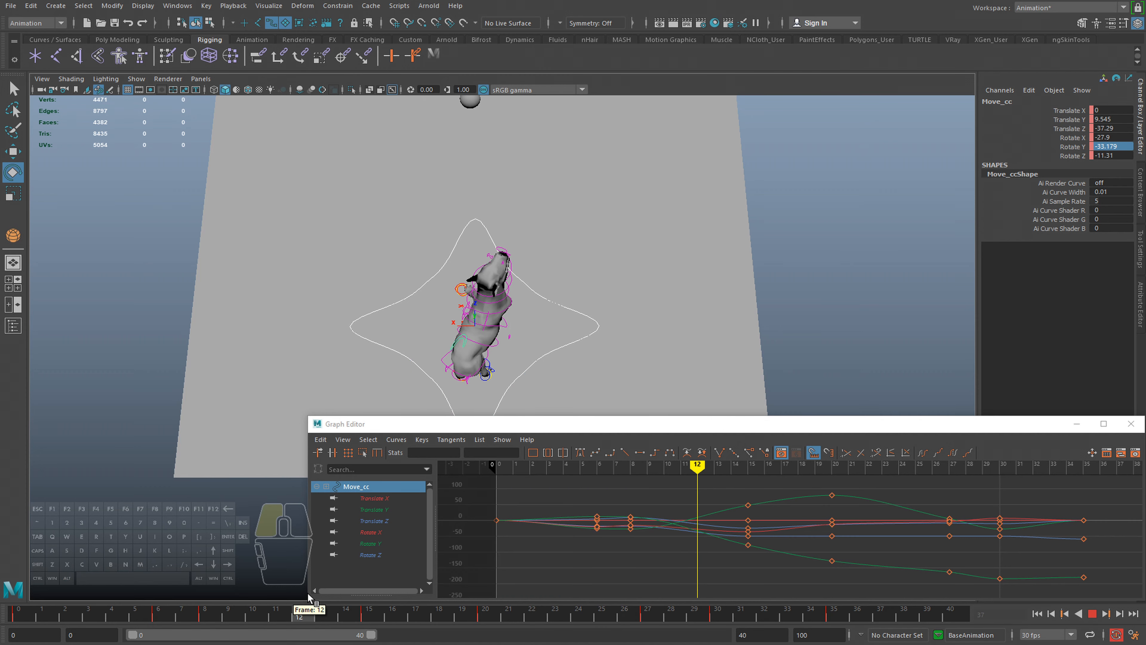
pyautogui.click(161, 615)
pyautogui.keyDown('alt'); pyautogui.moveTo(540, 297); pyautogui.dragTo(425, 246); pyautogui.keyUp('alt')
pyautogui.hotkey('alt', 'v')
pyautogui.hotkey('alt', 'v')
pyautogui.moveTo(65, 615); pyautogui.dragTo(139, 615)
pyautogui.keyDown('alt'); pyautogui.moveTo(327, 408); pyautogui.dragTo(385, 278); pyautogui.keyUp('alt')
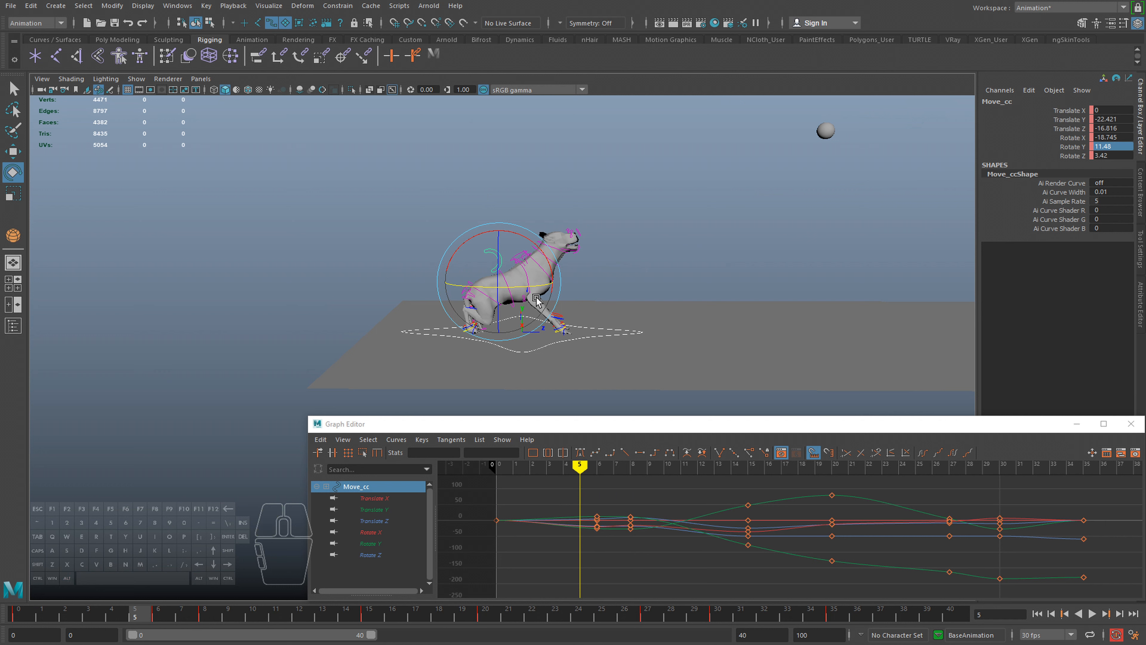
# At frame 6, move Move_cc forward to a Translate Z of about -9.8
pyautogui.click(159, 617)
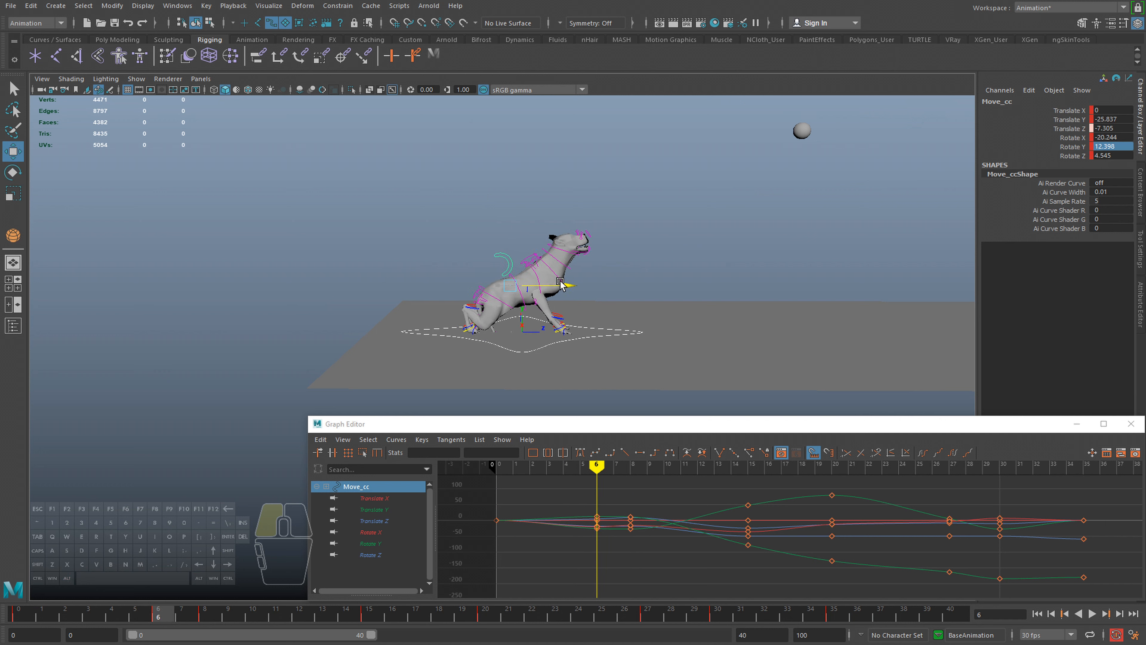
pyautogui.keyDown('alt'); pyautogui.moveTo(387, 359); pyautogui.dragTo(440, 235); pyautogui.keyUp('alt')
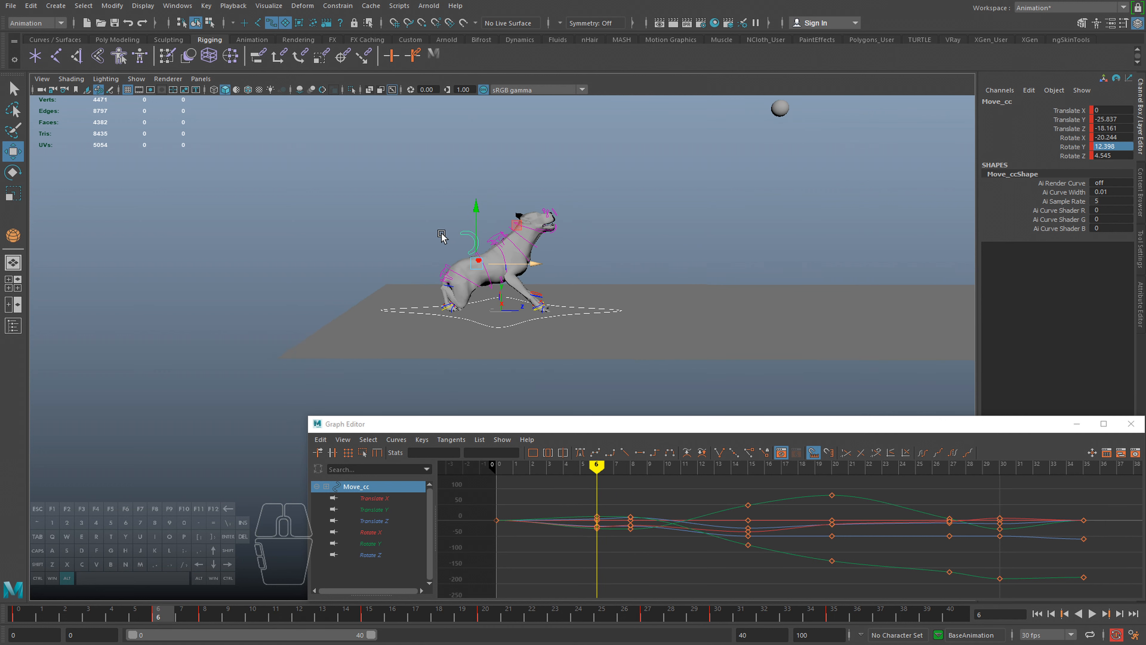
pyautogui.keyDown('alt'); pyautogui.moveTo(440, 236); pyautogui.dragTo(541, 316, button='right'); pyautogui.keyUp('alt')
pyautogui.keyDown('alt'); pyautogui.moveTo(542, 316); pyautogui.dragTo(555, 289); pyautogui.keyUp('alt')
pyautogui.keyDown('alt'); pyautogui.moveTo(549, 278); pyautogui.dragTo(543, 325, button='middle'); pyautogui.keyUp('alt')
pyautogui.keyDown('alt'); pyautogui.moveTo(542, 325); pyautogui.dragTo(397, 468); pyautogui.keyUp('alt')
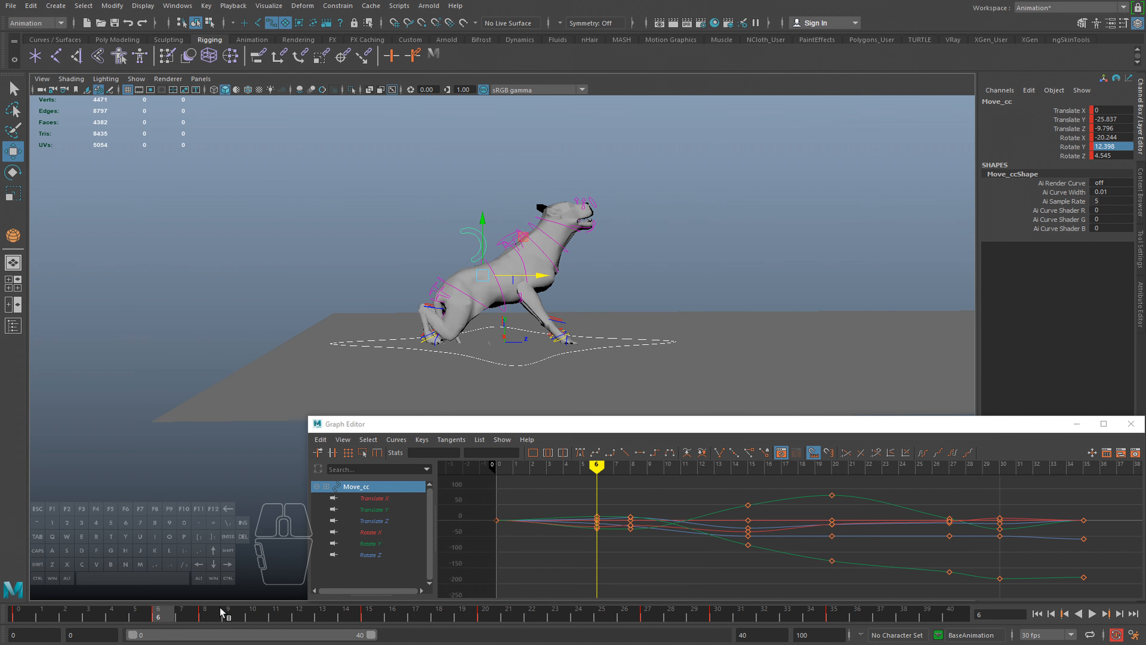
# At frame 8, adjust Move_cc's Translate Z to about -12.5 and replay the takeoff
pyautogui.moveTo(221, 614); pyautogui.dragTo(211, 618)
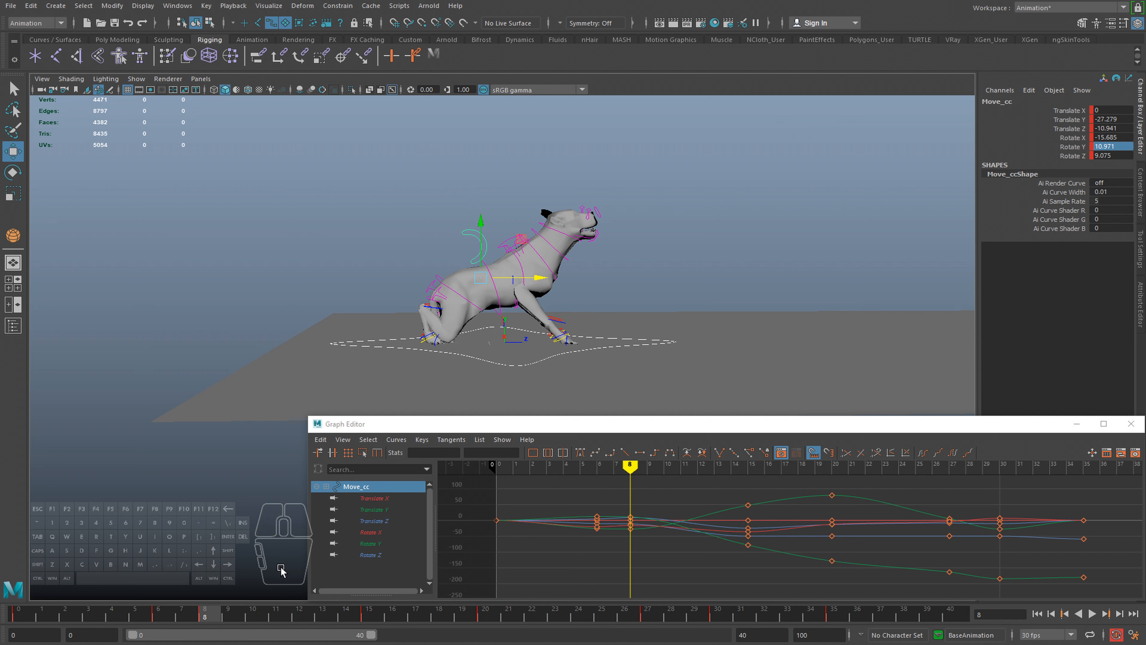
pyautogui.click(33, 614)
pyautogui.hotkey('alt', 'v')
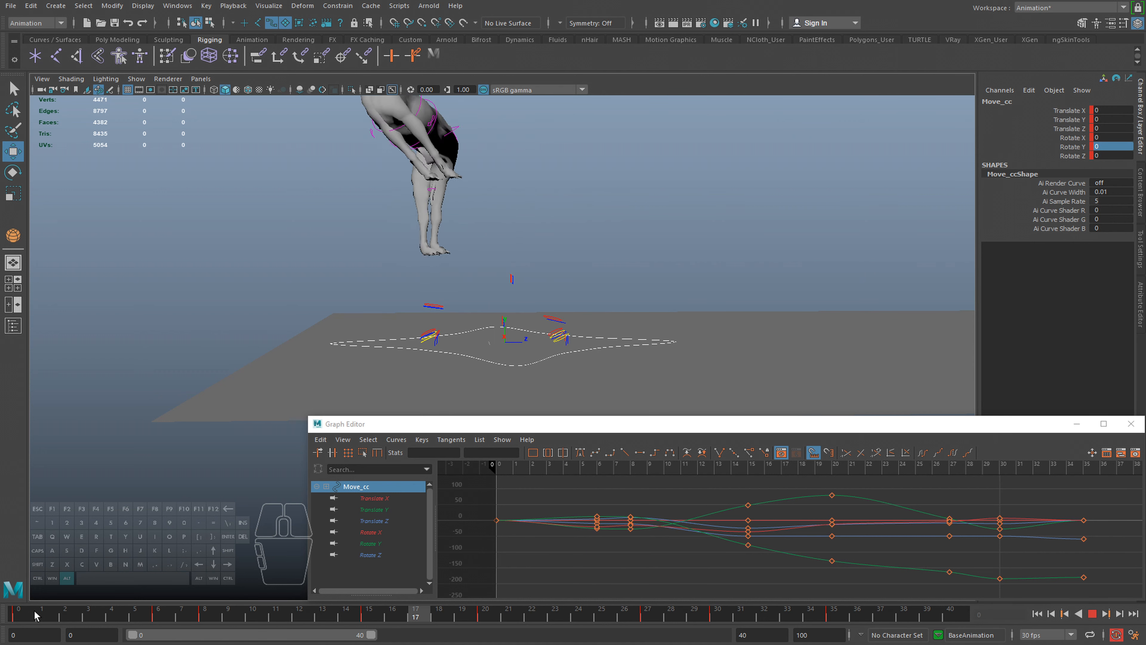
pyautogui.moveTo(102, 614); pyautogui.dragTo(203, 612)
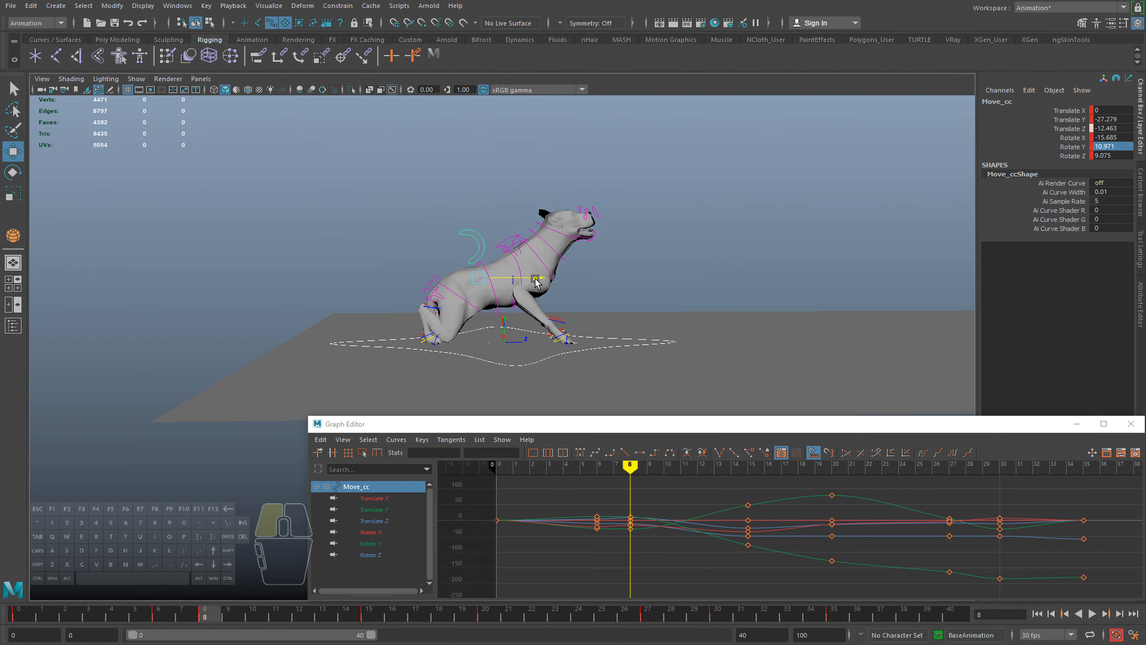
pyautogui.hotkey('alt', 'v')
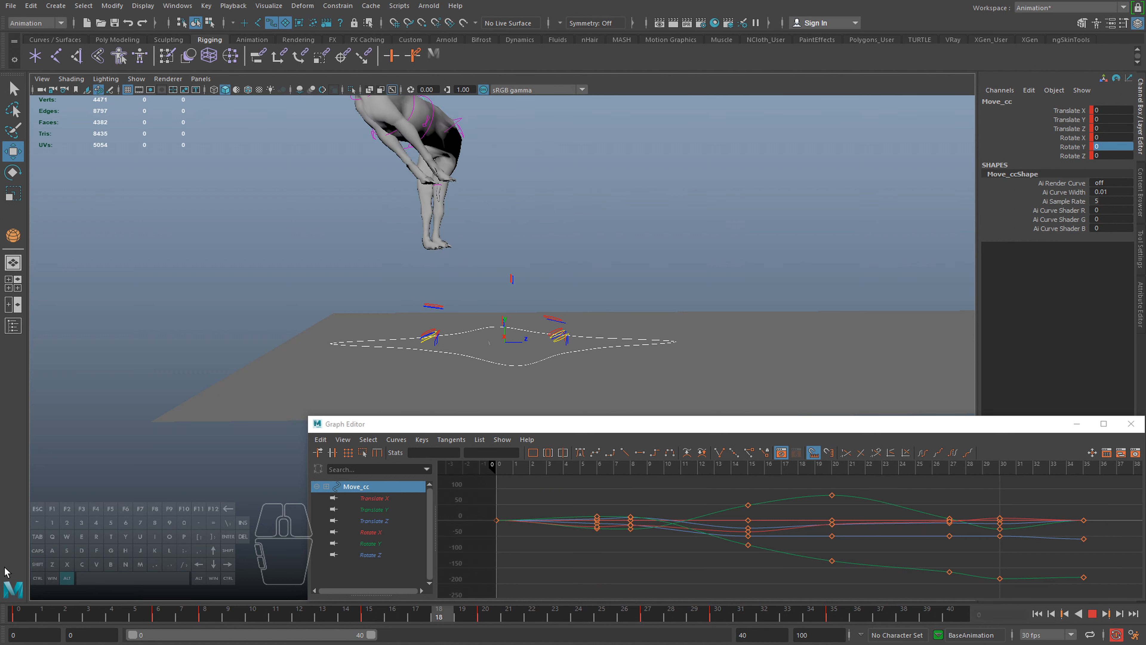
# At frame 6, adjust Move_cc's Translate Y to about -24.4 and replay the jump
pyautogui.moveTo(121, 625); pyautogui.dragTo(158, 615)
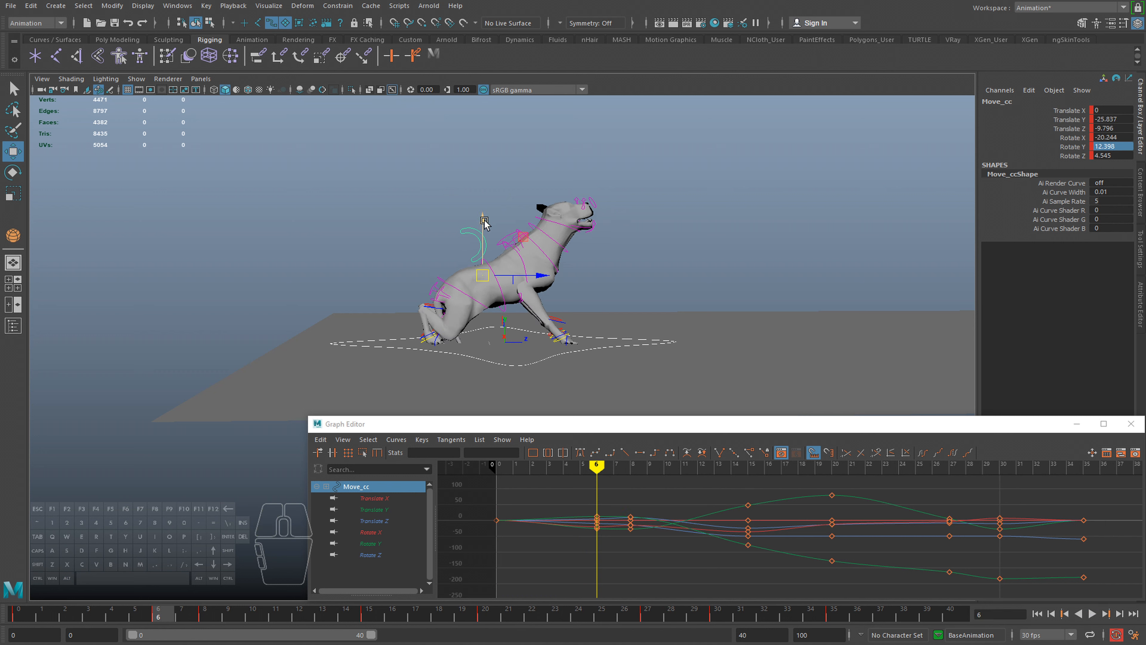
pyautogui.hotkey('alt', 'v')
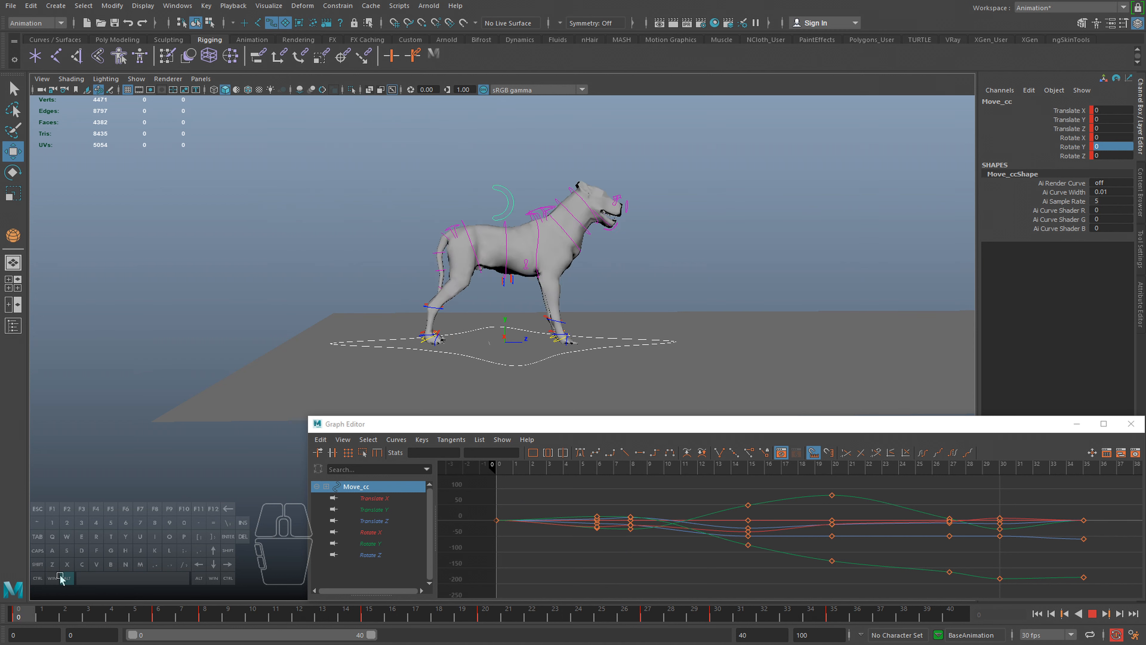
pyautogui.hotkey('alt', 'v')
# At frame 8, move Move_cc forward to a Translate Z of about -6 and replay the takeoff
pyautogui.moveTo(51, 612); pyautogui.dragTo(205, 629)
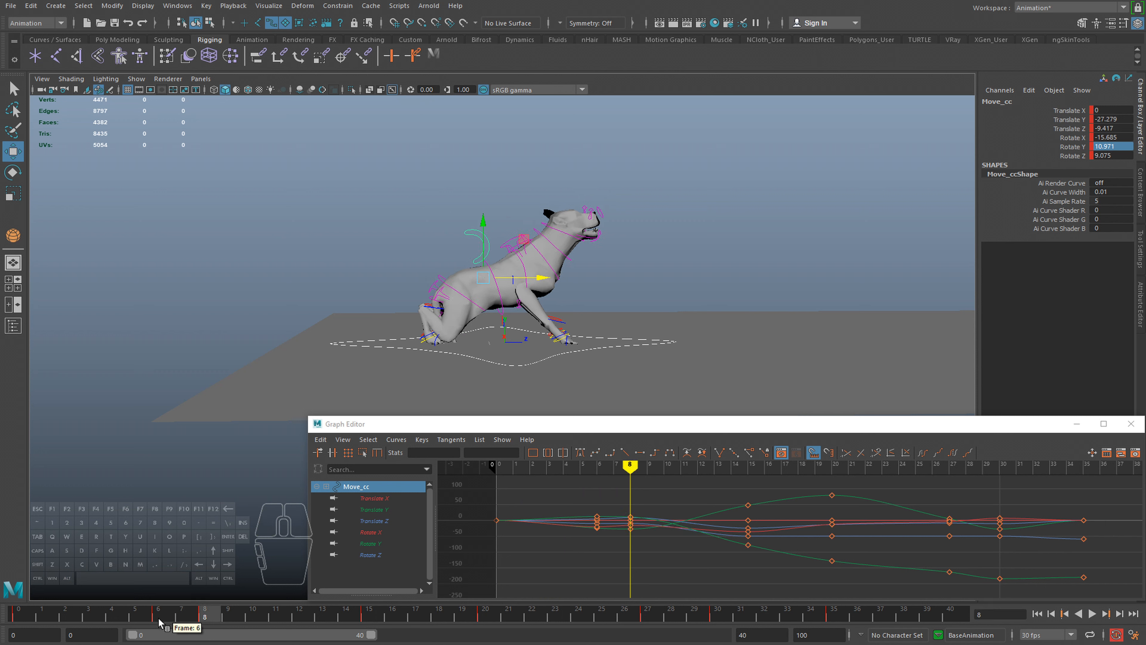
pyautogui.hotkey('alt', 'v')
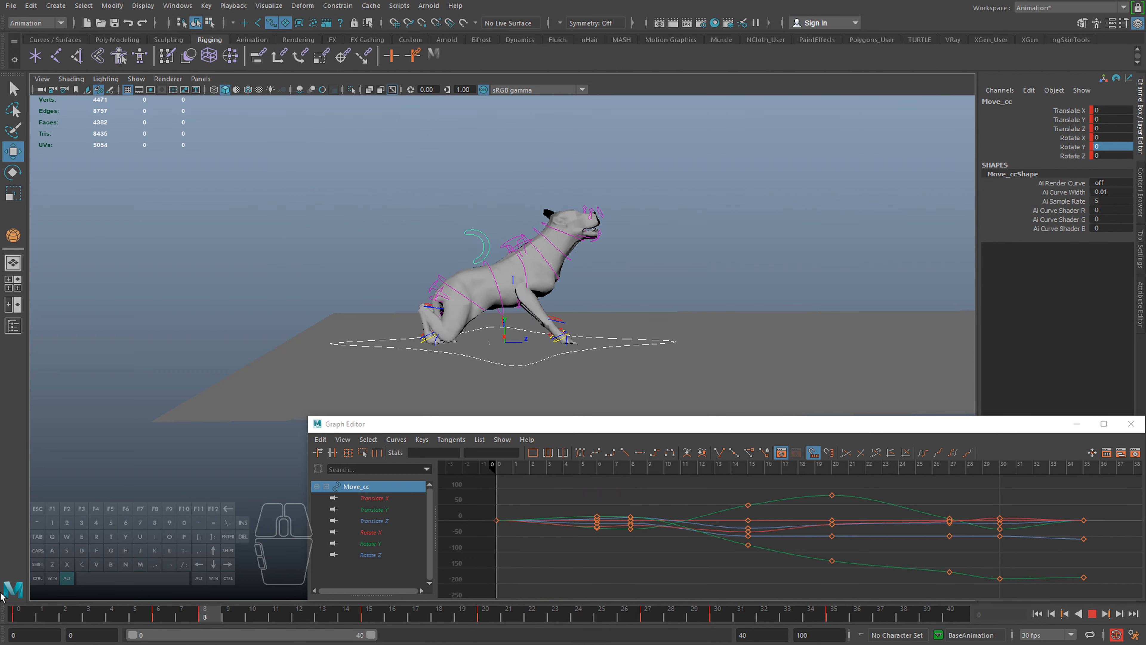
pyautogui.moveTo(94, 622); pyautogui.dragTo(206, 613)
pyautogui.moveTo(544, 277); pyautogui.dragTo(549, 281)
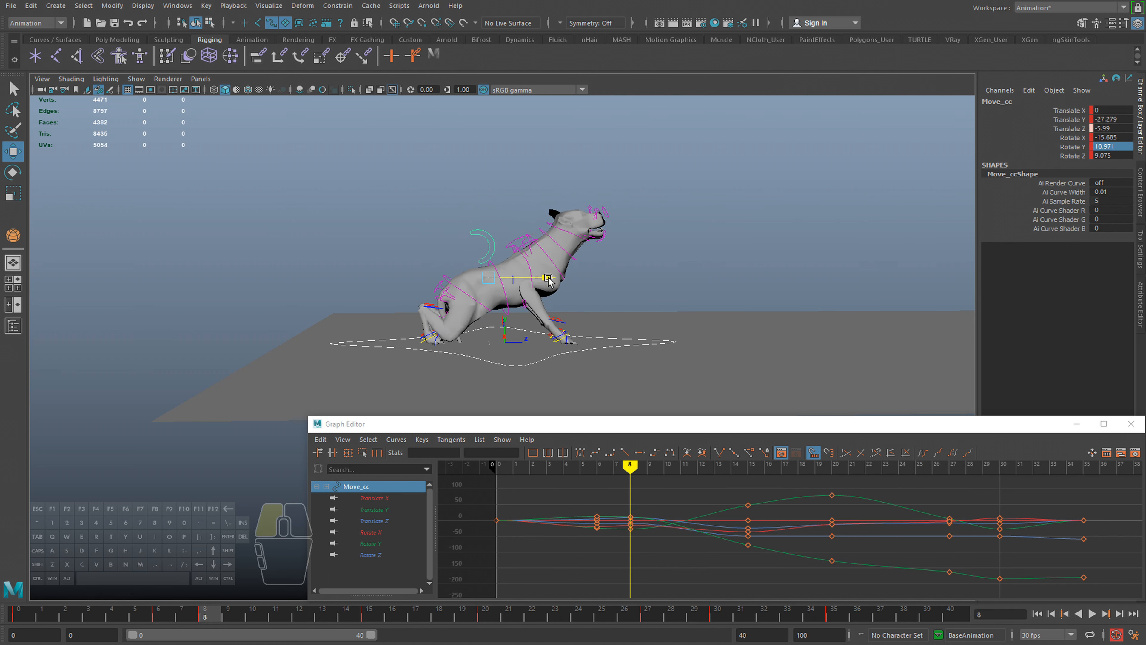
pyautogui.moveTo(182, 613); pyautogui.dragTo(64, 608)
pyautogui.hotkey('alt', 'v')
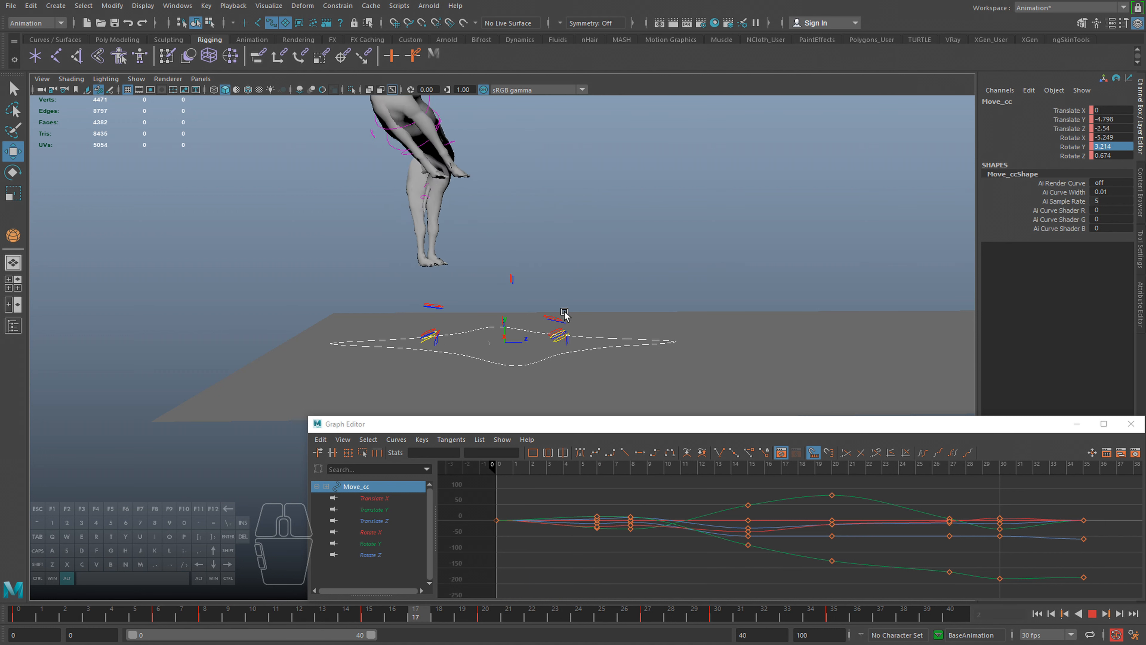
pyautogui.hotkey('alt', 'v')
# At frame 6, move Move_cc forward to a Translate Z of about -7.4, then check frame 8 and replay the jump
pyautogui.moveTo(211, 626); pyautogui.dragTo(302, 614)
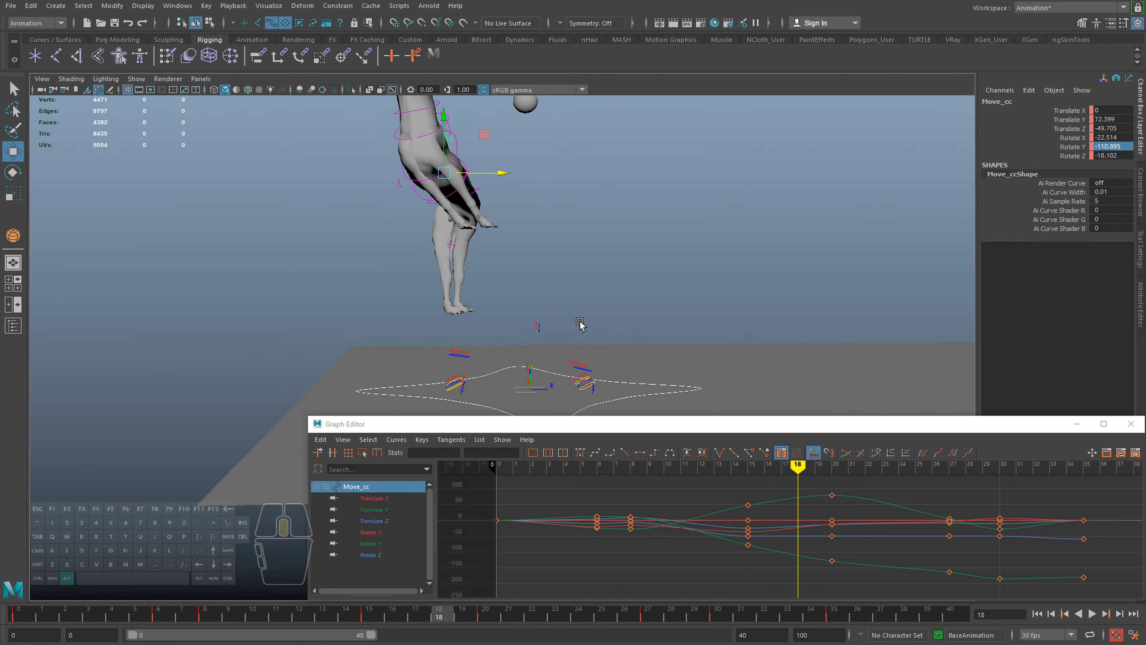
pyautogui.hotkey('alt', 'v')
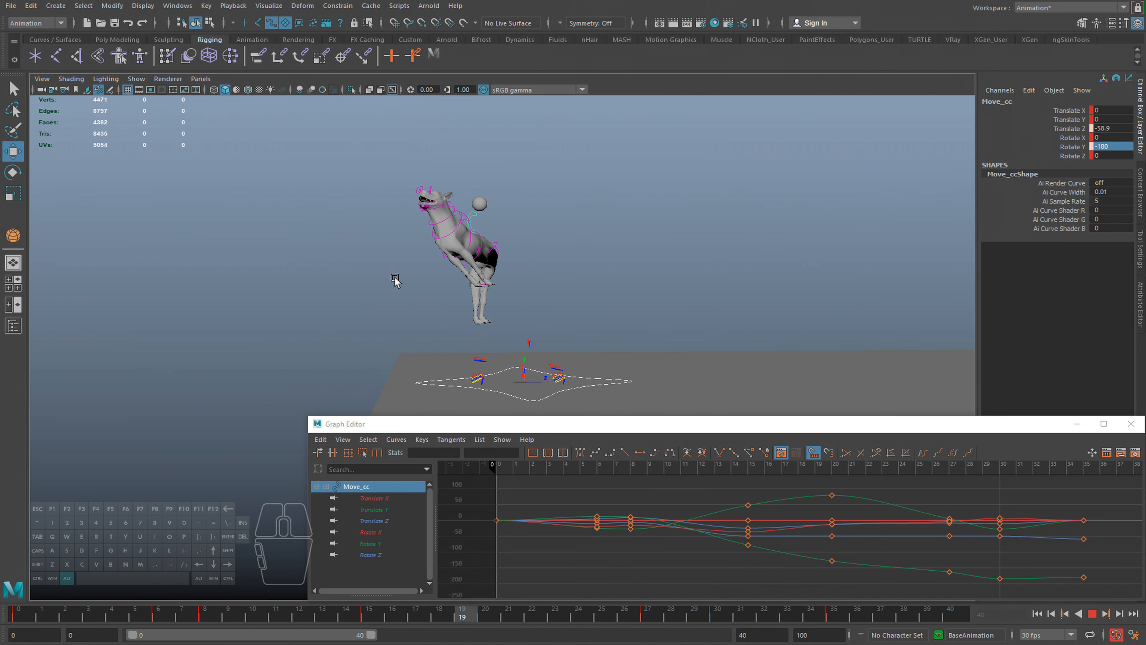
pyautogui.moveTo(111, 617); pyautogui.dragTo(158, 615)
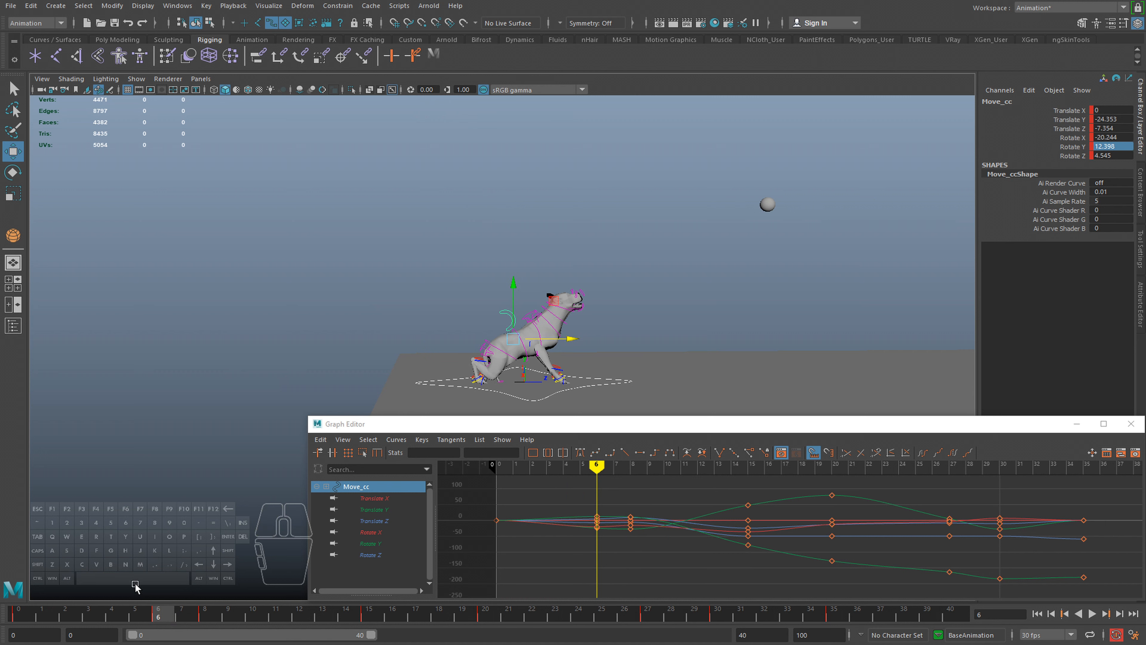
pyautogui.click(50, 615)
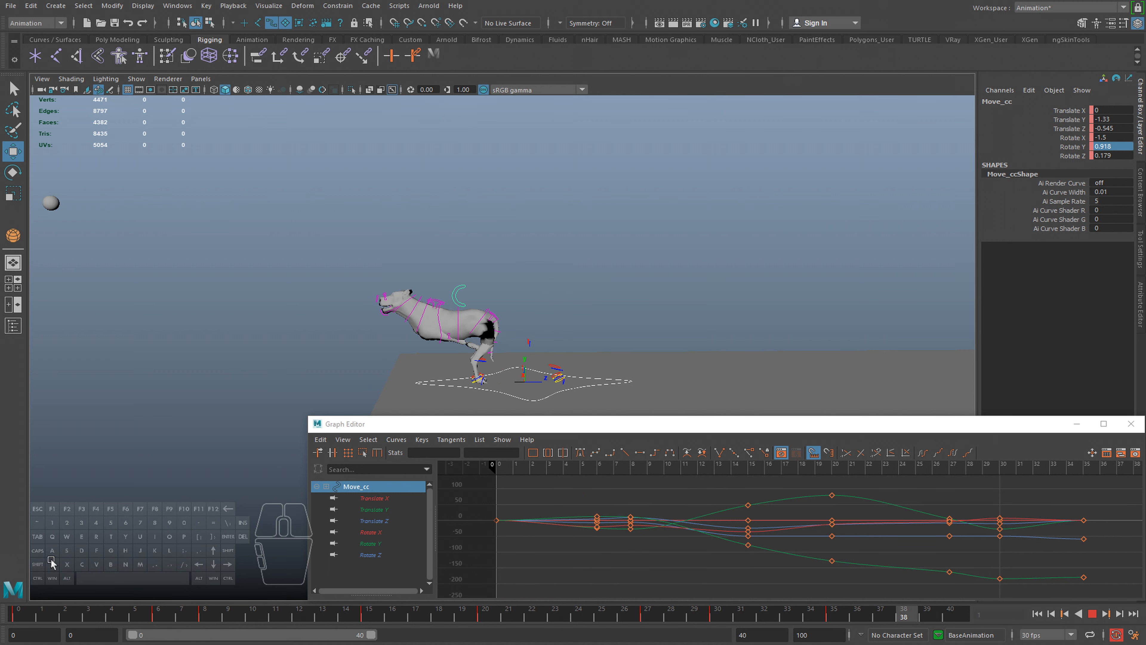
pyautogui.hotkey('alt', 'v')
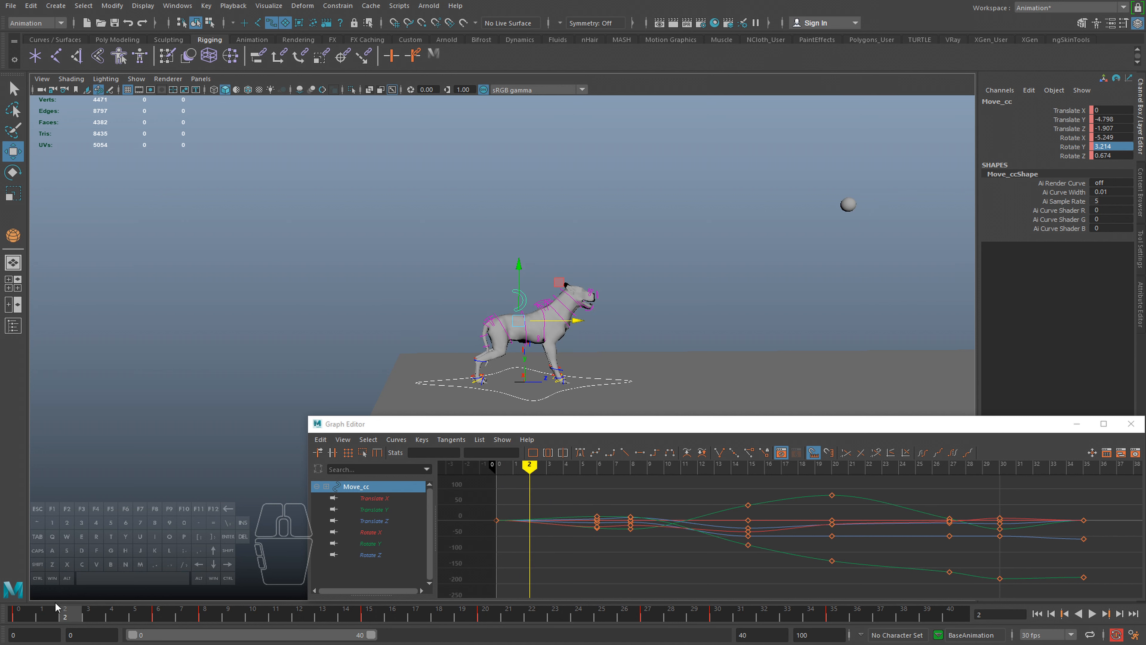
pyautogui.moveTo(56, 606); pyautogui.dragTo(202, 621)
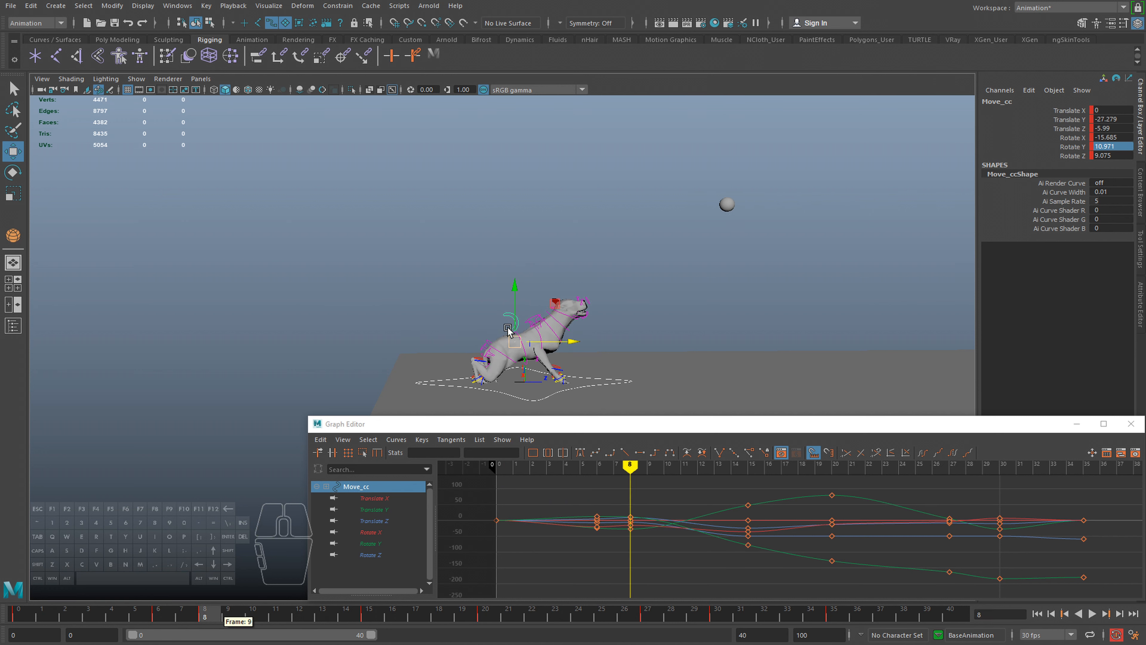
pyautogui.hotkey('alt', 'v')
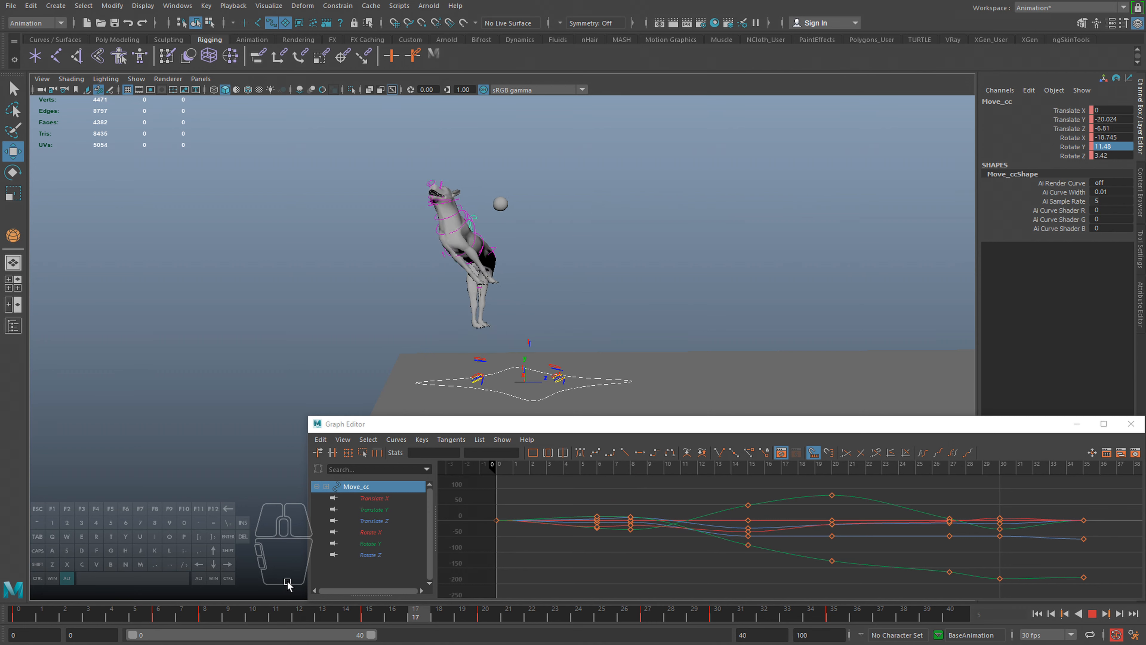
# Examine the front feet up close during the crouch, selecting both front foot controls and scrubbing between frames 0 and 6
pyautogui.moveTo(211, 613); pyautogui.dragTo(22, 616)
pyautogui.press('f')
pyautogui.keyDown('alt'); pyautogui.moveTo(579, 277); pyautogui.dragTo(474, 309, button='right'); pyautogui.keyUp('alt')
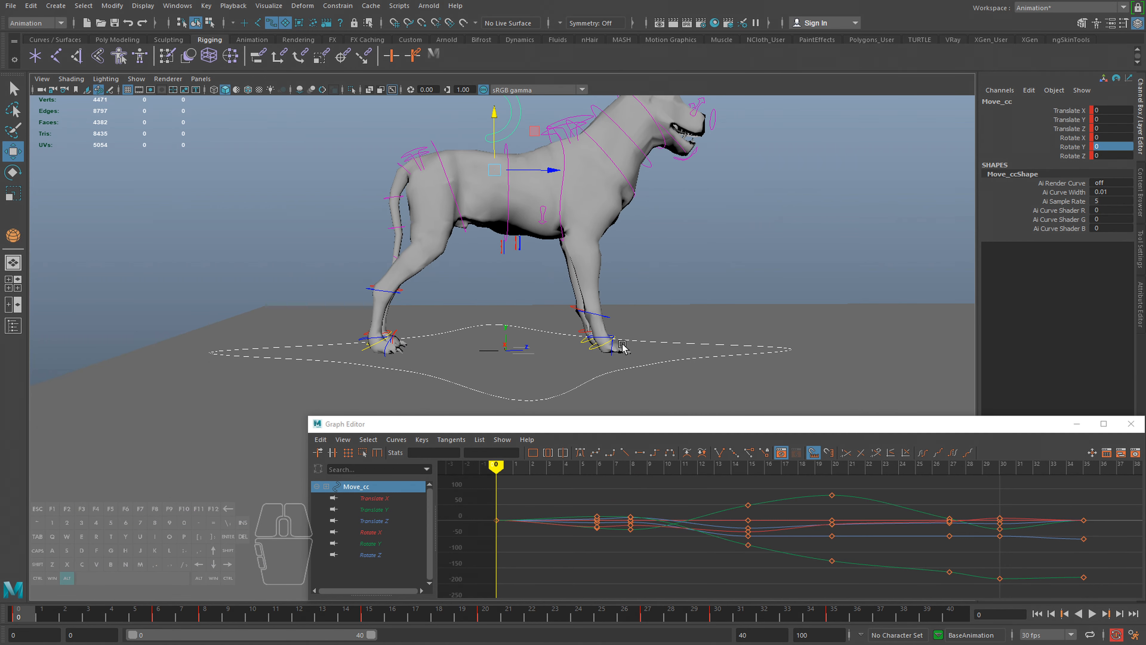
pyautogui.moveTo(42, 615)
pyautogui.mouseDown()
pyautogui.moveTo(401, 610)
pyautogui.moveTo(65, 614)
pyautogui.mouseUp()
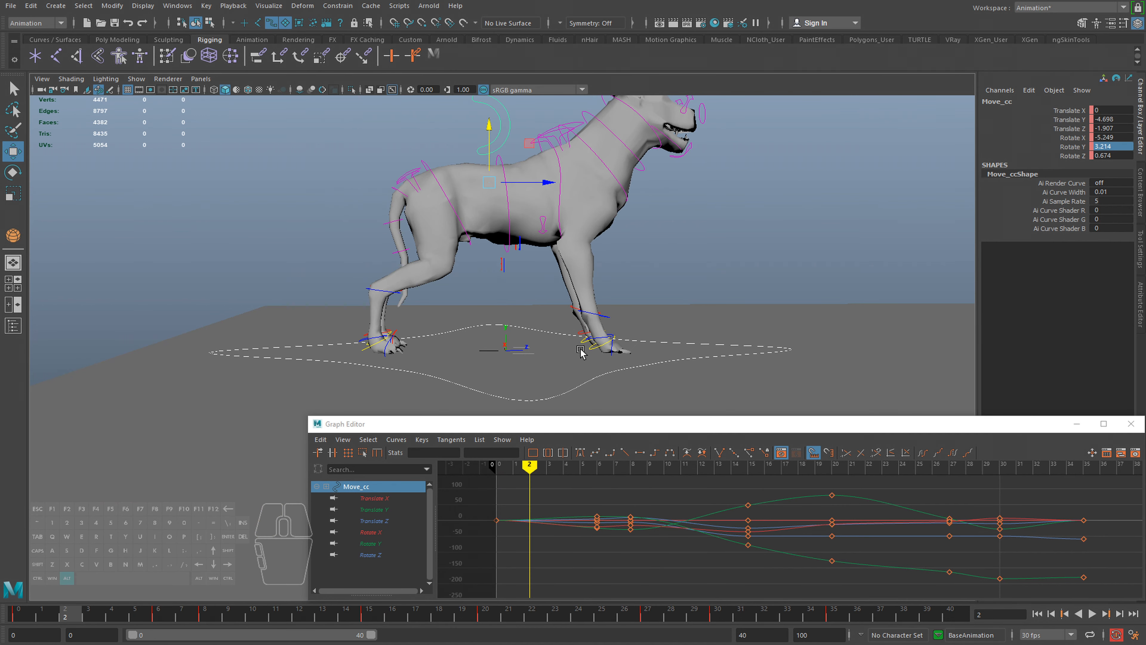
pyautogui.click(569, 307)
pyautogui.keyDown('shift'); pyautogui.click(589, 312); pyautogui.keyUp('shift')
pyautogui.keyDown('alt'); pyautogui.moveTo(564, 354); pyautogui.dragTo(552, 363, button='middle'); pyautogui.keyUp('alt')
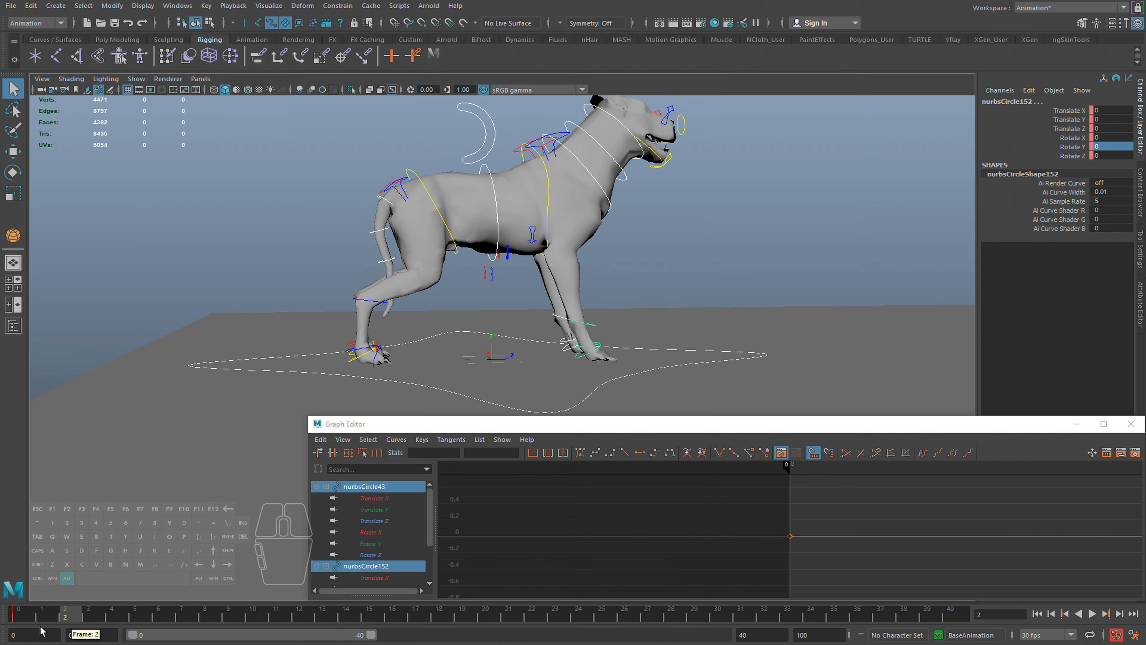
pyautogui.hotkey('alt', 'v')
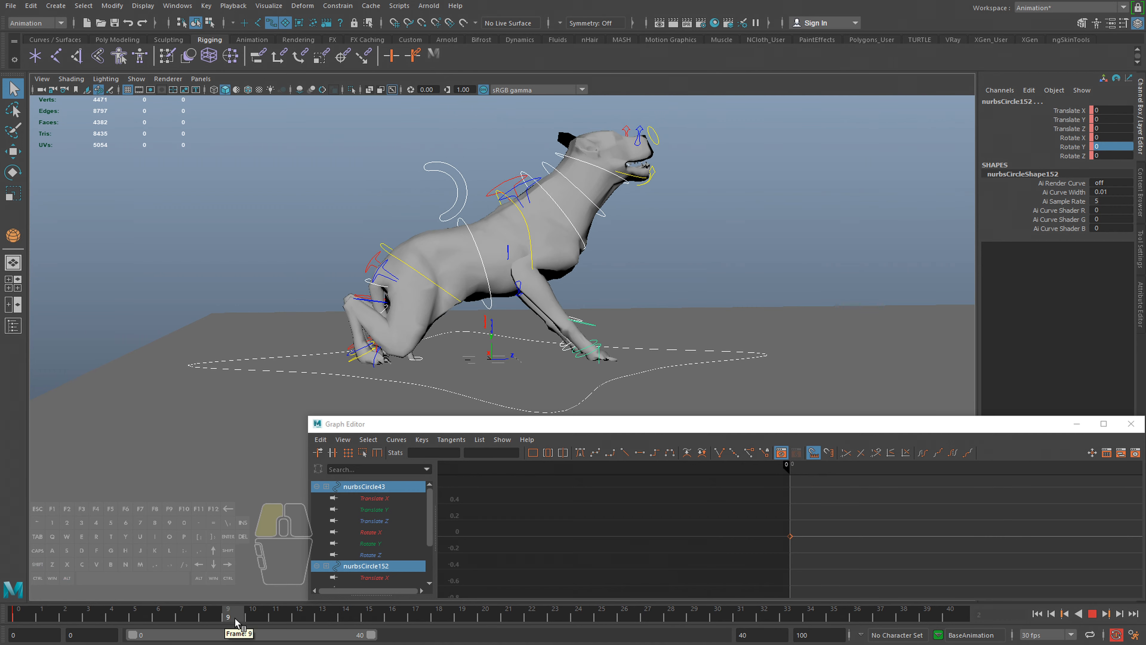
pyautogui.moveTo(65, 610); pyautogui.dragTo(157, 613)
# Select both front paws' nurbsCircle6 controls and rotate them at frame 9 to a Rotate X of about -53.6
pyautogui.keyDown('alt'); pyautogui.moveTo(468, 338); pyautogui.dragTo(388, 316, button='middle'); pyautogui.keyUp('alt')
pyautogui.keyDown('alt'); pyautogui.moveTo(388, 316); pyautogui.dragTo(560, 315, button='right'); pyautogui.keyUp('alt')
pyautogui.keyDown('alt'); pyautogui.moveTo(561, 315); pyautogui.dragTo(533, 310); pyautogui.keyUp('alt')
pyautogui.click(538, 314)
pyautogui.keyDown('shift'); pyautogui.click(558, 299); pyautogui.keyUp('shift')
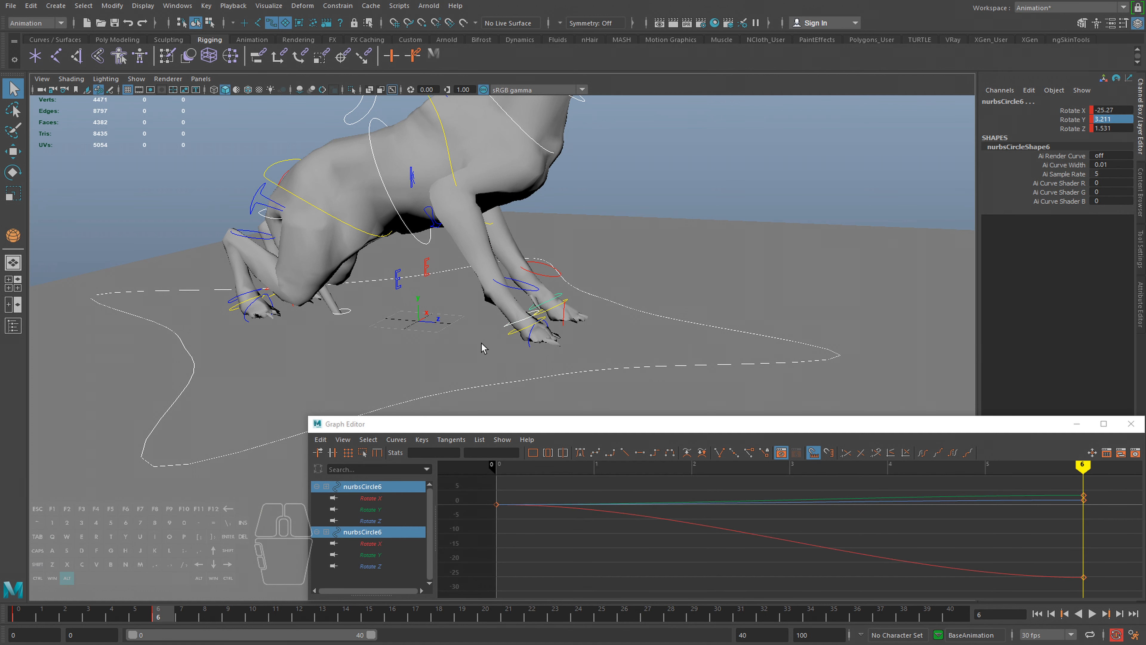
pyautogui.keyDown('alt'); pyautogui.moveTo(484, 348); pyautogui.dragTo(526, 333); pyautogui.keyUp('alt')
pyautogui.hotkey('alt', 'v')
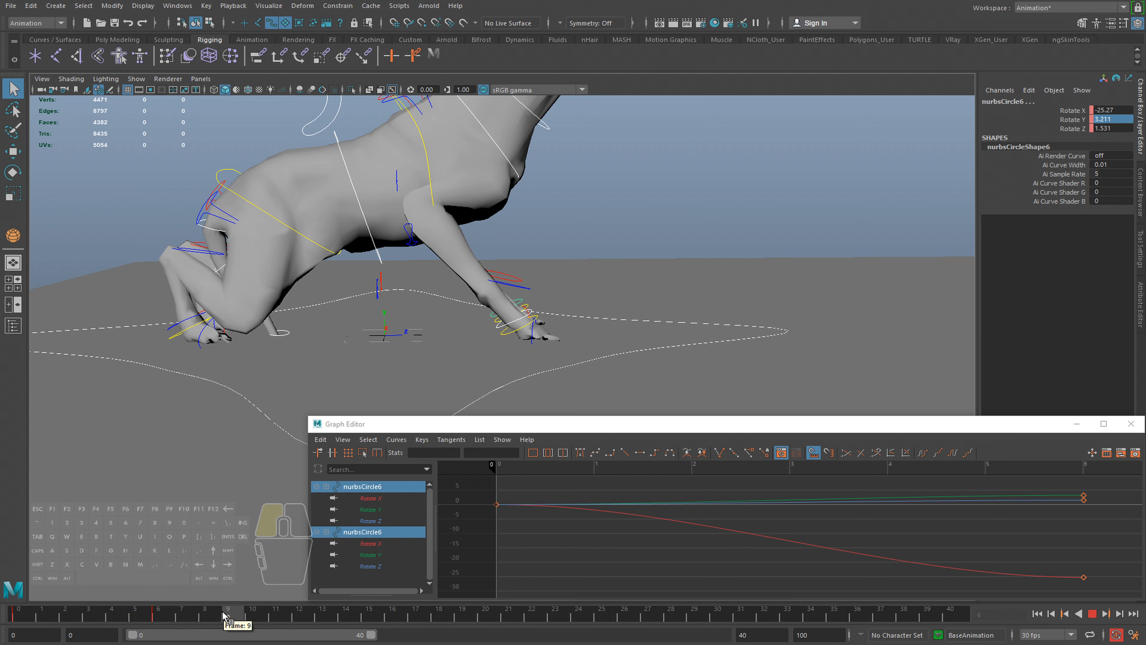
pyautogui.moveTo(241, 616); pyautogui.dragTo(252, 615)
pyautogui.press('e')
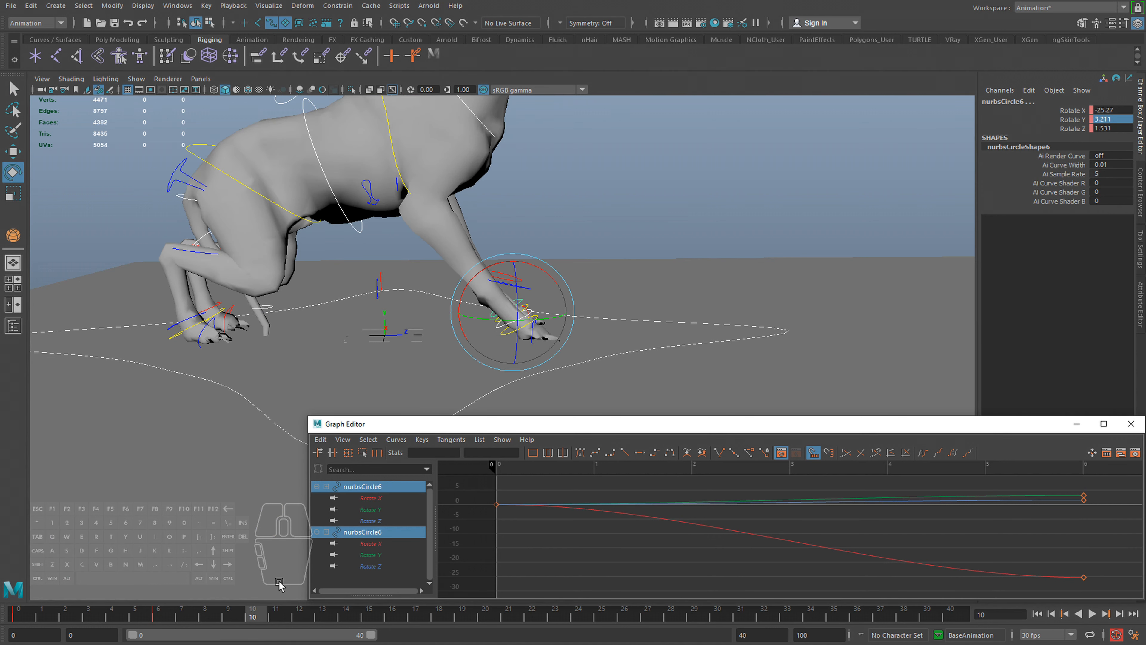
pyautogui.hotkey('alt', ',')
pyautogui.moveTo(545, 278)
pyautogui.mouseDown()
pyautogui.moveTo(525, 275)
pyautogui.moveTo(552, 279)
pyautogui.mouseUp()
# Try rotating the front paw control nurbsCircle39 at frame 9, undo the rotations and return to both nurbsCircle6 controls
pyautogui.press('q')
pyautogui.click(529, 326)
pyautogui.press('e')
pyautogui.click(533, 334)
pyautogui.press('q')
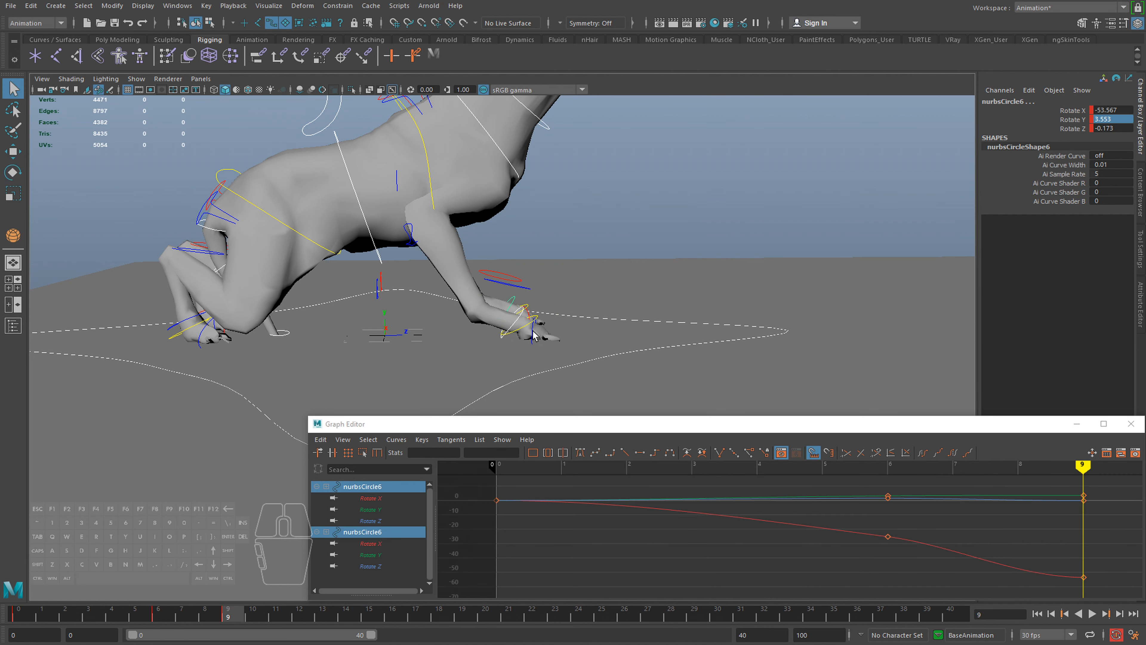
pyautogui.click(537, 326)
pyautogui.press('e')
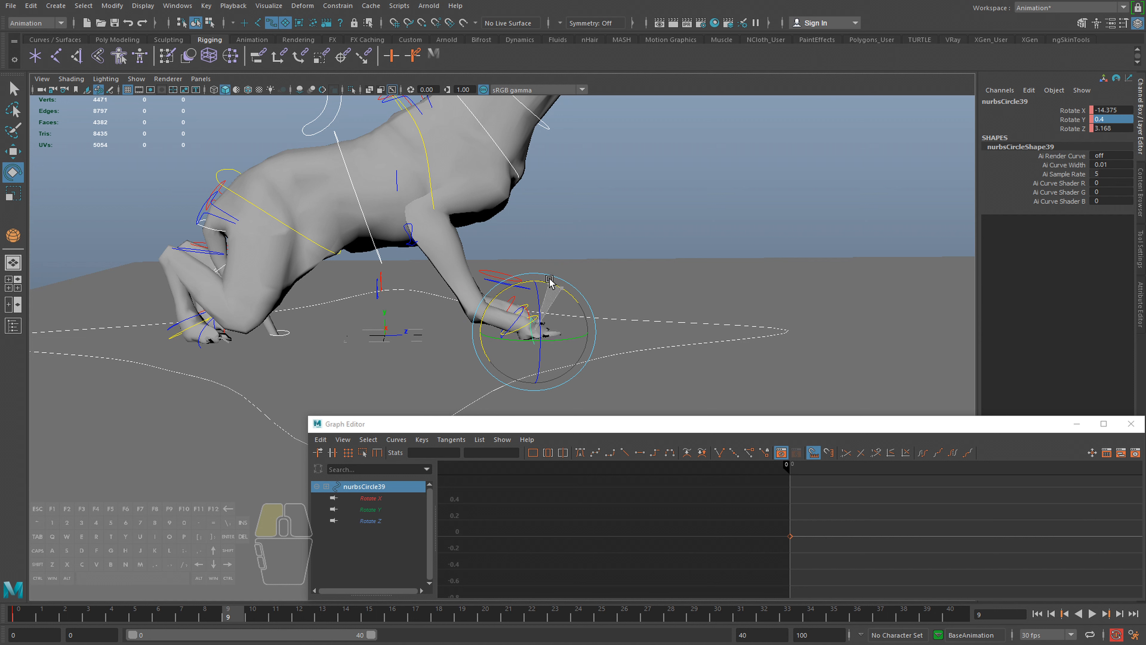
pyautogui.moveTo(549, 279); pyautogui.dragTo(529, 328)
pyautogui.hotkey('ctrl', 'z')
pyautogui.press('q')
pyautogui.press('q')
pyautogui.press('e')
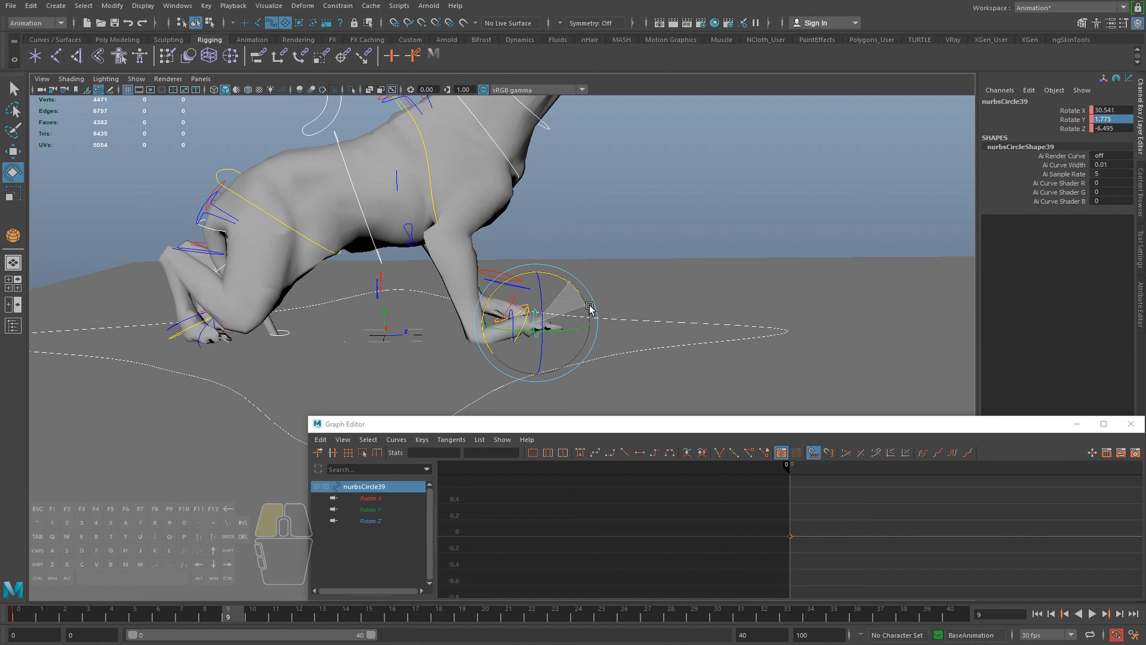
pyautogui.hotkey('ctrl', 'z')
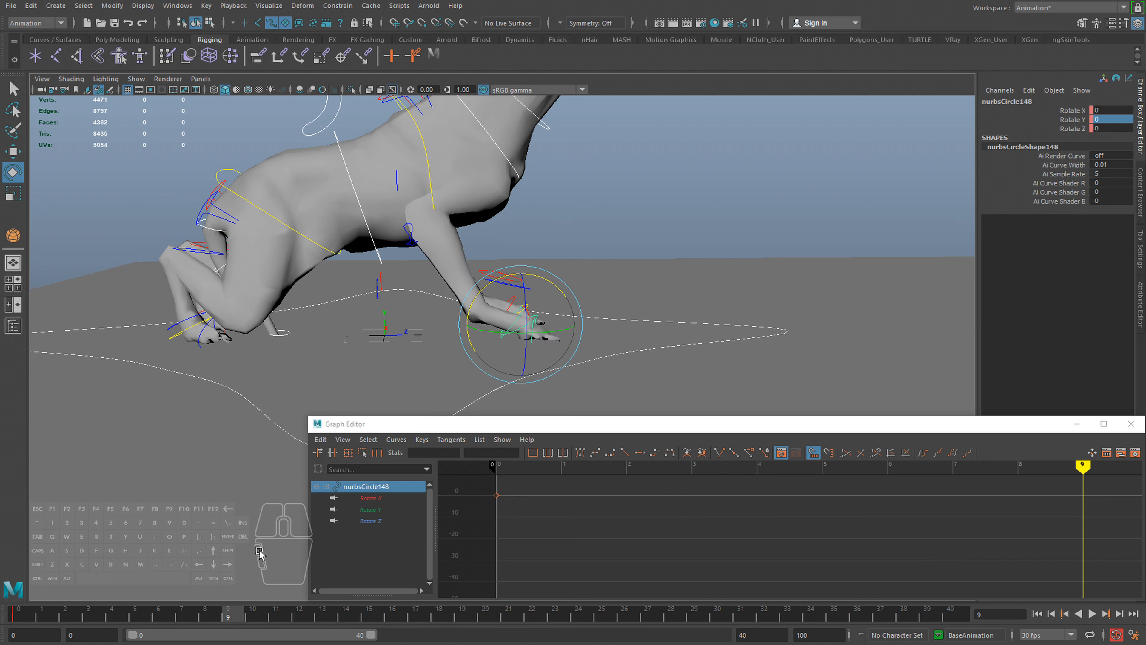
pyautogui.click(516, 326)
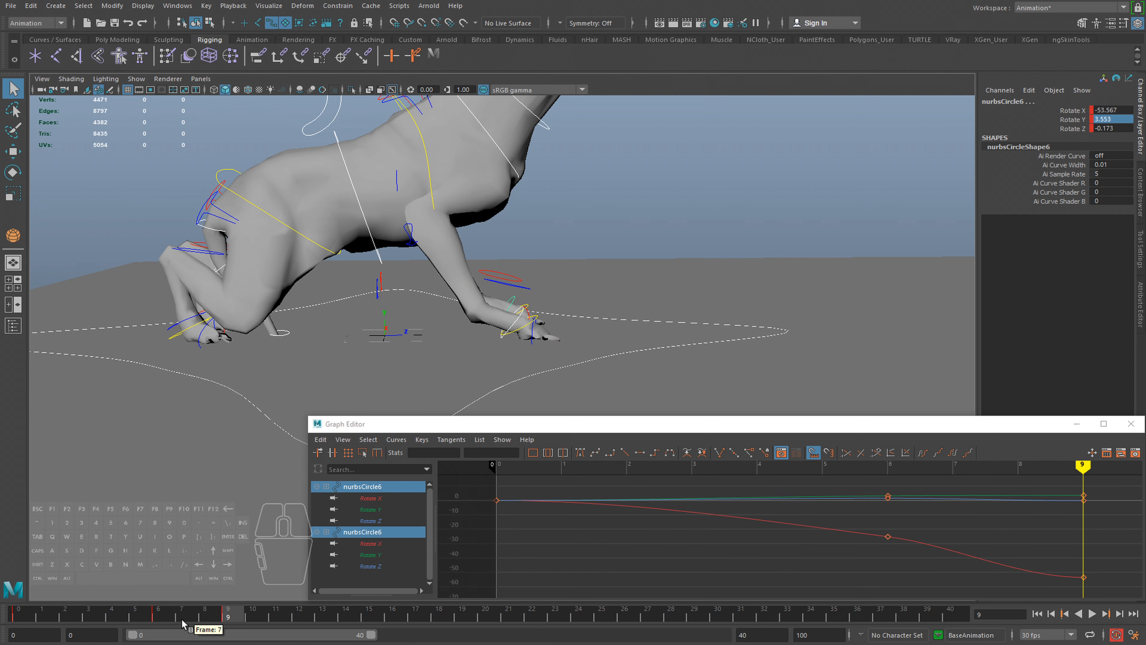
# At frame 6, adjust both front paws' nurbsCircle6 controls to a Rotate X of about -23.5 and replay the crouch
pyautogui.moveTo(183, 621)
pyautogui.mouseDown()
pyautogui.moveTo(157, 615)
pyautogui.moveTo(303, 615)
pyautogui.moveTo(157, 615)
pyautogui.mouseUp()
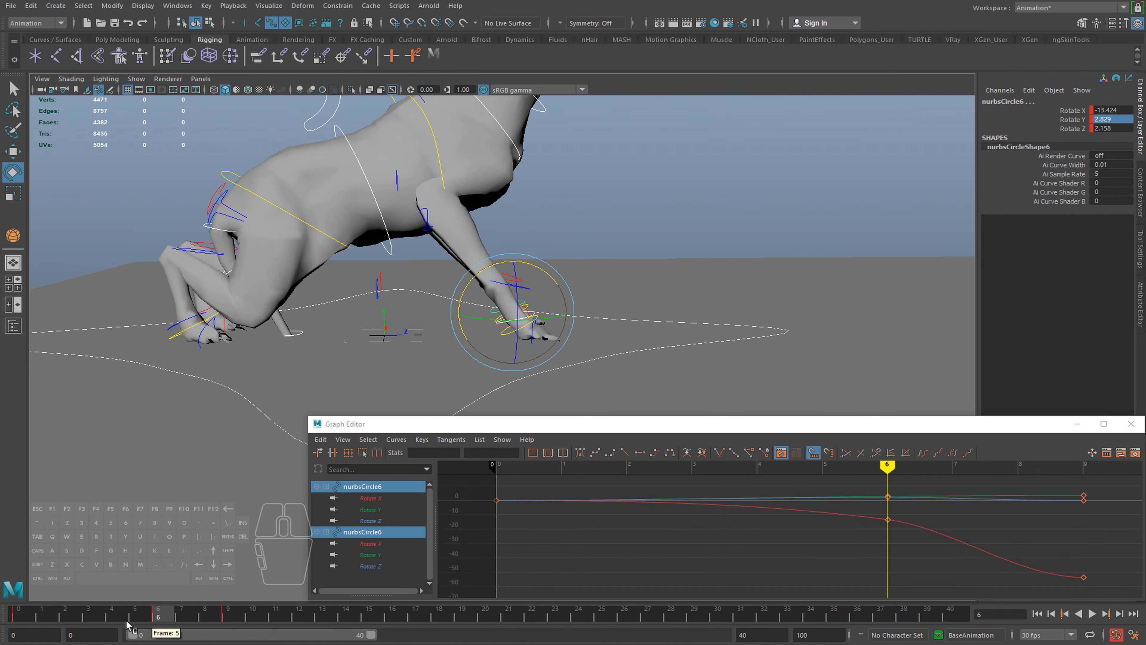
pyautogui.hotkey('alt', 'v')
pyautogui.moveTo(179, 621); pyautogui.dragTo(156, 624)
pyautogui.hotkey('alt', 'v')
pyautogui.hotkey('alt', 'v')
pyautogui.click(164, 623)
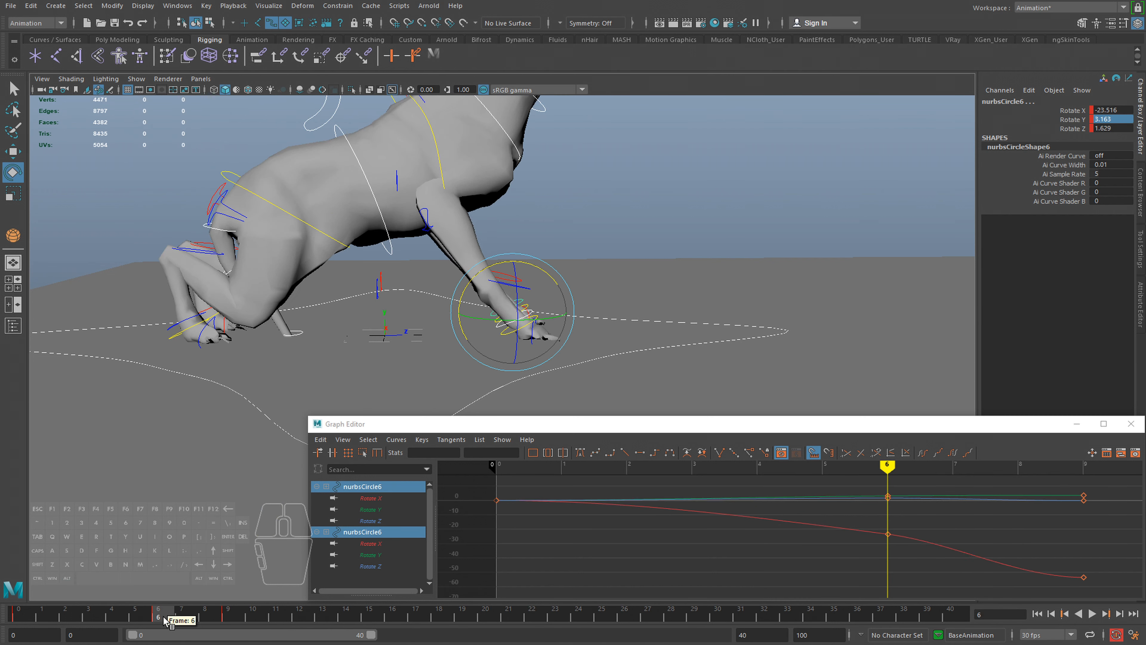
pyautogui.hotkey('alt', 'v')
# At frame 9, reduce the front paws' nurbsCircle6 rotation to a Rotate X of about -42.9 and replay the takeoff
pyautogui.moveTo(212, 637)
pyautogui.mouseDown()
pyautogui.moveTo(158, 634)
pyautogui.moveTo(228, 629)
pyautogui.mouseUp()
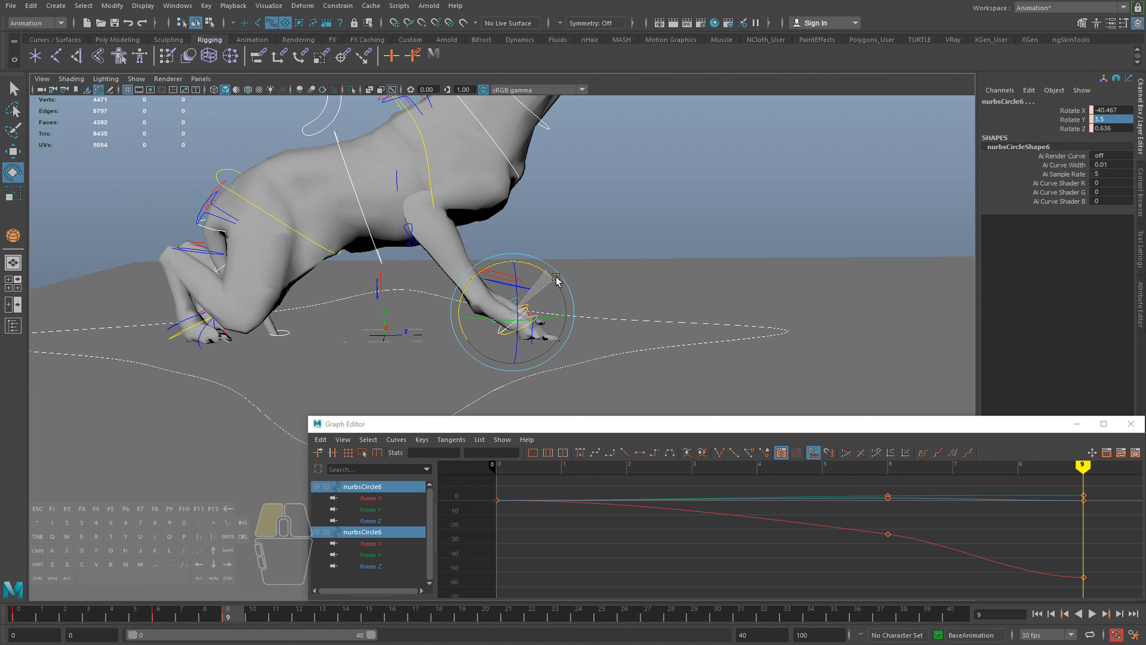
pyautogui.moveTo(553, 278); pyautogui.dragTo(552, 278)
pyautogui.moveTo(201, 623); pyautogui.dragTo(18, 623)
pyautogui.hotkey('alt', 'v')
pyautogui.hotkey('alt', 'v')
# At frame 6, rotate the front paws' nurbsCircle6 controls to a Rotate X of about -17.5, key them and replay
pyautogui.click(163, 618)
pyautogui.moveTo(540, 277); pyautogui.dragTo(546, 278)
pyautogui.press('s')
pyautogui.moveTo(145, 622); pyautogui.dragTo(26, 615)
pyautogui.hotkey('alt', 'v')
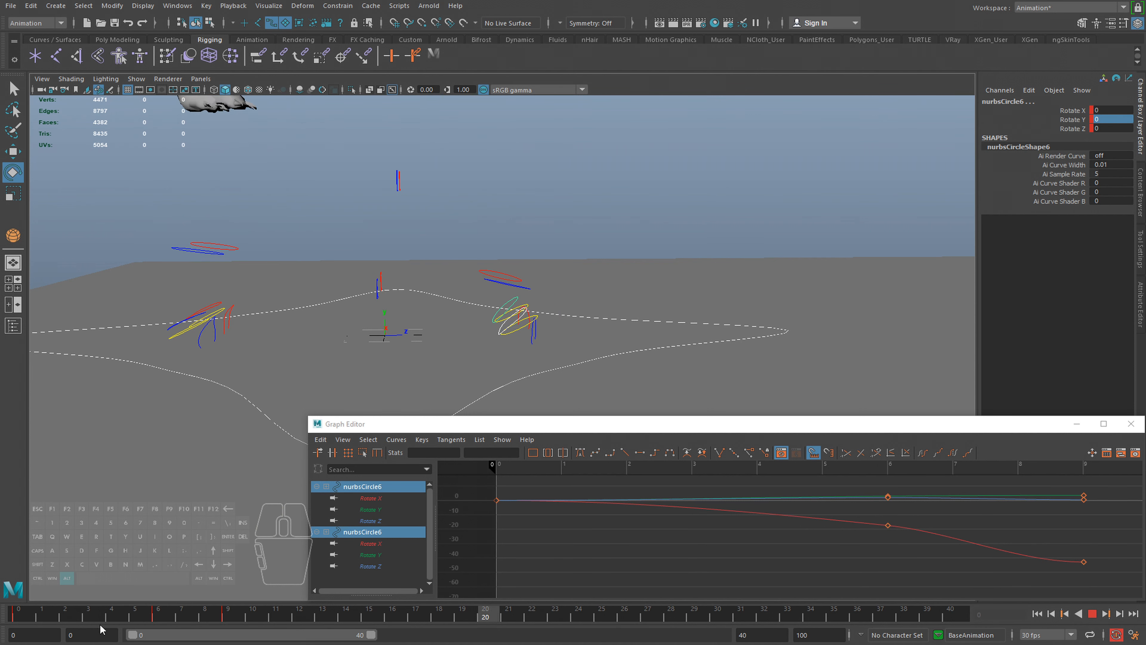
pyautogui.hotkey('alt', 'v')
# Examine the front paws' roll from frame 6 to takeoff, fitting their rotation curves in the graph and replaying the motion
pyautogui.click(163, 612)
pyautogui.moveTo(163, 612); pyautogui.dragTo(230, 607)
pyautogui.keyDown('alt'); pyautogui.moveTo(508, 240); pyautogui.dragTo(470, 237, button='right'); pyautogui.keyUp('alt')
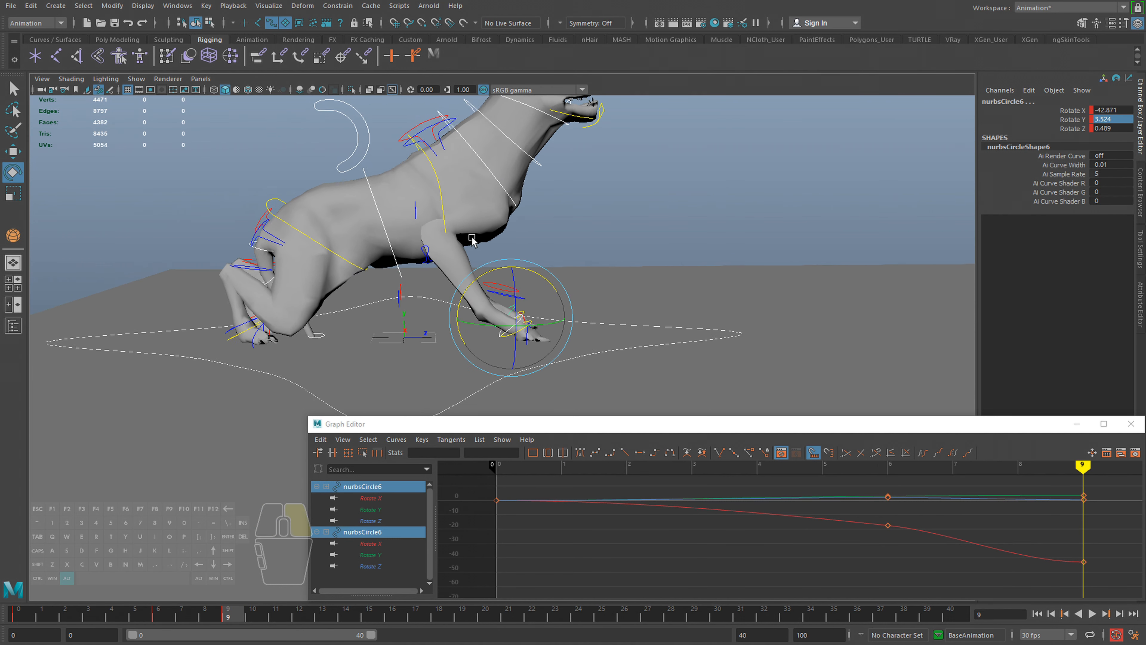
pyautogui.keyDown('alt'); pyautogui.moveTo(471, 238); pyautogui.dragTo(471, 273, button='middle'); pyautogui.keyUp('alt')
pyautogui.moveTo(222, 622)
pyautogui.mouseDown()
pyautogui.moveTo(256, 615)
pyautogui.moveTo(159, 616)
pyautogui.moveTo(228, 617)
pyautogui.mouseUp()
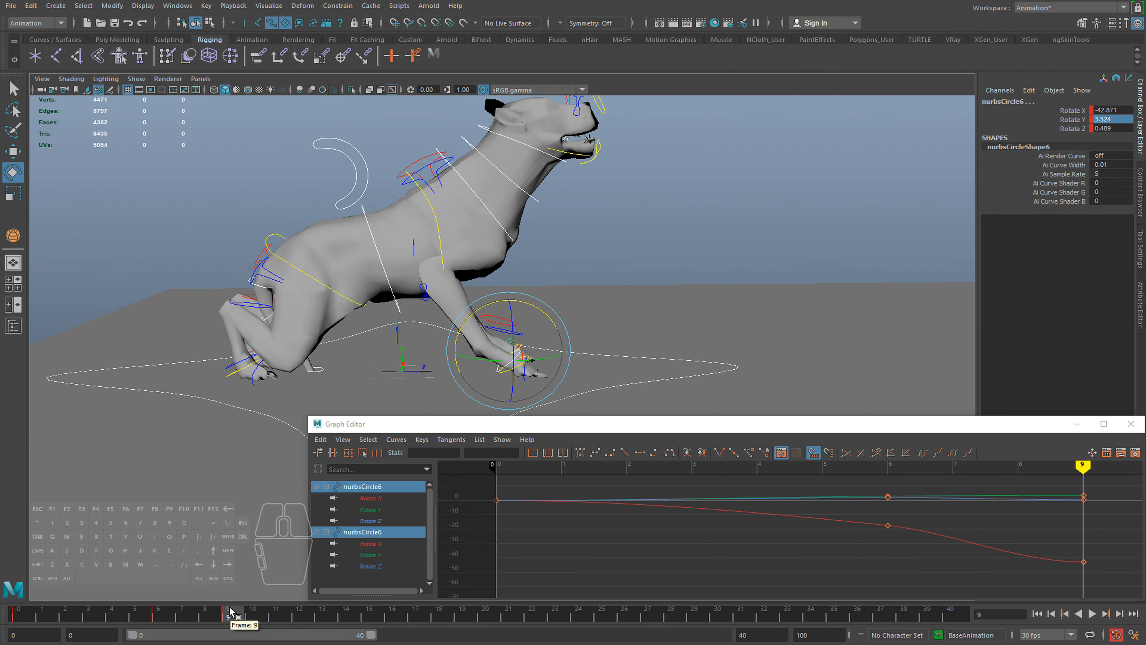
pyautogui.press('a')
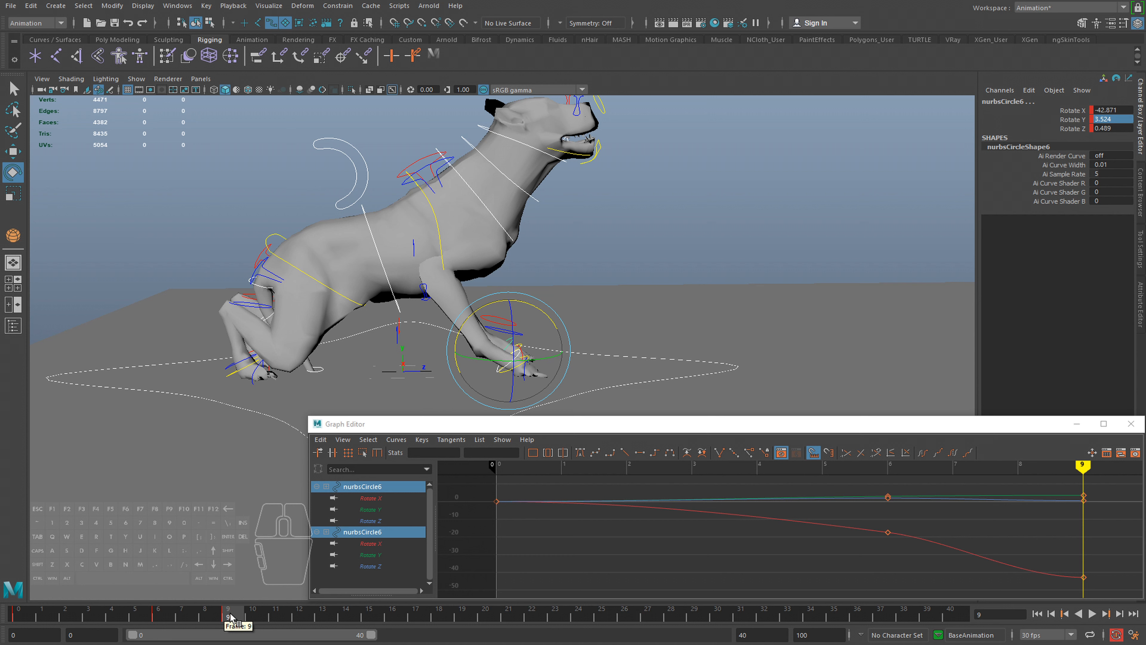
pyautogui.moveTo(224, 622); pyautogui.dragTo(103, 616)
pyautogui.hotkey('alt', 'v')
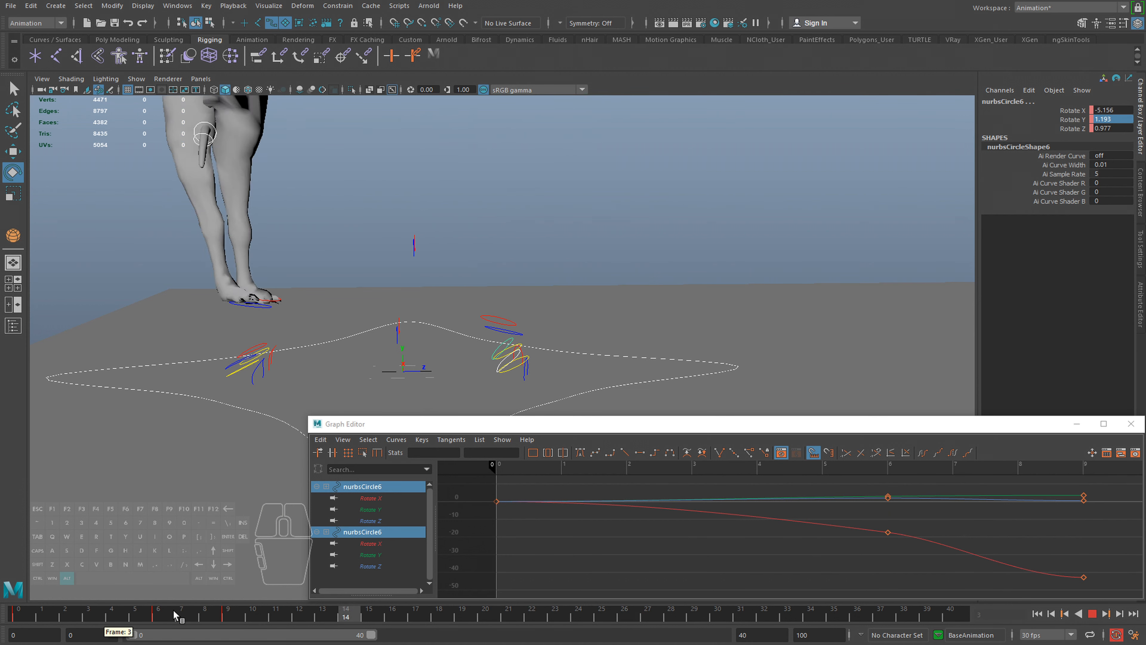
pyautogui.hotkey('alt', 'v')
pyautogui.click(162, 616)
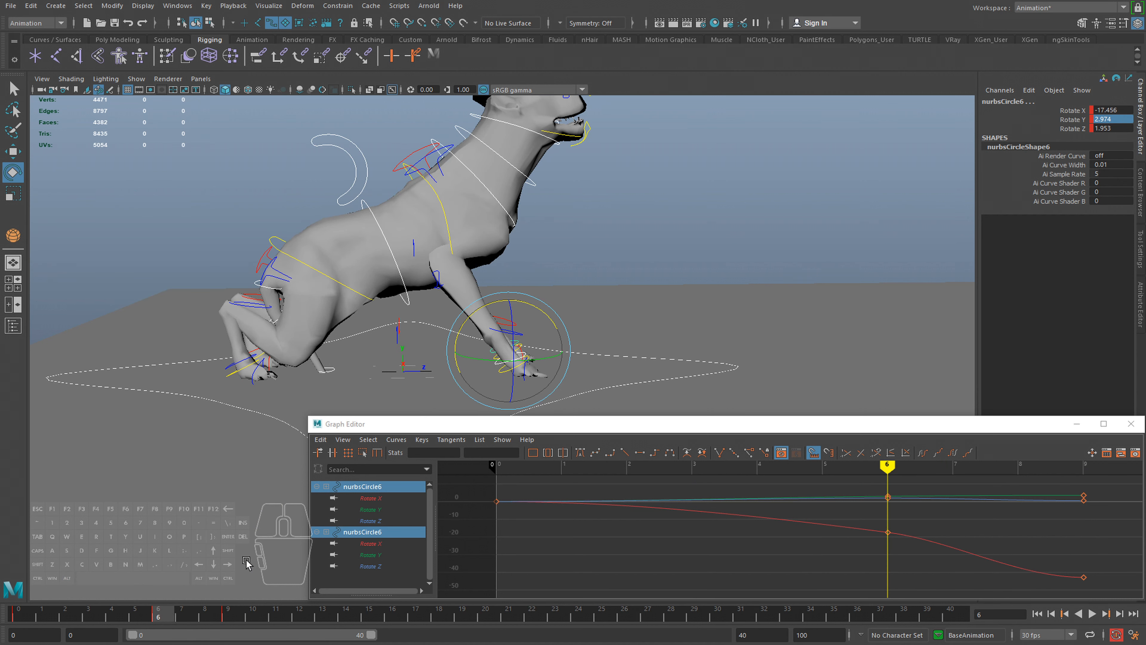
pyautogui.hotkey('alt', 'v')
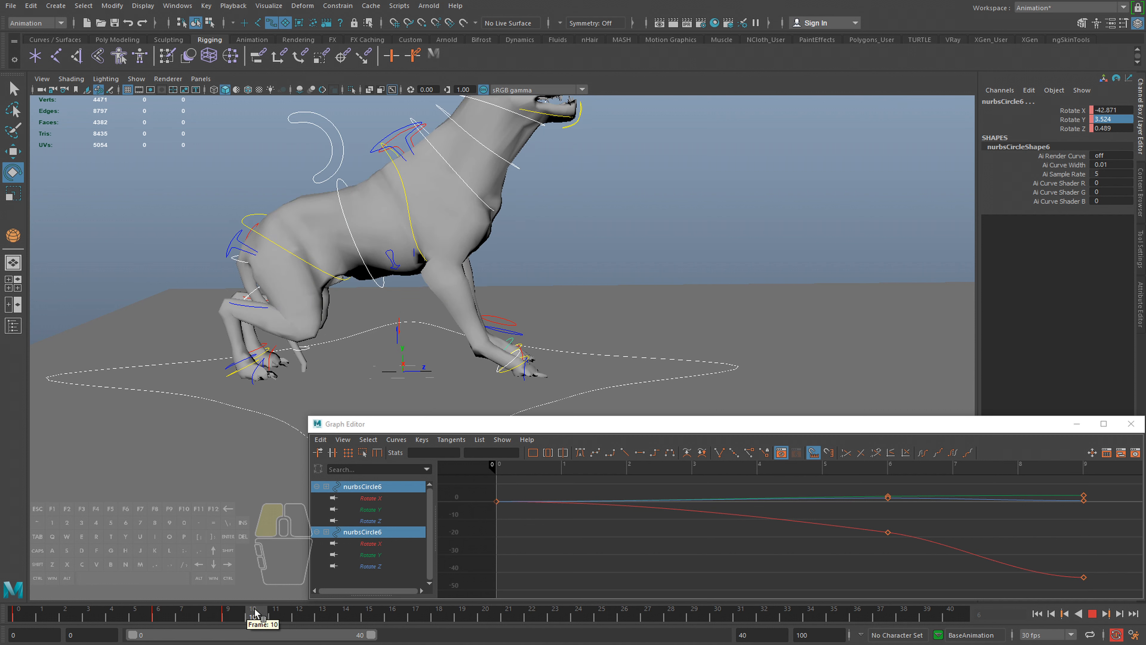
# At frame 11, rotate both front paws' nurbsCircle6 controls to a Rotate X of about -14.9, key them and fit their curves
pyautogui.moveTo(260, 608); pyautogui.dragTo(306, 606)
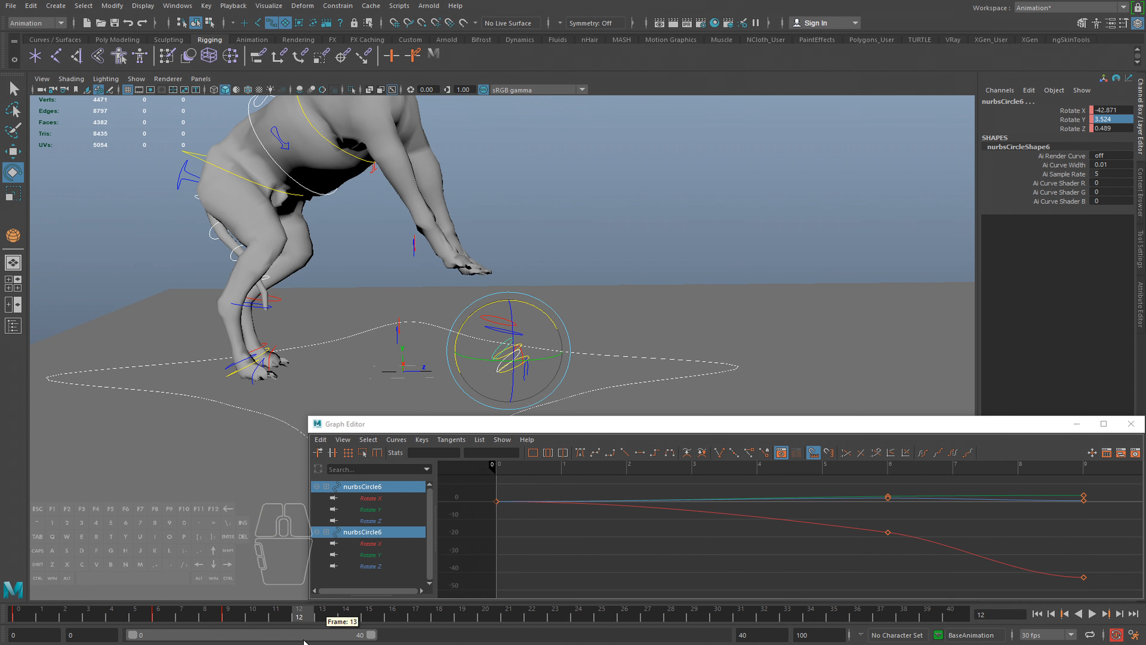
pyautogui.click(283, 612)
pyautogui.moveTo(548, 316); pyautogui.dragTo(431, 354)
pyautogui.press('s')
pyautogui.press('q')
pyautogui.keyDown('alt'); pyautogui.moveTo(513, 309); pyautogui.dragTo(523, 329); pyautogui.keyUp('alt')
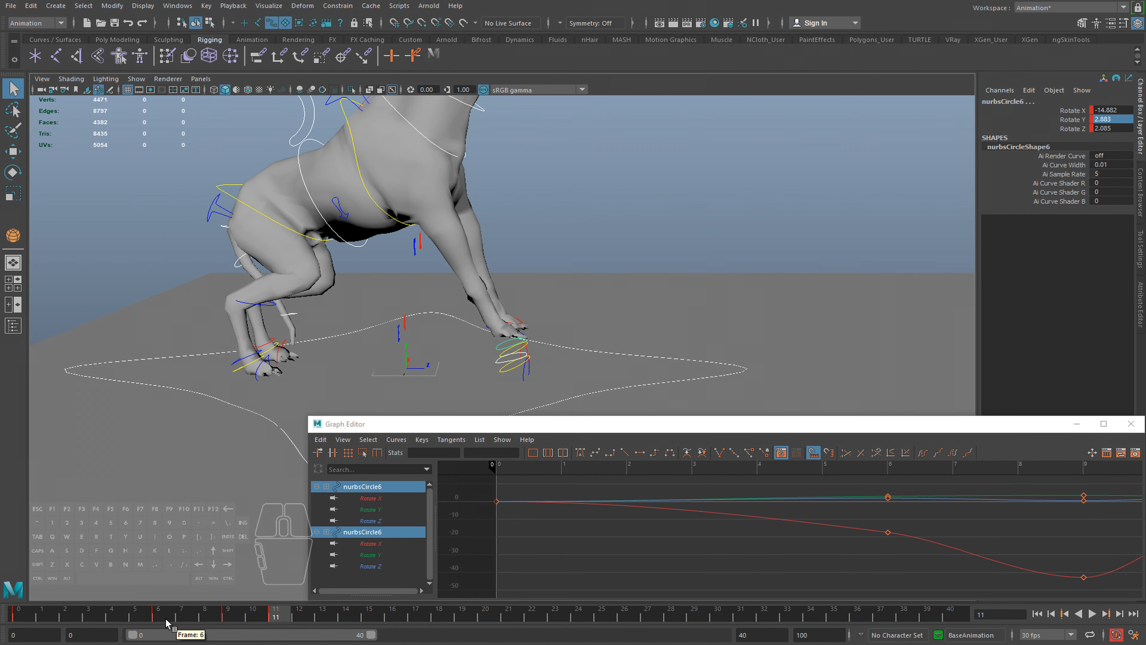
pyautogui.press('f')
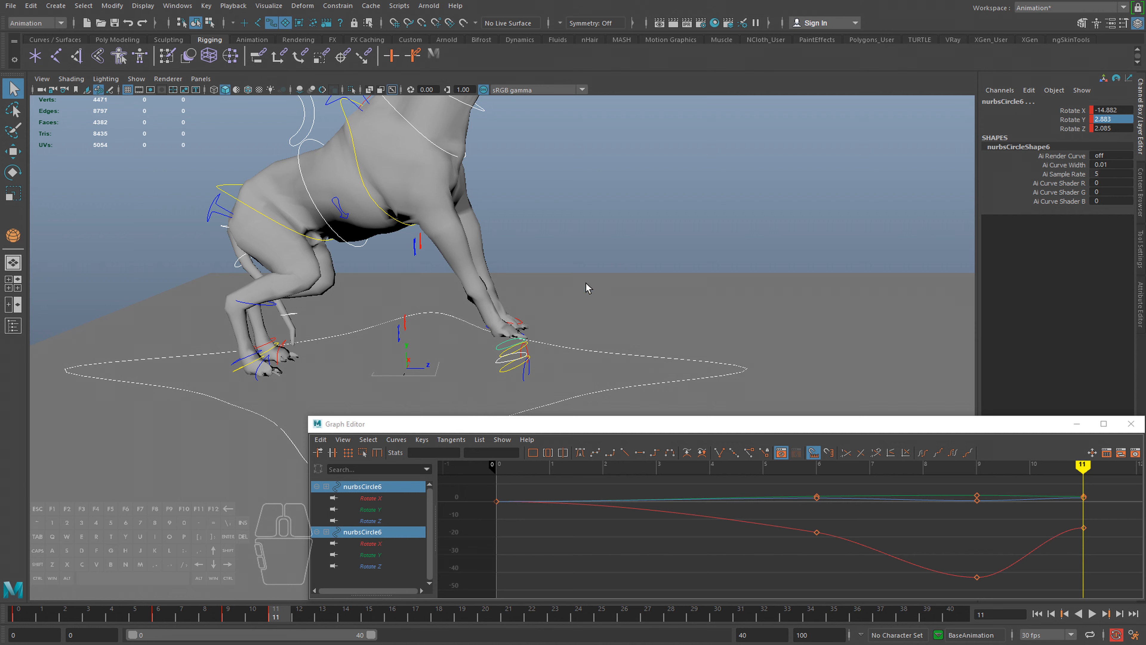
# Key both front foot controls, nurbsCircle43 and nurbsCircle152, in their ground position at frames 6, 9 and 10
pyautogui.keyDown('alt'); pyautogui.moveTo(547, 346); pyautogui.dragTo(489, 353); pyautogui.keyUp('alt')
pyautogui.keyDown('alt'); pyautogui.moveTo(490, 352); pyautogui.dragTo(502, 370, button='right'); pyautogui.keyUp('alt')
pyautogui.click(528, 334)
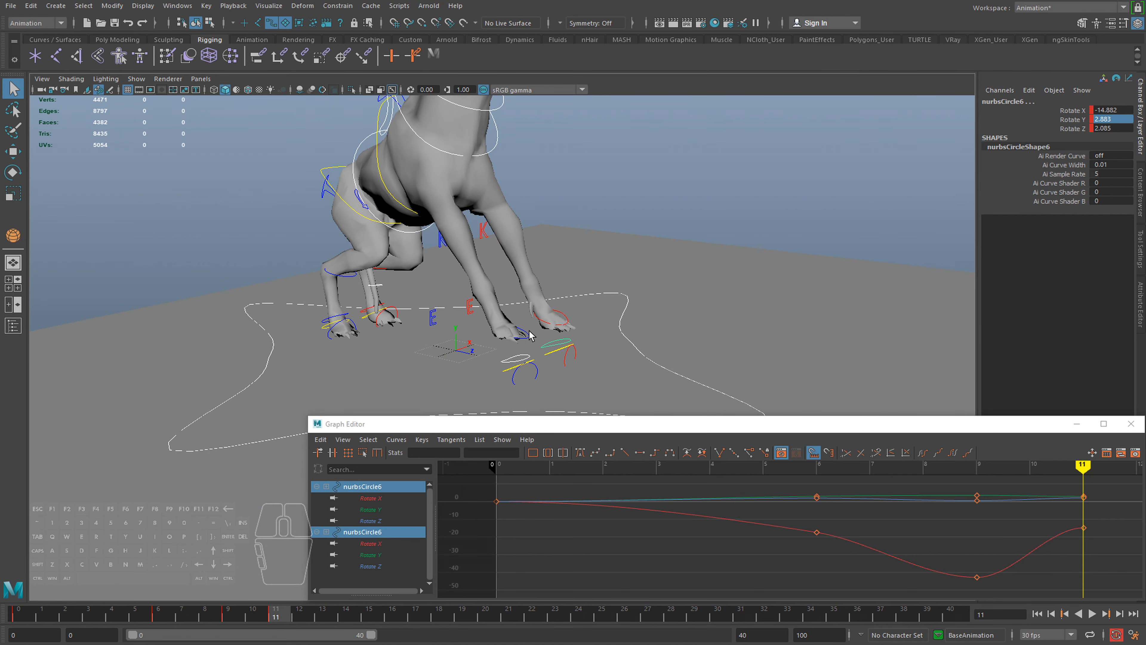
pyautogui.keyDown('shift'); pyautogui.click(551, 325); pyautogui.keyUp('shift')
pyautogui.press('w')
pyautogui.keyDown('alt'); pyautogui.moveTo(551, 326); pyautogui.dragTo(598, 342); pyautogui.keyUp('alt')
pyautogui.moveTo(136, 622); pyautogui.dragTo(158, 622)
pyautogui.keyDown('alt'); pyautogui.moveTo(451, 316); pyautogui.dragTo(476, 336); pyautogui.keyUp('alt')
pyautogui.moveTo(179, 615); pyautogui.dragTo(266, 619)
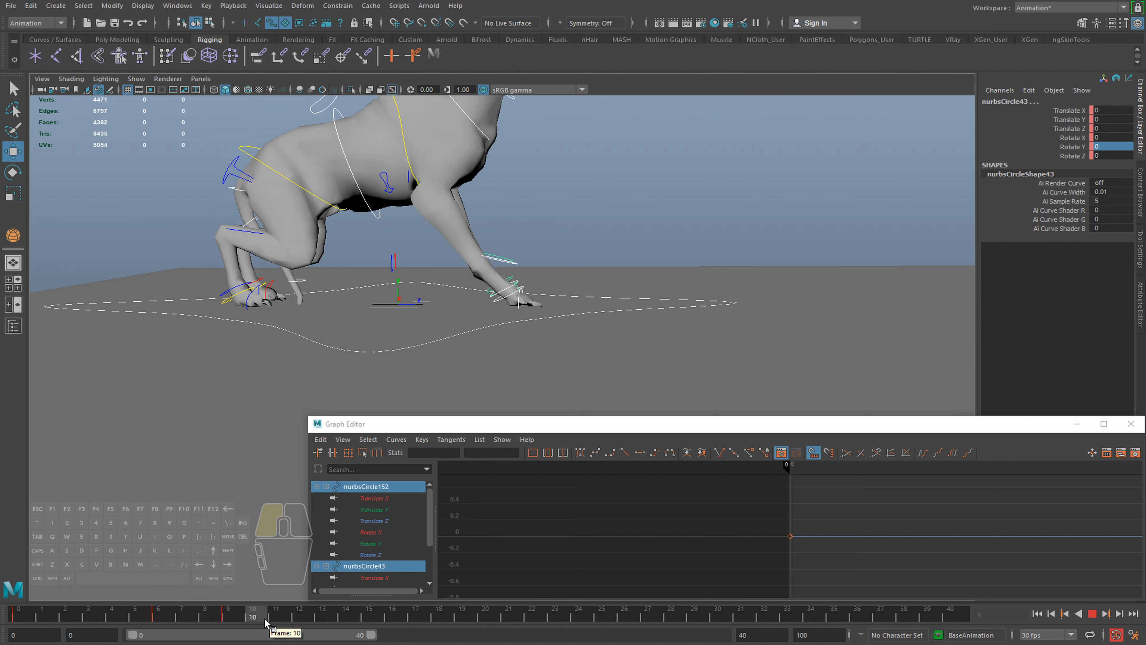
pyautogui.keyDown('alt'); pyautogui.moveTo(426, 365); pyautogui.dragTo(422, 415, button='middle'); pyautogui.keyUp('alt')
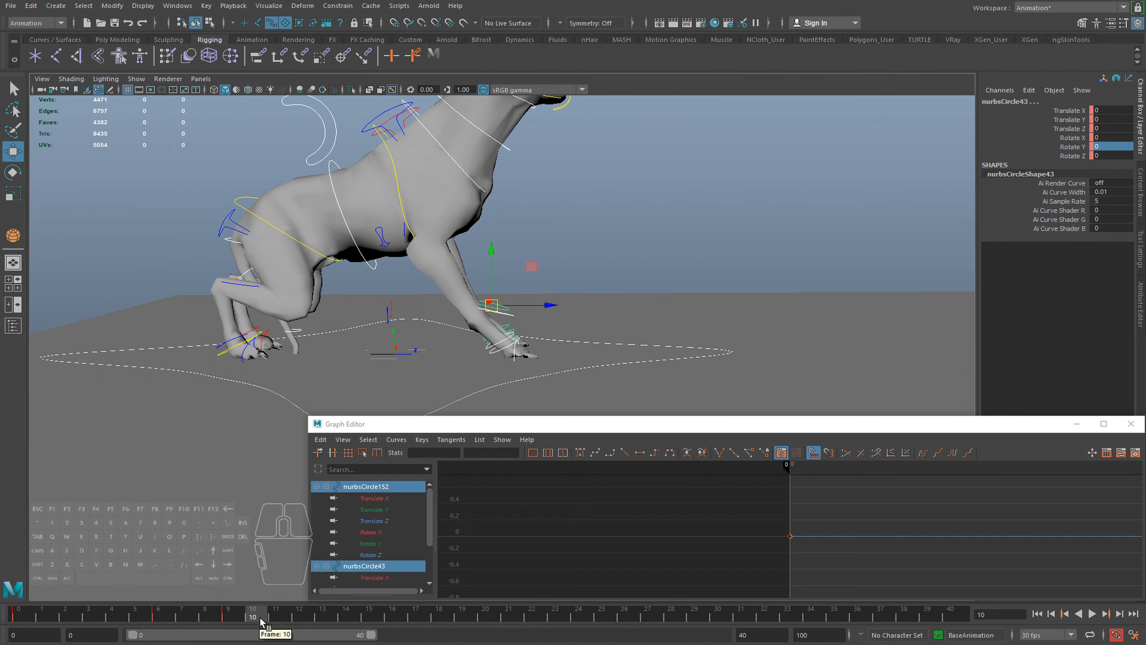
# Select both front foot controls together with Move_cc and key them at frames 15, 20, 27, 30 and 35
pyautogui.moveTo(266, 623); pyautogui.dragTo(346, 613)
pyautogui.keyDown('alt'); pyautogui.moveTo(519, 397); pyautogui.dragTo(408, 152); pyautogui.keyUp('alt')
pyautogui.click(408, 150)
pyautogui.keyDown('alt'); pyautogui.moveTo(483, 293); pyautogui.dragTo(410, 168); pyautogui.keyUp('alt')
pyautogui.keyDown('alt'); pyautogui.moveTo(572, 317); pyautogui.dragTo(579, 330); pyautogui.keyUp('alt')
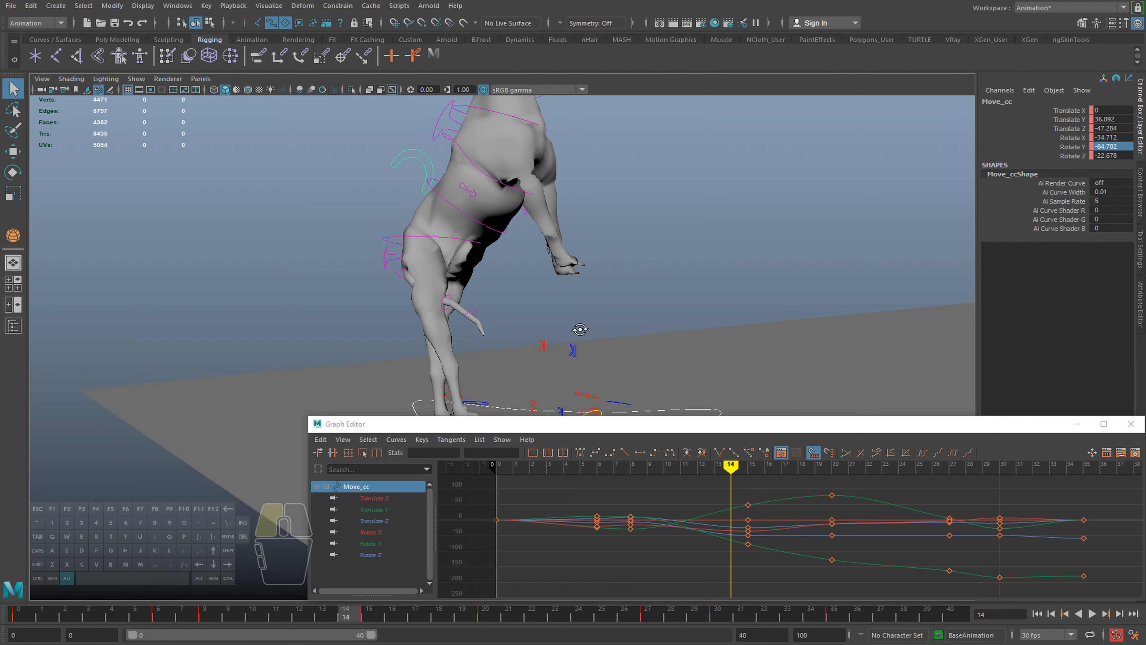
pyautogui.keyDown('alt'); pyautogui.moveTo(579, 383); pyautogui.dragTo(583, 335, button='middle'); pyautogui.keyUp('alt')
pyautogui.click(586, 344)
pyautogui.keyDown('shift'); pyautogui.click(619, 348); pyautogui.keyUp('shift')
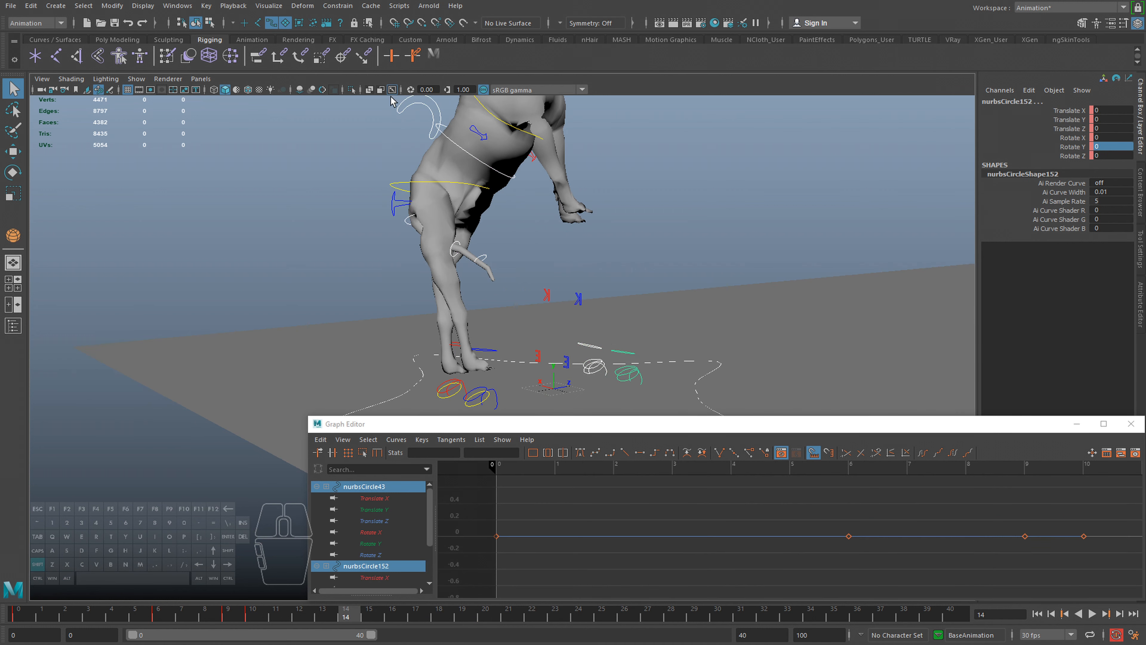
pyautogui.click(405, 109)
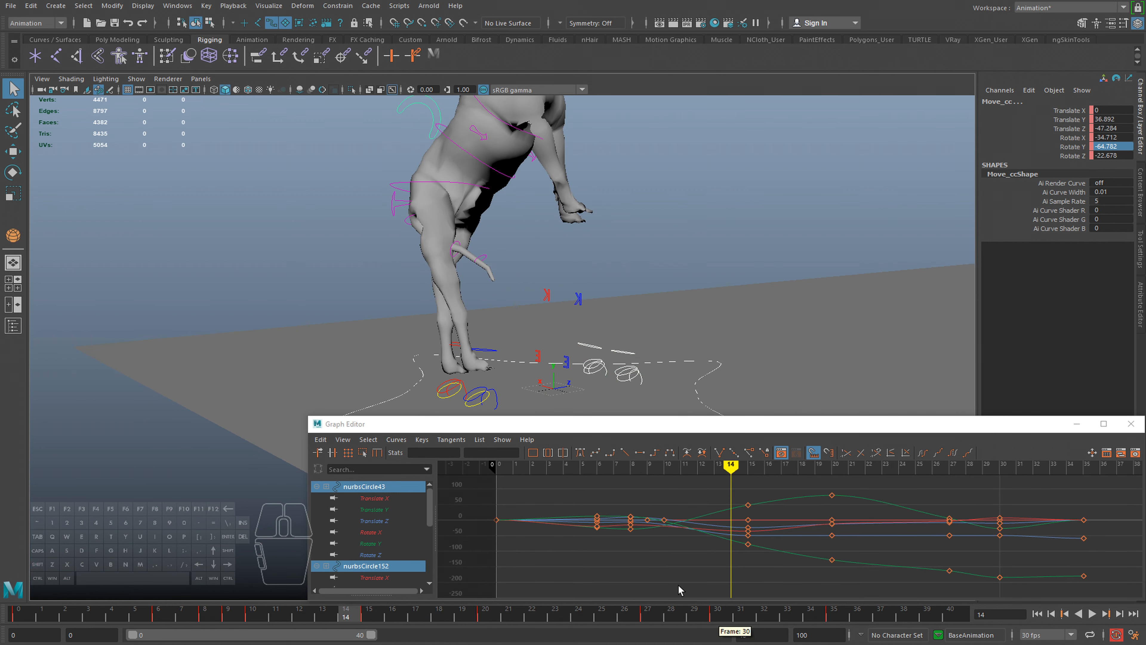
pyautogui.click(367, 618)
pyautogui.click(501, 618)
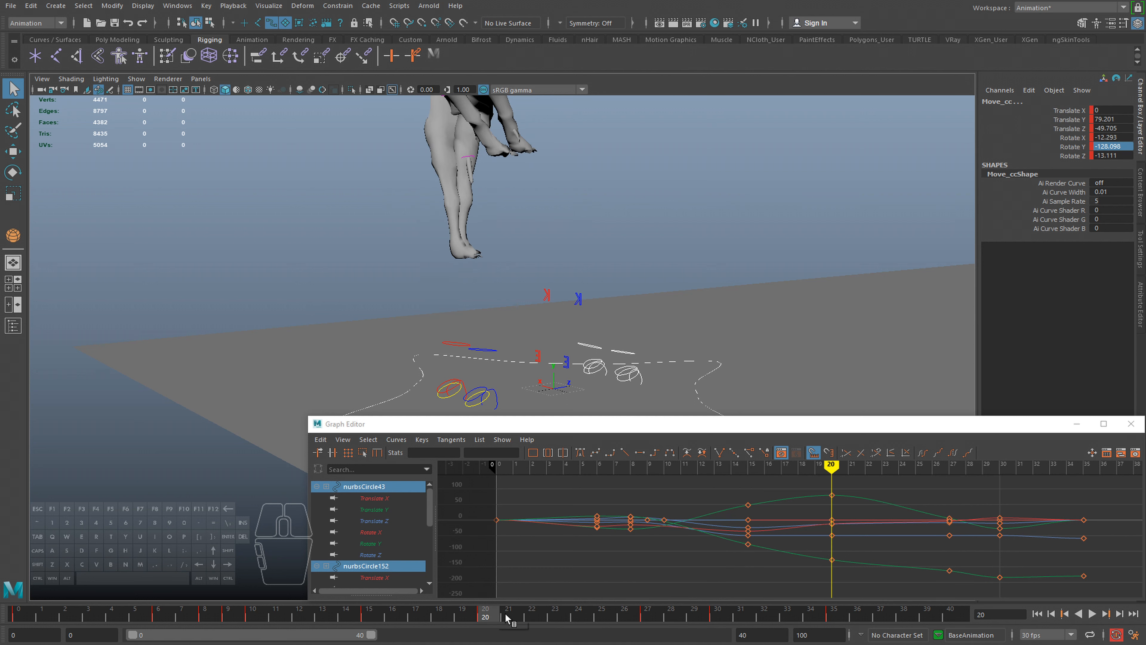
pyautogui.moveTo(652, 618); pyautogui.dragTo(834, 618)
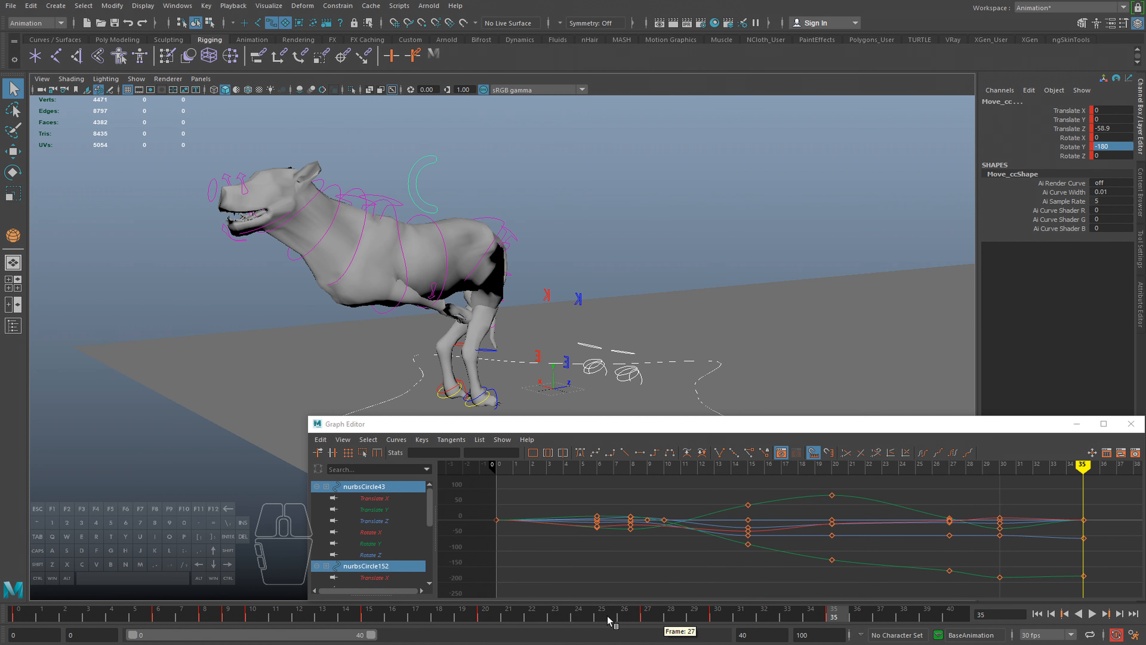
pyautogui.click(369, 613)
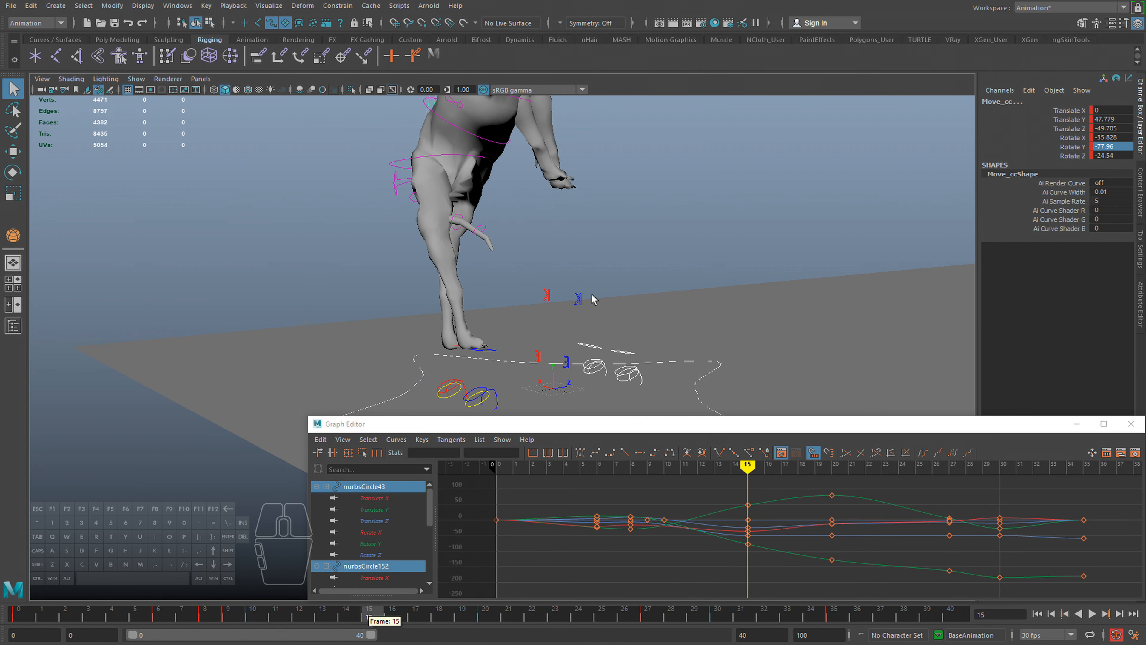
# At frame 15, lift both front foot controls to the airborne forelegs, with nurbsCircle43 at Translate of about -57.3, 108.4, -59.0
pyautogui.click(620, 352)
pyautogui.keyDown('shift'); pyautogui.click(591, 347); pyautogui.keyUp('shift')
pyautogui.keyDown('alt'); pyautogui.moveTo(596, 353); pyautogui.dragTo(597, 304, button='middle'); pyautogui.keyUp('alt')
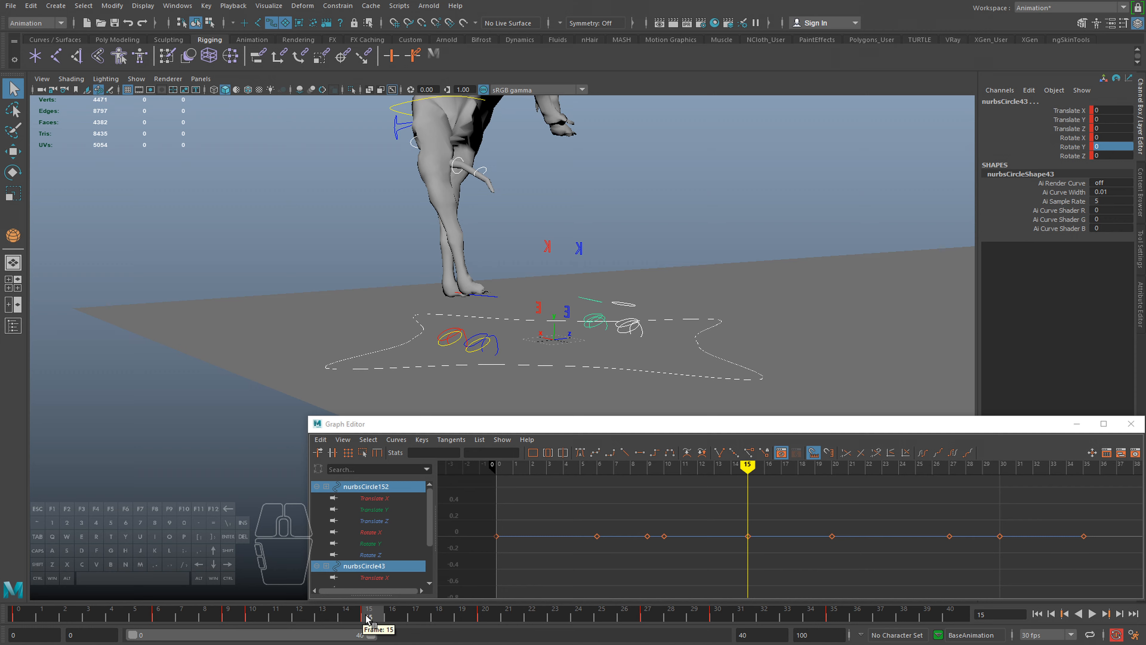
pyautogui.moveTo(370, 617)
pyautogui.mouseDown()
pyautogui.moveTo(230, 622)
pyautogui.moveTo(369, 619)
pyautogui.mouseUp()
pyautogui.keyDown('alt'); pyautogui.moveTo(532, 344); pyautogui.dragTo(508, 348); pyautogui.keyUp('alt')
pyautogui.press('w')
pyautogui.moveTo(612, 331); pyautogui.dragTo(500, 178)
pyautogui.press('f')
pyautogui.keyDown('alt'); pyautogui.moveTo(688, 242); pyautogui.dragTo(707, 247); pyautogui.keyUp('alt')
pyautogui.keyDown('alt'); pyautogui.moveTo(707, 248); pyautogui.dragTo(317, 223, button='right'); pyautogui.keyUp('alt')
pyautogui.keyDown('alt'); pyautogui.moveTo(317, 223); pyautogui.dragTo(385, 298); pyautogui.keyUp('alt')
# Rotate the front foot controls to about 12.5, -70.5, 17.7 and nudge them to Translate of about -55.4, 113.5, -61.2
pyautogui.press('e')
pyautogui.moveTo(553, 309); pyautogui.dragTo(494, 326)
pyautogui.press('e')
pyautogui.click(557, 289)
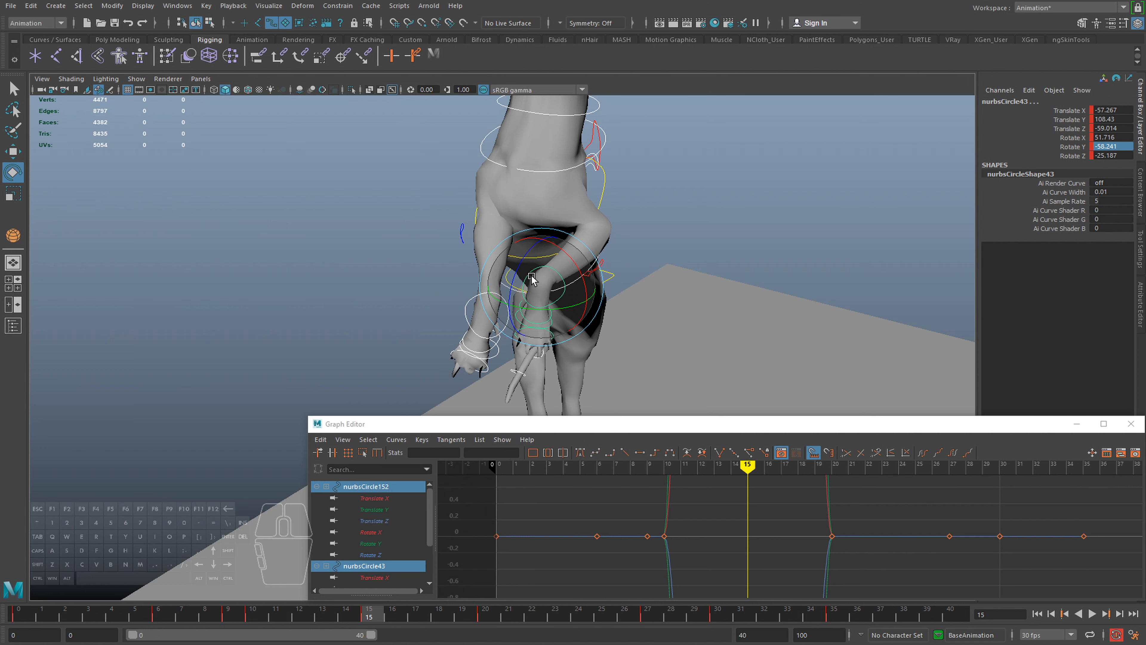
pyautogui.moveTo(576, 279); pyautogui.dragTo(517, 267)
pyautogui.press('w')
pyautogui.press('q')
# Move the two K-shaped controls beside the raised dog at frame 15, with polyToCurve3 at Translate of about 12.5, 8.3, -92.0
pyautogui.click(561, 301)
pyautogui.keyDown('shift'); pyautogui.click(576, 282); pyautogui.keyUp('shift')
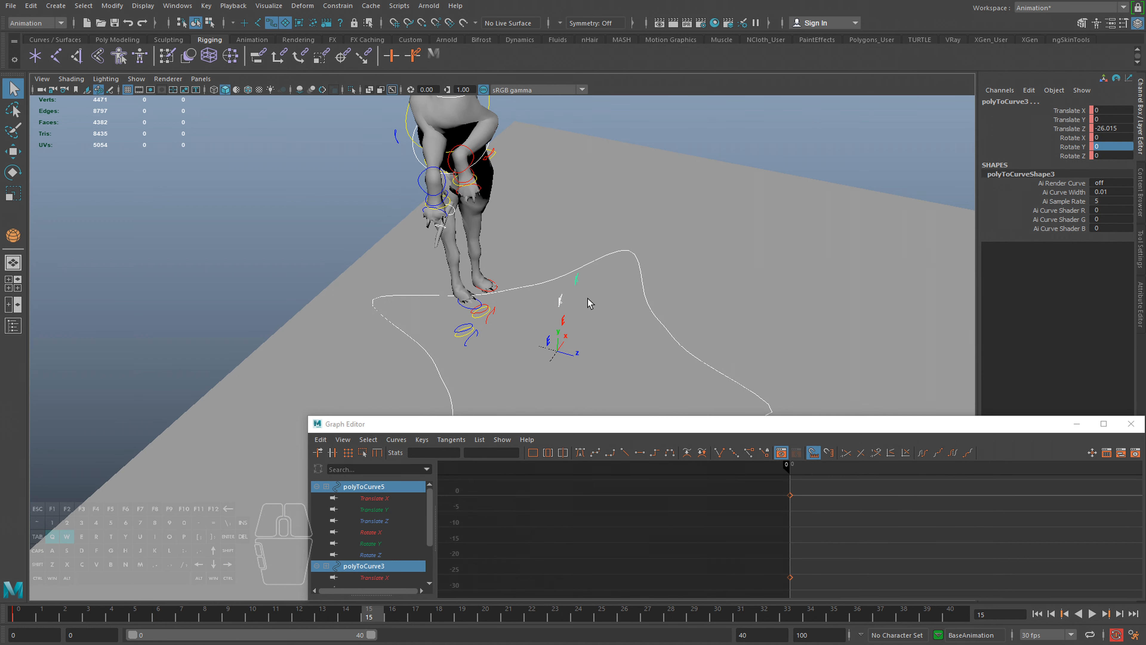
pyautogui.press('w')
pyautogui.keyDown('alt'); pyautogui.moveTo(574, 292); pyautogui.dragTo(530, 269); pyautogui.keyUp('alt')
pyautogui.keyDown('alt'); pyautogui.moveTo(530, 268); pyautogui.dragTo(519, 266, button='right'); pyautogui.keyUp('alt')
pyautogui.moveTo(479, 256); pyautogui.dragTo(368, 221)
pyautogui.keyDown('alt'); pyautogui.moveTo(367, 221); pyautogui.dragTo(470, 330); pyautogui.keyUp('alt')
pyautogui.scroll(2, 465, 330)
pyautogui.moveTo(462, 330); pyautogui.dragTo(503, 329, button='middle')
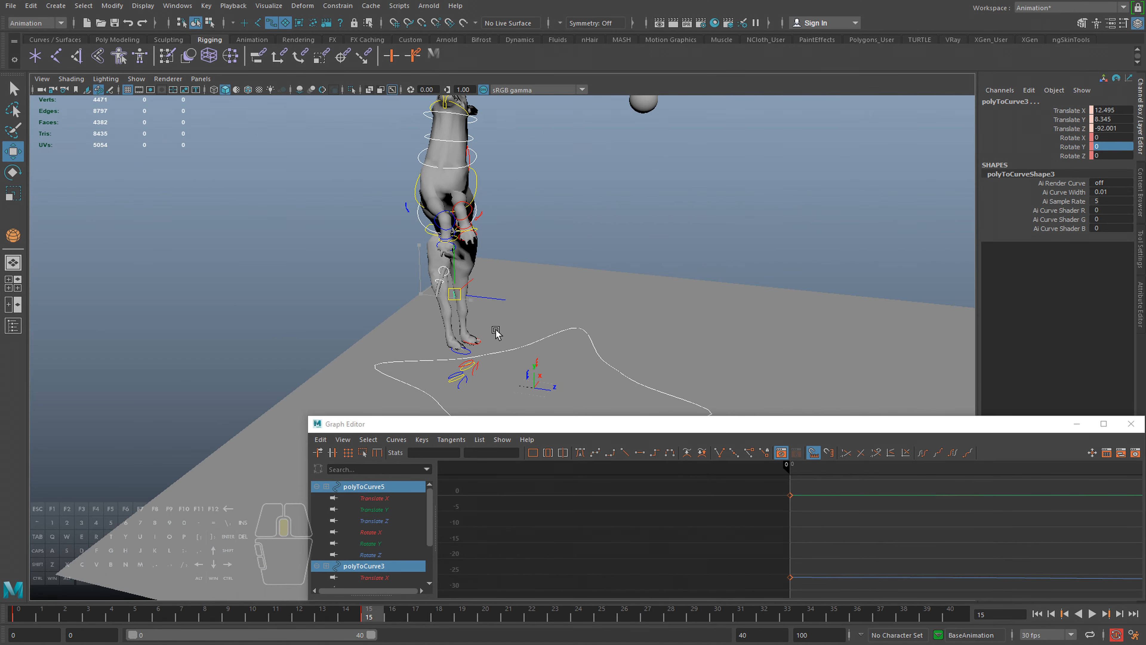
# Reposition the blue and red K-shaped controls individually beside the dog's legs at frame 15
pyautogui.keyDown('alt'); pyautogui.moveTo(375, 285); pyautogui.dragTo(470, 281); pyautogui.keyUp('alt')
pyautogui.click(403, 272)
pyautogui.press('w')
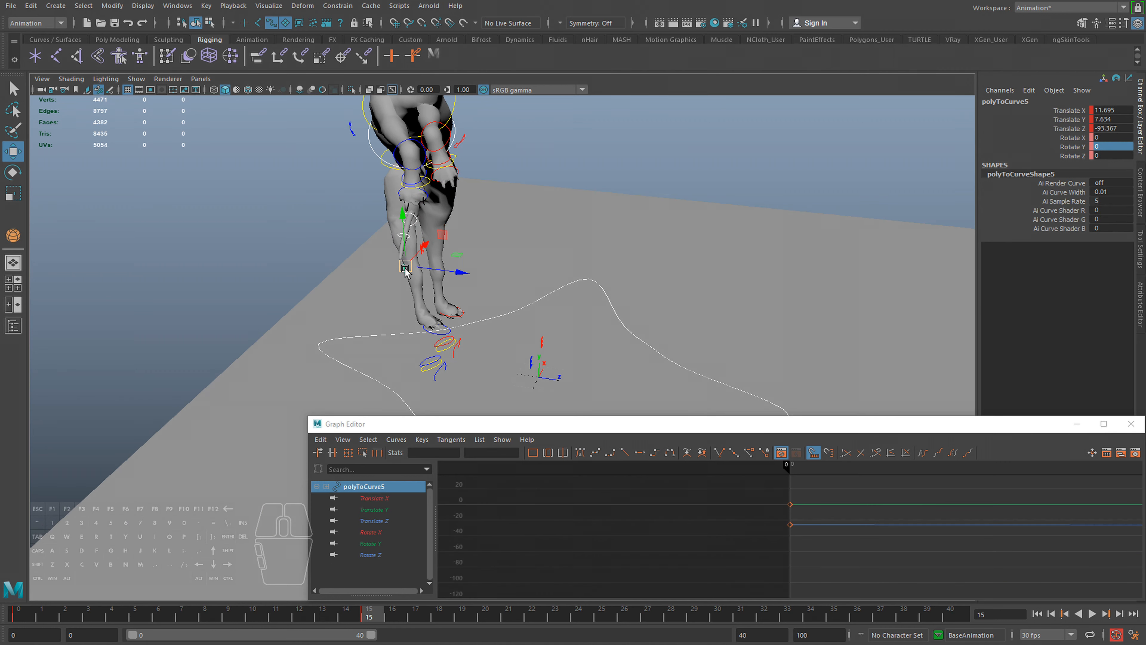
pyautogui.press('q')
pyautogui.click(430, 267)
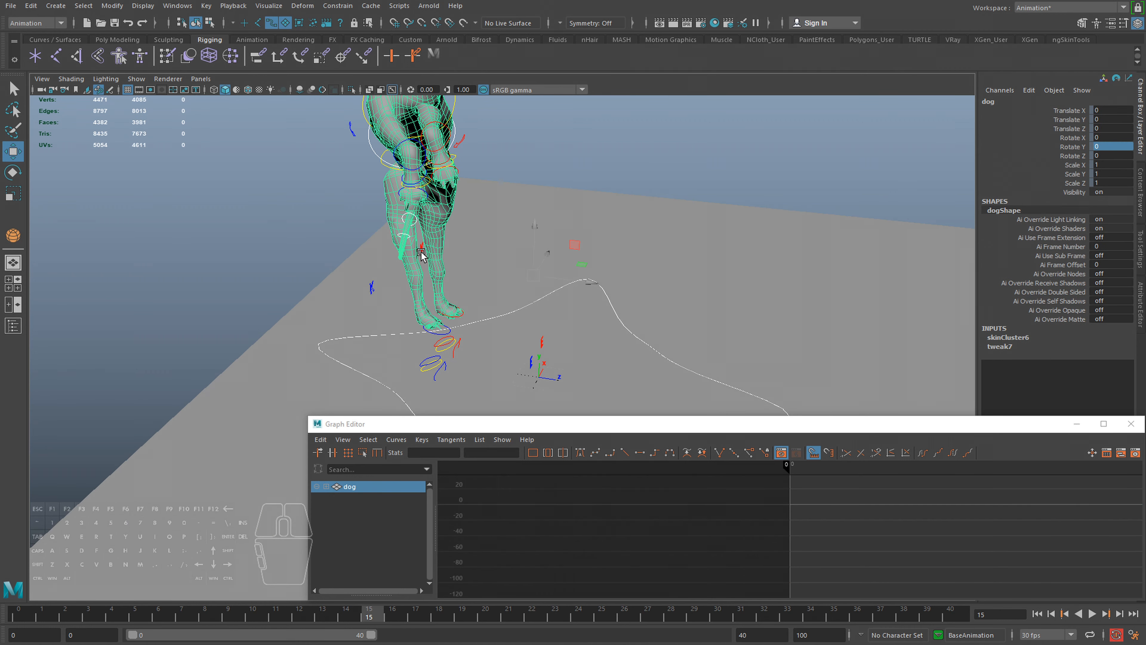
pyautogui.click(421, 253)
pyautogui.moveTo(441, 228); pyautogui.dragTo(494, 295)
pyautogui.keyDown('alt'); pyautogui.moveTo(454, 222); pyautogui.dragTo(467, 289, button='middle'); pyautogui.keyUp('alt')
# At frame 15, rotate the front foot control nurbsCircle152 to about 24.6, -50.7, 8.0
pyautogui.keyDown('alt'); pyautogui.moveTo(466, 289); pyautogui.dragTo(408, 253); pyautogui.keyUp('alt')
pyautogui.keyDown('alt'); pyautogui.moveTo(408, 252); pyautogui.dragTo(423, 203, button='right'); pyautogui.keyUp('alt')
pyautogui.press('q')
pyautogui.click(428, 230)
pyautogui.keyDown('shift'); pyautogui.click(421, 186); pyautogui.keyUp('shift')
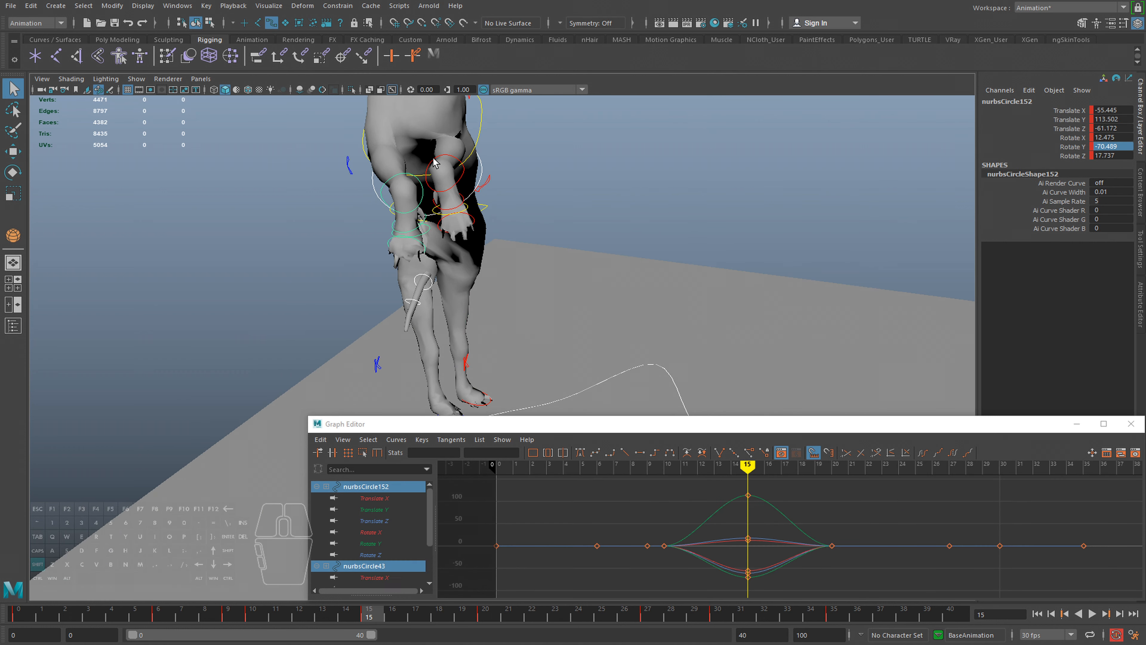
pyautogui.keyDown('shift'); pyautogui.click(422, 195); pyautogui.keyUp('shift')
pyautogui.press('e')
pyautogui.keyDown('alt'); pyautogui.moveTo(421, 176); pyautogui.dragTo(457, 204, button='middle'); pyautogui.keyUp('alt')
pyautogui.keyDown('alt'); pyautogui.moveTo(456, 204); pyautogui.dragTo(479, 221, button='right'); pyautogui.keyUp('alt')
pyautogui.keyDown('alt'); pyautogui.moveTo(480, 221); pyautogui.dragTo(310, 227); pyautogui.keyUp('alt')
pyautogui.keyDown('alt'); pyautogui.moveTo(600, 233); pyautogui.dragTo(595, 228, button='right'); pyautogui.keyUp('alt')
# Raise the front foot controls at frame 15, with nurbsCircle152 at Translate of about -55.9, 127.6, -65.2 and nurbsCircle43 at -61.9, 128.2, -61.2
pyautogui.press('q')
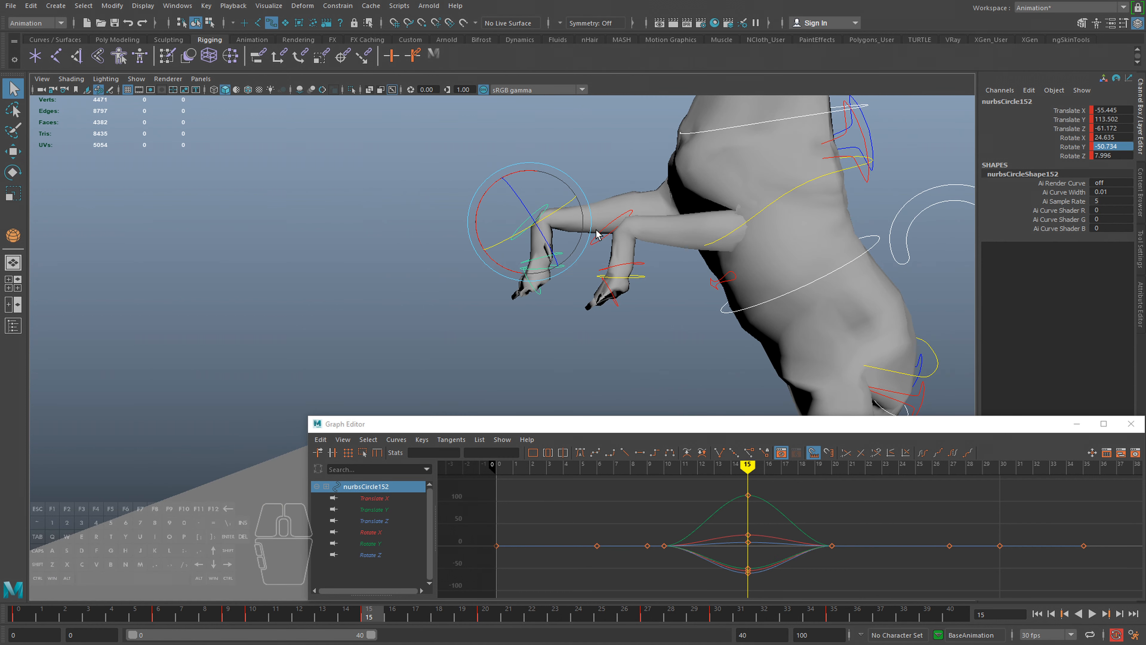
pyautogui.keyDown('shift'); pyautogui.click(595, 228); pyautogui.keyUp('shift')
pyautogui.keyDown('alt'); pyautogui.moveTo(645, 256); pyautogui.dragTo(589, 241, button='right'); pyautogui.keyUp('alt')
pyautogui.keyDown('alt'); pyautogui.moveTo(589, 241); pyautogui.dragTo(522, 160, button='middle'); pyautogui.keyUp('alt')
pyautogui.press('w')
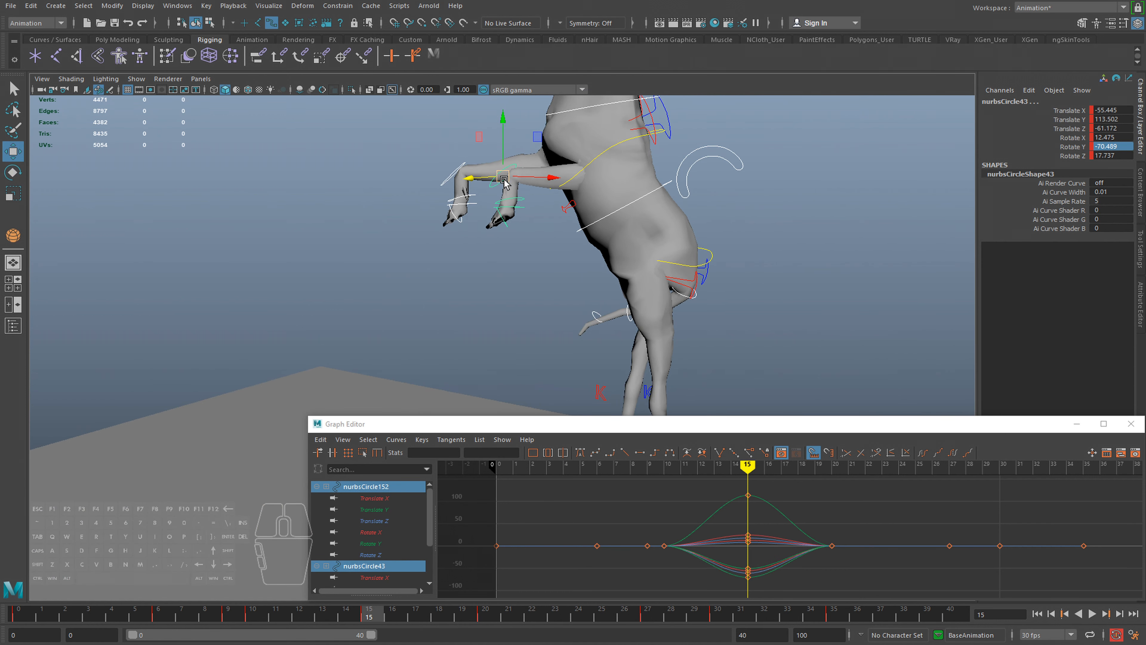
pyautogui.moveTo(503, 180); pyautogui.dragTo(700, 150)
pyautogui.click(444, 129)
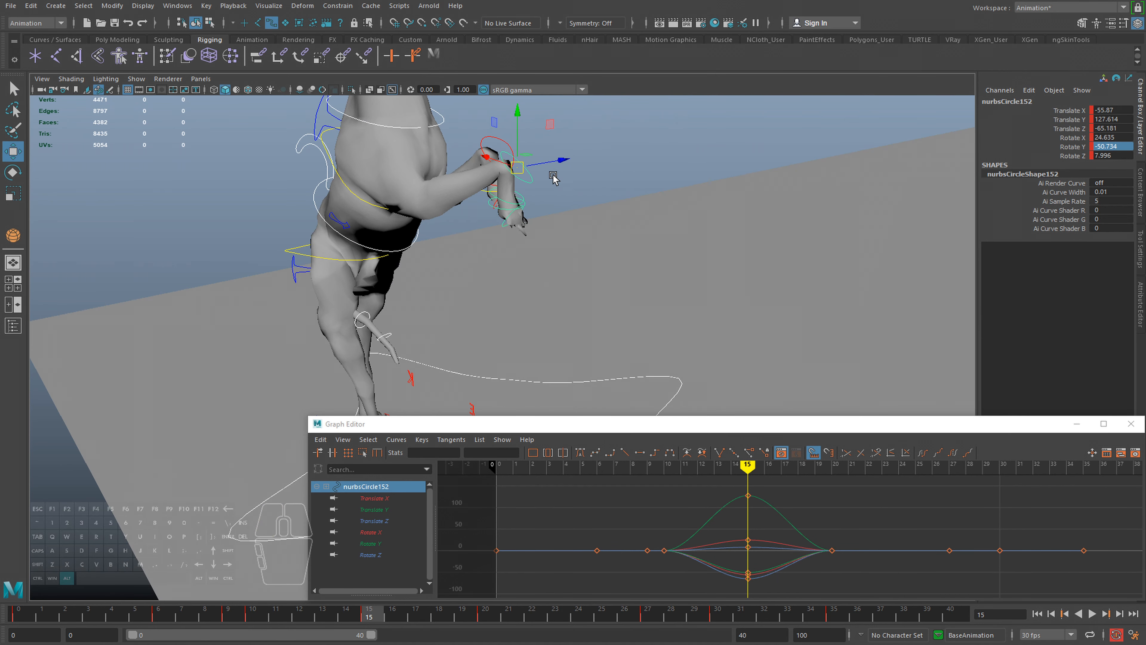
# Rotate both front foot controls together at frame 15 to Rotate X of about -8.2 for nurbsCircle152 and -20.4 for nurbsCircle43
pyautogui.press('q')
pyautogui.keyDown('alt'); pyautogui.moveTo(551, 172); pyautogui.dragTo(348, 171); pyautogui.keyUp('alt')
pyautogui.keyDown('shift'); pyautogui.click(497, 144); pyautogui.keyUp('shift')
pyautogui.press('e')
pyautogui.press('q')
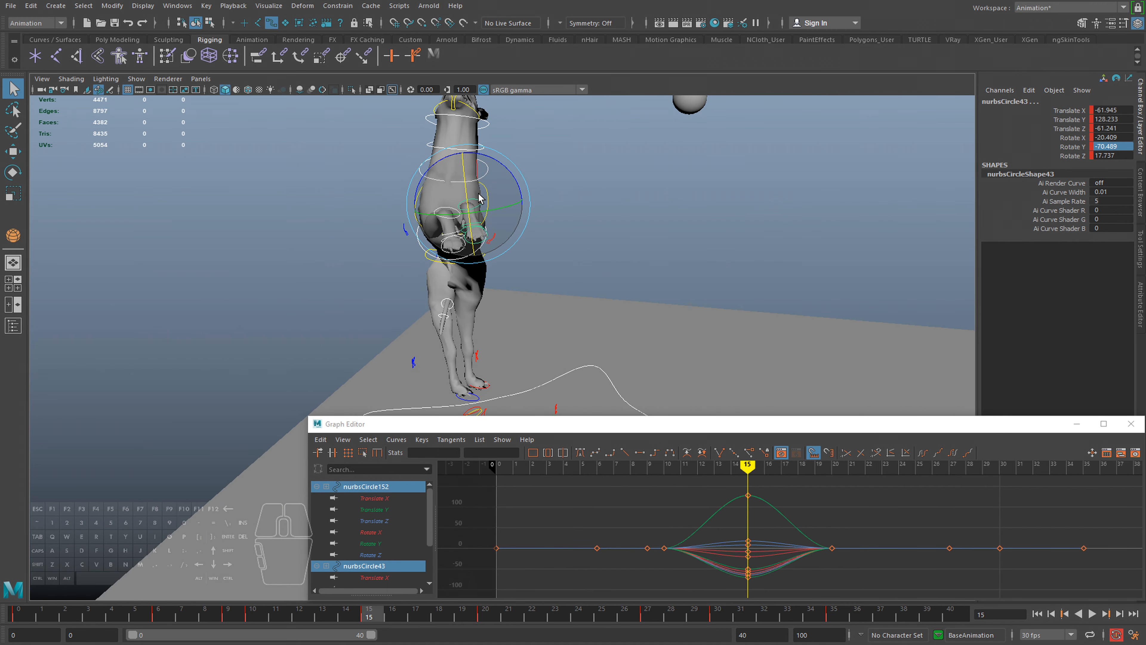
# Move the front foot control nurbsCircle43 to Translate of about -60.5, 126.5, -56.1 at frame 15
pyautogui.click(477, 208)
pyautogui.press('w')
pyautogui.keyDown('alt'); pyautogui.moveTo(471, 229); pyautogui.dragTo(460, 227); pyautogui.keyUp('alt')
pyautogui.moveTo(471, 212); pyautogui.dragTo(475, 215)
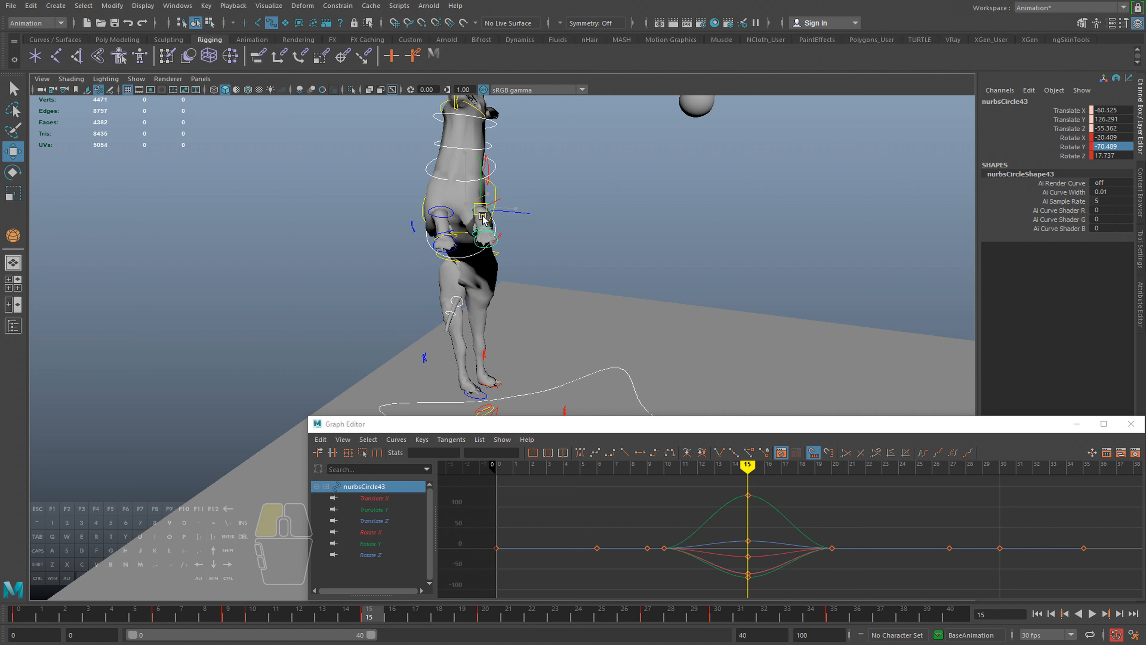
# Rotate nurbsCircle152 to about 8.5, -55.1, -9.6 at frame 15 and shift that foot to Translate of about -57.7, 128.6, -70.5
pyautogui.click(432, 220)
pyautogui.press('e')
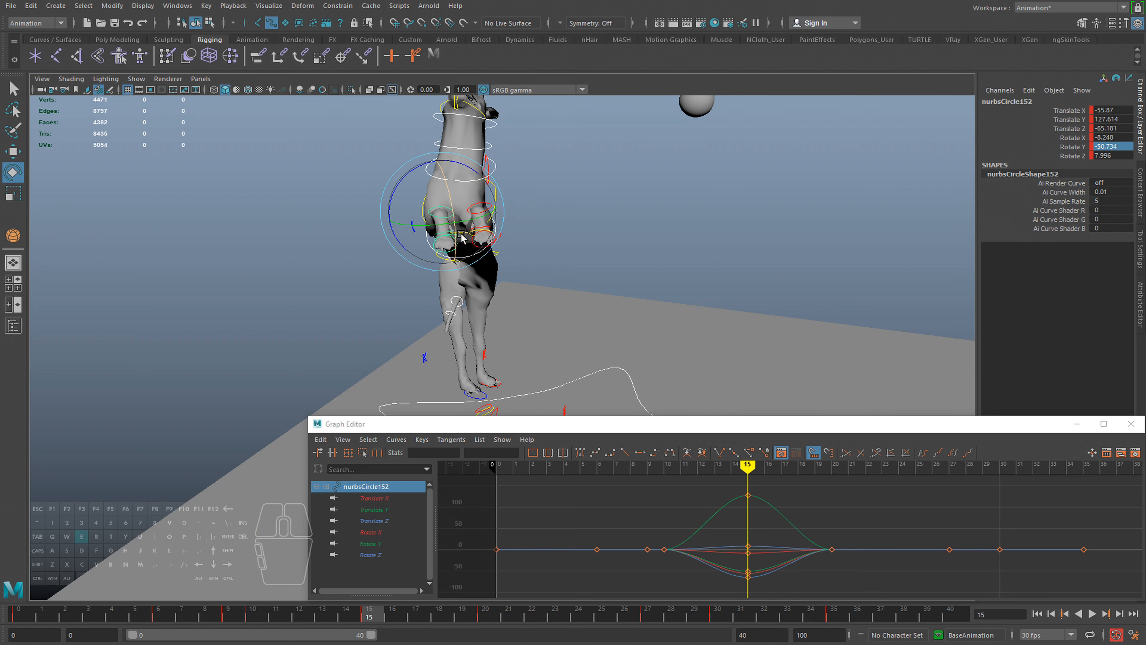
pyautogui.moveTo(463, 267); pyautogui.dragTo(448, 272)
pyautogui.press('w')
pyautogui.moveTo(440, 213); pyautogui.dragTo(449, 321)
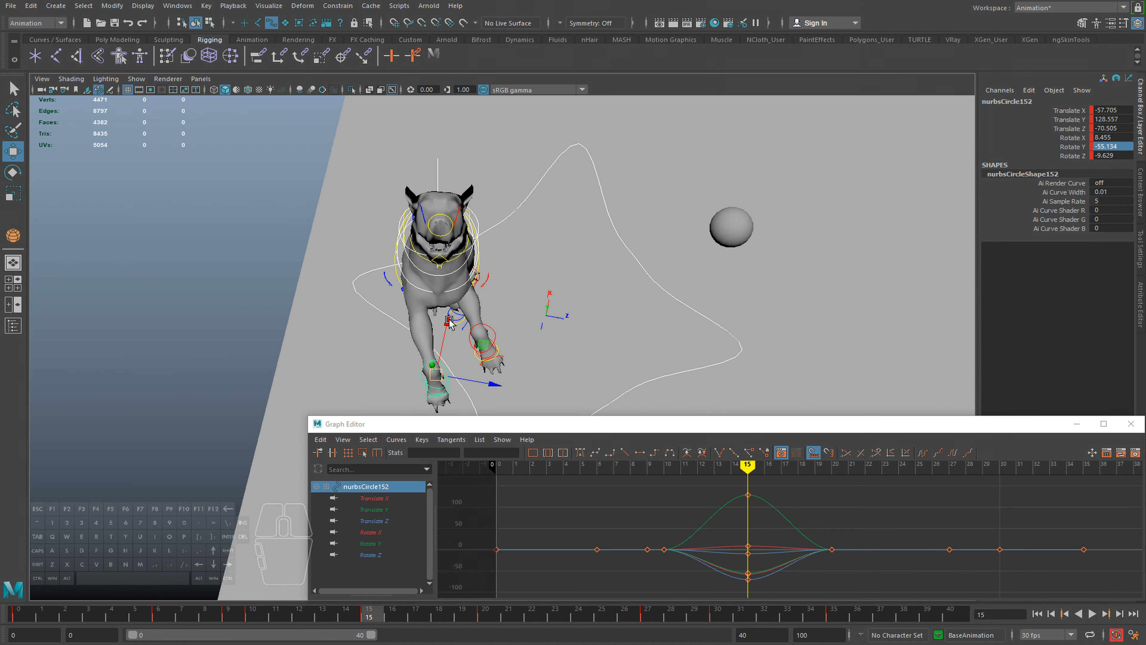
pyautogui.moveTo(430, 380); pyautogui.dragTo(565, 266)
pyautogui.press('e')
pyautogui.press('q')
# At frame 12, move both front foot controls lower and forward, nurbsCircle43 to Translate of about -26.0, 36.7, -10.3, and key them
pyautogui.keyDown('shift'); pyautogui.click(518, 219); pyautogui.keyUp('shift')
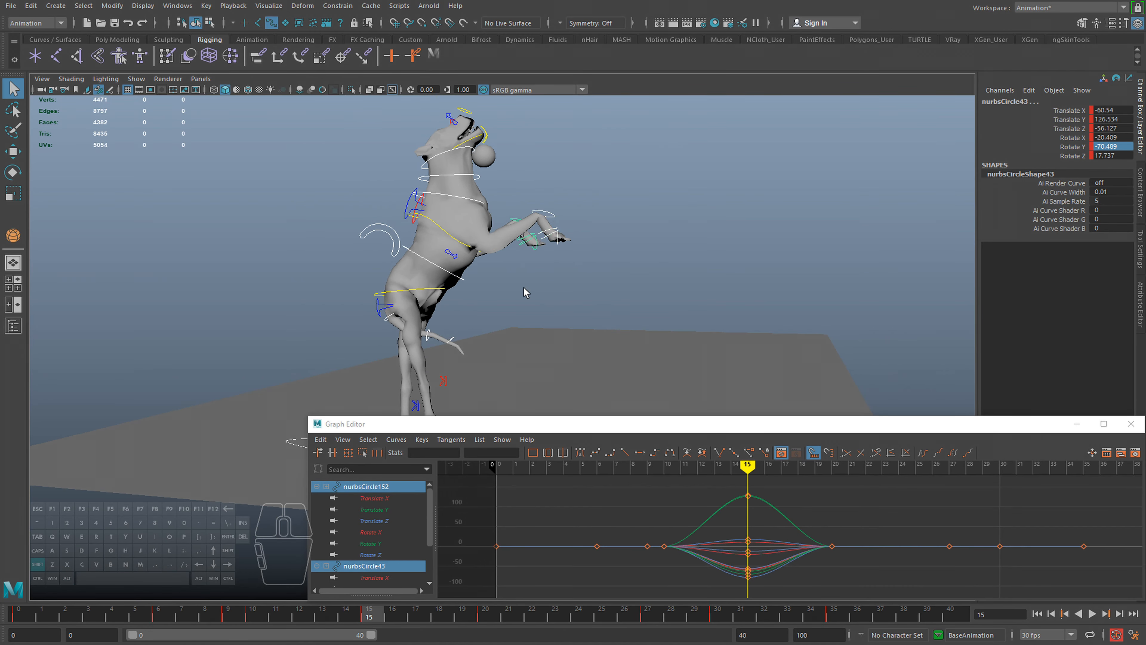
pyautogui.moveTo(378, 613); pyautogui.dragTo(260, 608)
pyautogui.keyDown('alt'); pyautogui.moveTo(582, 246); pyautogui.dragTo(428, 271); pyautogui.keyUp('alt')
pyautogui.moveTo(259, 616); pyautogui.dragTo(299, 613)
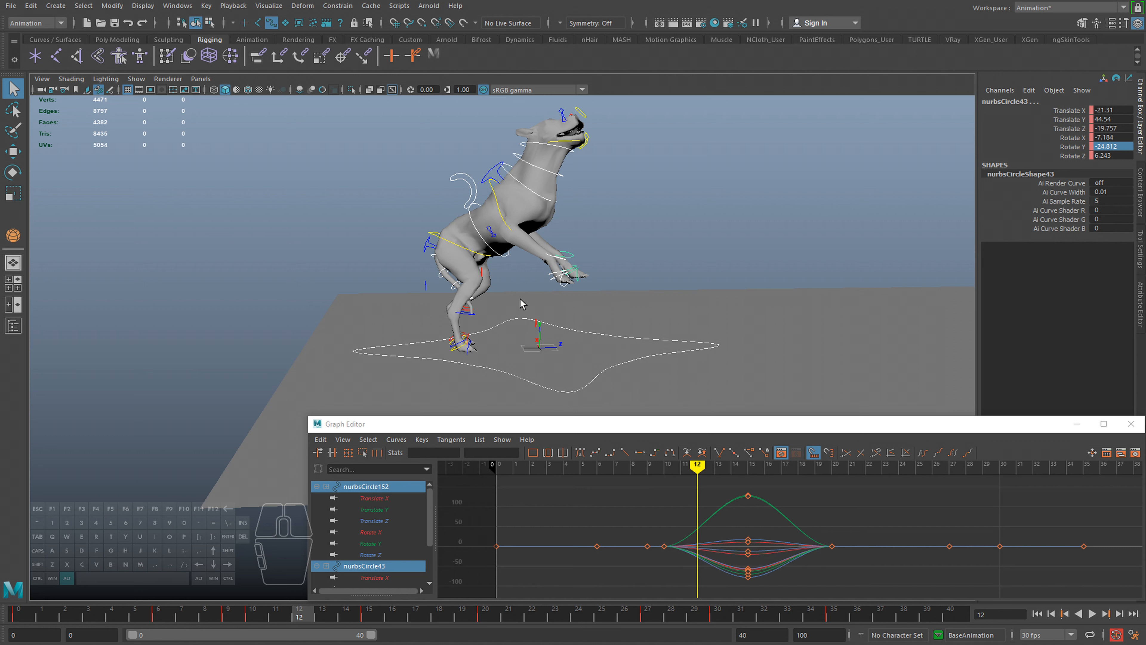
pyautogui.keyDown('alt'); pyautogui.moveTo(521, 299); pyautogui.dragTo(587, 293, button='right'); pyautogui.keyUp('alt')
pyautogui.keyDown('alt'); pyautogui.moveTo(586, 293); pyautogui.dragTo(657, 285); pyautogui.keyUp('alt')
pyautogui.press('w')
pyautogui.moveTo(572, 231); pyautogui.dragTo(588, 245)
pyautogui.press('s')
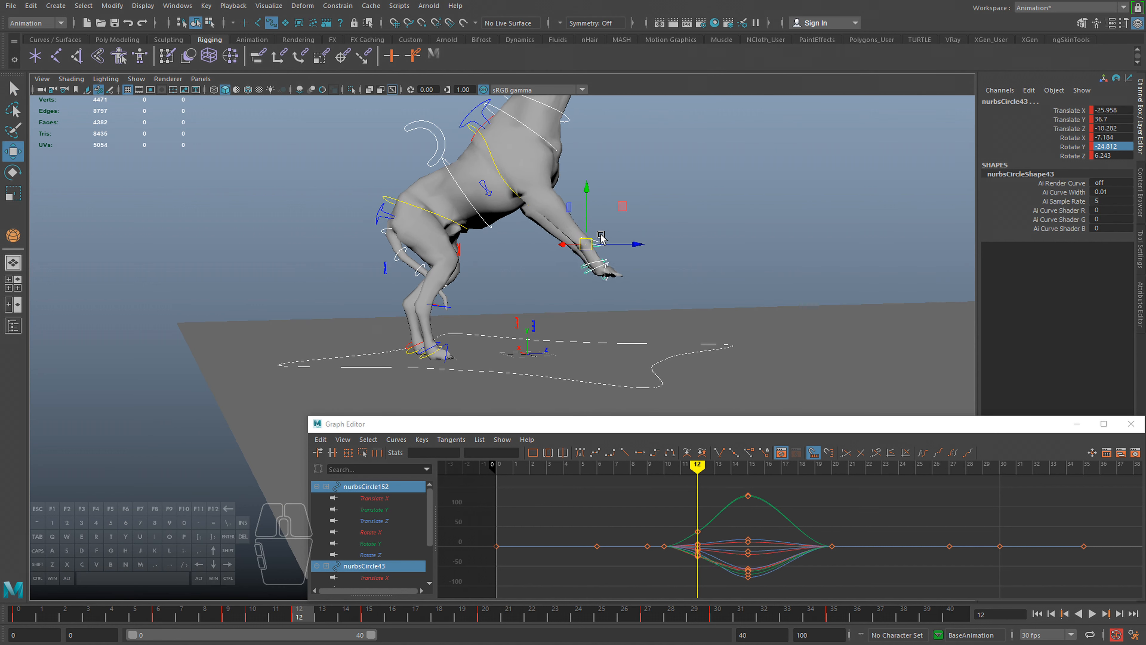
# Adjust the tilt of both front foot controls with the Rotate tool at frame 12
pyautogui.moveTo(291, 609)
pyautogui.mouseDown()
pyautogui.moveTo(256, 614)
pyautogui.moveTo(295, 628)
pyautogui.mouseUp()
pyautogui.moveTo(585, 245); pyautogui.dragTo(585, 246)
pyautogui.press('e')
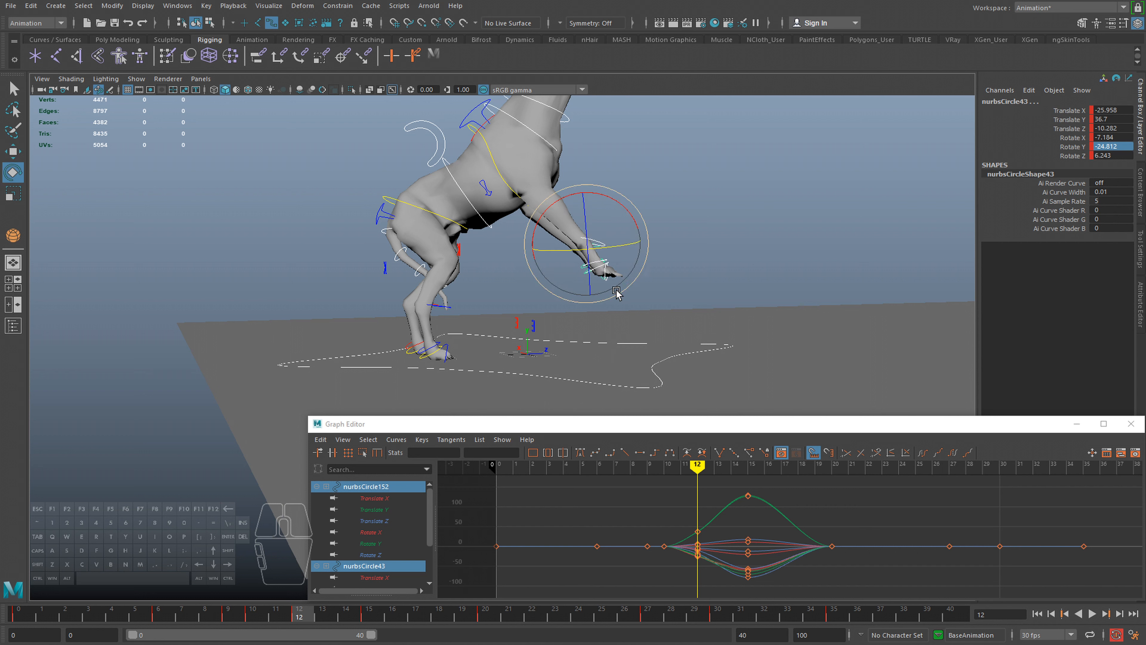
pyautogui.moveTo(617, 292); pyautogui.dragTo(627, 288)
# Review the takeoff from frame 8 to 12 and rotate the front foot controls to a Rotate X of about 6.2 at frame 11
pyautogui.moveTo(192, 616); pyautogui.dragTo(276, 617)
pyautogui.keyDown('alt'); pyautogui.moveTo(602, 366); pyautogui.dragTo(668, 344); pyautogui.keyUp('alt')
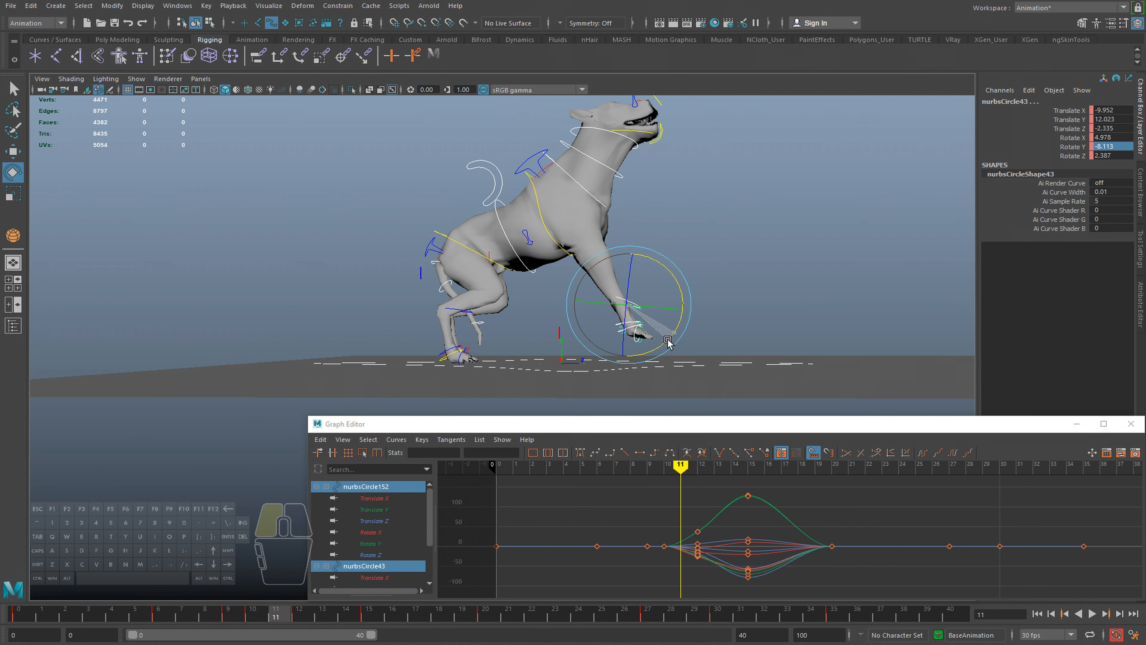
pyautogui.moveTo(262, 608); pyautogui.dragTo(299, 621)
pyautogui.moveTo(657, 279); pyautogui.dragTo(643, 291)
pyautogui.keyDown('alt'); pyautogui.moveTo(573, 312); pyautogui.dragTo(561, 298); pyautogui.keyUp('alt')
pyautogui.moveTo(293, 614); pyautogui.dragTo(277, 615)
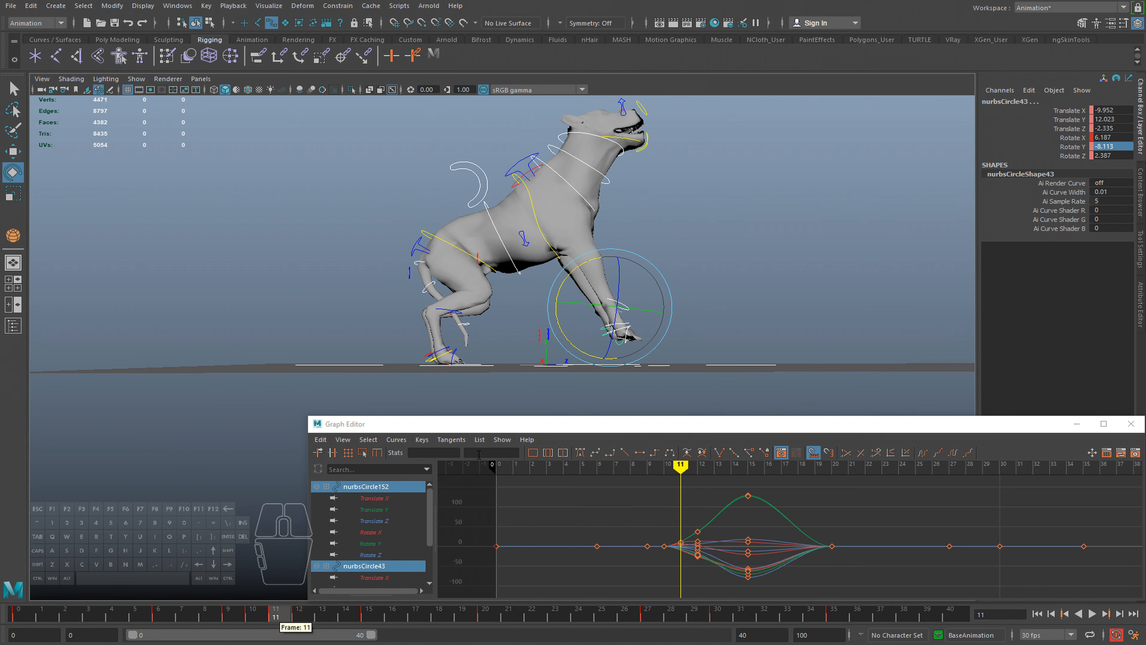
# At frame 11, key both front foot controls and move nurbsCircle43 to Translate of about -10.2, 13.7, -0.7
pyautogui.press('w')
pyautogui.moveTo(611, 308); pyautogui.dragTo(607, 306)
pyautogui.press('s')
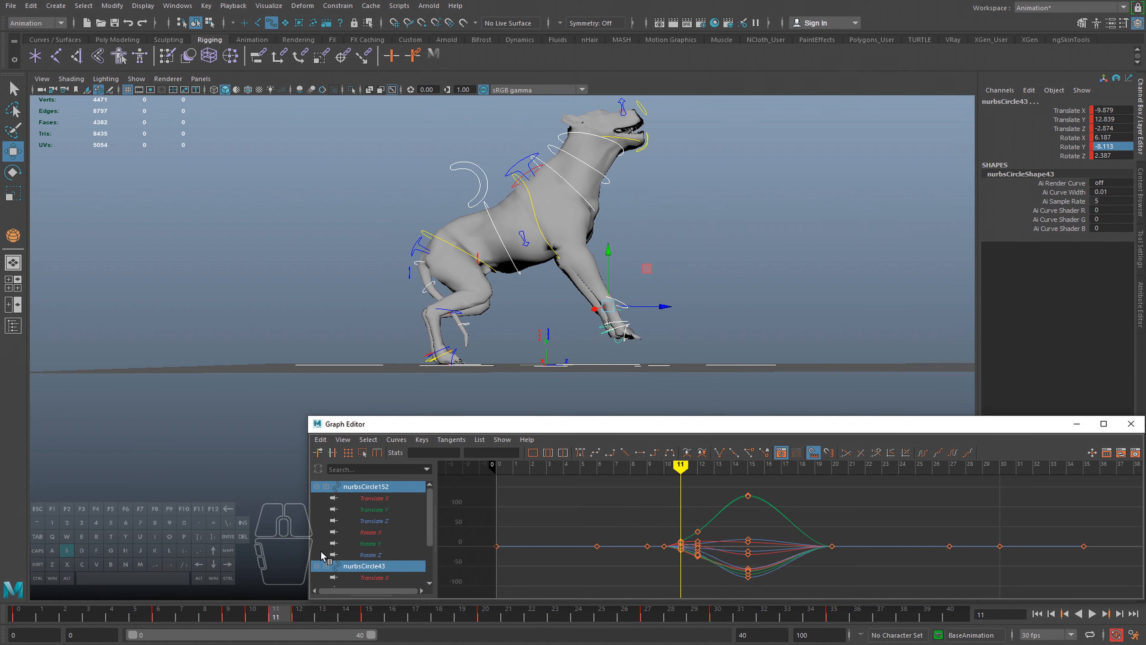
pyautogui.moveTo(279, 605); pyautogui.dragTo(276, 618)
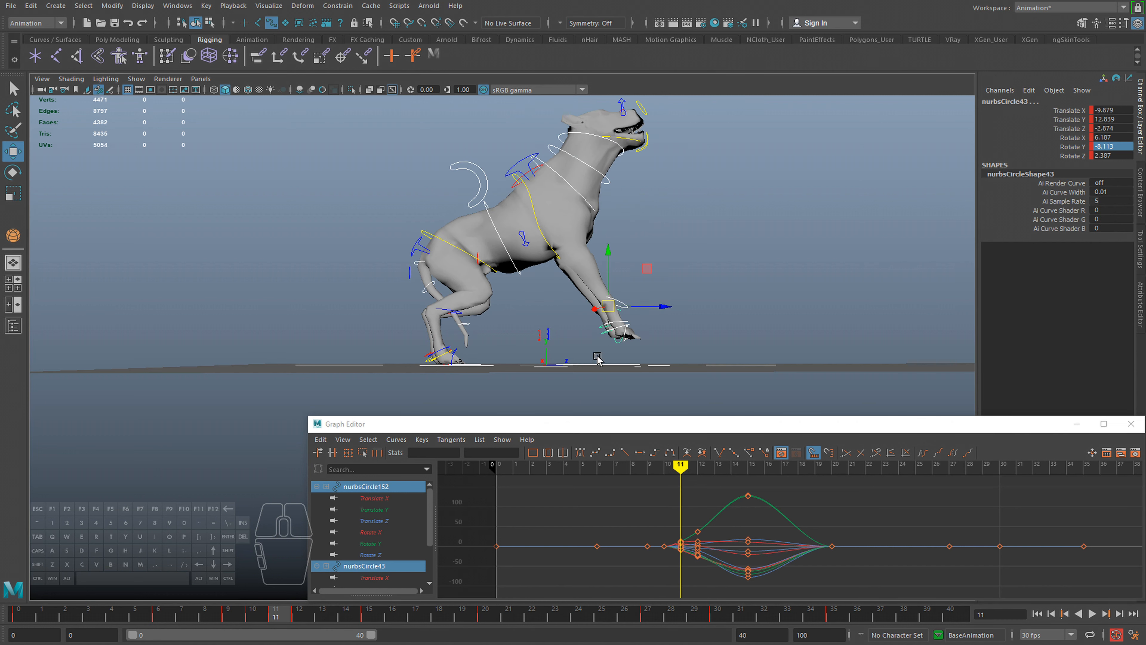
pyautogui.moveTo(613, 308); pyautogui.dragTo(617, 305)
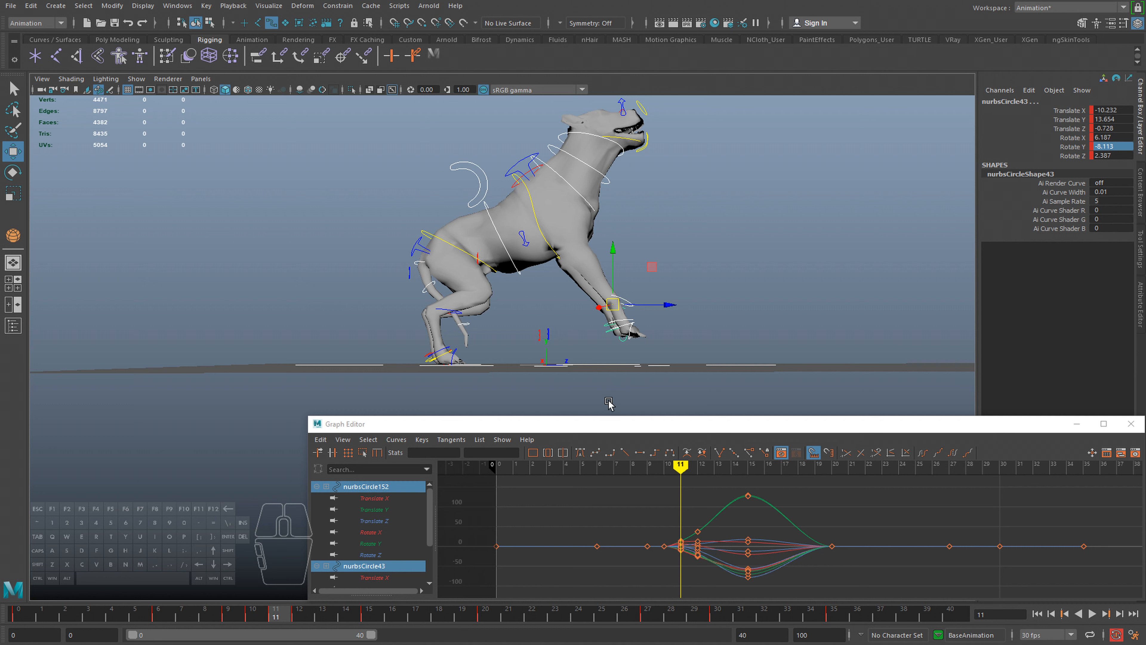
# Fine-tune the front foot controls' rotation at frame 11; at frame 12, key them with nurbsCircle43 at Translate of about -24.9, 33.0, -16.7
pyautogui.moveTo(280, 617)
pyautogui.mouseDown()
pyautogui.moveTo(256, 617)
pyautogui.moveTo(273, 622)
pyautogui.mouseUp()
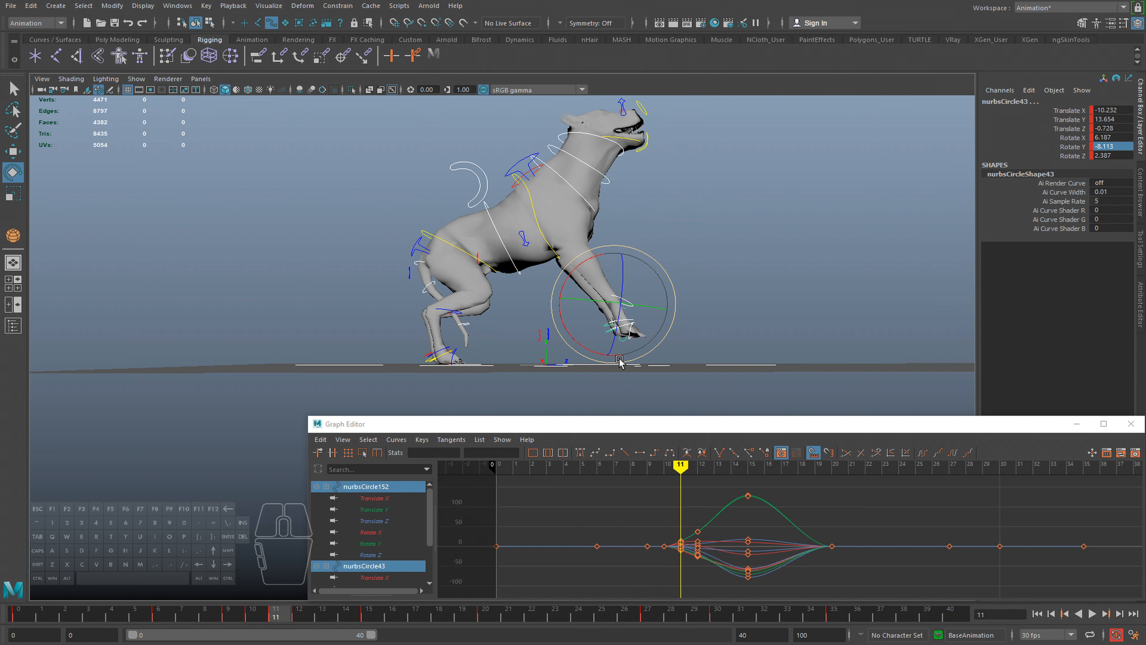
pyautogui.moveTo(600, 352); pyautogui.dragTo(602, 359)
pyautogui.moveTo(276, 614); pyautogui.dragTo(301, 616)
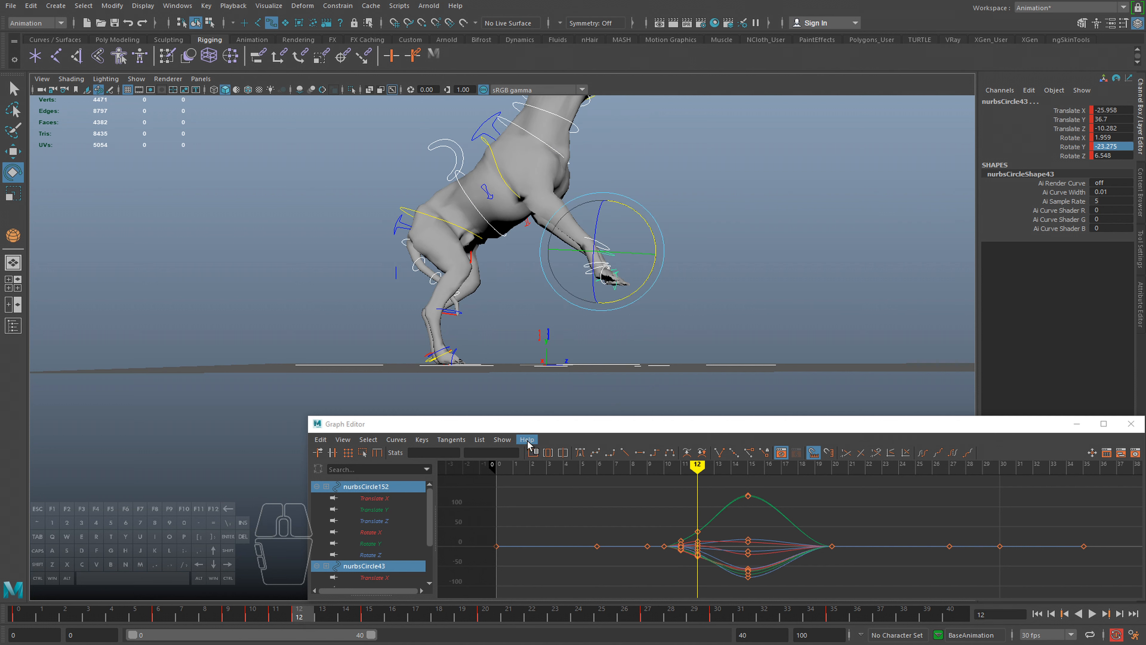
pyautogui.press('w')
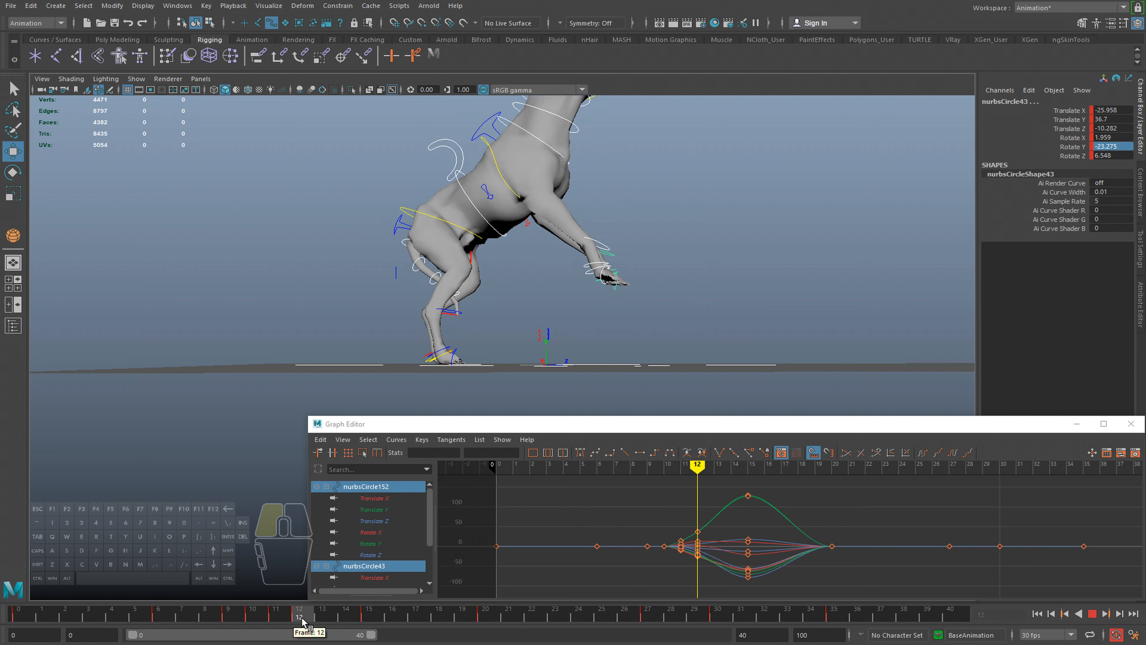
pyautogui.moveTo(602, 255); pyautogui.dragTo(587, 269)
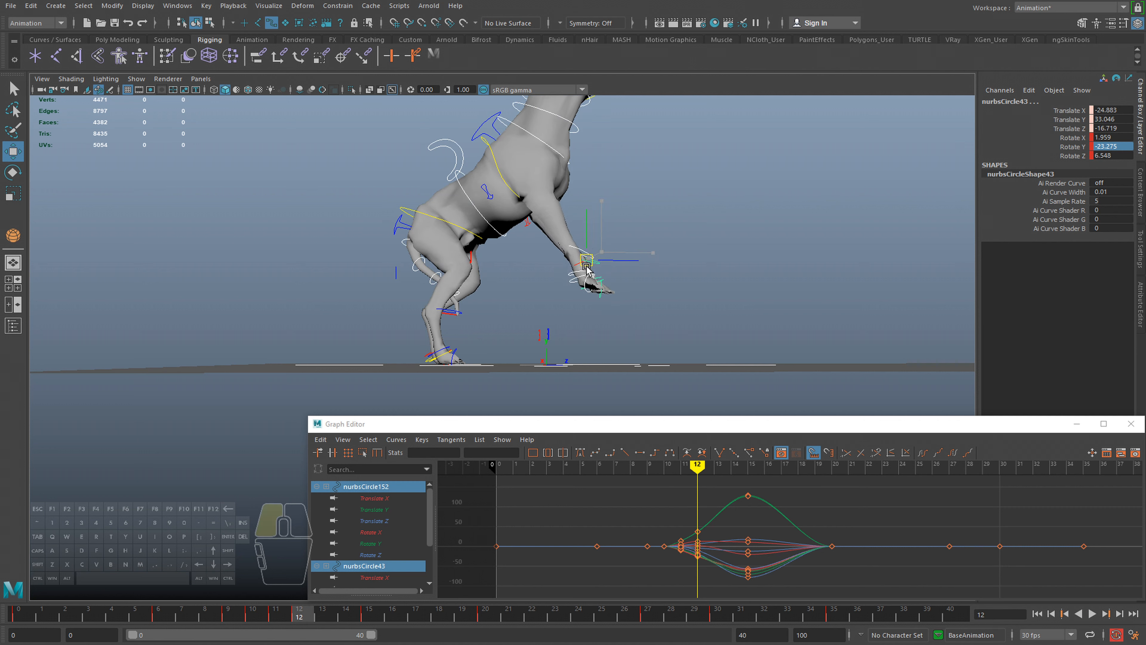
pyautogui.press('s')
# Play back and scrub the turning jump from several angles to check the front feet from takeoff to the airborne turn
pyautogui.moveTo(299, 615); pyautogui.dragTo(253, 615)
pyautogui.keyDown('alt'); pyautogui.moveTo(497, 361); pyautogui.dragTo(469, 354, button='right'); pyautogui.keyUp('alt')
pyautogui.keyDown('alt'); pyautogui.moveTo(541, 350); pyautogui.dragTo(608, 359); pyautogui.keyUp('alt')
pyautogui.hotkey('alt', 'v')
pyautogui.hotkey('alt', 'v')
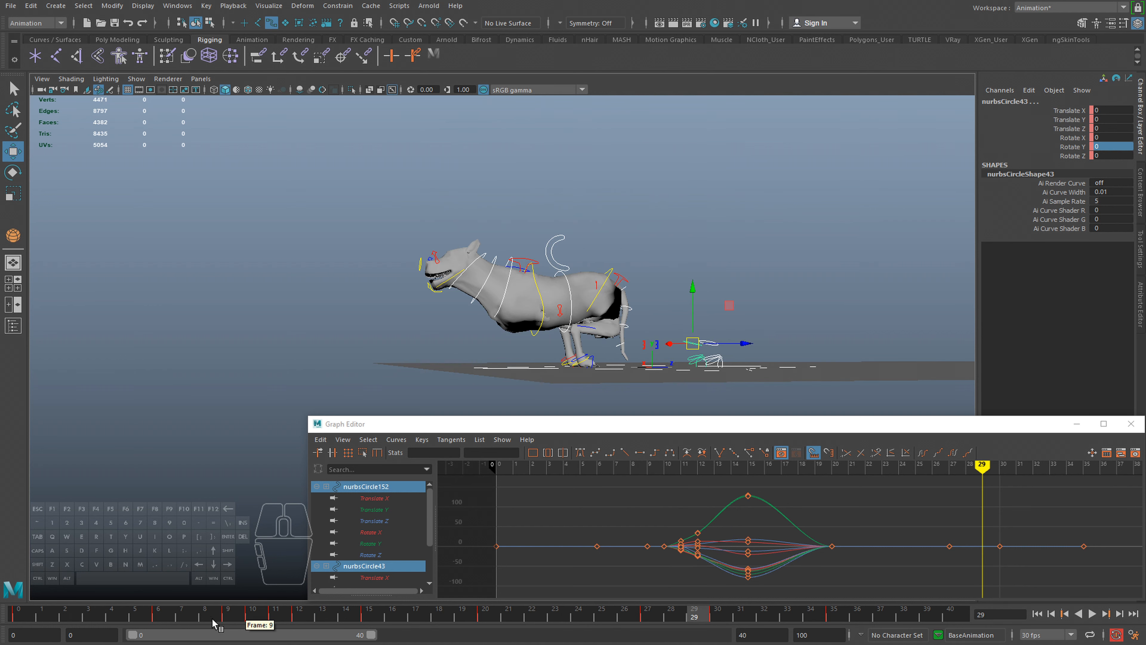
pyautogui.moveTo(194, 616); pyautogui.dragTo(116, 615)
pyautogui.keyDown('alt'); pyautogui.moveTo(621, 321); pyautogui.dragTo(388, 295, button='middle'); pyautogui.keyUp('alt')
pyautogui.hotkey('alt', 'v')
pyautogui.hotkey('alt', 'v')
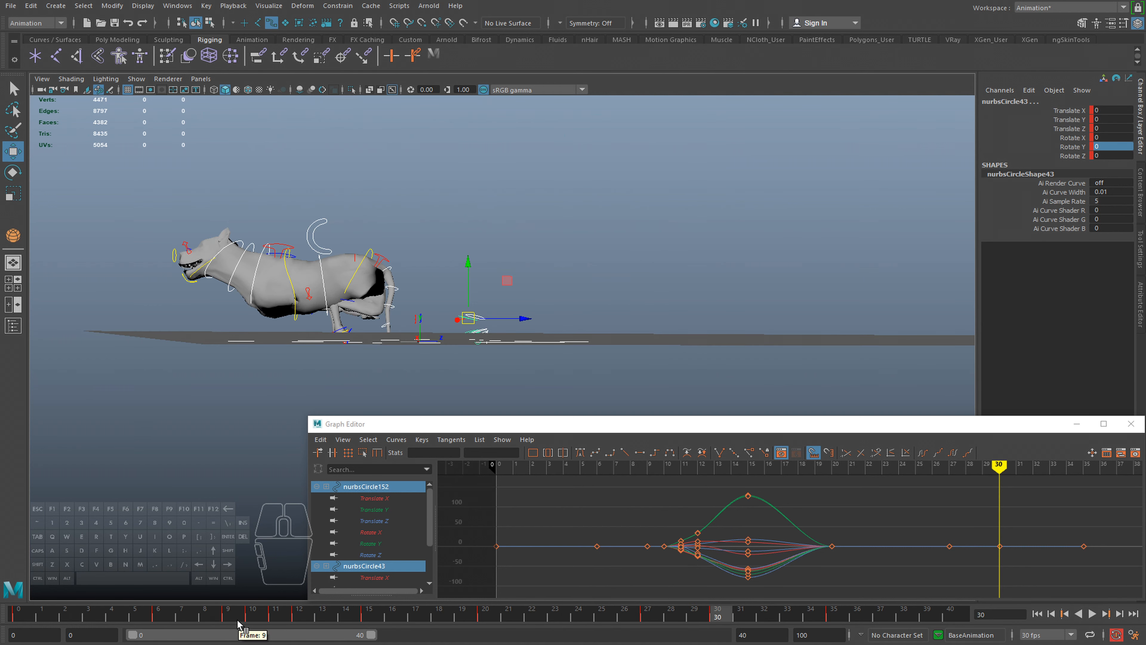
pyautogui.moveTo(247, 618); pyautogui.dragTo(373, 618)
pyautogui.hotkey('alt', 'v')
pyautogui.keyDown('alt'); pyautogui.moveTo(424, 284); pyautogui.dragTo(535, 408, button='middle'); pyautogui.keyUp('alt')
pyautogui.keyDown('alt'); pyautogui.moveTo(476, 323); pyautogui.dragTo(472, 347); pyautogui.keyUp('alt')
pyautogui.moveTo(377, 618); pyautogui.dragTo(485, 617)
# Copy the frame 15 pose of both front foot controls to frame 20 and key it
pyautogui.click(370, 618)
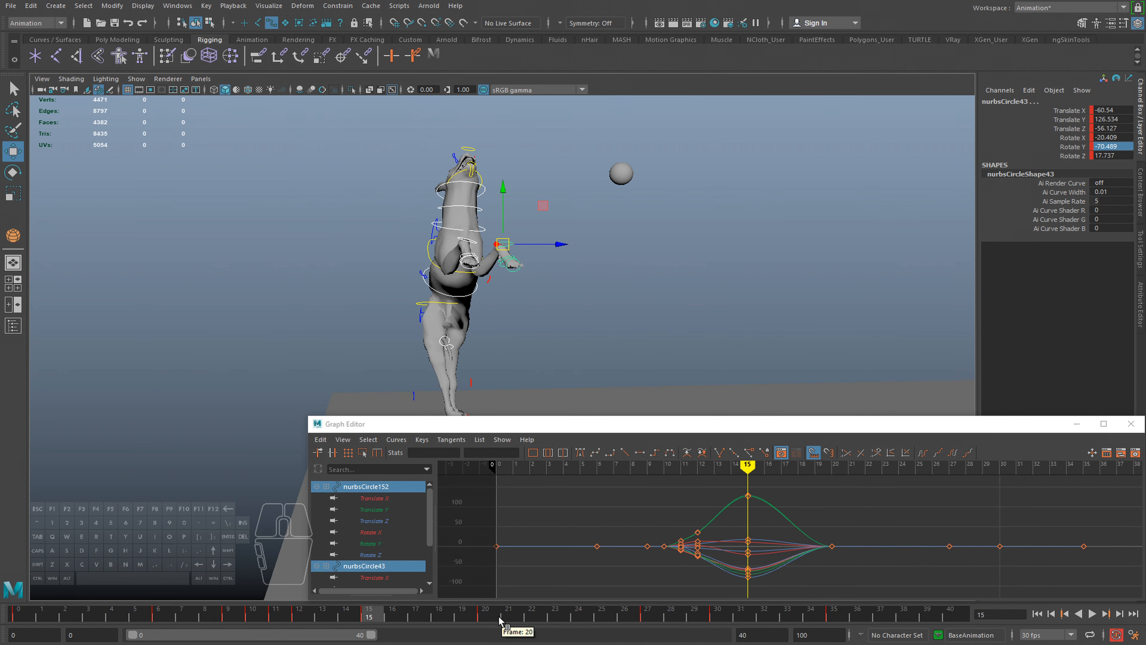
pyautogui.middleClick(485, 618)
pyautogui.press('s')
pyautogui.moveTo(440, 617); pyautogui.dragTo(486, 617)
# At frame 20, pose both front foot controls ahead of the chest, nurbsCircle43 at Translate of about -47.7, 122.6, -102.7 and Rotate -171.2, -40.6, 172.6
pyautogui.keyDown('alt'); pyautogui.moveTo(488, 230); pyautogui.dragTo(422, 295); pyautogui.keyUp('alt')
pyautogui.press('w')
pyautogui.press('e')
pyautogui.keyDown('alt'); pyautogui.moveTo(457, 382); pyautogui.dragTo(351, 290); pyautogui.keyUp('alt')
pyautogui.press('w')
pyautogui.keyDown('alt'); pyautogui.moveTo(351, 291); pyautogui.dragTo(329, 224, button='middle'); pyautogui.keyUp('alt')
pyautogui.press('q')
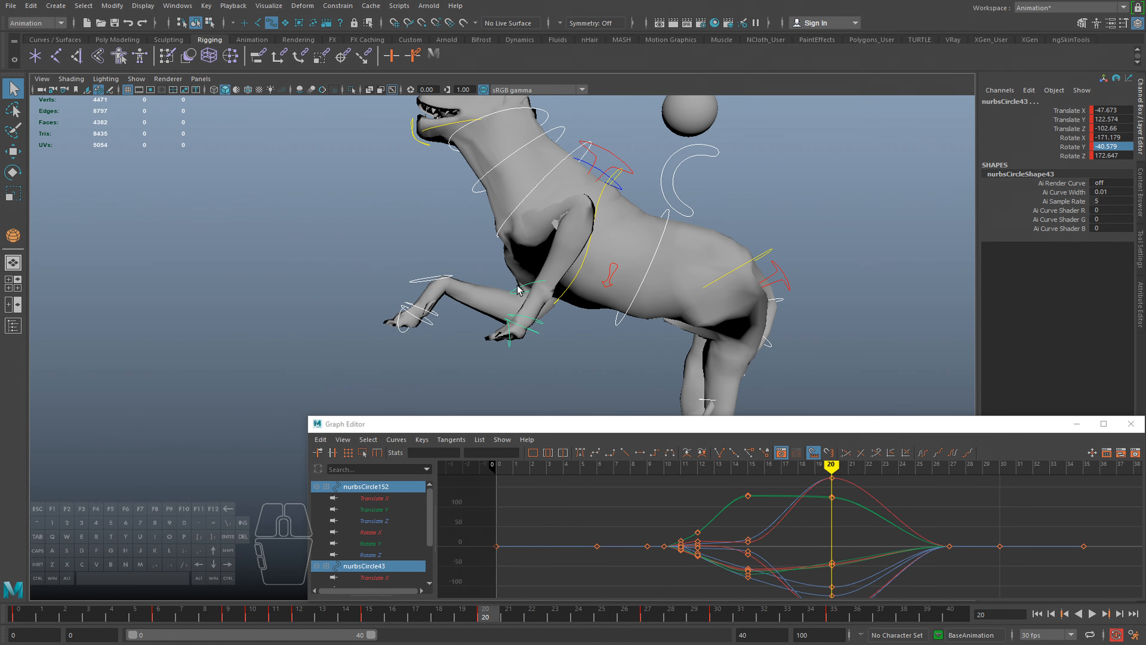
# Raise nurbsCircle43 alone at frame 20 to Translate of about -63.5, 141.8, -120.3 and turn it to Rotate of about -175.6, -30.5, 179.6
pyautogui.click(518, 289)
pyautogui.press('w')
pyautogui.moveTo(519, 287); pyautogui.dragTo(442, 226)
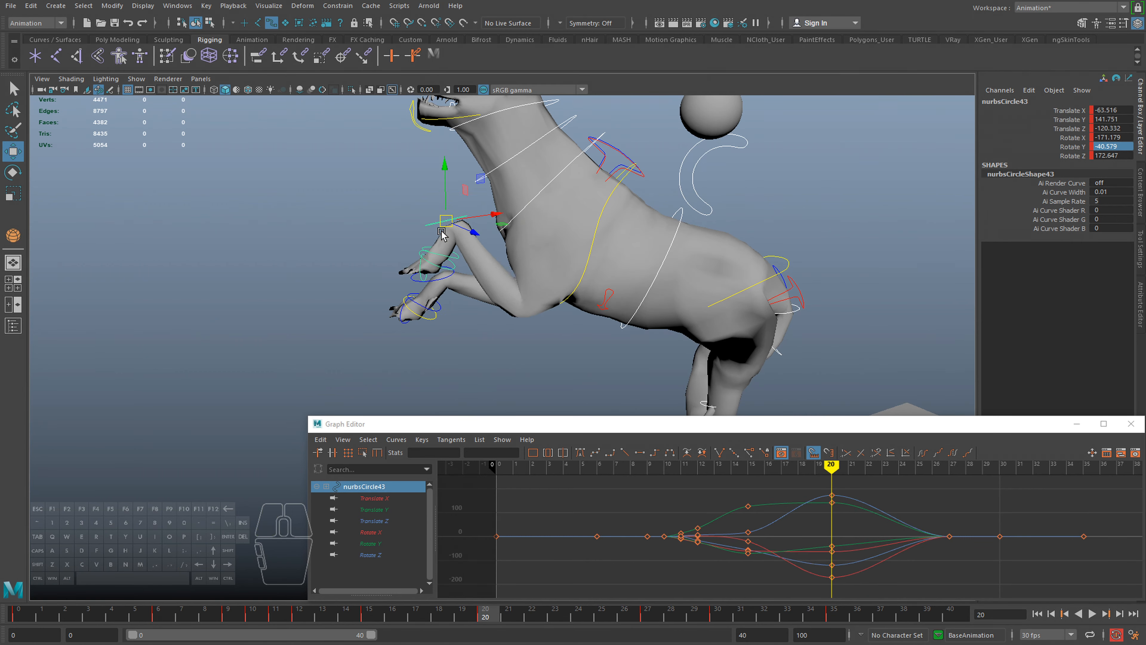
pyautogui.keyDown('alt'); pyautogui.moveTo(436, 266); pyautogui.dragTo(545, 252); pyautogui.keyUp('alt')
pyautogui.press('e')
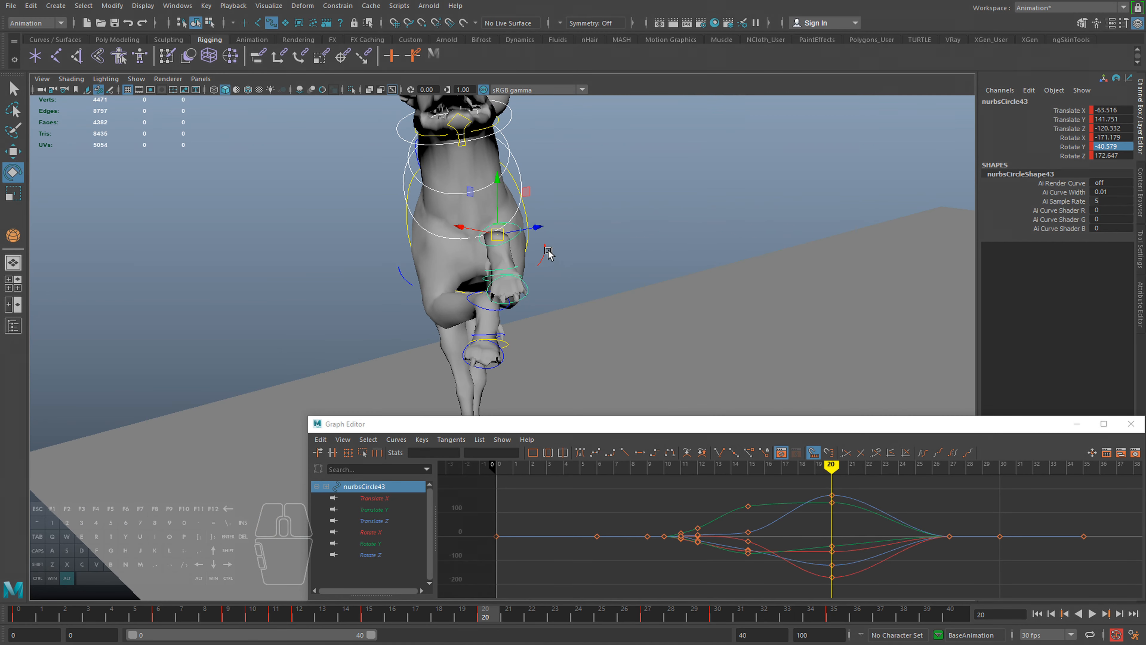
pyautogui.keyDown('alt'); pyautogui.moveTo(529, 200); pyautogui.dragTo(528, 217); pyautogui.keyUp('alt')
pyautogui.moveTo(528, 217); pyautogui.dragTo(527, 241)
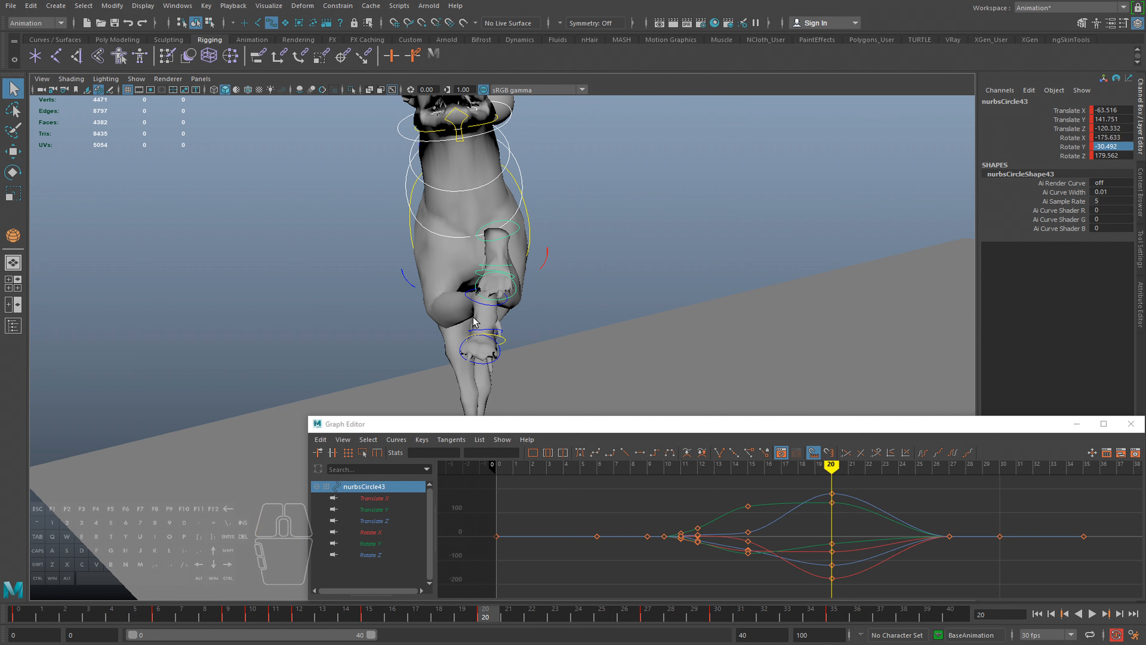
# Pose nurbsCircle152 at frame 20 at Translate of about -31.0, 122.1, -131.5 and Rotate of about 202.5, -40.0, -194.8
pyautogui.click(474, 302)
pyautogui.press('w')
pyautogui.moveTo(477, 296); pyautogui.dragTo(532, 298)
pyautogui.press('e')
pyautogui.press('w')
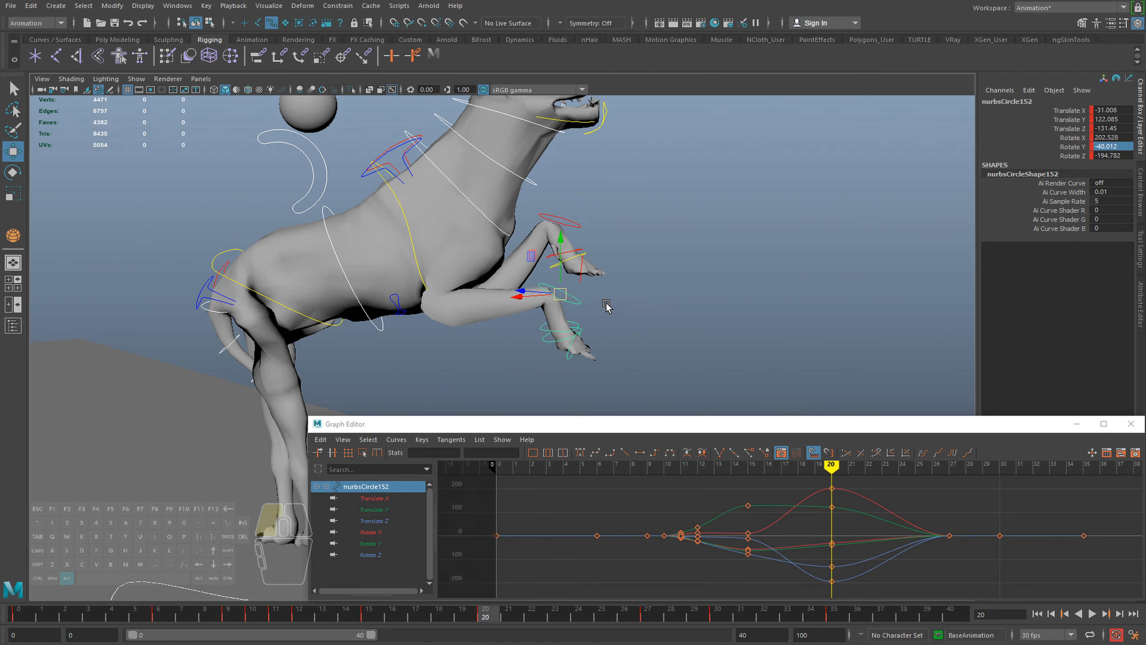
pyautogui.keyDown('alt'); pyautogui.moveTo(606, 305); pyautogui.dragTo(367, 307); pyautogui.keyUp('alt')
pyautogui.keyDown('alt'); pyautogui.moveTo(366, 307); pyautogui.dragTo(472, 298, button='right'); pyautogui.keyUp('alt')
pyautogui.keyDown('alt'); pyautogui.moveTo(471, 298); pyautogui.dragTo(437, 328); pyautogui.keyUp('alt')
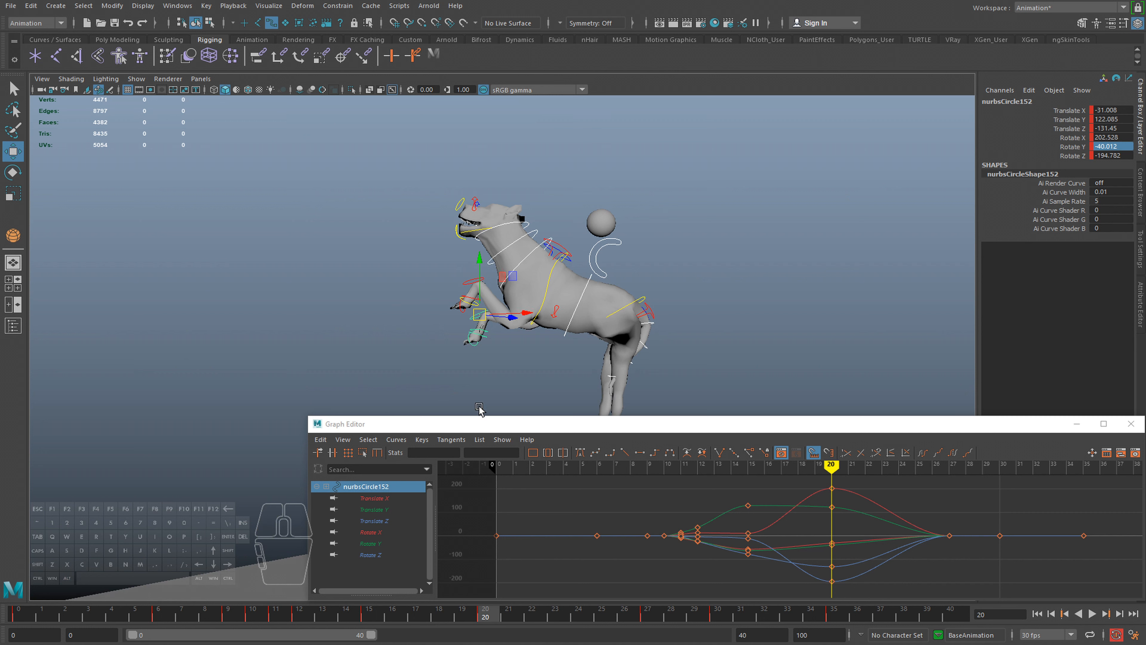
# Select polyToCurve5 and polyToCurve3 below the dog and key them at frame 20, with polyToCurve3 at Translate of about -18.3, 5.0, -74.1
pyautogui.moveTo(475, 600); pyautogui.dragTo(508, 605)
pyautogui.keyDown('alt'); pyautogui.moveTo(553, 422); pyautogui.dragTo(613, 176); pyautogui.keyUp('alt')
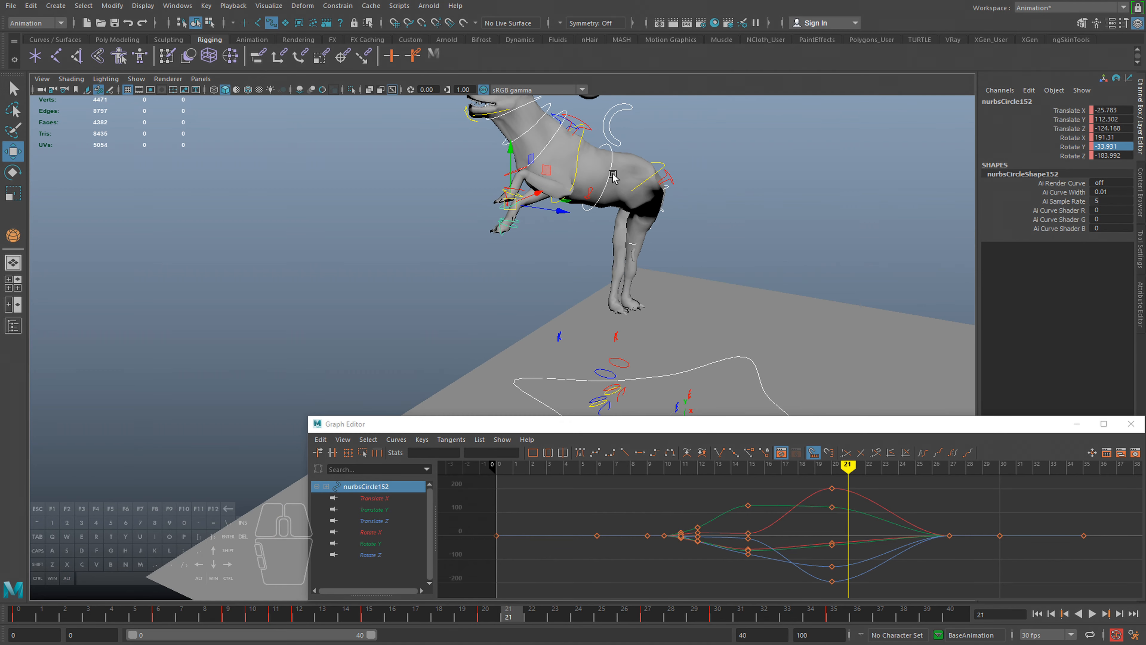
pyautogui.moveTo(564, 329)
pyautogui.keyDown('alt'); pyautogui.mouseDown()
pyautogui.moveTo(587, 298)
pyautogui.moveTo(576, 333)
pyautogui.mouseUp(); pyautogui.keyUp('alt')
pyautogui.click(556, 240)
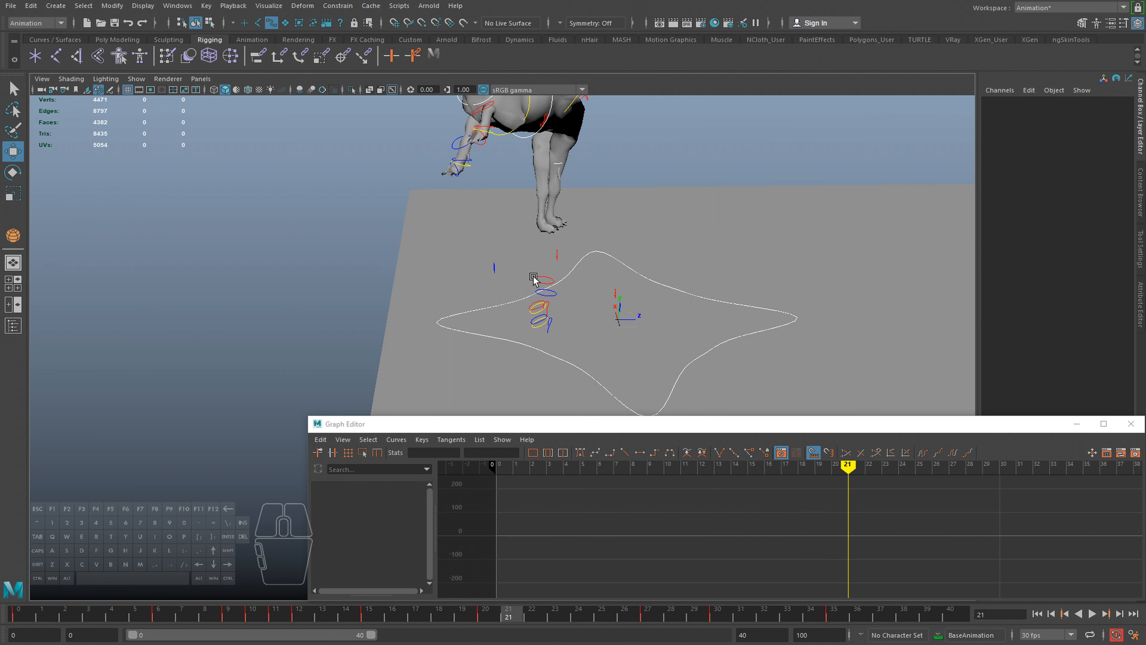
pyautogui.click(495, 268)
pyautogui.keyDown('shift'); pyautogui.click(557, 255); pyautogui.keyUp('shift')
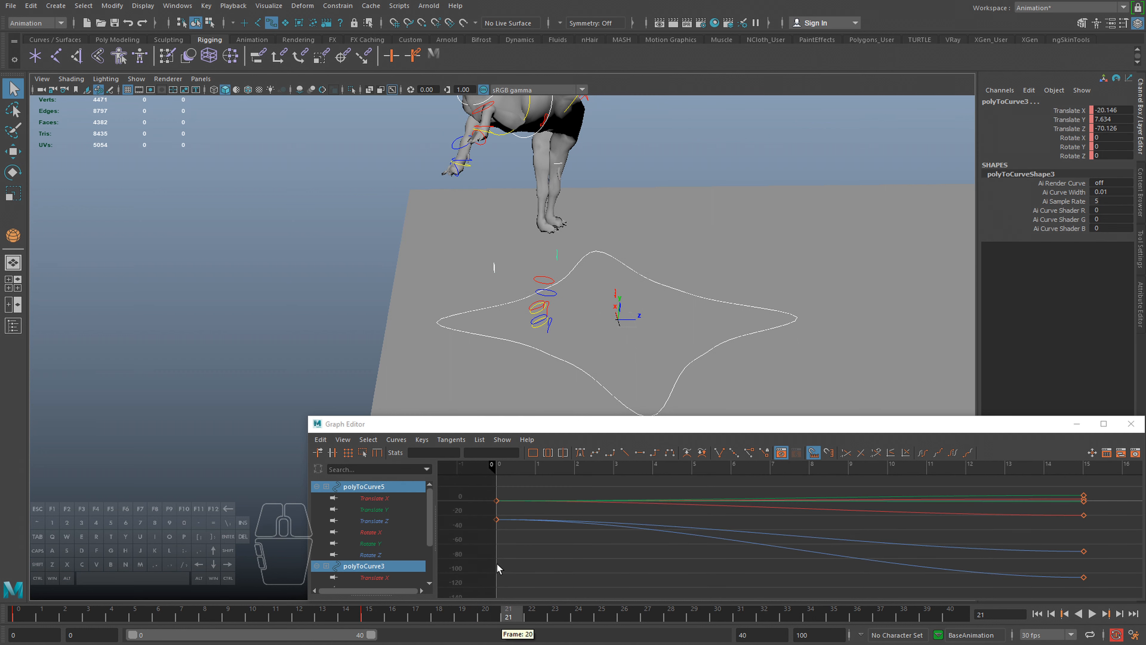
pyautogui.keyDown('alt'); pyautogui.moveTo(528, 293); pyautogui.dragTo(492, 383); pyautogui.keyUp('alt')
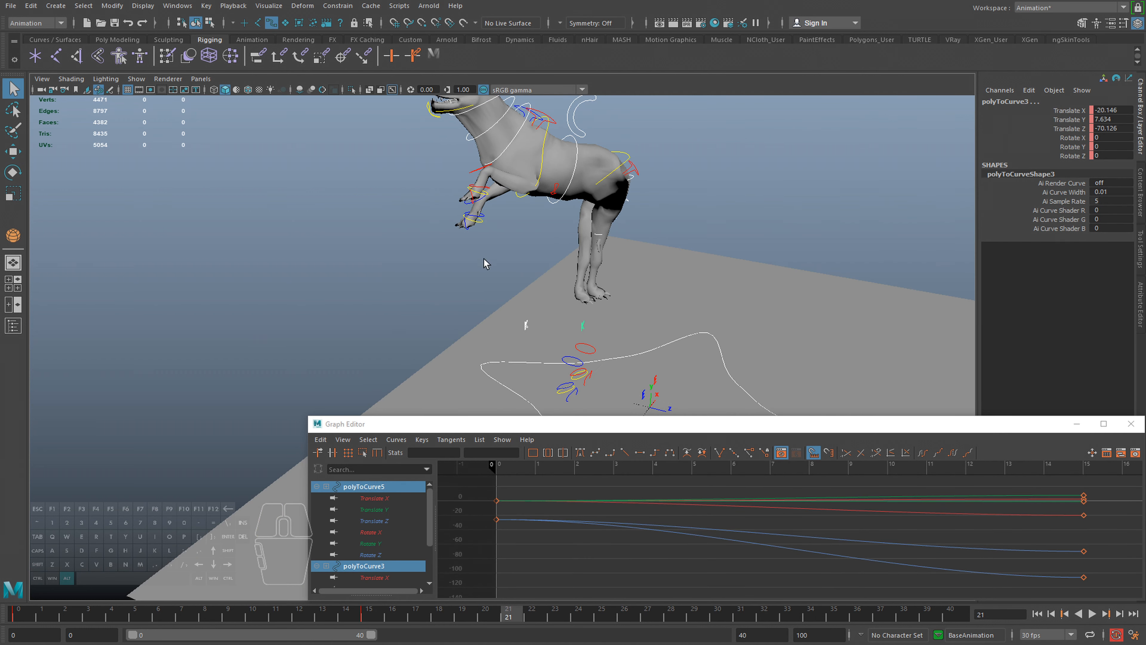
pyautogui.click(472, 187)
pyautogui.hotkey('ctrl', 'z')
pyautogui.click(473, 178)
pyautogui.hotkey('ctrl', 'z')
pyautogui.click(486, 618)
pyautogui.keyDown('alt'); pyautogui.moveTo(584, 390); pyautogui.dragTo(533, 628); pyautogui.keyUp('alt')
pyautogui.press('w')
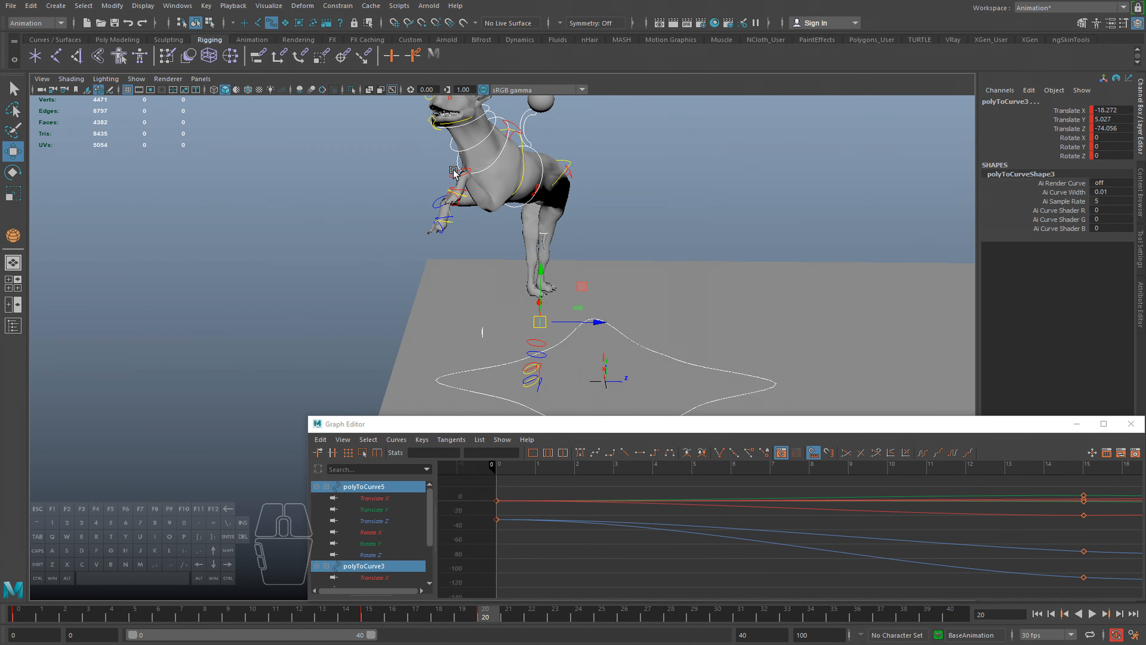
# Add the front foot control nurbsCircle43 to the polyToCurve selection and key the controls at frames 27, 30 and 35
pyautogui.keyDown('alt'); pyautogui.moveTo(454, 172); pyautogui.dragTo(457, 226, button='middle'); pyautogui.keyUp('alt')
pyautogui.click(427, 203)
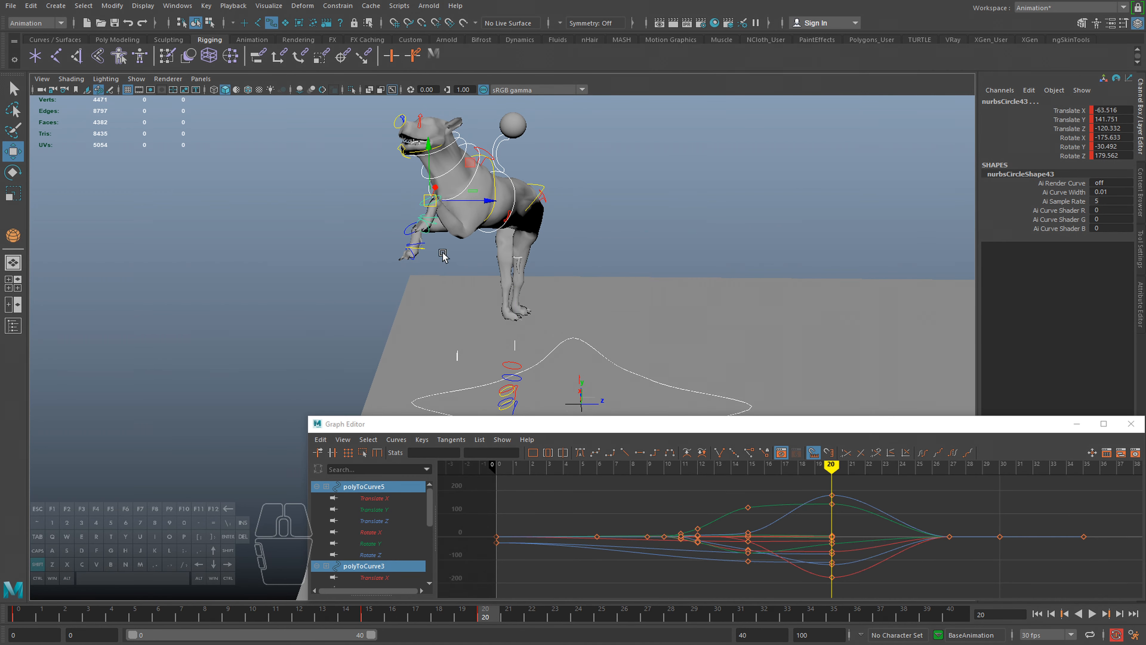
pyautogui.moveTo(657, 617); pyautogui.dragTo(843, 615)
pyautogui.click(653, 613)
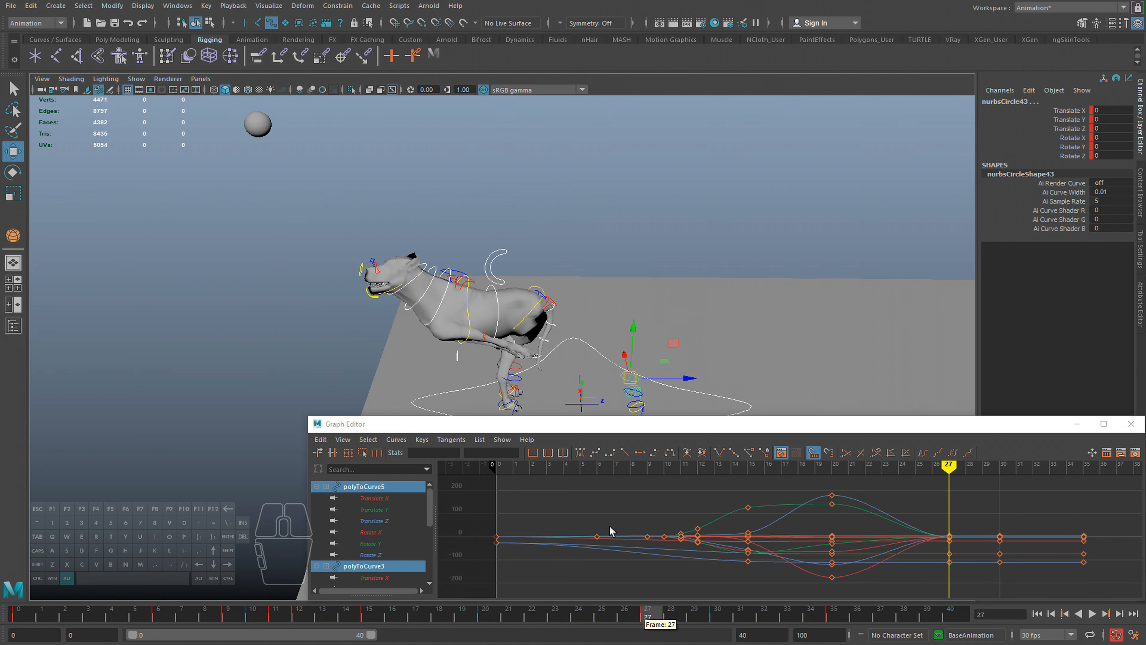
# Select both front foot controls, copy their frame 20 pose to frame 27 and key it
pyautogui.keyDown('alt'); pyautogui.moveTo(444, 316); pyautogui.dragTo(500, 344); pyautogui.keyUp('alt')
pyautogui.moveTo(502, 343)
pyautogui.keyDown('alt'); pyautogui.mouseDown(button='middle')
pyautogui.moveTo(495, 222)
pyautogui.moveTo(447, 362)
pyautogui.mouseUp(button='middle'); pyautogui.keyUp('alt')
pyautogui.click(489, 617)
pyautogui.keyDown('alt'); pyautogui.moveTo(405, 246); pyautogui.dragTo(427, 258, button='right'); pyautogui.keyUp('alt')
pyautogui.press('q')
pyautogui.keyDown('alt'); pyautogui.moveTo(420, 257); pyautogui.dragTo(483, 257); pyautogui.keyUp('alt')
pyautogui.click(483, 264)
pyautogui.keyDown('shift'); pyautogui.click(453, 297); pyautogui.keyUp('shift')
pyautogui.moveTo(537, 616); pyautogui.dragTo(491, 615)
pyautogui.keyDown('alt'); pyautogui.moveTo(580, 344); pyautogui.dragTo(614, 261, button='middle'); pyautogui.keyUp('alt')
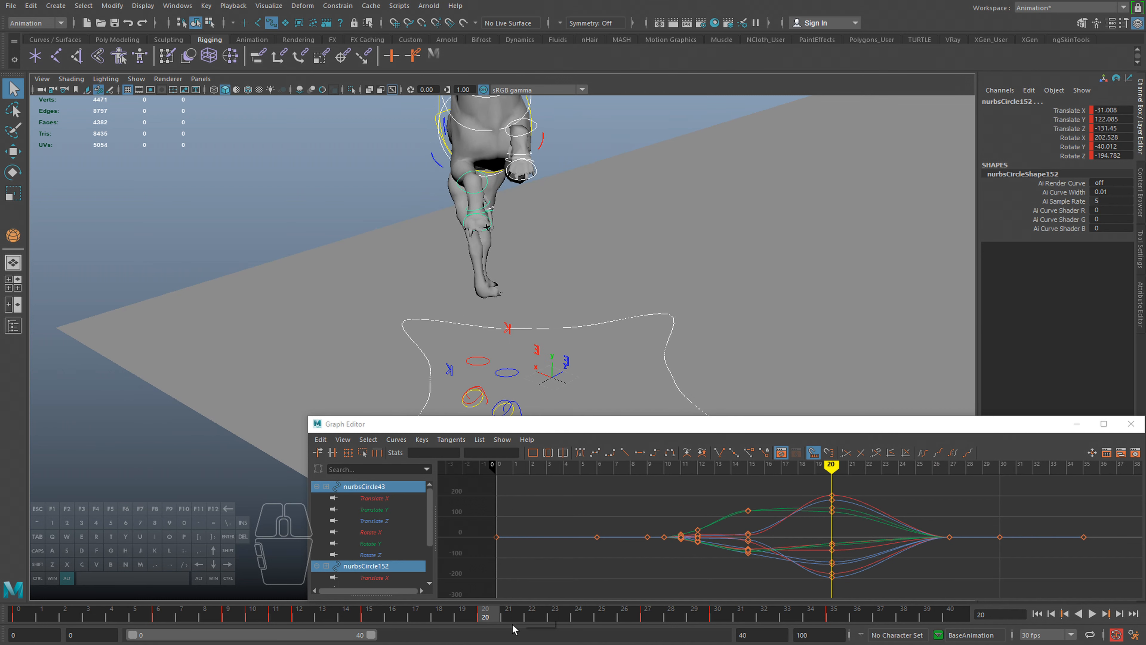
pyautogui.middleClick(648, 619)
pyautogui.press('s')
pyautogui.moveTo(652, 620)
pyautogui.mouseDown()
pyautogui.moveTo(629, 619)
pyautogui.moveTo(652, 619)
pyautogui.mouseUp()
# At frame 27, lower both front foot controls in front of the chest, nurbsCircle152 to Translate of about -16.5, 24.7, -138.0
pyautogui.keyDown('alt'); pyautogui.moveTo(531, 317); pyautogui.dragTo(557, 250, button='middle'); pyautogui.keyUp('alt')
pyautogui.keyDown('alt'); pyautogui.moveTo(557, 250); pyautogui.dragTo(508, 186, button='right'); pyautogui.keyUp('alt')
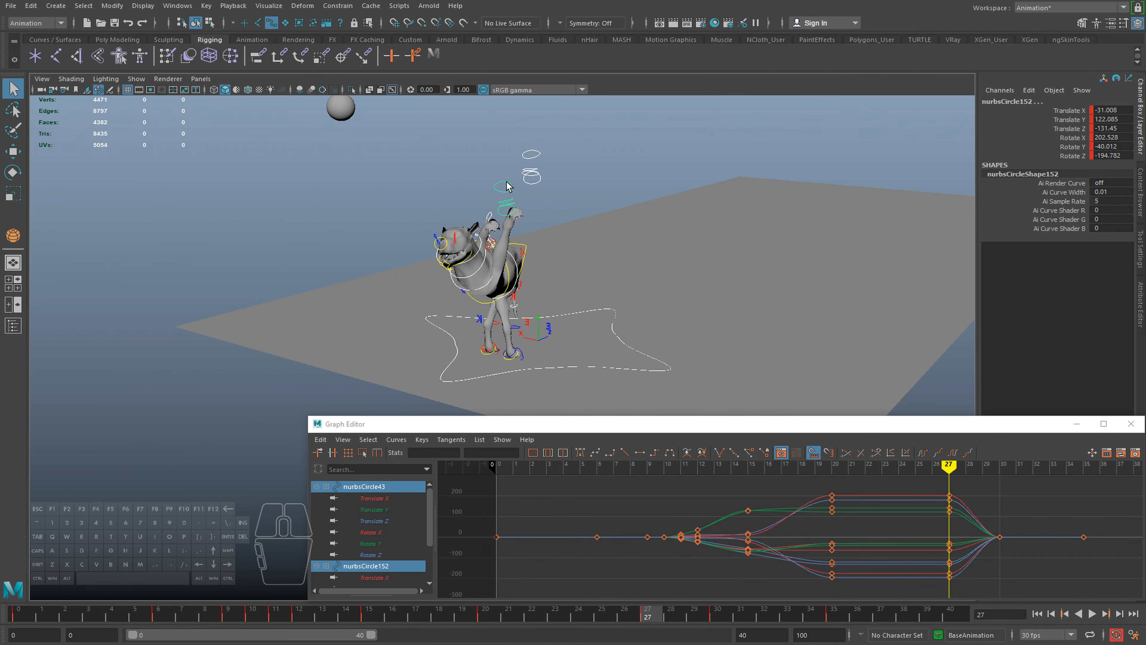
pyautogui.click(479, 620)
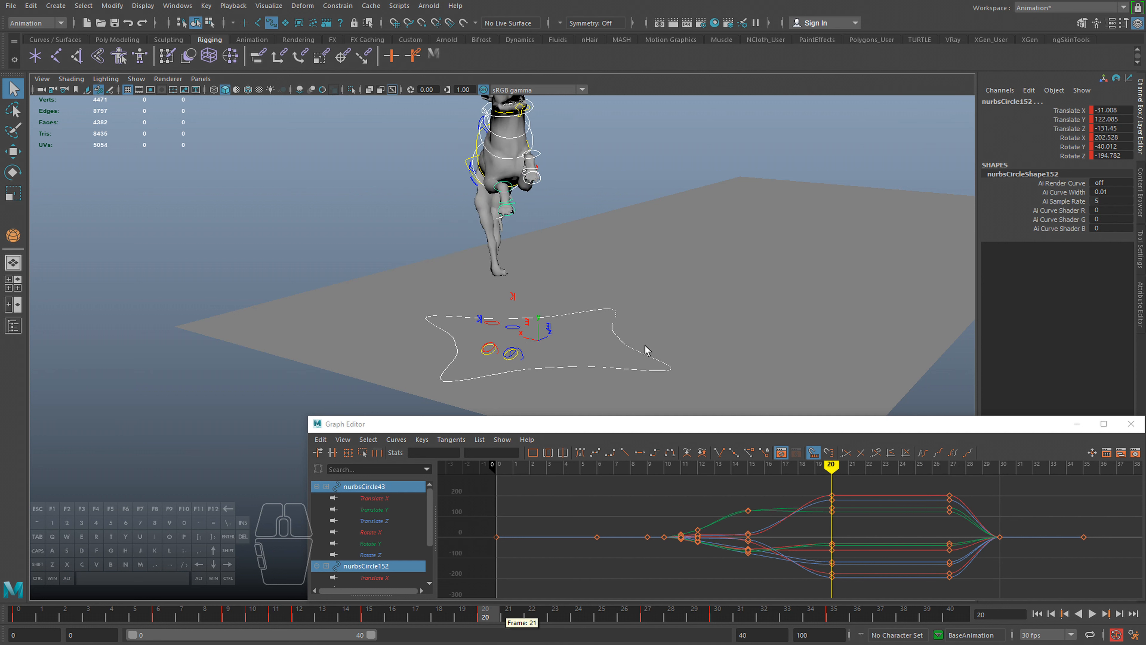
pyautogui.click(659, 615)
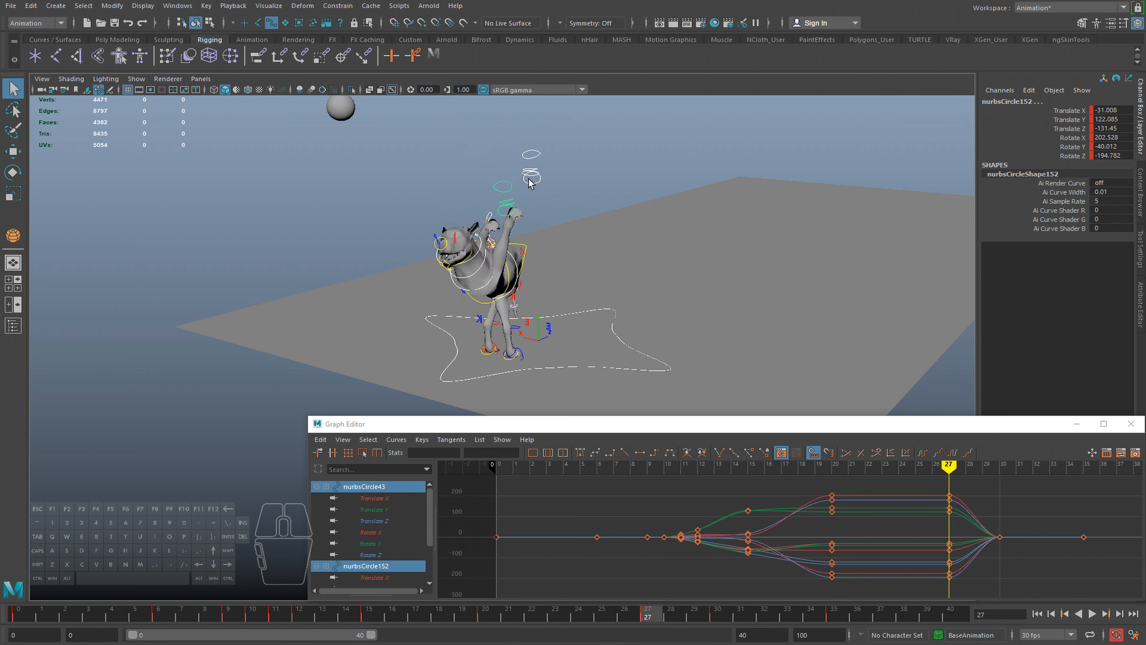
pyautogui.press('w')
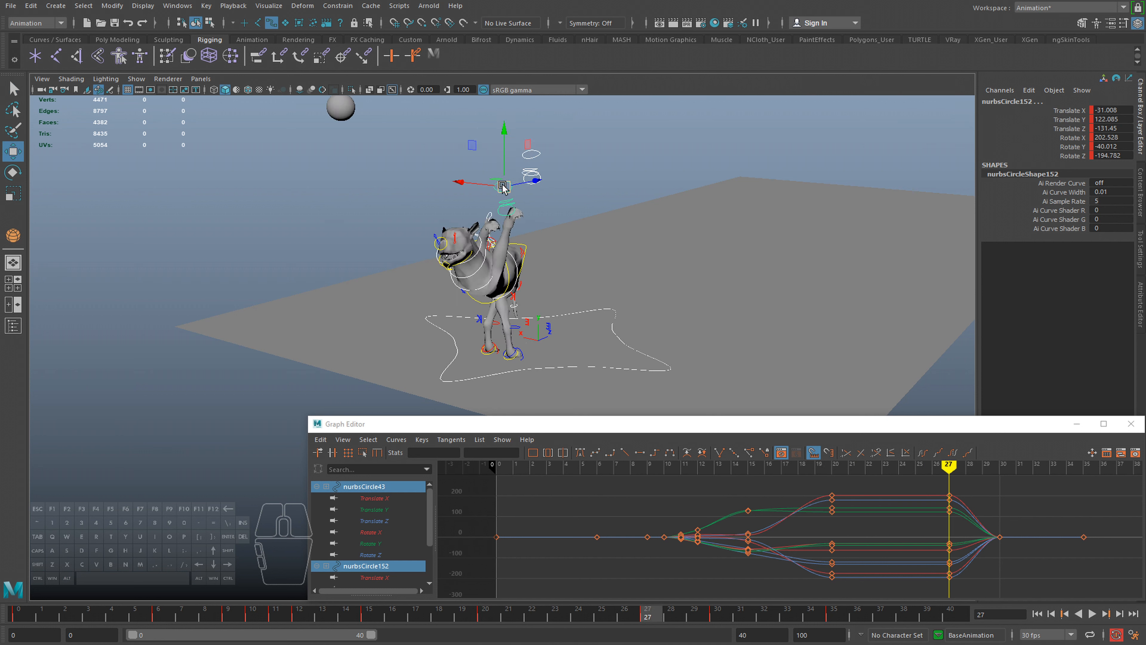
pyautogui.moveTo(502, 185); pyautogui.dragTo(457, 347)
pyautogui.keyDown('alt'); pyautogui.moveTo(457, 347); pyautogui.dragTo(483, 311, button='right'); pyautogui.keyUp('alt')
pyautogui.keyDown('alt'); pyautogui.moveTo(483, 312); pyautogui.dragTo(375, 321); pyautogui.keyUp('alt')
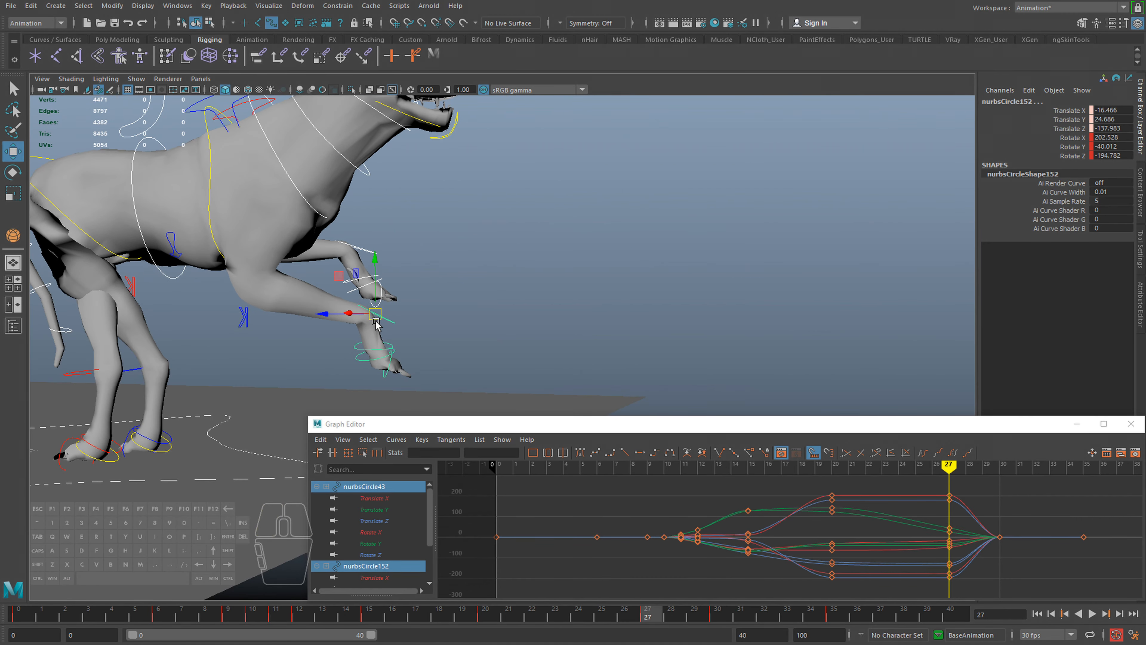
pyautogui.keyDown('alt'); pyautogui.moveTo(505, 307); pyautogui.dragTo(452, 294, button='right'); pyautogui.keyUp('alt')
pyautogui.keyDown('alt'); pyautogui.moveTo(453, 294); pyautogui.dragTo(327, 316); pyautogui.keyUp('alt')
# Plant nurbsCircle152 near the ground at frame 27, at Translate of about 3.5, 6.3, -128.1 and Rotate of about 189.3, -20.1, -178.0
pyautogui.keyDown('alt'); pyautogui.moveTo(558, 291); pyautogui.dragTo(437, 333); pyautogui.keyUp('alt')
pyautogui.click(491, 302)
pyautogui.press('w')
pyautogui.keyDown('alt'); pyautogui.moveTo(437, 333); pyautogui.dragTo(553, 316); pyautogui.keyUp('alt')
pyautogui.keyDown('alt'); pyautogui.moveTo(409, 323); pyautogui.dragTo(484, 266, button='middle'); pyautogui.keyUp('alt')
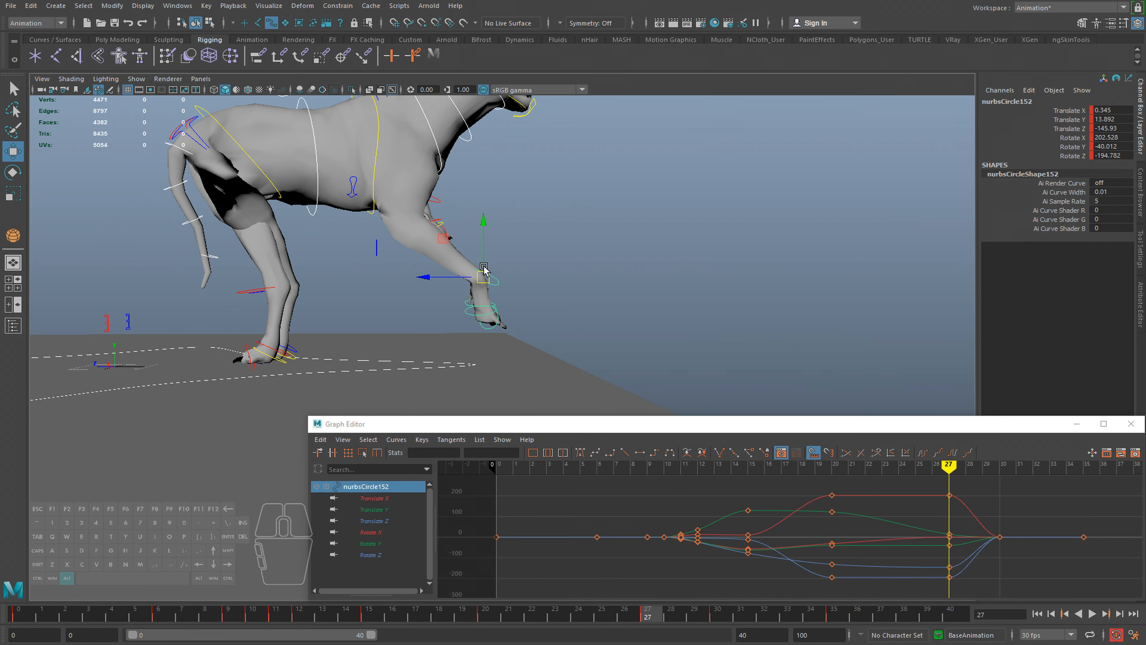
pyautogui.moveTo(484, 285); pyautogui.dragTo(445, 301)
pyautogui.press('e')
pyautogui.press('w')
# Move the other front foot control, nurbsCircle43, down beside the first foot at frame 27 and rotate the paw into its landing angle
pyautogui.click(536, 202)
pyautogui.moveTo(532, 212); pyautogui.dragTo(492, 283)
pyautogui.moveTo(571, 262)
pyautogui.mouseDown()
pyautogui.moveTo(615, 276)
pyautogui.moveTo(616, 252)
pyautogui.moveTo(582, 250)
pyautogui.mouseUp()
pyautogui.press('e')
pyautogui.press('w')
pyautogui.press('e')
pyautogui.keyDown('alt'); pyautogui.moveTo(595, 266); pyautogui.dragTo(504, 280); pyautogui.keyUp('alt')
pyautogui.press('w')
pyautogui.press('e')
pyautogui.moveTo(555, 244); pyautogui.dragTo(558, 252)
# Copy the frame 27 pose of both front foot controls to frame 30 and key it
pyautogui.press('q')
pyautogui.keyDown('shift'); pyautogui.click(446, 323); pyautogui.keyUp('shift')
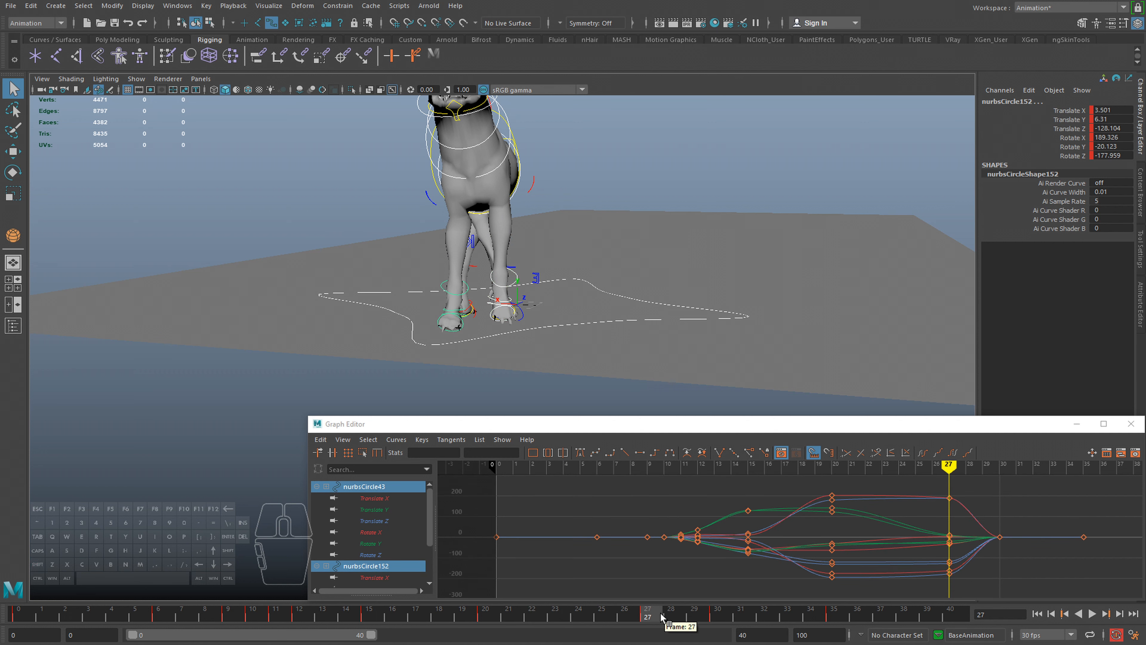
pyautogui.moveTo(710, 618); pyautogui.dragTo(713, 619, button='middle')
pyautogui.press('s')
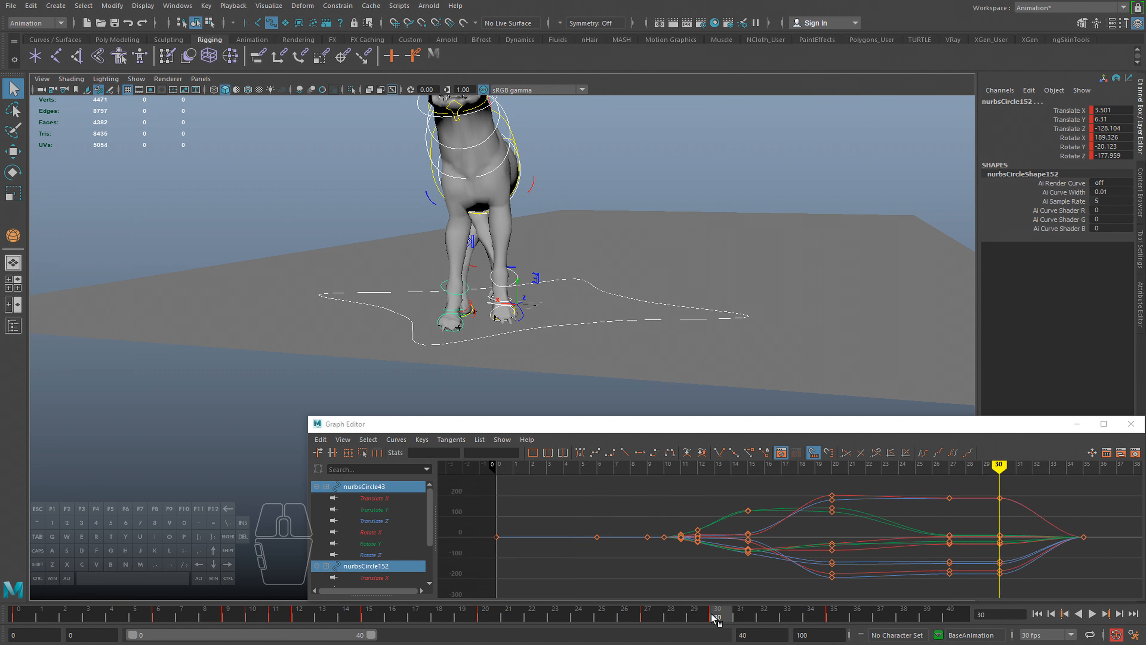
# At frame 30, lower both front foot controls onto the ground, nurbsCircle152 to Translate of about 7.7, 0.0, -129.4
pyautogui.moveTo(650, 618); pyautogui.dragTo(718, 618)
pyautogui.moveTo(413, 321)
pyautogui.keyDown('alt'); pyautogui.mouseDown()
pyautogui.moveTo(543, 324)
pyautogui.moveTo(436, 304)
pyautogui.moveTo(427, 317)
pyautogui.mouseUp(); pyautogui.keyUp('alt')
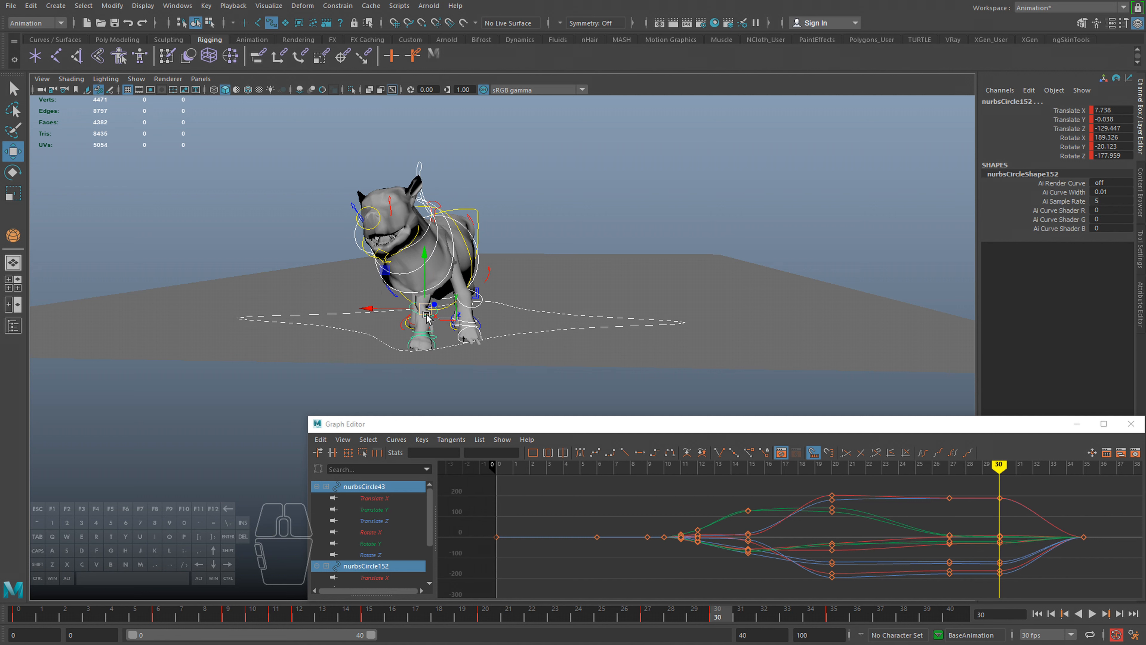
pyautogui.press('f')
pyautogui.keyDown('alt'); pyautogui.moveTo(494, 312); pyautogui.dragTo(226, 260, button='right'); pyautogui.keyUp('alt')
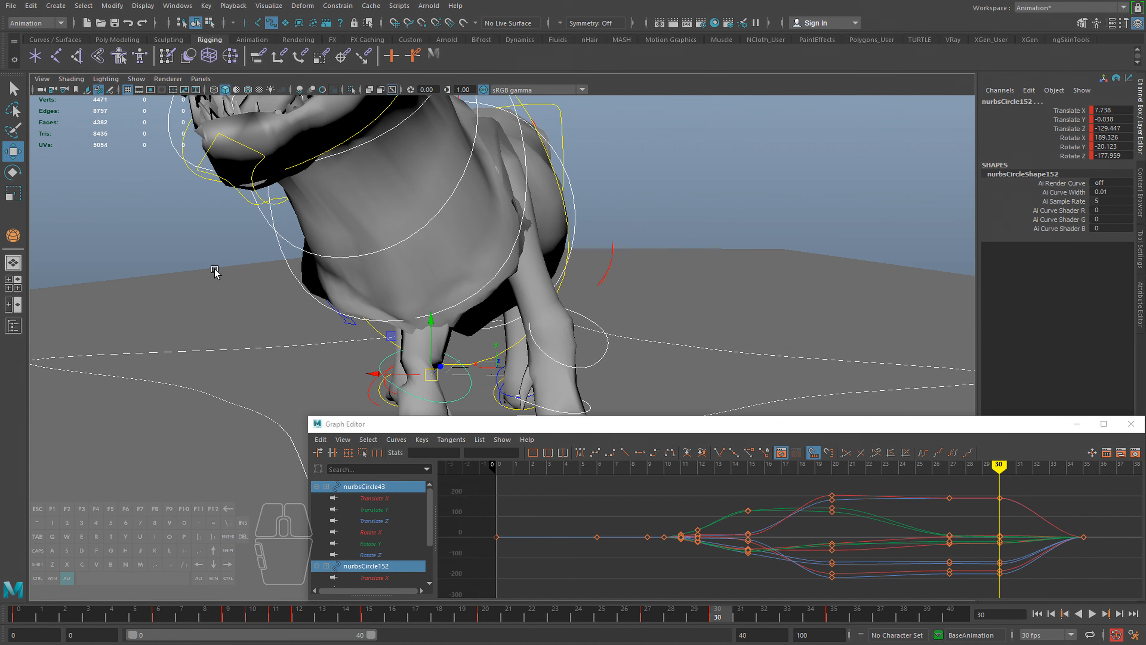
# Lower nurbsCircle43 alone to the ground at frame 30, to Translate of about -28.9, 0.9, -119.1
pyautogui.keyDown('alt'); pyautogui.moveTo(215, 274); pyautogui.dragTo(248, 135, button='middle'); pyautogui.keyUp('alt')
pyautogui.keyDown('alt'); pyautogui.moveTo(393, 246); pyautogui.dragTo(420, 251, button='right'); pyautogui.keyUp('alt')
pyautogui.keyDown('alt'); pyautogui.moveTo(420, 251); pyautogui.dragTo(552, 272); pyautogui.keyUp('alt')
pyautogui.click(593, 215)
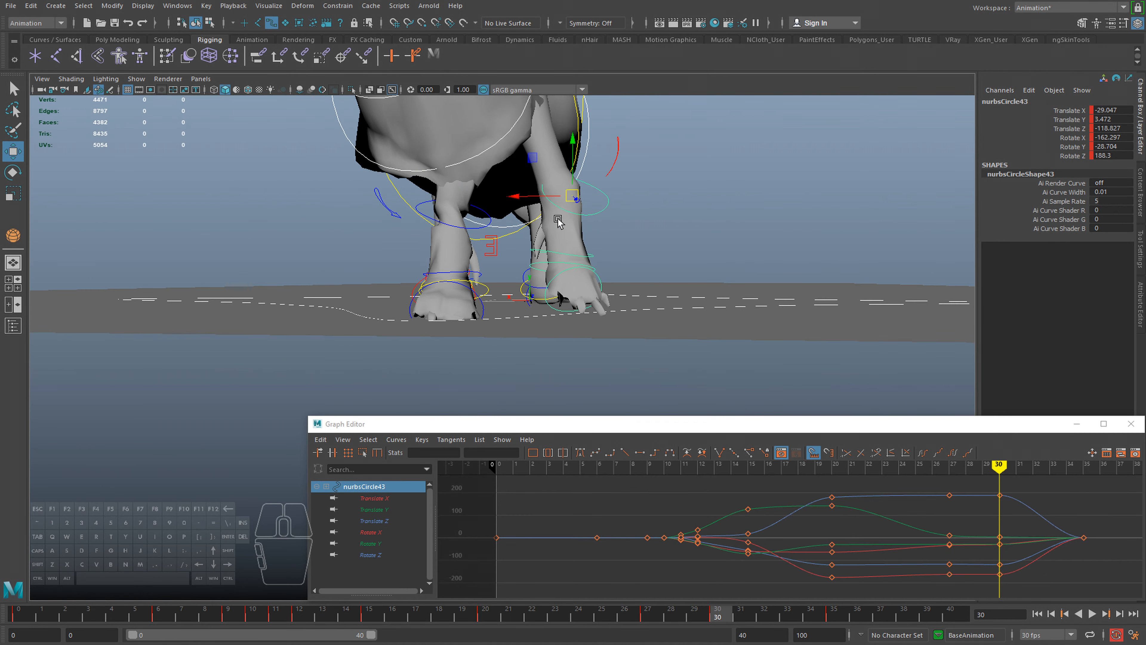
pyautogui.moveTo(569, 200); pyautogui.dragTo(567, 218)
pyautogui.press('e')
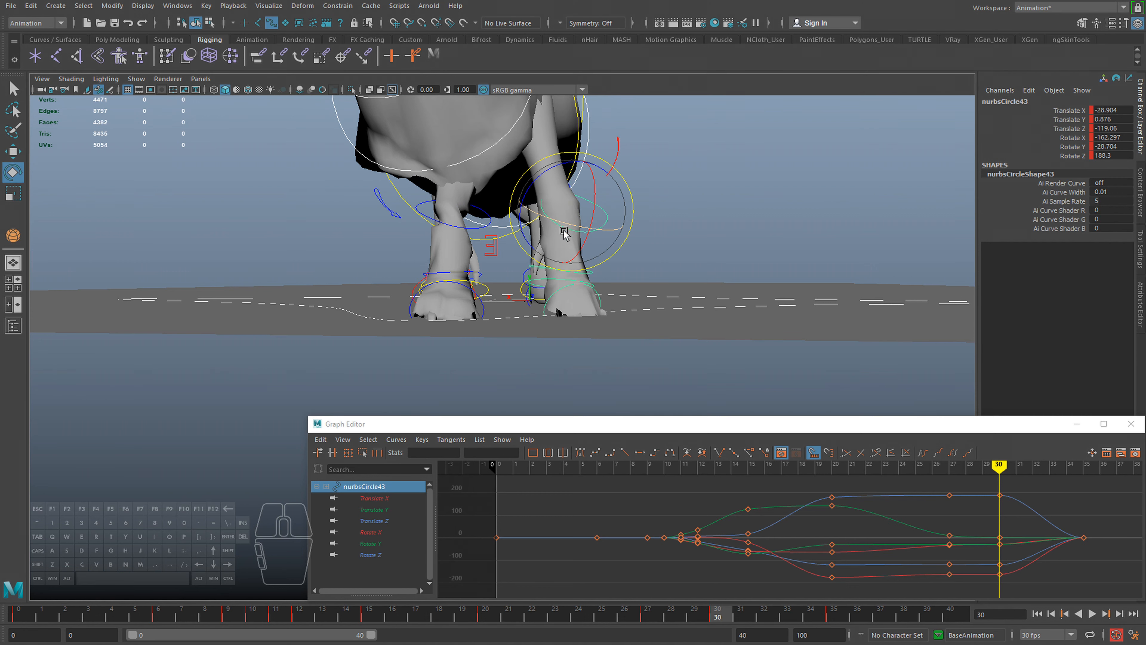
# Tilt both front foot controls at frame 30, nurbsCircle152 to Rotate X of about 173.1 and Translate 8.1, -0.7, -128.6, and key them
pyautogui.keyDown('shift'); pyautogui.click(480, 230); pyautogui.keyUp('shift')
pyautogui.keyDown('alt'); pyautogui.moveTo(636, 292); pyautogui.dragTo(472, 292); pyautogui.keyUp('alt')
pyautogui.press('e')
pyautogui.moveTo(560, 236)
pyautogui.mouseDown()
pyautogui.moveTo(556, 256)
pyautogui.moveTo(546, 251)
pyautogui.mouseUp()
pyautogui.press('w')
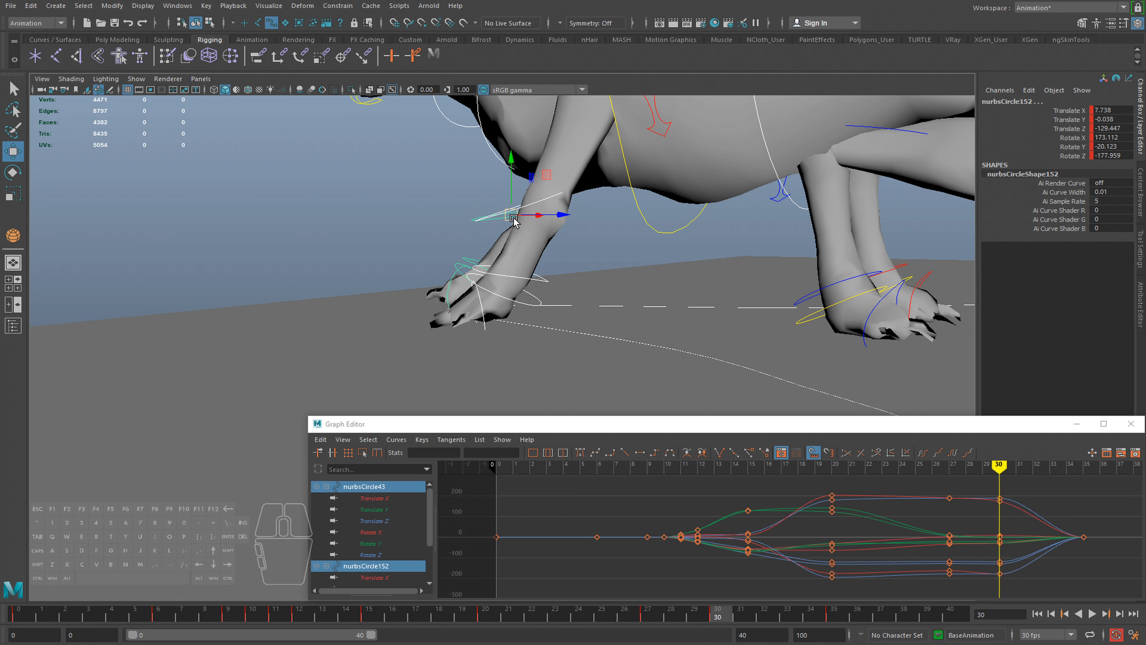
pyautogui.moveTo(525, 213); pyautogui.dragTo(517, 224)
pyautogui.press('s')
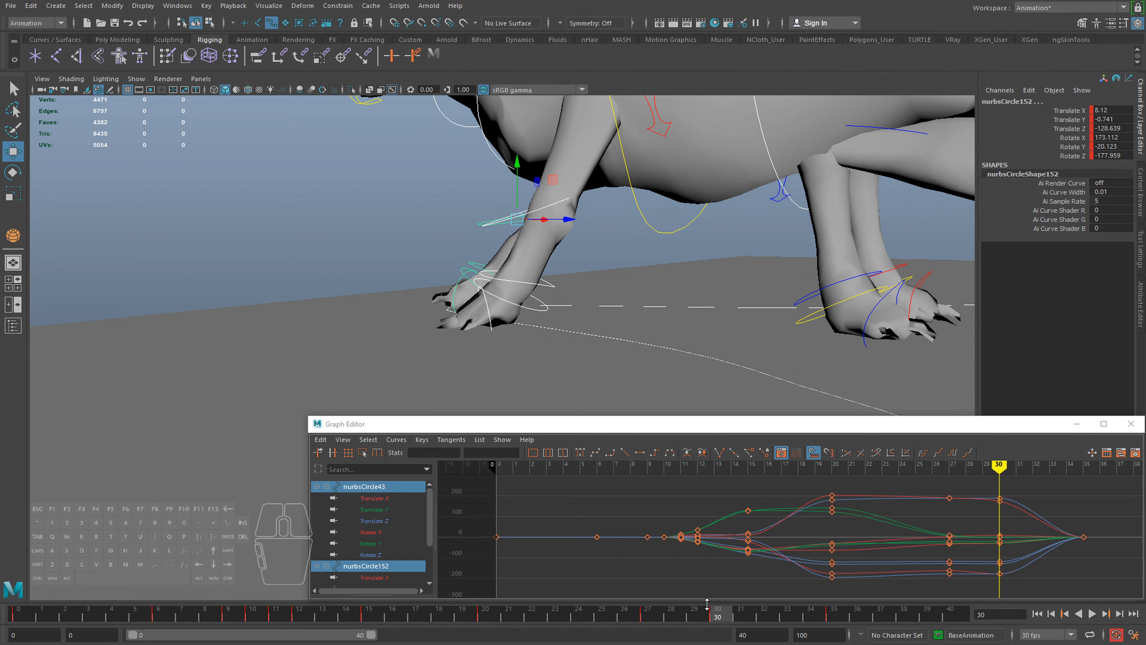
# Review the landing by scrubbing and playing the animation around frames 23 to 34, checking the front feet on the ground
pyautogui.moveTo(718, 614); pyautogui.dragTo(558, 610)
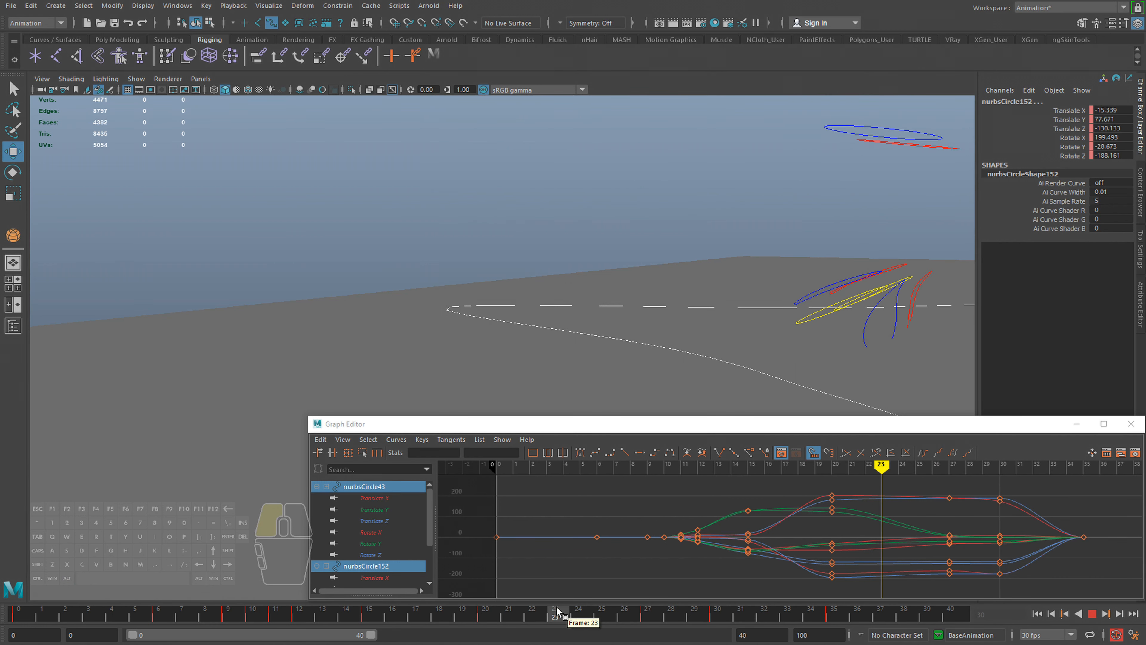
pyautogui.scroll(-3, 524, 276)
pyautogui.keyDown('alt'); pyautogui.moveTo(525, 276); pyautogui.dragTo(552, 329, button='middle'); pyautogui.keyUp('alt')
pyautogui.hotkey('alt', 'v')
pyautogui.hotkey('alt', 'v')
pyautogui.keyDown('alt'); pyautogui.moveTo(657, 294); pyautogui.dragTo(659, 286, button='middle'); pyautogui.keyUp('alt')
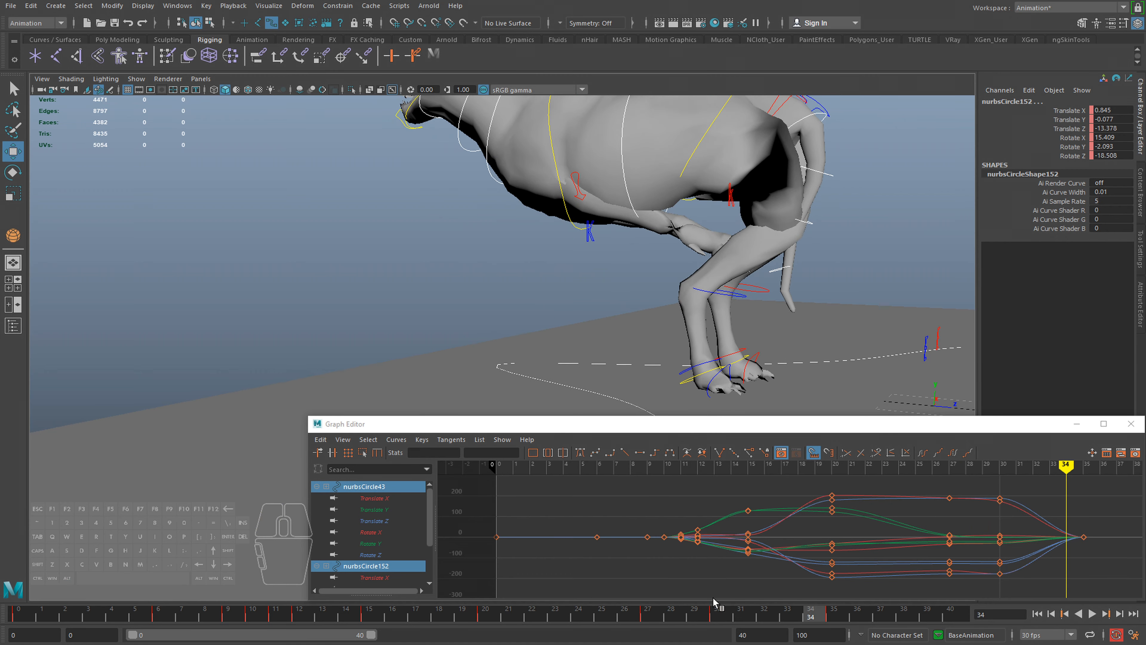
pyautogui.moveTo(714, 612)
pyautogui.mouseDown()
pyautogui.moveTo(683, 614)
pyautogui.moveTo(713, 617)
pyautogui.mouseUp()
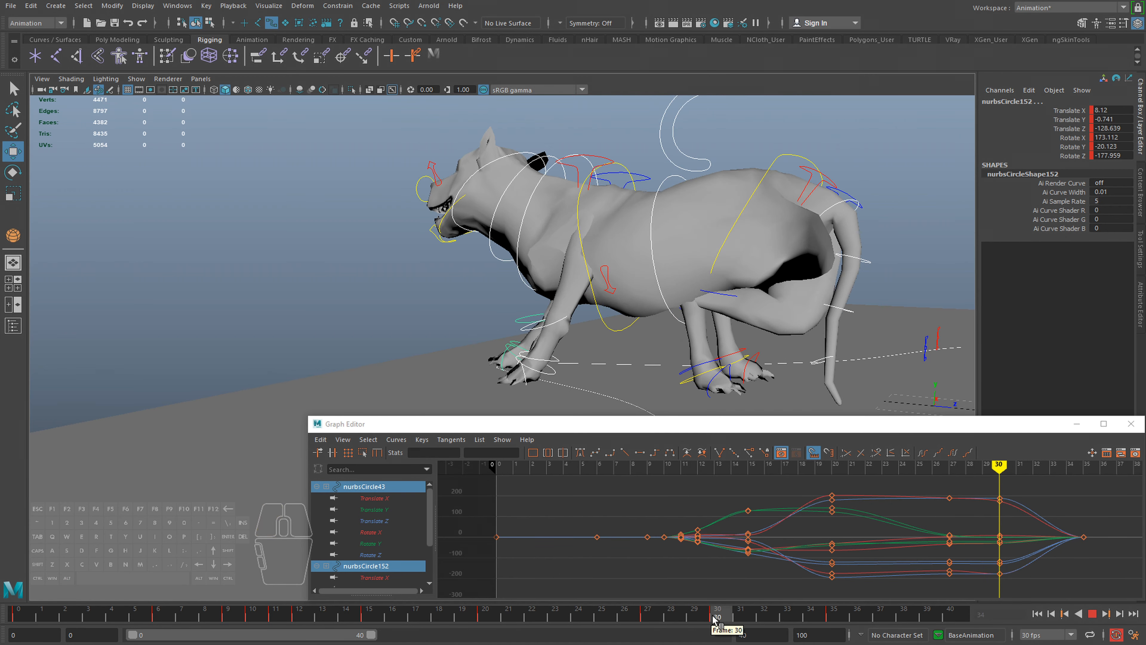
pyautogui.keyDown('alt'); pyautogui.moveTo(520, 293); pyautogui.dragTo(620, 336); pyautogui.keyUp('alt')
# Copy the frame 30 pose of both front foot controls to frame 35, key it and play the result
pyautogui.moveTo(699, 615); pyautogui.dragTo(731, 621)
pyautogui.middleClick(838, 617)
pyautogui.press('s')
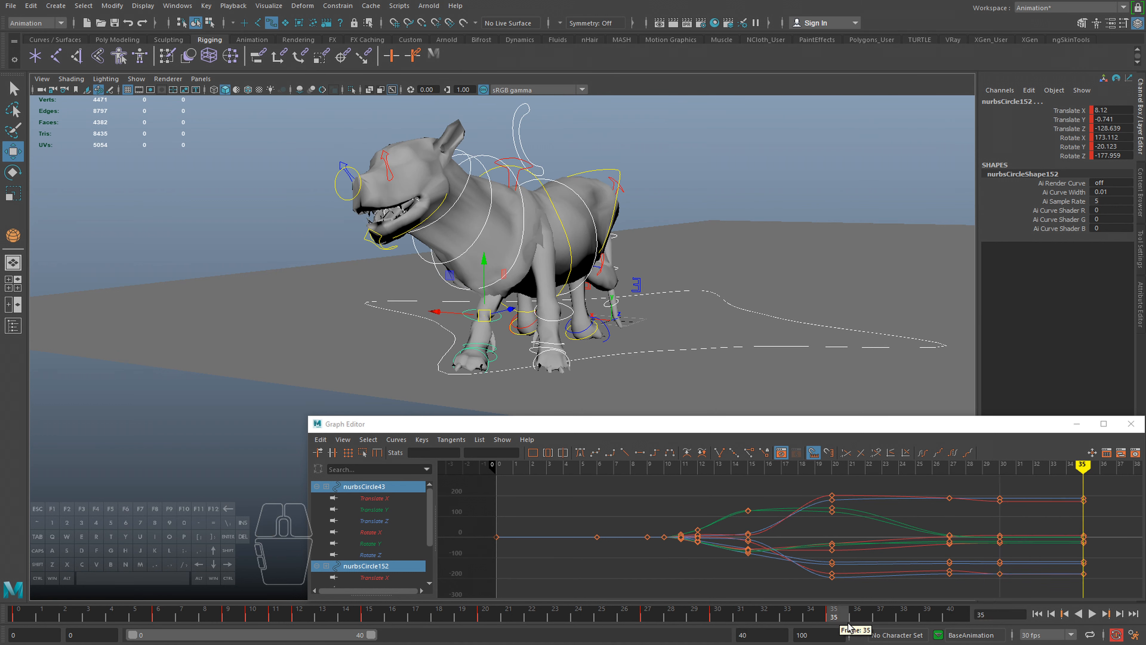
pyautogui.hotkey('alt', 'v')
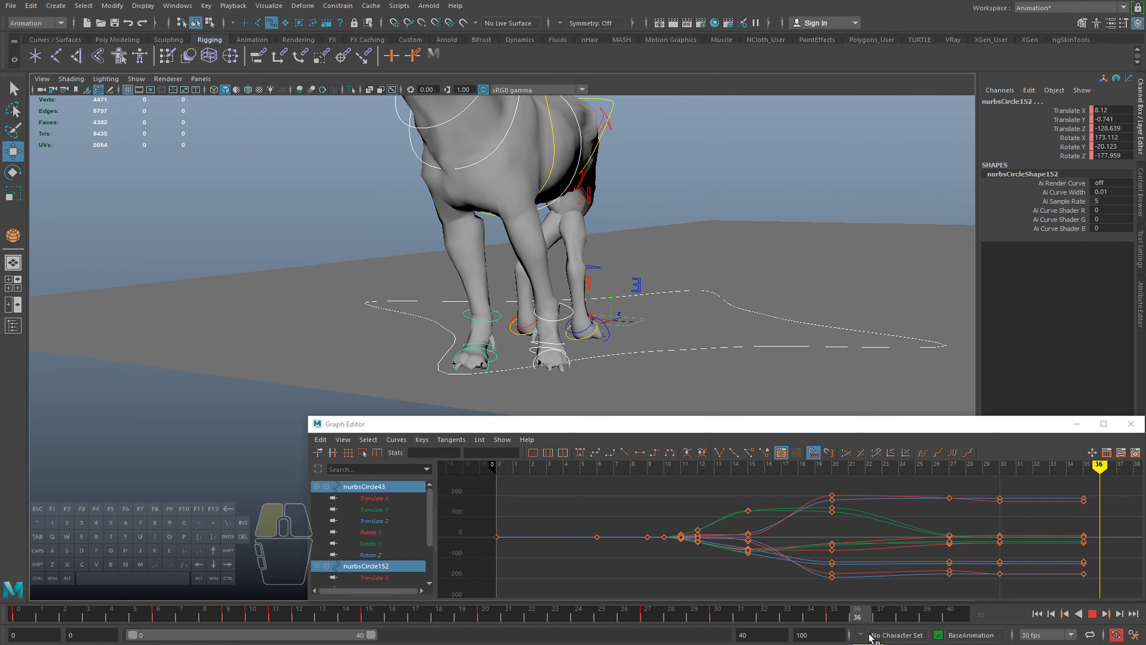
pyautogui.hotkey('alt', 'v')
pyautogui.keyDown('alt'); pyautogui.moveTo(739, 362); pyautogui.dragTo(679, 352); pyautogui.keyUp('alt')
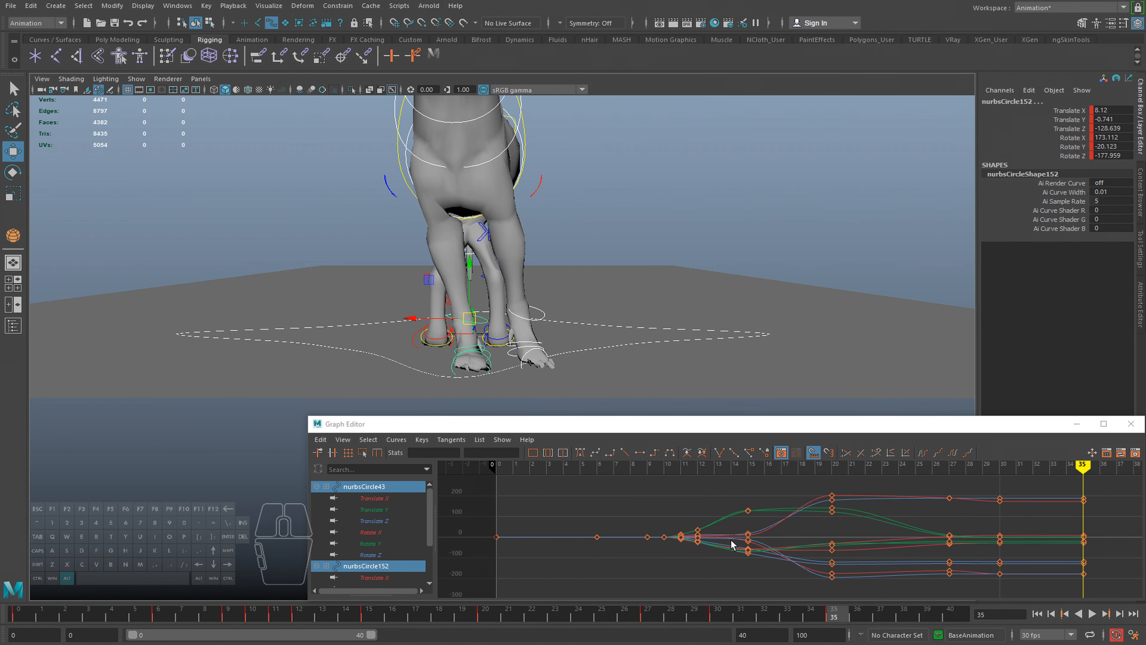
# At frame 35, move the front elbow control polyToCurve5 outward and back, to Translate X of about 20.7 and Z of about -100.1
pyautogui.keyDown('alt'); pyautogui.moveTo(635, 304); pyautogui.dragTo(600, 329); pyautogui.keyUp('alt')
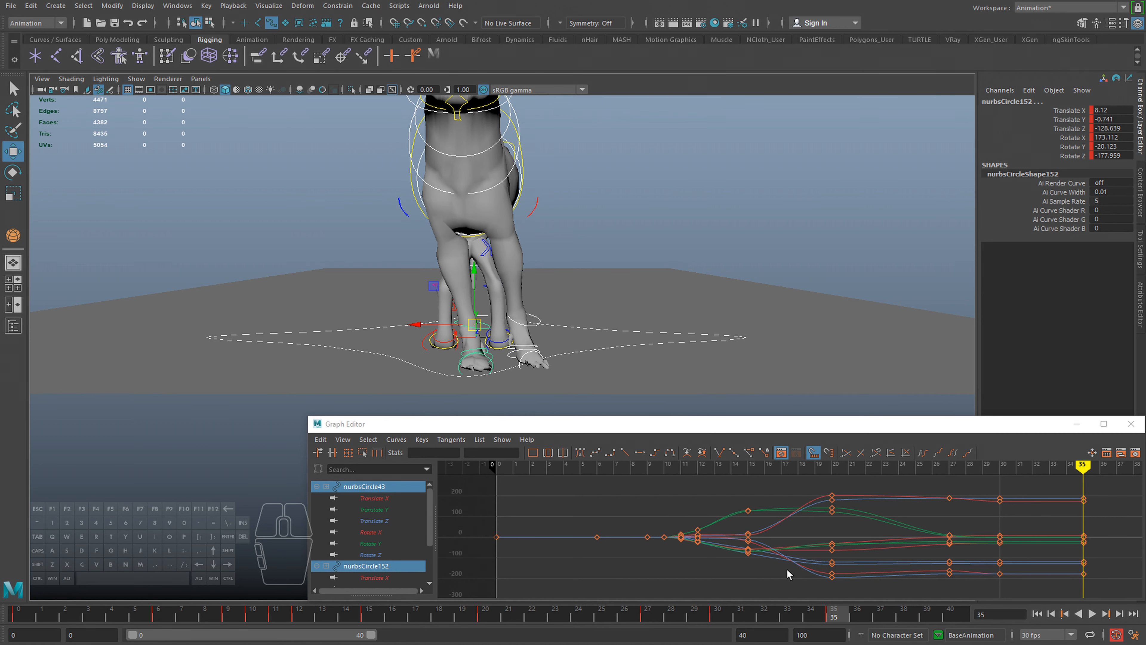
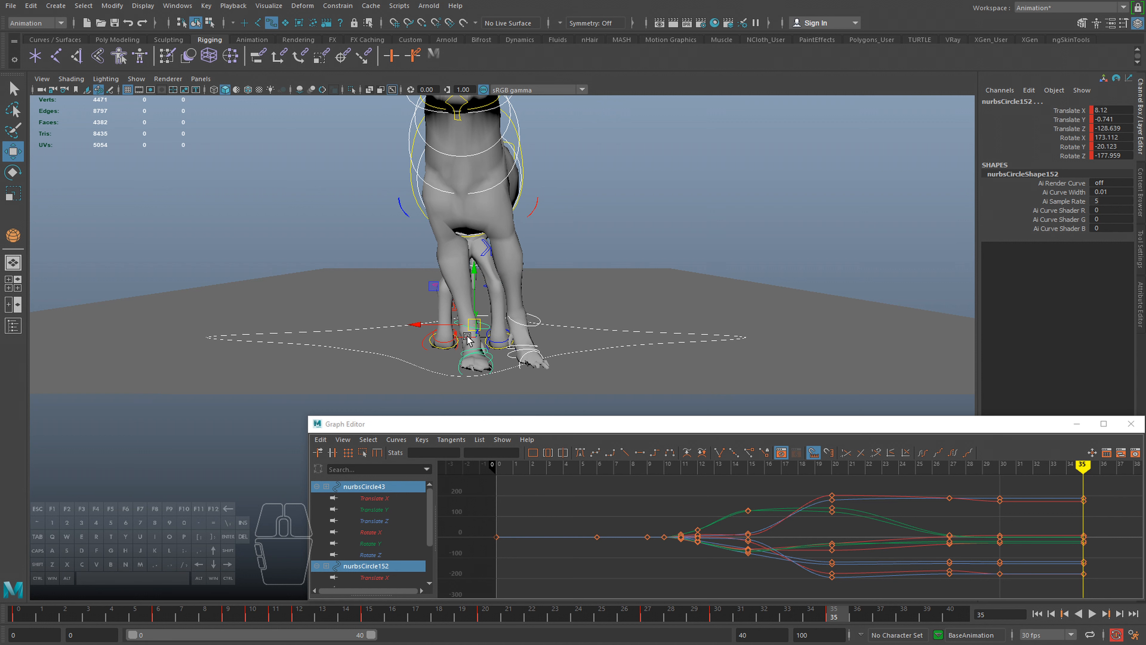
pyautogui.keyDown('alt'); pyautogui.moveTo(478, 339); pyautogui.dragTo(453, 275); pyautogui.keyUp('alt')
pyautogui.press('q')
pyautogui.click(456, 322)
pyautogui.press('w')
pyautogui.click(513, 253)
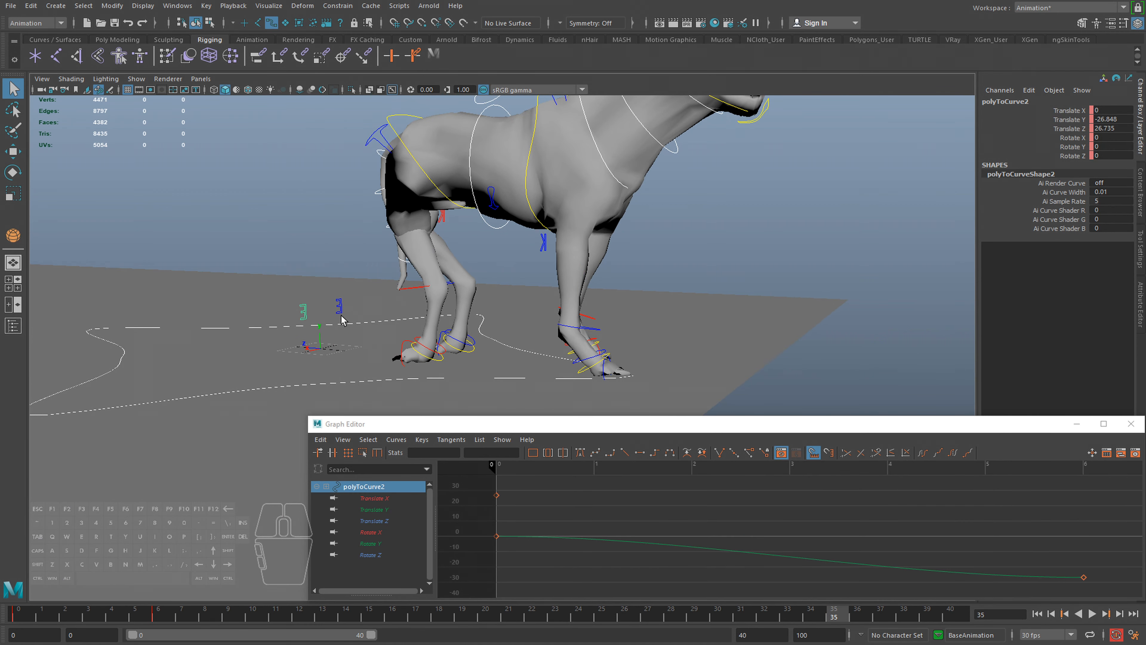
pyautogui.click(543, 249)
pyautogui.keyDown('alt'); pyautogui.moveTo(543, 249); pyautogui.dragTo(440, 279); pyautogui.keyUp('alt')
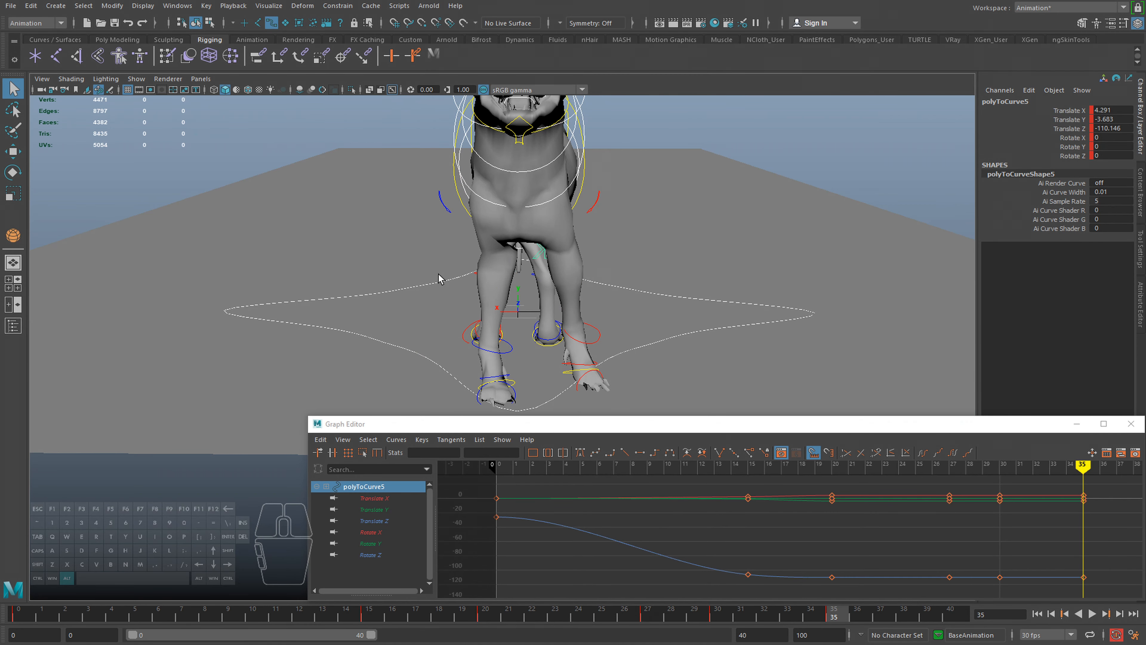
pyautogui.press('w')
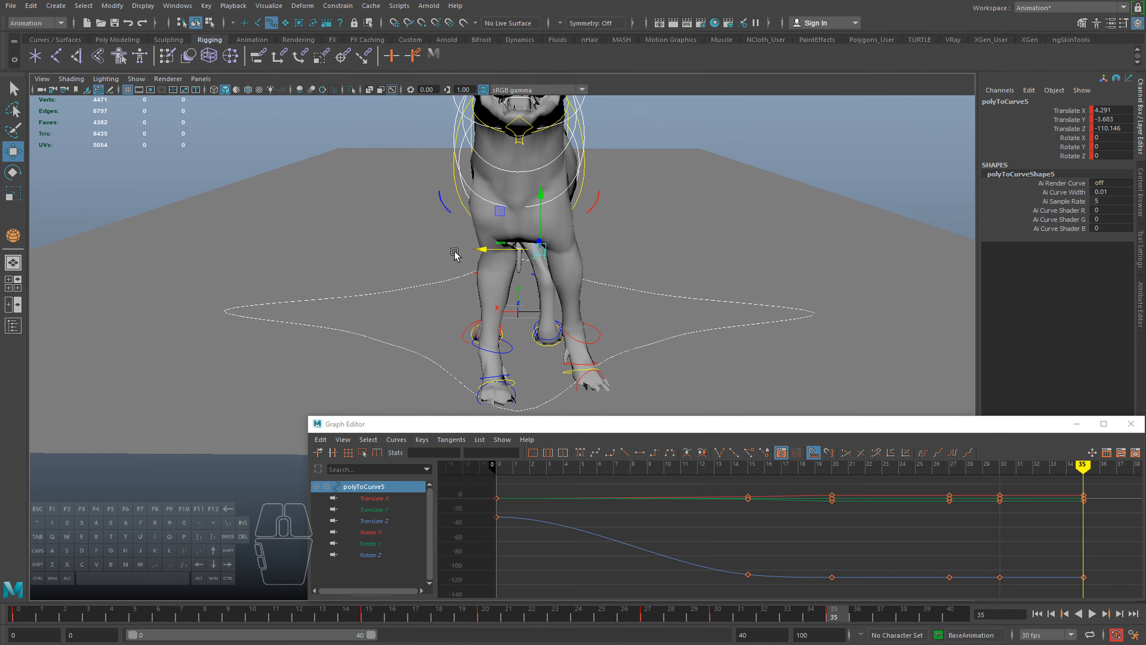
pyautogui.moveTo(485, 250); pyautogui.dragTo(447, 243)
pyautogui.press('4')
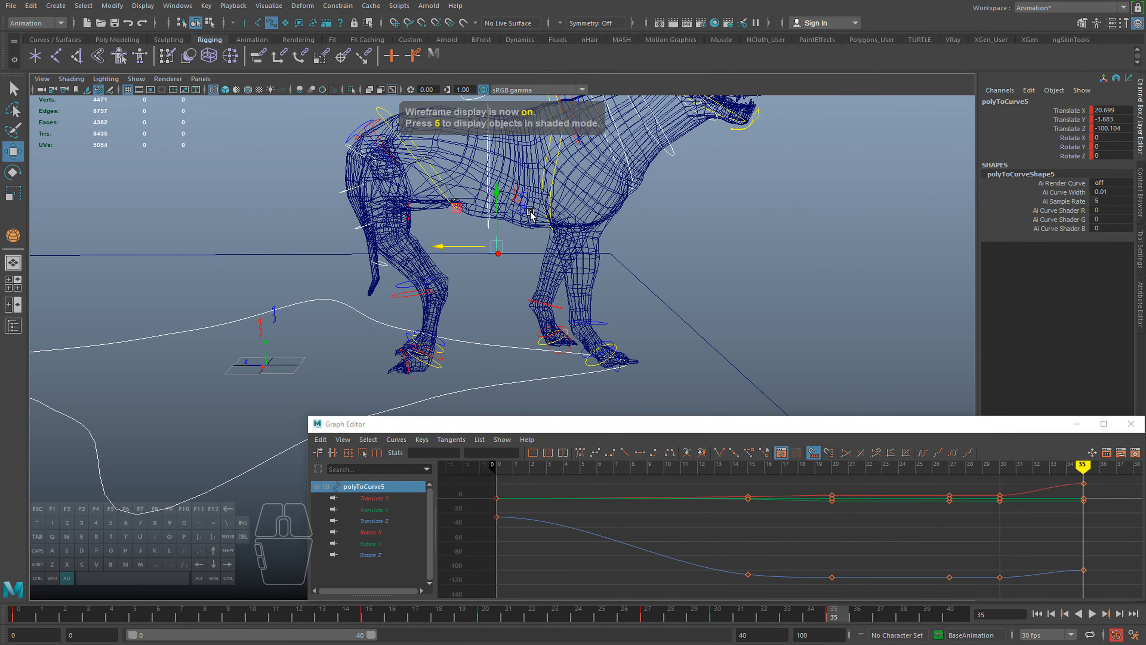
# Move the other front elbow control, polyToCurve3, at frame 35 to Translate Z of about -90.3
pyautogui.keyDown('alt'); pyautogui.moveTo(534, 216); pyautogui.dragTo(515, 228); pyautogui.keyUp('alt')
pyautogui.moveTo(541, 229)
pyautogui.keyDown('alt'); pyautogui.mouseDown()
pyautogui.moveTo(440, 208)
pyautogui.moveTo(371, 259)
pyautogui.mouseUp(); pyautogui.keyUp('alt')
pyautogui.click(411, 203)
pyautogui.press('5')
pyautogui.moveTo(582, 222)
pyautogui.keyDown('alt'); pyautogui.mouseDown()
pyautogui.moveTo(506, 233)
pyautogui.moveTo(539, 237)
pyautogui.mouseUp(); pyautogui.keyUp('alt')
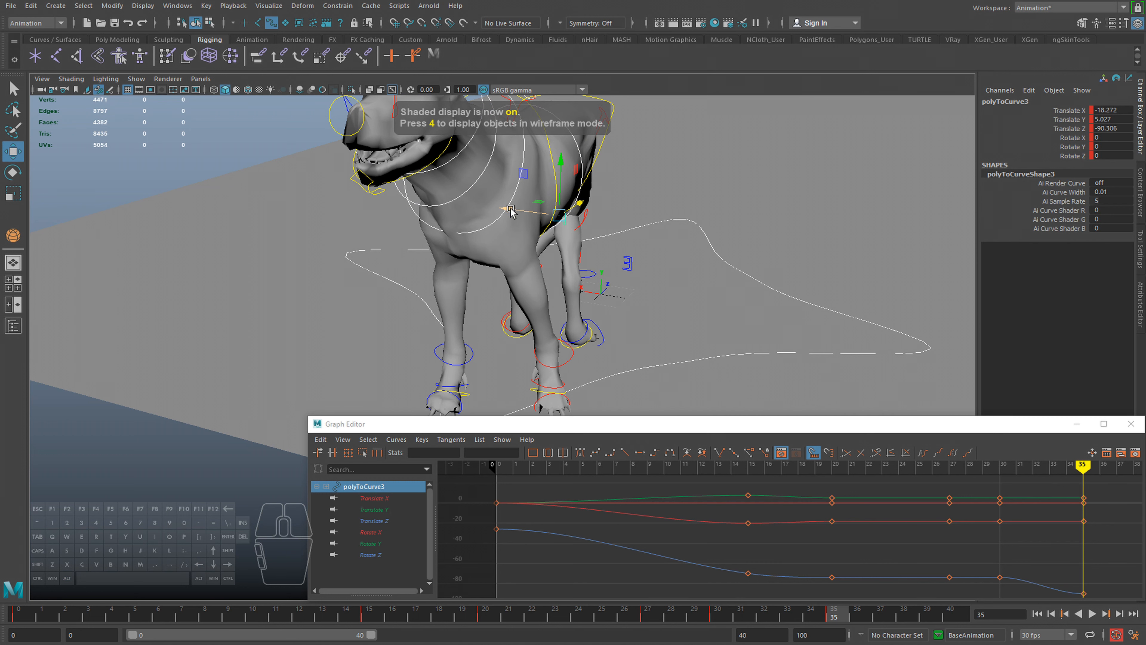
# At frame 35, shift nurbsCircle152 to Translate X of about 17.0, rotate it to 181.2, -15.0, -182.4, and move nurbsCircle43 to Translate Z of about -128.5
pyautogui.keyDown('alt'); pyautogui.moveTo(546, 220); pyautogui.dragTo(485, 292); pyautogui.keyUp('alt')
pyautogui.click(486, 293)
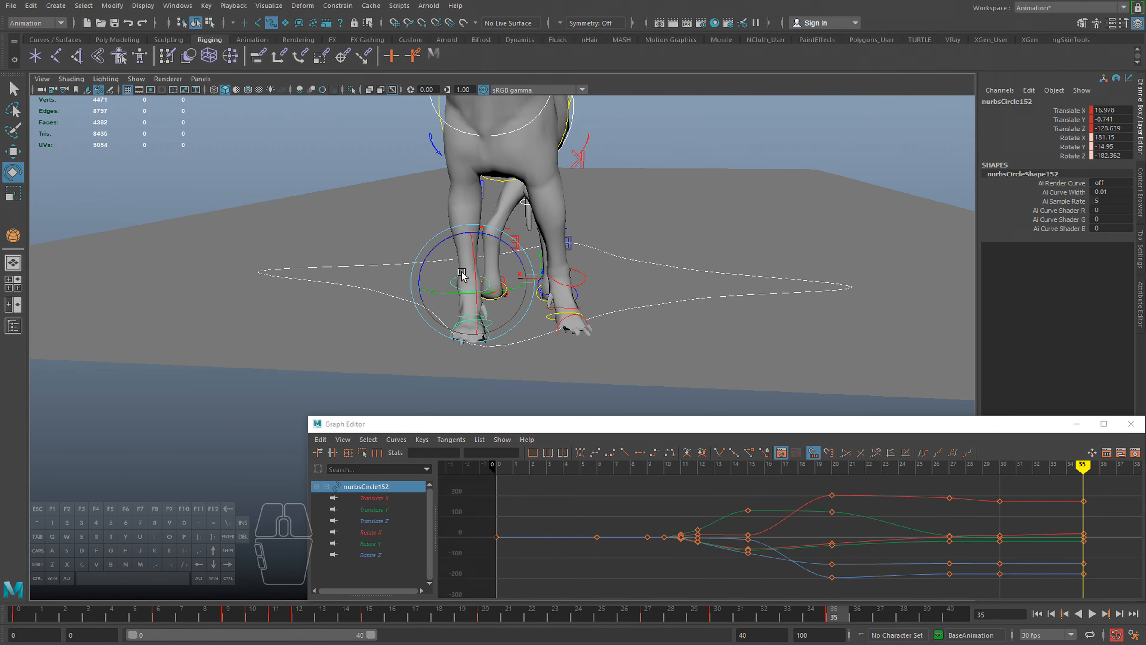
pyautogui.click(580, 283)
pyautogui.press('w')
pyautogui.keyDown('alt'); pyautogui.moveTo(587, 274); pyautogui.dragTo(556, 282); pyautogui.keyUp('alt')
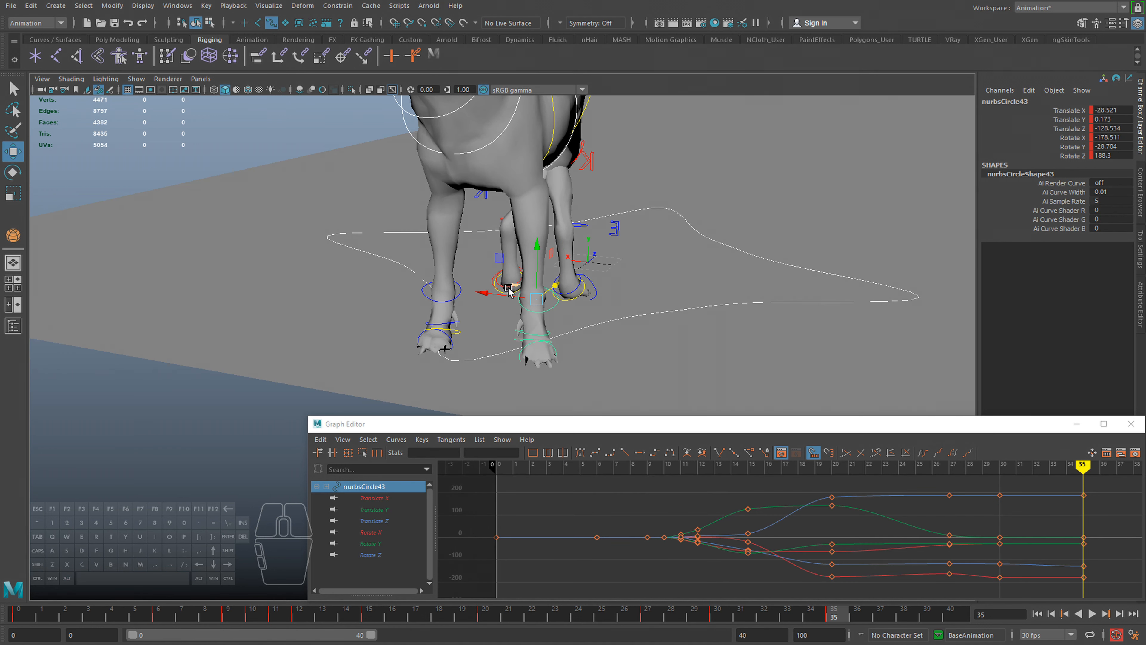
pyautogui.keyDown('alt'); pyautogui.moveTo(510, 306); pyautogui.dragTo(531, 298); pyautogui.keyUp('alt')
# Even out the front stance at frame 35, nurbsCircle152 to Translate X 19.8, nurbsCircle43 to Translate X -23.8 and Rotate Y 4.7
pyautogui.click(480, 289)
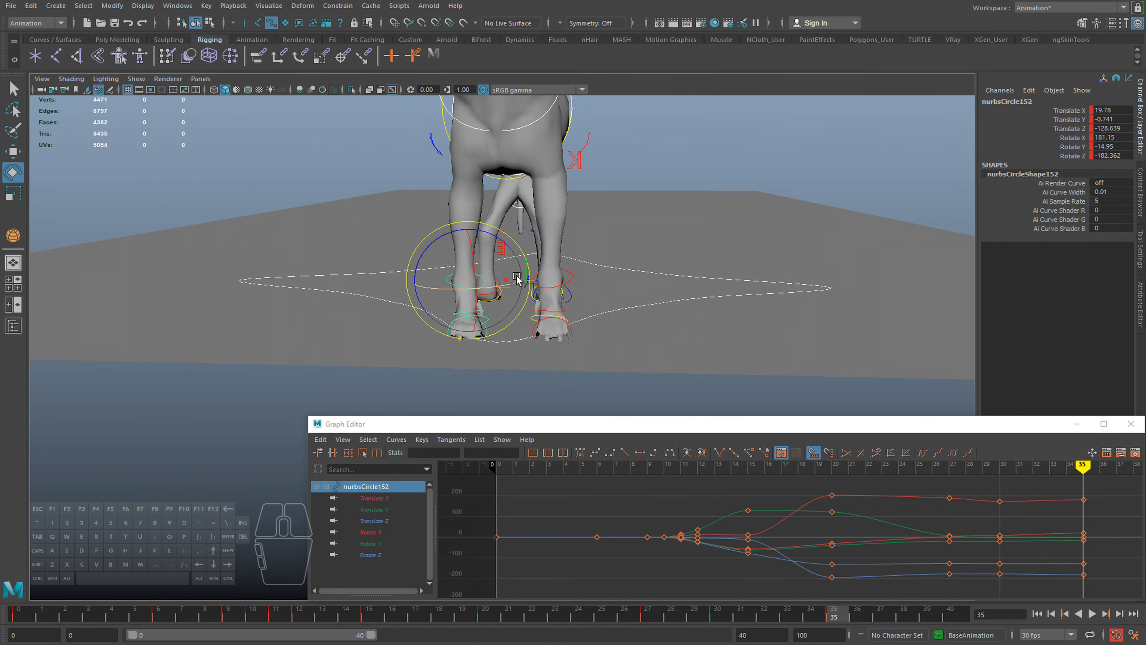
pyautogui.click(574, 278)
pyautogui.keyDown('alt'); pyautogui.moveTo(574, 279); pyautogui.dragTo(520, 282); pyautogui.keyUp('alt')
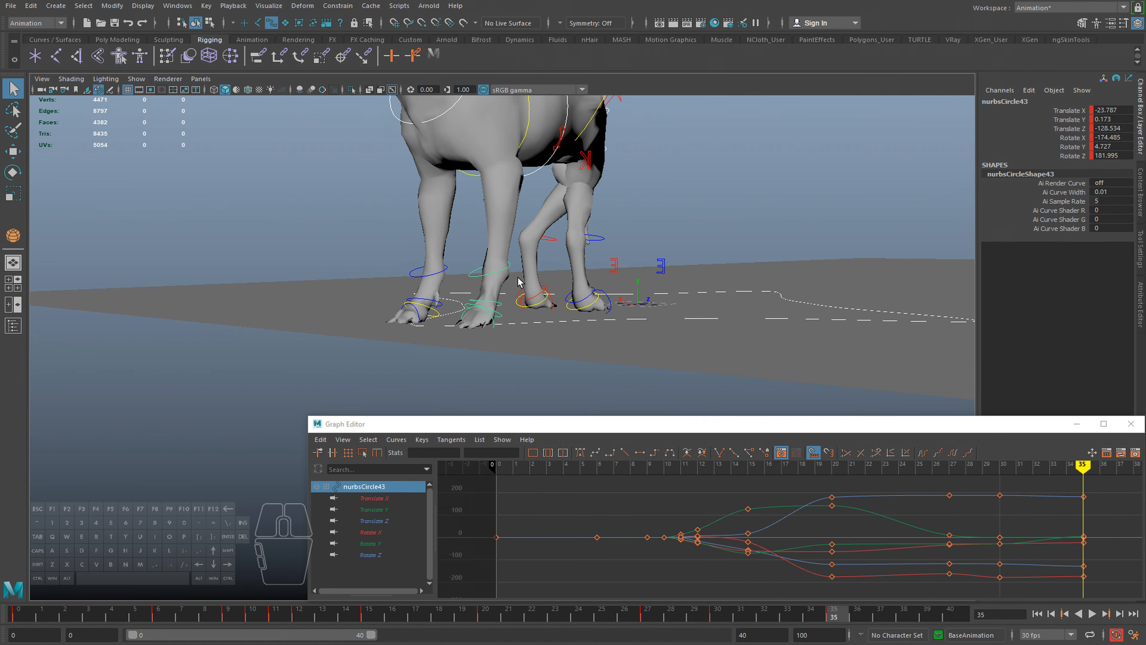
# Select both front foot controls and copy their frame 35 pose to frame 30, keying it there
pyautogui.press('q')
pyautogui.keyDown('alt'); pyautogui.moveTo(408, 312); pyautogui.dragTo(459, 274); pyautogui.keyUp('alt')
pyautogui.keyDown('shift'); pyautogui.click(427, 283); pyautogui.keyUp('shift')
pyautogui.moveTo(830, 623); pyautogui.dragTo(719, 623)
pyautogui.keyDown('alt'); pyautogui.moveTo(469, 289); pyautogui.dragTo(509, 288); pyautogui.keyUp('alt')
pyautogui.press('w')
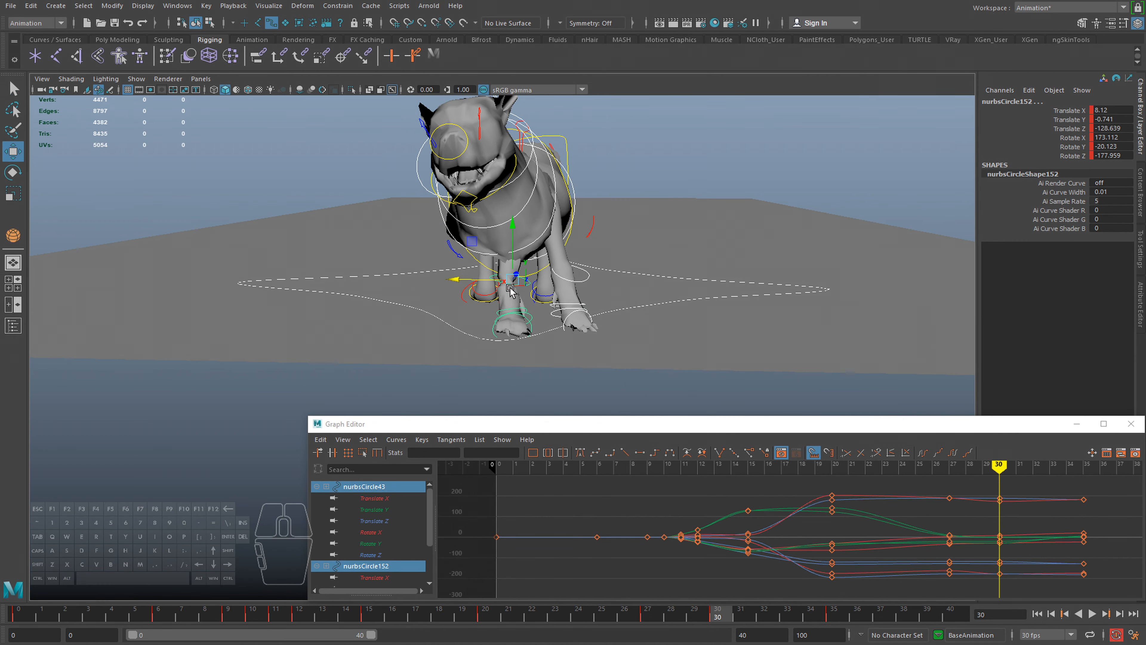
pyautogui.click(834, 617)
pyautogui.click(723, 623)
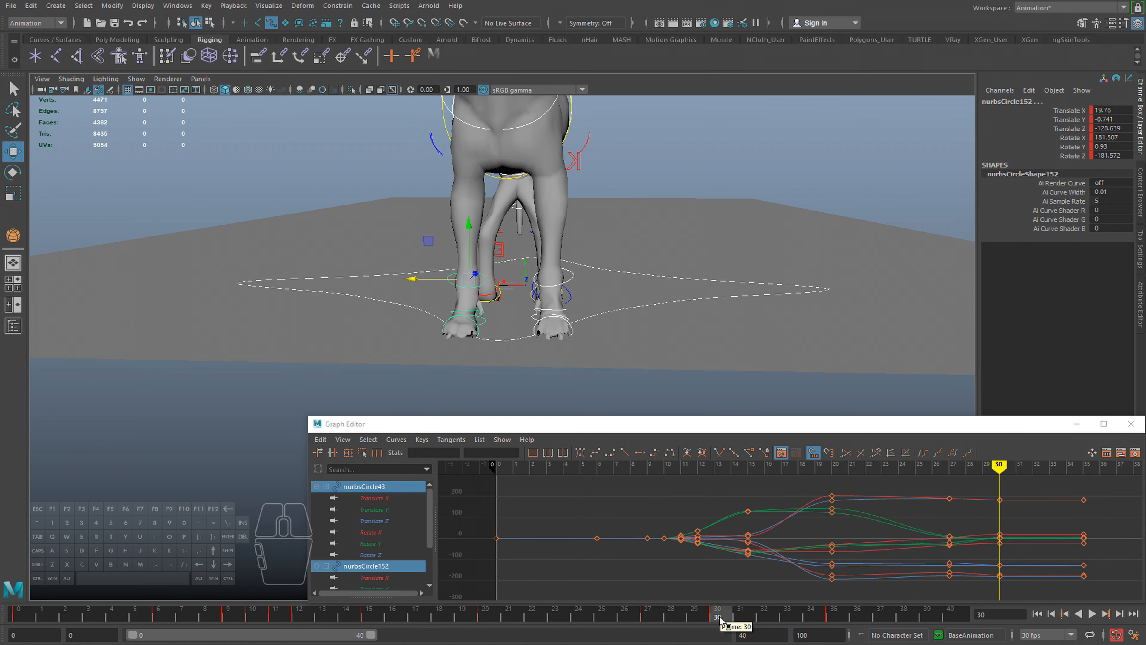
# At frame 27, shift both front foot controls sideways and rotate them, nurbsCircle152 to Translate X 14.0 and Rotate 185.6, -21.4, -167.5
pyautogui.click(832, 616)
pyautogui.moveTo(832, 616); pyautogui.dragTo(652, 620)
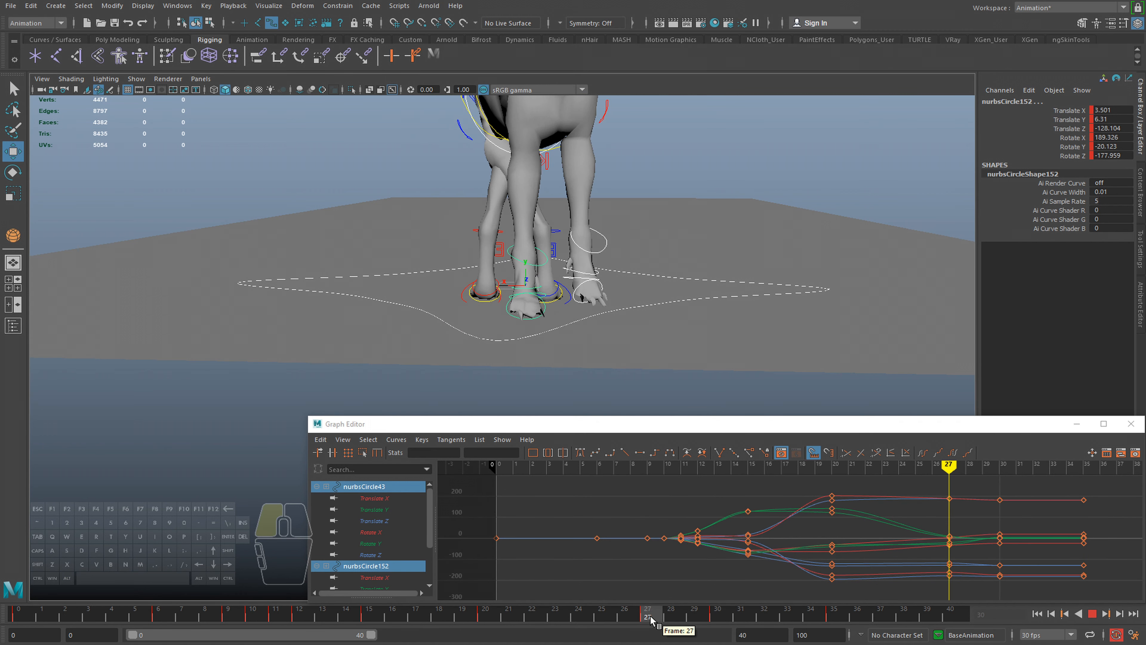
pyautogui.moveTo(473, 256); pyautogui.dragTo(437, 255)
pyautogui.press('e')
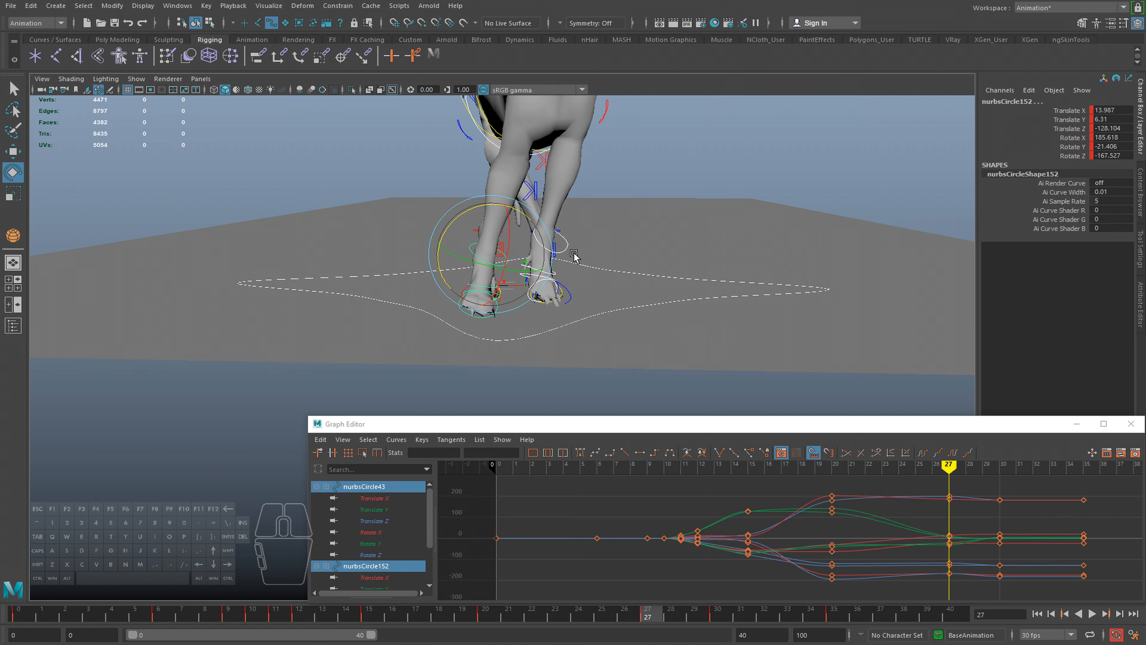
# Play and scrub the whole turning jump from front and side views, examining the front feet through the landing
pyautogui.moveTo(661, 623); pyautogui.dragTo(527, 598)
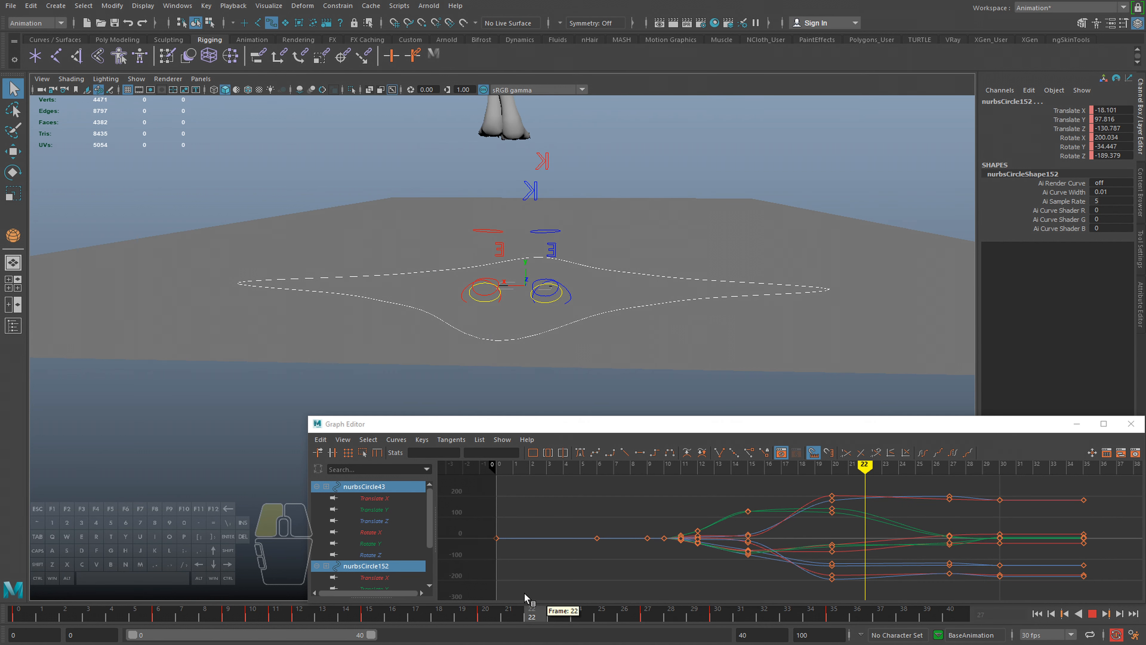
pyautogui.keyDown('alt'); pyautogui.moveTo(684, 249); pyautogui.dragTo(602, 255, button='right'); pyautogui.keyUp('alt')
pyautogui.keyDown('alt'); pyautogui.moveTo(603, 255); pyautogui.dragTo(593, 293); pyautogui.keyUp('alt')
pyautogui.hotkey('alt', 'v')
pyautogui.hotkey('alt', 'v')
pyautogui.keyDown('alt'); pyautogui.moveTo(601, 317); pyautogui.dragTo(601, 261, button='middle'); pyautogui.keyUp('alt')
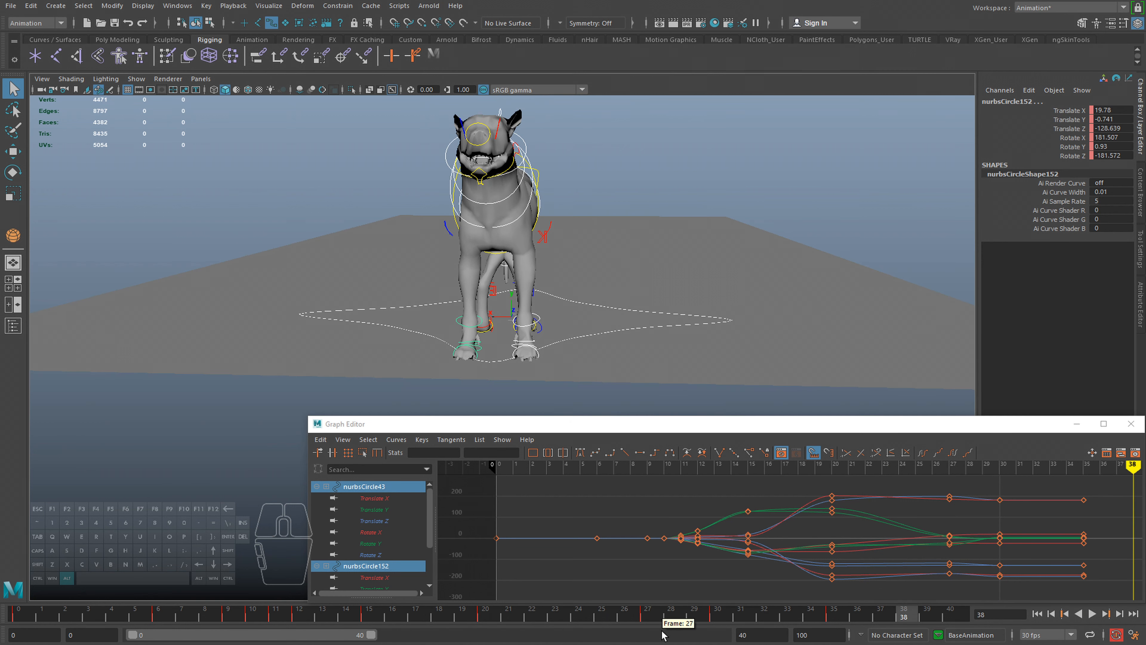
pyautogui.moveTo(653, 620); pyautogui.dragTo(717, 619)
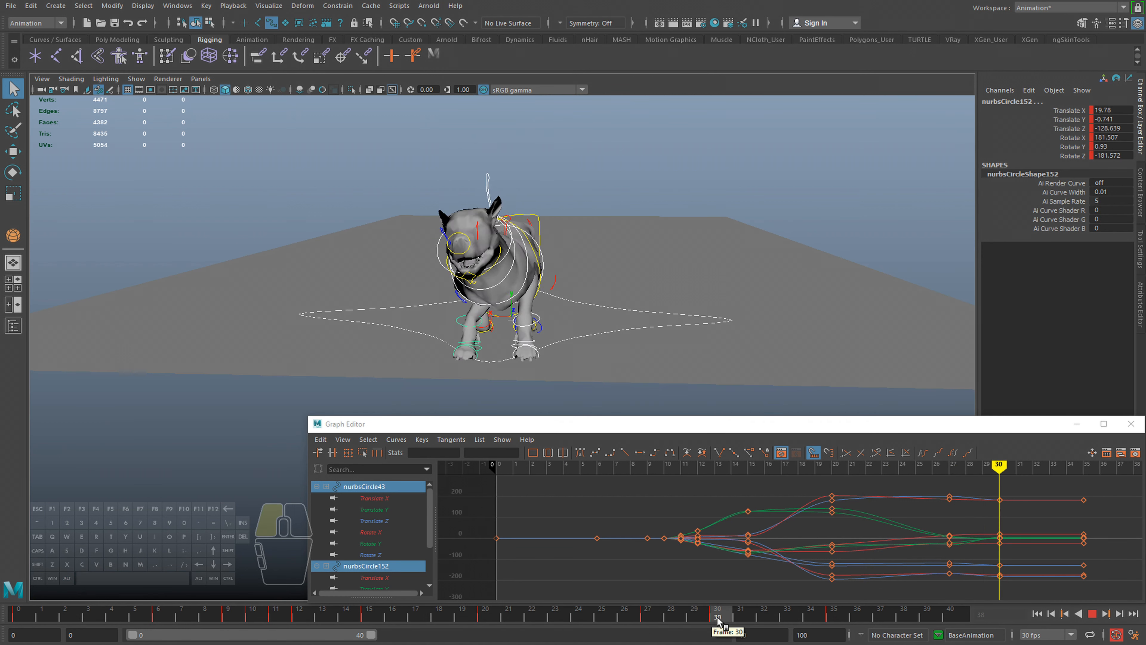
pyautogui.keyDown('alt'); pyautogui.moveTo(586, 345); pyautogui.dragTo(597, 309, button='middle'); pyautogui.keyUp('alt')
pyautogui.moveTo(723, 618); pyautogui.dragTo(860, 624)
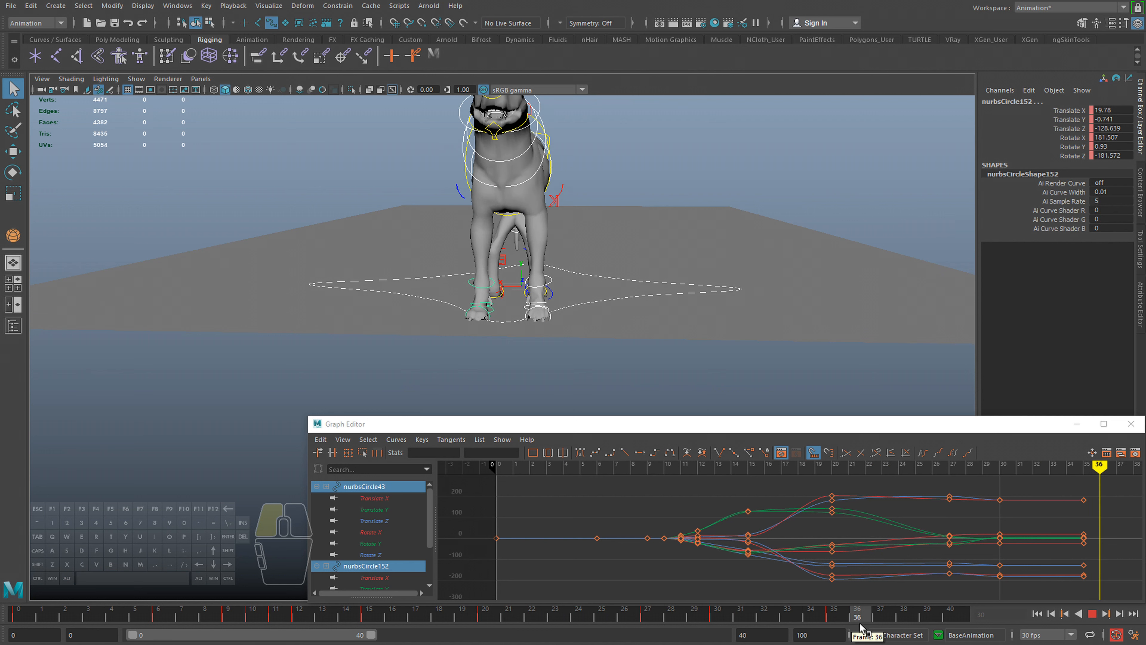
pyautogui.keyDown('alt'); pyautogui.moveTo(451, 253); pyautogui.dragTo(345, 321); pyautogui.keyUp('alt')
pyautogui.hotkey('alt', 'v')
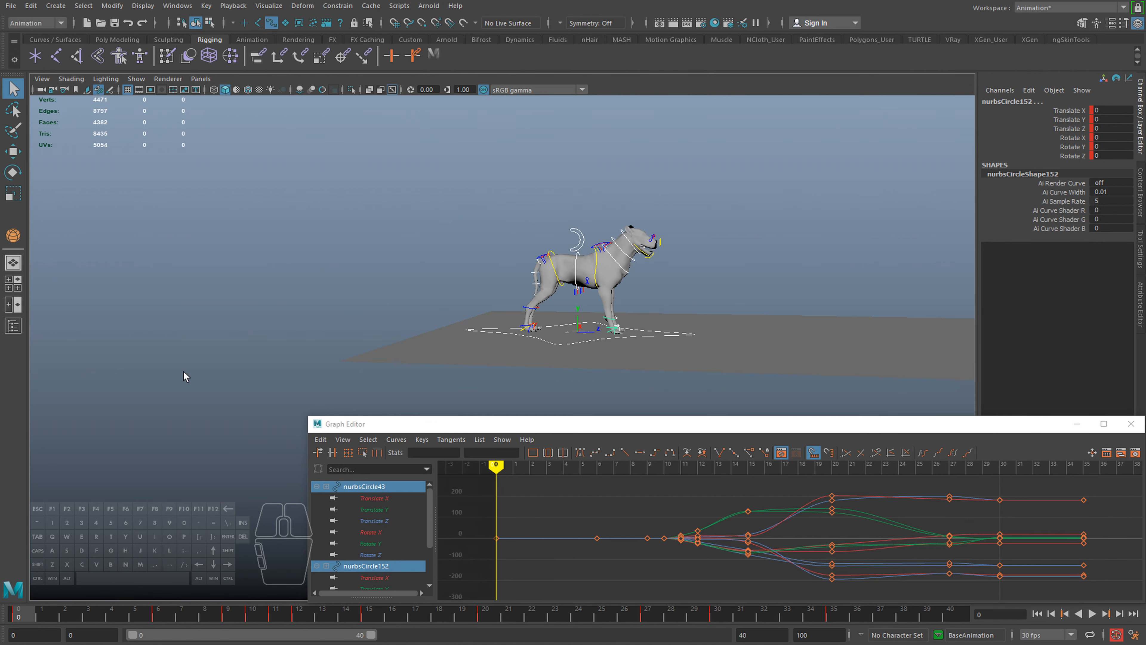
pyautogui.hotkey('alt', 'v')
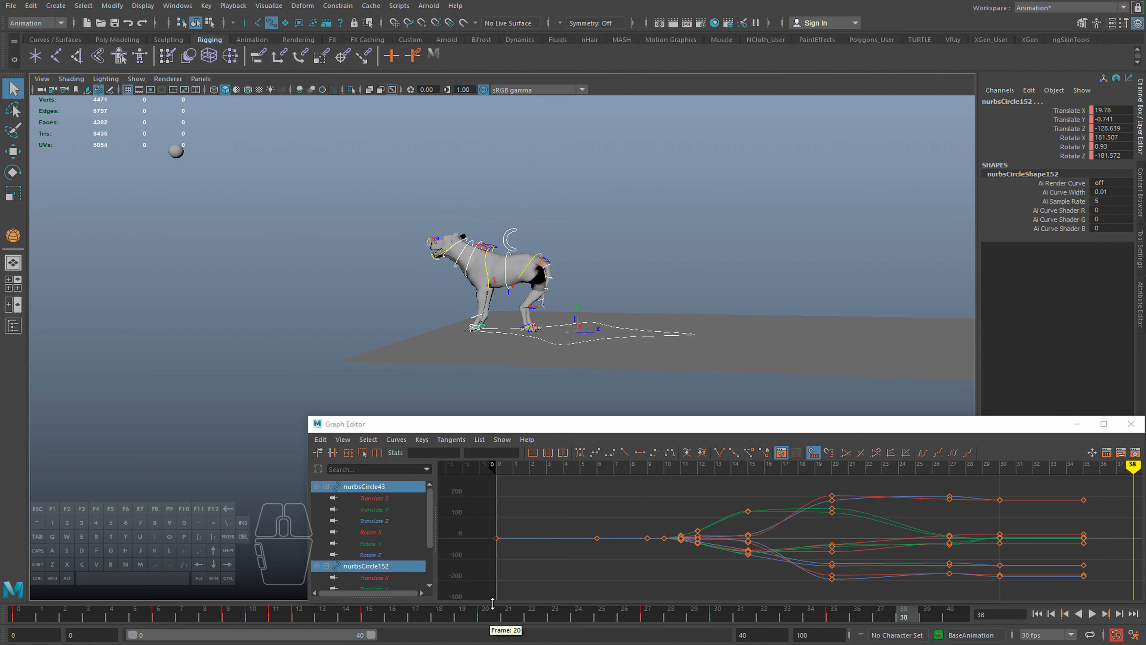
# Try to reach both front foot controls forward and up at frame 27, nurbsCircle152 to Translate of about 10.6, 12.3, -144.9
pyautogui.moveTo(485, 621); pyautogui.dragTo(647, 625)
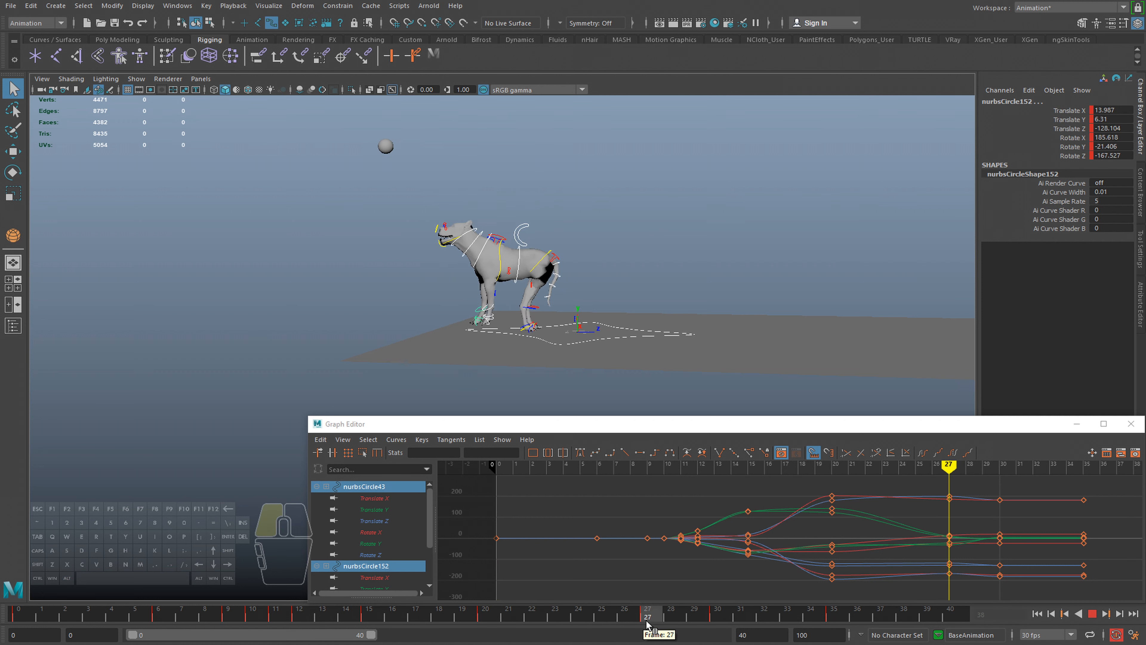
pyautogui.keyDown('alt'); pyautogui.moveTo(396, 294); pyautogui.dragTo(453, 294); pyautogui.keyUp('alt')
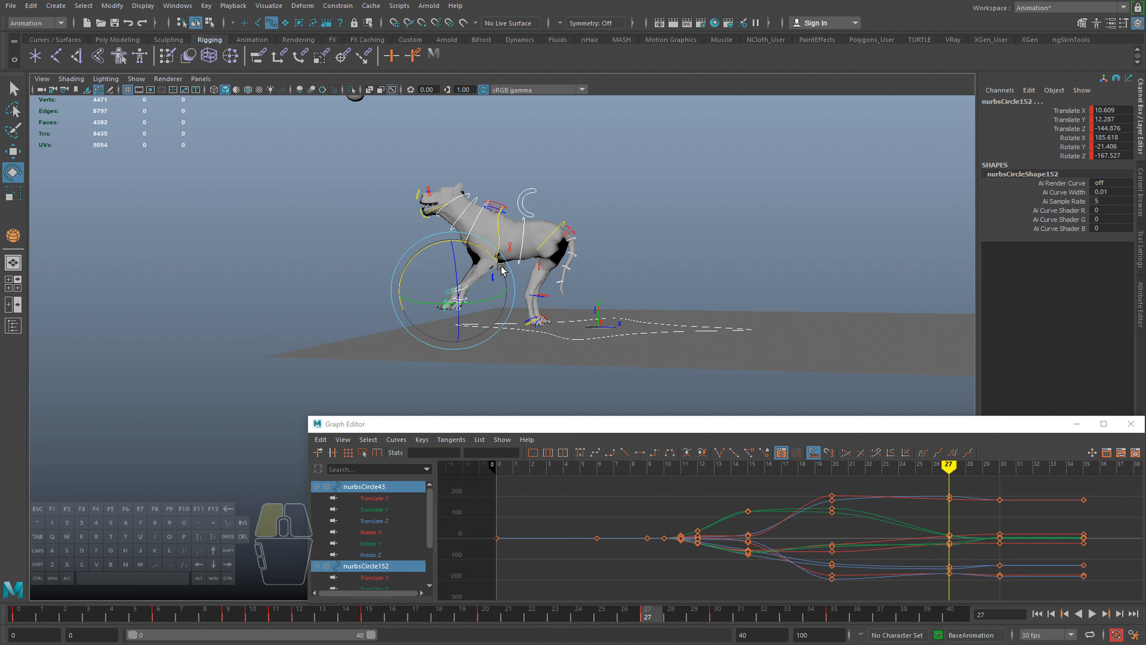
pyautogui.moveTo(643, 629); pyautogui.dragTo(671, 615)
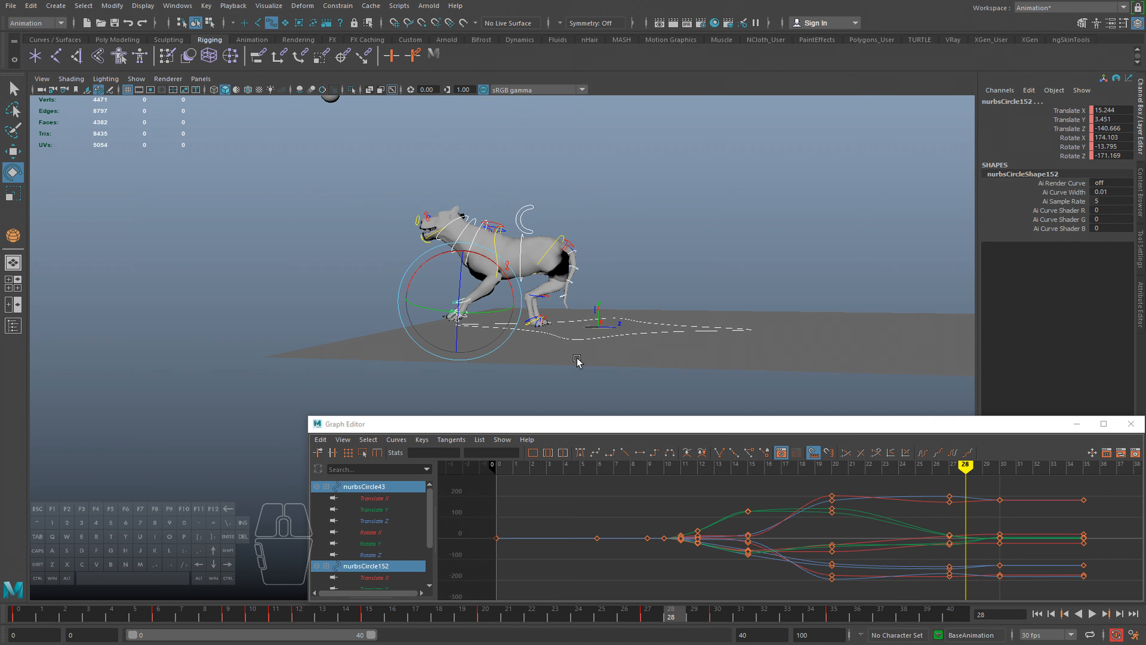
pyautogui.hotkey('alt', 'v')
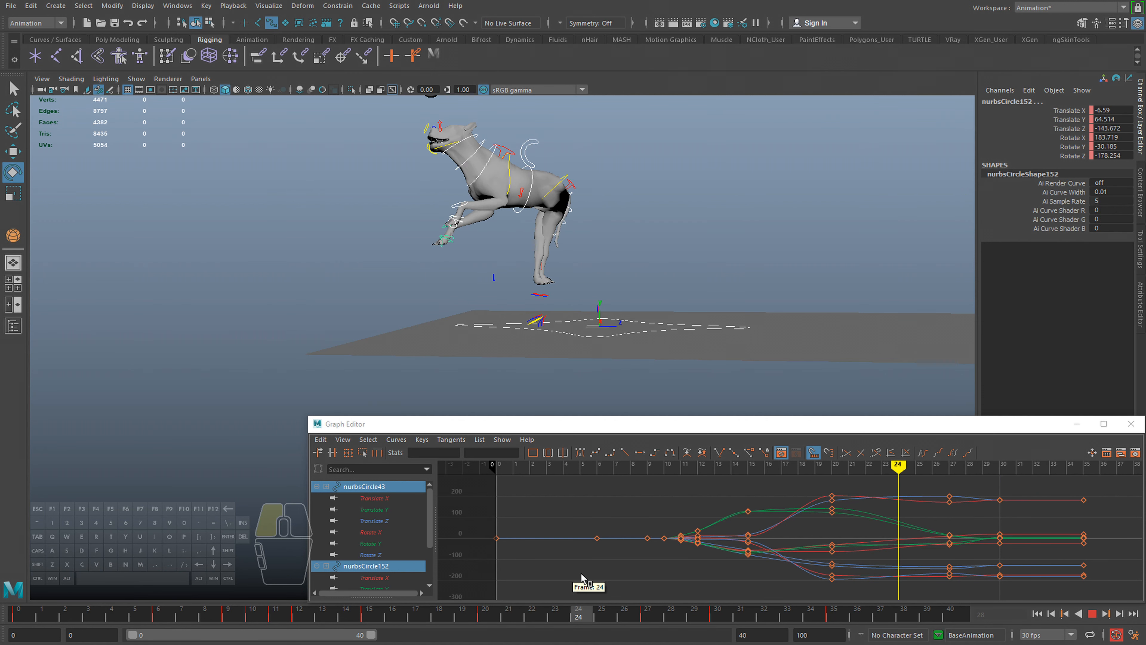
pyautogui.click(648, 621)
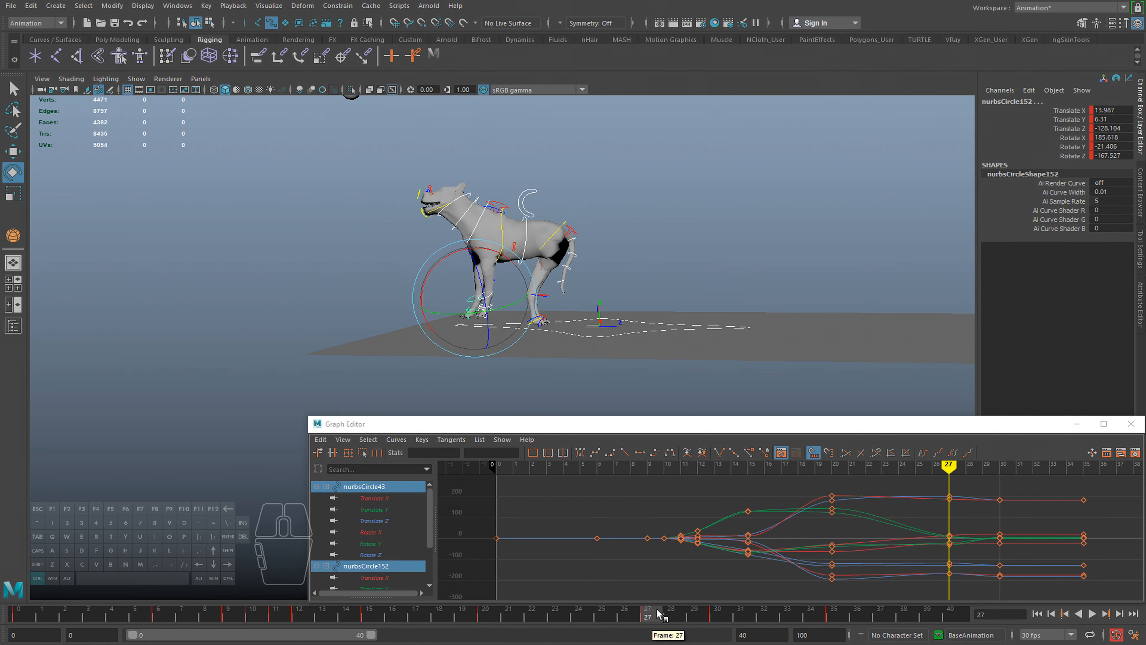
# Review the jump and touchdown from the side, scrubbing through frames 27 to 31 and playing the animation
pyautogui.moveTo(634, 620); pyautogui.dragTo(718, 617)
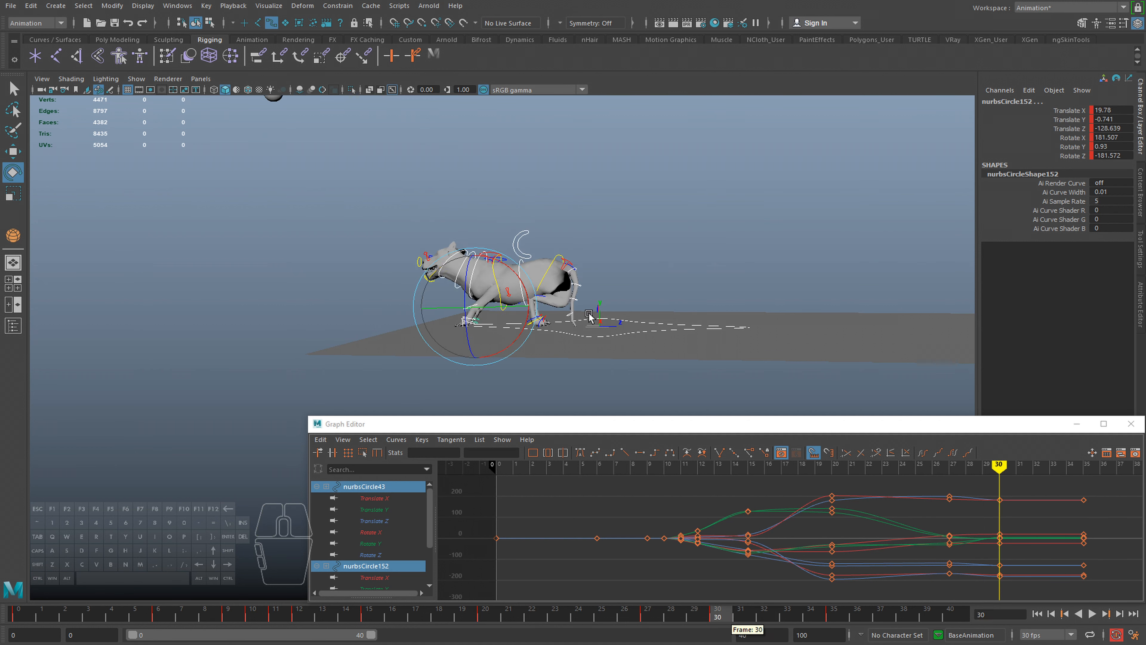
pyautogui.hotkey('alt', 'v')
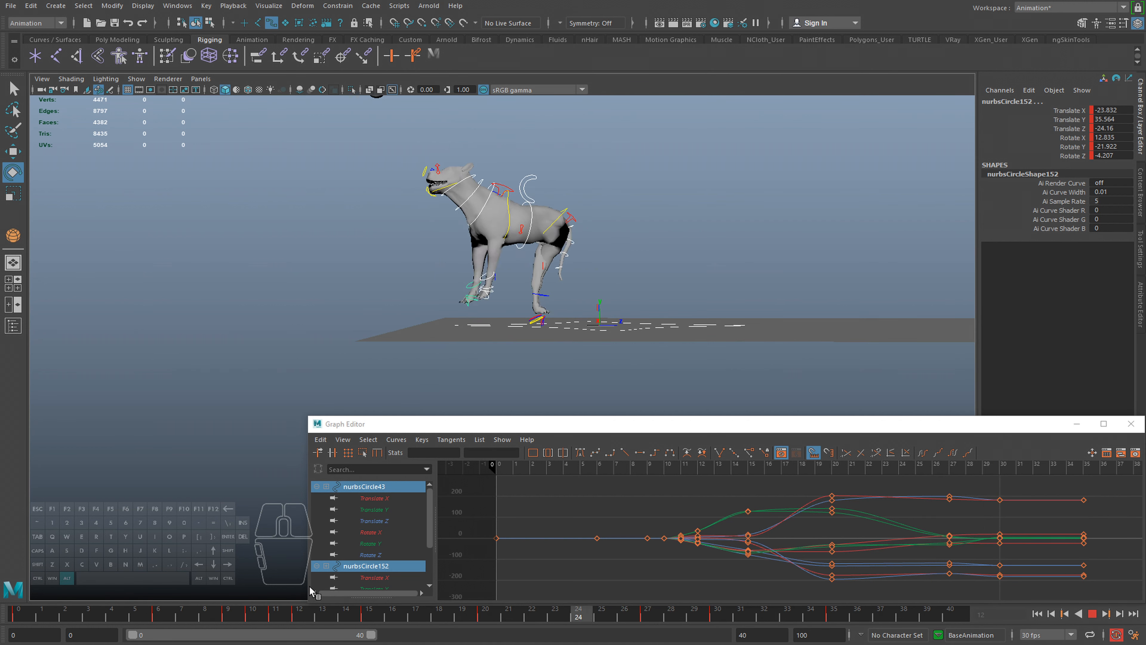
pyautogui.moveTo(510, 625); pyautogui.dragTo(739, 615)
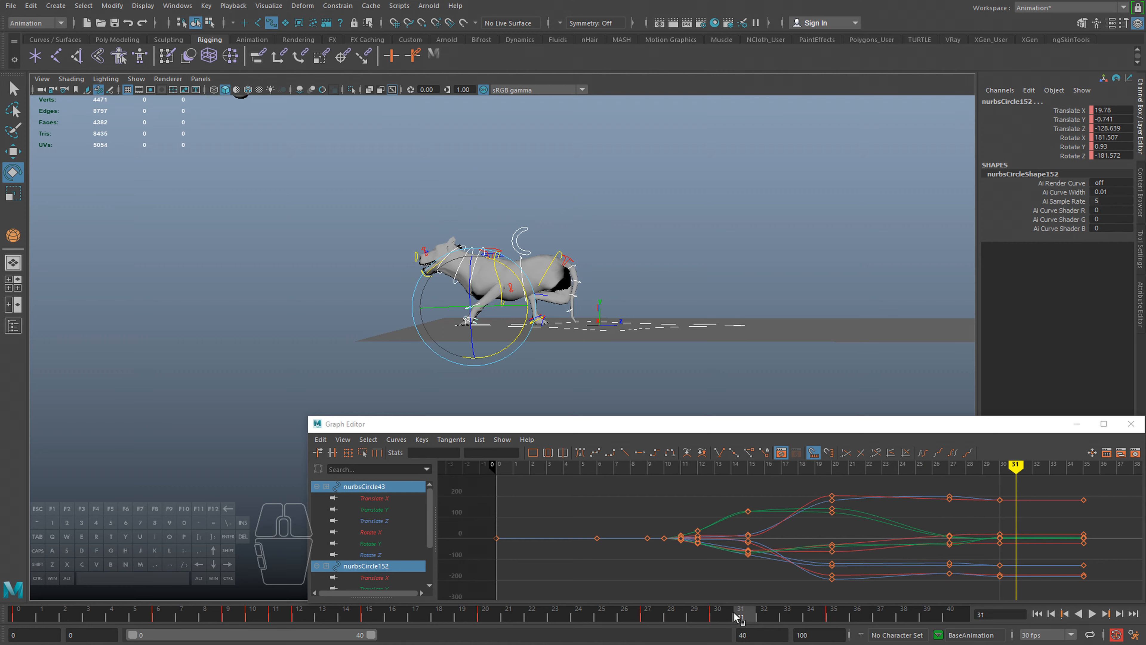
# Select the front ankle controls and nurbsCircle43, and compare the front-paw poses across frames 20, 27, 30 and 35
pyautogui.keyDown('alt'); pyautogui.moveTo(461, 325); pyautogui.dragTo(545, 361, button='right'); pyautogui.keyUp('alt')
pyautogui.keyDown('alt'); pyautogui.moveTo(455, 271); pyautogui.dragTo(429, 277); pyautogui.keyUp('alt')
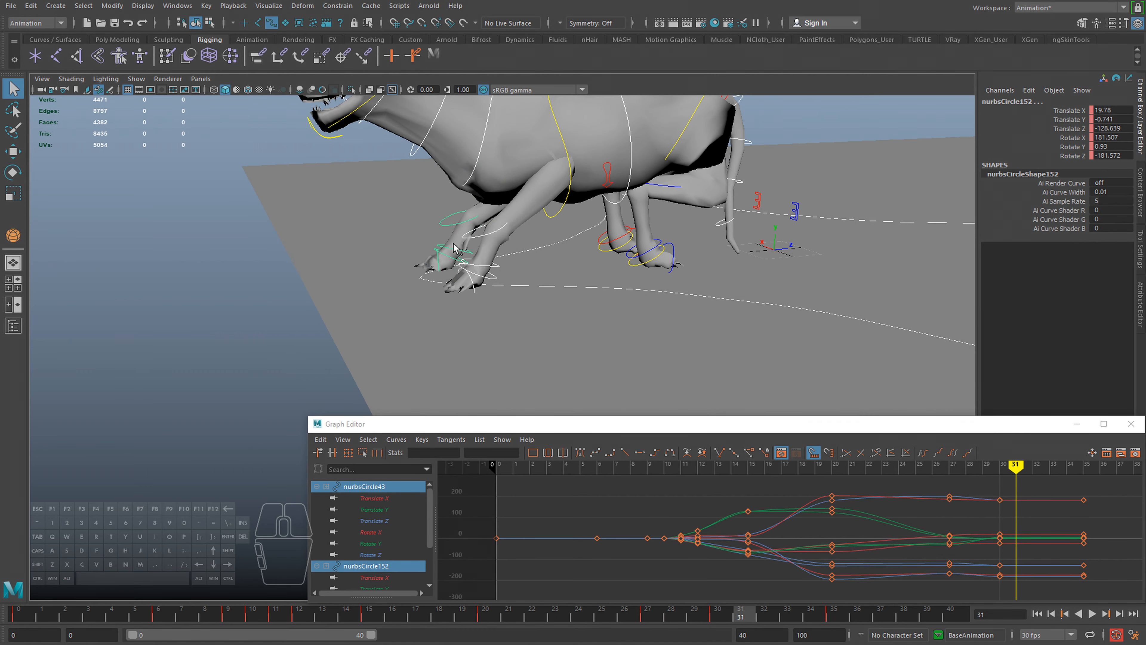
pyautogui.click(467, 263)
pyautogui.keyDown('shift'); pyautogui.click(483, 264); pyautogui.keyUp('shift')
pyautogui.keyDown('alt'); pyautogui.moveTo(540, 319); pyautogui.dragTo(501, 302); pyautogui.keyUp('alt')
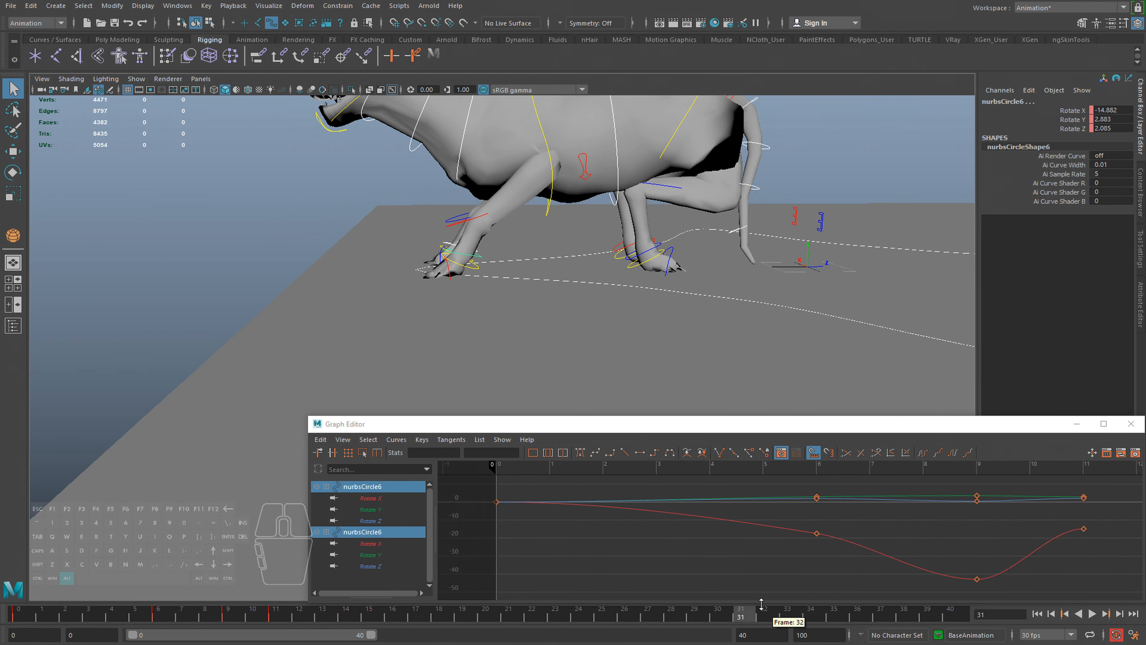
pyautogui.keyDown('shift'); pyautogui.click(475, 216); pyautogui.keyUp('shift')
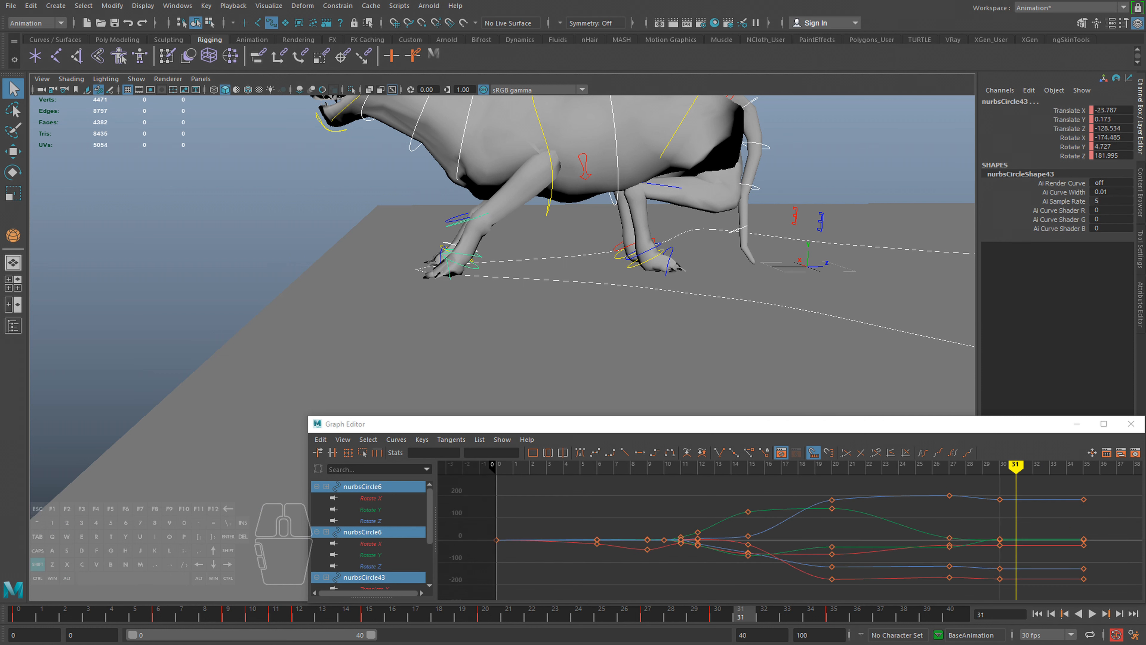
pyautogui.click(650, 614)
pyautogui.click(726, 620)
pyautogui.click(822, 621)
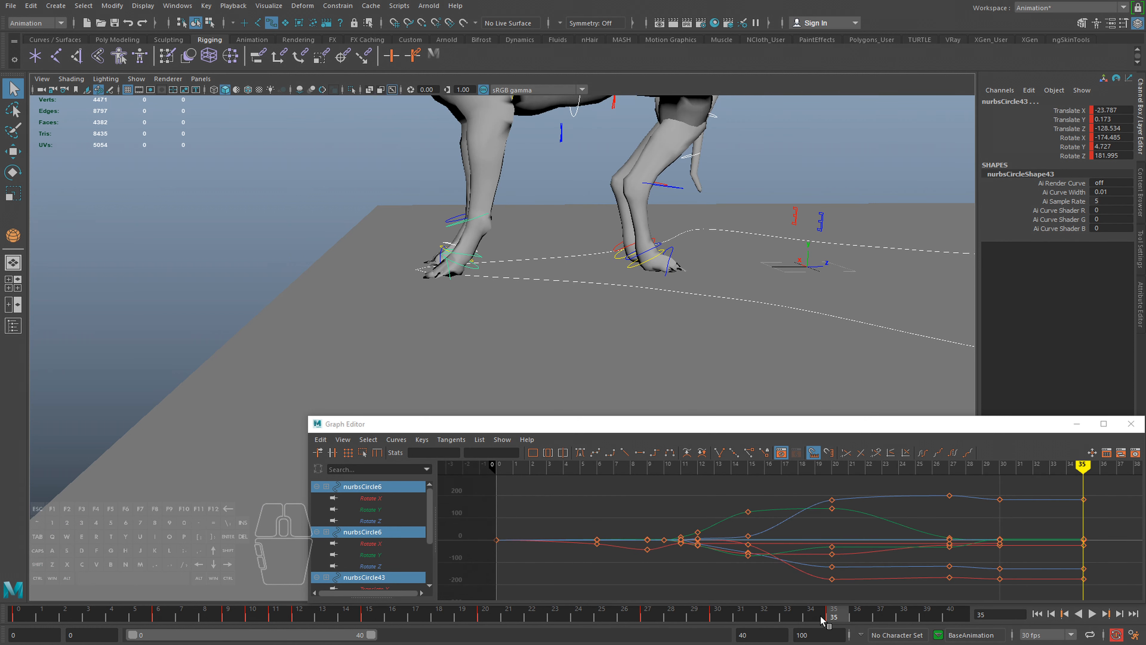
pyautogui.click(481, 617)
pyautogui.click(644, 616)
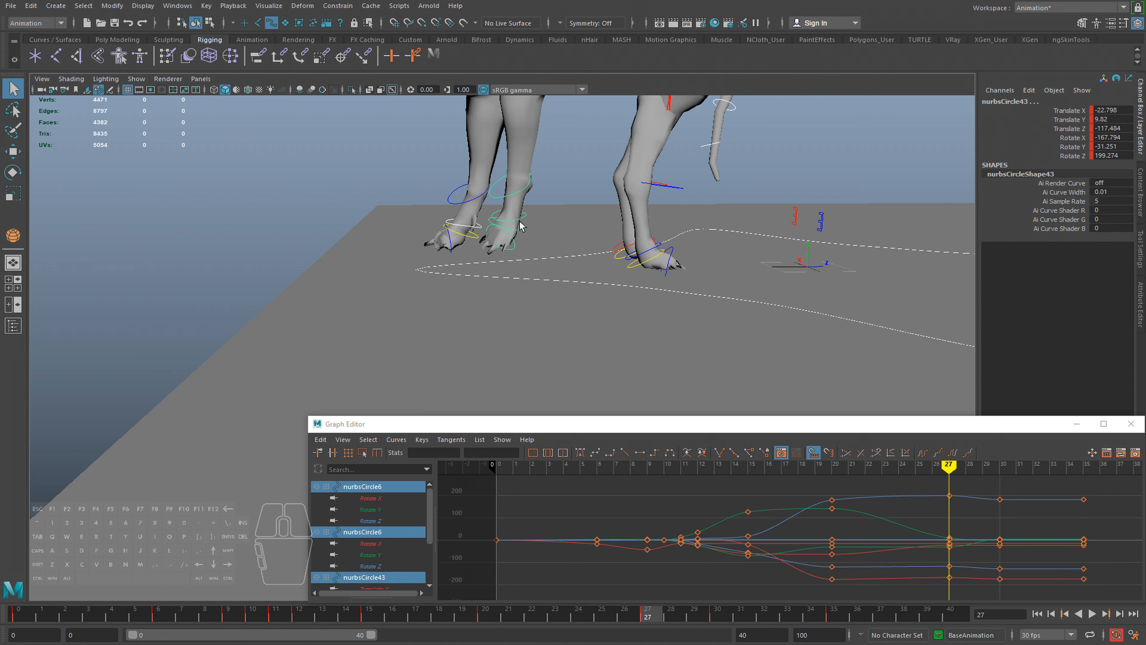
# Try to rotate both nurbsCircle6 front ankle controls at frame 27, and undo the rotation
pyautogui.click(489, 224)
pyautogui.moveTo(449, 220); pyautogui.dragTo(440, 198)
pyautogui.hotkey('ctrl', 'z')
# At frame 30, bend both nurbsCircle6 front ankle controls to Rotate X of about -71 and check the landing in playback
pyautogui.keyDown('alt'); pyautogui.moveTo(609, 323); pyautogui.dragTo(522, 251); pyautogui.keyUp('alt')
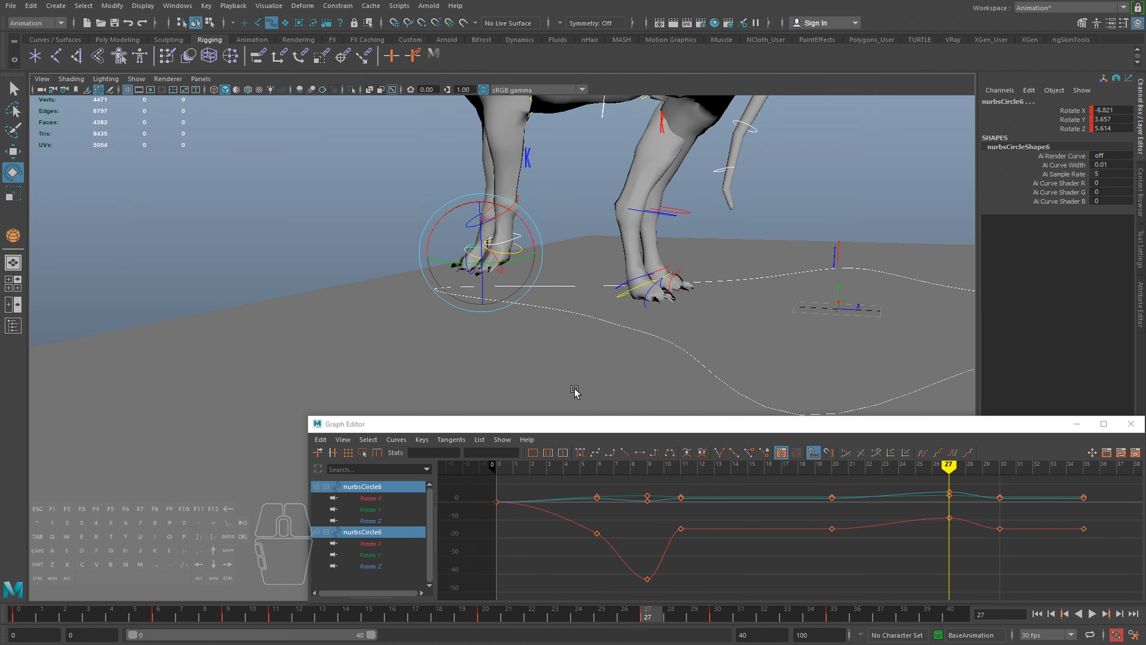
pyautogui.press('.')
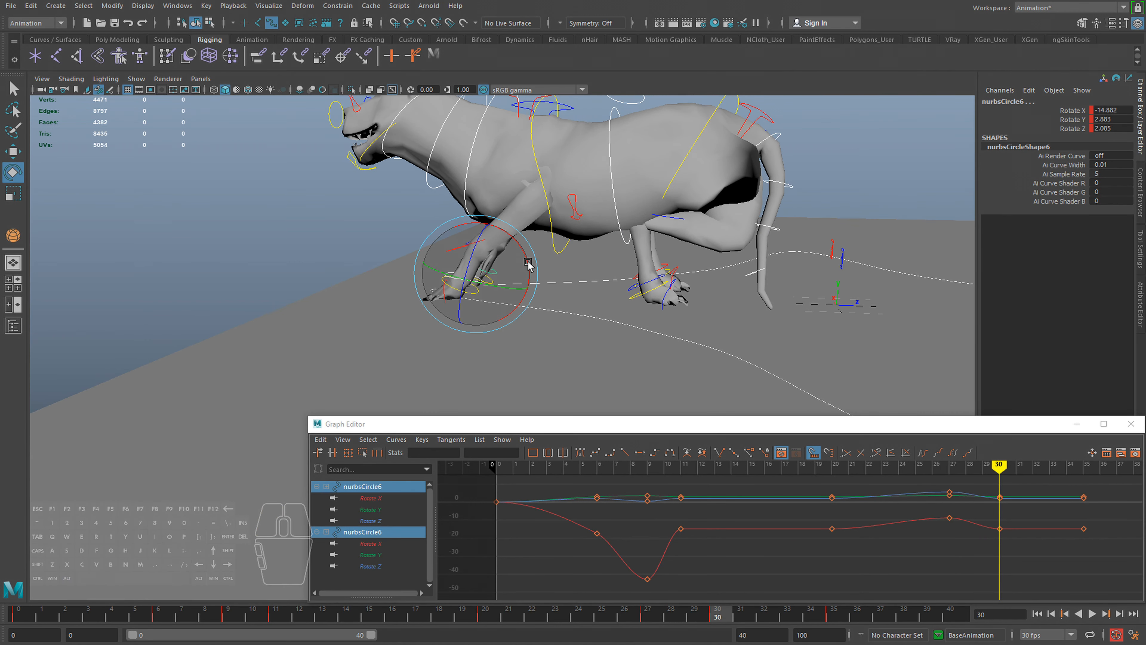
pyautogui.moveTo(528, 263); pyautogui.dragTo(528, 295)
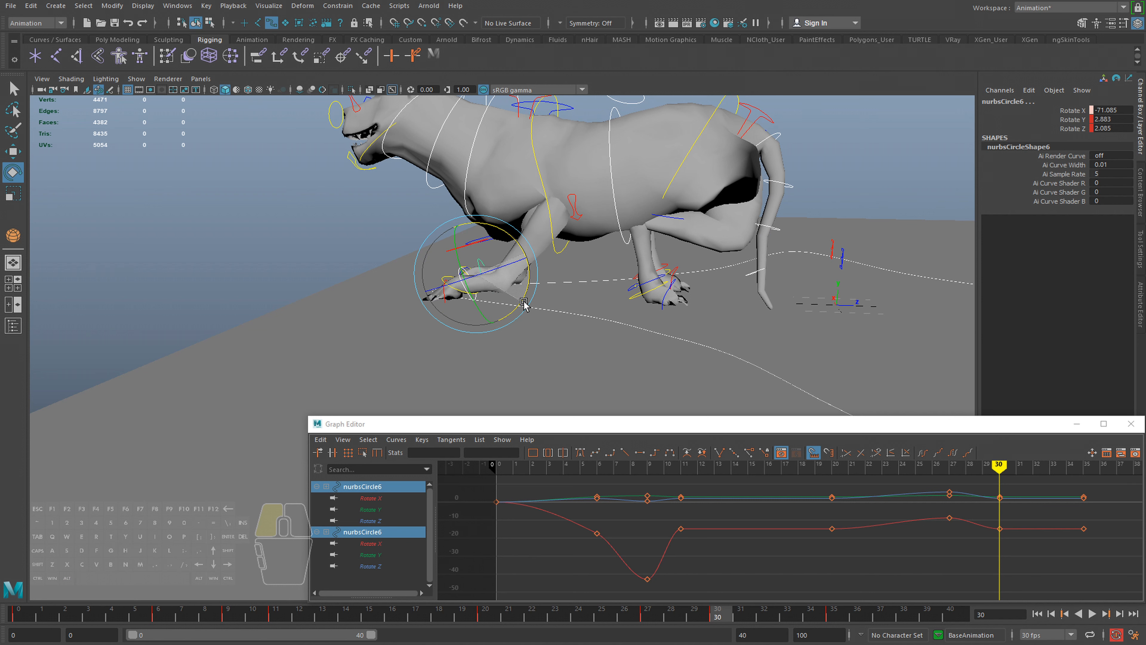
pyautogui.moveTo(523, 303); pyautogui.dragTo(523, 304)
pyautogui.keyDown('alt'); pyautogui.moveTo(501, 337); pyautogui.dragTo(530, 341); pyautogui.keyUp('alt')
pyautogui.moveTo(695, 614); pyautogui.dragTo(542, 607)
pyautogui.hotkey('alt', 'v')
pyautogui.hotkey('alt', 'v')
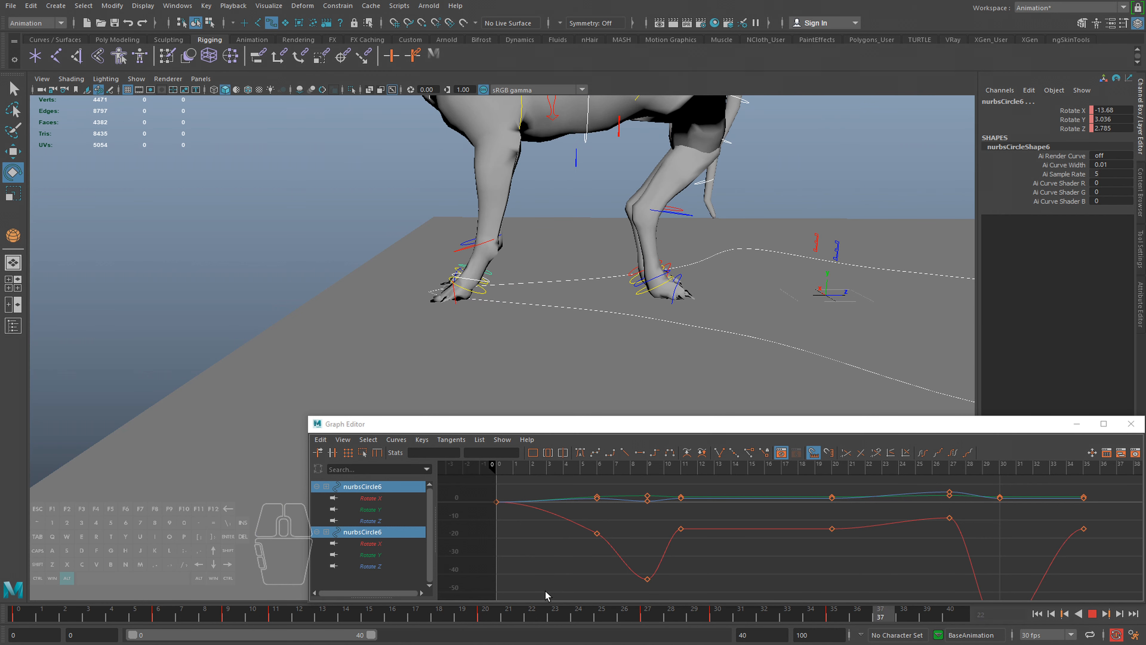
pyautogui.hotkey('alt', 'v')
# Hide the rig's control curves, then play and scrub the whole jump in a wider side view with the ball
pyautogui.click(143, 80)
pyautogui.click(167, 152)
pyautogui.keyDown('alt'); pyautogui.moveTo(429, 253); pyautogui.dragTo(335, 263, button='right'); pyautogui.keyUp('alt')
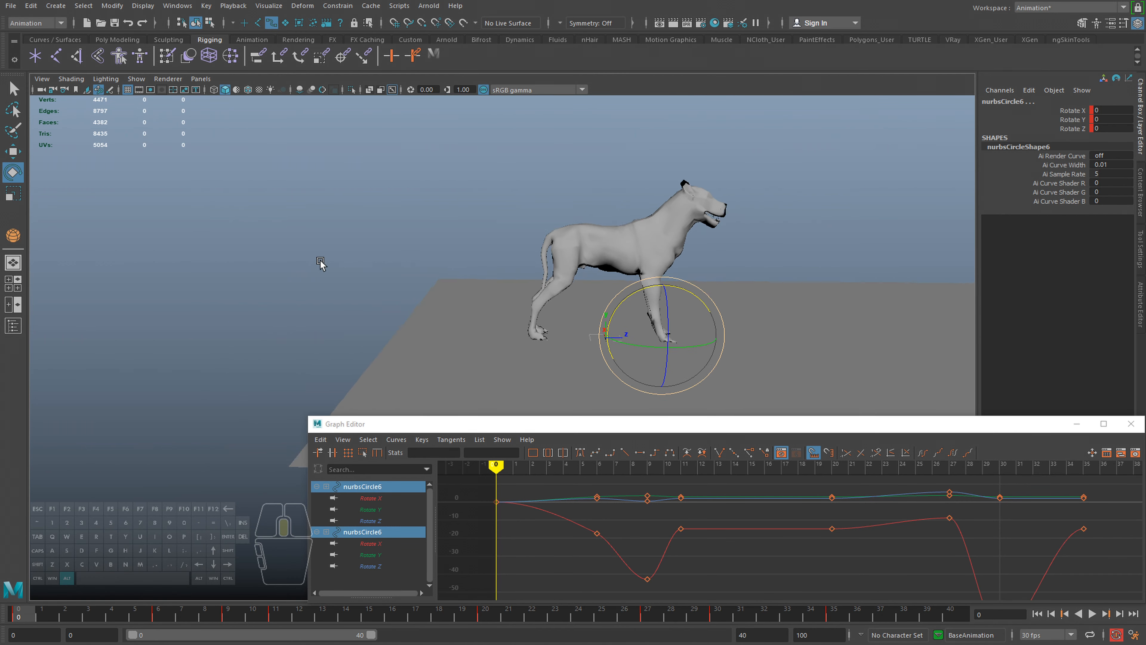
pyautogui.keyDown('alt'); pyautogui.moveTo(440, 316); pyautogui.dragTo(383, 319, button='middle'); pyautogui.keyUp('alt')
pyautogui.hotkey('alt', 'v')
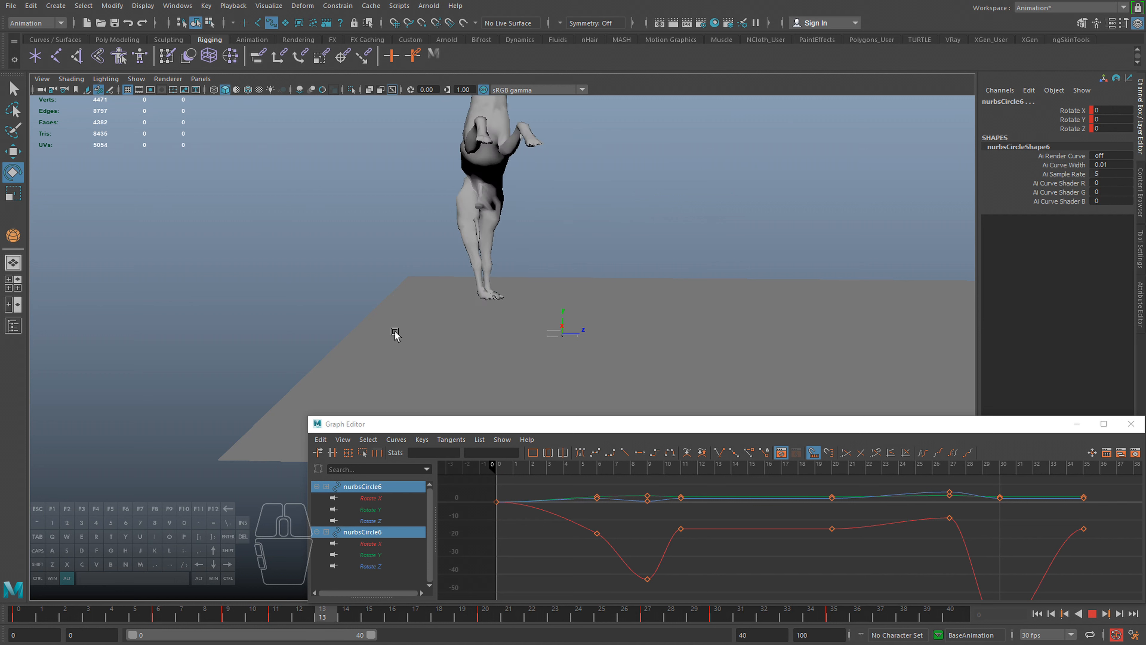
pyautogui.moveTo(351, 614); pyautogui.dragTo(546, 612)
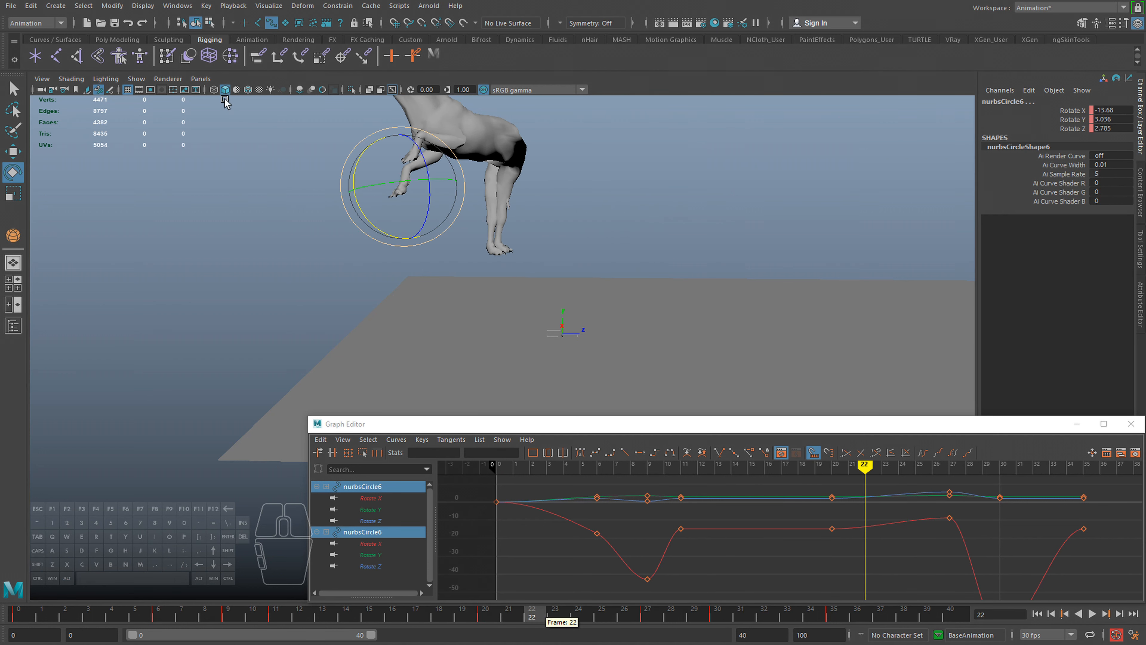
pyautogui.hotkey('alt', 'v')
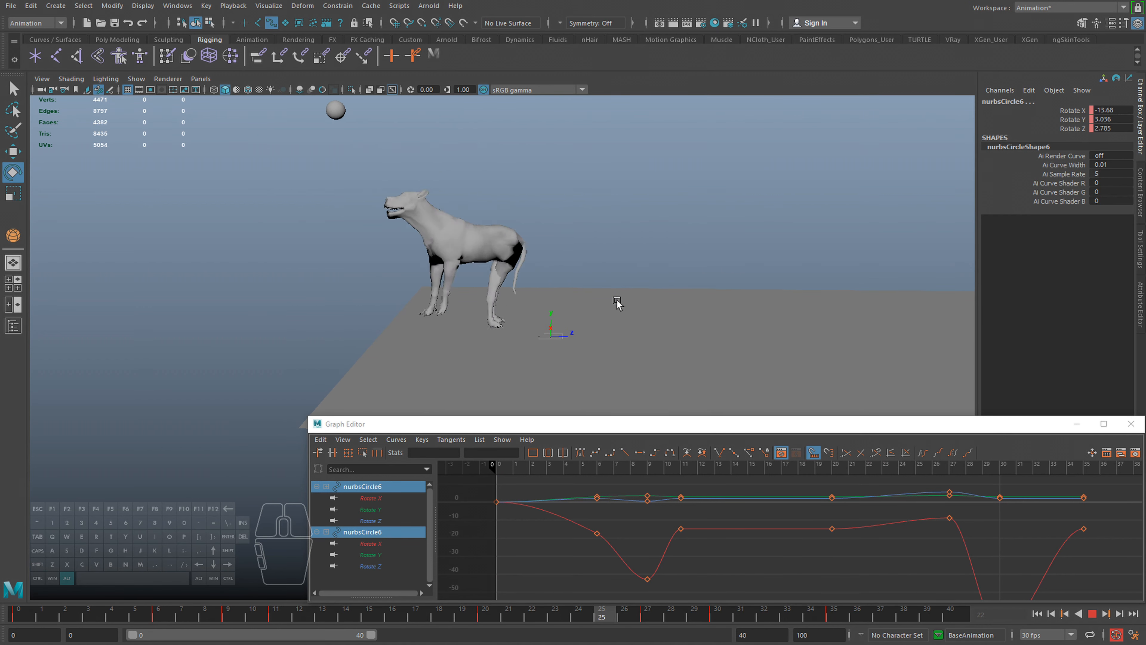
pyautogui.hotkey('alt', 'v')
# Save the scene and scrub the jump from takeoff to the final stance
pyautogui.moveTo(383, 615); pyautogui.dragTo(319, 569)
pyautogui.hotkey('ctrl', 's')
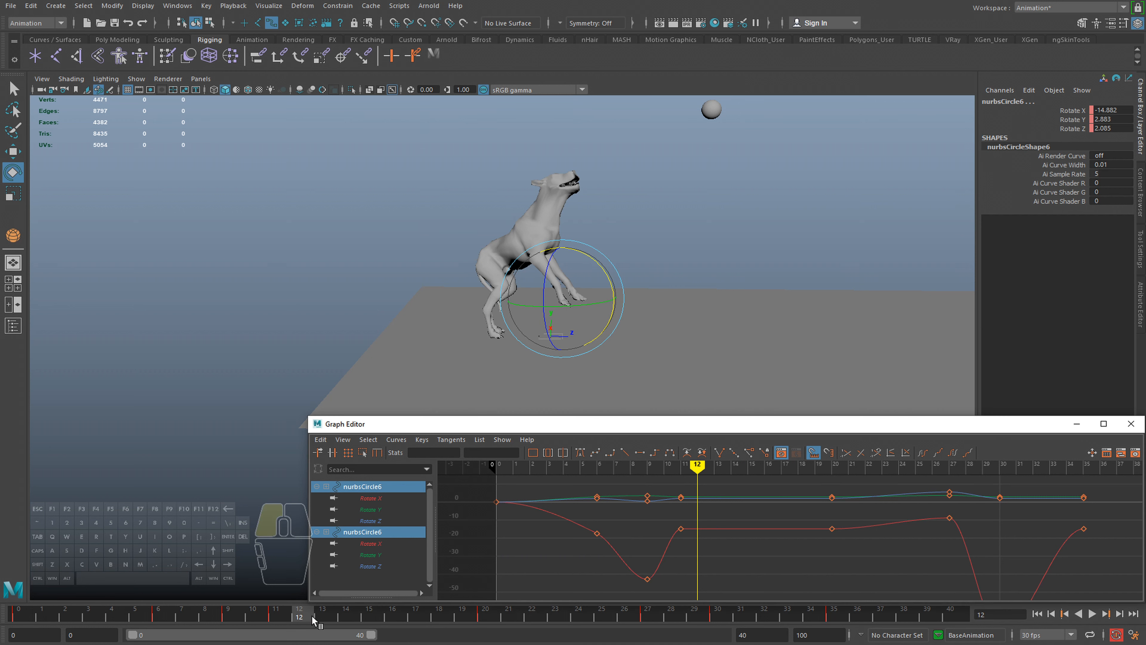
pyautogui.moveTo(315, 621); pyautogui.dragTo(807, 616)
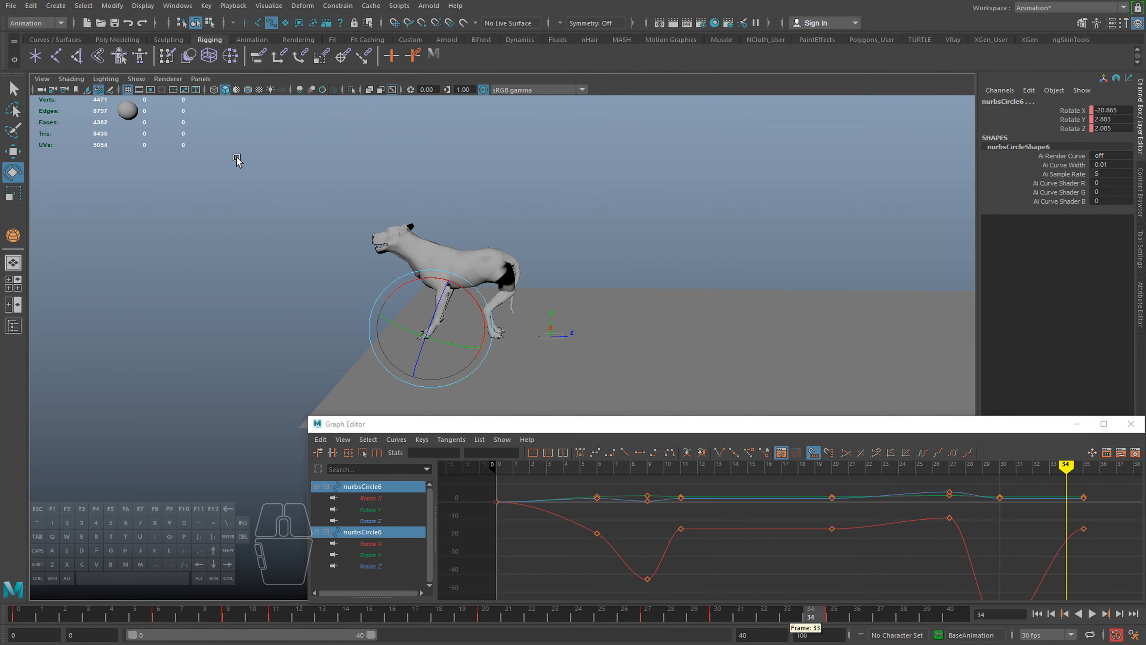
# Show the control curves again and, at frame 27, move front foot control nurbsCircle43 forward to Translate Z -130.035
pyautogui.click(138, 80)
pyautogui.click(172, 157)
pyautogui.keyDown('alt'); pyautogui.moveTo(172, 157); pyautogui.dragTo(582, 280, button='right'); pyautogui.keyUp('alt')
pyautogui.click(595, 238)
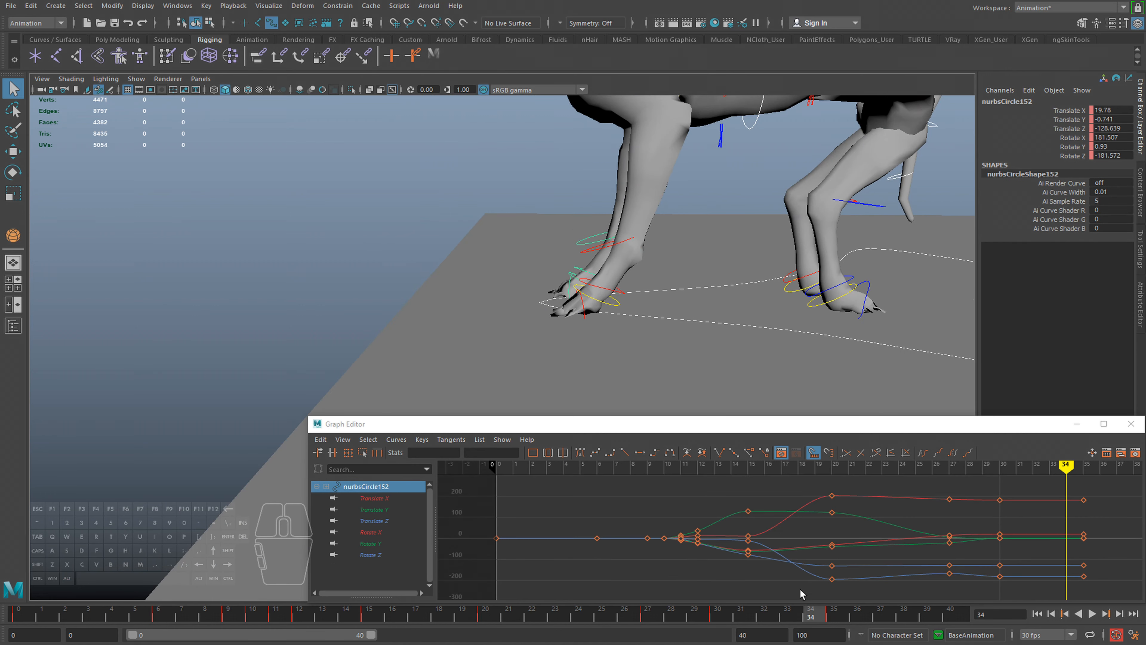
pyautogui.moveTo(808, 617); pyautogui.dragTo(660, 614)
pyautogui.click(595, 246)
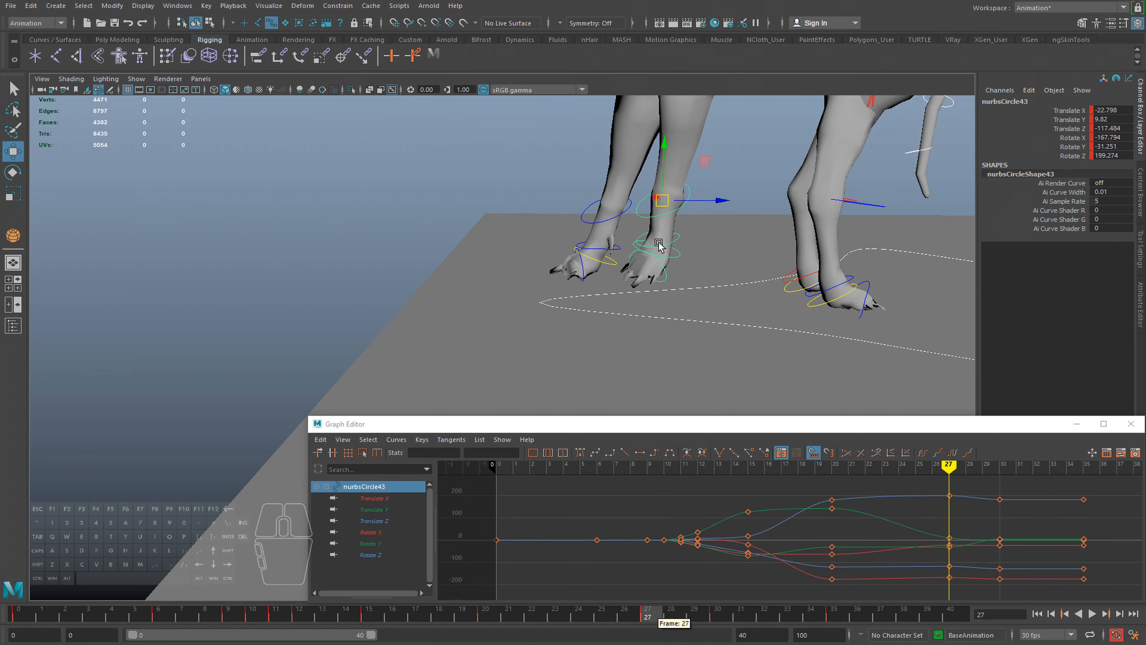
pyautogui.moveTo(716, 204); pyautogui.dragTo(655, 195)
# Rotate nurbsCircle43 to -172.904, -11.865, 199.456 at frame 27, key it and play back the descent
pyautogui.press('e')
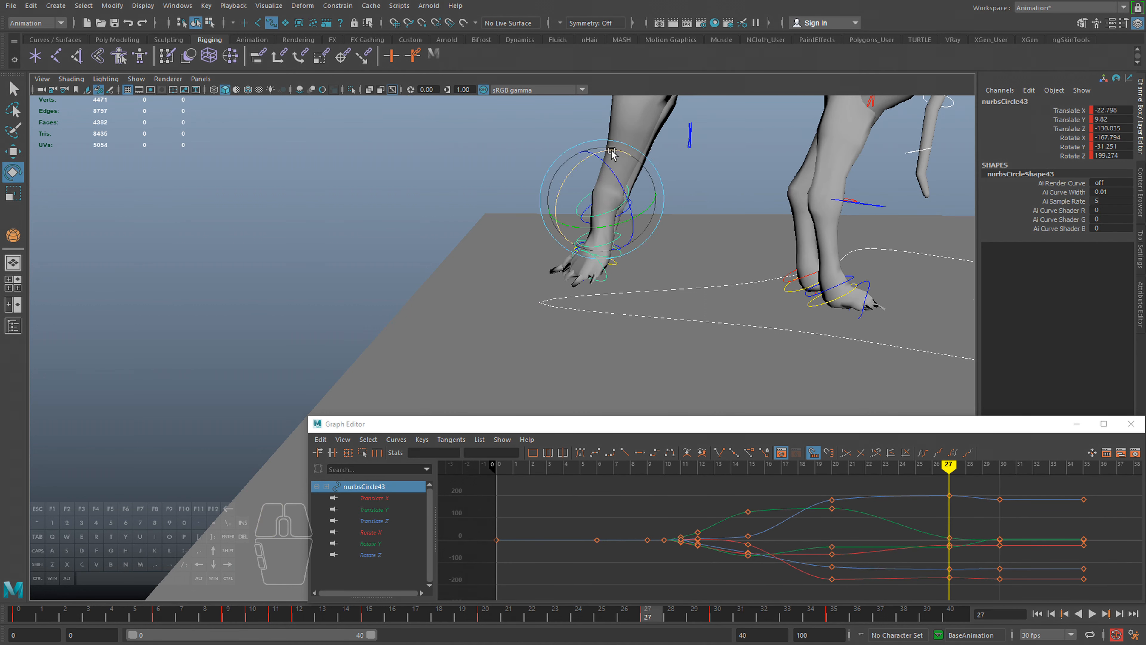
pyautogui.moveTo(615, 150); pyautogui.dragTo(617, 154)
pyautogui.keyDown('alt'); pyautogui.moveTo(618, 232); pyautogui.dragTo(686, 231); pyautogui.keyUp('alt')
pyautogui.moveTo(643, 192)
pyautogui.mouseDown()
pyautogui.moveTo(621, 189)
pyautogui.moveTo(660, 196)
pyautogui.mouseUp()
pyautogui.keyDown('alt'); pyautogui.moveTo(670, 240); pyautogui.dragTo(598, 232); pyautogui.keyUp('alt')
pyautogui.press('s')
pyautogui.moveTo(659, 617); pyautogui.dragTo(553, 608)
pyautogui.hotkey('alt', 'v')
pyautogui.hotkey('alt', 'v')
pyautogui.click(646, 618)
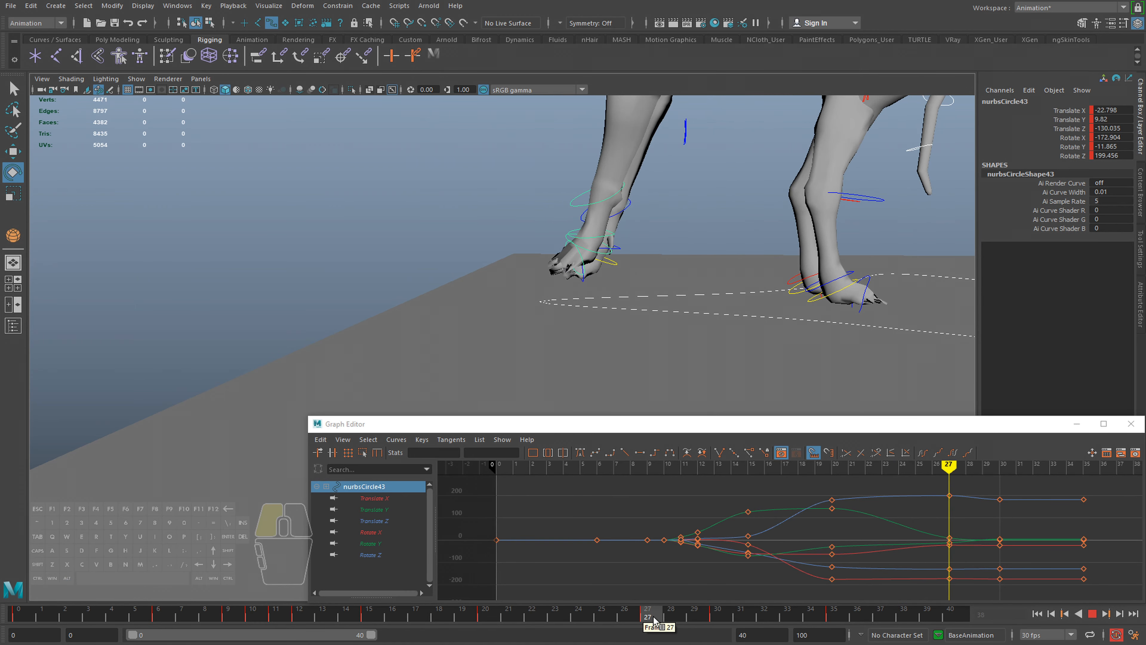
# At frame 27, rotate the body control Move_cc to -8.087, -164.858, 8.006
pyautogui.keyDown('alt'); pyautogui.moveTo(637, 325); pyautogui.dragTo(509, 215); pyautogui.keyUp('alt')
pyautogui.moveTo(460, 121); pyautogui.dragTo(472, 132)
pyautogui.moveTo(537, 225); pyautogui.dragTo(496, 221)
pyautogui.moveTo(652, 617)
pyautogui.mouseDown()
pyautogui.moveTo(486, 617)
pyautogui.moveTo(670, 617)
pyautogui.moveTo(658, 623)
pyautogui.mouseUp()
pyautogui.keyDown('alt'); pyautogui.moveTo(579, 256); pyautogui.dragTo(498, 236); pyautogui.keyUp('alt')
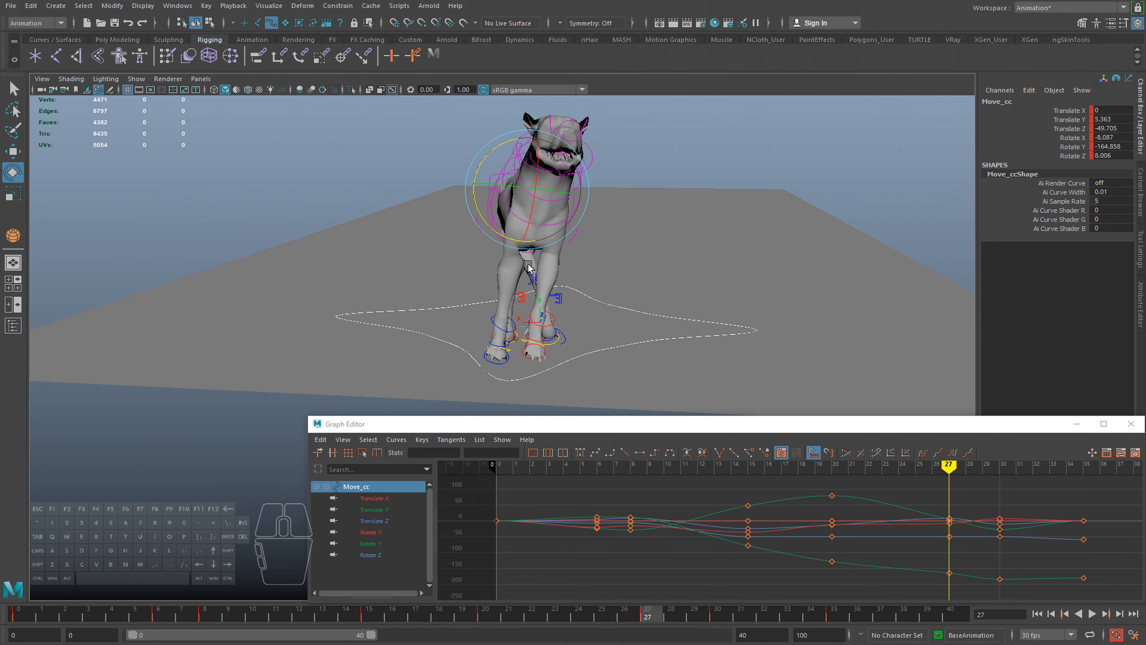
# Inspect polyToCurve5, polyToCurve3, the front ankle control and nurbsCircle43 at frame 27 from angled and front views
pyautogui.keyDown('alt'); pyautogui.moveTo(540, 309); pyautogui.dragTo(489, 300); pyautogui.keyUp('alt')
pyautogui.click(522, 282)
pyautogui.press('w')
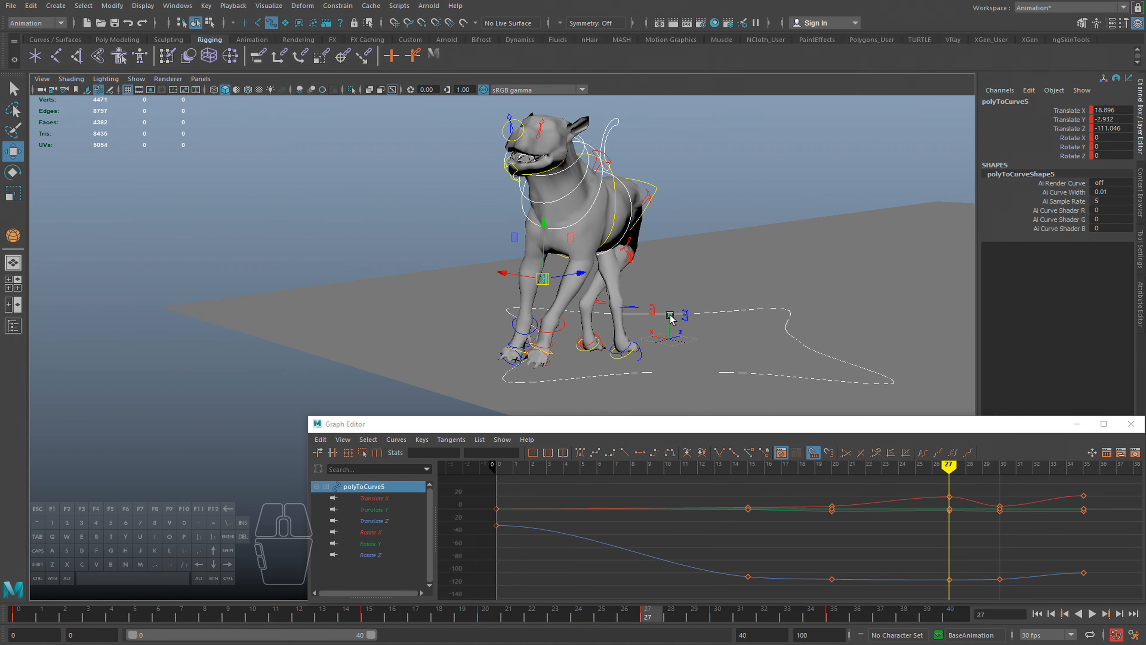
pyautogui.click(630, 253)
pyautogui.keyDown('alt'); pyautogui.moveTo(630, 253); pyautogui.dragTo(595, 263); pyautogui.keyUp('alt')
pyautogui.press('w')
pyautogui.keyDown('alt'); pyautogui.moveTo(594, 263); pyautogui.dragTo(568, 318); pyautogui.keyUp('alt')
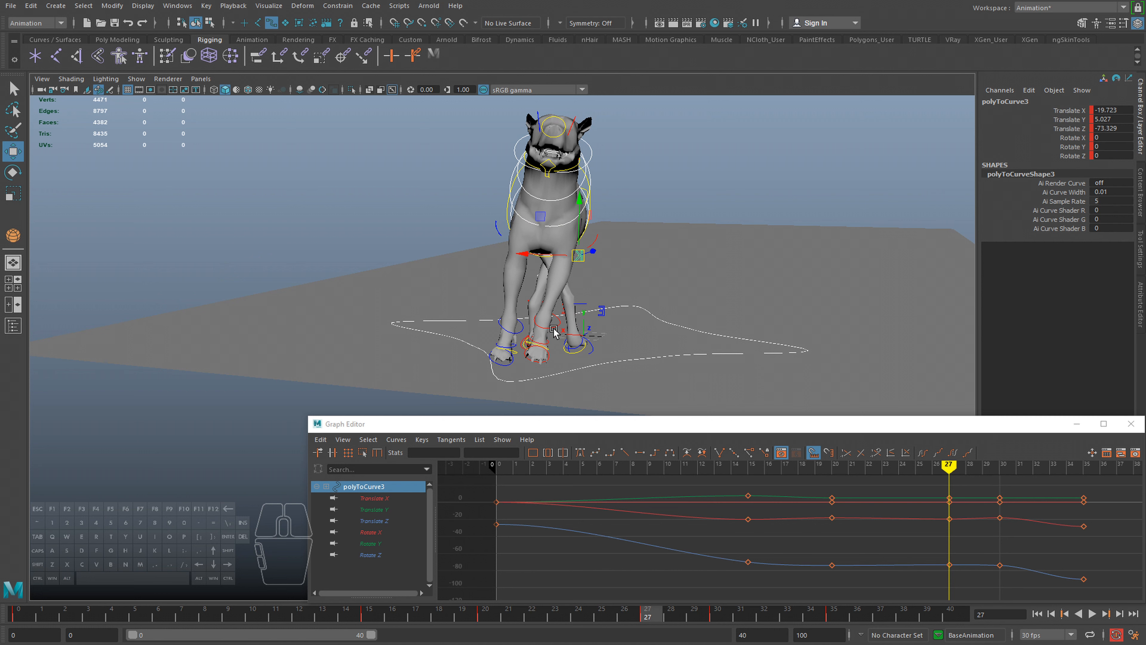
pyautogui.click(554, 328)
pyautogui.press('e')
pyautogui.press('q')
pyautogui.click(547, 344)
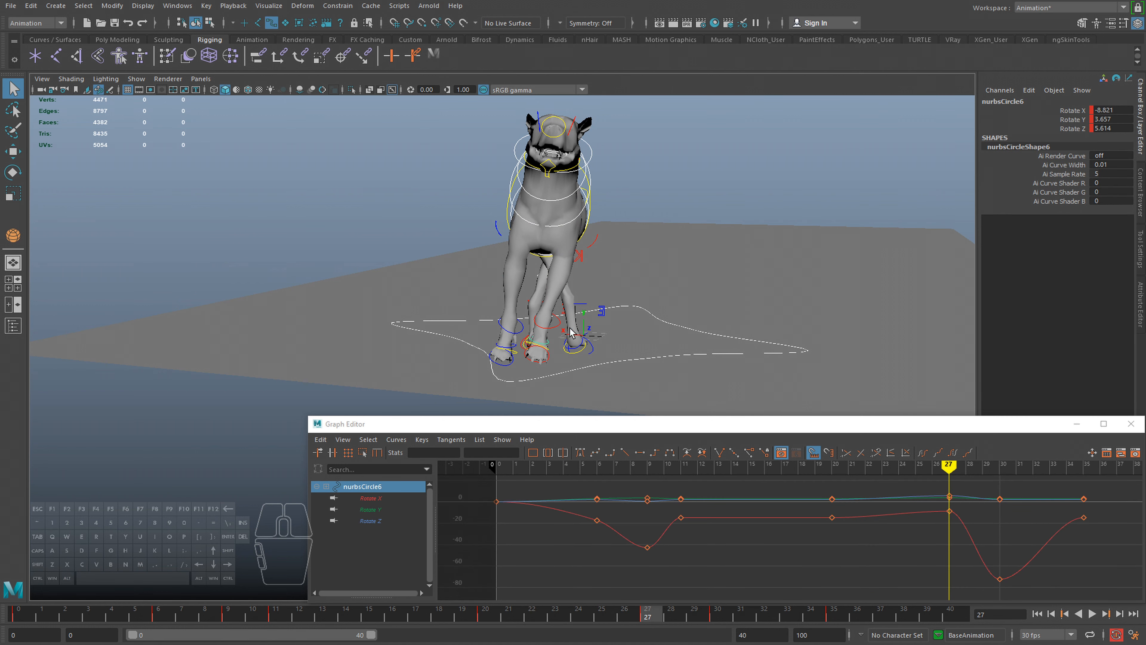
pyautogui.press('e')
pyautogui.click(559, 323)
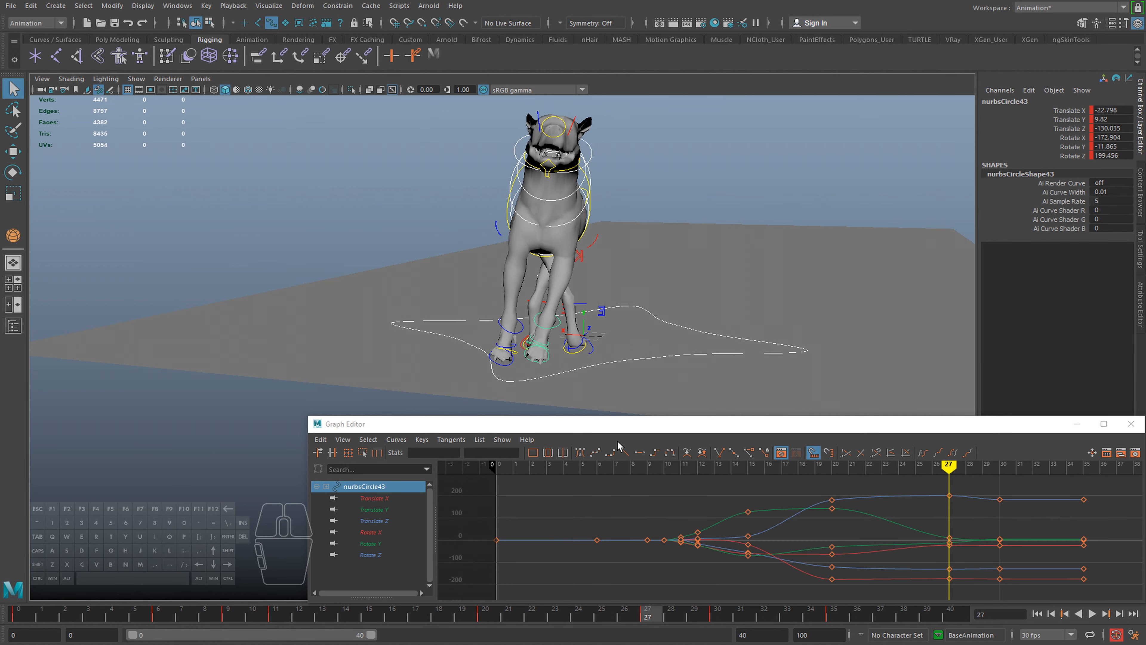
# Examine the landing pose at frame 30 from the side, then play and scrub the turning jump from the front
pyautogui.moveTo(661, 621); pyautogui.dragTo(717, 629)
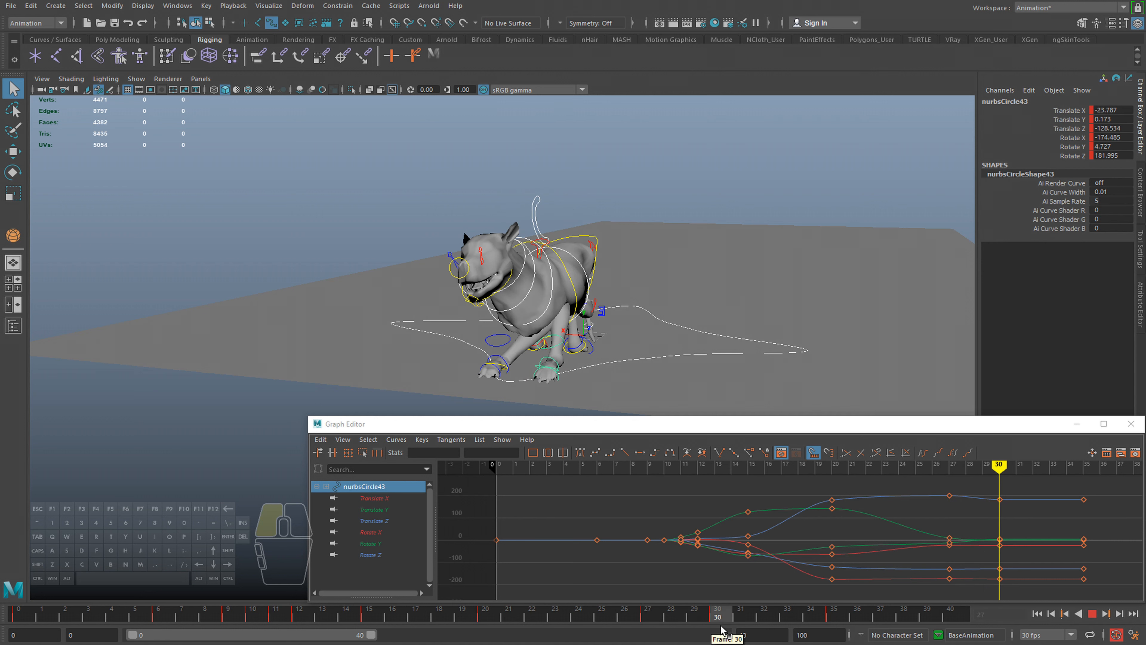
pyautogui.keyDown('alt'); pyautogui.moveTo(569, 316); pyautogui.dragTo(539, 309); pyautogui.keyUp('alt')
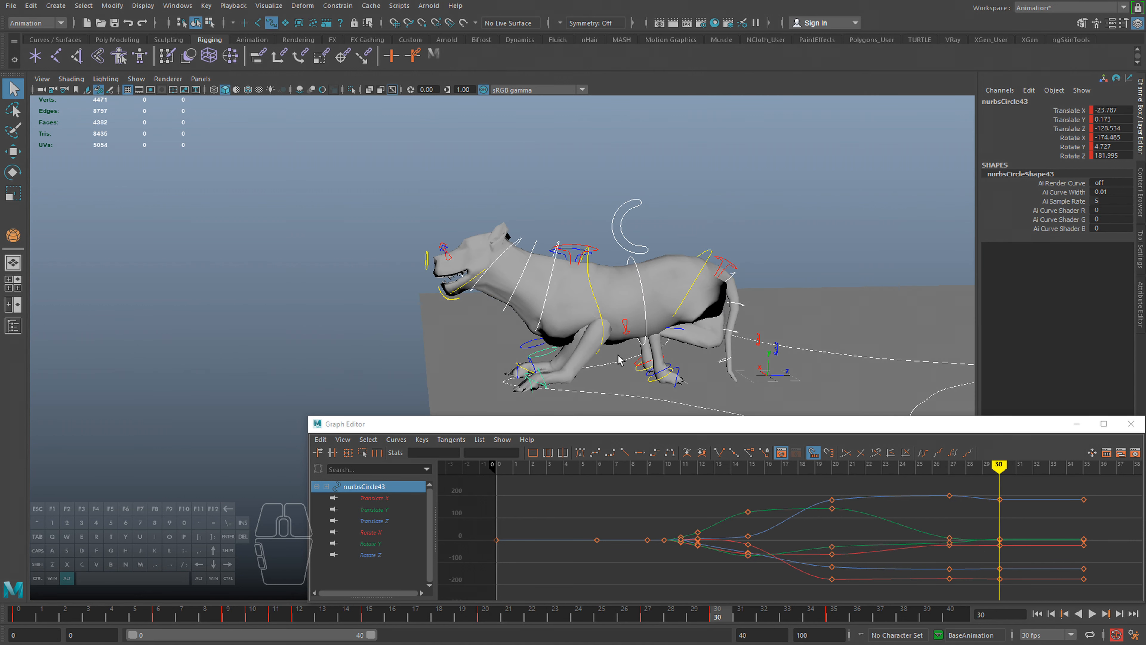
pyautogui.keyDown('alt'); pyautogui.moveTo(619, 358); pyautogui.dragTo(569, 354); pyautogui.keyUp('alt')
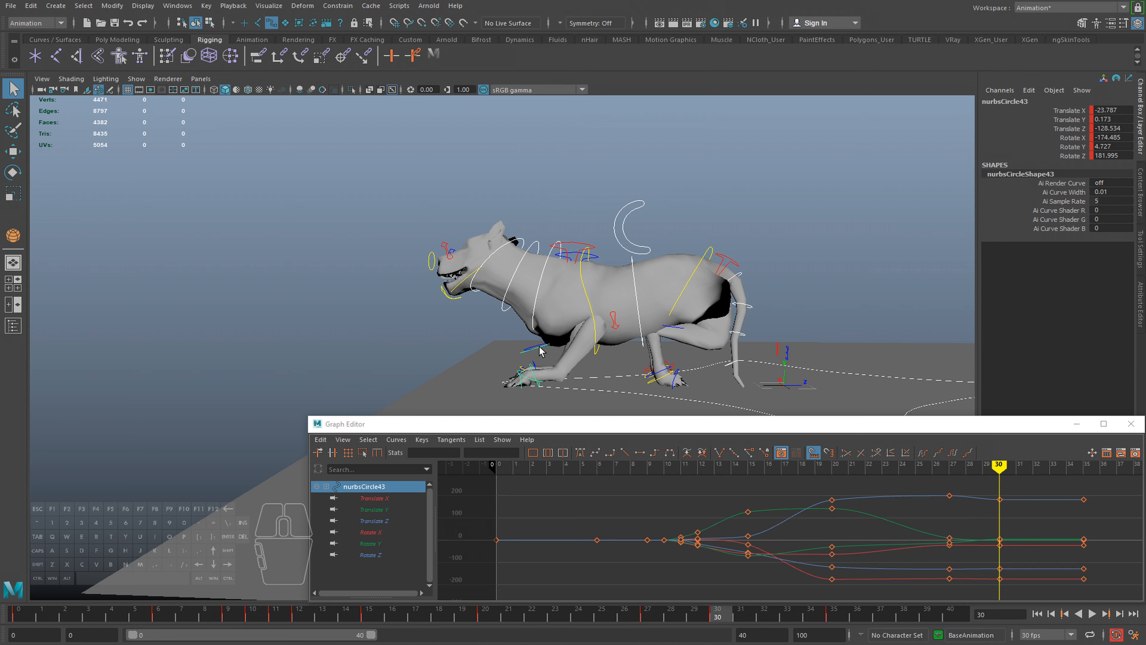
pyautogui.moveTo(722, 613); pyautogui.dragTo(537, 613)
pyautogui.keyDown('alt'); pyautogui.moveTo(601, 330); pyautogui.dragTo(714, 340); pyautogui.keyUp('alt')
pyautogui.hotkey('alt', 'v')
pyautogui.hotkey('alt', 'v')
pyautogui.moveTo(524, 604); pyautogui.dragTo(478, 613)
pyautogui.keyDown('alt'); pyautogui.moveTo(587, 393); pyautogui.dragTo(534, 490, button='right'); pyautogui.keyUp('alt')
pyautogui.moveTo(468, 615); pyautogui.dragTo(576, 626)
pyautogui.hotkey('alt', 'v')
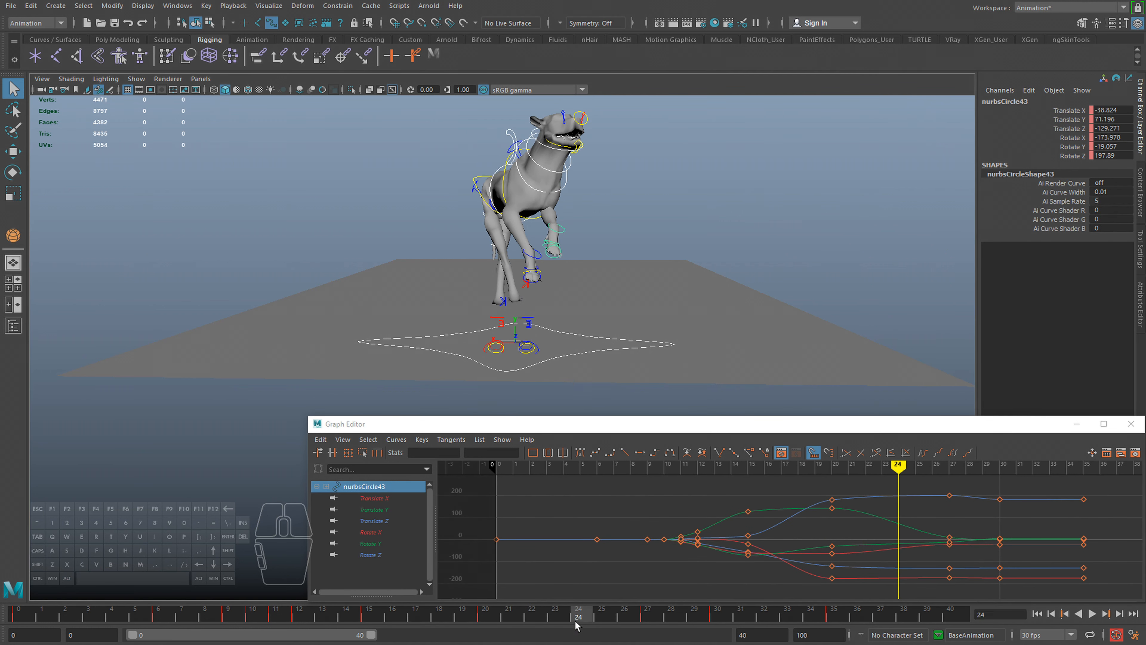
# Rotate Move_cc to 7.79, -182.141, 5.321 at frame 30, and shift it to Translate X -6.047 at frame 27
pyautogui.click(515, 134)
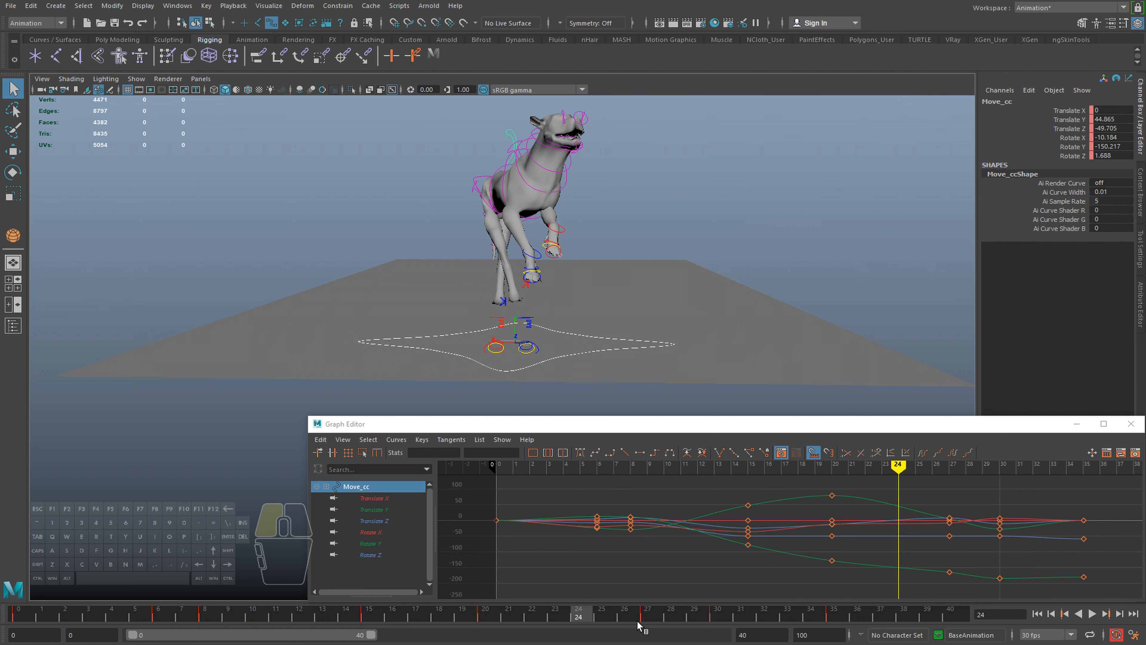
pyautogui.click(652, 622)
pyautogui.moveTo(681, 621); pyautogui.dragTo(719, 619)
pyautogui.press('e')
pyautogui.moveTo(552, 258); pyautogui.dragTo(559, 267)
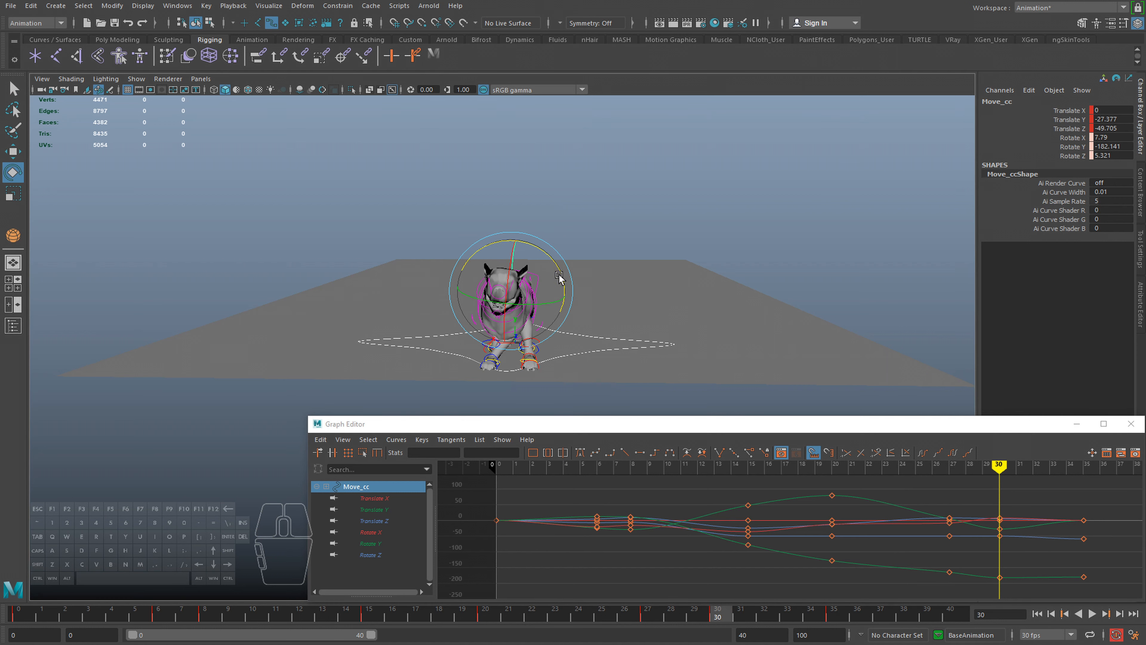
pyautogui.moveTo(698, 613)
pyautogui.mouseDown()
pyautogui.moveTo(673, 616)
pyautogui.moveTo(881, 616)
pyautogui.moveTo(503, 610)
pyautogui.moveTo(648, 615)
pyautogui.mouseUp()
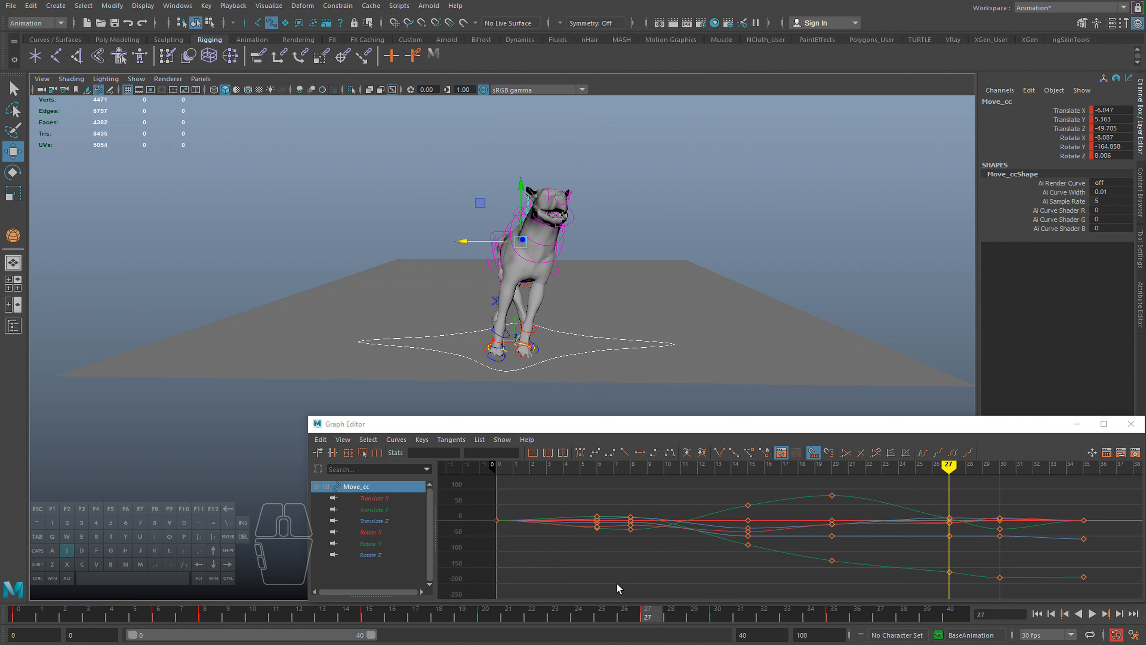
pyautogui.hotkey('alt', 'v')
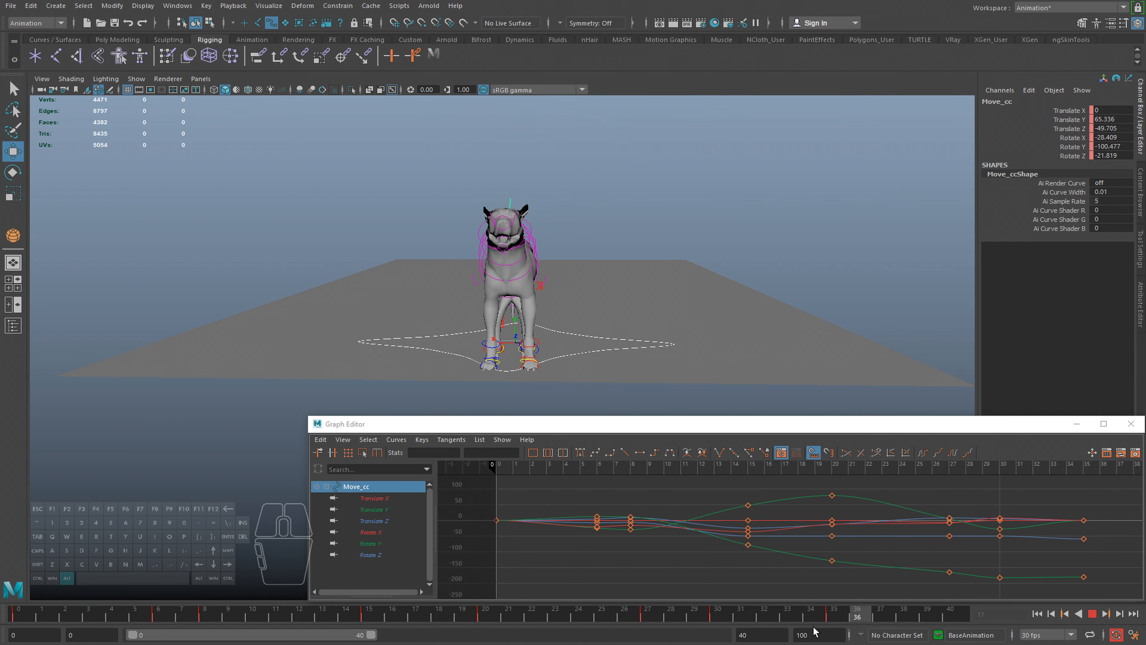
# At frame 30, shift Move_cc sideways along X, adjust its rotation and play back the landing
pyautogui.moveTo(660, 619); pyautogui.dragTo(719, 617)
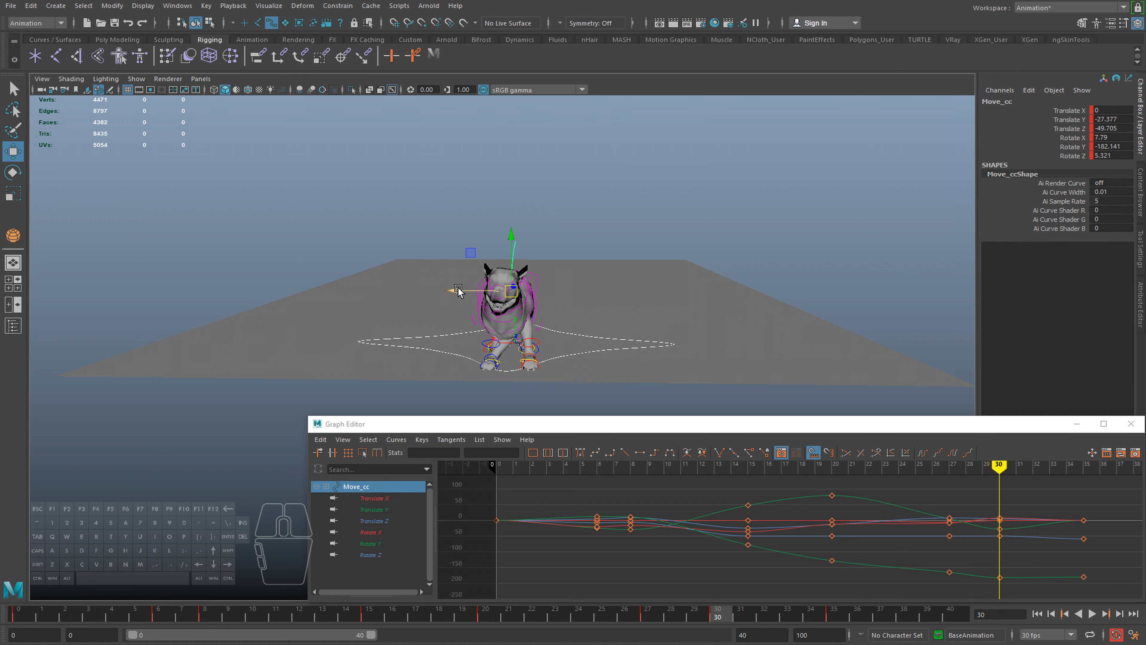
pyautogui.press('e')
pyautogui.moveTo(547, 308); pyautogui.dragTo(494, 301)
pyautogui.moveTo(717, 616); pyautogui.dragTo(486, 603)
pyautogui.hotkey('alt', 'v')
pyautogui.hotkey('alt', 'v')
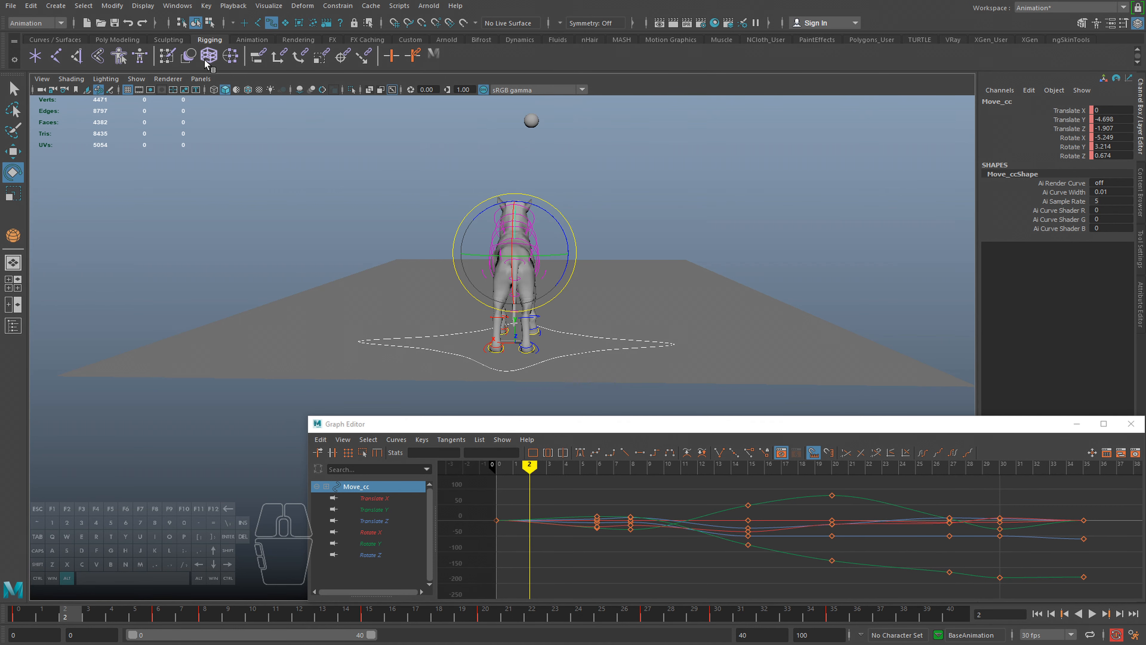
# Hide the control curves and play the turning jump from above, examining the body's path toward the landing
pyautogui.click(136, 80)
pyautogui.click(144, 150)
pyautogui.keyDown('alt'); pyautogui.moveTo(392, 212); pyautogui.dragTo(568, 371); pyautogui.keyUp('alt')
pyautogui.scroll(-3, 419, 314)
pyautogui.hotkey('alt', 'v')
pyautogui.hotkey('alt', 'v')
pyautogui.keyDown('alt'); pyautogui.moveTo(593, 363); pyautogui.dragTo(588, 208, button='middle'); pyautogui.keyUp('alt')
pyautogui.scroll(-3, 555, 271)
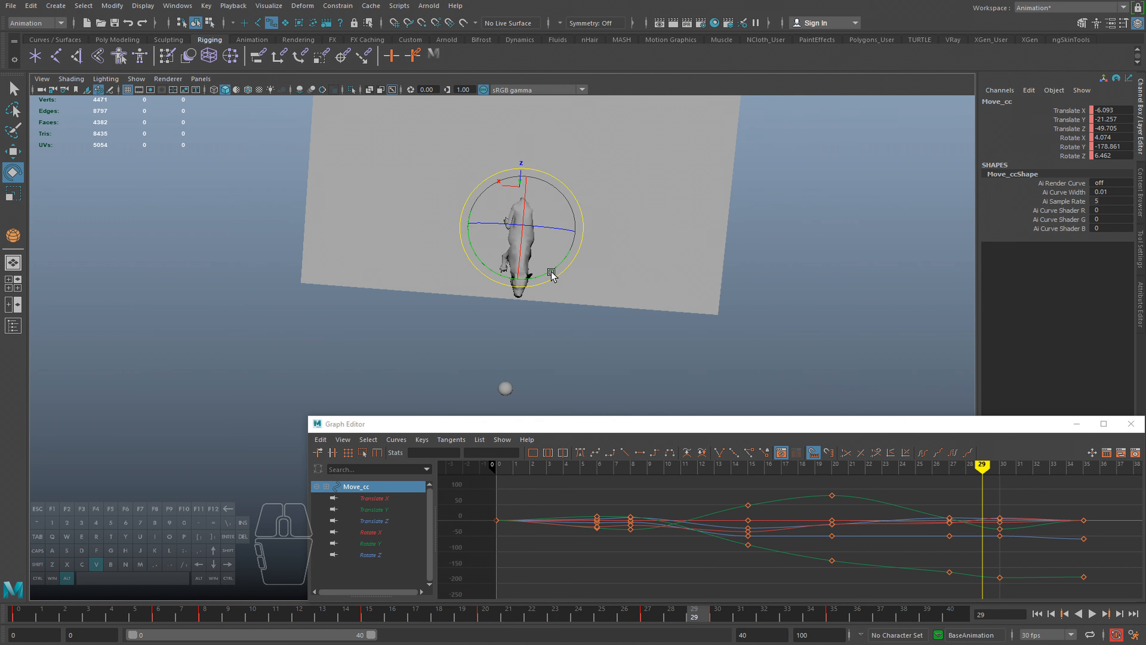
# Play back the turning jump from above, then look at the dog from the front
pyautogui.hotkey('alt', 'v')
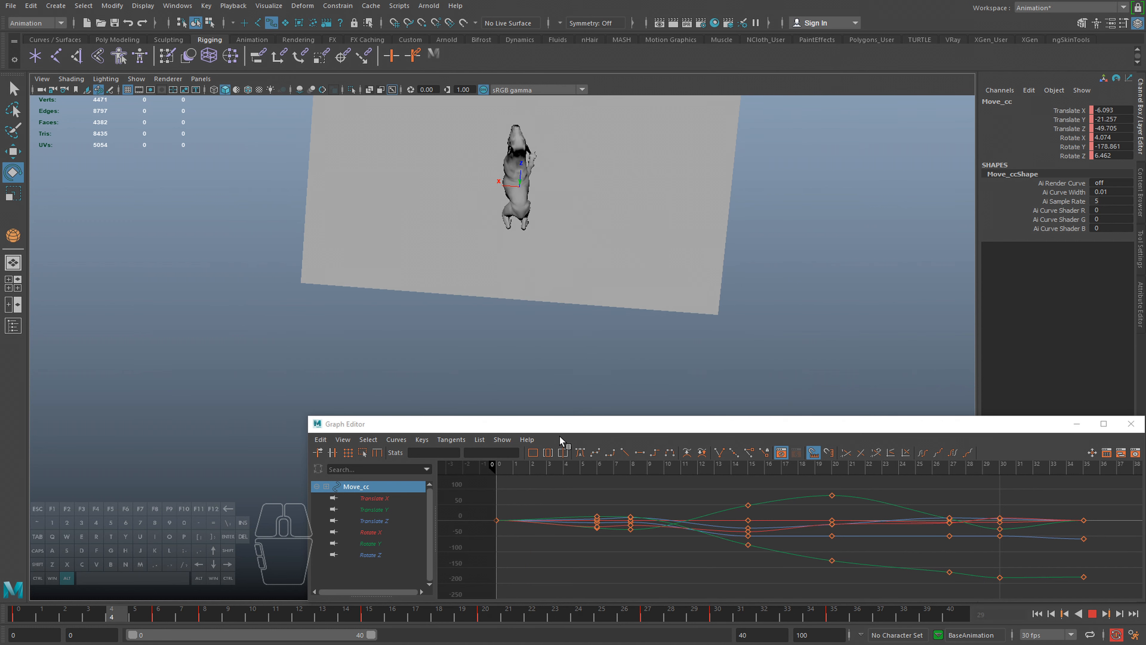
pyautogui.hotkey('alt', 'v')
pyautogui.keyDown('alt'); pyautogui.moveTo(620, 281); pyautogui.dragTo(612, 210); pyautogui.keyUp('alt')
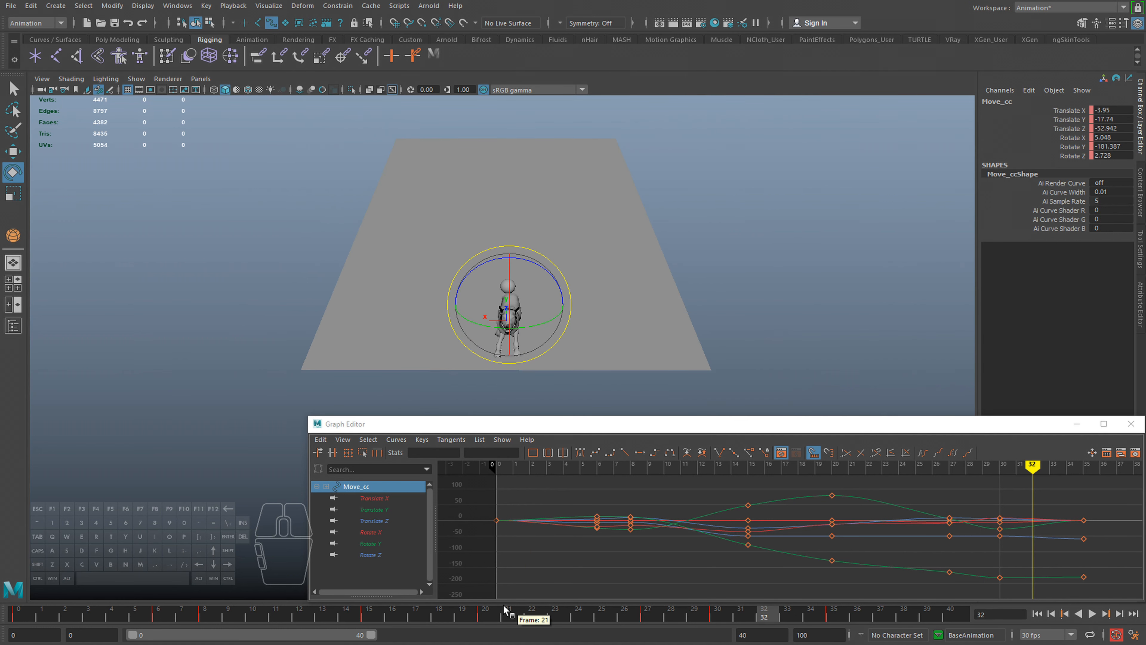
# At frame 27, shift Move_cc sideways to Translate X -10.729, undo the last vertical move, and key the control
pyautogui.moveTo(512, 615); pyautogui.dragTo(657, 615)
pyautogui.keyDown('alt'); pyautogui.moveTo(556, 361); pyautogui.dragTo(509, 280); pyautogui.keyUp('alt')
pyautogui.press('w')
pyautogui.press('e')
pyautogui.click(539, 310)
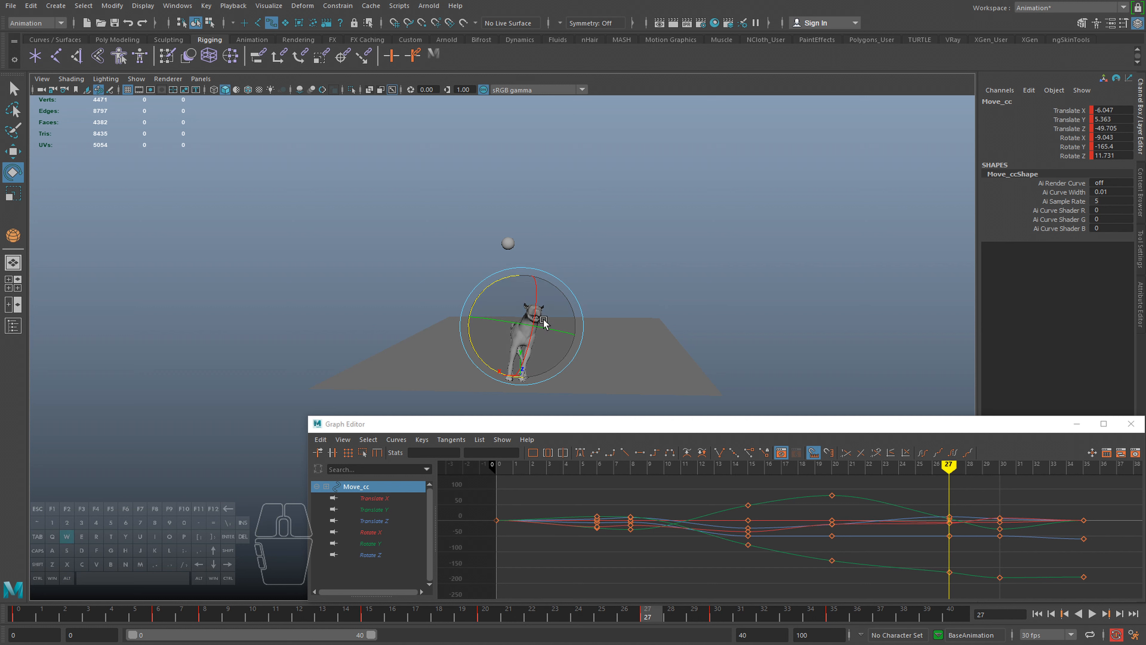
pyautogui.press('w')
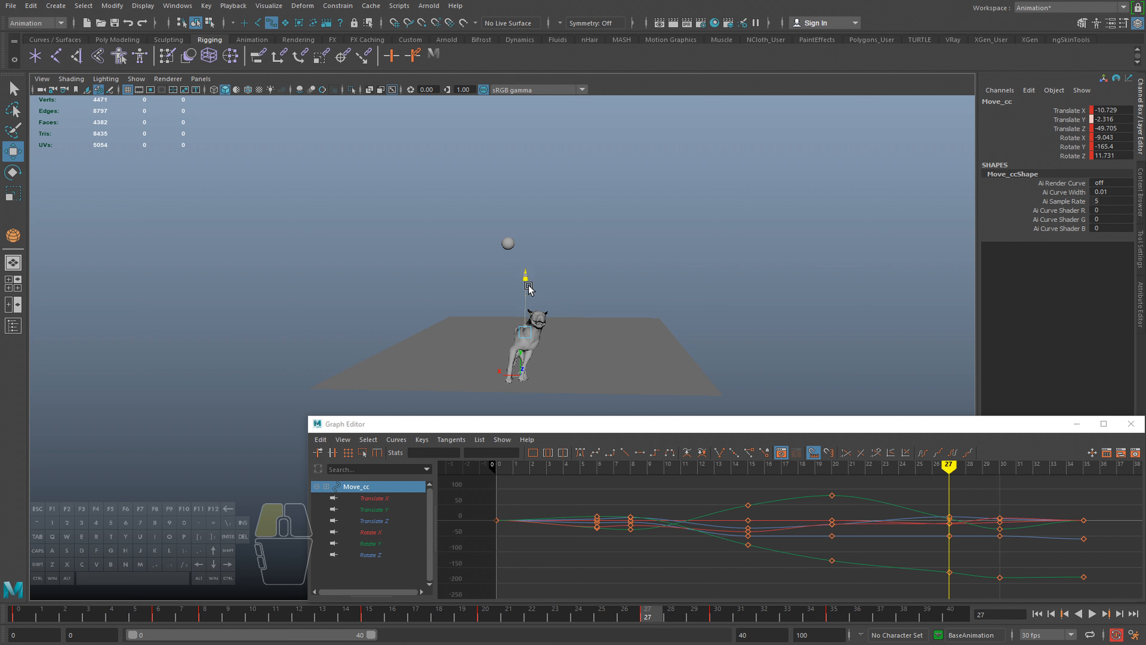
pyautogui.hotkey('ctrl', 'z')
pyautogui.moveTo(472, 328)
pyautogui.keyDown('alt'); pyautogui.mouseDown()
pyautogui.moveTo(545, 328)
pyautogui.moveTo(488, 341)
pyautogui.moveTo(471, 319)
pyautogui.mouseUp(); pyautogui.keyUp('alt')
pyautogui.press('s')
# At frame 30, rotate Move_cc to 7.785, -179.408, 4.947, key it, and play the landing
pyautogui.moveTo(650, 619)
pyautogui.mouseDown()
pyautogui.moveTo(767, 621)
pyautogui.moveTo(684, 621)
pyautogui.moveTo(718, 621)
pyautogui.mouseUp()
pyautogui.keyDown('alt'); pyautogui.moveTo(485, 316); pyautogui.dragTo(483, 288); pyautogui.keyUp('alt')
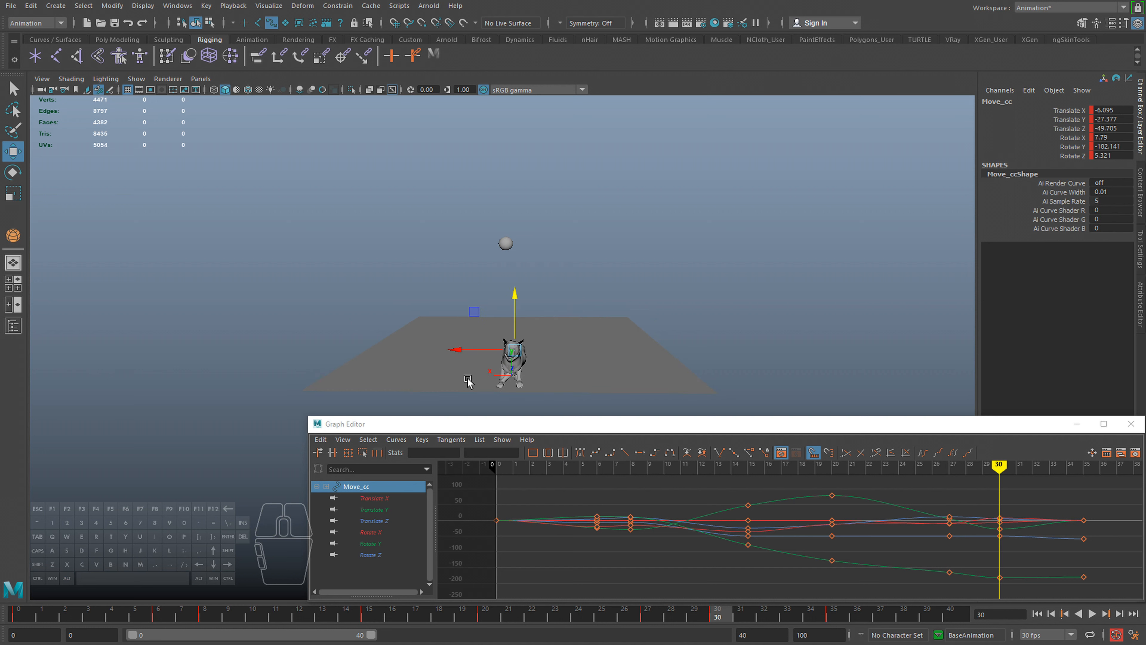
pyautogui.press('e')
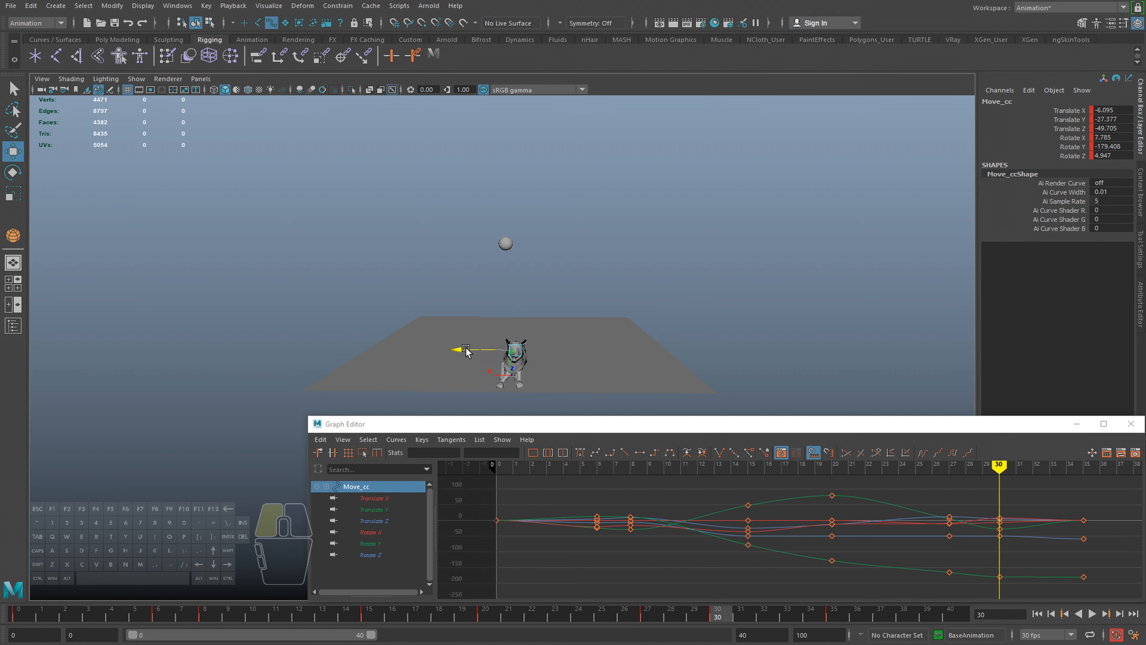
pyautogui.press('s')
pyautogui.hotkey('alt', 'v')
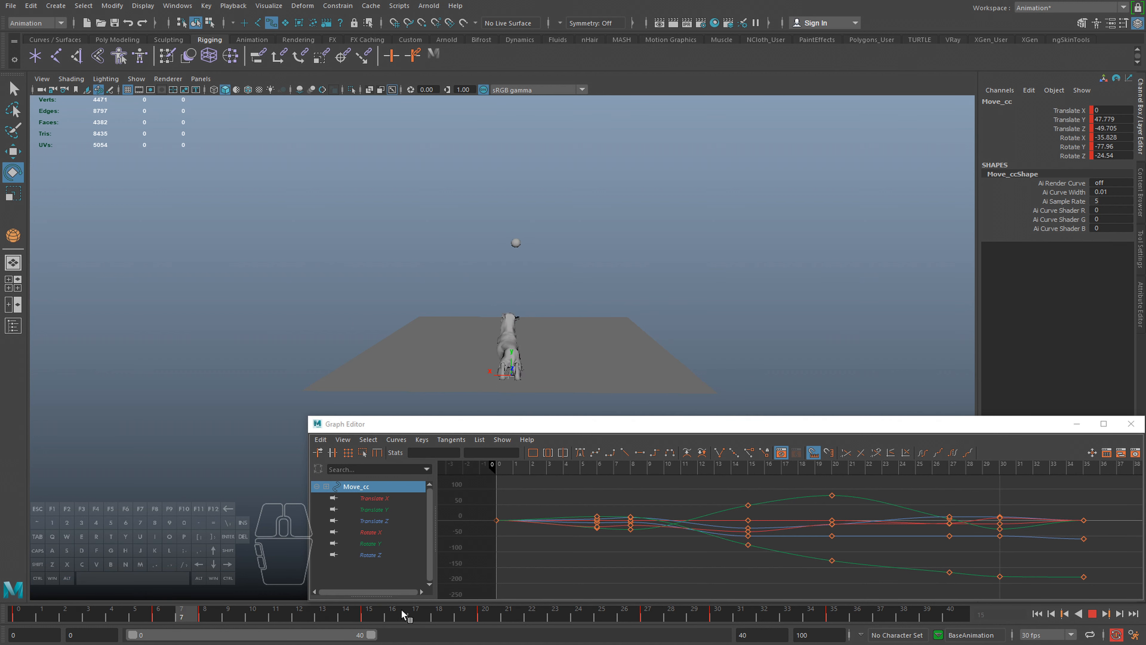
# Play and scrub the jump from the front, examining the crouch, the takeoff and the airborne pose at frame 20
pyautogui.click(300, 612)
pyautogui.hotkey('alt', 'v')
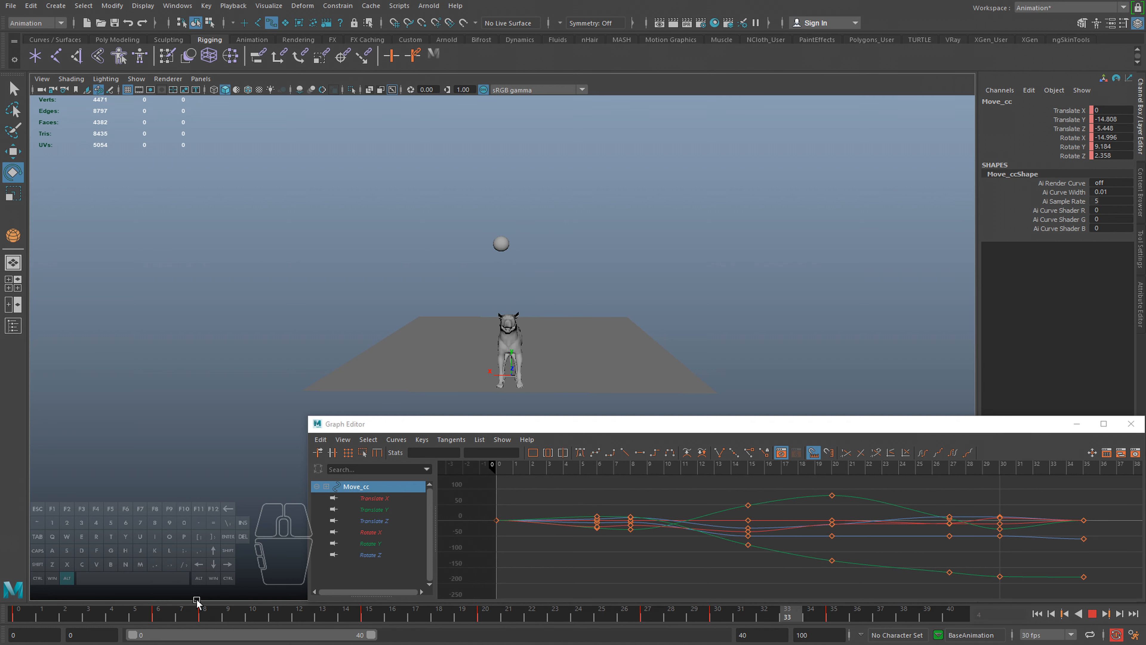
pyautogui.moveTo(197, 600); pyautogui.dragTo(252, 617)
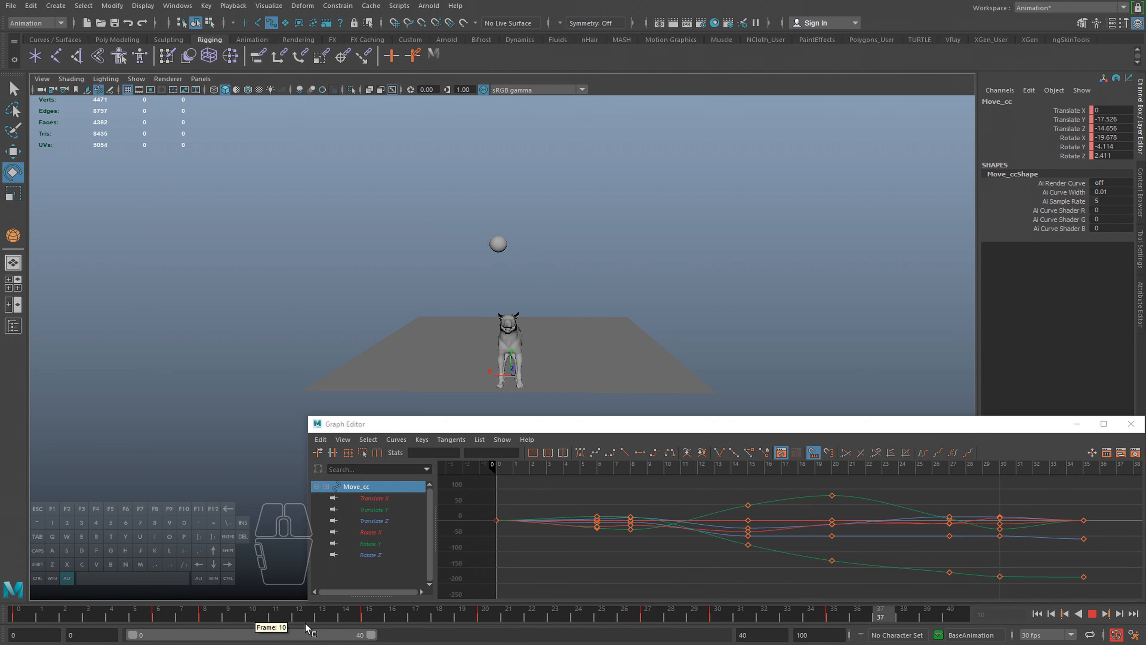
pyautogui.click(265, 608)
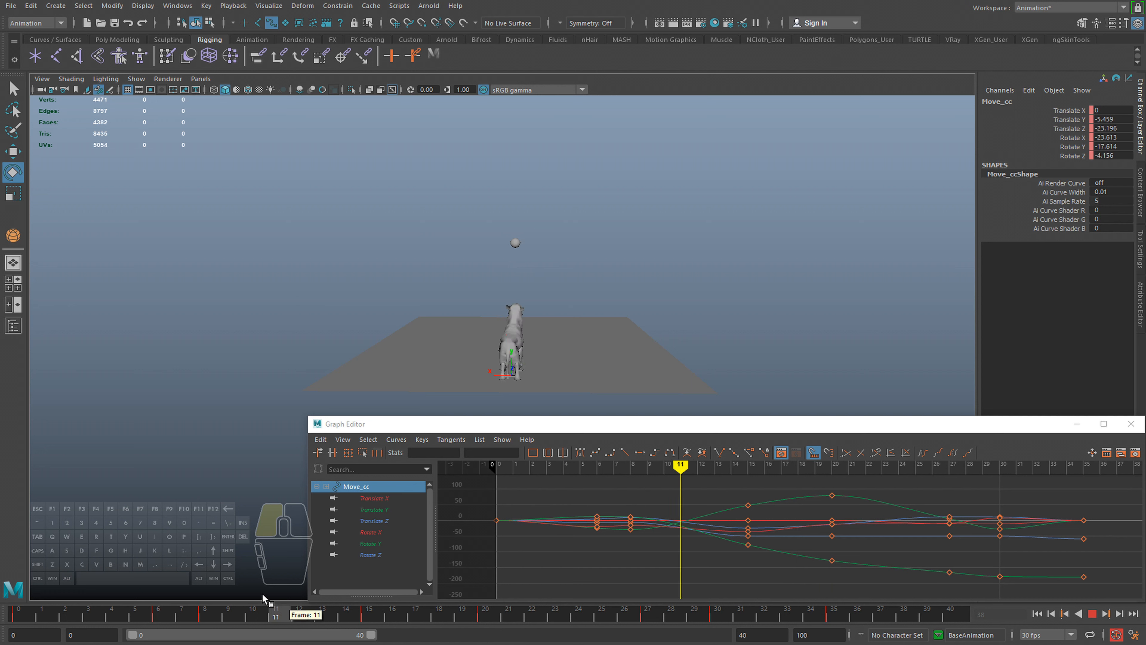
pyautogui.click(485, 614)
pyautogui.press('e')
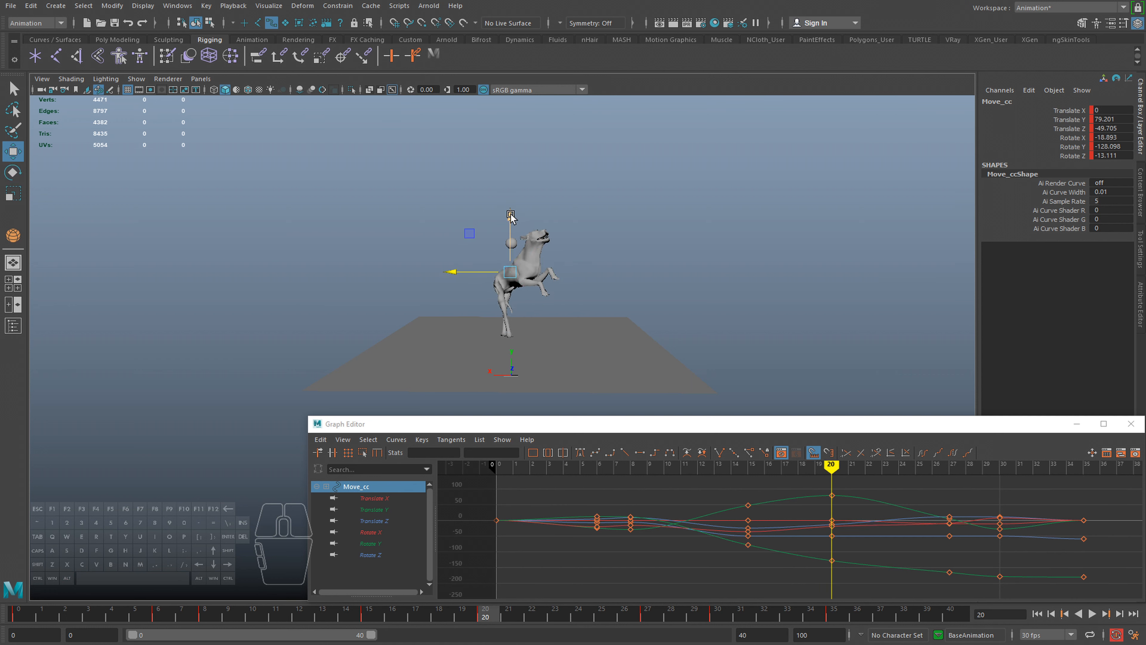
pyautogui.hotkey('alt', 'v')
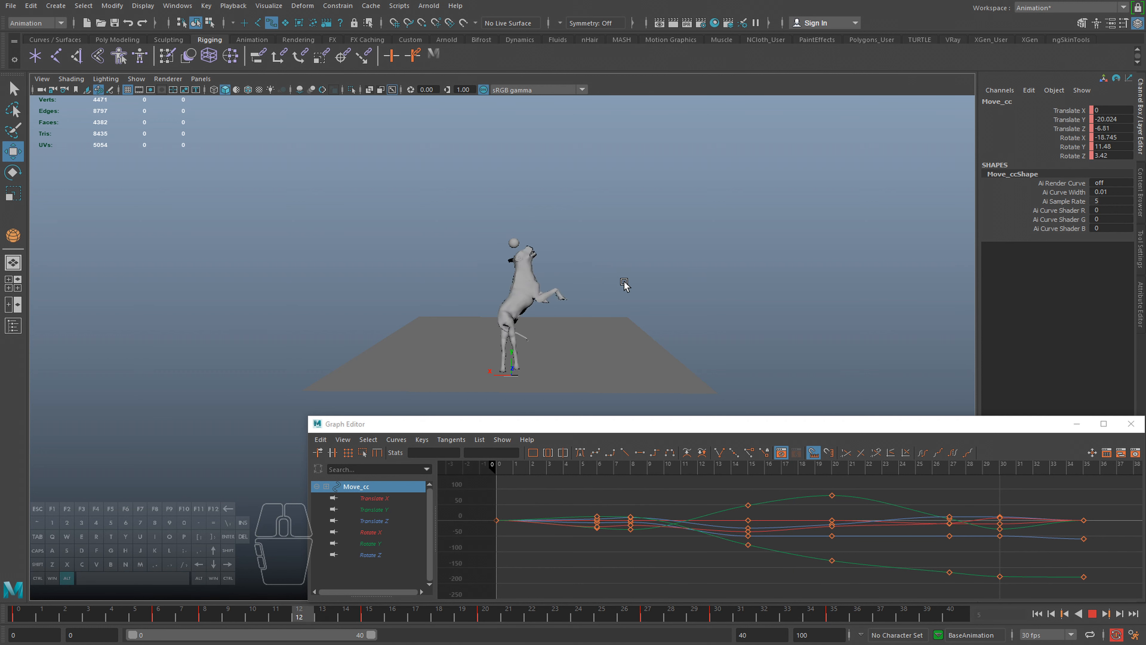
# Play and scrub the jump from the side, examining the body's path toward the ball
pyautogui.keyDown('alt'); pyautogui.moveTo(621, 281); pyautogui.dragTo(482, 281); pyautogui.keyUp('alt')
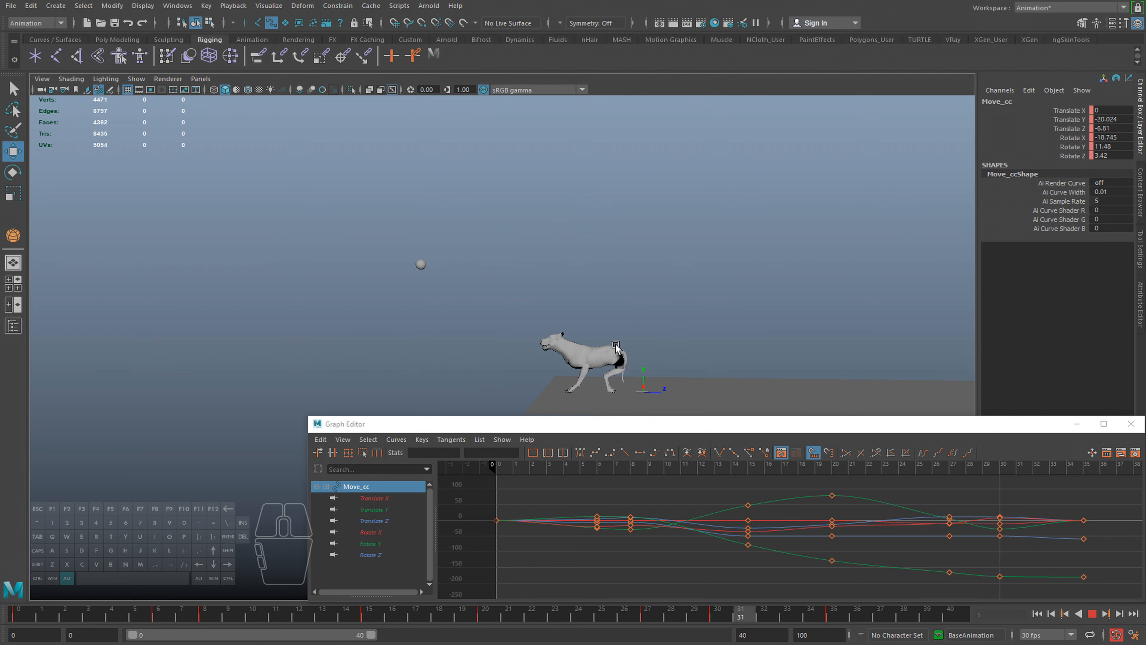
pyautogui.moveTo(179, 618); pyautogui.dragTo(53, 611)
pyautogui.hotkey('alt', 'v')
pyautogui.keyDown('alt'); pyautogui.moveTo(662, 330); pyautogui.dragTo(616, 313, button='middle'); pyautogui.keyUp('alt')
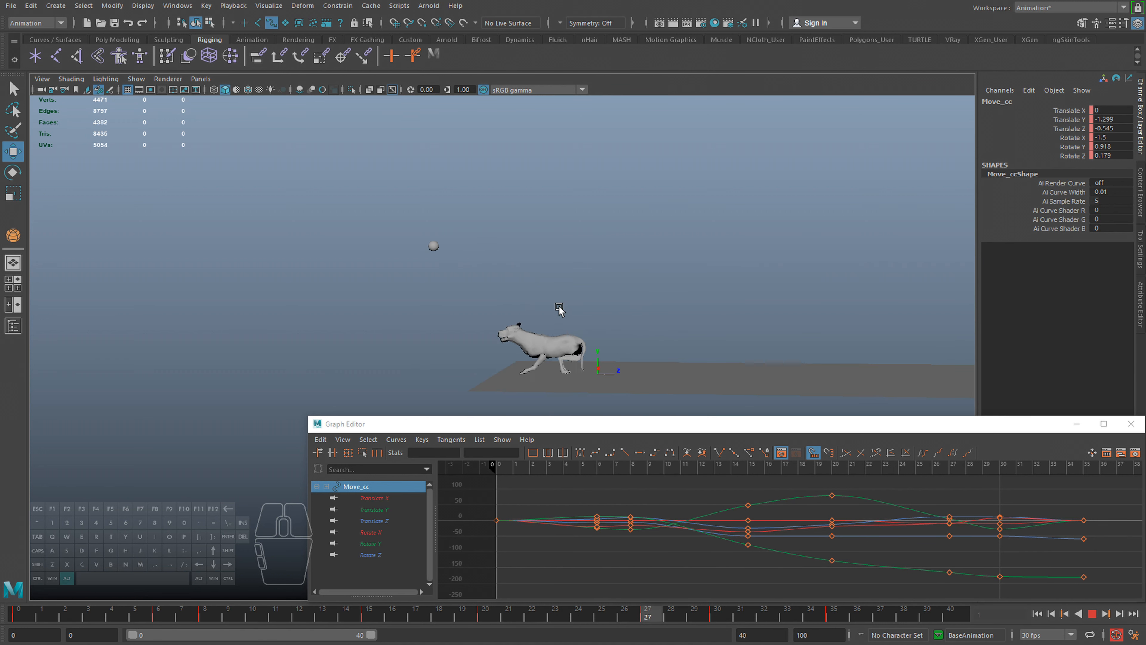
pyautogui.keyDown('alt'); pyautogui.moveTo(560, 310); pyautogui.dragTo(730, 302, button='right'); pyautogui.keyUp('alt')
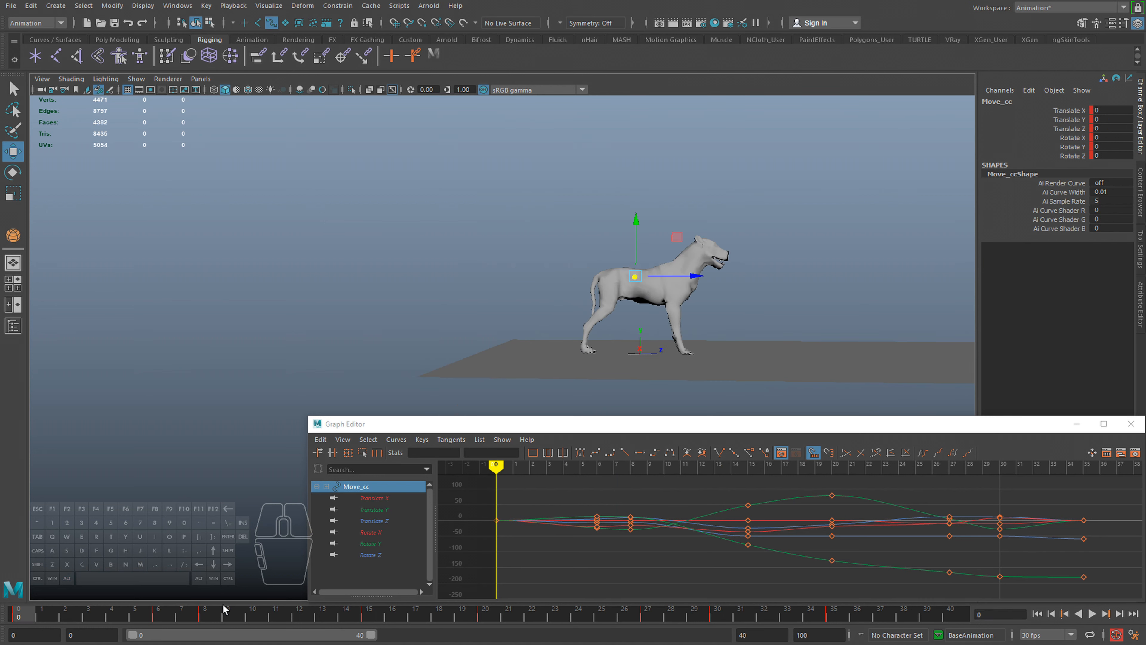
# Try shifting Move_cc to Translate Z -77.259 at frame 20, play the jump, and undo the shift
pyautogui.moveTo(321, 614)
pyautogui.mouseDown()
pyautogui.moveTo(346, 614)
pyautogui.moveTo(256, 611)
pyautogui.moveTo(489, 617)
pyautogui.mouseUp()
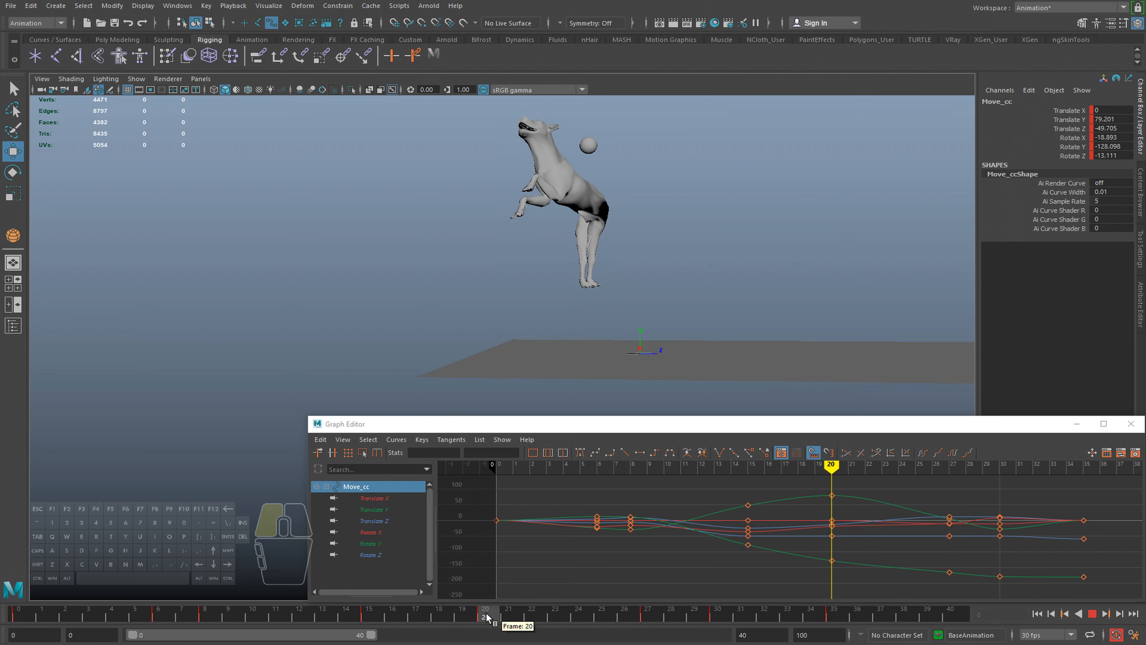
pyautogui.moveTo(636, 188); pyautogui.dragTo(601, 190)
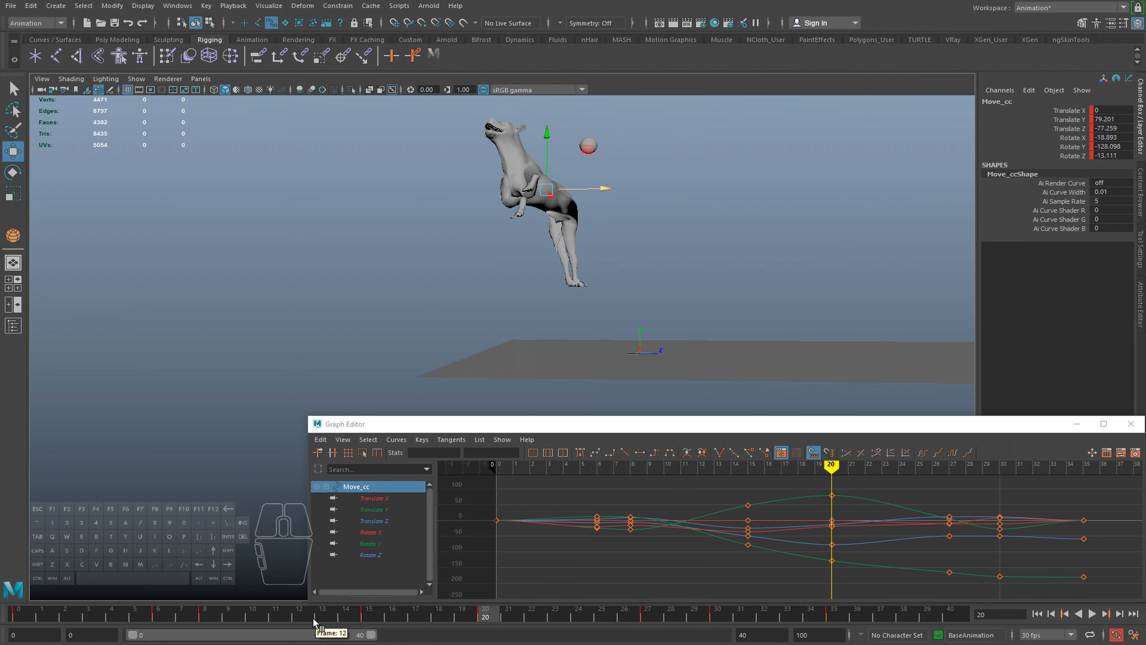
pyautogui.click(302, 618)
pyautogui.hotkey('alt', 'v')
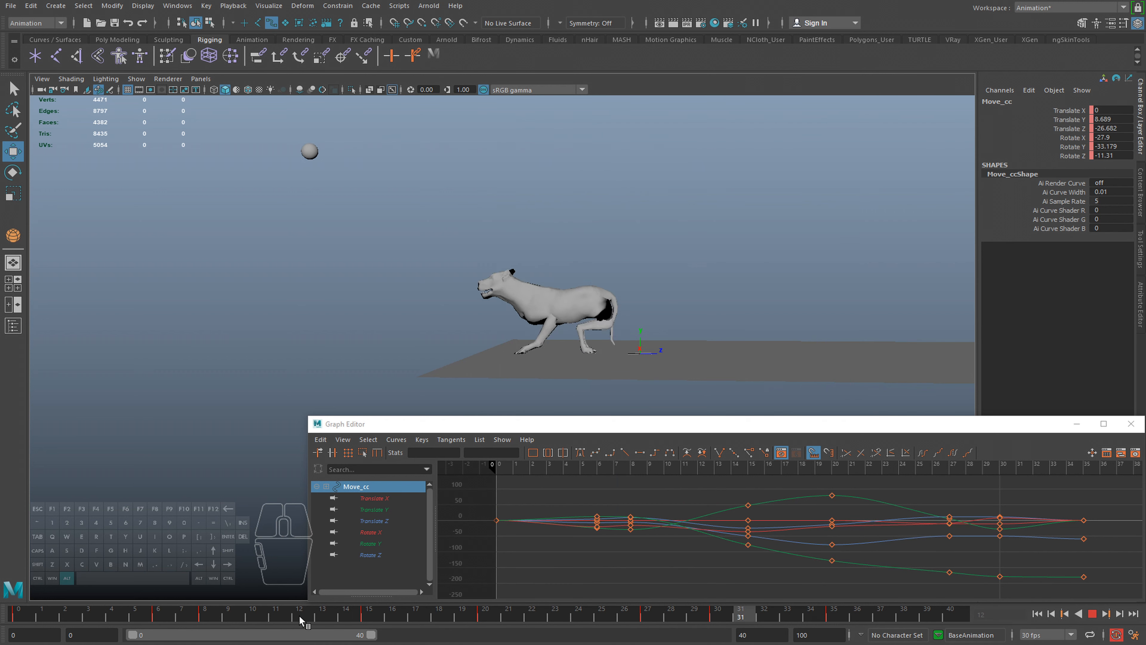
pyautogui.hotkey('alt', 'v')
pyautogui.hotkey('ctrl', 'z')
pyautogui.hotkey('ctrl', 'z')
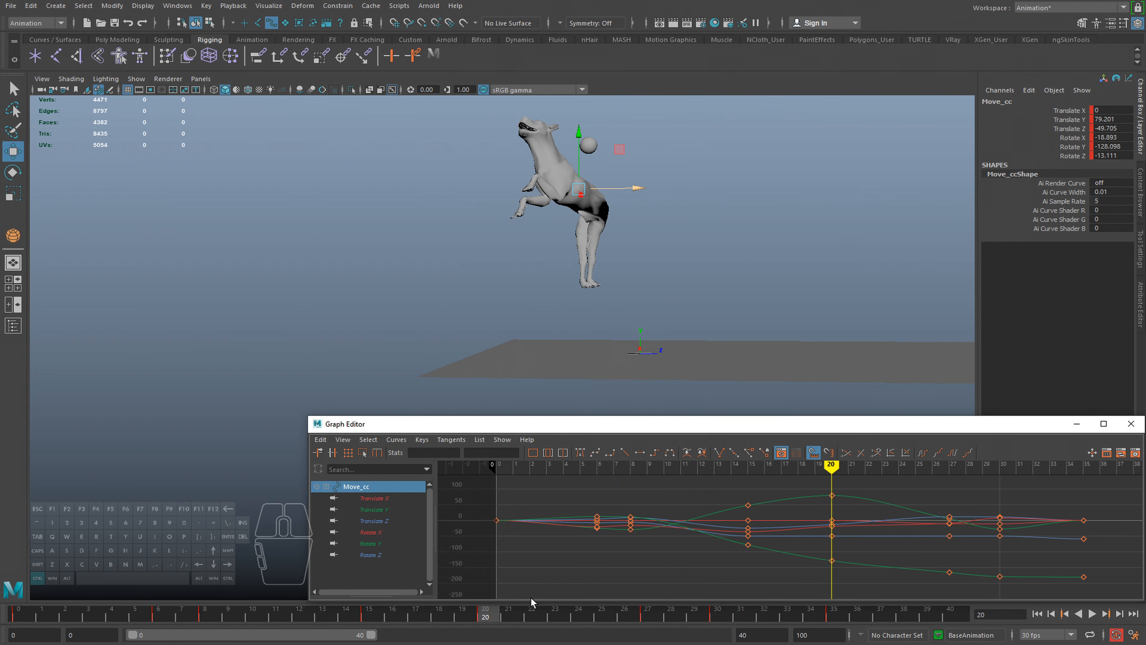
# Show the NURBS control curves and add the front-leg controls to the Move_cc selection at frame 20
pyautogui.click(135, 79)
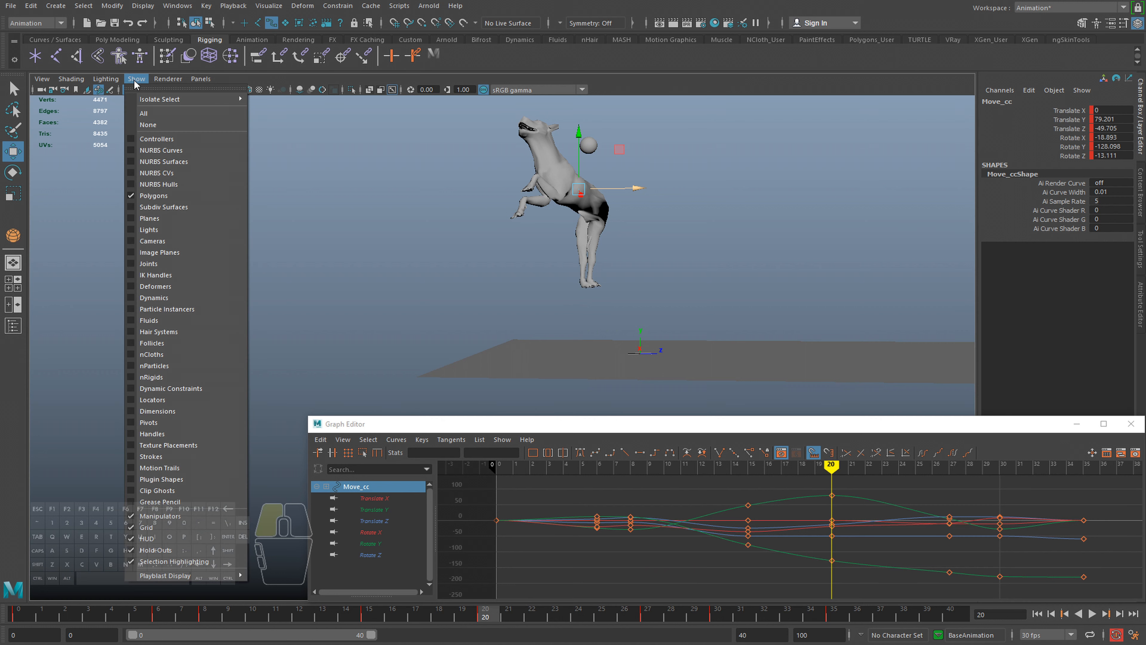
pyautogui.click(152, 151)
pyautogui.press('q')
pyautogui.keyDown('alt'); pyautogui.moveTo(541, 200); pyautogui.dragTo(541, 283, button='middle'); pyautogui.keyUp('alt')
pyautogui.keyDown('alt'); pyautogui.moveTo(542, 283); pyautogui.dragTo(591, 272, button='right'); pyautogui.keyUp('alt')
pyautogui.keyDown('alt'); pyautogui.moveTo(592, 271); pyautogui.dragTo(686, 203); pyautogui.keyUp('alt')
pyautogui.click(686, 197)
pyautogui.click(650, 171)
pyautogui.keyDown('shift'); pyautogui.click(546, 207); pyautogui.keyUp('shift')
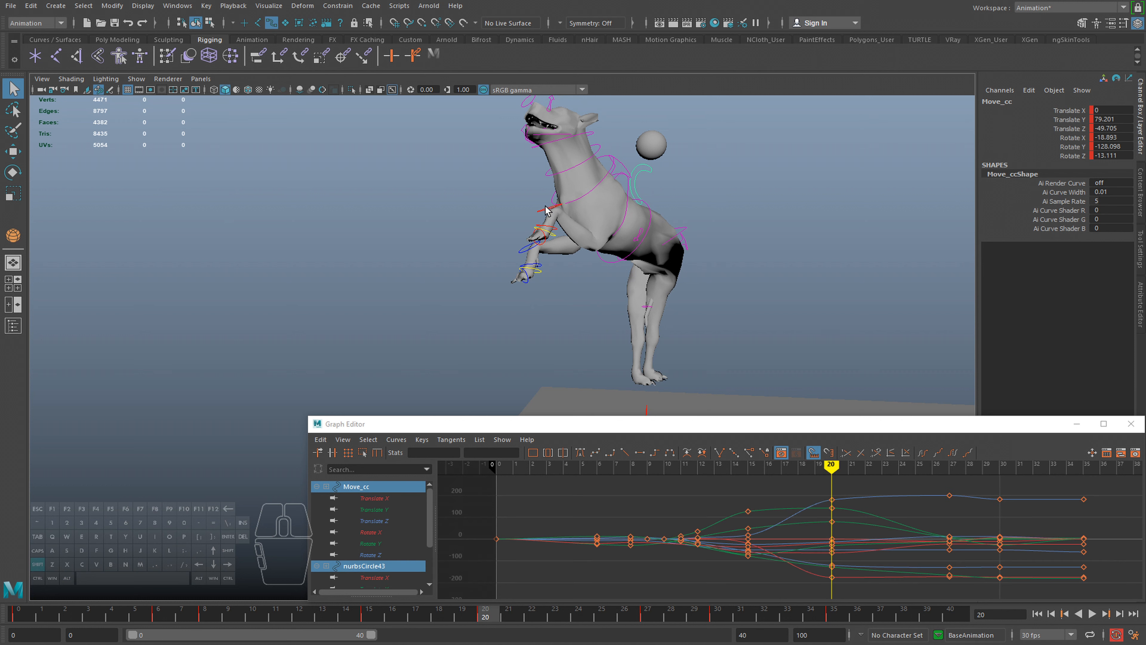
pyautogui.keyDown('alt'); pyautogui.moveTo(501, 253); pyautogui.dragTo(703, 324); pyautogui.keyUp('alt')
pyautogui.keyDown('shift'); pyautogui.click(576, 248); pyautogui.keyUp('shift')
pyautogui.keyDown('alt'); pyautogui.moveTo(703, 324); pyautogui.dragTo(551, 320, button='right'); pyautogui.keyUp('alt')
pyautogui.keyDown('alt'); pyautogui.moveTo(550, 321); pyautogui.dragTo(570, 259, button='middle'); pyautogui.keyUp('alt')
pyautogui.keyDown('alt'); pyautogui.moveTo(556, 235); pyautogui.dragTo(596, 271); pyautogui.keyUp('alt')
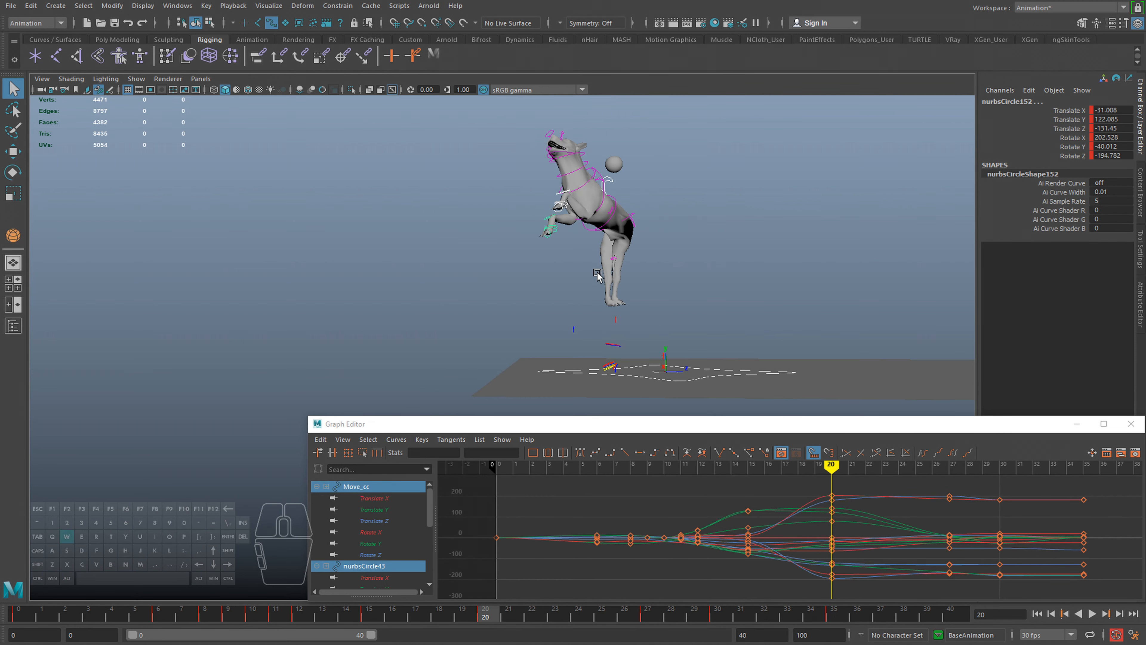
# Undo a trial shift of the selected controls, hide the NURBS curves, and examine the takeoff from the side
pyautogui.moveTo(608, 219); pyautogui.dragTo(599, 220)
pyautogui.hotkey('ctrl', 'z')
pyautogui.keyDown('alt'); pyautogui.moveTo(609, 297); pyautogui.dragTo(625, 305); pyautogui.keyUp('alt')
pyautogui.moveTo(453, 607); pyautogui.dragTo(211, 615)
pyautogui.click(136, 79)
pyautogui.click(161, 154)
pyautogui.keyDown('alt'); pyautogui.moveTo(591, 324); pyautogui.dragTo(586, 274); pyautogui.keyUp('alt')
pyautogui.hotkey('alt', 'v')
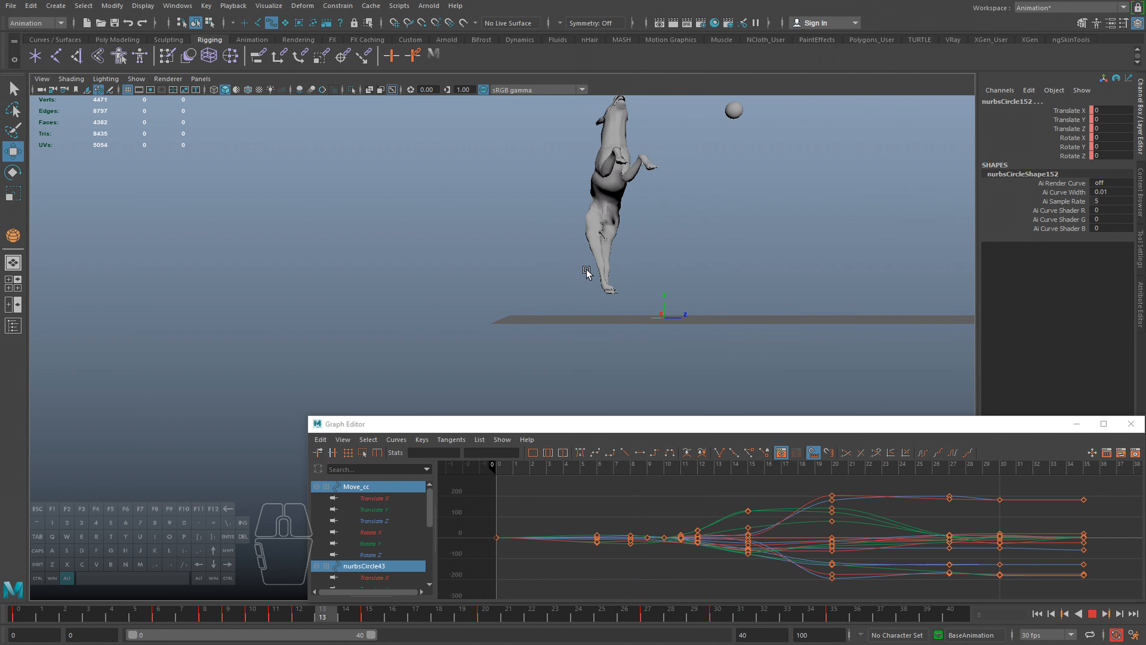
pyautogui.hotkey('alt', 'v')
pyautogui.moveTo(270, 617)
pyautogui.mouseDown()
pyautogui.moveTo(395, 616)
pyautogui.moveTo(280, 614)
pyautogui.moveTo(322, 614)
pyautogui.mouseUp()
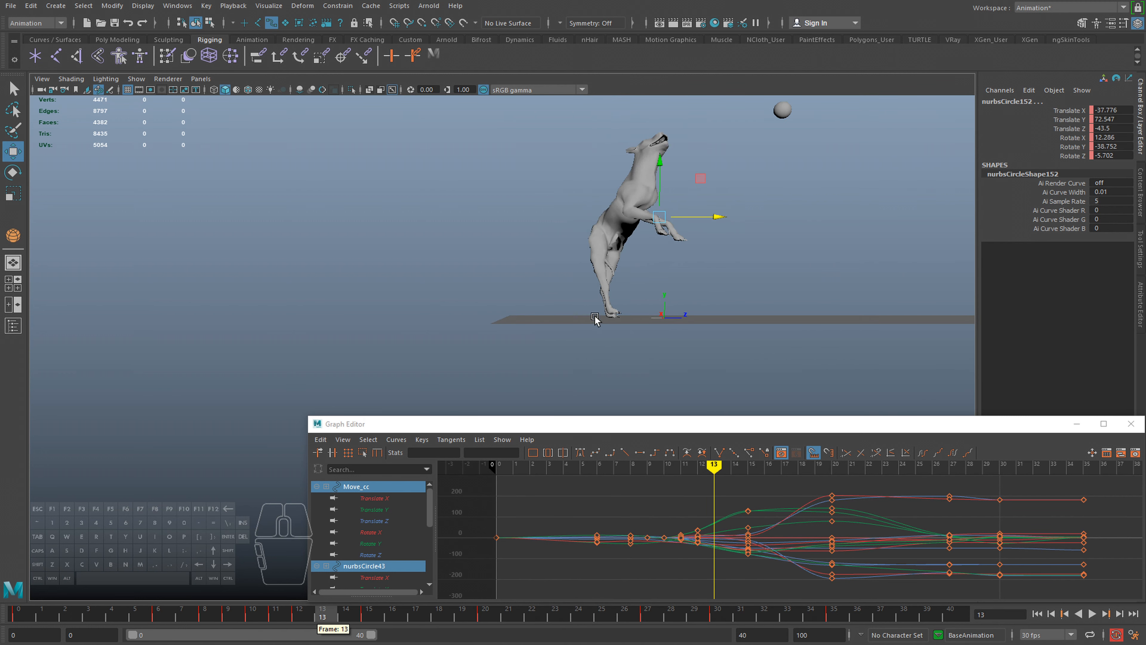
pyautogui.click(244, 616)
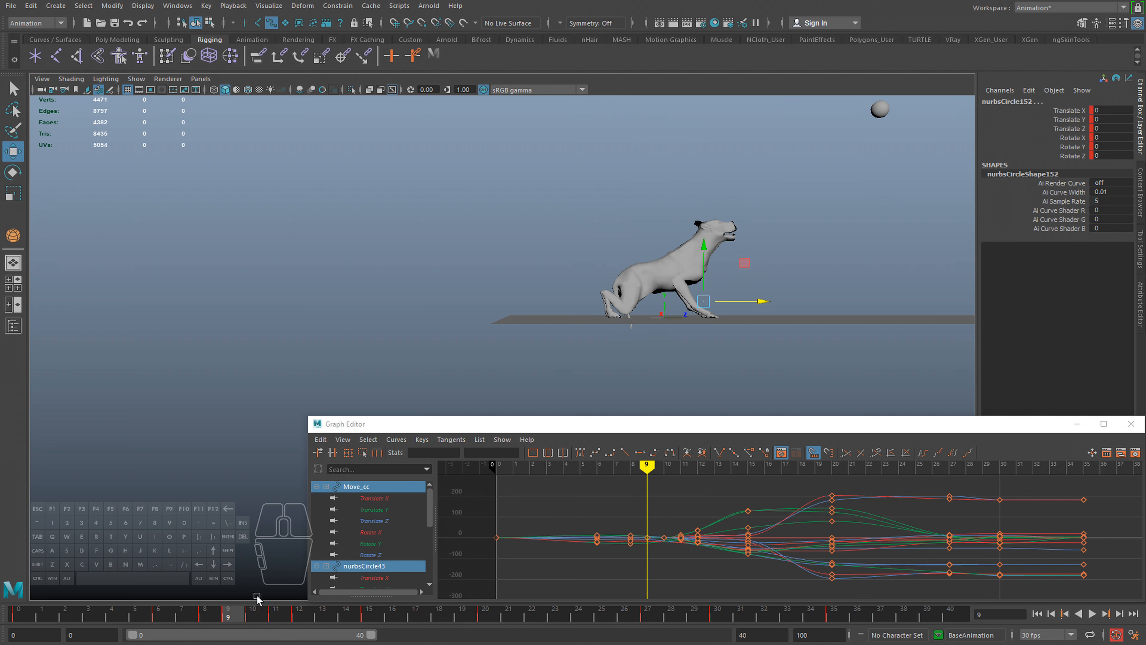
# At frame 20, shift the selected body and front-leg controls along Z until nurbsCircle152 reads Translate Z -146.198, checking playback
pyautogui.moveTo(253, 615); pyautogui.dragTo(486, 623)
pyautogui.keyDown('alt'); pyautogui.moveTo(596, 316); pyautogui.dragTo(604, 336); pyautogui.keyUp('alt')
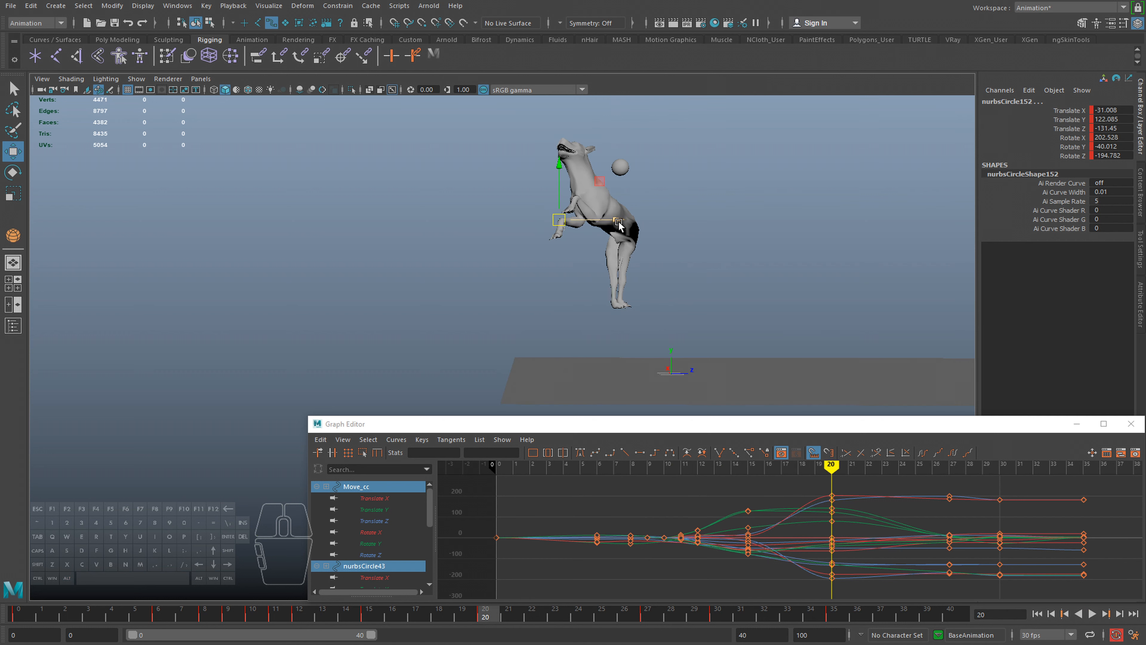
pyautogui.moveTo(618, 223); pyautogui.dragTo(604, 223)
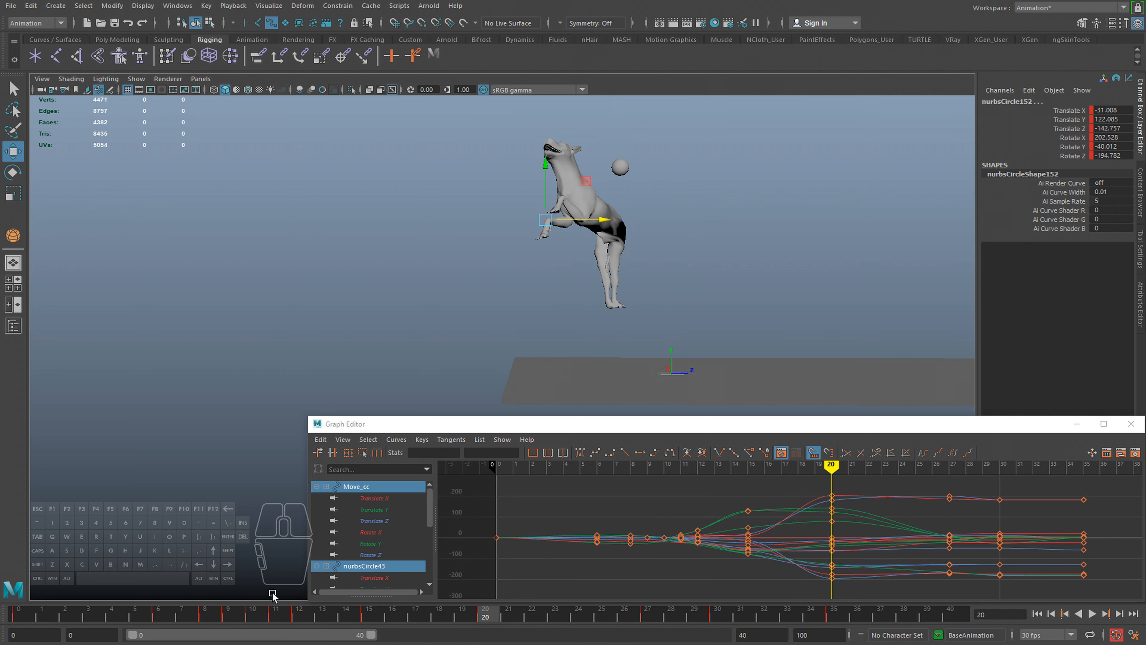
pyautogui.click(239, 613)
pyautogui.hotkey('alt', 'v')
pyautogui.hotkey('alt', 'v')
pyautogui.moveTo(340, 620); pyautogui.dragTo(496, 621)
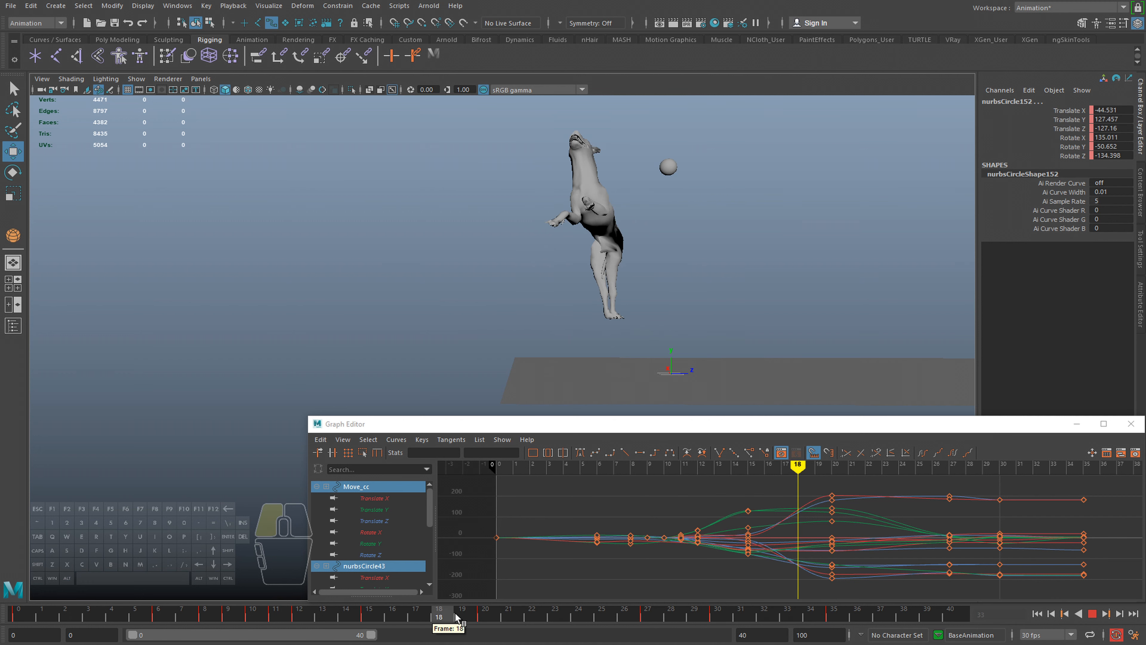
pyautogui.moveTo(611, 220); pyautogui.dragTo(605, 220)
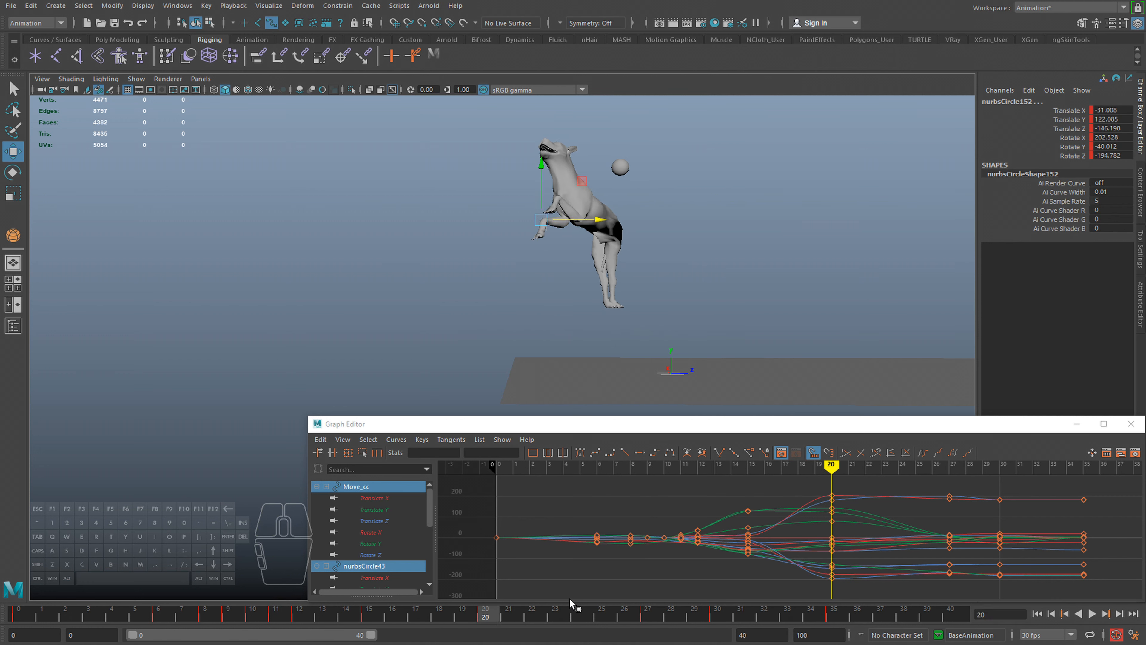
# At frame 27, shift the selected controls along Z until nurbsCircle152 reads Translate Z -157.495, and play the landing
pyautogui.moveTo(489, 624); pyautogui.dragTo(648, 621)
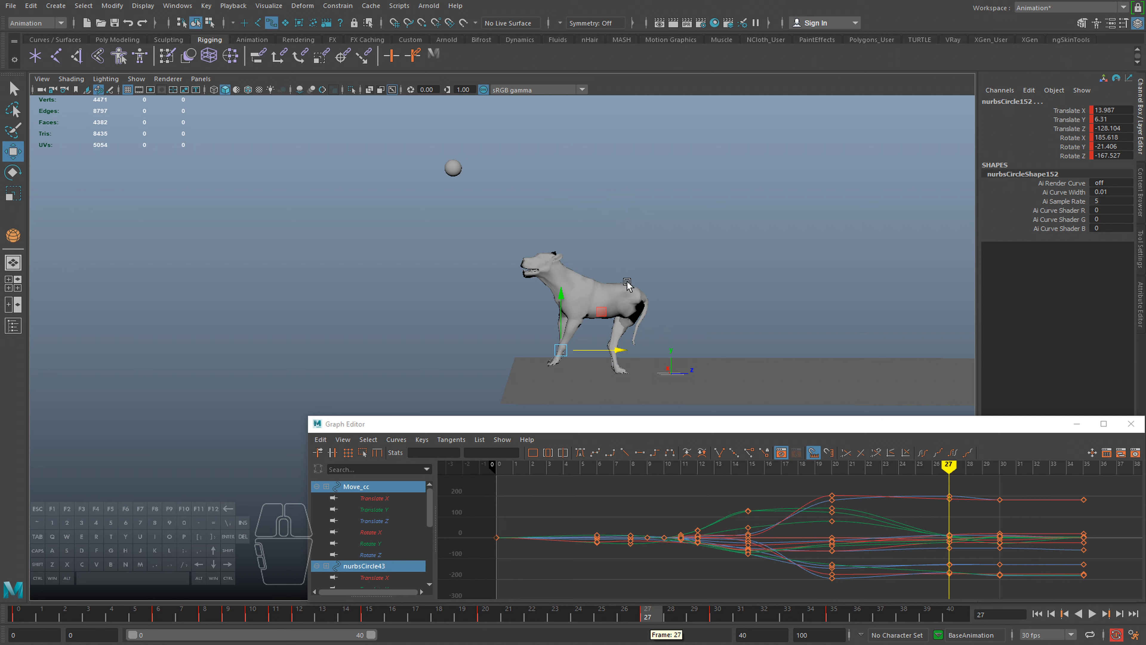
pyautogui.moveTo(615, 350); pyautogui.dragTo(587, 350)
pyautogui.moveTo(596, 610)
pyautogui.mouseDown()
pyautogui.moveTo(419, 605)
pyautogui.moveTo(647, 636)
pyautogui.mouseUp()
pyautogui.hotkey('alt', 'v')
pyautogui.moveTo(581, 359); pyautogui.dragTo(579, 354)
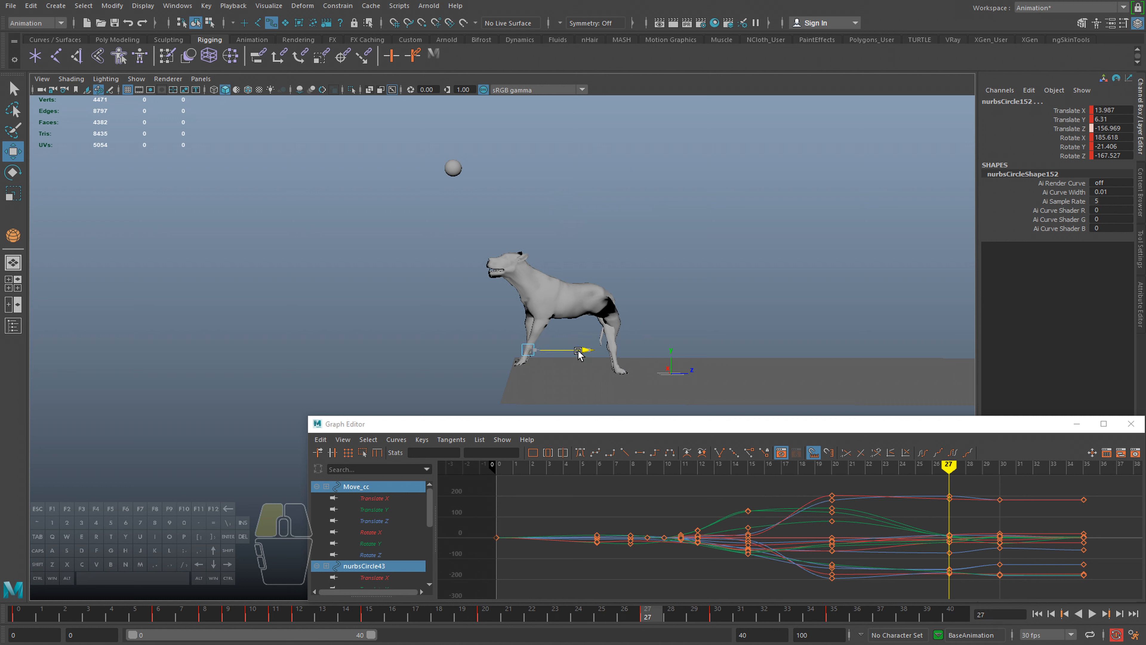
pyautogui.moveTo(661, 618)
pyautogui.mouseDown()
pyautogui.moveTo(718, 616)
pyautogui.moveTo(601, 614)
pyautogui.moveTo(857, 614)
pyautogui.moveTo(134, 614)
pyautogui.moveTo(614, 612)
pyautogui.mouseUp()
pyautogui.hotkey('alt', 'v')
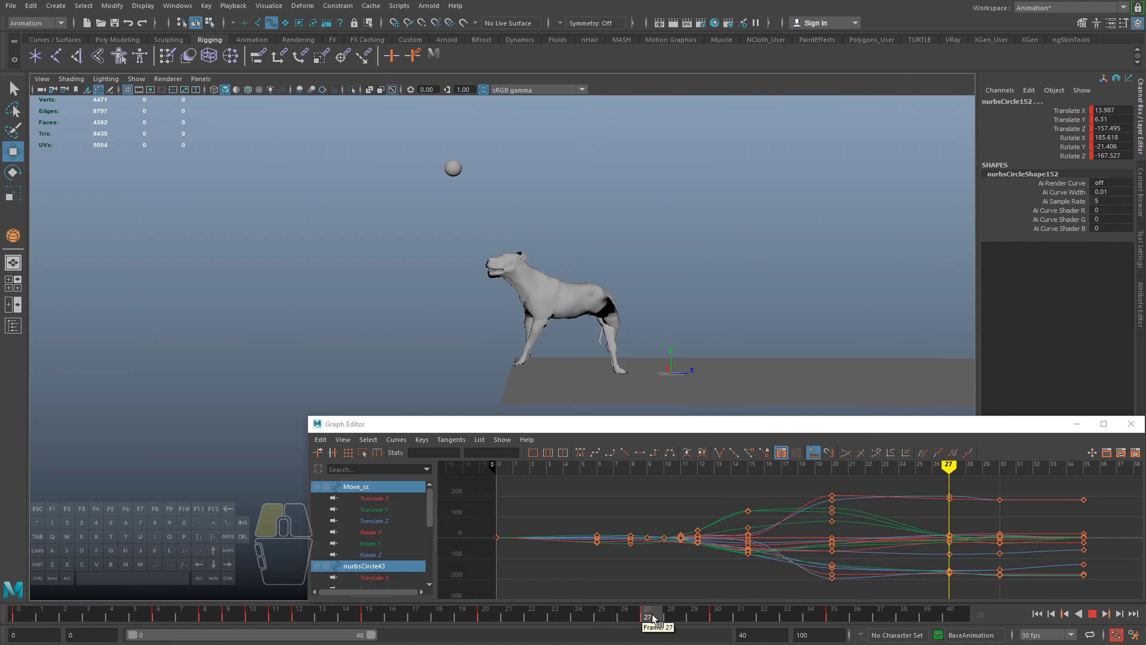
pyautogui.hotkey('alt', 'v')
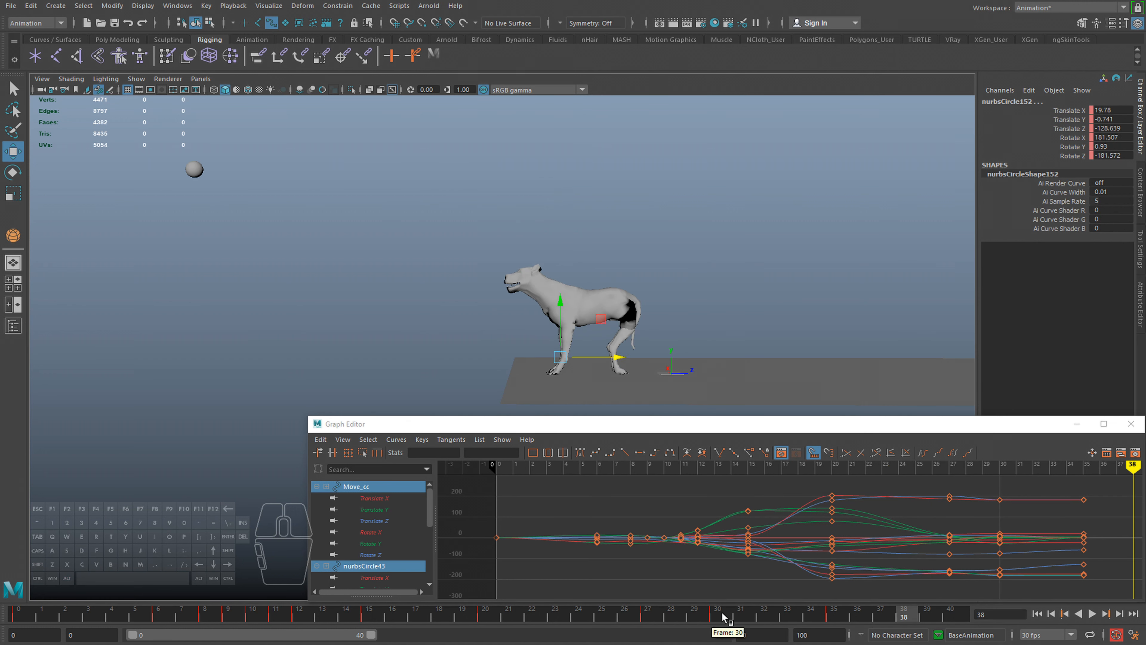
# Shift the selected controls along Z at frames 30 and 35 to follow the landing, and play the jump
pyautogui.click(719, 616)
pyautogui.moveTo(660, 628)
pyautogui.mouseDown()
pyautogui.moveTo(647, 622)
pyautogui.moveTo(835, 625)
pyautogui.mouseUp()
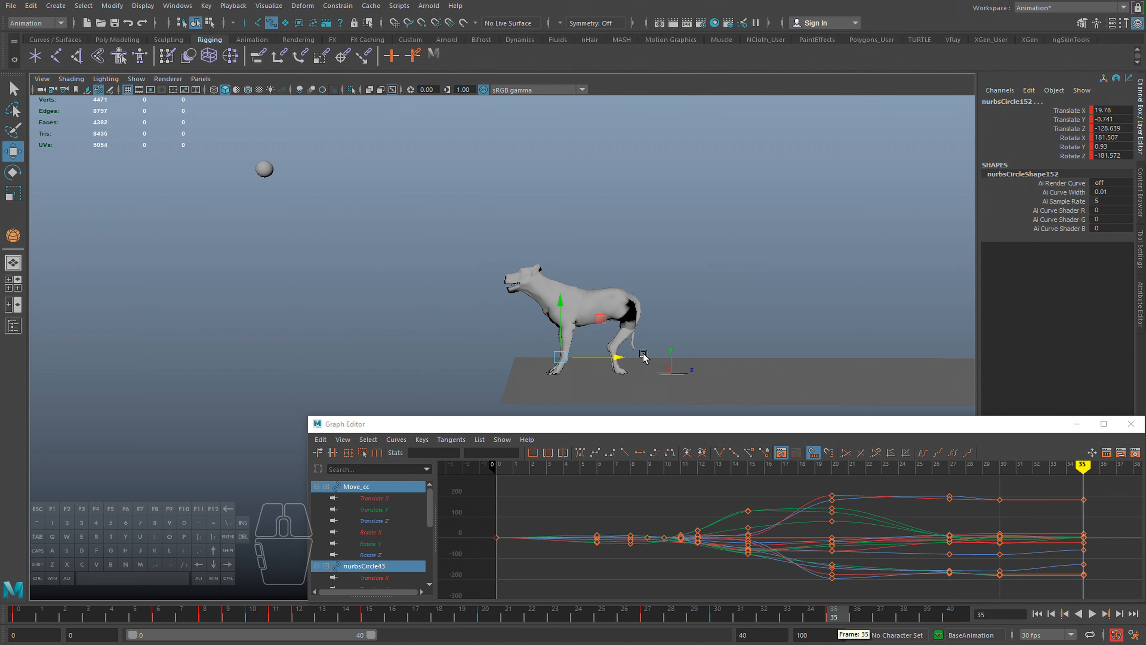
pyautogui.hotkey('alt', 'v')
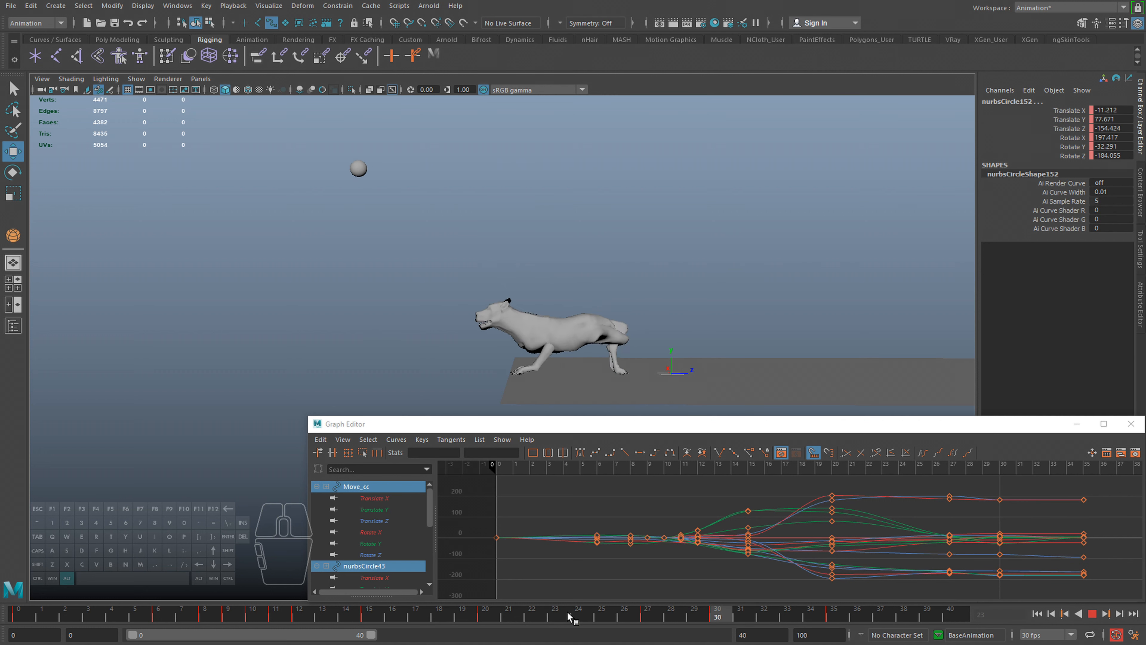
# At frame 15, shift the selected body and front-leg controls along Z until nurbsCircle152 reads Translate Z -73.993, and play the jump
pyautogui.click(727, 625)
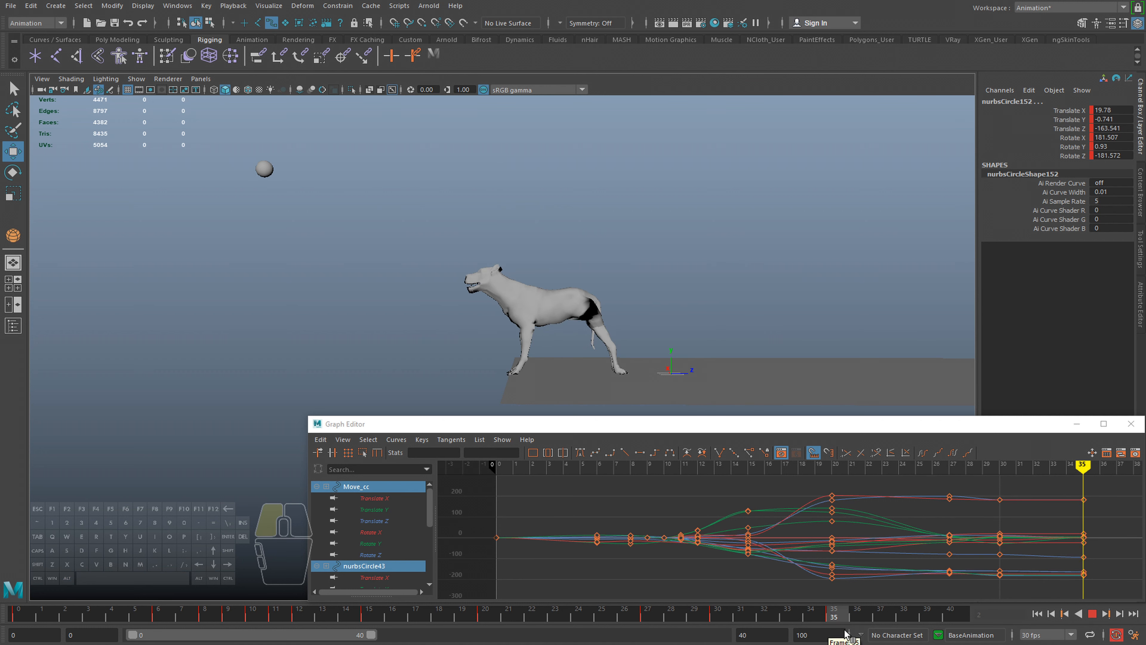
pyautogui.hotkey('alt', 'v')
pyautogui.click(720, 622)
pyautogui.hotkey('alt', 'v')
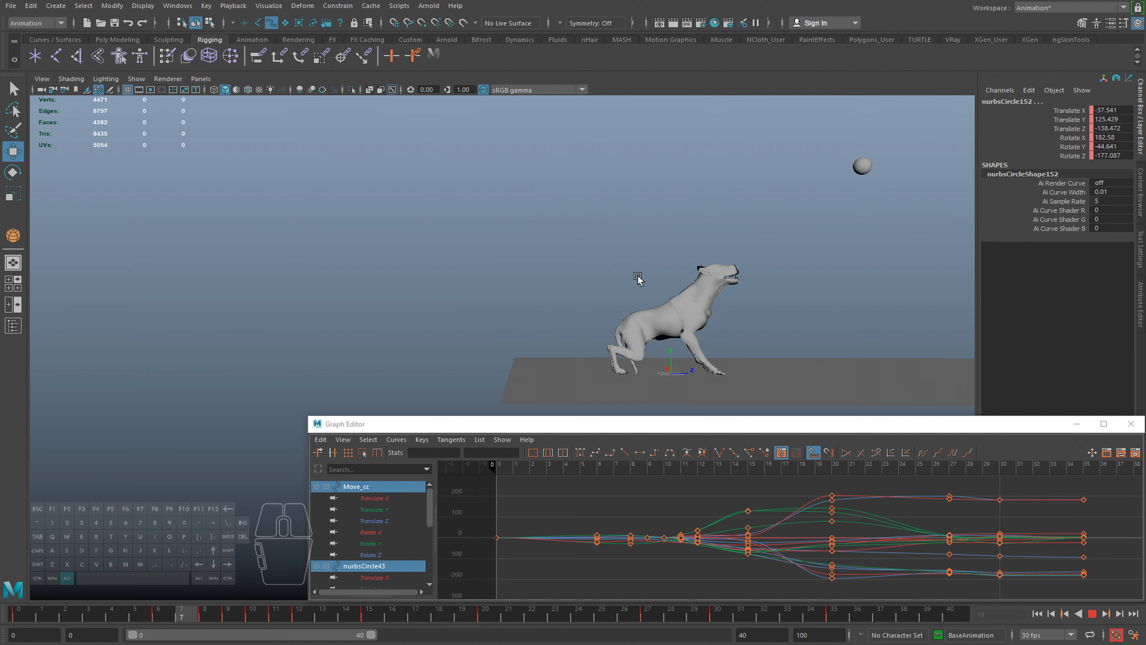
pyautogui.moveTo(352, 617)
pyautogui.mouseDown()
pyautogui.moveTo(312, 616)
pyautogui.moveTo(373, 614)
pyautogui.mouseUp()
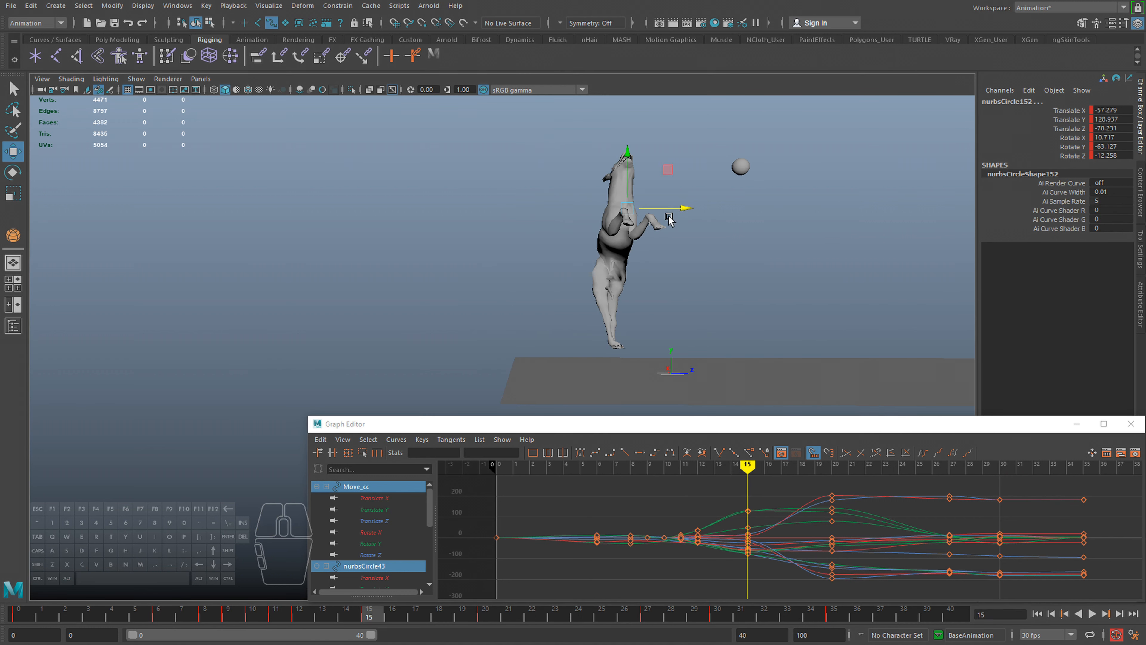
pyautogui.moveTo(677, 209); pyautogui.dragTo(682, 208)
pyautogui.click(173, 618)
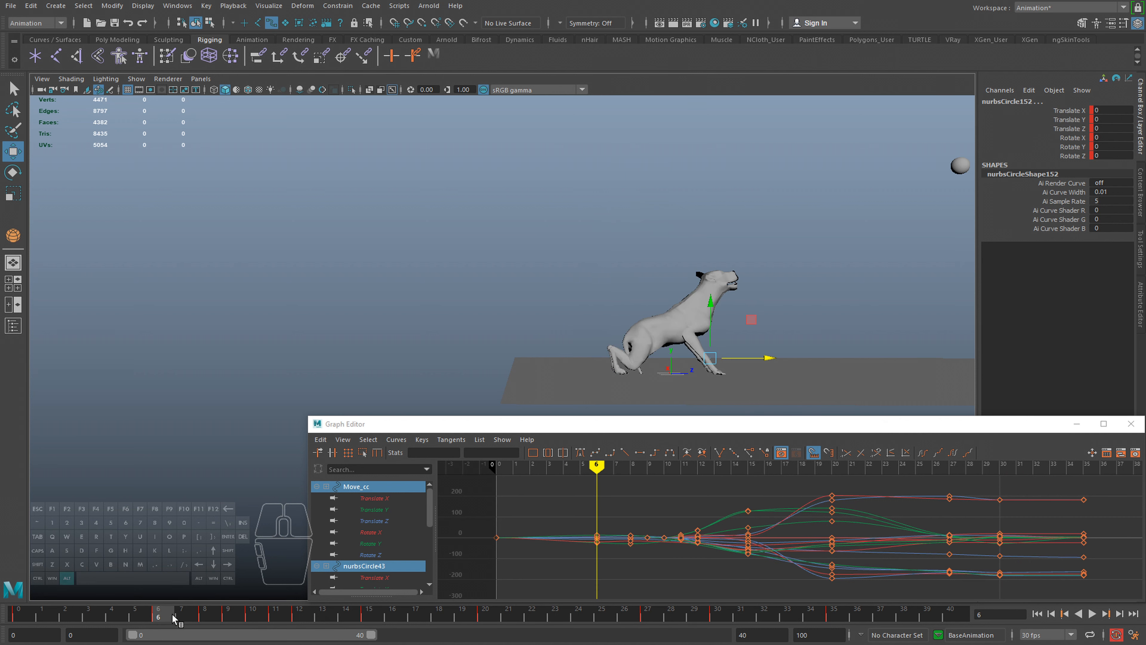
pyautogui.hotkey('alt', 'v')
pyautogui.hotkey('alt', 'v')
# Nudge the selected controls further along Z at frame 15 until nurbsCircle152 reads Translate Z -72.576, and play the animation
pyautogui.click(382, 618)
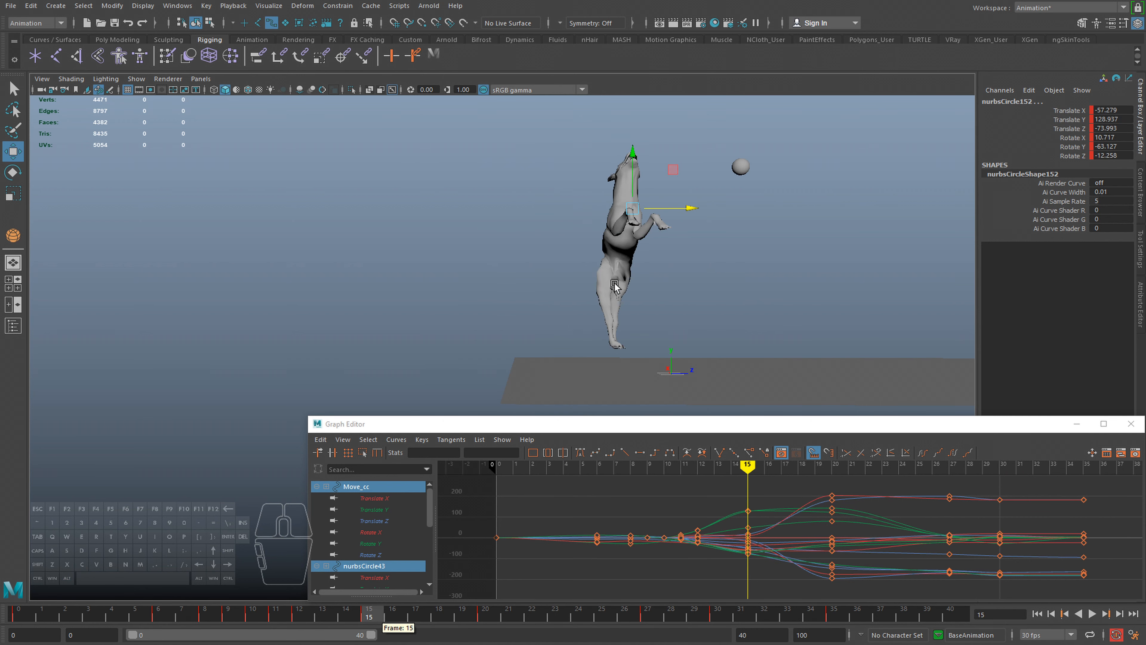
pyautogui.moveTo(683, 209); pyautogui.dragTo(685, 208)
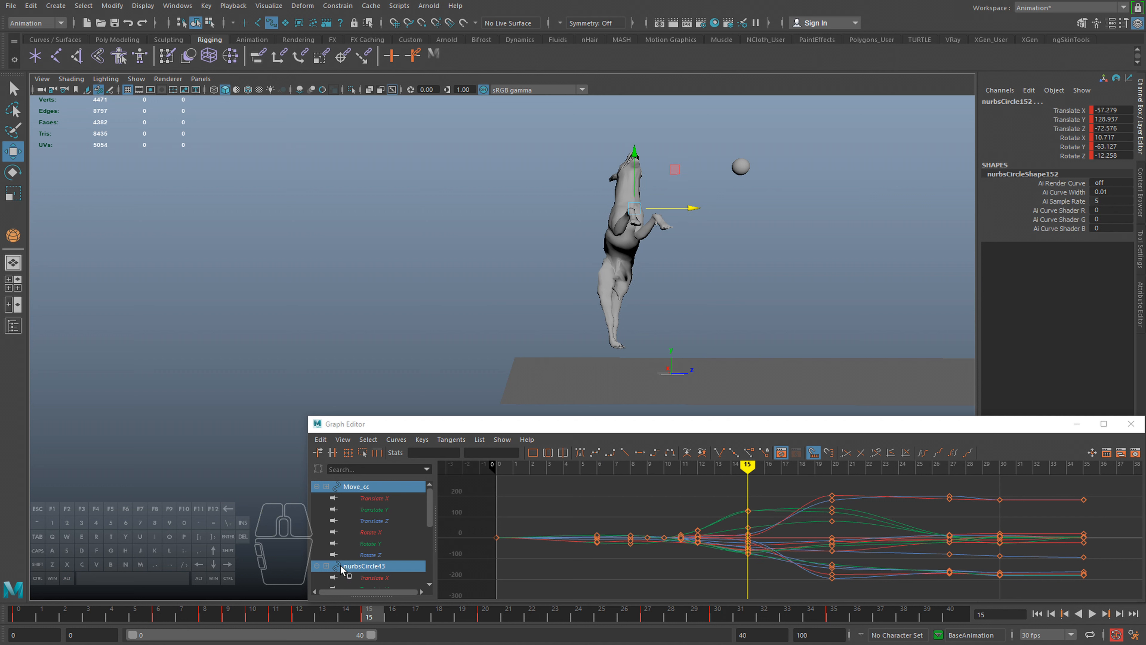
pyautogui.hotkey('alt', 'v')
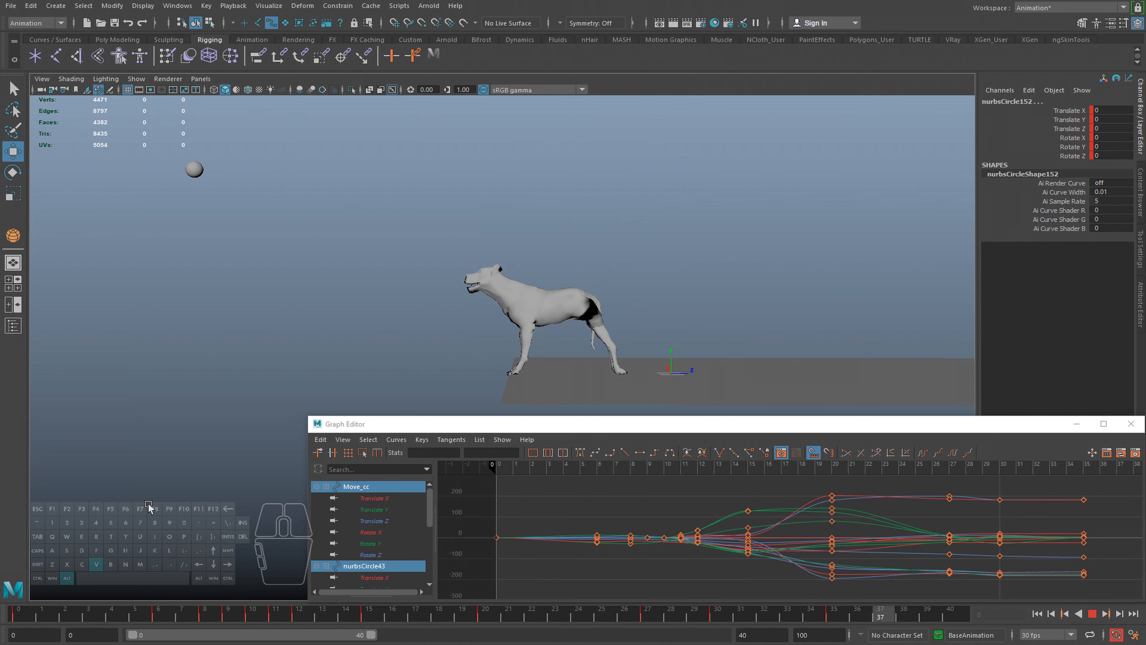
pyautogui.hotkey('alt', 'v')
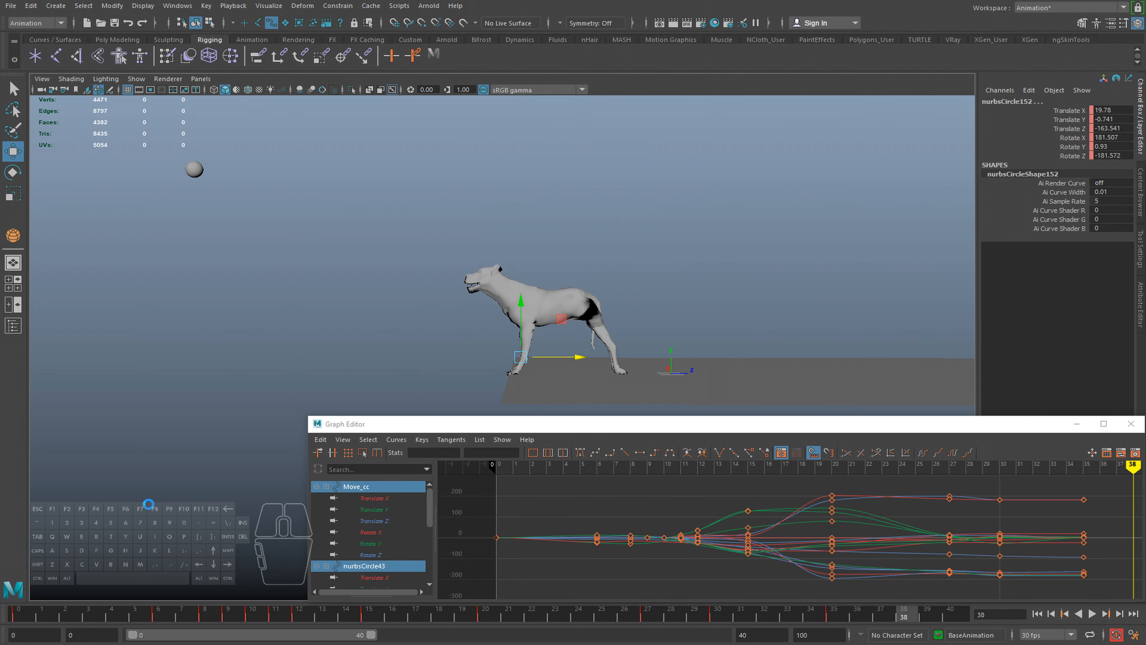
pyautogui.hotkey('alt', 'v')
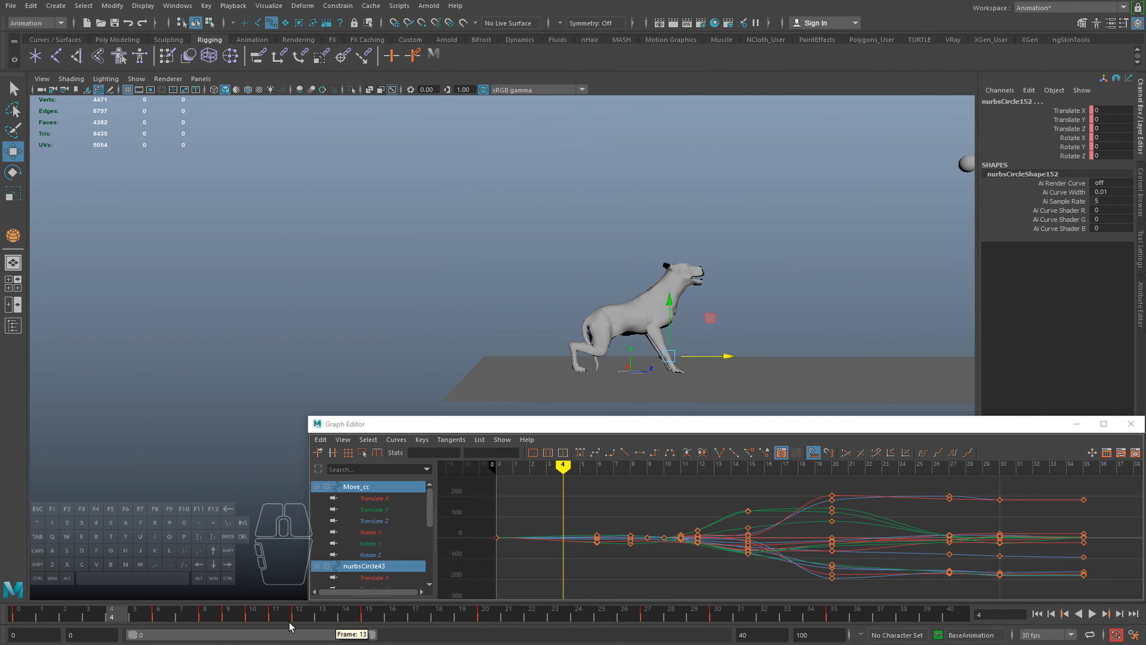
# At frame 20, shift the selected controls along Z until nurbsCircle152 reads Translate Z -134.371, and play the airborne turn
pyautogui.moveTo(295, 618); pyautogui.dragTo(116, 607)
pyautogui.hotkey('alt', 'v')
pyautogui.moveTo(261, 627); pyautogui.dragTo(482, 620)
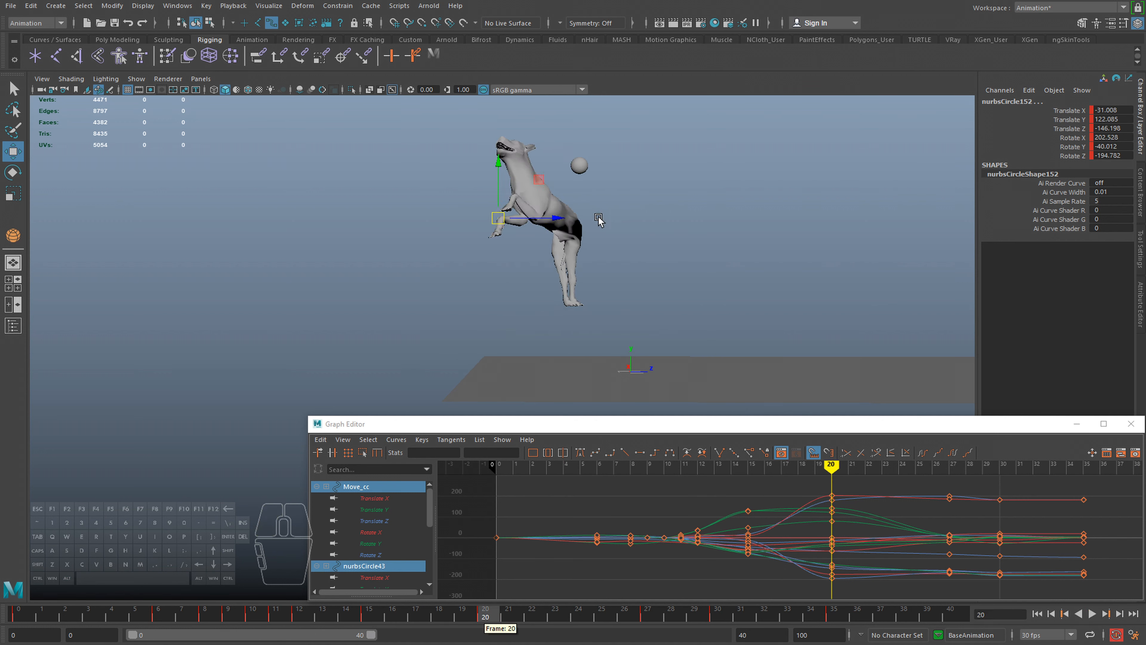
pyautogui.moveTo(551, 218); pyautogui.dragTo(567, 219)
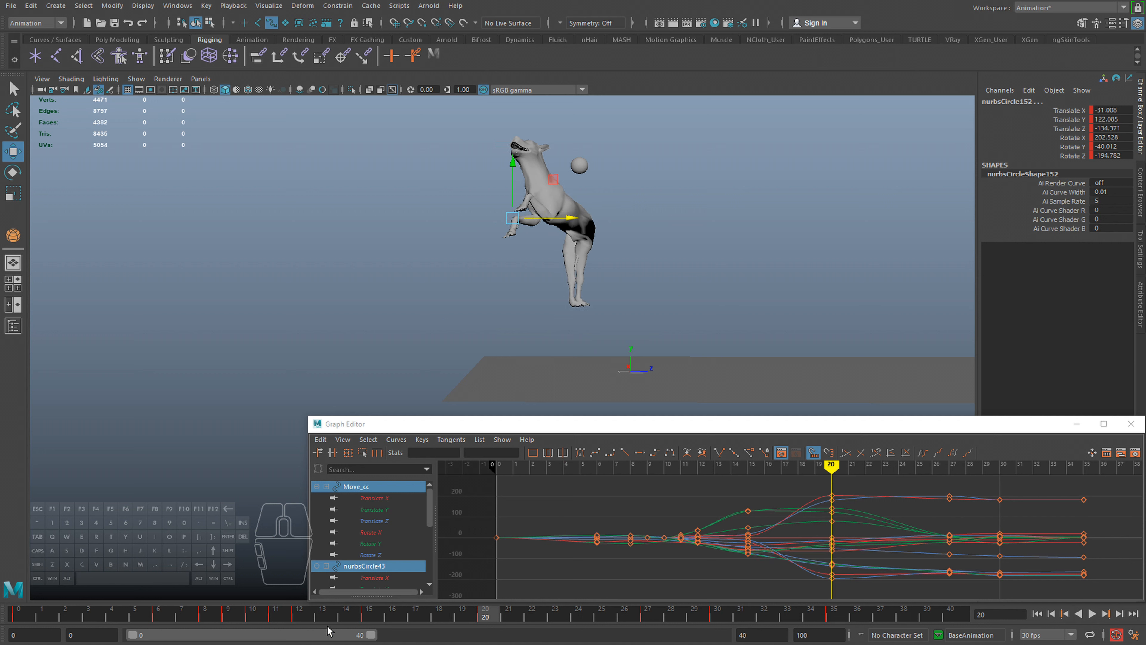
pyautogui.hotkey('alt', 'v')
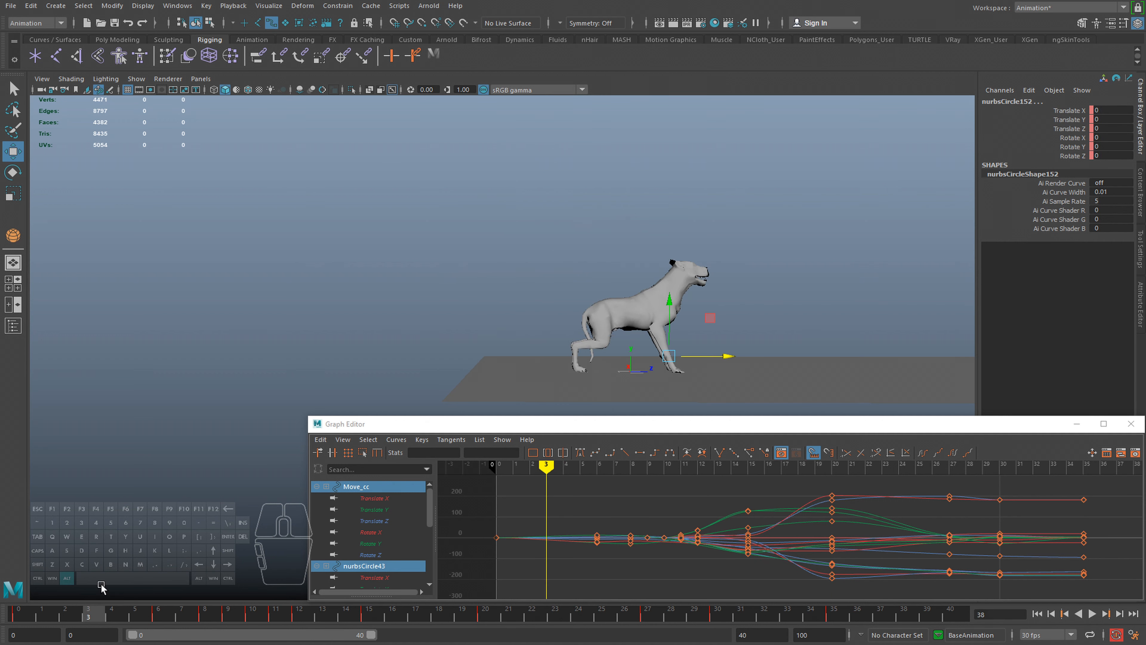
pyautogui.hotkey('alt', 'v')
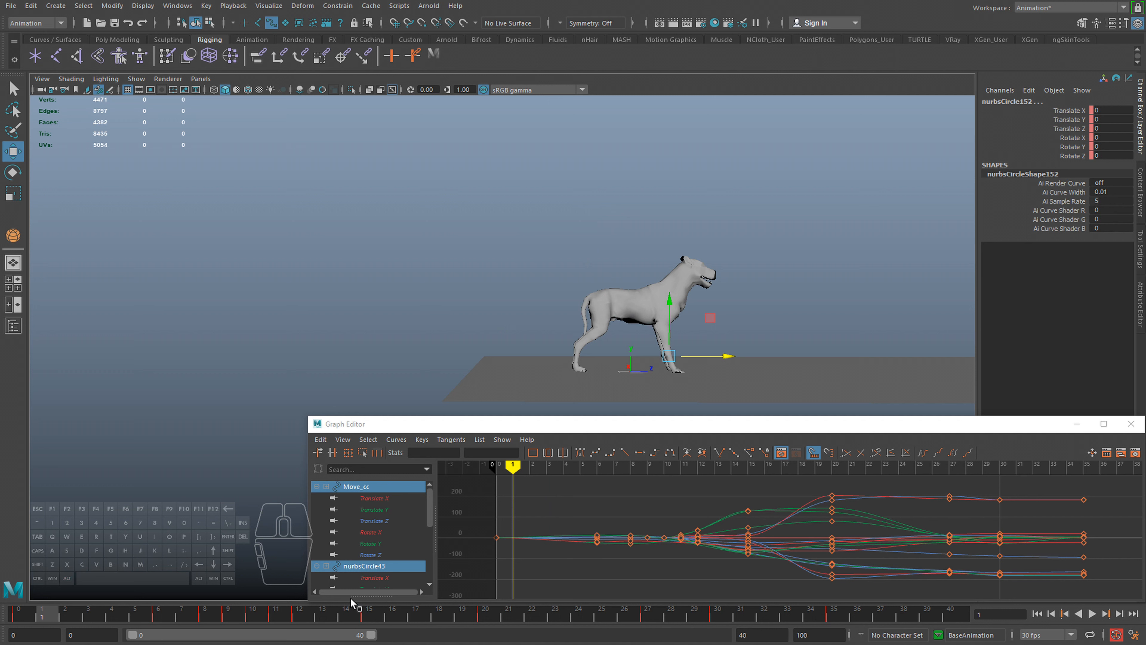
# Scrub the takeoff, shift the selected controls at frame 15 along Z until nurbsCircle152 reads Translate Z -76.354, and replay the jump
pyautogui.moveTo(291, 623); pyautogui.dragTo(450, 612)
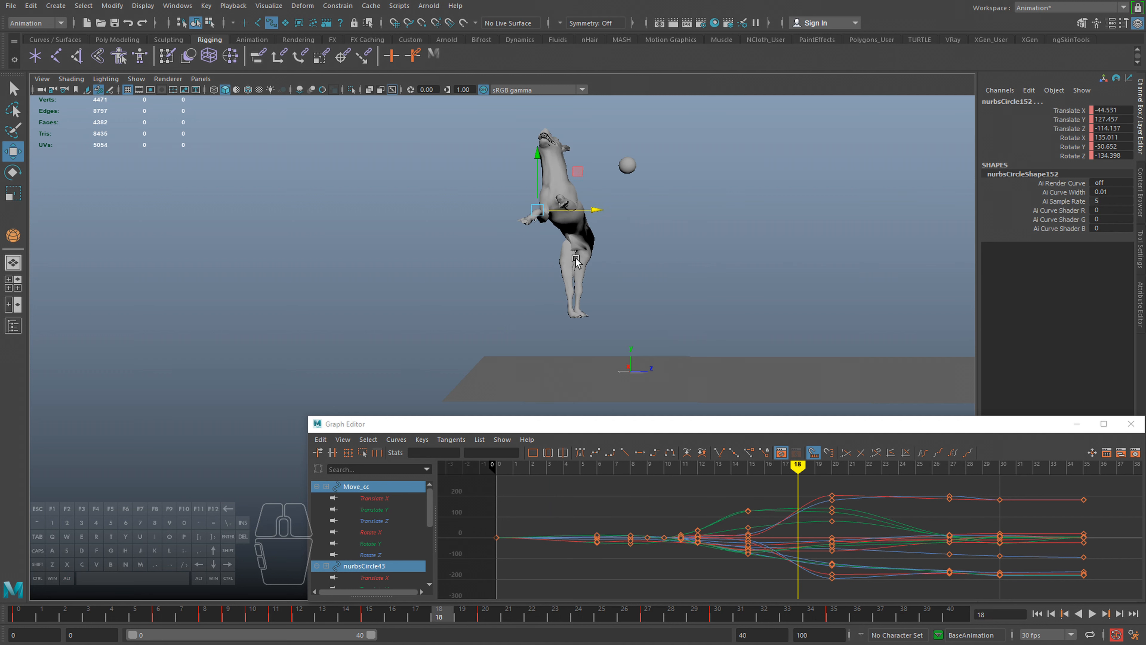
pyautogui.hotkey('alt', 'v')
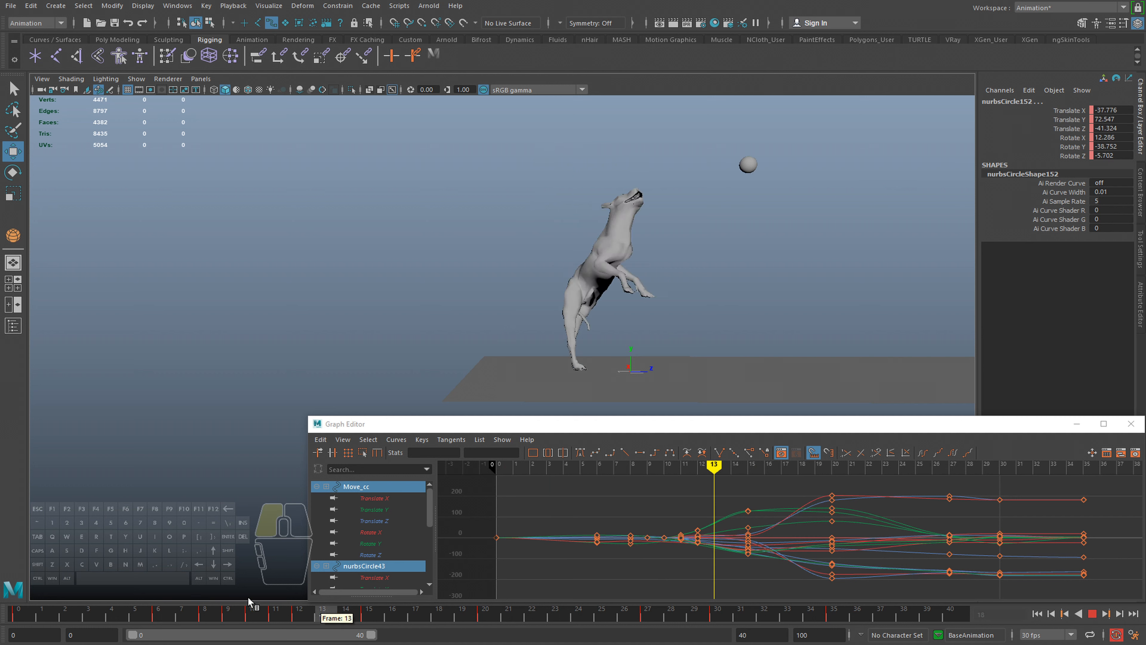
pyautogui.moveTo(293, 624); pyautogui.dragTo(369, 623)
pyautogui.press('w')
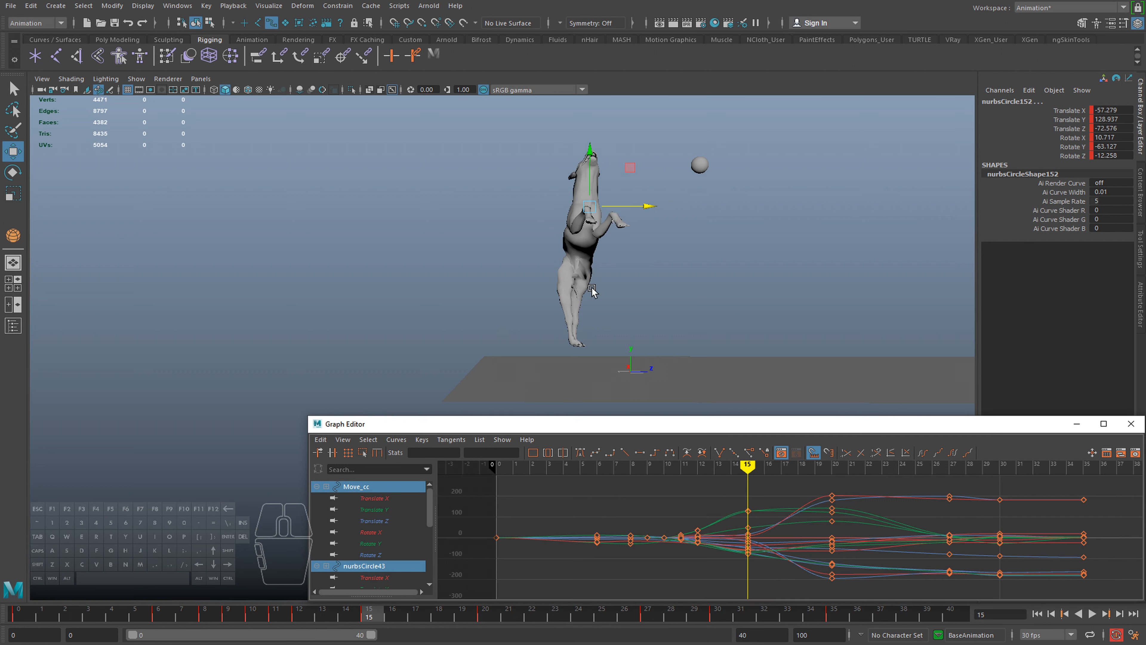
pyautogui.moveTo(656, 206); pyautogui.dragTo(647, 204)
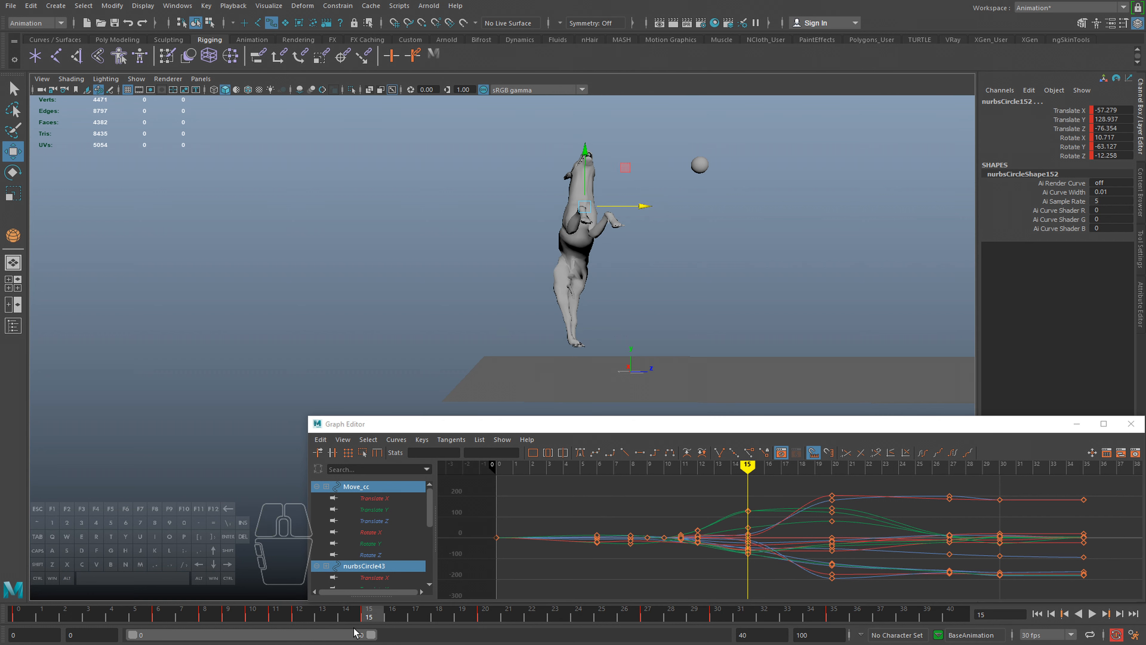
pyautogui.moveTo(357, 618); pyautogui.dragTo(23, 582)
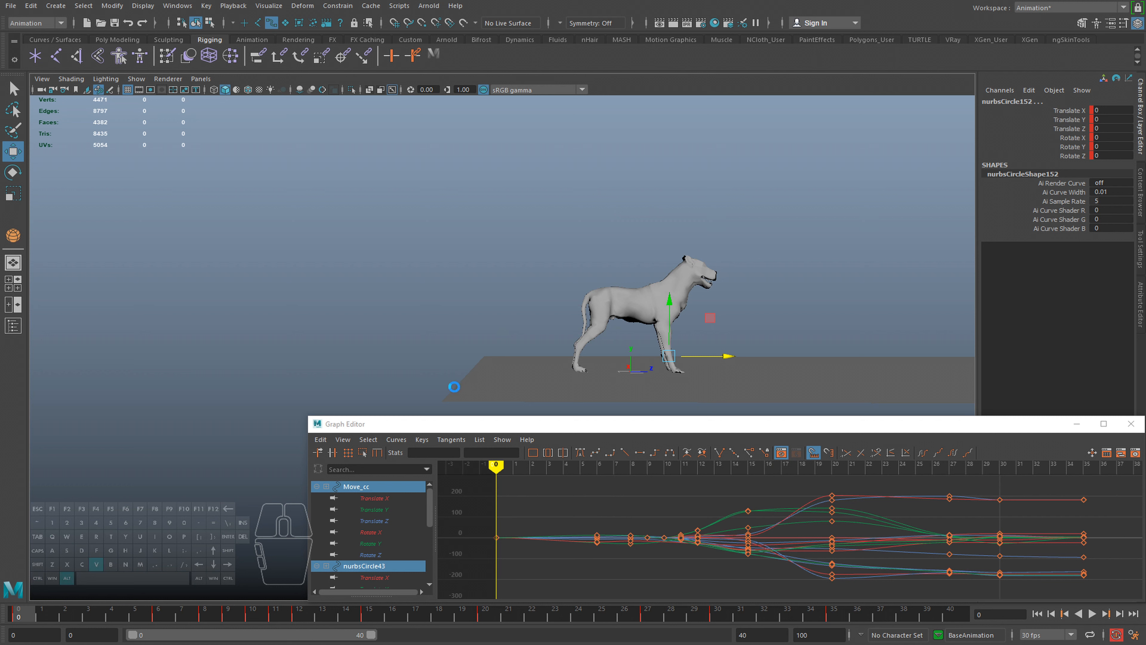
pyautogui.hotkey('alt', 'v')
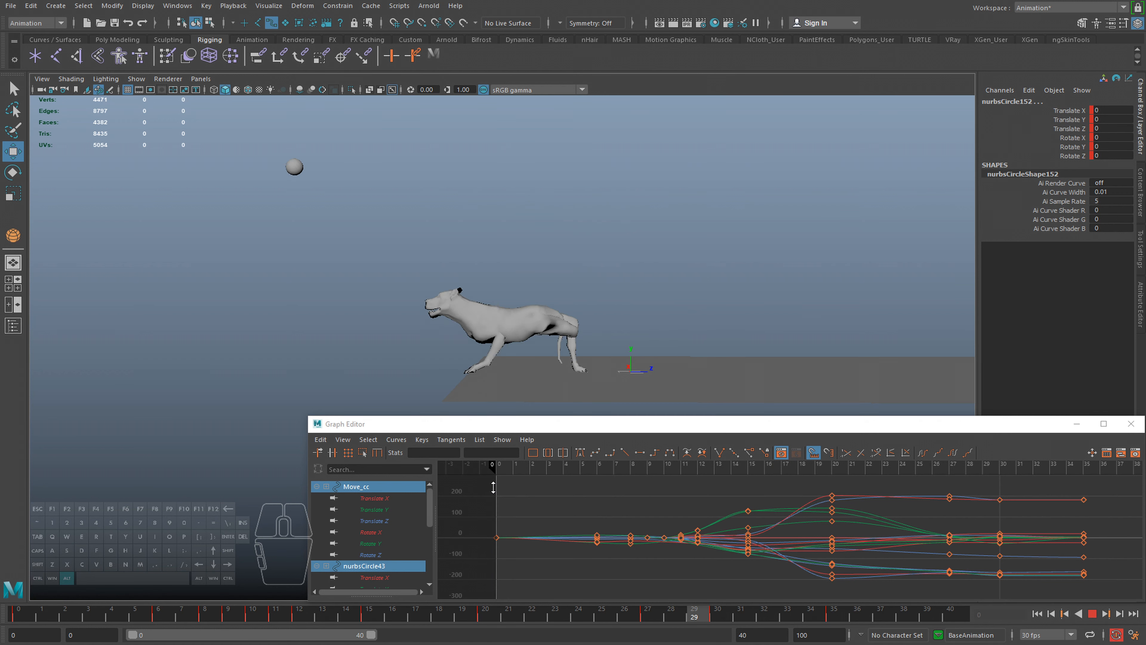
# At frame 20, shift the selected controls along Z until nurbsCircle152 reads Translate Z -128.461, and check the turn in playback
pyautogui.click(485, 614)
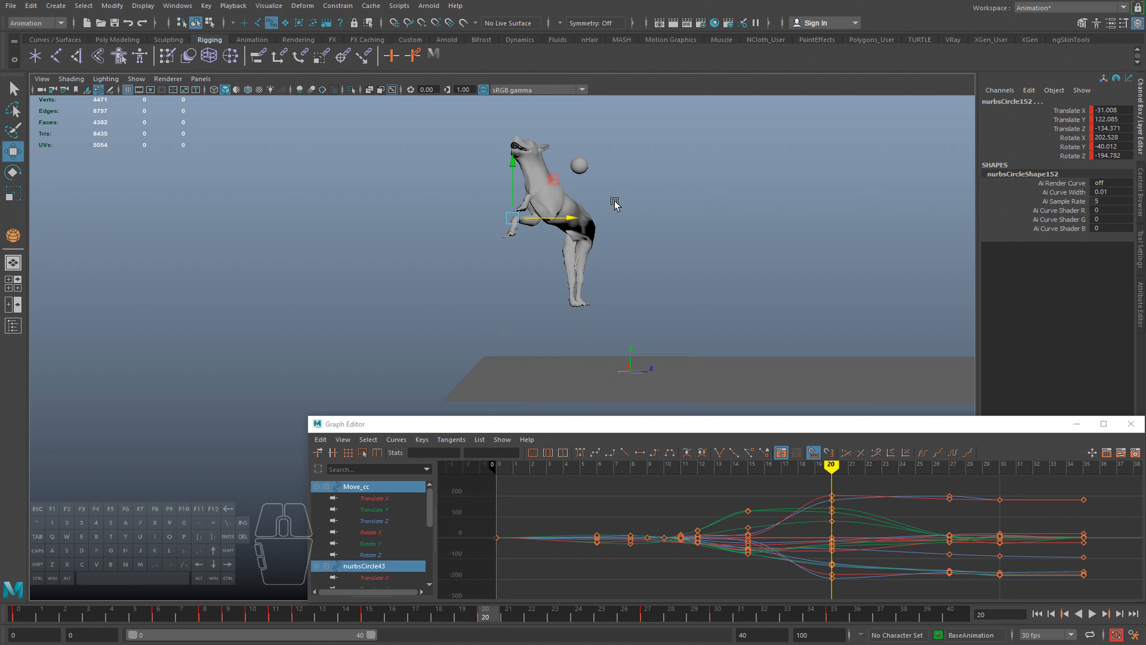
pyautogui.moveTo(571, 219); pyautogui.dragTo(579, 219)
pyautogui.hotkey('alt', 'v')
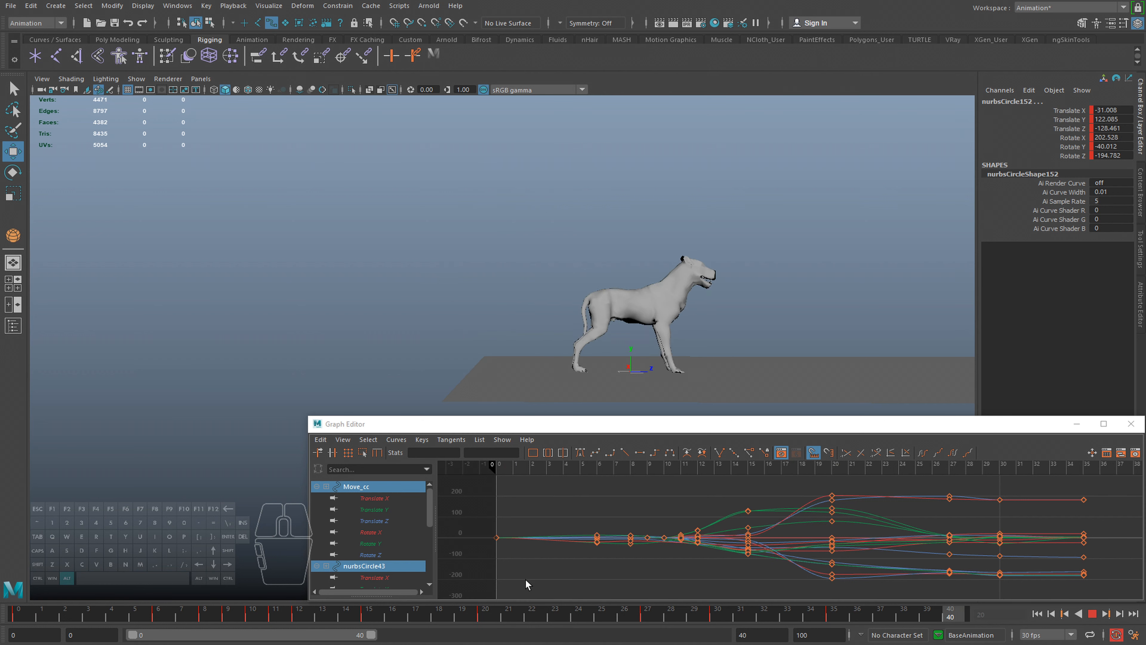
pyautogui.click(502, 617)
pyautogui.hotkey('alt', 'v')
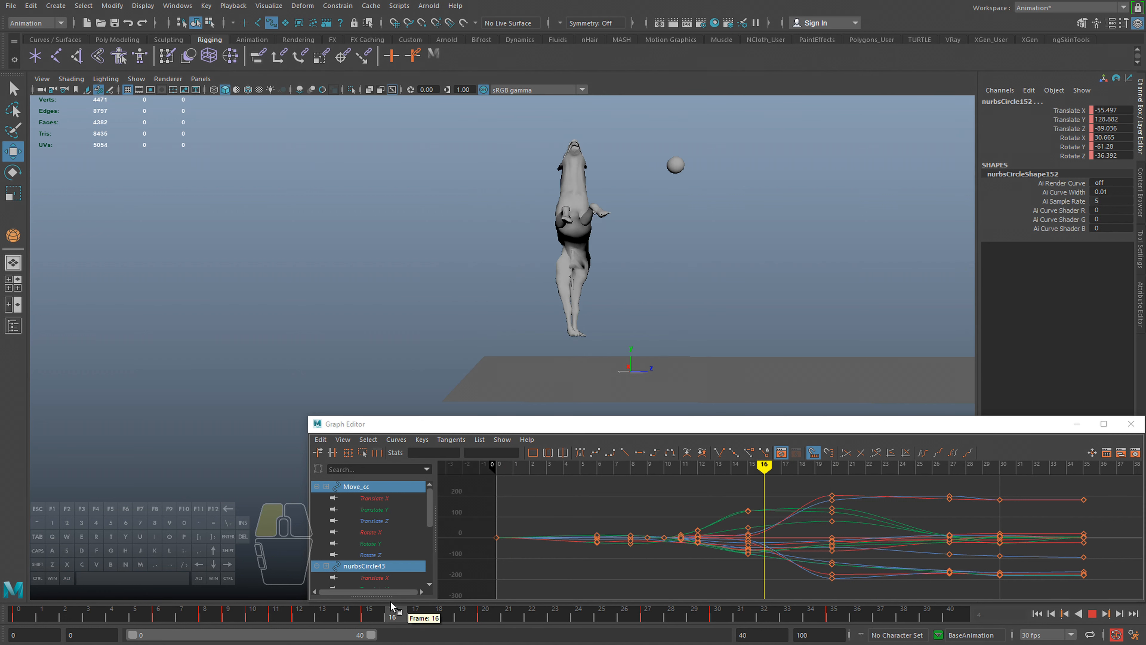
# Play back and scrub the animal's jump around frames 15 to 26 to review the turning motion
pyautogui.click(490, 614)
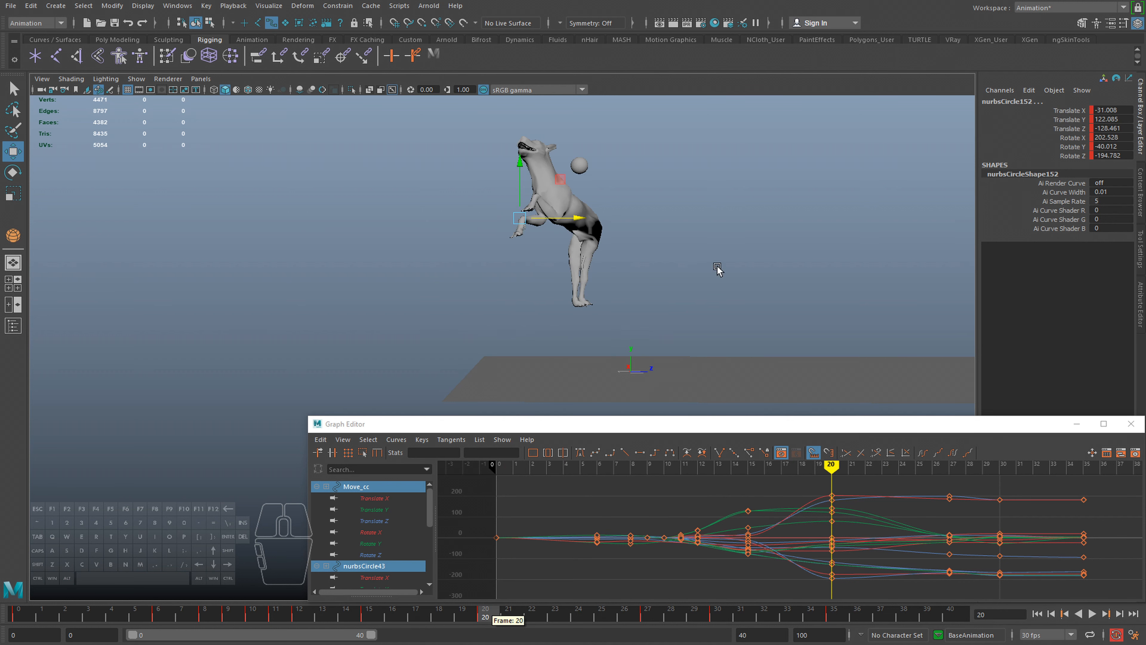
pyautogui.hotkey('alt', 'v')
pyautogui.moveTo(489, 615); pyautogui.dragTo(208, 586)
pyautogui.hotkey('alt', 'v')
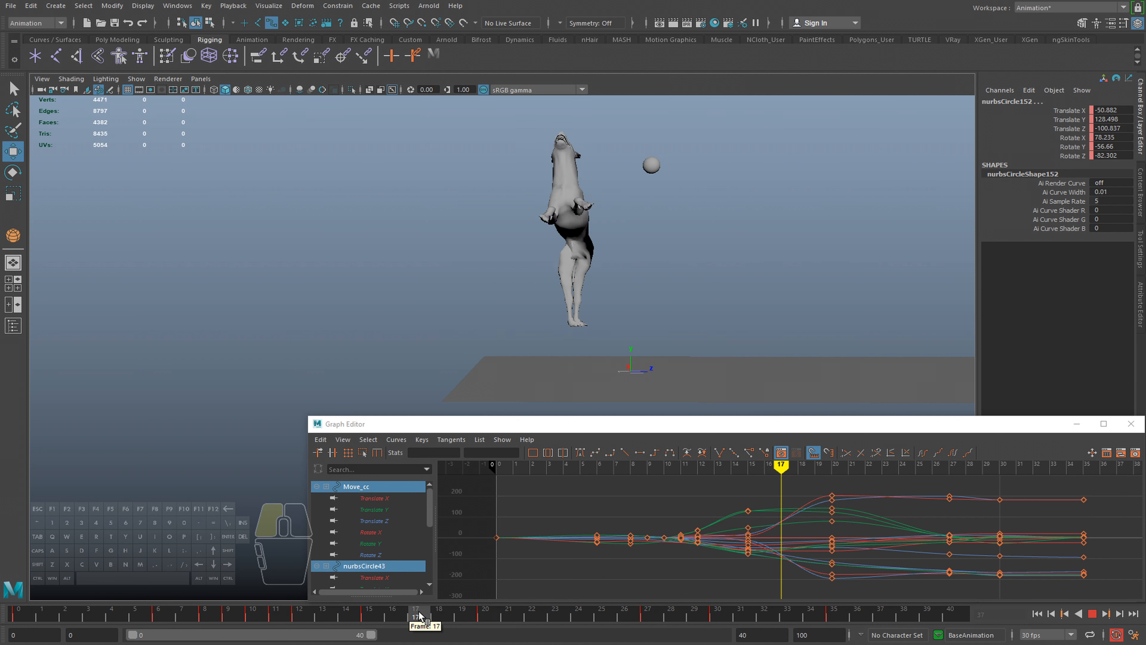
pyautogui.click(483, 614)
pyautogui.hotkey('alt', 'v')
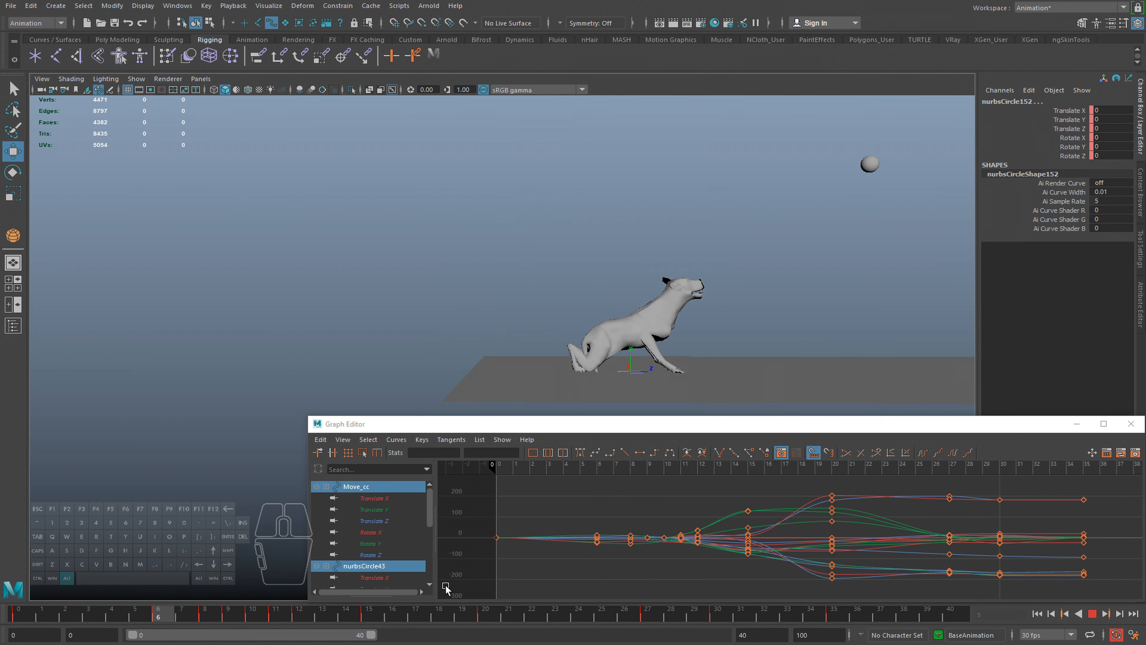
pyautogui.hotkey('alt', 'v')
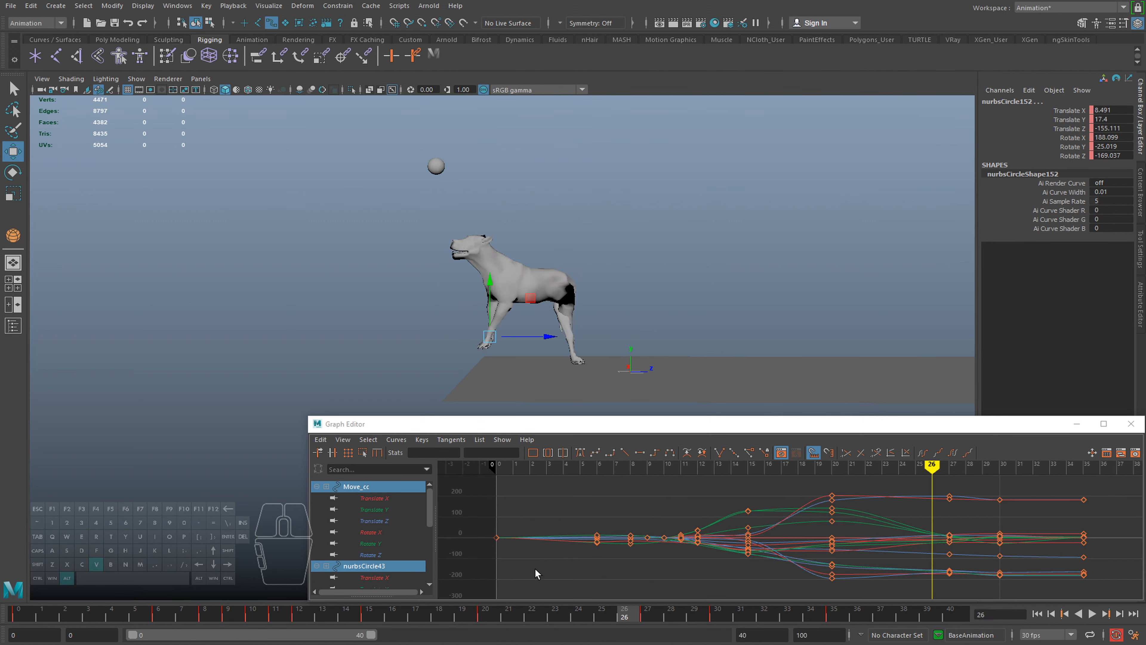
# Display the rig's control curves, select the Move_cc body control, and hide the curves again
pyautogui.click(136, 79)
pyautogui.click(179, 153)
pyautogui.click(525, 248)
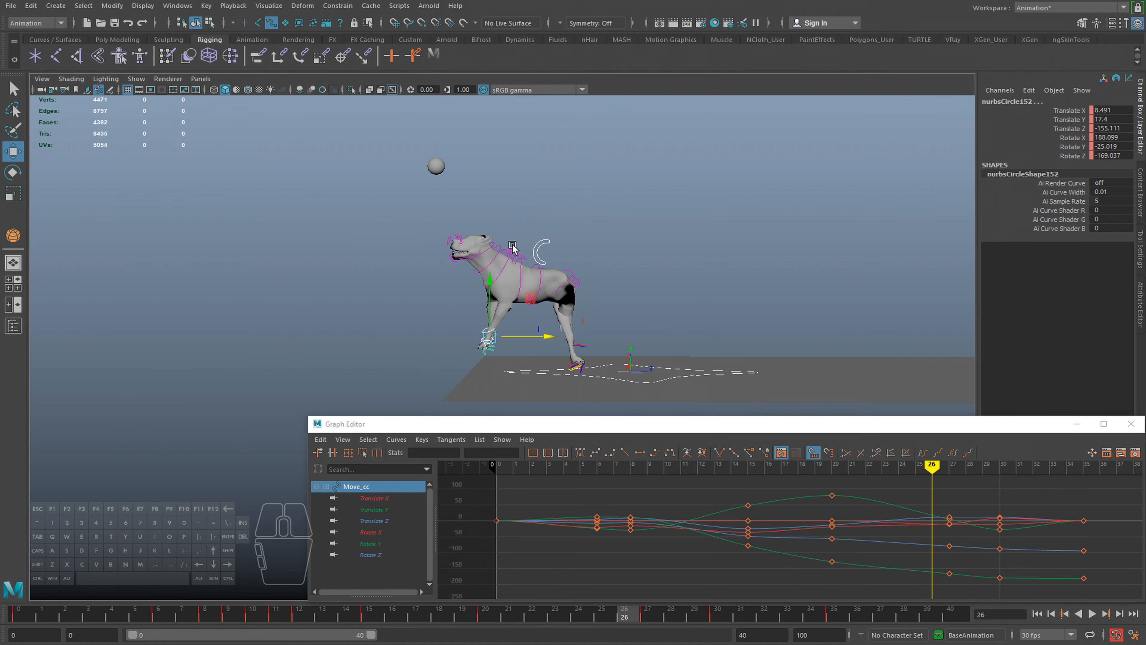
pyautogui.click(134, 79)
pyautogui.click(152, 154)
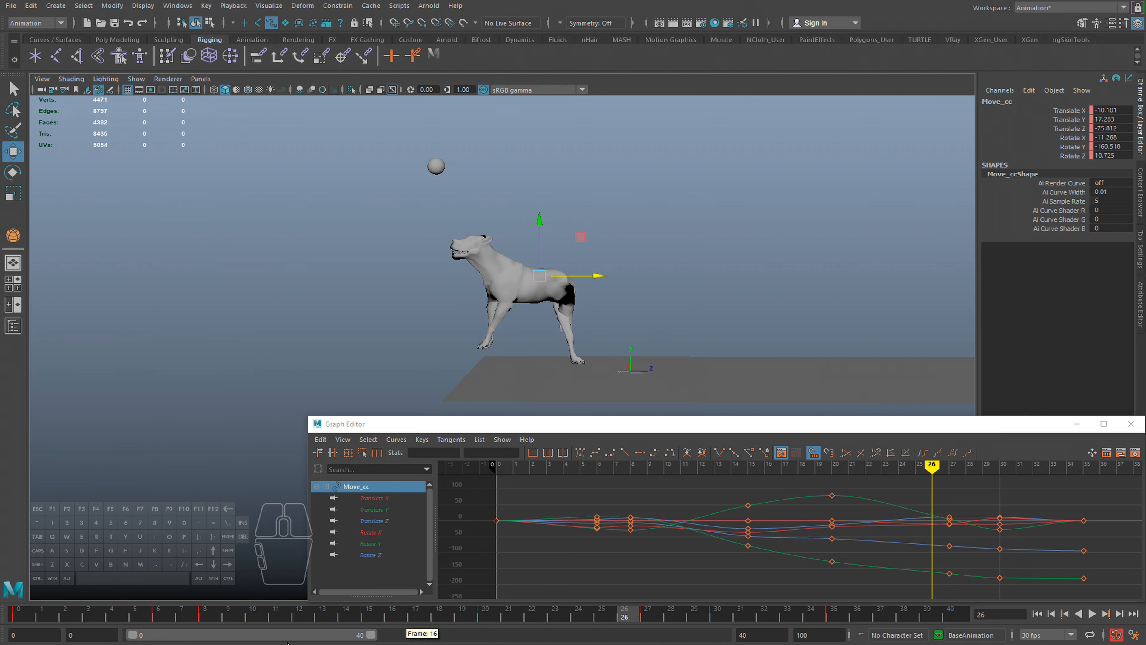
# Try rotating the Move_cc control at frame 15, key it, and check the motion up to frame 20
pyautogui.click(213, 618)
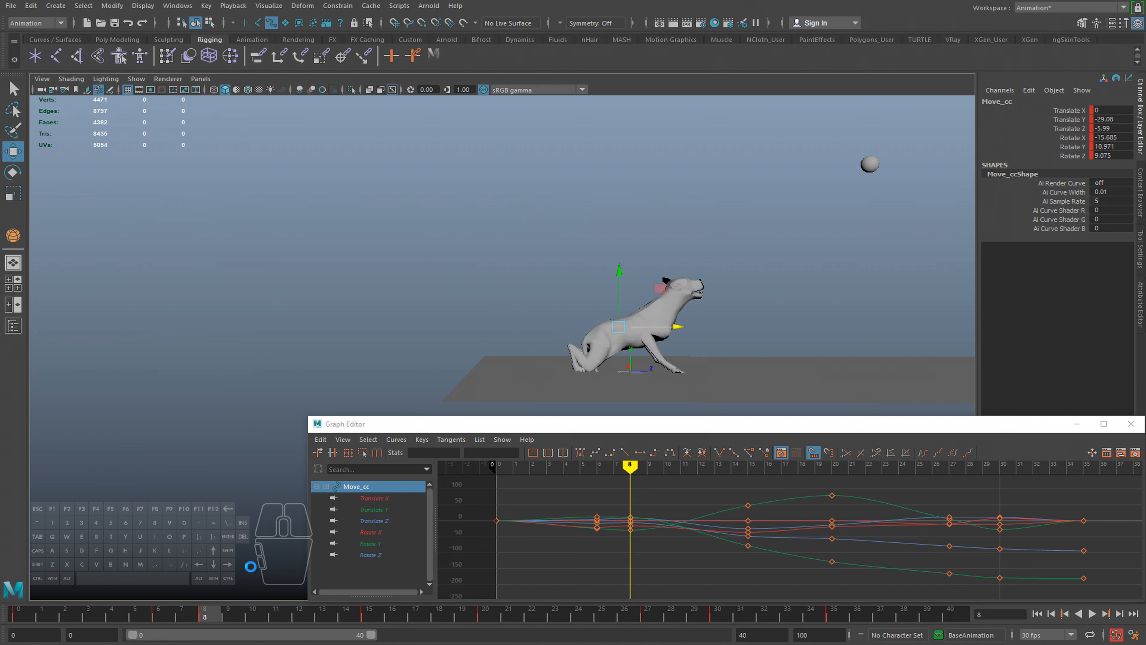
pyautogui.moveTo(241, 613)
pyautogui.mouseDown()
pyautogui.moveTo(389, 622)
pyautogui.moveTo(207, 616)
pyautogui.moveTo(345, 615)
pyautogui.moveTo(363, 627)
pyautogui.mouseUp()
pyautogui.moveTo(595, 270); pyautogui.dragTo(622, 271)
pyautogui.press('s')
pyautogui.moveTo(369, 615)
pyautogui.mouseDown()
pyautogui.moveTo(225, 610)
pyautogui.moveTo(462, 614)
pyautogui.mouseUp()
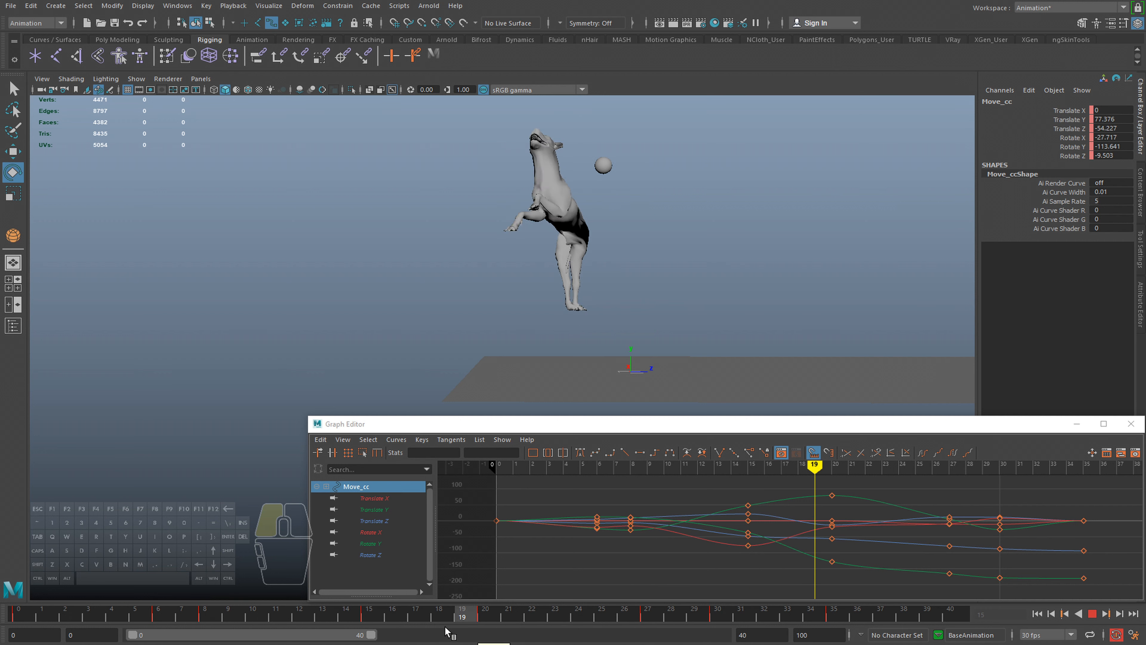
# Try a curve operation on Move_cc's selected animation curves in the Graph Editor and replay the motion
pyautogui.hotkey('alt', 'v')
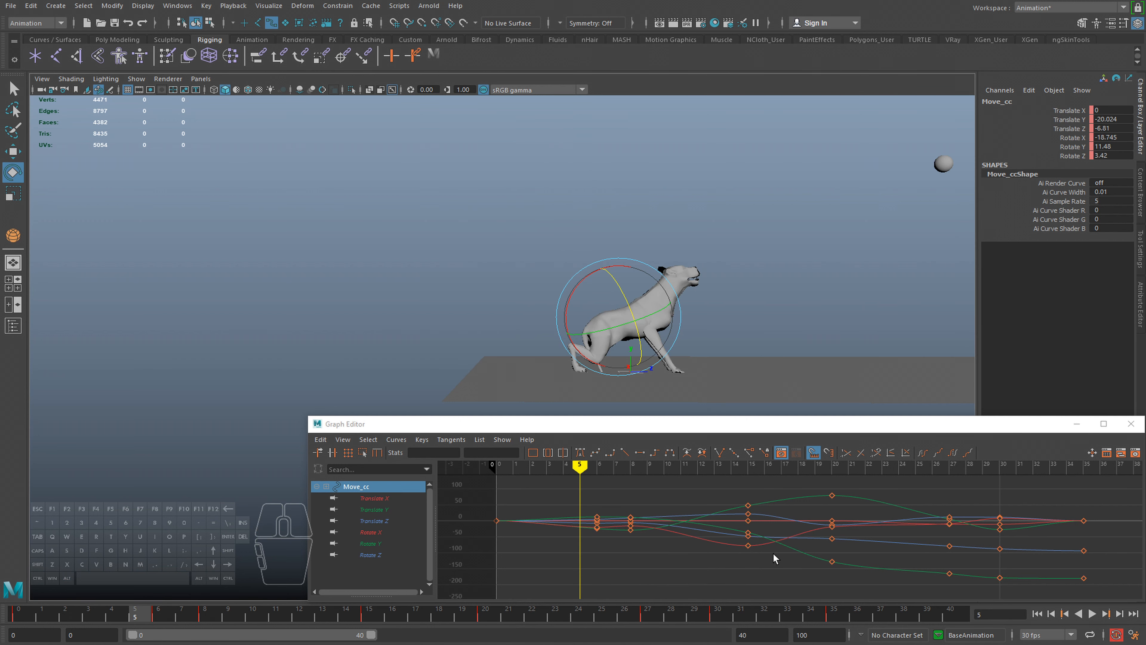
pyautogui.keyDown('alt'); pyautogui.moveTo(774, 559); pyautogui.dragTo(745, 553, button='right'); pyautogui.keyUp('alt')
pyautogui.moveTo(1012, 640); pyautogui.dragTo(1011, 638)
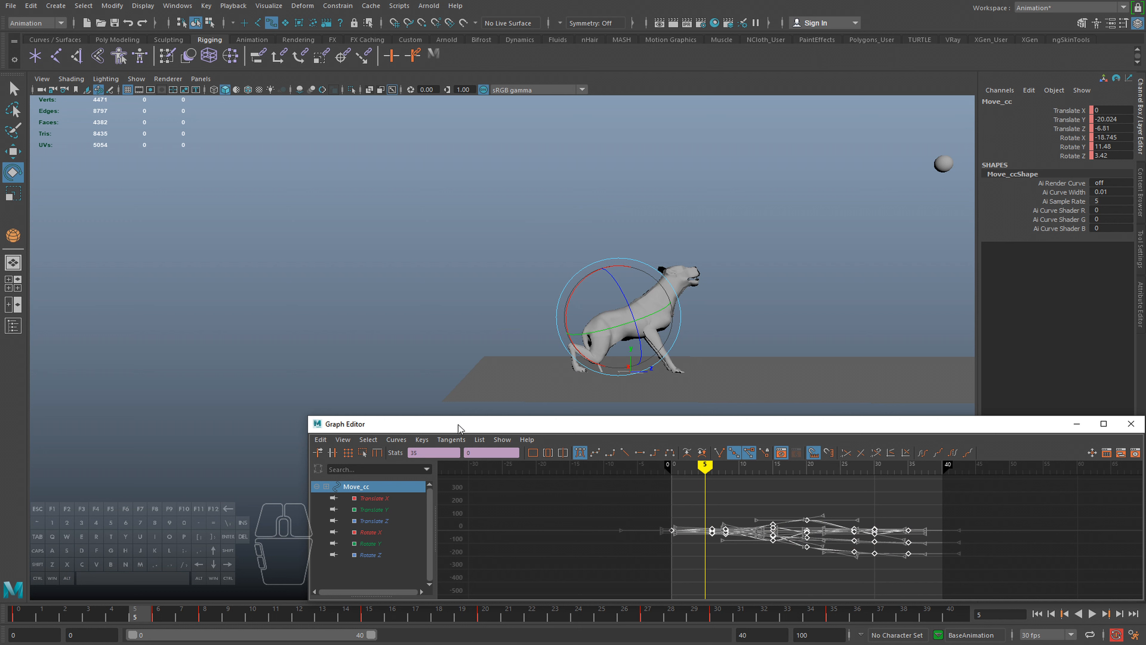
pyautogui.click(385, 440)
pyautogui.click(405, 358)
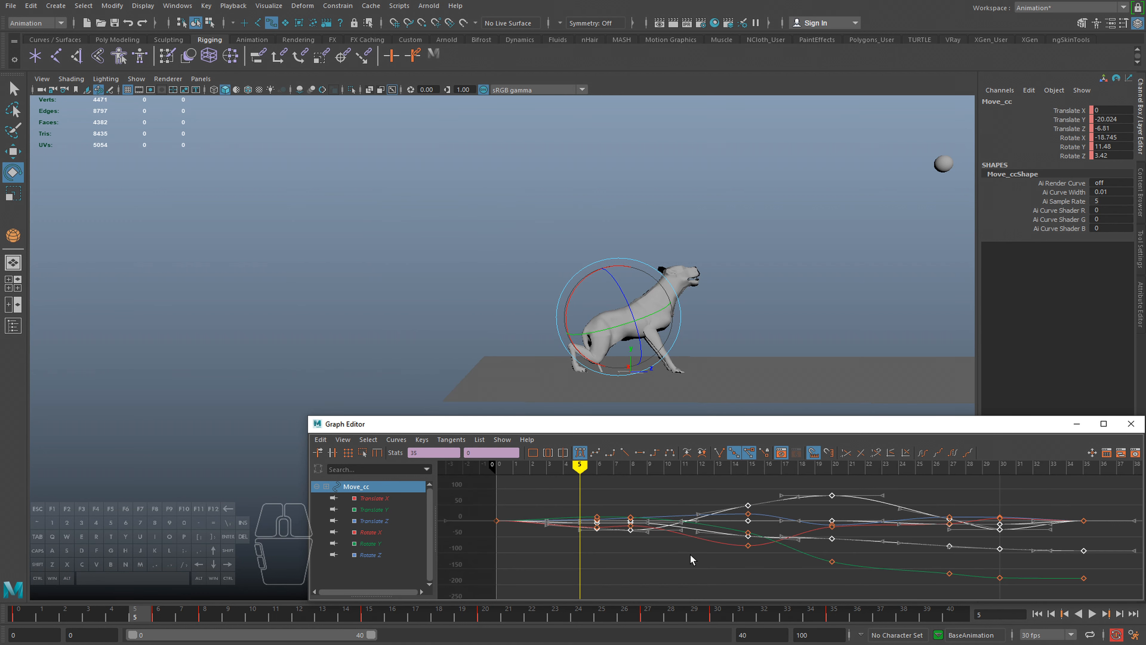
pyautogui.press('f')
pyautogui.hotkey('alt', 'v')
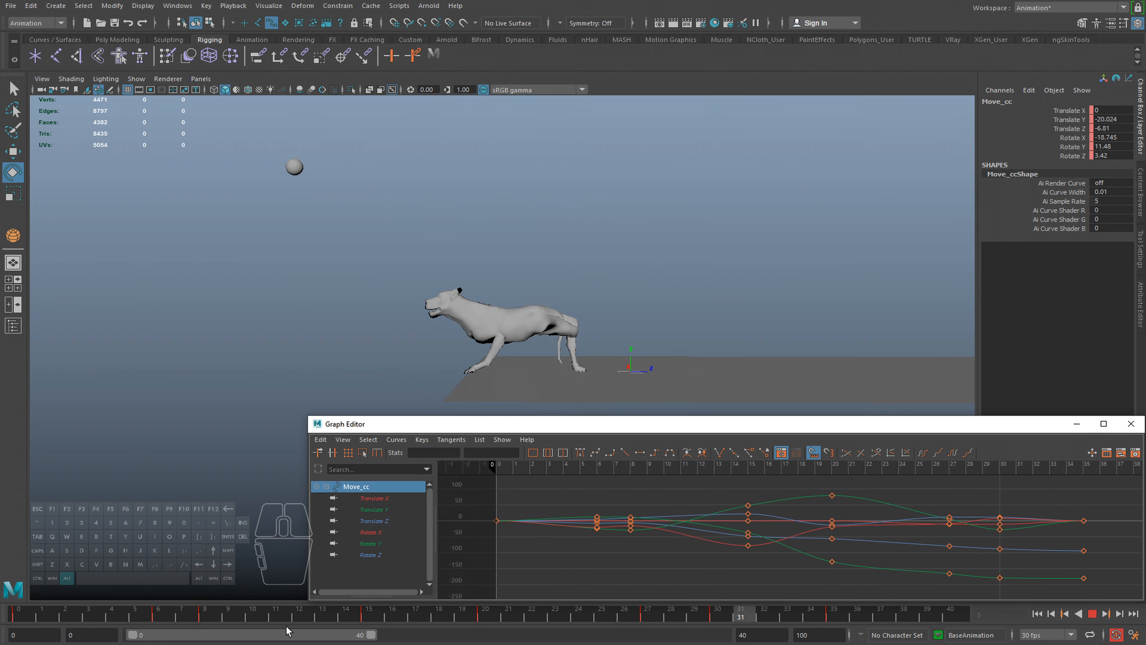
pyautogui.hotkey('alt', 'v')
pyautogui.moveTo(219, 616); pyautogui.dragTo(459, 628)
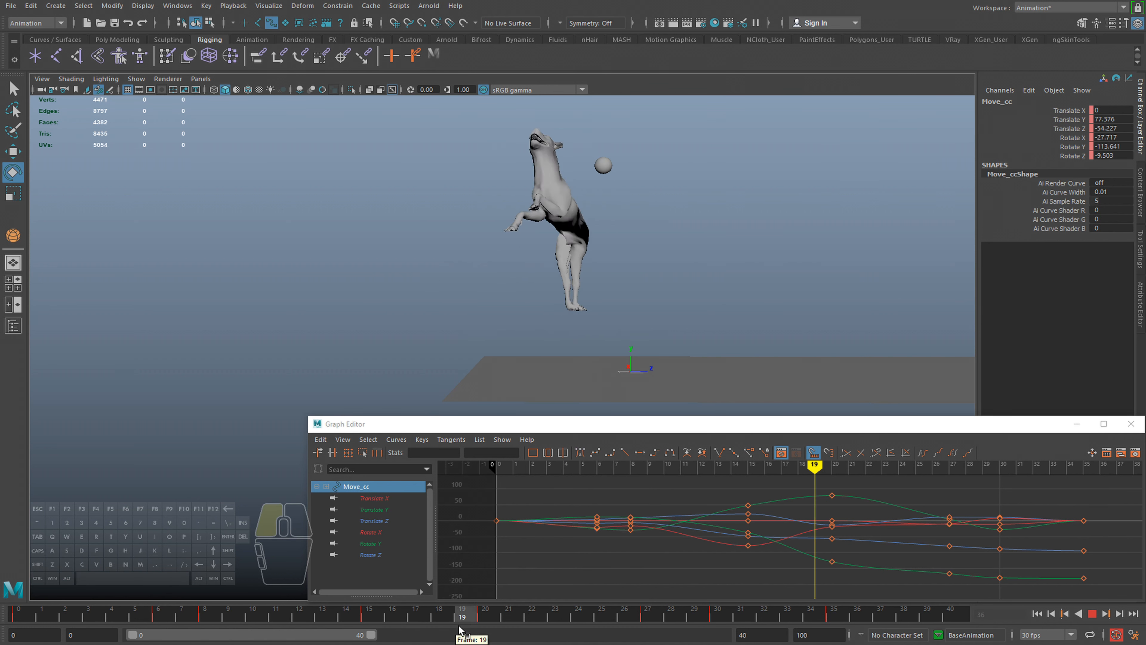
# Undo the recent curve operation and the rotation of Move_cc at frame 15
pyautogui.hotkey('ctrl', 'z')
pyautogui.hotkey('ctrl', 'z')
pyautogui.hotkey('ctrl', 'z')
pyautogui.hotkey('ctrl', 'z')
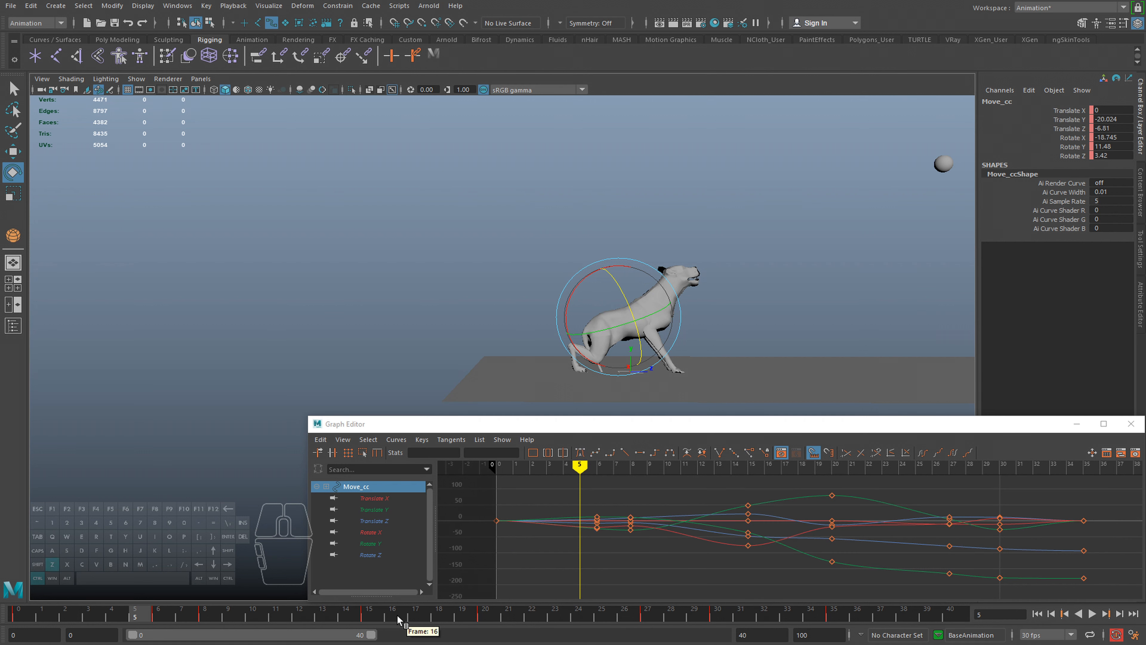
# Rotate Move_cc at frame 15 to about X 64.688, Y -66.699, Z -127.496 and play back the jump
pyautogui.moveTo(397, 621); pyautogui.dragTo(370, 621)
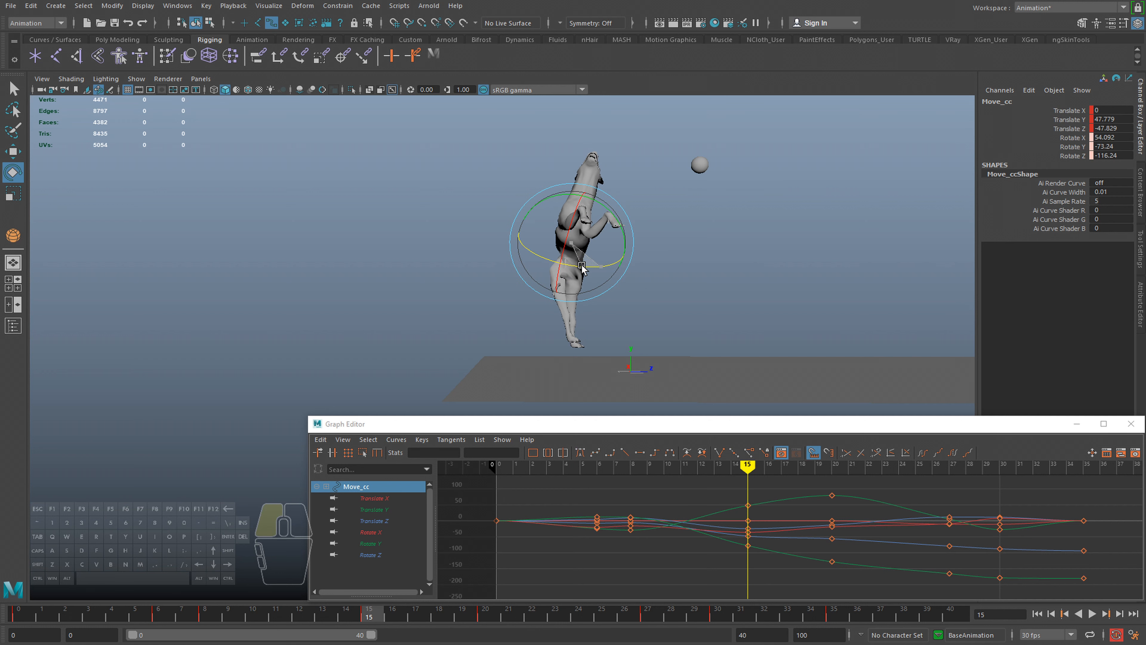
pyautogui.moveTo(581, 270); pyautogui.dragTo(597, 280)
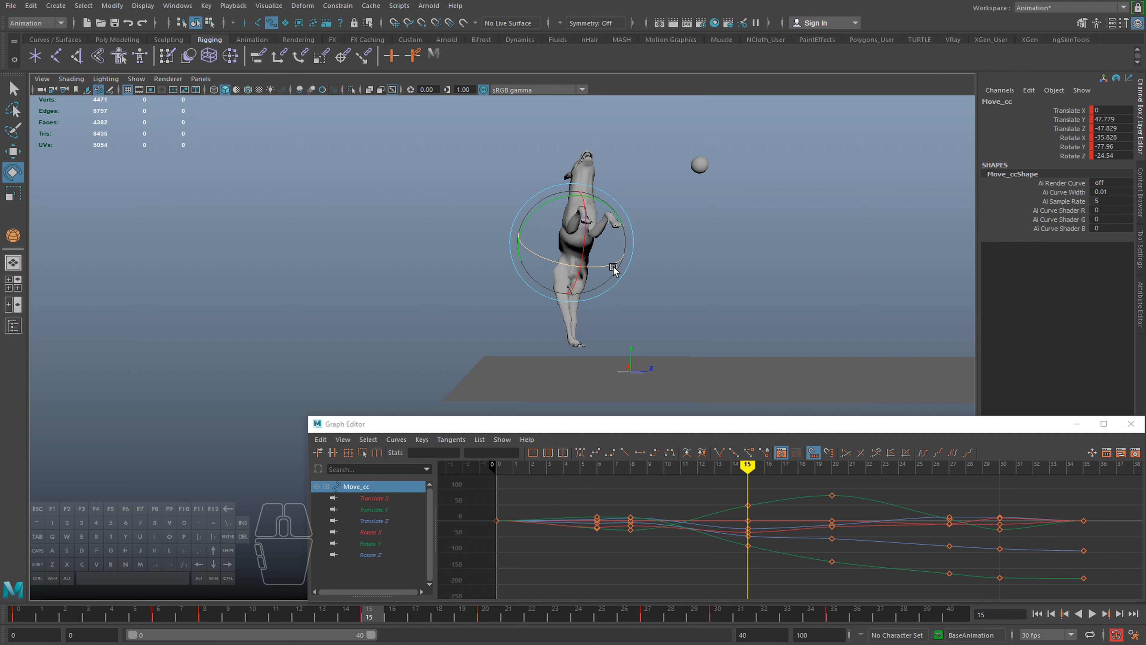
pyautogui.moveTo(602, 262)
pyautogui.mouseDown()
pyautogui.moveTo(596, 244)
pyautogui.moveTo(605, 275)
pyautogui.mouseUp()
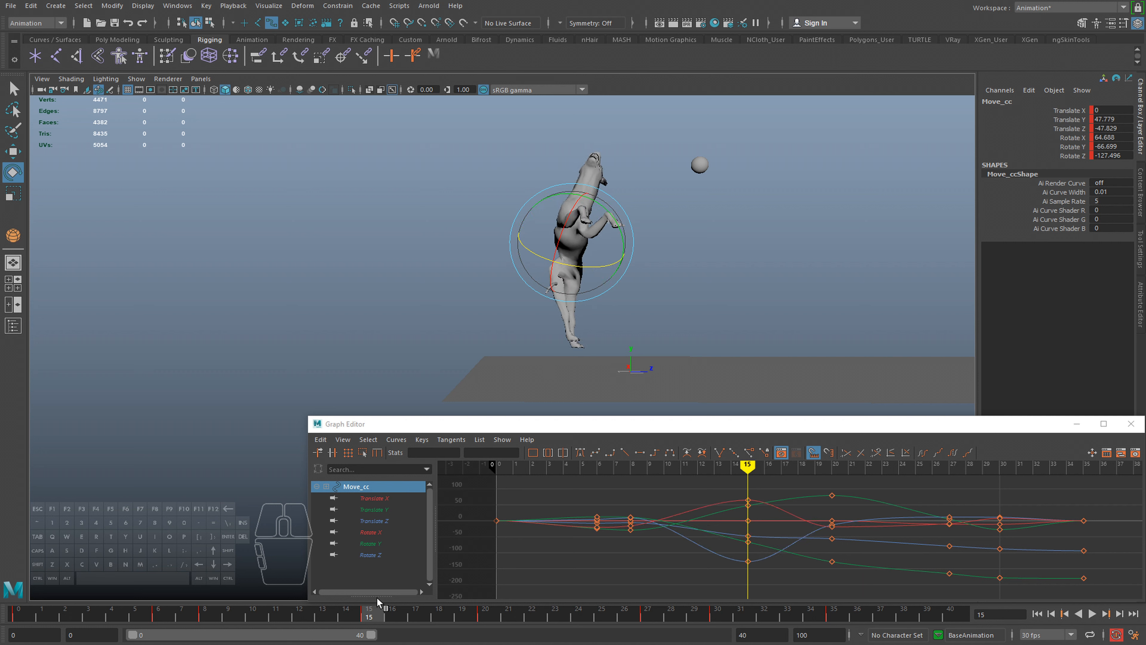
pyautogui.moveTo(366, 620); pyautogui.dragTo(168, 607)
pyautogui.hotkey('alt', 'v')
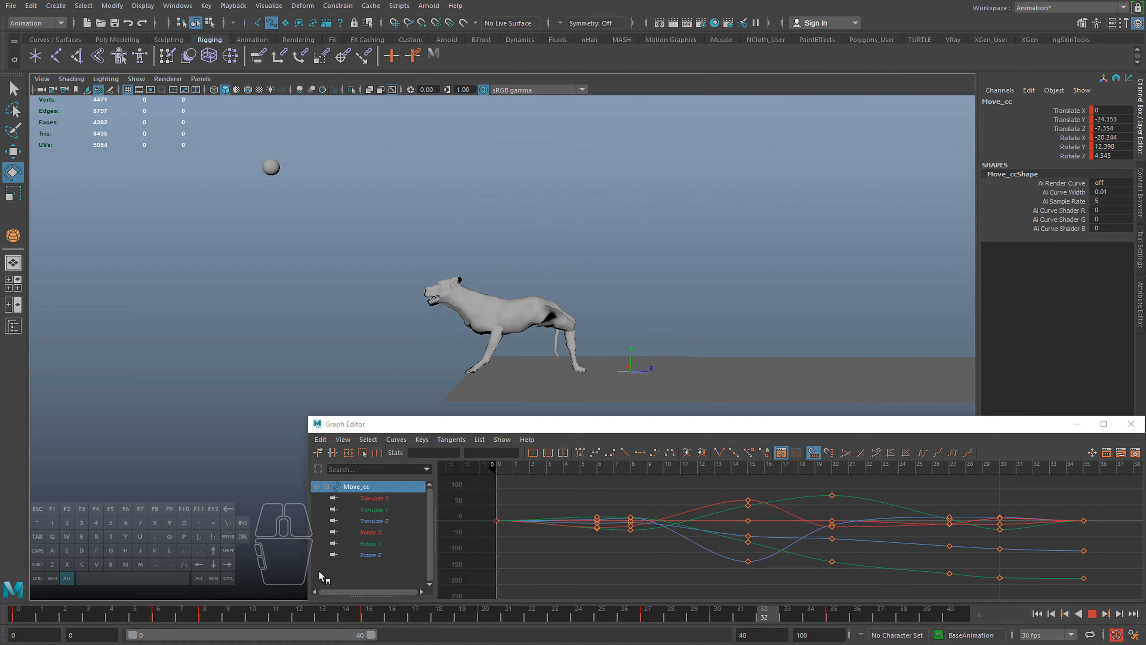
pyautogui.hotkey('alt', 'v')
# Try rotating Move_cc further at frame 15, to about X 77.333, Y 39.534, Z -159.117, and undo it after playback
pyautogui.moveTo(321, 615); pyautogui.dragTo(368, 618)
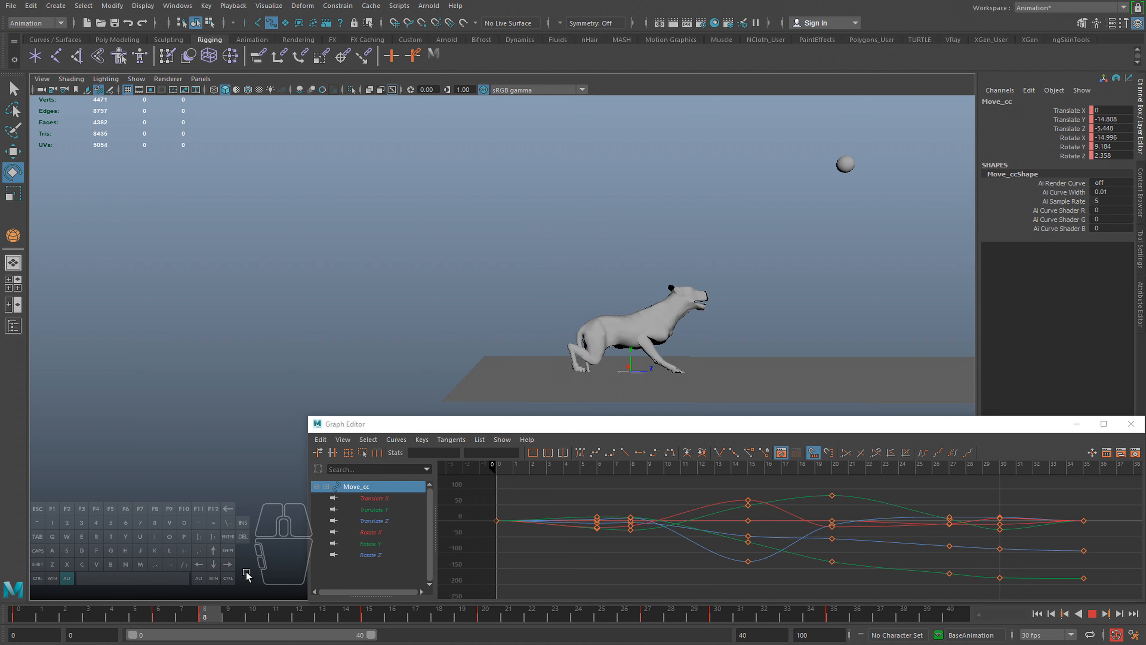
pyautogui.click(367, 617)
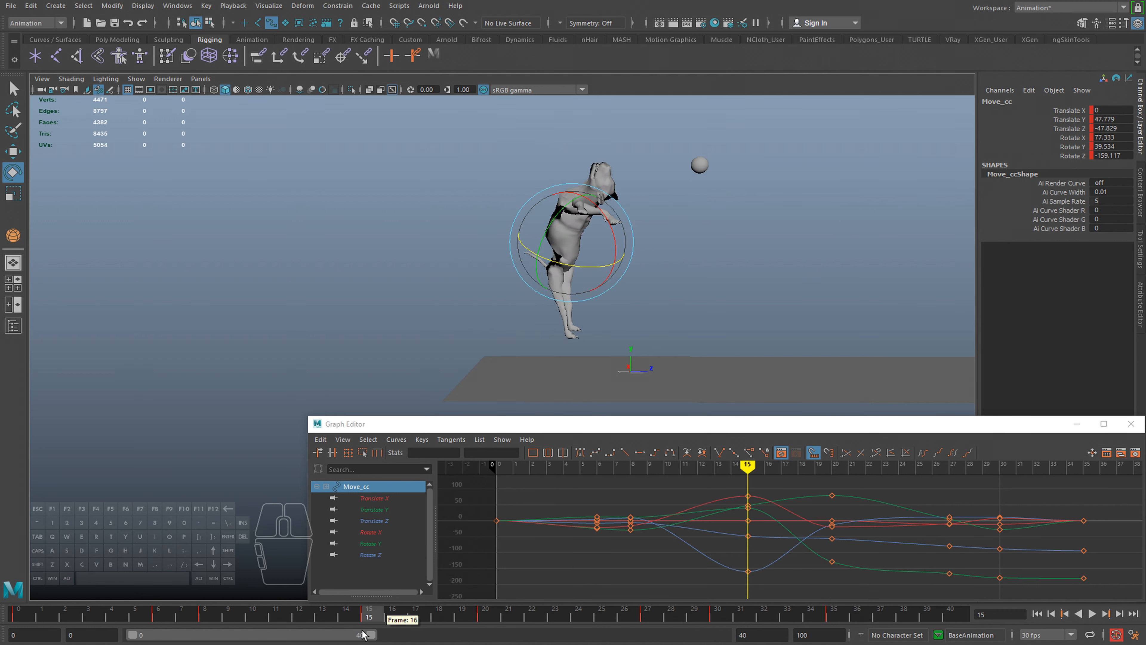
pyautogui.hotkey('alt', 'v')
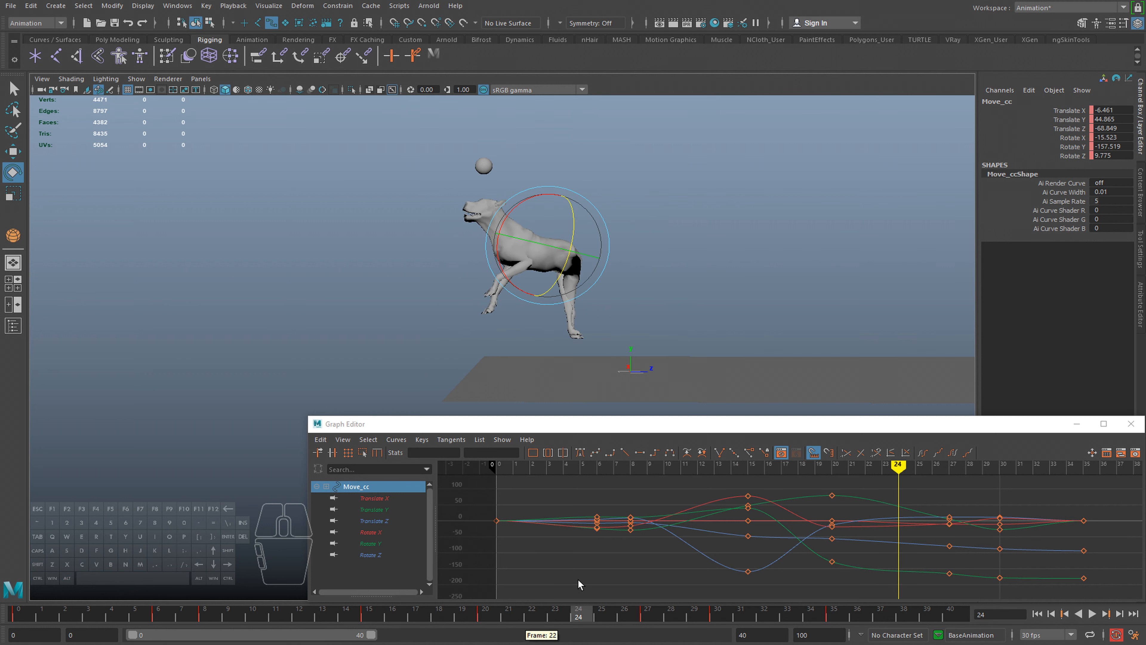
pyautogui.click(368, 612)
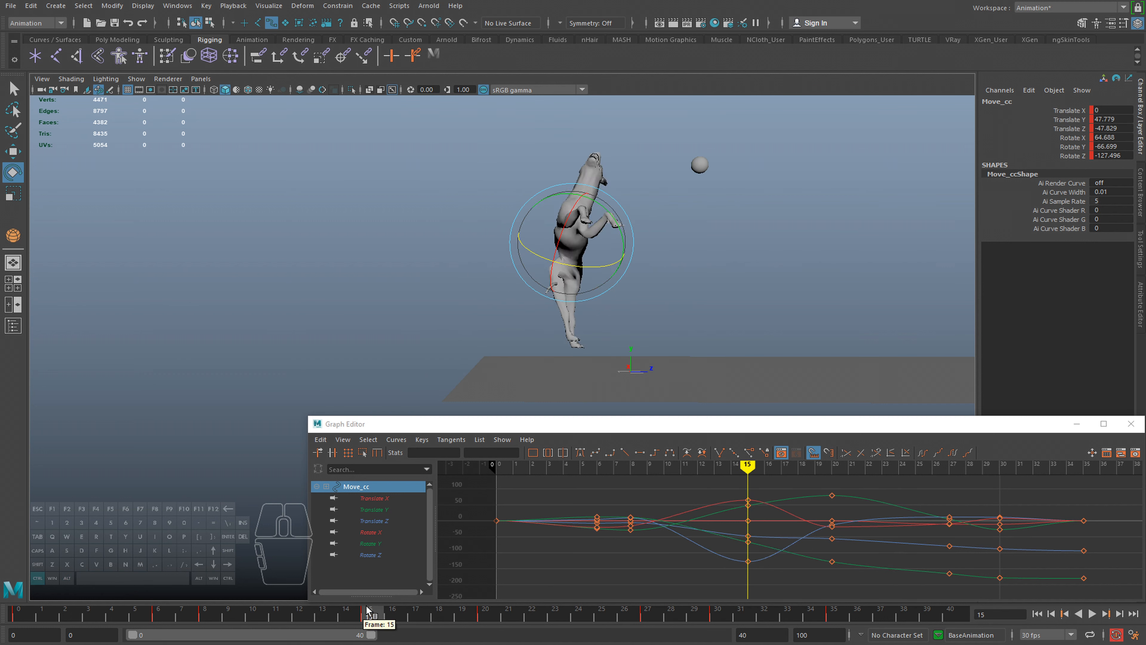
# Review the jump, and move Move_cc at frame 15 along Z to a Translate Z of about -38.51
pyautogui.hotkey('alt', 'v')
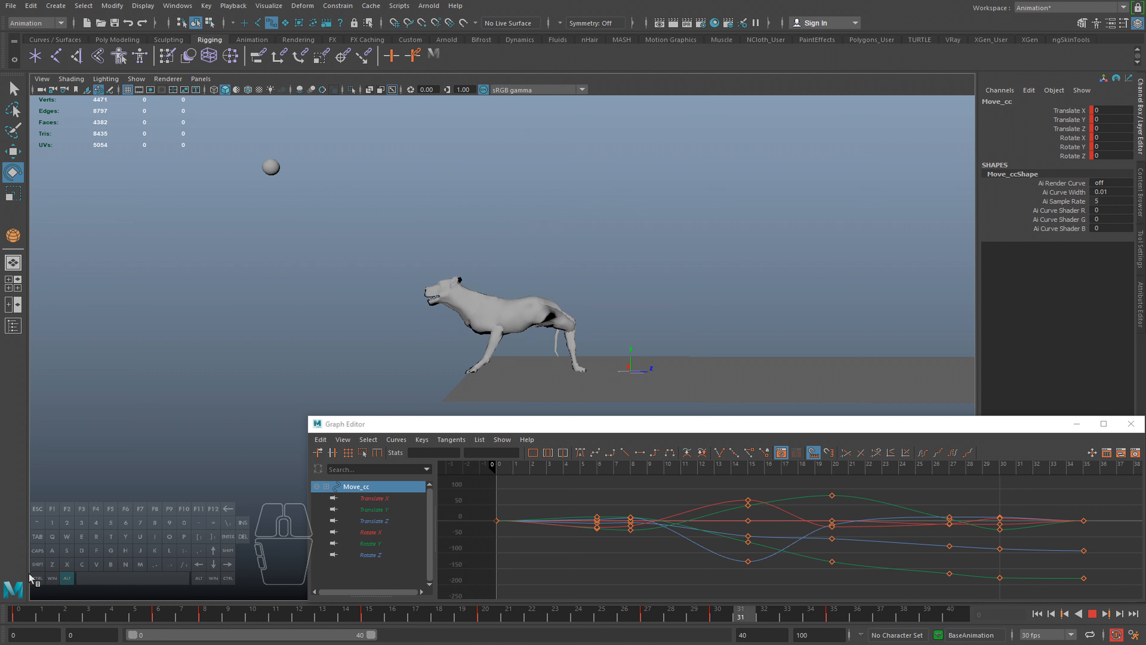
pyautogui.hotkey('alt', 'v')
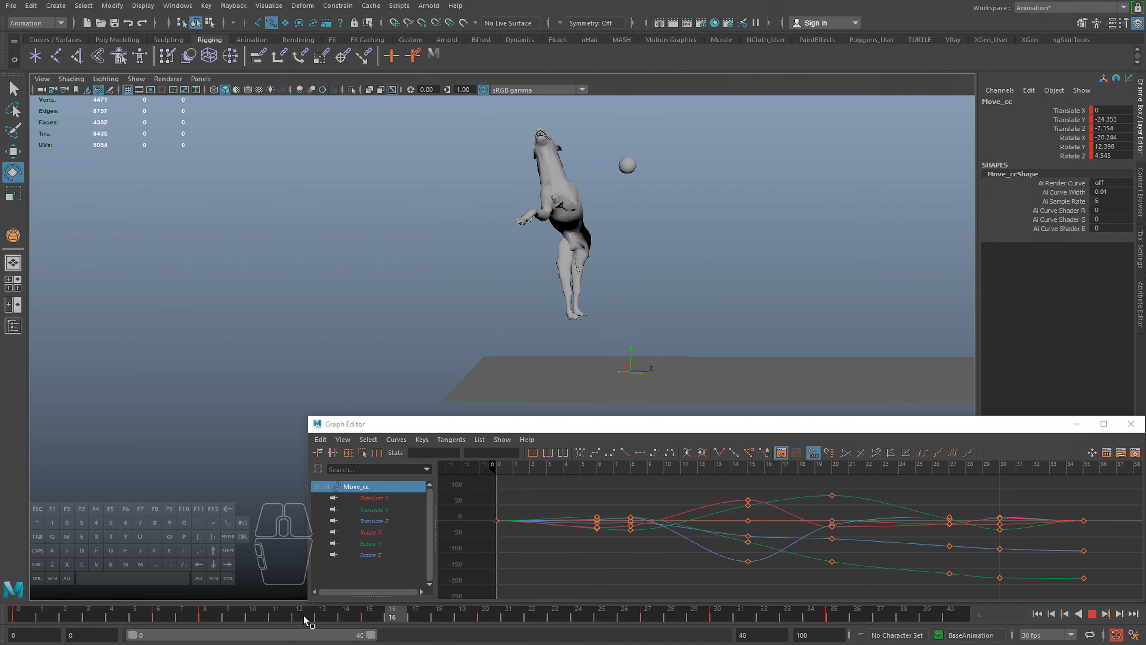
pyautogui.press('Escape')
pyautogui.hotkey('alt', 'v')
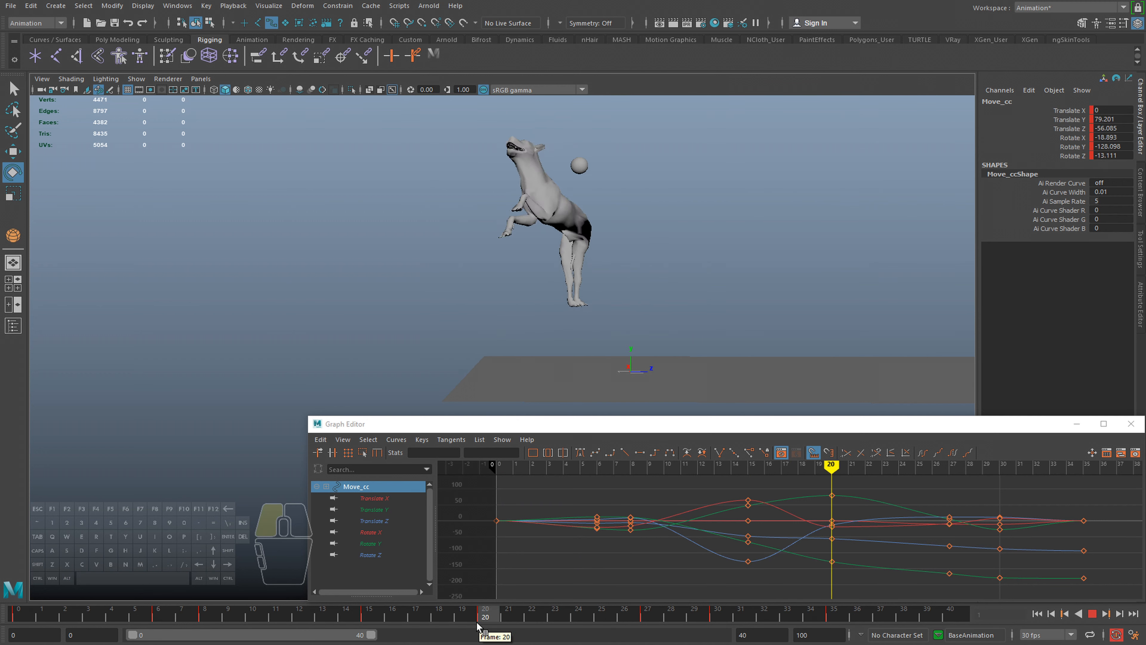
pyautogui.moveTo(243, 615); pyautogui.dragTo(370, 630)
pyautogui.press('w')
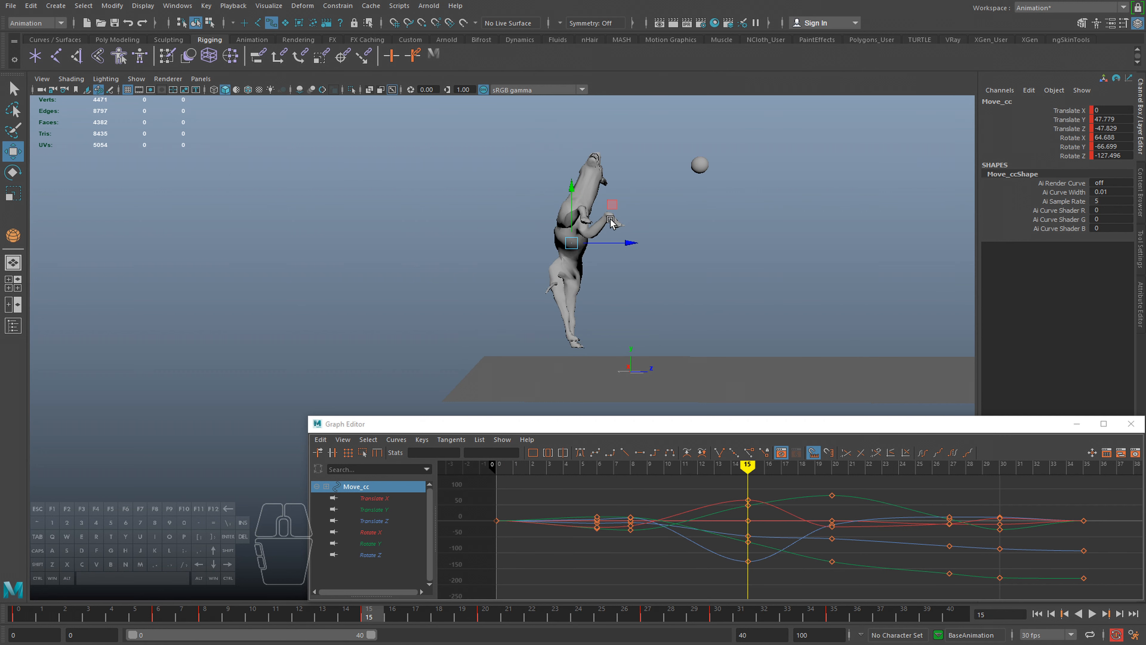
pyautogui.hotkey('alt', 'v')
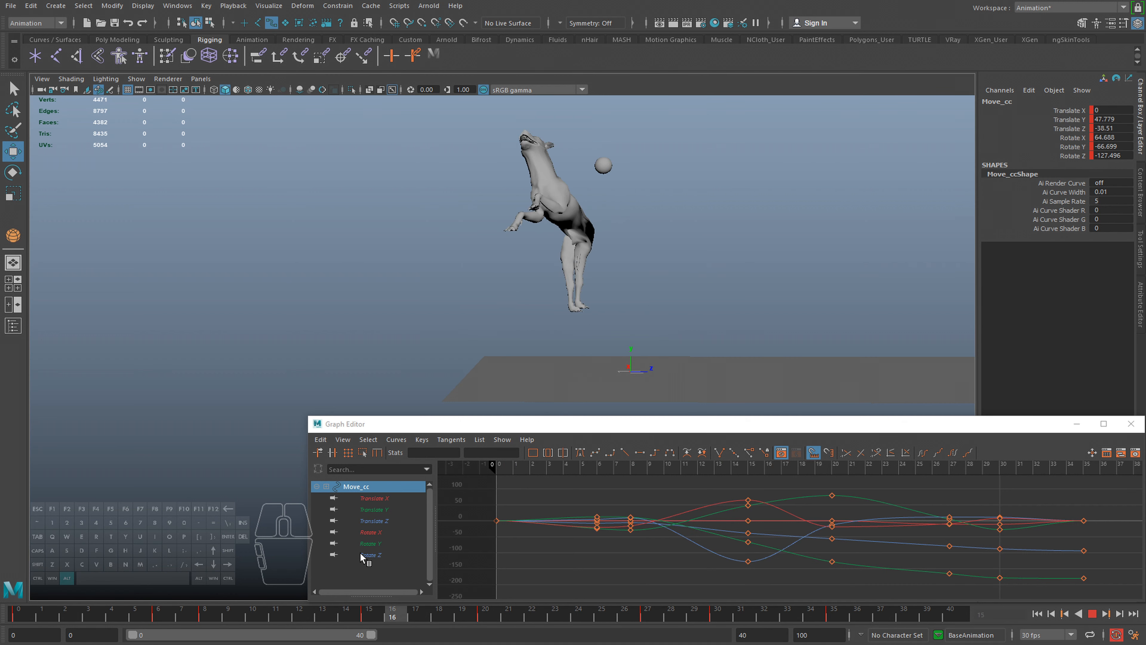
# Move Move_cc at frame 20 along Z to a Translate Z of about -42.135 and replay the jump
pyautogui.click(424, 613)
pyautogui.moveTo(424, 614); pyautogui.dragTo(487, 619)
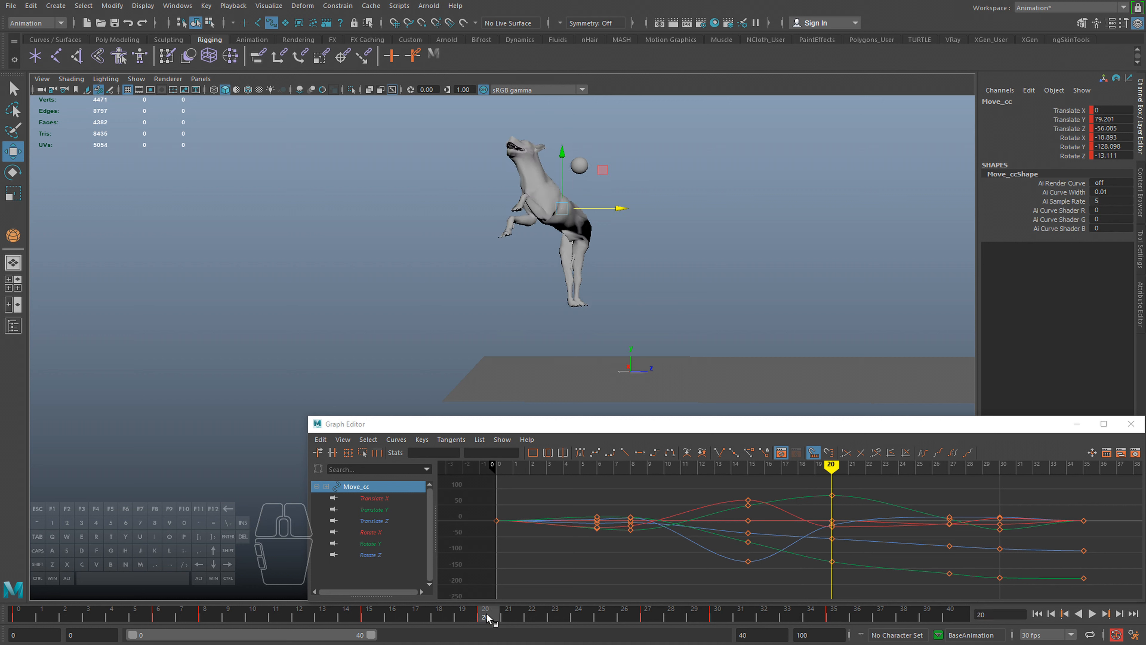
pyautogui.hotkey('alt', 'v')
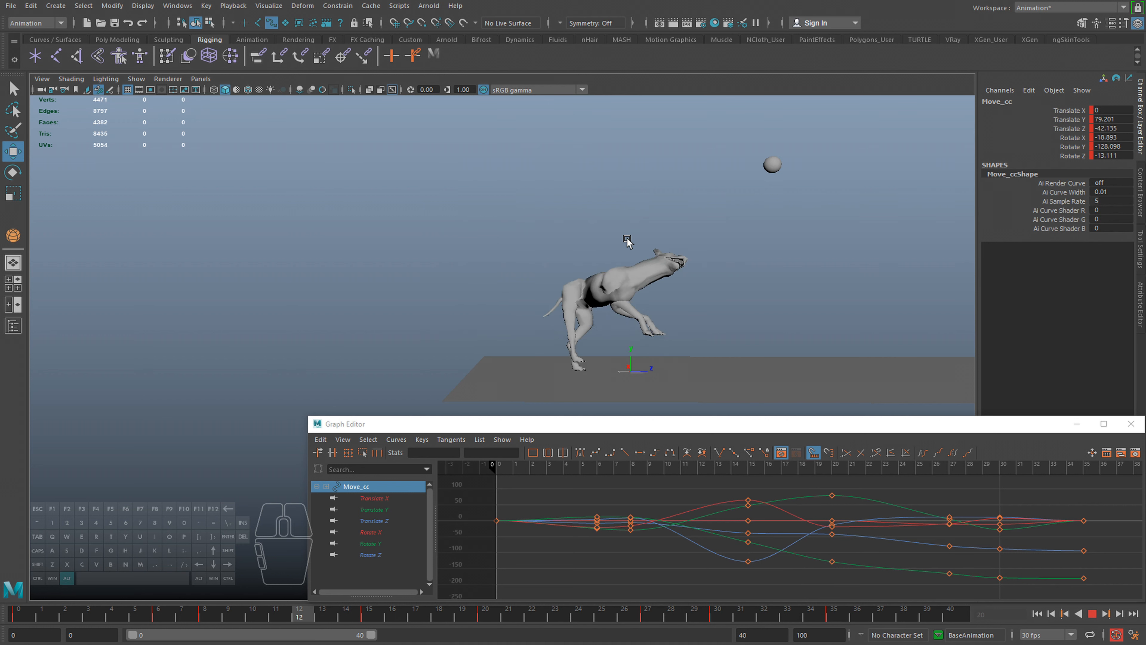
# Shift Move_cc slightly along the Z axis at frame 27 and play back the landing
pyautogui.hotkey('alt', 'v')
pyautogui.moveTo(646, 617)
pyautogui.mouseDown()
pyautogui.moveTo(696, 615)
pyautogui.moveTo(652, 617)
pyautogui.mouseUp()
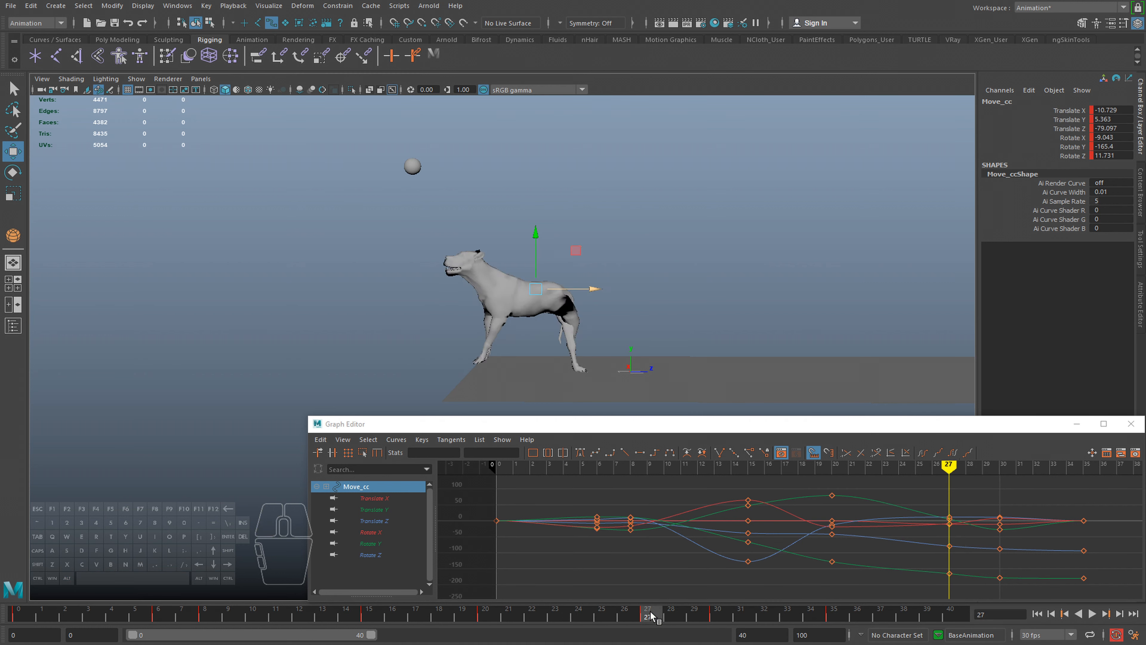
pyautogui.hotkey('alt', 'v')
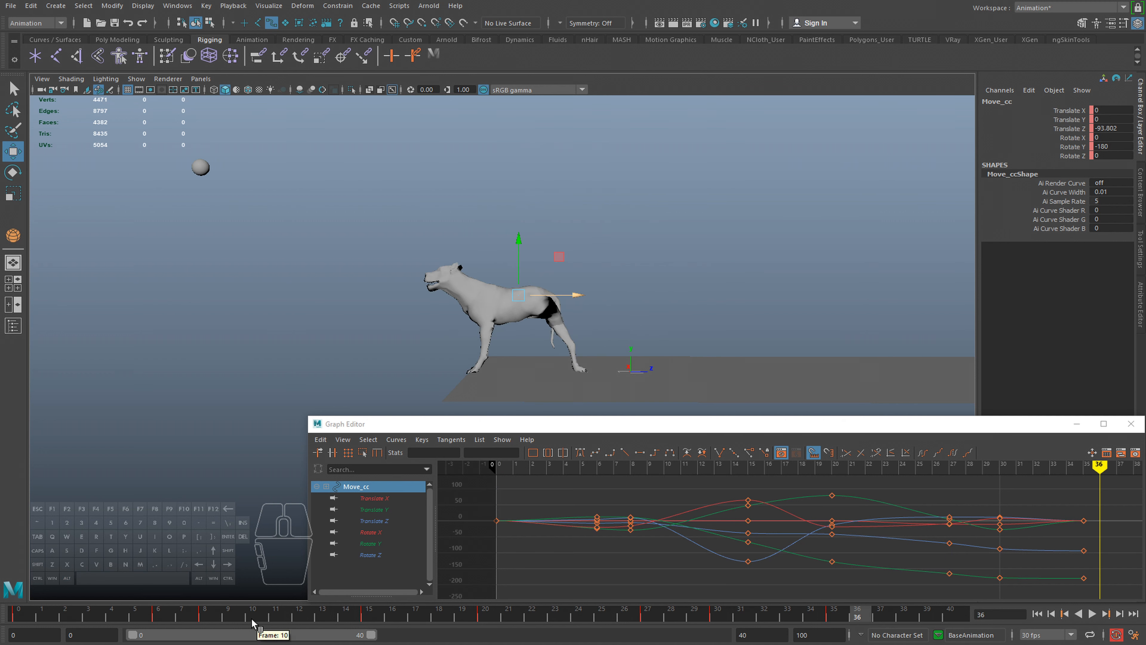
# Examine the whole jump and turn from above and from behind the animal while the animation plays
pyautogui.moveTo(252, 623)
pyautogui.mouseDown()
pyautogui.moveTo(486, 605)
pyautogui.moveTo(530, 580)
pyautogui.moveTo(607, 581)
pyautogui.mouseUp()
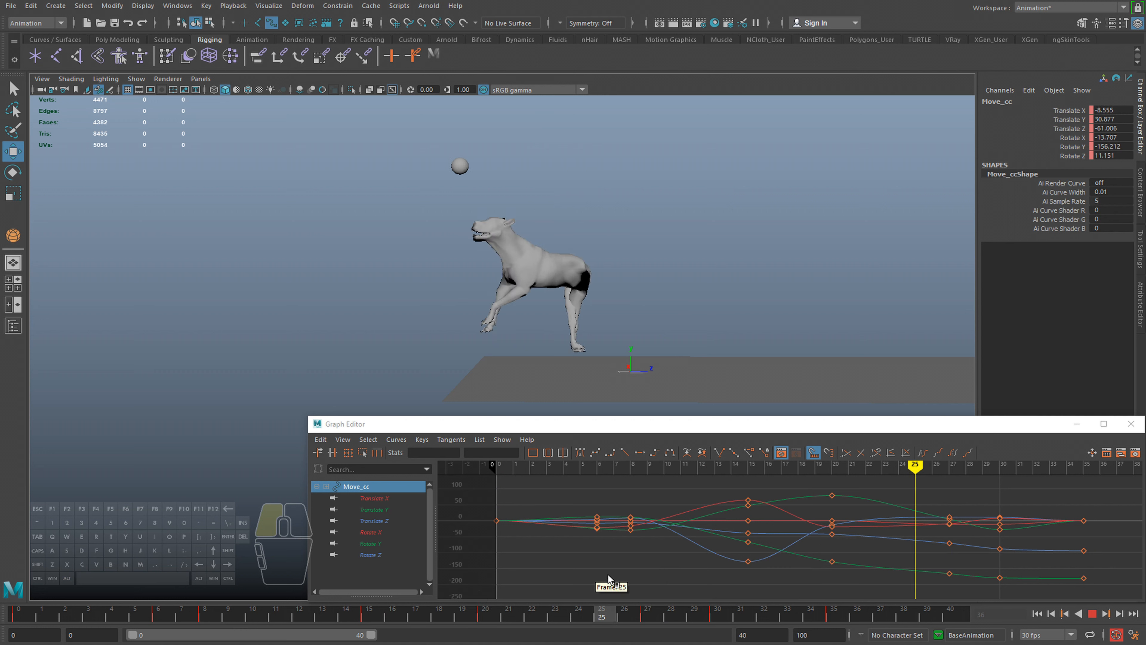
pyautogui.keyDown('alt'); pyautogui.moveTo(542, 352); pyautogui.dragTo(621, 294); pyautogui.keyUp('alt')
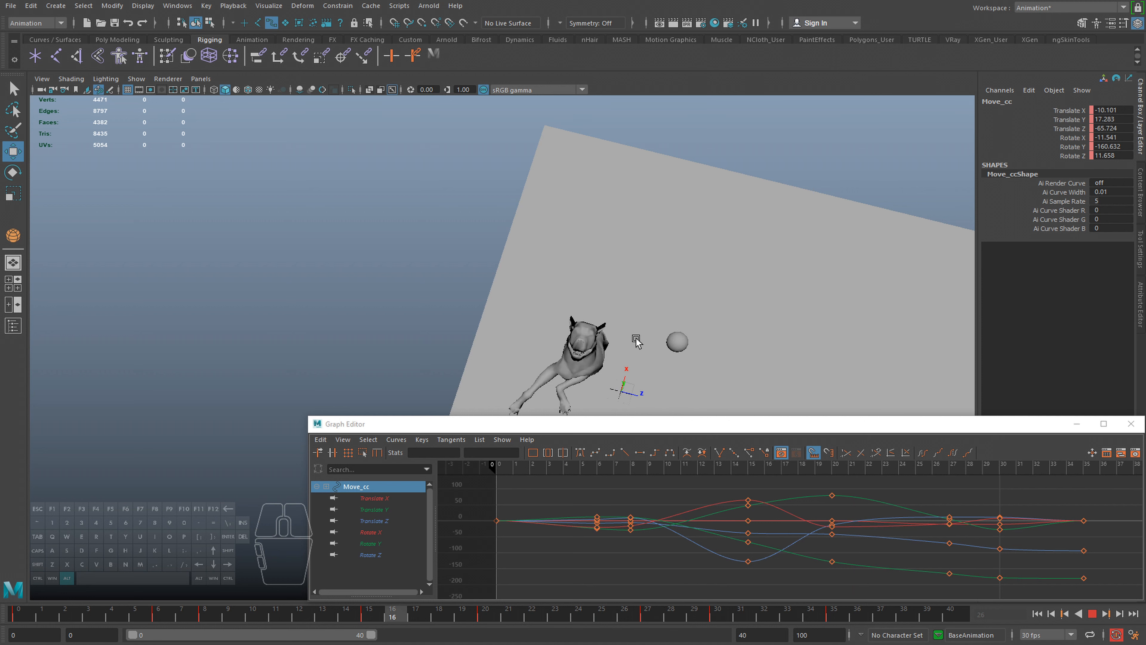
pyautogui.keyDown('alt'); pyautogui.moveTo(634, 333); pyautogui.dragTo(519, 289); pyautogui.keyUp('alt')
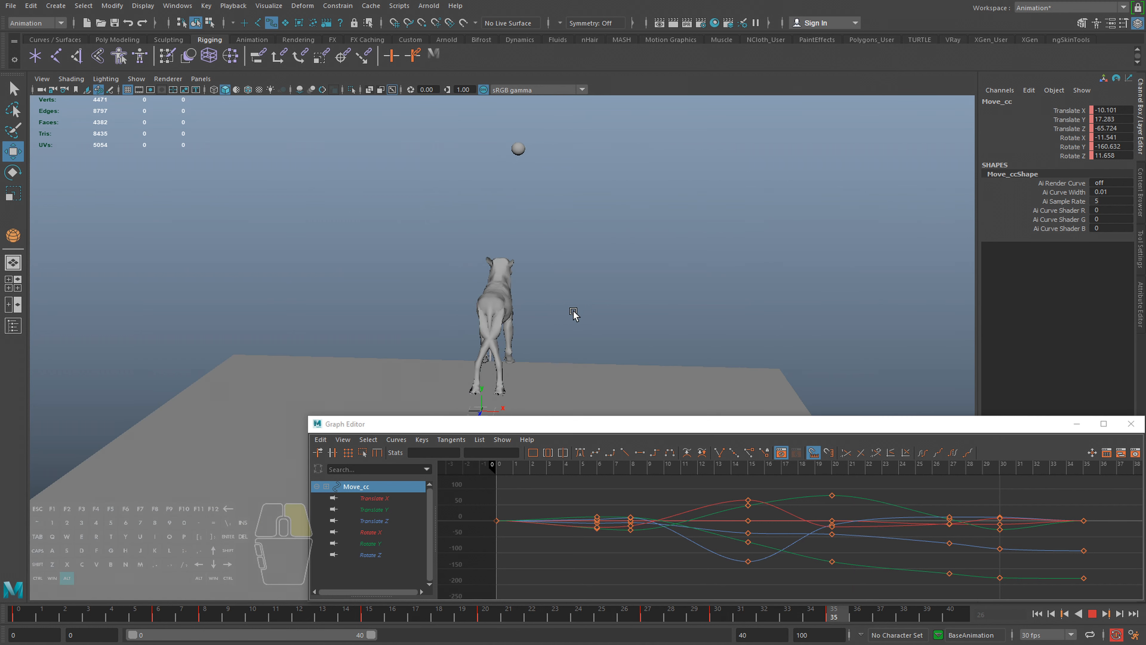
pyautogui.keyDown('alt'); pyautogui.moveTo(573, 314); pyautogui.dragTo(494, 302); pyautogui.keyUp('alt')
pyautogui.click(262, 614)
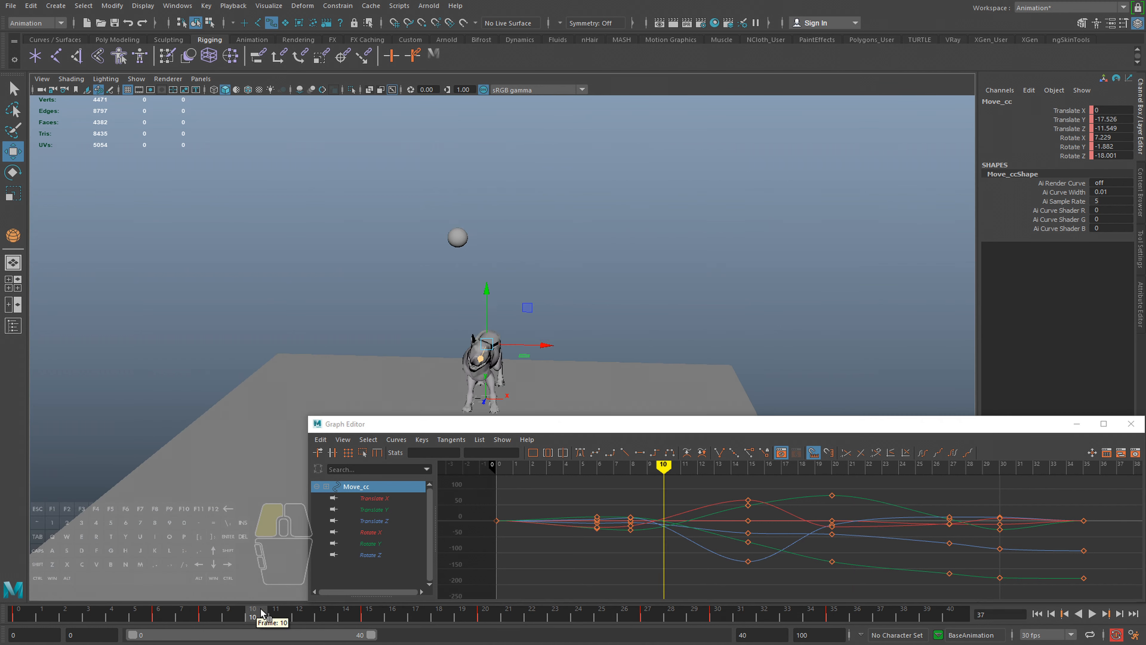
# Rotate Move_cc at frame 20 to about Rotate X -44.3, Rotate Y -144.6, Rotate Z 22.7 and replay the jump from different angles
pyautogui.moveTo(262, 614); pyautogui.dragTo(204, 614)
pyautogui.keyDown('alt'); pyautogui.moveTo(501, 280); pyautogui.dragTo(587, 282); pyautogui.keyUp('alt')
pyautogui.hotkey('alt', 'v')
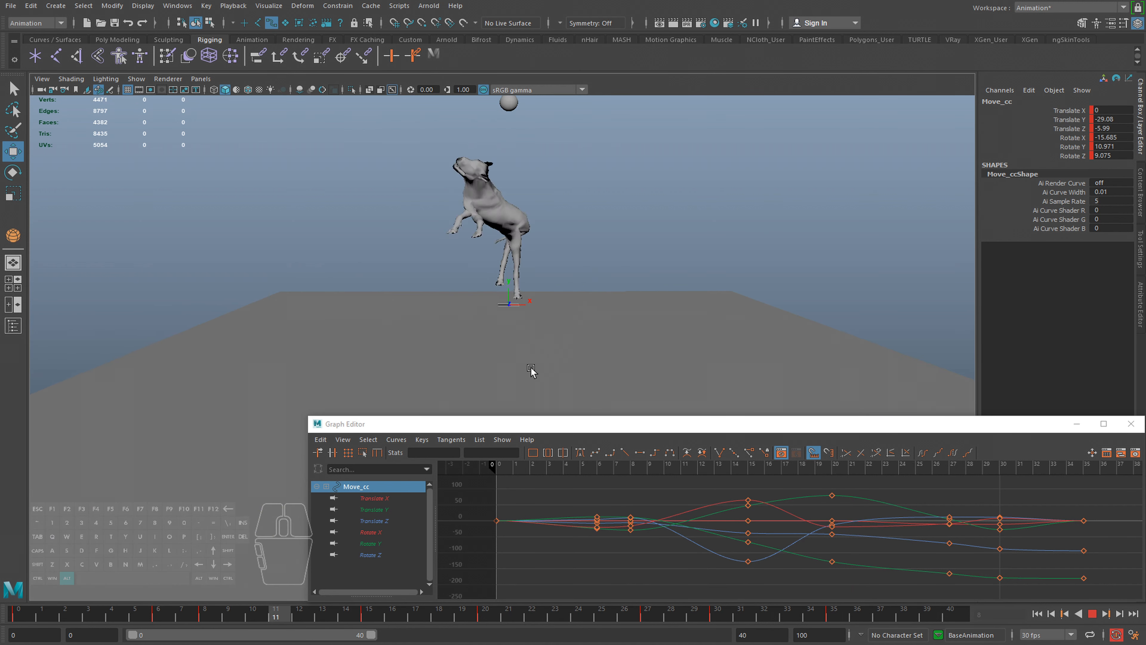
pyautogui.moveTo(281, 614); pyautogui.dragTo(497, 625)
pyautogui.moveTo(484, 220); pyautogui.dragTo(458, 205)
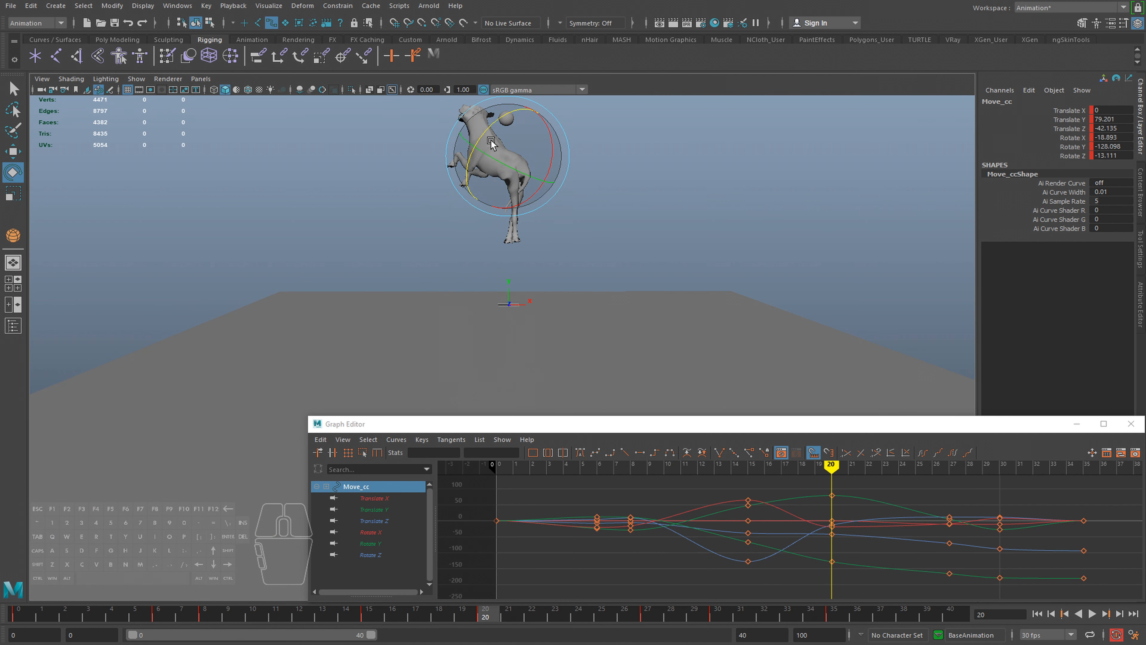
pyautogui.hotkey('alt', 'v')
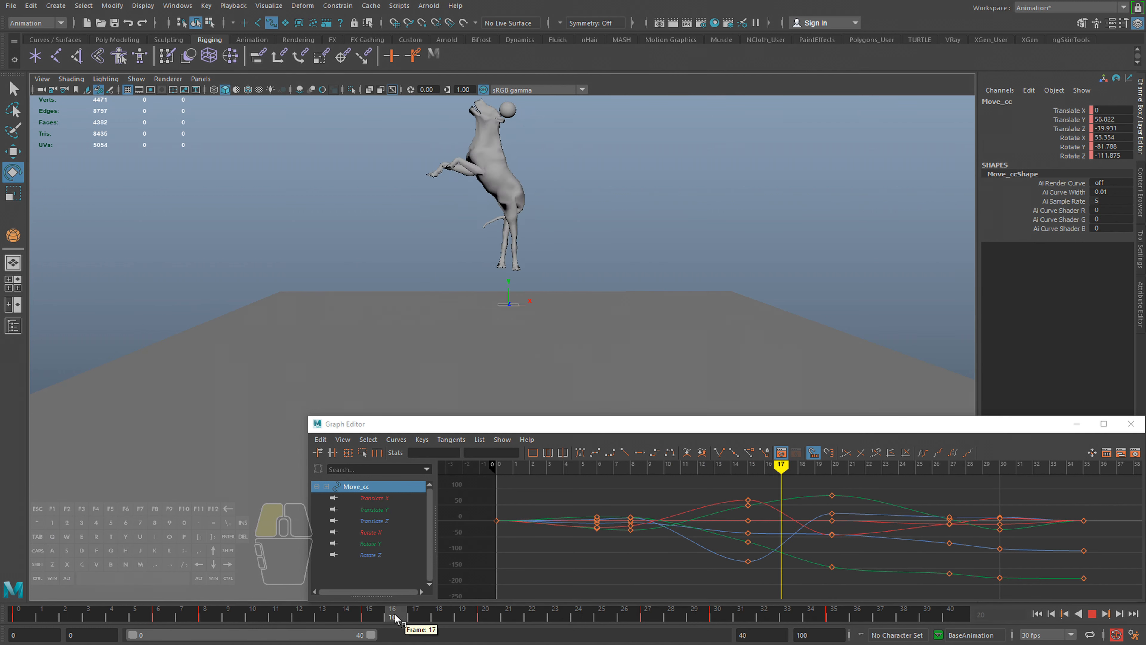
pyautogui.keyDown('alt'); pyautogui.moveTo(507, 325); pyautogui.dragTo(470, 328); pyautogui.keyUp('alt')
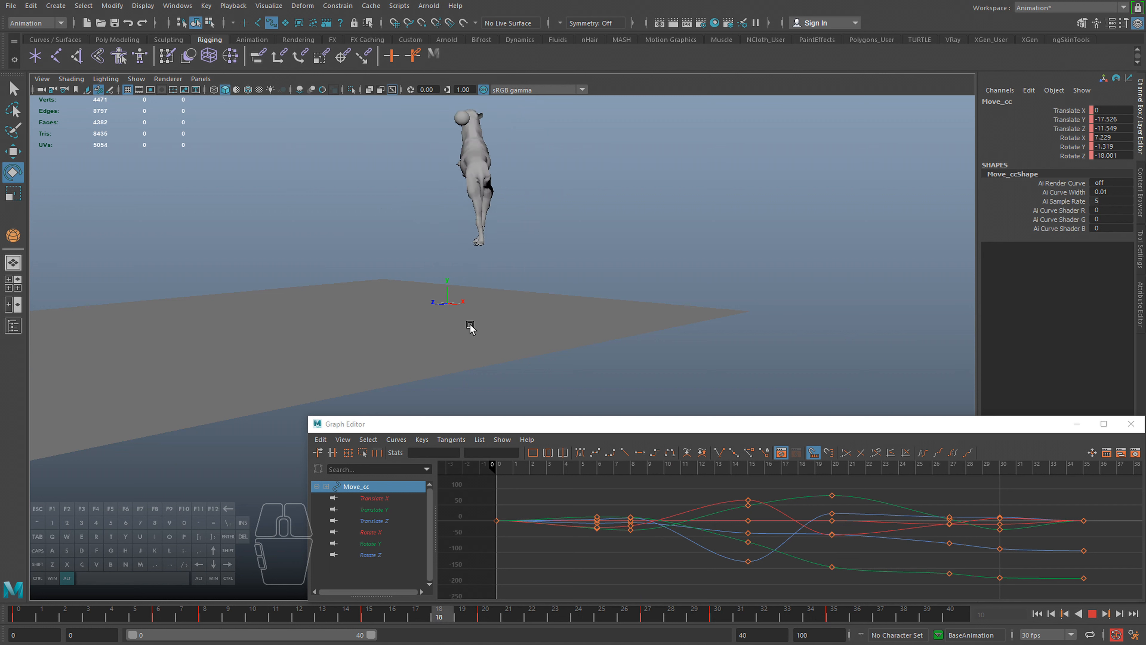
pyautogui.hotkey('alt', 'v')
# Apply the Euler Filter to all of Move_cc's animation curves and replay the jump from behind the animal
pyautogui.keyDown('alt'); pyautogui.moveTo(699, 552); pyautogui.dragTo(609, 519, button='right'); pyautogui.keyUp('alt')
pyautogui.moveTo(618, 497); pyautogui.dragTo(984, 573)
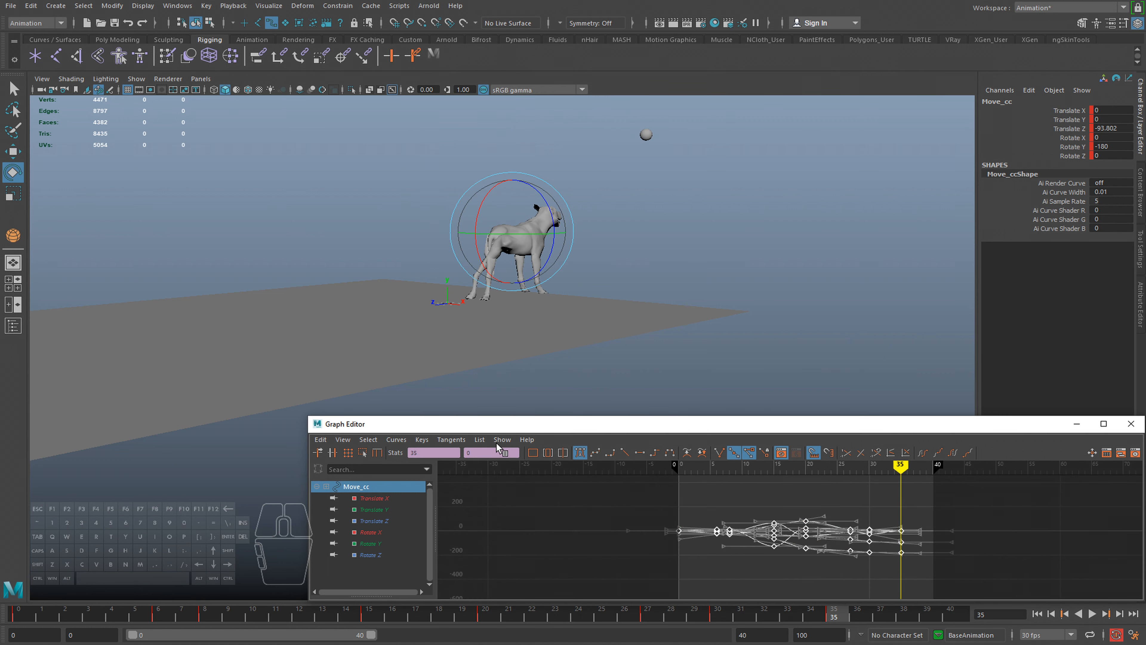
pyautogui.click(388, 441)
pyautogui.click(413, 359)
pyautogui.click(583, 516)
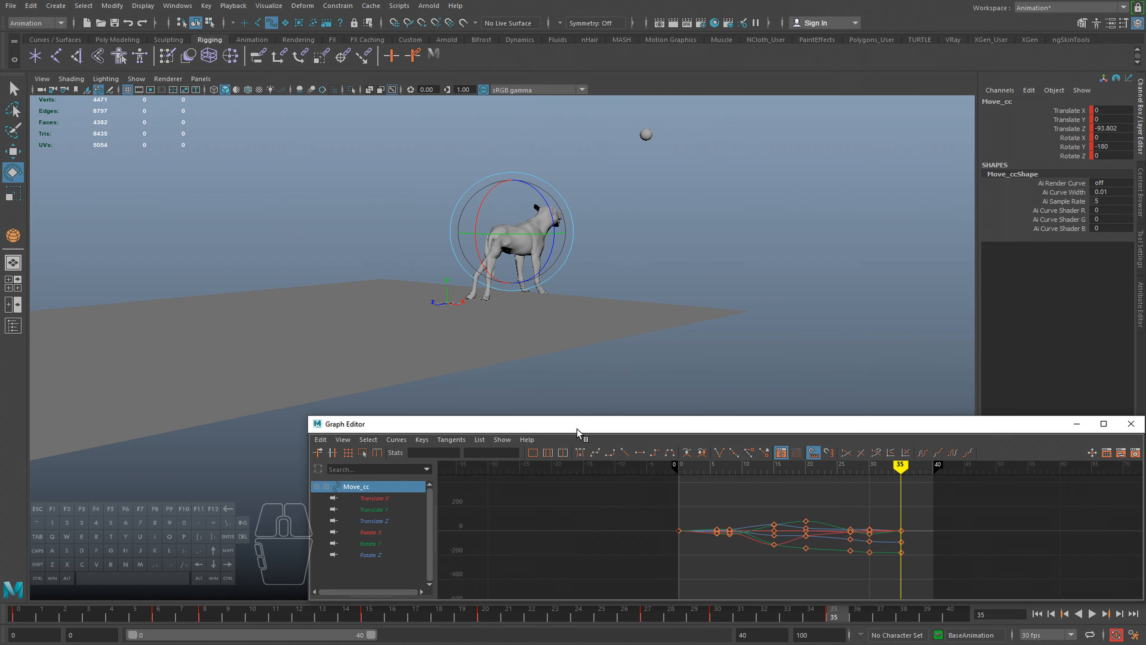
pyautogui.keyDown('alt'); pyautogui.moveTo(440, 289); pyautogui.dragTo(508, 269); pyautogui.keyUp('alt')
pyautogui.hotkey('alt', 'v')
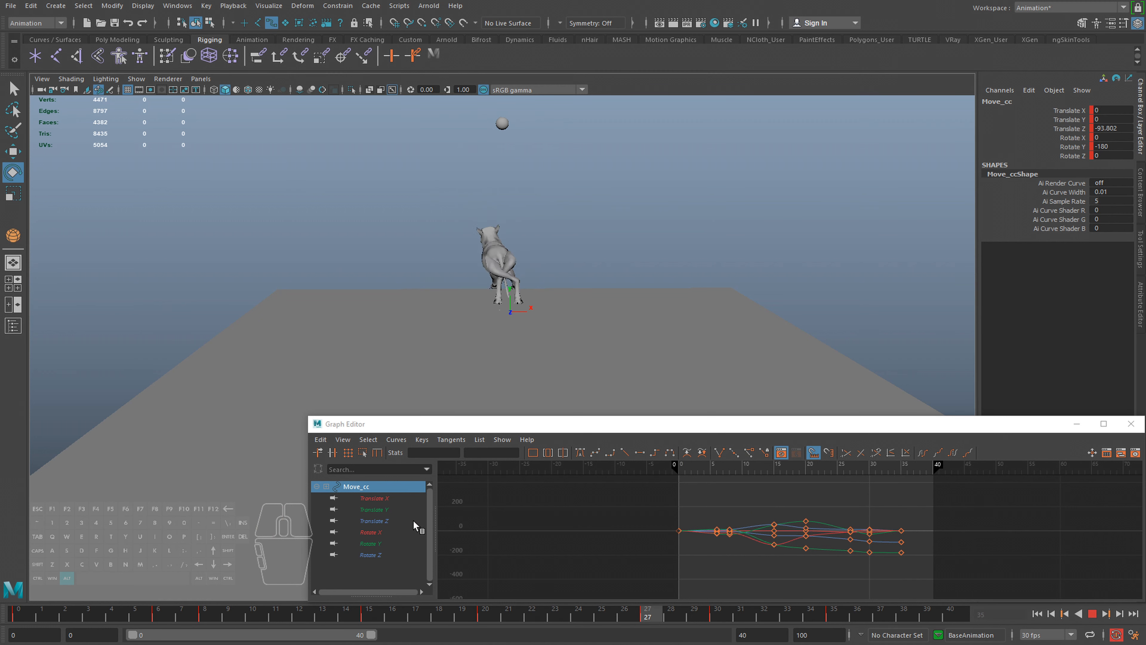
# Try a Rotate X of about -58.087 on Move_cc at frame 20 and replay the jump from behind and from the side
pyautogui.click(287, 620)
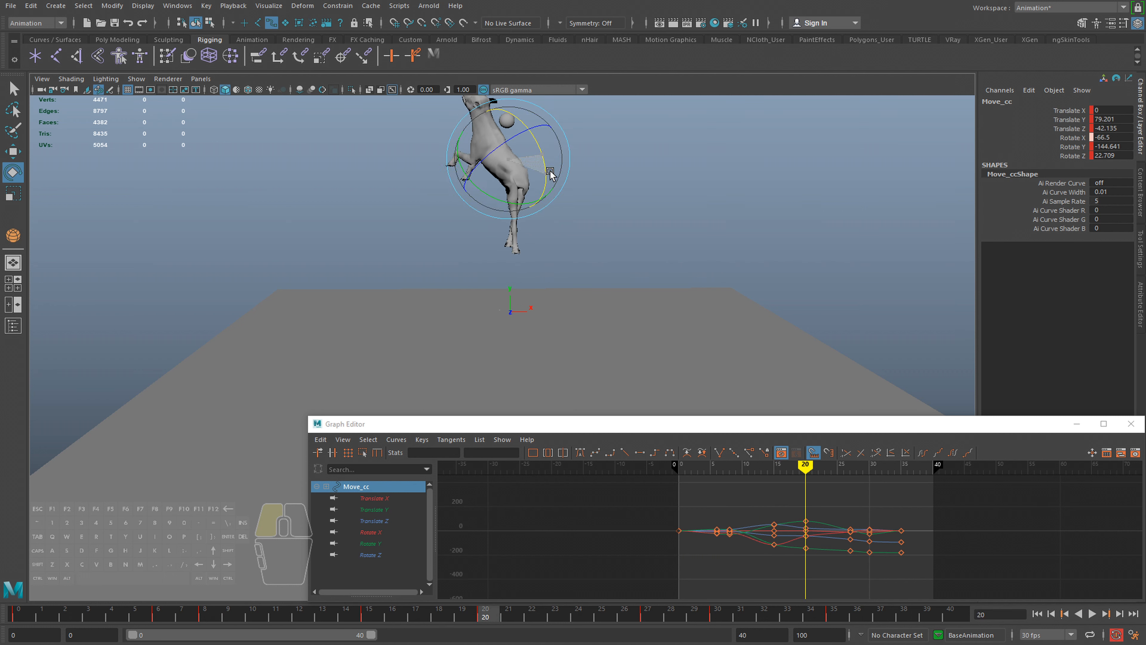
pyautogui.click(367, 618)
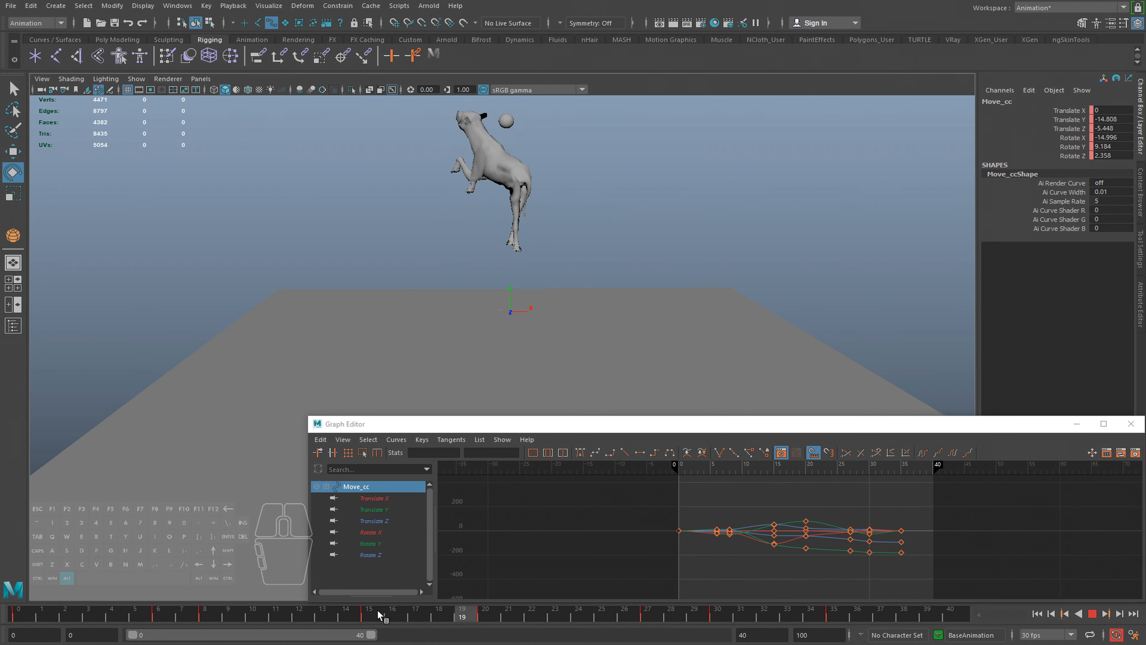
pyautogui.moveTo(301, 620); pyautogui.dragTo(367, 622)
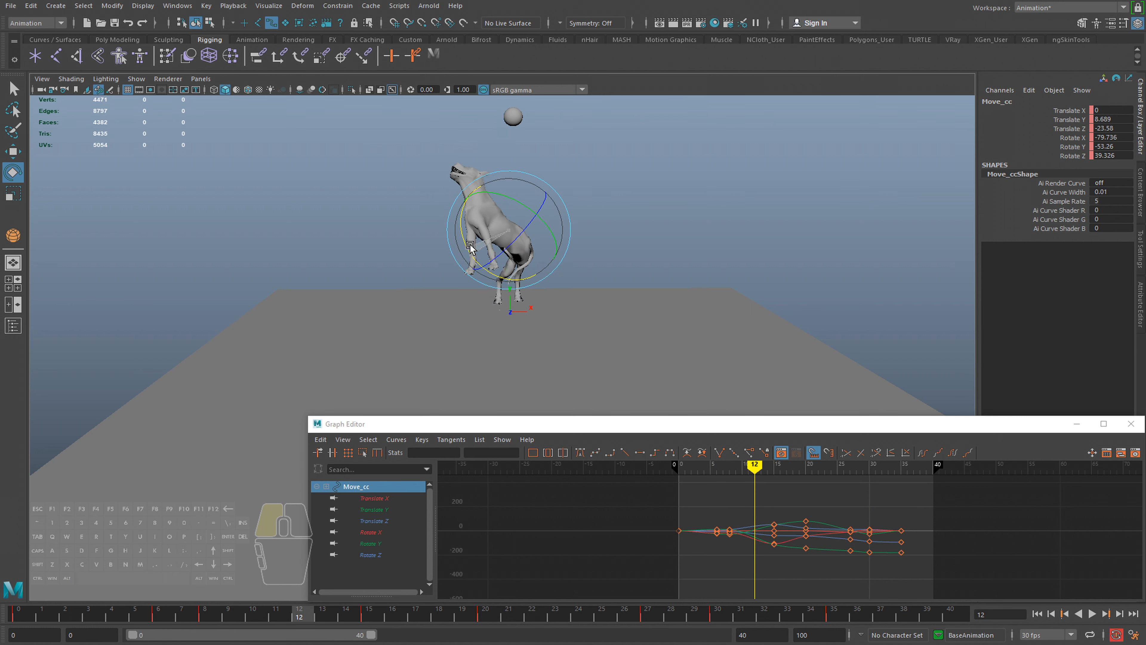
pyautogui.moveTo(330, 613); pyautogui.dragTo(174, 604)
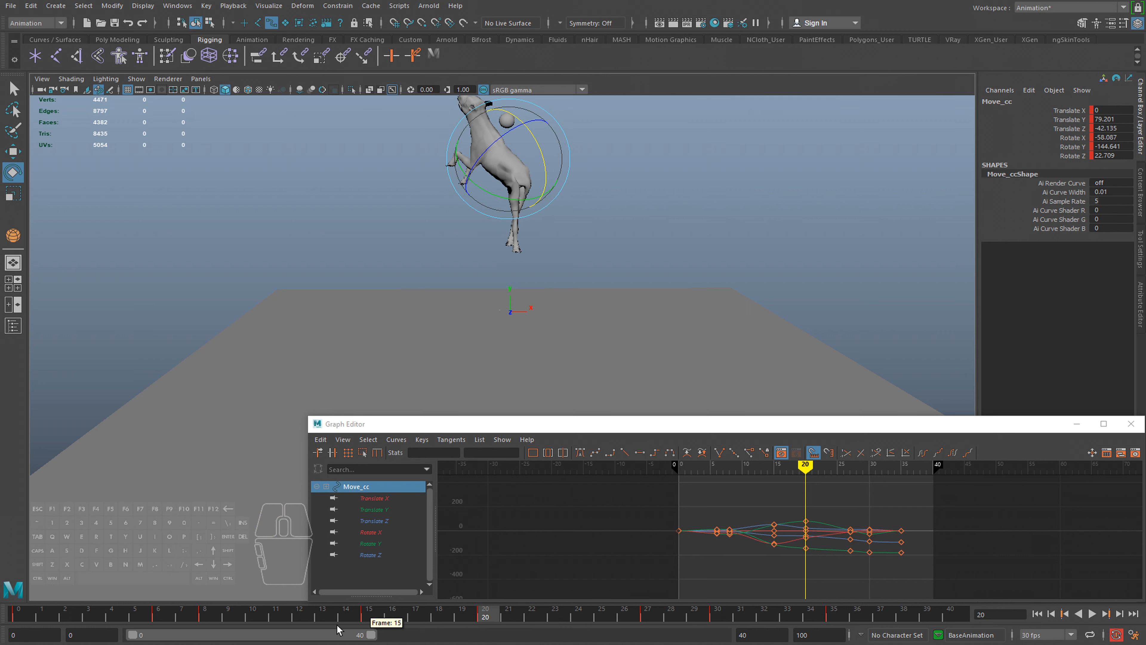
pyautogui.hotkey('alt', 'v')
pyautogui.keyDown('alt'); pyautogui.moveTo(212, 586); pyautogui.dragTo(645, 313); pyautogui.keyUp('alt')
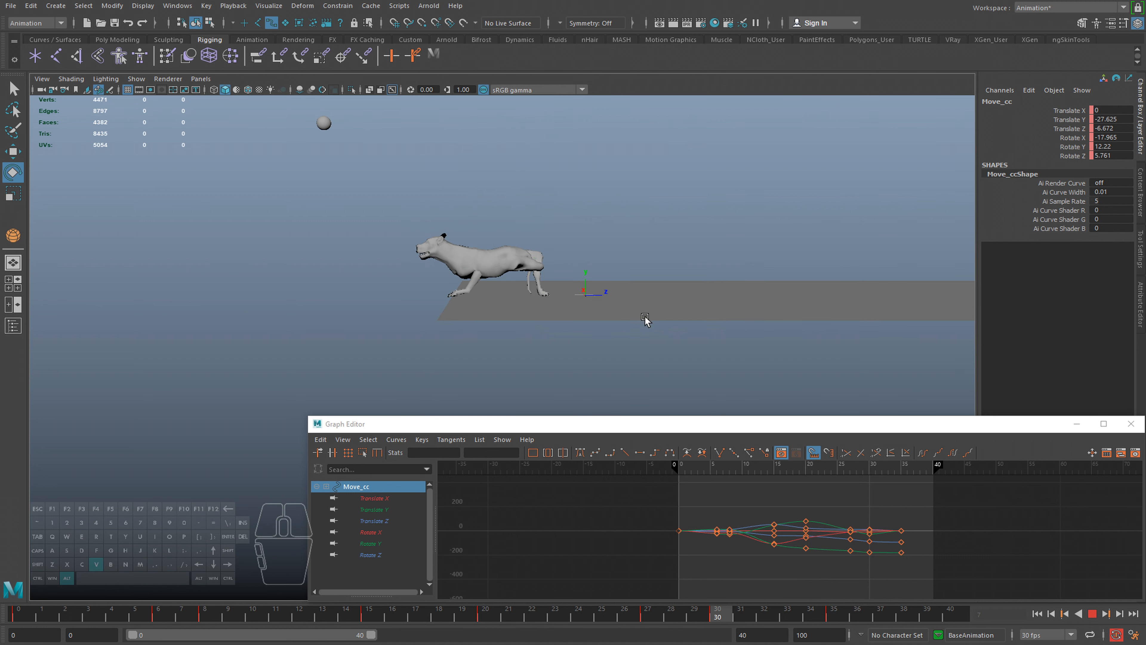
# Undo the recent Move_cc edits back past the Euler Filter and the frame 20 rotation, ending on the frame 20 key
pyautogui.hotkey('alt', 'v')
pyautogui.moveTo(497, 612); pyautogui.dragTo(381, 612)
pyautogui.hotkey('ctrl', 'z')
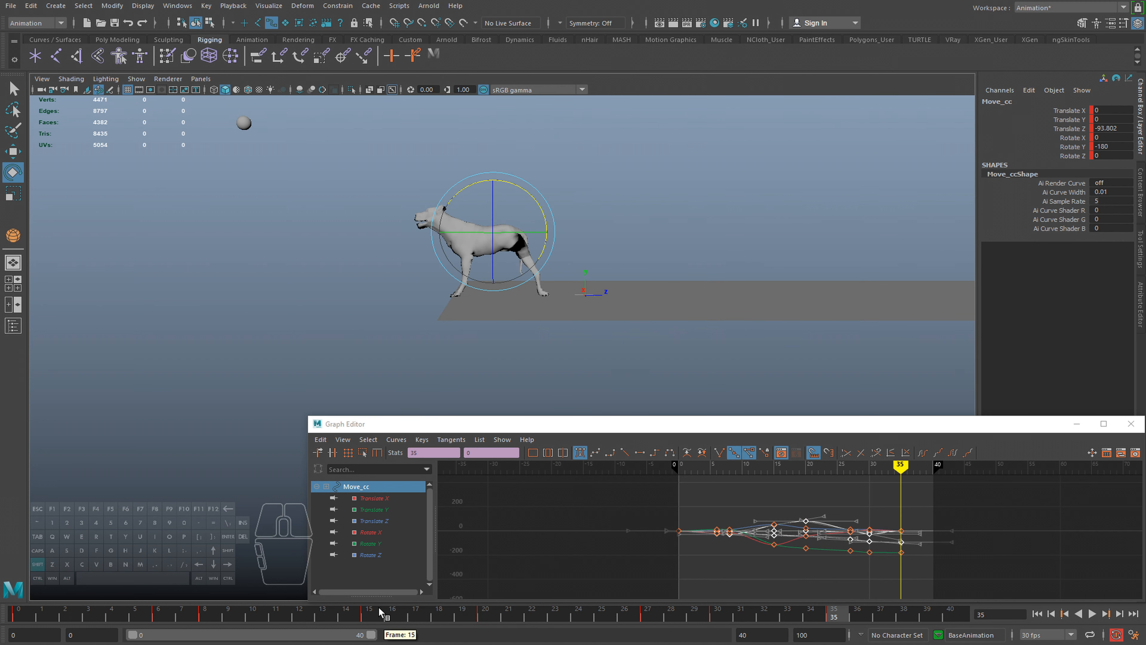
pyautogui.click(380, 613)
pyautogui.hotkey('alt', 'v')
pyautogui.hotkey('alt', 'v')
pyautogui.hotkey('ctrl', 'z')
pyautogui.hotkey('ctrl', 'z')
pyautogui.hotkey('ctrl', 'z')
pyautogui.hotkey('ctrl', 'z')
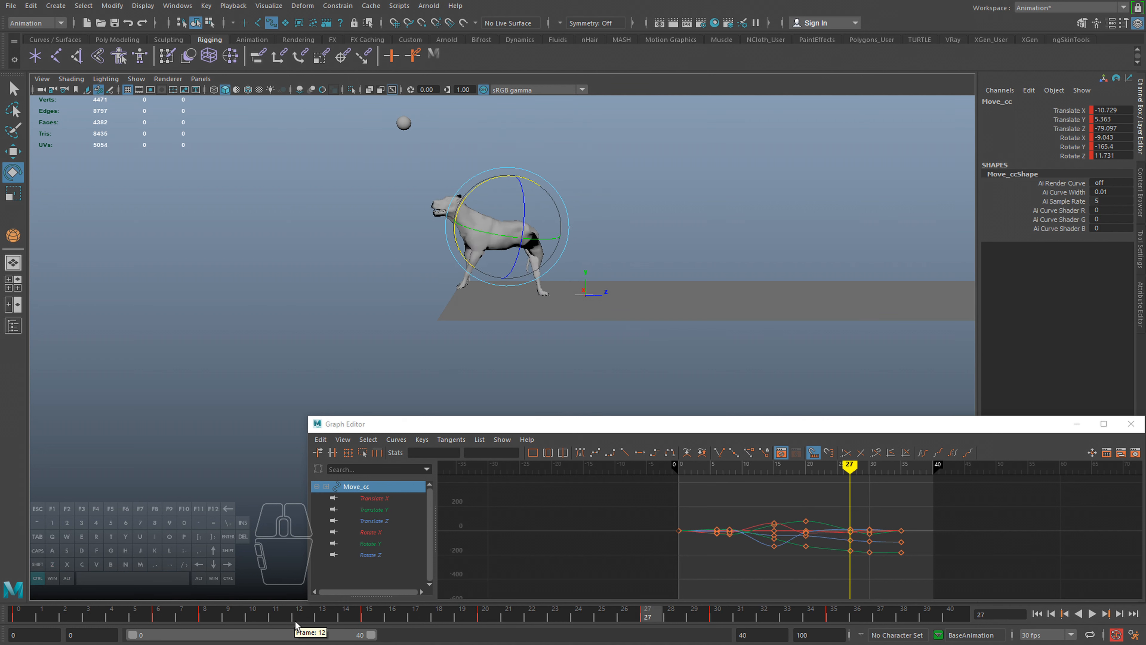
pyautogui.press(',')
pyautogui.press(',')
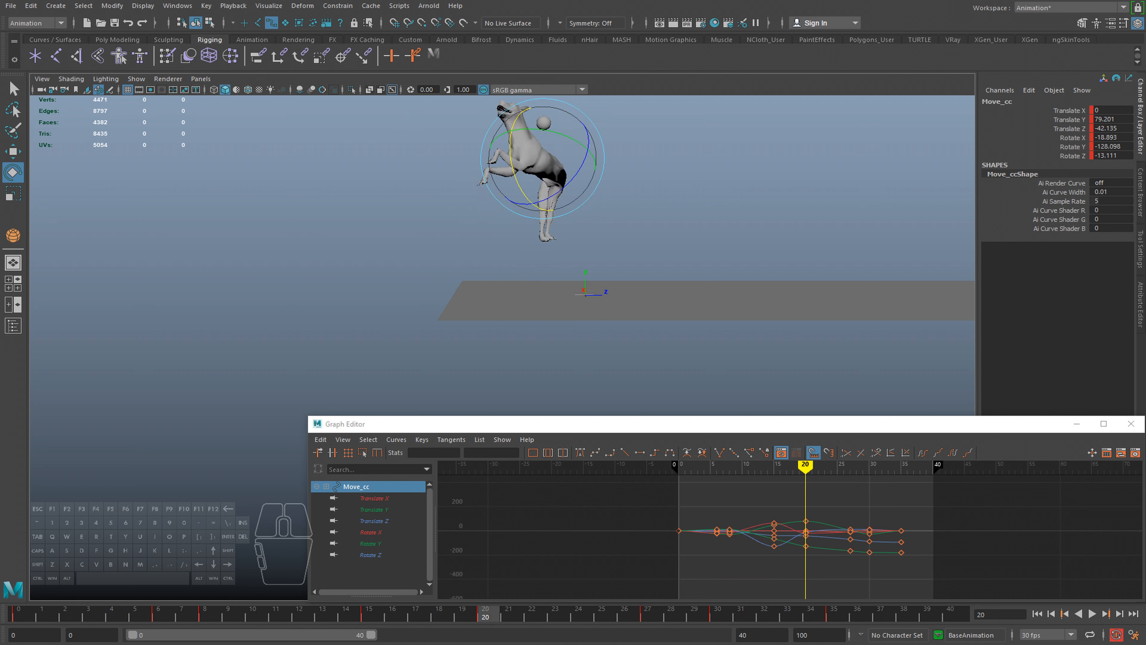
# Replay the unfiltered jump and turn from the side and from behind the animal
pyautogui.hotkey('alt', 'v')
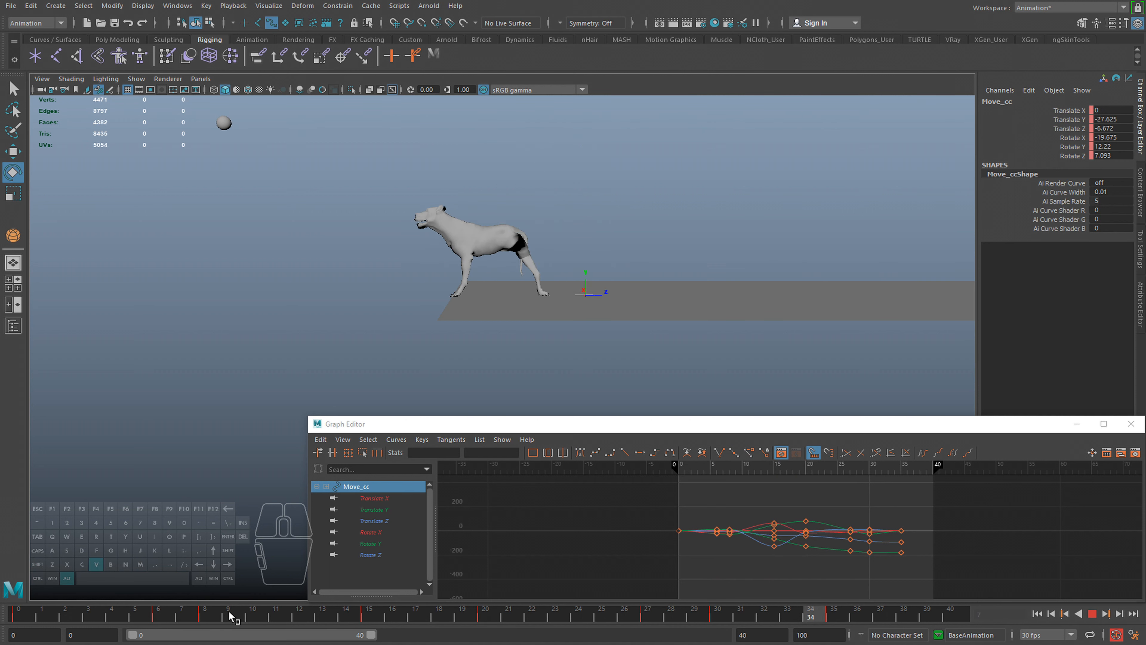
pyautogui.click(228, 615)
pyautogui.keyDown('alt'); pyautogui.moveTo(532, 363); pyautogui.dragTo(459, 385); pyautogui.keyUp('alt')
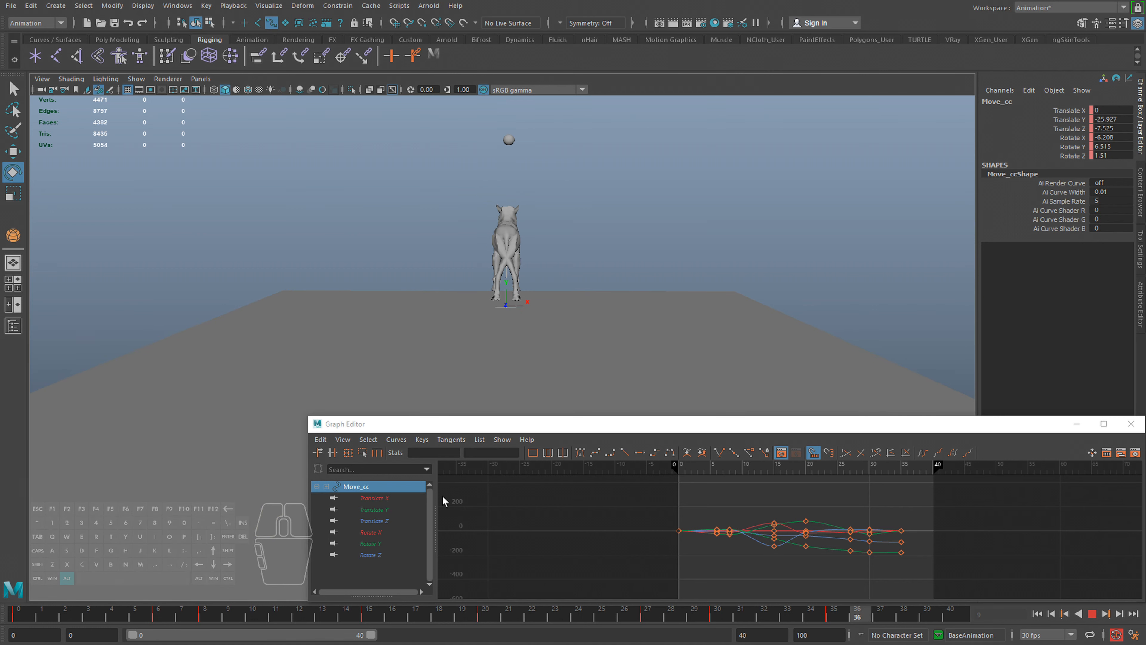
pyautogui.hotkey('alt', 'v')
pyautogui.click(324, 615)
pyautogui.hotkey('alt', 'v')
pyautogui.hotkey('alt', 'v')
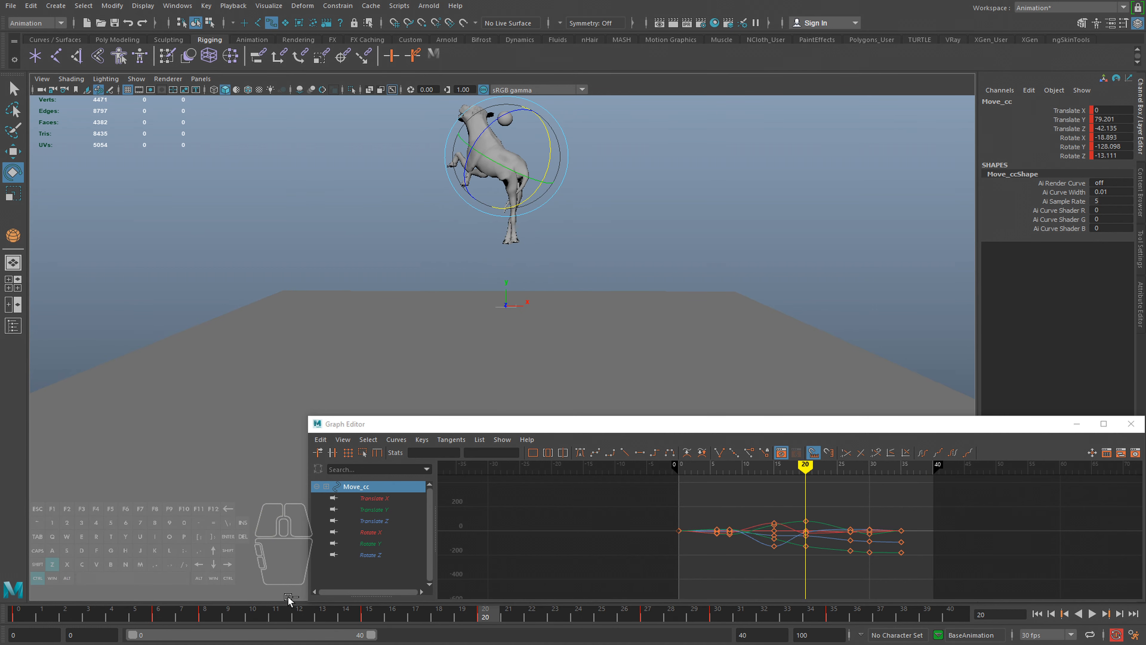
# Redo the undone Move_cc edits through the frame 20 rotation and the Euler Filter
pyautogui.hotkey('ctrl', 'z')
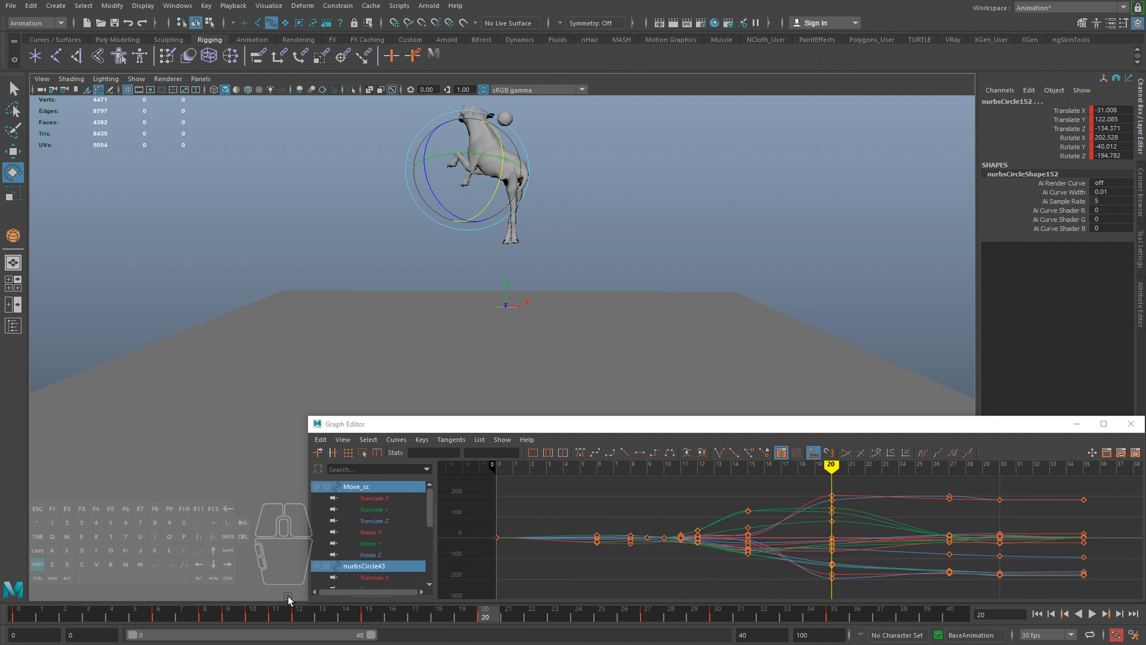
pyautogui.hotkey('shift', 'z')
pyautogui.hotkey('shift', 'z')
pyautogui.hotkey('shift', 'z')
pyautogui.hotkey('shift', 'z')
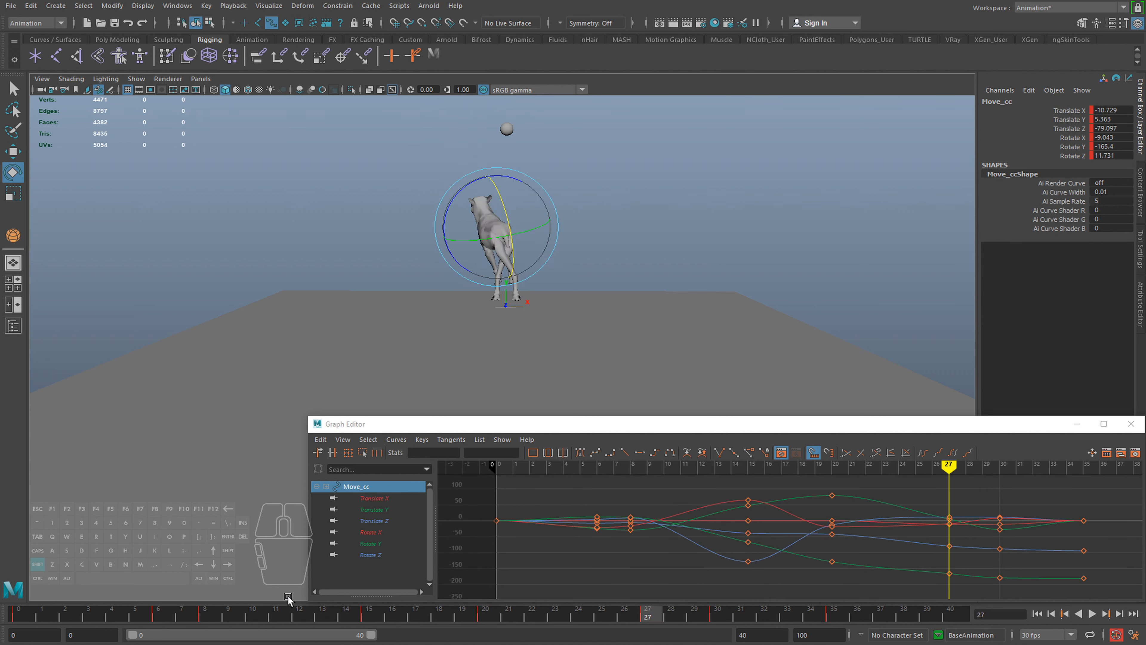
pyautogui.hotkey('shift', 'z')
pyautogui.hotkey('shift', 'z')
pyautogui.hotkey('shift', 'z')
pyautogui.hotkey('shift', 'z')
pyautogui.hotkey('shift', 'z')
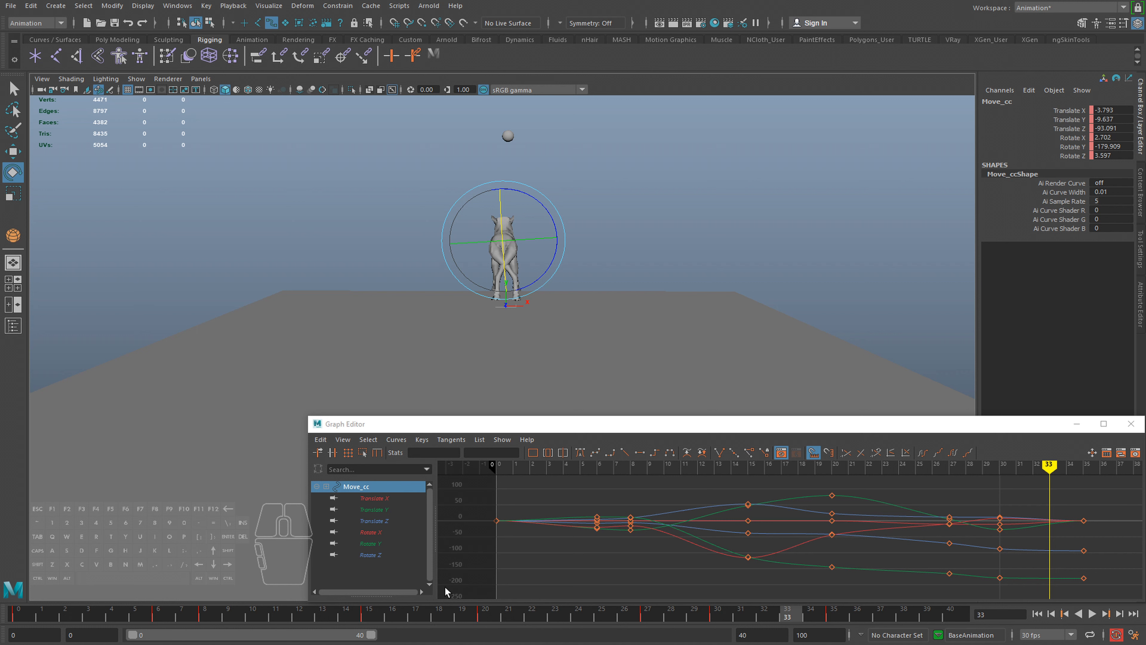
pyautogui.hotkey('shift', 'z')
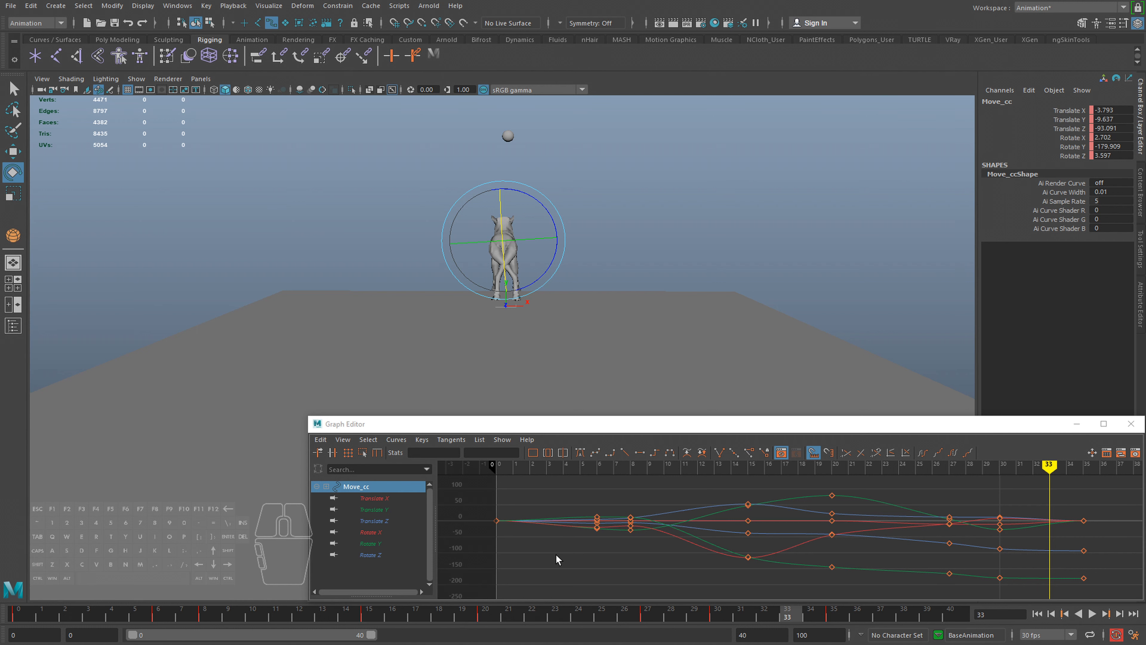
# Try rotating Move_cc at frame 15 to Rotate X -163.84, Rotate Y -100.142, Rotate Z 102.622, replay from the side, and undo the rotation
pyautogui.moveTo(169, 608); pyautogui.dragTo(390, 614)
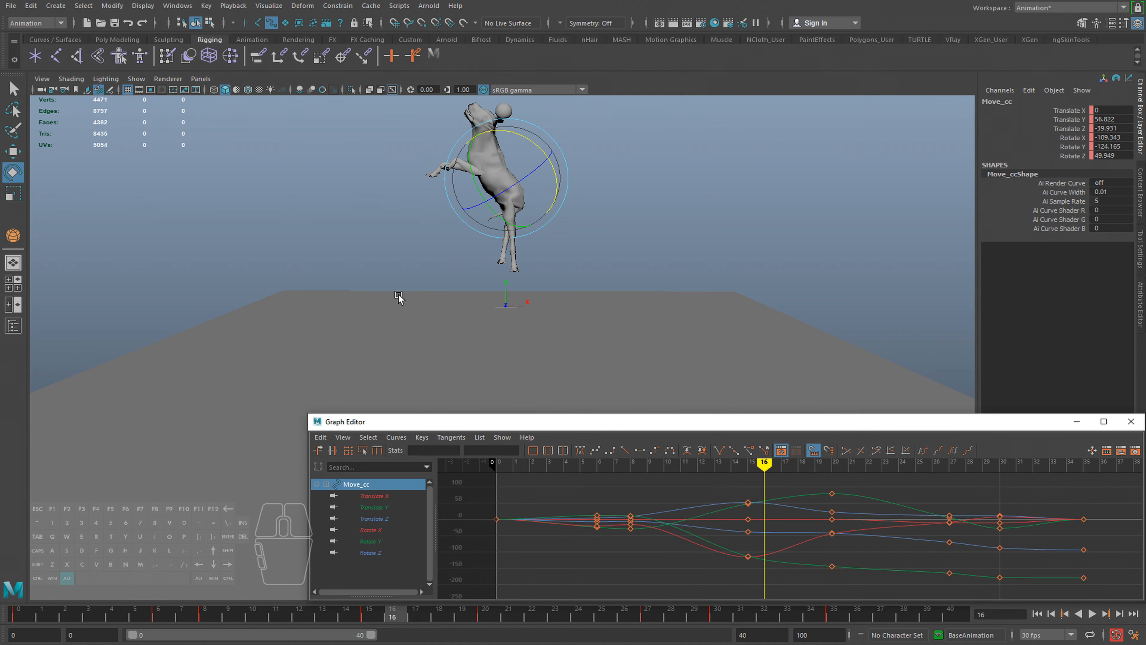
pyautogui.keyDown('alt'); pyautogui.moveTo(398, 295); pyautogui.dragTo(549, 311); pyautogui.keyUp('alt')
pyautogui.hotkey('alt', 'v')
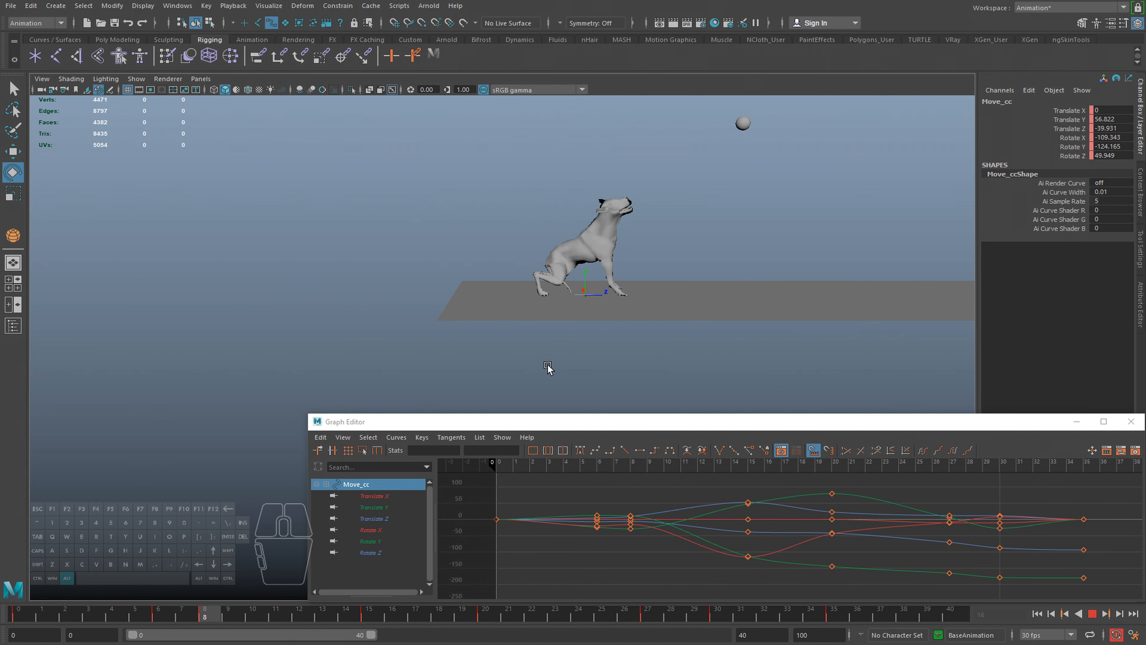
pyautogui.click(371, 617)
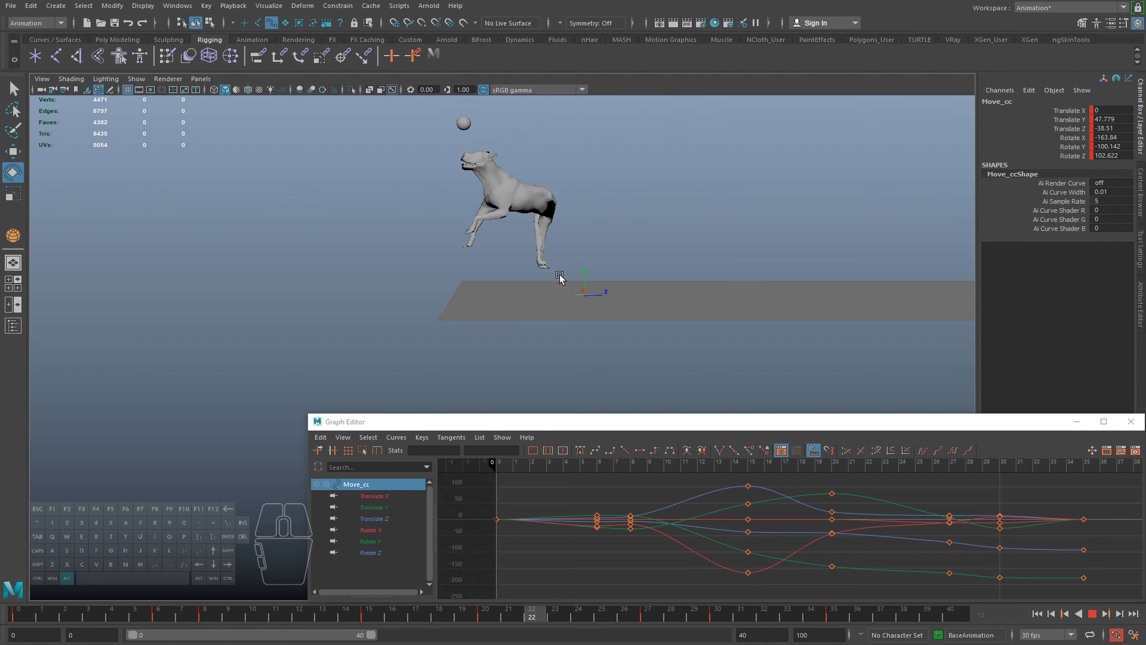
pyautogui.hotkey('ctrl', 'z')
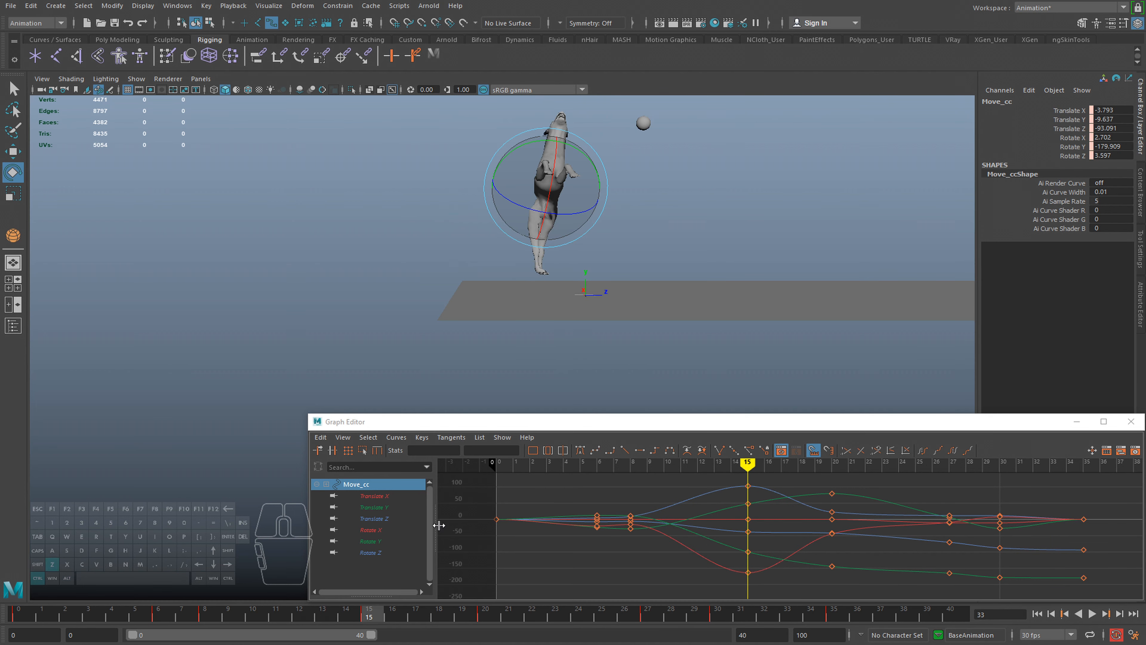
pyautogui.hotkey('ctrl', 'z')
# Rotate Move_cc at frame 20 to about Rotate X -32.005, Rotate Y -133.504, Rotate Z 4.135 and replay the jump
pyautogui.moveTo(398, 605); pyautogui.dragTo(485, 614)
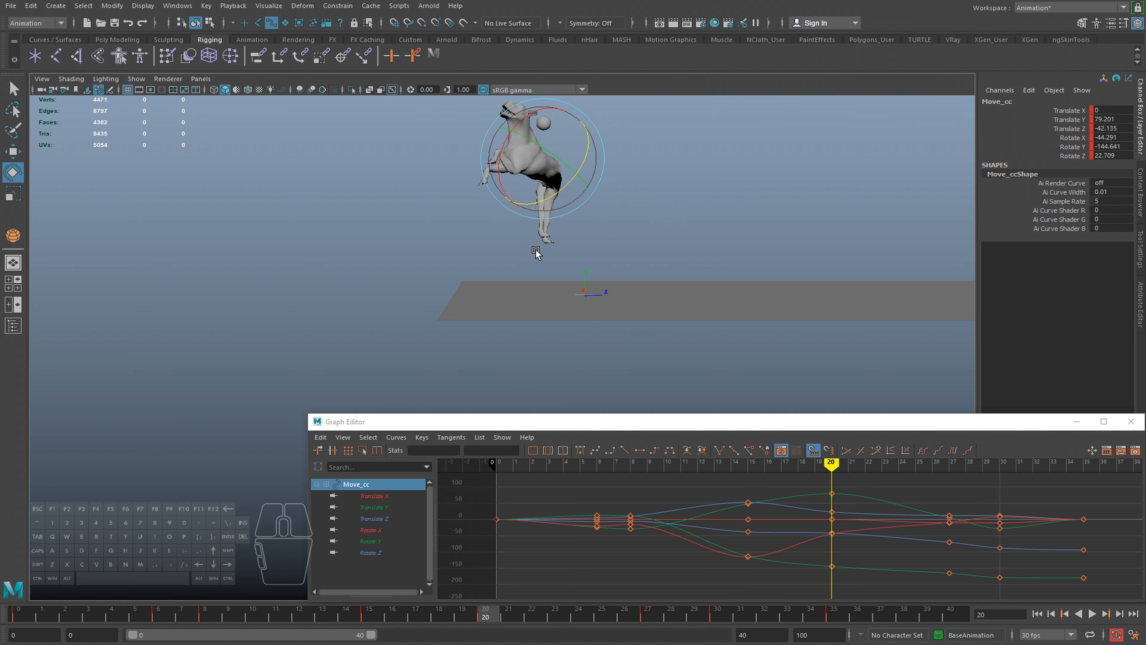
pyautogui.hotkey('alt', 'v')
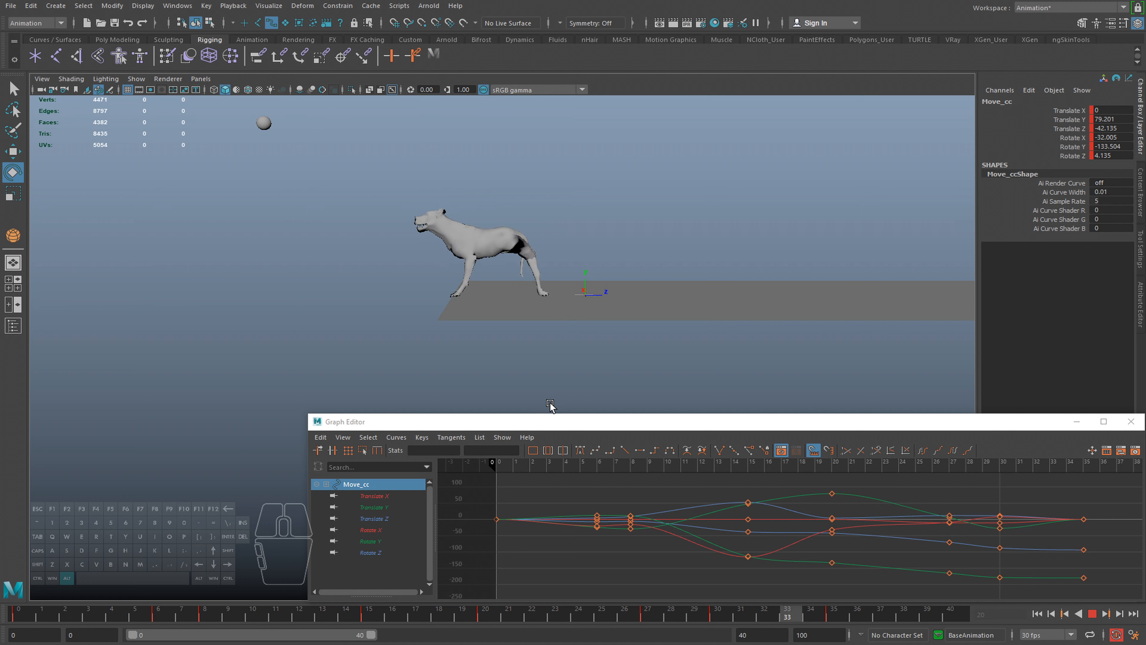
pyautogui.moveTo(393, 621)
pyautogui.mouseDown()
pyautogui.moveTo(379, 620)
pyautogui.moveTo(486, 620)
pyautogui.moveTo(323, 616)
pyautogui.moveTo(251, 599)
pyautogui.moveTo(267, 597)
pyautogui.moveTo(231, 619)
pyautogui.moveTo(346, 618)
pyautogui.mouseUp()
pyautogui.hotkey('alt', 'v')
pyautogui.moveTo(257, 615)
pyautogui.mouseDown()
pyautogui.moveTo(417, 622)
pyautogui.moveTo(289, 614)
pyautogui.moveTo(322, 618)
pyautogui.mouseUp()
# Select every key on Move_cc's curves and run the Euler Filter on them again
pyautogui.keyDown('alt'); pyautogui.moveTo(678, 545); pyautogui.dragTo(633, 555, button='right'); pyautogui.keyUp('alt')
pyautogui.moveTo(605, 497); pyautogui.dragTo(1036, 625)
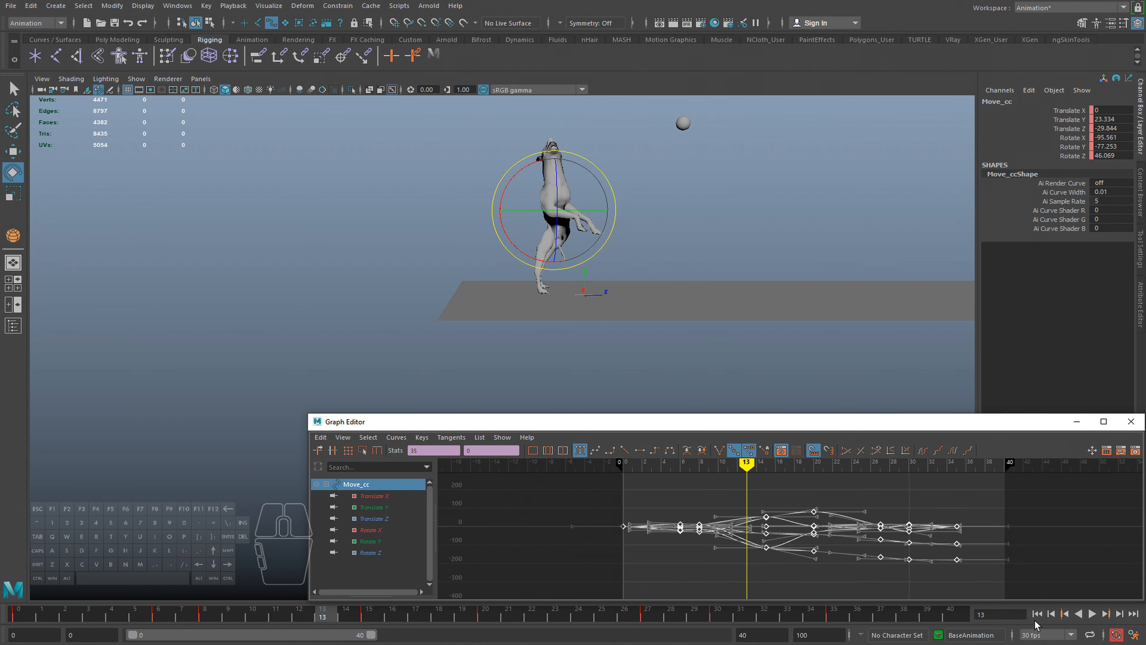
pyautogui.click(395, 438)
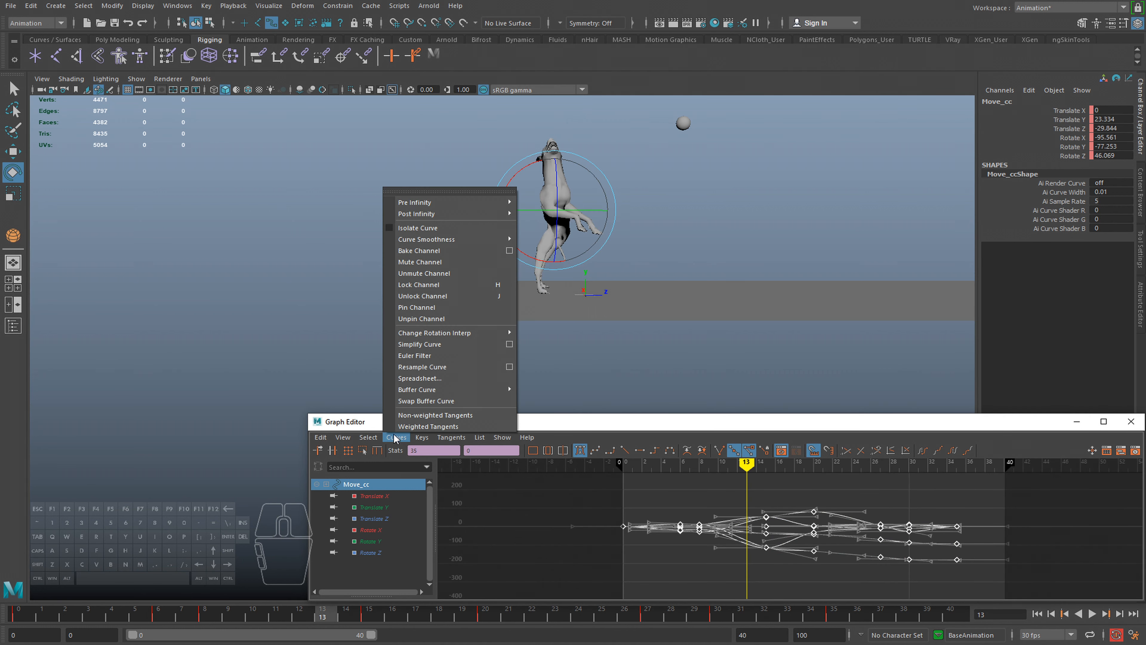
pyautogui.click(414, 355)
pyautogui.press('f')
# Check the turn up to frame 19, rotate Move_cc at frame 15, and replay the jump
pyautogui.click(296, 614)
pyautogui.moveTo(296, 614); pyautogui.dragTo(462, 614)
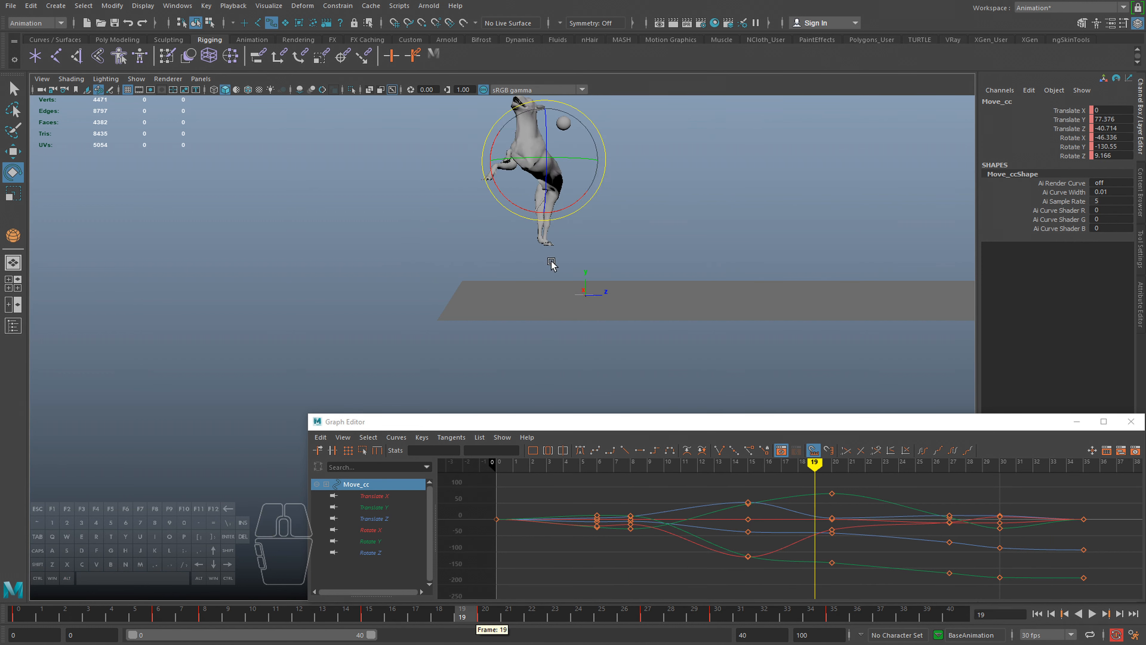
pyautogui.rightClick(548, 254)
pyautogui.moveTo(395, 622)
pyautogui.mouseDown()
pyautogui.moveTo(379, 615)
pyautogui.moveTo(484, 617)
pyautogui.moveTo(226, 592)
pyautogui.moveTo(253, 615)
pyautogui.moveTo(371, 622)
pyautogui.moveTo(179, 609)
pyautogui.moveTo(374, 615)
pyautogui.mouseUp()
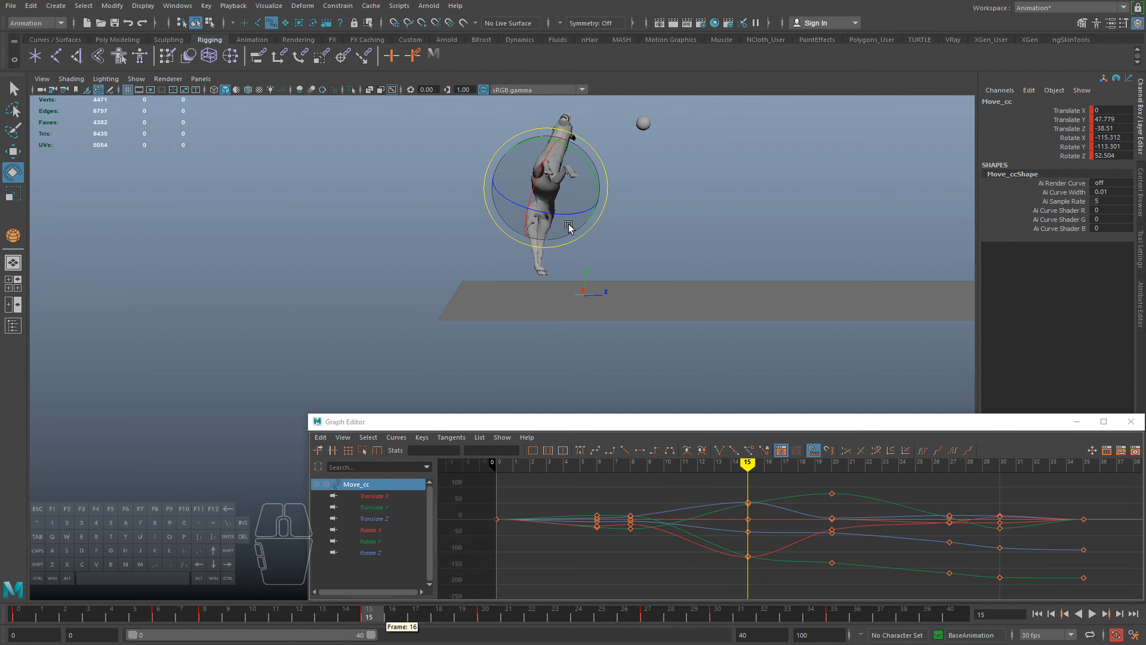
pyautogui.moveTo(258, 615); pyautogui.dragTo(126, 609)
pyautogui.hotkey('alt', 'v')
pyautogui.hotkey('alt', 'v')
# Clean up Move_cc's rotation curves around frame 15 by applying the Euler Filter to all keys, and play back the jump
pyautogui.press('a')
pyautogui.keyDown('alt'); pyautogui.moveTo(558, 583); pyautogui.dragTo(578, 507, button='right'); pyautogui.keyUp('alt')
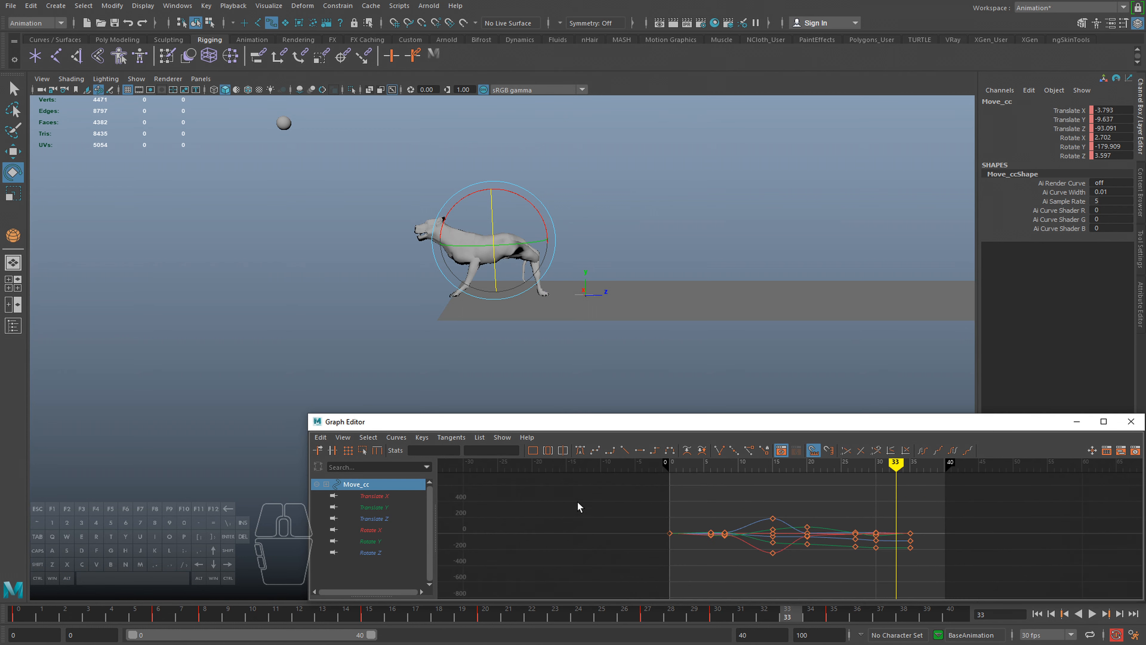
pyautogui.moveTo(579, 507); pyautogui.dragTo(970, 592)
pyautogui.press('f')
pyautogui.click(387, 444)
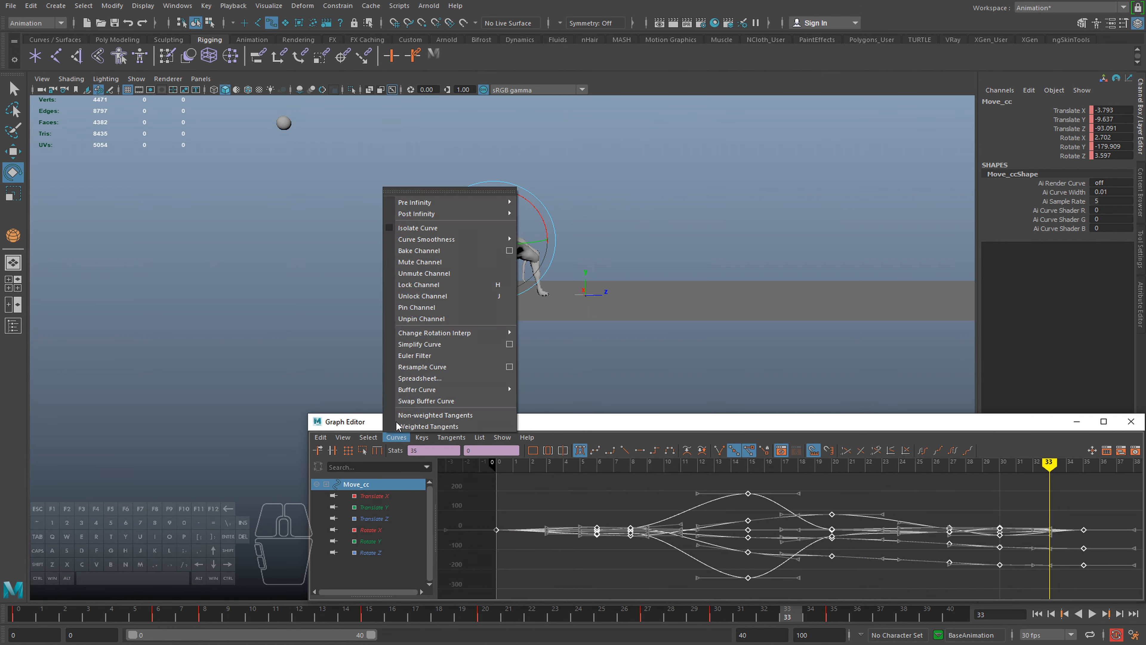
pyautogui.click(423, 354)
pyautogui.click(530, 579)
pyautogui.hotkey('alt', 'v')
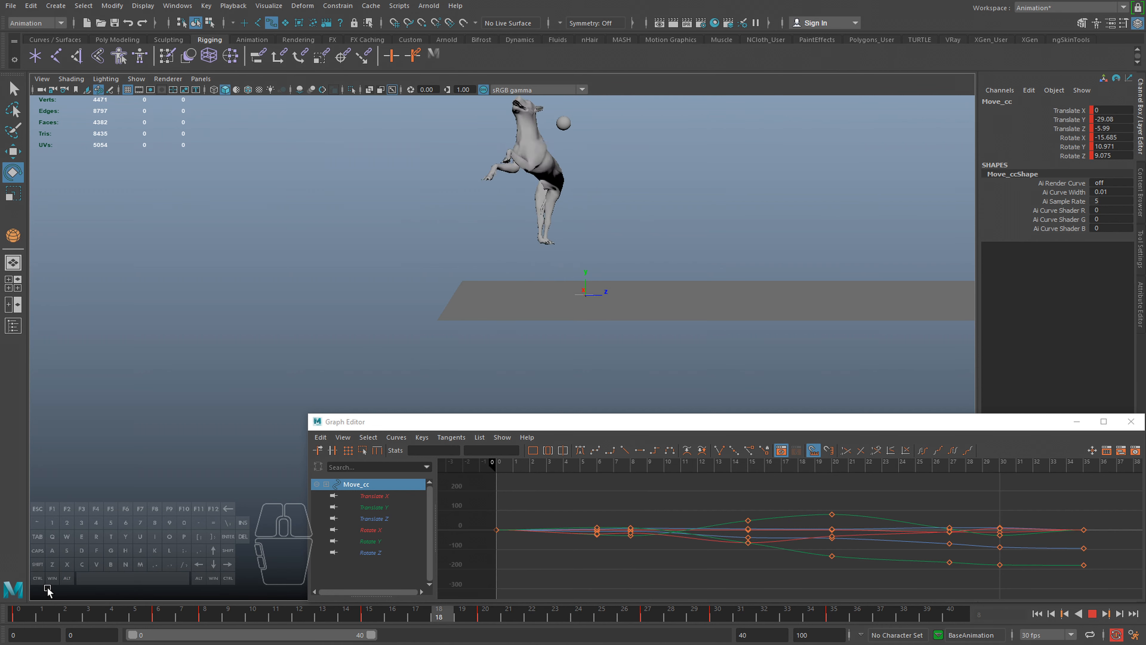
# Rotate Move_cc at frame 20 to about Rotate X -42.114, Rotate Y -141.902, Rotate Z 19.071 and replay the jump
pyautogui.hotkey('alt', 'v')
pyautogui.keyDown('alt'); pyautogui.moveTo(560, 282); pyautogui.dragTo(559, 321); pyautogui.keyUp('alt')
pyautogui.hotkey('alt', 'v')
pyautogui.hotkey('alt', 'v')
pyautogui.moveTo(246, 614)
pyautogui.mouseDown()
pyautogui.moveTo(429, 630)
pyautogui.moveTo(415, 617)
pyautogui.moveTo(245, 601)
pyautogui.mouseUp()
pyautogui.moveTo(332, 629)
pyautogui.mouseDown()
pyautogui.moveTo(379, 609)
pyautogui.moveTo(440, 610)
pyautogui.moveTo(497, 634)
pyautogui.mouseUp()
pyautogui.keyDown('alt'); pyautogui.moveTo(530, 321); pyautogui.dragTo(492, 483); pyautogui.keyUp('alt')
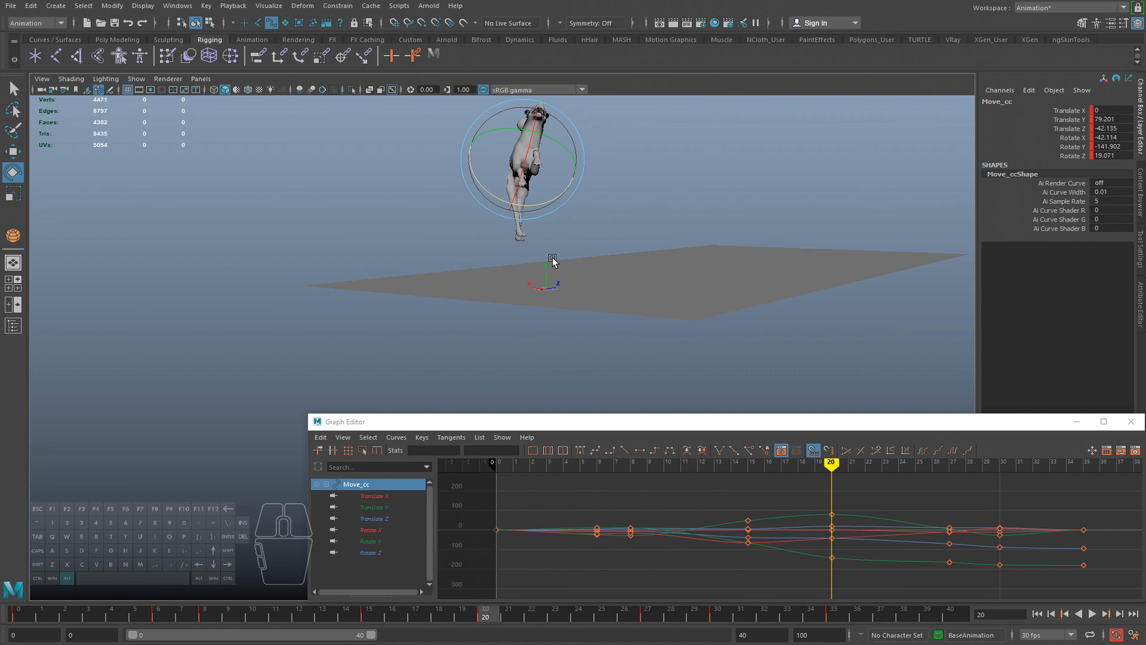
pyautogui.keyDown('alt'); pyautogui.moveTo(552, 261); pyautogui.dragTo(432, 559); pyautogui.keyUp('alt')
pyautogui.hotkey('alt', 'v')
# Play back and scrub the whole jump from the front to examine the body's sideways path, leaving the frame 0 pose as is
pyautogui.keyDown('alt'); pyautogui.moveTo(521, 311); pyautogui.dragTo(426, 254); pyautogui.keyUp('alt')
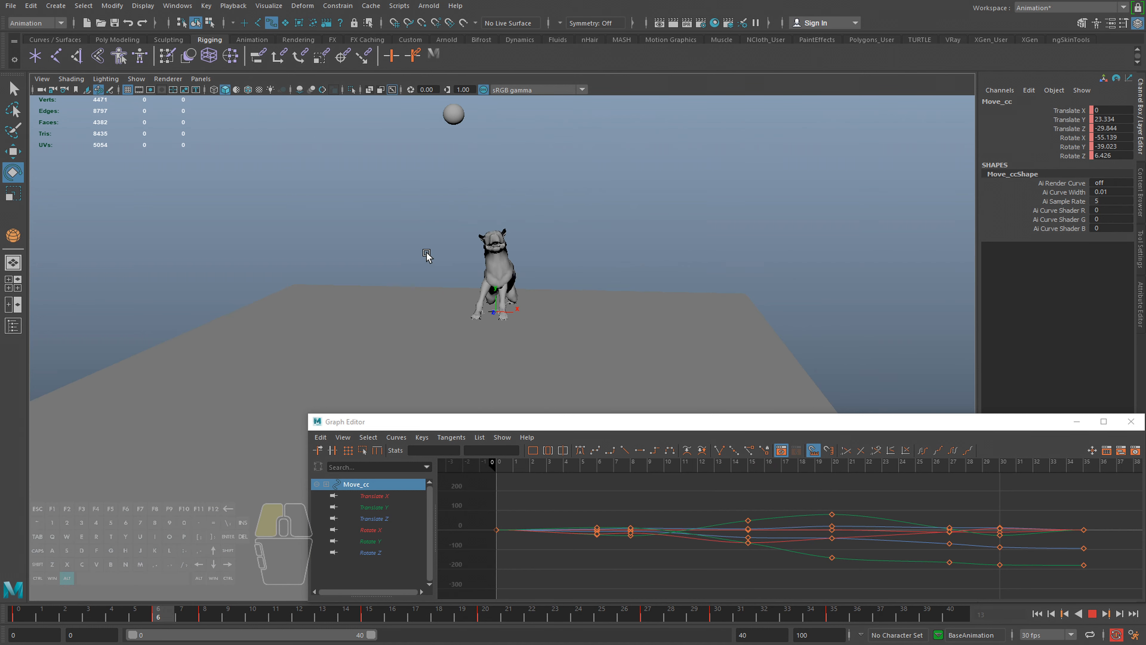
pyautogui.hotkey('alt', 'v')
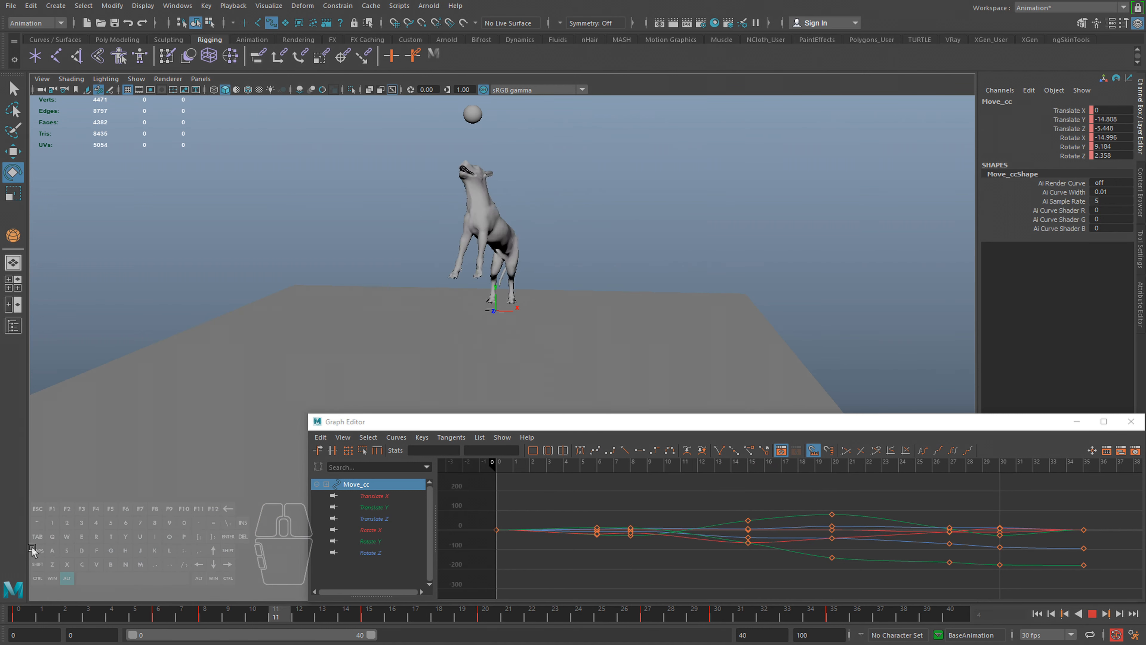
pyautogui.moveTo(194, 614); pyautogui.dragTo(337, 617)
pyautogui.hotkey('alt', 'v')
pyautogui.hotkey('alt', 'v')
pyautogui.hotkey('alt', 'v')
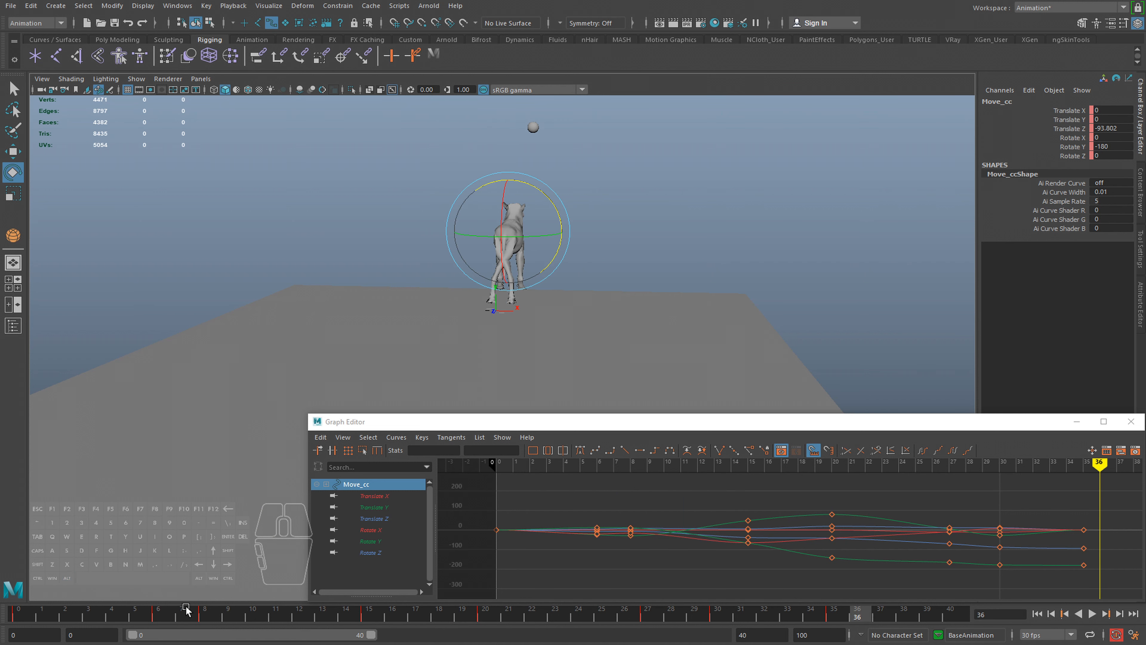
pyautogui.moveTo(186, 611); pyautogui.dragTo(16, 597)
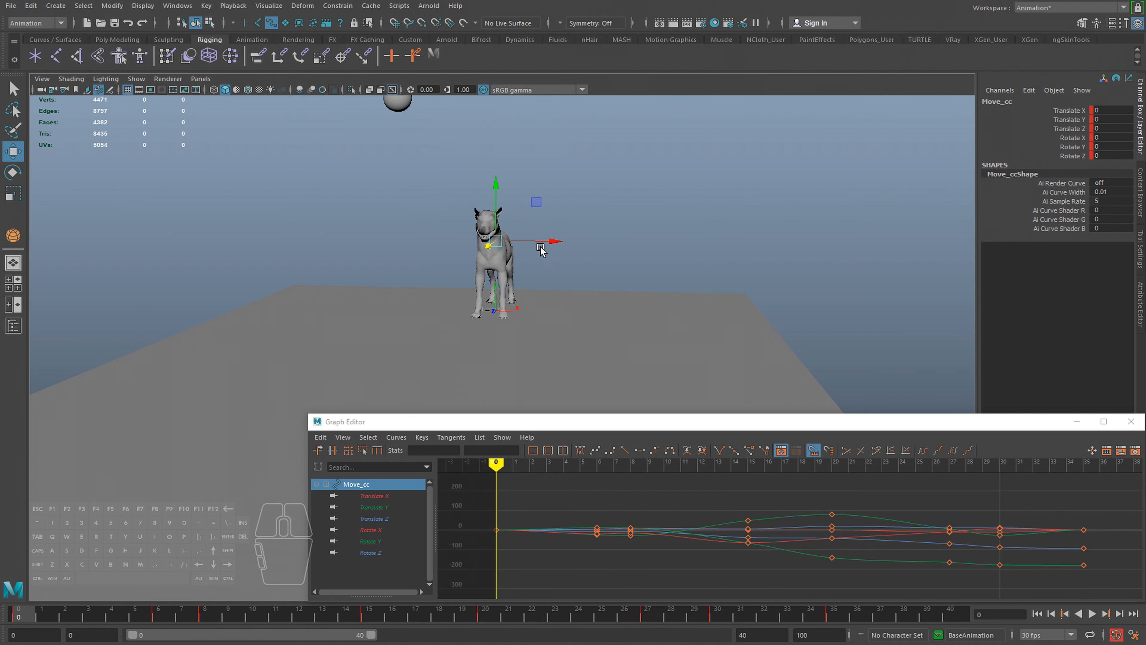
pyautogui.hotkey('ctrl', 'z')
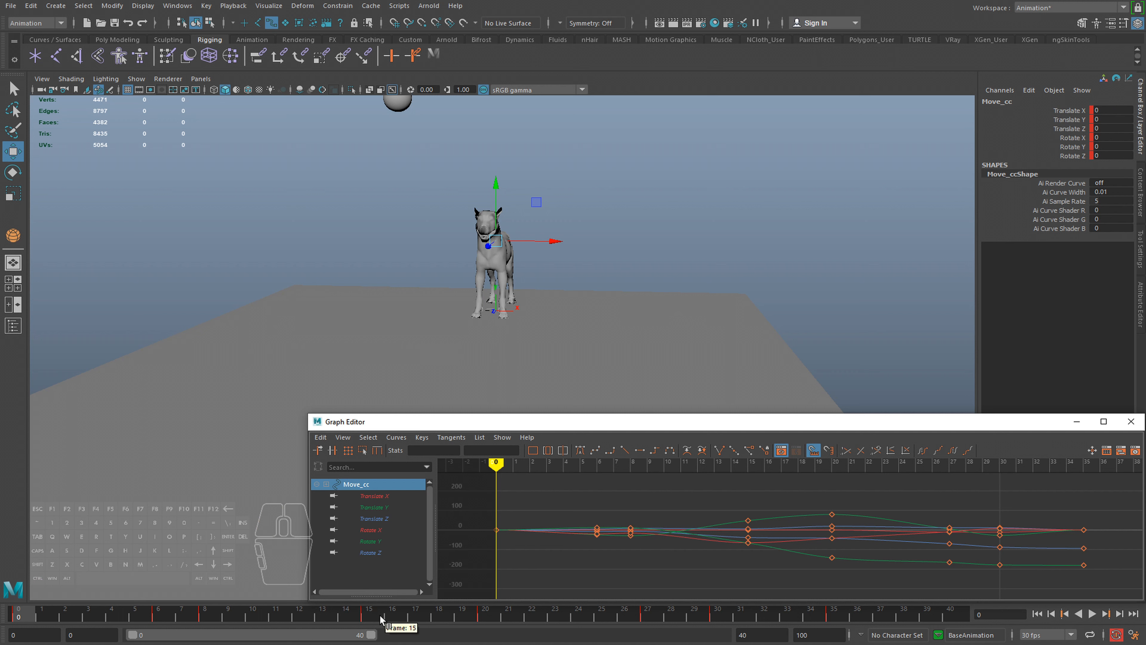
# Shift Move_cc sideways to about Translate X 7.563 at frame 15 and 11.078 at frame 20, and replay the jump
pyautogui.click(381, 620)
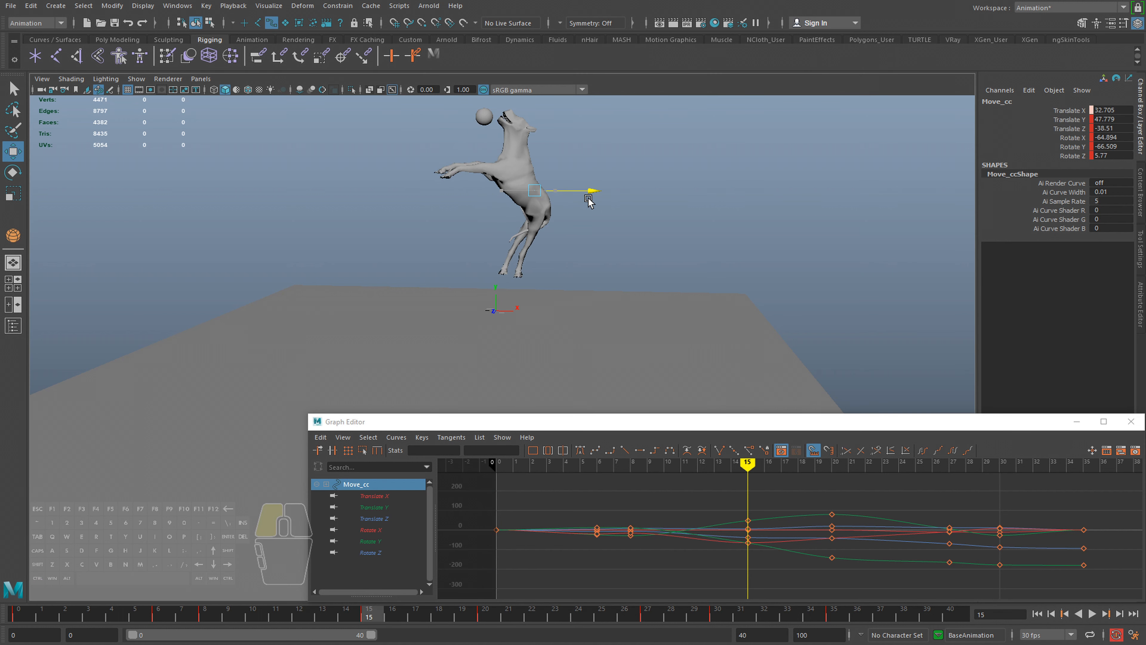
pyautogui.click(154, 610)
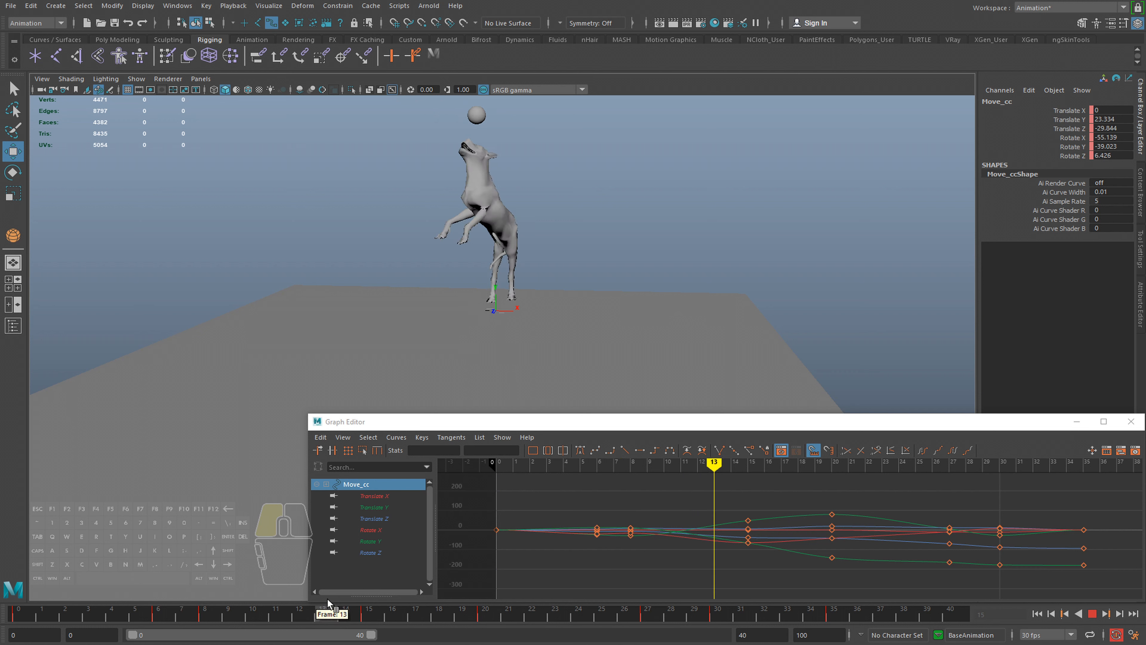
pyautogui.moveTo(327, 598); pyautogui.dragTo(486, 620)
pyautogui.moveTo(545, 161); pyautogui.dragTo(557, 163)
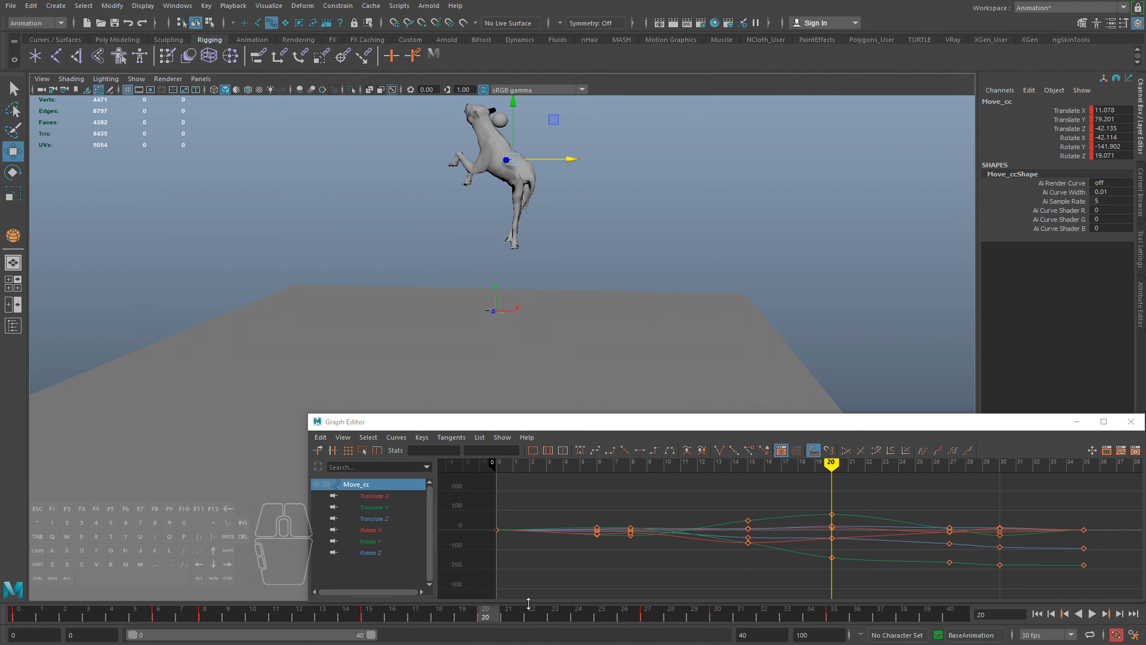
pyautogui.hotkey('alt', 'v')
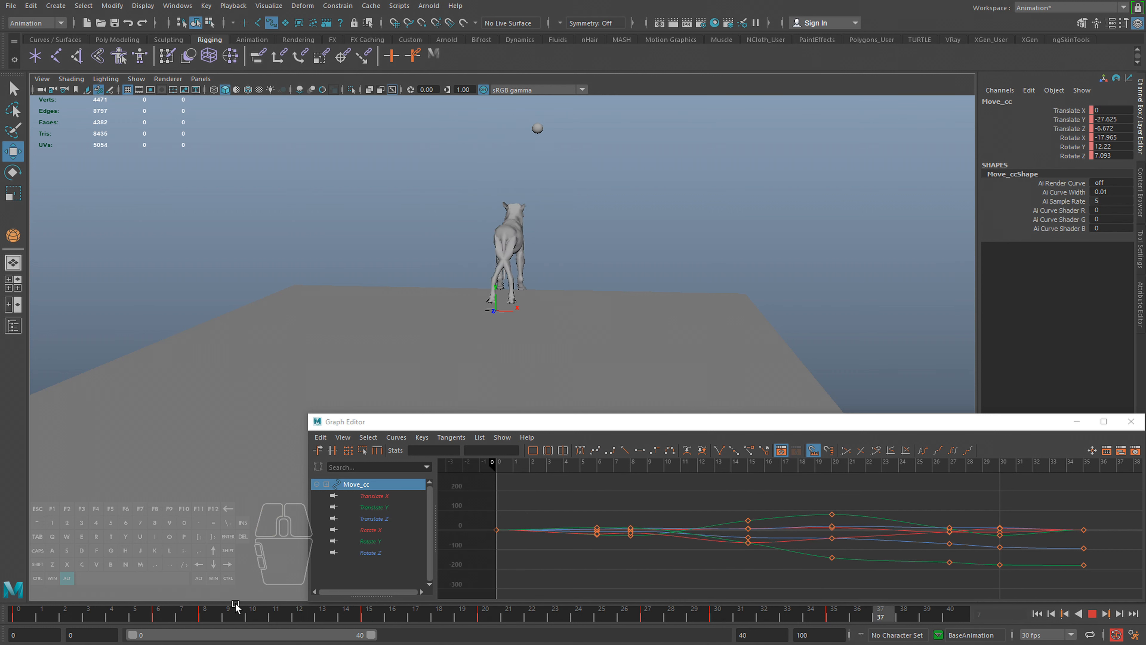
# Shift Move_cc to about Translate X -4.609 at frame 27 and -5.78 at frame 30, and replay the landing from the front and side
pyautogui.moveTo(235, 607)
pyautogui.mouseDown()
pyautogui.moveTo(252, 620)
pyautogui.moveTo(578, 620)
pyautogui.moveTo(627, 635)
pyautogui.moveTo(691, 616)
pyautogui.moveTo(656, 624)
pyautogui.mouseUp()
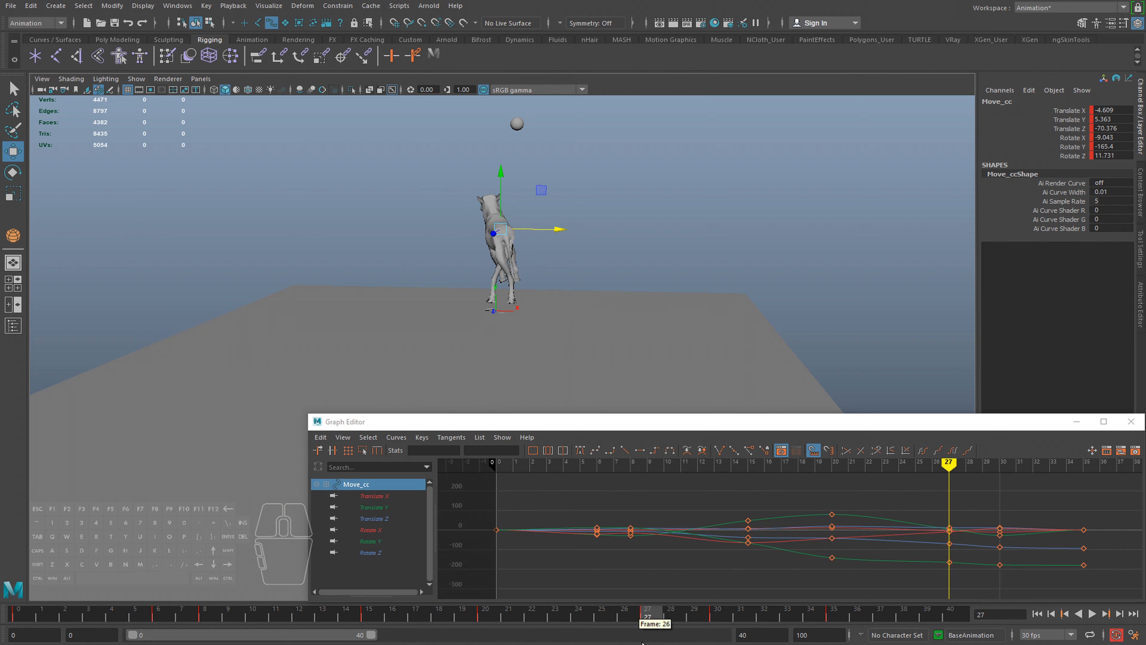
pyautogui.moveTo(658, 621)
pyautogui.mouseDown()
pyautogui.moveTo(788, 617)
pyautogui.moveTo(718, 617)
pyautogui.mouseUp()
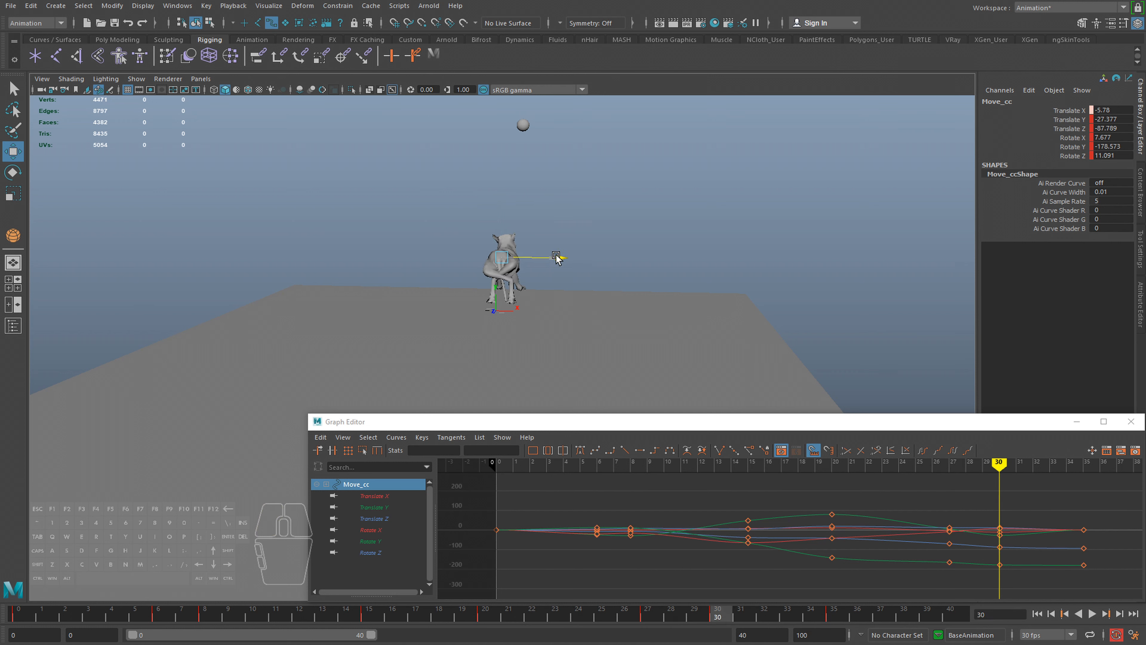
pyautogui.hotkey('alt', 'v')
pyautogui.keyDown('alt'); pyautogui.moveTo(473, 300); pyautogui.dragTo(328, 303); pyautogui.keyUp('alt')
pyautogui.hotkey('alt', 'v')
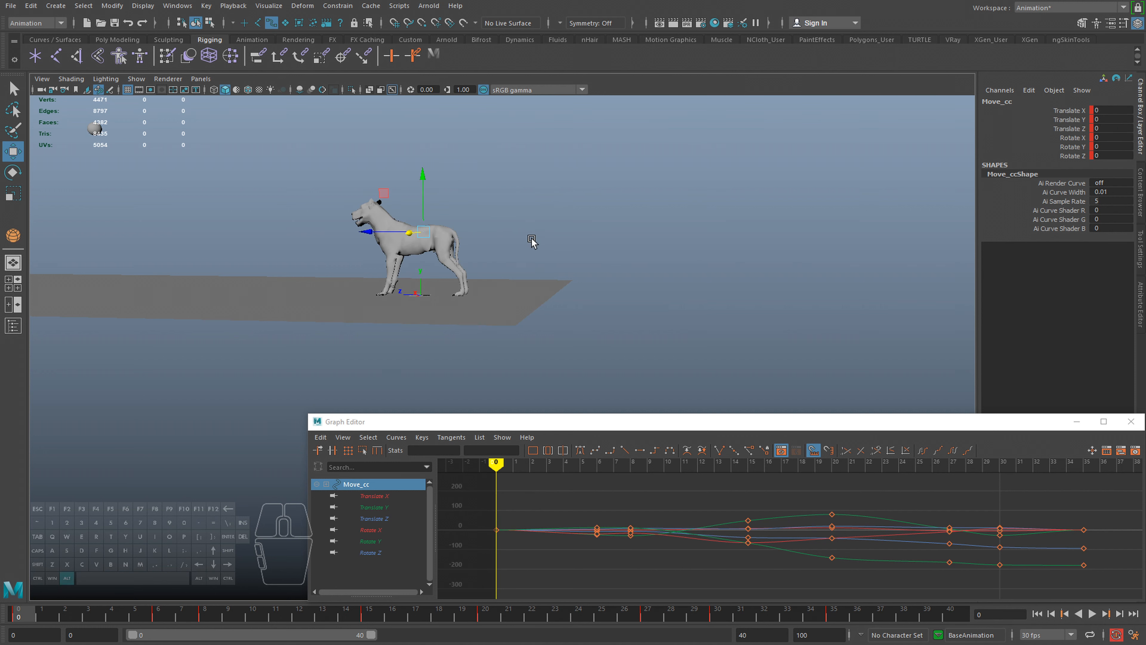
pyautogui.hotkey('alt', 'v')
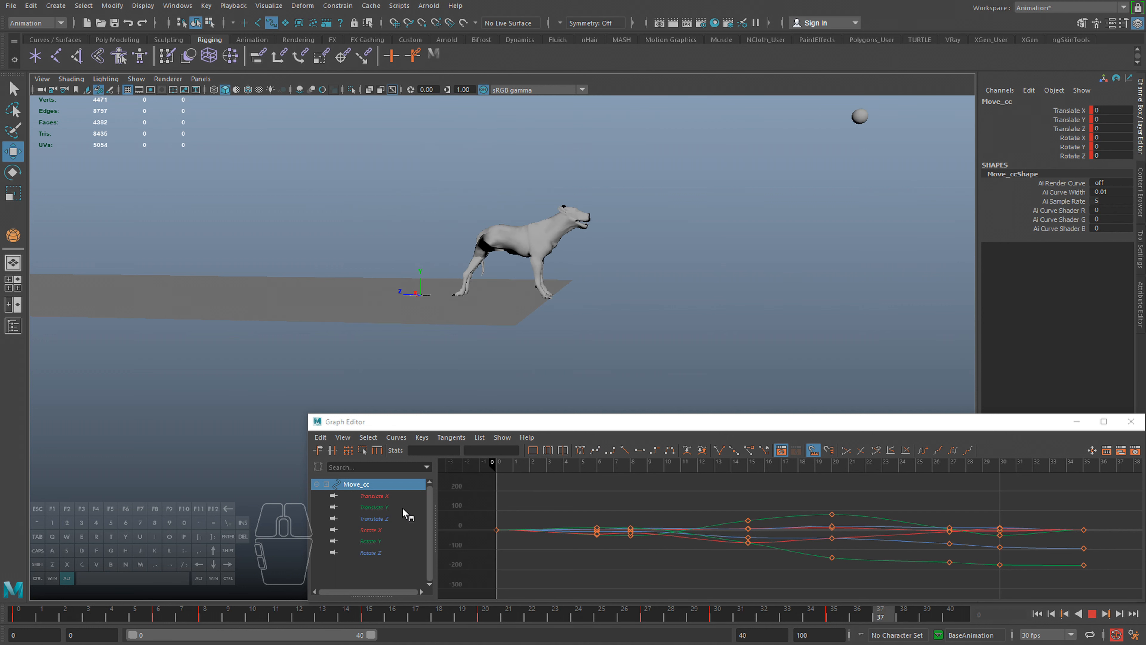
pyautogui.hotkey('alt', 'v')
# Try shifting Move_cc at frame 15 to about Translate Z -26.817 and play back the jump from the side
pyautogui.moveTo(167, 620); pyautogui.dragTo(3, 582)
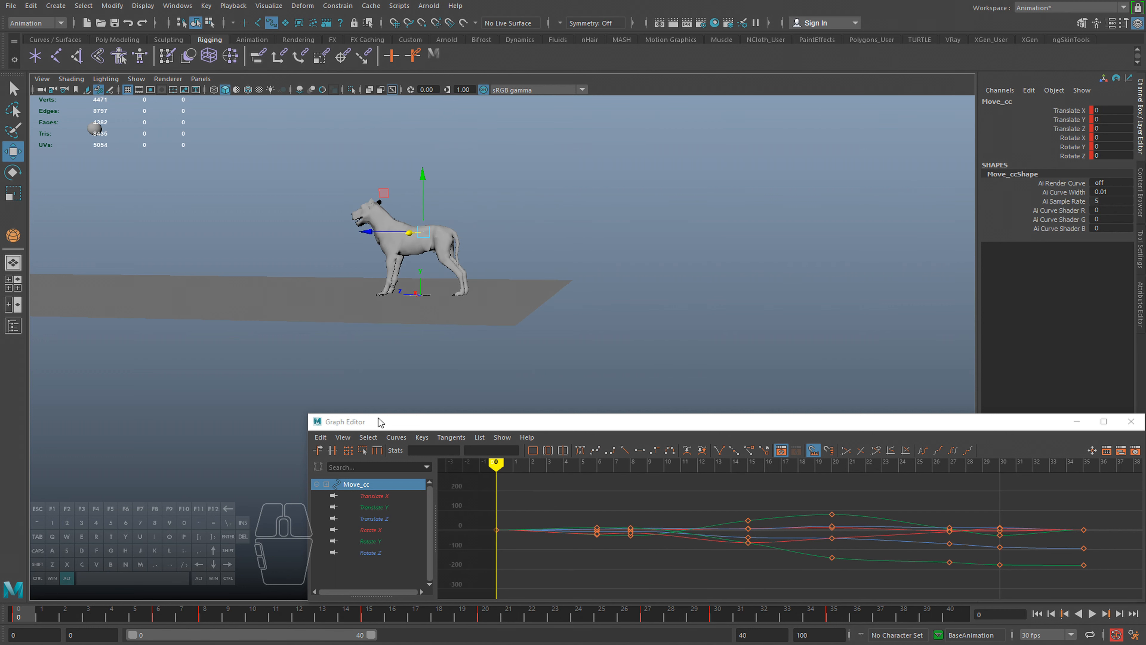
pyautogui.hotkey('alt', 'v')
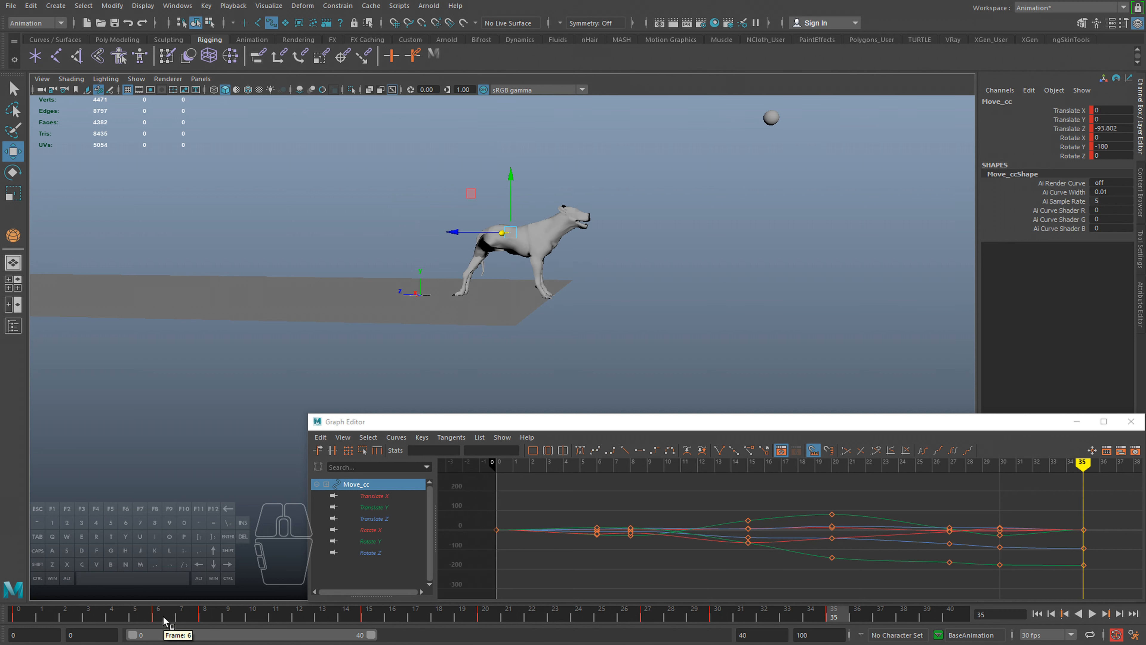
pyautogui.click(251, 617)
pyautogui.moveTo(251, 617); pyautogui.dragTo(369, 615)
pyautogui.moveTo(398, 190); pyautogui.dragTo(398, 191)
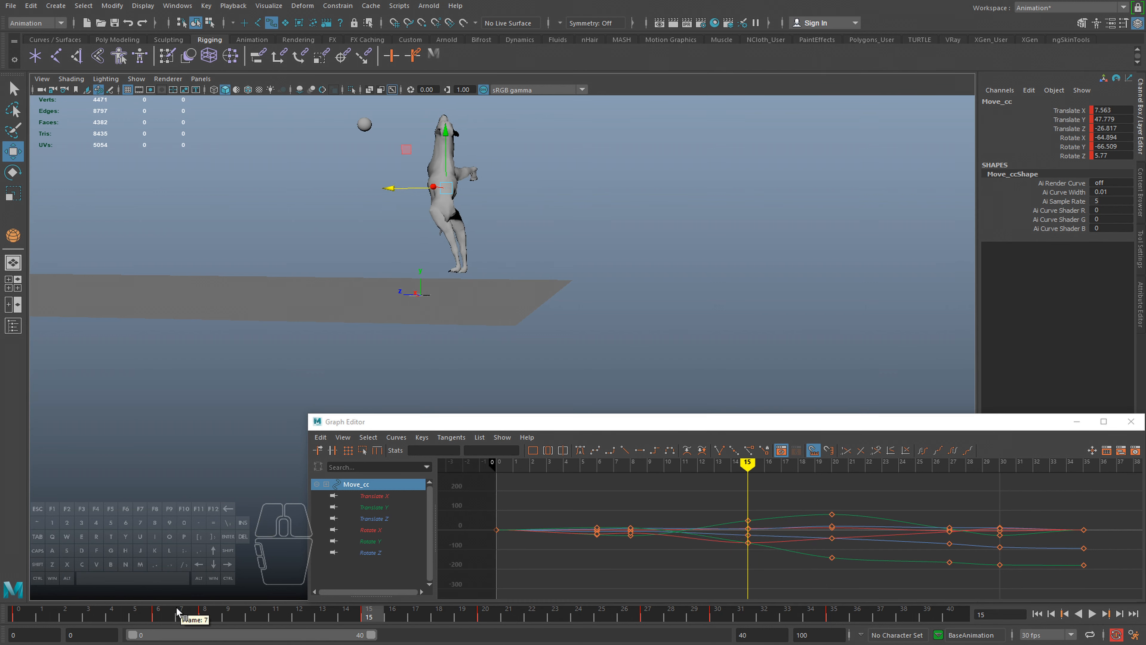
pyautogui.hotkey('alt', 'v')
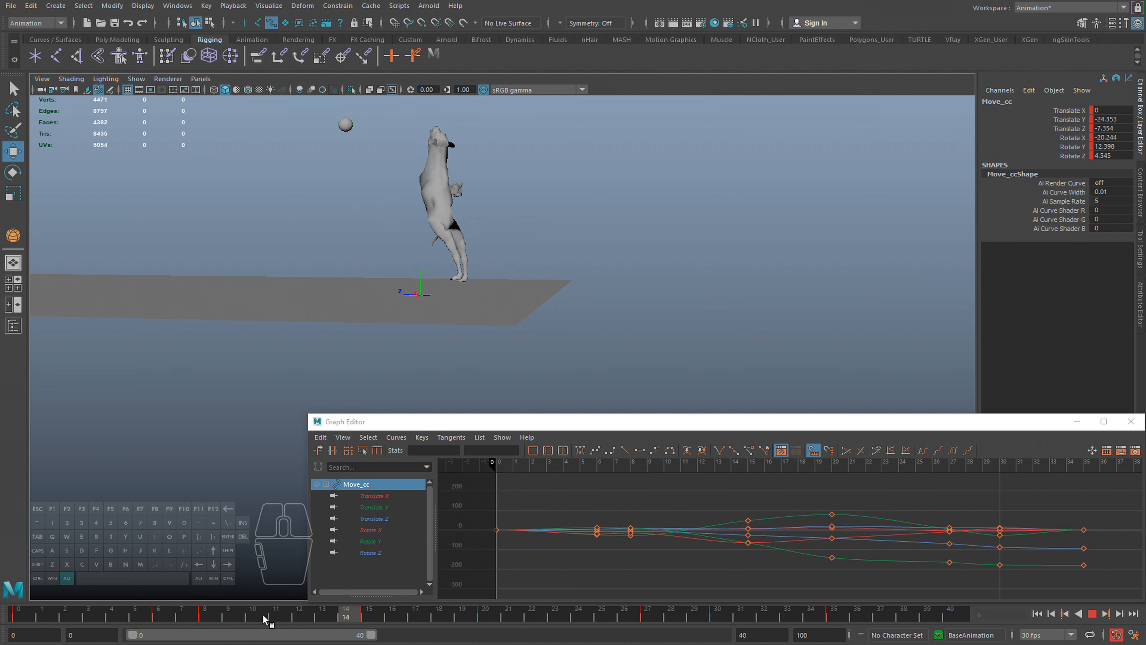
pyautogui.moveTo(397, 617); pyautogui.dragTo(506, 618)
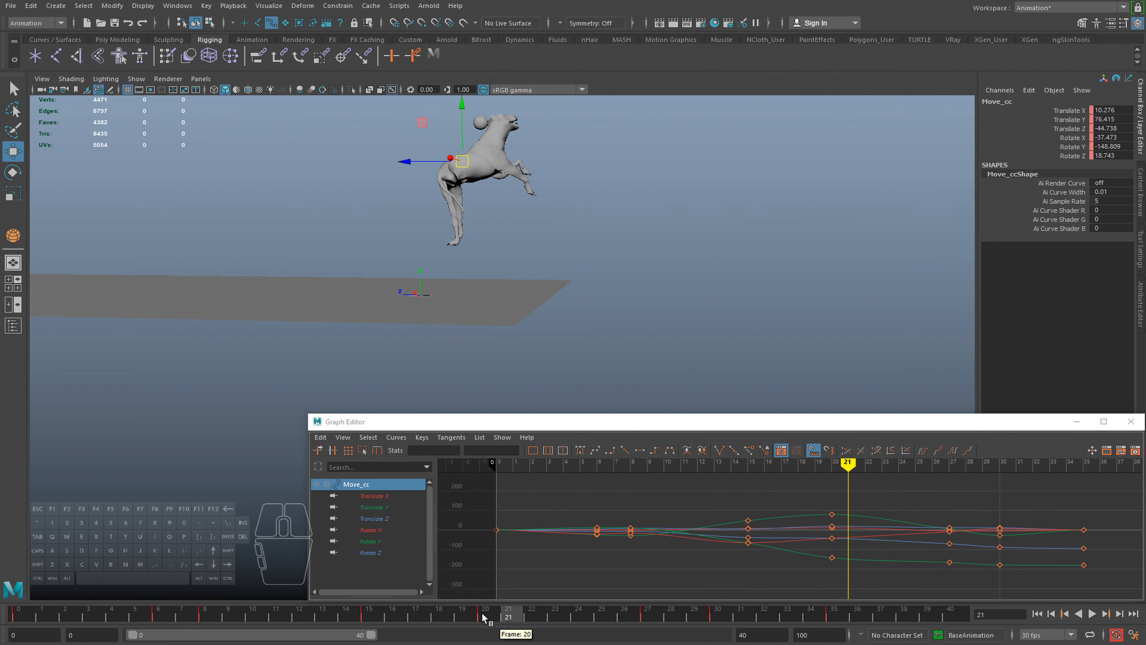
# Move and key Move_cc at frame 20 at about Translate Z -30.468, and replay the jump from the side
pyautogui.click(484, 618)
pyautogui.moveTo(395, 160); pyautogui.dragTo(392, 159)
pyautogui.press('s')
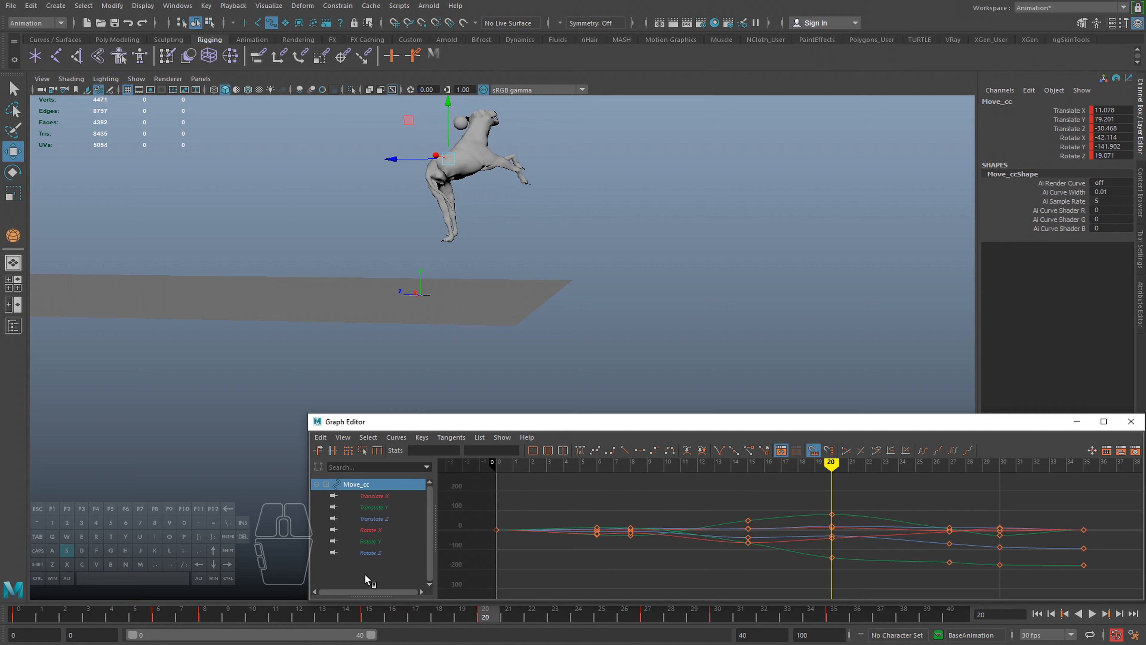
pyautogui.hotkey('alt', 'v')
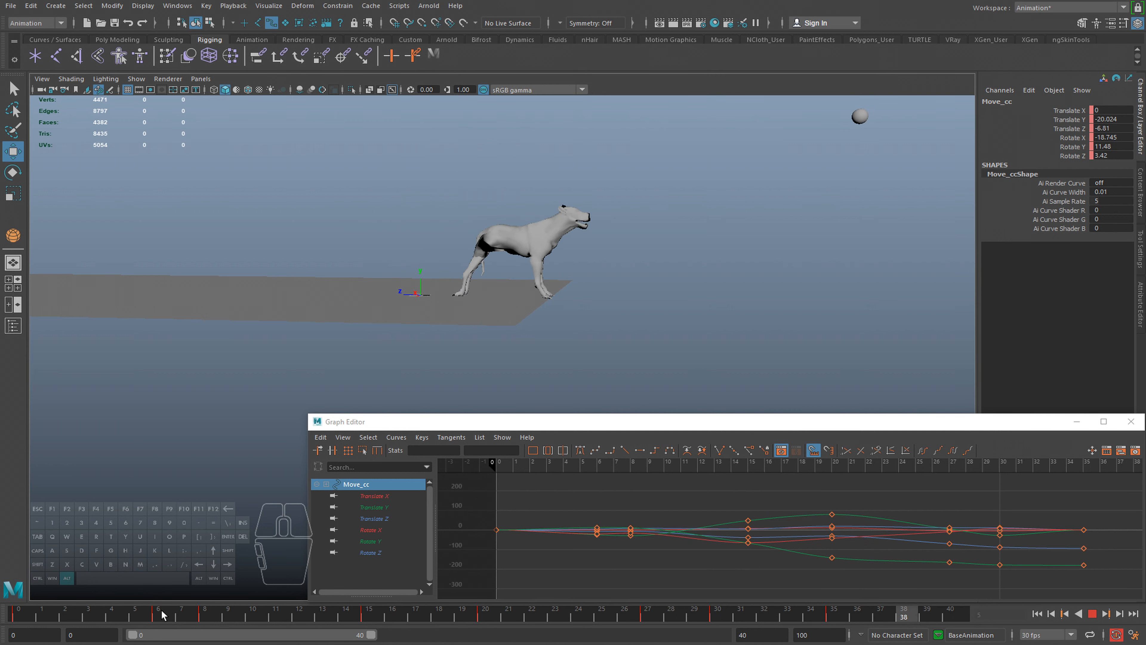
pyautogui.hotkey('alt', 'v')
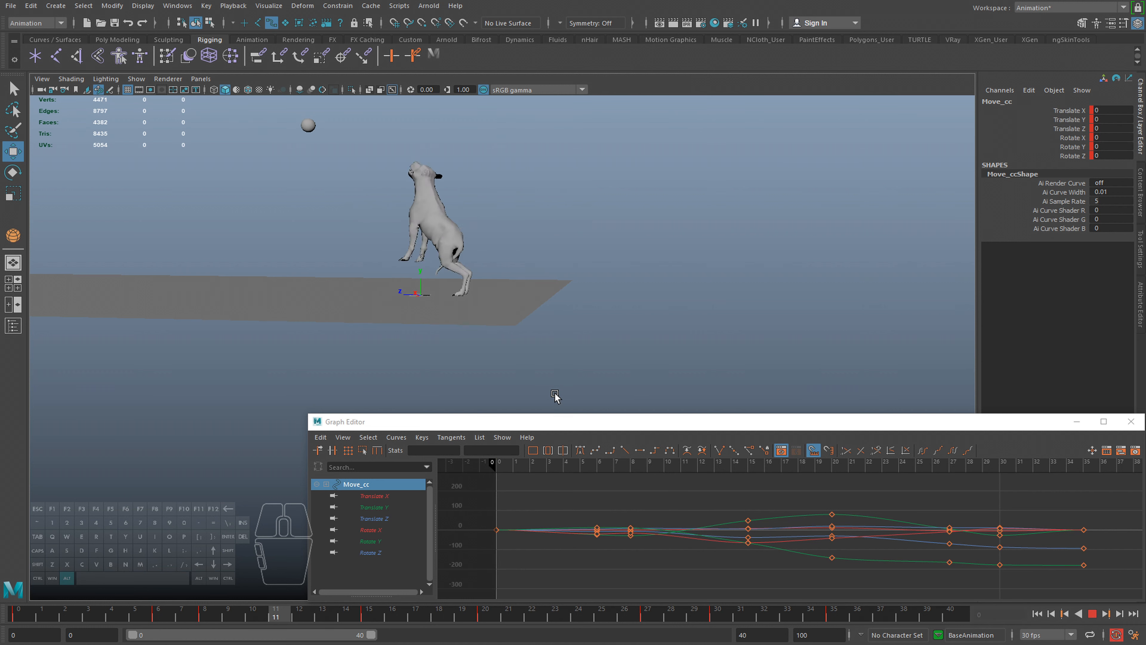
pyautogui.hotkey('alt', 'v')
pyautogui.moveTo(245, 615)
pyautogui.mouseDown()
pyautogui.moveTo(198, 619)
pyautogui.moveTo(486, 614)
pyautogui.moveTo(256, 607)
pyautogui.mouseUp()
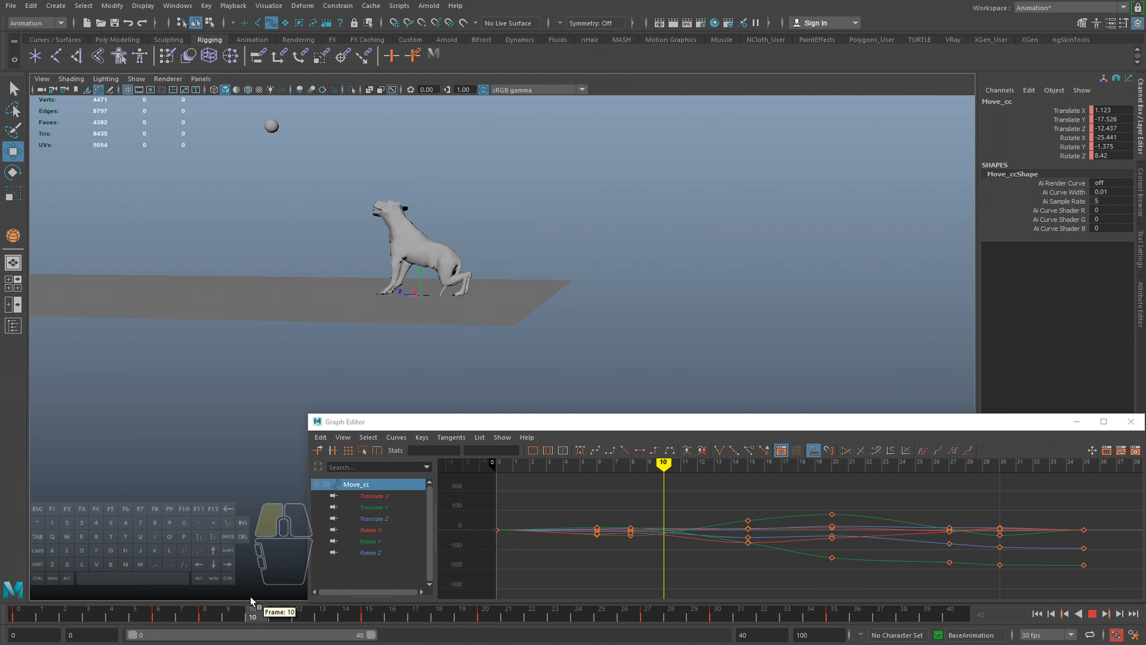
# Play back the jump from above, from the side and from the front to examine the path of the turn
pyautogui.hotkey('alt', 'v')
pyautogui.hotkey('alt', 'v')
pyautogui.click(243, 618)
pyautogui.keyDown('alt'); pyautogui.moveTo(460, 230); pyautogui.dragTo(463, 360); pyautogui.keyUp('alt')
pyautogui.hotkey('alt', 'v')
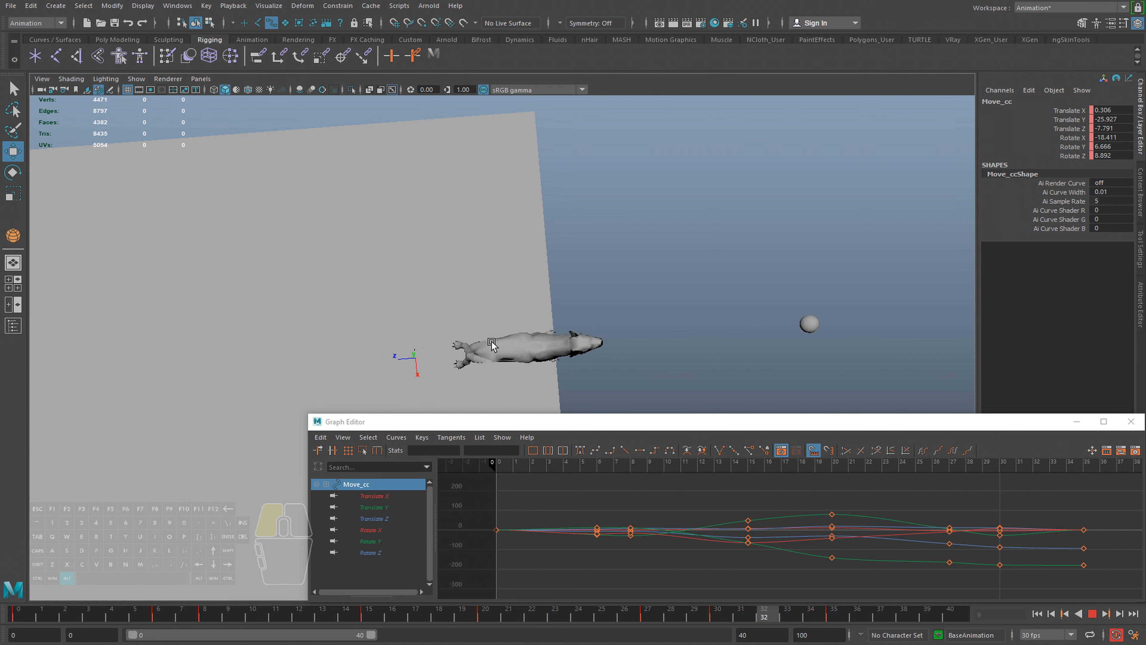
pyautogui.keyDown('alt'); pyautogui.moveTo(517, 325); pyautogui.dragTo(495, 276); pyautogui.keyUp('alt')
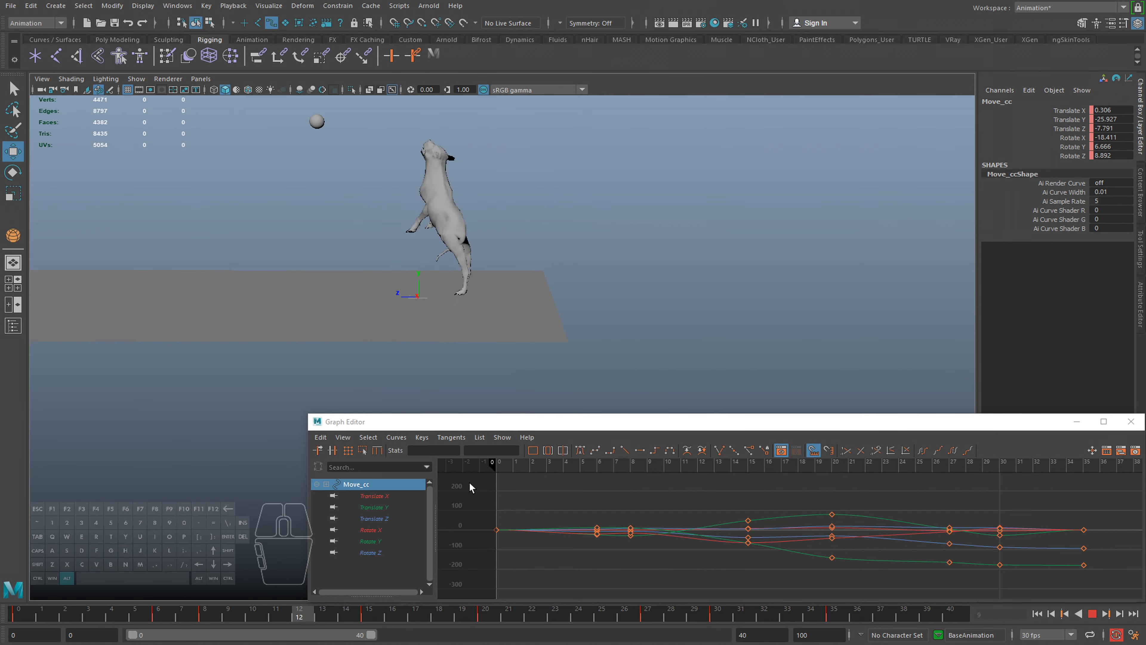
pyautogui.hotkey('alt', 'v')
pyautogui.moveTo(494, 351)
pyautogui.keyDown('alt'); pyautogui.mouseDown()
pyautogui.moveTo(596, 320)
pyautogui.moveTo(494, 299)
pyautogui.moveTo(479, 343)
pyautogui.mouseUp(); pyautogui.keyUp('alt')
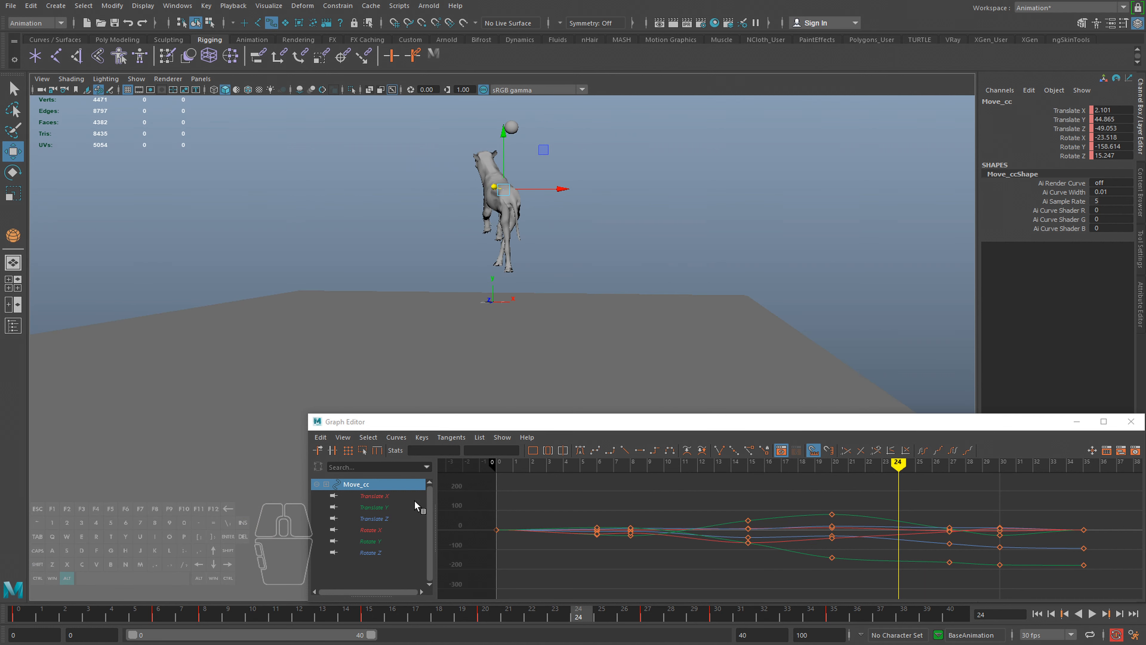
pyautogui.click(158, 617)
pyautogui.hotkey('alt', 'v')
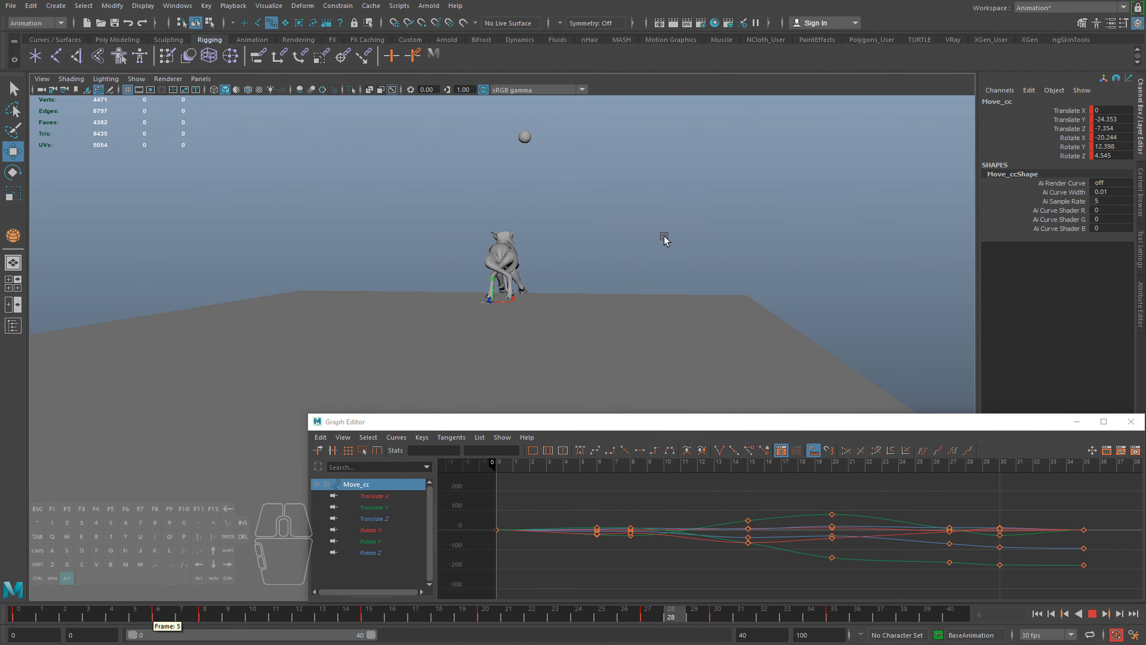
# Adjust and key Move_cc's rotation at frame 18 within the mid-air turn, without keeping a frame 17 key, and replay the jump
pyautogui.moveTo(267, 617); pyautogui.dragTo(336, 615)
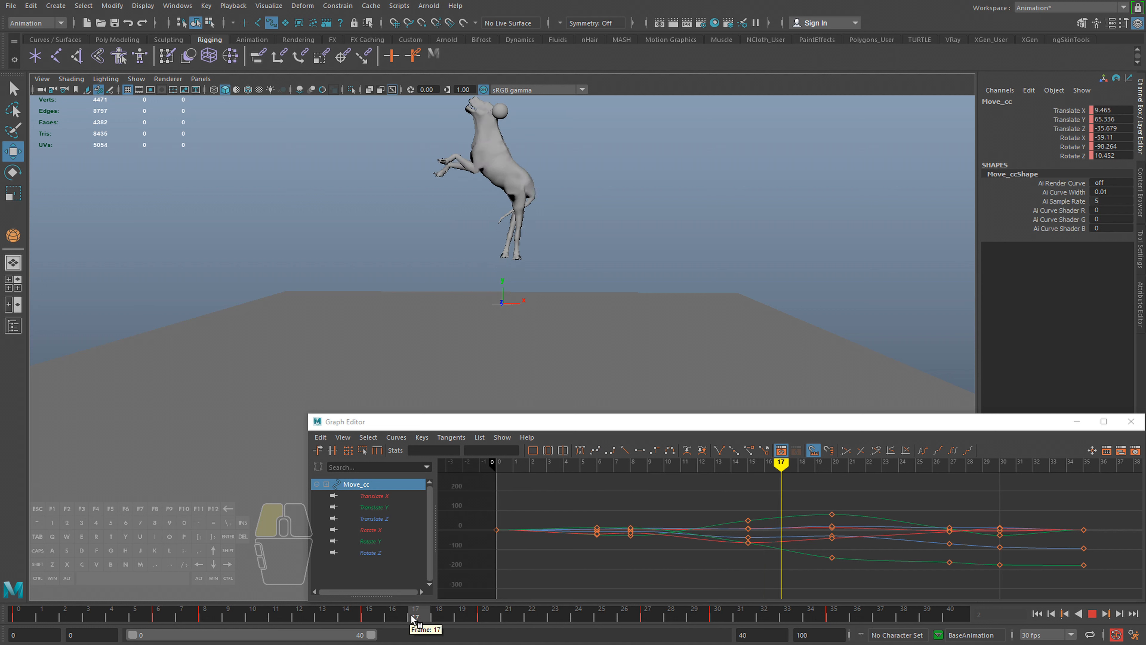
pyautogui.moveTo(369, 619); pyautogui.dragTo(528, 621)
pyautogui.moveTo(411, 617); pyautogui.dragTo(399, 617)
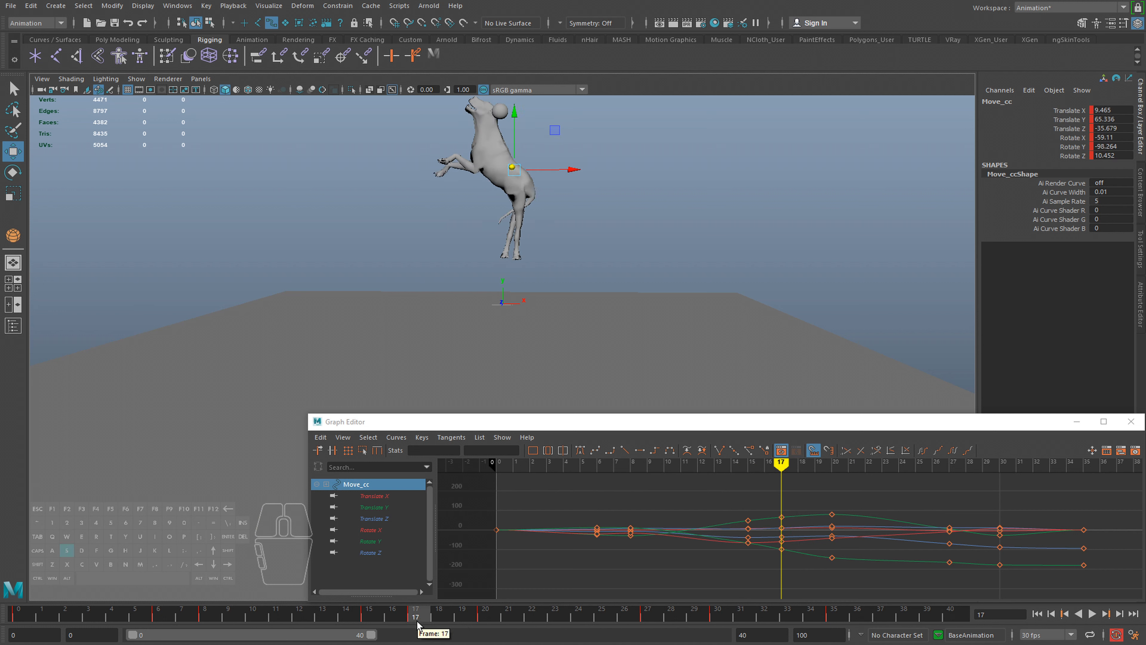
pyautogui.moveTo(426, 627)
pyautogui.mouseDown()
pyautogui.moveTo(467, 624)
pyautogui.moveTo(440, 626)
pyautogui.mouseUp()
pyautogui.press('e')
pyautogui.moveTo(552, 181); pyautogui.dragTo(545, 177)
pyautogui.hotkey('ctrl', 'z')
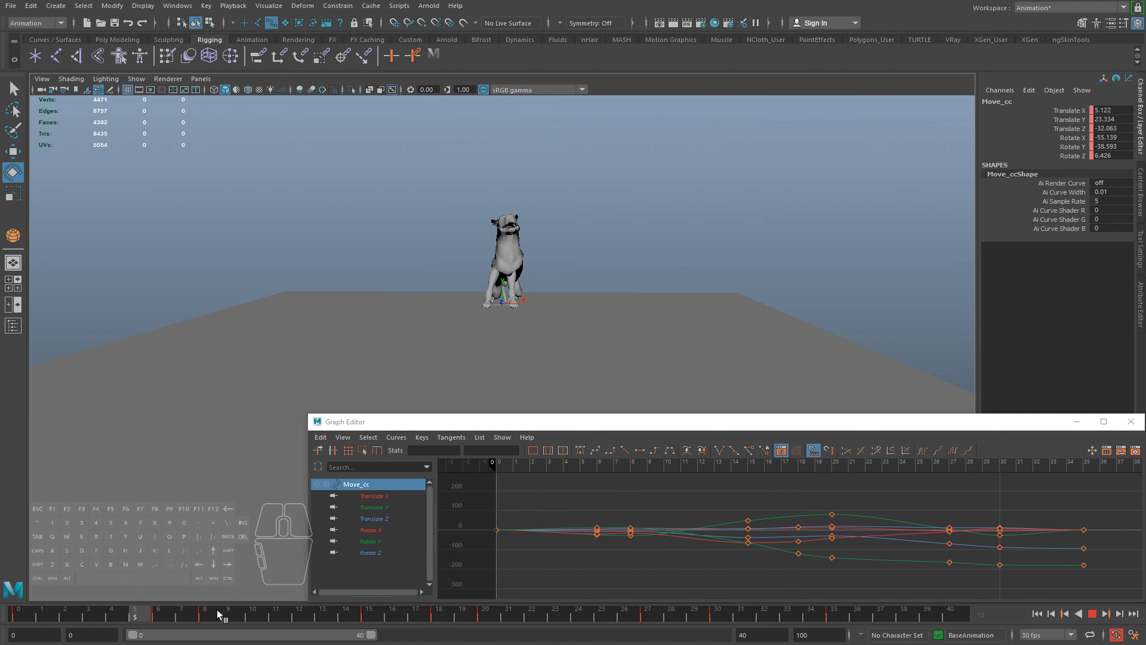
pyautogui.moveTo(71, 617)
pyautogui.mouseDown()
pyautogui.moveTo(461, 625)
pyautogui.moveTo(203, 600)
pyautogui.moveTo(299, 617)
pyautogui.mouseUp()
pyautogui.hotkey('alt', 'v')
pyautogui.hotkey('alt', 'v')
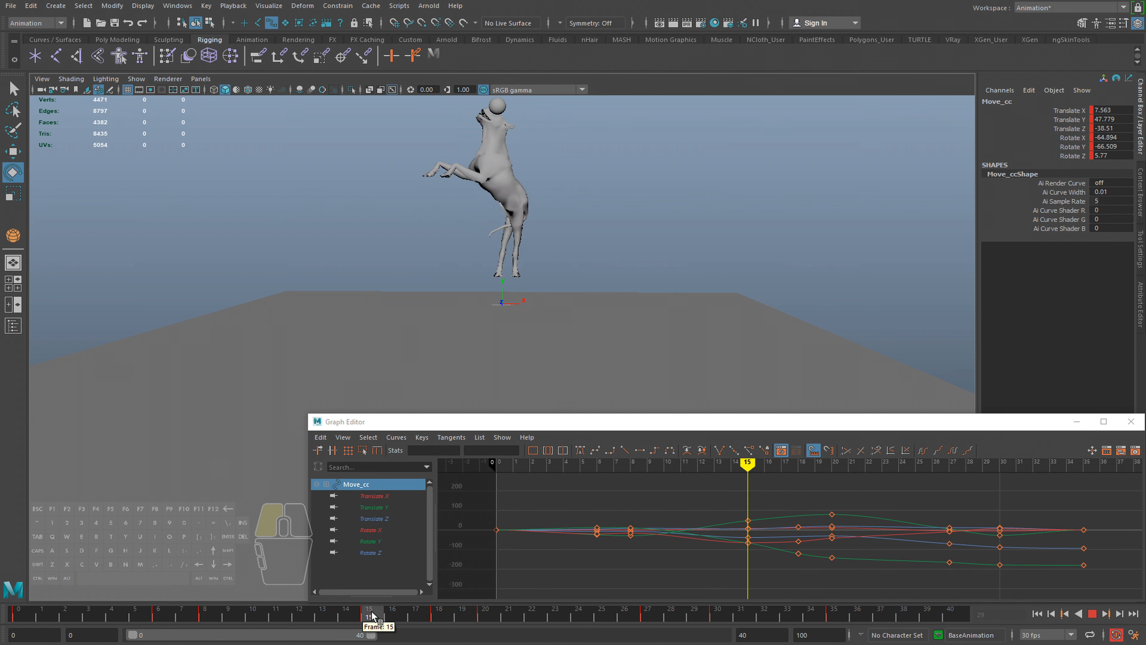
# Rotate Move_cc at frame 20 to about Rotate X -46.778 and play back the jump from the front and side
pyautogui.moveTo(373, 617); pyautogui.dragTo(572, 613)
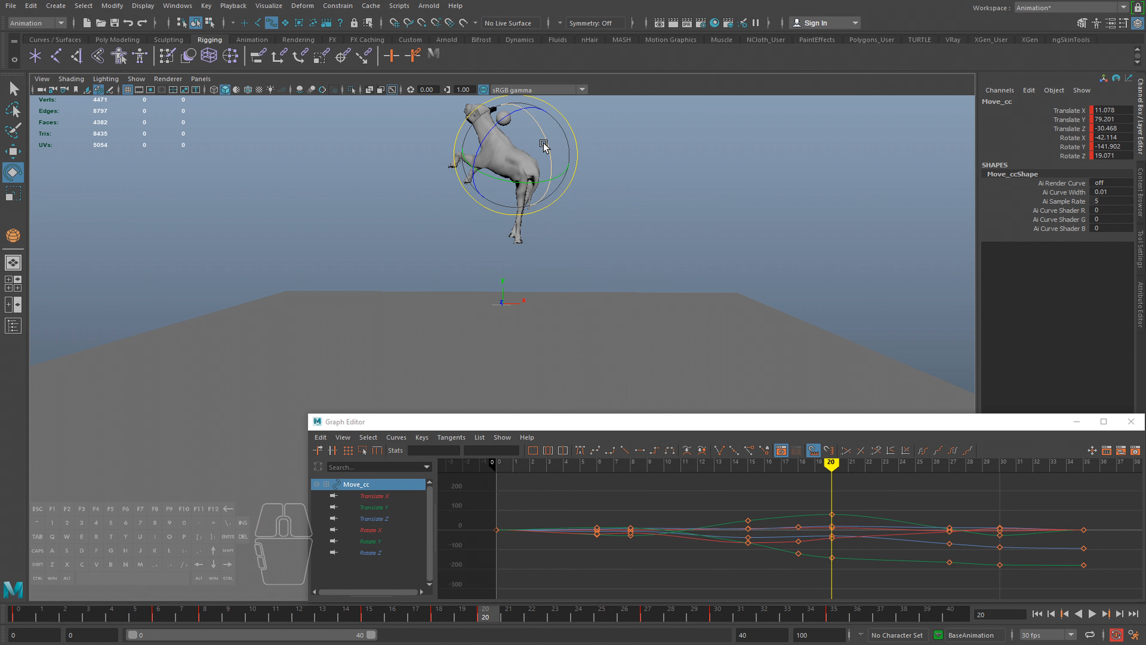
pyautogui.press('w')
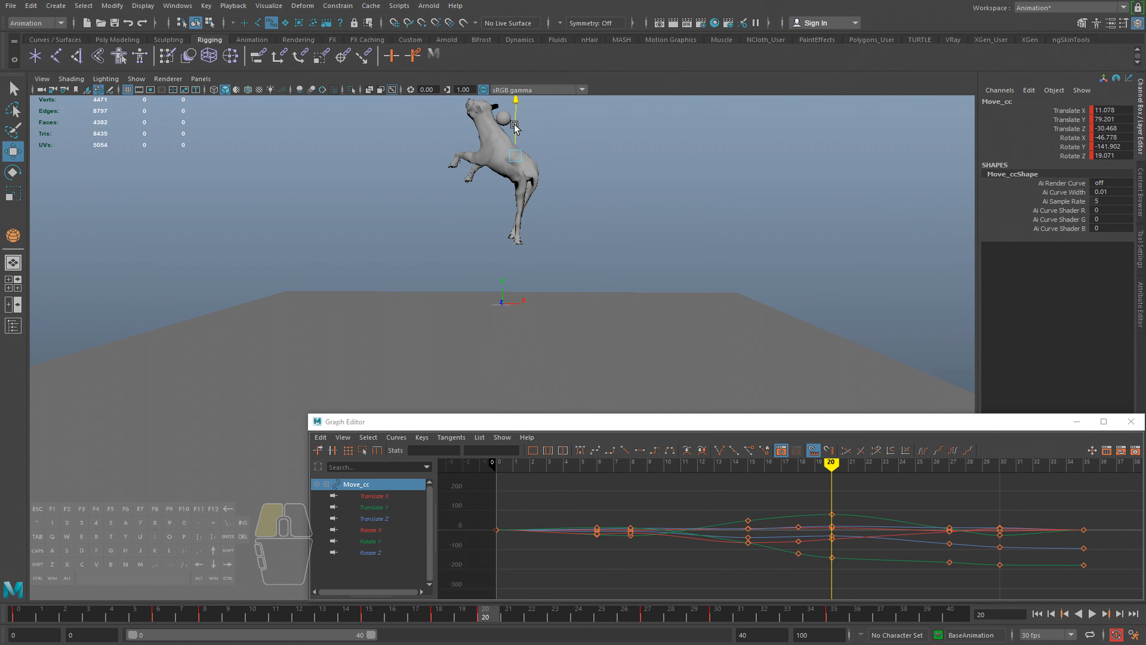
pyautogui.click(277, 615)
pyautogui.hotkey('alt', 'v')
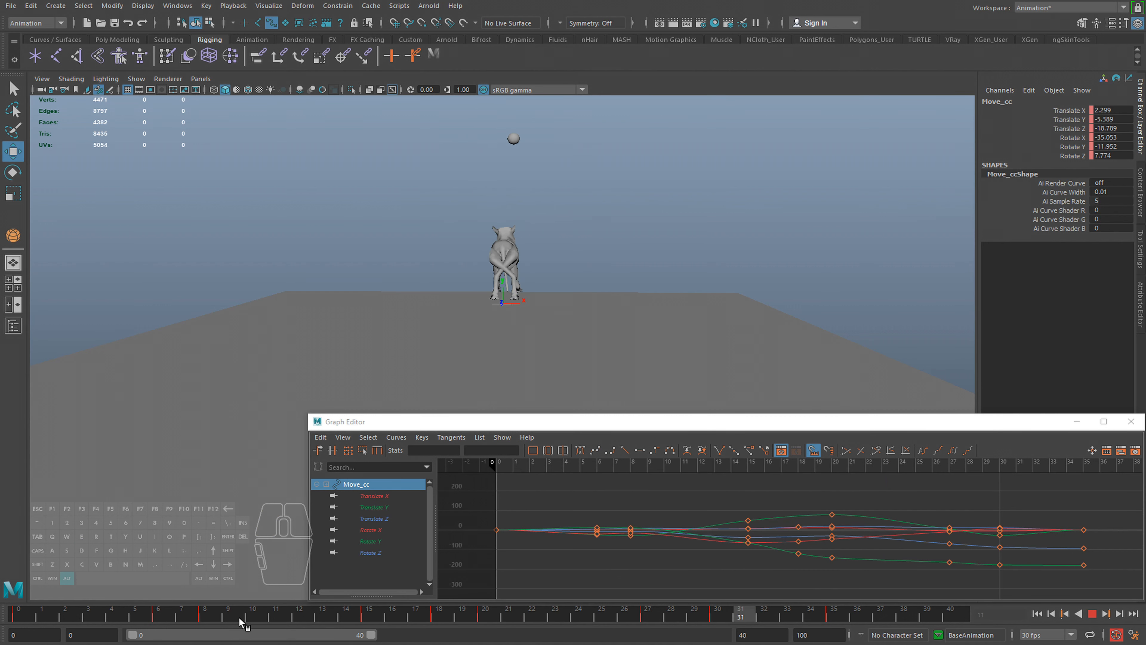
pyautogui.keyDown('alt'); pyautogui.moveTo(447, 339); pyautogui.dragTo(564, 358); pyautogui.keyUp('alt')
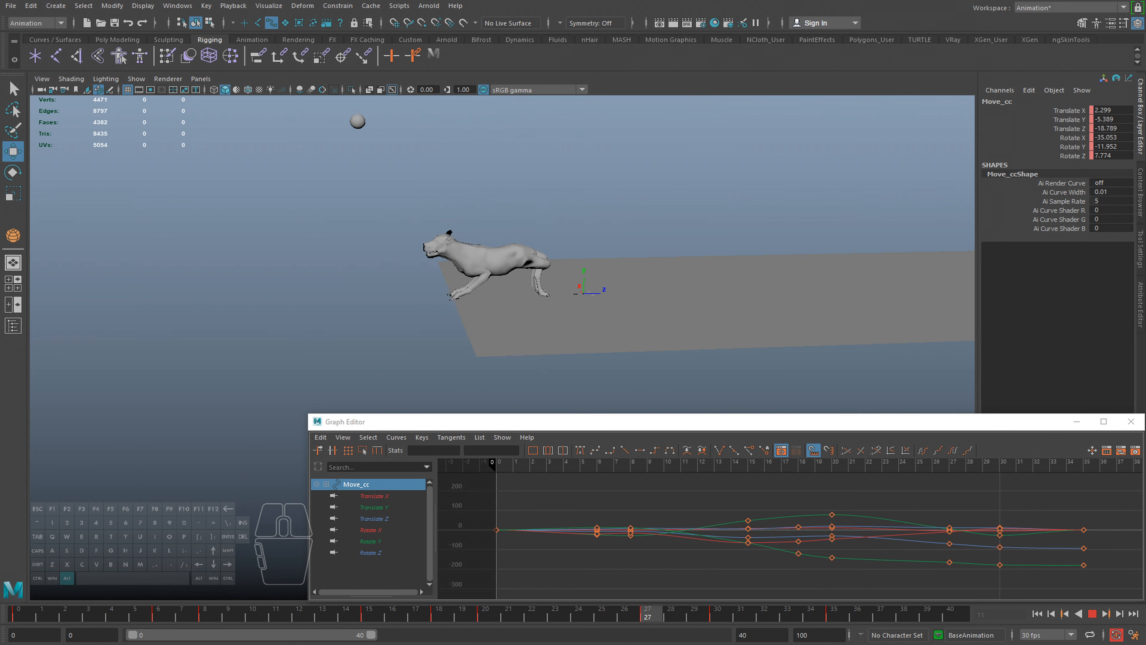
# Rotate Move_cc at frame 18 to about Rotate X -81.453, compare it with frame 20 and replay the jump
pyautogui.moveTo(120, 615); pyautogui.dragTo(415, 620)
pyautogui.moveTo(501, 343)
pyautogui.keyDown('alt'); pyautogui.mouseDown()
pyautogui.moveTo(528, 339)
pyautogui.moveTo(497, 343)
pyautogui.mouseUp(); pyautogui.keyUp('alt')
pyautogui.moveTo(405, 620); pyautogui.dragTo(446, 617)
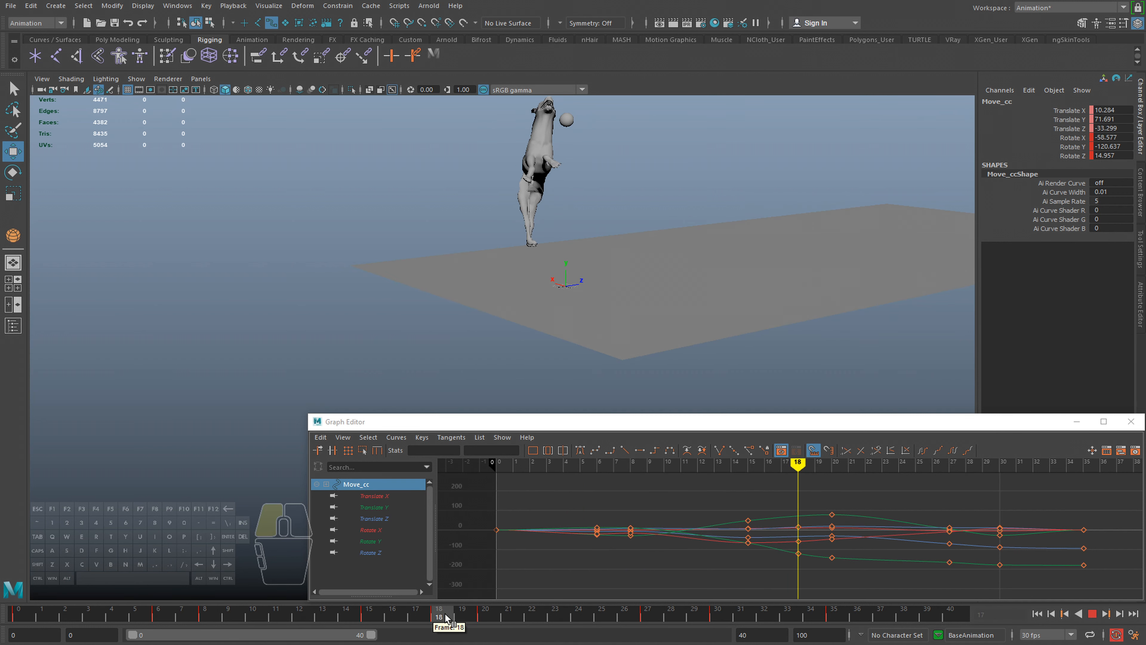
pyautogui.keyDown('alt'); pyautogui.moveTo(564, 271); pyautogui.dragTo(512, 210); pyautogui.keyUp('alt')
pyautogui.press('e')
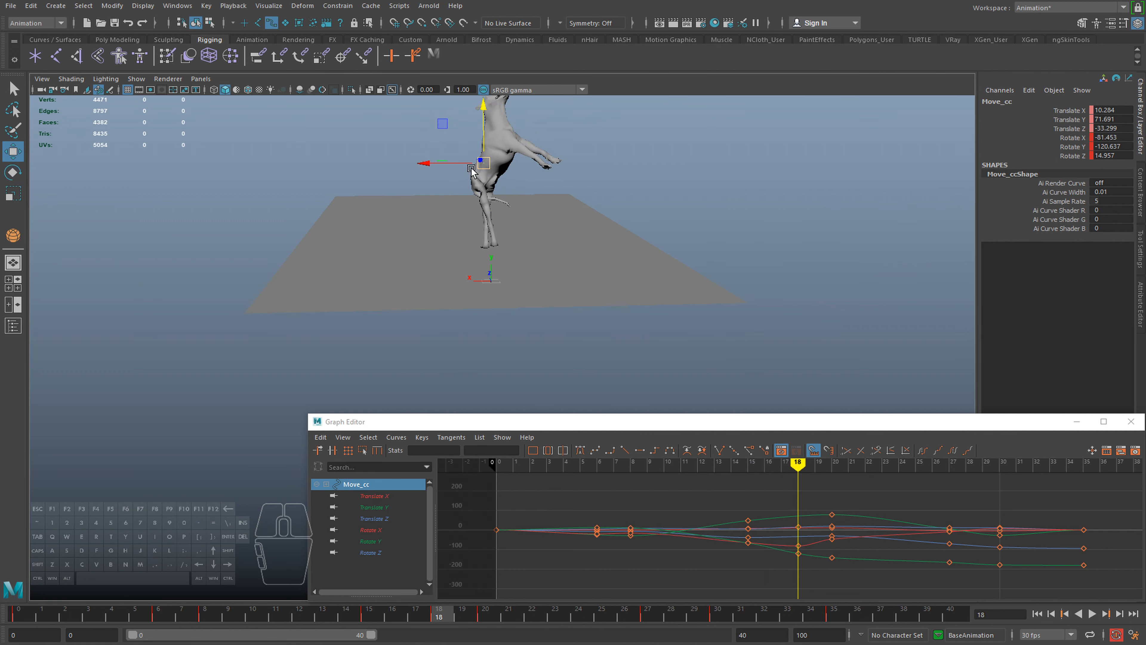
pyautogui.moveTo(449, 620); pyautogui.dragTo(485, 619)
pyautogui.hotkey('alt', 'v')
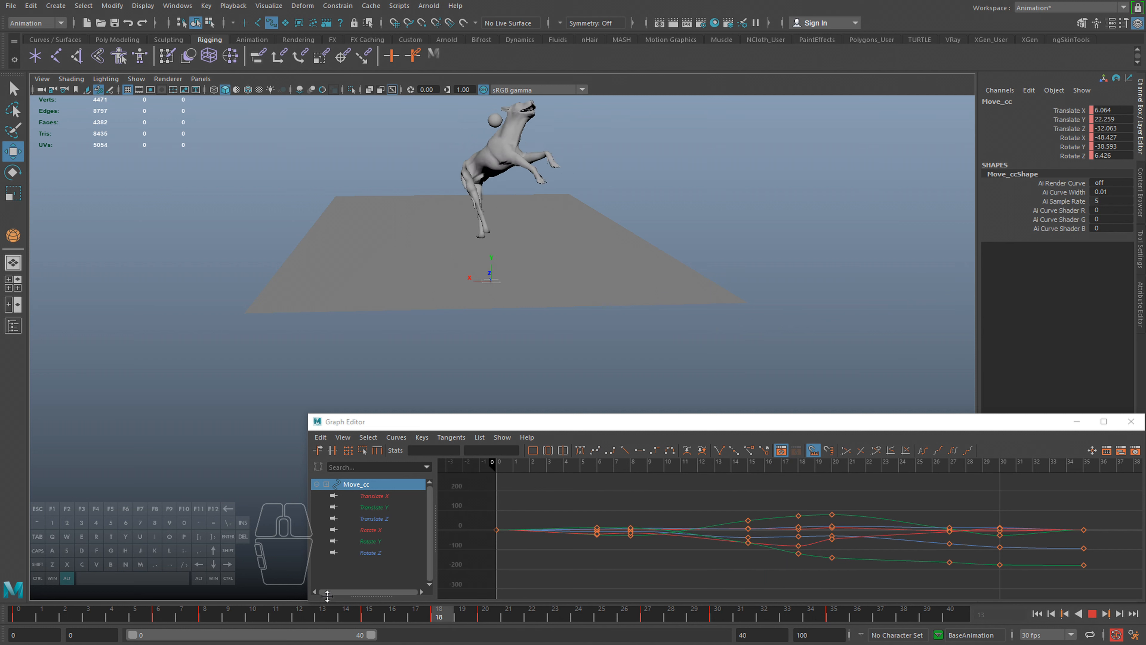
# Adjust Move_cc at frame 20 to about Rotate X -74.14 and Translate Z -45.216, and replay the jump
pyautogui.moveTo(389, 622); pyautogui.dragTo(485, 618)
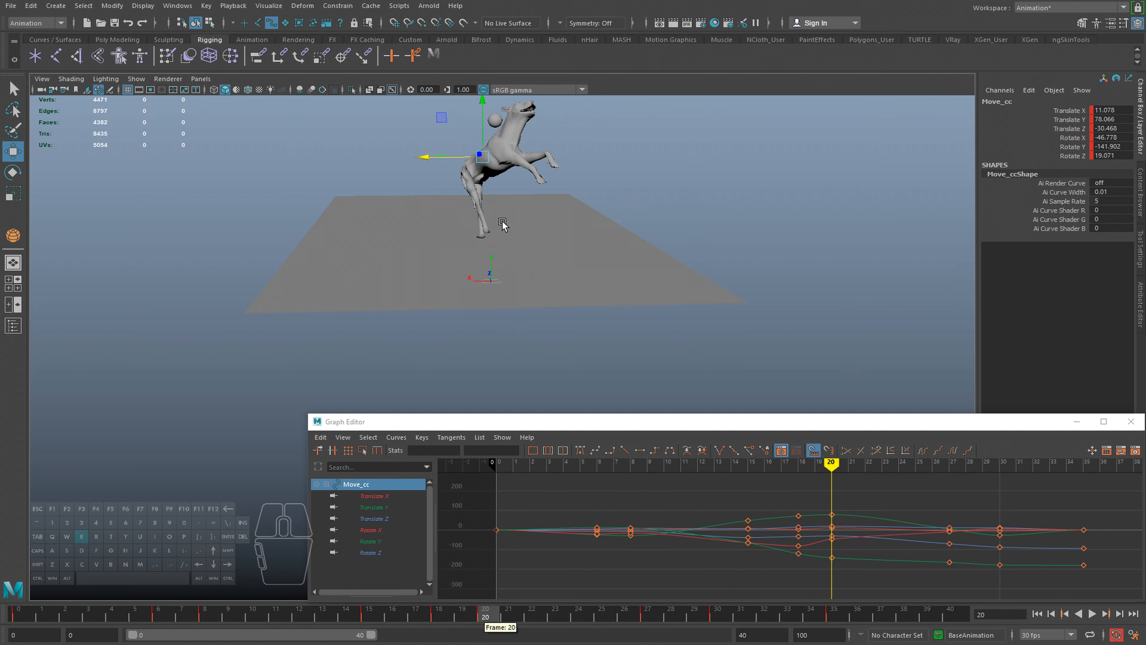
pyautogui.press('w')
pyautogui.keyDown('alt'); pyautogui.moveTo(515, 147); pyautogui.dragTo(447, 156); pyautogui.keyUp('alt')
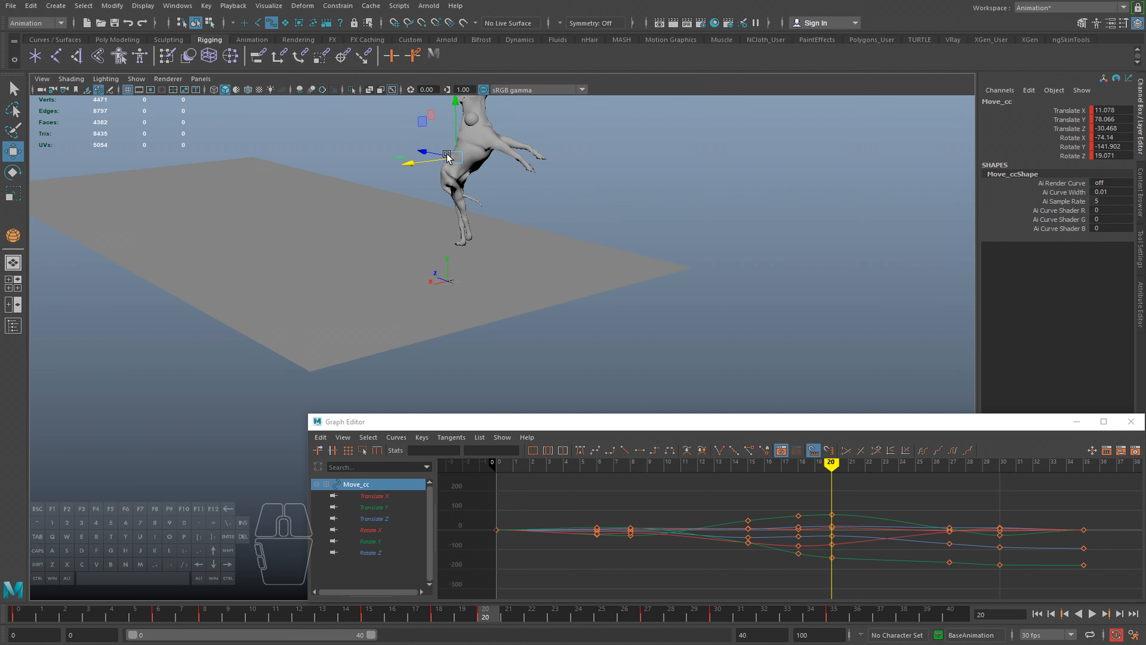
pyautogui.hotkey('alt', 'v')
pyautogui.keyDown('alt'); pyautogui.moveTo(460, 356); pyautogui.dragTo(486, 345); pyautogui.keyUp('alt')
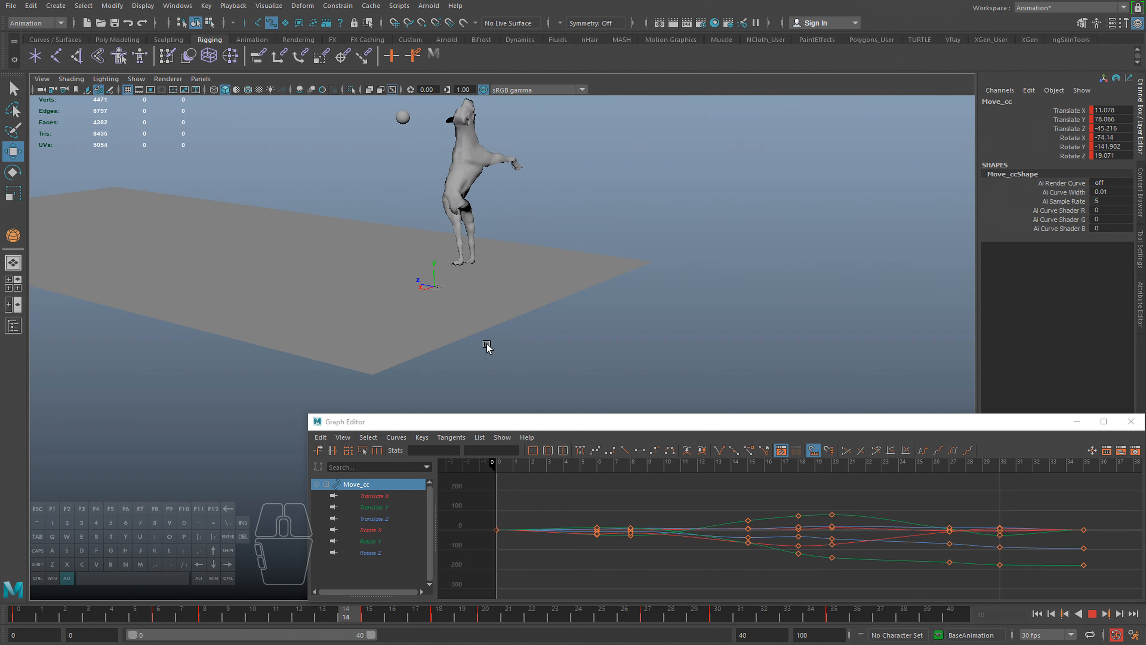
# Move Move_cc at frame 18 to about Translate X 3.953 and Translate Z -40.001, and replay the jump from the side
pyautogui.keyDown('alt'); pyautogui.moveTo(545, 307); pyautogui.dragTo(325, 297); pyautogui.keyUp('alt')
pyautogui.click(345, 619)
pyautogui.moveTo(346, 621); pyautogui.dragTo(439, 622)
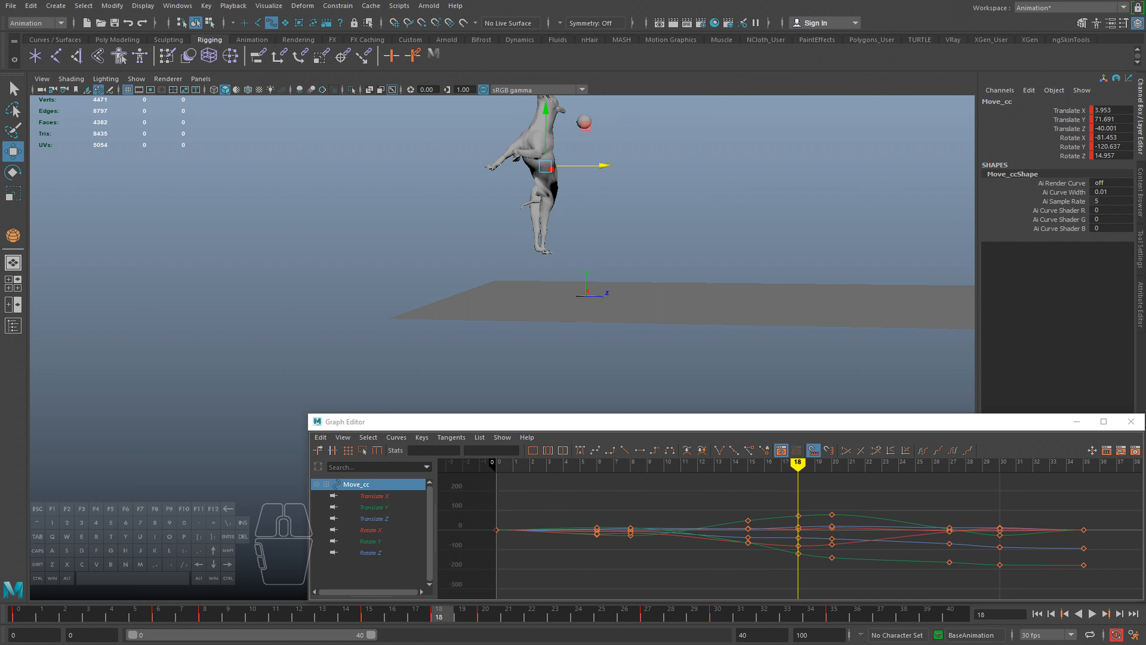
pyautogui.moveTo(360, 623); pyautogui.dragTo(214, 615)
pyautogui.hotkey('alt', 'v')
pyautogui.keyDown('alt'); pyautogui.moveTo(632, 239); pyautogui.dragTo(574, 240); pyautogui.keyUp('alt')
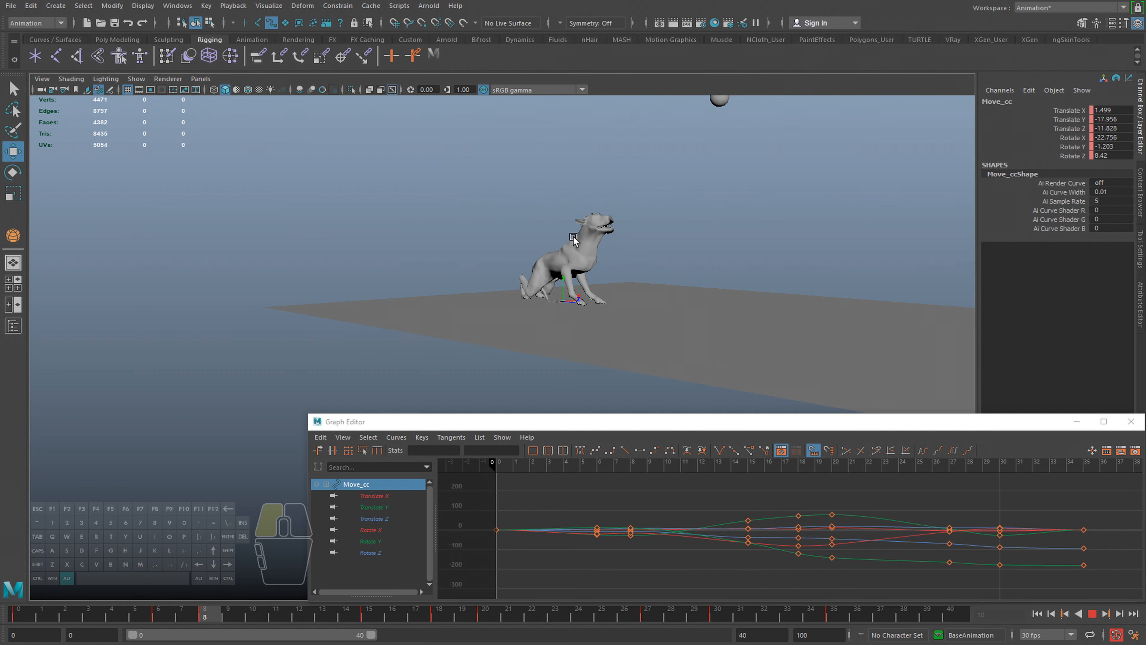
# Rotate Move_cc at frame 20 to about Rotate X -82.395 and play back the jump
pyautogui.moveTo(361, 621)
pyautogui.mouseDown()
pyautogui.moveTo(506, 624)
pyautogui.moveTo(428, 608)
pyautogui.moveTo(510, 620)
pyautogui.moveTo(487, 621)
pyautogui.mouseUp()
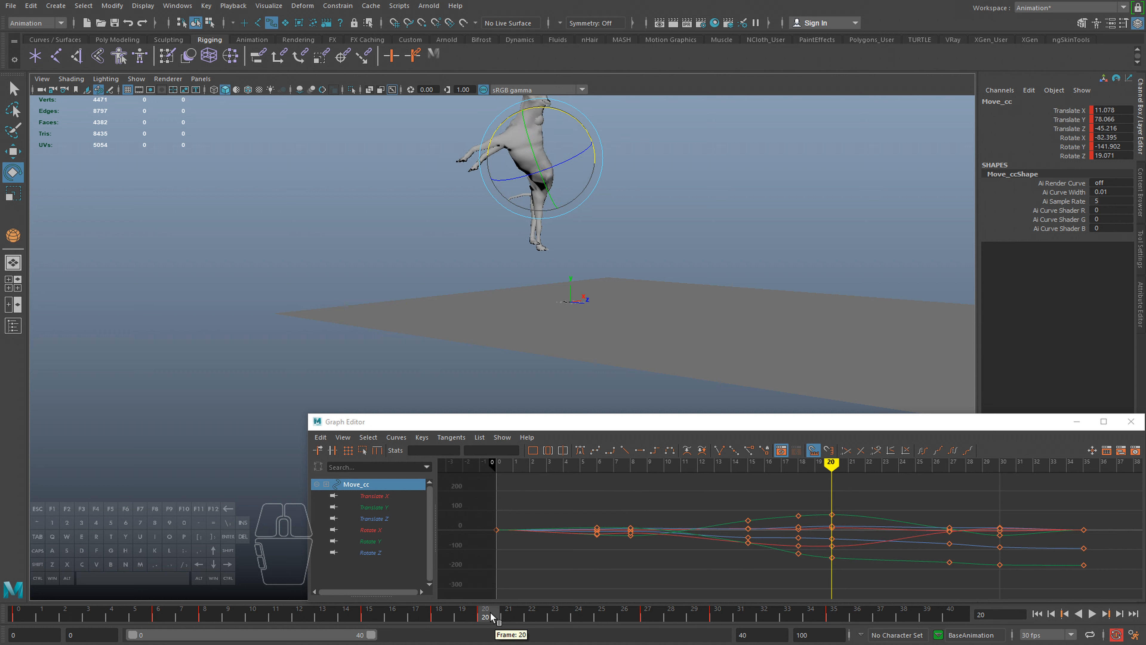
pyautogui.hotkey('alt', 'v')
pyautogui.keyDown('alt'); pyautogui.moveTo(557, 241); pyautogui.dragTo(567, 261); pyautogui.keyUp('alt')
pyautogui.hotkey('alt', 'v')
# Rotate Move_cc at frame 15 to about Rotate X -74.681, Rotate Y -50.197 and Rotate Z 17.141, and replay the jump
pyautogui.moveTo(304, 613); pyautogui.dragTo(369, 614)
pyautogui.moveTo(582, 221); pyautogui.dragTo(587, 217)
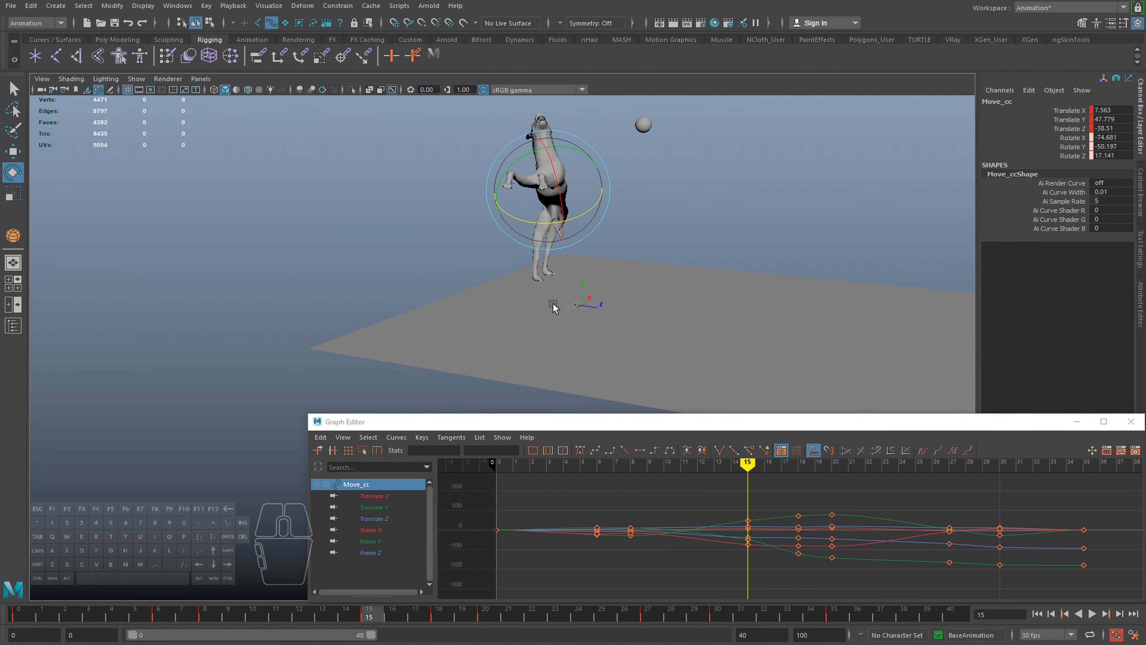
pyautogui.moveTo(271, 613); pyautogui.dragTo(182, 612)
pyautogui.hotkey('alt', 'v')
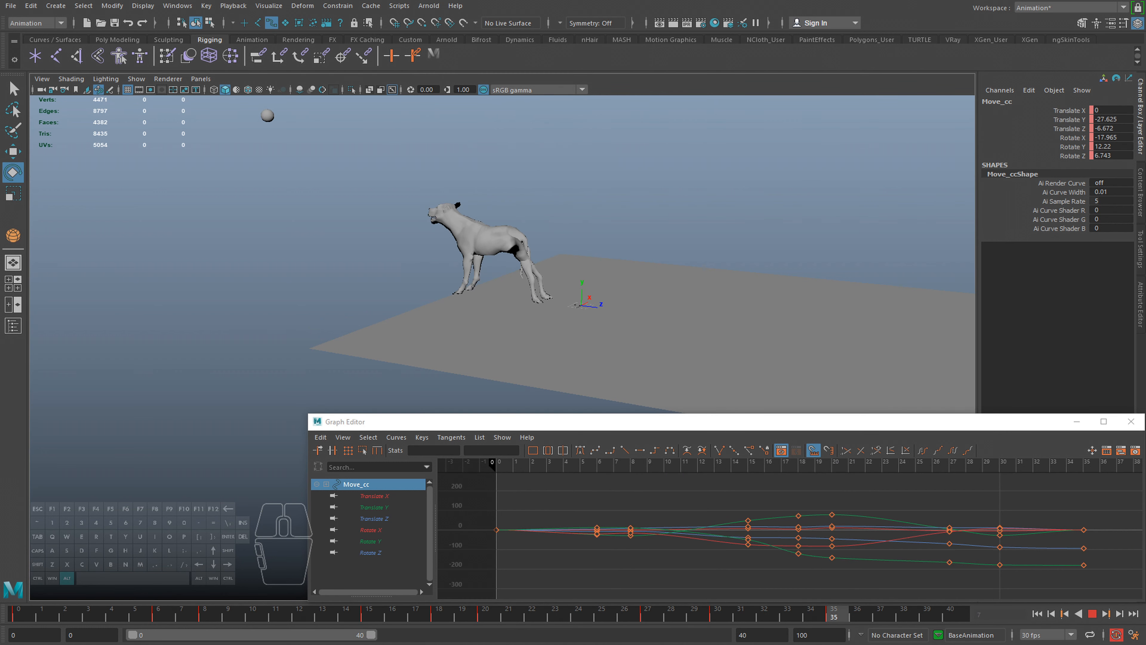
# Rotate Move_cc at frame 18 to about Rotate X -66.127, Rotate Y -100.786 and Rotate Z -1.172, and replay the jump
pyautogui.hotkey('alt', 'v')
pyautogui.moveTo(365, 620); pyautogui.dragTo(437, 619)
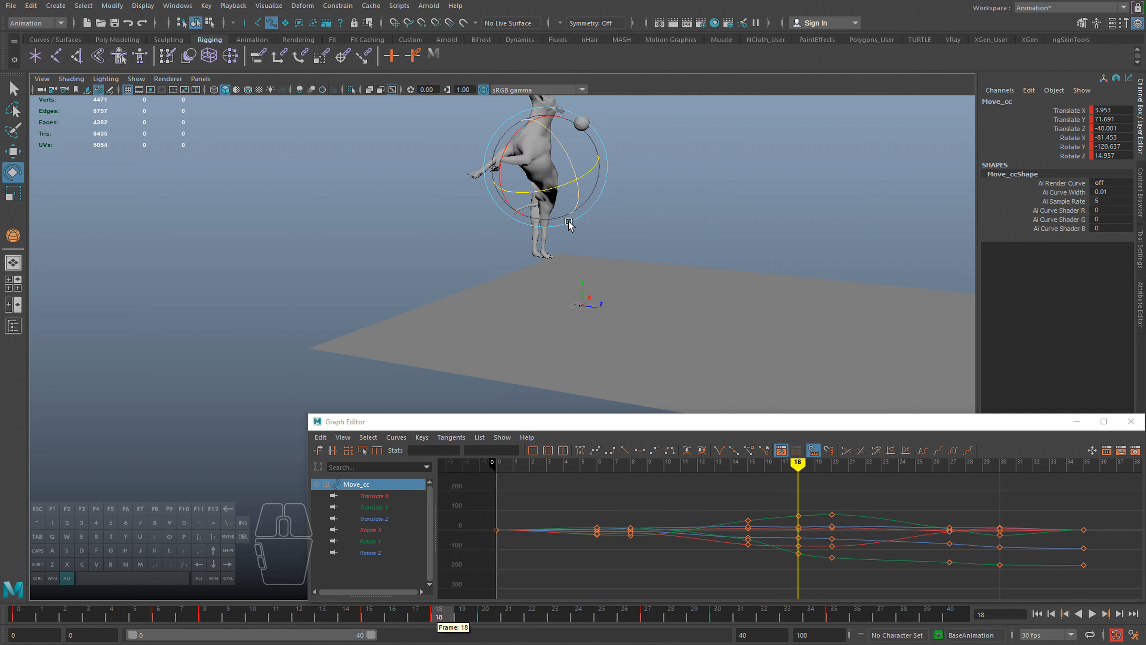
pyautogui.keyDown('alt'); pyautogui.moveTo(568, 225); pyautogui.dragTo(572, 197); pyautogui.keyUp('alt')
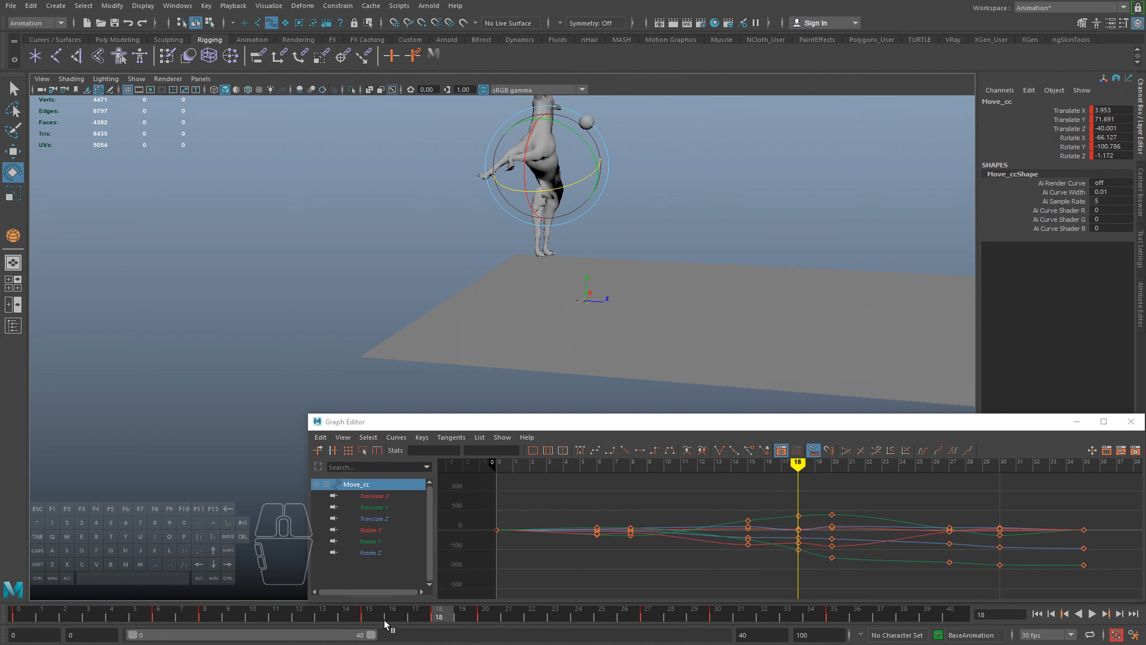
pyautogui.hotkey('alt', 'v')
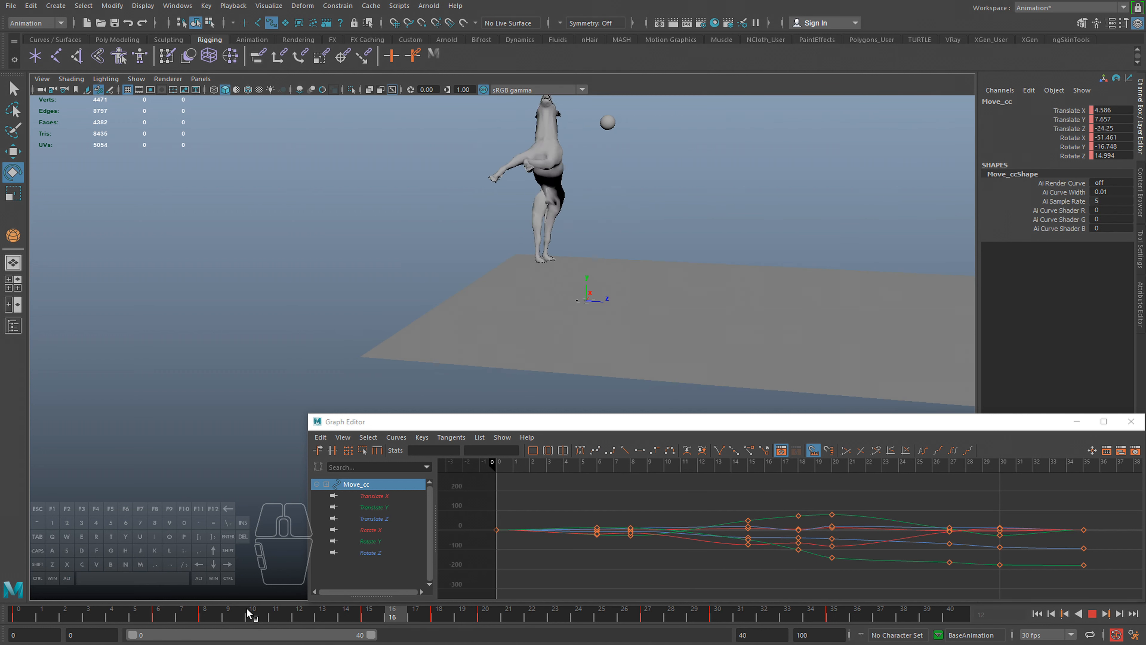
# Reorient Move_cc to XYZ rotations of about -52.411, -38.816, -14.081 at frame 15 and -69.098, -135.303, 13.395 at frame 20, and replay the jump
pyautogui.moveTo(243, 614); pyautogui.dragTo(365, 623)
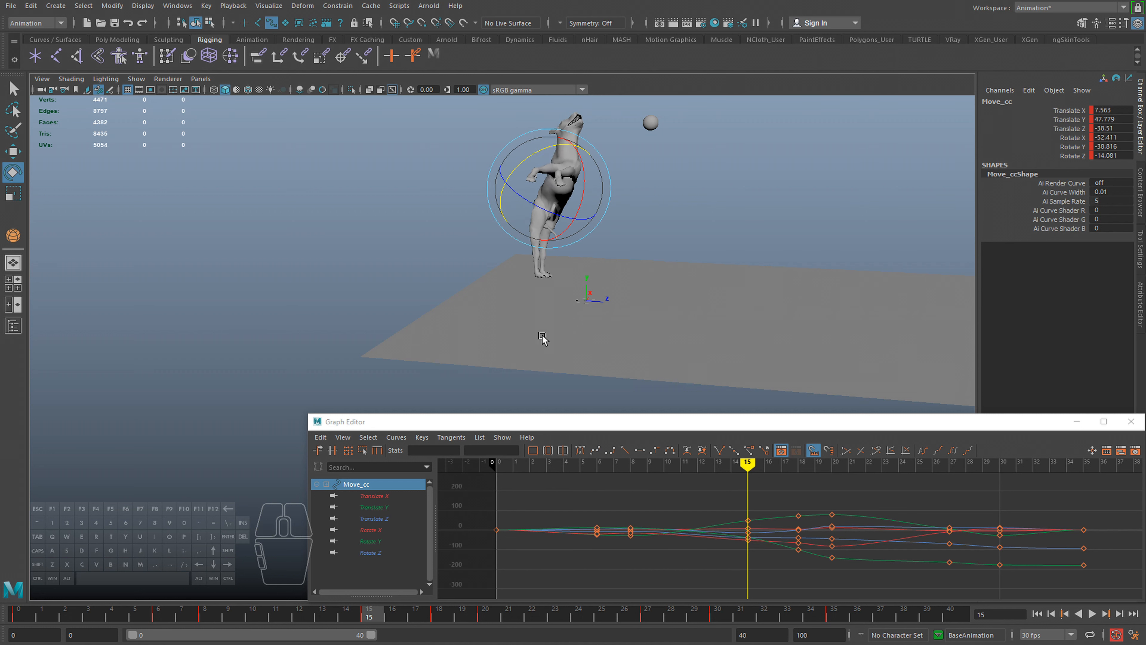
pyautogui.moveTo(356, 616); pyautogui.dragTo(492, 609)
pyautogui.moveTo(589, 141); pyautogui.dragTo(592, 127)
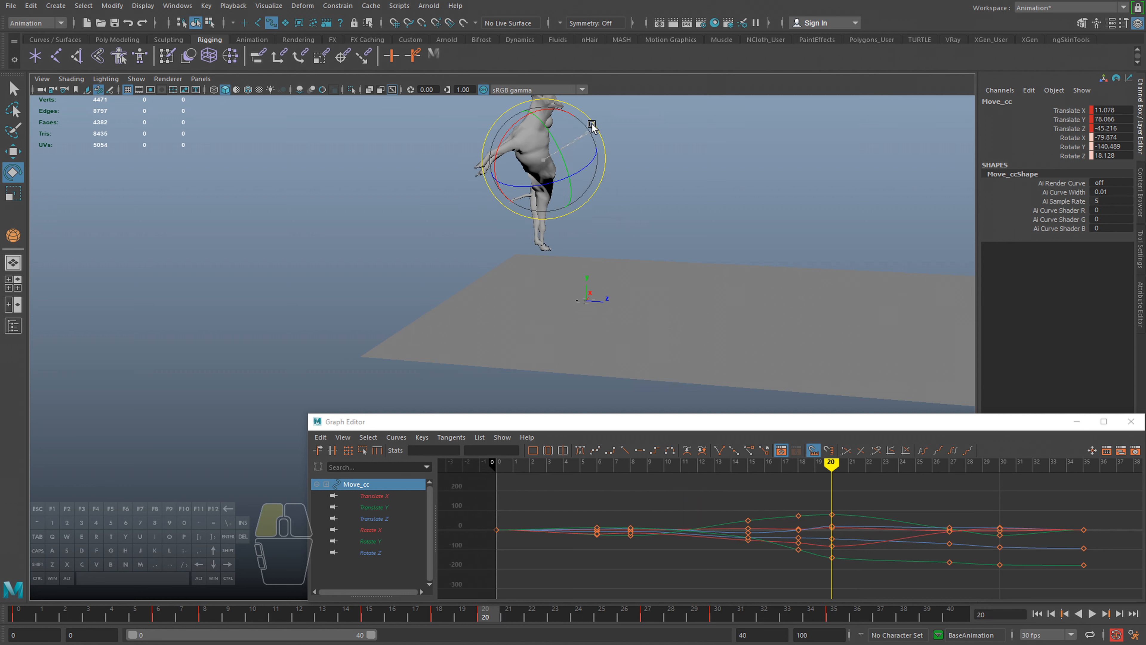
pyautogui.hotkey('alt', 'v')
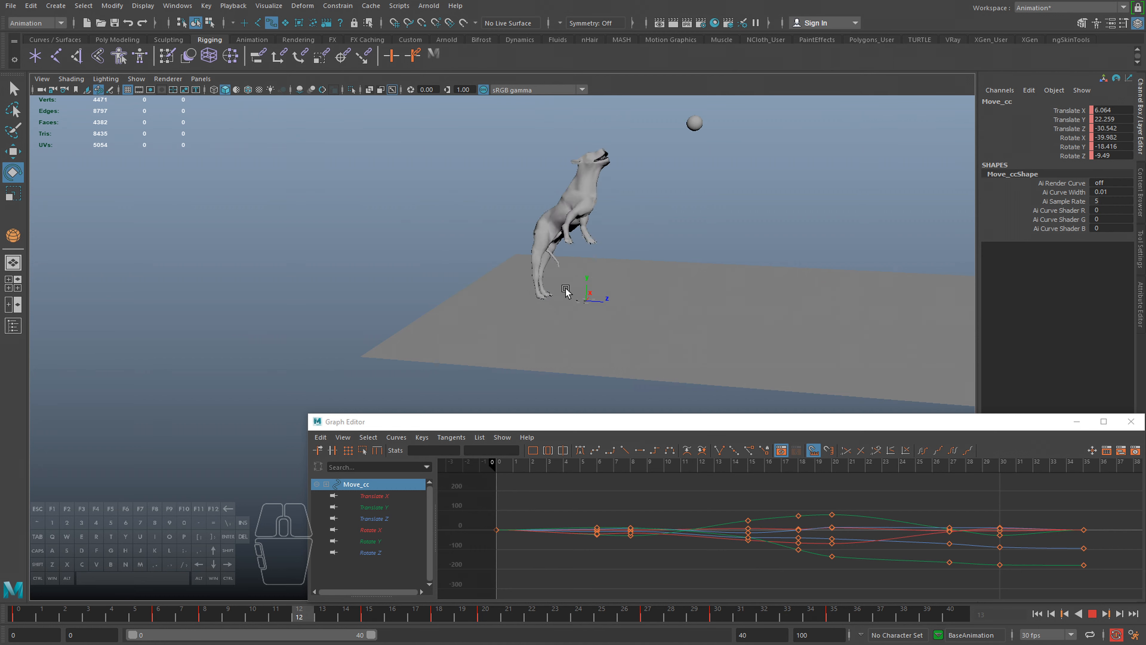
# Try moving Move_cc at frame 18 to about Translate Z -34.611, replay the jump from the side, and undo the move
pyautogui.keyDown('alt'); pyautogui.moveTo(577, 221); pyautogui.dragTo(297, 215); pyautogui.keyUp('alt')
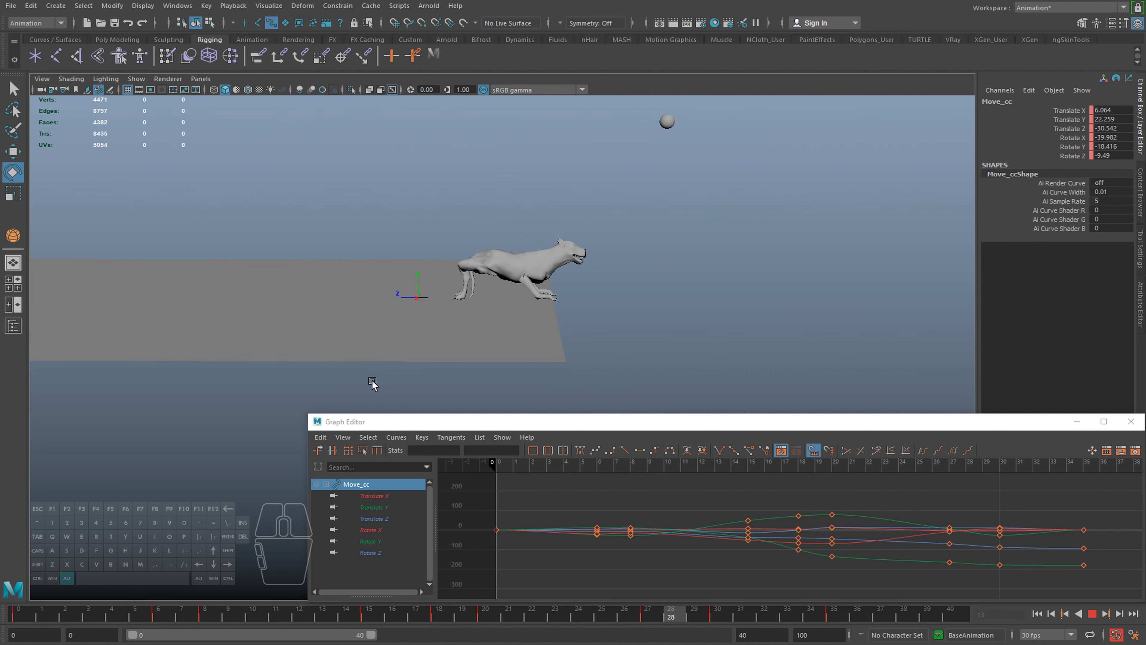
pyautogui.click(321, 615)
pyautogui.moveTo(320, 614); pyautogui.dragTo(444, 622)
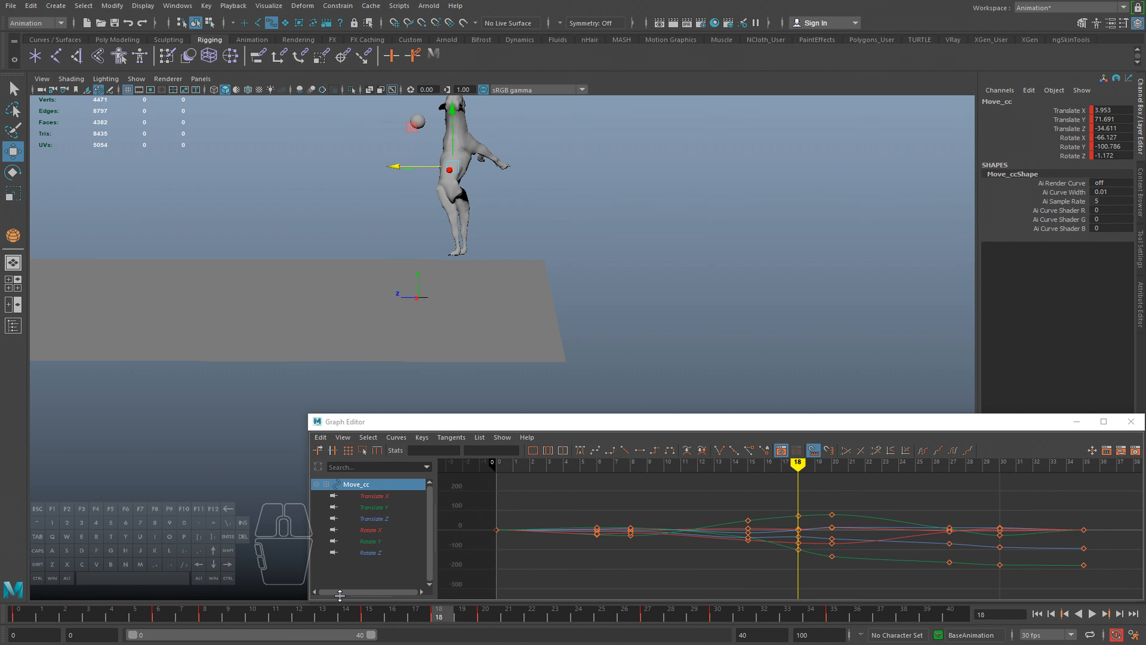
pyautogui.click(321, 610)
pyautogui.hotkey('alt', 'v')
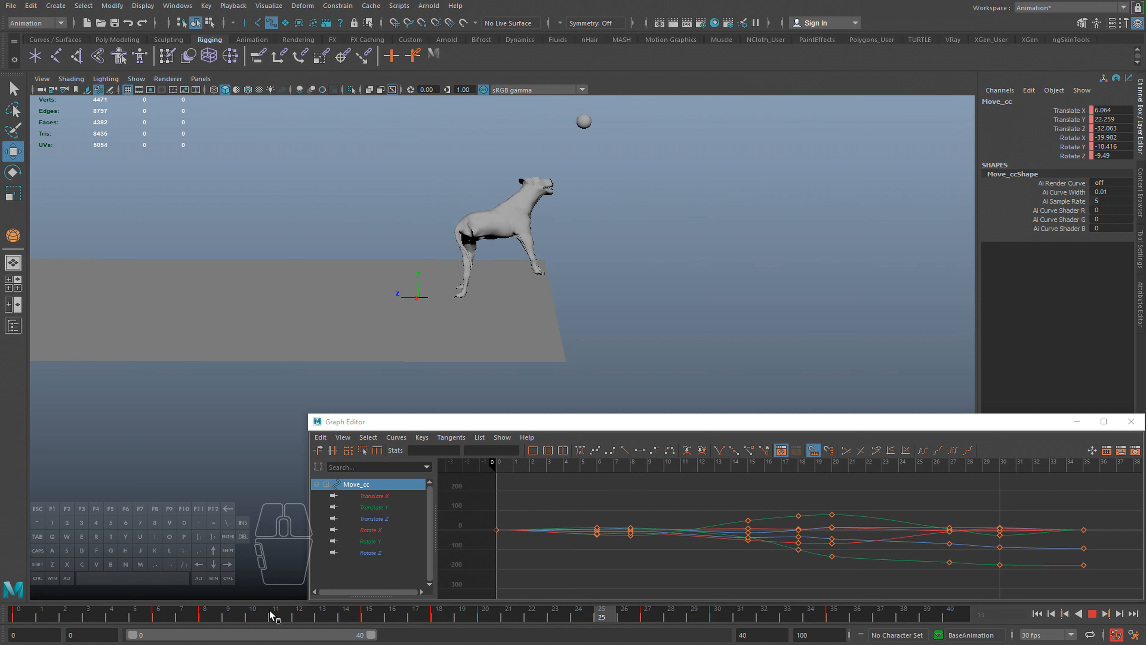
pyautogui.moveTo(270, 615); pyautogui.dragTo(486, 616)
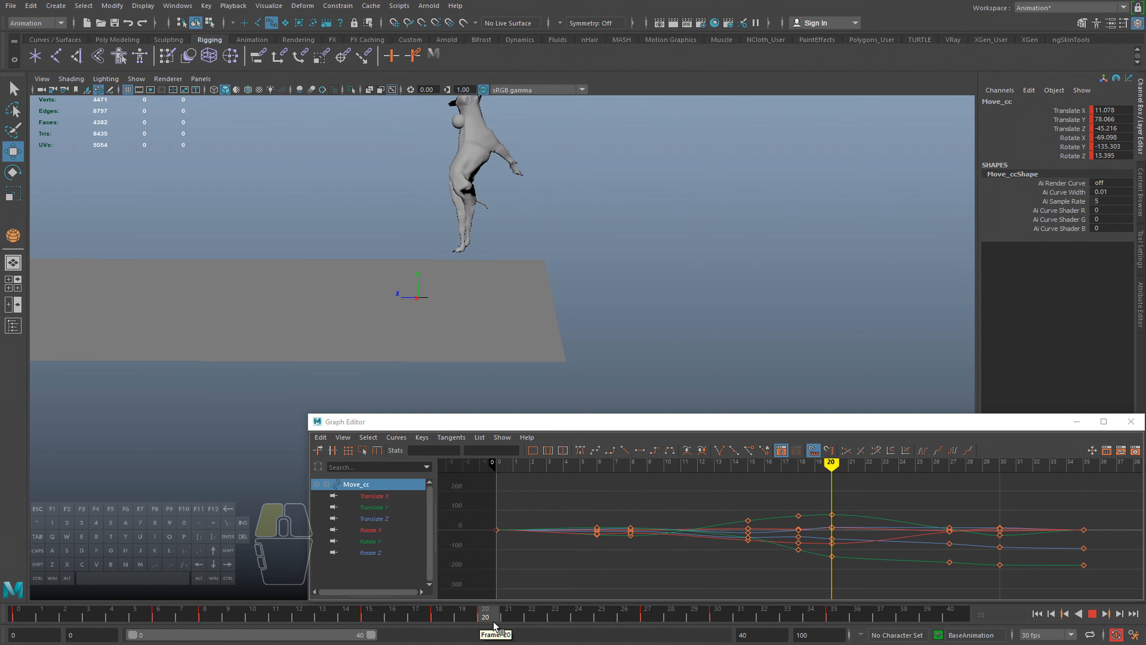
pyautogui.hotkey('ctrl', 'z')
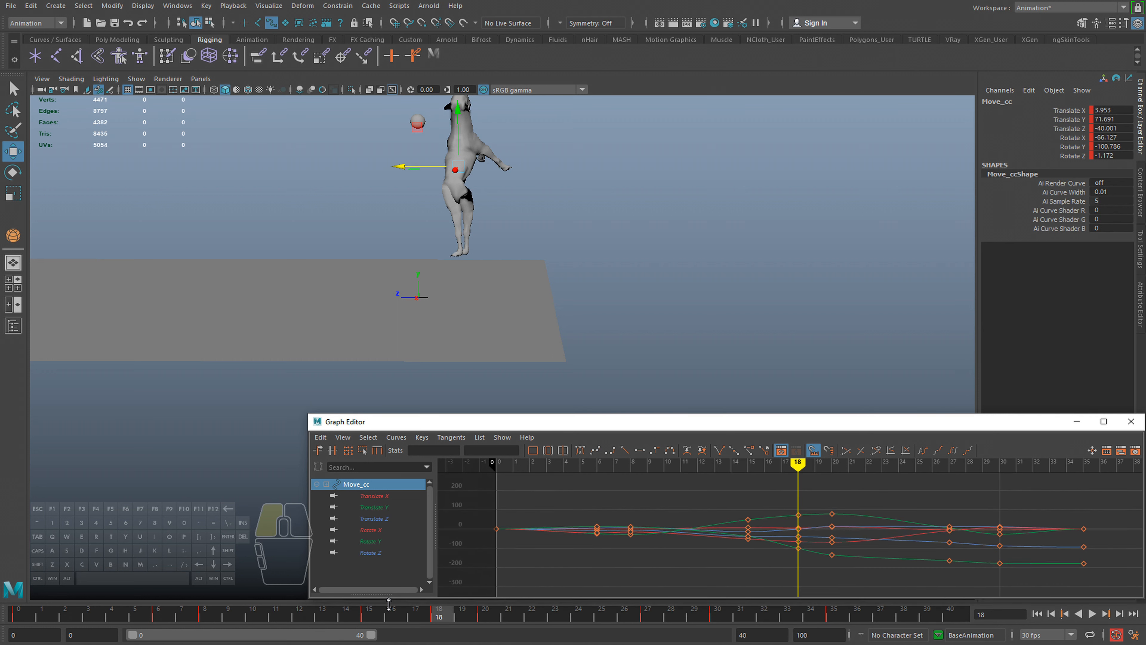
# Adjust Move_cc at frame 20 to about Rotate X -47.357 and Translate Y 84.636, and replay the jump
pyautogui.click(371, 614)
pyautogui.hotkey('alt', 'v')
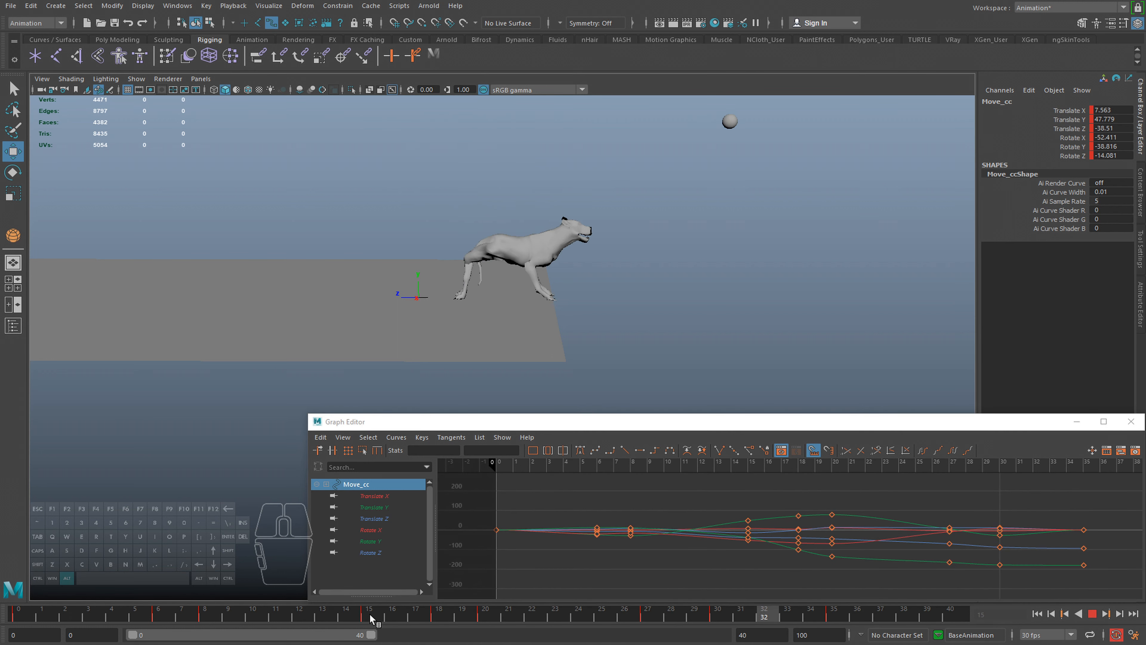
pyautogui.click(246, 610)
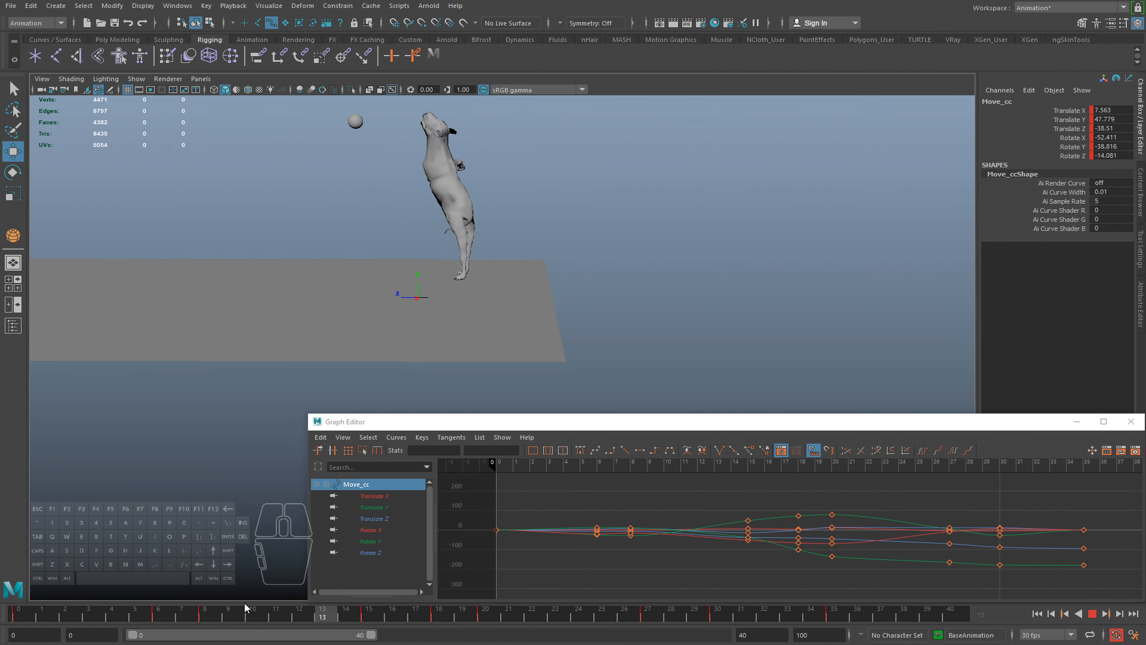
pyautogui.moveTo(298, 617); pyautogui.dragTo(461, 616)
pyautogui.keyDown('alt'); pyautogui.moveTo(485, 212); pyautogui.dragTo(431, 248); pyautogui.keyUp('alt')
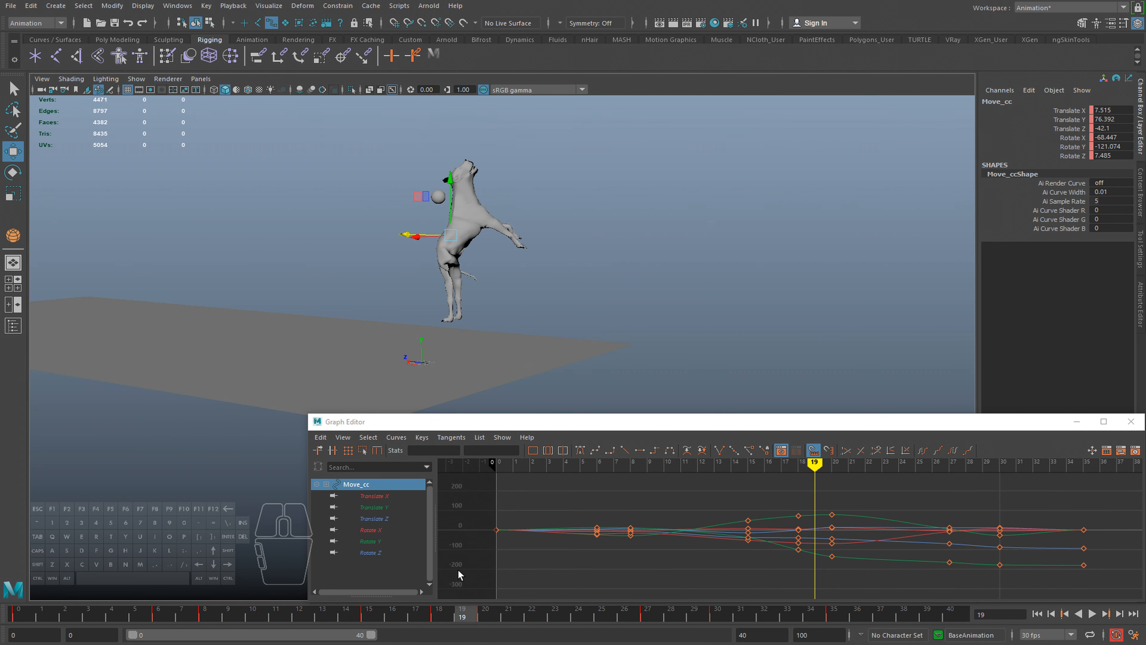
pyautogui.moveTo(466, 620); pyautogui.dragTo(484, 617)
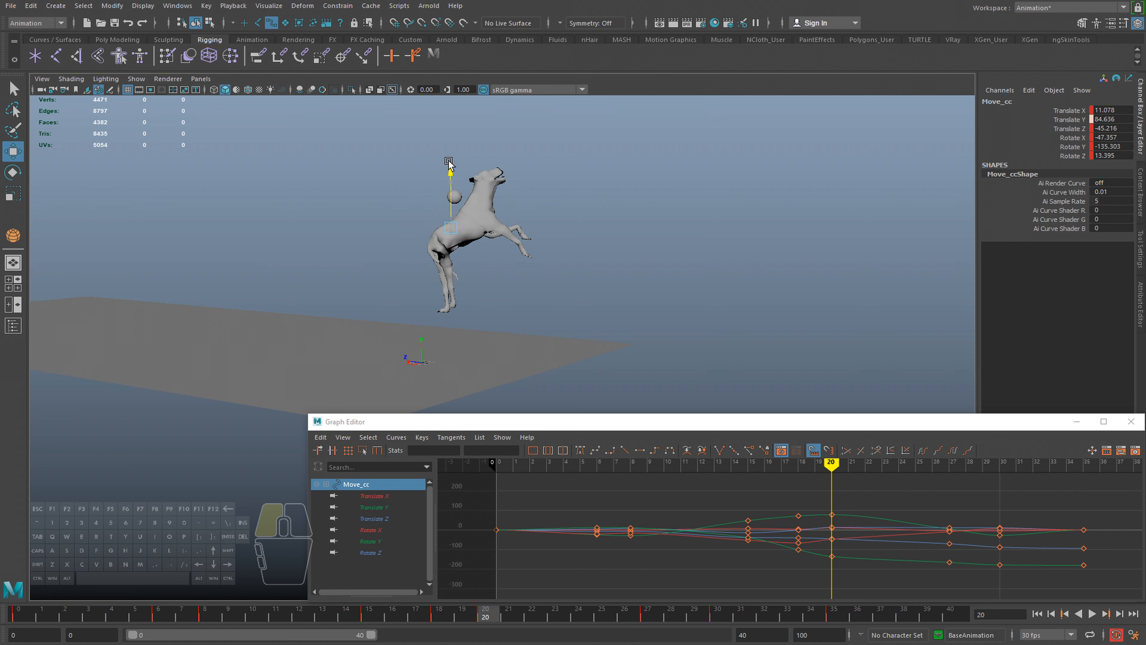
pyautogui.moveTo(485, 619); pyautogui.dragTo(366, 599)
pyautogui.hotkey('alt', 'v')
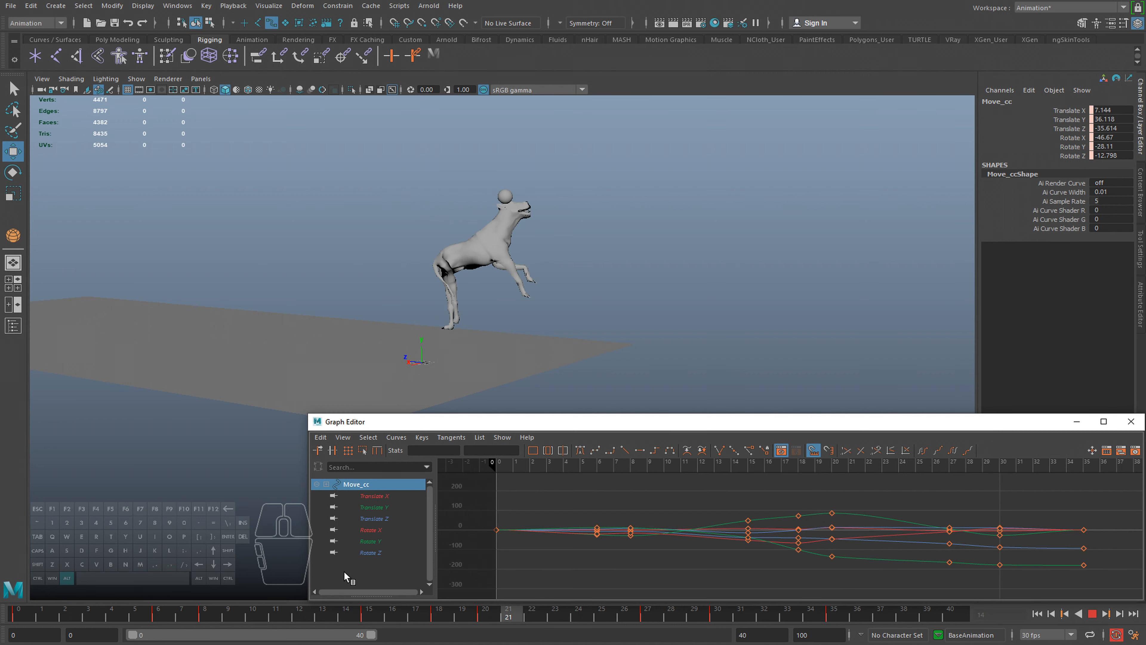
# Key Move_cc at frame 23 with about Rotate X -14.034 and a raised Translate Y, and replay the landing
pyautogui.hotkey('alt', 'v')
pyautogui.moveTo(434, 612); pyautogui.dragTo(556, 617)
pyautogui.press('e')
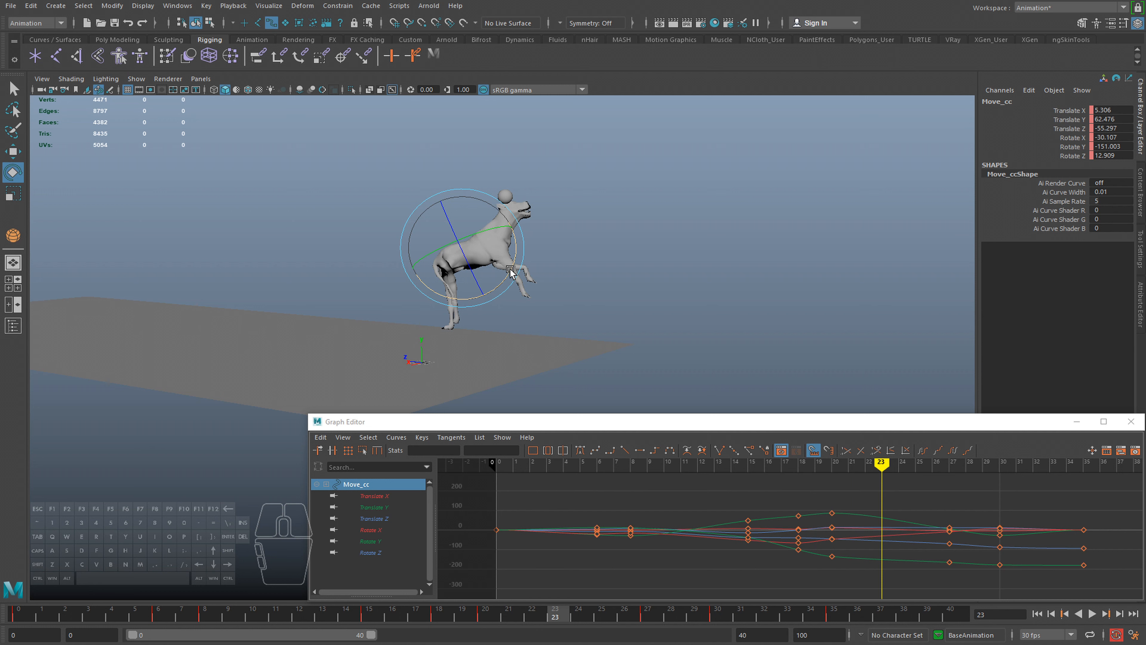
pyautogui.press('w')
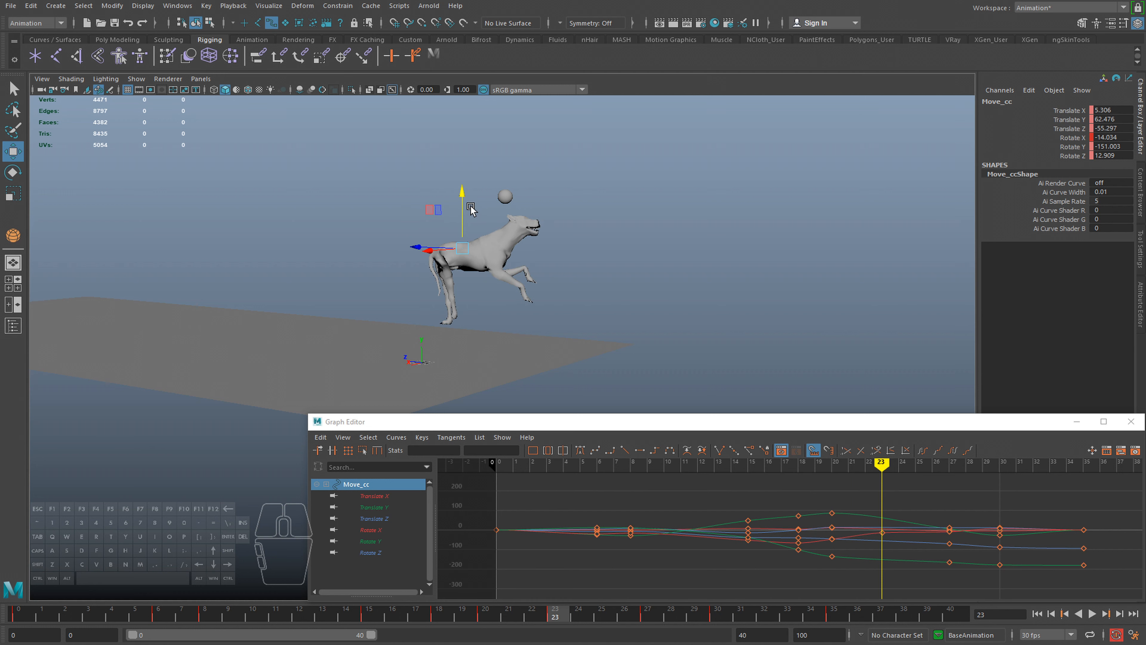
pyautogui.hotkey('alt', 'v')
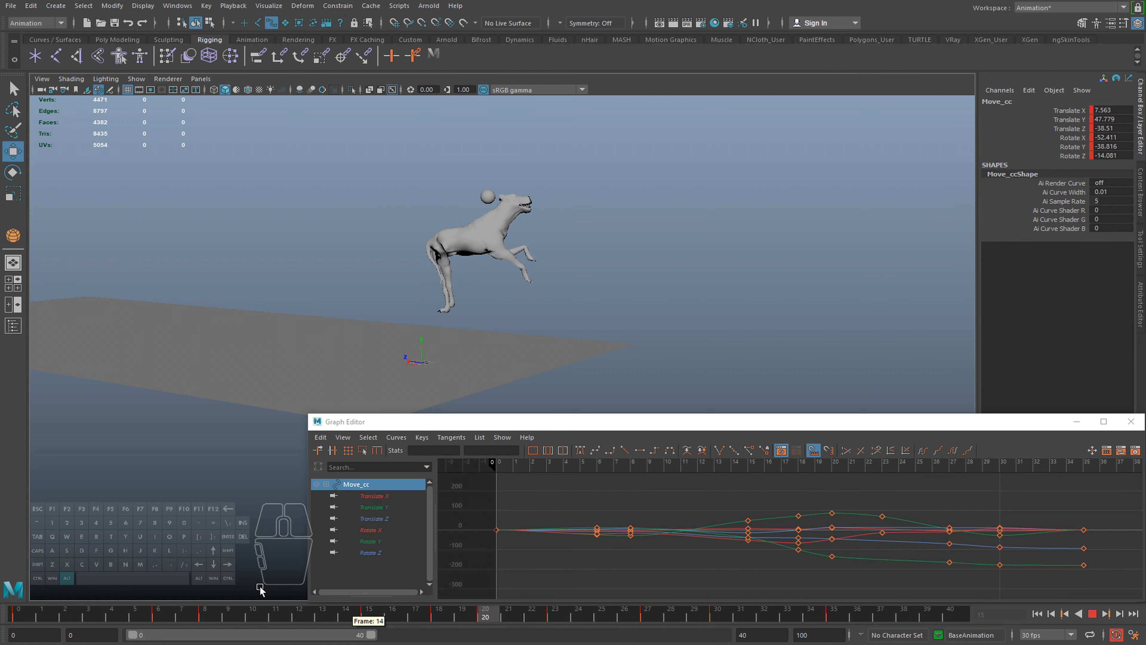
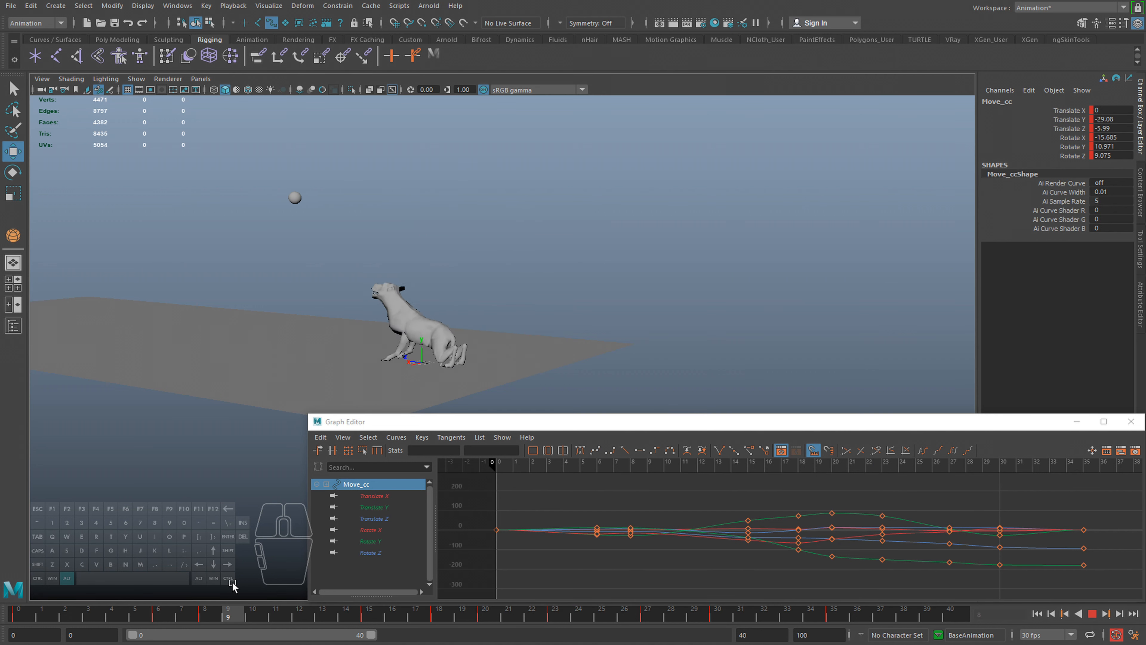
# Play back the jump from the opposite side and from above to examine the body's path
pyautogui.keyDown('alt'); pyautogui.moveTo(426, 290); pyautogui.dragTo(738, 285); pyautogui.keyUp('alt')
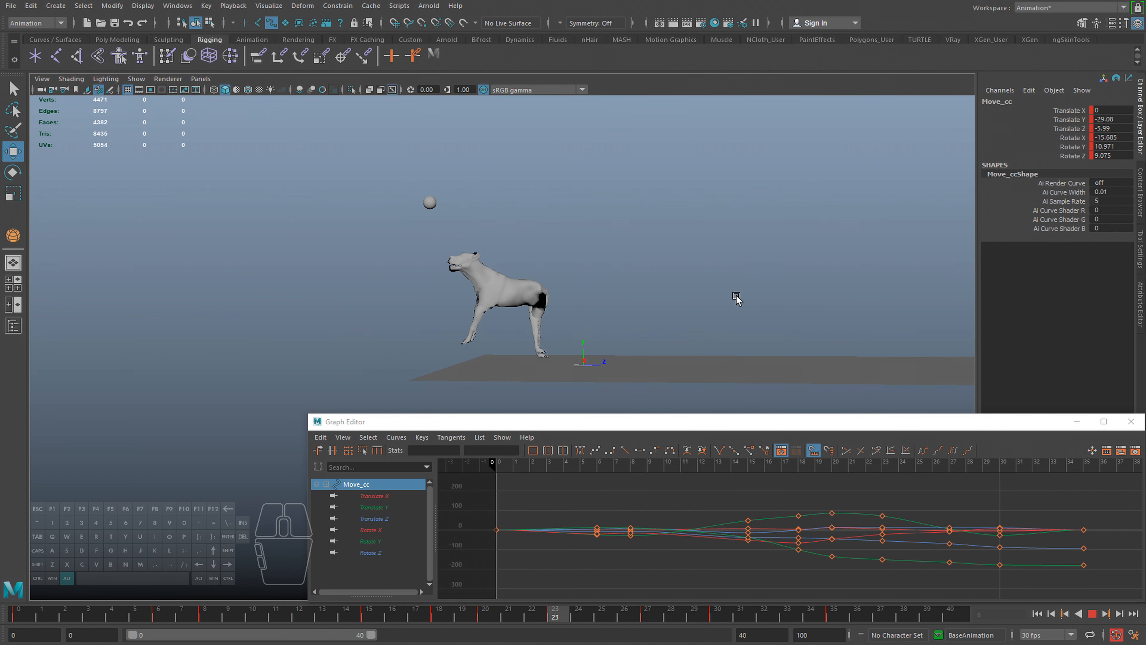
pyautogui.keyDown('alt'); pyautogui.moveTo(669, 329); pyautogui.dragTo(672, 323); pyautogui.keyUp('alt')
pyautogui.hotkey('alt', 'v')
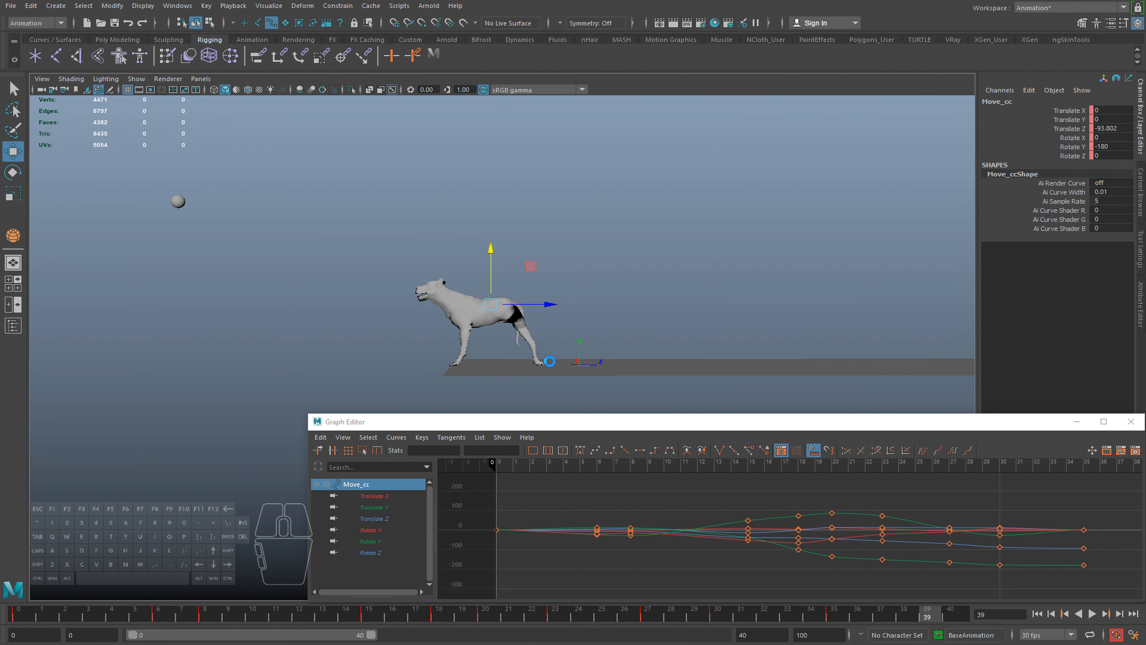
pyautogui.hotkey('alt', 'v')
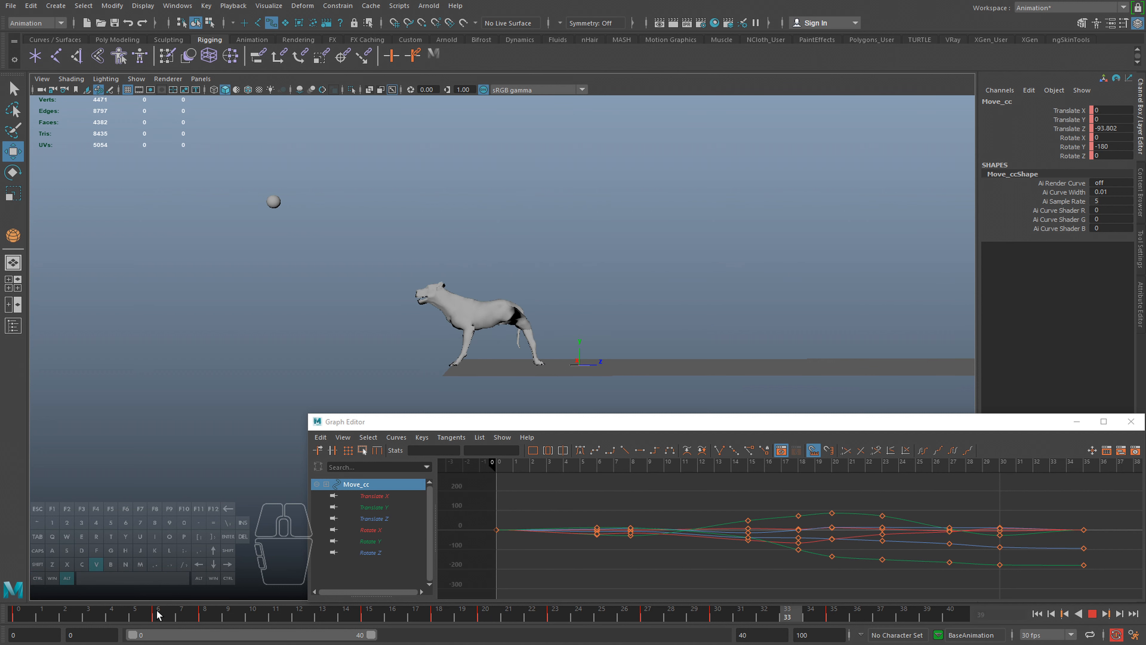
pyautogui.keyDown('alt'); pyautogui.moveTo(282, 470); pyautogui.dragTo(471, 294); pyautogui.keyUp('alt')
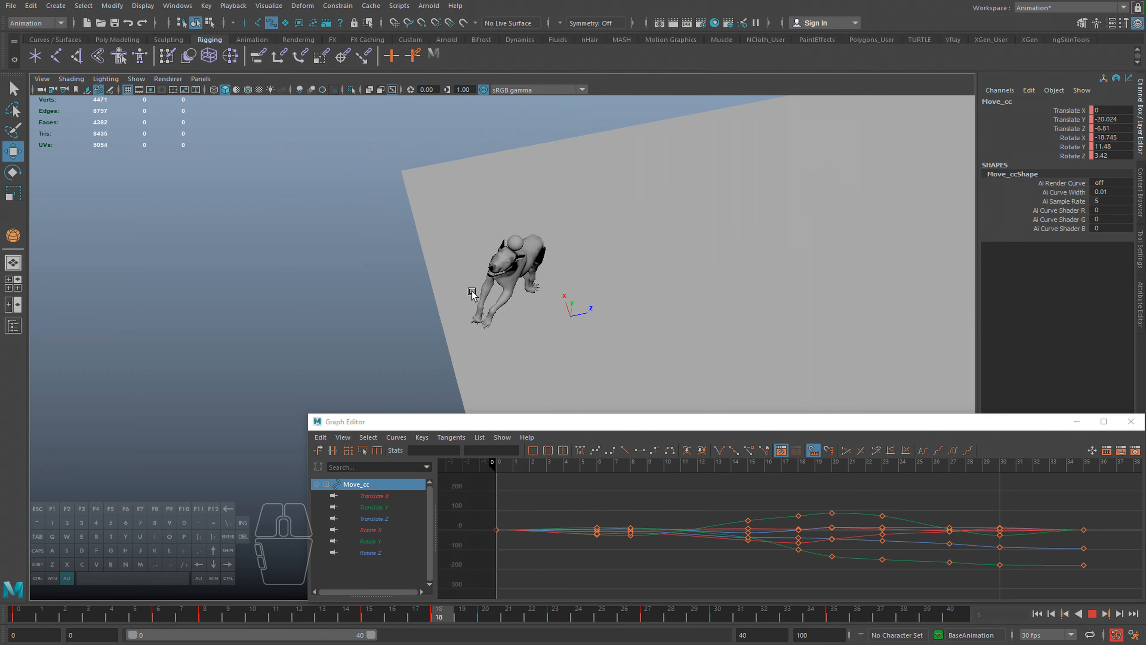
# Show the NURBS curves in the viewport and select both front paw controls at frame 3
pyautogui.click(136, 80)
pyautogui.click(171, 151)
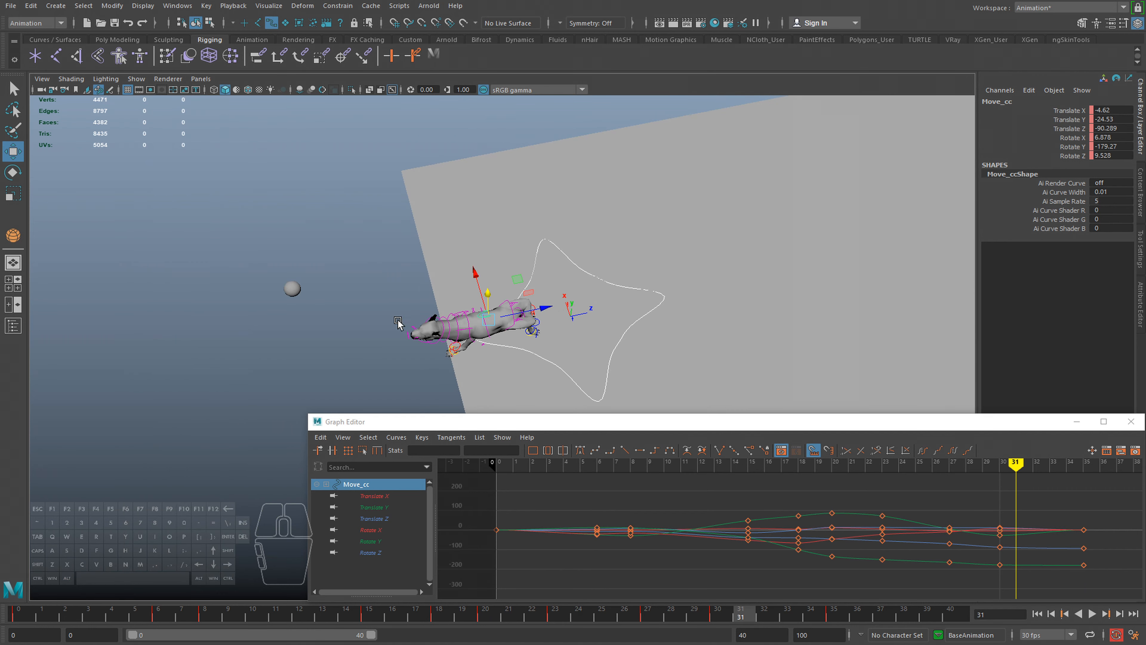
pyautogui.moveTo(124, 613); pyautogui.dragTo(95, 613)
pyautogui.keyDown('alt'); pyautogui.moveTo(253, 475); pyautogui.dragTo(476, 184); pyautogui.keyUp('alt')
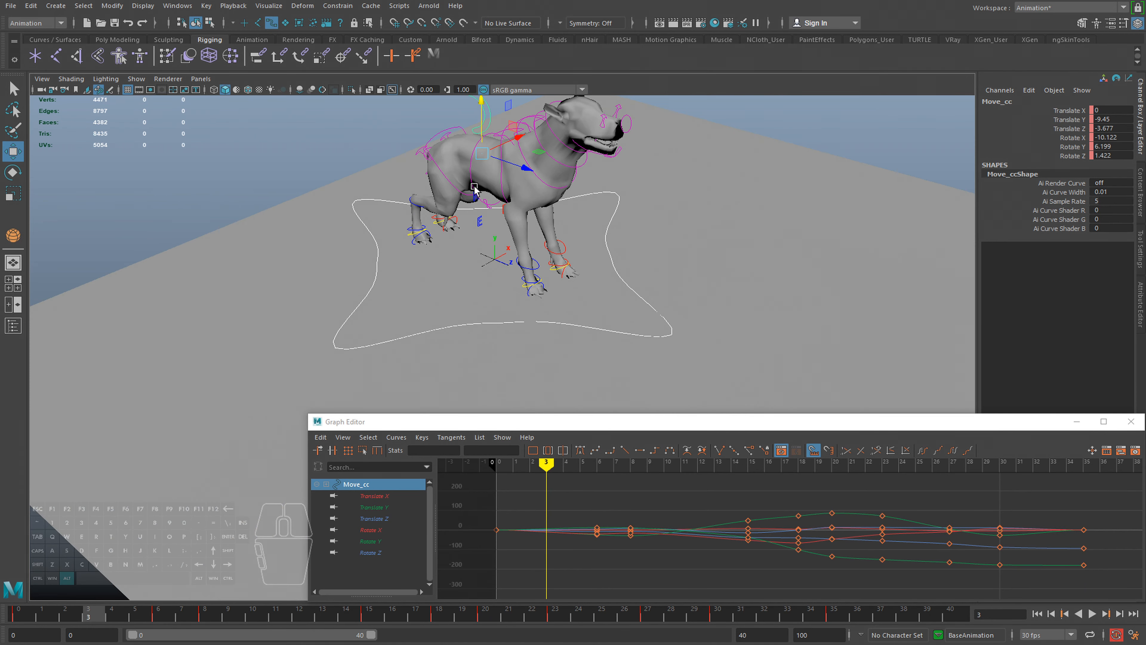
pyautogui.keyDown('alt'); pyautogui.moveTo(476, 184); pyautogui.dragTo(565, 271, button='right'); pyautogui.keyUp('alt')
pyautogui.press('q')
pyautogui.click(546, 249)
pyautogui.keyDown('shift'); pyautogui.click(558, 231); pyautogui.keyUp('shift')
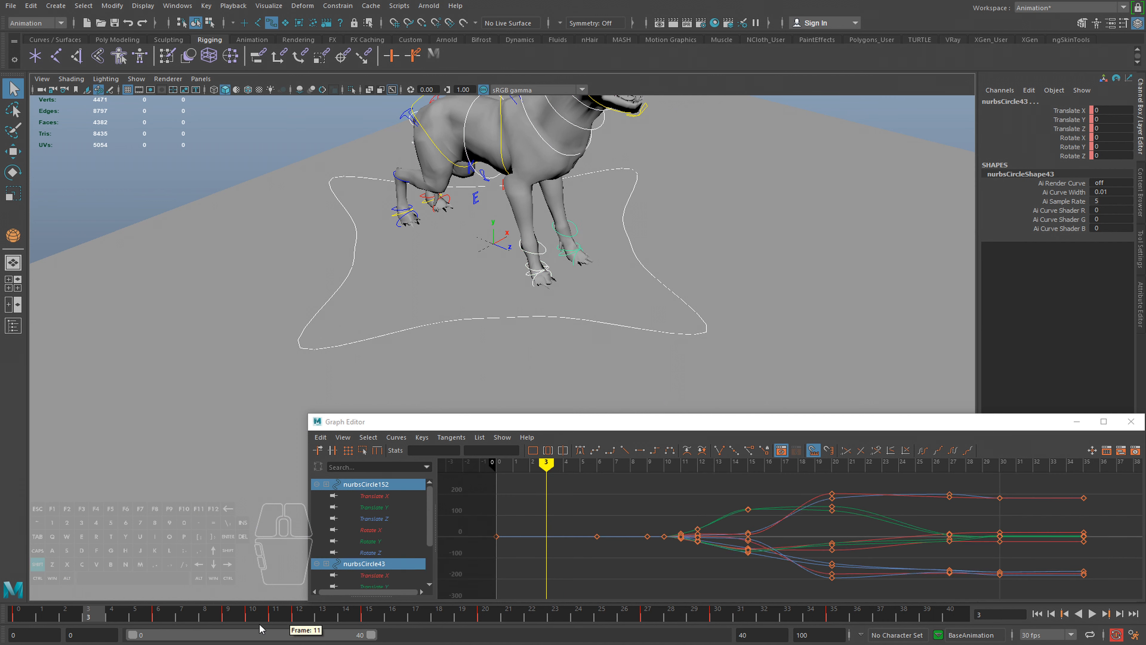
# At frame 15, move both front paw controls to about Translate X -31.674, Y 133.255, Z -46.225, aligning them in front of the chest
pyautogui.moveTo(144, 616); pyautogui.dragTo(227, 619)
pyautogui.click(569, 222)
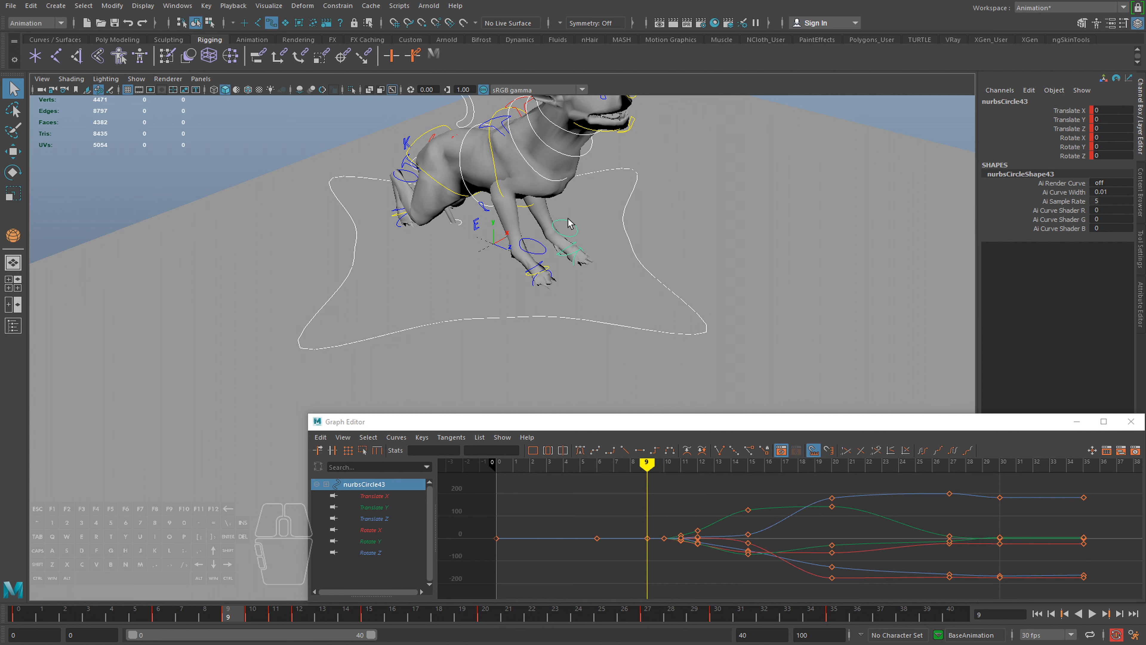
pyautogui.keyDown('shift'); pyautogui.click(529, 249); pyautogui.keyUp('shift')
pyautogui.moveTo(274, 614); pyautogui.dragTo(370, 615)
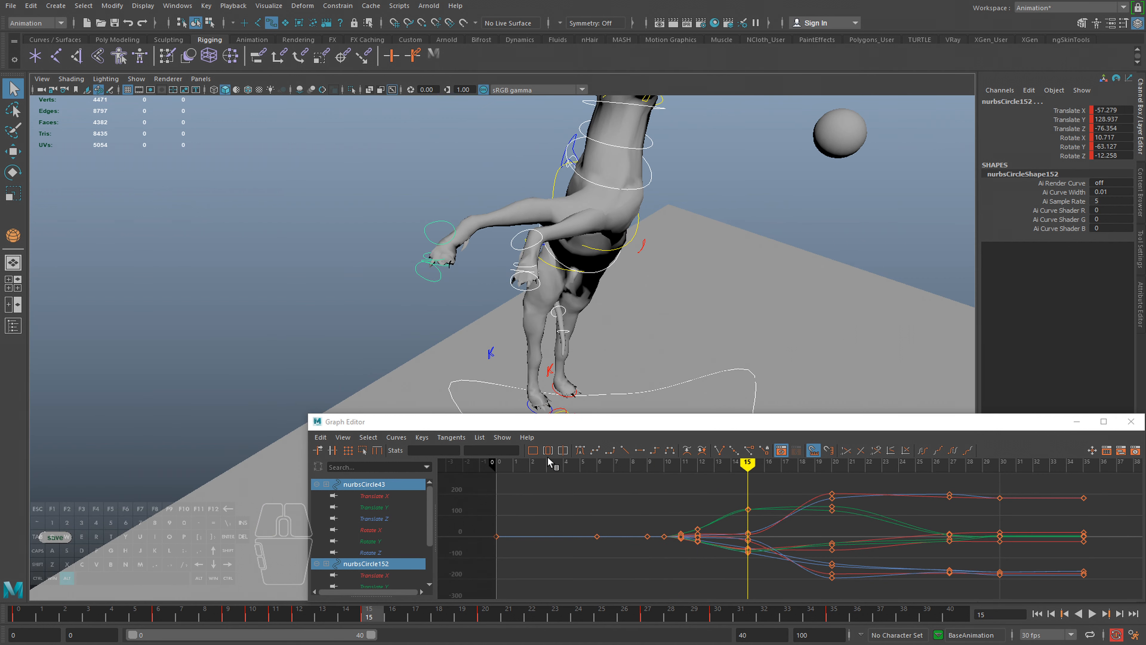
pyautogui.keyDown('alt'); pyautogui.moveTo(545, 260); pyautogui.dragTo(559, 303); pyautogui.keyUp('alt')
pyautogui.press('w')
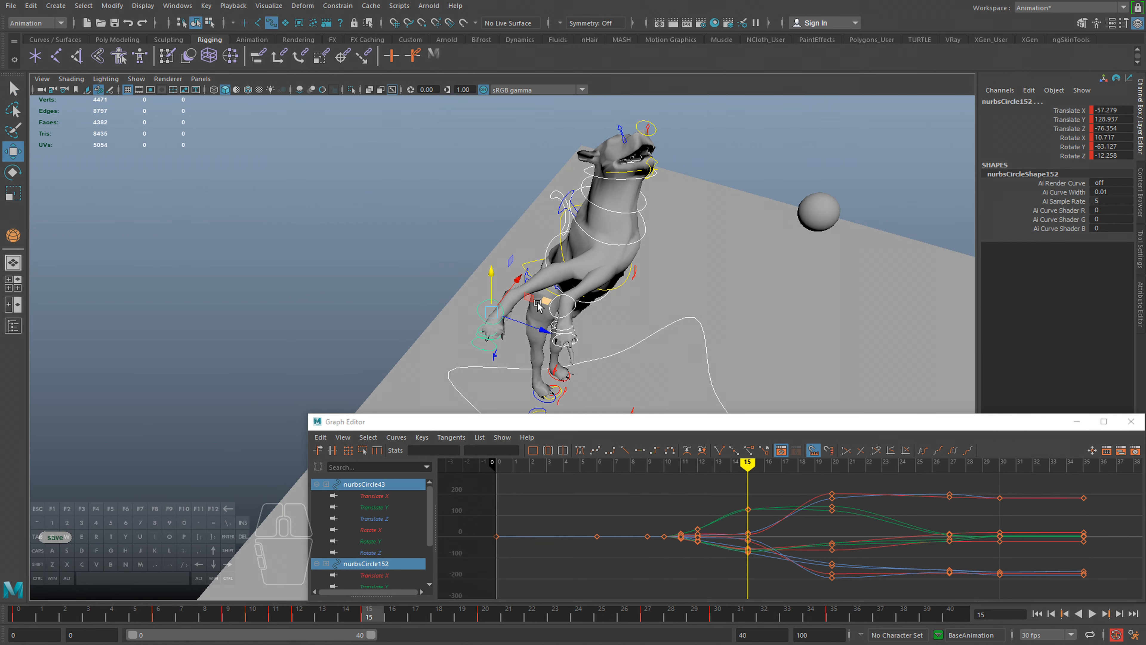
pyautogui.moveTo(492, 316); pyautogui.dragTo(694, 300)
pyautogui.moveTo(672, 168); pyautogui.dragTo(651, 155)
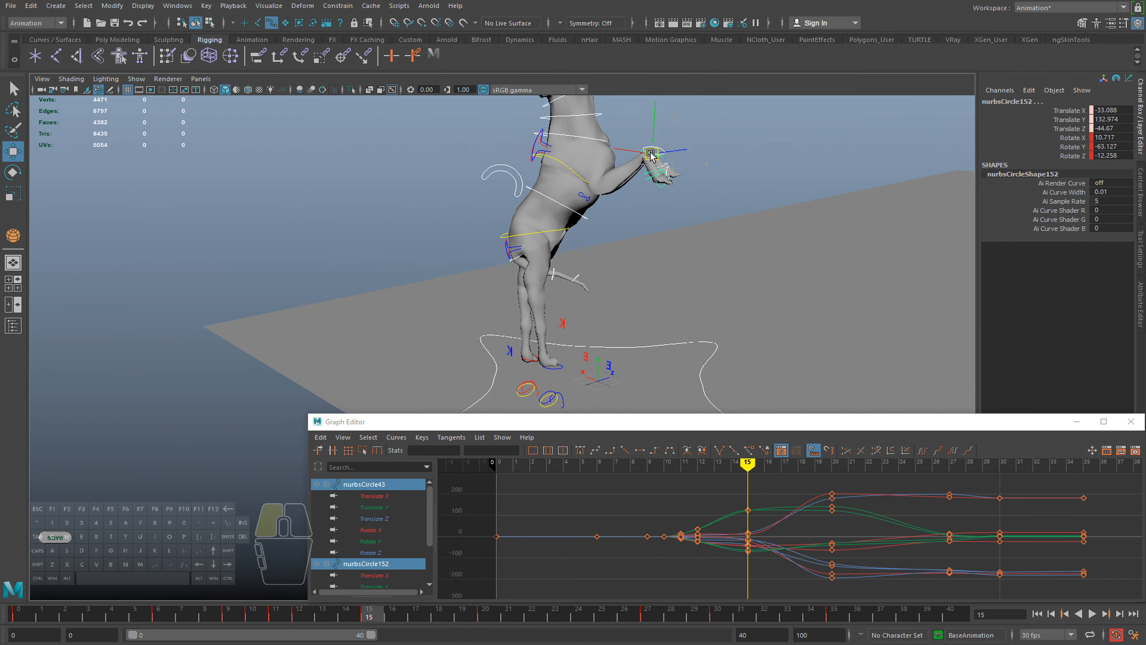
pyautogui.keyDown('alt'); pyautogui.moveTo(679, 204); pyautogui.dragTo(567, 198); pyautogui.keyUp('alt')
pyautogui.keyDown('alt'); pyautogui.moveTo(567, 198); pyautogui.dragTo(571, 274, button='middle'); pyautogui.keyUp('alt')
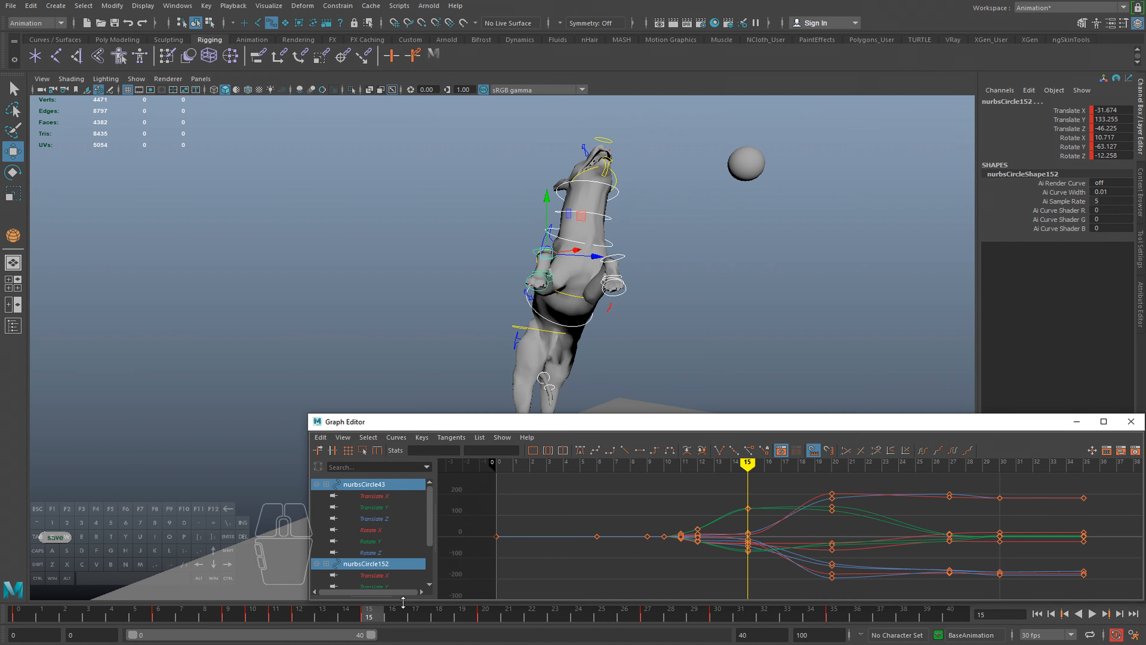
# Raise both front paw controls at frame 20 and key the pose
pyautogui.moveTo(379, 619); pyautogui.dragTo(482, 626)
pyautogui.keyDown('alt'); pyautogui.moveTo(469, 308); pyautogui.dragTo(450, 288); pyautogui.keyUp('alt')
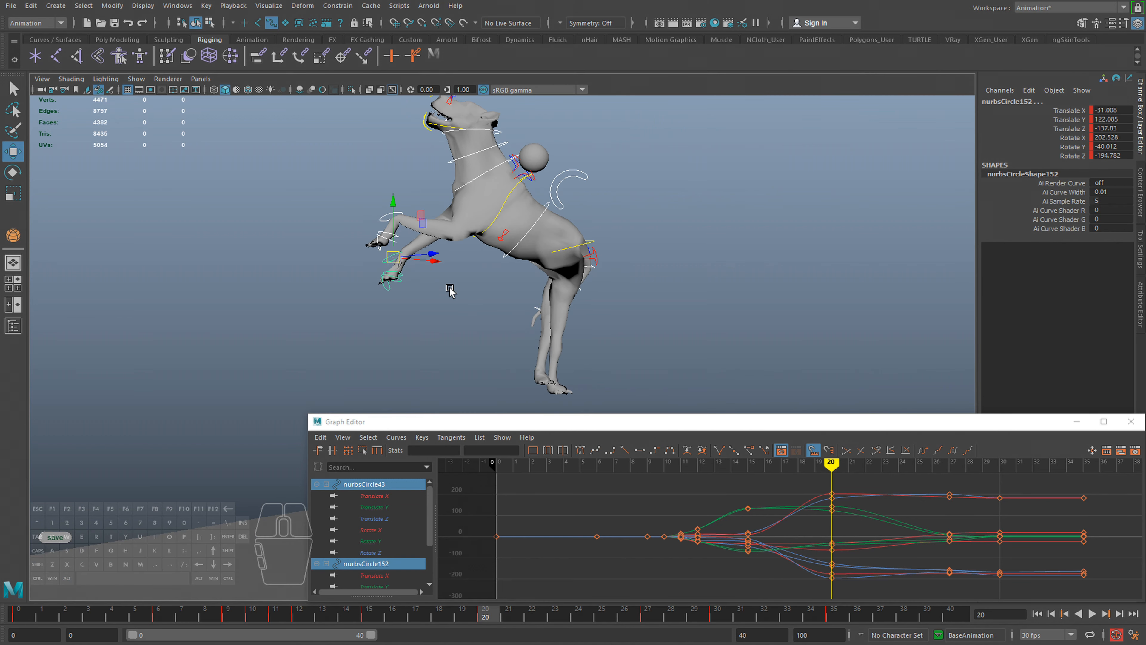
pyautogui.moveTo(389, 257); pyautogui.dragTo(636, 219)
pyautogui.press('s')
# Scrub to the landing and replay the jump from several angles to examine the front paws' motion
pyautogui.moveTo(511, 620); pyautogui.dragTo(649, 619)
pyautogui.keyDown('alt'); pyautogui.moveTo(590, 320); pyautogui.dragTo(456, 299); pyautogui.keyUp('alt')
pyautogui.press('s')
pyautogui.hotkey('alt', 'v')
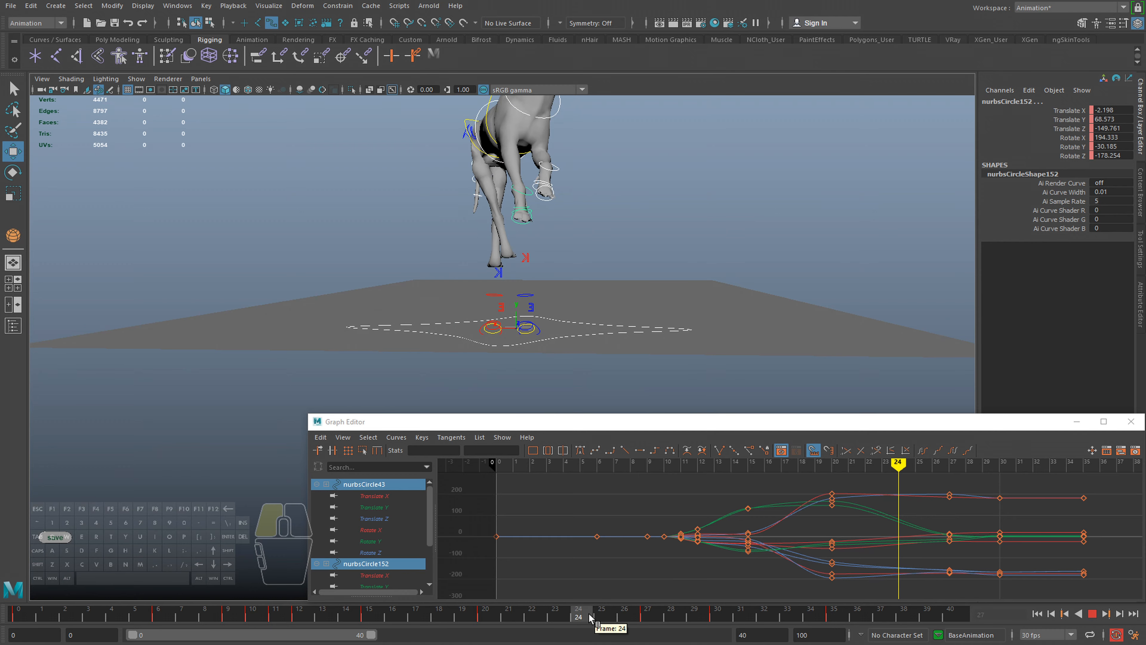
pyautogui.keyDown('alt'); pyautogui.moveTo(494, 256); pyautogui.dragTo(383, 288); pyautogui.keyUp('alt')
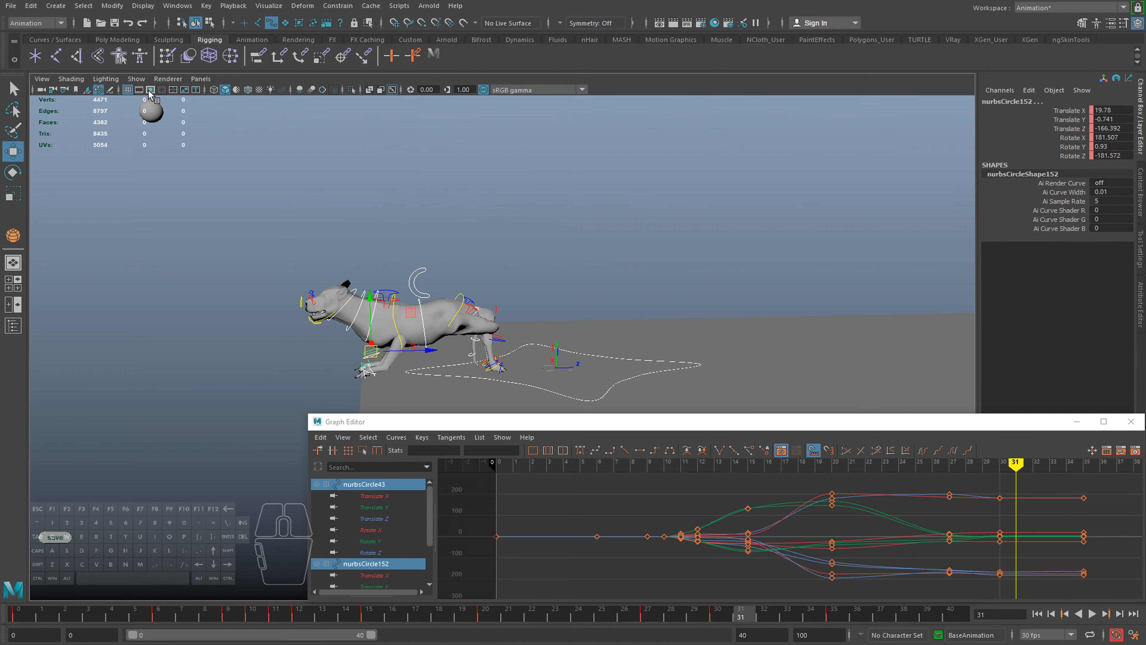
pyautogui.hotkey('alt', 'v')
pyautogui.keyDown('alt'); pyautogui.moveTo(420, 237); pyautogui.dragTo(518, 251); pyautogui.keyUp('alt')
pyautogui.hotkey('alt', 'v')
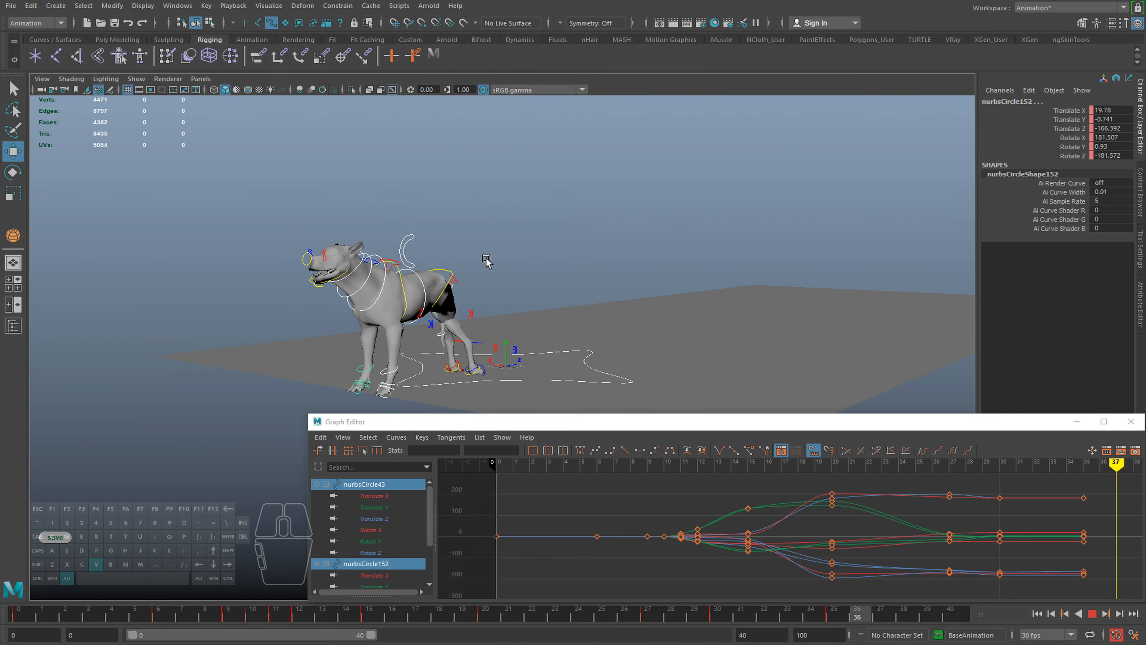
pyautogui.hotkey('alt', 'v')
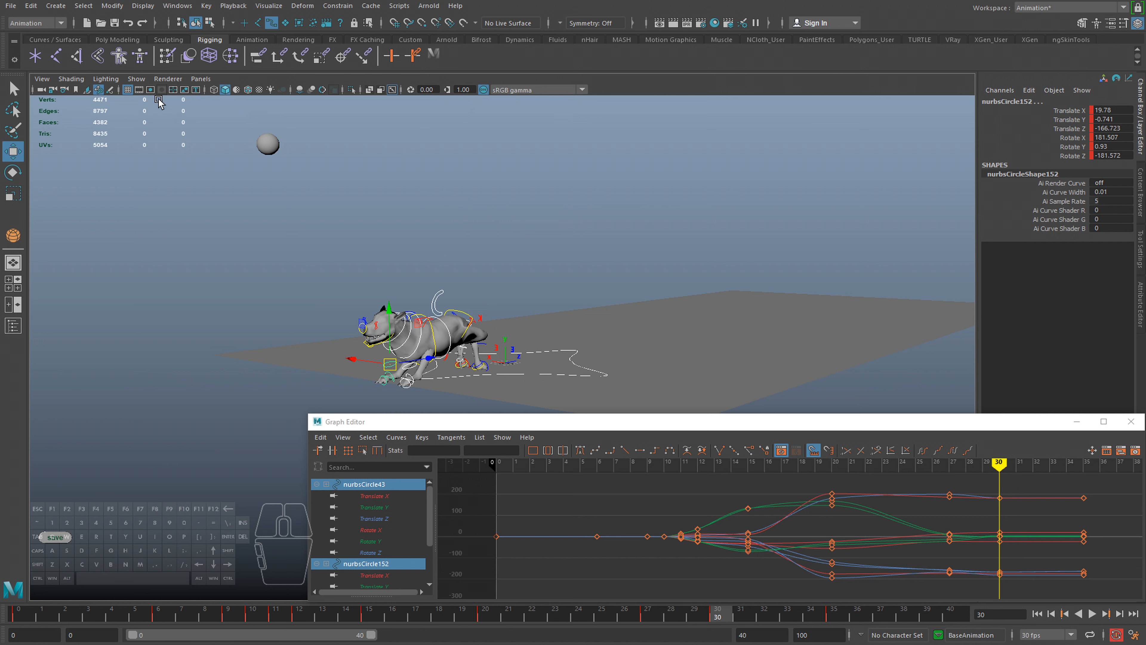
# Select Move_cc, hide the NURBS curves in the viewport, and replay the jump
pyautogui.click(438, 299)
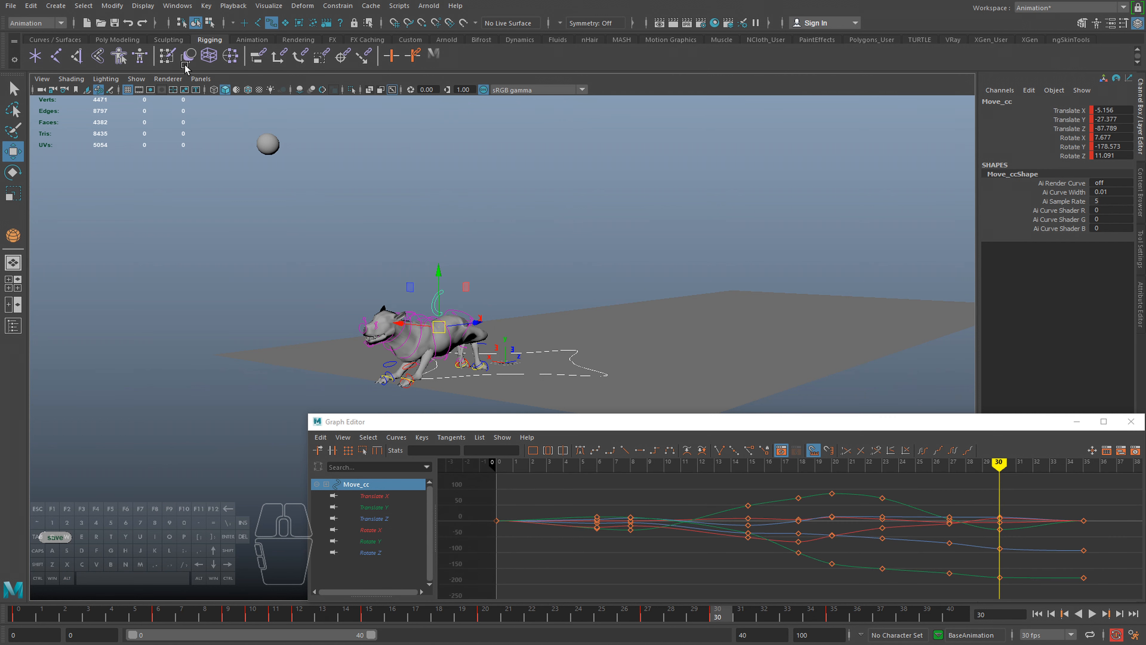
pyautogui.click(136, 80)
pyautogui.click(189, 153)
pyautogui.moveTo(320, 618); pyautogui.dragTo(243, 615)
pyautogui.hotkey('alt', 'v')
pyautogui.hotkey('alt', 'v')
pyautogui.hotkey('alt', 'v')
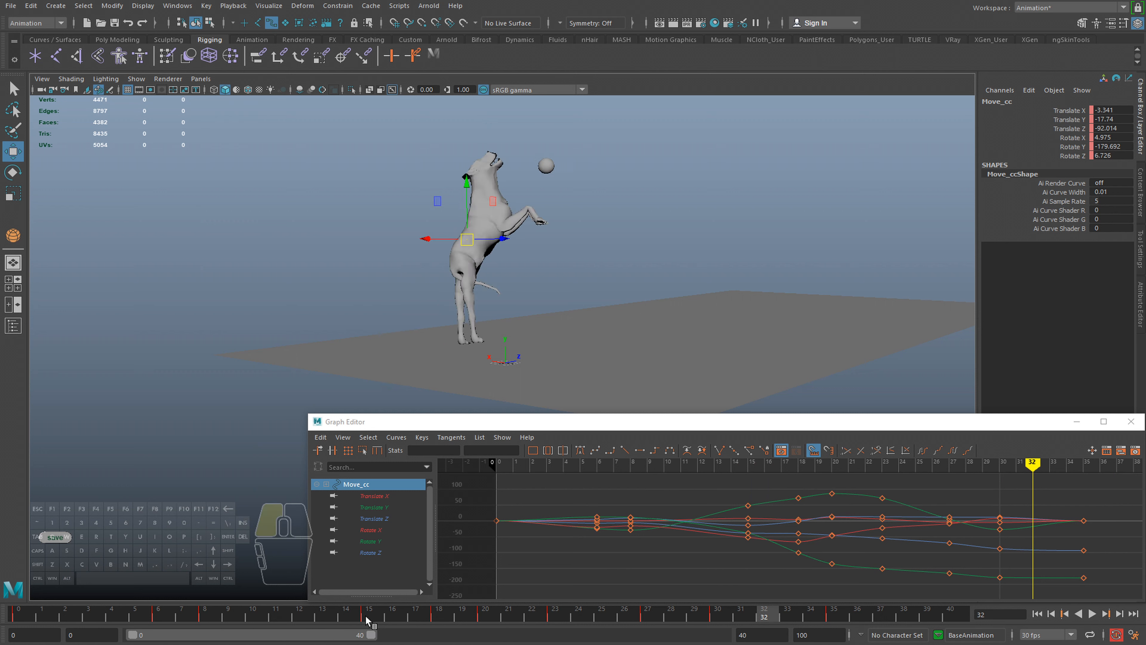
# Scrub and replay the turn between frames 15 and 24 to examine the body's path in mid-air
pyautogui.moveTo(366, 620); pyautogui.dragTo(577, 631)
pyautogui.moveTo(493, 621); pyautogui.dragTo(493, 621)
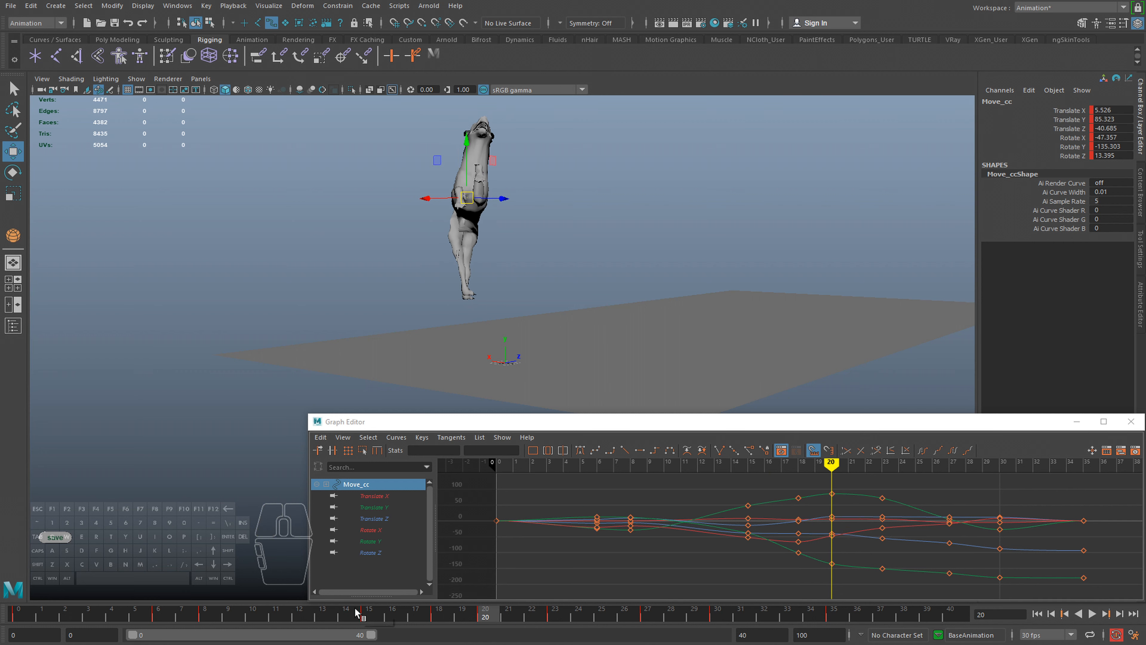
pyautogui.hotkey('alt', 'v')
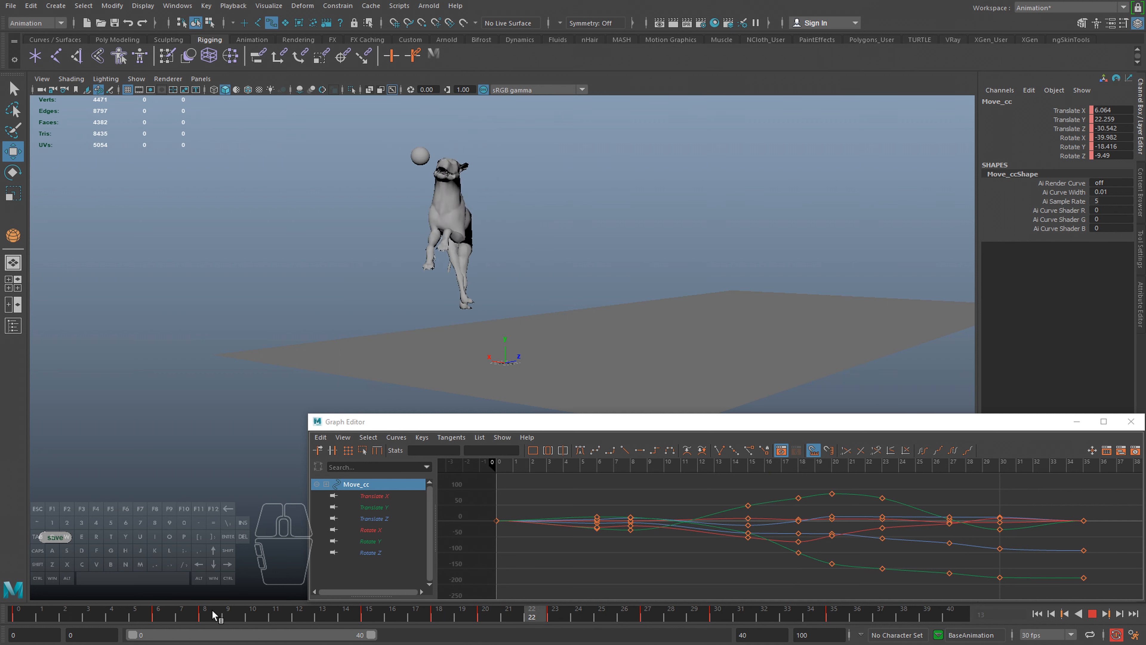
pyautogui.moveTo(365, 618); pyautogui.dragTo(493, 620)
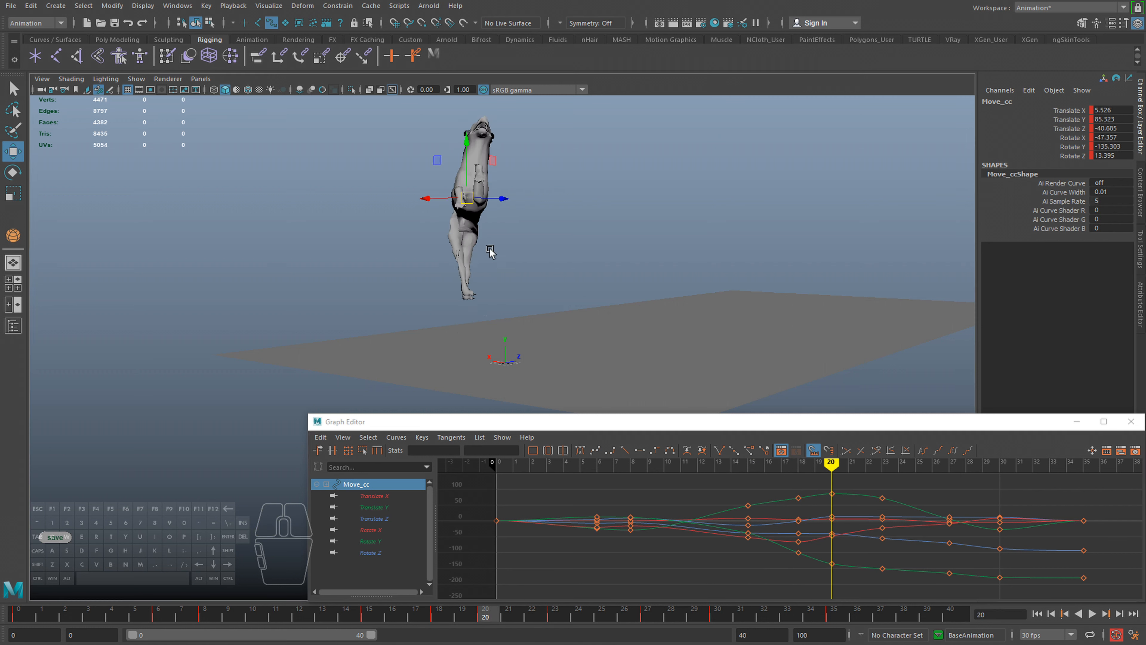
pyautogui.hotkey('alt', 'v')
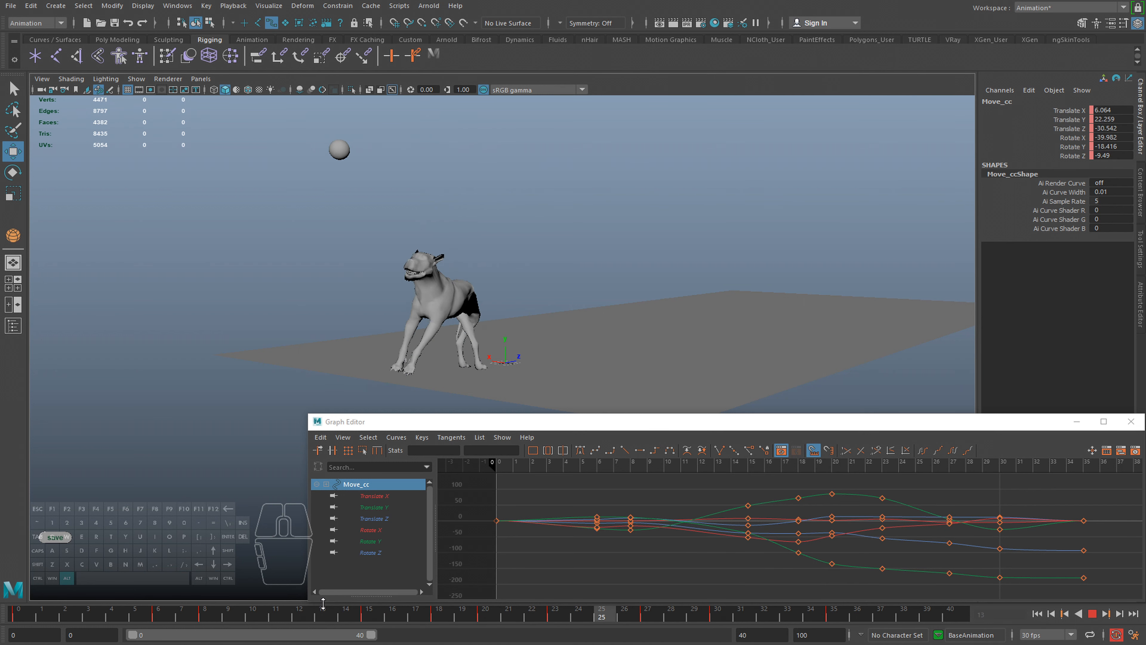
pyautogui.hotkey('alt', 'shift', 'v')
pyautogui.moveTo(444, 618); pyautogui.dragTo(556, 615)
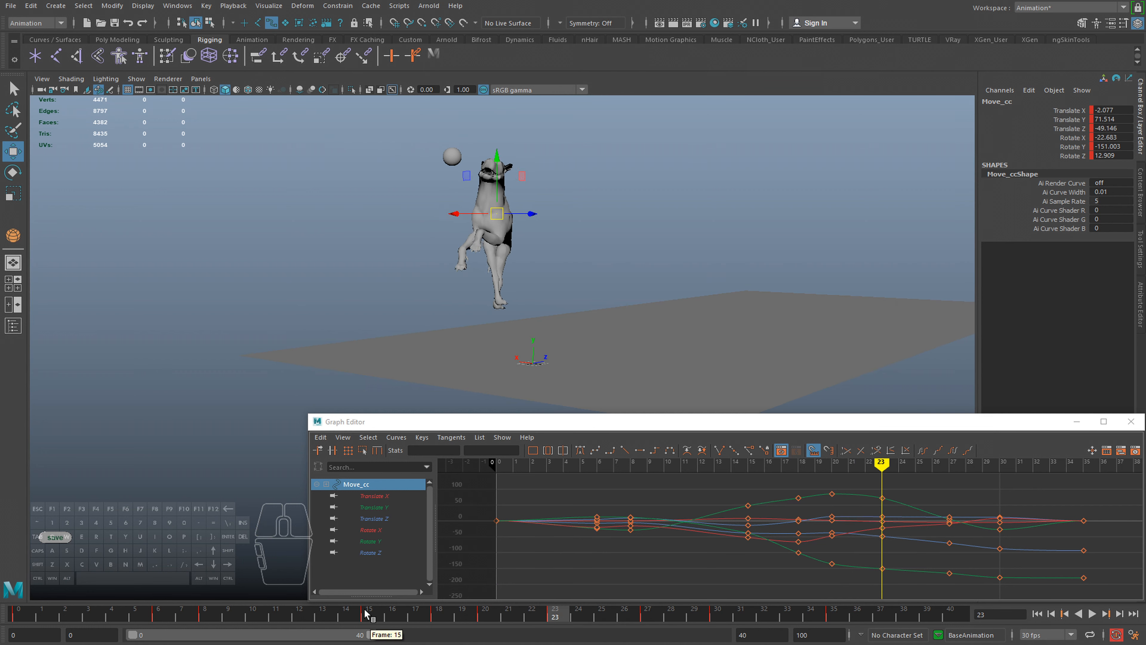
pyautogui.hotkey('alt', 'v')
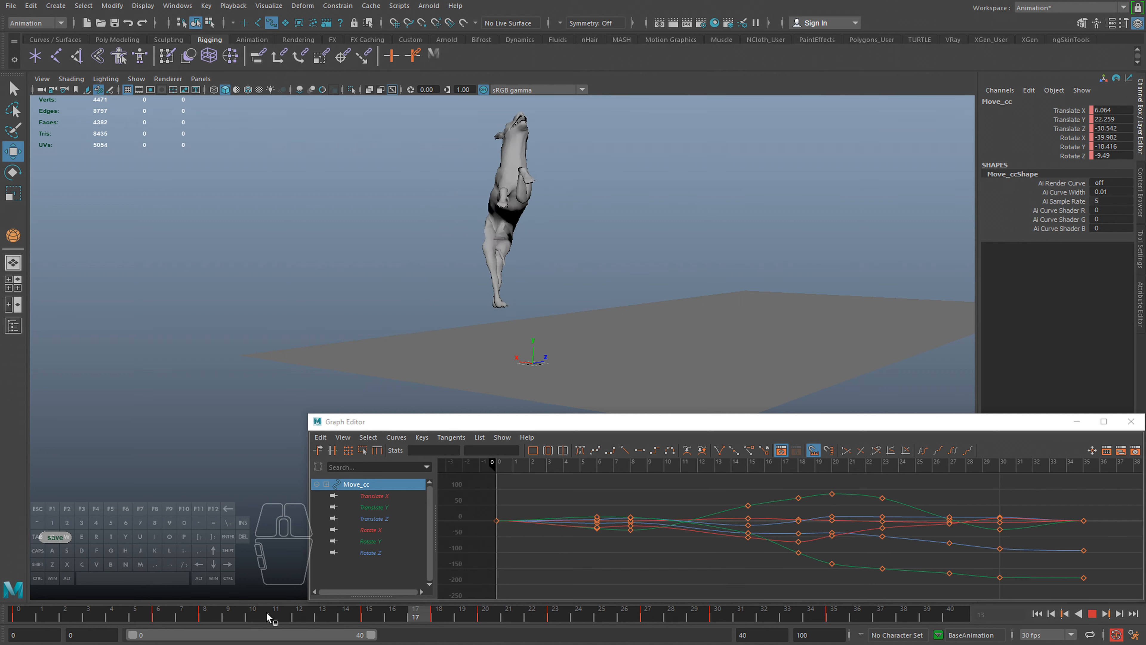
pyautogui.keyDown('alt'); pyautogui.moveTo(440, 359); pyautogui.dragTo(504, 313); pyautogui.keyUp('alt')
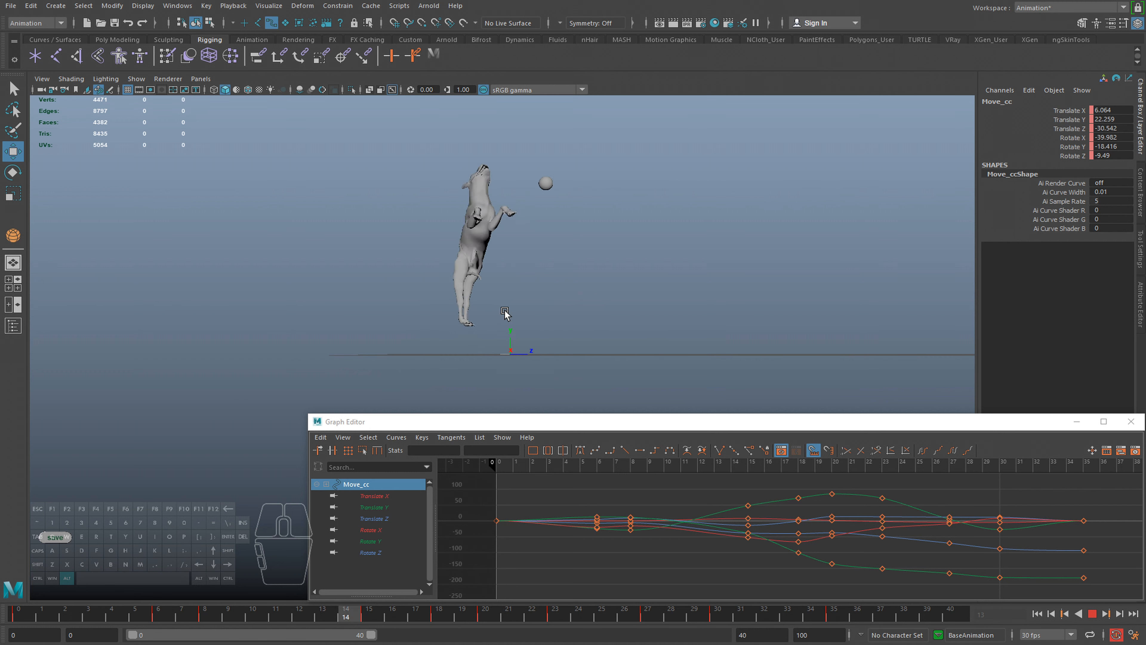
pyautogui.hotkey('alt', 'v')
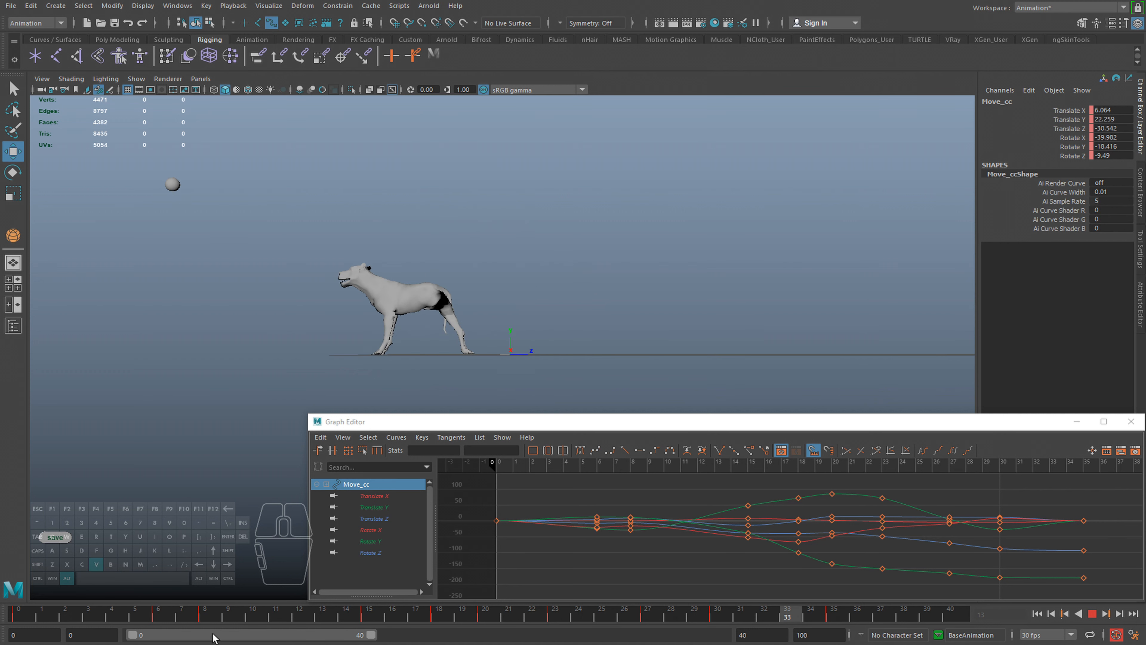
# Rotate Move_cc at frame 15 to about Rotate X -52.768, Y -20.135, Z -10.747
pyautogui.moveTo(236, 620); pyautogui.dragTo(367, 623)
pyautogui.keyDown('alt'); pyautogui.moveTo(519, 285); pyautogui.dragTo(468, 299); pyautogui.keyUp('alt')
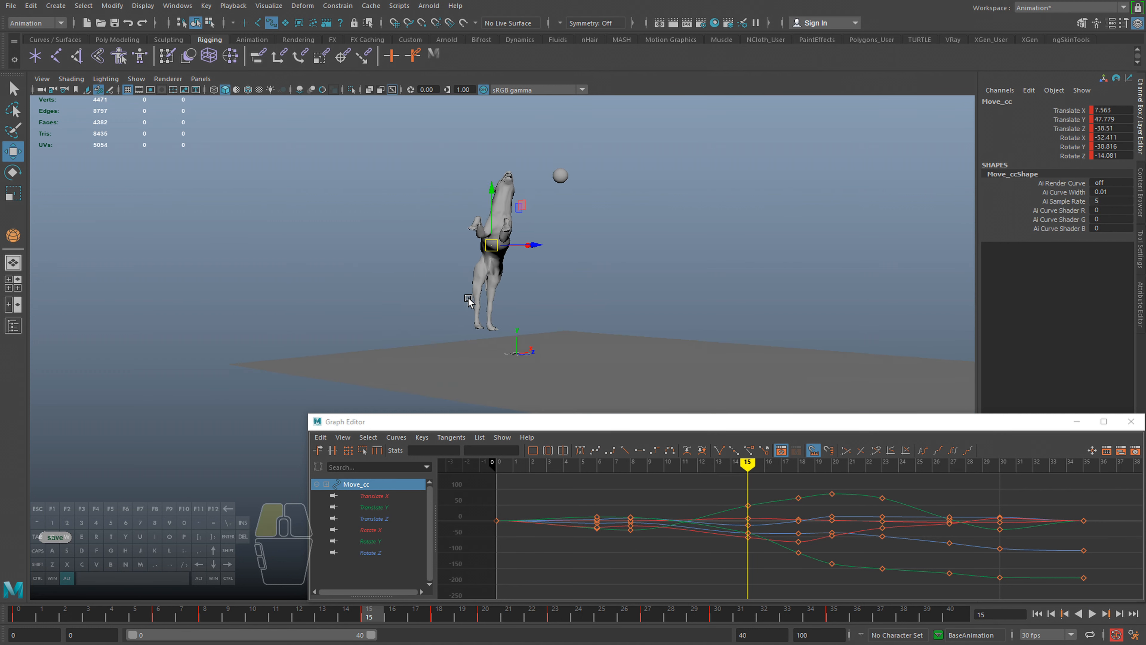
pyautogui.press('e')
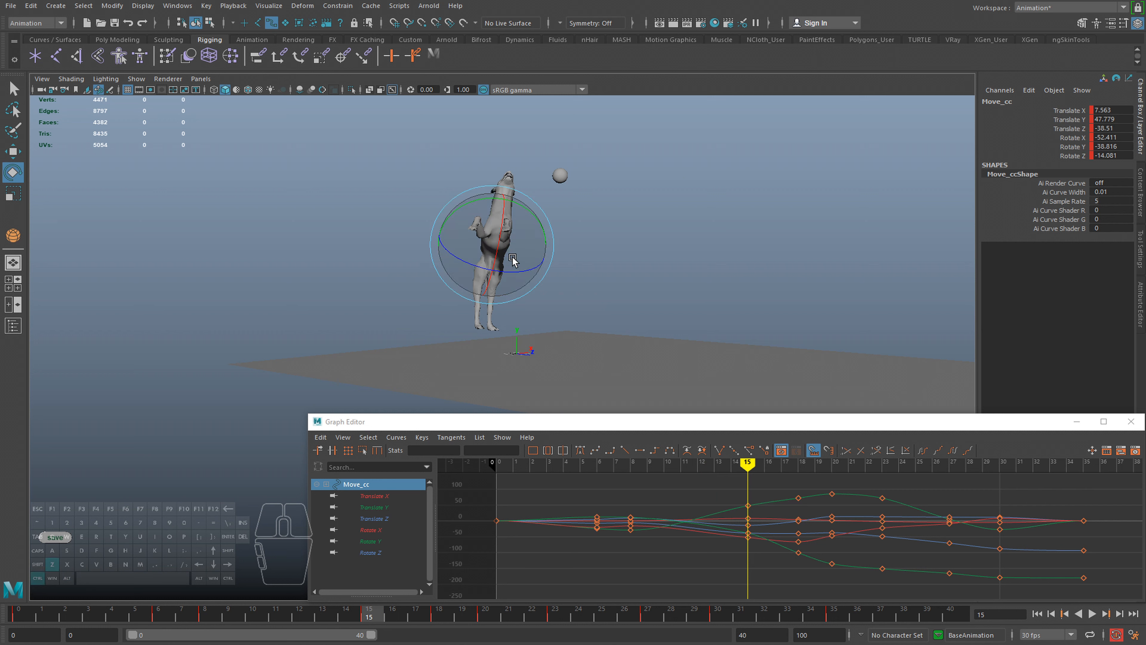
pyautogui.keyDown('alt'); pyautogui.moveTo(523, 302); pyautogui.dragTo(499, 312); pyautogui.keyUp('alt')
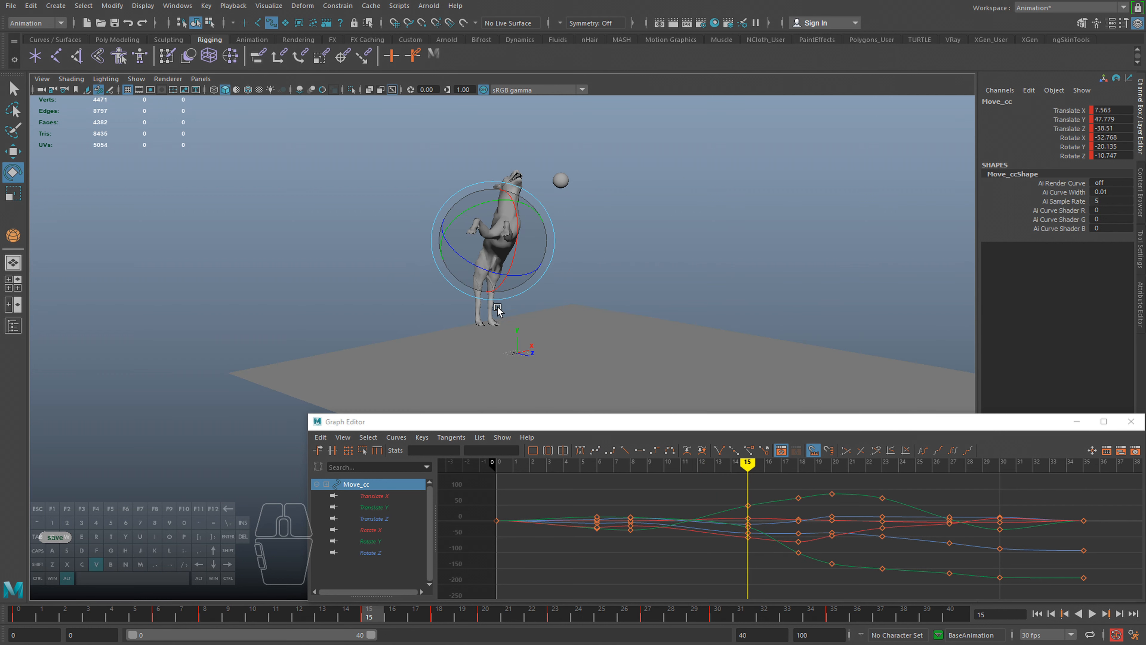
# Replay the jump from the side and examine the take-off pose at frame 15
pyautogui.hotkey('alt', 'v')
pyautogui.hotkey('alt', 'v')
pyautogui.moveTo(231, 613); pyautogui.dragTo(212, 613)
pyautogui.hotkey('alt', 'v')
pyautogui.keyDown('alt'); pyautogui.moveTo(508, 337); pyautogui.dragTo(555, 356); pyautogui.keyUp('alt')
pyautogui.hotkey('alt', 'v')
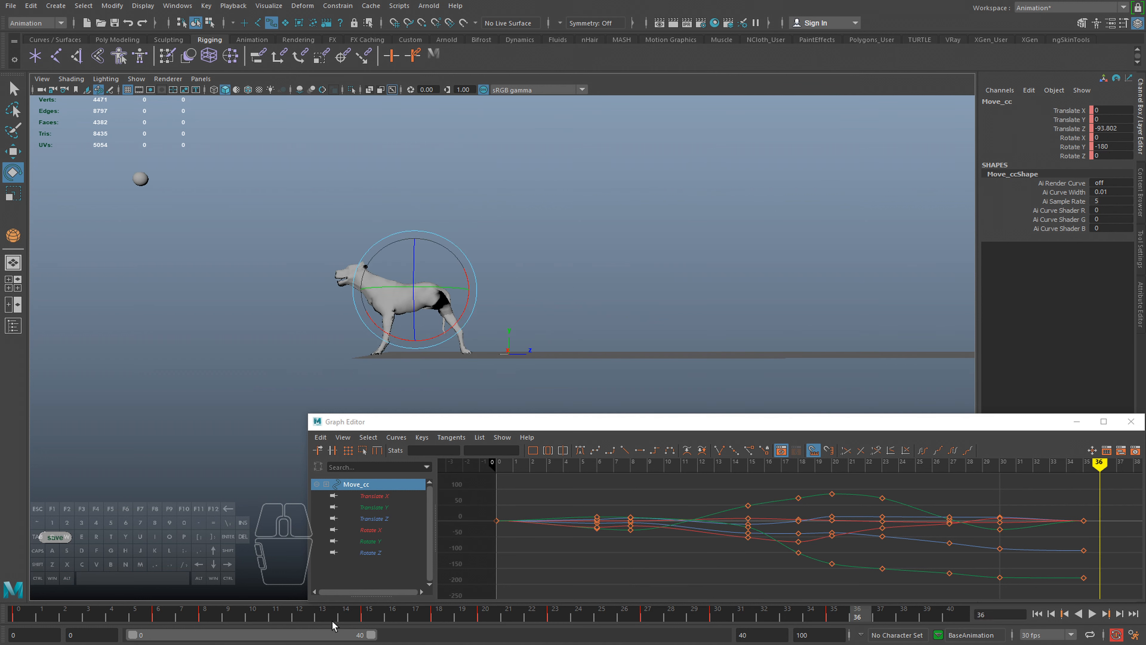
pyautogui.moveTo(371, 617)
pyautogui.mouseDown()
pyautogui.moveTo(389, 617)
pyautogui.moveTo(369, 616)
pyautogui.mouseUp()
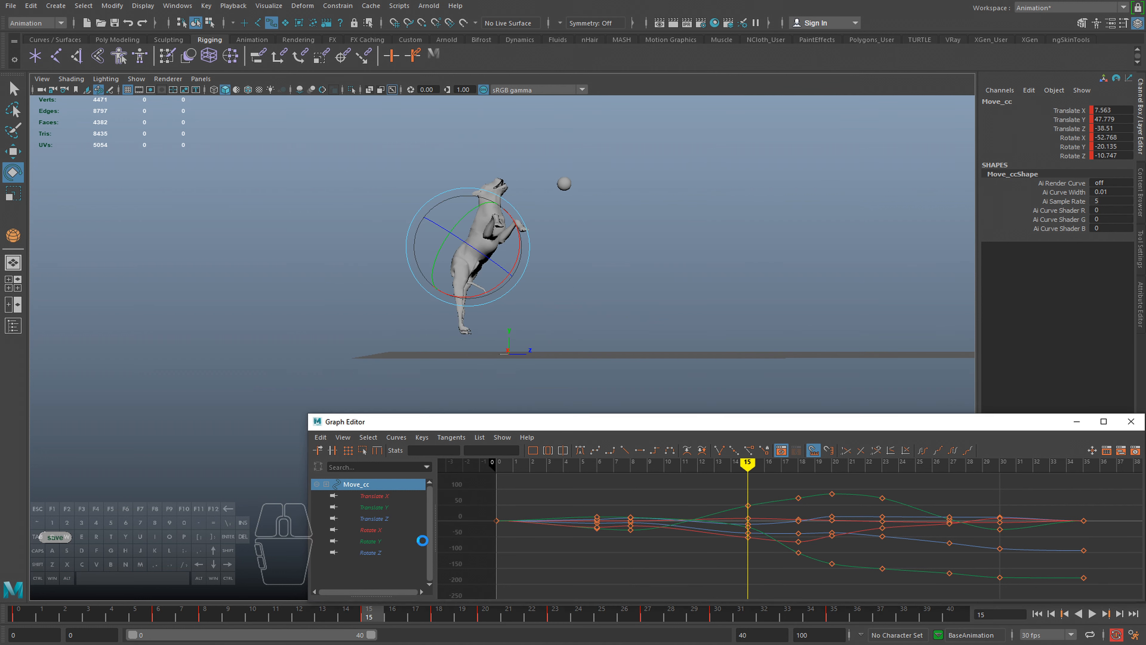
pyautogui.hotkey('alt', 'v')
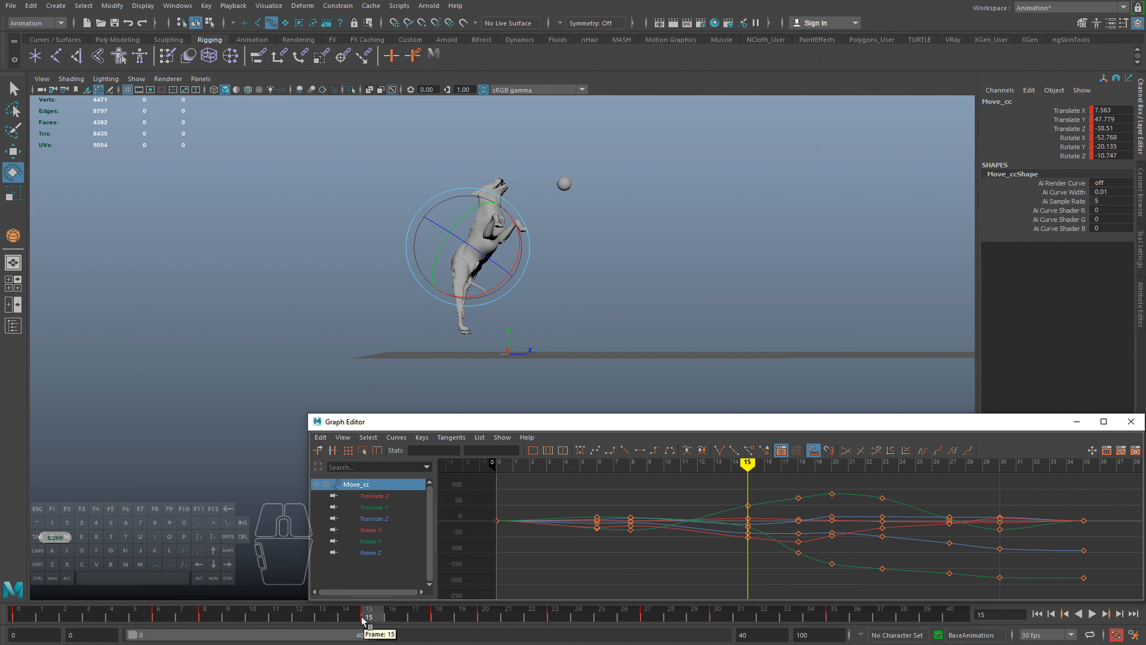
pyautogui.keyDown('alt'); pyautogui.moveTo(515, 348); pyautogui.dragTo(574, 347); pyautogui.keyUp('alt')
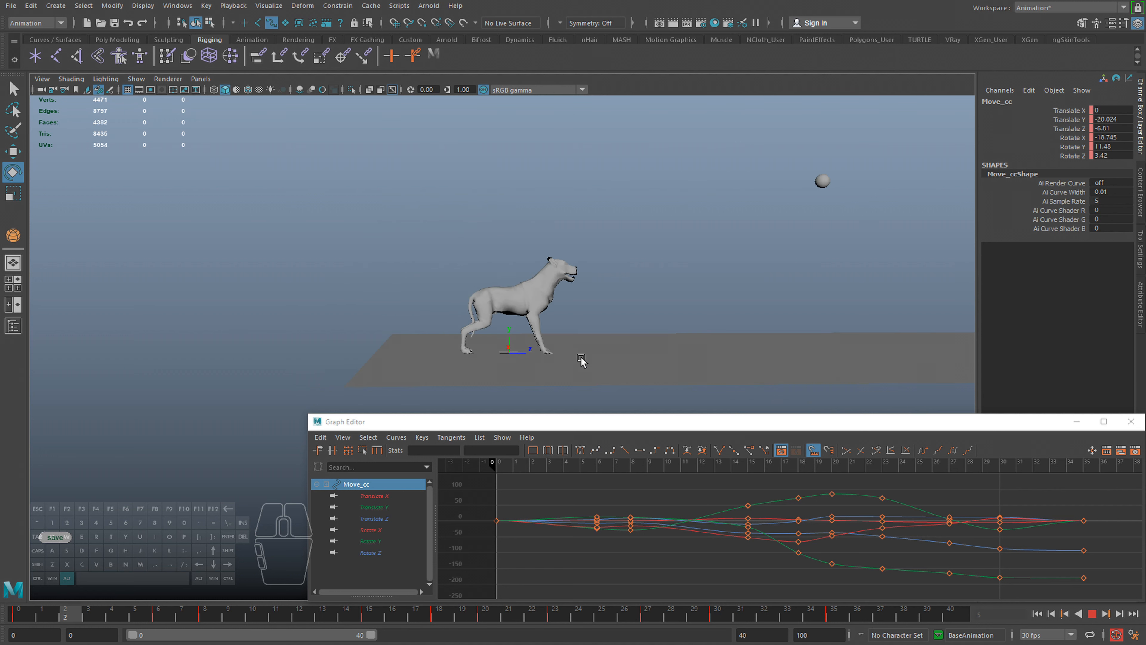
pyautogui.hotkey('alt', 'v')
# Show the NURBS curves again, select both rear paw controls at frame 0, and review the crouch and take-off
pyautogui.click(19, 615)
pyautogui.click(136, 79)
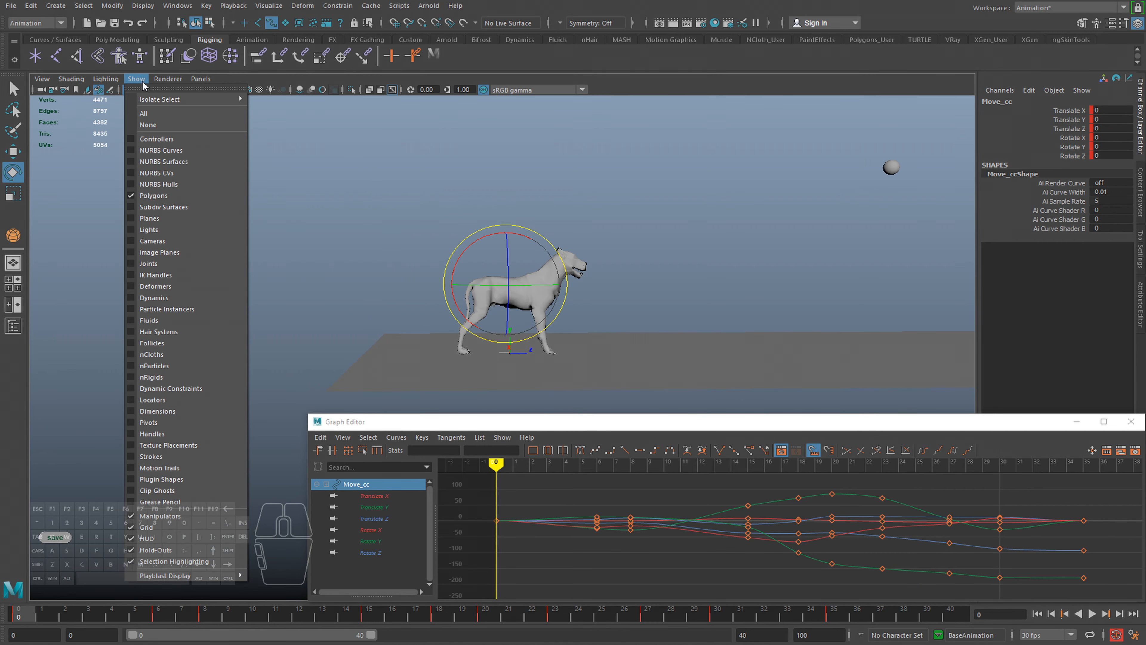
pyautogui.click(161, 150)
pyautogui.keyDown('alt'); pyautogui.moveTo(420, 246); pyautogui.dragTo(463, 264); pyautogui.keyUp('alt')
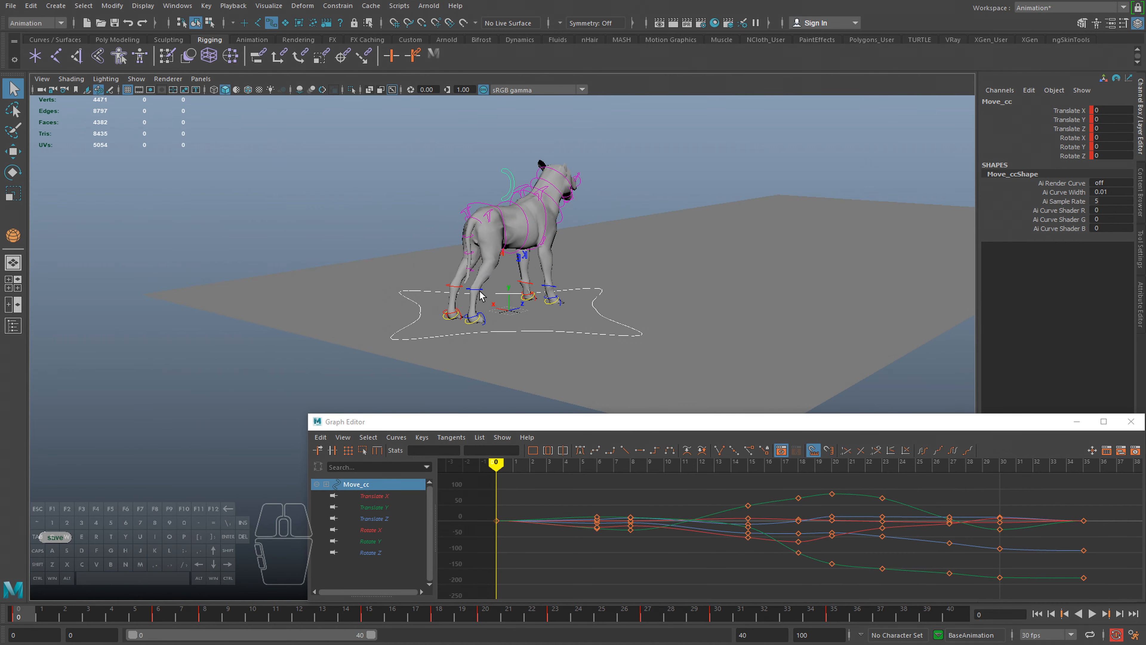
pyautogui.click(474, 321)
pyautogui.keyDown('shift'); pyautogui.click(450, 317); pyautogui.keyUp('shift')
pyautogui.keyDown('alt'); pyautogui.moveTo(510, 317); pyautogui.dragTo(461, 305); pyautogui.keyUp('alt')
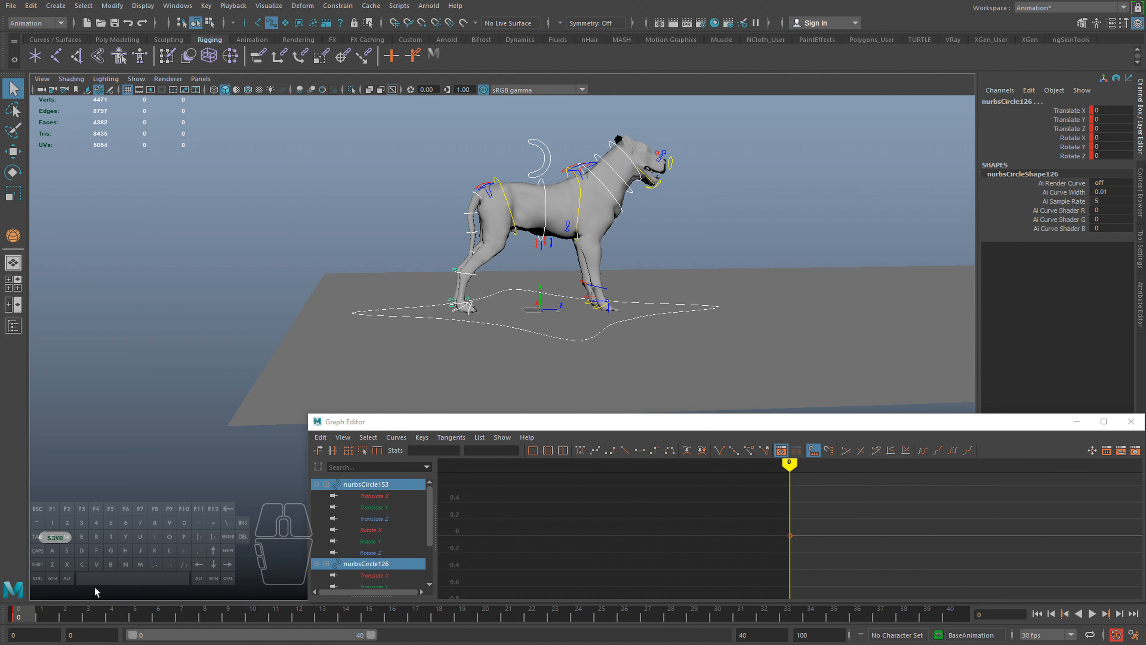
pyautogui.moveTo(32, 618); pyautogui.dragTo(184, 615)
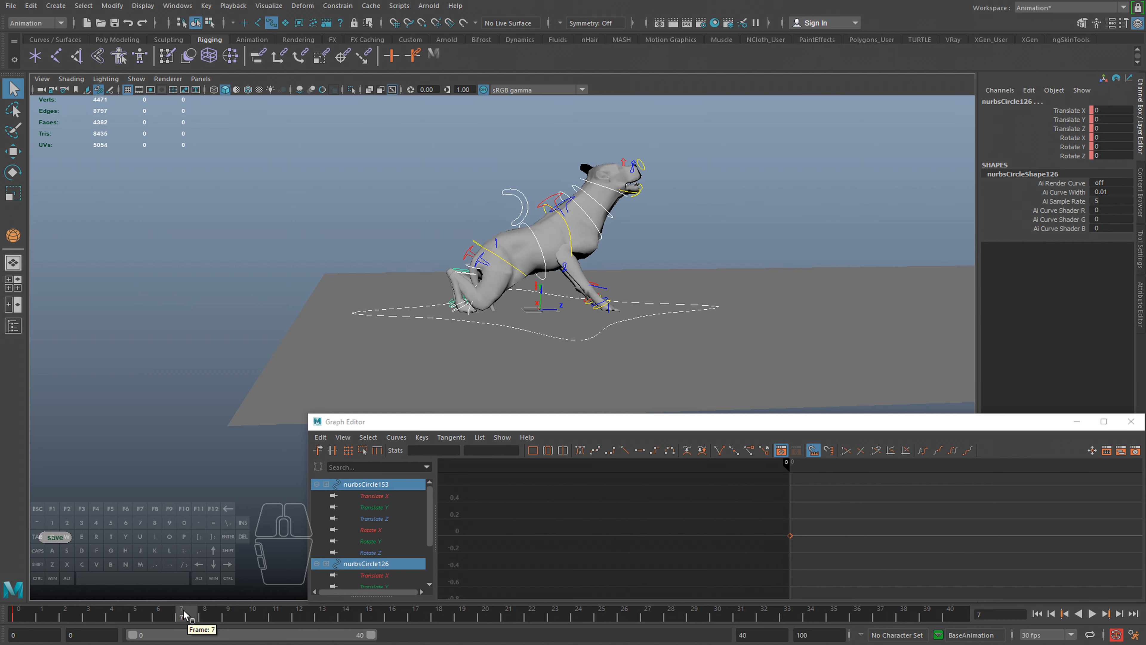
pyautogui.hotkey('alt', 'v')
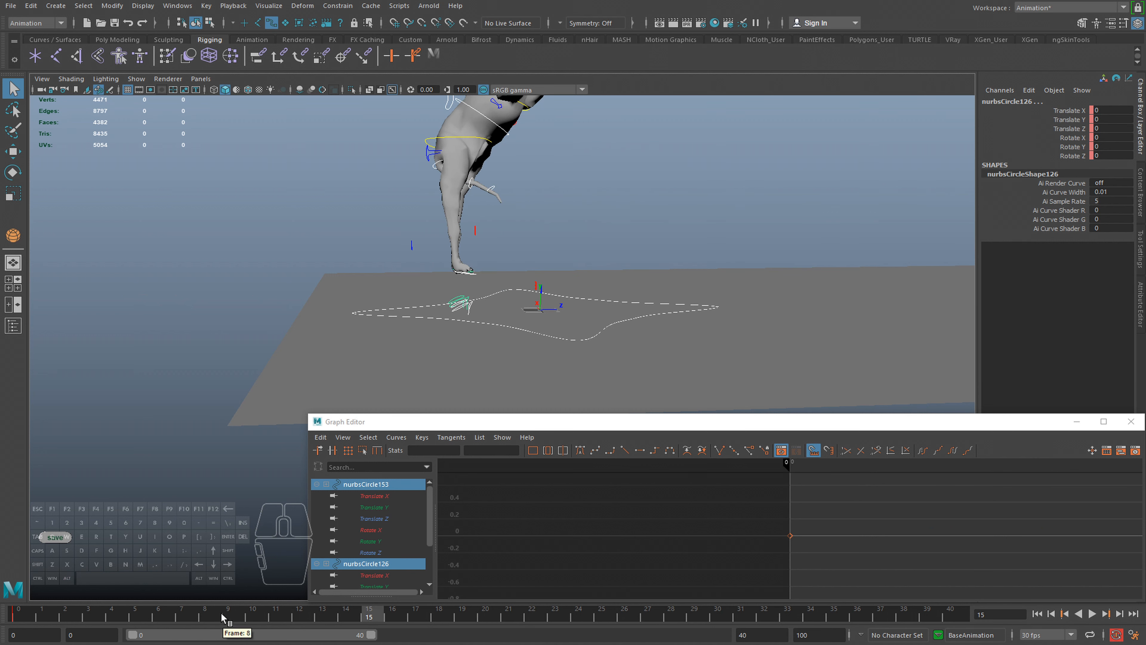
# Select both rear nurbsCircle6 foot controls and rotate them at frame 8 to about Rotate X -4.854
pyautogui.click(221, 615)
pyautogui.keyDown('alt'); pyautogui.moveTo(402, 236); pyautogui.dragTo(437, 253, button='right'); pyautogui.keyUp('alt')
pyautogui.click(439, 294)
pyautogui.keyDown('alt'); pyautogui.moveTo(437, 295); pyautogui.dragTo(449, 294); pyautogui.keyUp('alt')
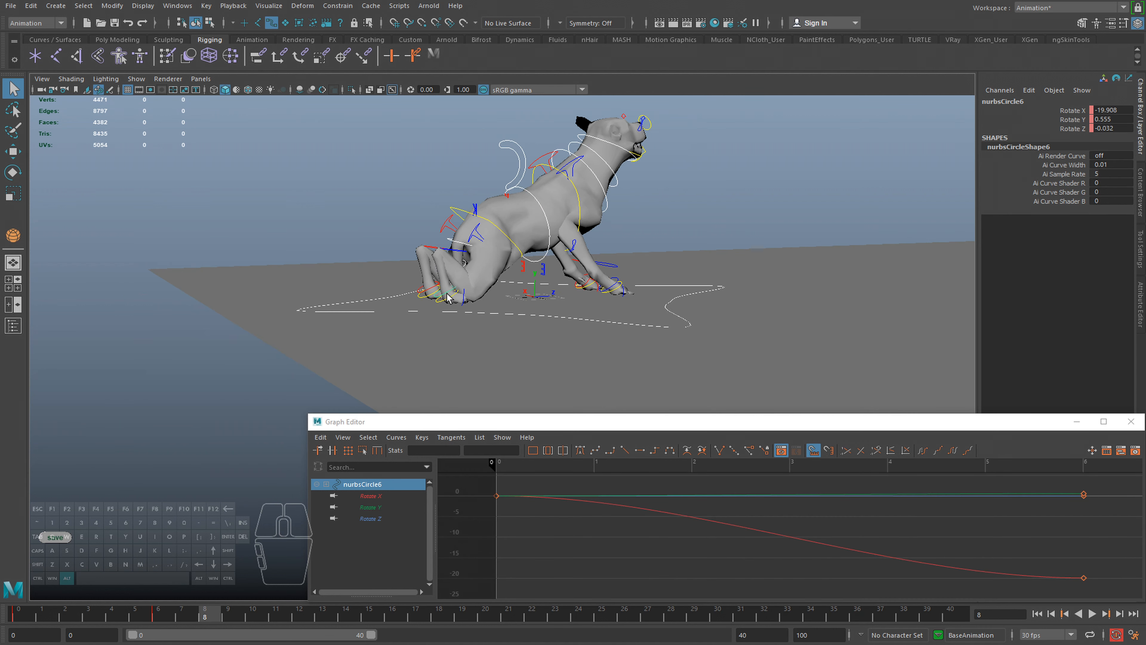
pyautogui.click(164, 616)
pyautogui.press('e')
pyautogui.moveTo(493, 220)
pyautogui.keyDown('alt'); pyautogui.mouseDown()
pyautogui.moveTo(458, 226)
pyautogui.moveTo(489, 223)
pyautogui.moveTo(484, 232)
pyautogui.mouseUp(); pyautogui.keyUp('alt')
pyautogui.moveTo(166, 617); pyautogui.dragTo(210, 619)
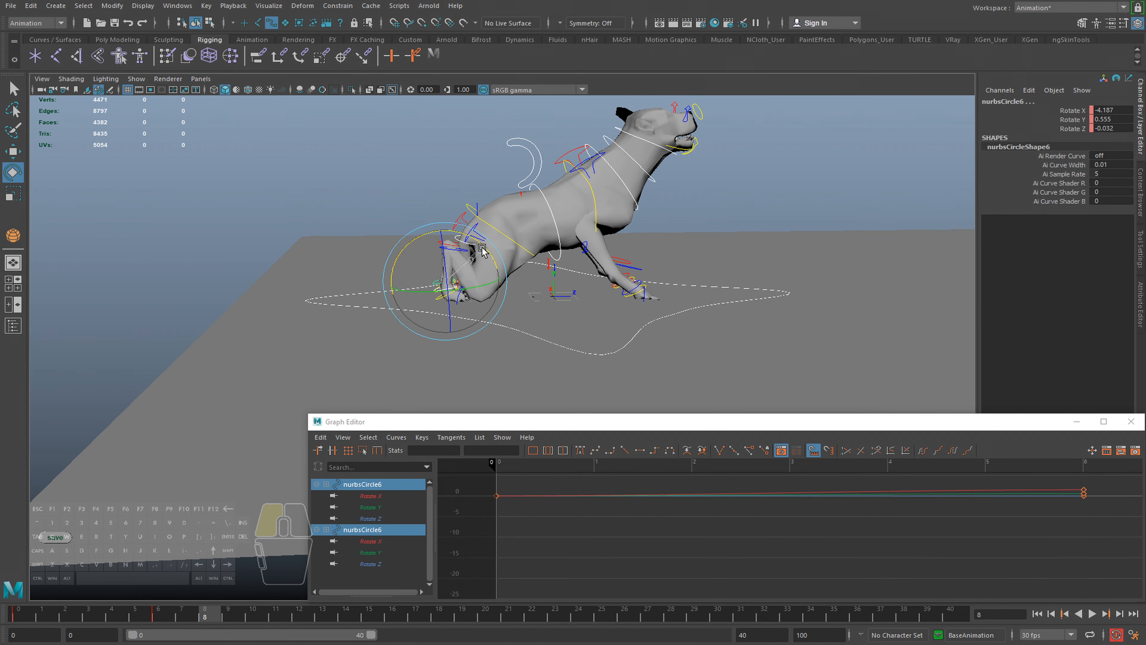
# Rotate both nurbsCircle6 controls to about Rotate X -8.276 at frame 6 and -27.67 at frame 11, and adjust their rotation at frame 13
pyautogui.moveTo(85, 617)
pyautogui.mouseDown()
pyautogui.moveTo(212, 617)
pyautogui.moveTo(42, 610)
pyautogui.moveTo(160, 615)
pyautogui.mouseUp()
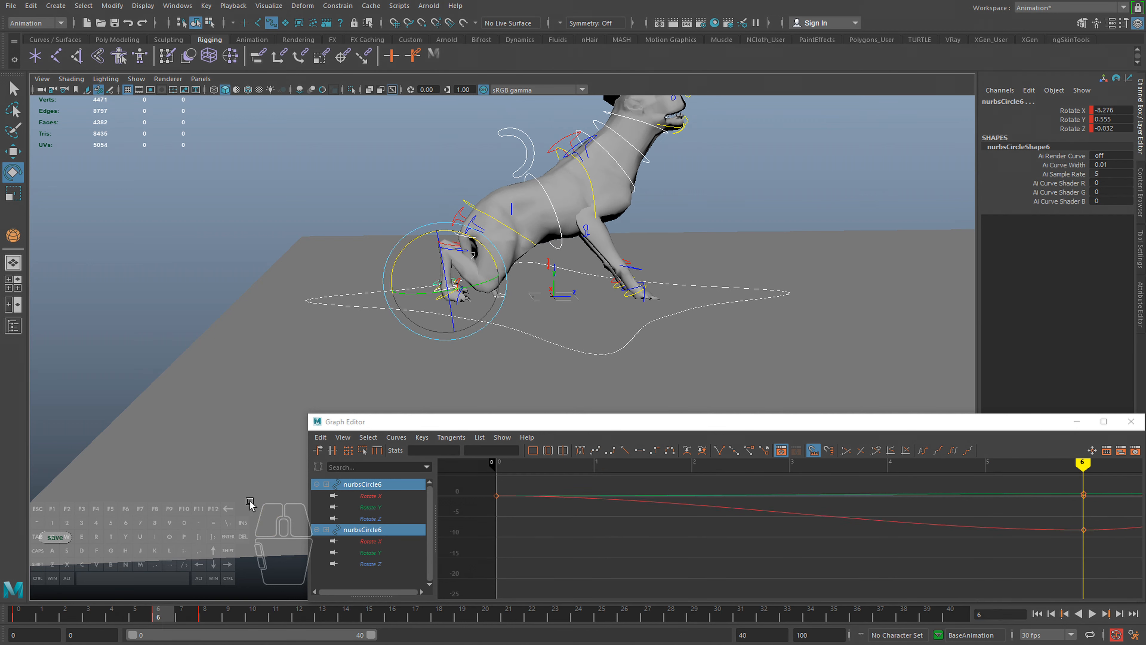
pyautogui.moveTo(143, 622)
pyautogui.mouseDown()
pyautogui.moveTo(18, 617)
pyautogui.moveTo(218, 619)
pyautogui.moveTo(82, 605)
pyautogui.moveTo(279, 615)
pyautogui.moveTo(210, 615)
pyautogui.moveTo(237, 623)
pyautogui.moveTo(331, 610)
pyautogui.moveTo(206, 620)
pyautogui.moveTo(336, 614)
pyautogui.moveTo(270, 615)
pyautogui.moveTo(329, 626)
pyautogui.mouseUp()
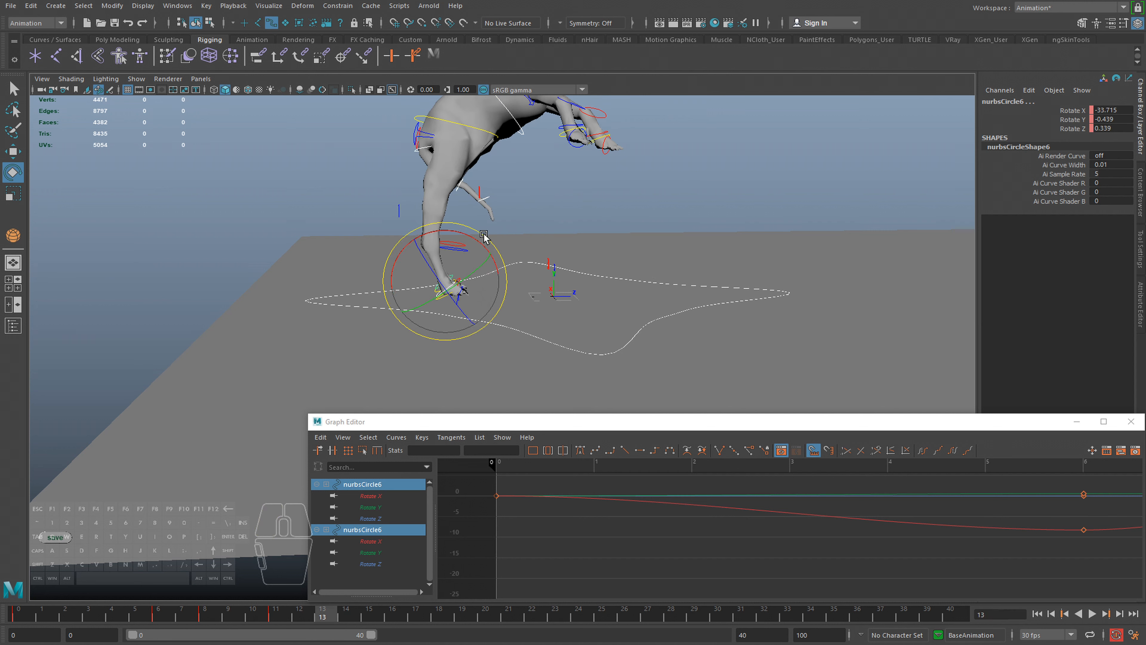
pyautogui.moveTo(312, 615); pyautogui.dragTo(216, 615)
# Replay and scrub the jump to examine how the rear feet push off the ground
pyautogui.hotkey('alt', 'v')
pyautogui.hotkey('alt', 'v')
pyautogui.hotkey('alt', 'v')
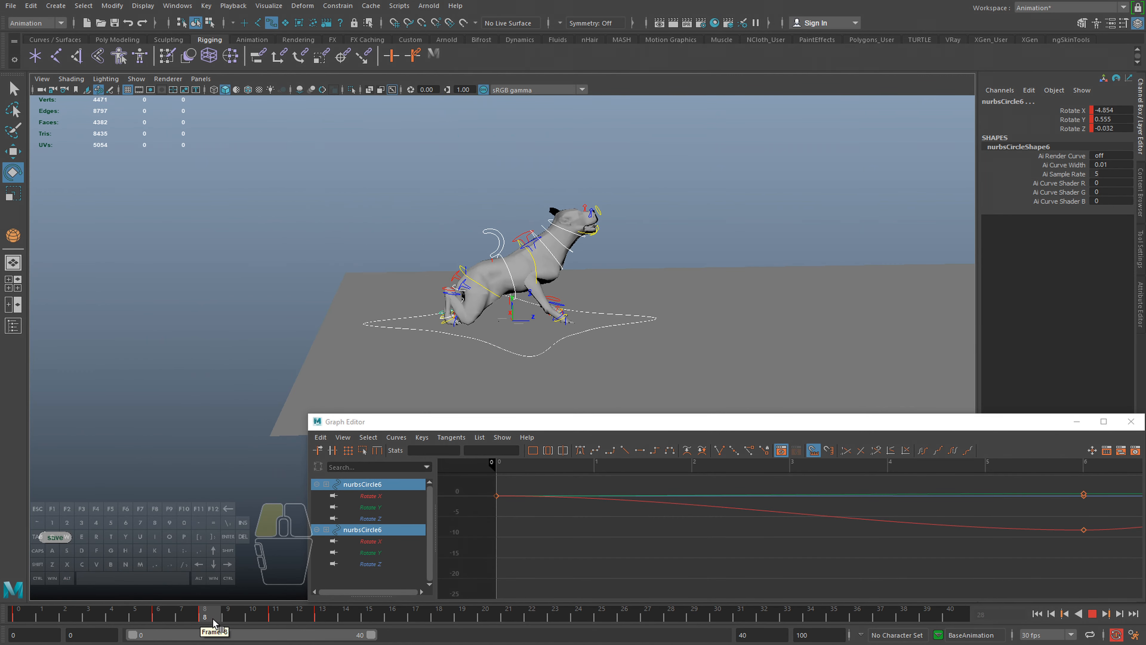
pyautogui.hotkey('alt', 'v')
pyautogui.hotkey('alt', 'v')
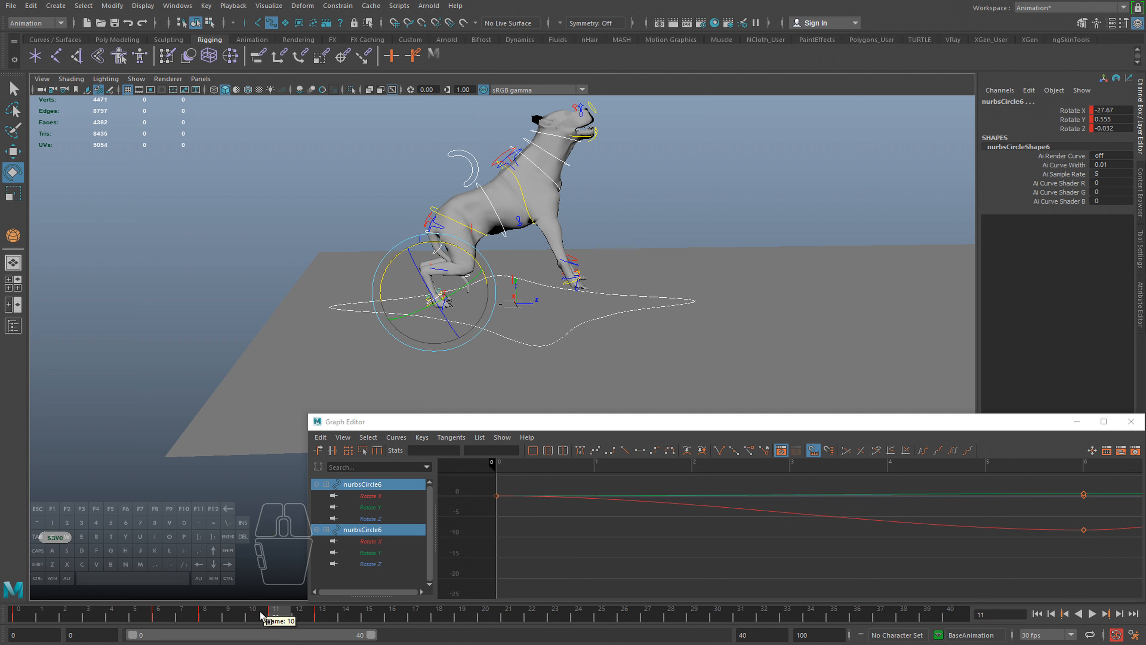
pyautogui.moveTo(271, 619); pyautogui.dragTo(113, 617)
pyautogui.hotkey('alt', 'v')
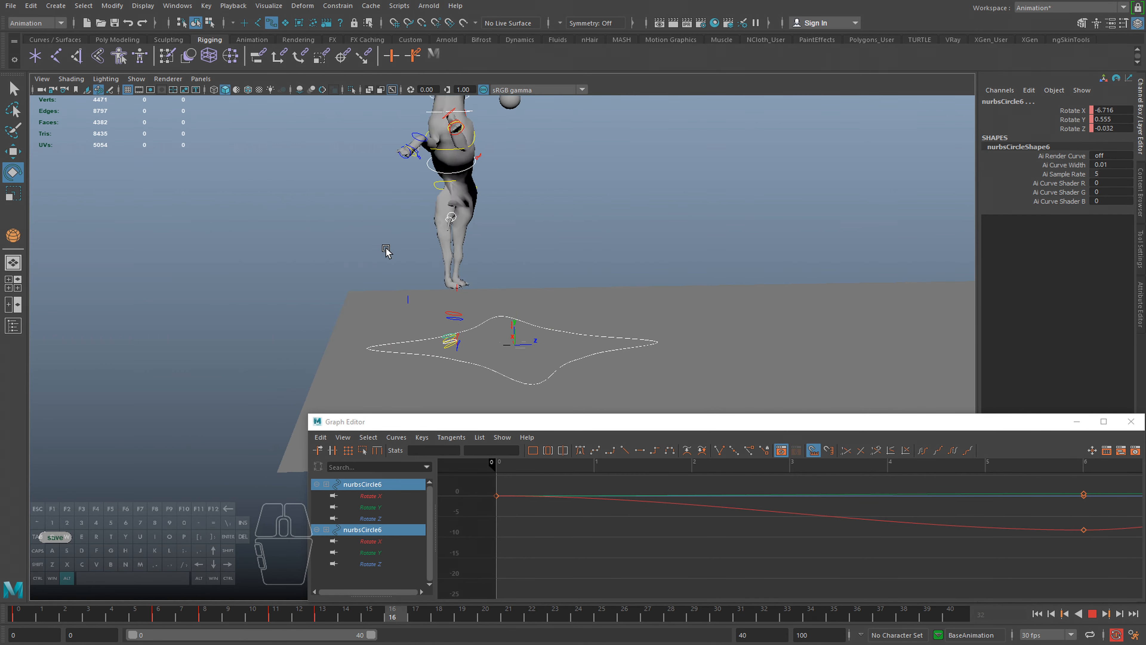
pyautogui.hotkey('alt', 'v')
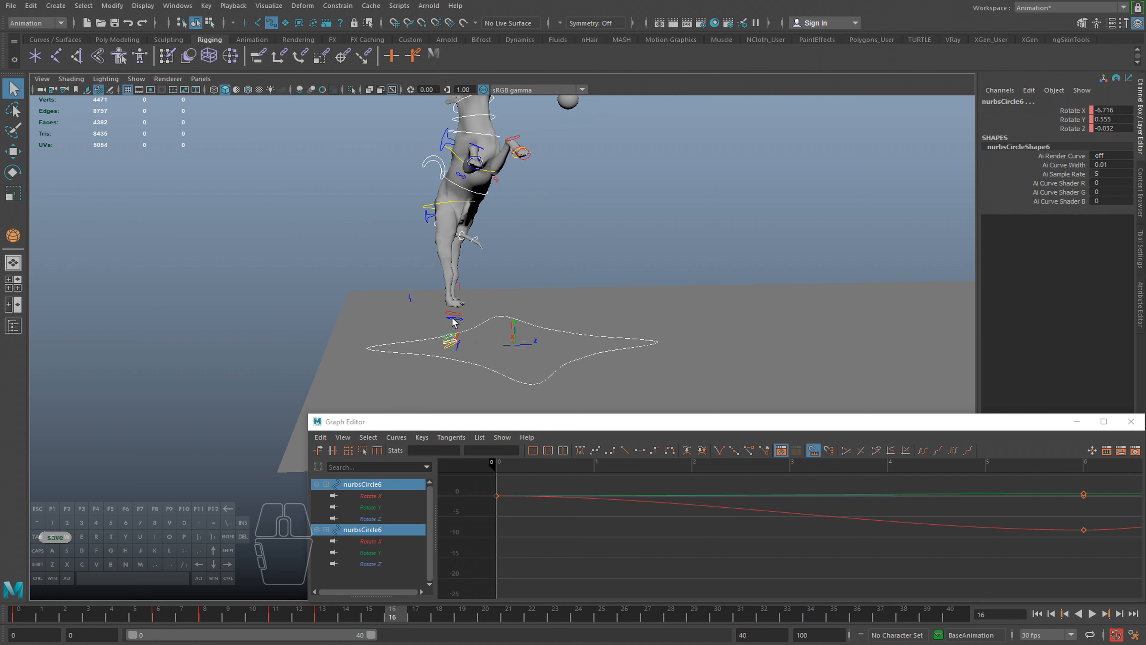
# Select both rear paw controls, nurbsCircle153 and nurbsCircle126, and key them at frame 8
pyautogui.click(454, 316)
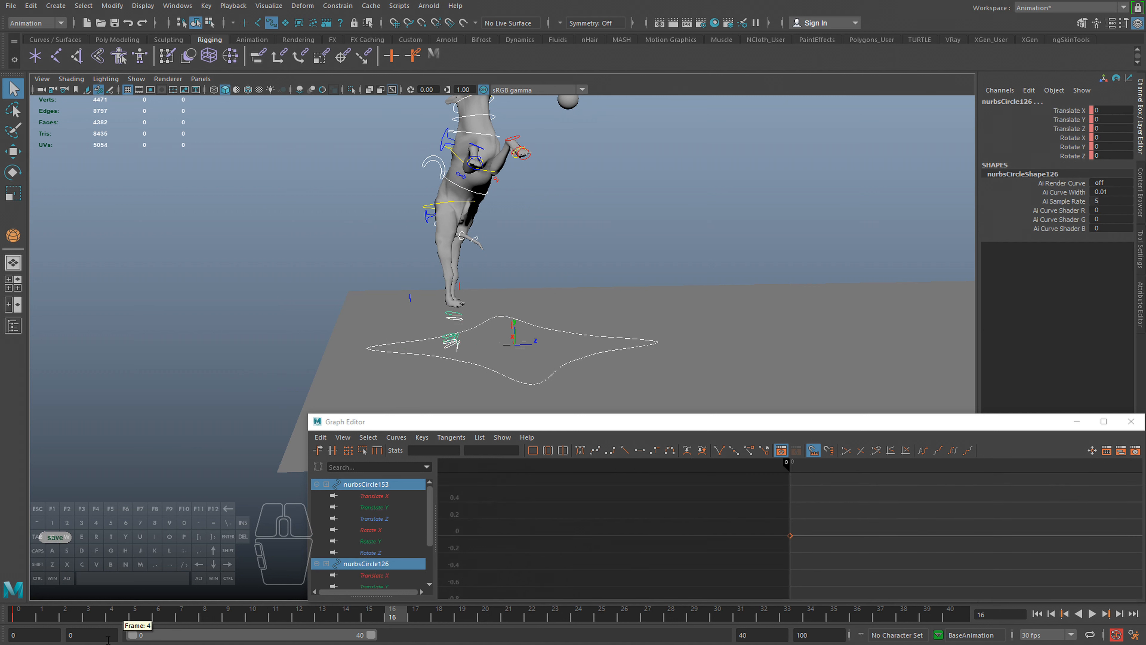
pyautogui.click(70, 619)
pyautogui.hotkey('alt', 'v')
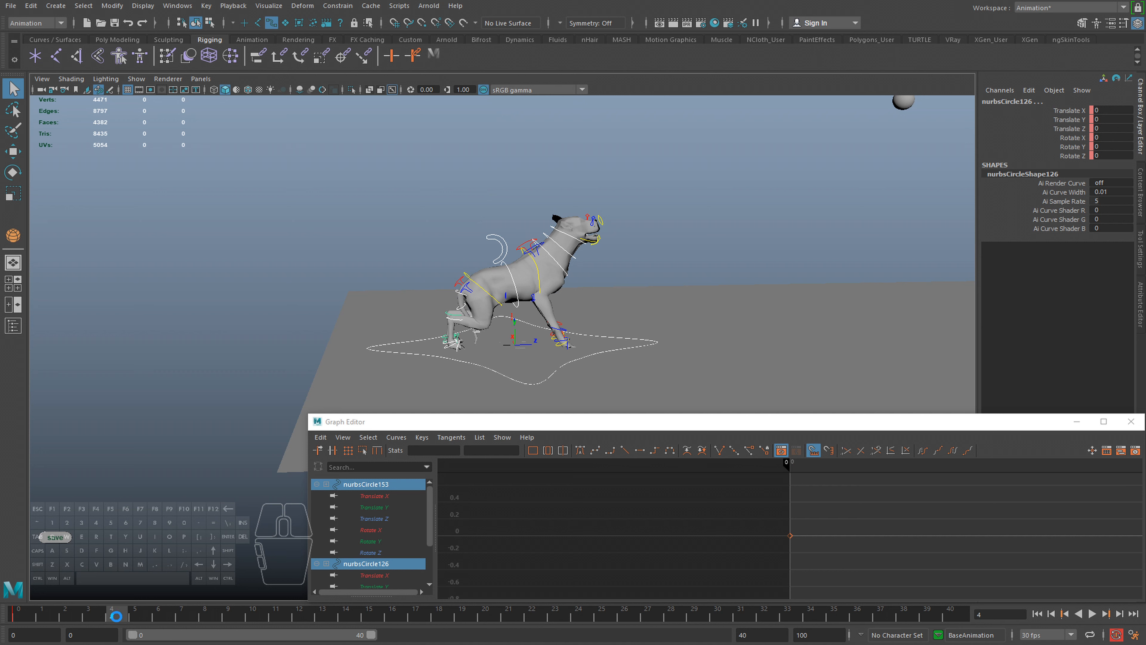
pyautogui.moveTo(124, 614); pyautogui.dragTo(229, 622)
pyautogui.click(495, 252)
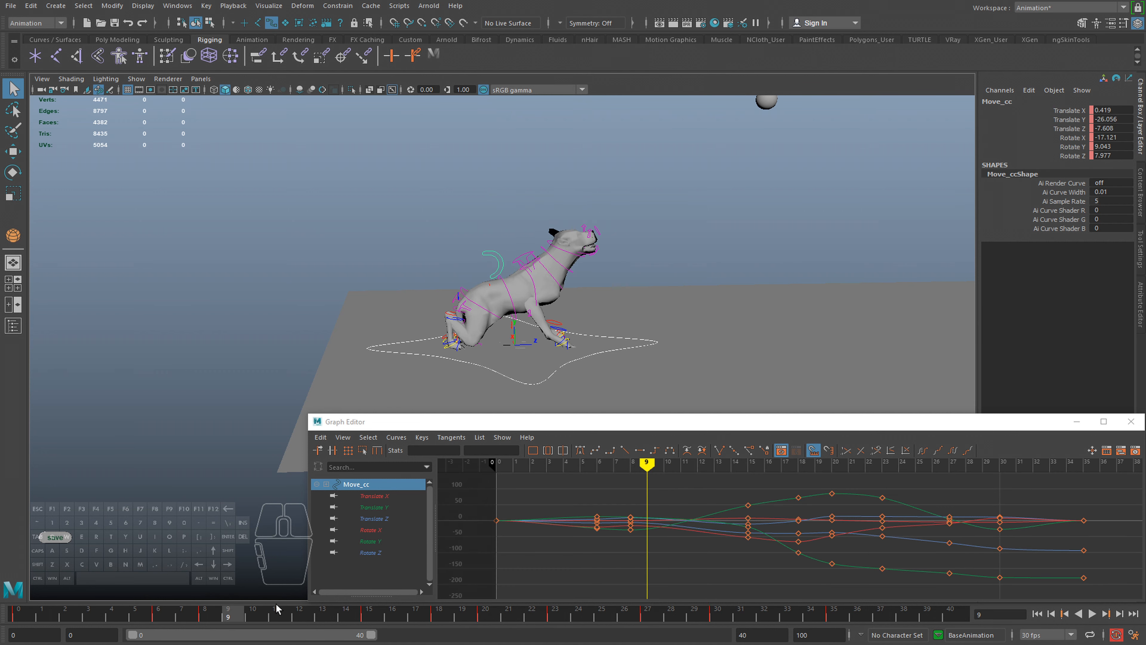
pyautogui.hotkey('ctrl', 'z')
pyautogui.click(208, 614)
# Check the push-off up to frame 13 and key both rear paw controls at frame 12
pyautogui.moveTo(210, 623); pyautogui.dragTo(328, 615)
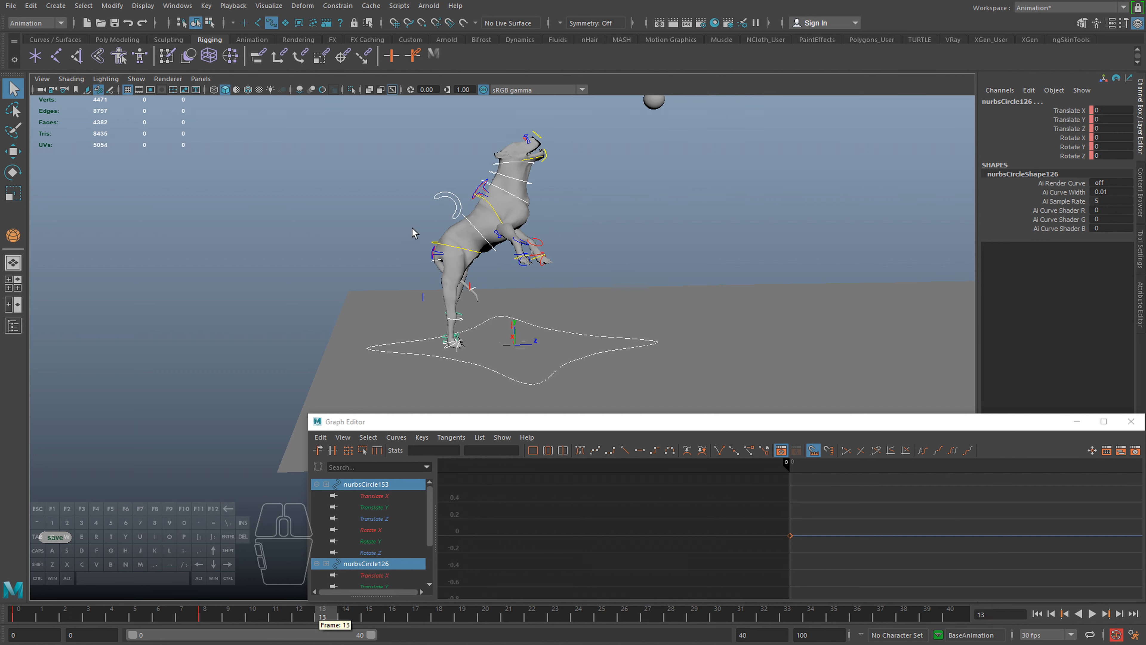
pyautogui.moveTo(444, 190); pyautogui.dragTo(448, 197)
pyautogui.hotkey('ctrl', 'z')
pyautogui.moveTo(328, 615)
pyautogui.mouseDown()
pyautogui.moveTo(309, 617)
pyautogui.moveTo(323, 616)
pyautogui.mouseUp()
pyautogui.click(300, 619)
pyautogui.press('s')
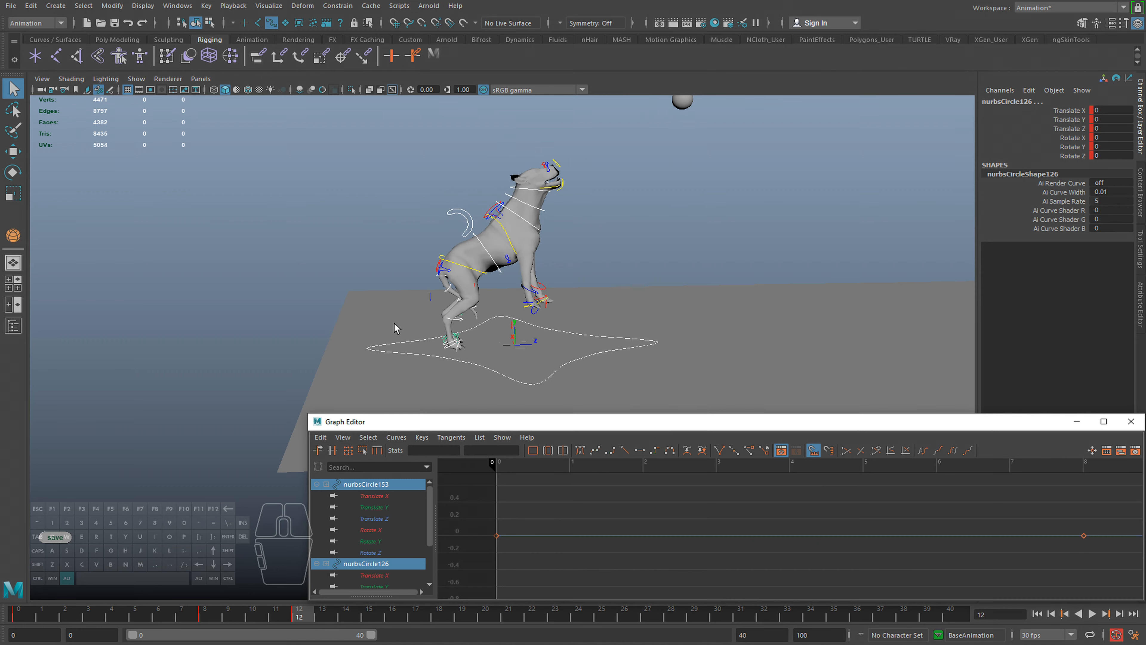
# At frame 13, raise both rear paw controls to about Translate Y 2.514
pyautogui.keyDown('alt'); pyautogui.moveTo(394, 322); pyautogui.dragTo(444, 343); pyautogui.keyUp('alt')
pyautogui.scroll(3, 445, 344)
pyautogui.keyDown('alt'); pyautogui.moveTo(444, 343); pyautogui.dragTo(456, 289, button='middle'); pyautogui.keyUp('alt')
pyautogui.keyDown('alt'); pyautogui.moveTo(456, 289); pyautogui.dragTo(470, 258); pyautogui.keyUp('alt')
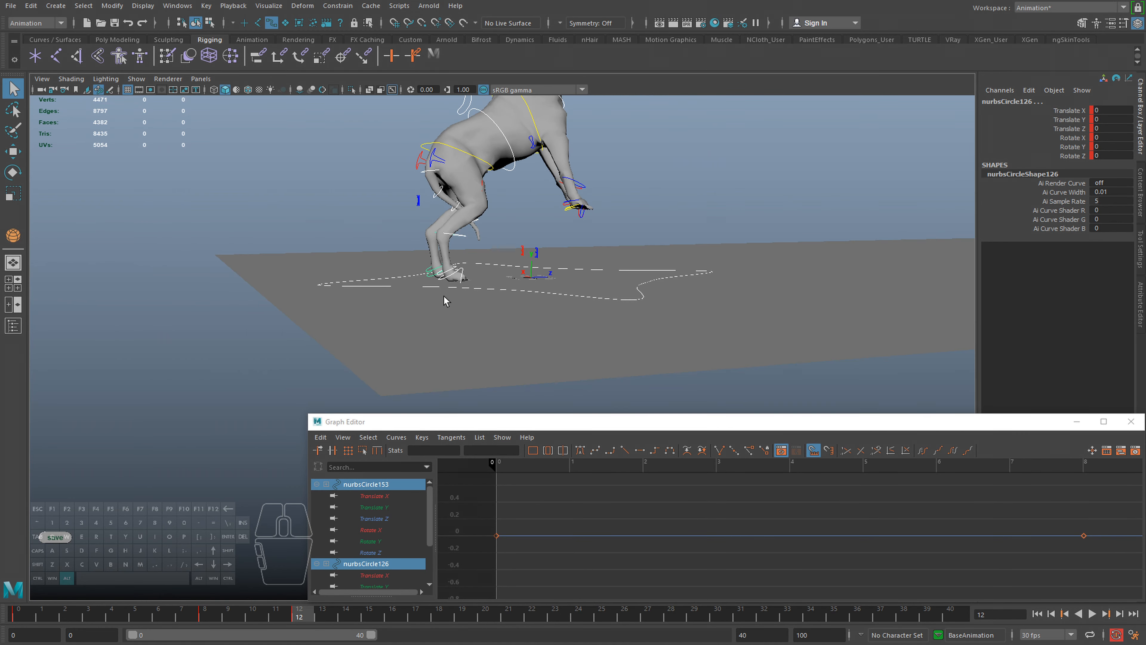
pyautogui.keyDown('alt'); pyautogui.moveTo(444, 295); pyautogui.dragTo(432, 327); pyautogui.keyUp('alt')
pyautogui.moveTo(304, 615); pyautogui.dragTo(321, 616)
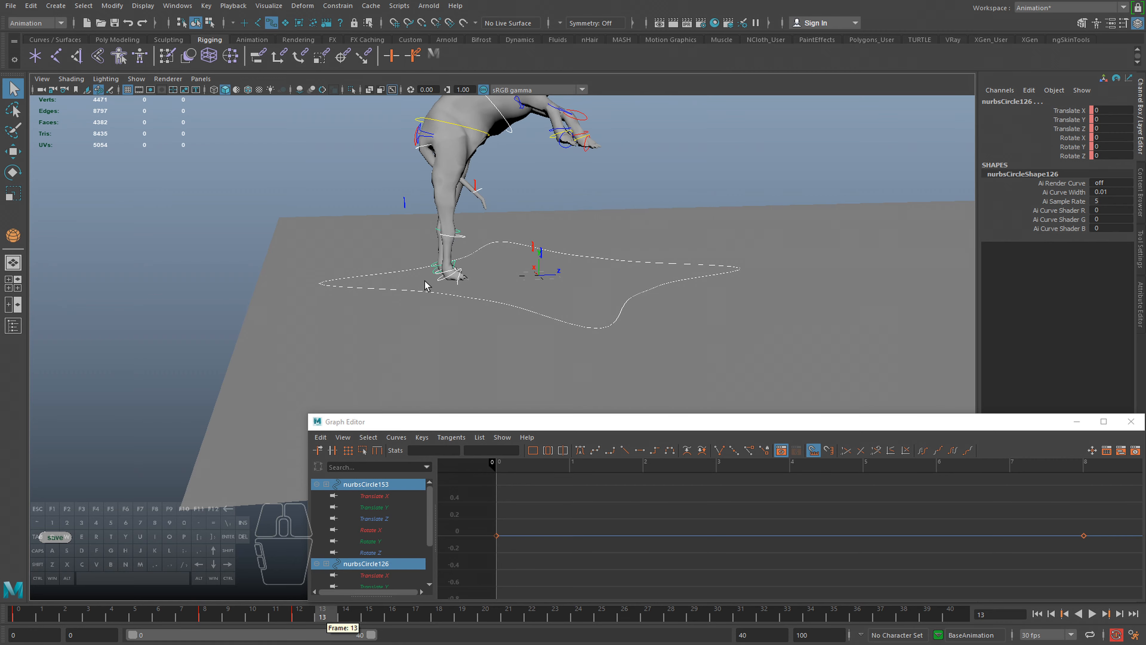
pyautogui.keyDown('alt'); pyautogui.moveTo(427, 282); pyautogui.dragTo(392, 241, button='right'); pyautogui.keyUp('alt')
pyautogui.keyDown('alt'); pyautogui.moveTo(391, 240); pyautogui.dragTo(408, 165); pyautogui.keyUp('alt')
pyautogui.keyDown('alt'); pyautogui.moveTo(519, 195); pyautogui.dragTo(497, 213, button='right'); pyautogui.keyUp('alt')
pyautogui.keyDown('alt'); pyautogui.moveTo(505, 228); pyautogui.dragTo(511, 212); pyautogui.keyUp('alt')
pyautogui.press('w')
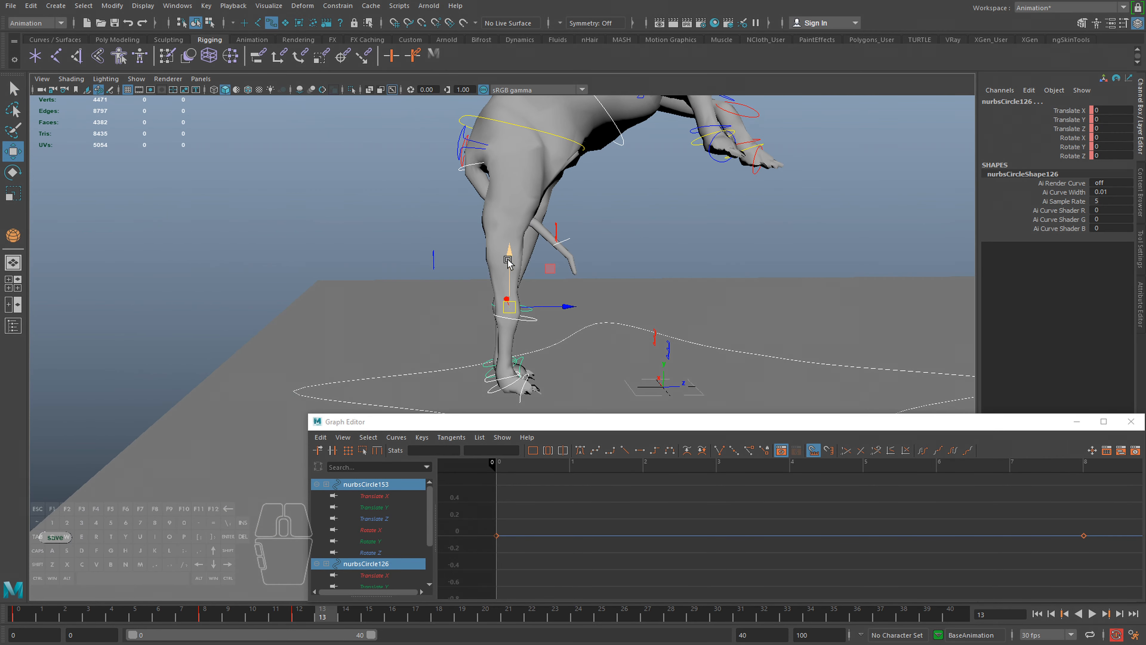
pyautogui.moveTo(508, 261); pyautogui.dragTo(509, 243)
# Rotate both rear paw controls at frame 13 to about Rotate X 7.167
pyautogui.press('e')
pyautogui.keyDown('alt'); pyautogui.moveTo(502, 321); pyautogui.dragTo(527, 316); pyautogui.keyUp('alt')
pyautogui.moveTo(491, 254); pyautogui.dragTo(491, 255)
# Try bending the rear foot at frame 13 by rotating nurbsCircle39, nurbsCircle146 and nurbsCircle6 about X
pyautogui.keyDown('alt'); pyautogui.moveTo(494, 387); pyautogui.dragTo(486, 356, button='middle'); pyautogui.keyUp('alt')
pyautogui.click(487, 347)
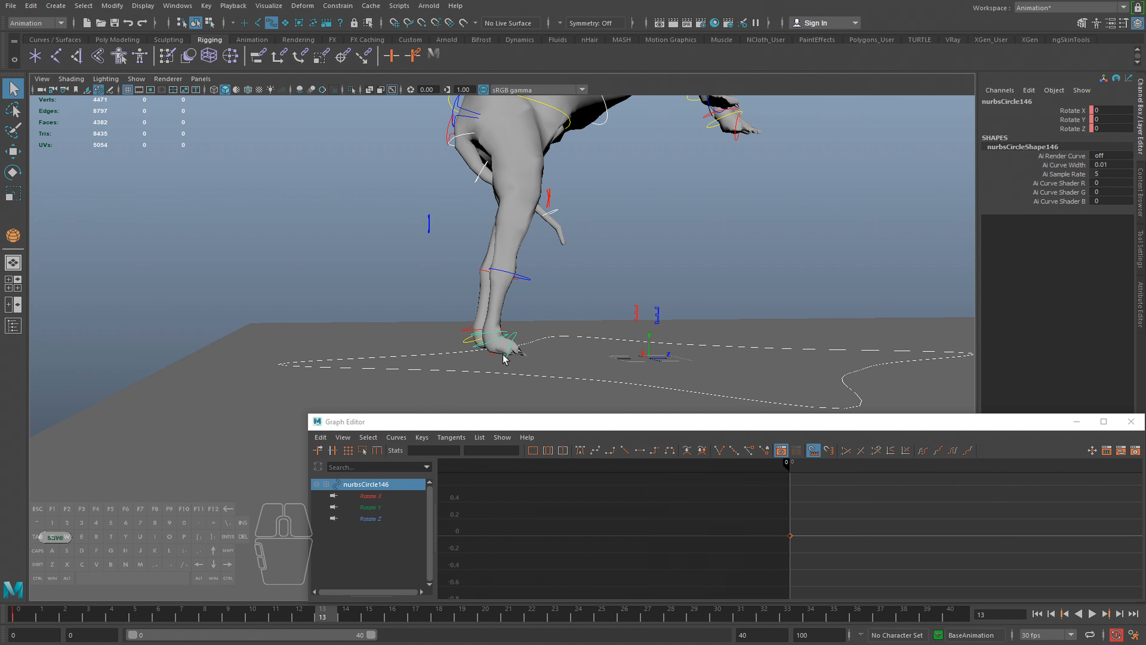
pyautogui.press('e')
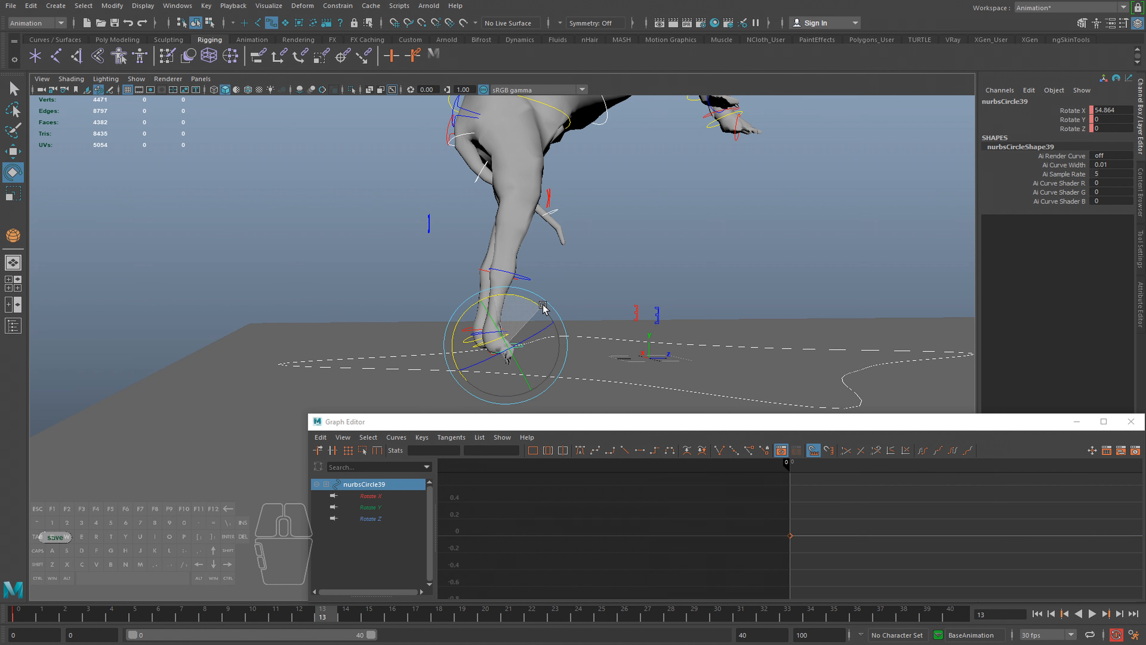
pyautogui.moveTo(492, 299); pyautogui.dragTo(494, 284)
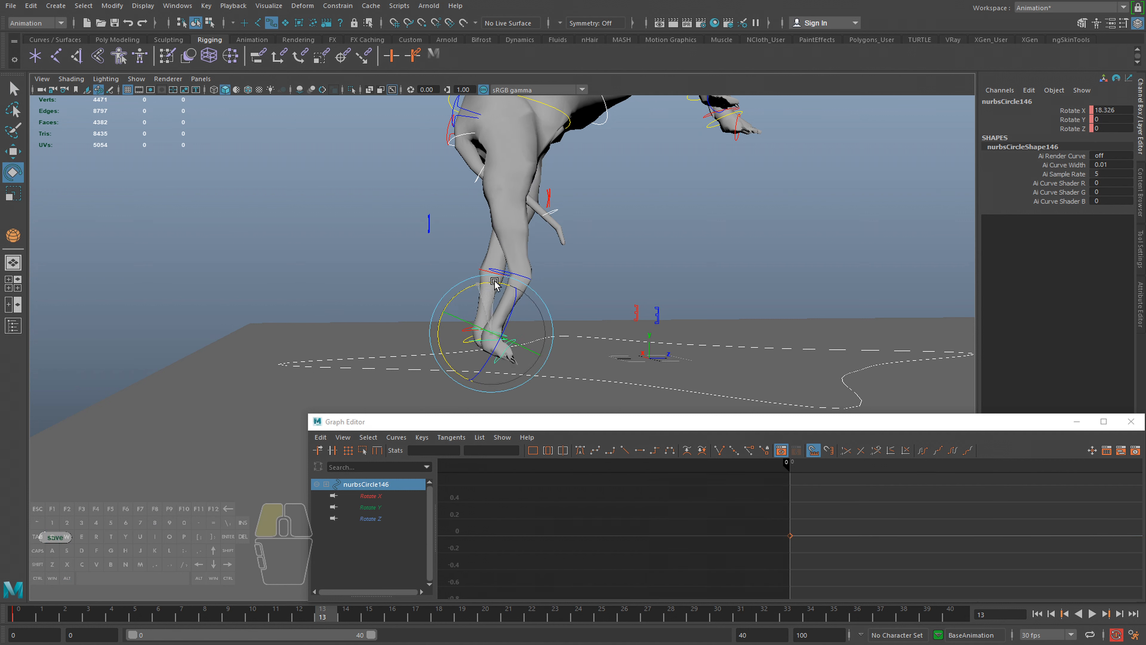
pyautogui.click(488, 330)
pyautogui.press('e')
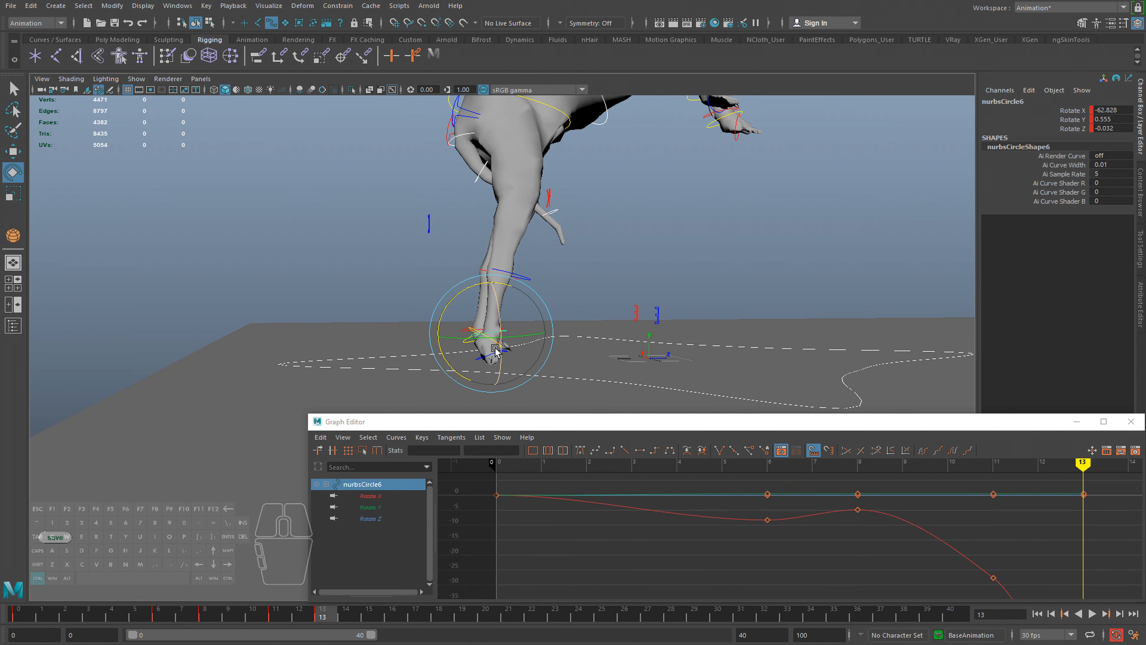
pyautogui.click(497, 357)
pyautogui.click(496, 364)
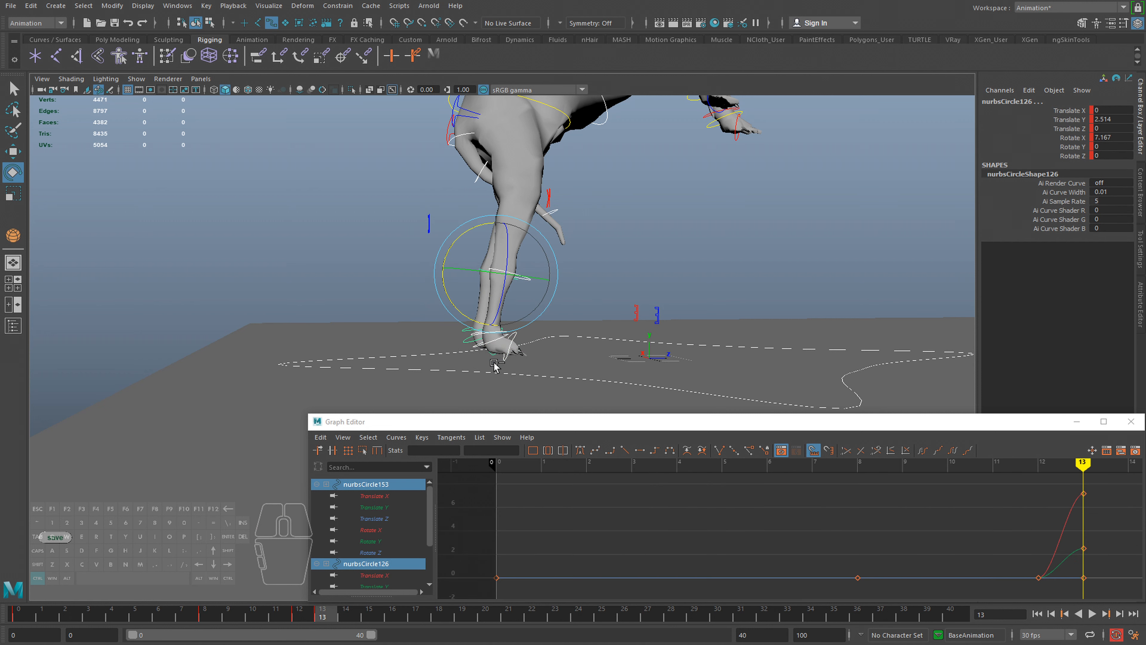
# Rotate both rear paw controls at frame 13 to about Rotate X -2.141 and replay the take-off
pyautogui.moveTo(322, 622)
pyautogui.mouseDown()
pyautogui.moveTo(299, 615)
pyautogui.moveTo(328, 615)
pyautogui.moveTo(269, 607)
pyautogui.moveTo(346, 610)
pyautogui.moveTo(302, 614)
pyautogui.moveTo(322, 612)
pyautogui.mouseUp()
pyautogui.press('e')
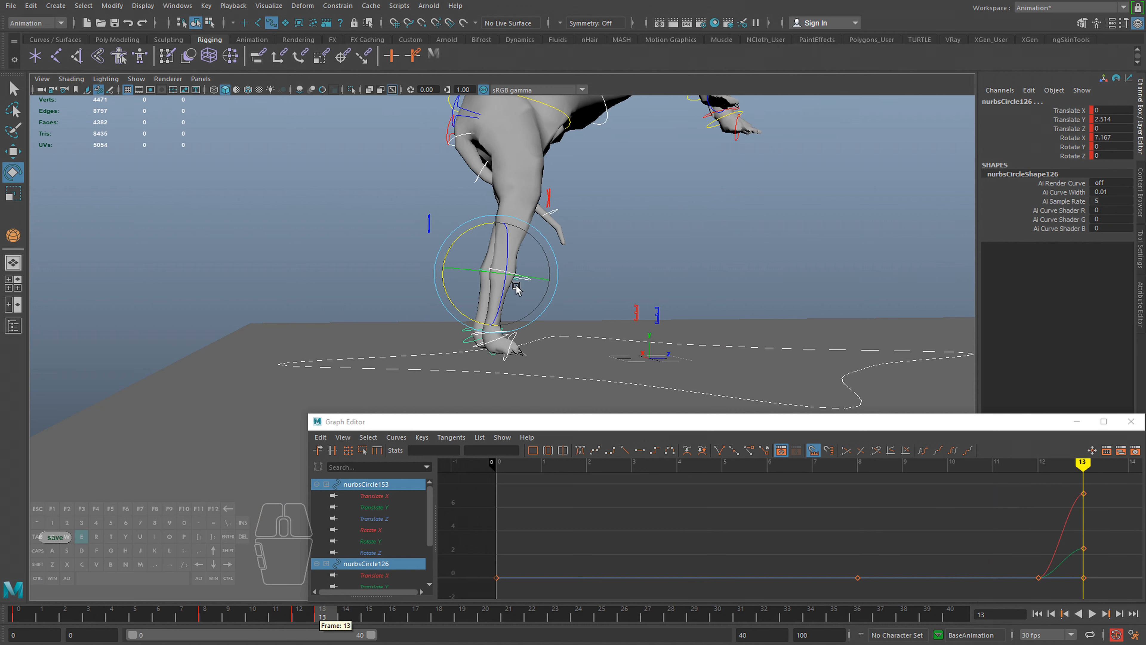
pyautogui.moveTo(473, 219); pyautogui.dragTo(467, 227)
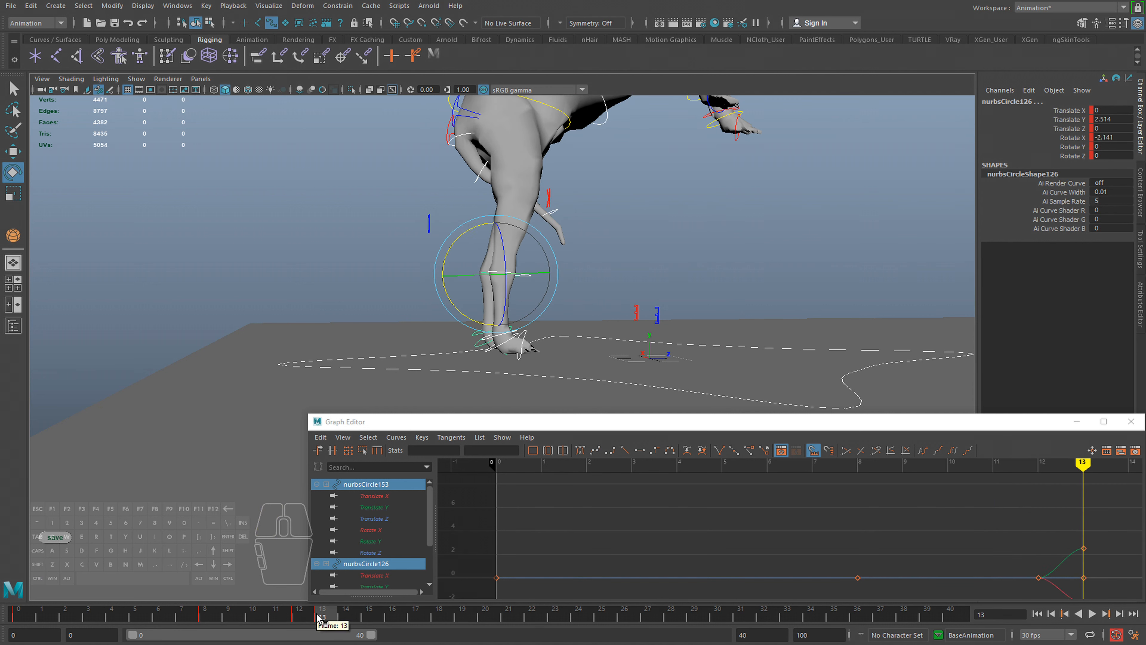
pyautogui.moveTo(317, 615)
pyautogui.mouseDown()
pyautogui.moveTo(308, 615)
pyautogui.moveTo(320, 614)
pyautogui.mouseUp()
pyautogui.keyDown('alt'); pyautogui.moveTo(614, 291); pyautogui.dragTo(575, 289, button='right'); pyautogui.keyUp('alt')
pyautogui.keyDown('alt'); pyautogui.moveTo(575, 289); pyautogui.dragTo(584, 350, button='middle'); pyautogui.keyUp('alt')
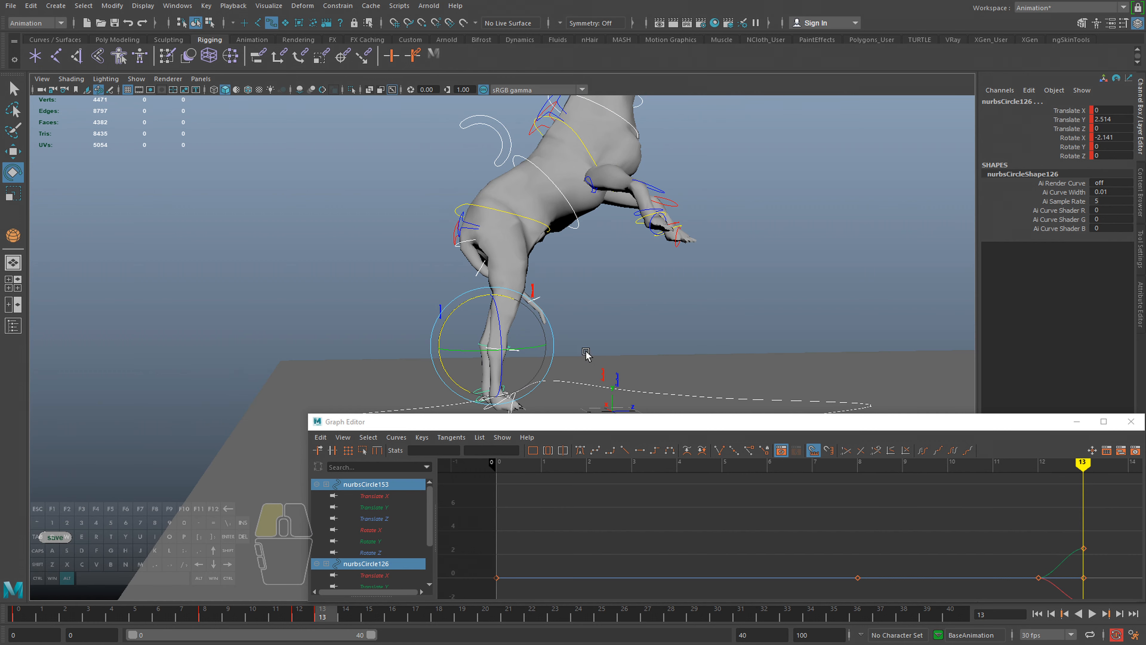
pyautogui.keyDown('alt'); pyautogui.moveTo(586, 354); pyautogui.dragTo(564, 361); pyautogui.keyUp('alt')
pyautogui.hotkey('alt', 'v')
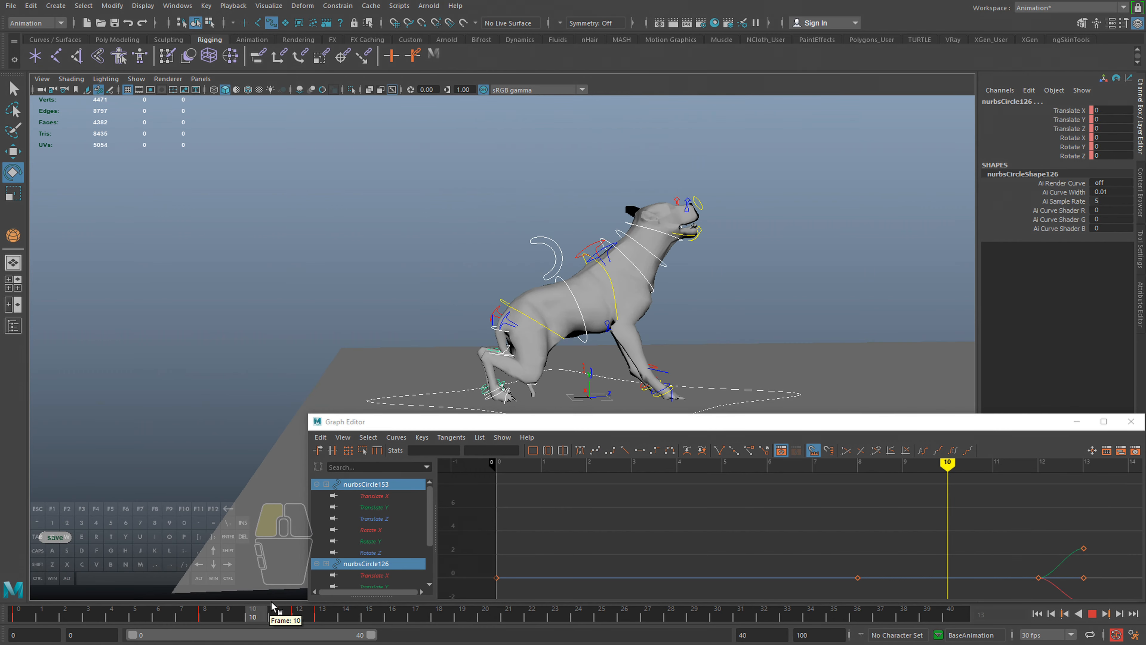
pyautogui.click(205, 615)
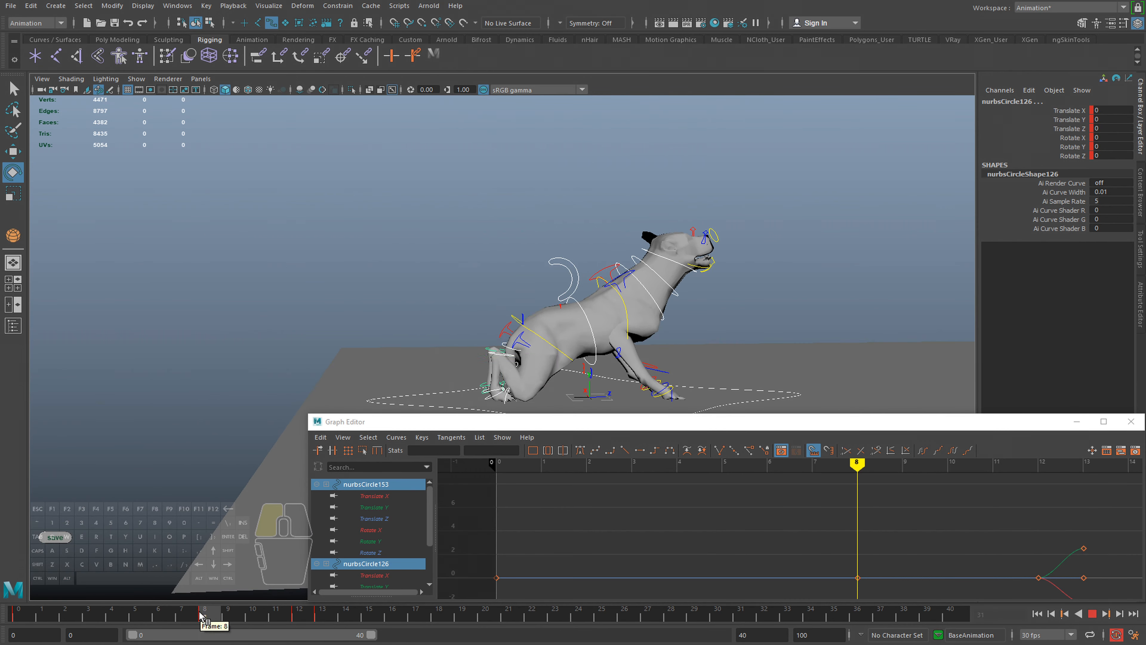
# Select both rear nurbsCircle6 controls, rotate them at frame 6 to about Rotate X -18.363, and replay the crouch
pyautogui.press('q')
pyautogui.click(483, 391)
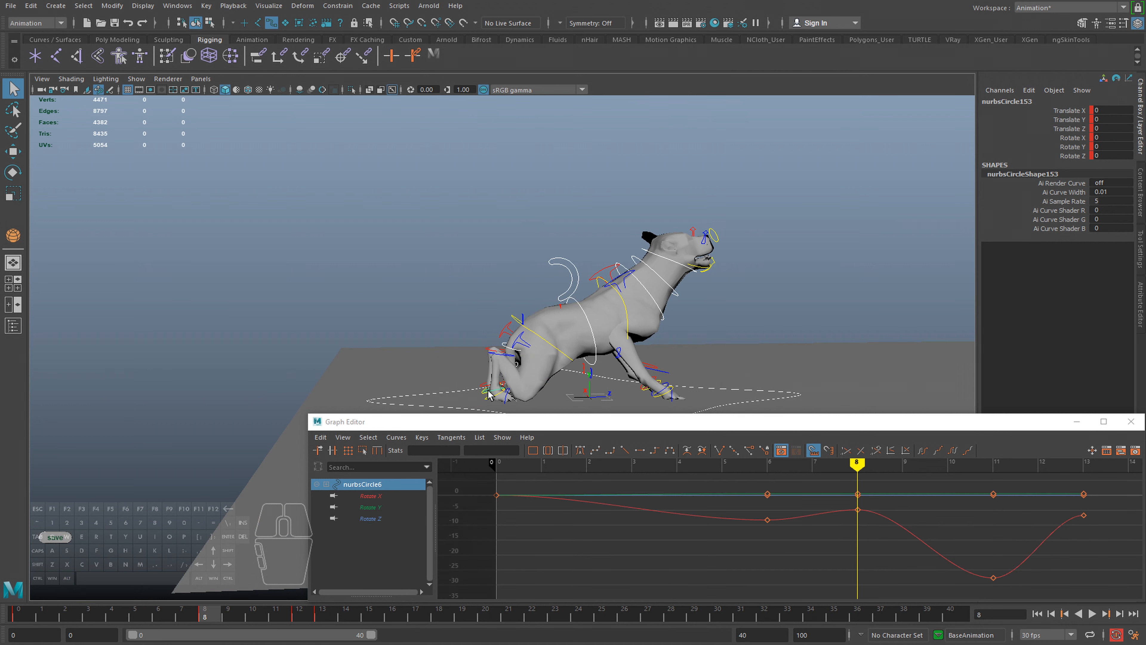
pyautogui.moveTo(115, 607)
pyautogui.mouseDown()
pyautogui.moveTo(95, 611)
pyautogui.moveTo(171, 616)
pyautogui.mouseUp()
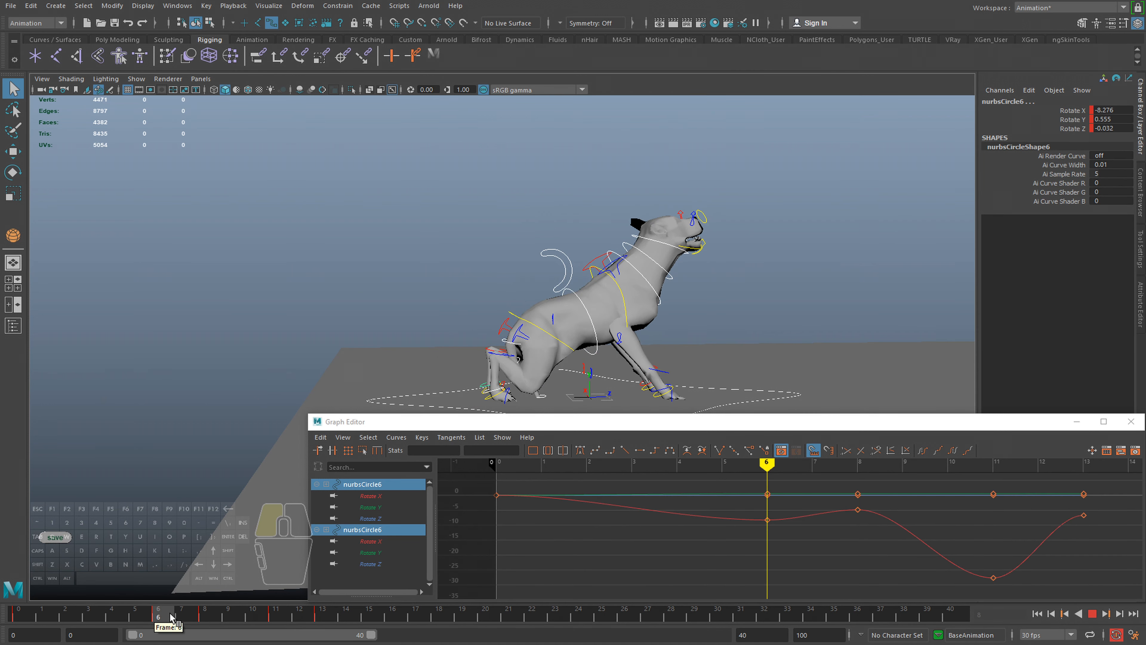
pyautogui.press('e')
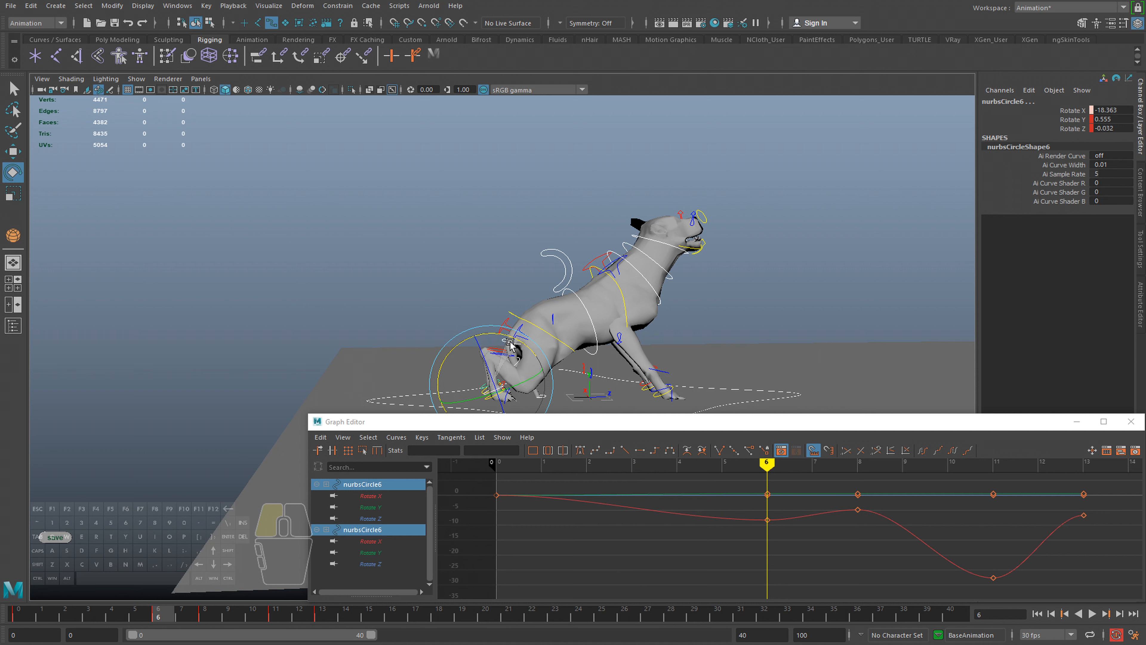
pyautogui.moveTo(168, 614); pyautogui.dragTo(16, 613)
pyautogui.hotkey('alt', 'v')
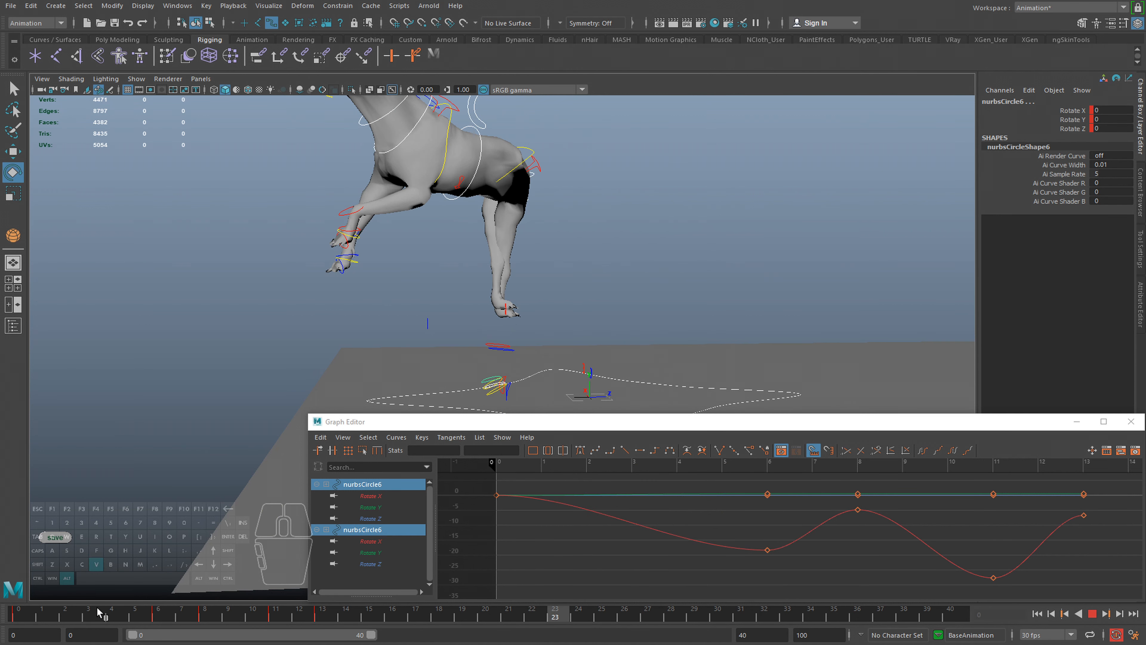
pyautogui.moveTo(135, 614); pyautogui.dragTo(228, 617)
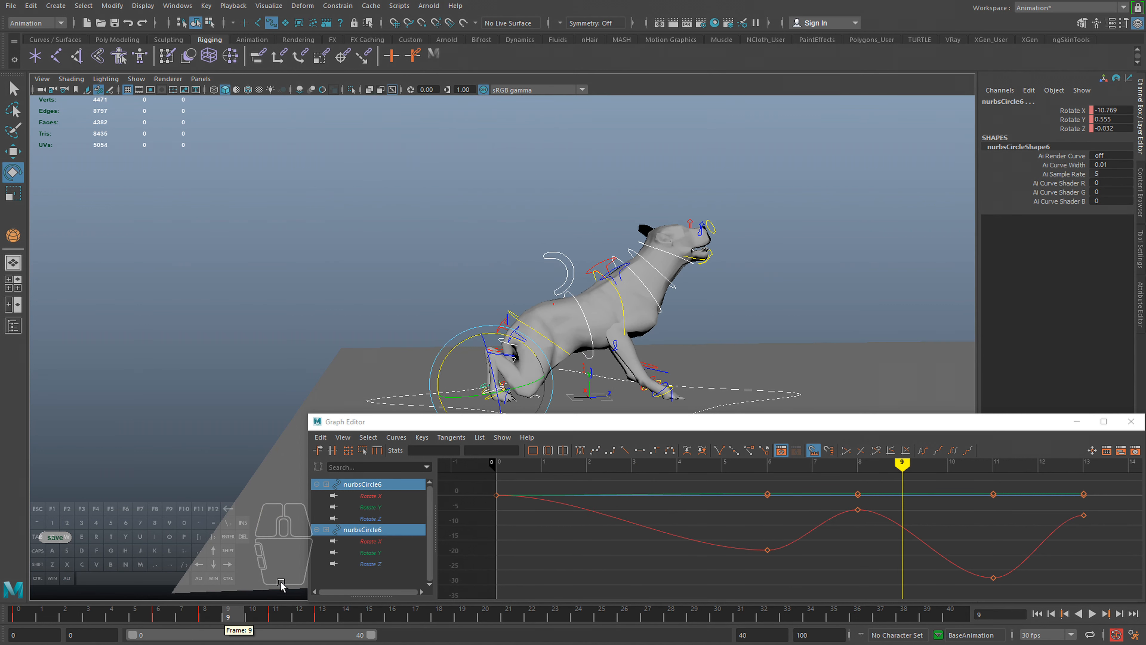
# Rotate both nurbsCircle6 controls to about Rotate X 17.511 at frame 8 and to a slightly positive Rotate X at frame 6
pyautogui.click(204, 617)
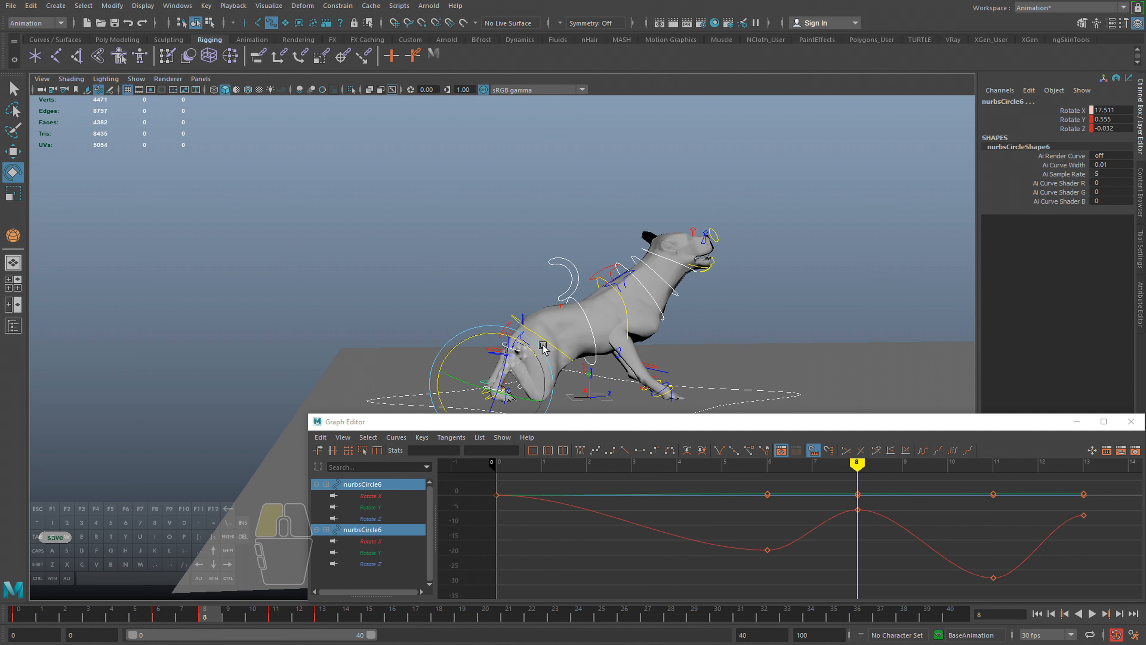
pyautogui.moveTo(187, 606); pyautogui.dragTo(38, 617)
pyautogui.hotkey('alt', 'v')
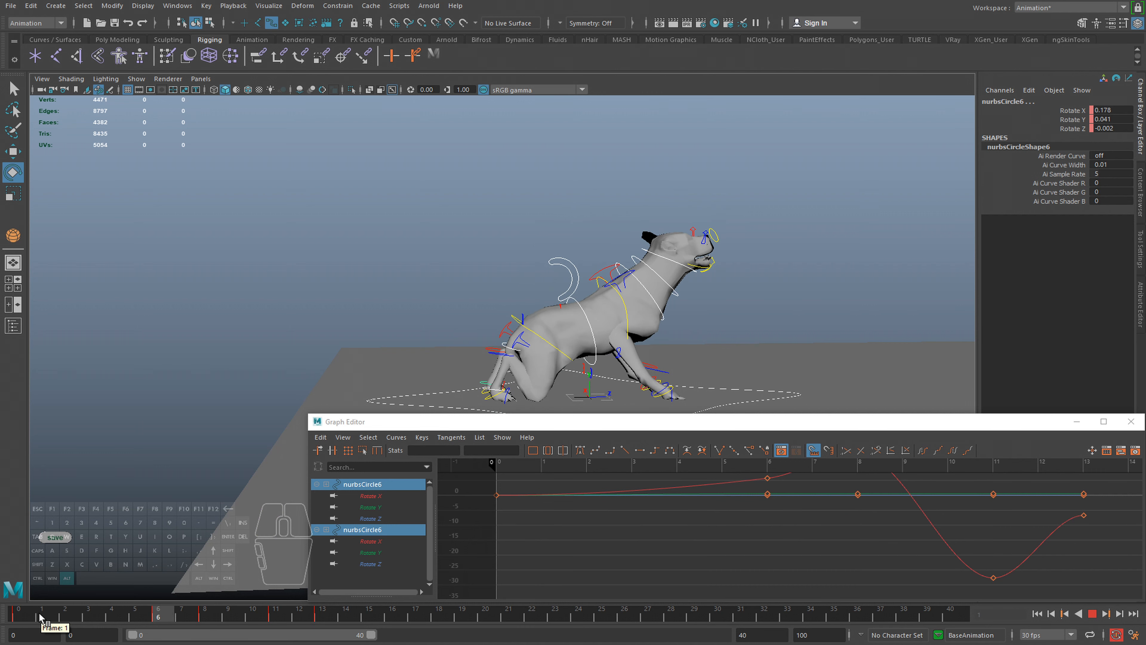
# Rotate both nurbsCircle6 controls at frame 11 to about Rotate X -10.75 and replay the jump
pyautogui.moveTo(164, 618); pyautogui.dragTo(280, 621)
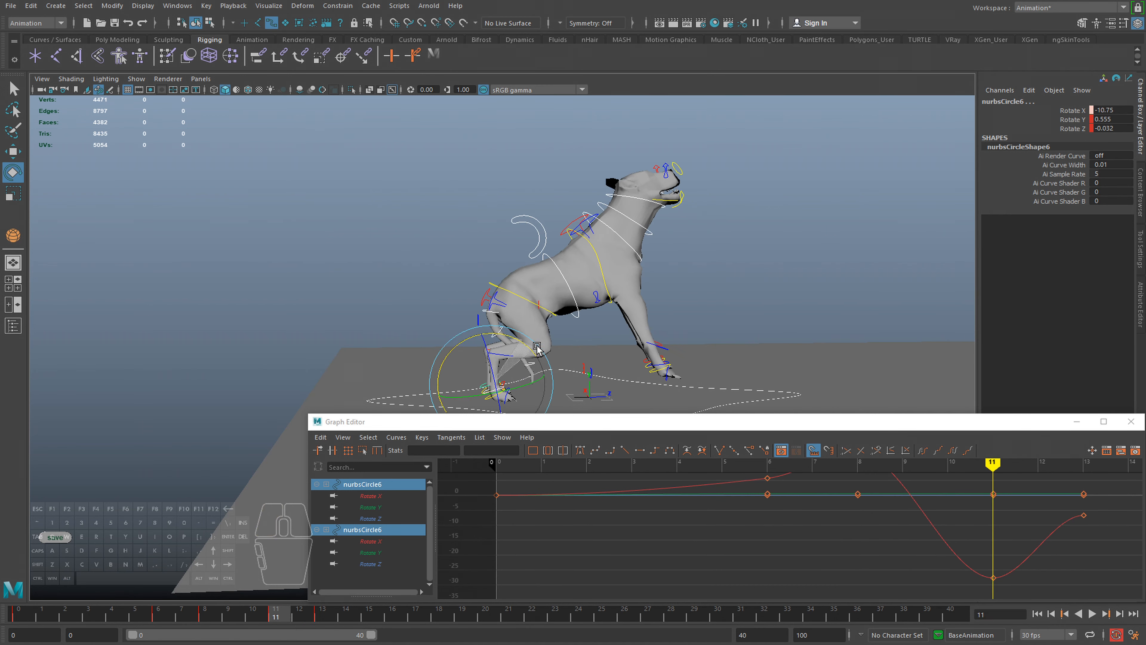
pyautogui.moveTo(273, 617); pyautogui.dragTo(180, 618)
pyautogui.hotkey('alt', 'v')
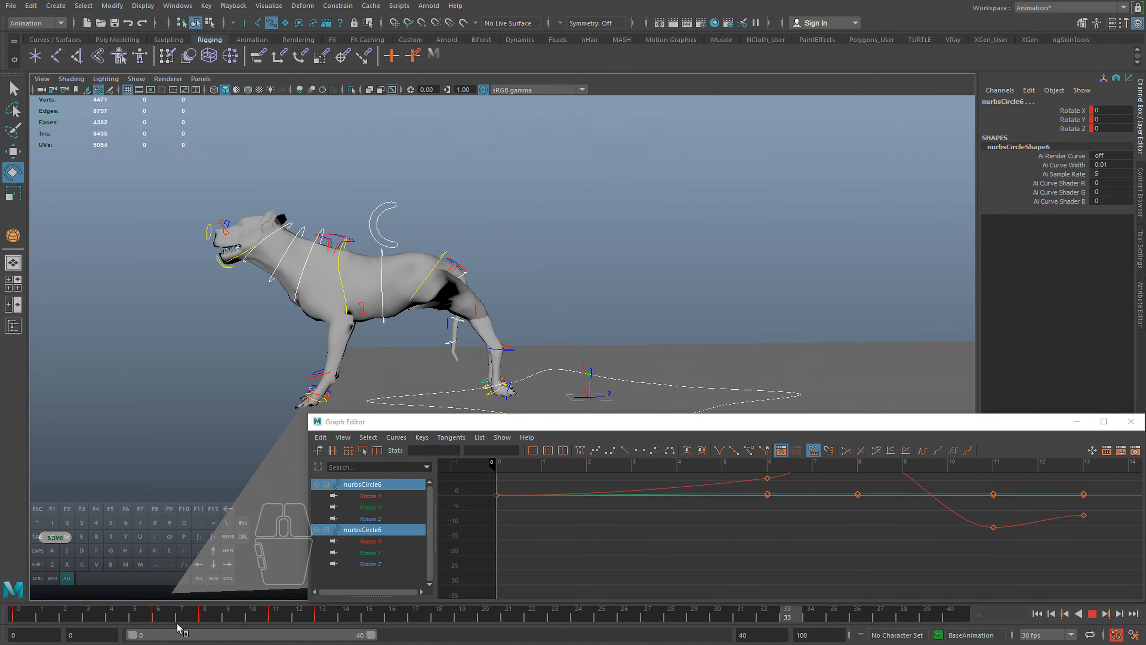
# Select both rear paw controls, nurbsCircle126 and nurbsCircle153, at frame 13
pyautogui.moveTo(277, 617); pyautogui.dragTo(335, 599)
pyautogui.press('q')
pyautogui.click(488, 346)
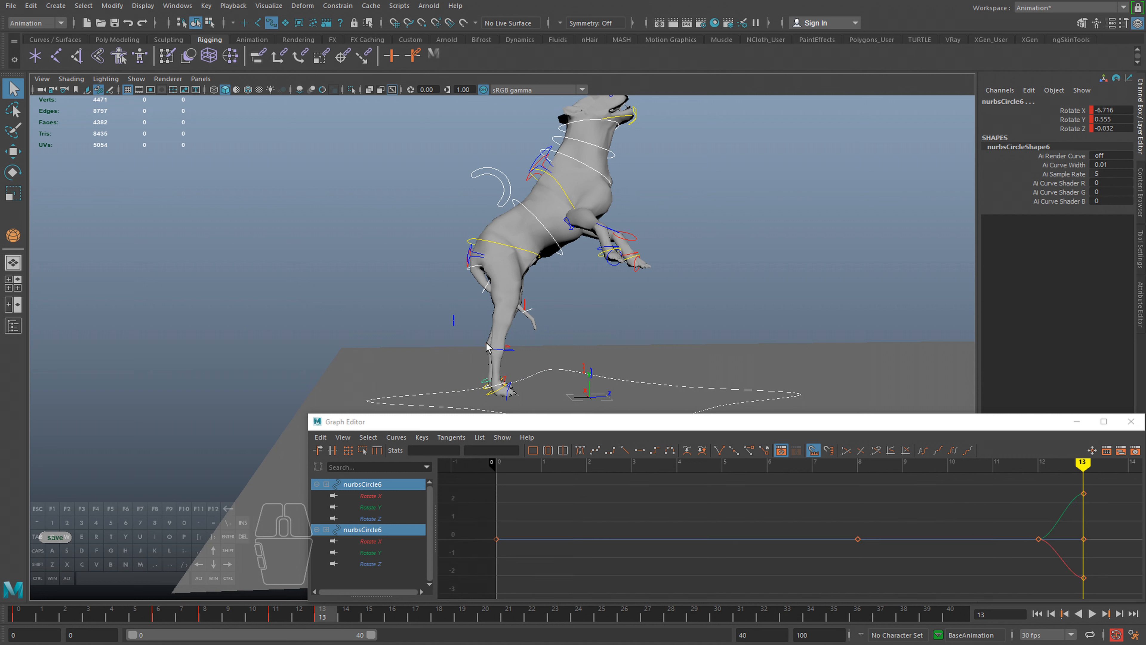
pyautogui.keyDown('shift'); pyautogui.click(506, 350); pyautogui.keyUp('shift')
# Examine the rear legs between frames 17 and 20 of the jump, keeping both rear paw controls selected
pyautogui.moveTo(342, 622); pyautogui.dragTo(416, 619)
pyautogui.click(477, 129)
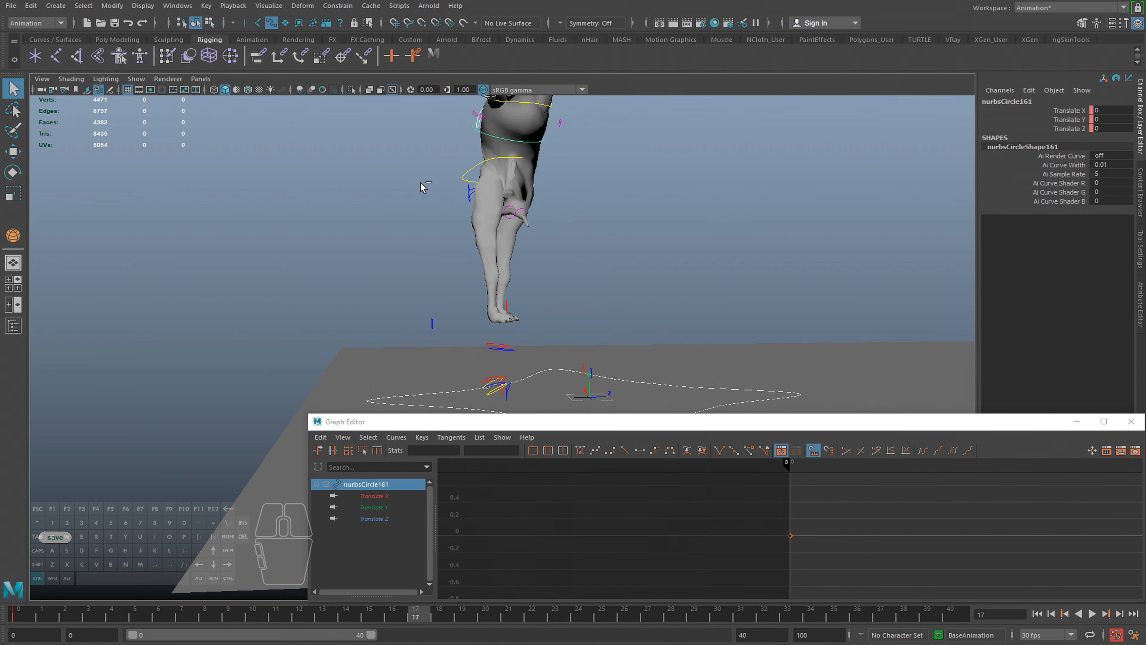
pyautogui.hotkey('ctrl', 'z')
pyautogui.keyDown('alt'); pyautogui.moveTo(421, 183); pyautogui.dragTo(433, 154); pyautogui.keyUp('alt')
pyautogui.click(448, 108)
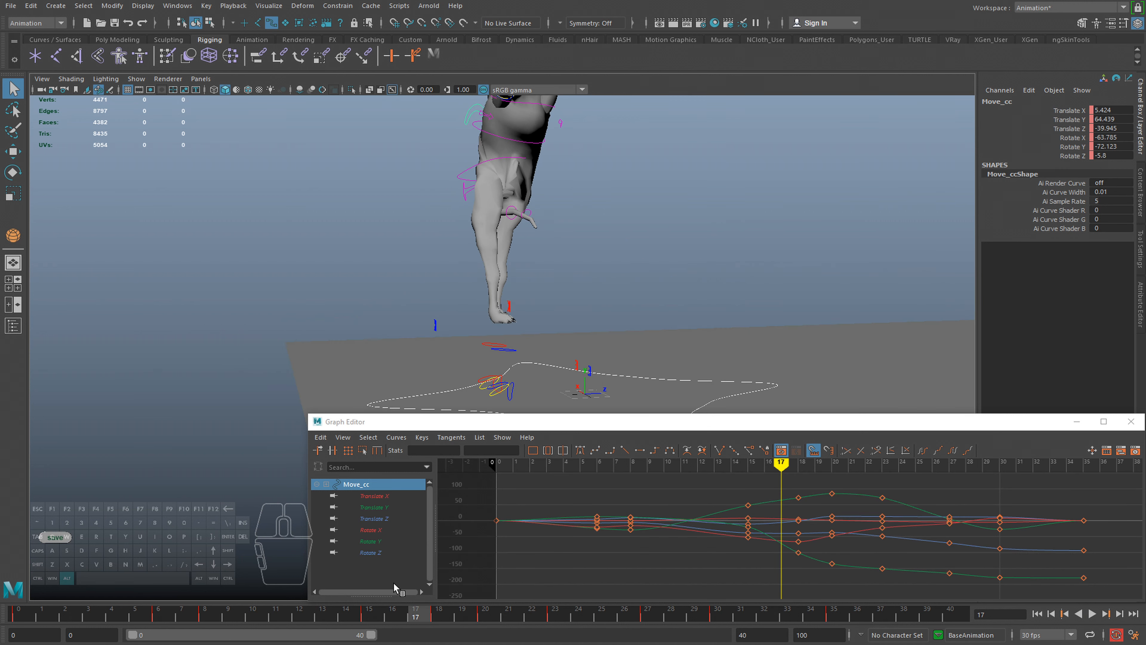
pyautogui.hotkey('ctrl', 'z')
pyautogui.moveTo(422, 621); pyautogui.dragTo(488, 623)
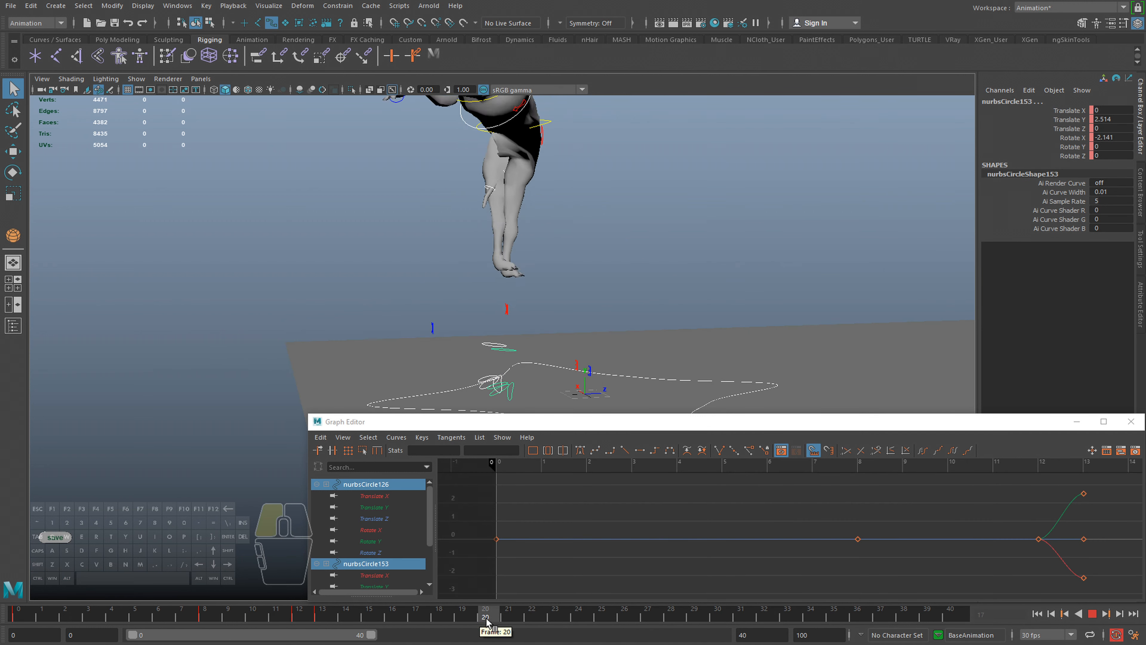
pyautogui.keyDown('alt'); pyautogui.moveTo(528, 205); pyautogui.dragTo(482, 202); pyautogui.keyUp('alt')
pyautogui.keyDown('alt'); pyautogui.moveTo(482, 203); pyautogui.dragTo(490, 307, button='middle'); pyautogui.keyUp('alt')
pyautogui.click(547, 150)
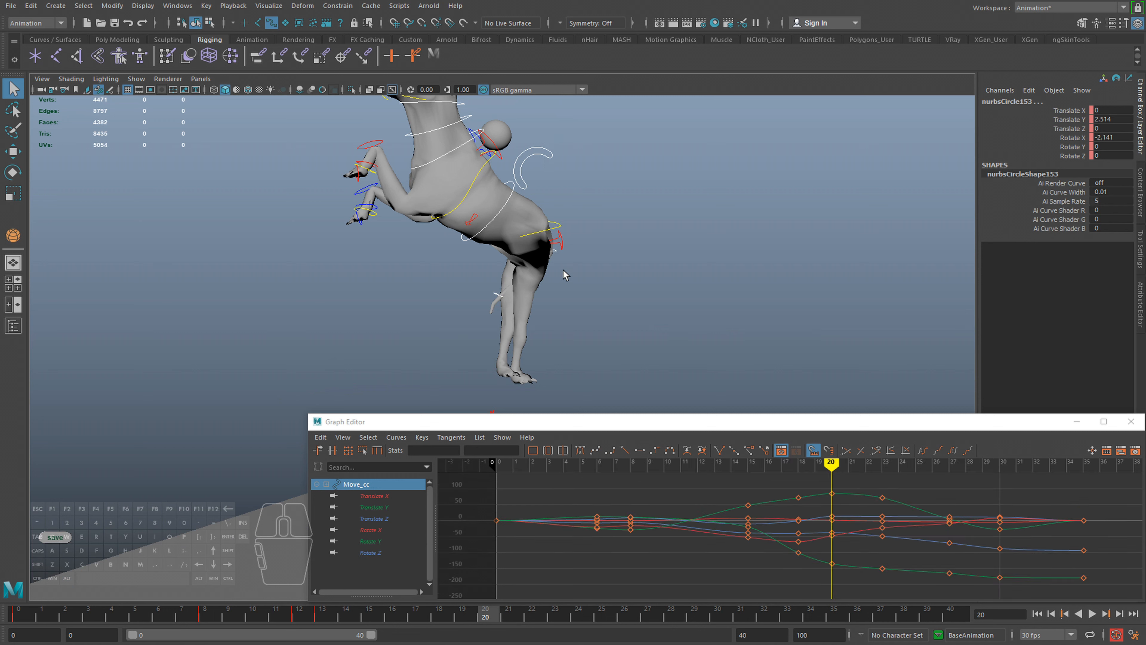
pyautogui.hotkey('ctrl', 'z')
# Raise both rear paw controls at frame 23 to about Translate Y 71.028
pyautogui.click(562, 618)
pyautogui.keyDown('alt'); pyautogui.moveTo(602, 381); pyautogui.dragTo(627, 276, button='middle'); pyautogui.keyUp('alt')
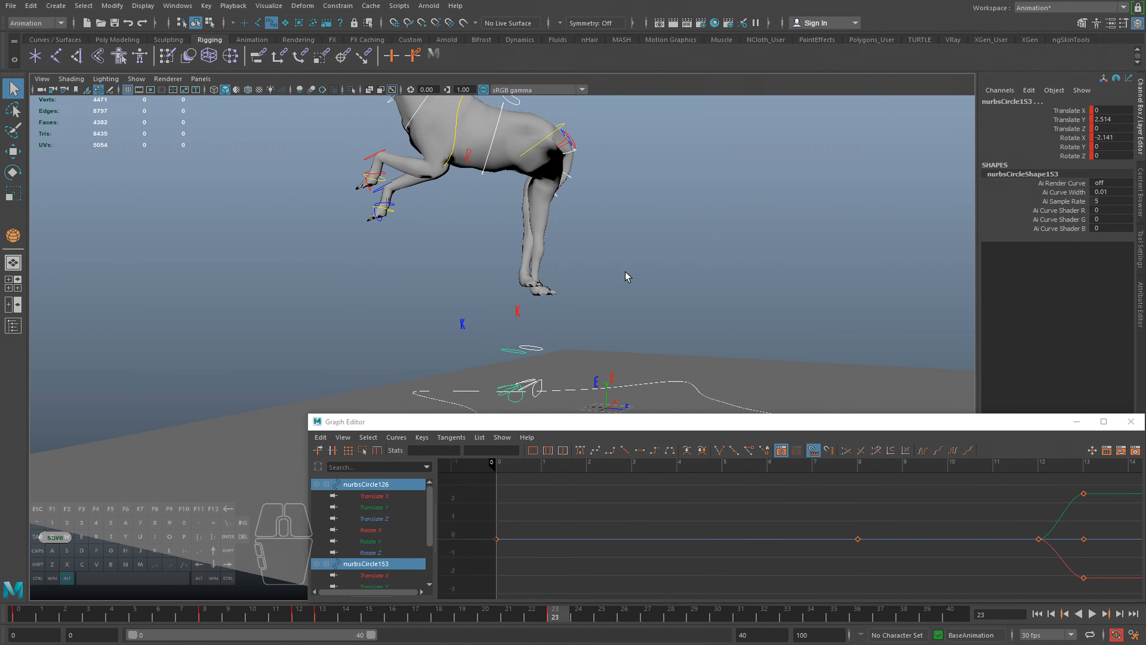
pyautogui.keyDown('alt'); pyautogui.moveTo(627, 277); pyautogui.dragTo(582, 289, button='right'); pyautogui.keyUp('alt')
pyautogui.press('w')
pyautogui.moveTo(513, 293); pyautogui.dragTo(514, 183)
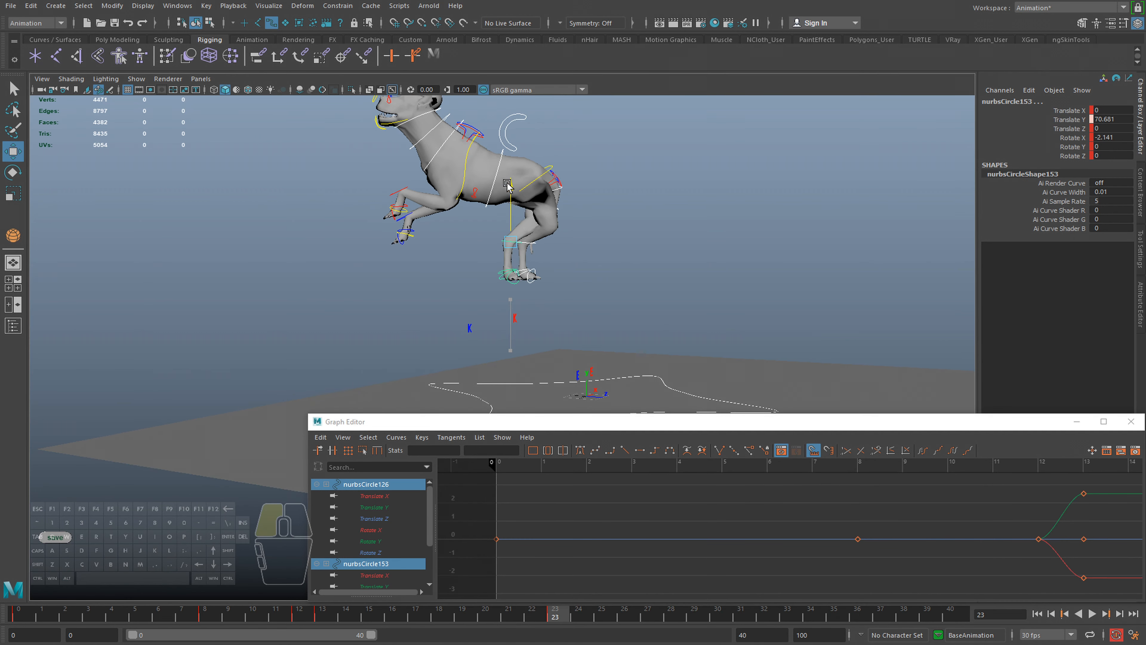
pyautogui.scroll(5, 530, 258)
pyautogui.scroll(-4, 525, 266)
pyautogui.keyDown('alt'); pyautogui.moveTo(525, 266); pyautogui.dragTo(511, 229); pyautogui.keyUp('alt')
# Move and turn both rear paw controls at frame 18, with nurbsCircle153 at about Translate Y 51.224 and Rotate Y -71.306
pyautogui.hotkey('alt', ',')
pyautogui.hotkey('alt', ',')
pyautogui.hotkey('alt', ',')
pyautogui.hotkey('alt', ',')
pyautogui.hotkey('alt', ',')
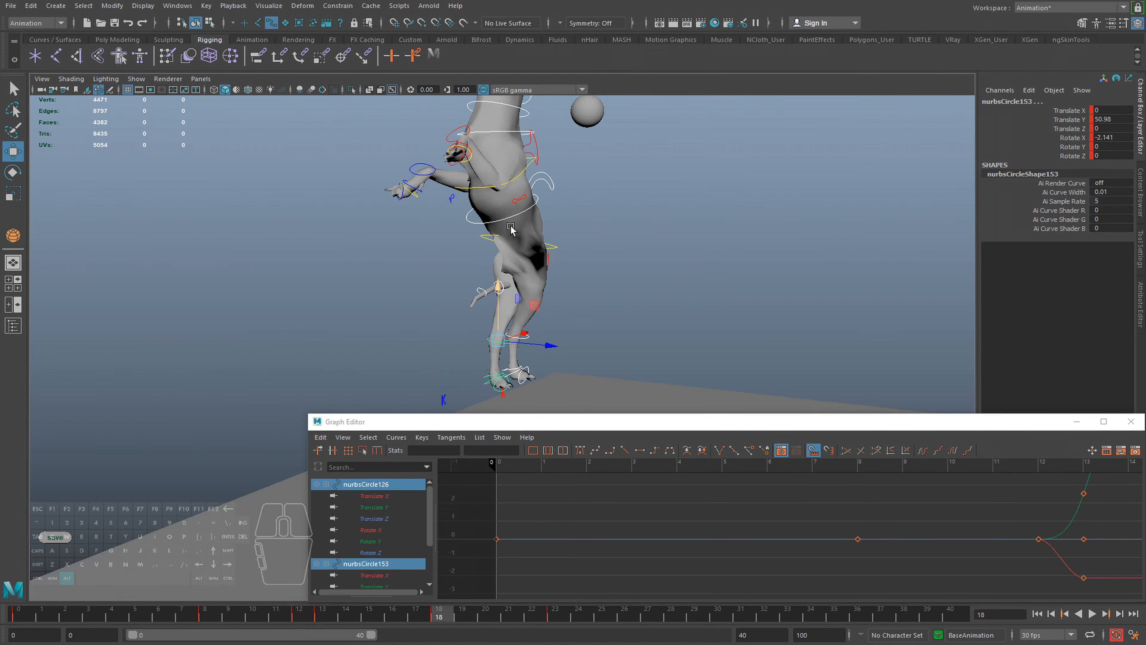
pyautogui.click(556, 168)
pyautogui.click(555, 189)
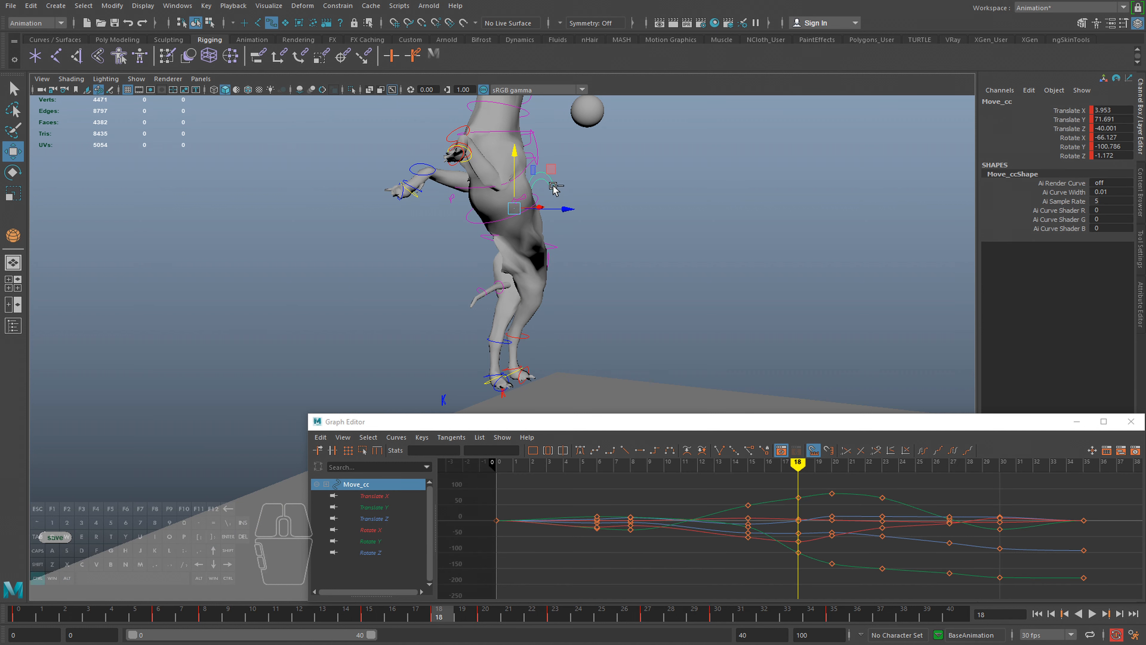
pyautogui.click(560, 192)
pyautogui.moveTo(539, 322); pyautogui.dragTo(499, 350)
pyautogui.keyDown('alt'); pyautogui.moveTo(541, 322); pyautogui.dragTo(563, 285, button='middle'); pyautogui.keyUp('alt')
pyautogui.moveTo(440, 623)
pyautogui.mouseDown()
pyautogui.moveTo(305, 615)
pyautogui.moveTo(438, 617)
pyautogui.mouseUp()
pyautogui.keyDown('alt'); pyautogui.moveTo(530, 353); pyautogui.dragTo(558, 357); pyautogui.keyUp('alt')
pyautogui.press('w')
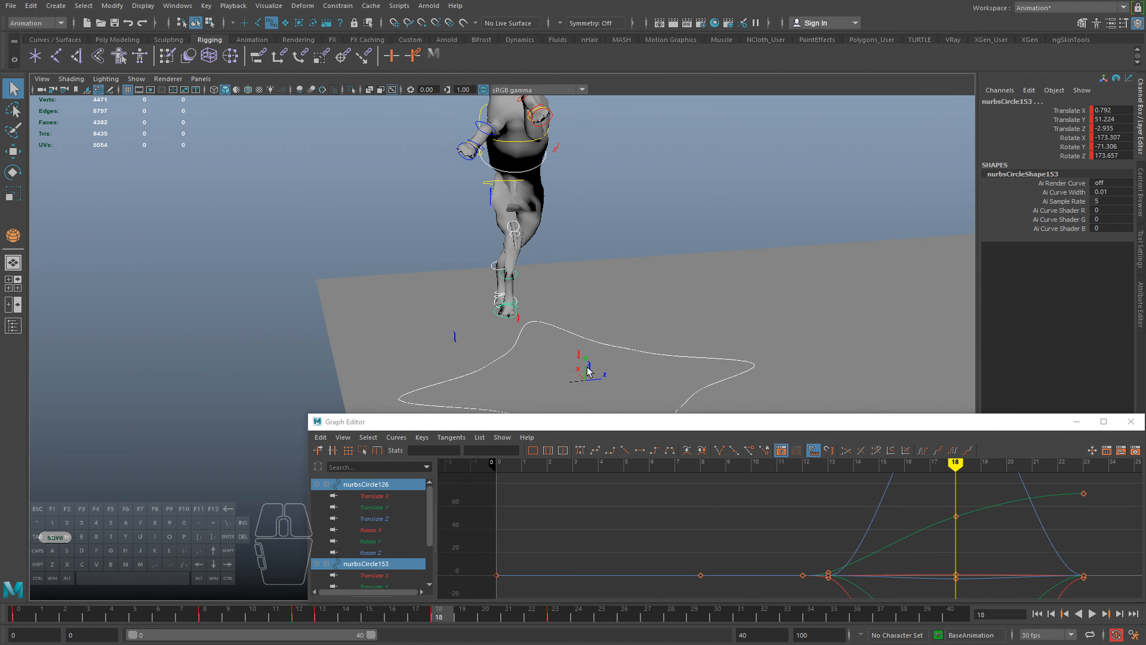
# Key the rear leg controls polyToCurve4 and polyToCurve2 at frames 8 and 13
pyautogui.click(589, 371)
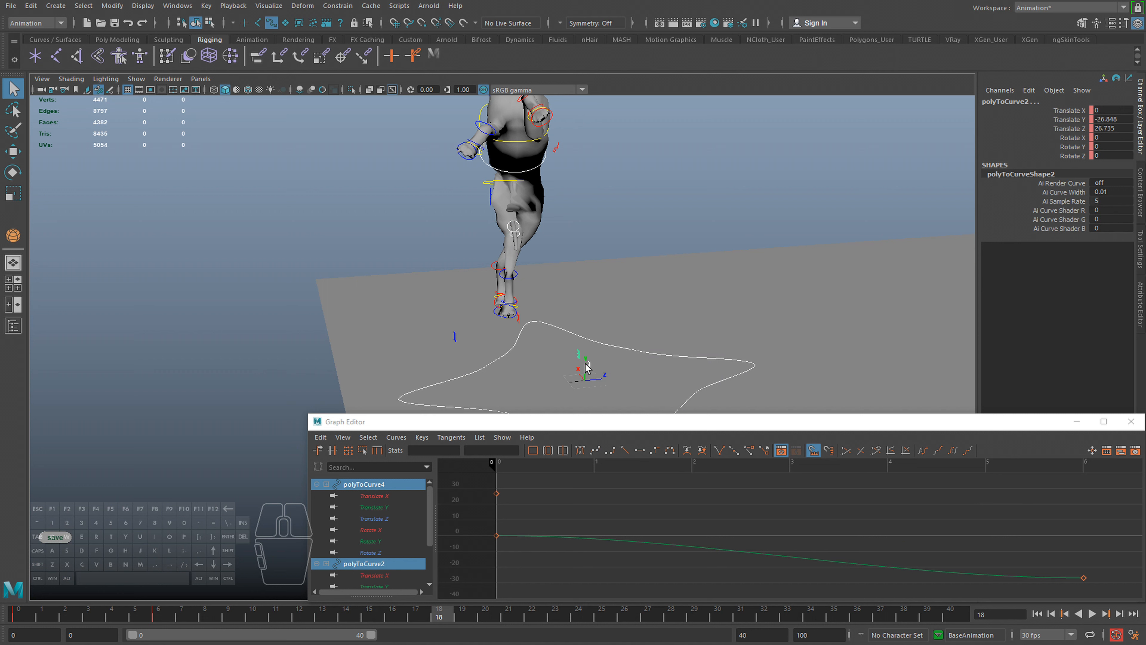
pyautogui.moveTo(126, 626); pyautogui.dragTo(377, 617)
pyautogui.click(510, 336)
pyautogui.hotkey('ctrl', 'z')
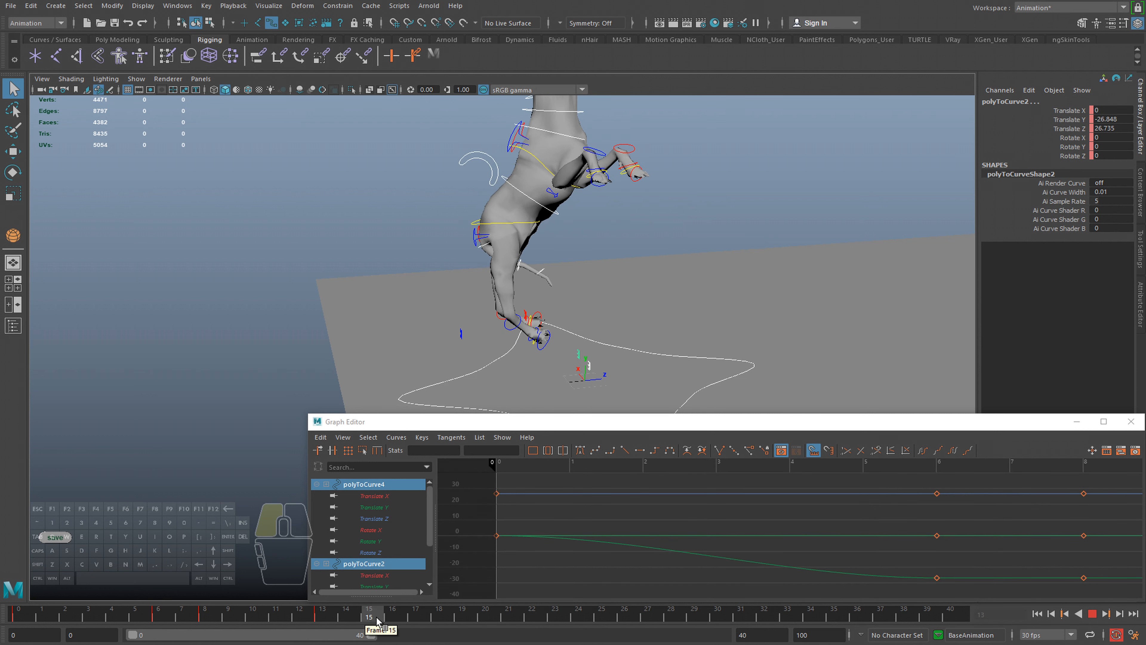
pyautogui.click(516, 329)
pyautogui.hotkey('ctrl', 'z')
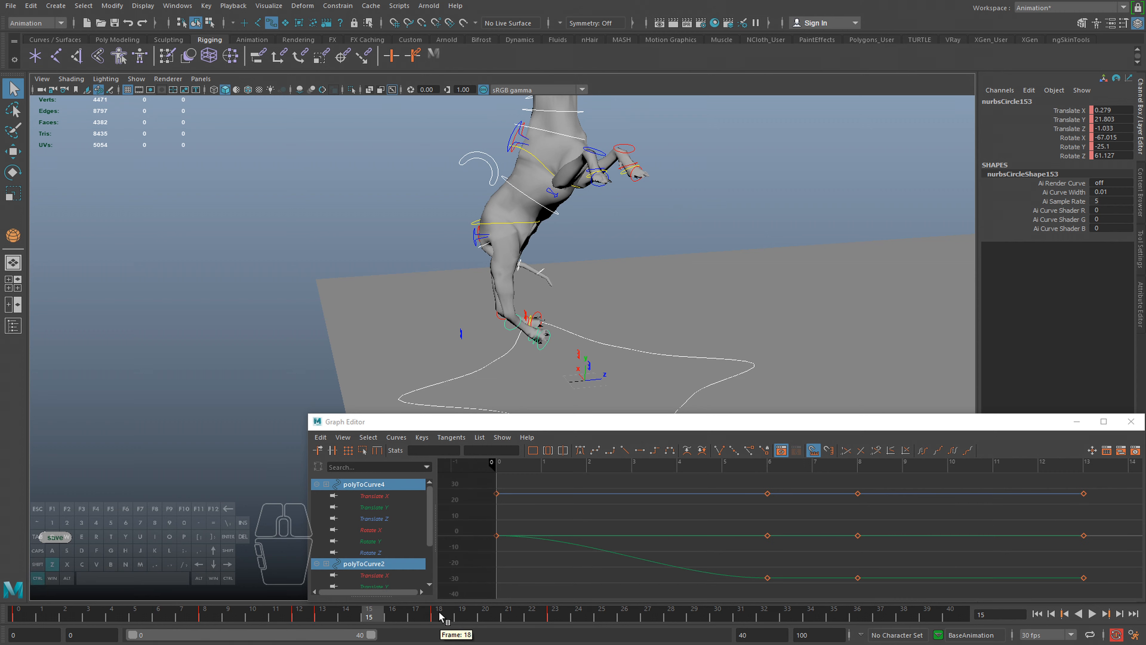
# Key polyToCurve4 and polyToCurve2 at frames 18 and 23, and shift them at frame 13 to about Translate X 4.758
pyautogui.click(442, 616)
pyautogui.click(560, 616)
pyautogui.moveTo(457, 616); pyautogui.dragTo(327, 616)
pyautogui.keyDown('alt'); pyautogui.moveTo(520, 343); pyautogui.dragTo(520, 378); pyautogui.keyUp('alt')
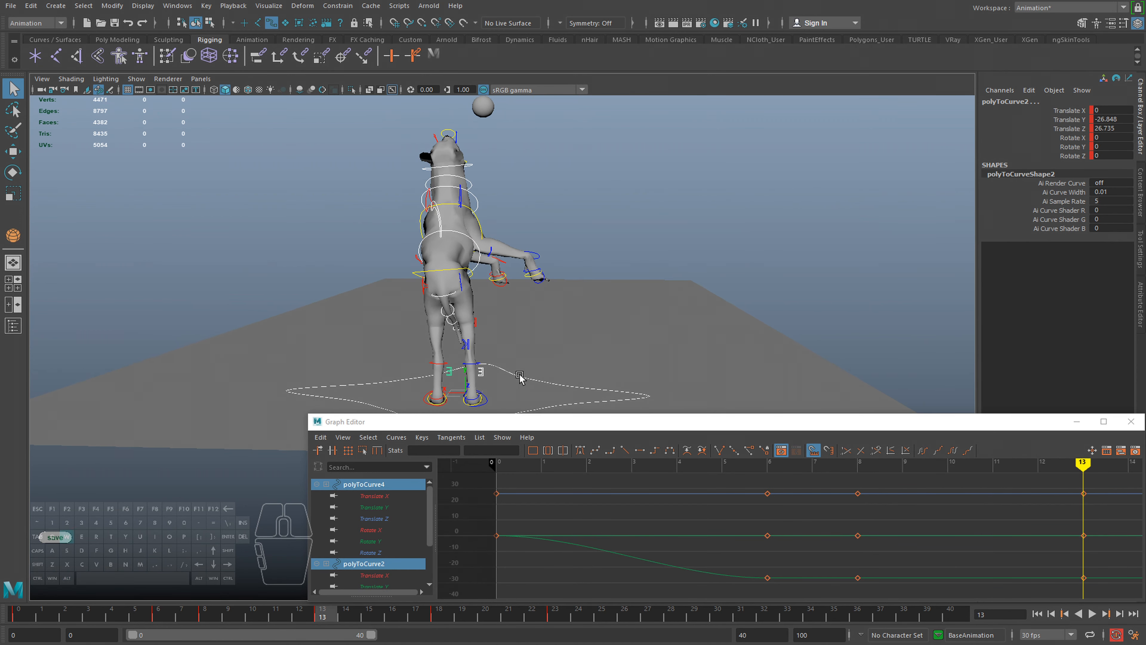
pyautogui.moveTo(406, 379); pyautogui.dragTo(381, 373)
pyautogui.click(437, 617)
pyautogui.keyDown('alt'); pyautogui.moveTo(479, 289); pyautogui.dragTo(530, 287); pyautogui.keyUp('alt')
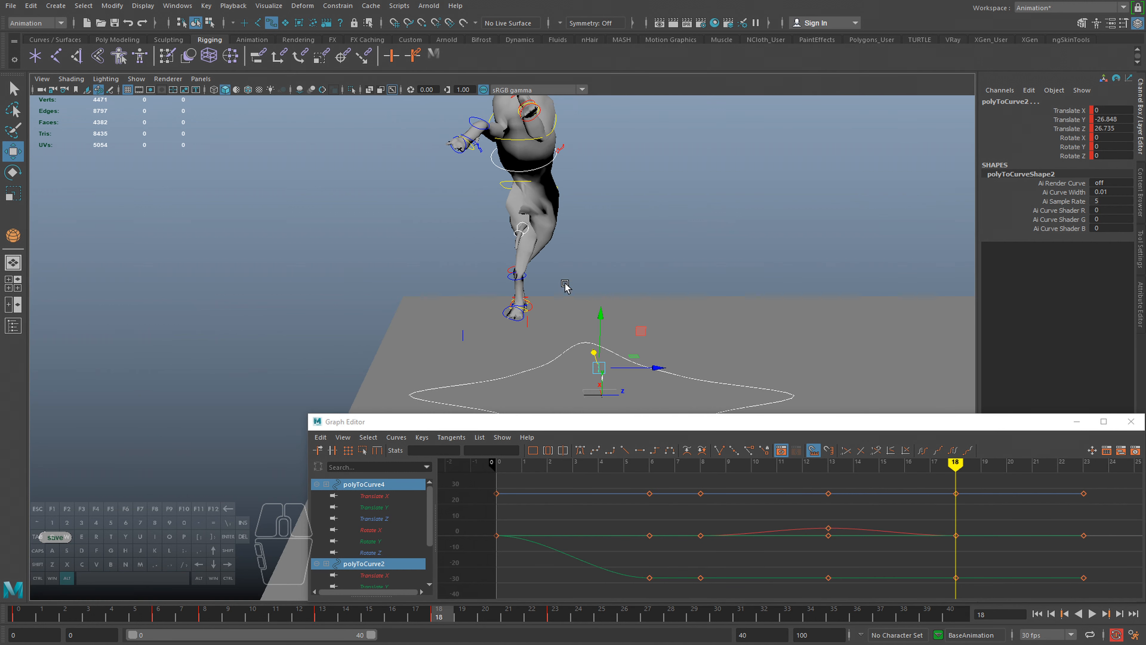
# Move polyToCurve2 at frame 18 to about Translate X 96.698 and Translate Z 2.612
pyautogui.keyDown('alt'); pyautogui.moveTo(587, 367); pyautogui.dragTo(627, 381); pyautogui.keyUp('alt')
pyautogui.moveTo(527, 317); pyautogui.dragTo(506, 307)
pyautogui.press('q')
pyautogui.click(394, 278)
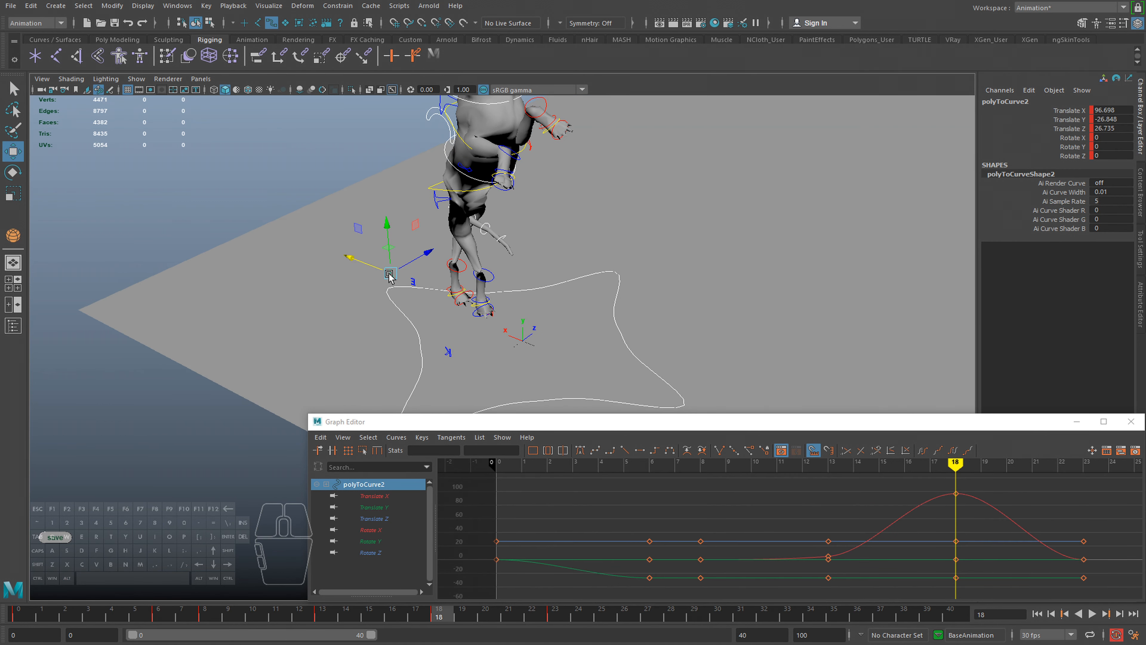
pyautogui.keyDown('alt'); pyautogui.moveTo(433, 264); pyautogui.dragTo(571, 243); pyautogui.keyUp('alt')
pyautogui.press('q')
pyautogui.moveTo(572, 298); pyautogui.dragTo(519, 331)
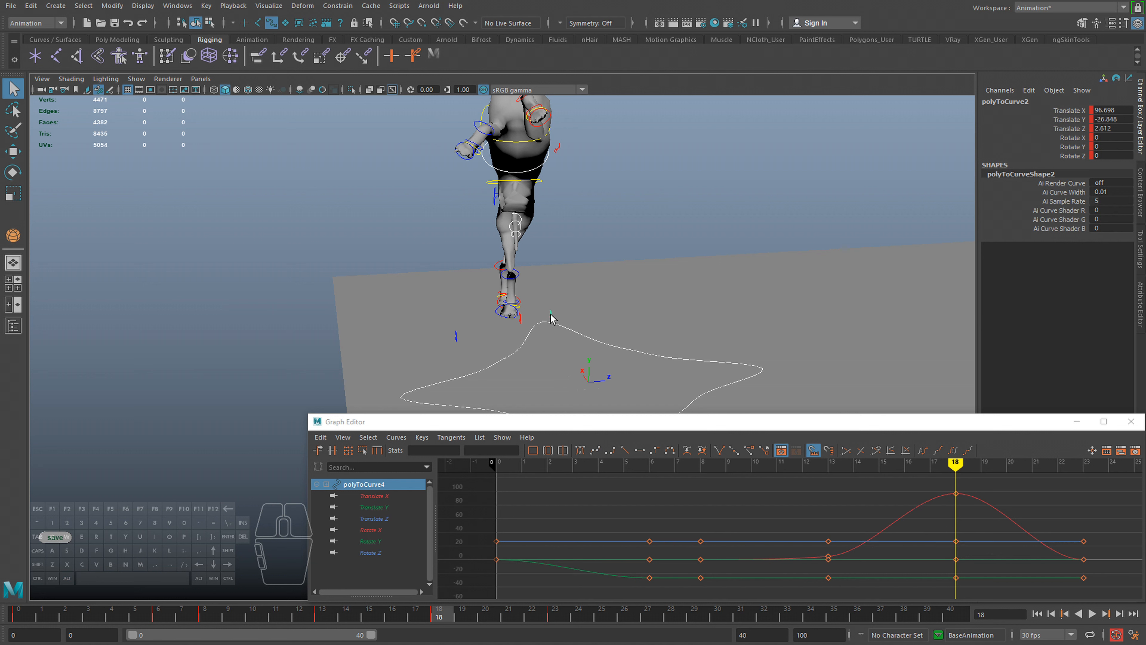
# Reposition rear paw control nurbsCircle153 at frame 18 to about Translate X 14.296, Y 53.299, Z -10.314
pyautogui.keyDown('alt'); pyautogui.moveTo(513, 307); pyautogui.dragTo(600, 216); pyautogui.keyUp('alt')
pyautogui.click(526, 242)
pyautogui.press('w')
pyautogui.keyDown('alt'); pyautogui.moveTo(479, 259); pyautogui.dragTo(413, 249); pyautogui.keyUp('alt')
pyautogui.keyDown('alt'); pyautogui.moveTo(170, 400); pyautogui.dragTo(180, 390); pyautogui.keyUp('alt')
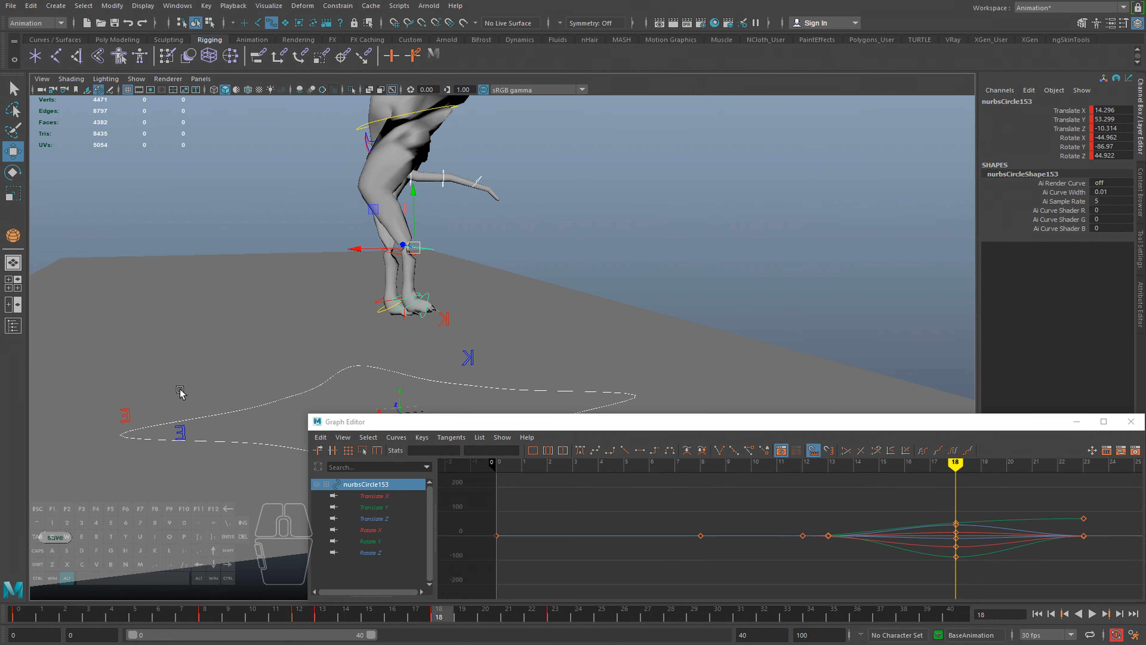
# Move polyToCurve2 and polyToCurve4 together at frame 18, placing polyToCurve4 at about Translate X -51.001, Y 10.054, Z -57.281
pyautogui.click(126, 418)
pyautogui.keyDown('shift'); pyautogui.click(179, 433); pyautogui.keyUp('shift')
pyautogui.moveTo(208, 432); pyautogui.dragTo(615, 314)
pyautogui.keyDown('alt'); pyautogui.moveTo(542, 298); pyautogui.dragTo(405, 320); pyautogui.keyUp('alt')
pyautogui.keyDown('alt'); pyautogui.moveTo(404, 320); pyautogui.dragTo(429, 277, button='middle'); pyautogui.keyUp('alt')
pyautogui.keyDown('alt'); pyautogui.moveTo(551, 273); pyautogui.dragTo(490, 294); pyautogui.keyUp('alt')
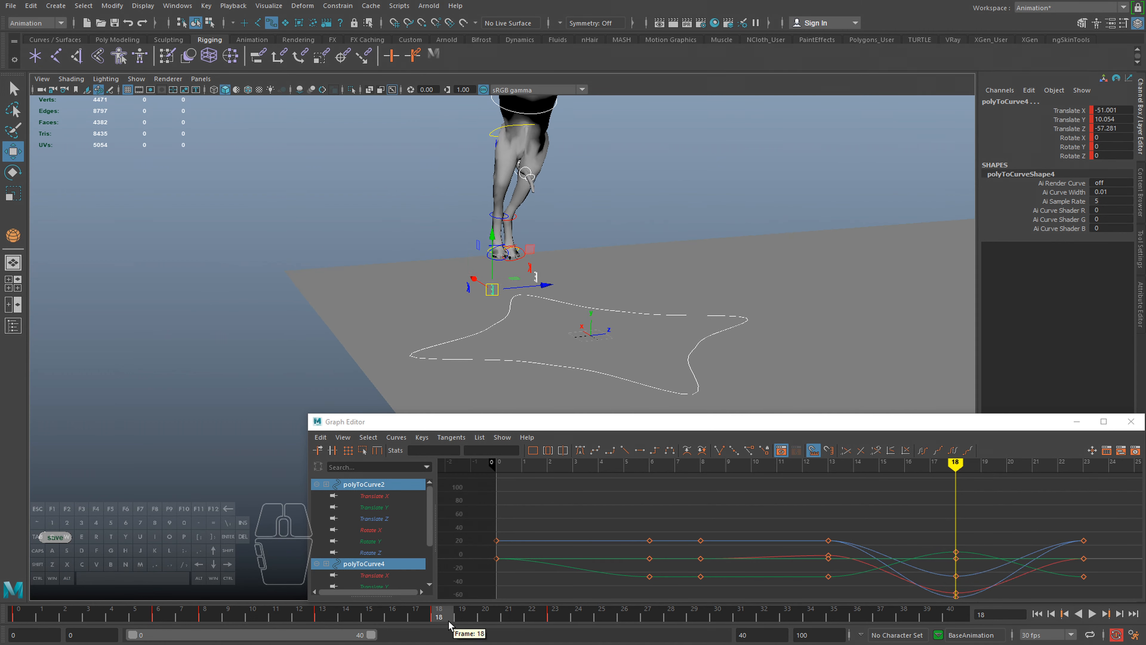
# Compare with frame 13, then adjust polyToCurve2 at frame 18 to about Translate X -52.447, Y 7.059, Z -22.184
pyautogui.click(331, 618)
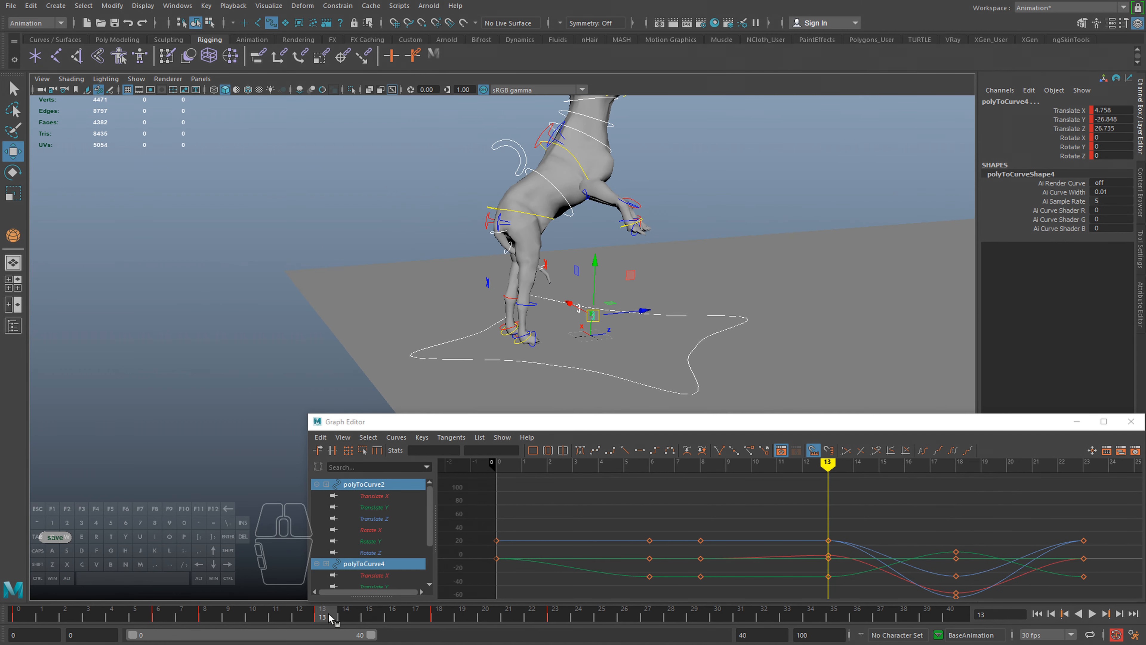
pyautogui.click(439, 617)
pyautogui.keyDown('alt'); pyautogui.moveTo(514, 322); pyautogui.dragTo(540, 288); pyautogui.keyUp('alt')
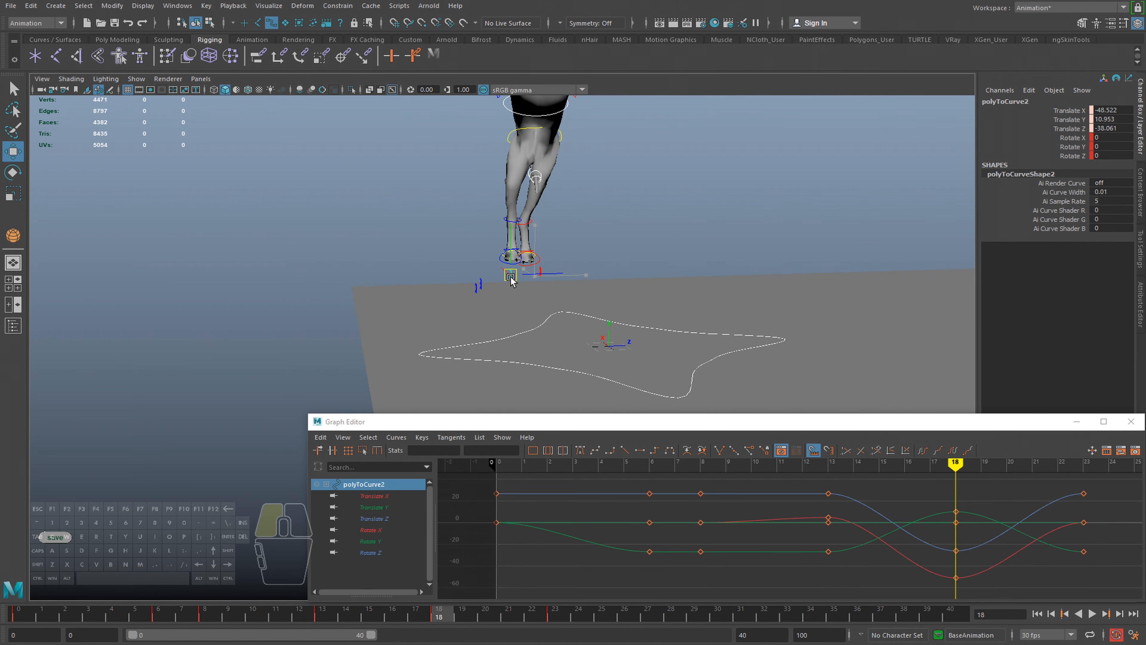
pyautogui.keyDown('alt'); pyautogui.moveTo(500, 298); pyautogui.dragTo(431, 229); pyautogui.keyUp('alt')
pyautogui.click(457, 296)
pyautogui.press('q')
# Shift both rear paw controls at frame 18, bringing nurbsCircle153 to about Translate X 6.061, Y 54.458, Z -9.971
pyautogui.click(552, 223)
pyautogui.press('w')
pyautogui.keyDown('alt'); pyautogui.moveTo(580, 247); pyautogui.dragTo(557, 261); pyautogui.keyUp('alt')
pyautogui.press('q')
pyautogui.keyDown('shift'); pyautogui.click(570, 225); pyautogui.keyUp('shift')
pyautogui.press('w')
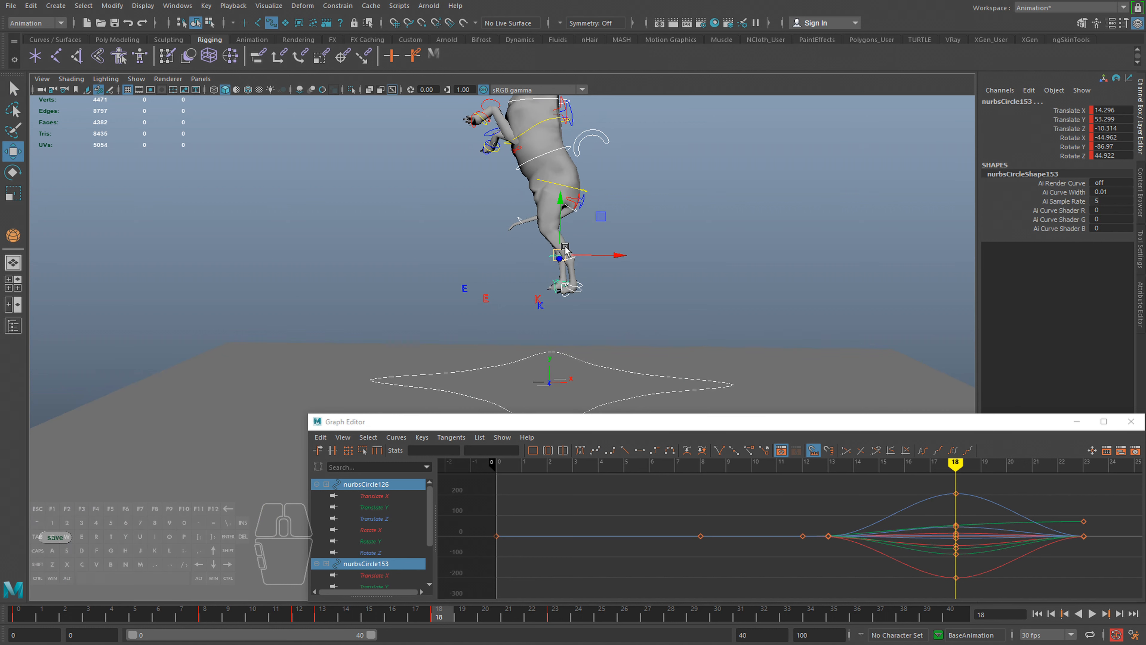
pyautogui.moveTo(440, 614)
pyautogui.mouseDown()
pyautogui.moveTo(268, 611)
pyautogui.moveTo(368, 586)
pyautogui.moveTo(447, 590)
pyautogui.moveTo(329, 606)
pyautogui.mouseUp()
pyautogui.keyDown('alt'); pyautogui.moveTo(482, 386); pyautogui.dragTo(494, 323, button='middle'); pyautogui.keyUp('alt')
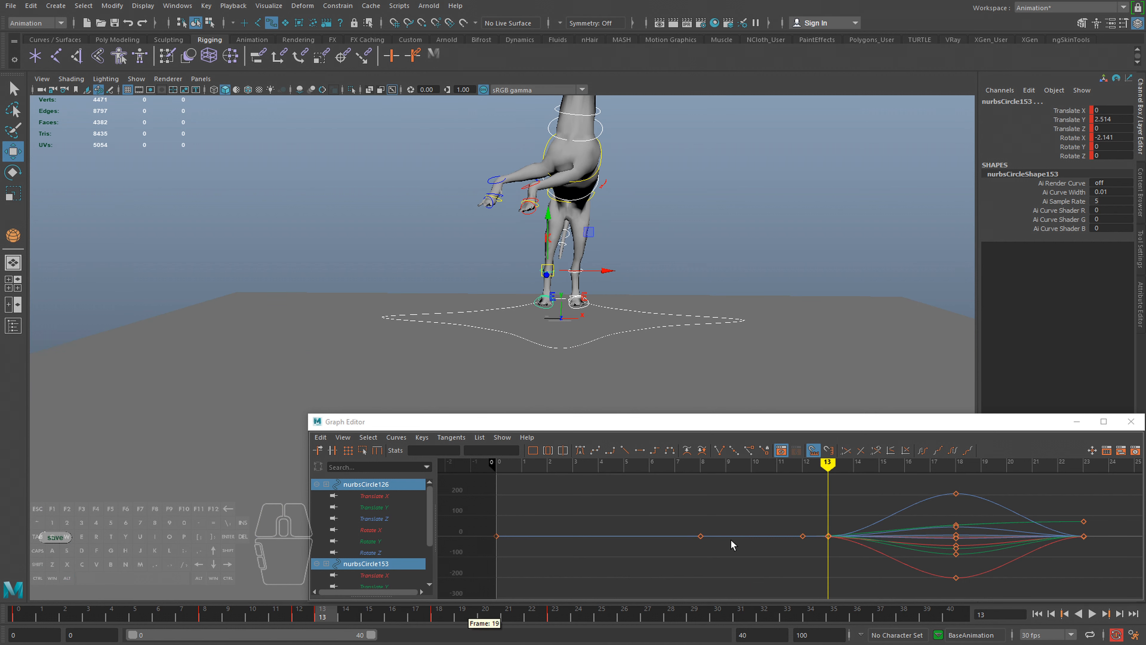
# Apply the Euler filter to both rear paw controls' curves, including the keys from frame 13 to 23
pyautogui.keyDown('alt'); pyautogui.moveTo(733, 545); pyautogui.dragTo(719, 548, button='right'); pyautogui.keyUp('alt')
pyautogui.moveTo(334, 615); pyautogui.dragTo(439, 615)
pyautogui.keyDown('alt'); pyautogui.moveTo(814, 527); pyautogui.dragTo(790, 504, button='right'); pyautogui.keyUp('alt')
pyautogui.moveTo(790, 500); pyautogui.dragTo(1009, 579)
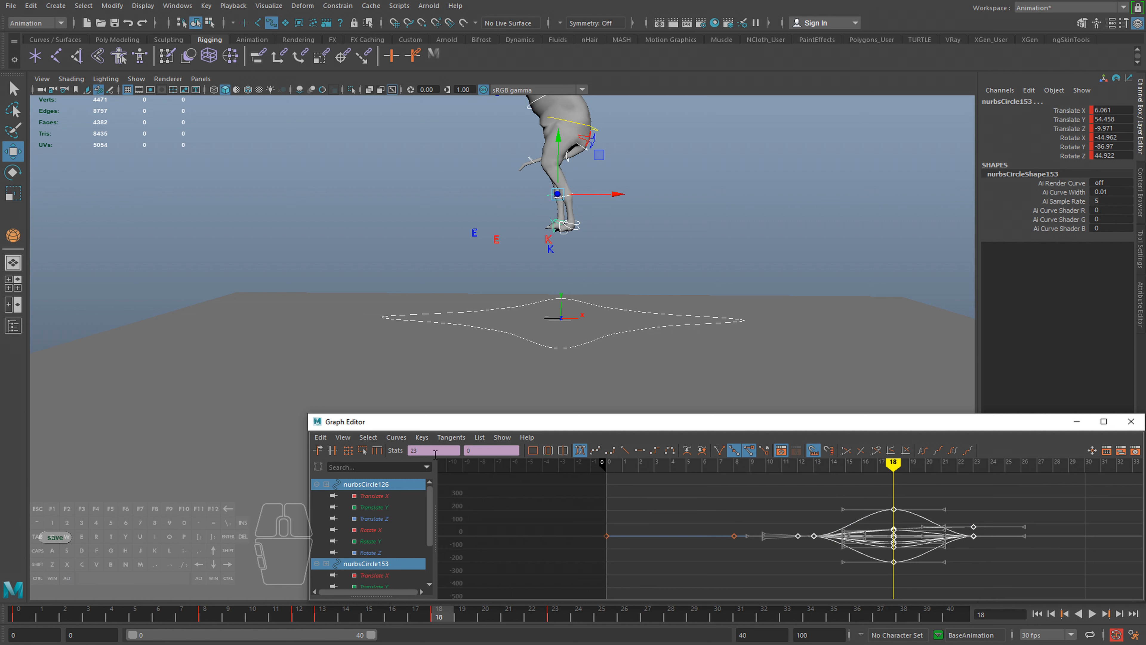
pyautogui.click(396, 437)
pyautogui.click(422, 357)
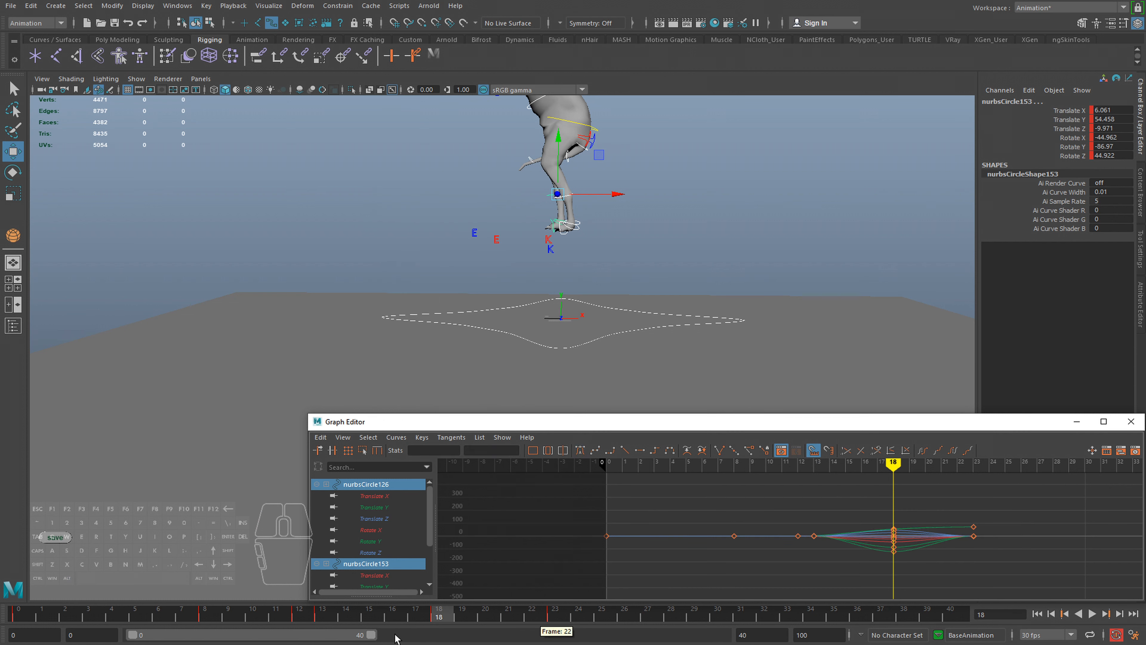
# Replay the jump and examine the rear paws from frame 18 to frame 23
pyautogui.hotkey('alt', 'v')
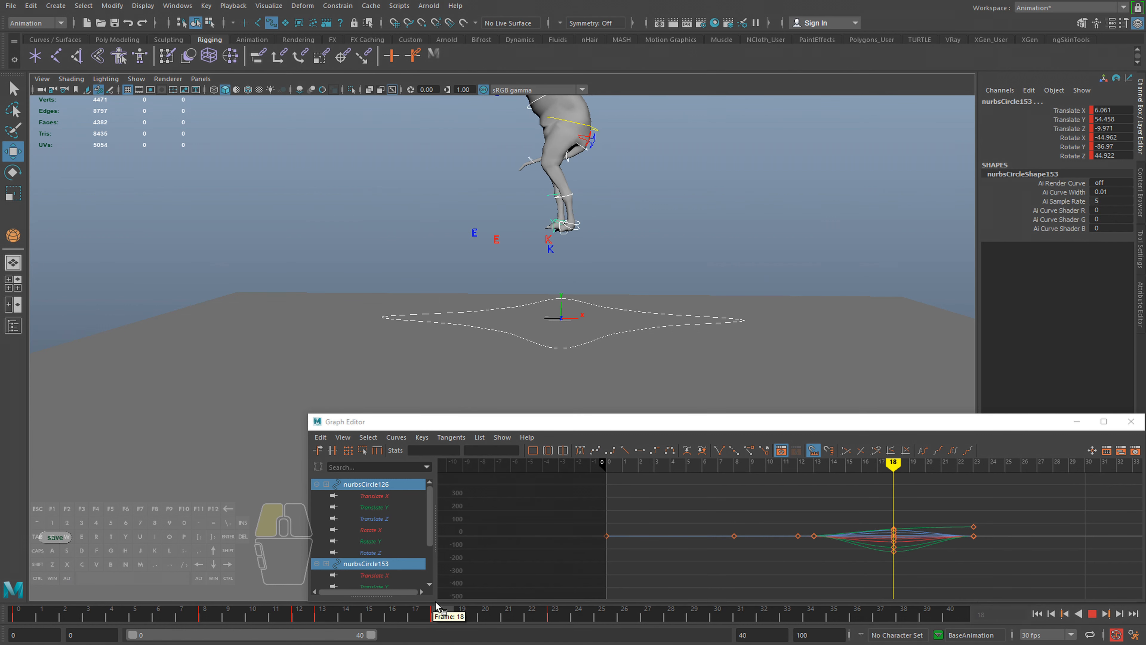
pyautogui.keyDown('alt'); pyautogui.moveTo(559, 300); pyautogui.dragTo(558, 343, button='middle'); pyautogui.keyUp('alt')
pyautogui.moveTo(558, 343)
pyautogui.keyDown('alt'); pyautogui.mouseDown()
pyautogui.moveTo(542, 332)
pyautogui.moveTo(560, 343)
pyautogui.mouseUp(); pyautogui.keyUp('alt')
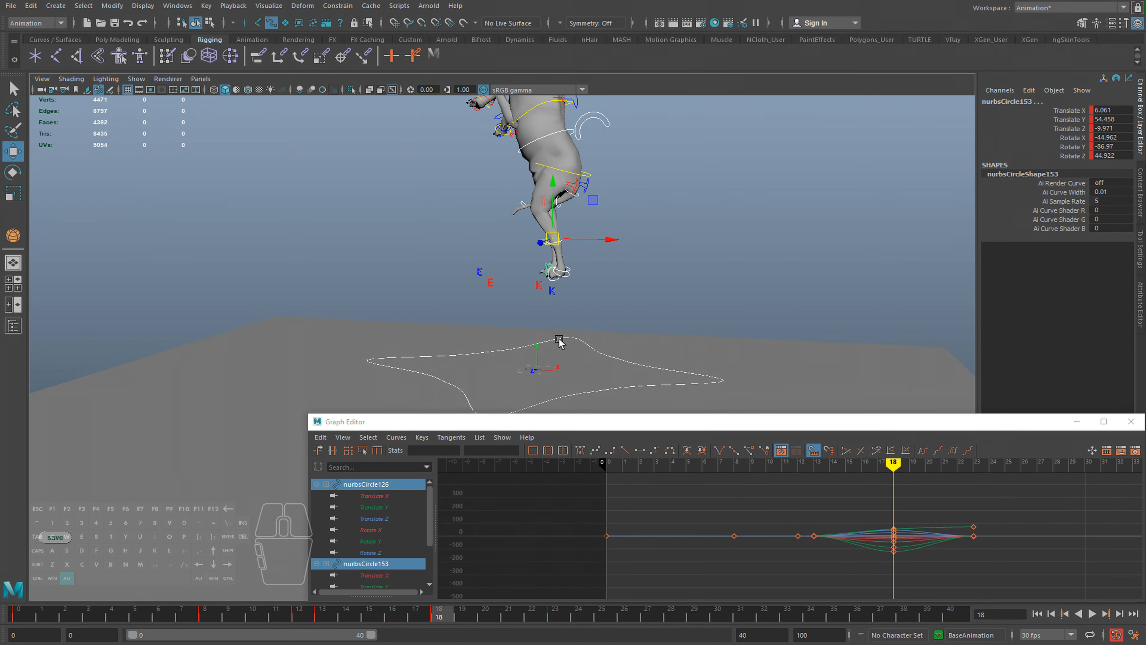
pyautogui.scroll(-1, 560, 334)
pyautogui.keyDown('alt'); pyautogui.moveTo(559, 312); pyautogui.dragTo(558, 361, button='middle'); pyautogui.keyUp('alt')
pyautogui.keyDown('alt'); pyautogui.moveTo(559, 361); pyautogui.dragTo(582, 356); pyautogui.keyUp('alt')
pyautogui.moveTo(456, 620); pyautogui.dragTo(558, 624)
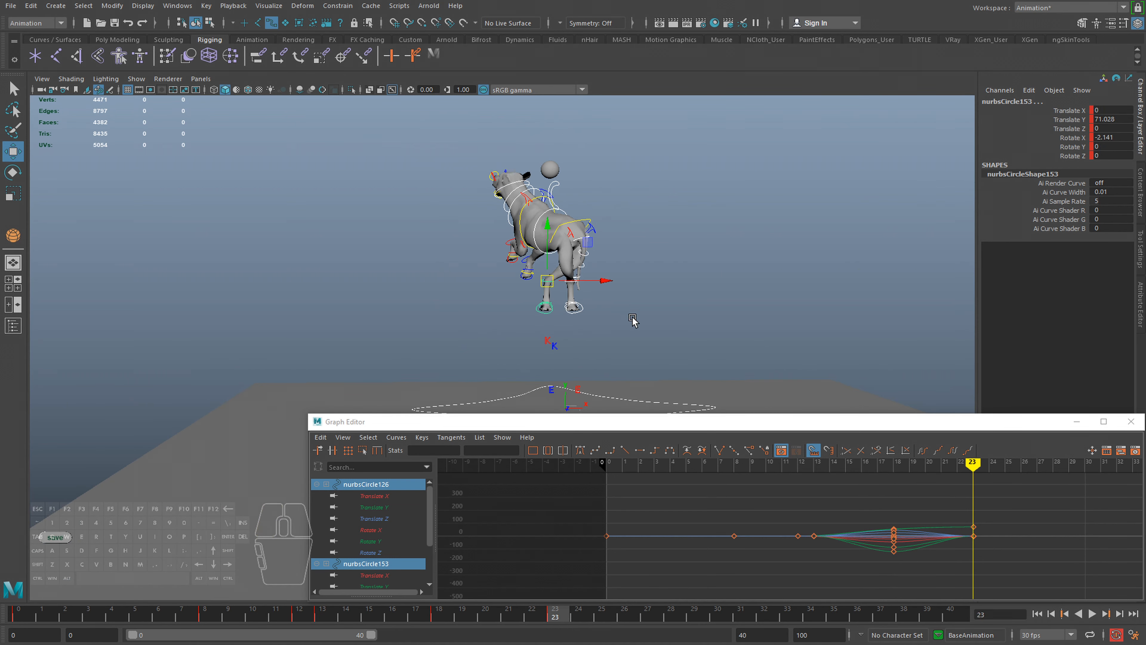
# Copy both rear paw controls' frame 18 pose to frame 23 and key it there
pyautogui.click(445, 619)
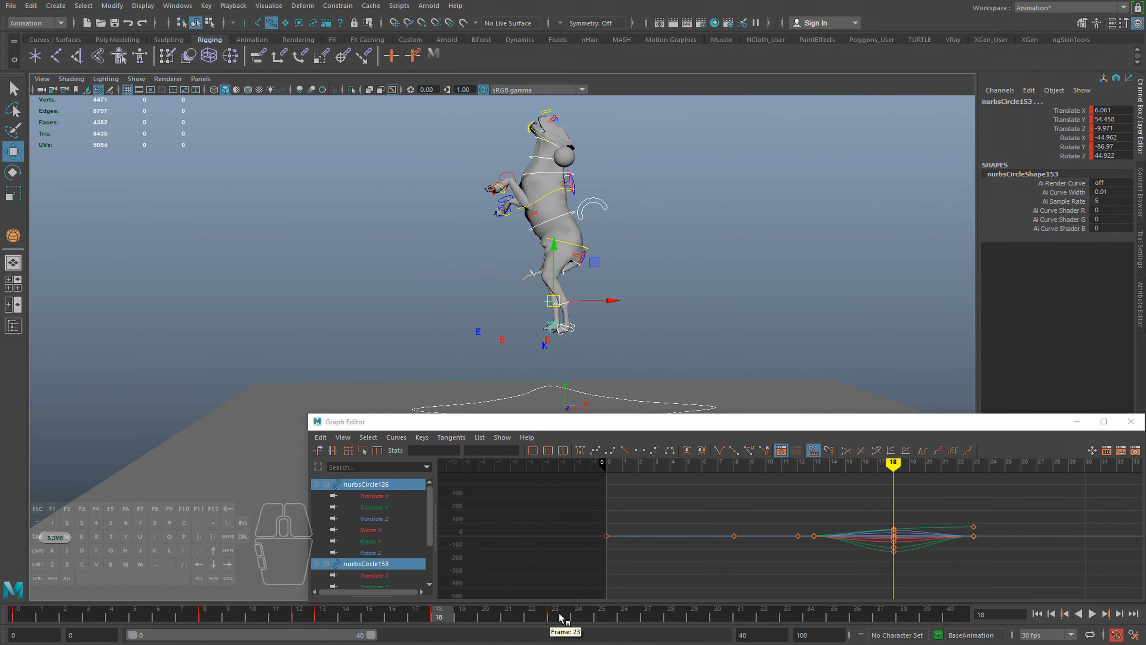
pyautogui.middleClick(560, 620)
pyautogui.press('s')
pyautogui.moveTo(441, 623); pyautogui.dragTo(560, 630)
pyautogui.press('w')
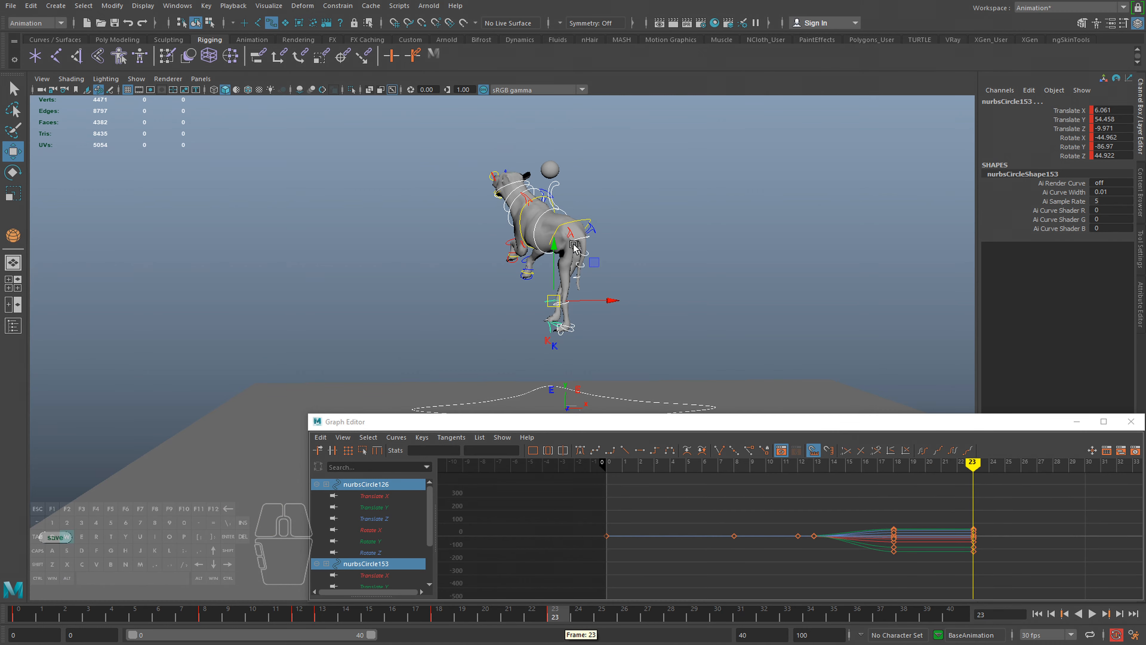
# Raise both rear paw controls at frame 23 to about Translate Y 95.284
pyautogui.moveTo(552, 243); pyautogui.dragTo(552, 190)
pyautogui.press('f')
pyautogui.keyDown('alt'); pyautogui.moveTo(655, 300); pyautogui.dragTo(350, 275, button='right'); pyautogui.keyUp('alt')
pyautogui.keyDown('alt'); pyautogui.moveTo(350, 276); pyautogui.dragTo(344, 165, button='middle'); pyautogui.keyUp('alt')
pyautogui.keyDown('alt'); pyautogui.moveTo(344, 165); pyautogui.dragTo(522, 310); pyautogui.keyUp('alt')
pyautogui.press('e')
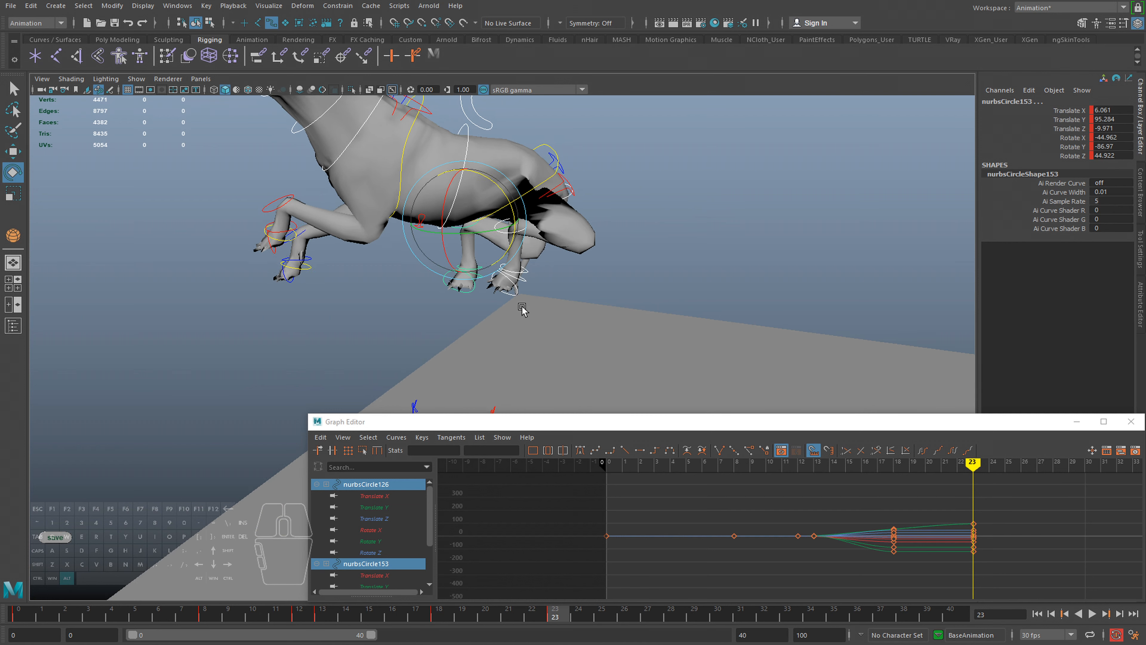
# Copy the frame 18 pose of polyToCurve4 and polyToCurve2 to frame 23 and key it there
pyautogui.keyDown('alt'); pyautogui.moveTo(479, 391); pyautogui.dragTo(473, 333, button='middle'); pyautogui.keyUp('alt')
pyautogui.keyDown('alt'); pyautogui.moveTo(564, 355); pyautogui.dragTo(538, 330, button='right'); pyautogui.keyUp('alt')
pyautogui.moveTo(573, 390)
pyautogui.keyDown('alt'); pyautogui.mouseDown(button='middle')
pyautogui.moveTo(561, 314)
pyautogui.moveTo(553, 396)
pyautogui.mouseUp(button='middle'); pyautogui.keyUp('alt')
pyautogui.press('q')
pyautogui.click(555, 326)
pyautogui.keyDown('shift'); pyautogui.click(574, 318); pyautogui.keyUp('shift')
pyautogui.click(444, 618)
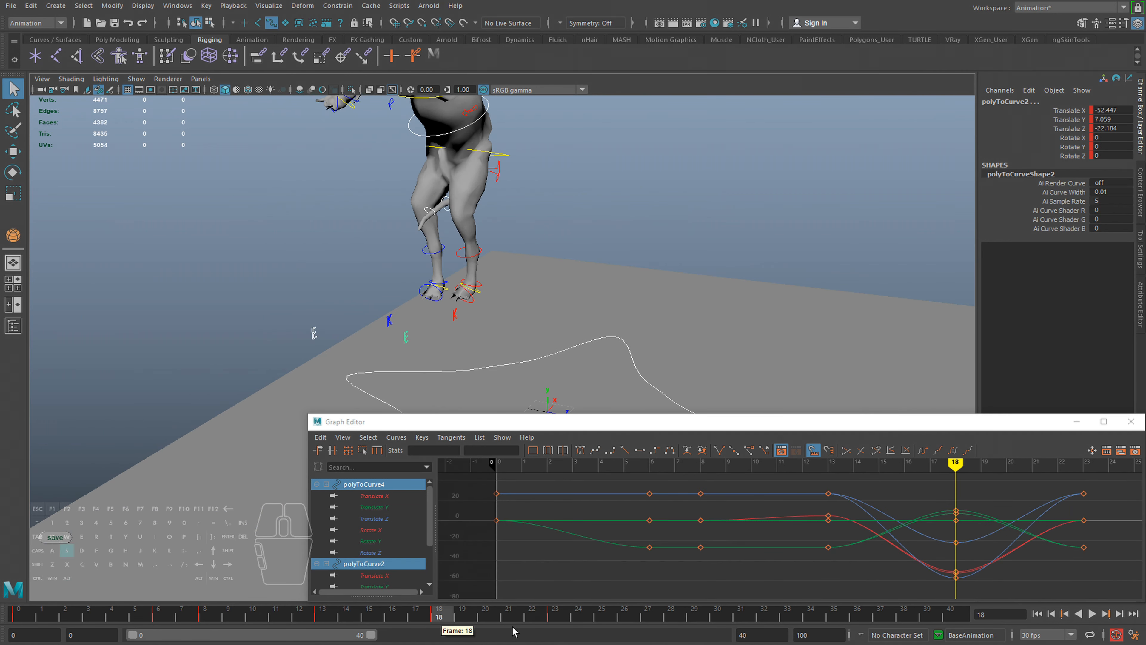
pyautogui.moveTo(443, 618); pyautogui.dragTo(555, 616, button='middle')
pyautogui.press('s')
pyautogui.moveTo(554, 617)
pyautogui.mouseDown()
pyautogui.moveTo(516, 617)
pyautogui.moveTo(560, 620)
pyautogui.mouseUp()
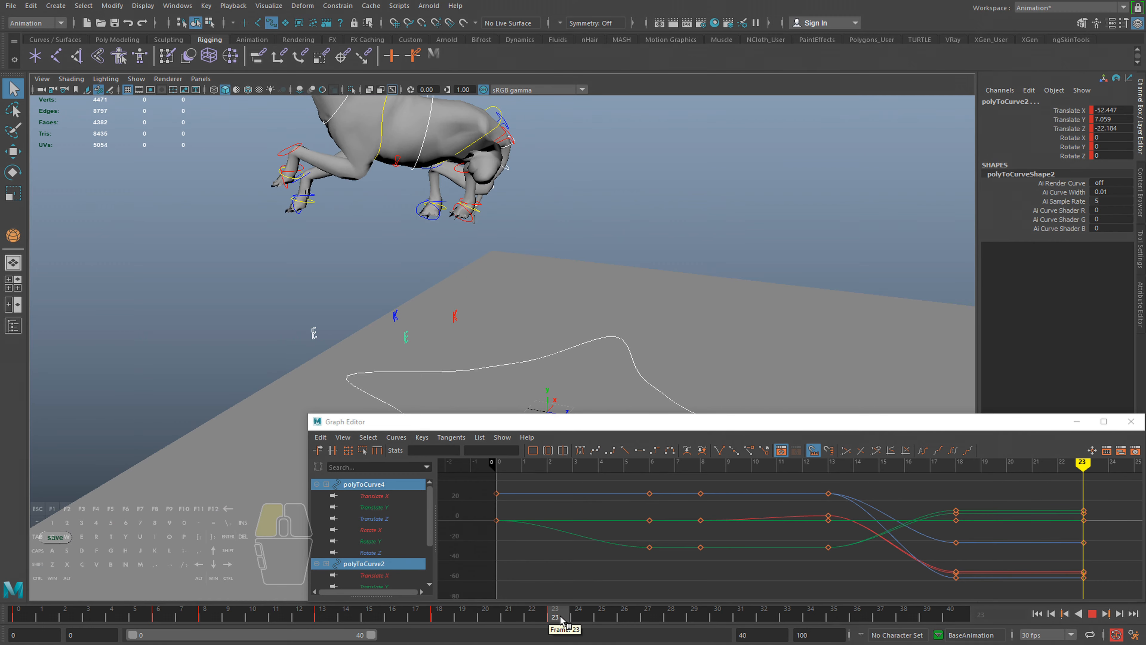
# Reposition polyToCurve4 and polyToCurve2 at frame 23, placing polyToCurve2 at about Translate X -72.828, Y 0.355, Z -68.929
pyautogui.keyDown('alt'); pyautogui.moveTo(395, 267); pyautogui.dragTo(471, 372); pyautogui.keyUp('alt')
pyautogui.click(493, 342)
pyautogui.click(491, 343)
pyautogui.keyDown('alt'); pyautogui.moveTo(472, 360); pyautogui.dragTo(508, 189, button='middle'); pyautogui.keyUp('alt')
pyautogui.press('w')
pyautogui.moveTo(522, 228); pyautogui.dragTo(549, 261)
pyautogui.click(476, 244)
pyautogui.keyDown('shift'); pyautogui.click(520, 237); pyautogui.keyUp('shift')
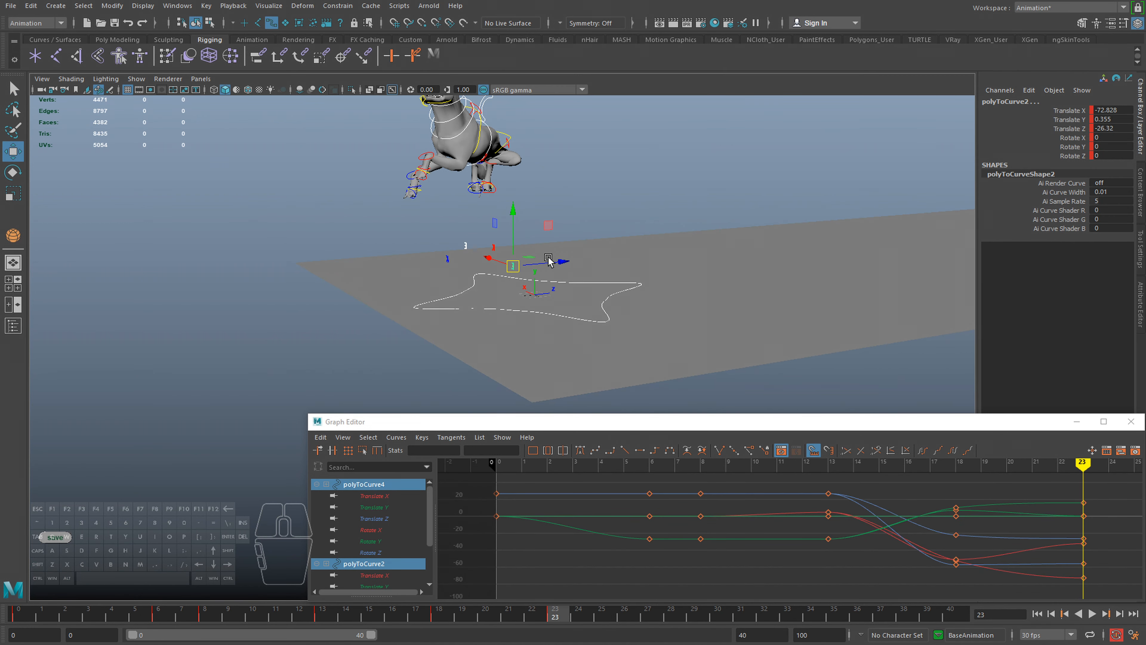
pyautogui.moveTo(490, 253); pyautogui.dragTo(489, 254, button='middle')
pyautogui.keyDown('alt'); pyautogui.moveTo(453, 251); pyautogui.dragTo(550, 202); pyautogui.keyUp('alt')
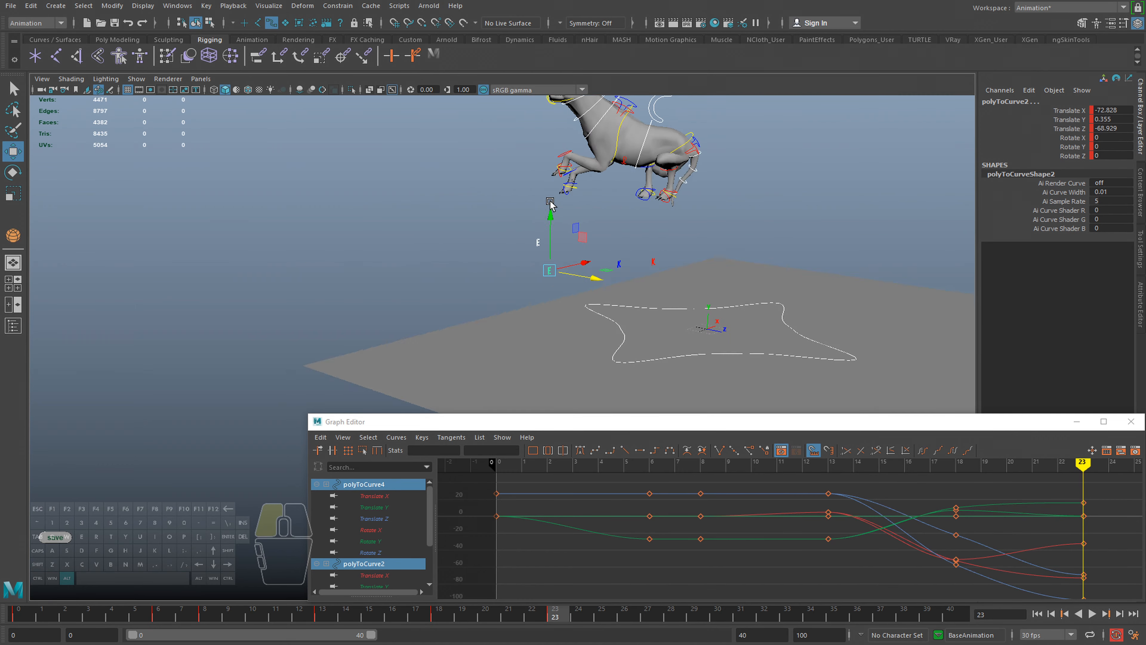
# Reposition polyToCurve4 and polyToCurve2 at frame 23, placing polyToCurve2 at about Translate X -58.004, Y 3.055, Z -79.903
pyautogui.keyDown('alt'); pyautogui.moveTo(550, 203); pyautogui.dragTo(554, 228, button='middle'); pyautogui.keyUp('alt')
pyautogui.keyDown('alt'); pyautogui.moveTo(555, 230); pyautogui.dragTo(803, 246); pyautogui.keyUp('alt')
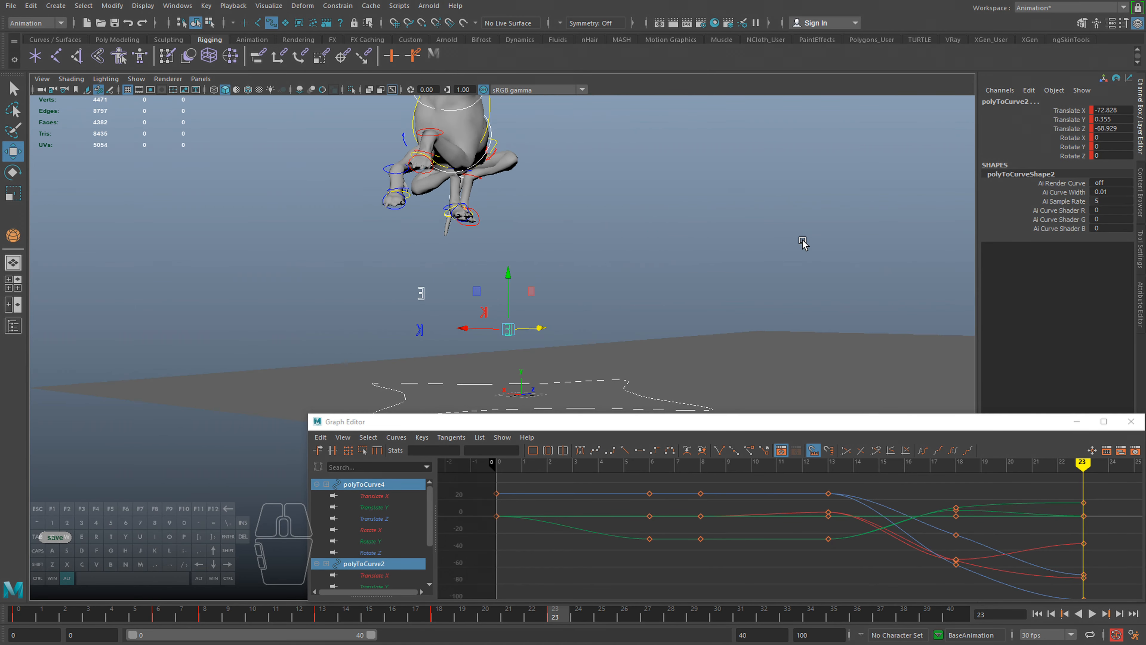
pyautogui.moveTo(803, 246); pyautogui.dragTo(670, 269, button='middle')
pyautogui.keyDown('alt'); pyautogui.moveTo(670, 269); pyautogui.dragTo(463, 215); pyautogui.keyUp('alt')
pyautogui.keyDown('alt'); pyautogui.moveTo(463, 215); pyautogui.dragTo(444, 280, button='middle'); pyautogui.keyUp('alt')
pyautogui.keyDown('alt'); pyautogui.moveTo(444, 280); pyautogui.dragTo(413, 257); pyautogui.keyUp('alt')
# Lower both rear paw controls at frame 23 and rotate them so the rear feet hang below the body
pyautogui.press('q')
pyautogui.click(608, 212)
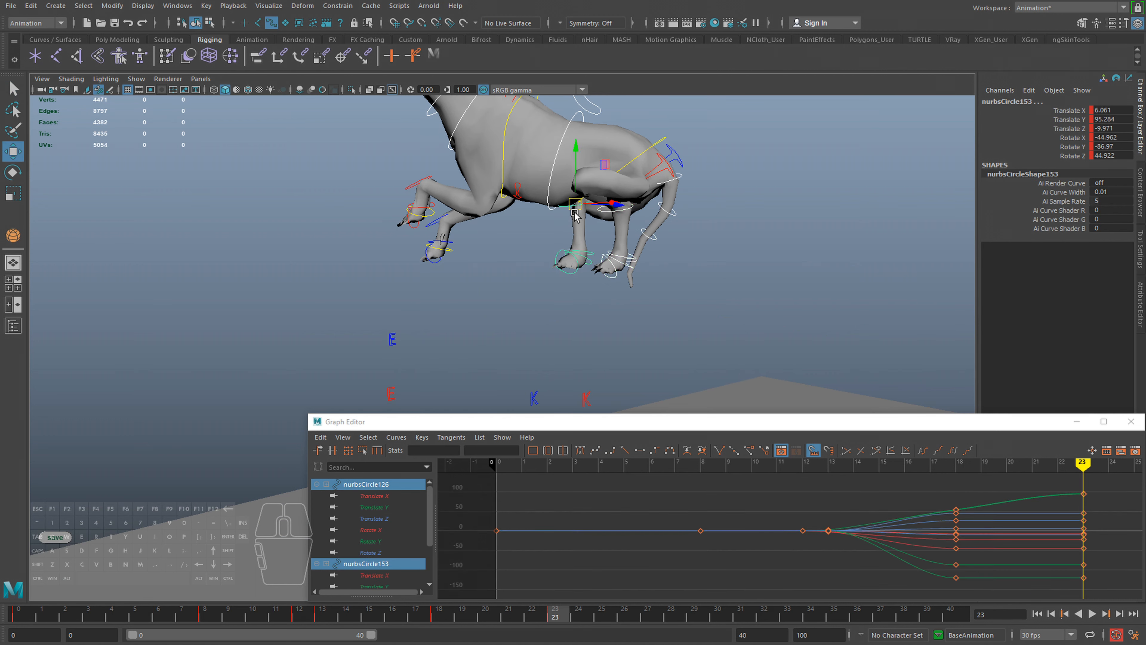
pyautogui.moveTo(575, 213); pyautogui.dragTo(650, 241)
pyautogui.press('e')
pyautogui.moveTo(564, 251); pyautogui.dragTo(519, 251)
pyautogui.keyDown('alt'); pyautogui.moveTo(519, 251); pyautogui.dragTo(565, 246); pyautogui.keyUp('alt')
pyautogui.moveTo(521, 262); pyautogui.dragTo(481, 271)
# Adjust the rear paw controls individually at frame 23, with nurbsCircle126 at about Translate Y 75.036 and nurbsCircle153 at about Translate Y 76.155
pyautogui.click(498, 266)
pyautogui.press('w')
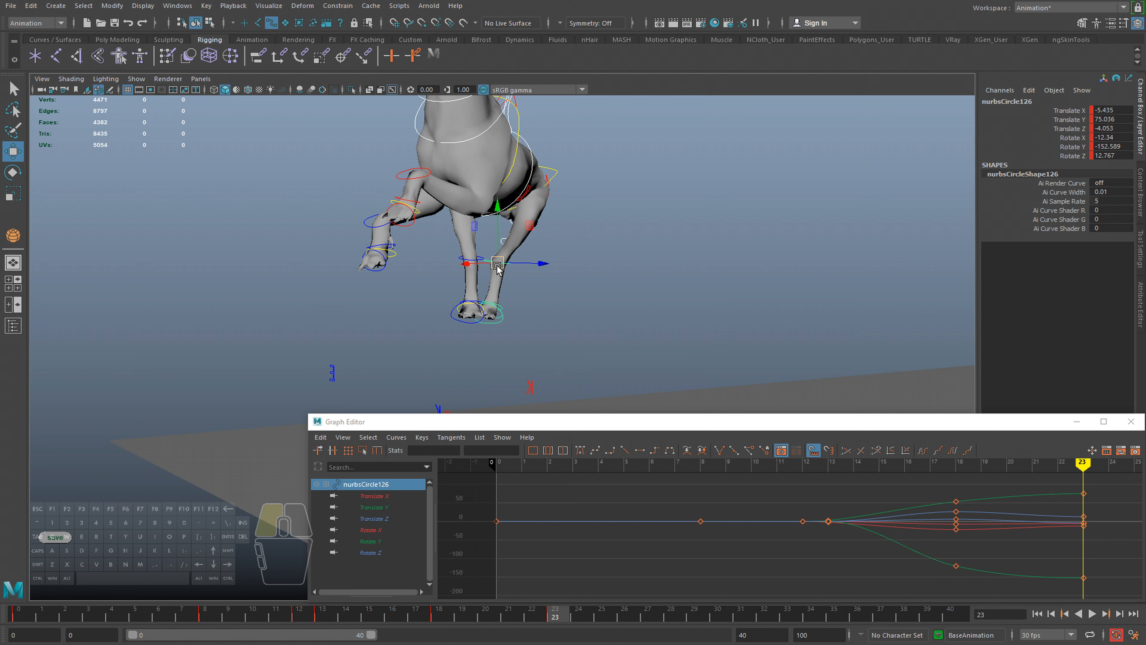
pyautogui.click(466, 259)
pyautogui.press('w')
pyautogui.moveTo(466, 266)
pyautogui.keyDown('alt'); pyautogui.mouseDown()
pyautogui.moveTo(479, 268)
pyautogui.moveTo(464, 267)
pyautogui.mouseUp(); pyautogui.keyUp('alt')
pyautogui.press('q')
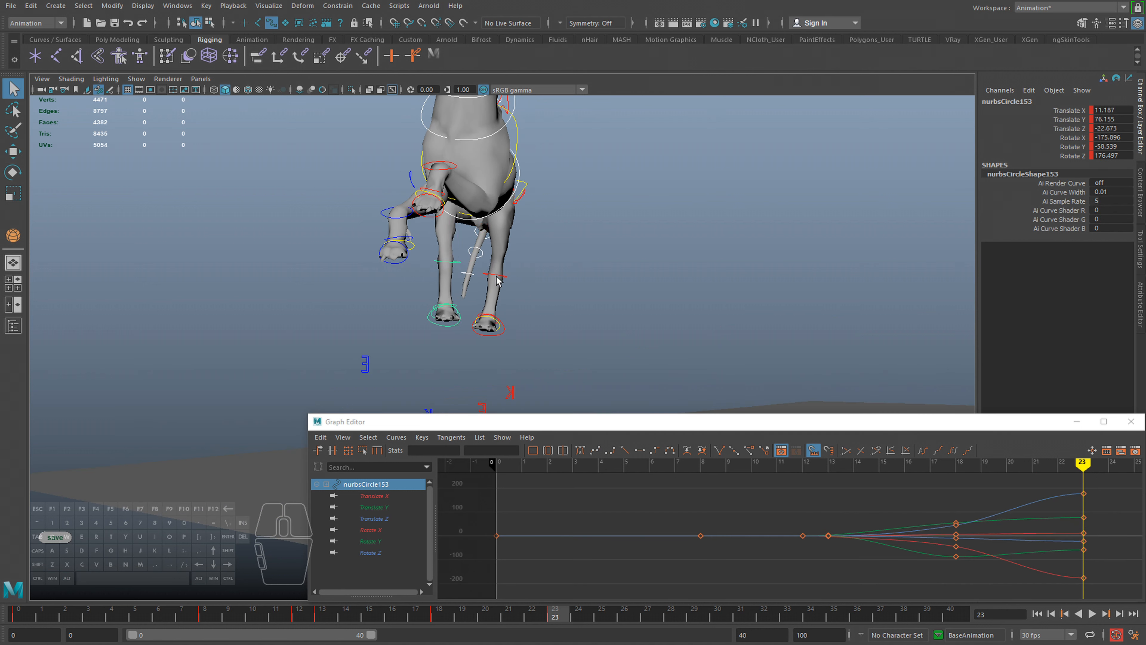
# Raise and tilt both rear paw controls at frame 23, placing nurbsCircle126 at about Translate X 0.416, Y 91.98, Z 19.714 and Rotate X -42.839
pyautogui.keyDown('shift'); pyautogui.click(496, 276); pyautogui.keyUp('shift')
pyautogui.keyDown('alt'); pyautogui.moveTo(563, 283); pyautogui.dragTo(437, 280); pyautogui.keyUp('alt')
pyautogui.press('e')
pyautogui.moveTo(641, 244); pyautogui.dragTo(652, 216)
pyautogui.press('w')
pyautogui.press('e')
pyautogui.press('w')
pyautogui.scroll(-4, 652, 215)
pyautogui.moveTo(559, 253)
pyautogui.keyDown('alt'); pyautogui.mouseDown()
pyautogui.moveTo(564, 216)
pyautogui.moveTo(752, 215)
pyautogui.moveTo(570, 247)
pyautogui.mouseUp(); pyautogui.keyUp('alt')
# Scrub back to frame 12 and play the animation to review the rear legs' motion through the jump
pyautogui.moveTo(563, 620); pyautogui.dragTo(306, 610)
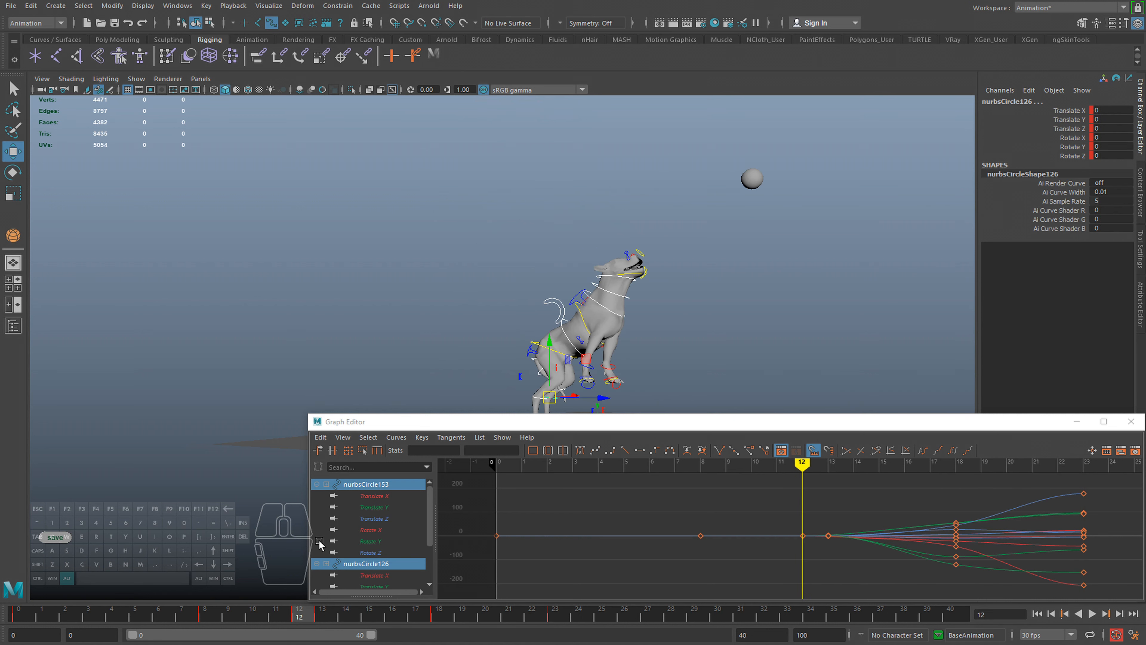
pyautogui.keyDown('alt'); pyautogui.moveTo(582, 284); pyautogui.dragTo(526, 293, button='right'); pyautogui.keyUp('alt')
pyautogui.keyDown('alt'); pyautogui.moveTo(527, 293); pyautogui.dragTo(617, 302); pyautogui.keyUp('alt')
pyautogui.hotkey('alt', 'v')
pyautogui.hotkey('alt', 'v')
pyautogui.keyDown('alt'); pyautogui.moveTo(309, 211); pyautogui.dragTo(304, 229); pyautogui.keyUp('alt')
# Key both rear paw controls' frame 23 pose at frames 30, 35 and 27
pyautogui.click(552, 613)
pyautogui.keyDown('alt'); pyautogui.moveTo(482, 257); pyautogui.dragTo(640, 279, button='right'); pyautogui.keyUp('alt')
pyautogui.press('q')
pyautogui.click(556, 196)
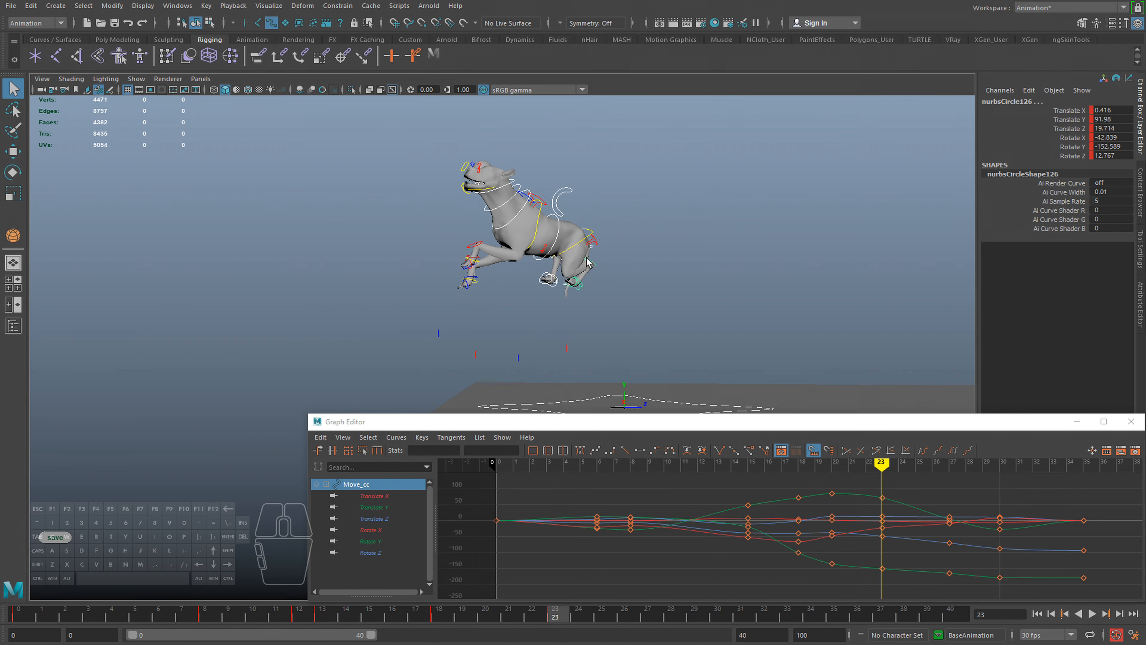
pyautogui.hotkey('ctrl', 'z')
pyautogui.click(717, 615)
pyautogui.press('s')
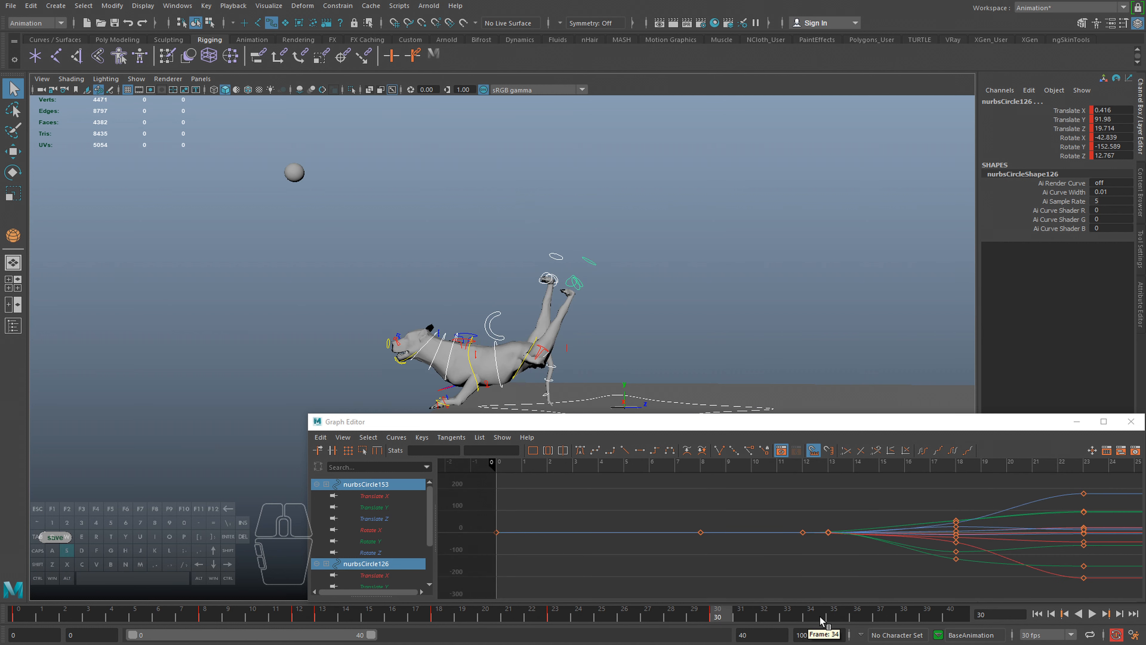
pyautogui.click(834, 615)
pyautogui.press('s')
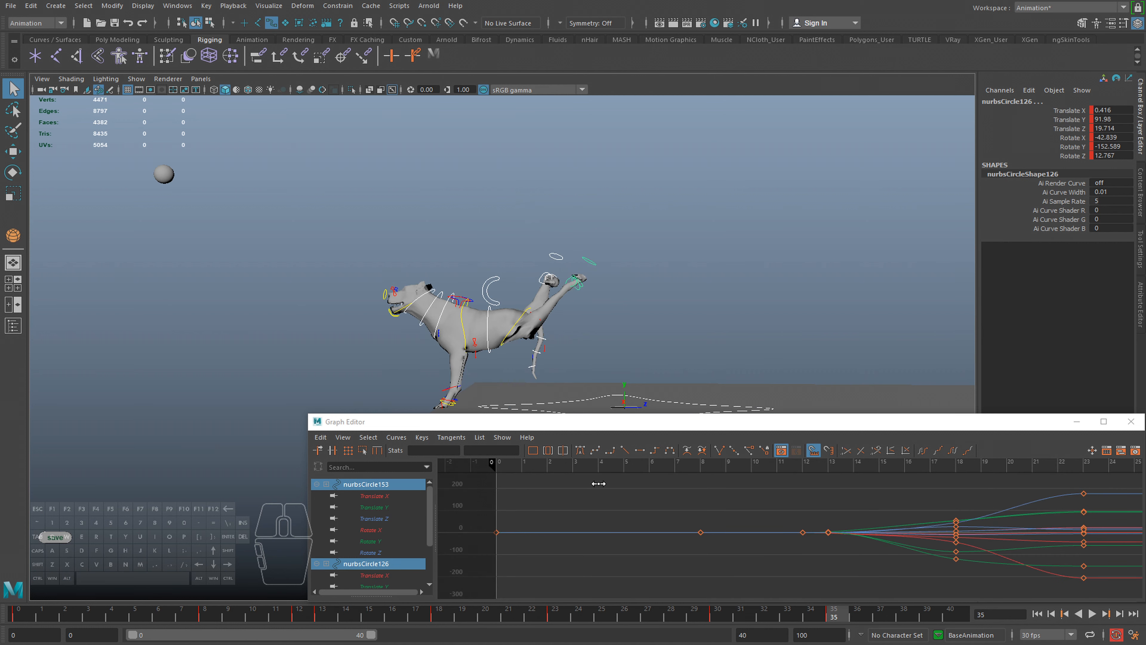
pyautogui.click(485, 284)
pyautogui.hotkey('ctrl', 'z')
pyautogui.click(648, 615)
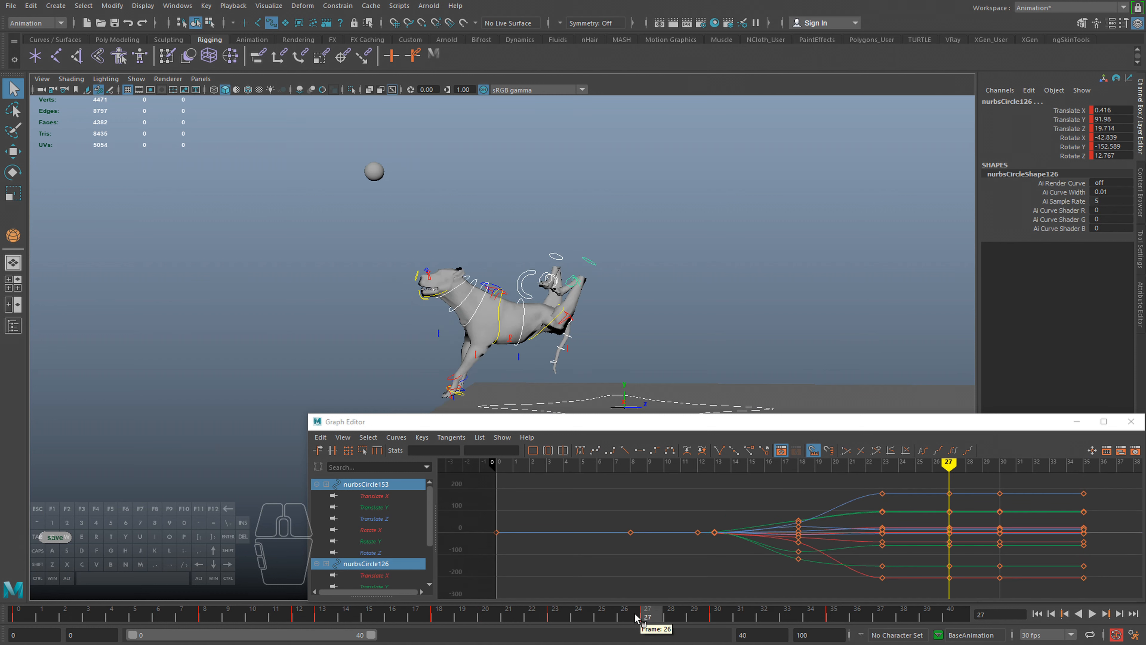
# Scrub between frames 23 and 27 to examine how the rear legs move as the body descends
pyautogui.moveTo(567, 616); pyautogui.dragTo(650, 621)
pyautogui.keyDown('alt'); pyautogui.moveTo(660, 321); pyautogui.dragTo(701, 248, button='middle'); pyautogui.keyUp('alt')
pyautogui.keyDown('alt'); pyautogui.moveTo(701, 247); pyautogui.dragTo(687, 252); pyautogui.keyUp('alt')
pyautogui.click(559, 613)
pyautogui.moveTo(559, 615); pyautogui.dragTo(644, 616)
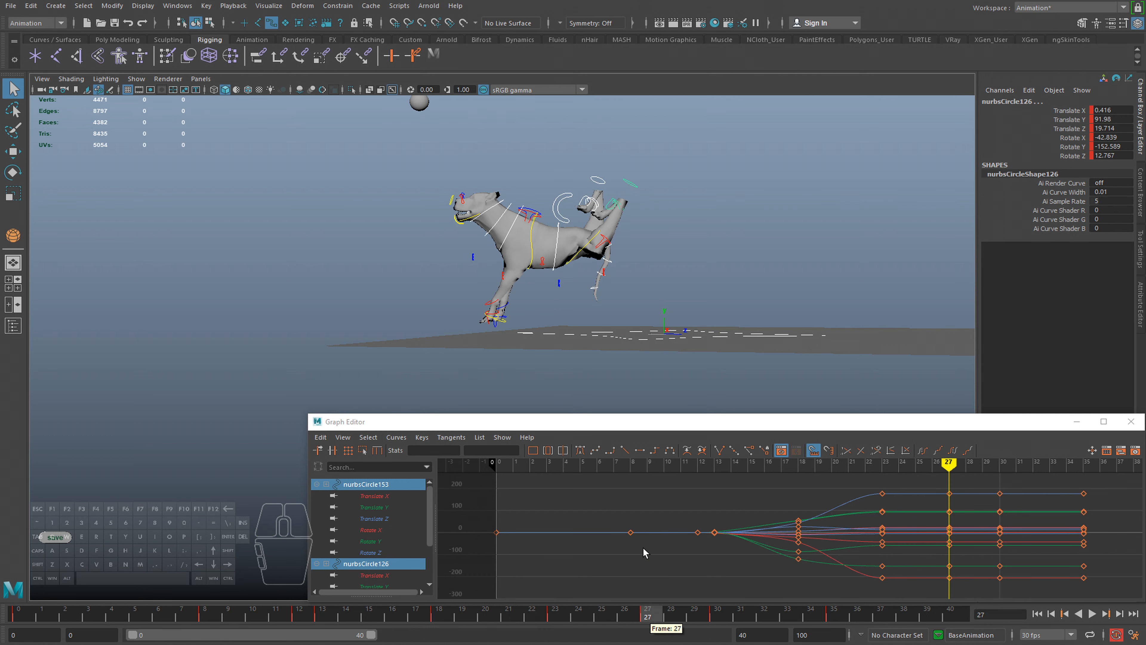
# Try posing both rear paw controls at frame 27 against the frame 23 body pose, with nurbsCircle126 at about Translate Y 89.739 and Rotate X -70.679
pyautogui.press('w')
pyautogui.click(557, 616)
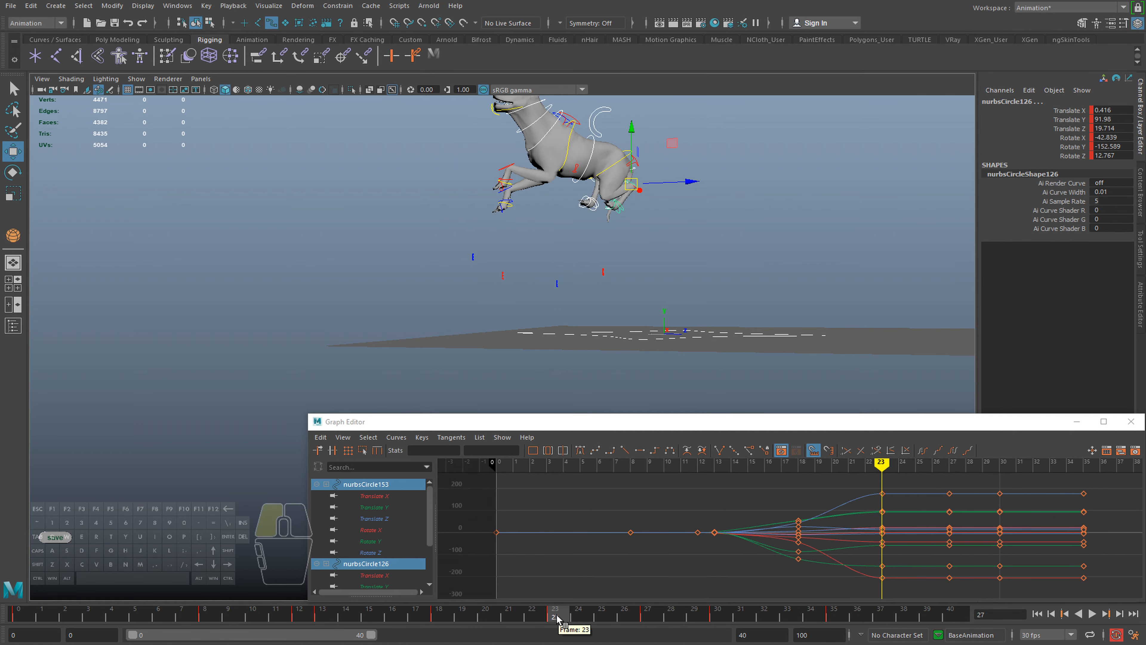
pyautogui.click(650, 616)
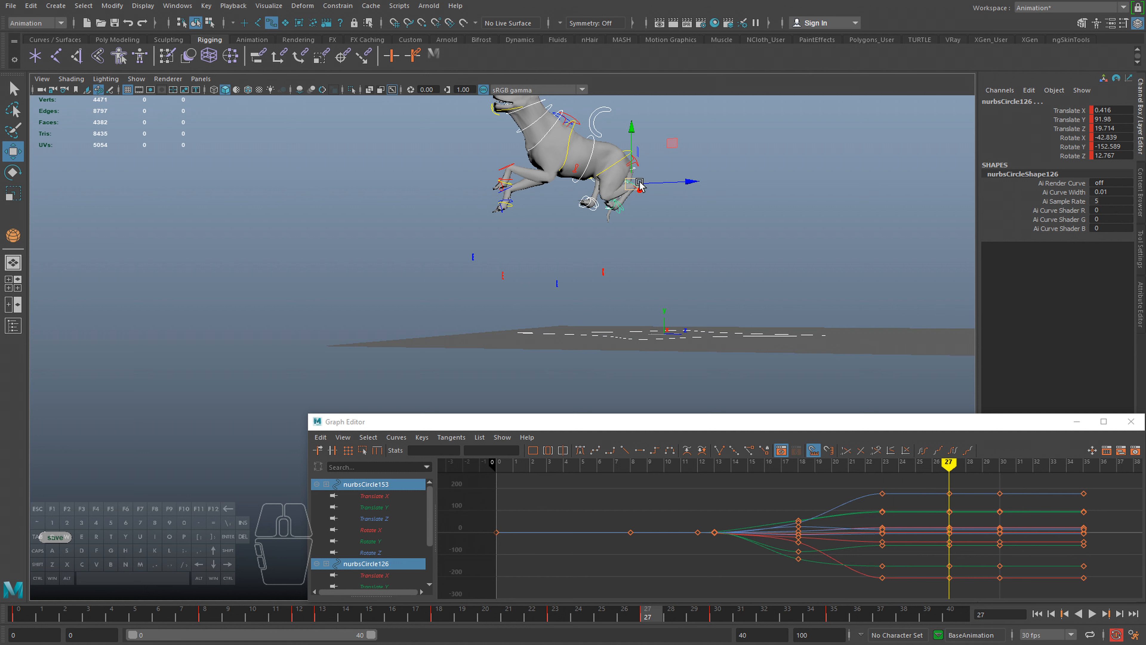
pyautogui.click(639, 183)
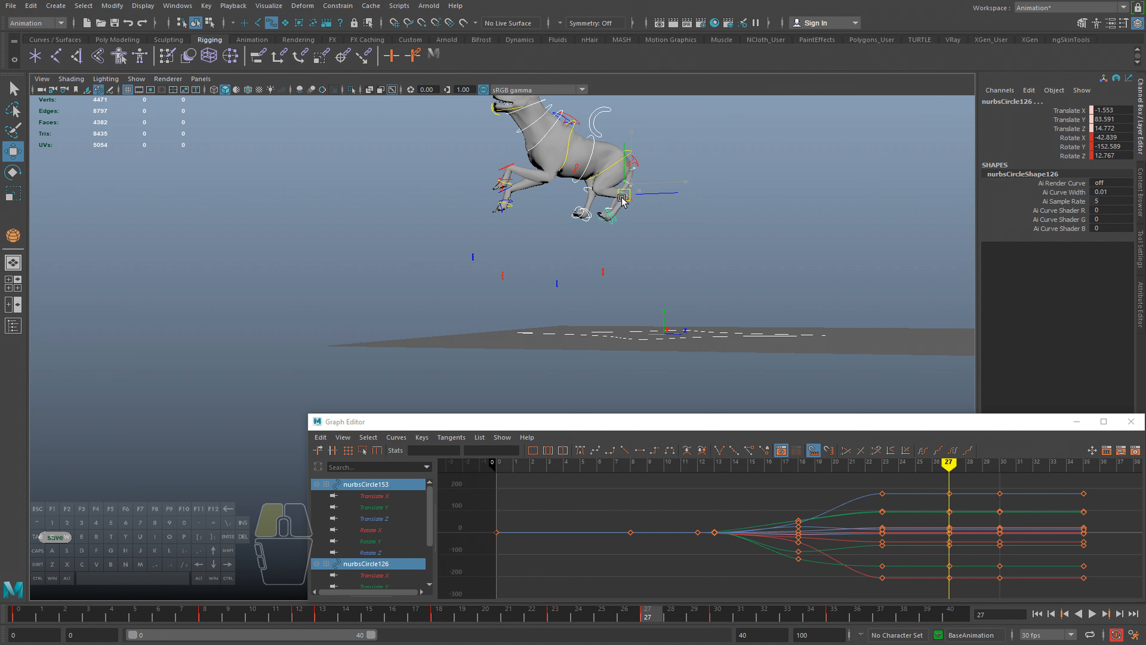
pyautogui.moveTo(630, 186); pyautogui.dragTo(608, 209)
pyautogui.press('f')
pyautogui.keyDown('alt'); pyautogui.moveTo(668, 303); pyautogui.dragTo(350, 238, button='right'); pyautogui.keyUp('alt')
pyautogui.keyDown('alt'); pyautogui.moveTo(564, 331); pyautogui.dragTo(594, 254, button='middle'); pyautogui.keyUp('alt')
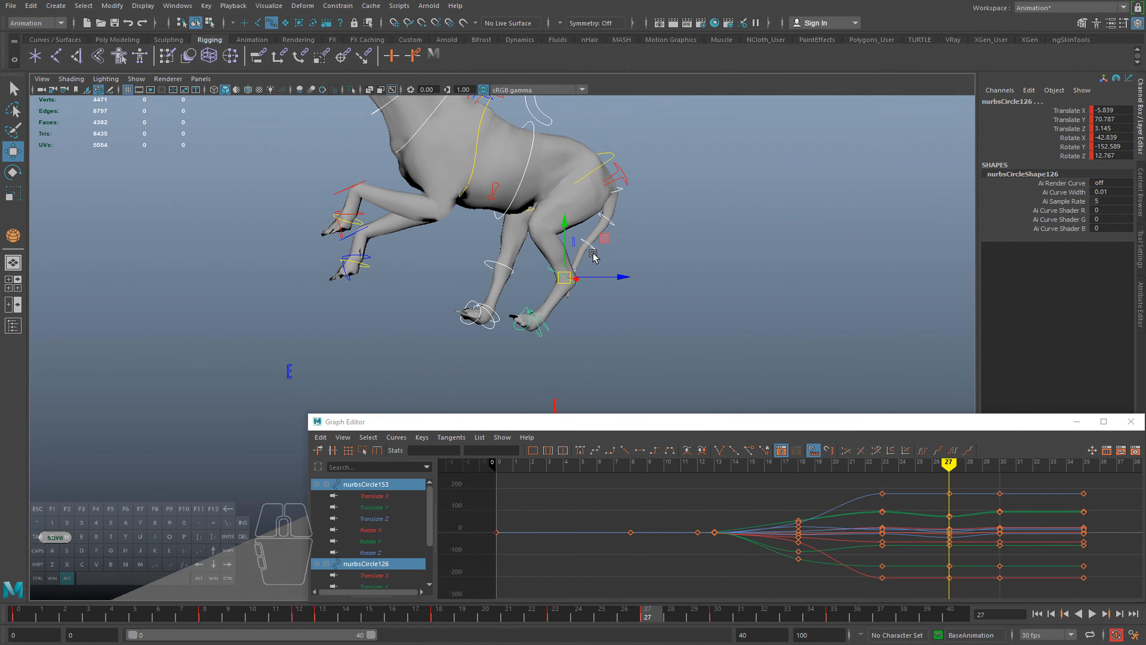
pyautogui.keyDown('alt'); pyautogui.moveTo(593, 253); pyautogui.dragTo(528, 266, button='right'); pyautogui.keyUp('alt')
pyautogui.moveTo(589, 272)
pyautogui.keyDown('alt'); pyautogui.mouseDown()
pyautogui.moveTo(551, 281)
pyautogui.moveTo(609, 268)
pyautogui.moveTo(607, 284)
pyautogui.mouseUp(); pyautogui.keyUp('alt')
pyautogui.press('e')
pyautogui.press('w')
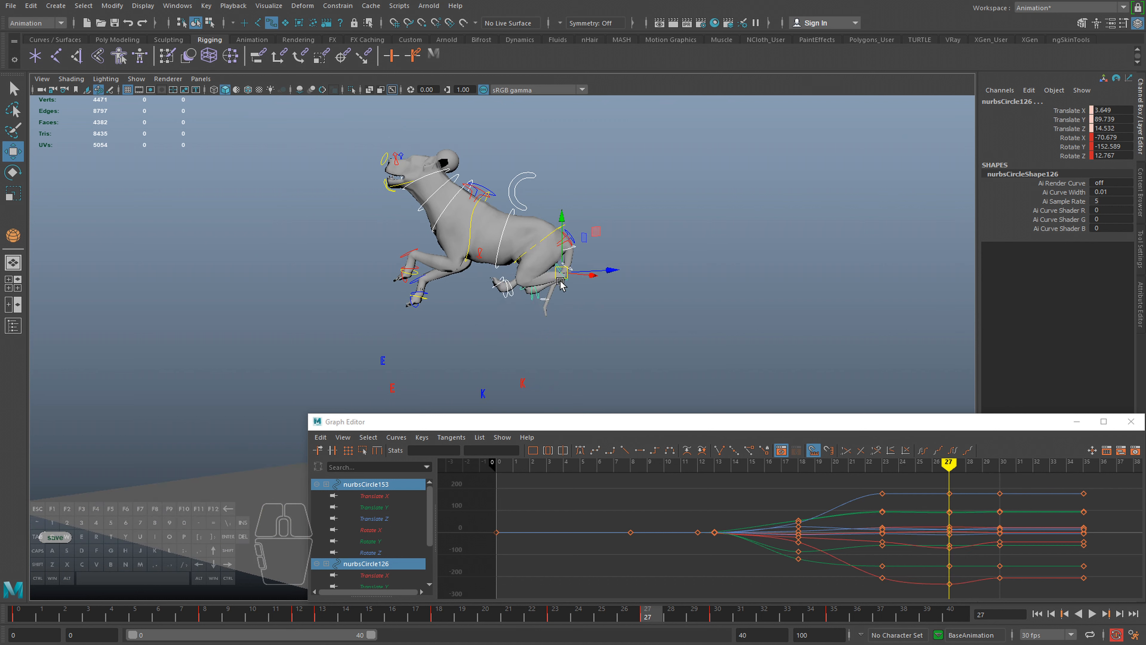
# Lower and rotate both rear paw controls at frame 27, placing nurbsCircle126 at about Translate X -15.267, Y 6.517, Z -6.978 and Rotate X -34.396
pyautogui.moveTo(625, 615)
pyautogui.mouseDown()
pyautogui.moveTo(509, 615)
pyautogui.moveTo(652, 624)
pyautogui.mouseUp()
pyautogui.keyDown('alt'); pyautogui.moveTo(627, 322); pyautogui.dragTo(577, 213, button='right'); pyautogui.keyUp('alt')
pyautogui.moveTo(577, 212); pyautogui.dragTo(559, 300)
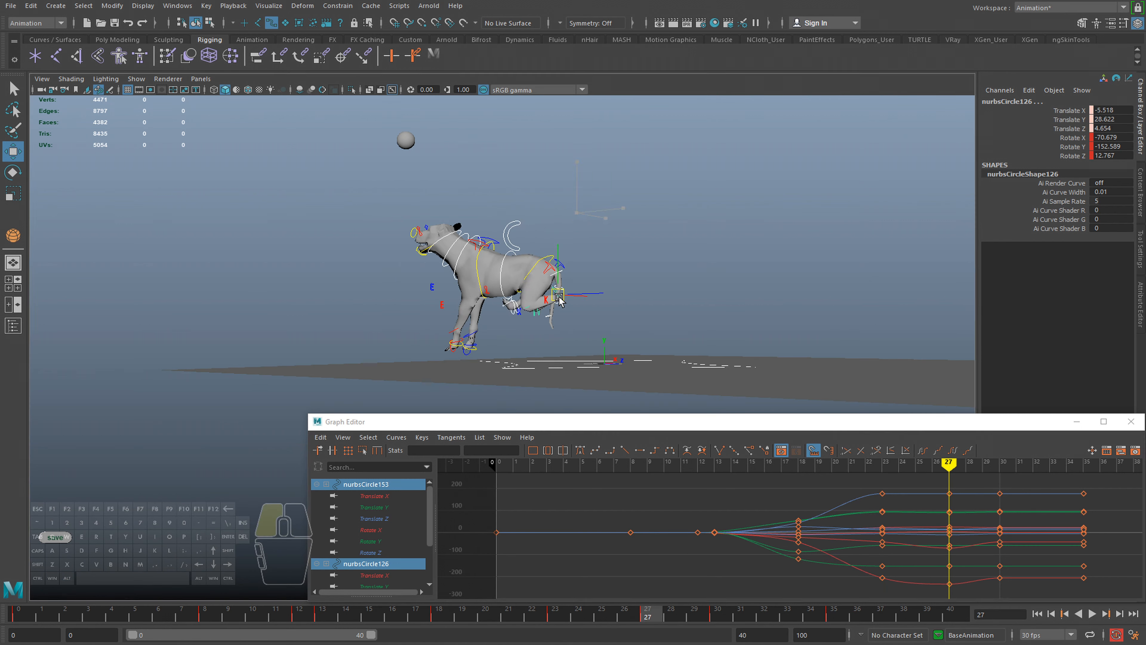
pyautogui.moveTo(535, 341); pyautogui.dragTo(519, 274)
pyautogui.press('e')
pyautogui.press('w')
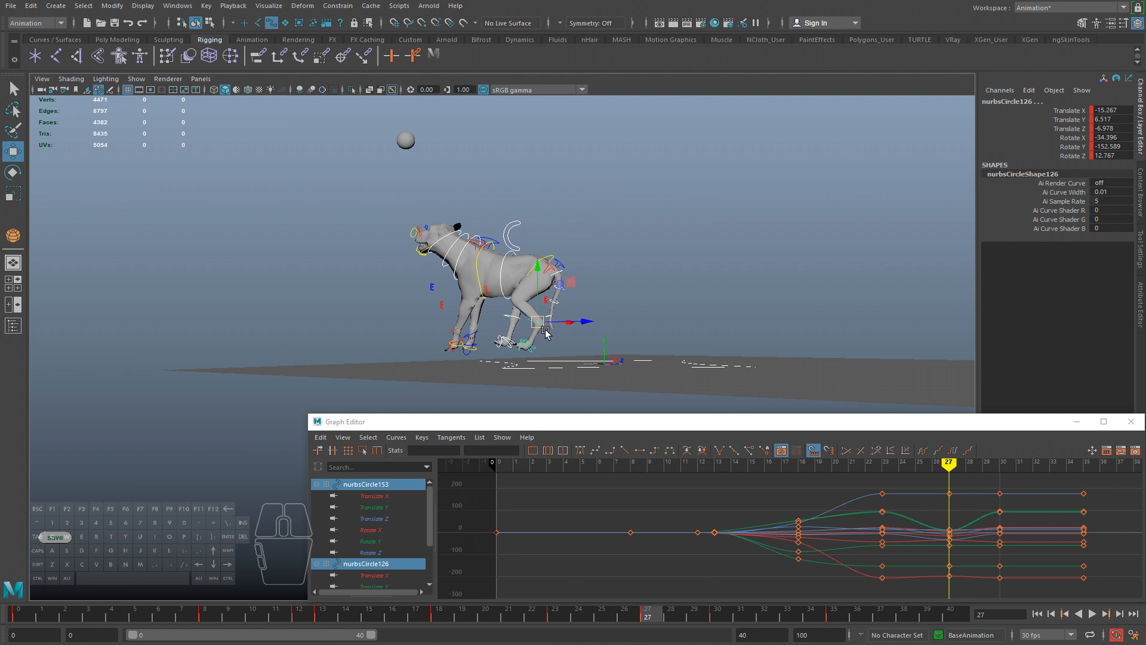
# Reposition the nurbsCircle126 paw control at frame 27 to about Translate X -20.389, Y 7.817, Z -13.428
pyautogui.press('q')
pyautogui.click(537, 328)
pyautogui.press('q')
pyautogui.keyDown('shift'); pyautogui.click(508, 321); pyautogui.keyUp('shift')
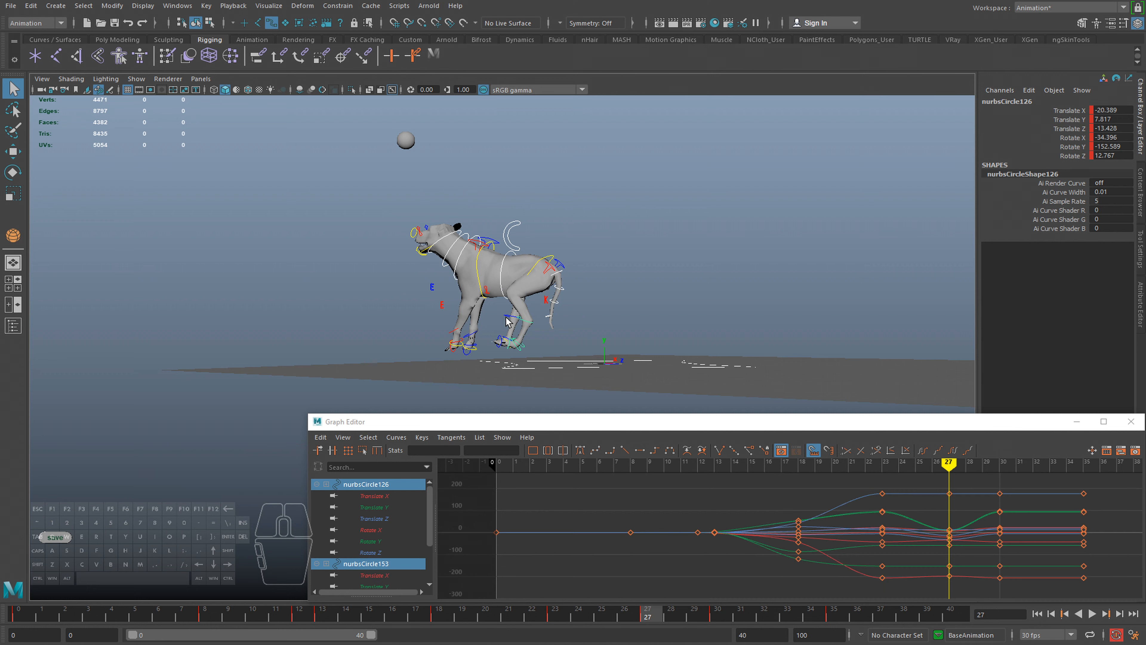
pyautogui.keyDown('alt'); pyautogui.moveTo(509, 293); pyautogui.dragTo(528, 321); pyautogui.keyUp('alt')
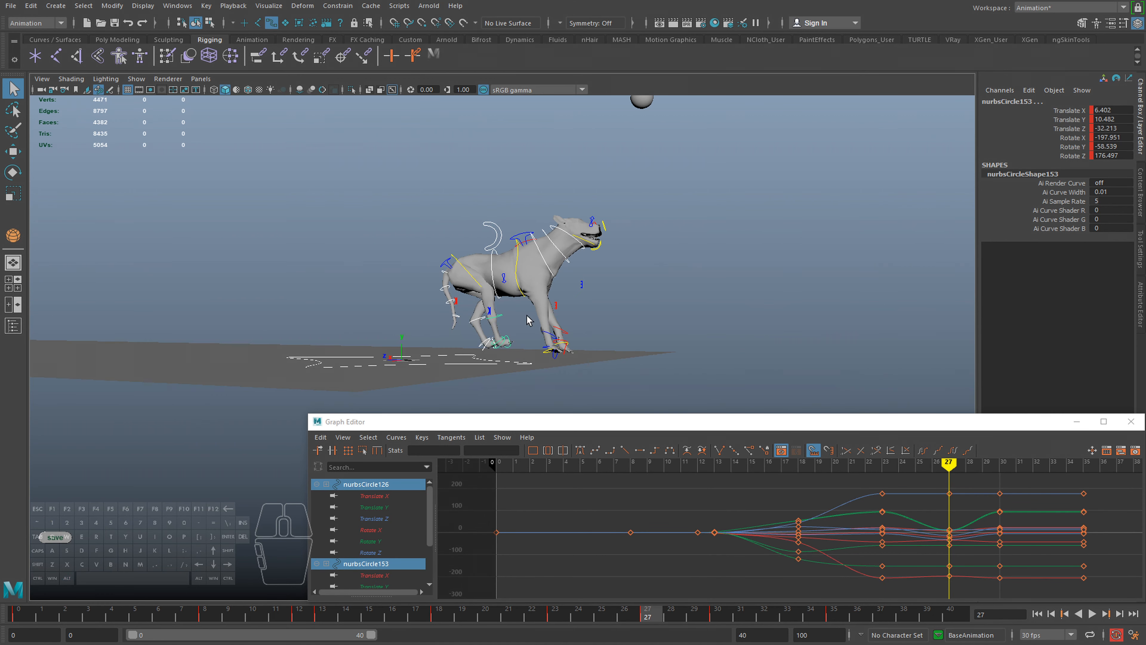
# Adjust the nurbsCircle153 paw control at frame 27 to about Translate X 11.221, Y 8.306, Z -22.935 and Rotate X -215.908, Y -31.588, Z 183.912
pyautogui.click(497, 319)
pyautogui.press('e')
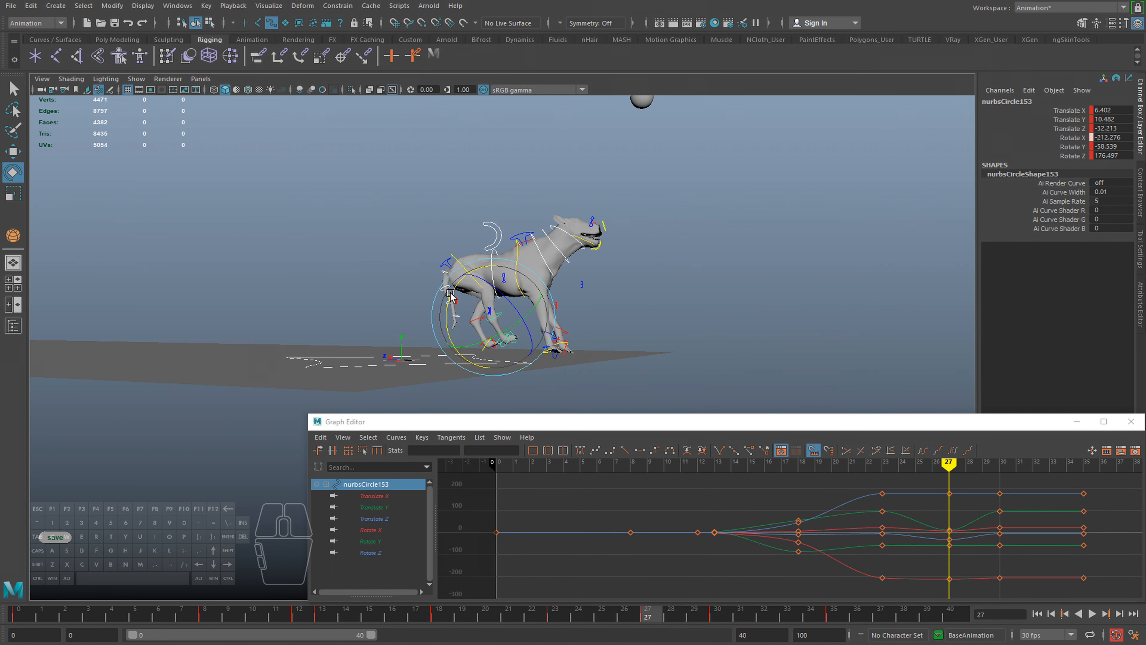
pyautogui.press('w')
pyautogui.keyDown('alt'); pyautogui.moveTo(477, 337); pyautogui.dragTo(506, 334); pyautogui.keyUp('alt')
pyautogui.press('e')
pyautogui.keyDown('alt'); pyautogui.moveTo(505, 334); pyautogui.dragTo(439, 340); pyautogui.keyUp('alt')
pyautogui.press('q')
pyautogui.keyDown('shift'); pyautogui.click(534, 323); pyautogui.keyUp('shift')
pyautogui.press('a')
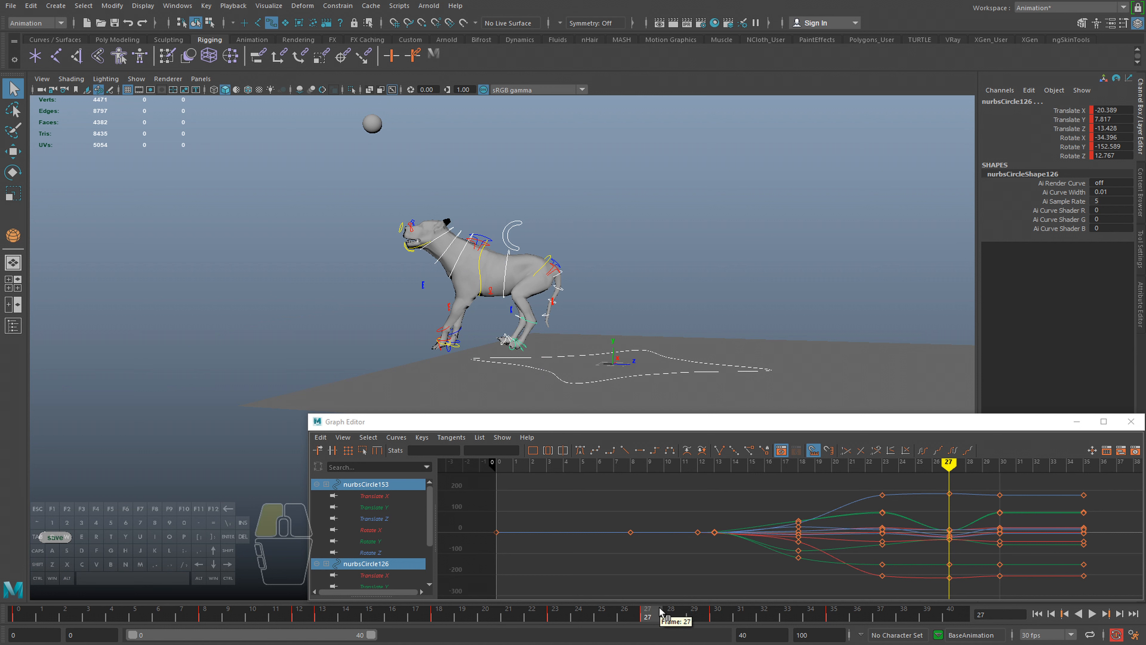
# Try lowering both raised rear paw controls toward the ground at frame 35
pyautogui.moveTo(659, 613); pyautogui.dragTo(838, 620)
pyautogui.keyDown('alt'); pyautogui.moveTo(523, 271); pyautogui.dragTo(550, 264); pyautogui.keyUp('alt')
pyautogui.press('w')
pyautogui.moveTo(562, 213); pyautogui.dragTo(527, 301)
# Copy both rear paw controls' frame 27 pose to frame 35 and key it there
pyautogui.click(648, 621)
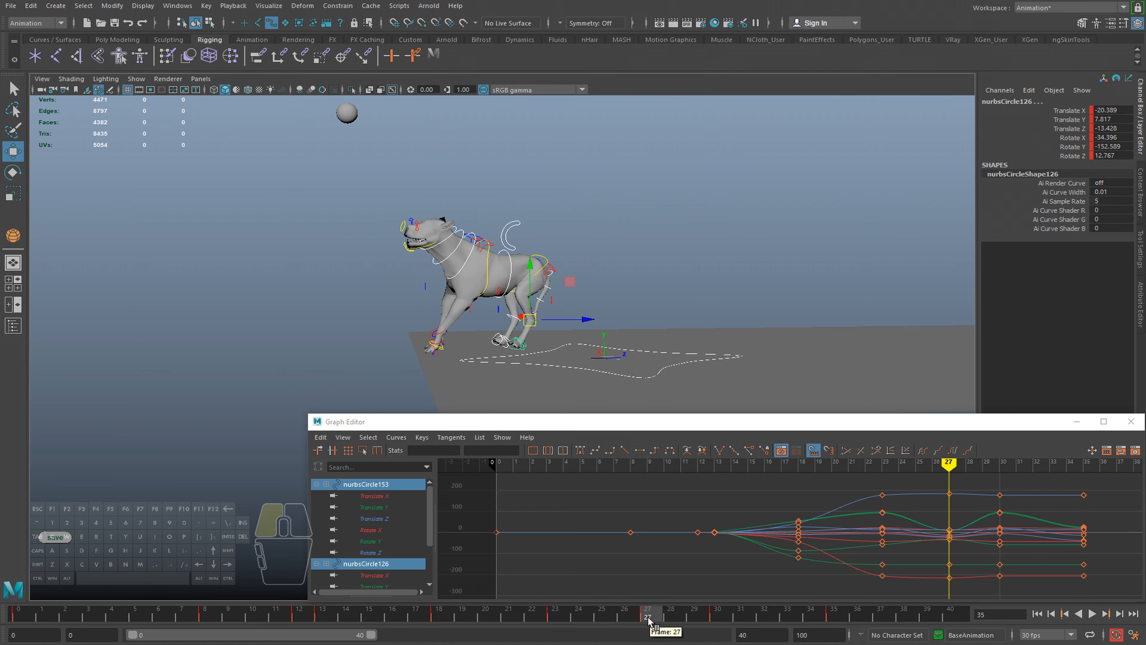
pyautogui.middleClick(833, 619)
pyautogui.press('s')
pyautogui.moveTo(836, 616); pyautogui.dragTo(833, 619)
# Place both rear paws on the ground at frame 35, with nurbsCircle126 at about Translate X -18.645, Y -1.113, Z -27.151
pyautogui.keyDown('alt'); pyautogui.moveTo(614, 289); pyautogui.dragTo(569, 309); pyautogui.keyUp('alt')
pyautogui.keyDown('alt'); pyautogui.moveTo(567, 314); pyautogui.dragTo(579, 286, button='right'); pyautogui.keyUp('alt')
pyautogui.moveTo(588, 264); pyautogui.dragTo(542, 294)
pyautogui.keyDown('alt'); pyautogui.moveTo(501, 298); pyautogui.dragTo(528, 338); pyautogui.keyUp('alt')
pyautogui.keyDown('alt'); pyautogui.moveTo(528, 338); pyautogui.dragTo(431, 342, button='right'); pyautogui.keyUp('alt')
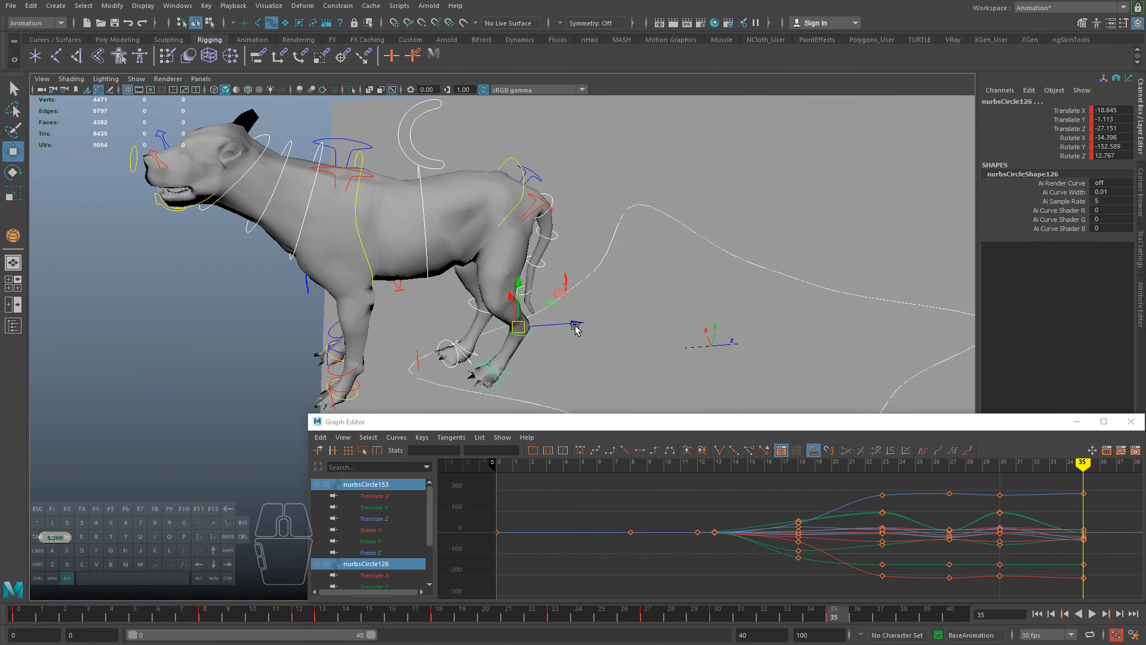
# Reposition polyToCurve4 and polyToCurve2 at frame 35, placing polyToCurve2 at about Translate X -28.268, Y -10.453, Z -93.424
pyautogui.keyDown('alt'); pyautogui.moveTo(576, 329); pyautogui.dragTo(530, 240); pyautogui.keyUp('alt')
pyautogui.click(576, 228)
pyautogui.press('w')
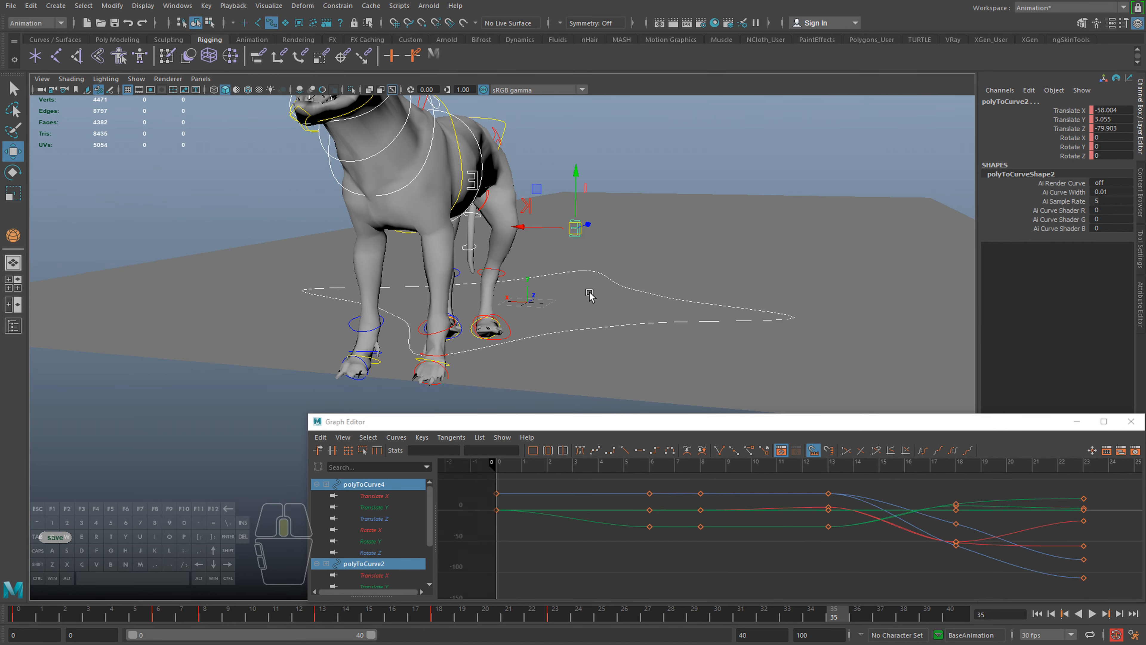
pyautogui.keyDown('alt'); pyautogui.moveTo(505, 287); pyautogui.dragTo(461, 314); pyautogui.keyUp('alt')
pyautogui.keyDown('alt'); pyautogui.moveTo(460, 314); pyautogui.dragTo(526, 342, button='right'); pyautogui.keyUp('alt')
# Rotate both rear paw controls flat and forward at frame 35, setting nurbsCircle126 to about Rotate X -4.034, Y -175.328, Z 3.411
pyautogui.press('q')
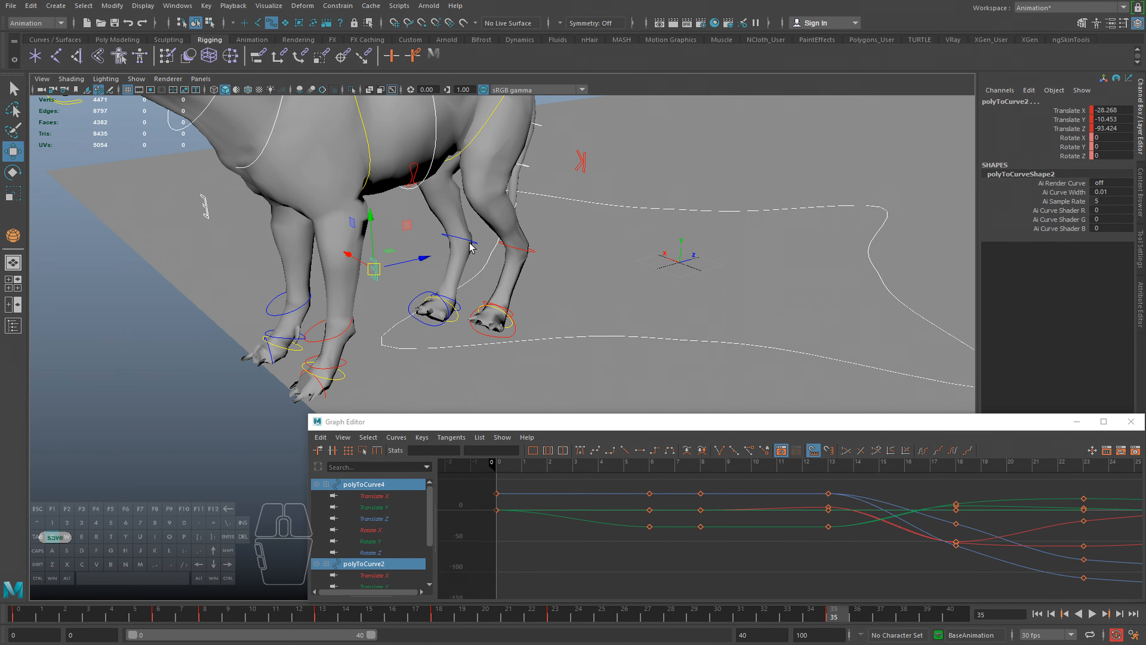
pyautogui.click(469, 241)
pyautogui.keyDown('shift'); pyautogui.click(519, 248); pyautogui.keyUp('shift')
pyautogui.press('e')
pyautogui.keyDown('alt'); pyautogui.moveTo(520, 271); pyautogui.dragTo(507, 211); pyautogui.keyUp('alt')
pyautogui.press('w')
pyautogui.moveTo(561, 262); pyautogui.dragTo(652, 271)
pyautogui.press('e')
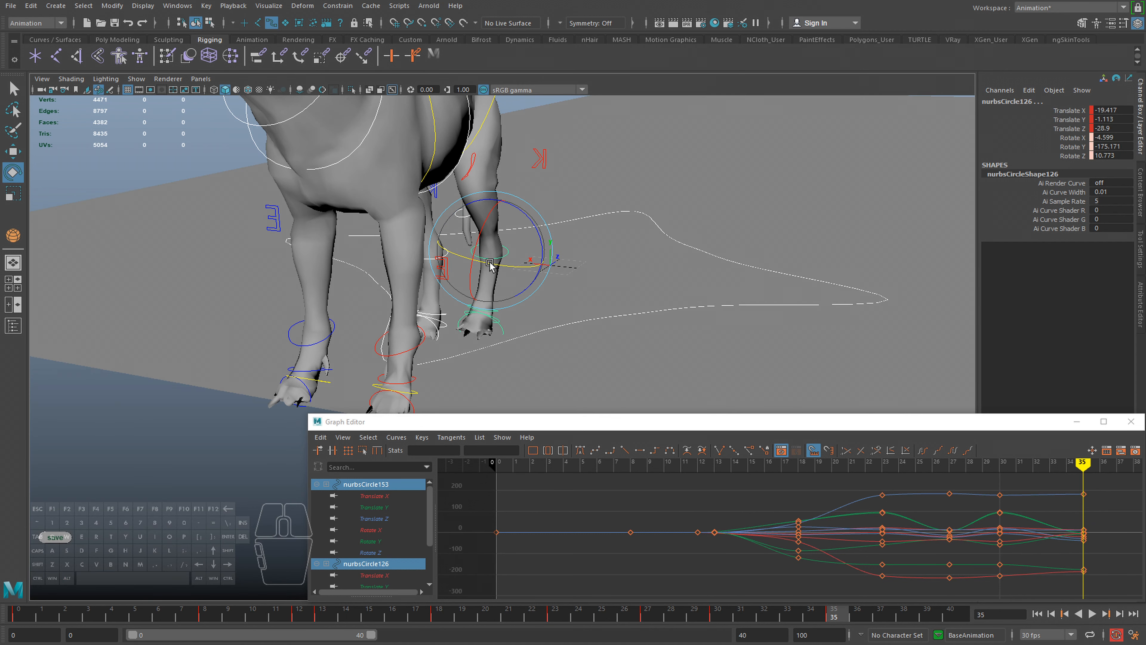
pyautogui.keyDown('alt'); pyautogui.moveTo(521, 216); pyautogui.dragTo(522, 238); pyautogui.keyUp('alt')
pyautogui.press('w')
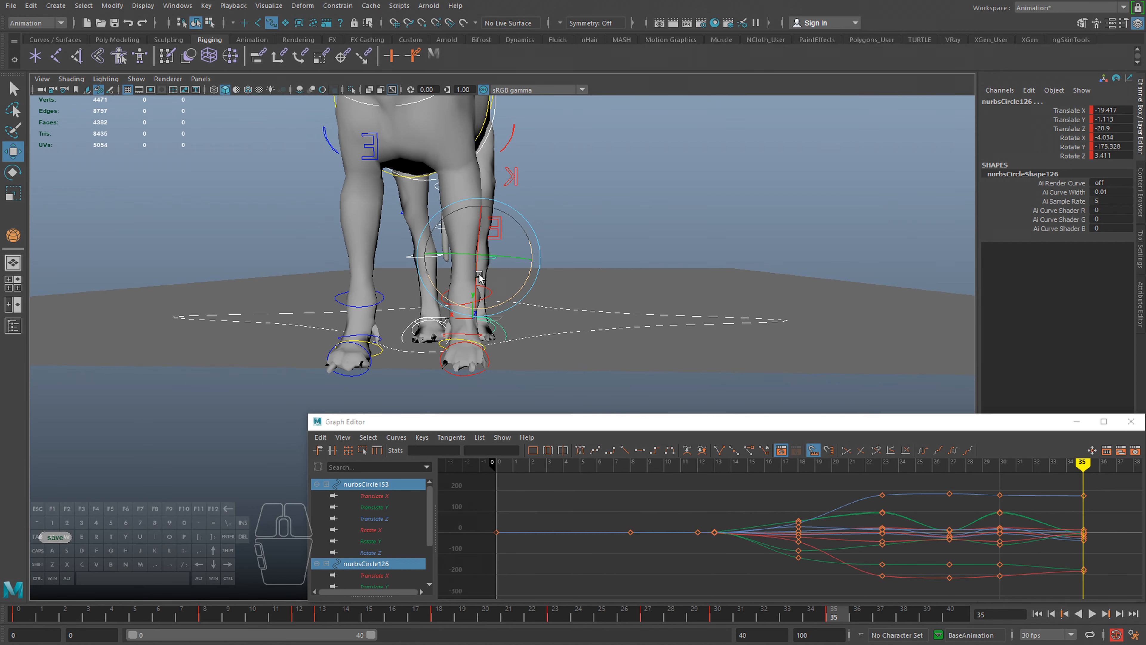
# Shift the rear paws individually back at frame 35, placing nurbsCircle126 at about Translate X -19.915, Z -15.266 and nurbsCircle153 at X 18.608, Z -12.925
pyautogui.moveTo(452, 259); pyautogui.dragTo(526, 267)
pyautogui.click(388, 256)
pyautogui.press('w')
pyautogui.click(452, 259)
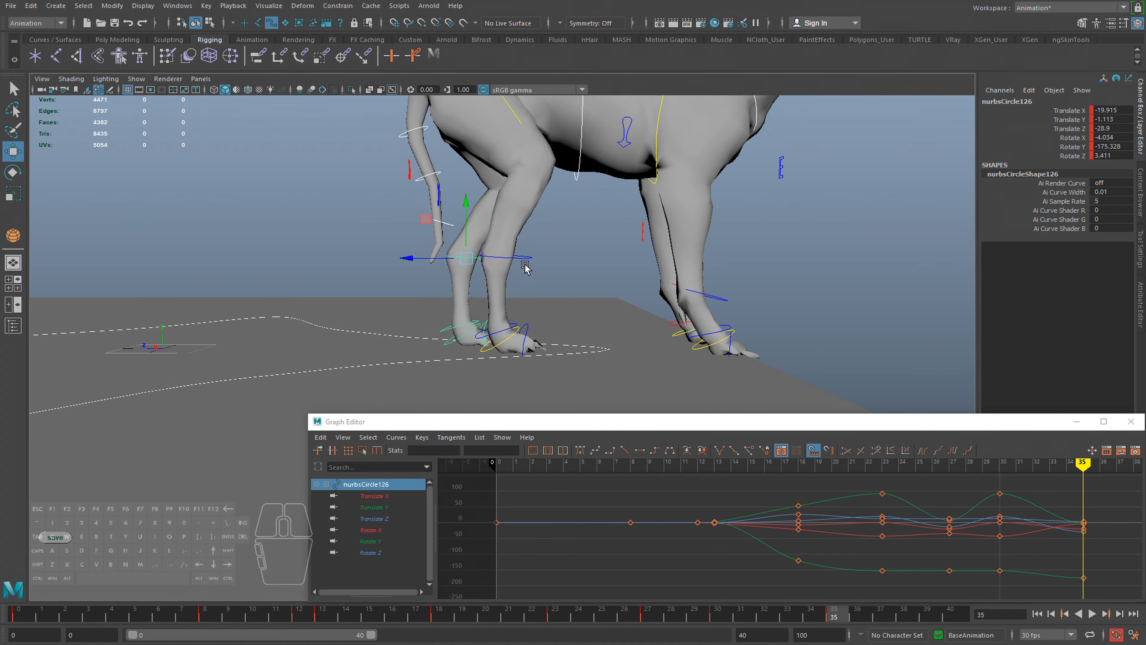
pyautogui.click(524, 258)
pyautogui.moveTo(458, 256); pyautogui.dragTo(363, 255)
pyautogui.click(483, 259)
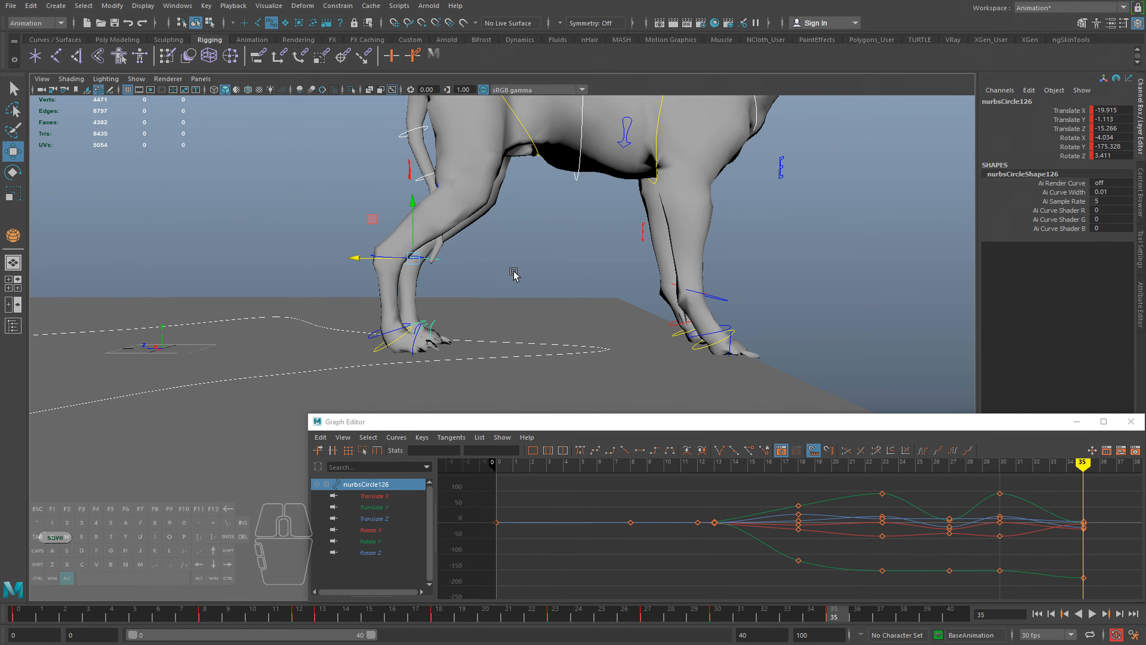
pyautogui.keyDown('alt'); pyautogui.moveTo(514, 274); pyautogui.dragTo(372, 237, button='right'); pyautogui.keyUp('alt')
pyautogui.keyDown('alt'); pyautogui.moveTo(372, 237); pyautogui.dragTo(590, 242); pyautogui.keyUp('alt')
# Copy both rear paw controls' frame 35 pose to frame 30 and key it there
pyautogui.press('q')
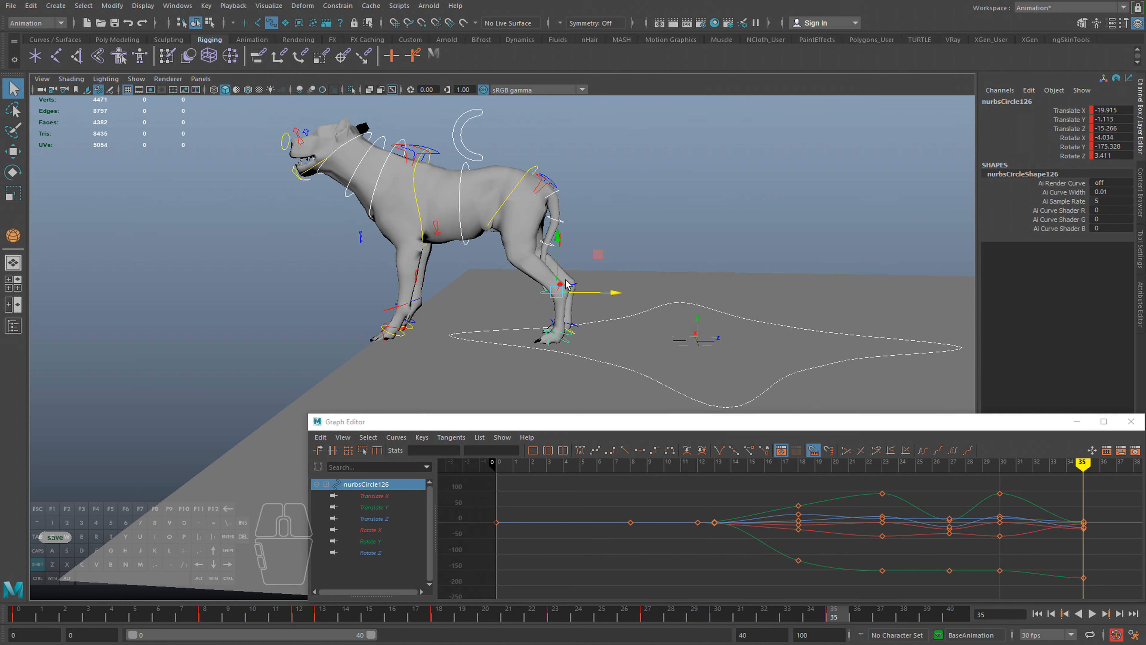
pyautogui.keyDown('shift'); pyautogui.click(572, 289); pyautogui.keyUp('shift')
pyautogui.click(718, 615)
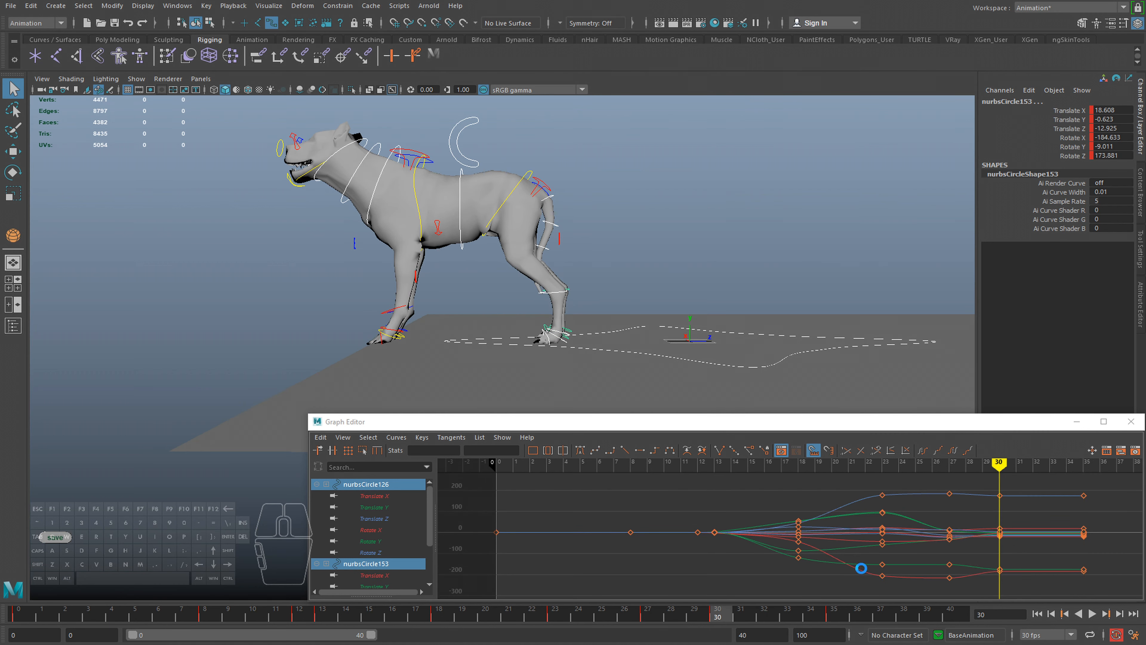
# Rotate and shift both rear paw controls back at frame 27, placing nurbsCircle153 at about Translate X 16.088, Z -2.76 and Rotate X -186.284
pyautogui.moveTo(677, 617); pyautogui.dragTo(647, 614)
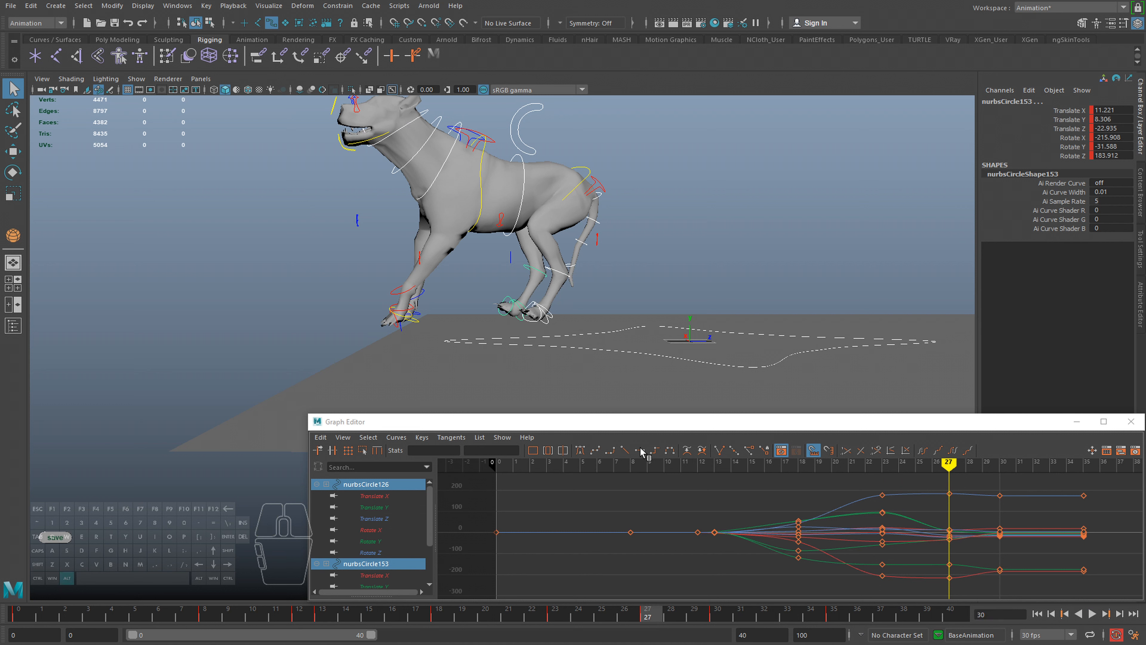
pyautogui.keyDown('alt'); pyautogui.moveTo(603, 308); pyautogui.dragTo(575, 309); pyautogui.keyUp('alt')
pyautogui.press('e')
pyautogui.moveTo(557, 227); pyautogui.dragTo(531, 228)
pyautogui.press('w')
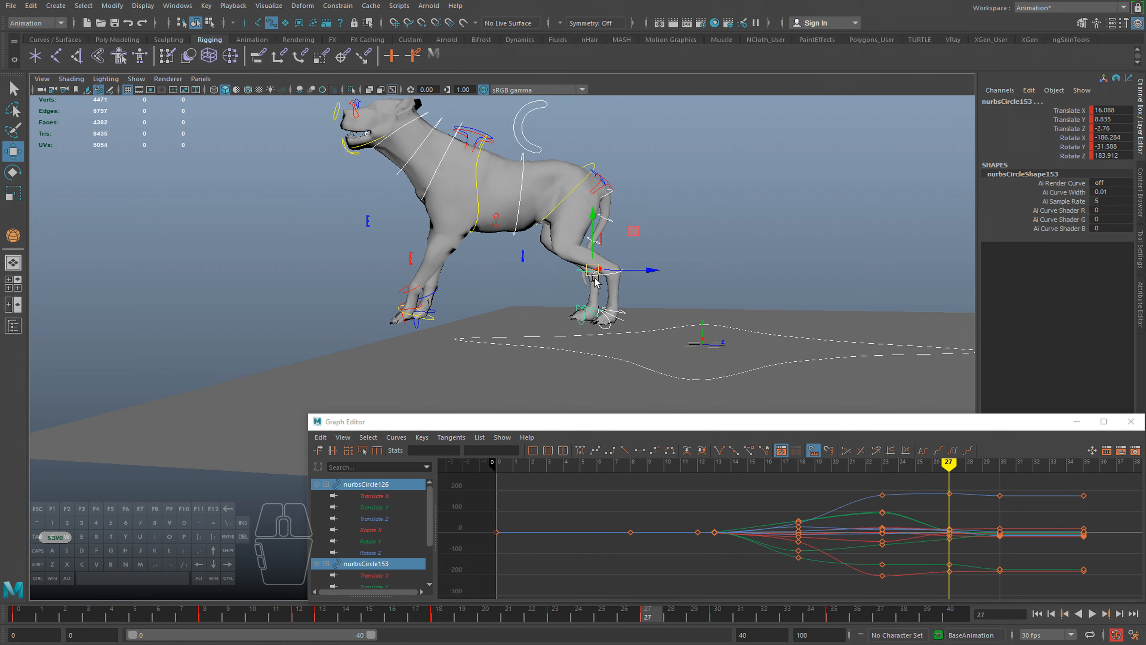
# Lower both rear paw controls to the ground at frame 27, placing nurbsCircle153 at about Translate X 11.881, Y -0.421, Z -15.981
pyautogui.moveTo(586, 278); pyautogui.dragTo(580, 302)
pyautogui.click(711, 617)
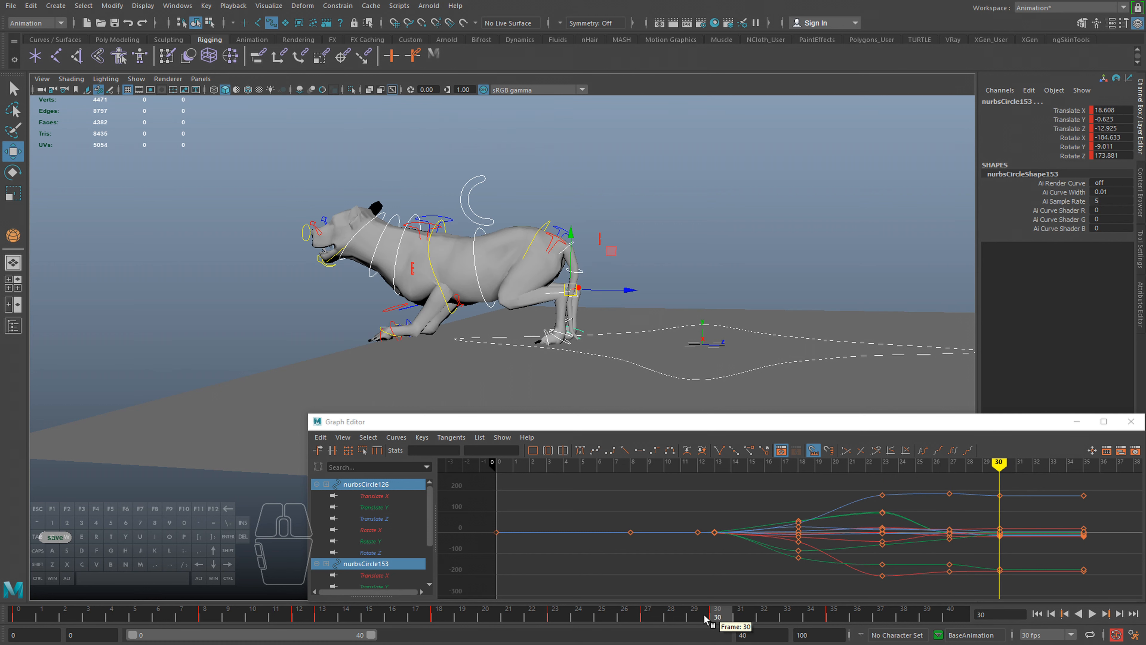
pyautogui.click(648, 615)
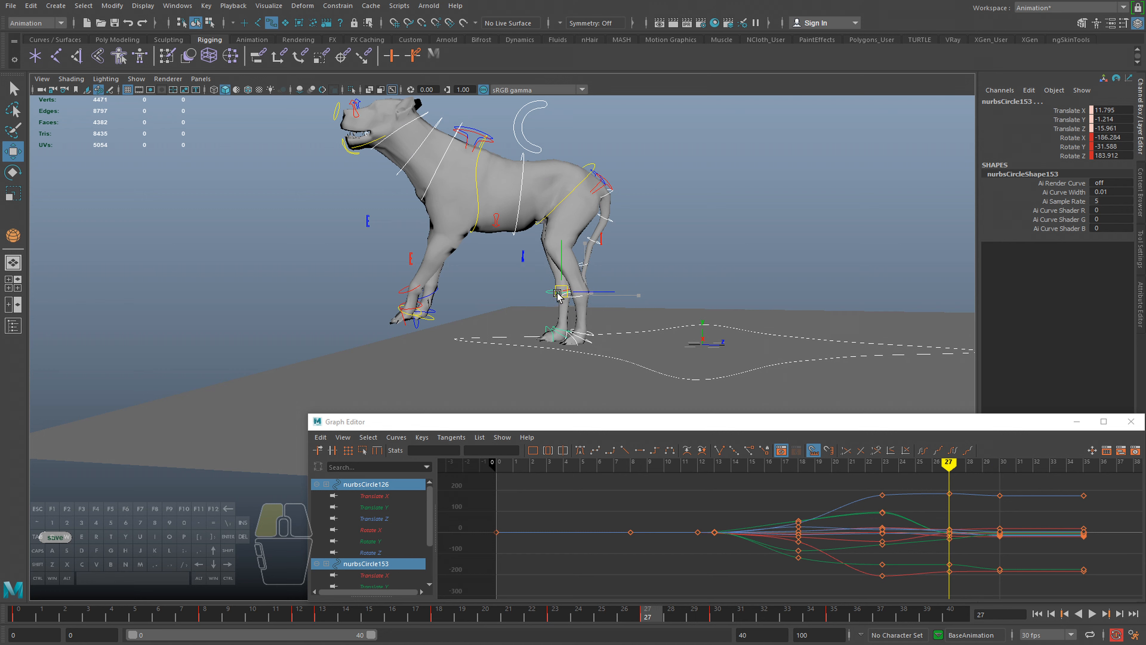
pyautogui.moveTo(650, 615); pyautogui.dragTo(721, 612)
pyautogui.moveTo(620, 388)
pyautogui.keyDown('alt'); pyautogui.mouseDown()
pyautogui.moveTo(601, 399)
pyautogui.moveTo(657, 353)
pyautogui.moveTo(684, 371)
pyautogui.mouseUp(); pyautogui.keyUp('alt')
pyautogui.hotkey('alt', 'v')
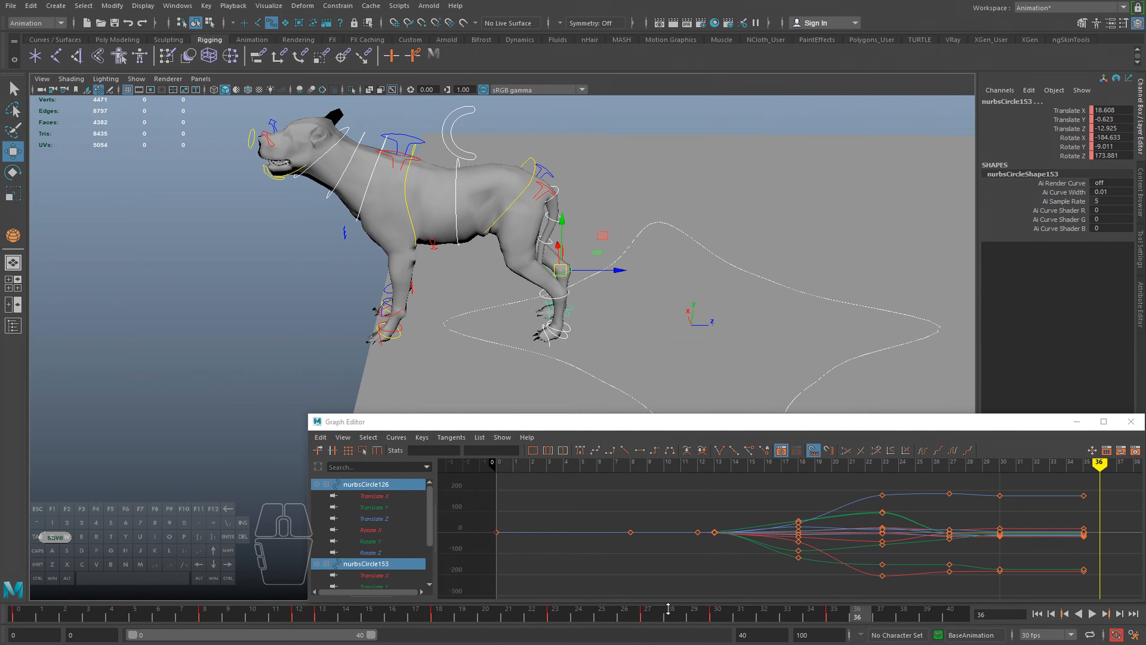
# Shift the rear paws individually at frame 27, placing nurbsCircle126 at about Translate X -19.505, Z -12.041 and nurbsCircle153 at X 17.853, Z -13.161
pyautogui.click(669, 609)
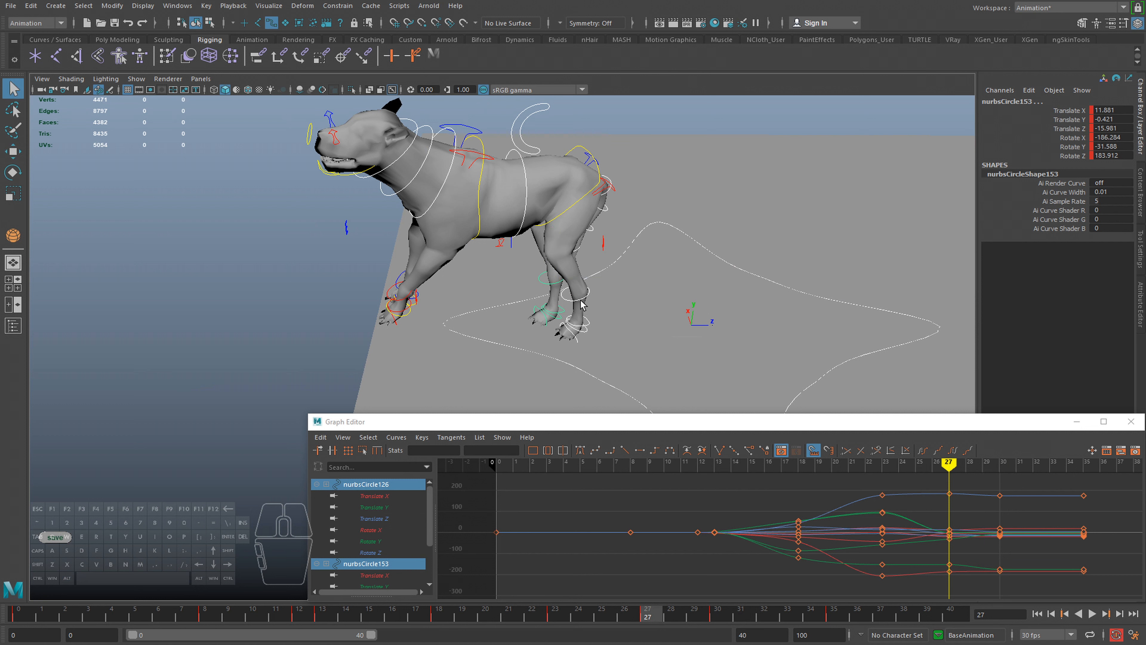
pyautogui.click(569, 302)
pyautogui.press('w')
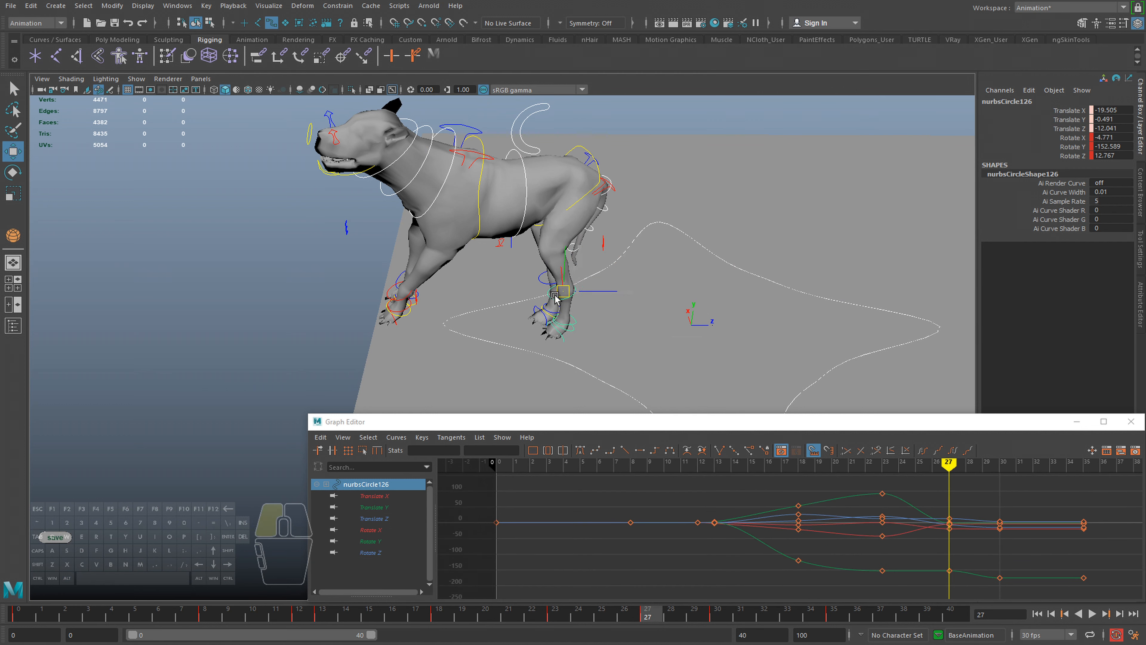
pyautogui.moveTo(650, 613)
pyautogui.mouseDown()
pyautogui.moveTo(742, 614)
pyautogui.moveTo(653, 614)
pyautogui.mouseUp()
pyautogui.press('q')
pyautogui.click(543, 281)
pyautogui.press('w')
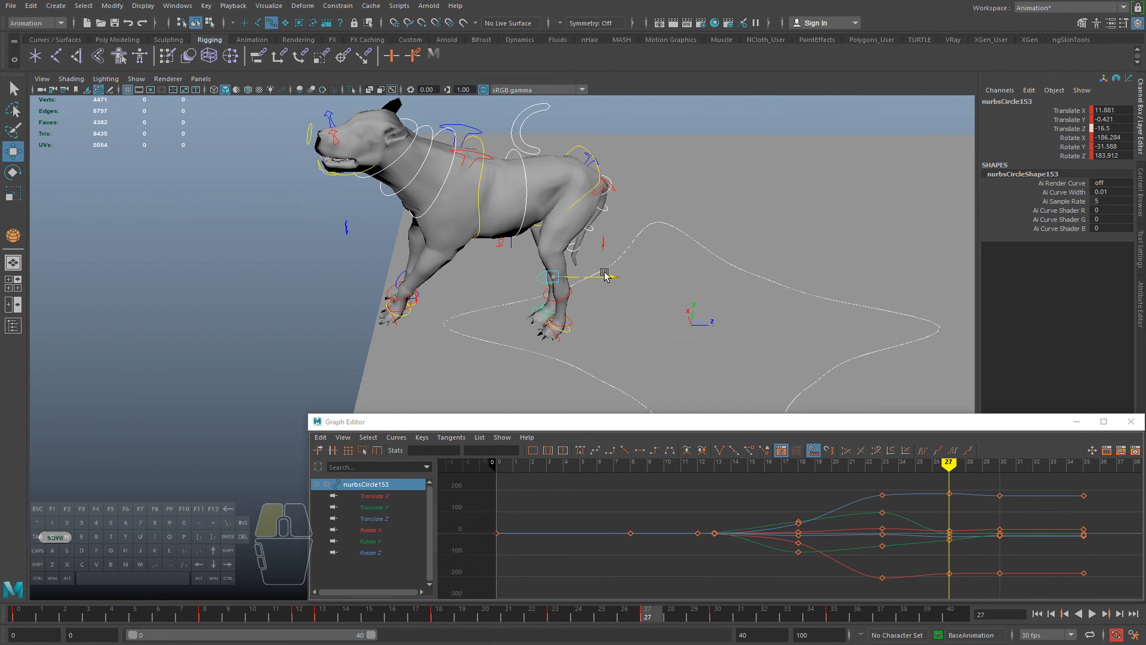
pyautogui.moveTo(605, 275); pyautogui.dragTo(500, 242)
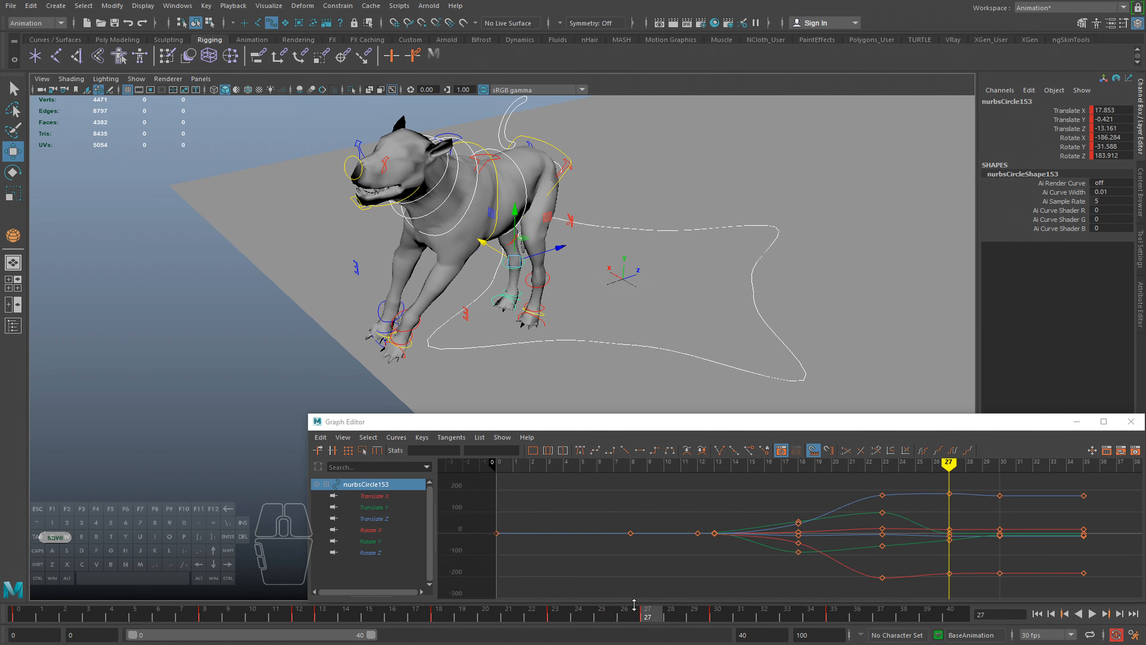
# Scrub and play back the jump and landing from different angles to examine the rear paws' motion
pyautogui.moveTo(669, 619); pyautogui.dragTo(580, 614)
pyautogui.keyDown('alt'); pyautogui.moveTo(532, 334); pyautogui.dragTo(562, 310); pyautogui.keyUp('alt')
pyautogui.hotkey('alt', 'v')
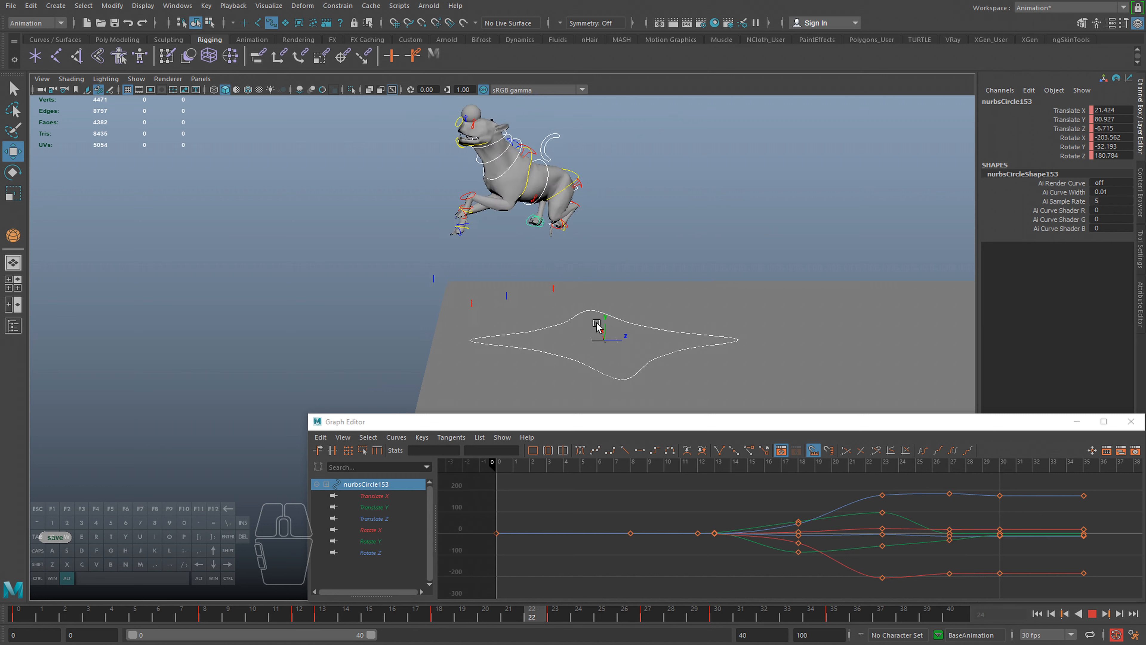
pyautogui.keyDown('alt'); pyautogui.moveTo(475, 244); pyautogui.dragTo(481, 231); pyautogui.keyUp('alt')
pyautogui.hotkey('alt', 'v')
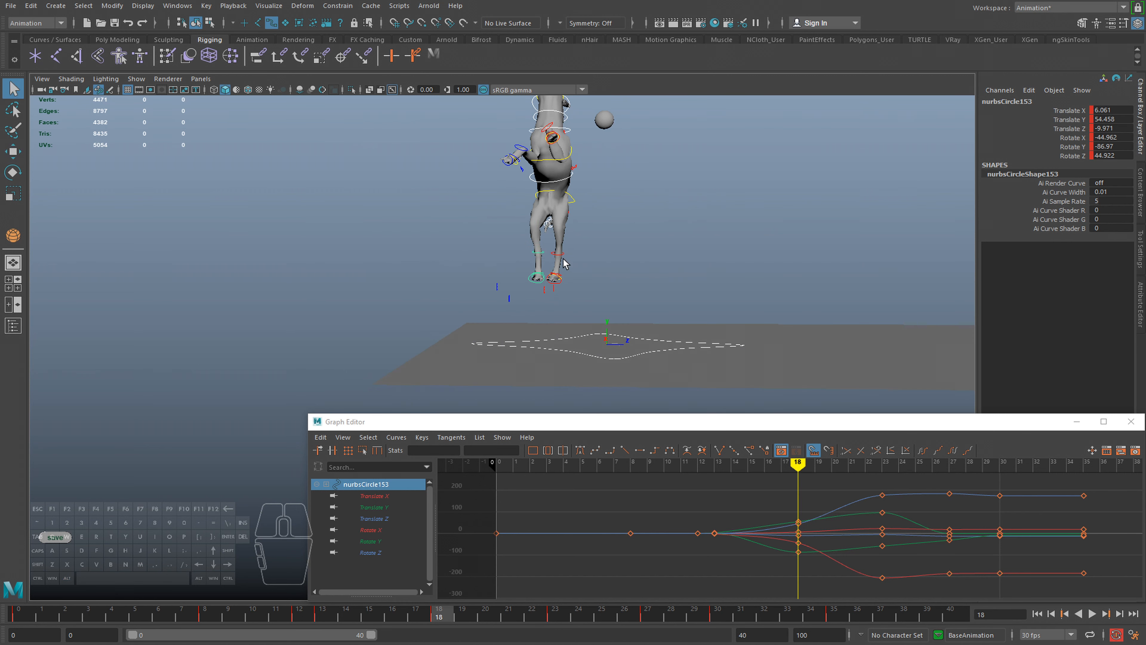
pyautogui.keyDown('shift'); pyautogui.click(540, 266); pyautogui.keyUp('shift')
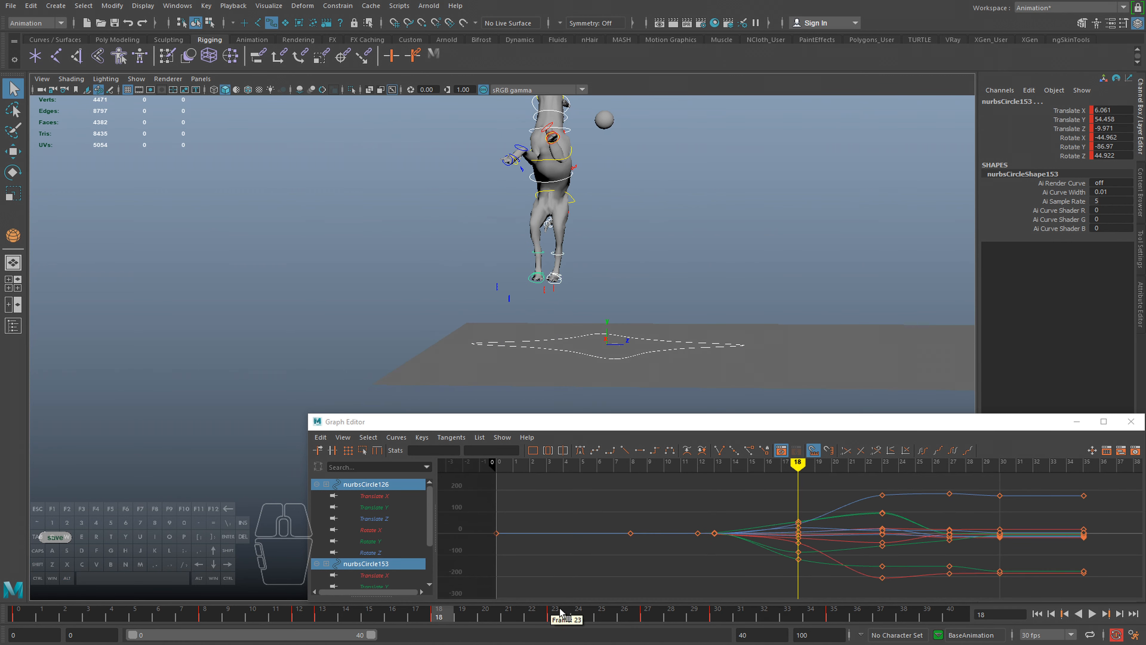
pyautogui.moveTo(560, 613); pyautogui.dragTo(442, 564)
pyautogui.hotkey('alt', 'v')
pyautogui.hotkey('alt', 'v')
# Play the animation with NURBS curves hidden and nothing selected to examine the motion, and show the curves again
pyautogui.click(140, 81)
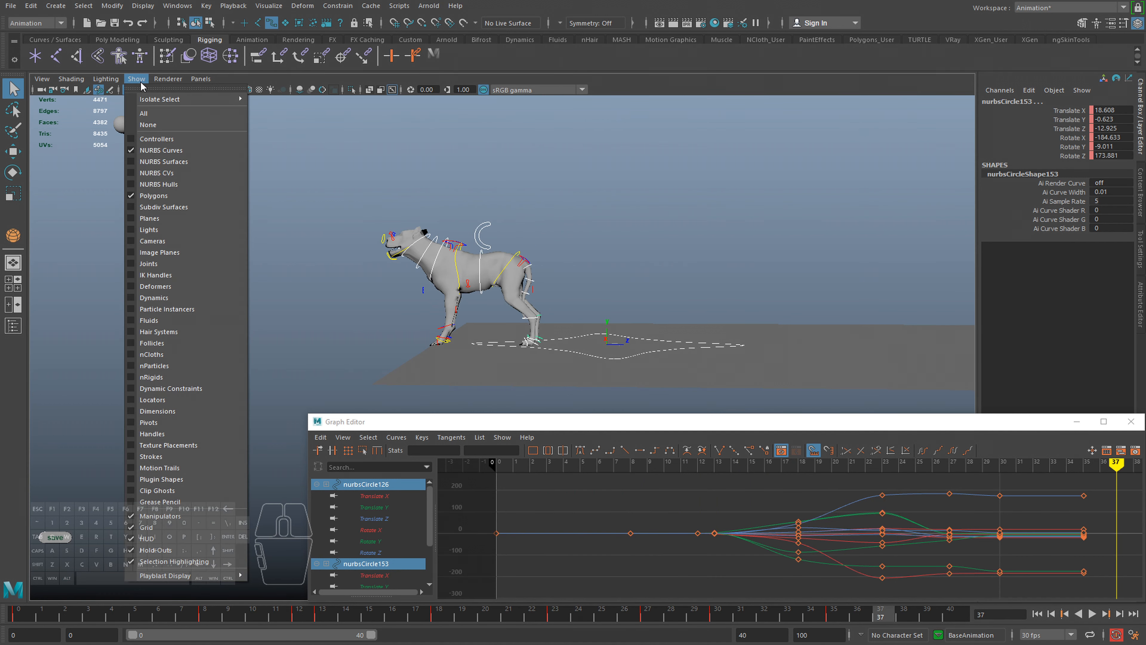
pyautogui.click(159, 149)
pyautogui.keyDown('alt'); pyautogui.moveTo(180, 172); pyautogui.dragTo(397, 235, button='right'); pyautogui.keyUp('alt')
pyautogui.hotkey('alt', 'shift', 'v')
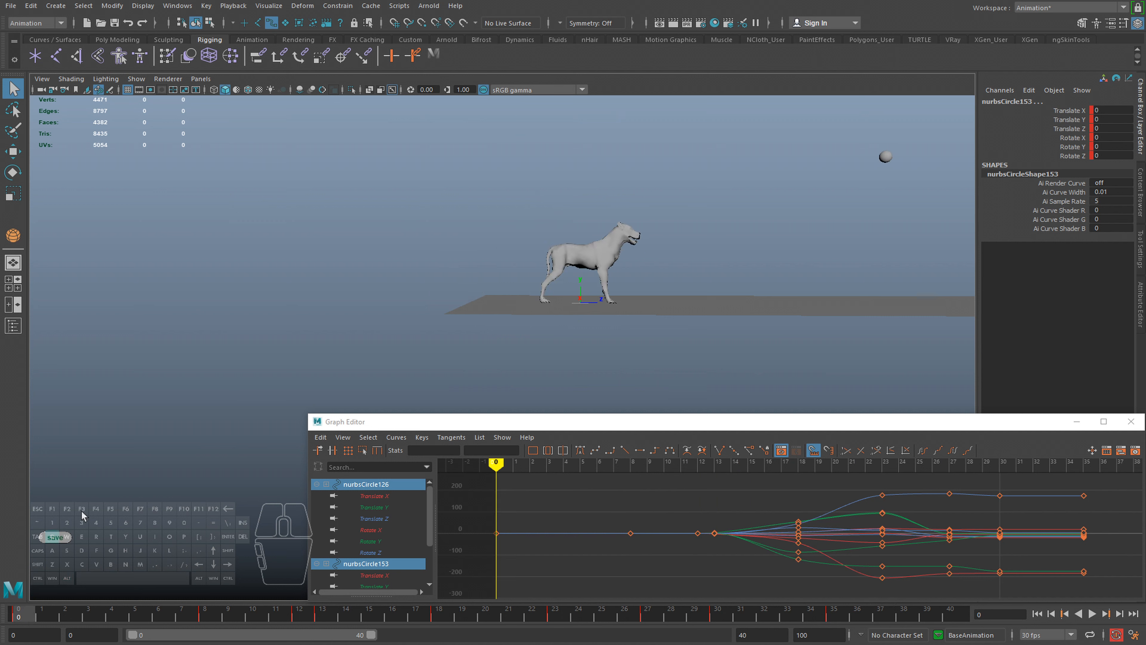
pyautogui.click(431, 311)
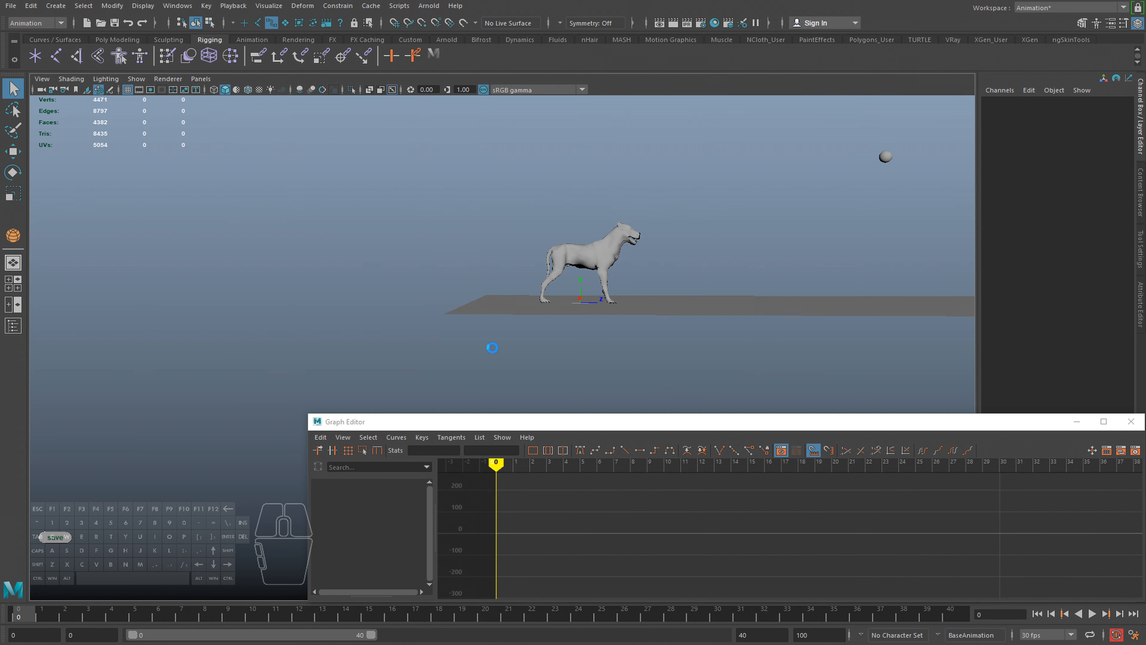
pyautogui.keyDown('alt'); pyautogui.moveTo(591, 299); pyautogui.dragTo(583, 313, button='right'); pyautogui.keyUp('alt')
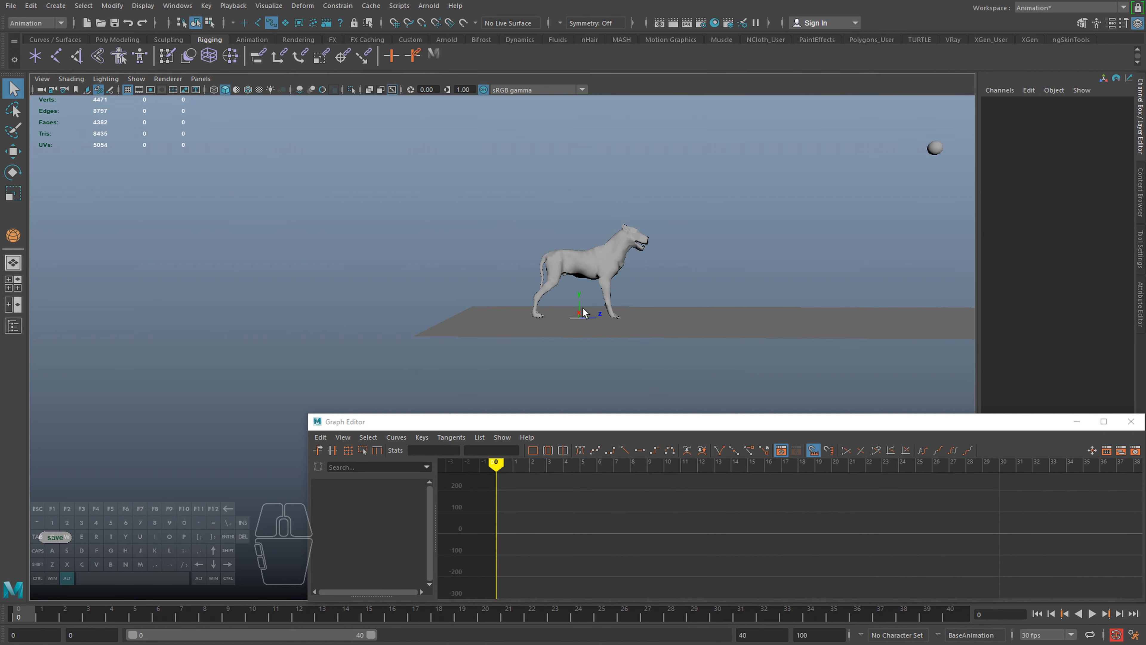
pyautogui.hotkey('alt', 'v')
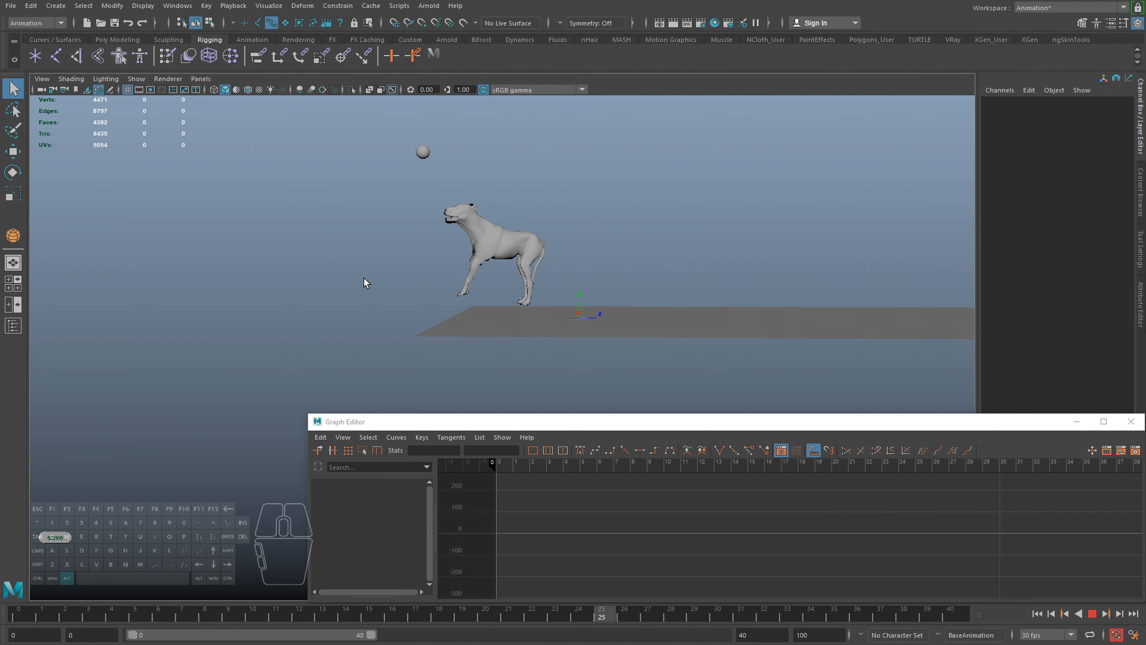
pyautogui.click(140, 82)
pyautogui.click(185, 166)
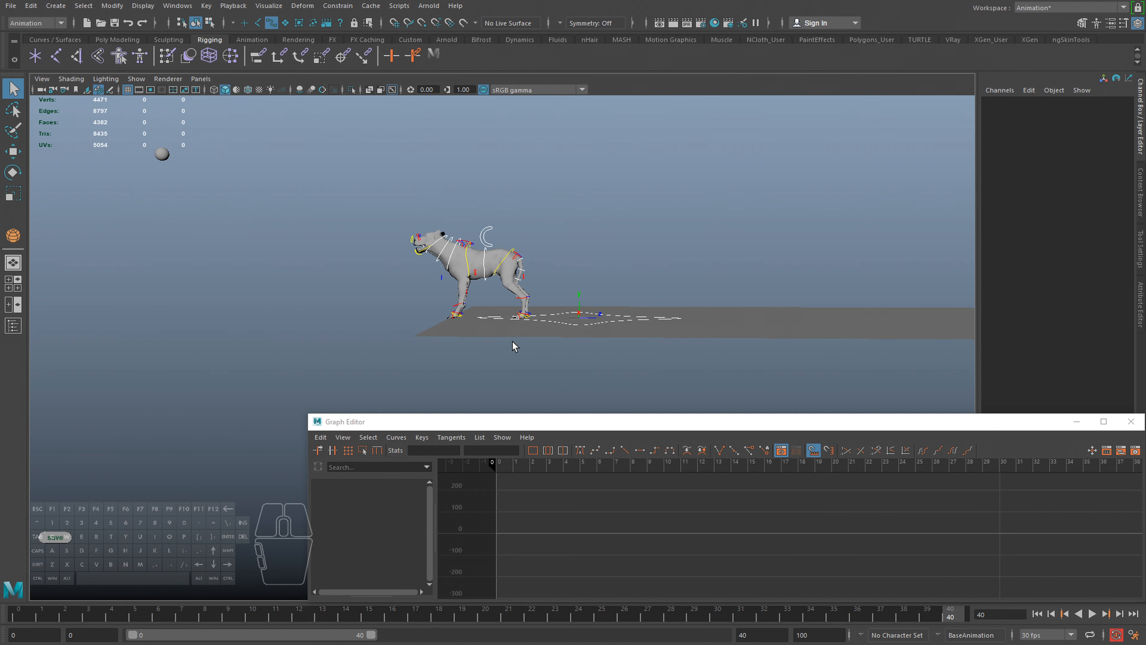
# Rotate and shift both rear paw controls at frame 27, placing nurbsCircle153 at about Rotate X -200.829 and Translate X 18.964, Y -1.135, Z -6.792
pyautogui.click(530, 302)
pyautogui.keyDown('alt'); pyautogui.moveTo(531, 296); pyautogui.dragTo(522, 300); pyautogui.keyUp('alt')
pyautogui.keyDown('shift'); pyautogui.click(537, 314); pyautogui.keyUp('shift')
pyautogui.moveTo(442, 613)
pyautogui.mouseDown()
pyautogui.moveTo(555, 615)
pyautogui.moveTo(352, 604)
pyautogui.moveTo(900, 614)
pyautogui.moveTo(533, 615)
pyautogui.moveTo(599, 628)
pyautogui.moveTo(560, 629)
pyautogui.moveTo(646, 628)
pyautogui.mouseUp()
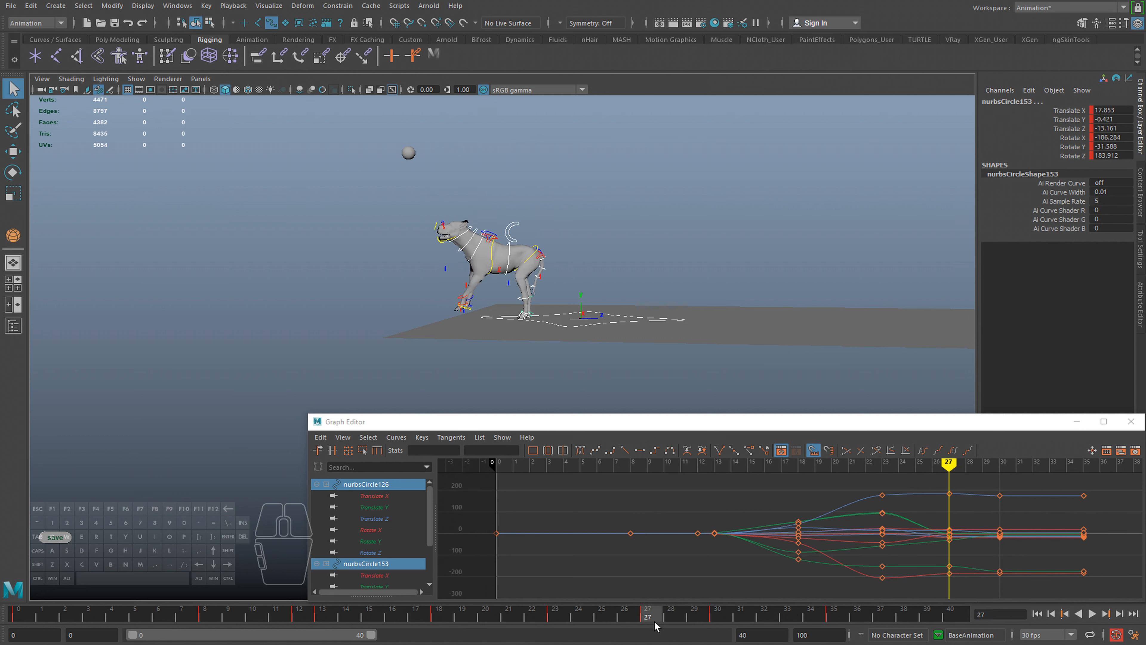
pyautogui.keyDown('alt'); pyautogui.moveTo(520, 212); pyautogui.dragTo(558, 226, button='right'); pyautogui.keyUp('alt')
pyautogui.press('e')
pyautogui.press('w')
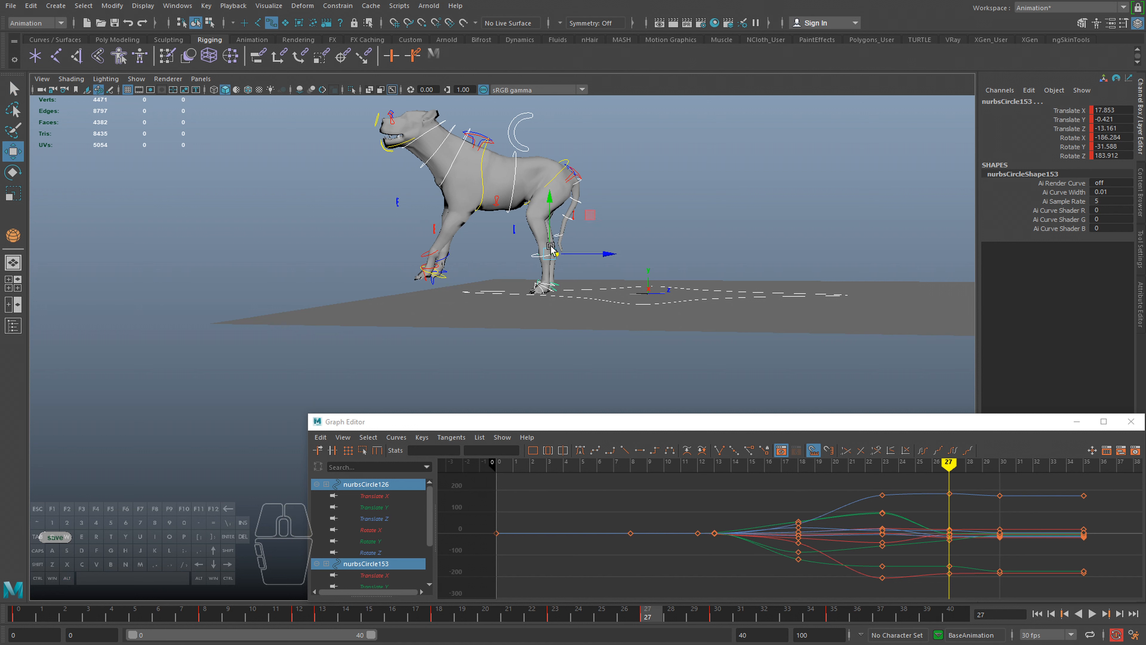
pyautogui.press('e')
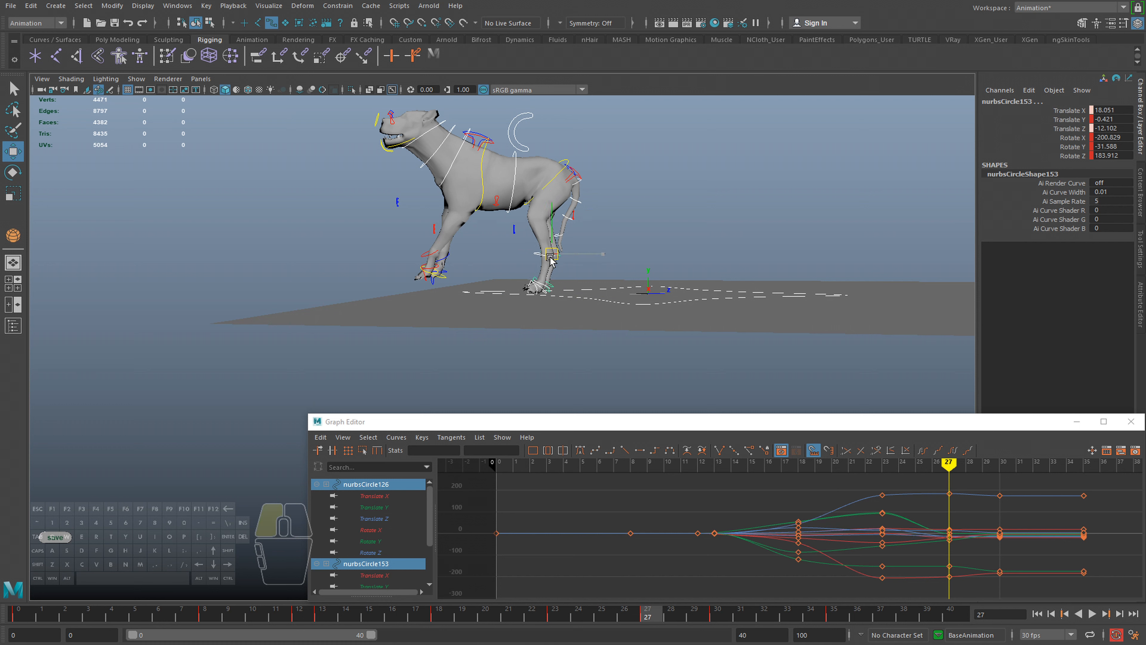
# Key both rear paw controls at frame 28
pyautogui.moveTo(609, 613); pyautogui.dragTo(683, 617)
pyautogui.hotkey('ctrl', 'z')
pyautogui.press('s')
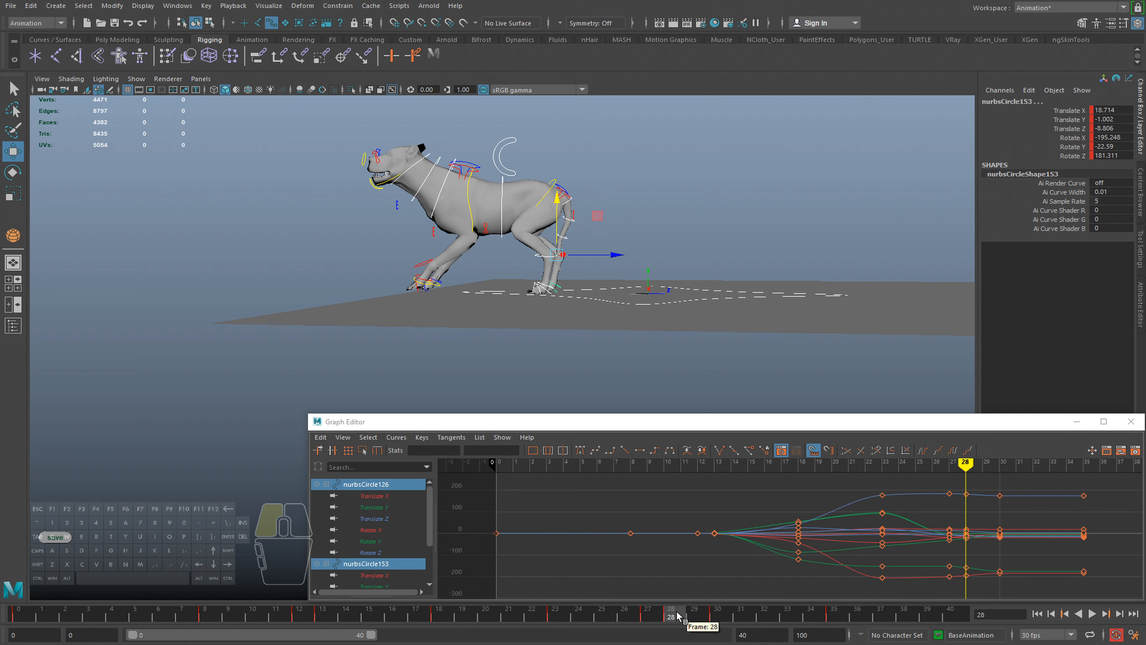
# Try raising and rotating both rear paw controls at frame 27, with nurbsCircle153 at about Translate Y 17.972, Z 2.226 and Rotate X -218.653
pyautogui.click(654, 617)
pyautogui.moveTo(559, 211)
pyautogui.mouseDown()
pyautogui.moveTo(558, 185)
pyautogui.moveTo(535, 178)
pyautogui.moveTo(553, 194)
pyautogui.mouseUp()
pyautogui.press('e')
pyautogui.press('w')
pyautogui.hotkey('alt', 'v')
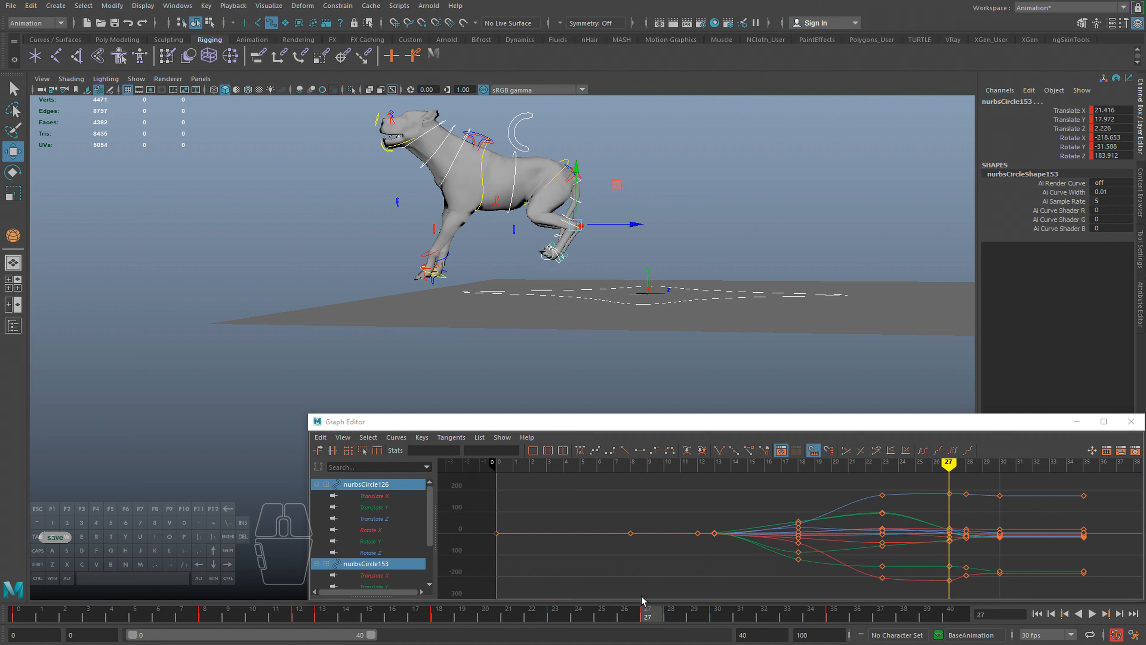
pyautogui.moveTo(606, 612); pyautogui.dragTo(549, 585)
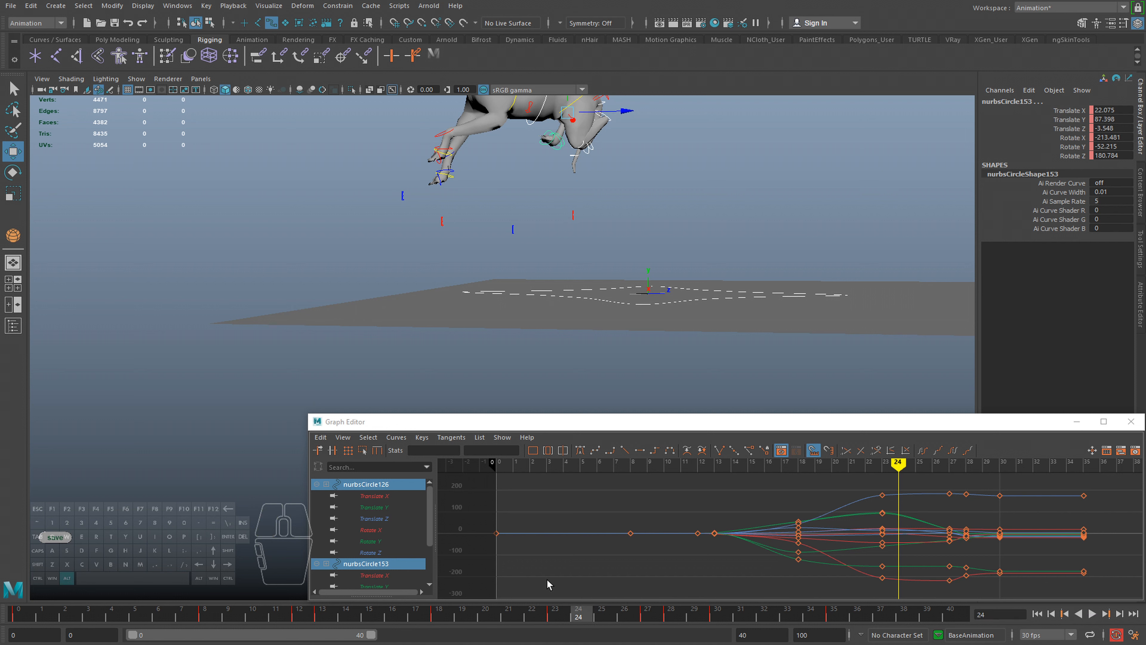
pyautogui.keyDown('alt'); pyautogui.moveTo(600, 298); pyautogui.dragTo(628, 271); pyautogui.keyUp('alt')
# Undo the raised rear paw pose at frame 27 and the keys added at frame 28
pyautogui.hotkey('ctrl', 'z')
pyautogui.hotkey('ctrl', 'z')
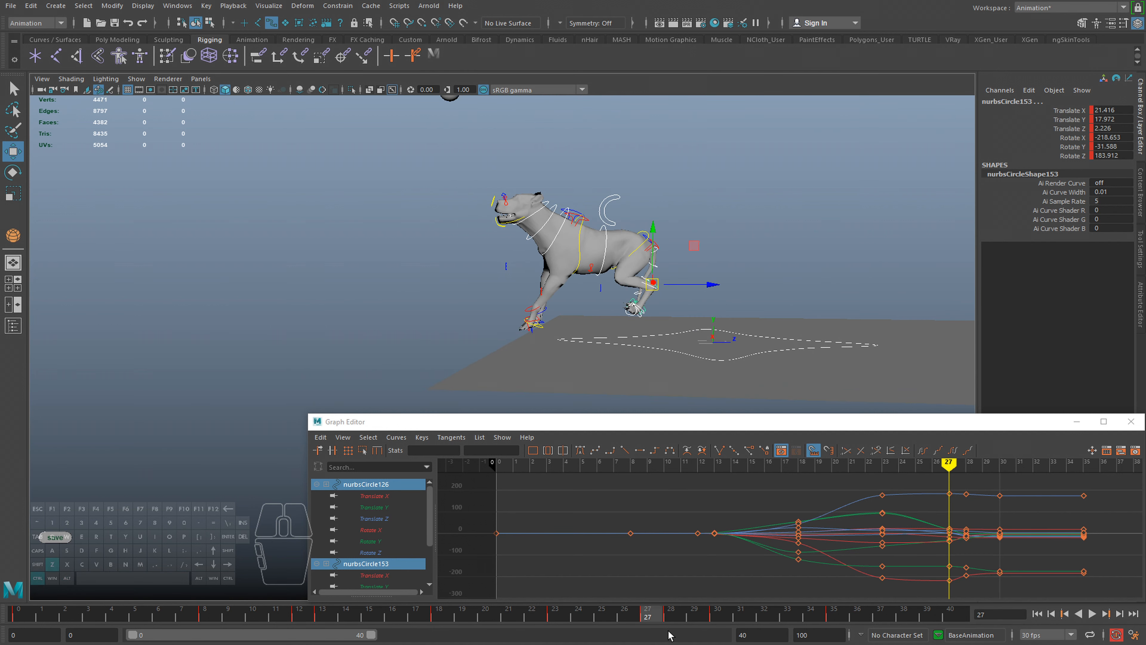
pyautogui.hotkey('ctrl', 'z')
pyautogui.hotkey('ctrl', 'z')
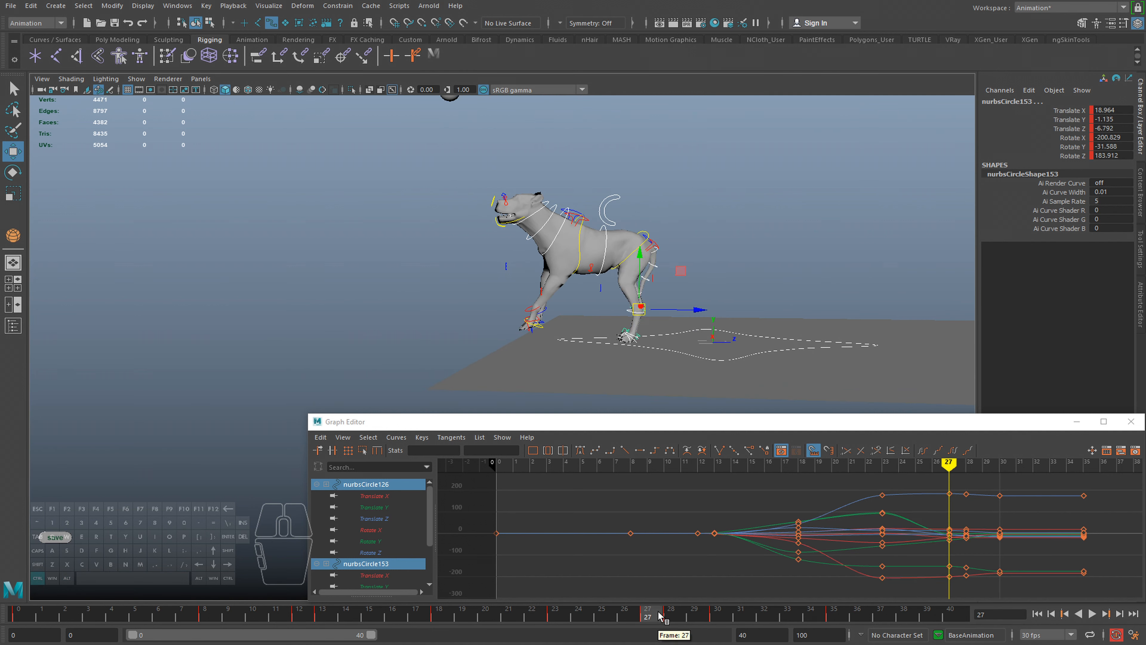
pyautogui.hotkey('ctrl', 'z')
# Raise both rear paw controls slightly at frame 27, setting nurbsCircle153 to about Translate Y 2.732
pyautogui.moveTo(652, 615)
pyautogui.mouseDown()
pyautogui.moveTo(691, 615)
pyautogui.moveTo(653, 615)
pyautogui.mouseUp()
pyautogui.moveTo(629, 261); pyautogui.dragTo(637, 252)
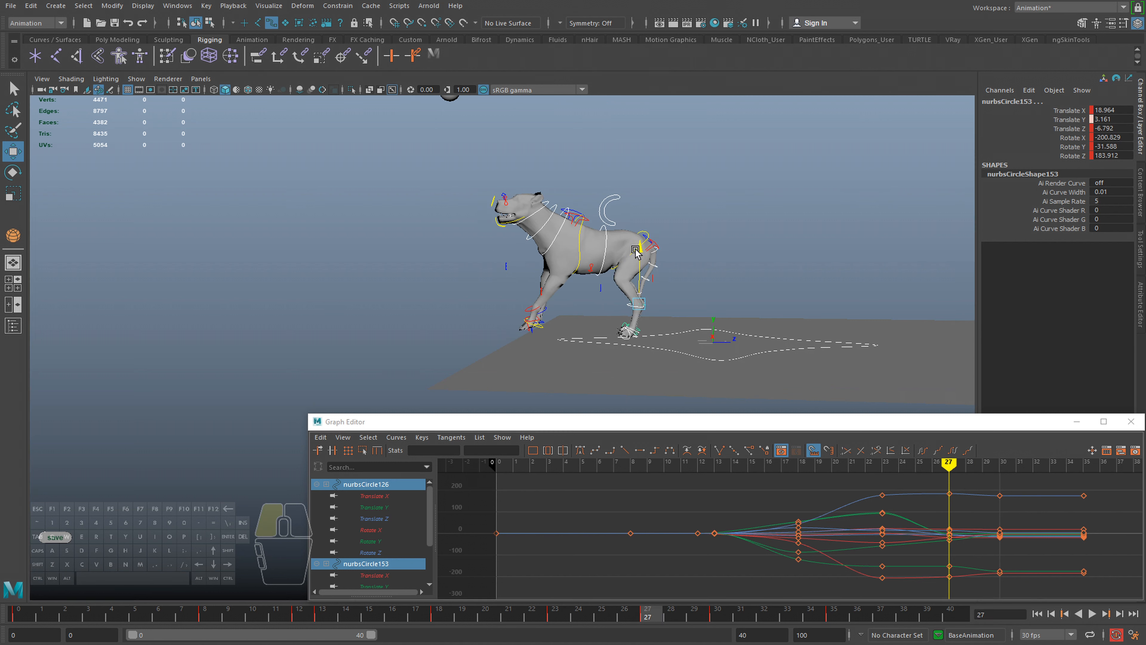
pyautogui.moveTo(648, 615)
pyautogui.mouseDown()
pyautogui.moveTo(559, 602)
pyautogui.moveTo(678, 614)
pyautogui.moveTo(648, 603)
pyautogui.mouseUp()
pyautogui.keyDown('alt'); pyautogui.moveTo(651, 354); pyautogui.dragTo(633, 370); pyautogui.keyUp('alt')
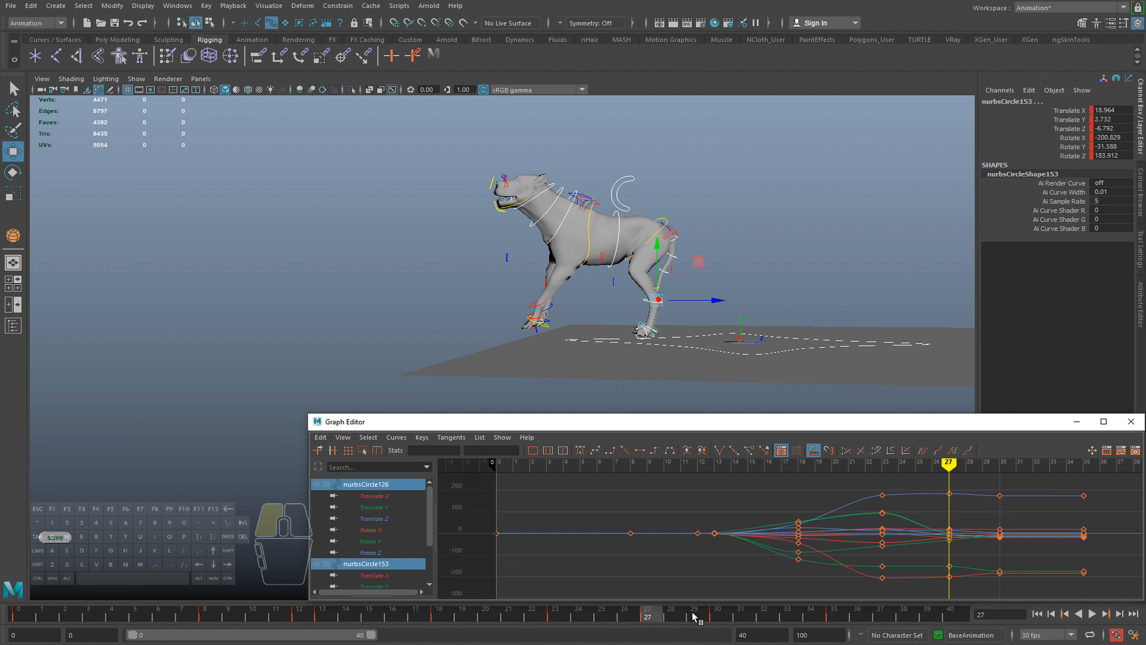
# Key both rear nurbsCircle6 foot controls together with the rear paw controls at frames 35, 30, 27, 23 and 18
pyautogui.moveTo(656, 621); pyautogui.dragTo(718, 619)
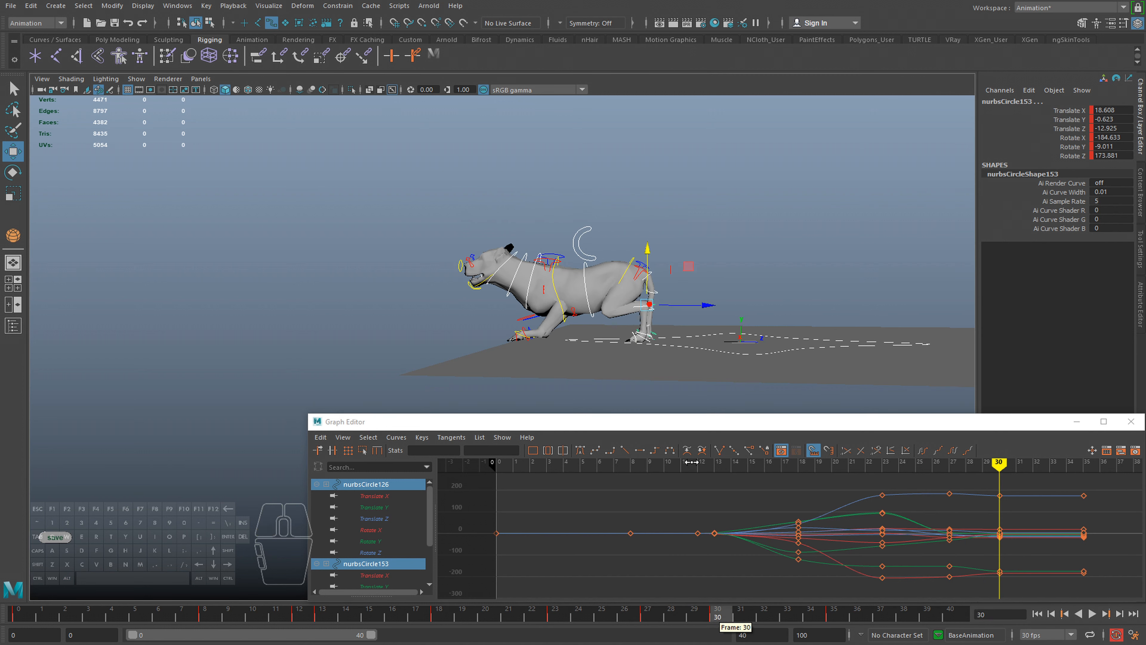
pyautogui.keyDown('alt'); pyautogui.scroll(5, 637, 347); pyautogui.keyUp('alt')
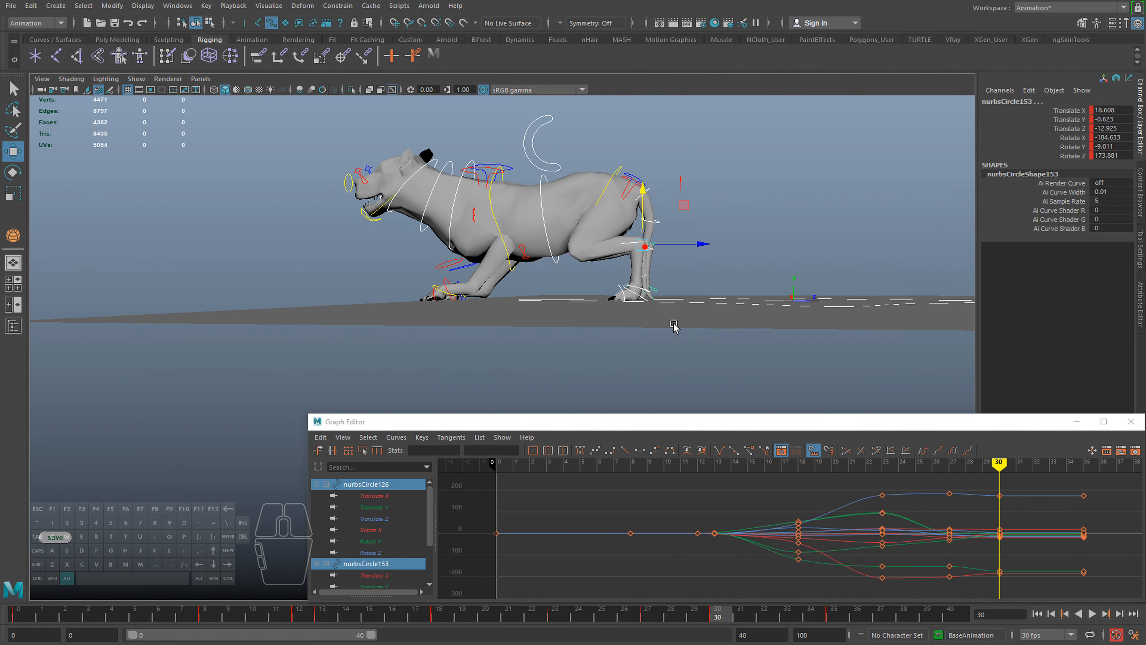
pyautogui.click(638, 292)
pyautogui.press('e')
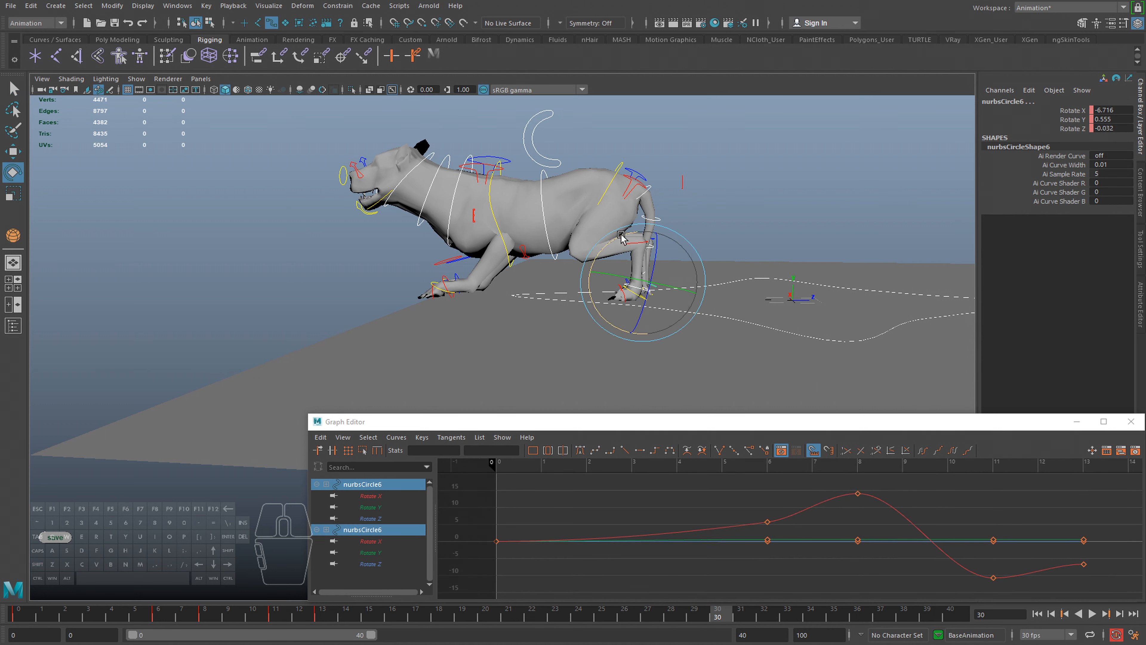
pyautogui.press('q')
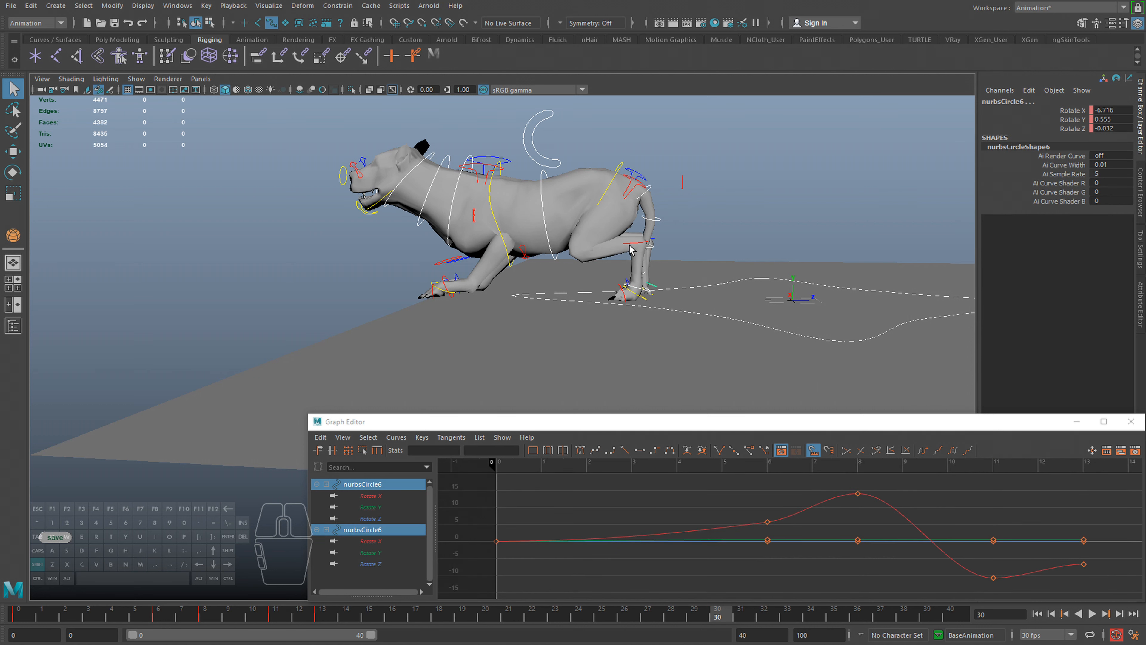
pyautogui.keyDown('shift'); pyautogui.click(634, 252); pyautogui.keyUp('shift')
pyautogui.click(826, 617)
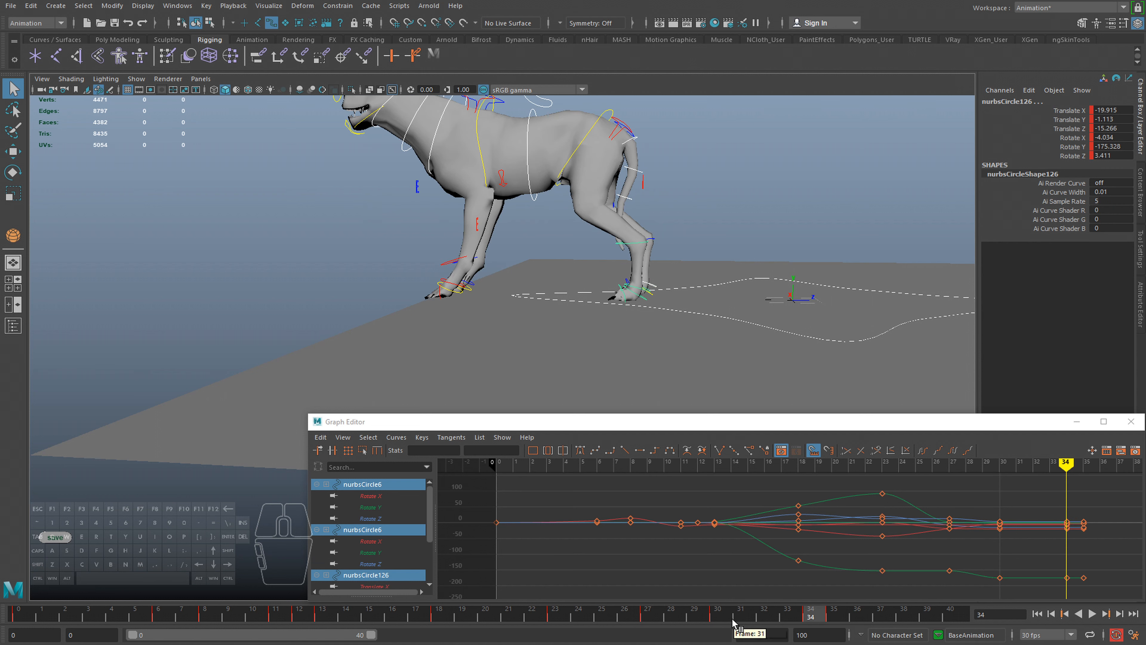
pyautogui.click(836, 617)
pyautogui.click(717, 617)
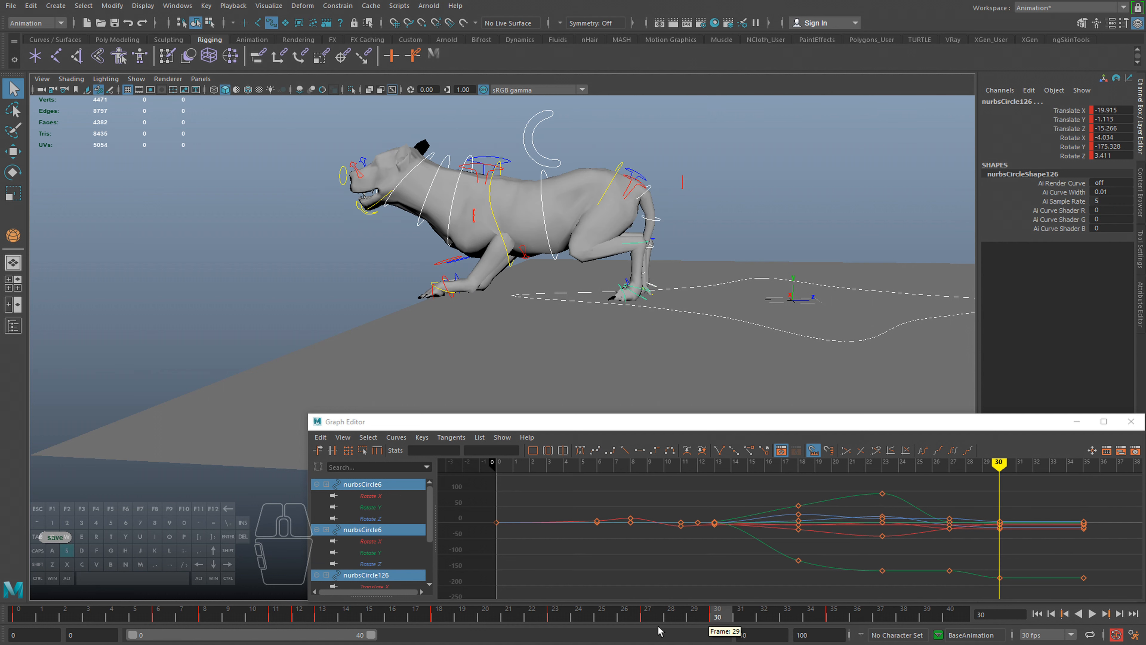
pyautogui.click(647, 617)
pyautogui.click(557, 616)
pyautogui.click(439, 617)
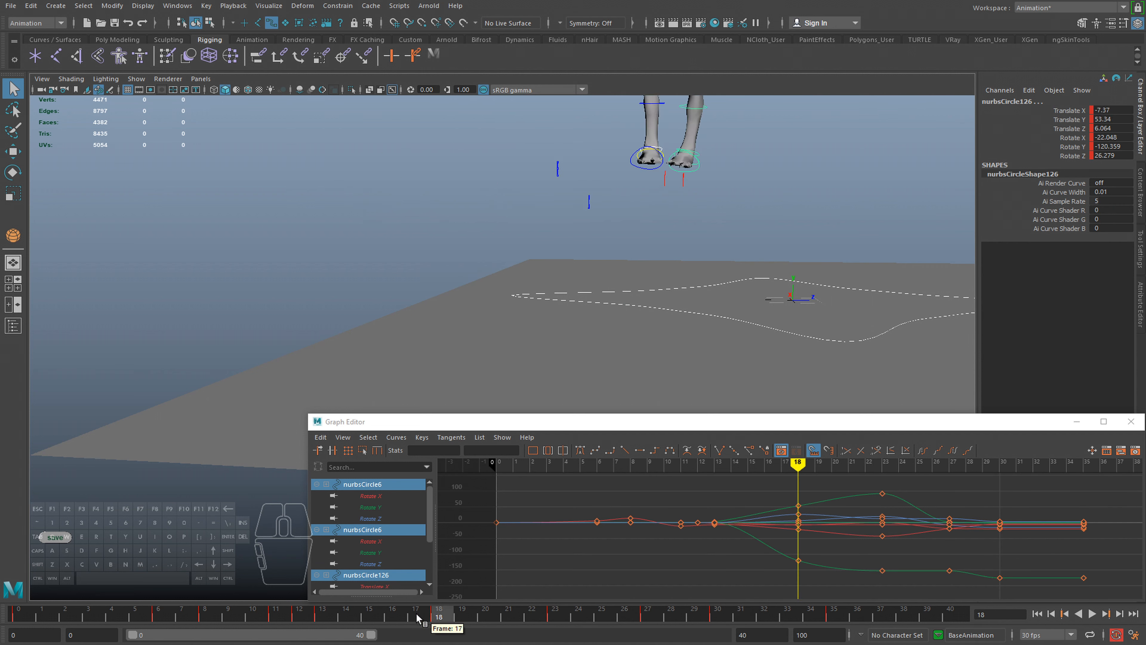
# Rotate both rear nurbsCircle6 foot controls at frame 30 to about Rotate X -37.383, lifting the heels in the landing crouch
pyautogui.click(647, 615)
pyautogui.moveTo(681, 309)
pyautogui.keyDown('alt'); pyautogui.mouseDown()
pyautogui.moveTo(636, 295)
pyautogui.moveTo(661, 322)
pyautogui.moveTo(683, 324)
pyautogui.mouseUp(); pyautogui.keyUp('alt')
pyautogui.click(663, 291)
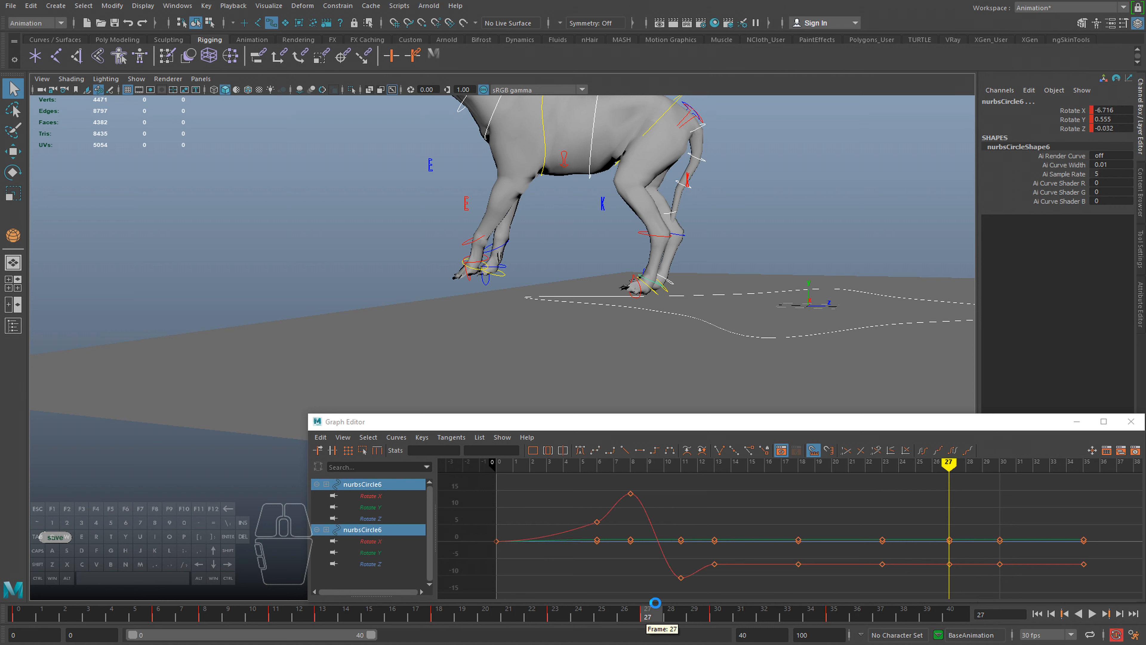
pyautogui.moveTo(650, 616); pyautogui.dragTo(718, 615)
pyautogui.press('e')
pyautogui.moveTo(687, 271); pyautogui.dragTo(701, 299)
pyautogui.keyDown('alt'); pyautogui.moveTo(703, 309); pyautogui.dragTo(685, 261); pyautogui.keyUp('alt')
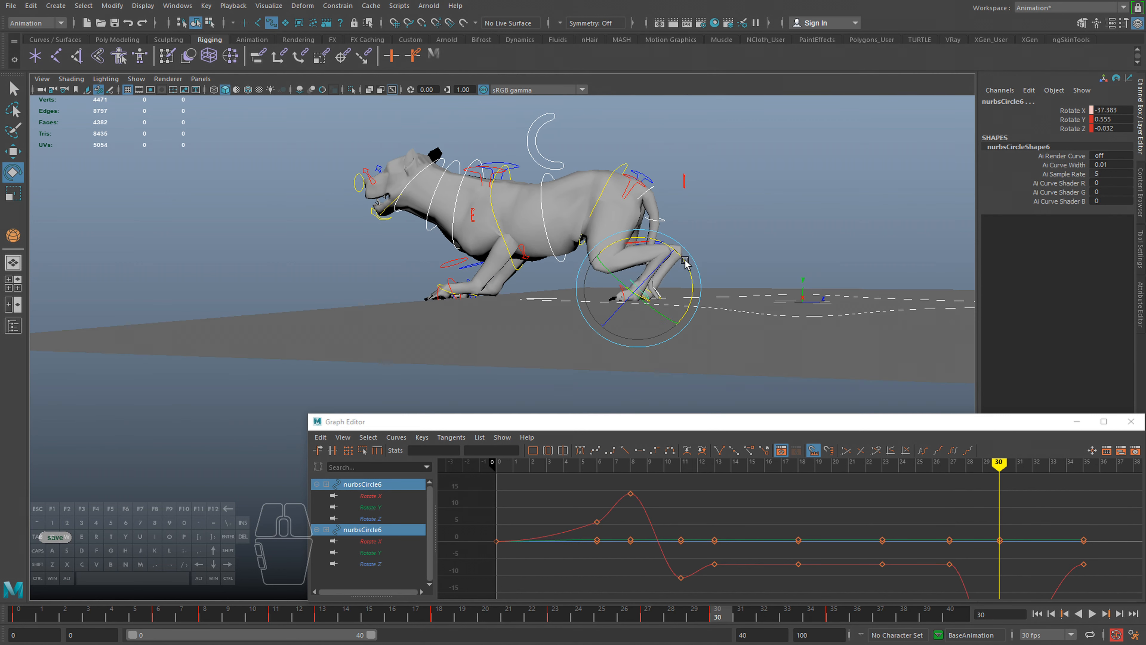
# Play back the jump with the rig controls shown to check the landing crouch after the rear foot rotation
pyautogui.click(684, 271)
pyautogui.moveTo(719, 615); pyautogui.dragTo(834, 624)
pyautogui.scroll(-4, 641, 396)
pyautogui.hotkey('alt', 'v')
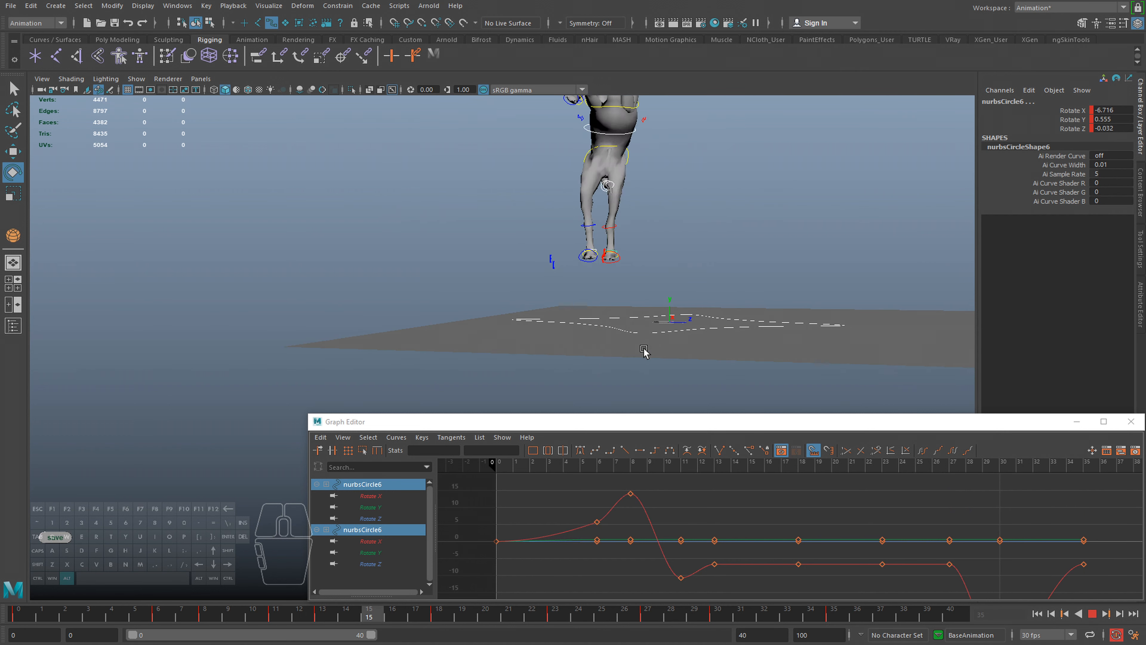
pyautogui.hotkey('alt', 'v')
# Hide the NURBS curves in the viewport, clear the control selection and return to frame 0
pyautogui.click(141, 78)
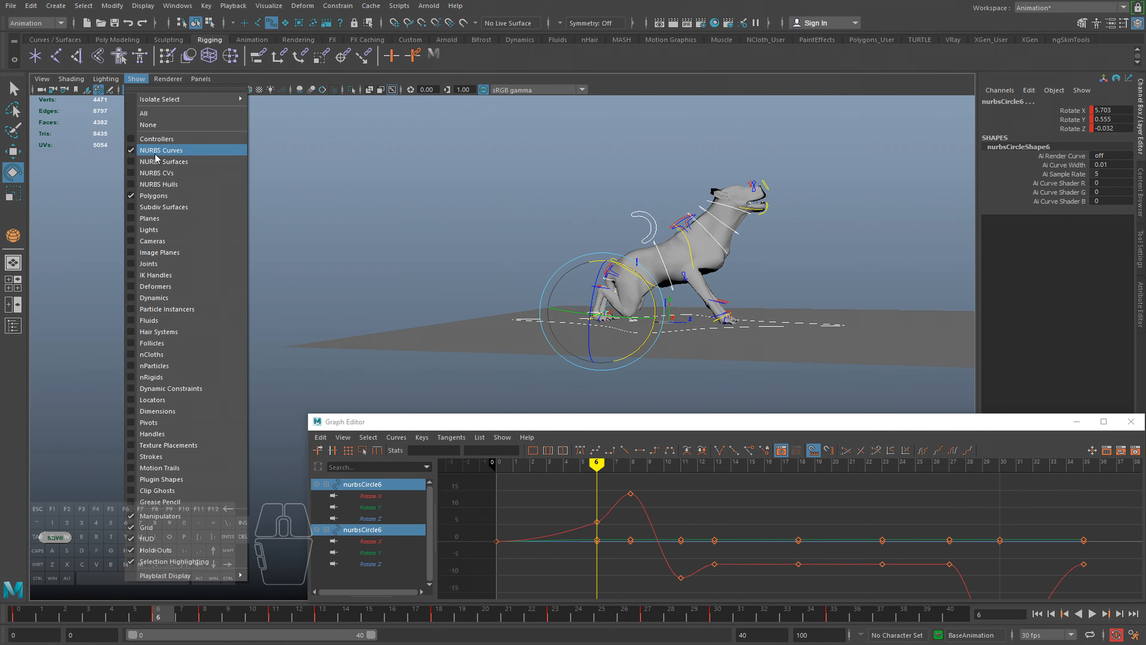
pyautogui.click(155, 151)
pyautogui.click(327, 245)
pyautogui.press('q')
pyautogui.keyDown('alt'); pyautogui.moveTo(327, 246); pyautogui.dragTo(261, 289, button='right'); pyautogui.keyUp('alt')
pyautogui.click(22, 616)
# Play the animation without rig controls and examine the jump and turn from both sides of the animal
pyautogui.keyDown('alt'); pyautogui.moveTo(539, 337); pyautogui.dragTo(517, 342, button='right'); pyautogui.keyUp('alt')
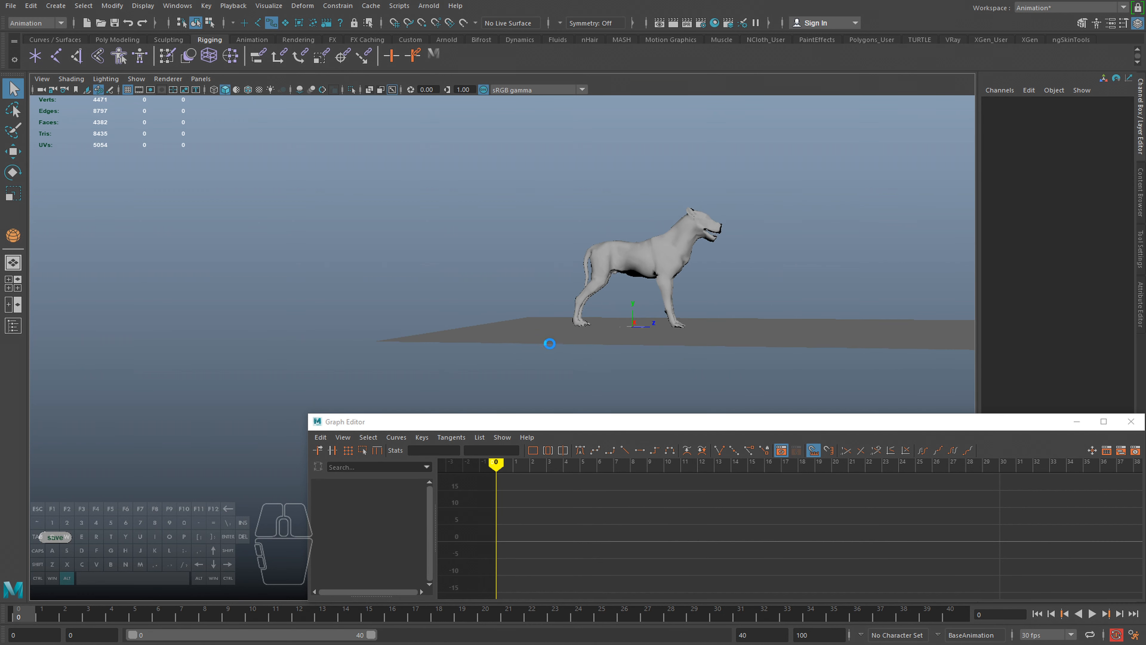
pyautogui.hotkey('alt', 'v')
pyautogui.keyDown('alt'); pyautogui.moveTo(570, 316); pyautogui.dragTo(781, 304); pyautogui.keyUp('alt')
pyautogui.keyDown('alt'); pyautogui.moveTo(610, 278); pyautogui.dragTo(632, 297); pyautogui.keyUp('alt')
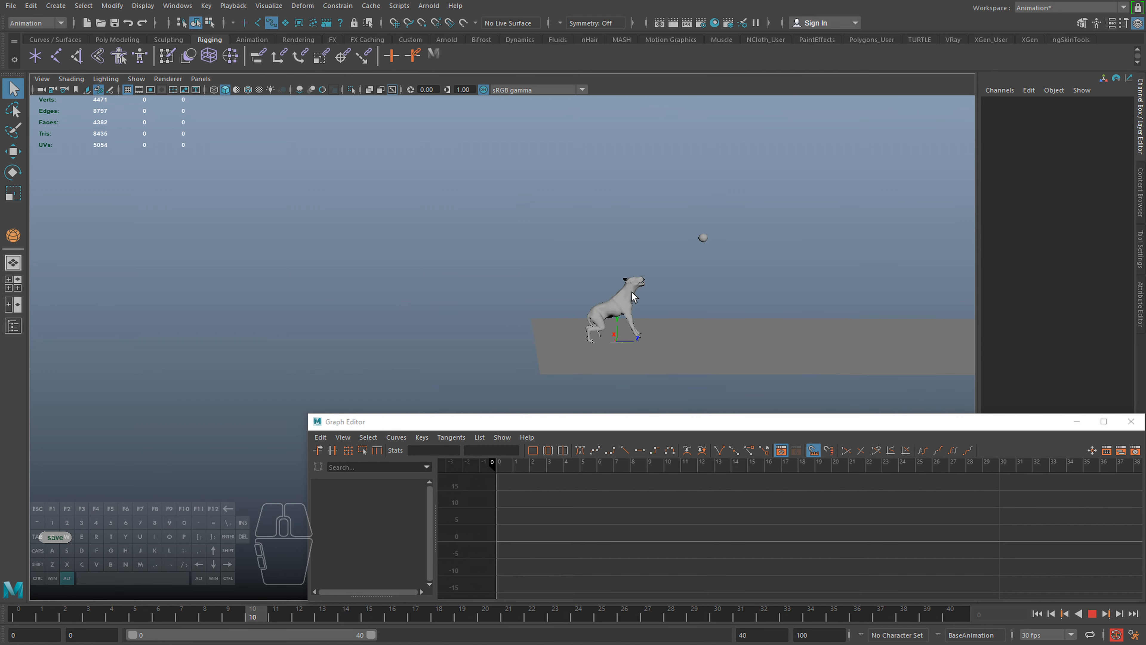
pyautogui.keyDown('alt'); pyautogui.moveTo(837, 236); pyautogui.dragTo(624, 286); pyautogui.keyUp('alt')
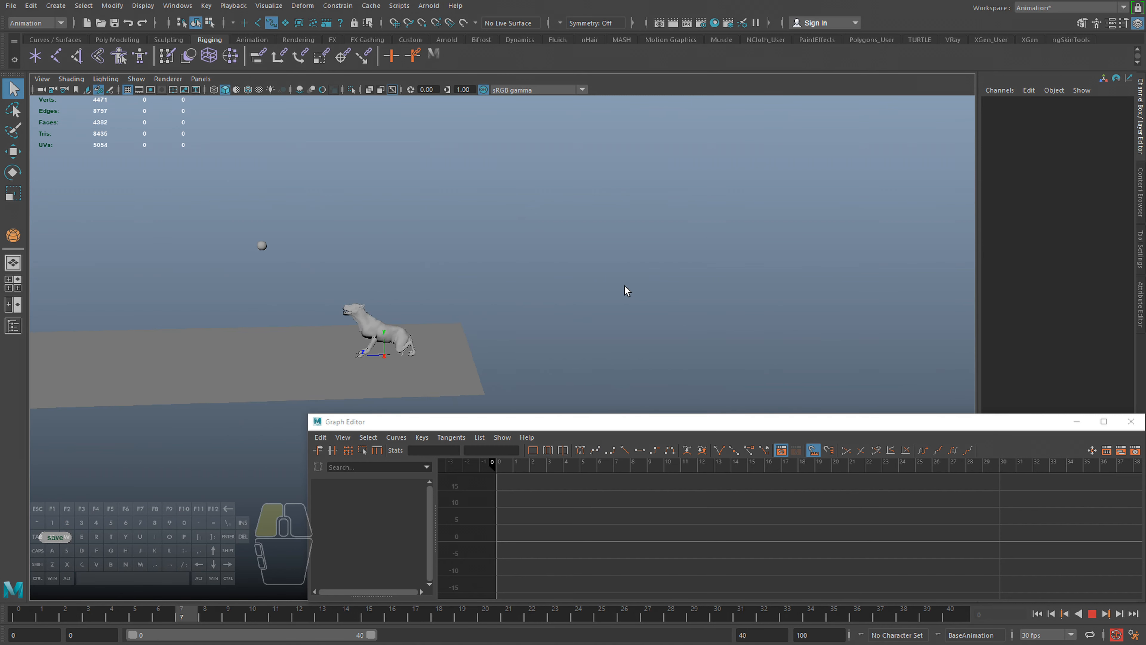
pyautogui.hotkey('alt', 'v')
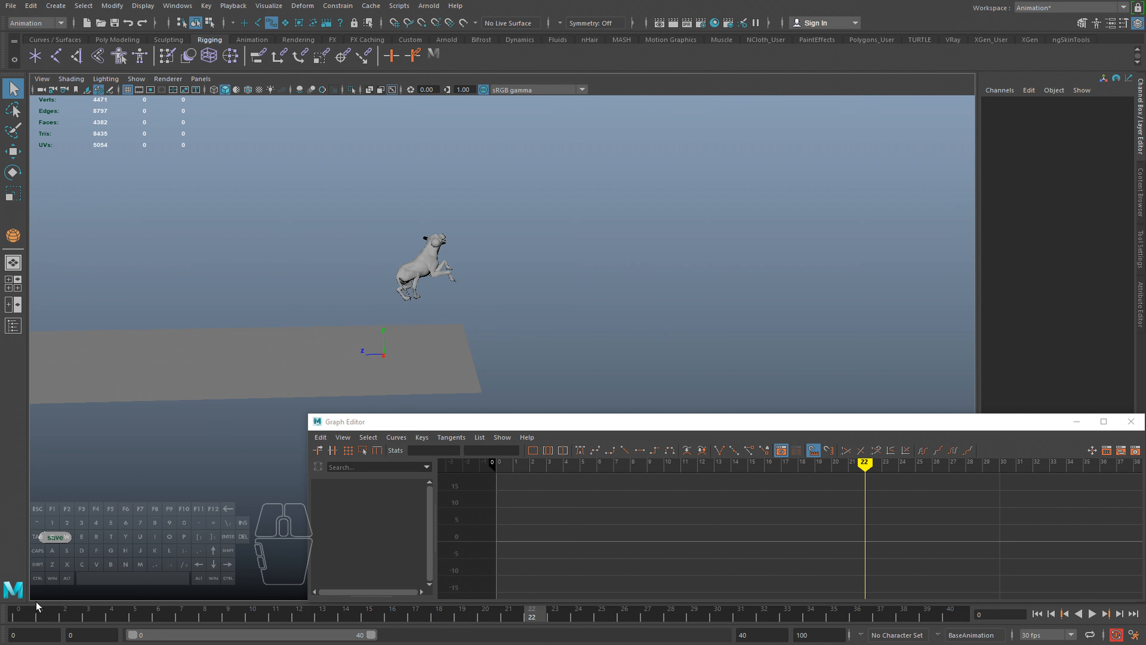
# Replay the jump from frame 0 in a level side view and examine take-off and the mid-air turn towards the ball
pyautogui.click(32, 617)
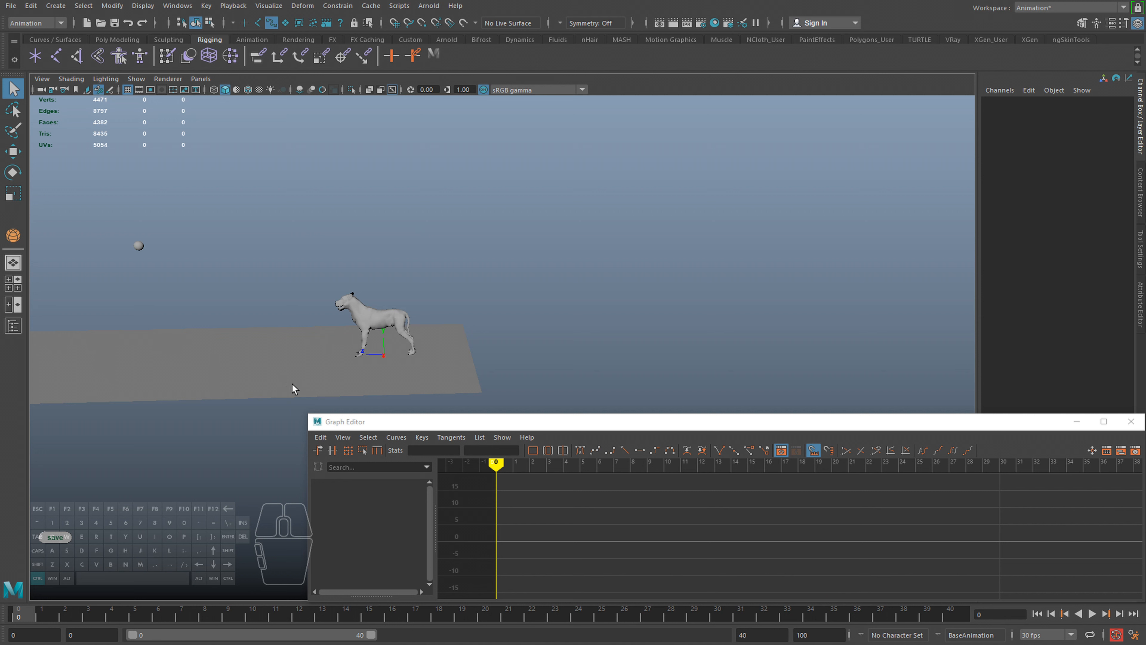
pyautogui.keyDown('alt'); pyautogui.moveTo(292, 383); pyautogui.dragTo(357, 310); pyautogui.keyUp('alt')
pyautogui.hotkey('alt', 'v')
pyautogui.hotkey('alt', 'v')
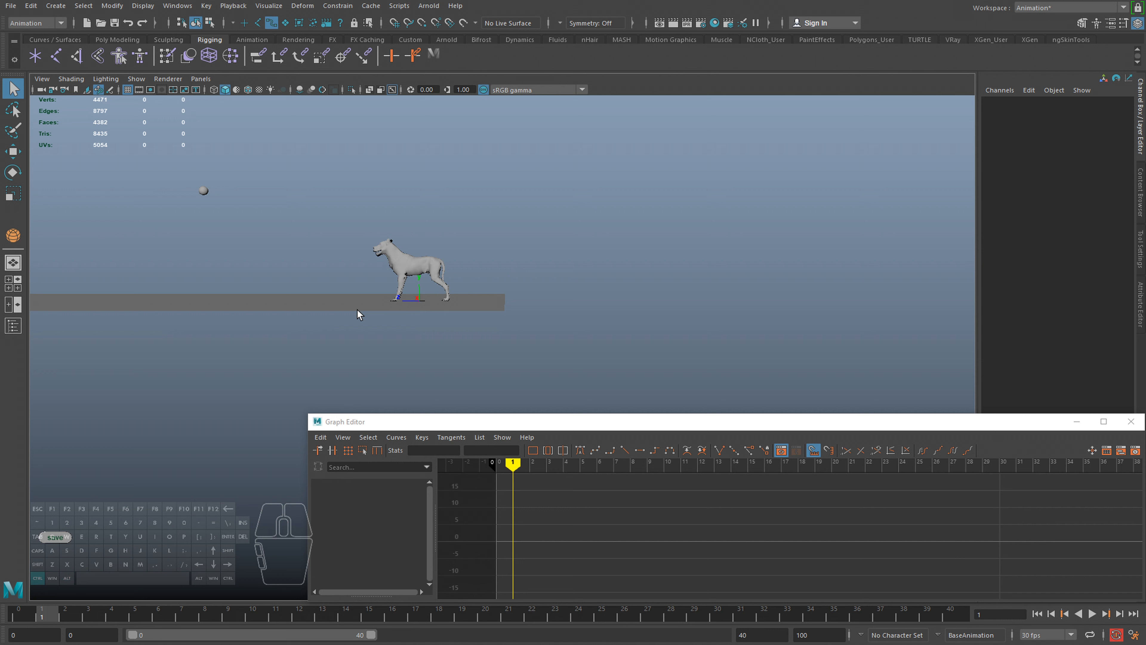
pyautogui.click(18, 615)
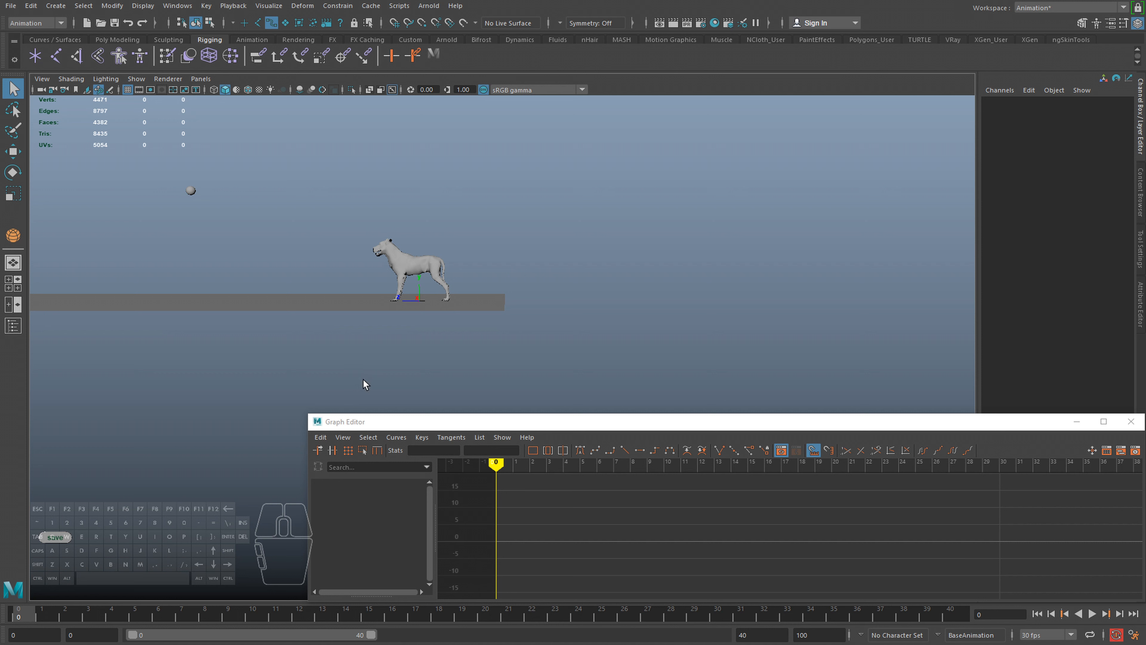
pyautogui.hotkey('alt', 'v')
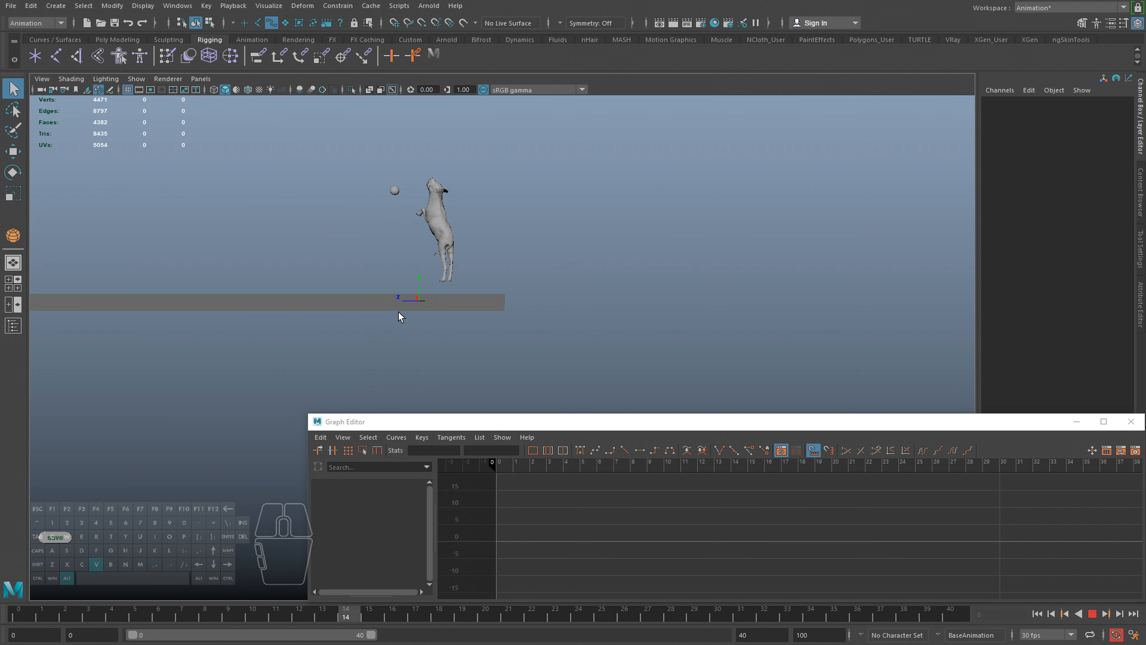
pyautogui.keyDown('alt'); pyautogui.moveTo(412, 337); pyautogui.dragTo(492, 309); pyautogui.keyUp('alt')
pyautogui.hotkey('alt', 'v')
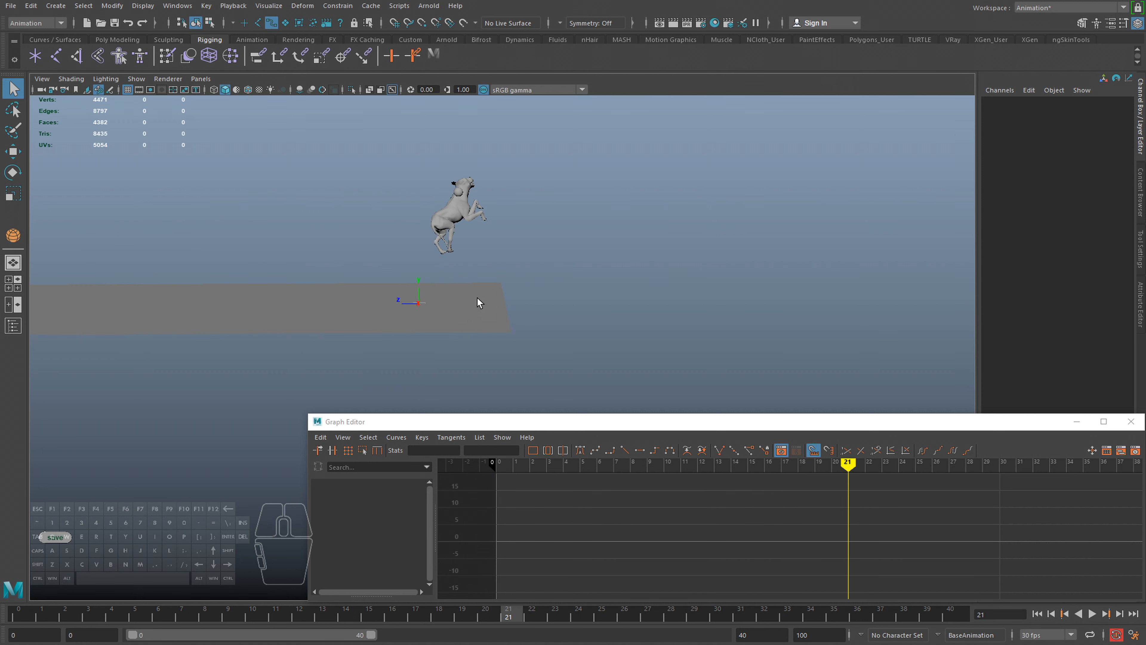
# Replay the animation from the start and examine the landing and final standing pose, including from a higher angle
pyautogui.moveTo(222, 623); pyautogui.dragTo(1, 552)
pyautogui.hotkey('alt', 'v')
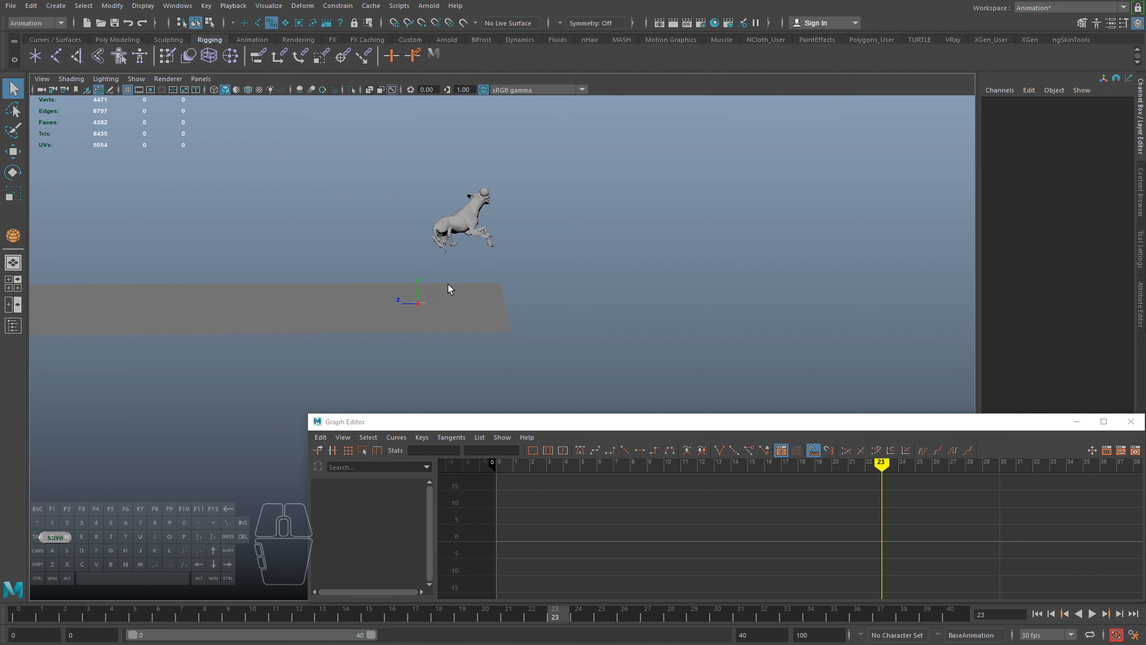
pyautogui.hotkey('alt', 'v')
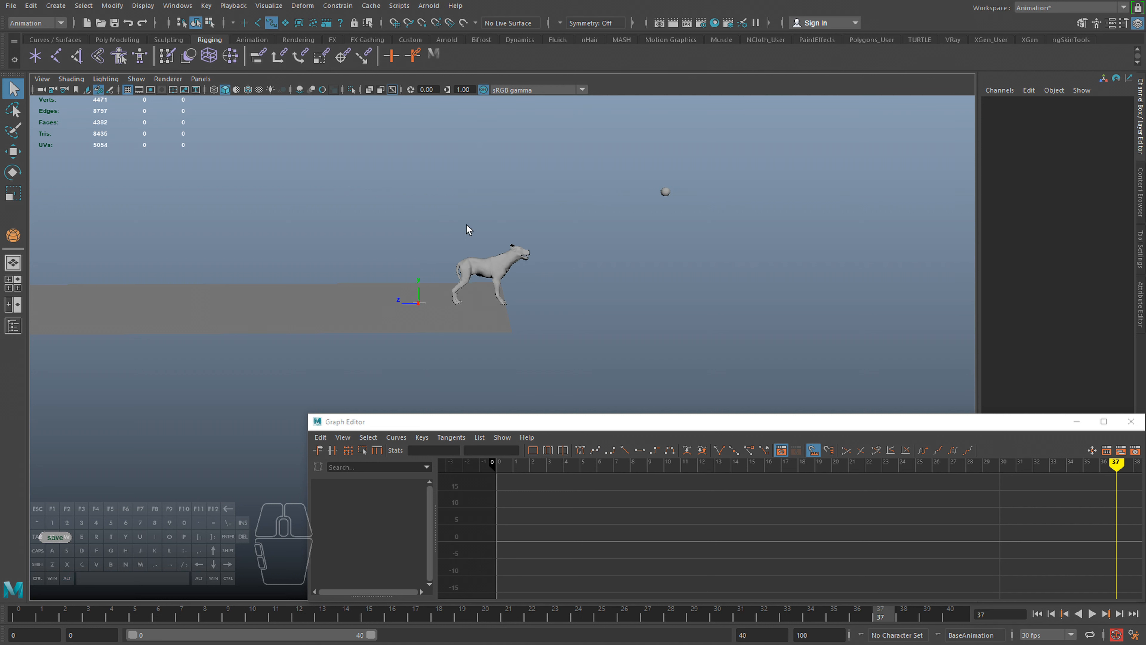
pyautogui.keyDown('alt'); pyautogui.moveTo(454, 285); pyautogui.dragTo(531, 295); pyautogui.keyUp('alt')
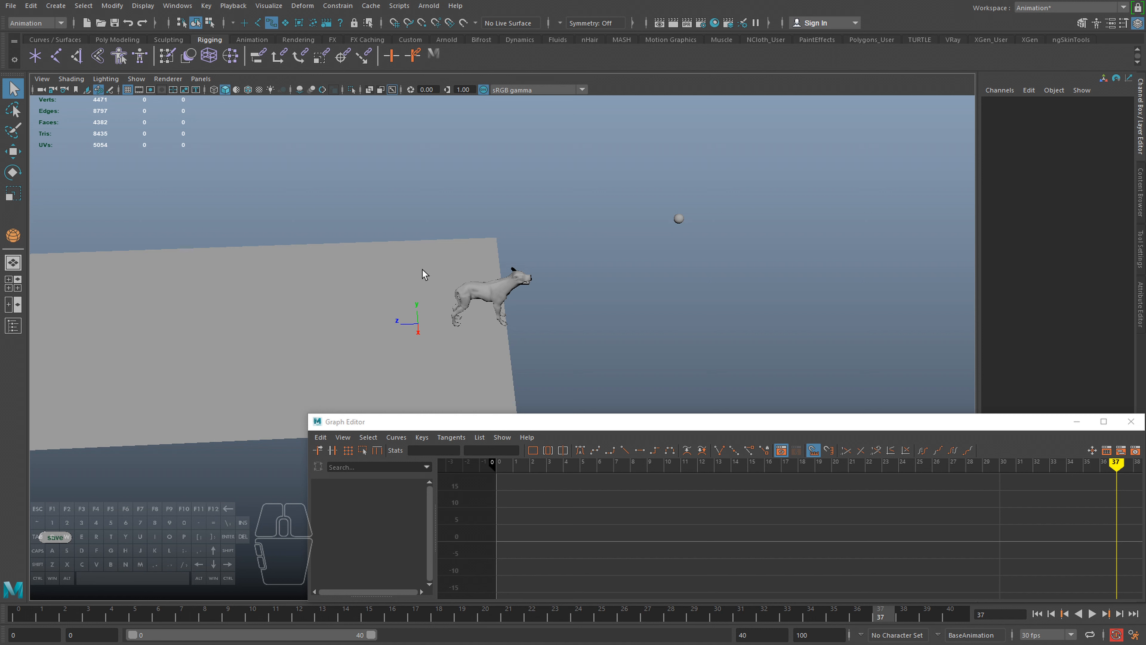
pyautogui.keyDown('alt'); pyautogui.moveTo(421, 276); pyautogui.dragTo(459, 259); pyautogui.keyUp('alt')
pyautogui.hotkey('alt', 'v')
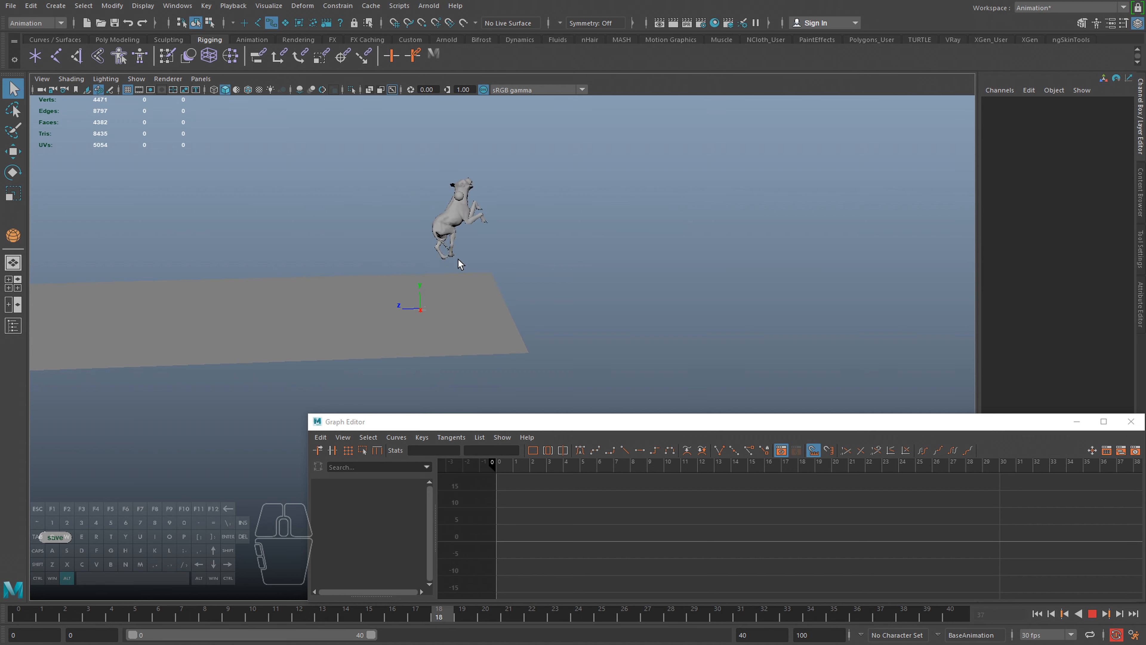
pyautogui.hotkey('alt', 'v')
# Play the full motion again from frame 0 and compare the body movement from the opposite side
pyautogui.moveTo(41, 608); pyautogui.dragTo(3, 607)
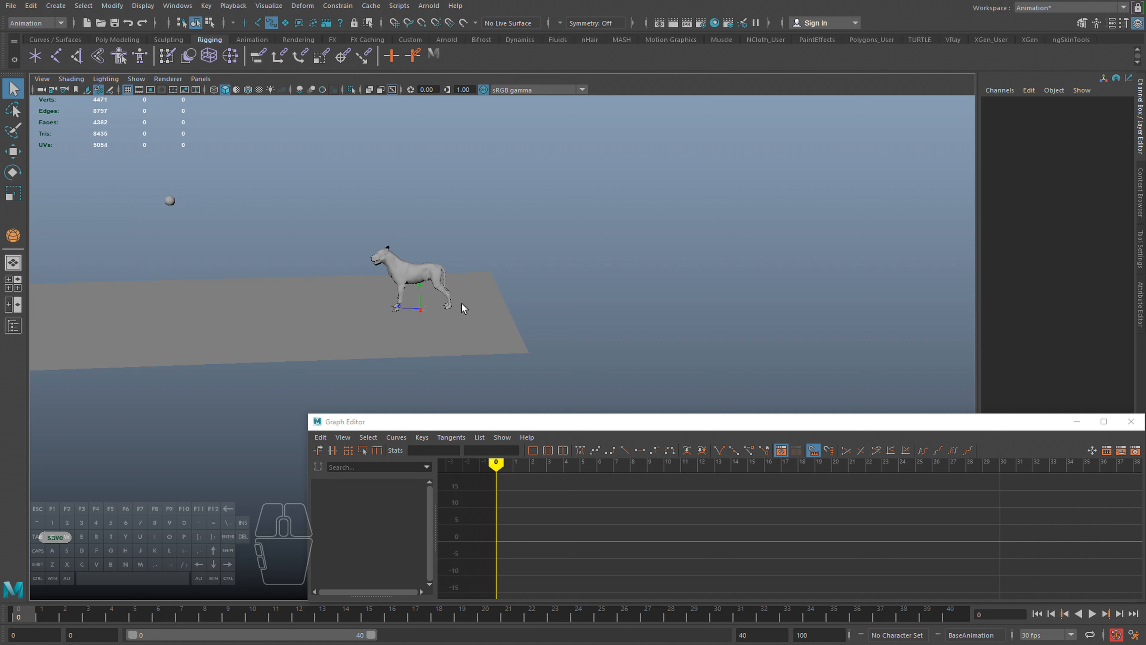
pyautogui.moveTo(341, 395)
pyautogui.keyDown('alt'); pyautogui.mouseDown()
pyautogui.moveTo(366, 341)
pyautogui.moveTo(342, 393)
pyautogui.mouseUp(); pyautogui.keyUp('alt')
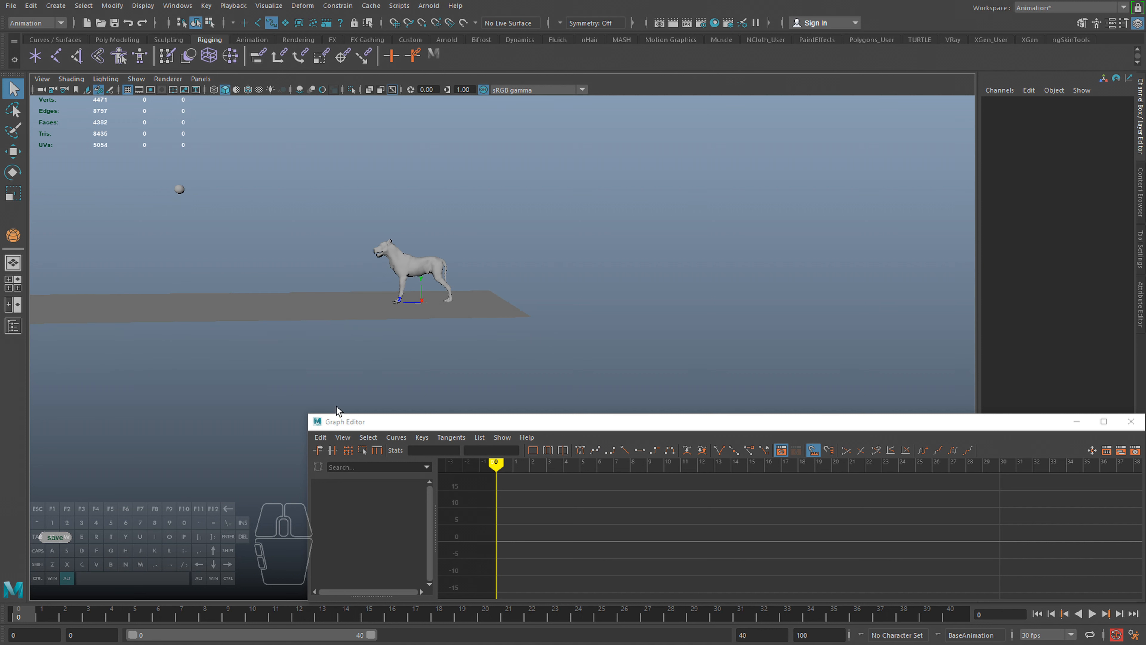
pyautogui.hotkey('alt', 'v')
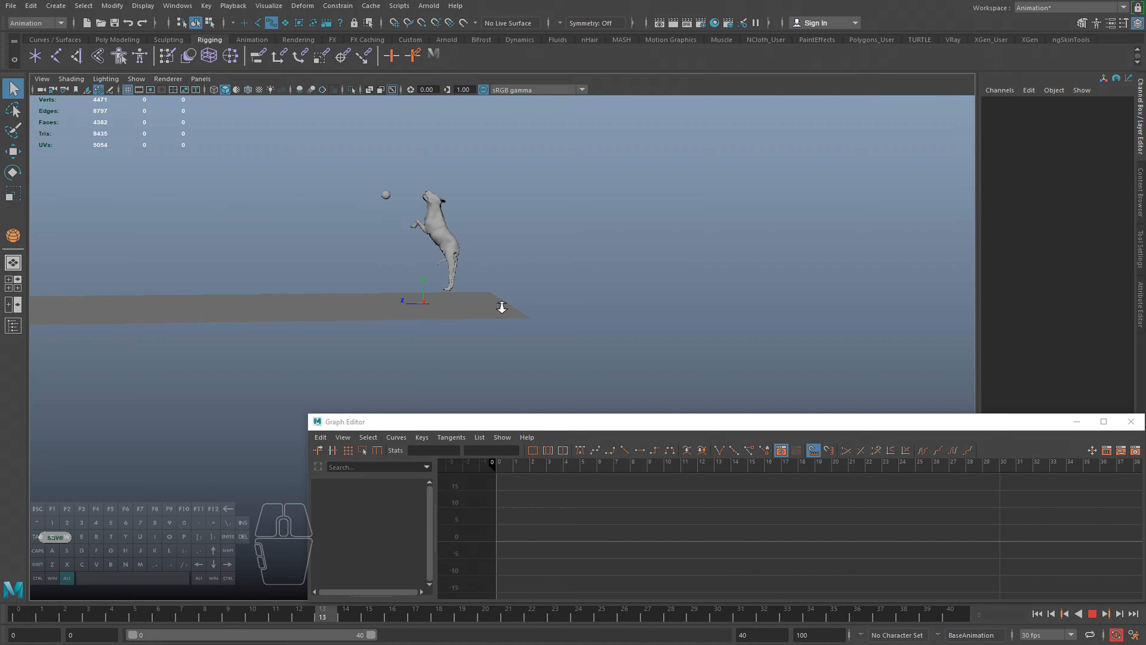
pyautogui.keyDown('alt'); pyautogui.moveTo(519, 317); pyautogui.dragTo(654, 291); pyautogui.keyUp('alt')
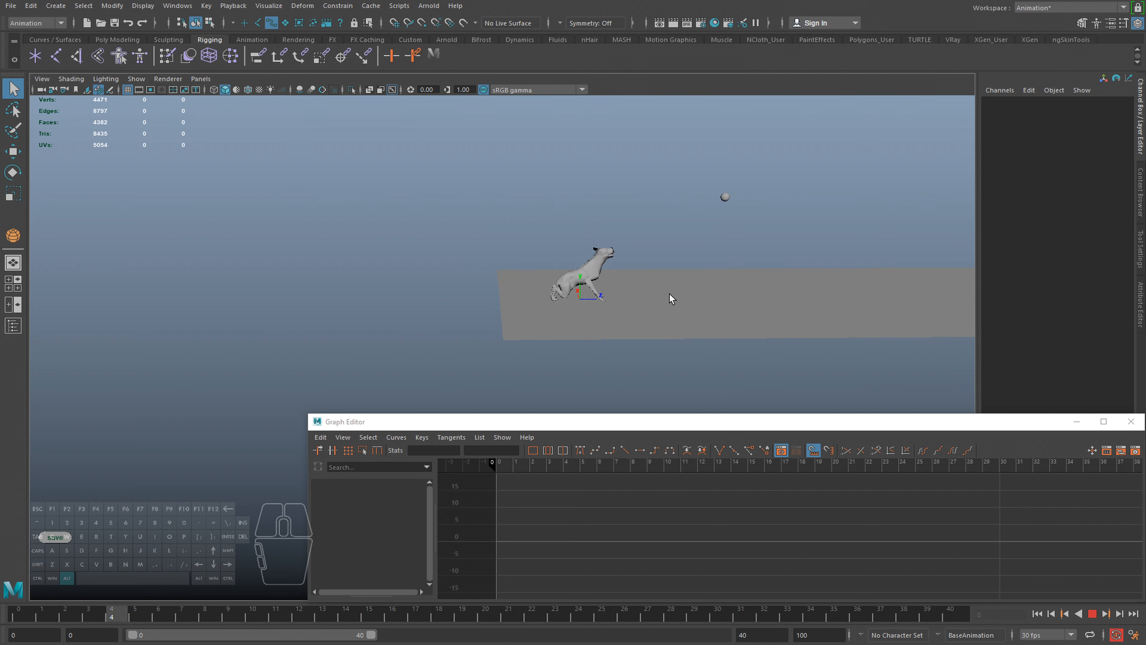
pyautogui.keyDown('alt'); pyautogui.moveTo(650, 297); pyautogui.dragTo(640, 280); pyautogui.keyUp('alt')
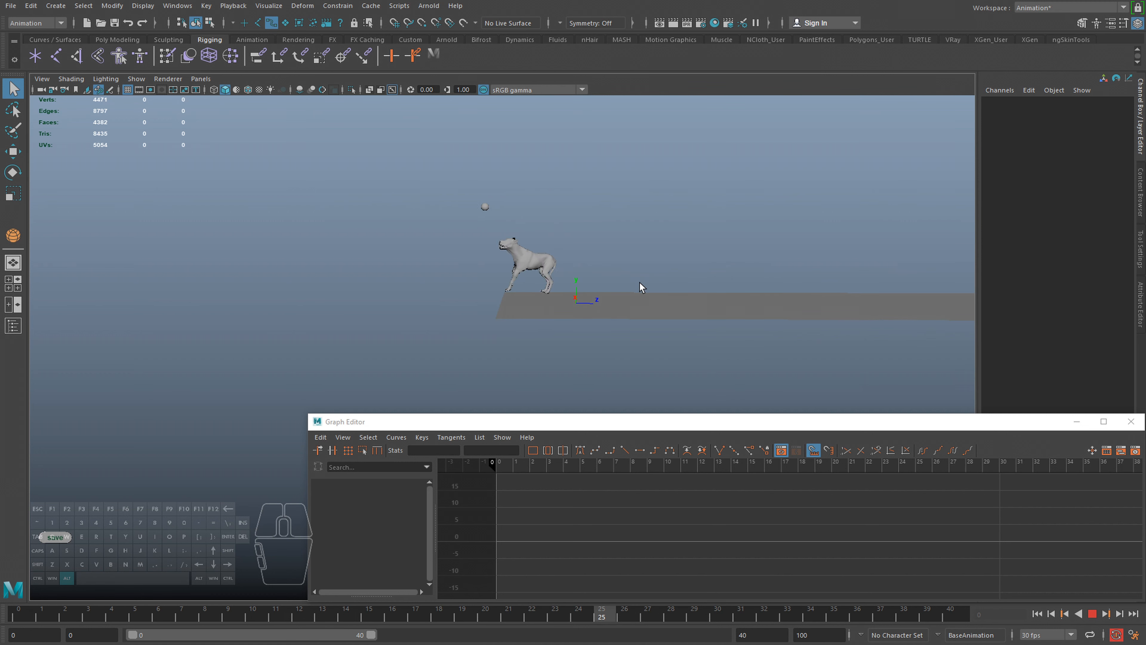
pyautogui.hotkey('alt', 'v')
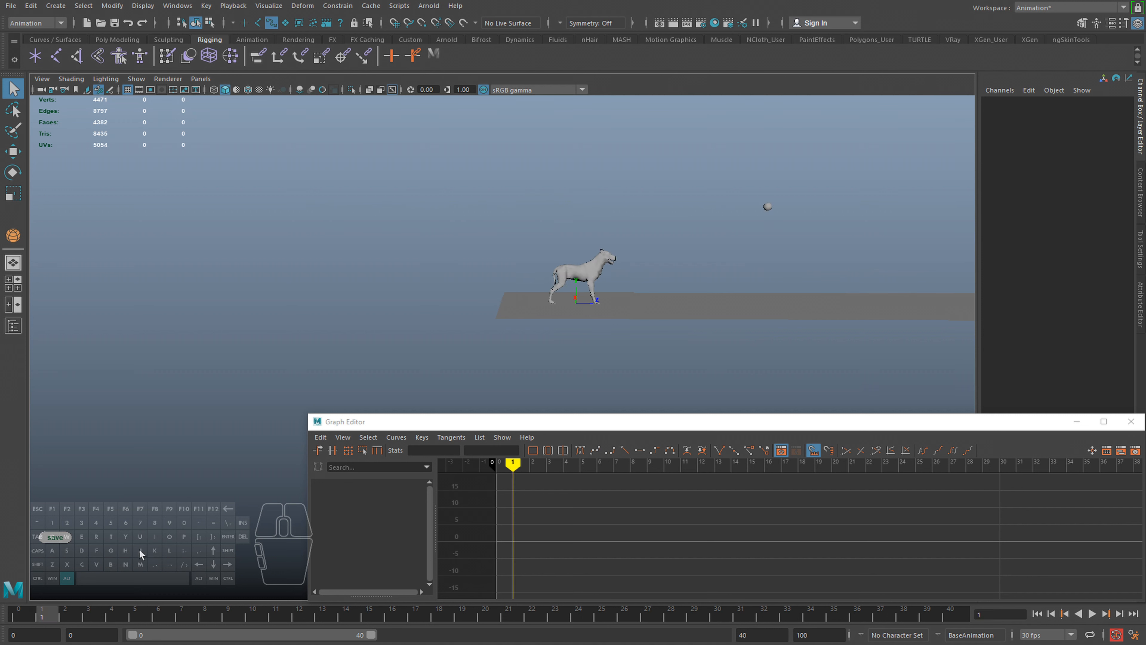
# Loop the playback in a low side view to examine how the animal's jump follows the ball
pyautogui.hotkey('alt', 'v')
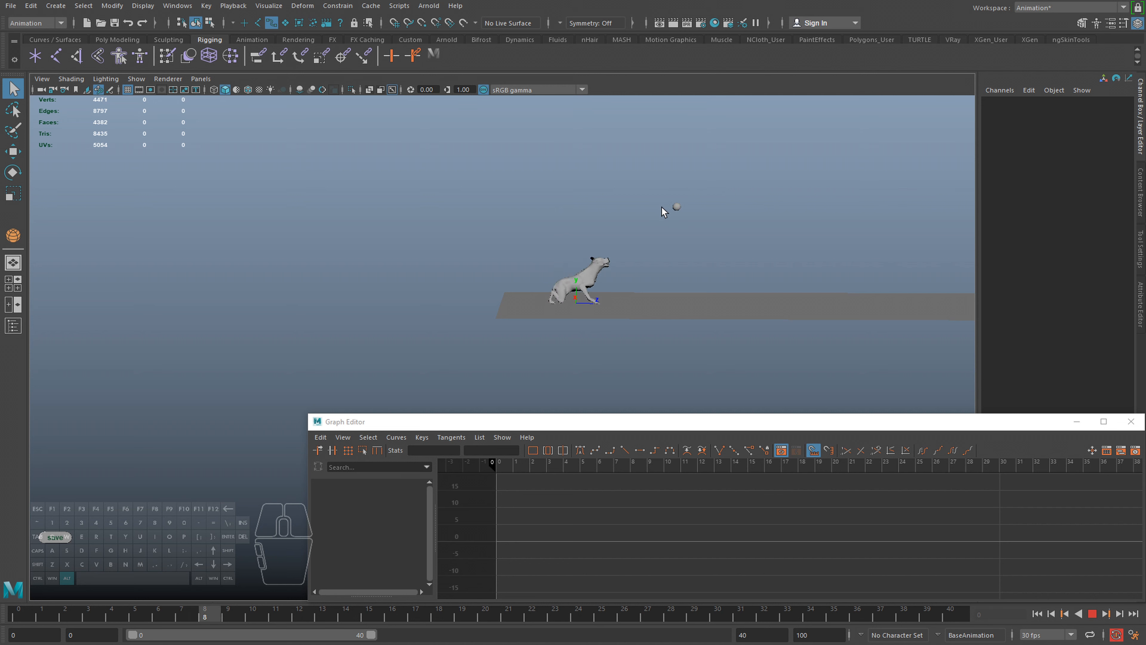
pyautogui.keyDown('alt'); pyautogui.moveTo(496, 264); pyautogui.dragTo(573, 289, button='right'); pyautogui.keyUp('alt')
pyautogui.keyDown('alt'); pyautogui.moveTo(573, 289); pyautogui.dragTo(620, 275); pyautogui.keyUp('alt')
pyautogui.keyDown('alt'); pyautogui.moveTo(620, 275); pyautogui.dragTo(579, 308, button='middle'); pyautogui.keyUp('alt')
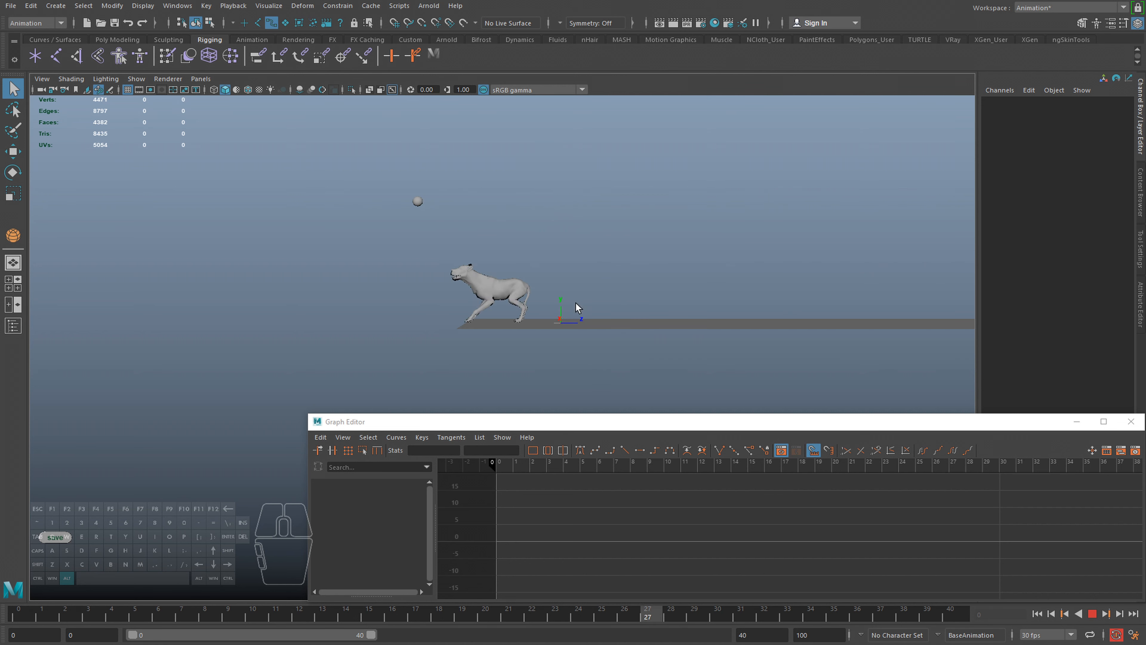
pyautogui.keyDown('alt'); pyautogui.moveTo(591, 305); pyautogui.dragTo(599, 313); pyautogui.keyUp('alt')
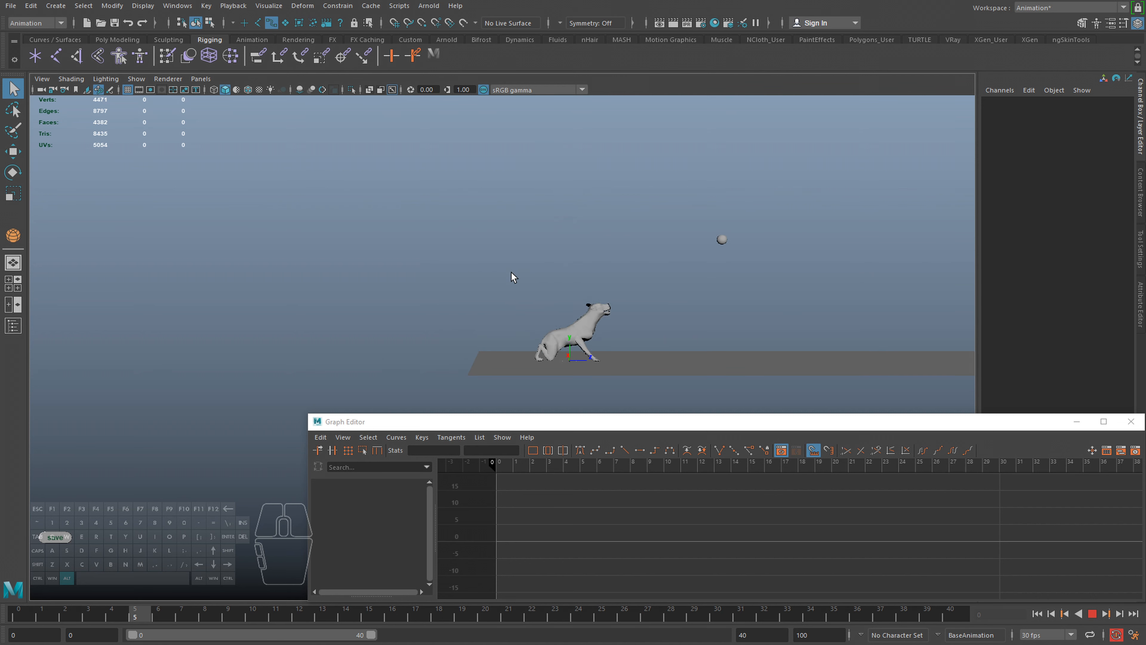